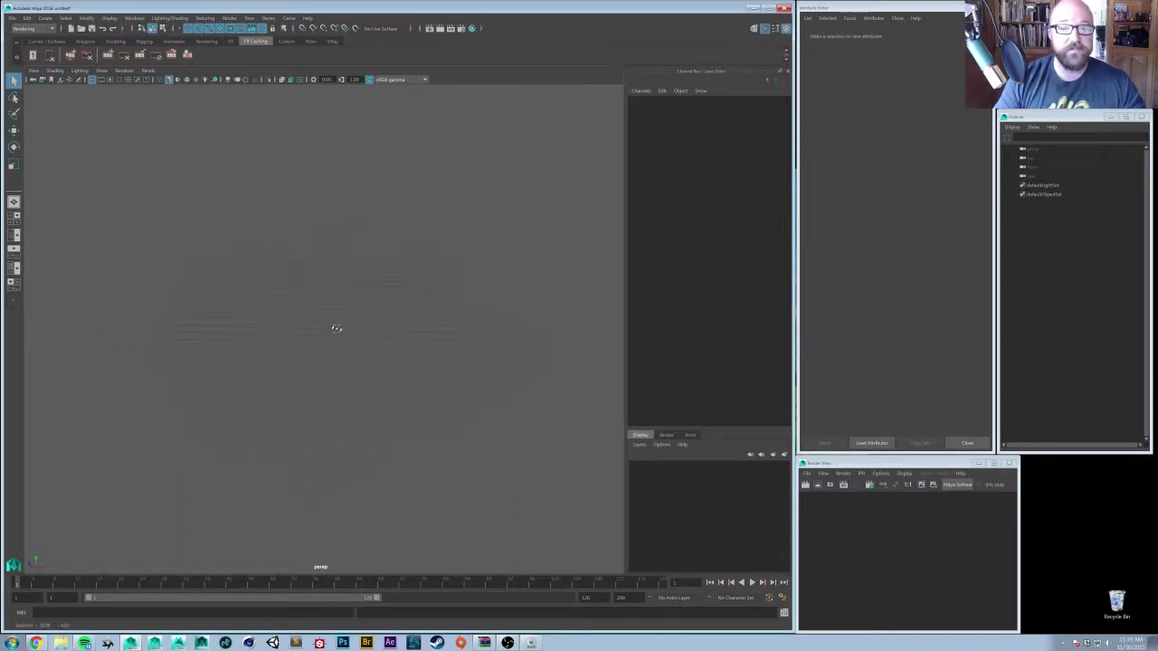
- Create a polygon plane at the centre of the scene grid
left_click_drag(343, 344, 424, 339, "alt")
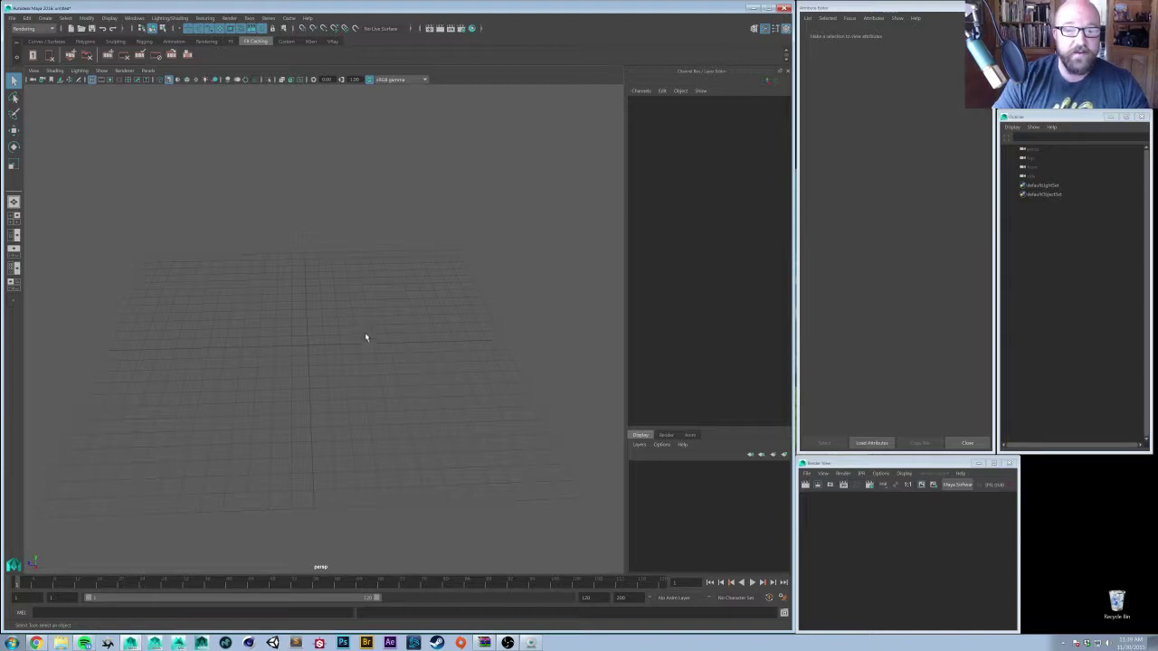
left_click_drag(363, 376, 382, 361, "alt")
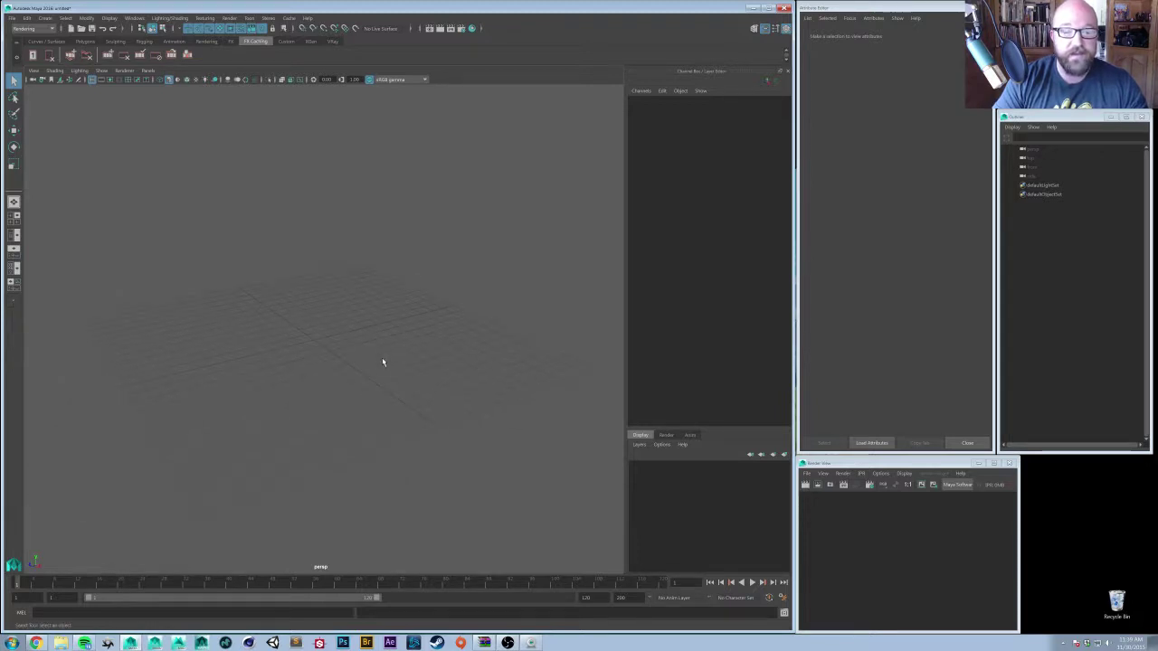
key("space")
left_click(283, 314)
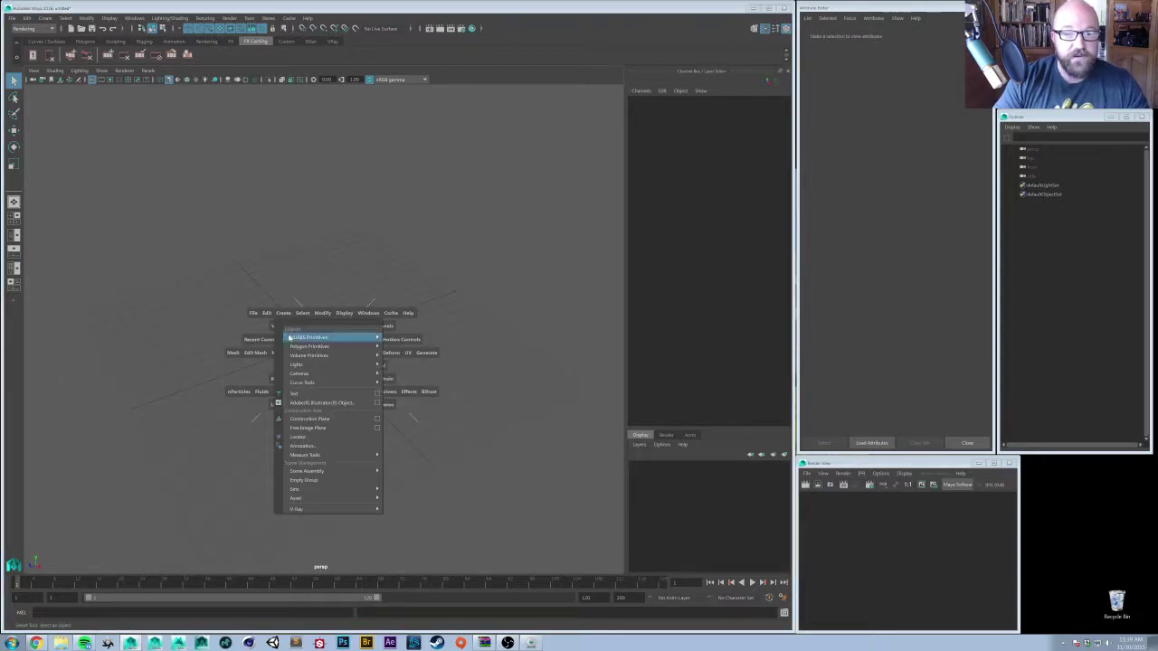
mouse_move(372, 348)
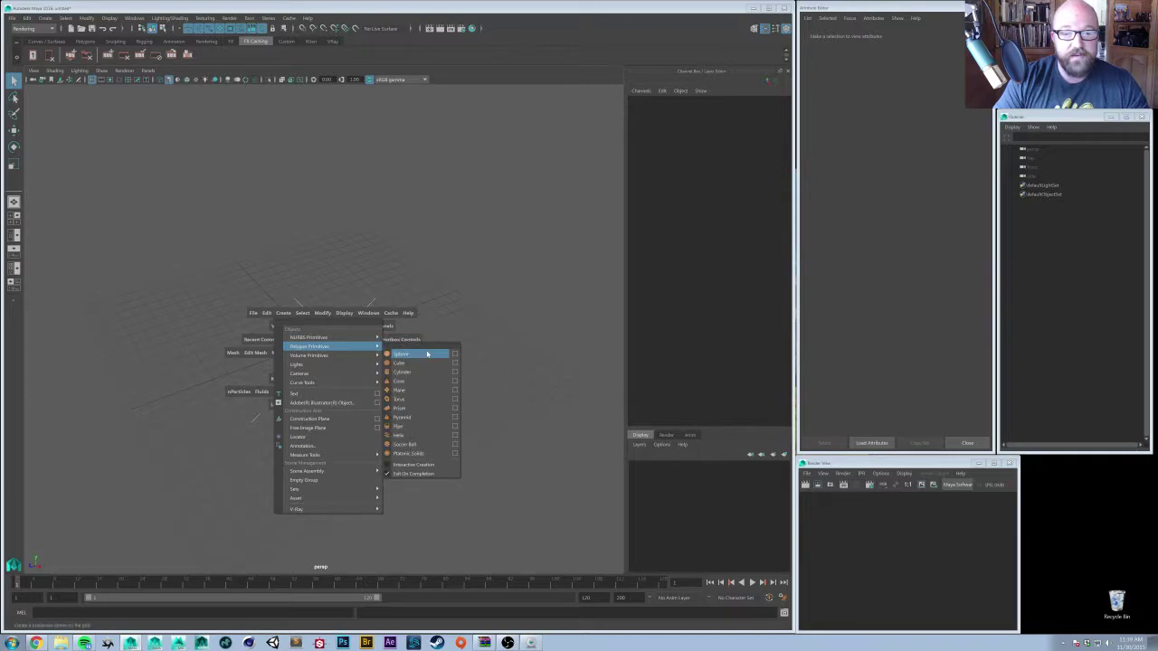
left_click(409, 381)
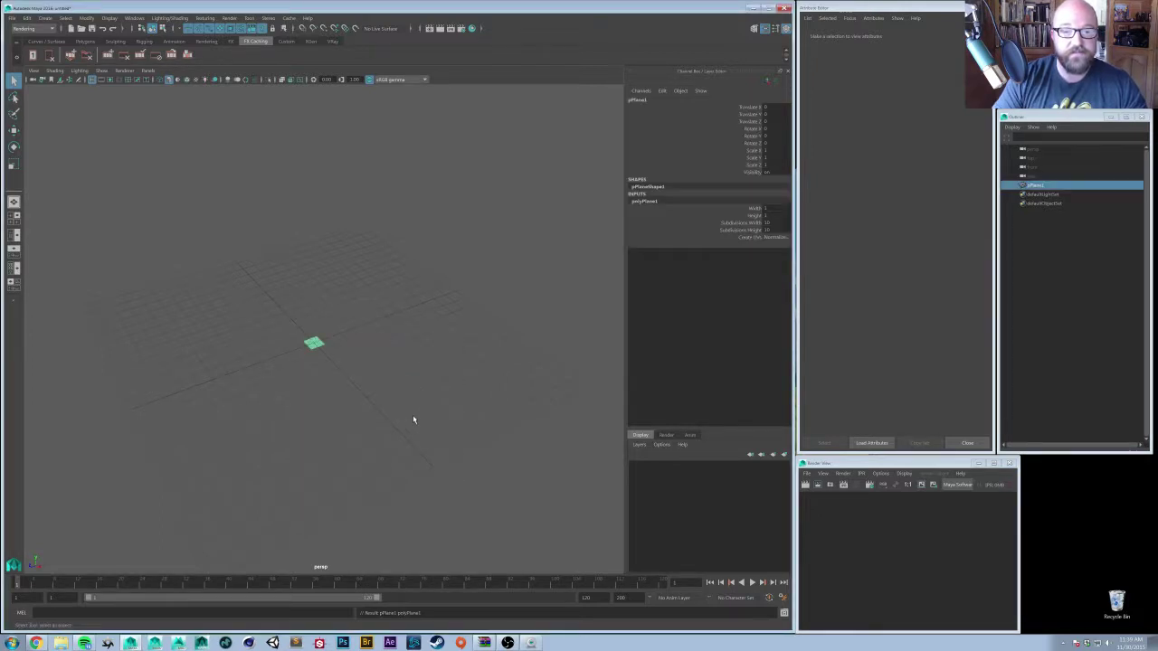
- Scale the plane uniformly to about 27.9 so it covers the grid as a ground surface
key("r")
middle_click_drag(434, 405, 488, 406)
key("w")
- Stretch the ground plane along its Z axis to a scale of about 48
left_click_drag(352, 332, 311, 295, "alt")
left_click_drag(388, 321, 422, 380, "alt")
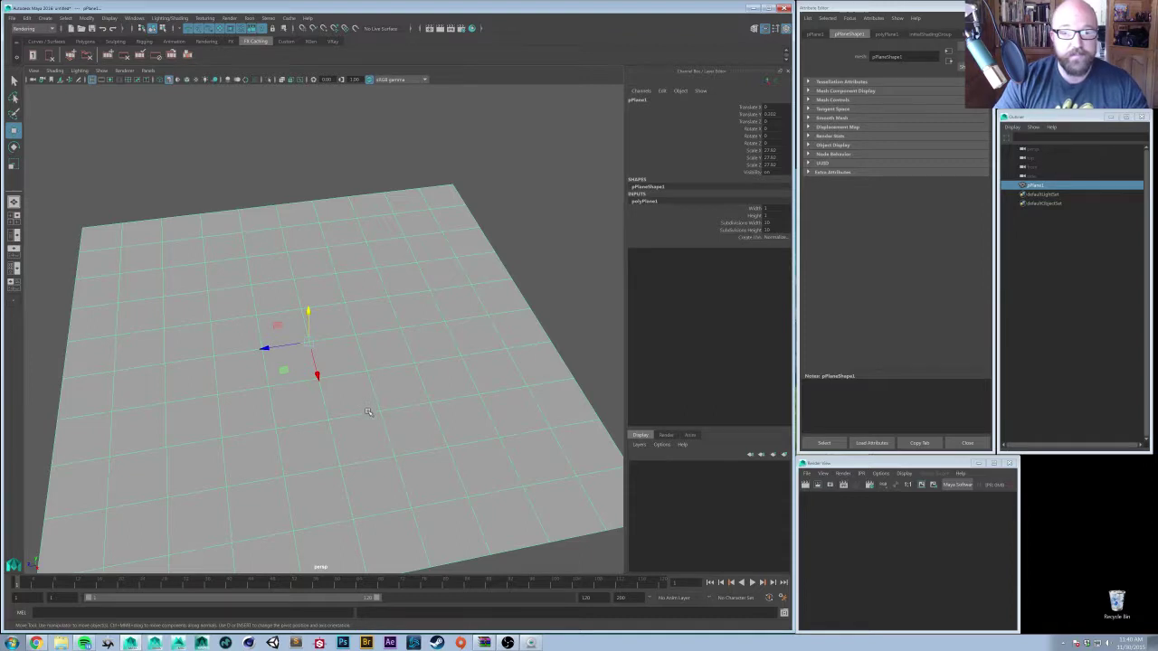
left_click_drag(367, 409, 391, 413, "alt")
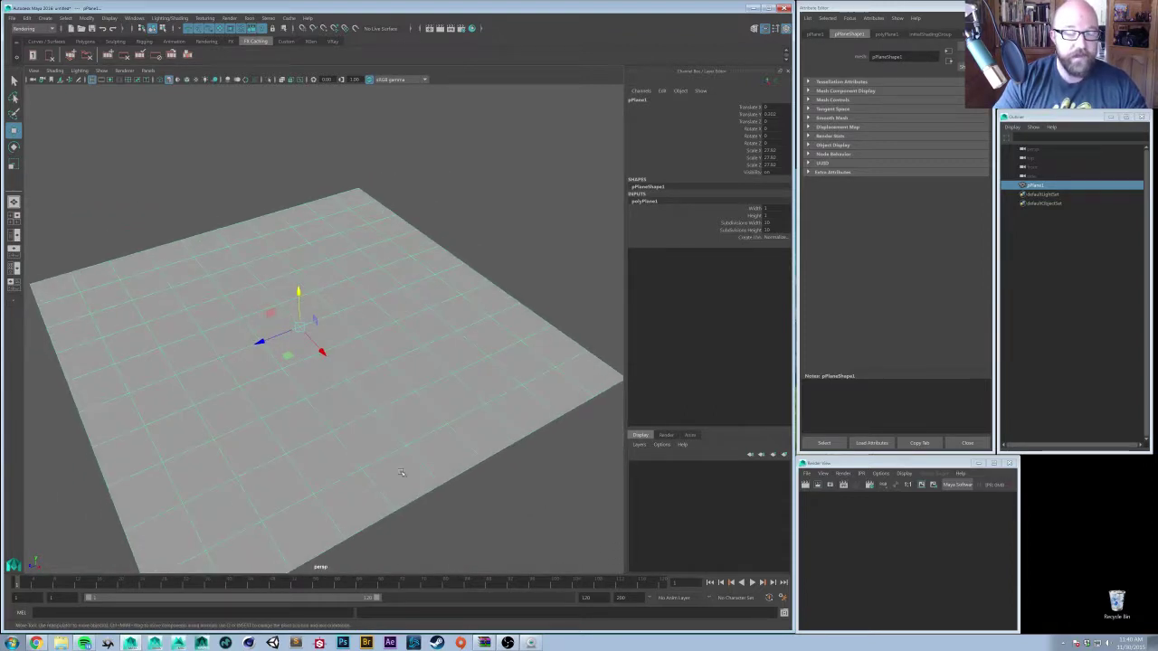
left_click_drag(432, 463, 394, 388, "alt")
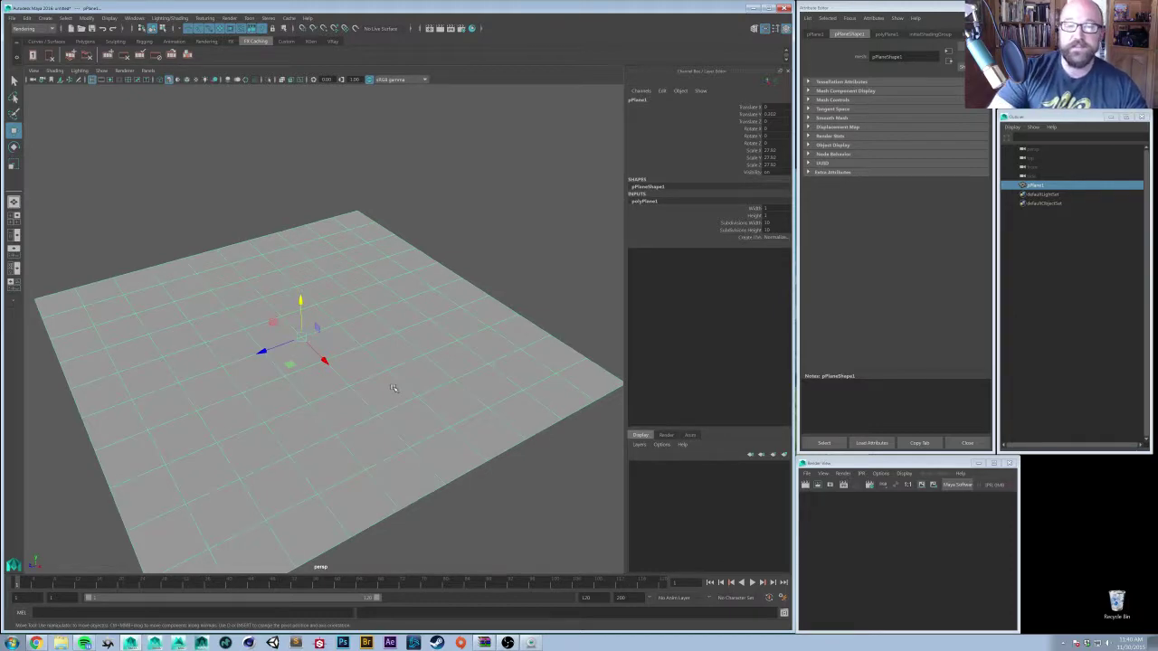
mouse_move(393, 388)
left_mouse_down("alt")
mouse_move(386, 363)
mouse_move(380, 408)
mouse_move(364, 375)
mouse_move(386, 370)
left_mouse_up("alt")
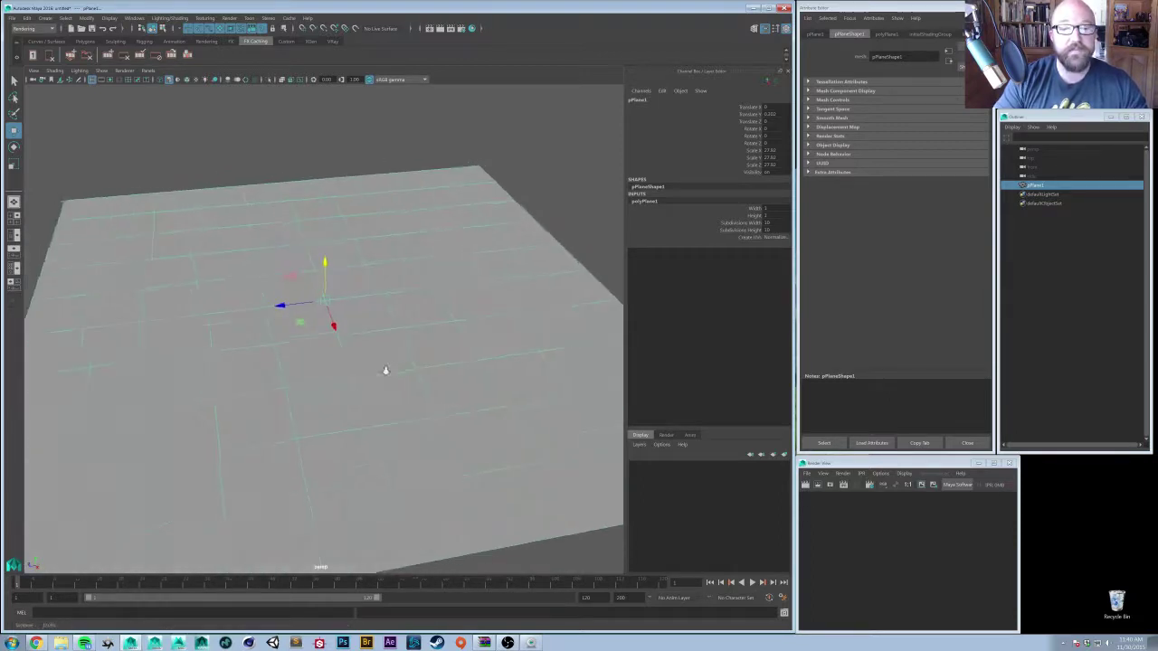
right_click_drag(385, 370, 343, 376, "alt")
left_click_drag(344, 375, 371, 351, "alt")
middle_click_drag(341, 345, 355, 381, "alt")
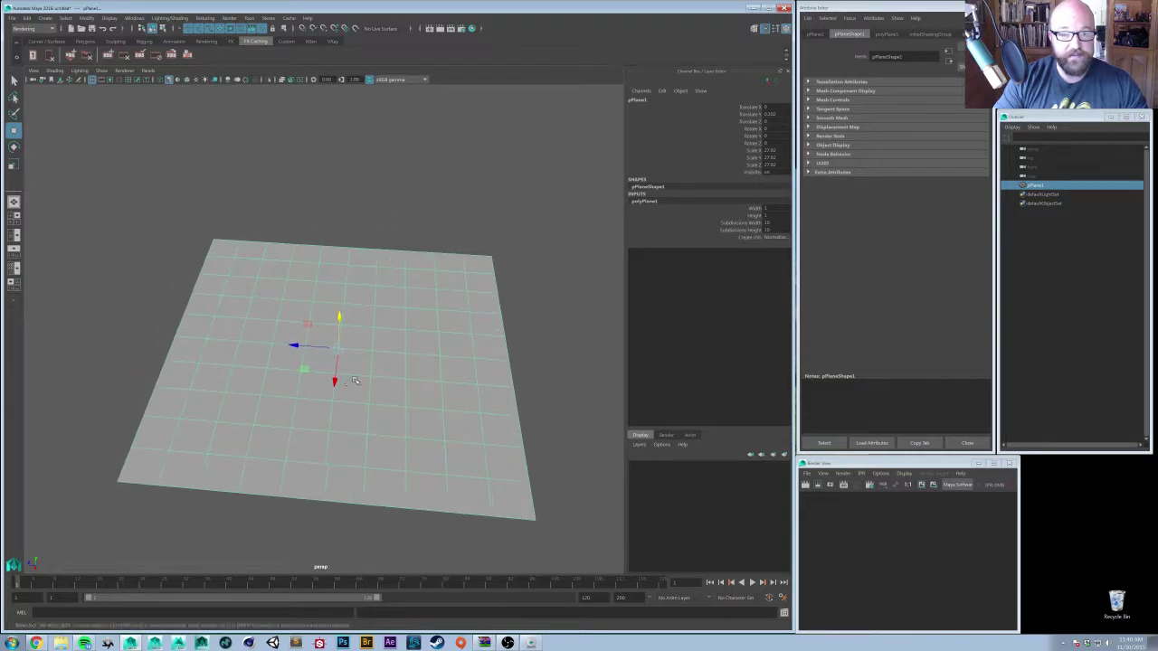
left_click_drag(355, 381, 337, 366, "alt")
right_click_drag(205, 341, 292, 358)
key("r")
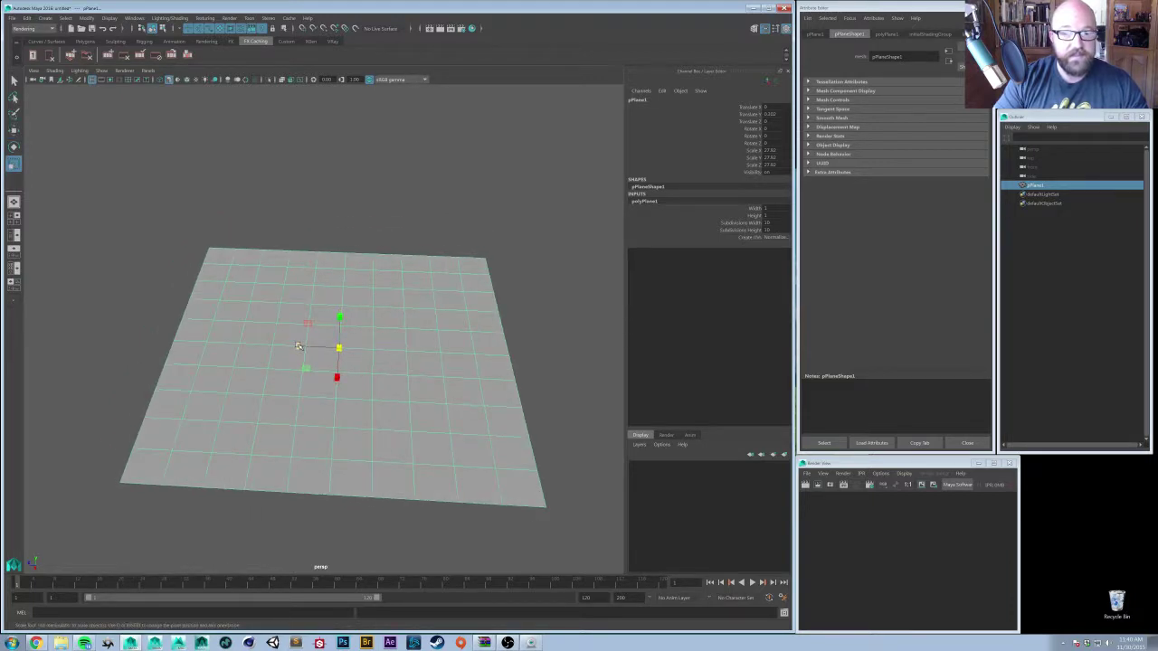
mouse_move(299, 346)
left_mouse_down()
mouse_move(269, 344)
mouse_move(294, 353)
left_mouse_up()
- Raise two separate groups of the plane's vertices with soft selection enabled to form gentle hills
right_click_drag(263, 343, 221, 343)
left_click_drag(187, 294, 253, 325)
left_click_drag(434, 364, 407, 370, "alt")
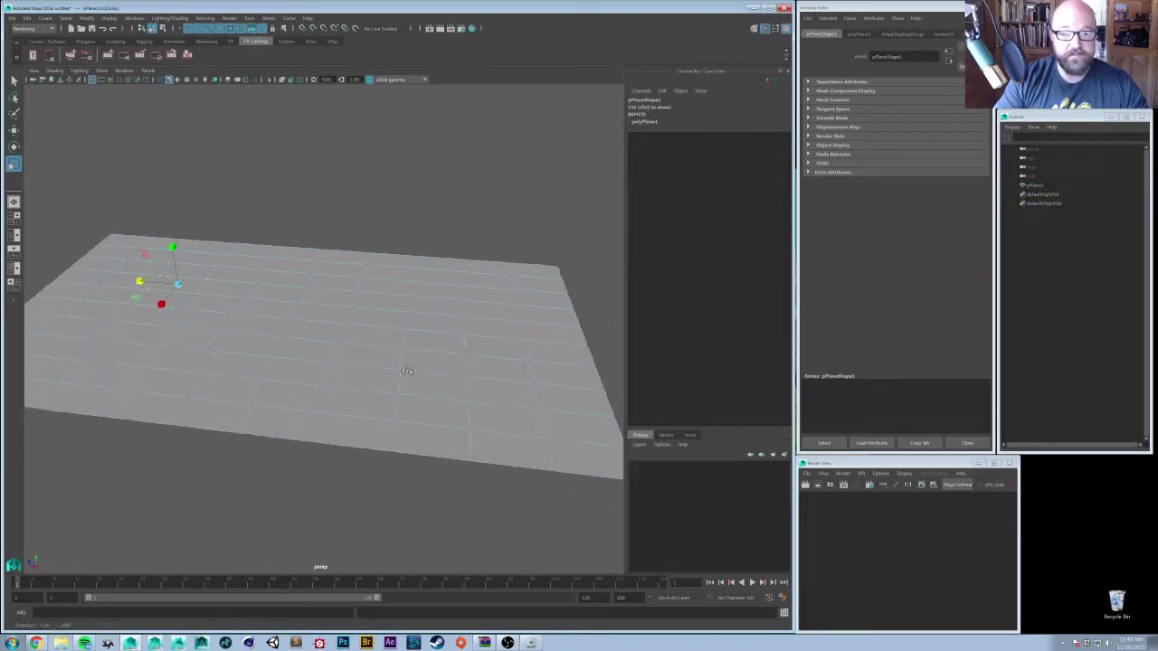
left_click_drag(382, 332, 602, 413, "shift")
key("b")
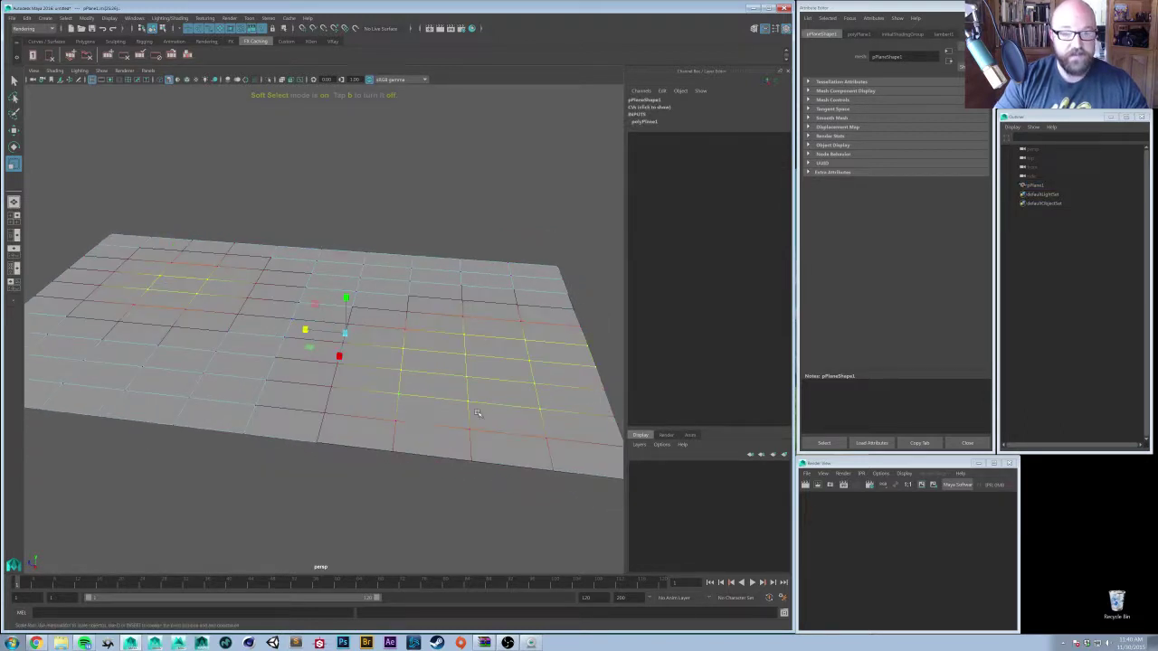
left_click_drag(478, 413, 371, 330, "alt")
key("w")
mouse_move(353, 284)
left_mouse_down()
mouse_move(354, 253)
mouse_move(354, 273)
left_mouse_up()
- Lift the vertices near the plane's back-left corner into a rise and lower a patch in the middle into a dip
left_click_drag(314, 229, 310, 199, "alt")
left_click_drag(296, 271, 233, 289, "alt")
left_click_drag(151, 225, 201, 259)
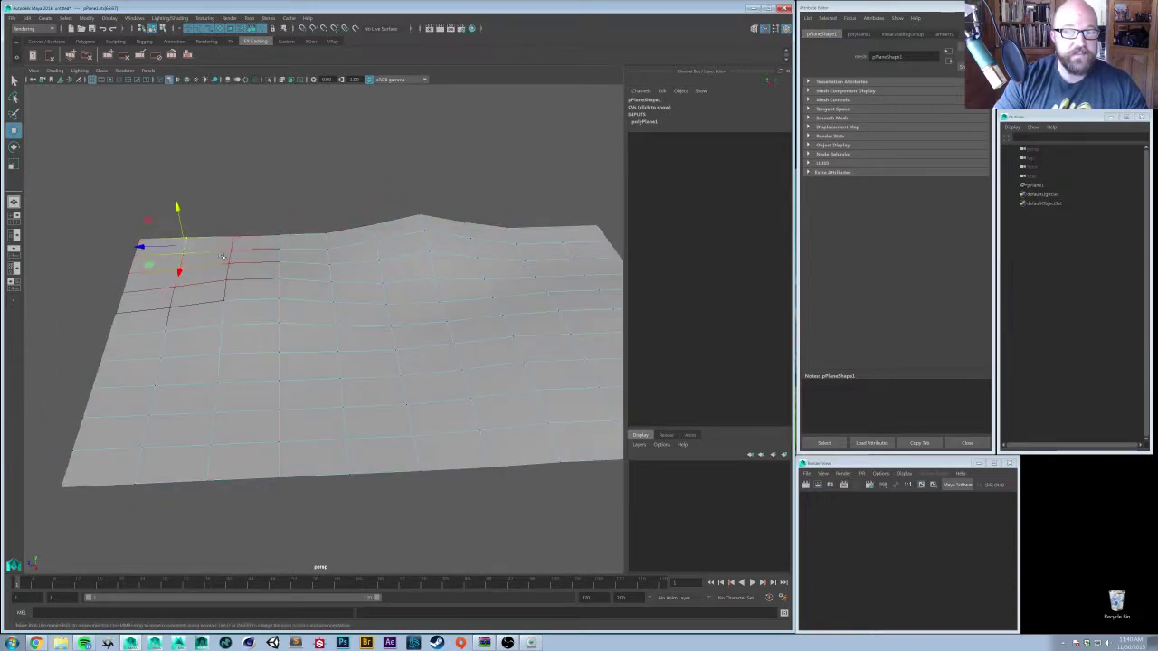
middle_click_drag(270, 376, 267, 353)
left_click_drag(334, 369, 302, 393, "alt")
middle_click_drag(409, 344, 406, 362)
- Slightly raise a patch of vertices on the back-right area and pull the back-right corner up into a peak
left_click_drag(529, 268, 492, 290)
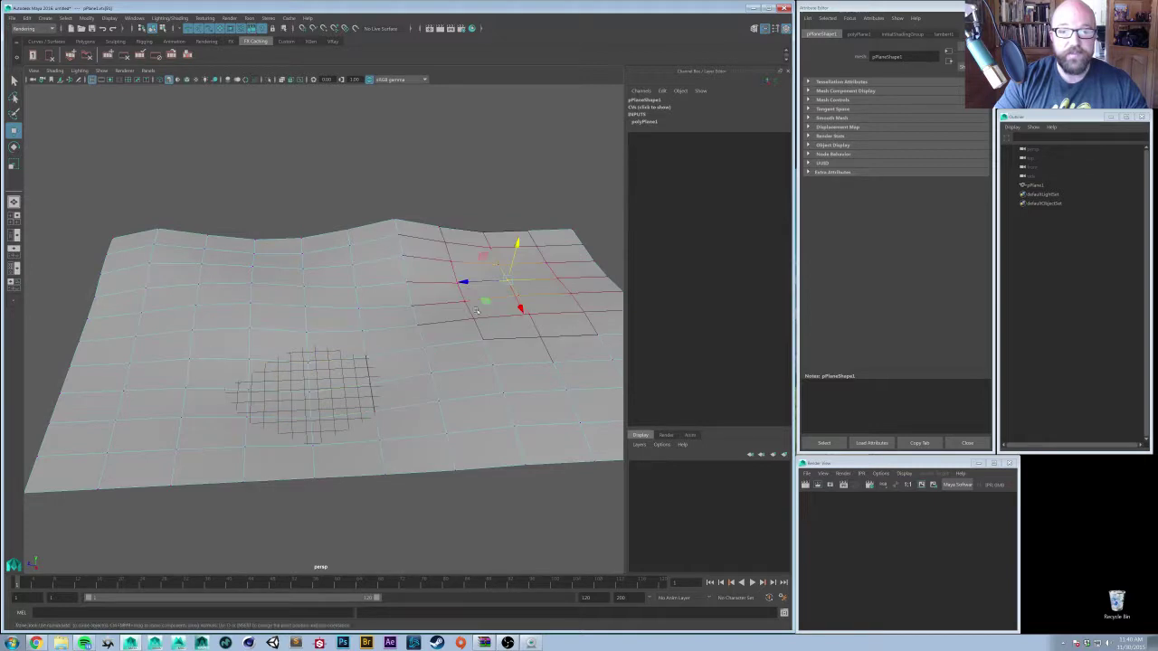
middle_click_drag(472, 333, 474, 325)
left_click_drag(581, 207, 538, 242)
middle_click_drag(536, 351, 533, 315, "shift")
key("ctrl+z")
left_click_drag(580, 189, 594, 160)
key("ctrl+z")
middle_click_drag(493, 321, 418, 349, "alt")
left_click_drag(419, 349, 423, 299, "alt")
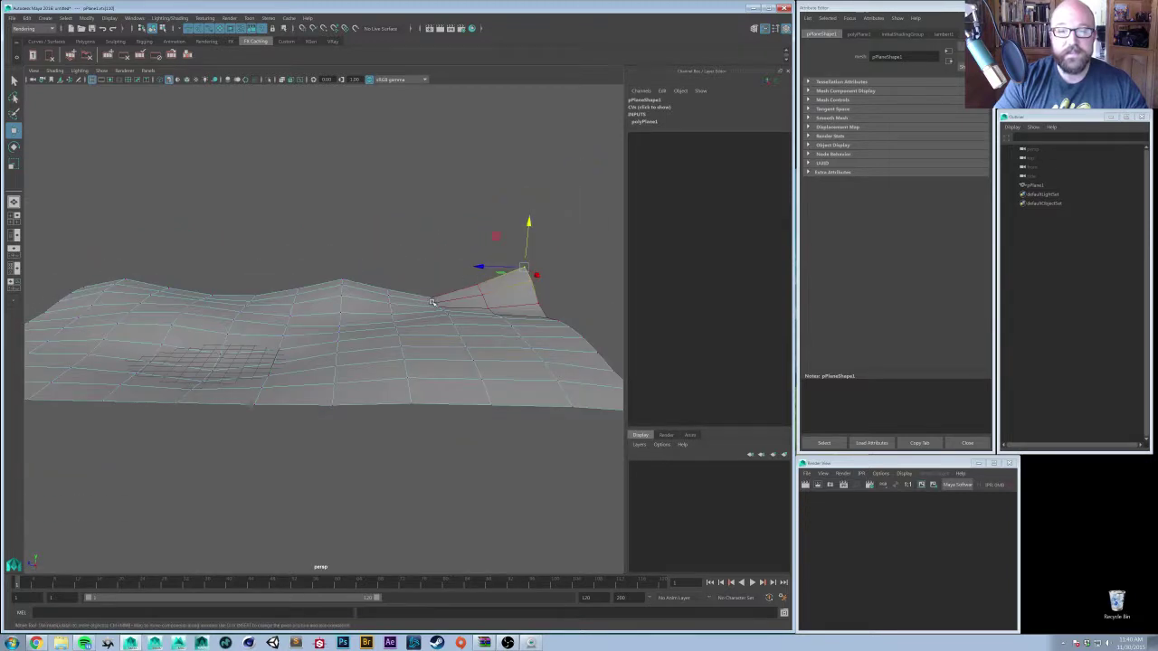
key("e")
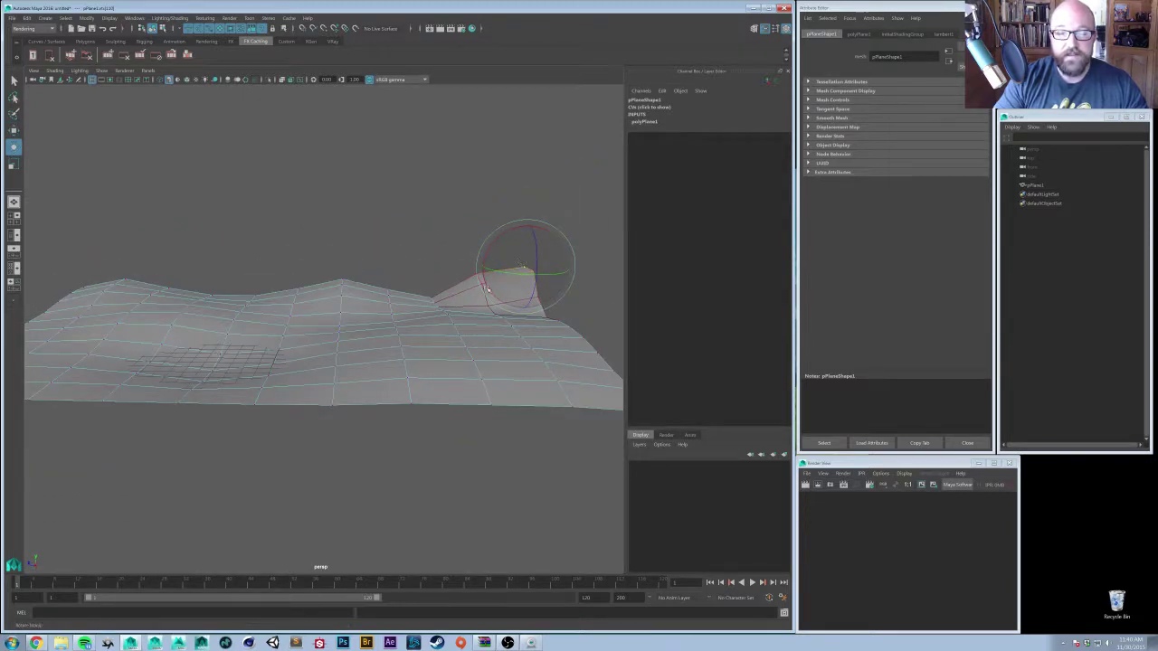
left_click_drag(531, 288, 545, 277, "alt")
- Return the terrain plane to object mode, turn on its smooth mesh preview and clear the selection
right_click_drag(333, 323, 376, 309)
left_click(342, 325)
key("3")
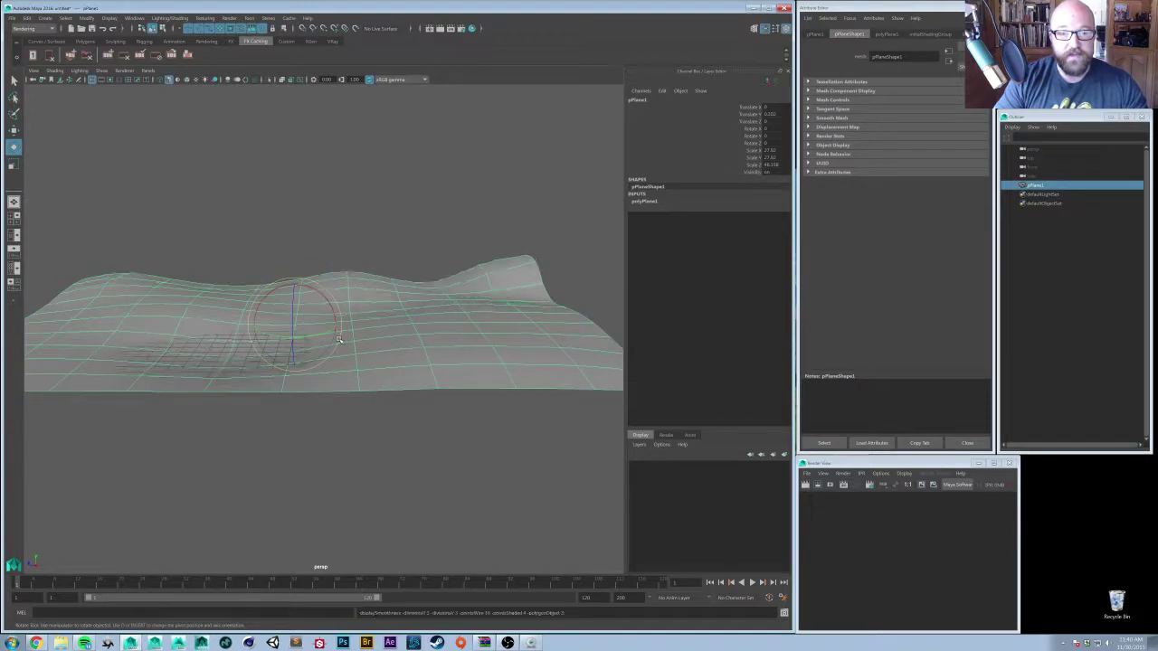
left_click_drag(353, 403, 388, 434, "alt")
left_click(378, 425)
left_click(336, 341)
left_click_drag(337, 341, 327, 405, "alt")
- Lower a soft-selected vertex on the terrain's back edge to deepen the valley between the hills
right_click_drag(264, 282, 232, 269)
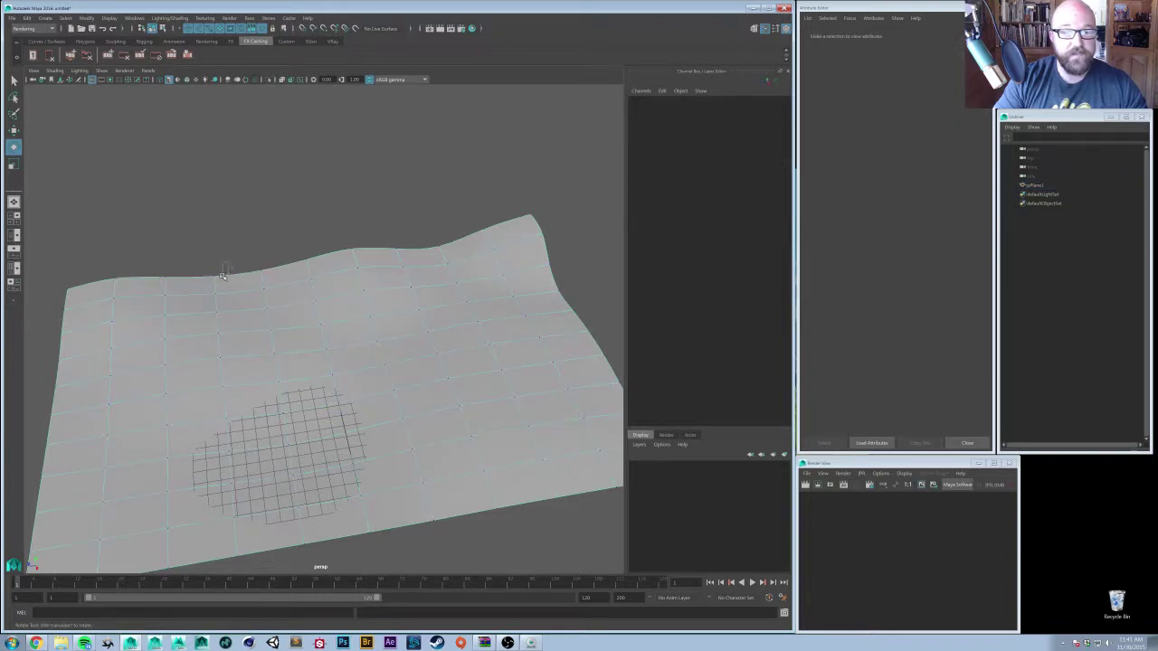
left_click(221, 276)
left_click_drag(221, 276, 296, 308, "alt")
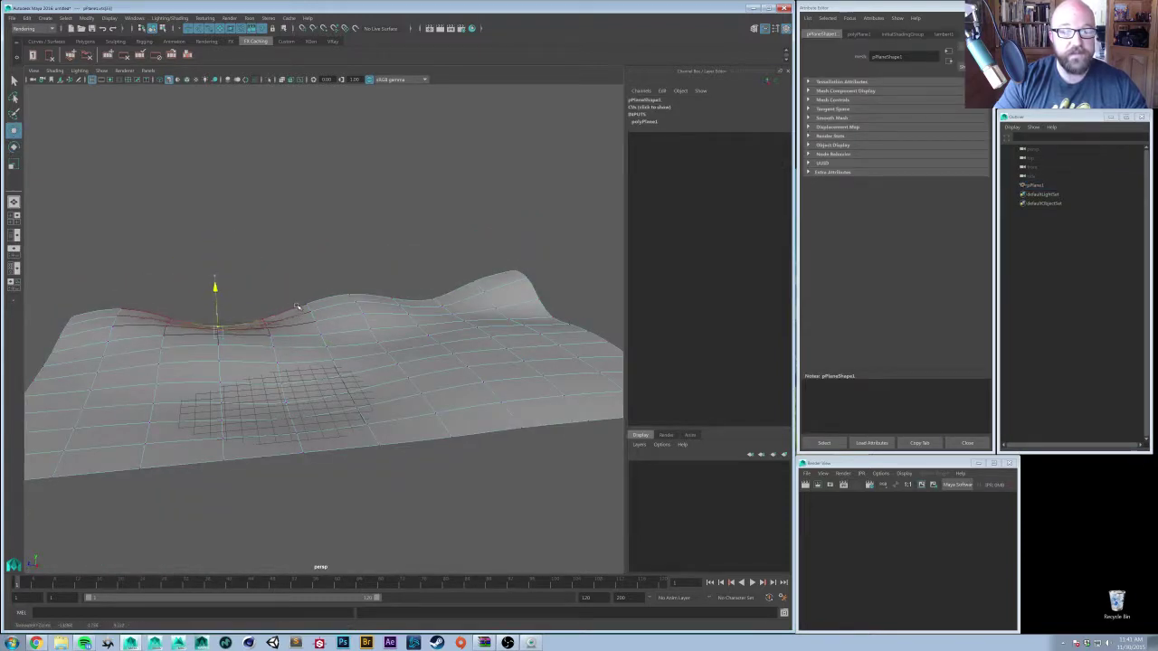
key("e")
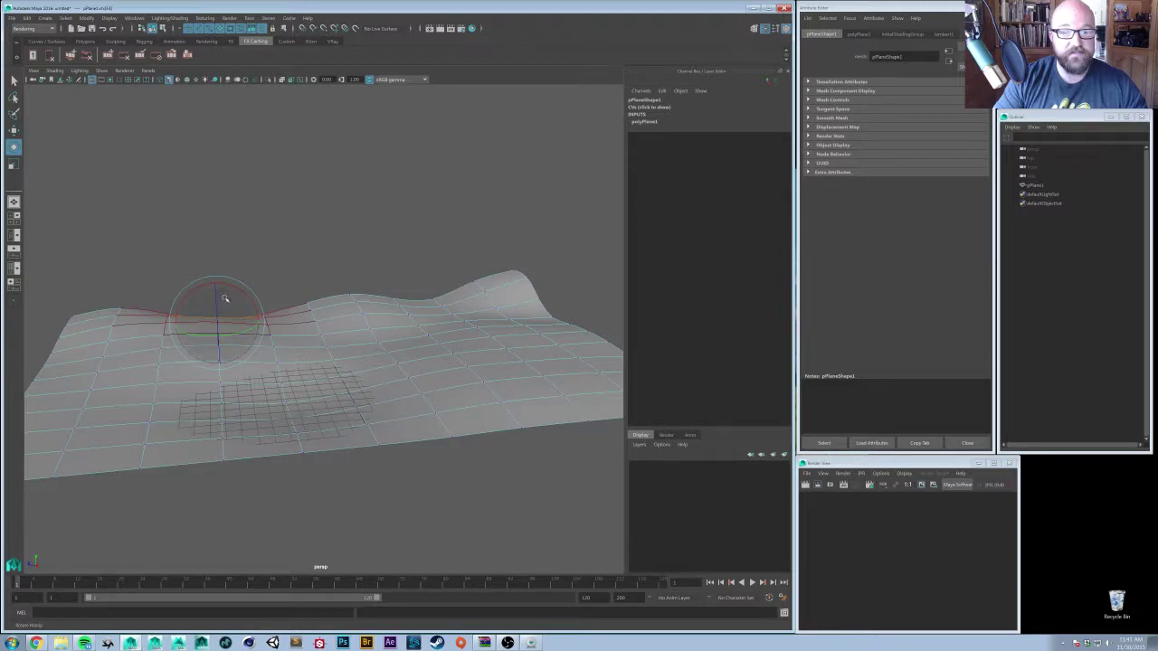
key("w")
- Raise vertices on the terrain's far right side and front-left side into low hills
left_click_drag(225, 298, 533, 352, "alt")
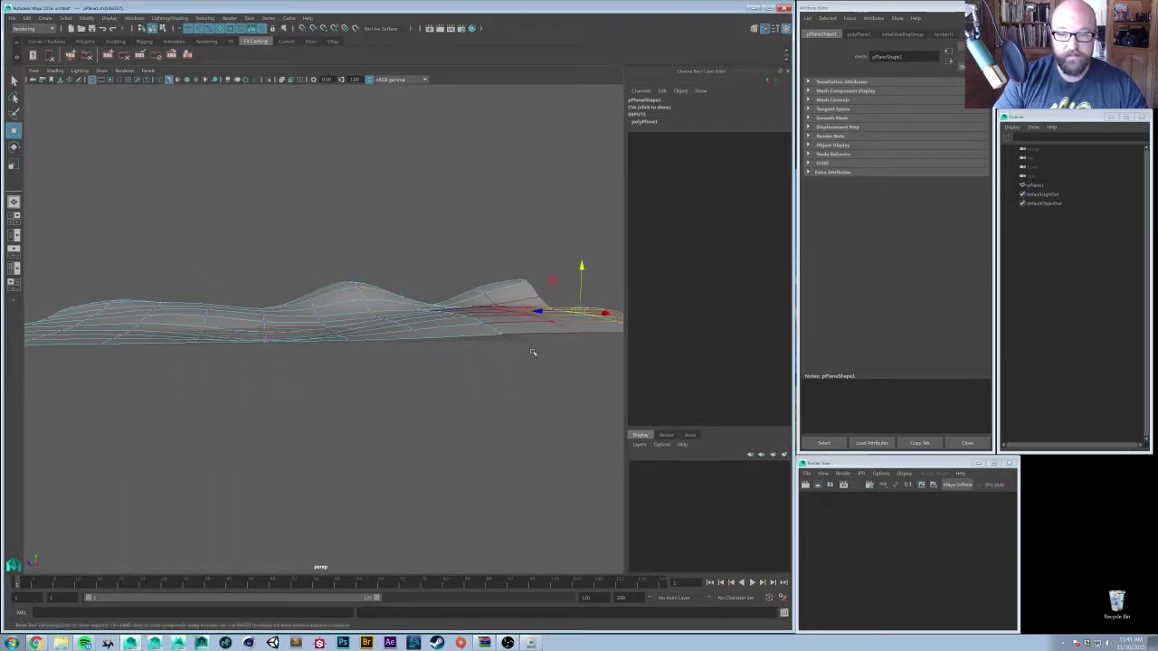
middle_click_drag(533, 352, 482, 348)
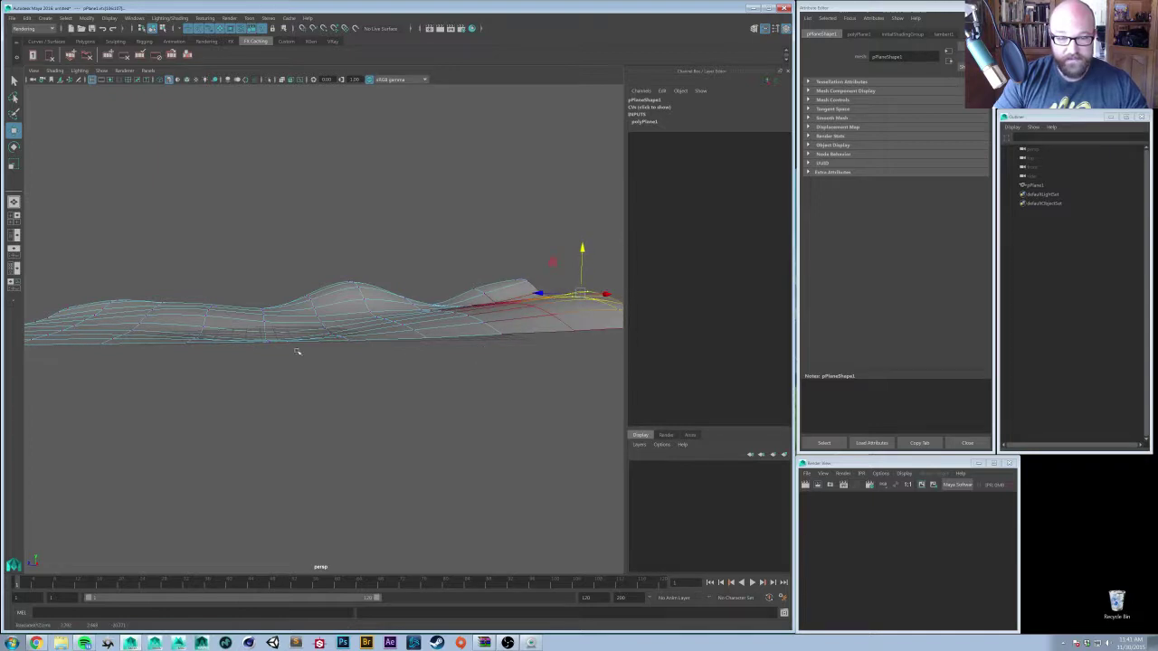
left_click_drag(297, 351, 315, 369, "alt")
left_click_drag(85, 319, 111, 355)
middle_click_drag(182, 383, 185, 356)
- Raise a patch of vertices in the terrain's front-right area and a vertex on the back-left into low mounds
left_click_drag(332, 359, 345, 375, "alt")
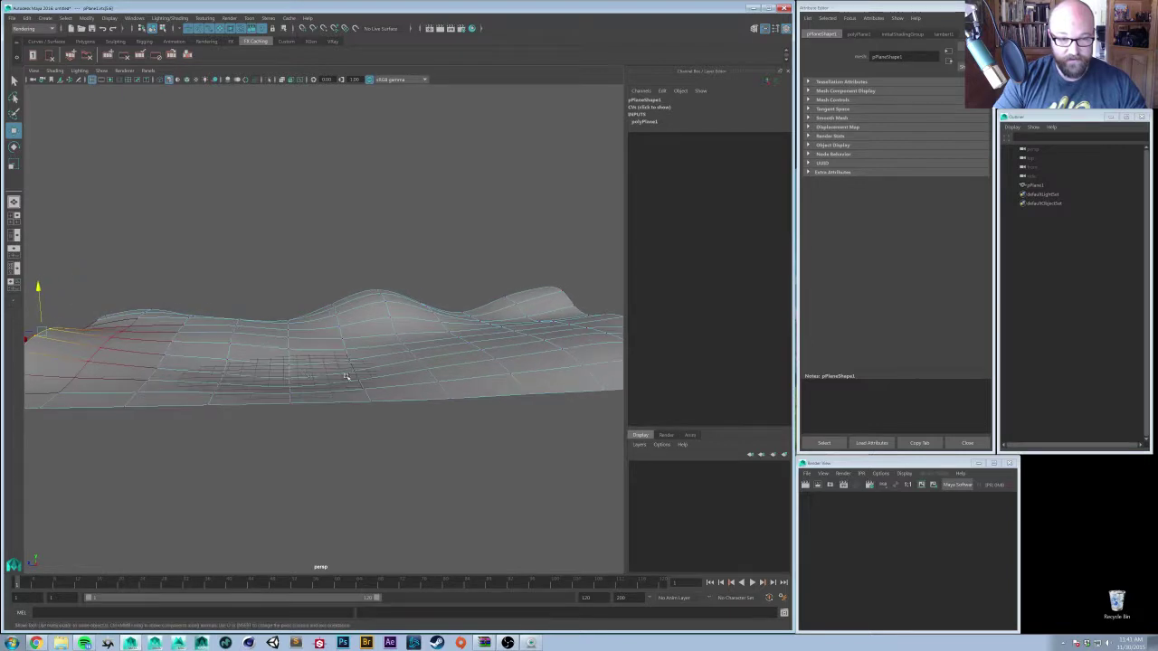
left_click_drag(503, 360, 474, 371)
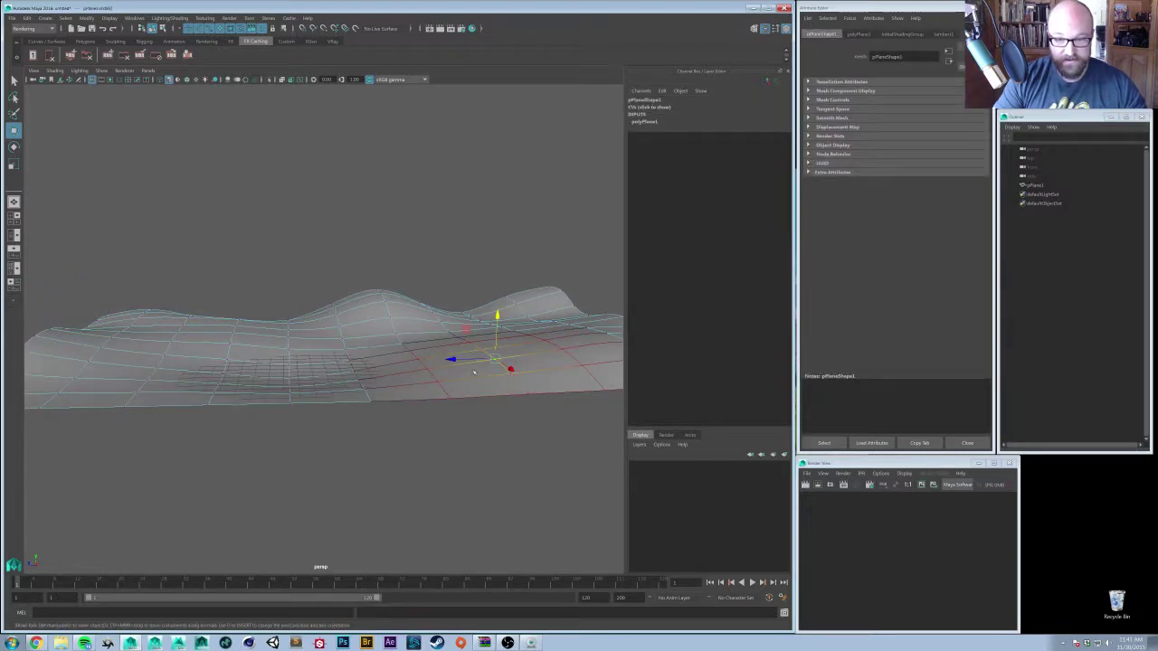
middle_click_drag(474, 372, 418, 347)
left_click_drag(418, 347, 342, 367, "alt")
left_click_drag(376, 435, 308, 431, "alt")
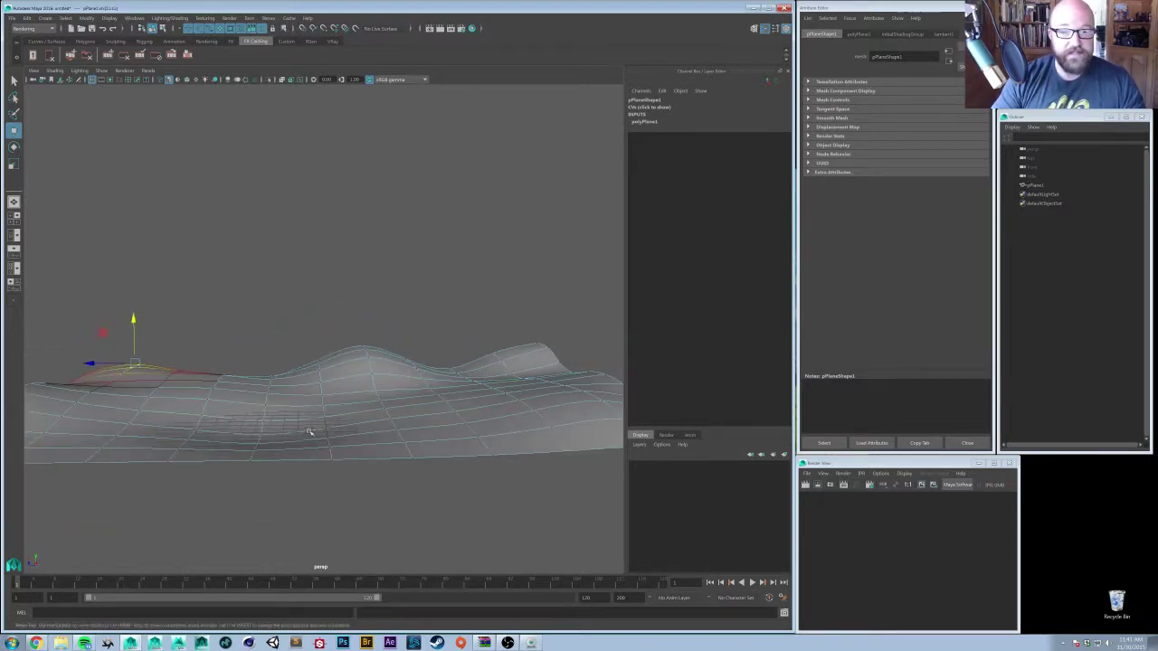
- Leave vertex editing on the terrain and deselect it in object mode
right_click_drag(356, 368, 401, 352)
left_click(383, 358)
left_click(380, 320)
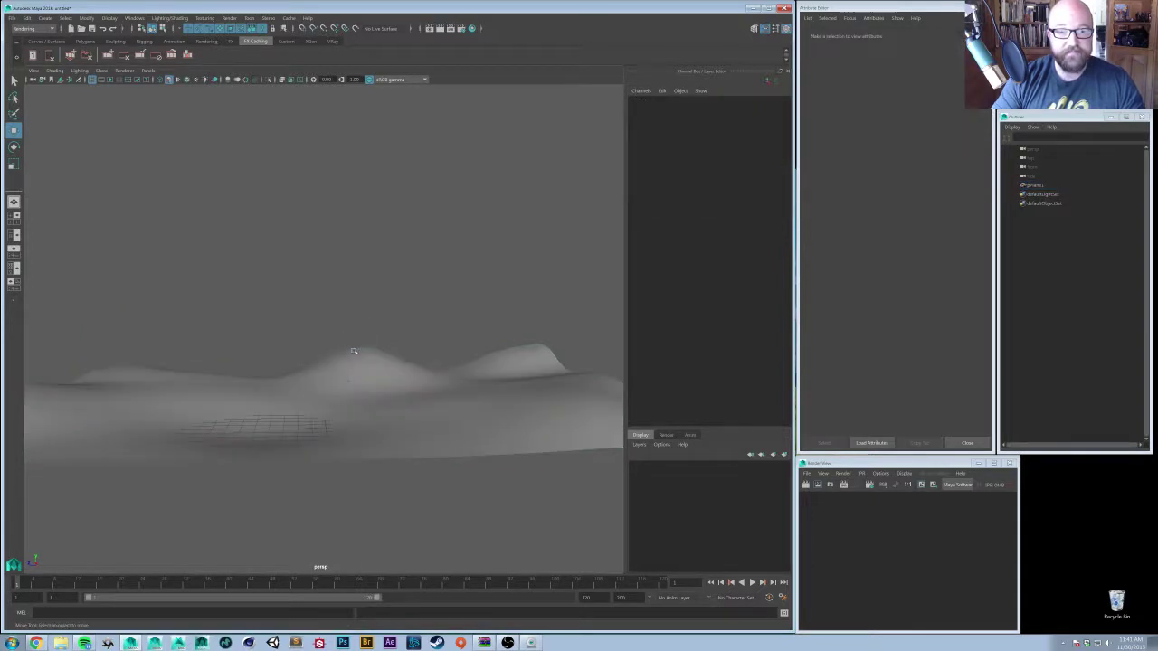
left_click_drag(354, 351, 386, 406, "alt")
left_click(404, 378)
left_click(455, 320)
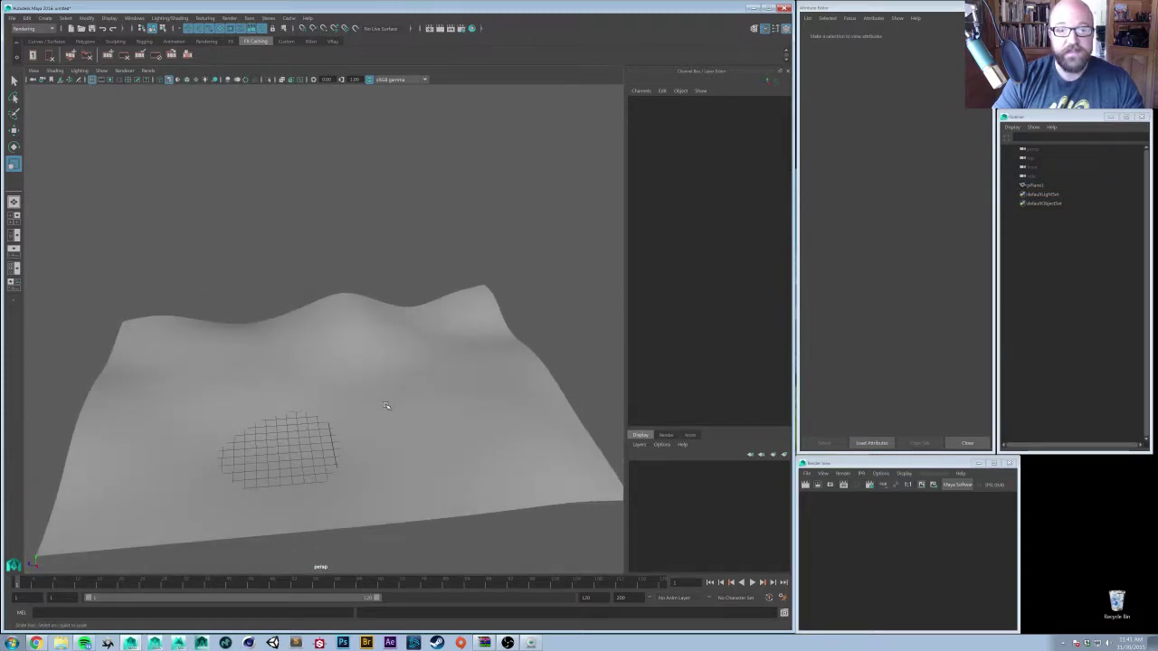
- Create a polygon cylinder at the centre of the scene
key("space")
left_click(334, 380)
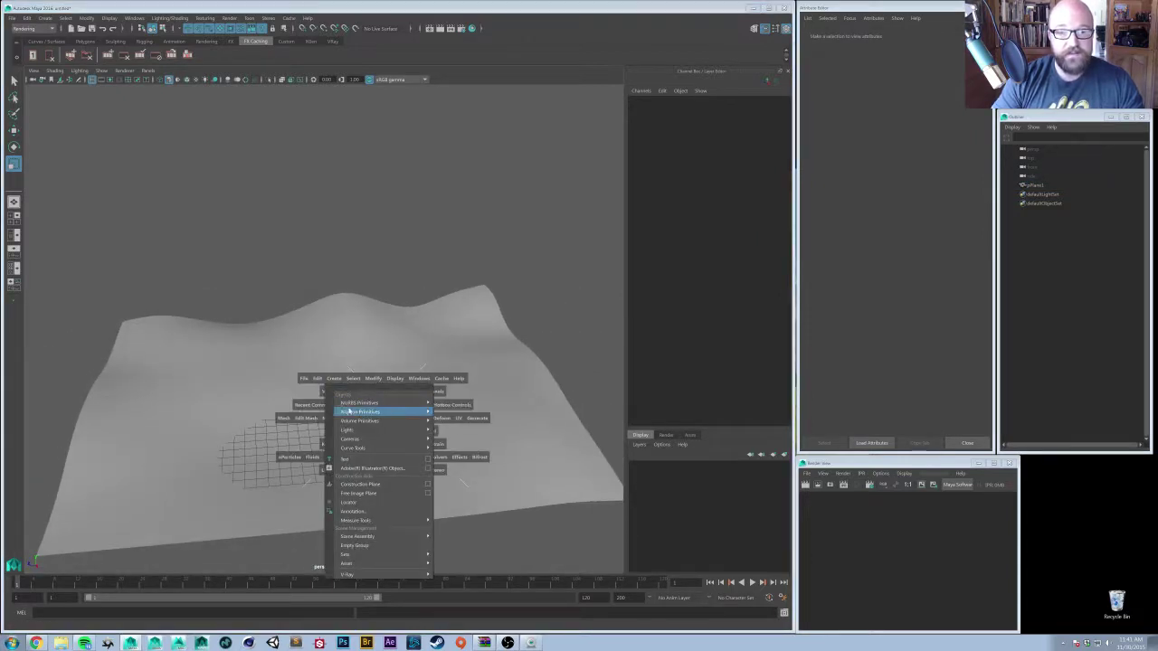
mouse_move(349, 413)
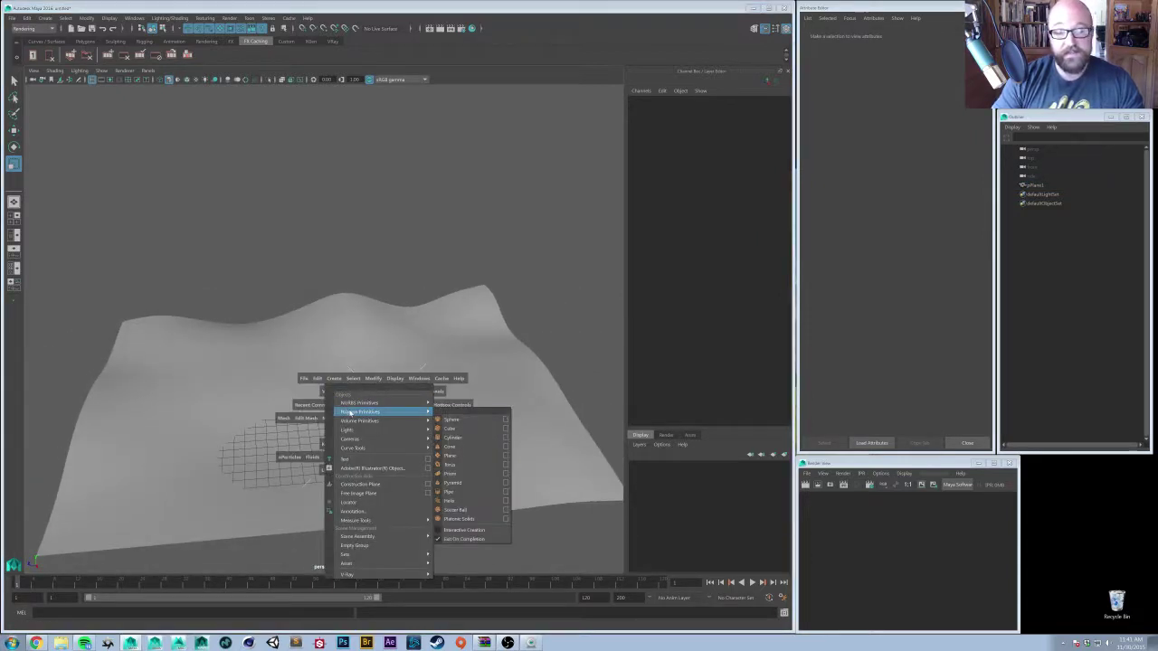
left_click(461, 437)
- Set the cylinder's axis subdivisions to 8 and open its cap subdivisions value for editing
left_click_drag(461, 437, 389, 325, "alt")
double_click(768, 222)
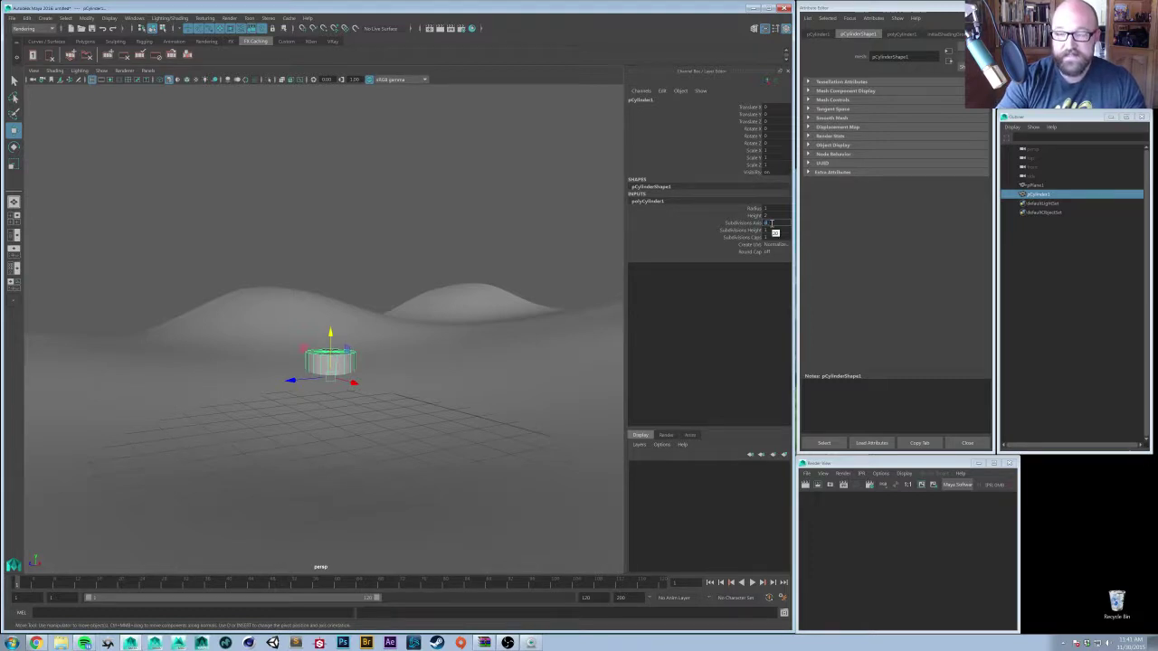
type("8")
key("Return")
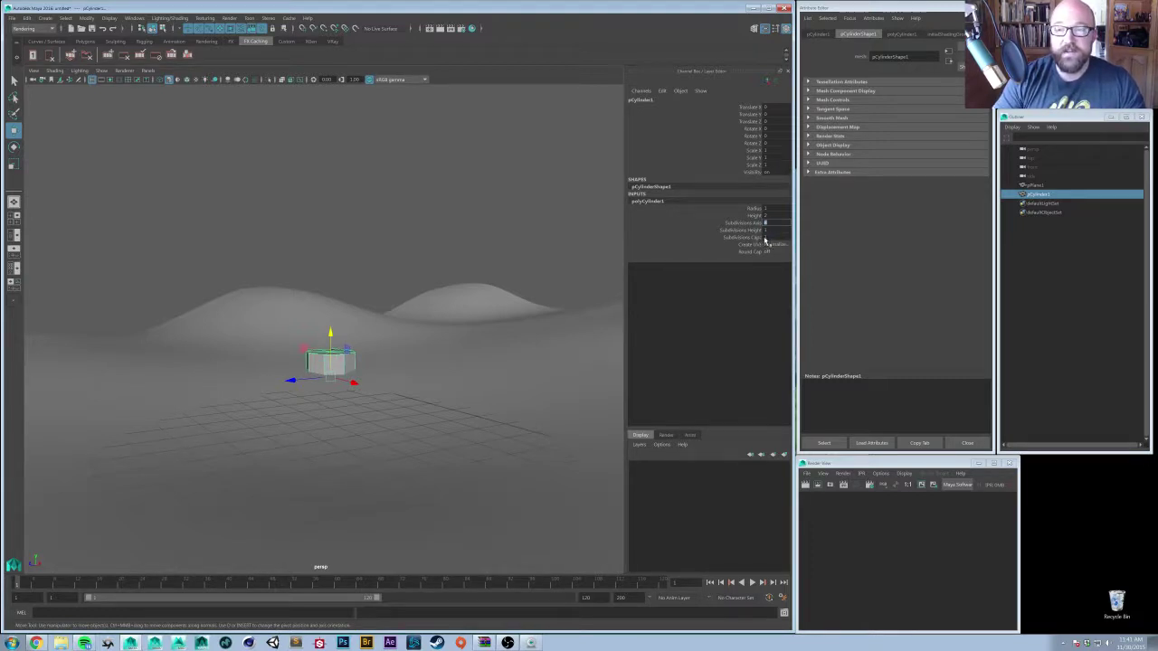
double_click(766, 237)
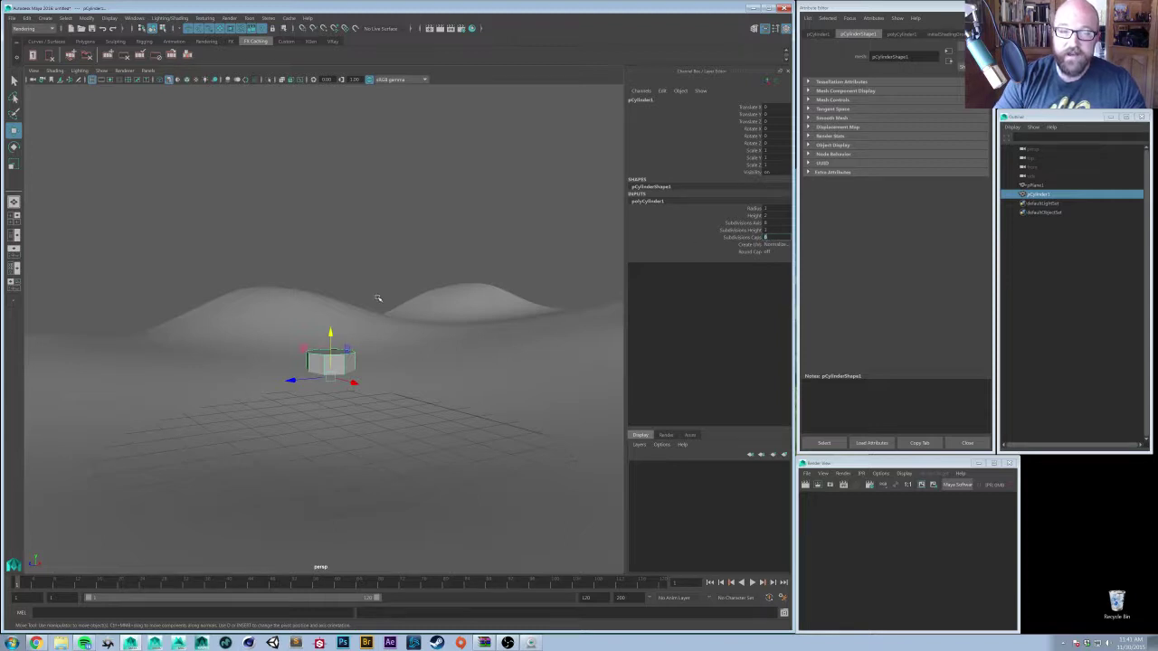
- Stretch the cylinder vertically into a tall column and raise it so it stands above the terrain
left_click_drag(378, 299, 384, 322, "alt")
middle_click_drag(409, 413, 400, 250)
key("r")
key("w")
left_click_drag(396, 274, 303, 378, "alt")
right_click_drag(303, 378, 300, 395)
left_click_drag(337, 409, 344, 393, "alt")
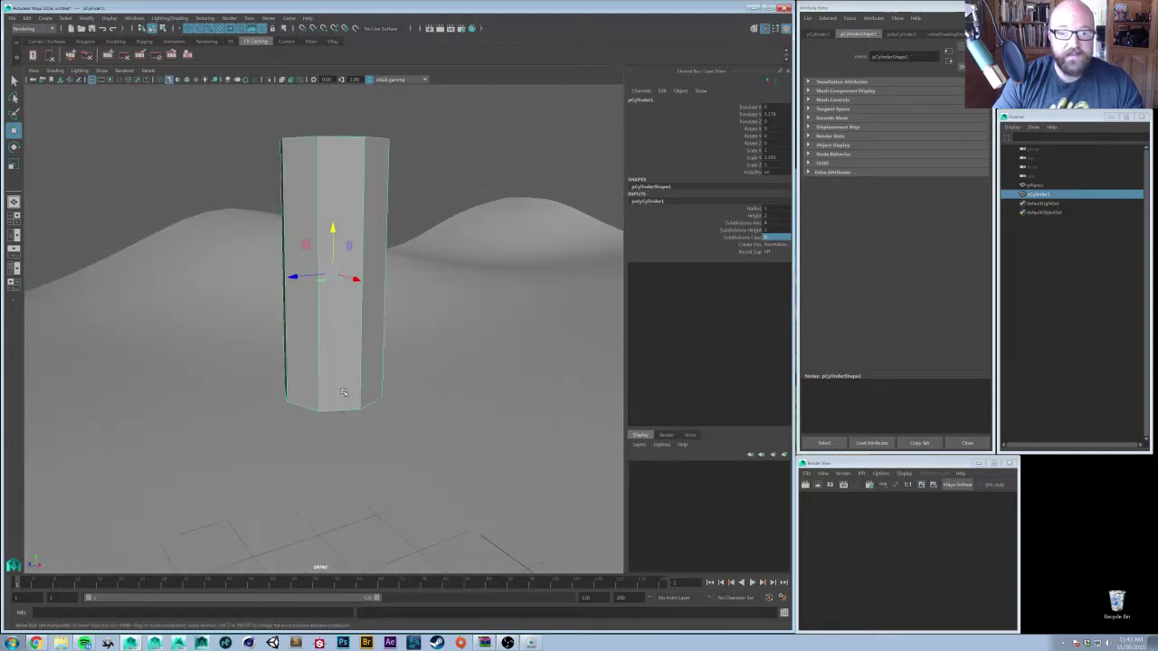
right_click_drag(326, 364, 288, 377, "shift")
left_click(321, 388)
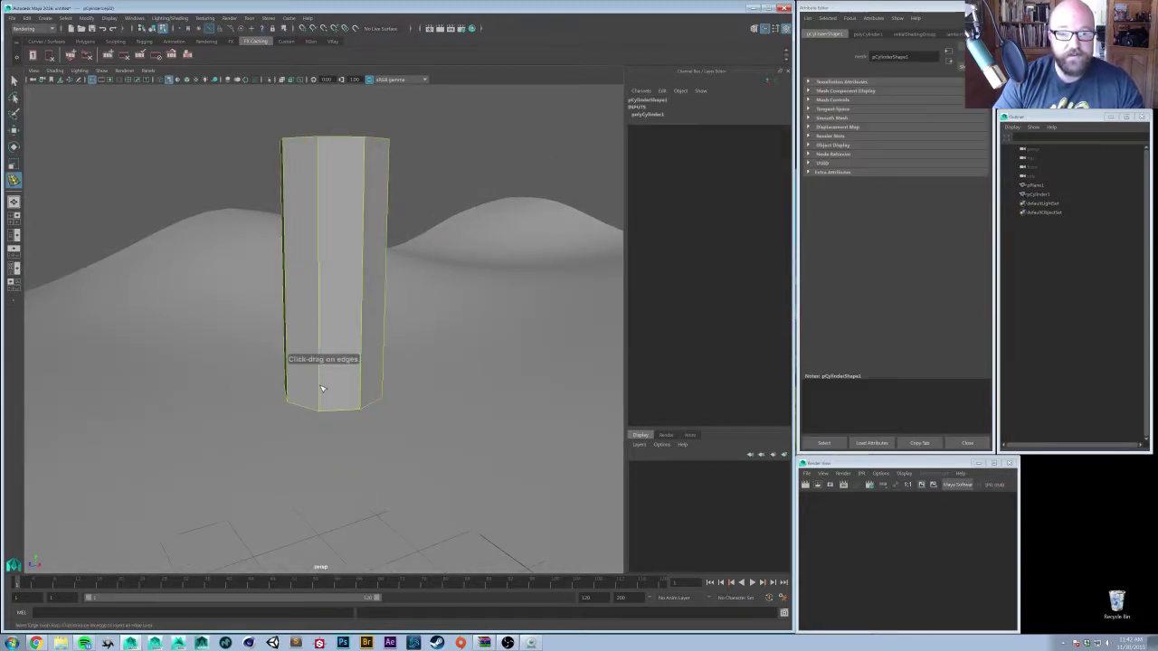
left_click(380, 396)
left_click_drag(381, 396, 339, 340, "alt")
key("w")
left_click(341, 328)
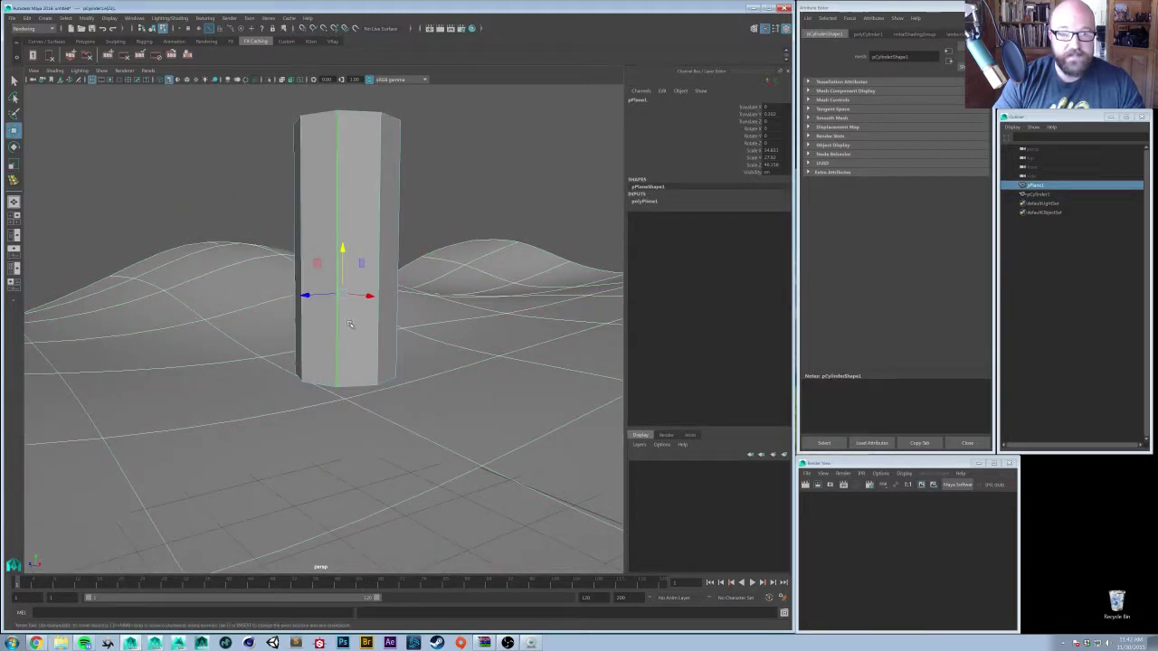
- Insert an edge loop around the column near its base
mouse_move(352, 336)
right_mouse_down()
mouse_move(391, 320)
mouse_move(333, 348)
right_mouse_up()
left_click(351, 340)
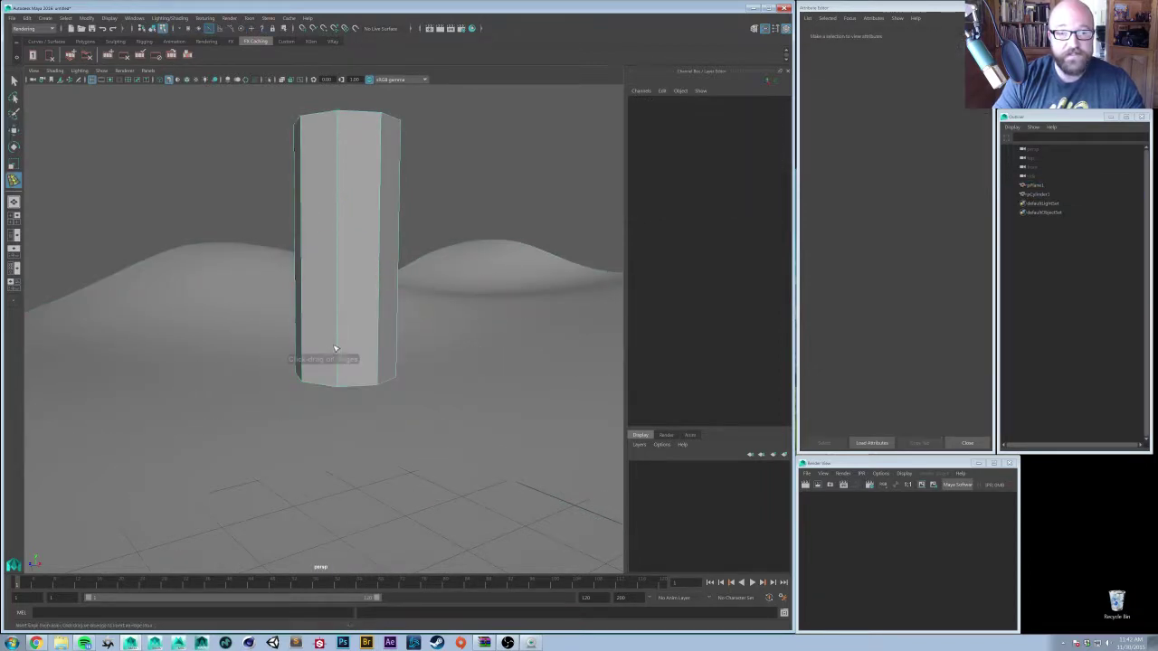
left_click(339, 359)
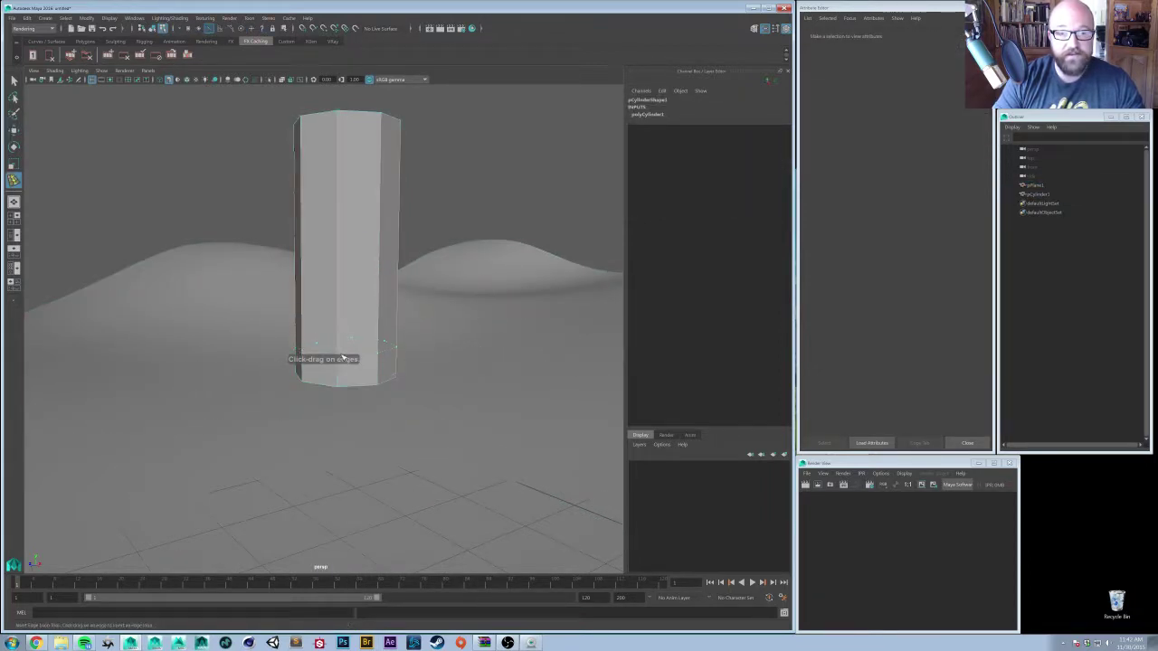
key("w")
- Select alternating side faces in the narrow band around the column's base
left_click_drag(342, 356, 321, 385, "alt")
right_click_drag(319, 388, 318, 414)
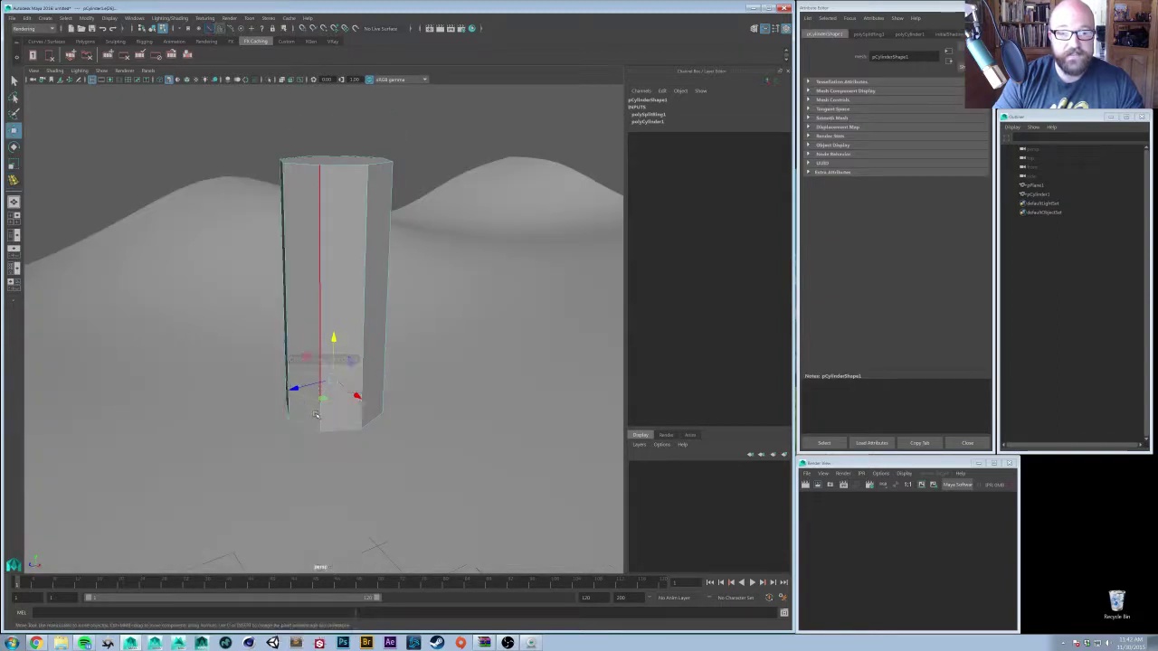
left_click_drag(351, 425, 281, 413, "alt")
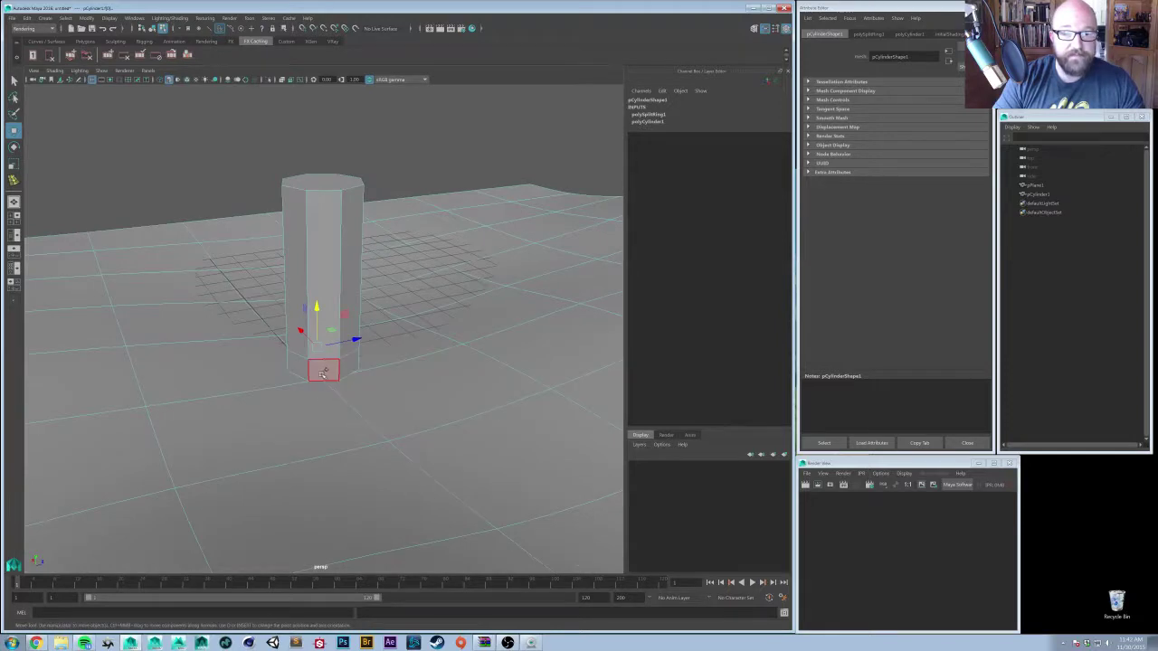
left_click_drag(380, 425, 410, 368, "alt")
- Extrude the selected base faces outward to form short root stubs around the column
right_click_drag(409, 368, 407, 395, "shift")
left_click_drag(407, 396, 366, 424, "alt")
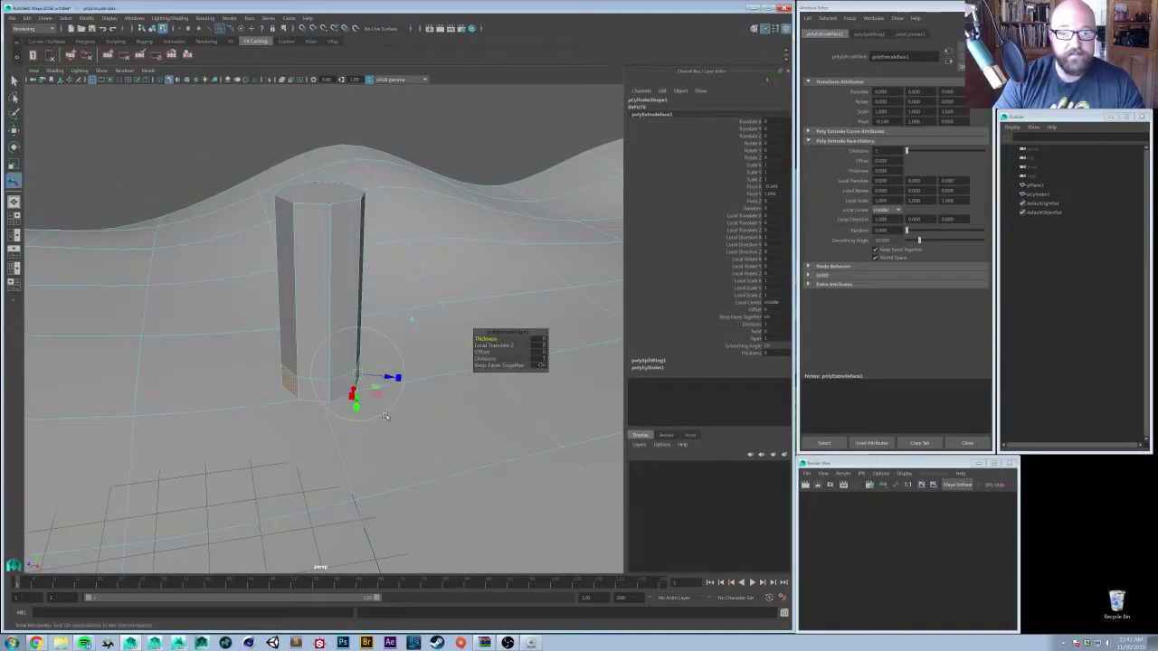
left_click_drag(388, 377, 427, 381)
left_click_drag(405, 427, 372, 419, "alt")
- Undo the move of the extruded faces and scale down the end faces of the root stubs
left_click(376, 414)
key("ctrl+z")
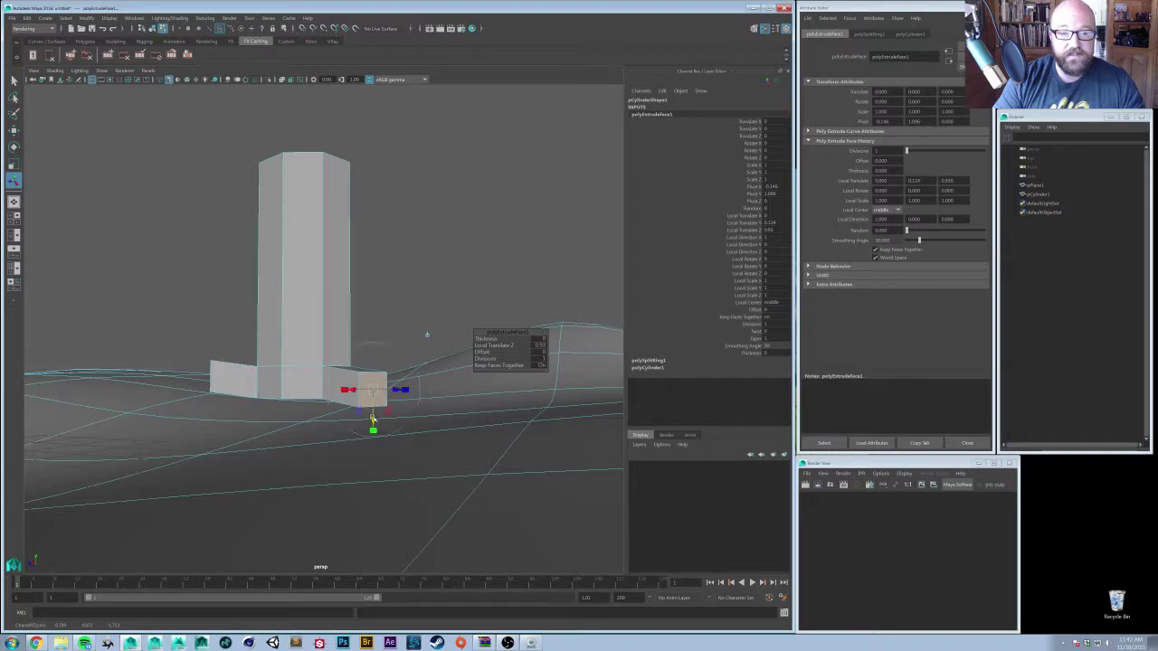
key("w")
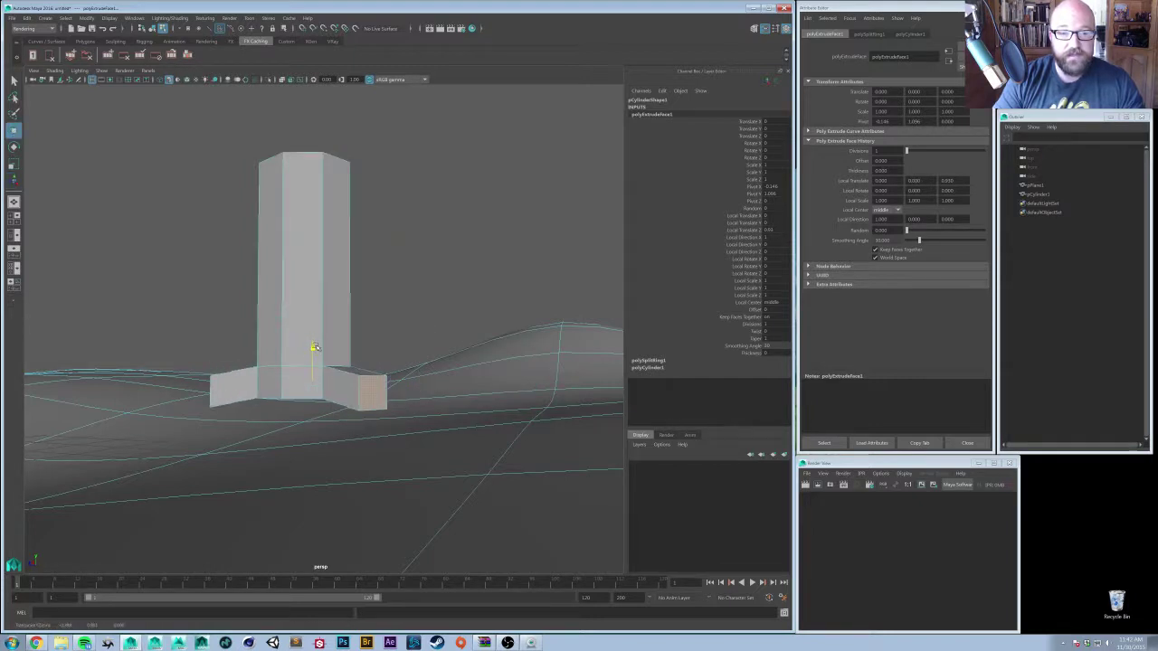
left_click_drag(317, 342, 335, 421, "alt")
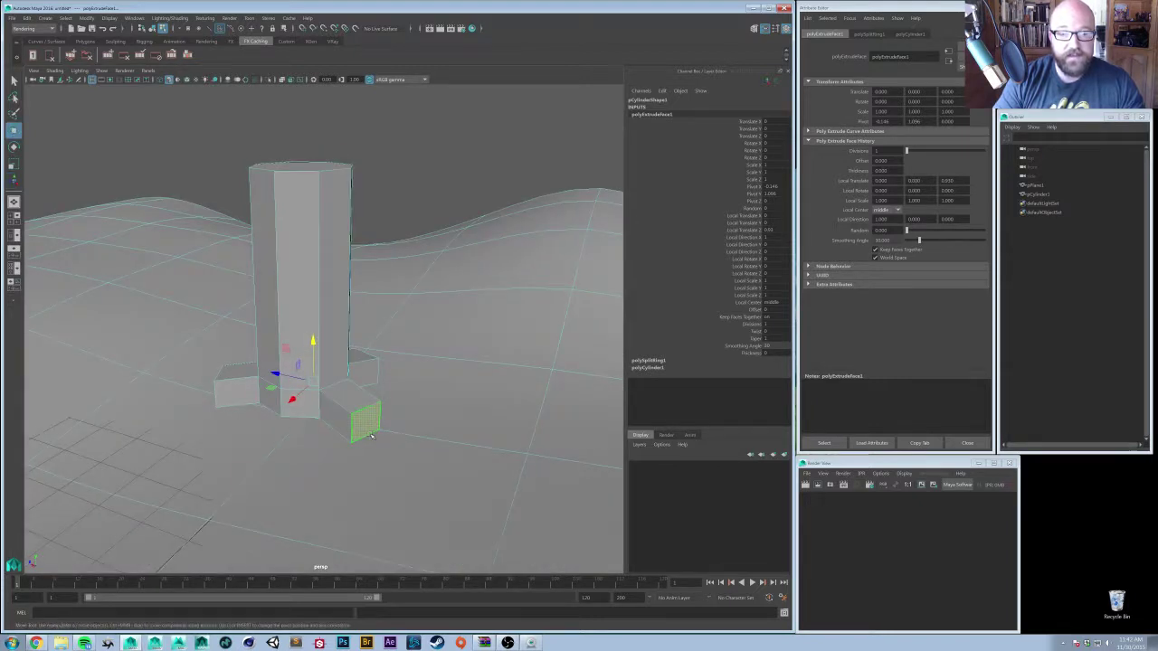
key("ctrl+e")
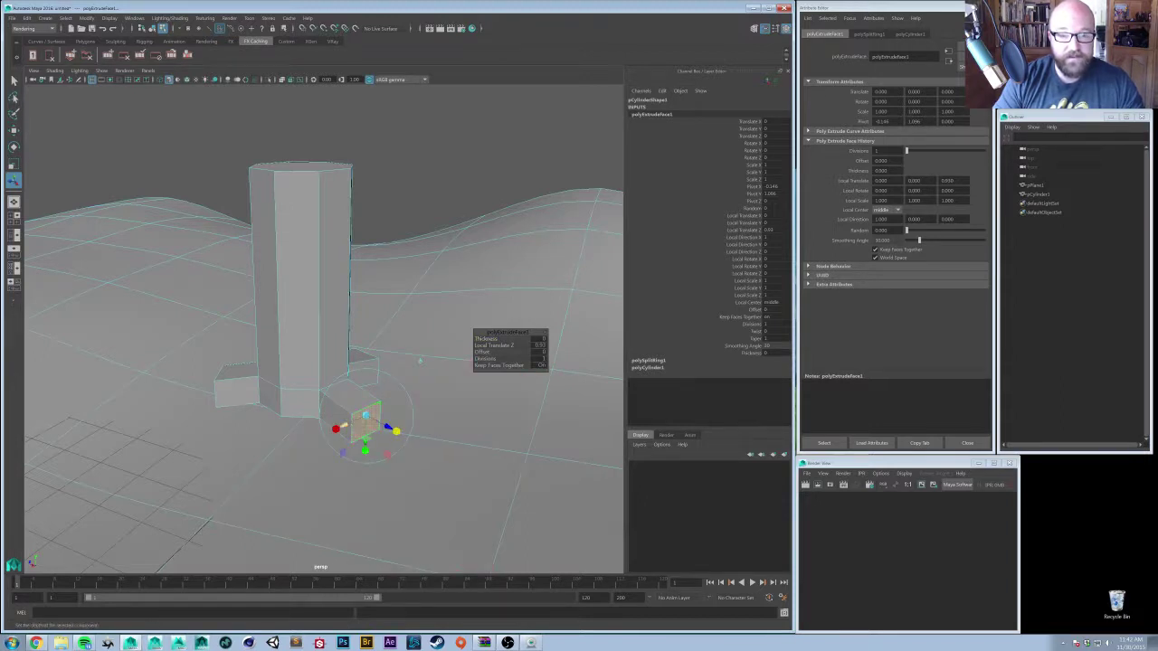
left_click_drag(365, 416, 359, 417)
- Extrude the end faces of the stubs again, pulling them outward and sideways to lengthen the roots
key("ctrl+e")
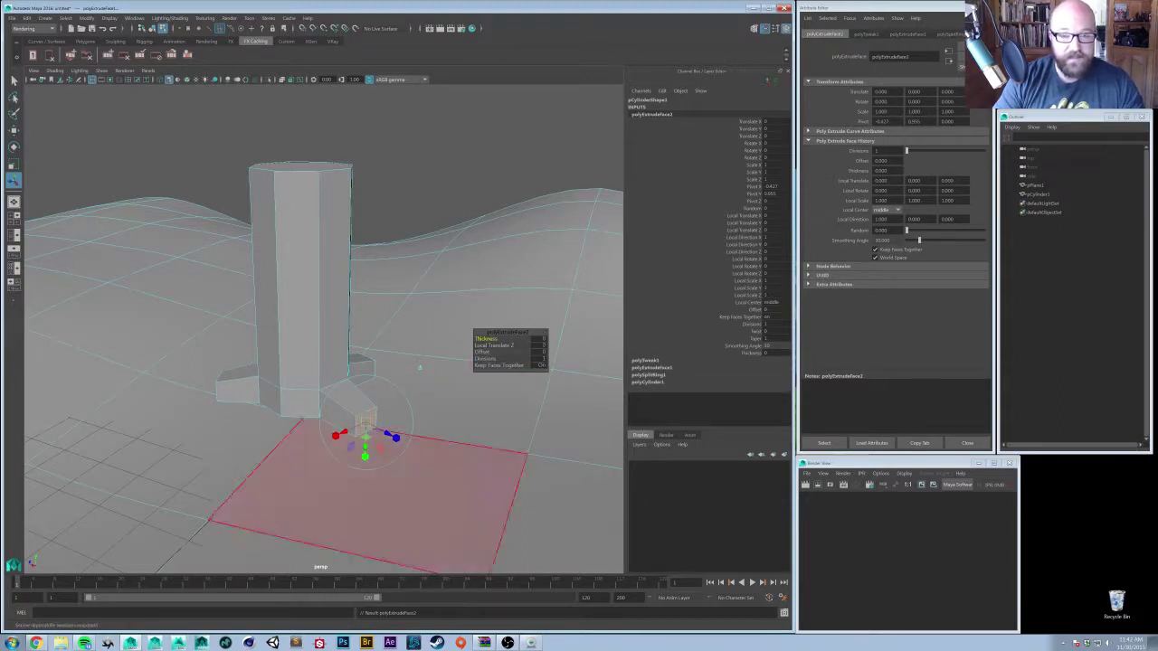
key("w")
key("t")
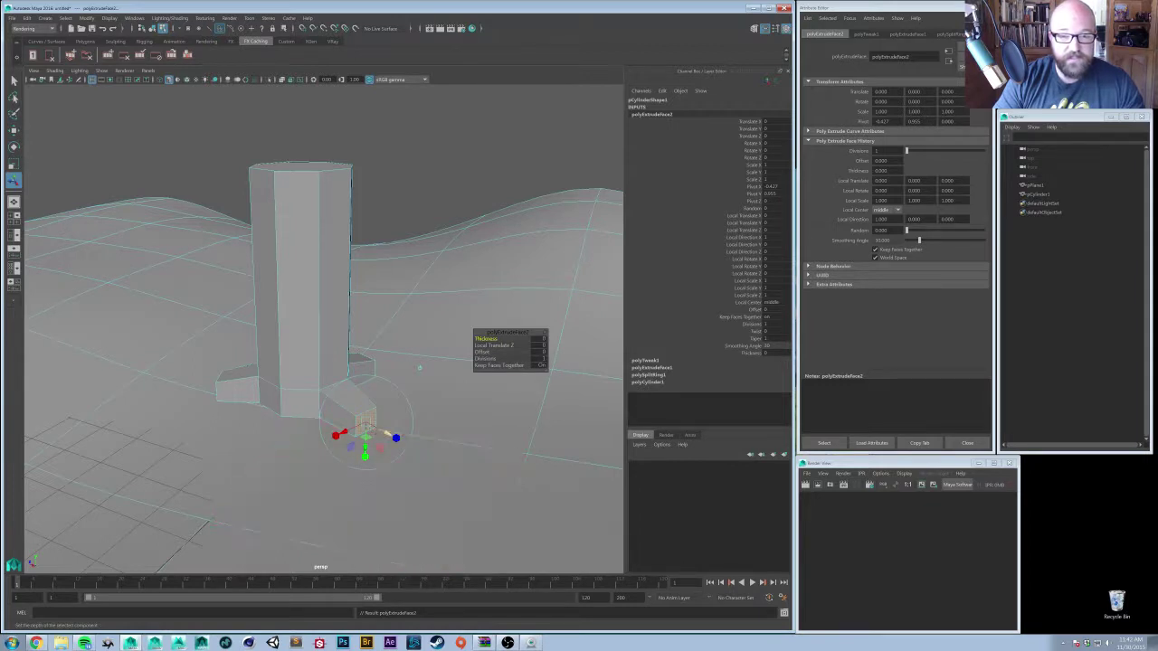
left_click_drag(395, 438, 429, 455)
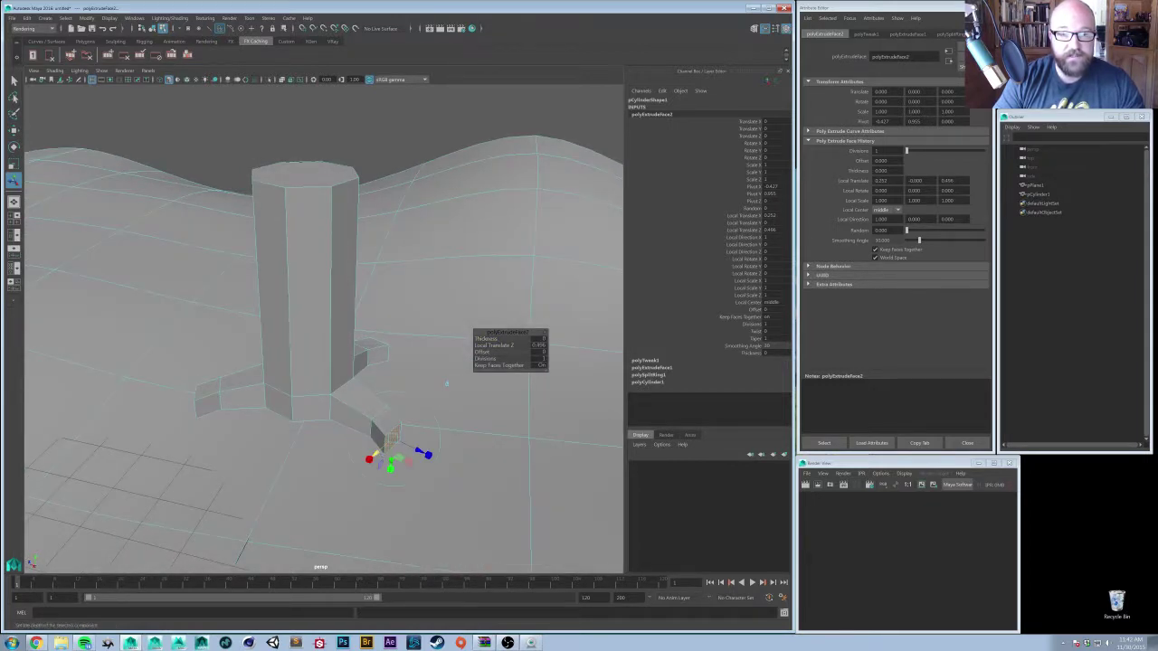
- Scale the vertices of the edge loop above the roots outward so the trunk widens toward its base
left_click_drag(446, 383, 503, 349, "alt")
right_click_drag(321, 386, 360, 370)
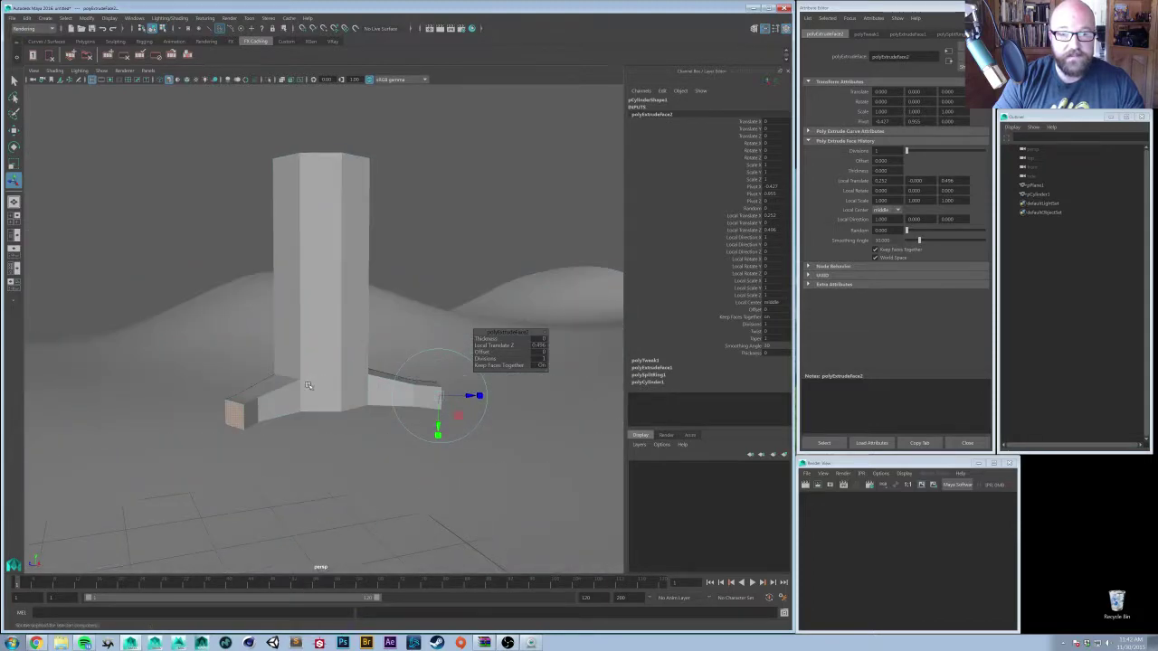
left_click(307, 386)
left_click_drag(302, 414, 326, 399, "alt")
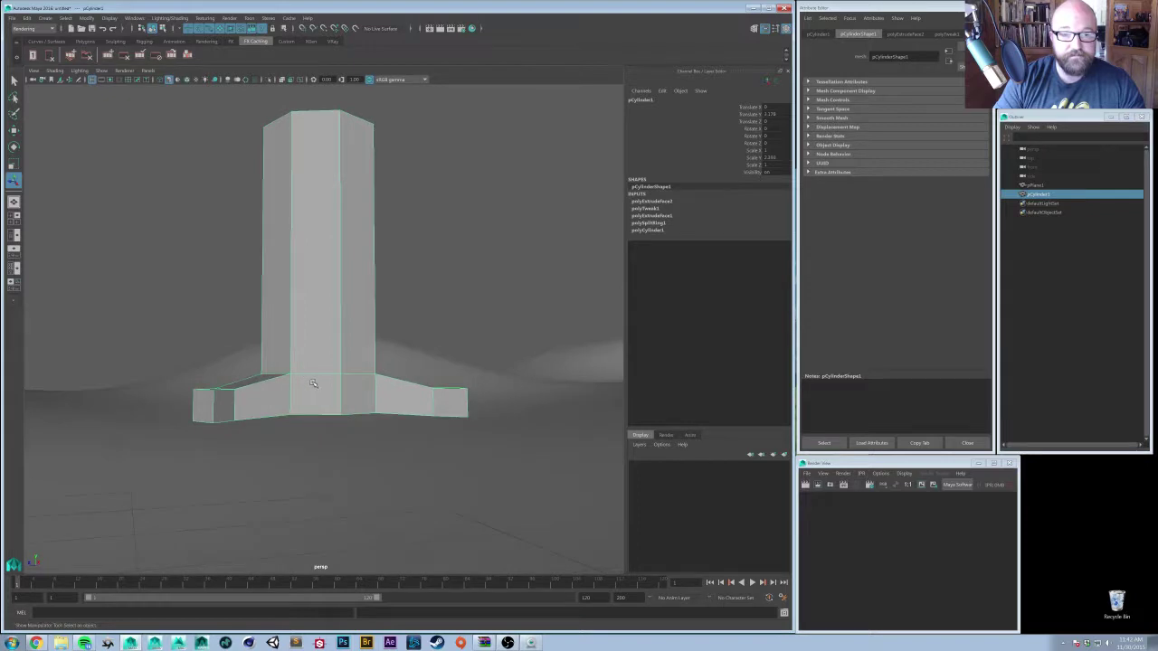
right_click_drag(312, 383, 262, 387)
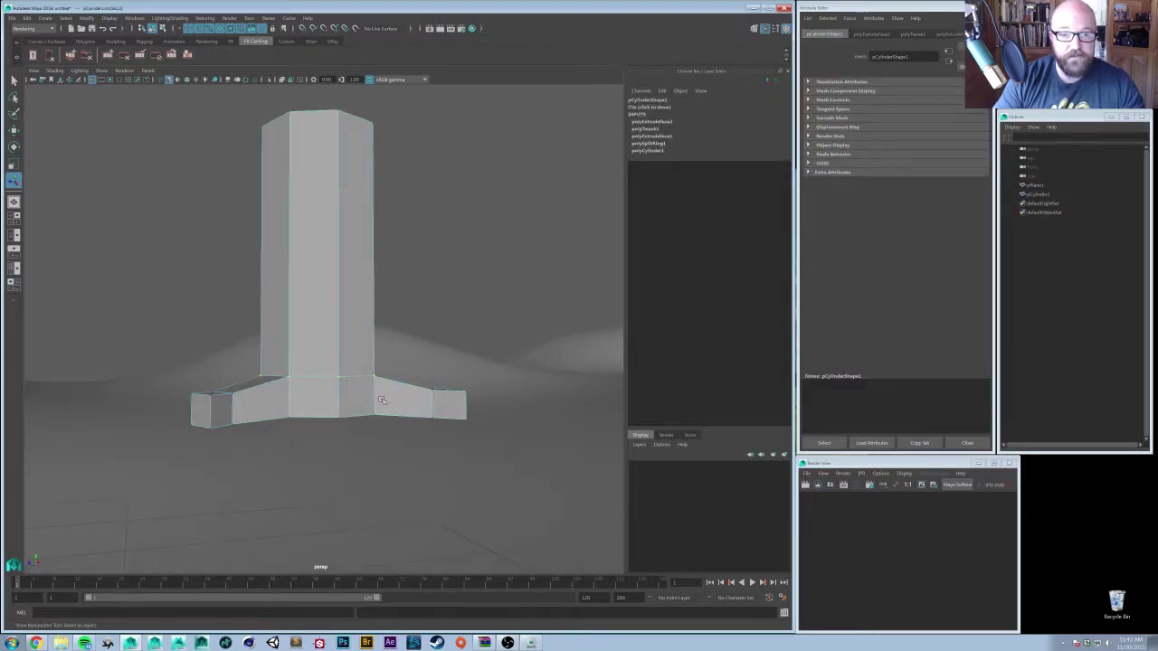
key("r")
left_click_drag(373, 407, 341, 388, "alt")
middle_click_drag(388, 369, 404, 405, "alt")
right_click_drag(403, 405, 349, 387, "alt")
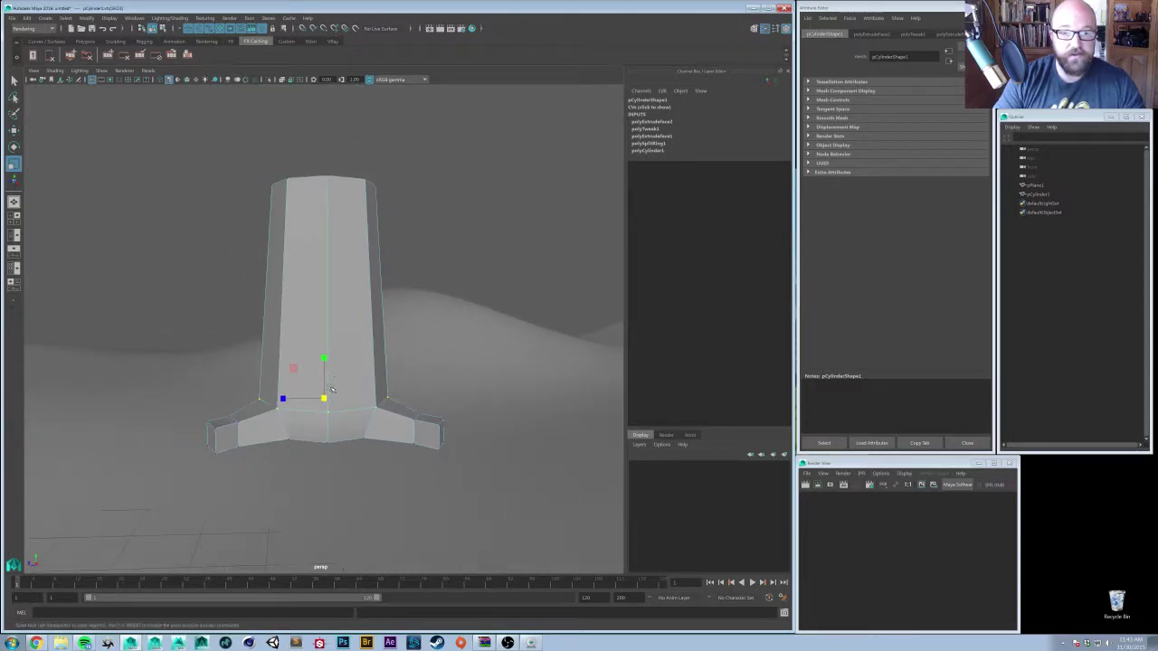
left_click_drag(328, 381, 384, 387, "alt")
right_click_drag(384, 387, 464, 423, "alt")
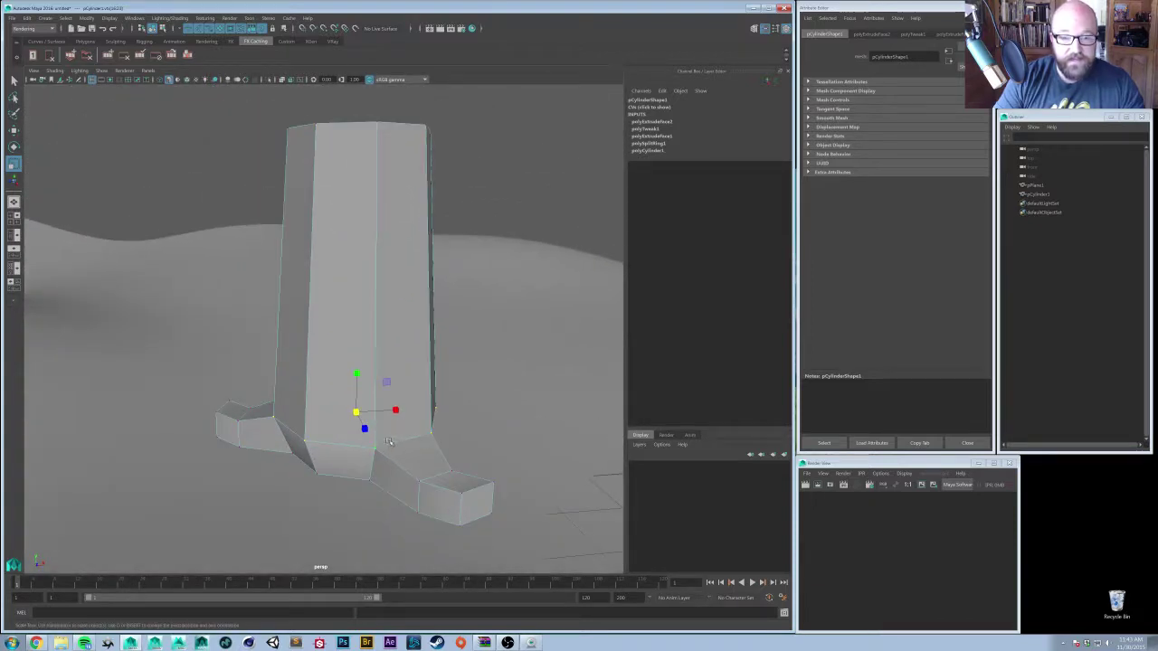
- Using wireframe display, lower the upper vertices of the root tips to thin them, and restore shaded display
left_click_drag(354, 501, 493, 432, "alt")
key("4")
left_click_drag(387, 450, 452, 426)
left_click(350, 436)
left_click_drag(178, 423, 180, 425, "shift")
left_click_drag(394, 419, 327, 433, "alt")
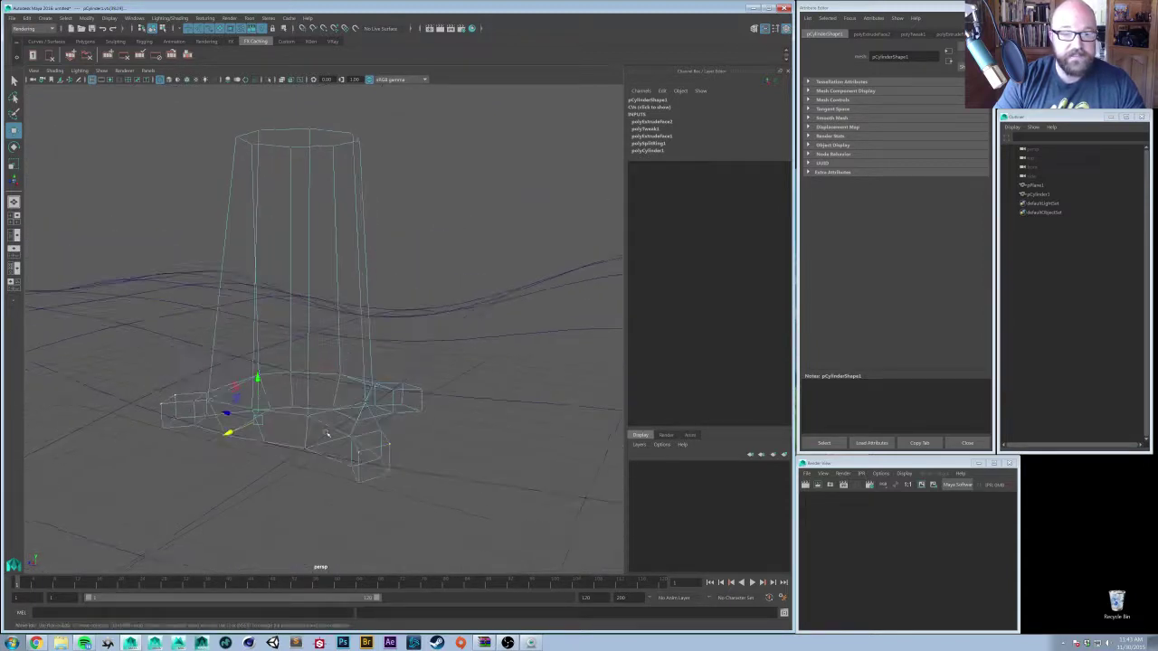
left_click_drag(401, 397, 399, 399, "shift")
left_click_drag(432, 396, 421, 360, "alt")
middle_click_drag(421, 357, 423, 371, "shift")
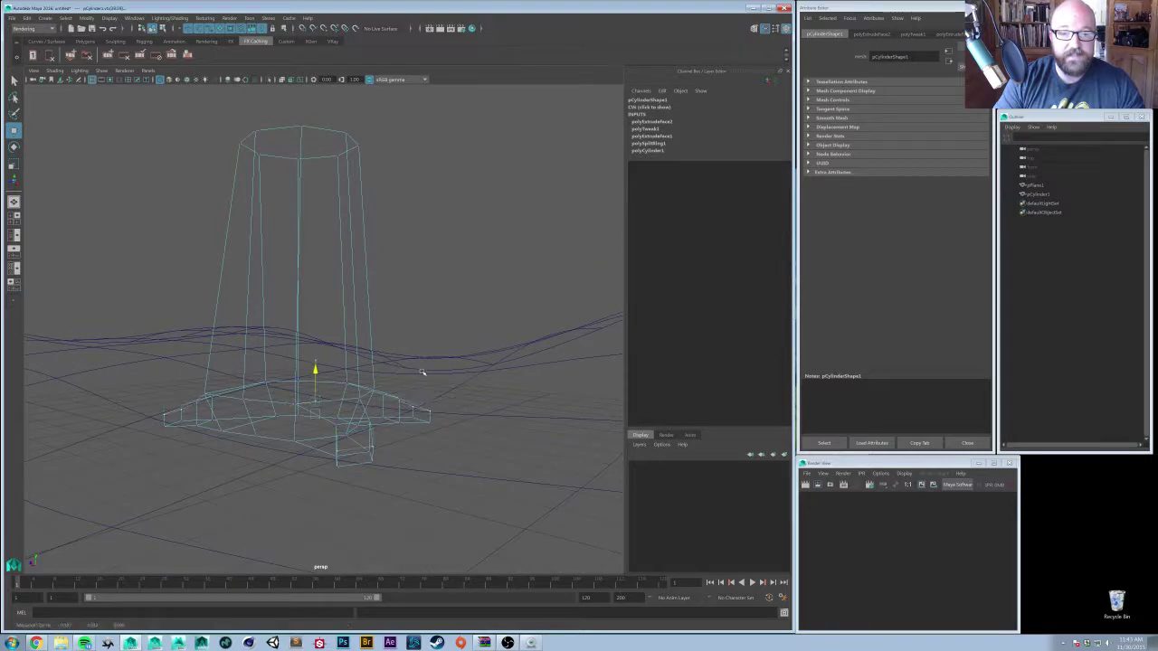
left_click_drag(421, 384, 416, 398, "alt")
key("5")
mouse_move(395, 442)
left_mouse_down("alt")
mouse_move(367, 440)
mouse_move(384, 450)
mouse_move(328, 479)
left_mouse_up("alt")
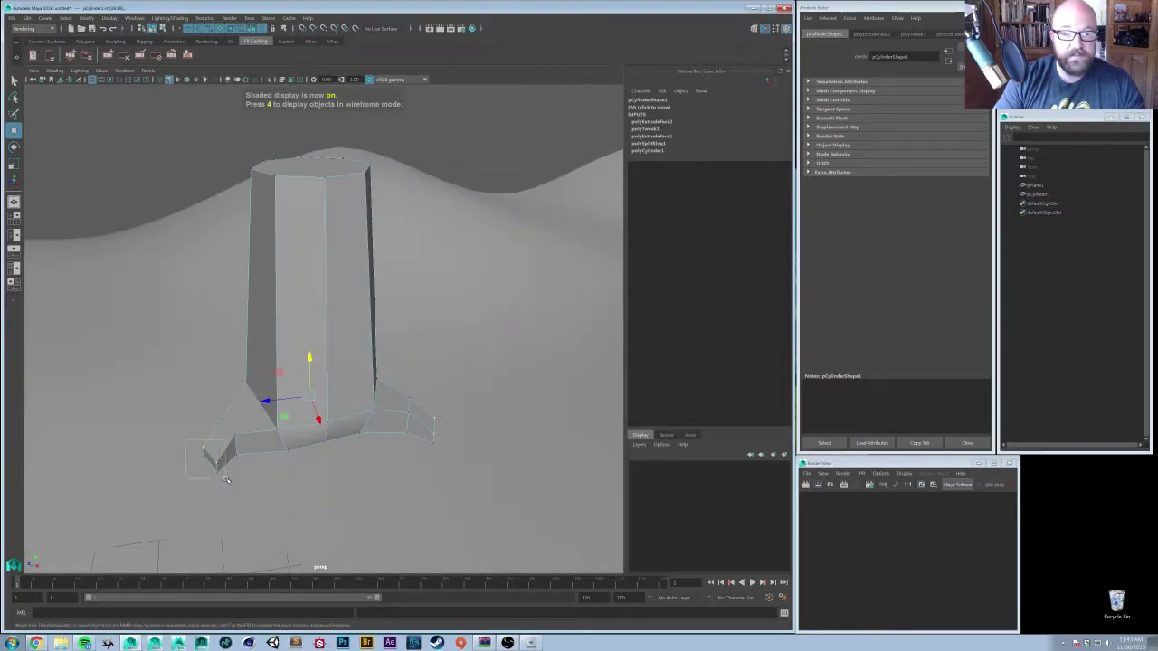
- Move the tip vertices of one root outward along the ground and return the trunk to object mode
left_click_drag(226, 479, 226, 480)
left_click_drag(224, 416, 125, 436, "alt")
left_click_drag(159, 456, 226, 433, "alt")
right_click(242, 432)
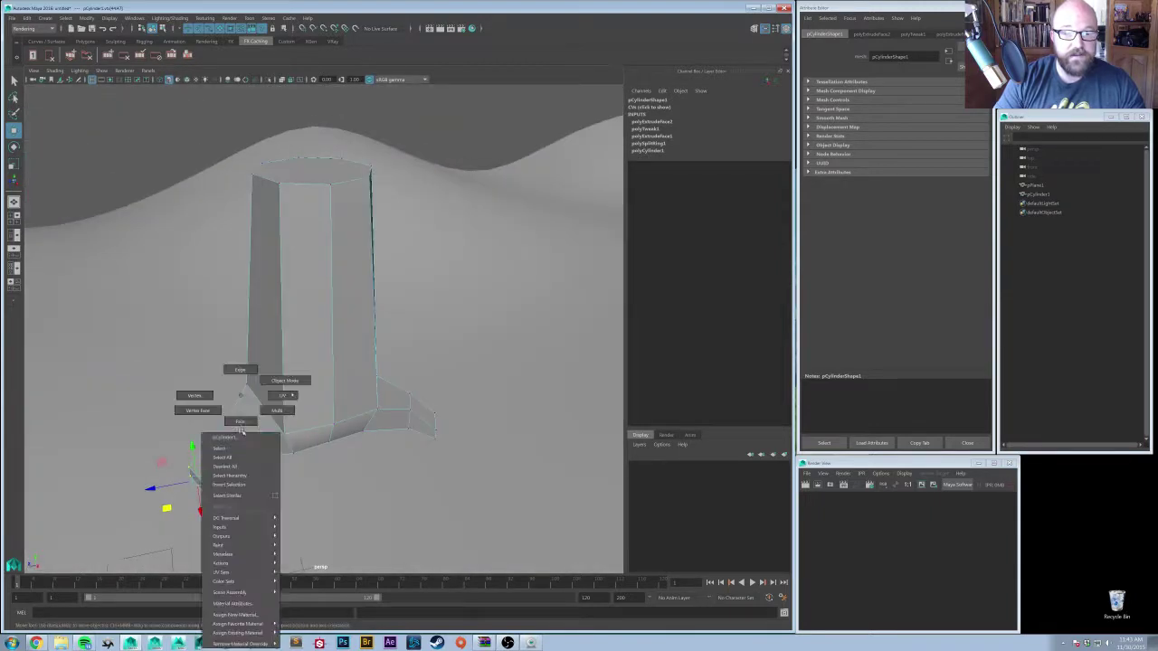
right_click_drag(242, 433, 285, 381)
left_click(266, 393)
key("f")
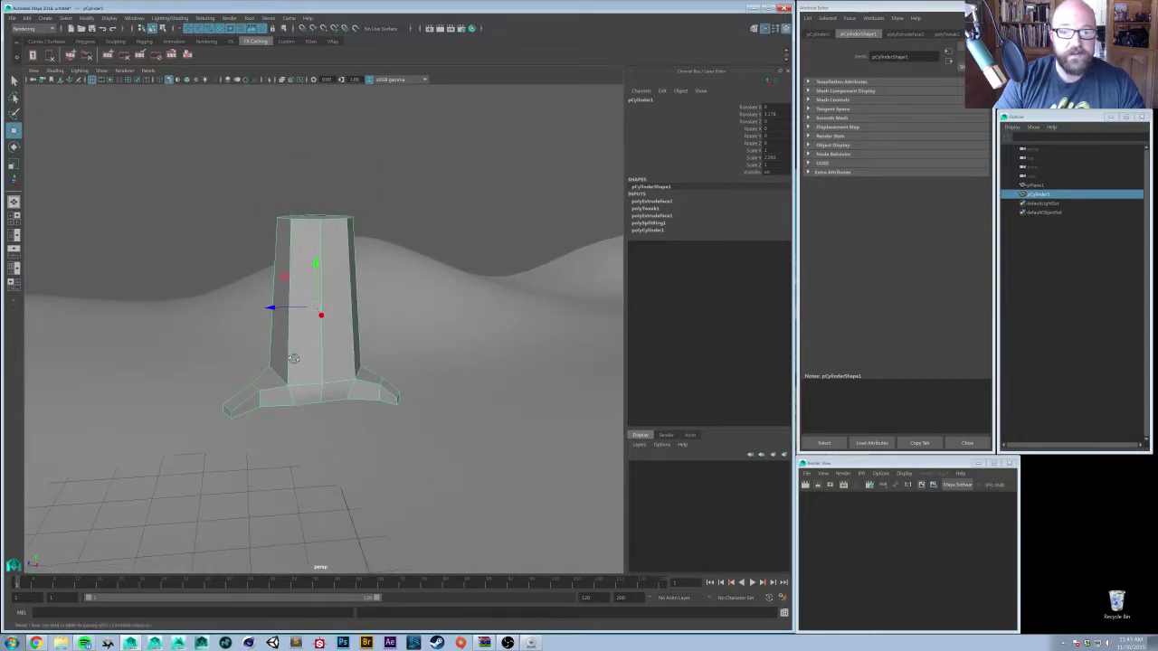
left_click_drag(293, 358, 331, 377, "alt")
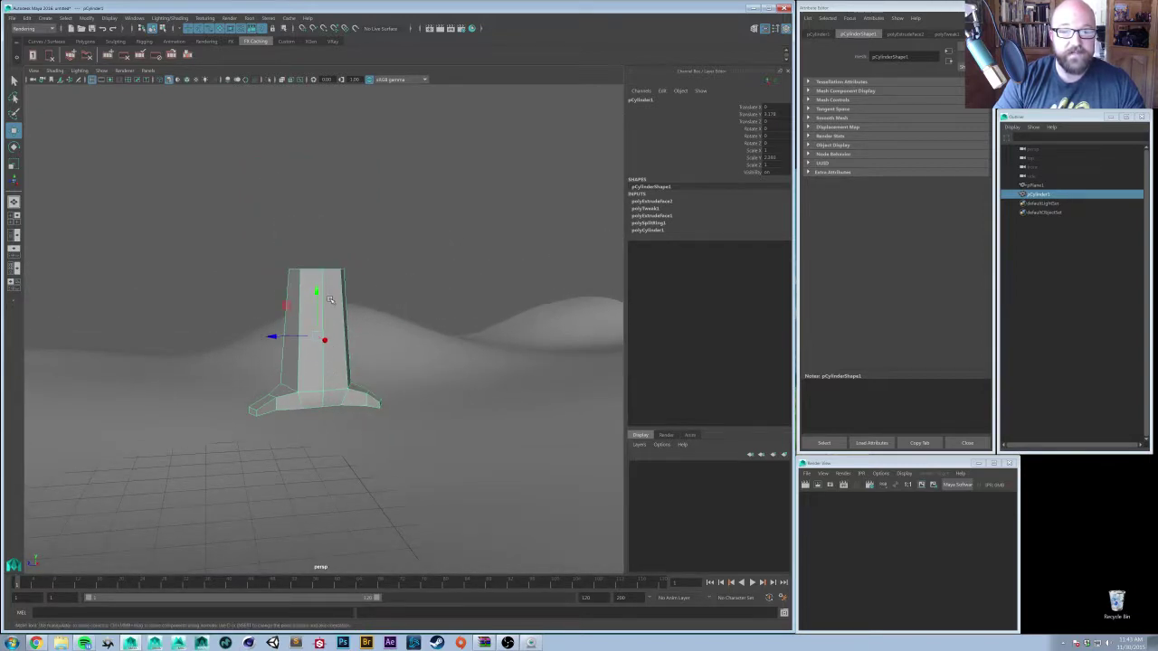
- Raise the trunk's top vertices to make it taller and return to object mode
right_click_drag(330, 314, 288, 315)
left_click_drag(256, 237, 402, 340)
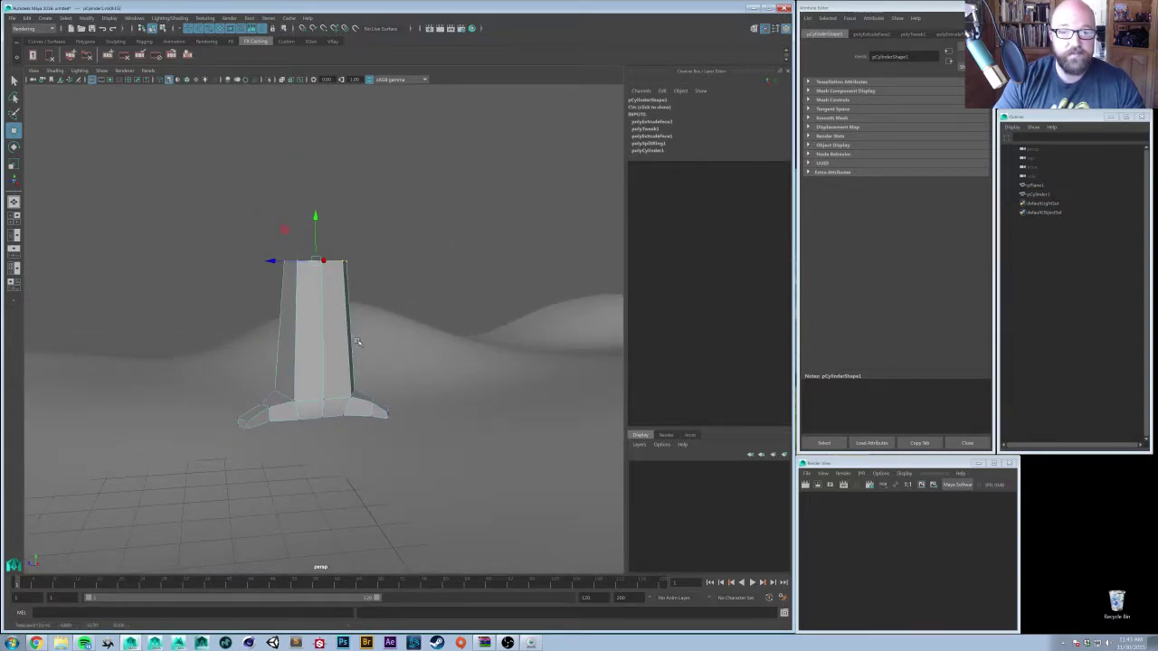
left_click_drag(315, 240, 316, 206)
right_click_drag(307, 292, 327, 279)
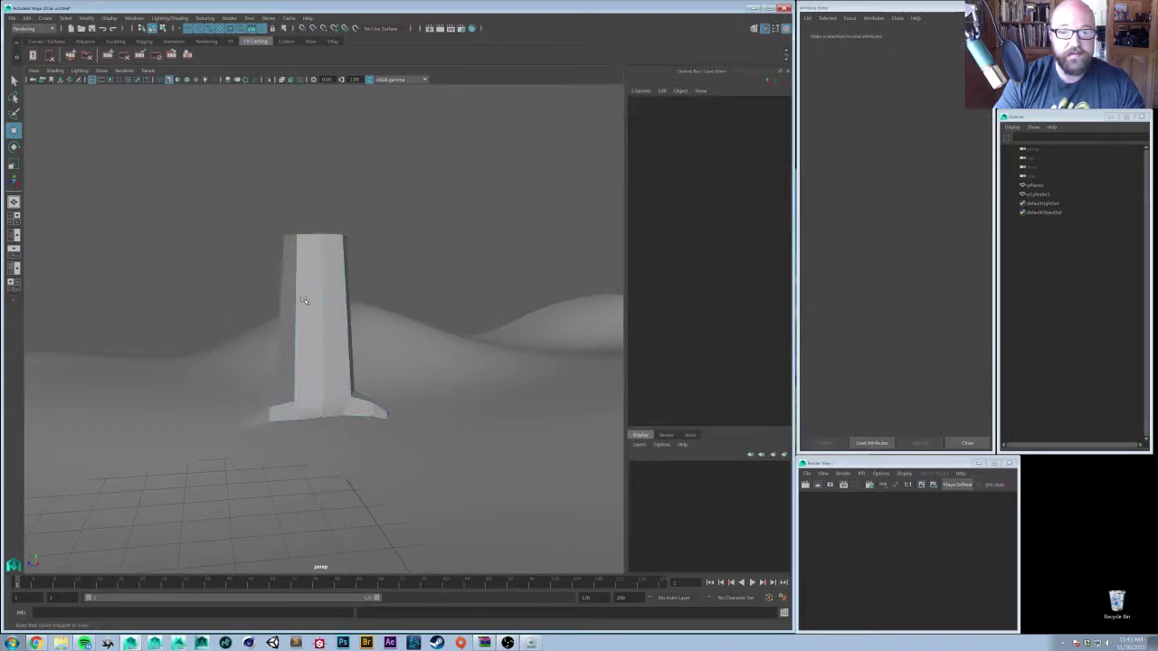
- Insert an edge loop around the low base band, running through the sides of the roots
left_click(310, 330)
right_click_drag(310, 333, 255, 347, "shift")
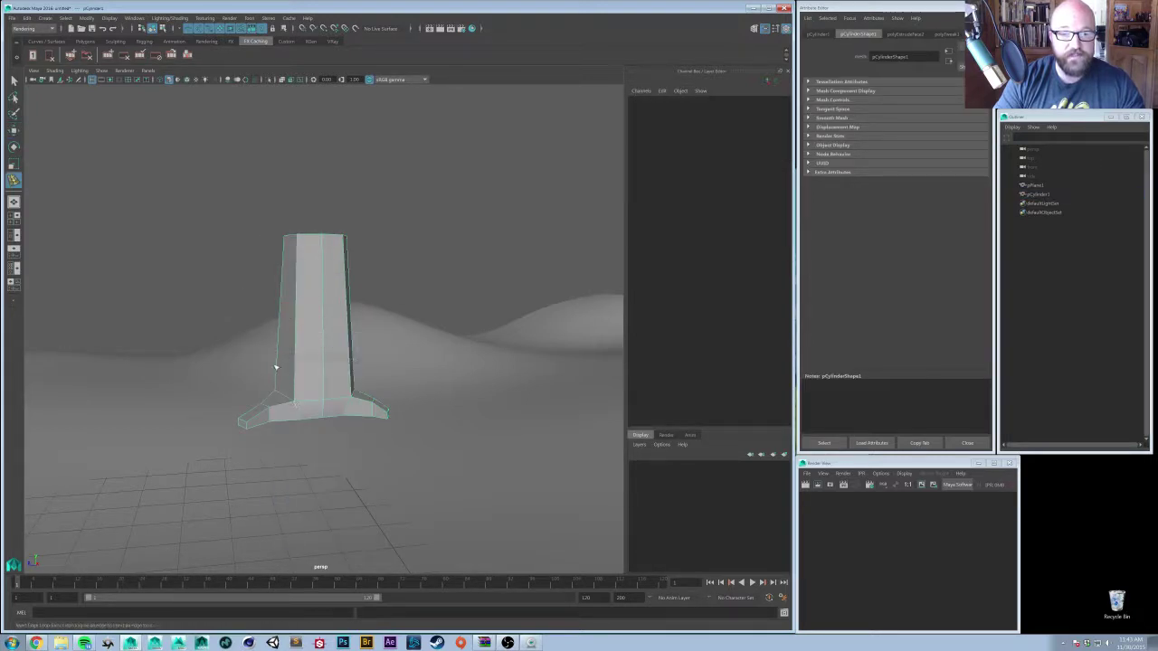
left_click(299, 423)
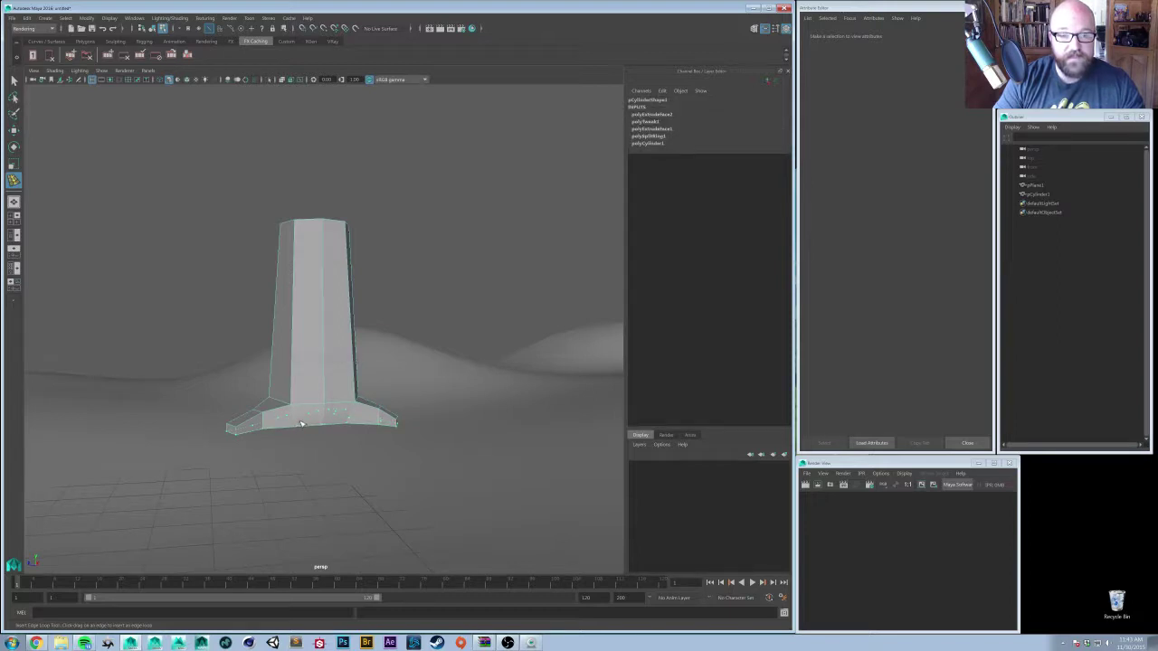
left_click(301, 422)
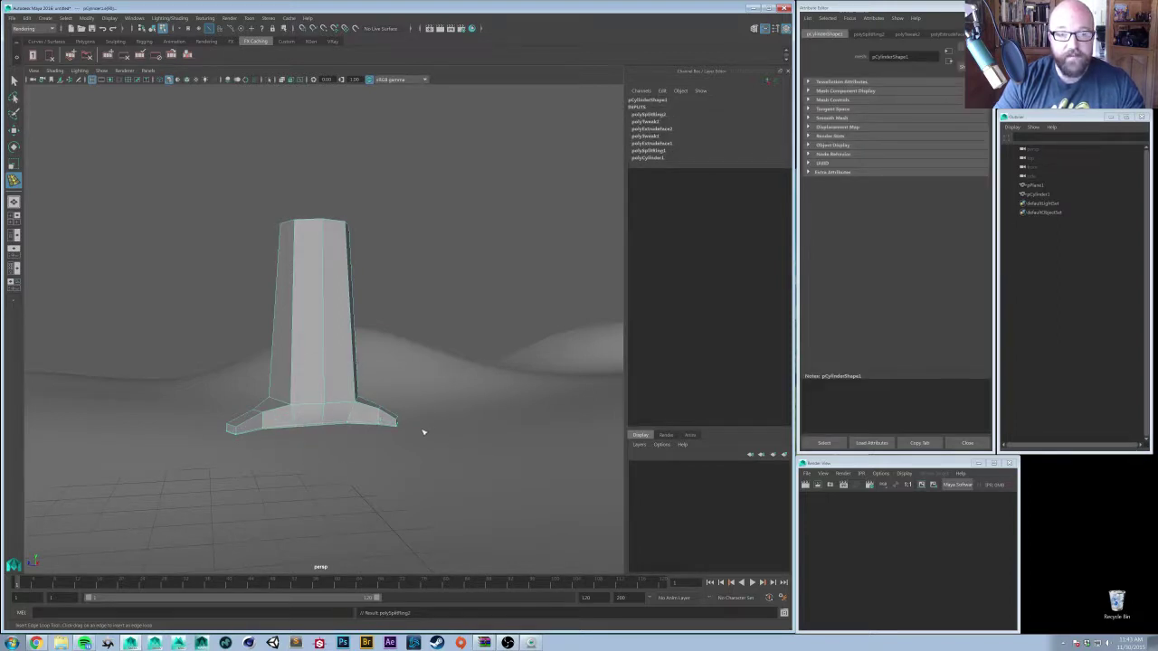
left_click_drag(422, 431, 306, 385, "alt")
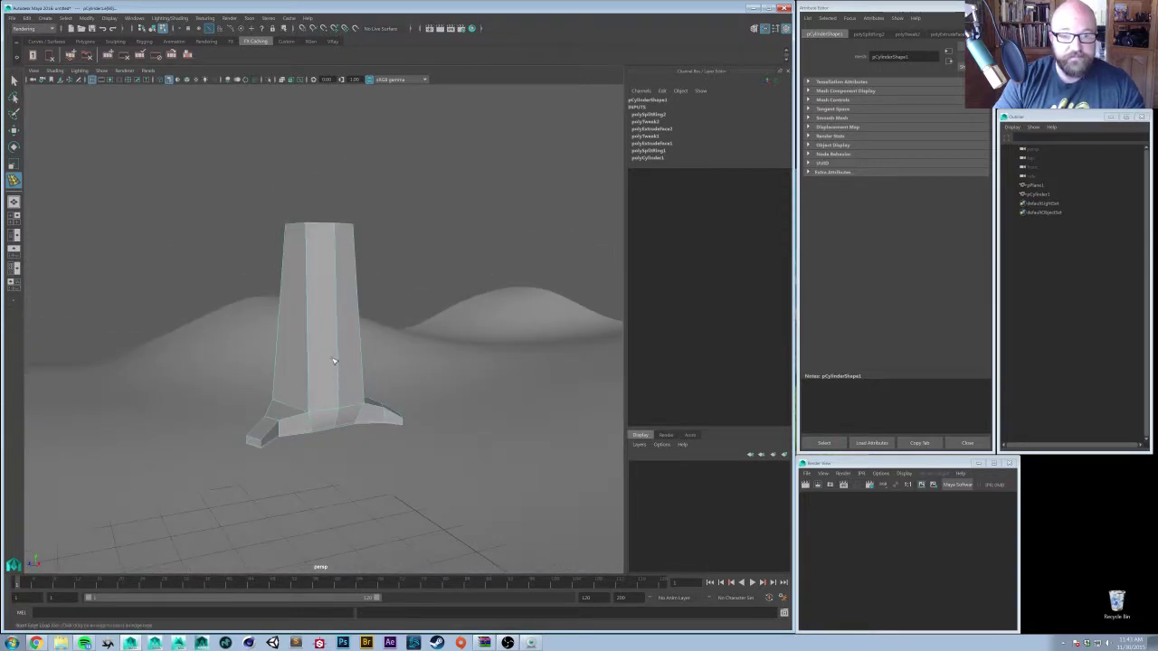
- Insert an edge loop around the trunk near its top and turn on the smooth mesh preview
left_click(310, 227)
key("3")
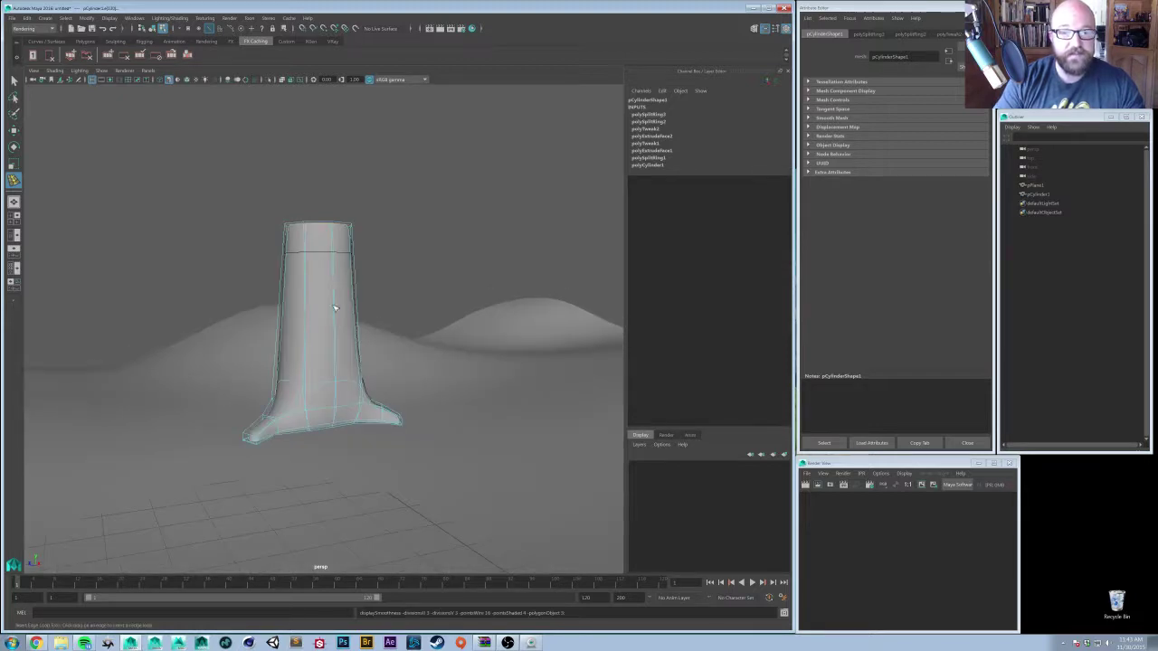
left_click_drag(334, 302, 326, 412, "alt")
- Add three more edge loops to the unsmoothed trunk, show its smooth preview with the cage, and deselect it in object mode
key("1")
left_click(369, 437)
left_click(337, 443)
left_click(348, 400)
key("2")
key("w")
right_click_drag(316, 387, 357, 372)
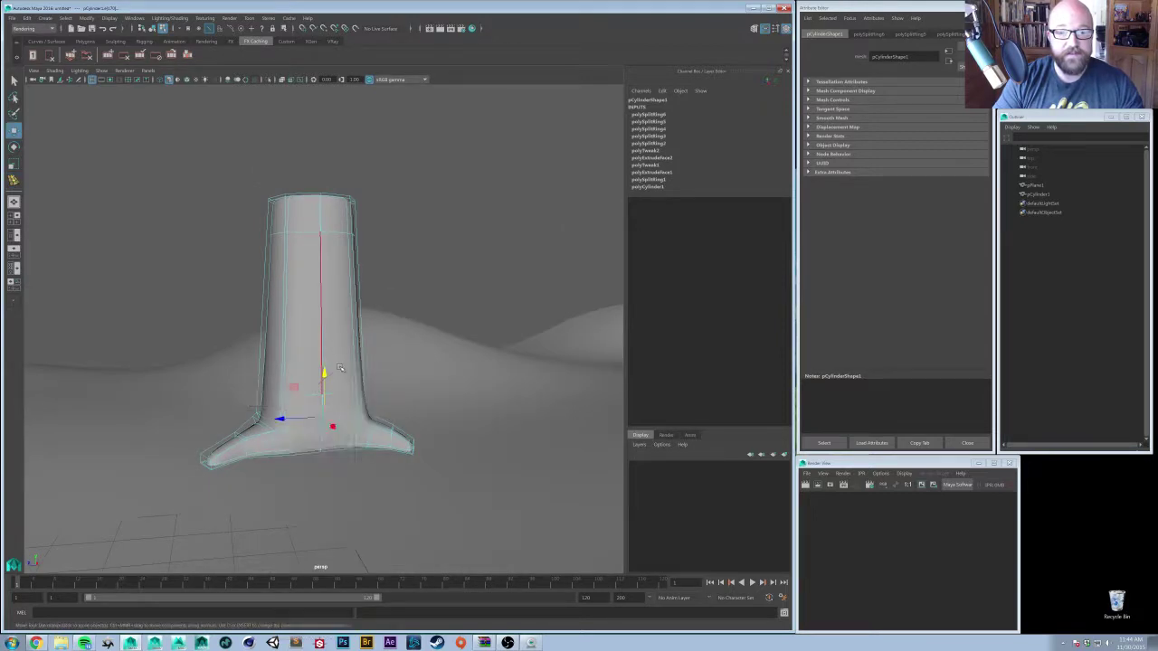
left_click(459, 222)
- Move a vertex at the trunk's base beside a root inward in vertex mode
left_click_drag(357, 362, 338, 423, "alt")
left_click(337, 423)
right_click_drag(337, 424, 340, 431)
left_click(321, 432)
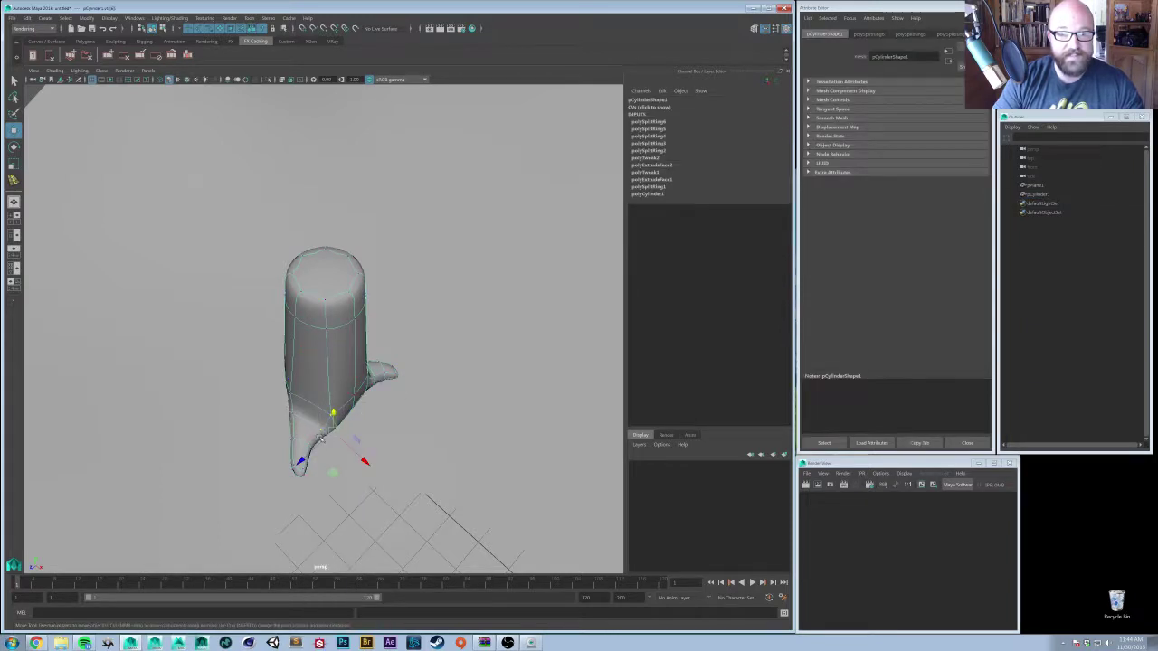
left_click(362, 459)
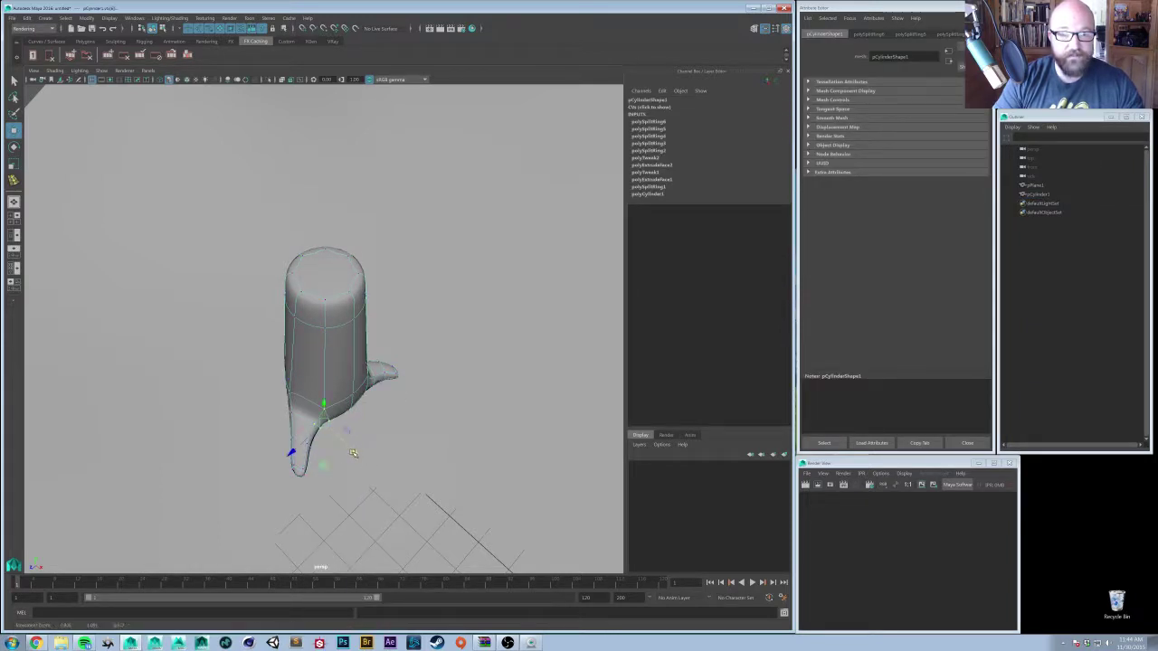
- Insert edge loops near the root tips of the unsmoothed trunk, plus one more at its base, and show the smooth preview with the cage
left_click_drag(311, 475, 338, 474, "alt")
right_click_drag(338, 474, 393, 462, "alt")
right_click_drag(320, 380, 361, 360)
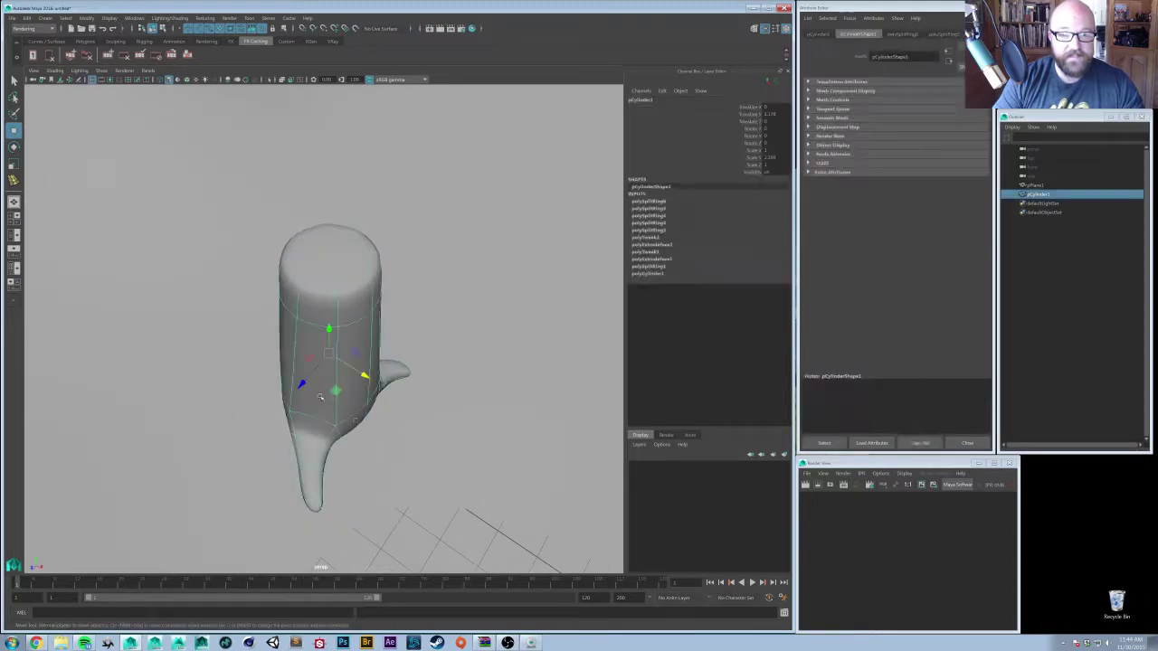
left_click_drag(362, 448, 282, 387, "alt")
key("1")
right_click_drag(283, 387, 316, 398, "alt")
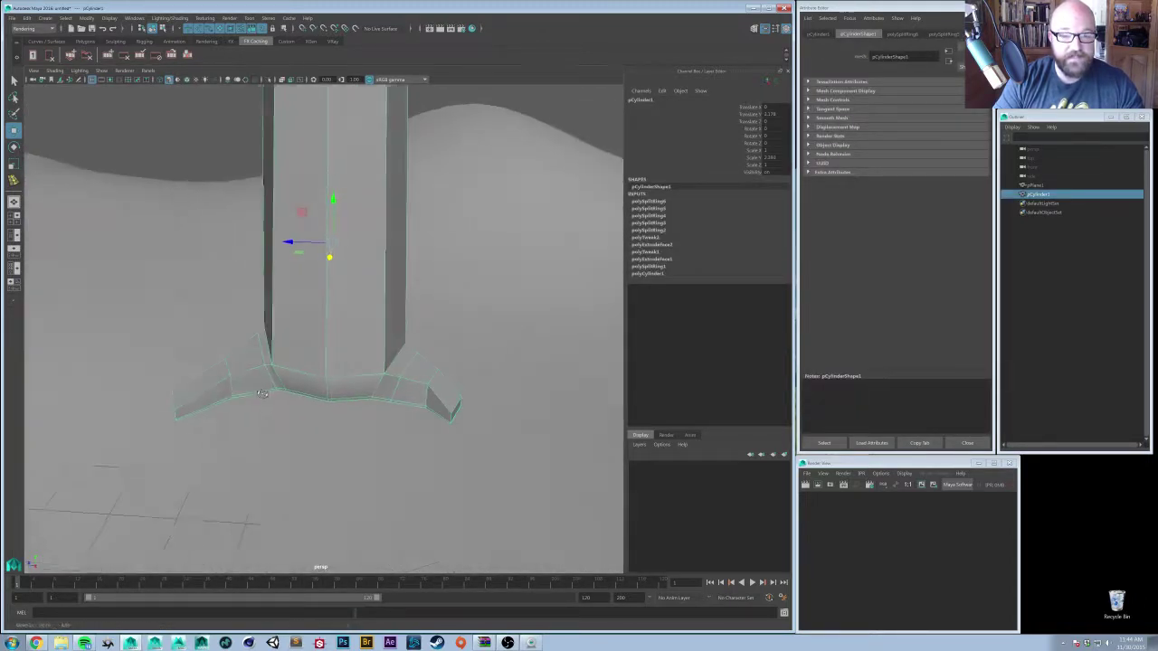
right_click_drag(206, 393, 183, 406, "shift")
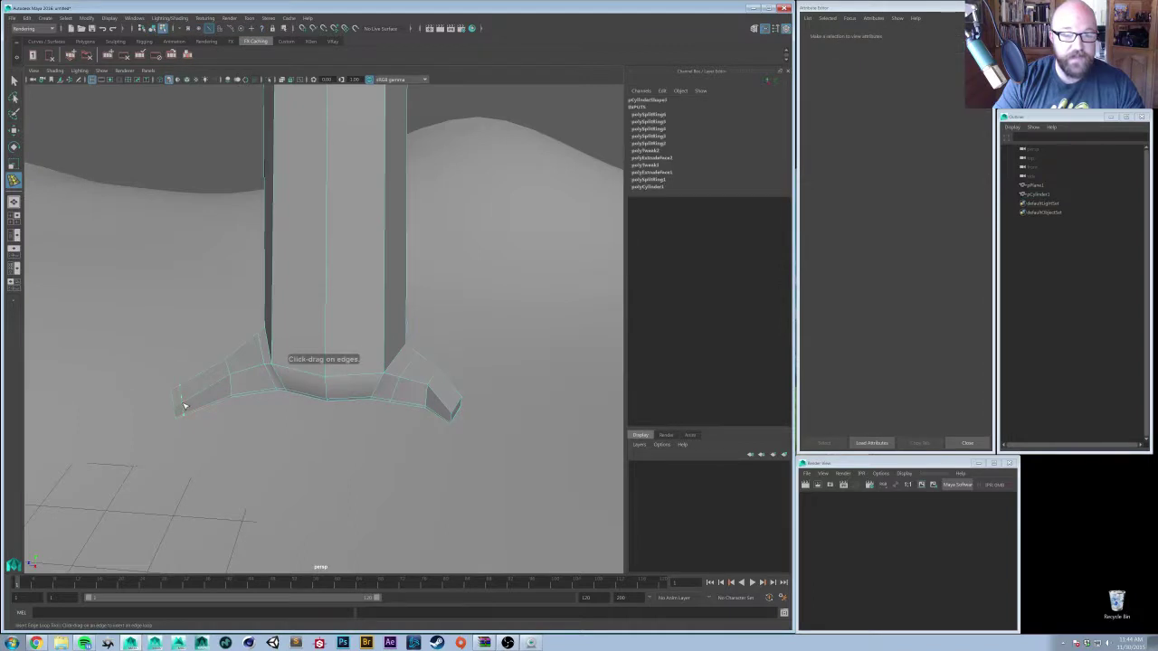
left_click(186, 405)
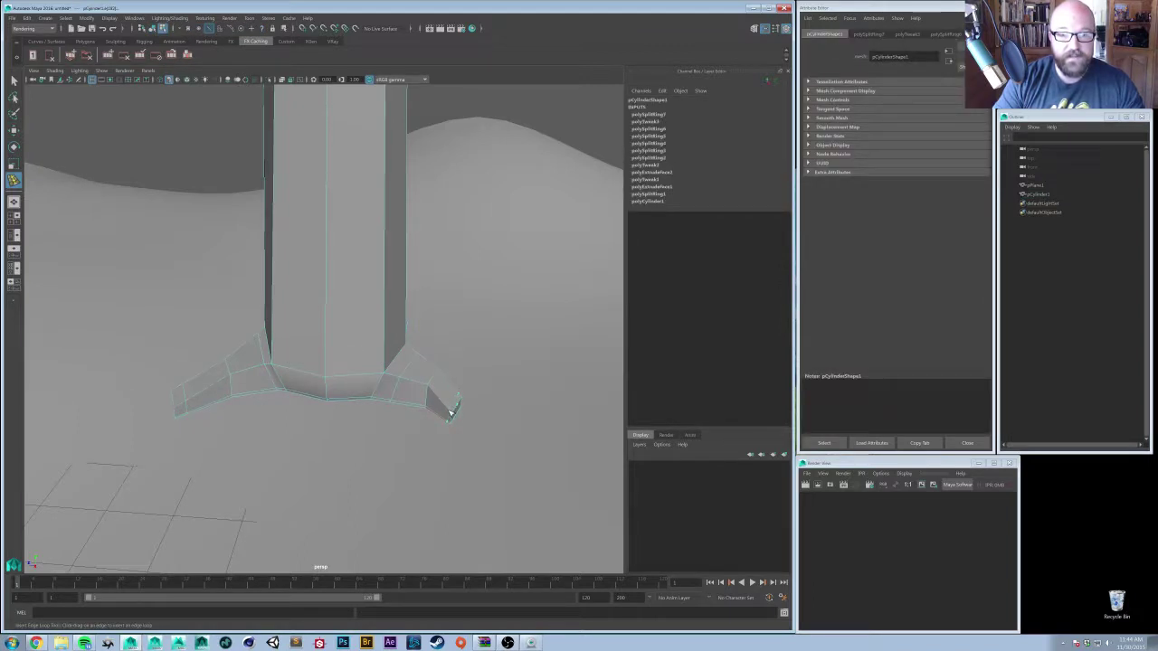
left_click(450, 414)
mouse_move(455, 407)
left_mouse_down("alt")
mouse_move(406, 385)
mouse_move(438, 430)
mouse_move(457, 422)
left_mouse_up("alt")
left_click(420, 413)
key("3")
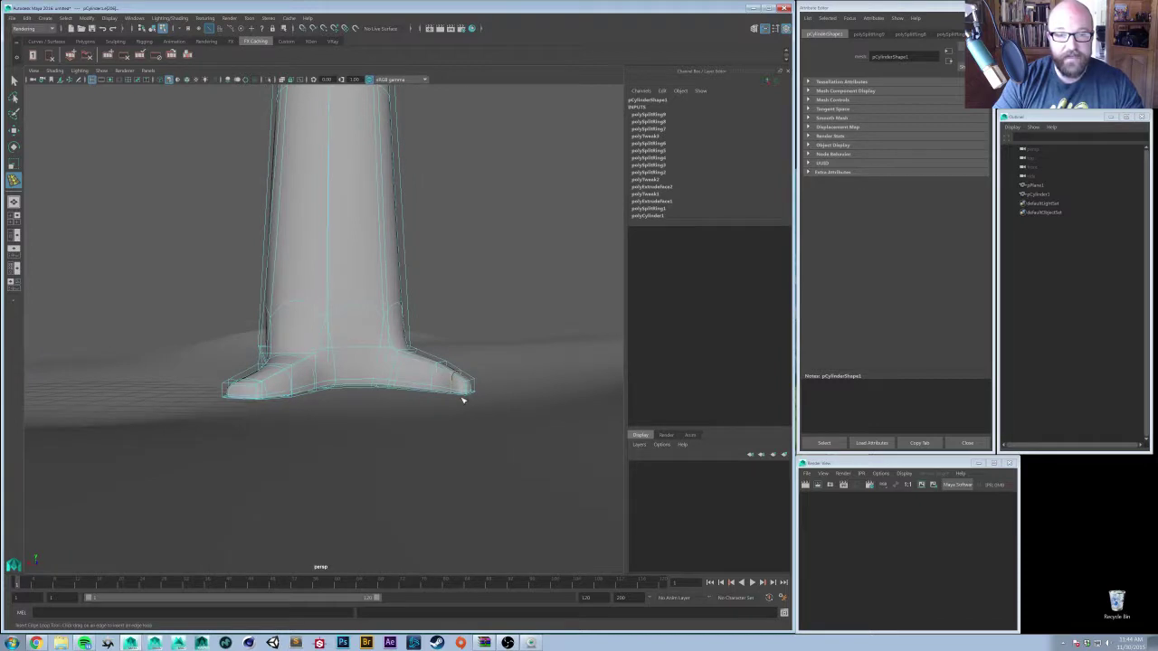
- Return the trunk to object mode, adjust its vertical position on the terrain slightly, and deselect it
key("w")
left_click_drag(344, 426, 412, 445, "alt")
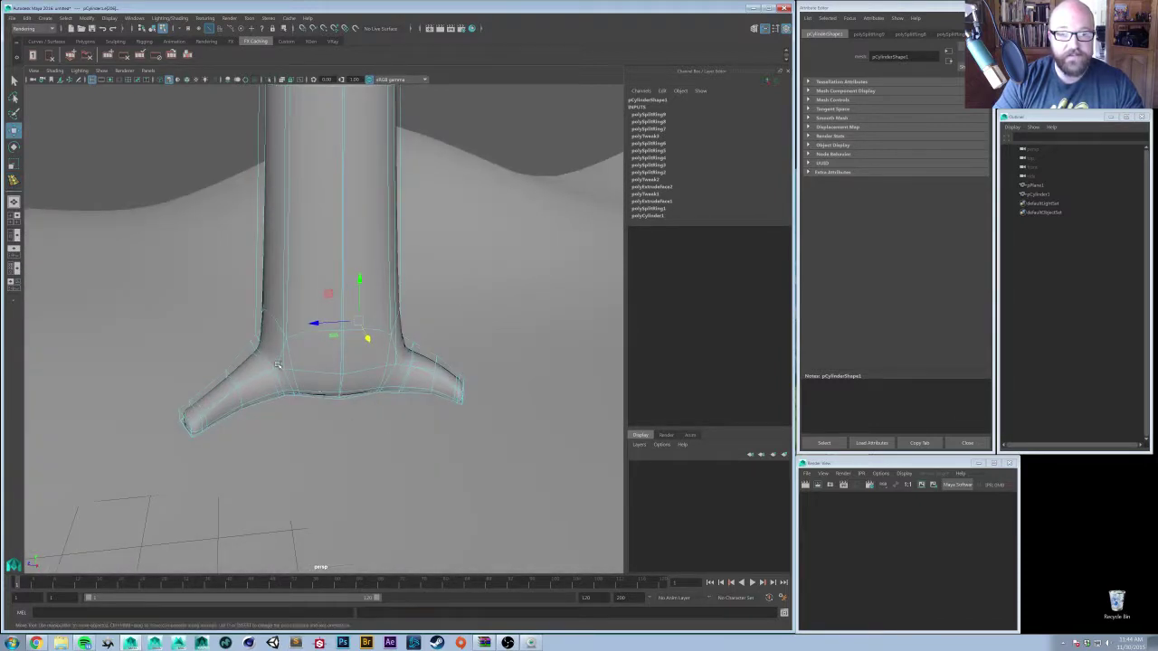
left_click_drag(278, 364, 318, 448, "alt")
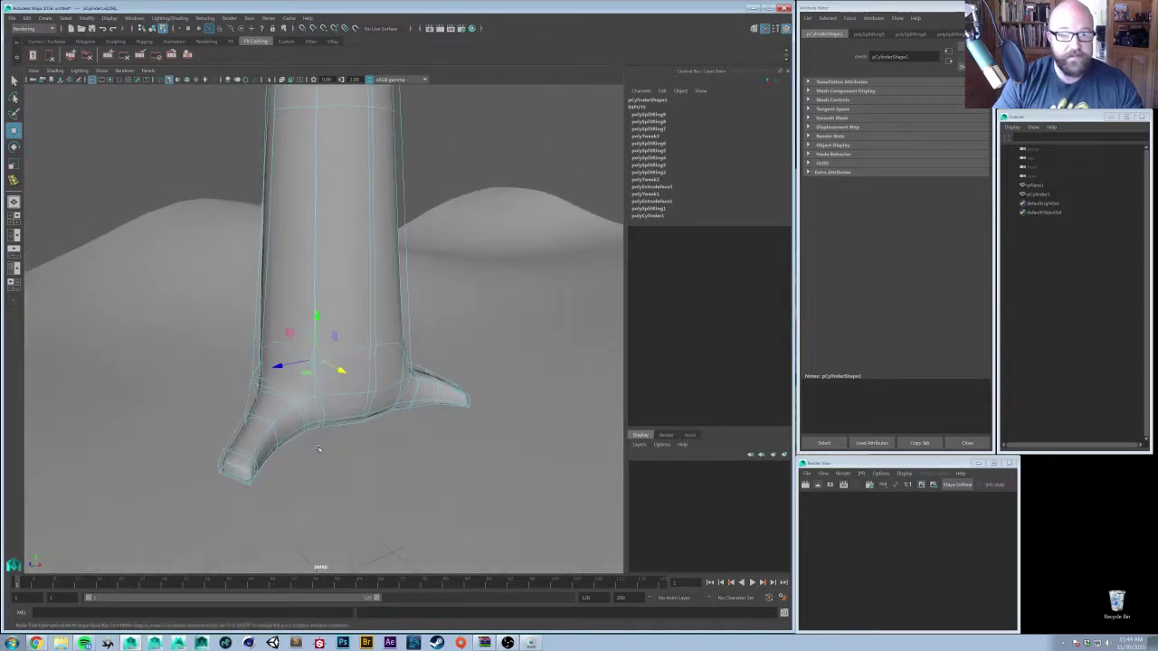
right_click_drag(261, 425, 298, 383)
left_click_drag(297, 382, 442, 373, "alt")
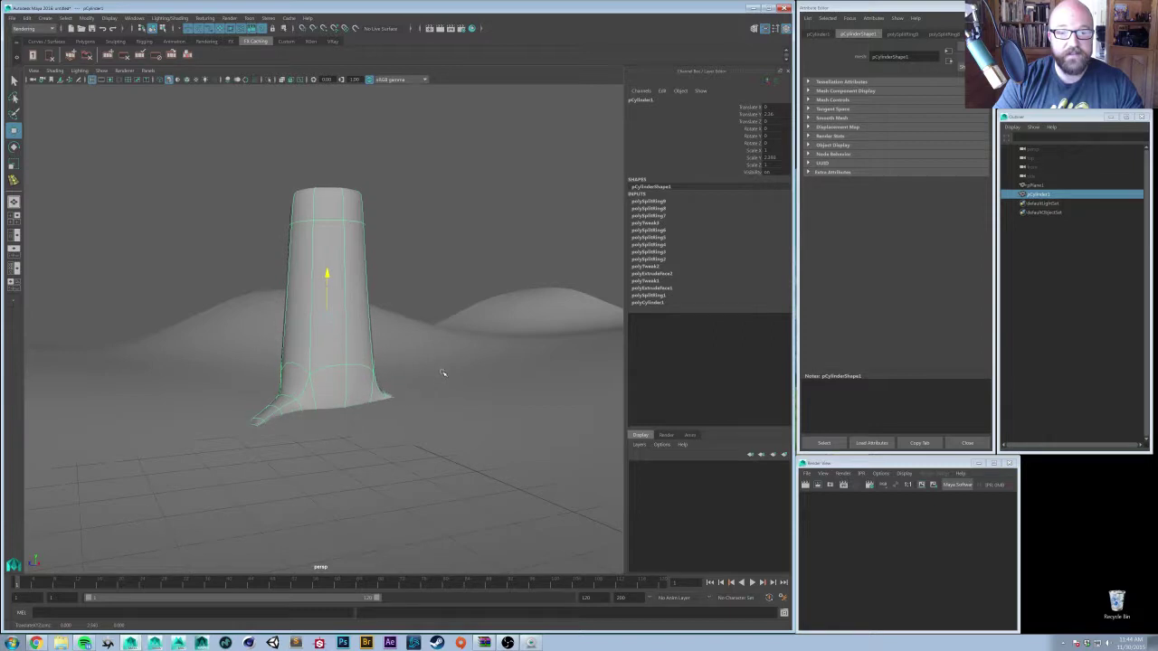
middle_click_drag(442, 373, 443, 370)
left_click_drag(443, 390, 387, 393, "alt")
left_click(480, 251)
- Create a polygon cone primitive at the scene's origin for the tree's foliage
left_click_drag(480, 253, 465, 344, "alt")
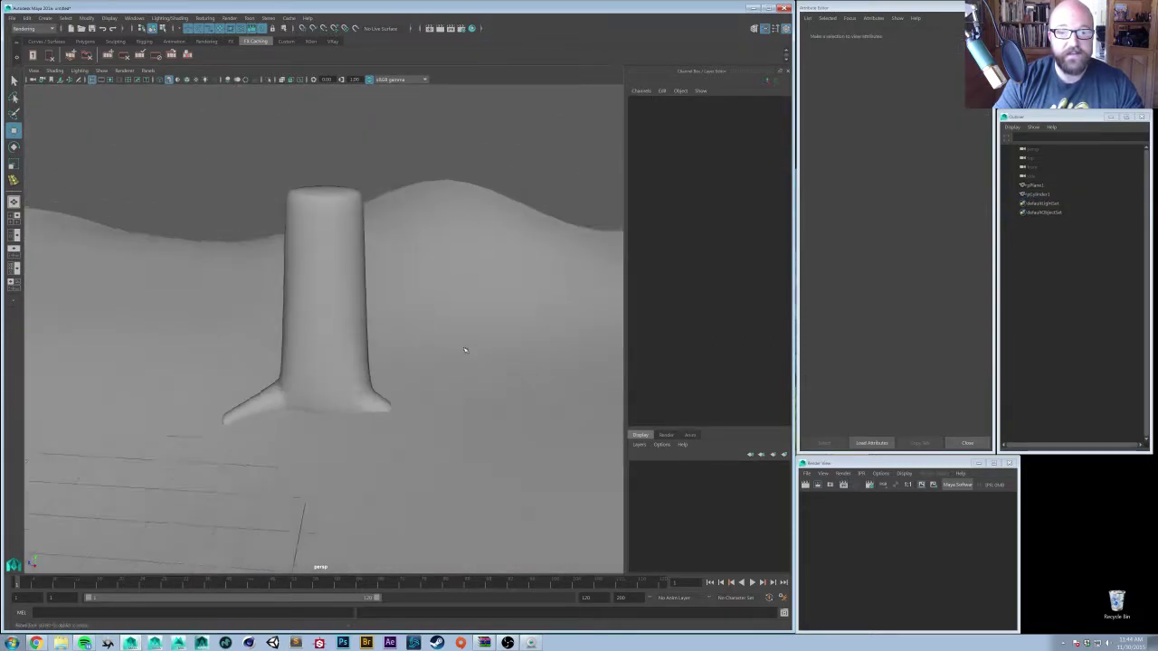
right_click_drag(465, 343, 354, 331, "alt")
left_click_drag(353, 331, 336, 361, "alt")
right_click_drag(336, 362, 374, 381, "alt")
left_click_drag(373, 382, 369, 371, "alt")
key("space")
left_click(320, 335)
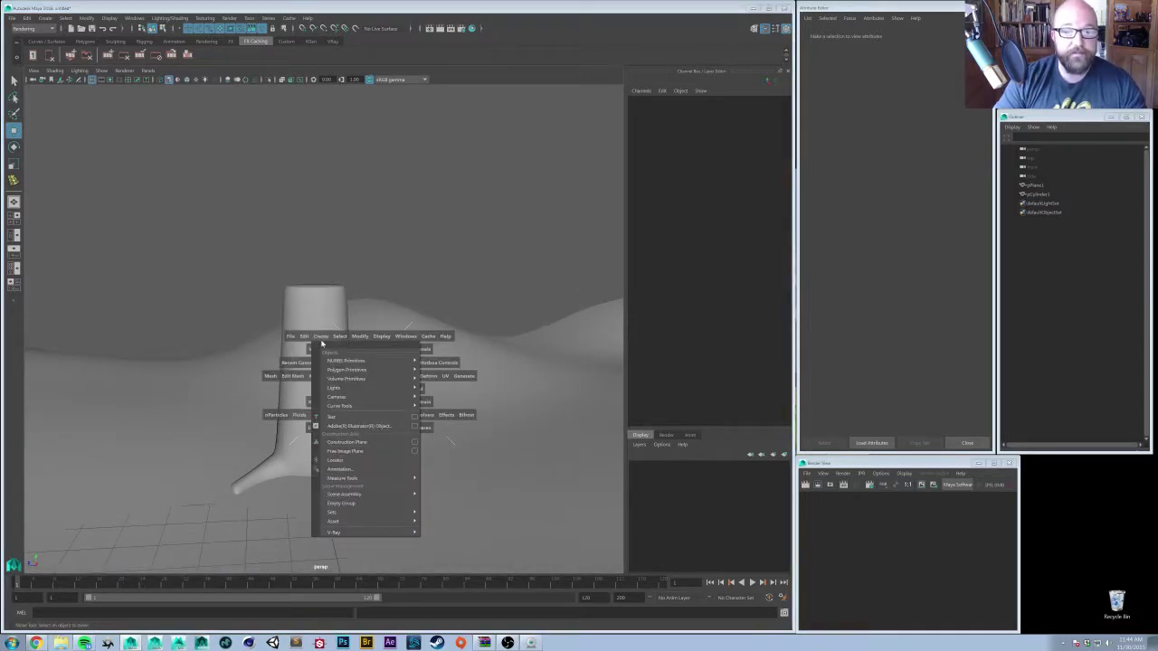
mouse_move(334, 370)
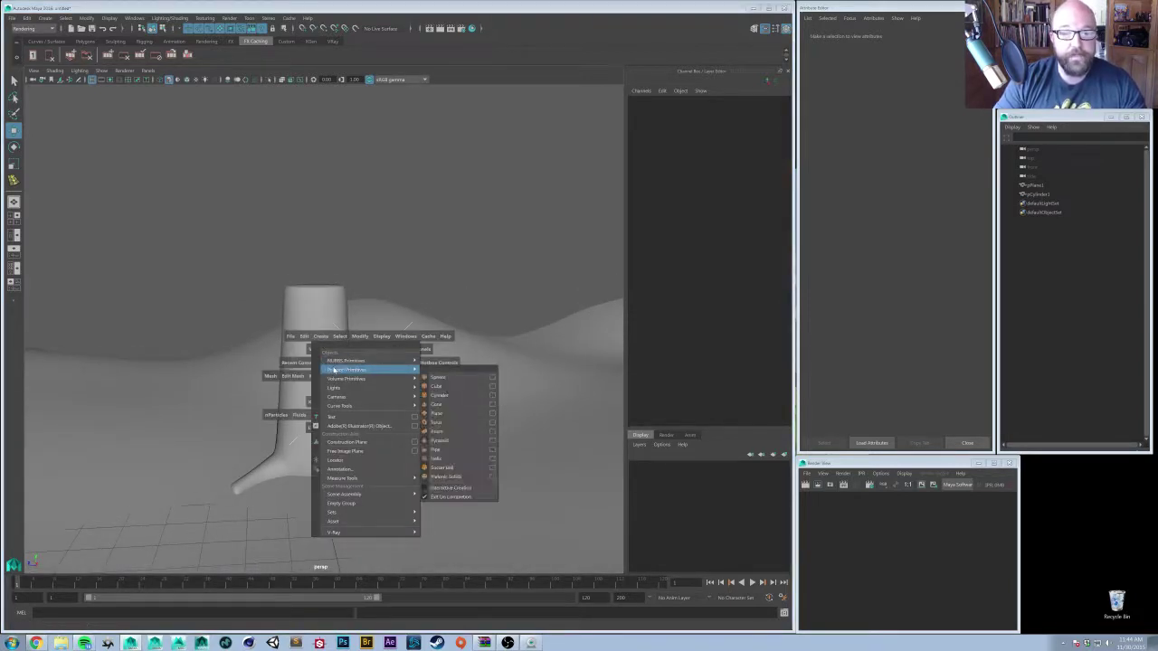
left_click(449, 403)
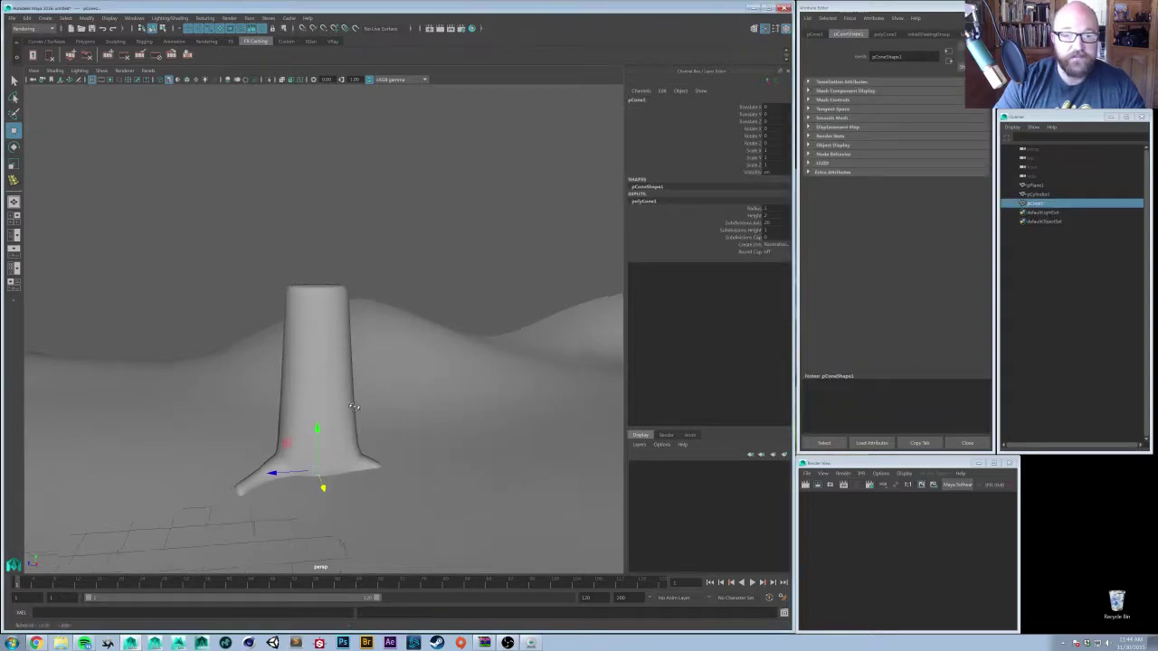
- Move the cone up above the trunk top, scale it wider than the trunk, and flatten its height slightly
left_click_drag(325, 425, 363, 232)
key("r")
middle_click_drag(385, 256, 417, 283)
left_click_drag(325, 193, 327, 214)
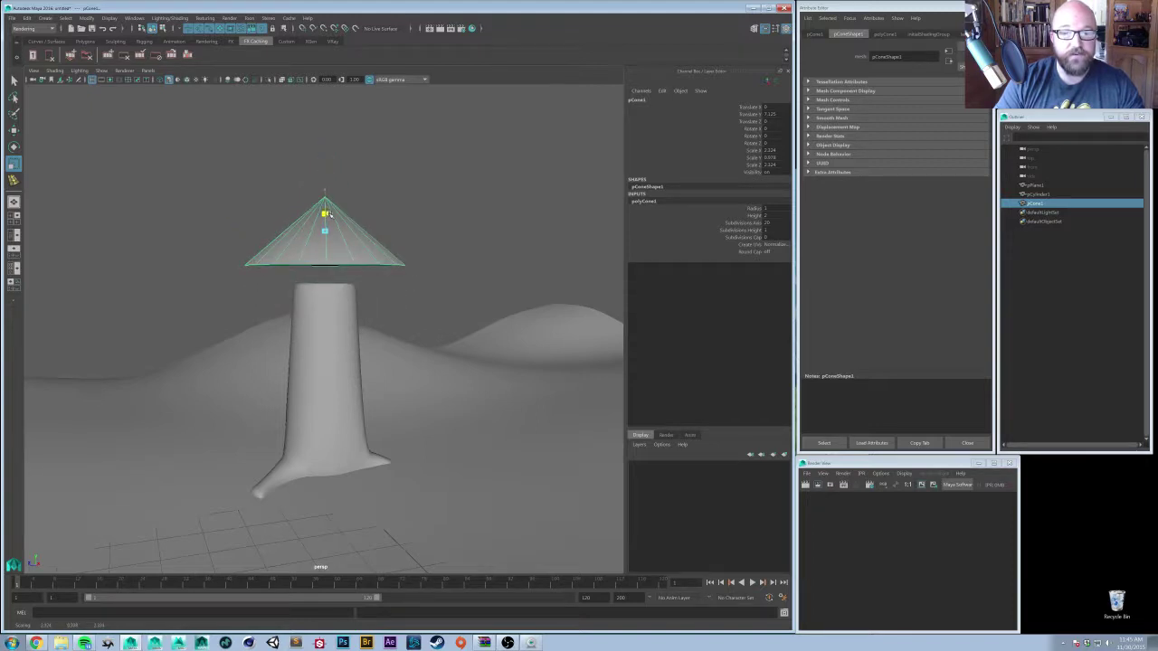
- Delete the cone's bottom cap face so its underside is open, and return to object mode
left_click_drag(316, 270, 338, 277, "alt")
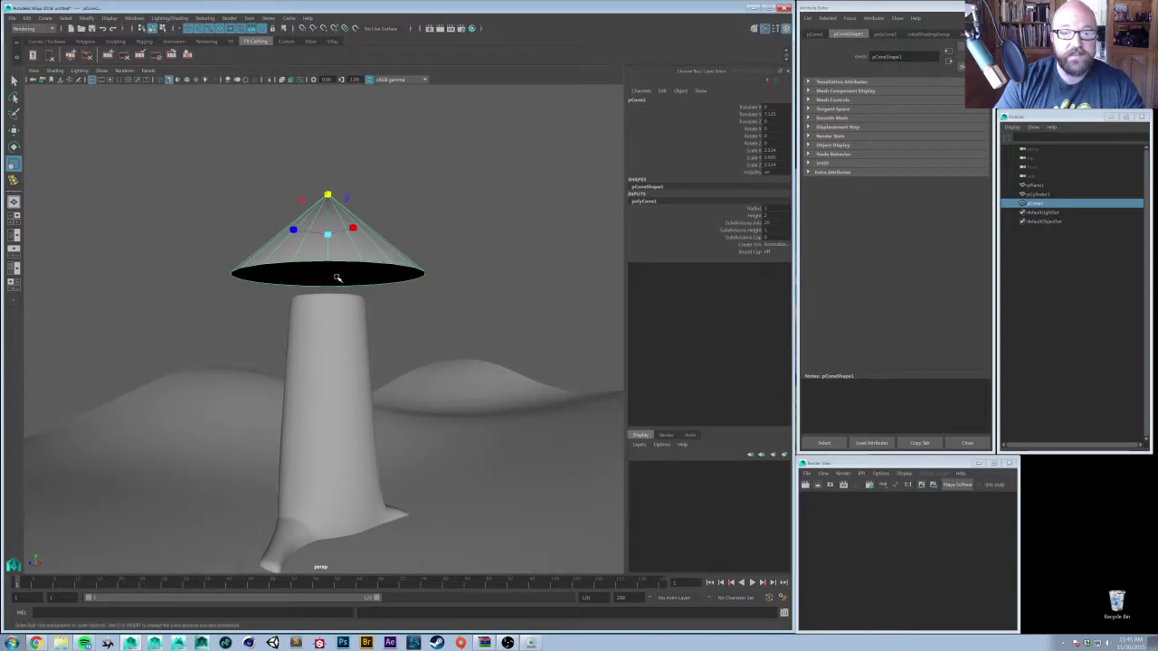
left_click(336, 271)
key("Delete")
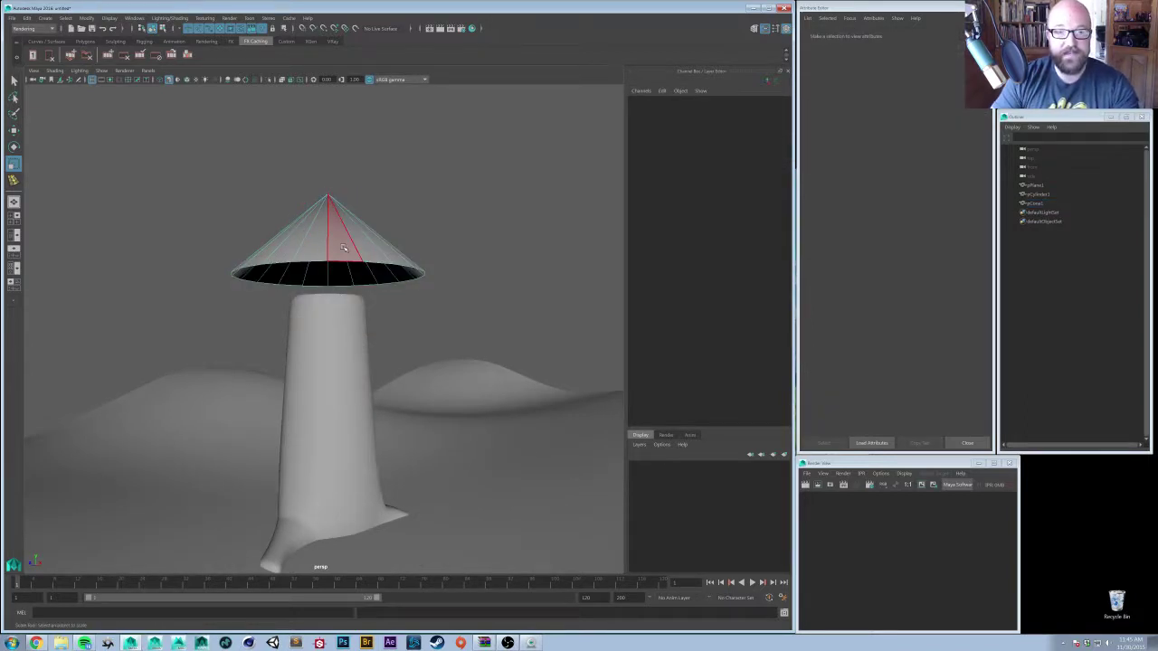
right_click_drag(341, 248, 373, 231)
- In vertex mode, raise individual vertices on different sides of the cone's rim to make the edge uneven
left_click_drag(347, 242, 333, 287, "alt")
right_click_drag(333, 287, 294, 308)
left_click(299, 313)
key("w")
left_click_drag(300, 313, 268, 325, "alt")
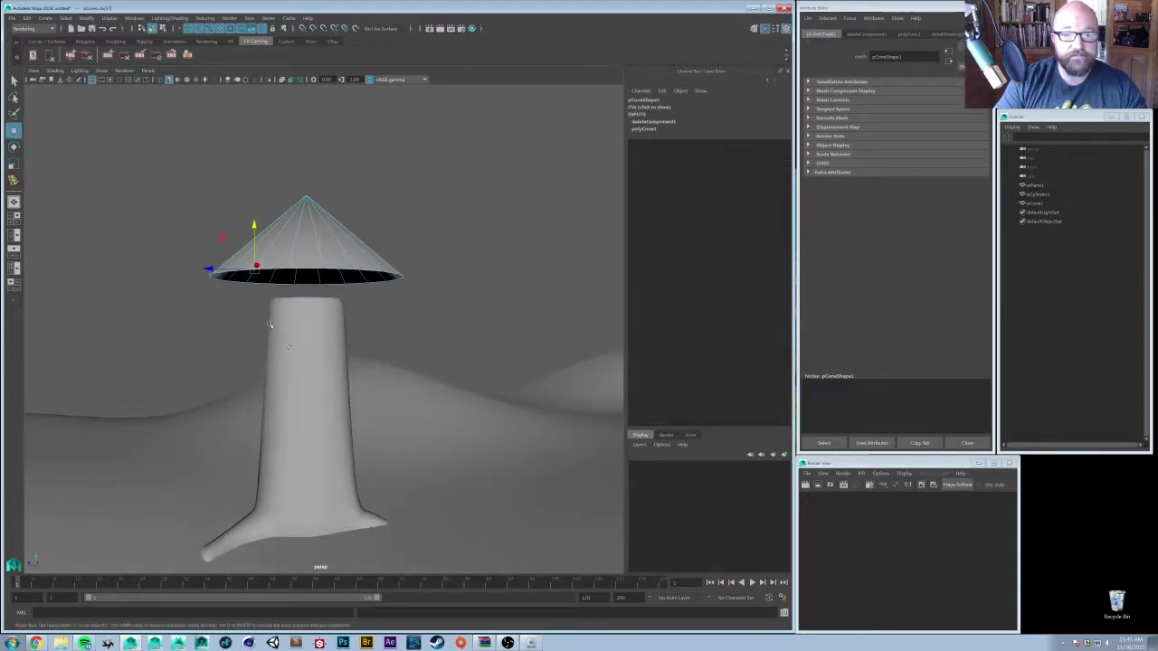
left_click(250, 212)
left_click(253, 224)
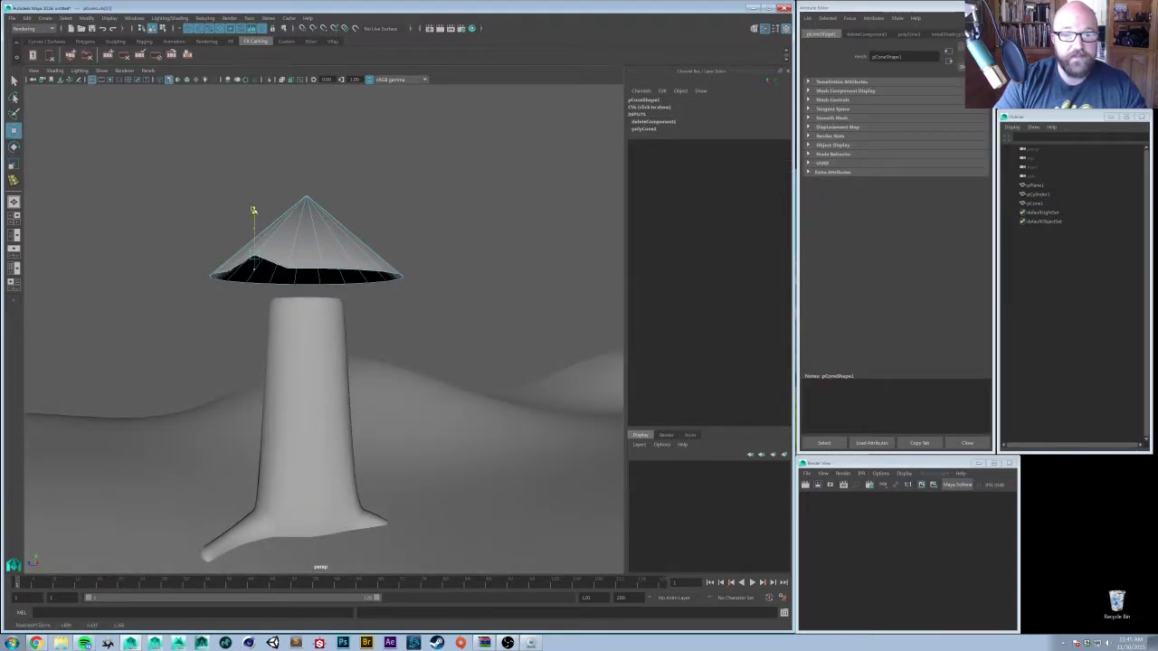
left_click_drag(253, 212, 393, 323, "alt")
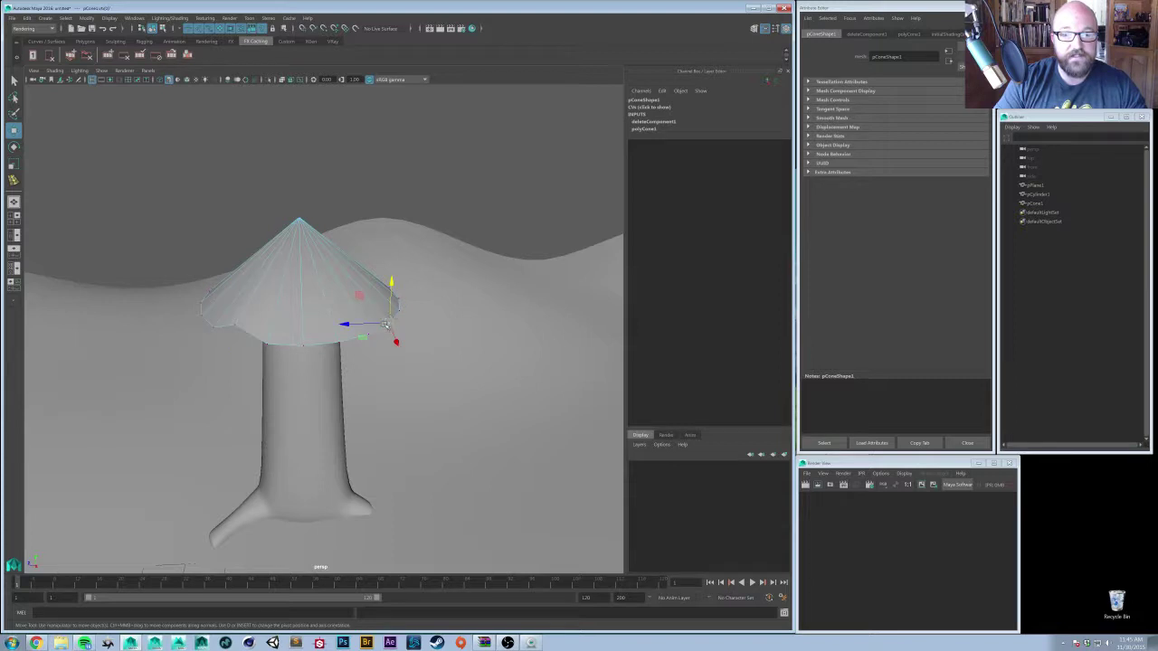
left_click_drag(452, 340, 189, 352)
mouse_move(392, 284)
left_mouse_down()
mouse_move(391, 297)
mouse_move(392, 266)
left_mouse_up()
- Using soft selection, lower one rim vertex and raise another on the far side of the cone
left_click_drag(217, 302, 325, 308, "alt")
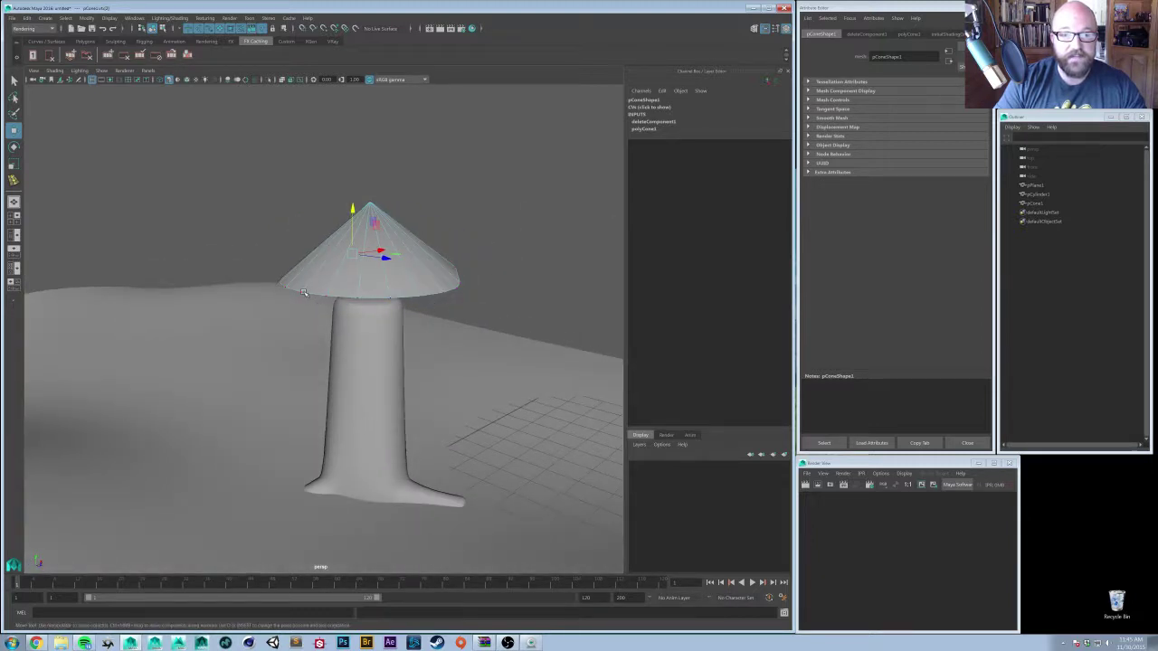
left_click(304, 292)
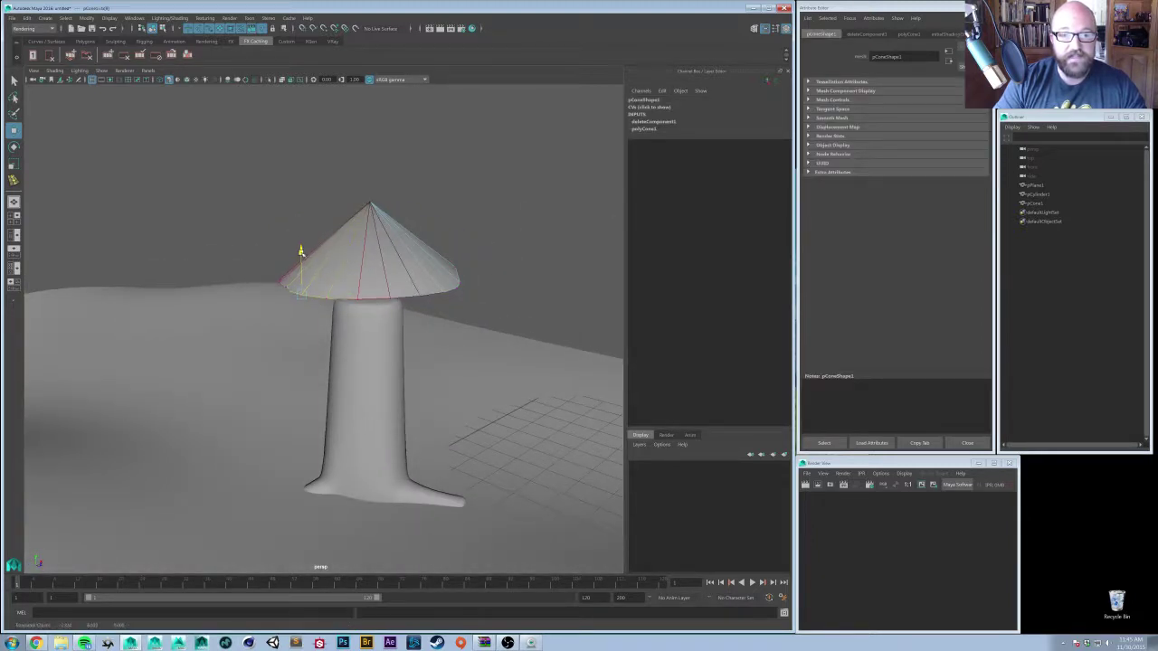
left_click_drag(302, 246, 301, 267)
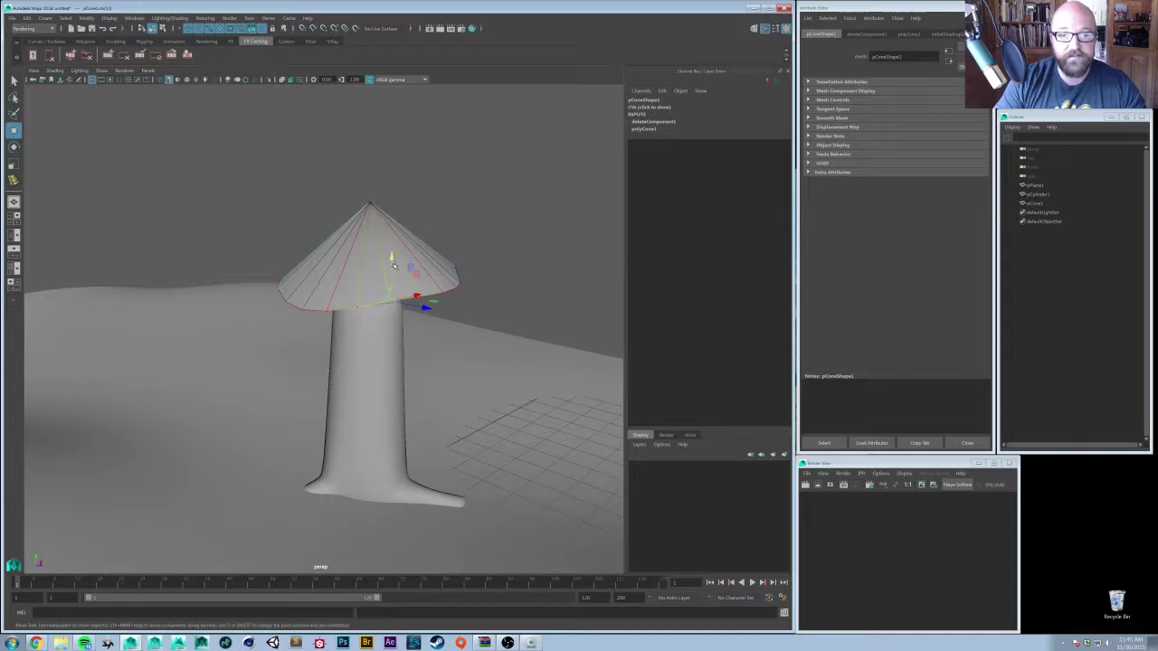
left_click_drag(392, 262, 392, 240)
- Reduce the soft selection falloff radius and lower a vertex on another part of the cone's rim
key("b")
left_click_drag(403, 284, 280, 287)
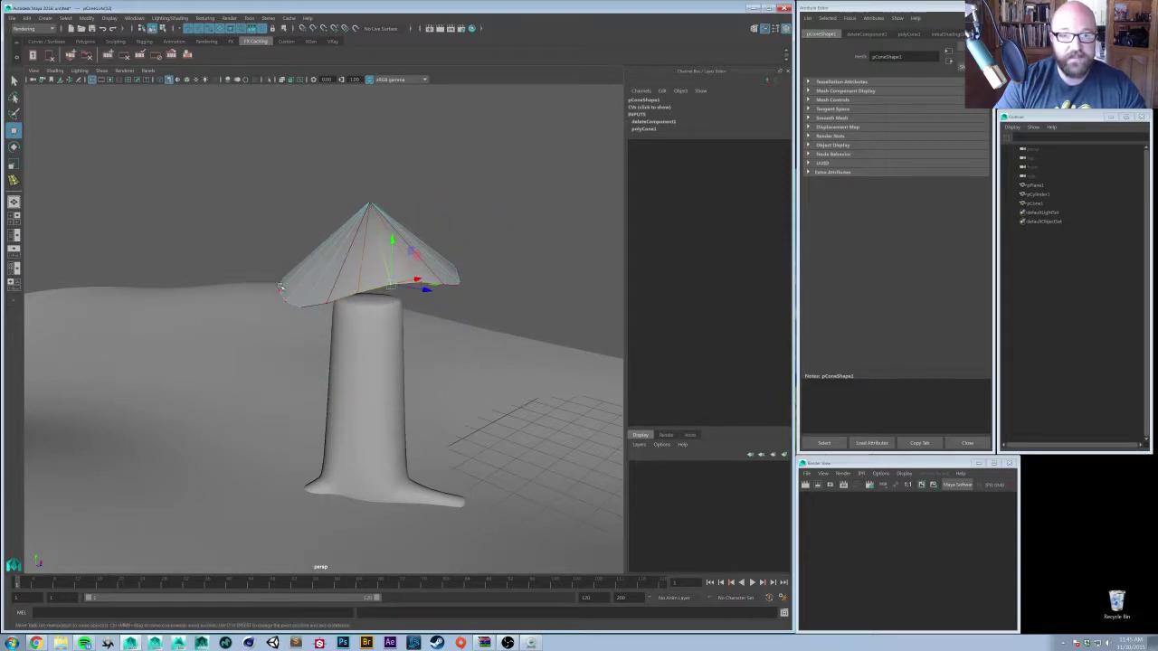
left_click(279, 279)
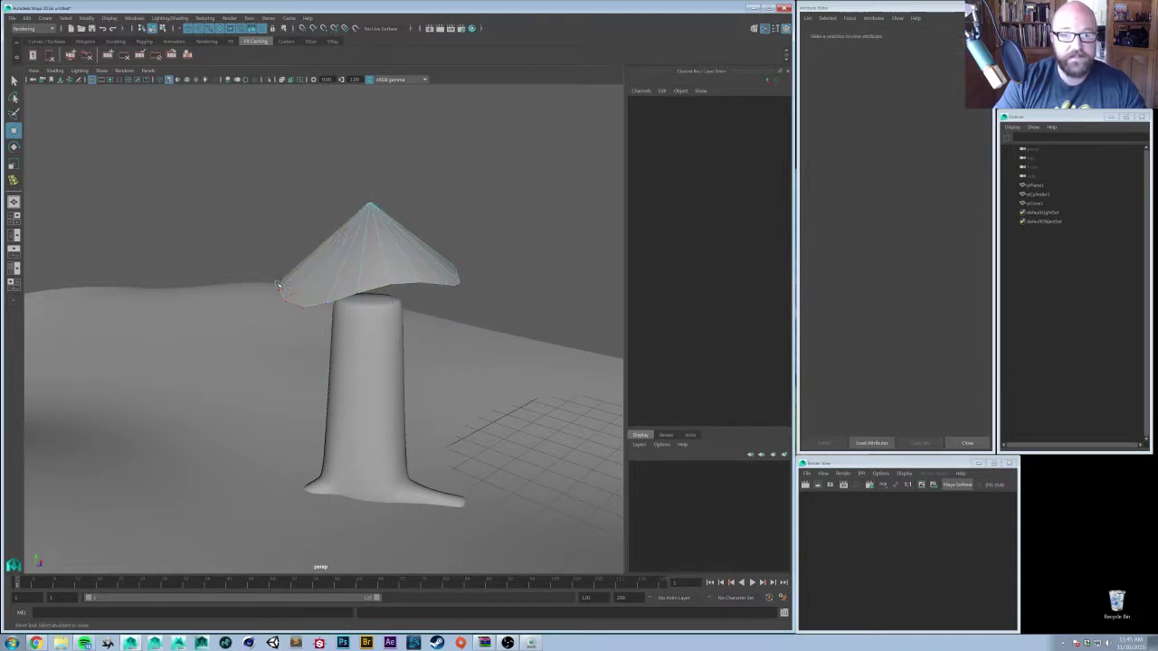
left_click(284, 279)
left_click_drag(283, 280, 345, 311, "alt")
left_click_drag(428, 318, 326, 294, "alt")
left_click(323, 295)
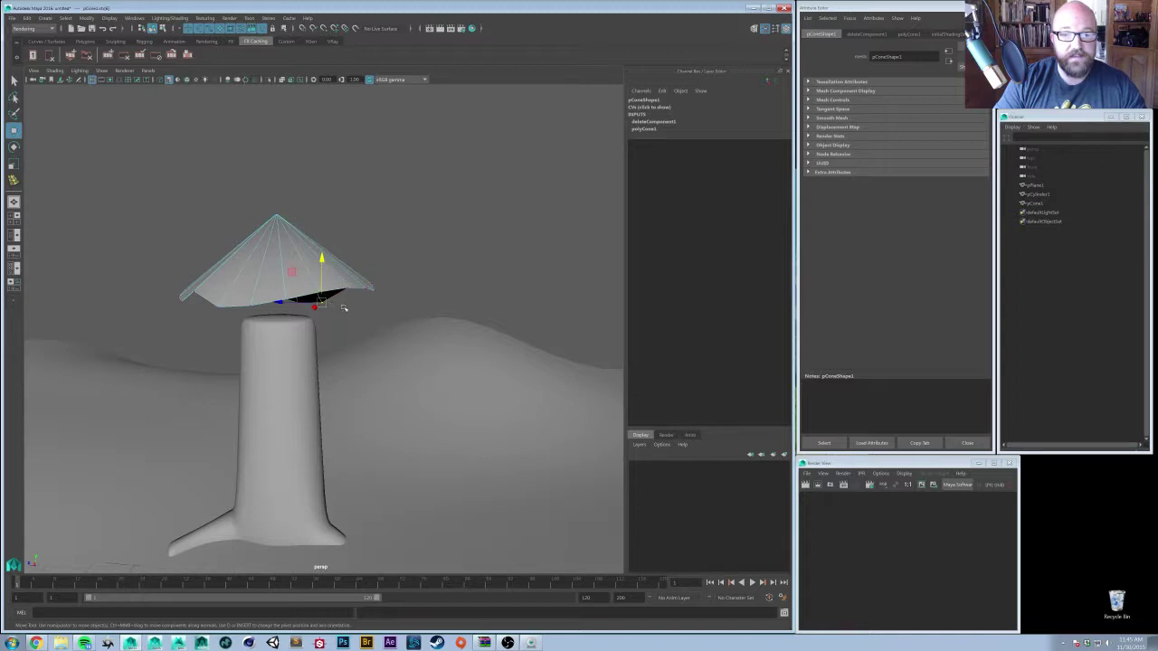
left_click_drag(318, 252, 316, 274)
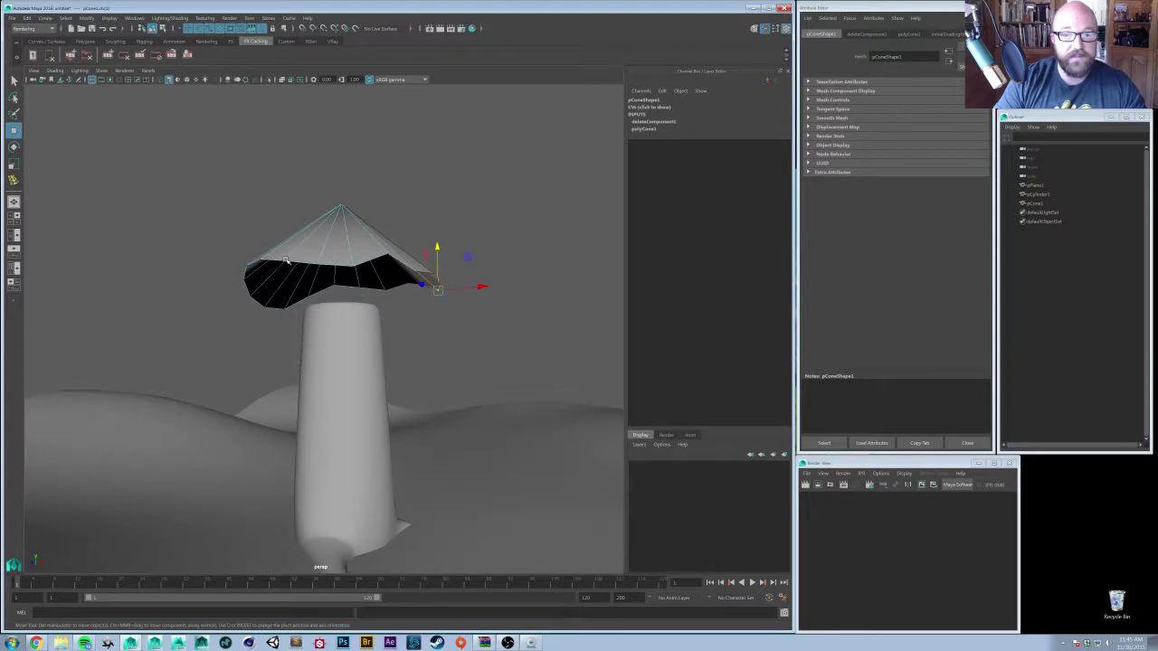
- Adjust one more rim vertex with soft selection, check the cone from above, and return it to object mode
left_click(286, 261)
left_click_drag(284, 222, 274, 295)
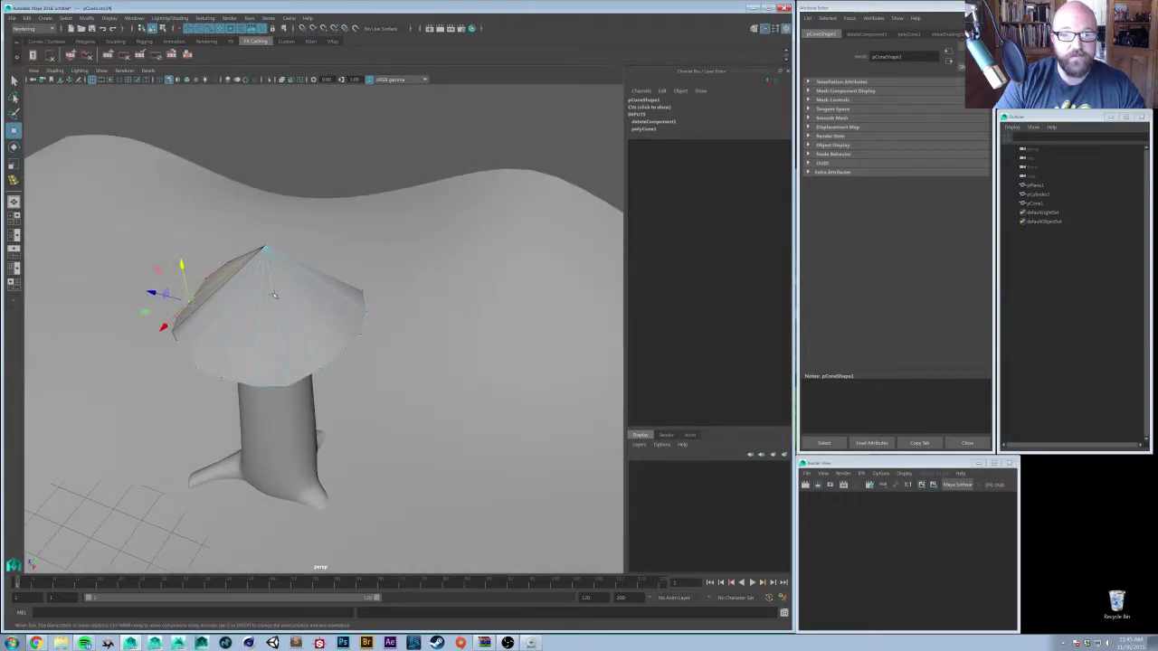
middle_click_drag(273, 295, 290, 317, "alt")
left_click_drag(288, 271, 369, 376, "alt")
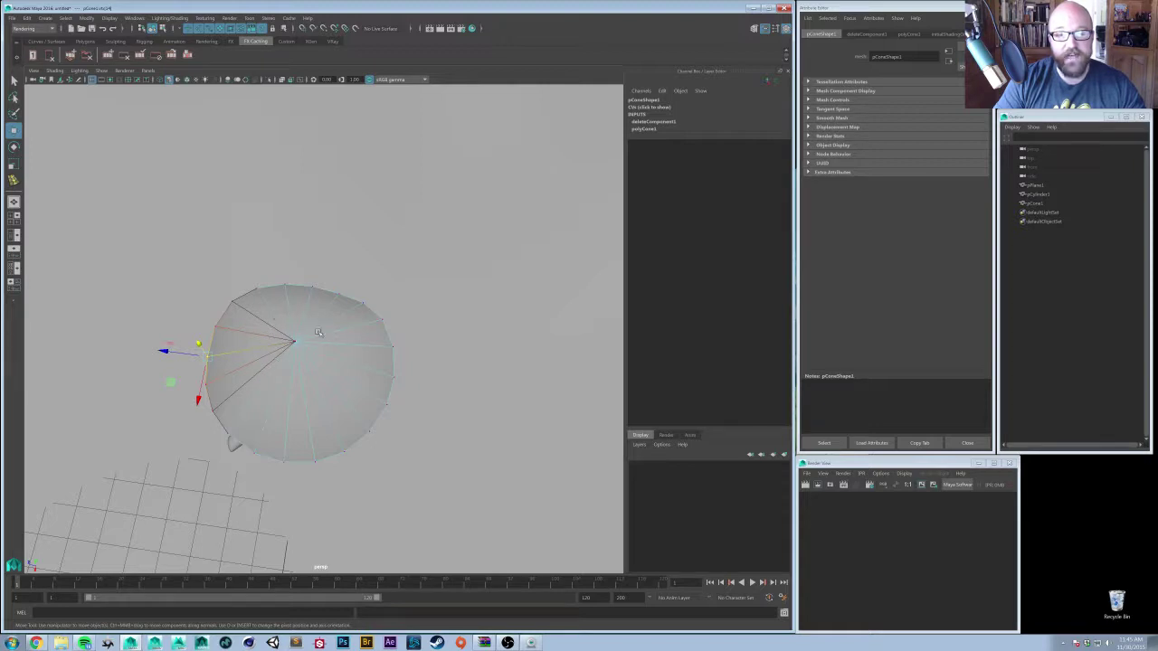
left_click_drag(304, 349, 376, 346, "alt")
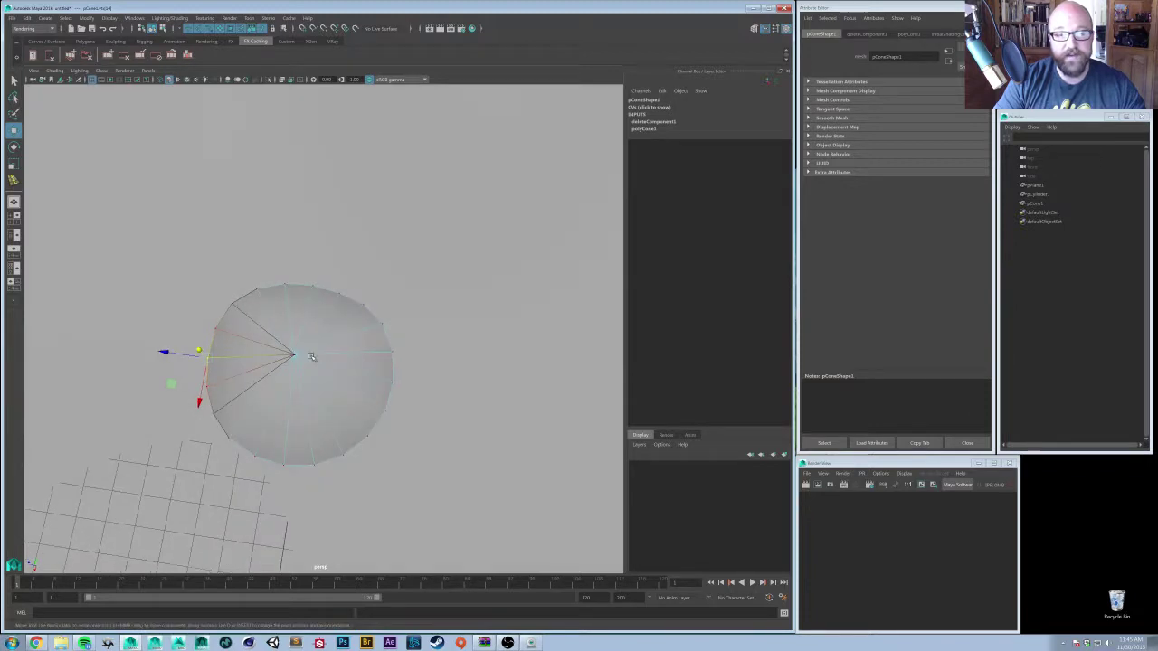
right_click_drag(307, 369, 352, 339)
left_click_drag(353, 339, 335, 291, "alt")
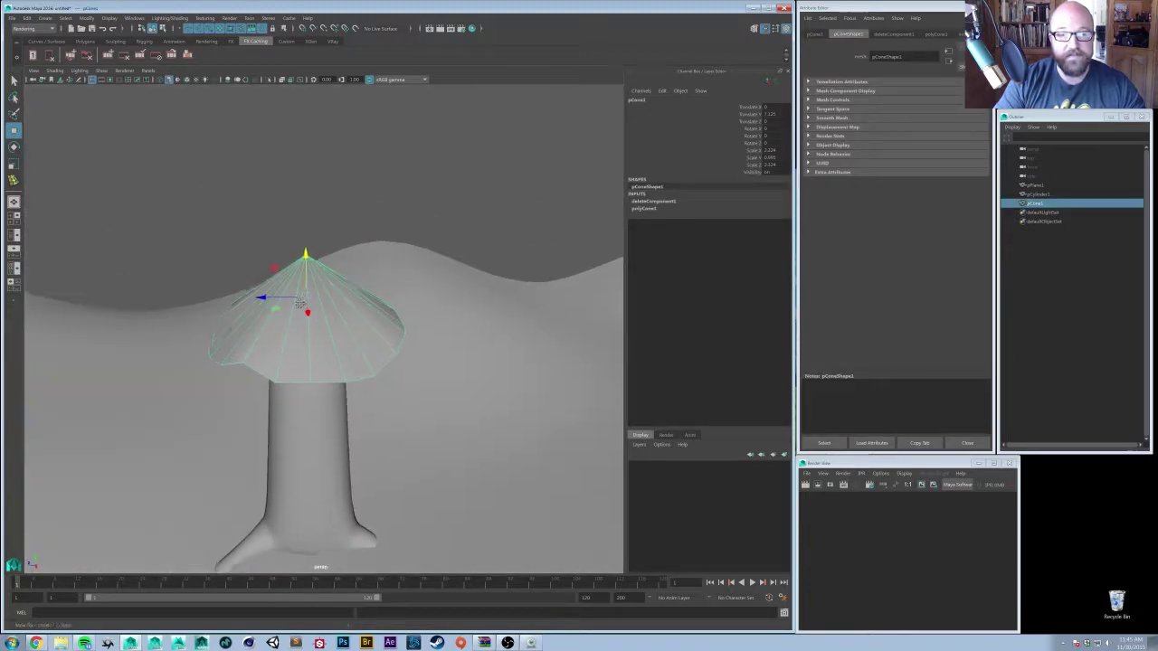
- Try to insert an edge loop around the upper part of the cone, undo it, and reselect the cone in object mode
right_click_drag(335, 292, 371, 361, "alt")
left_click_drag(371, 362, 331, 340, "alt")
right_click(332, 273, "shift")
mouse_move(332, 274)
right_mouse_down("shift")
mouse_move(291, 295)
mouse_move(279, 273)
mouse_move(333, 273)
right_mouse_up("shift")
left_click_drag(353, 357, 360, 323, "alt")
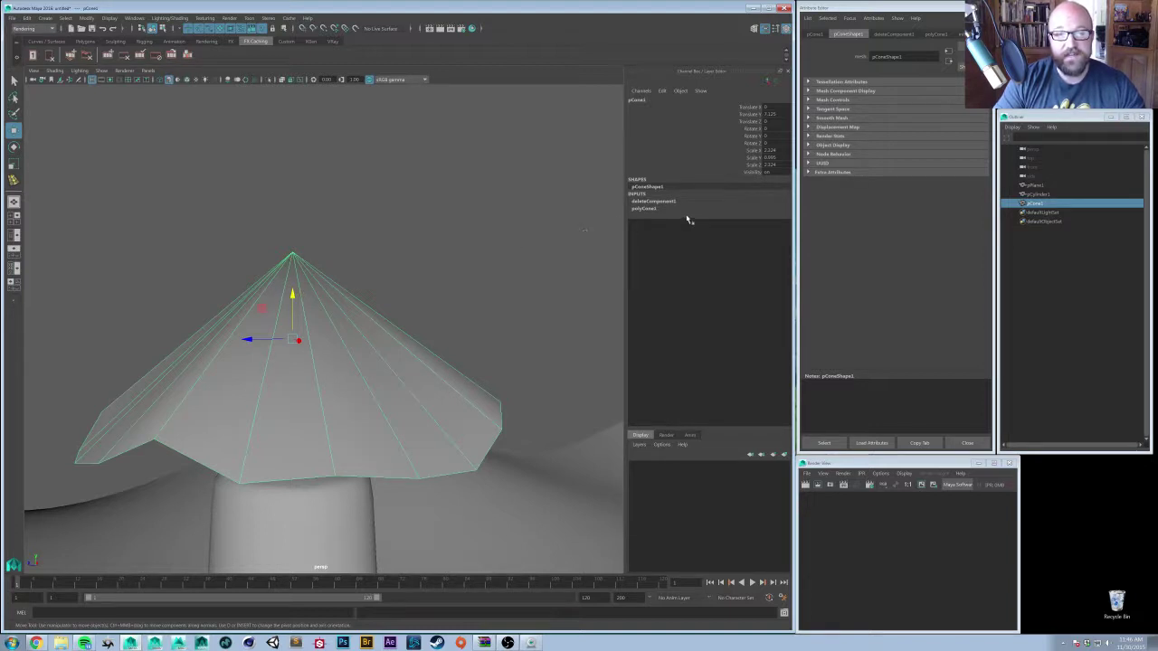
left_click_drag(537, 283, 342, 323, "alt")
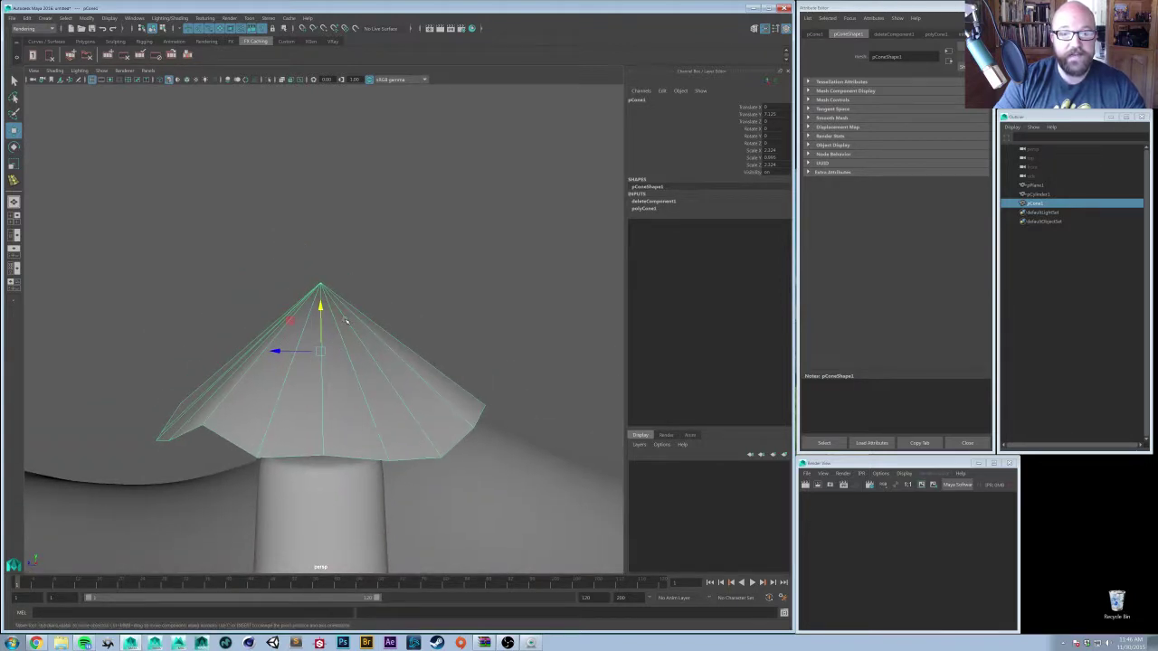
right_click(344, 321, "shift")
right_click_drag(345, 321, 290, 334, "shift")
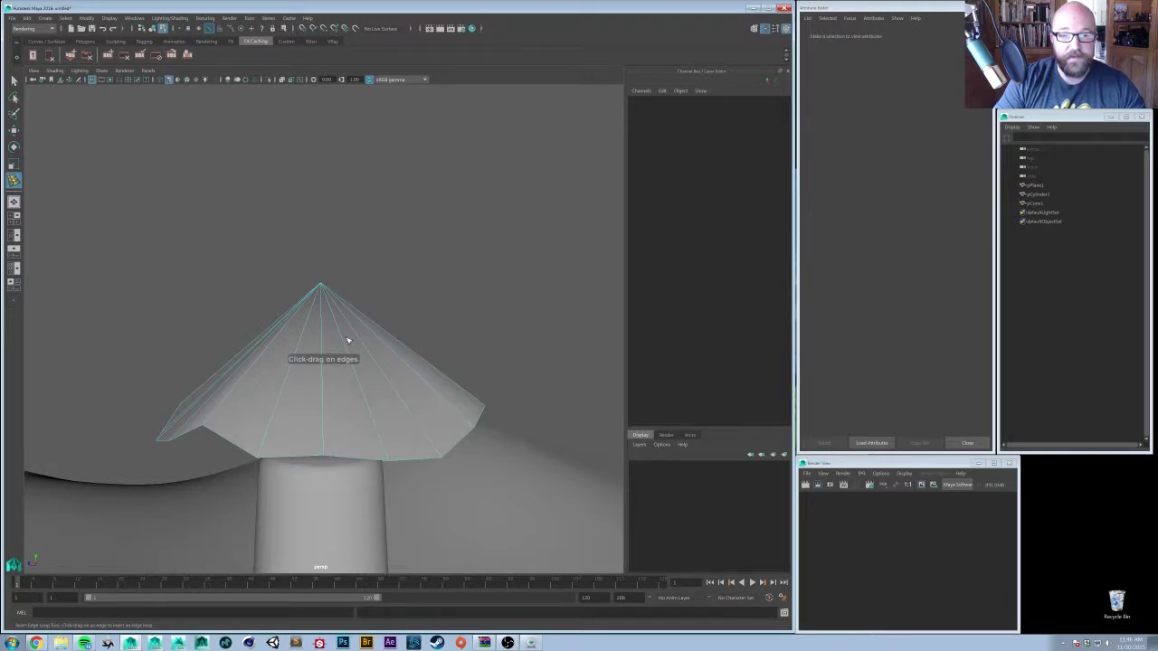
left_click(331, 323)
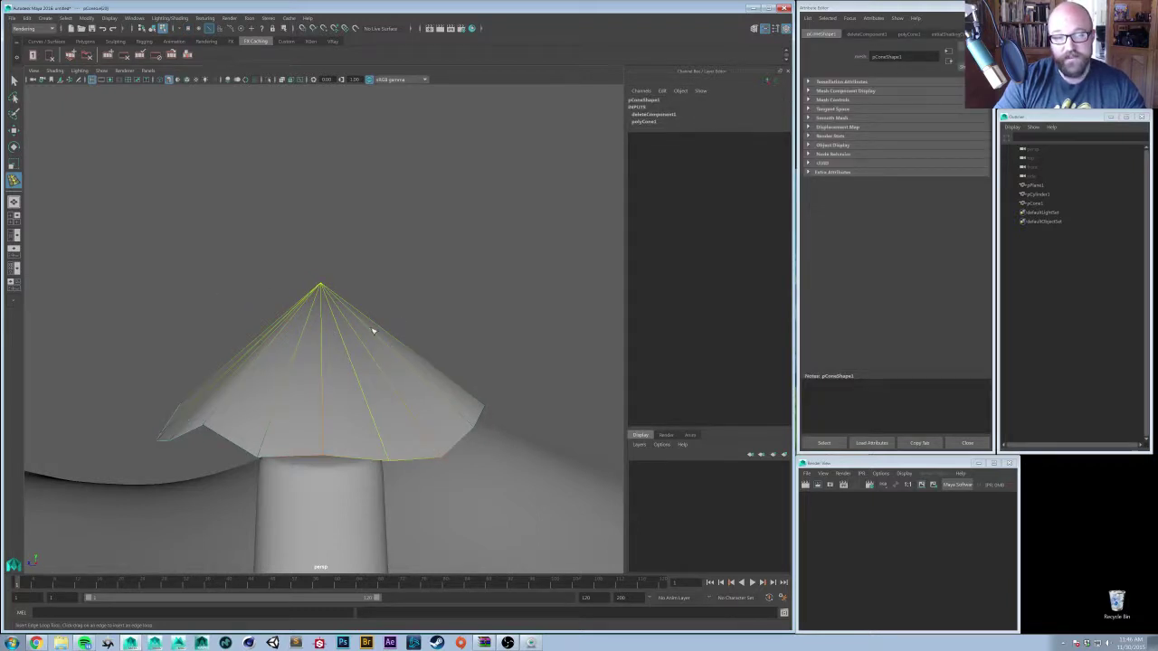
key("ctrl+z")
left_click_drag(388, 356, 372, 368, "alt")
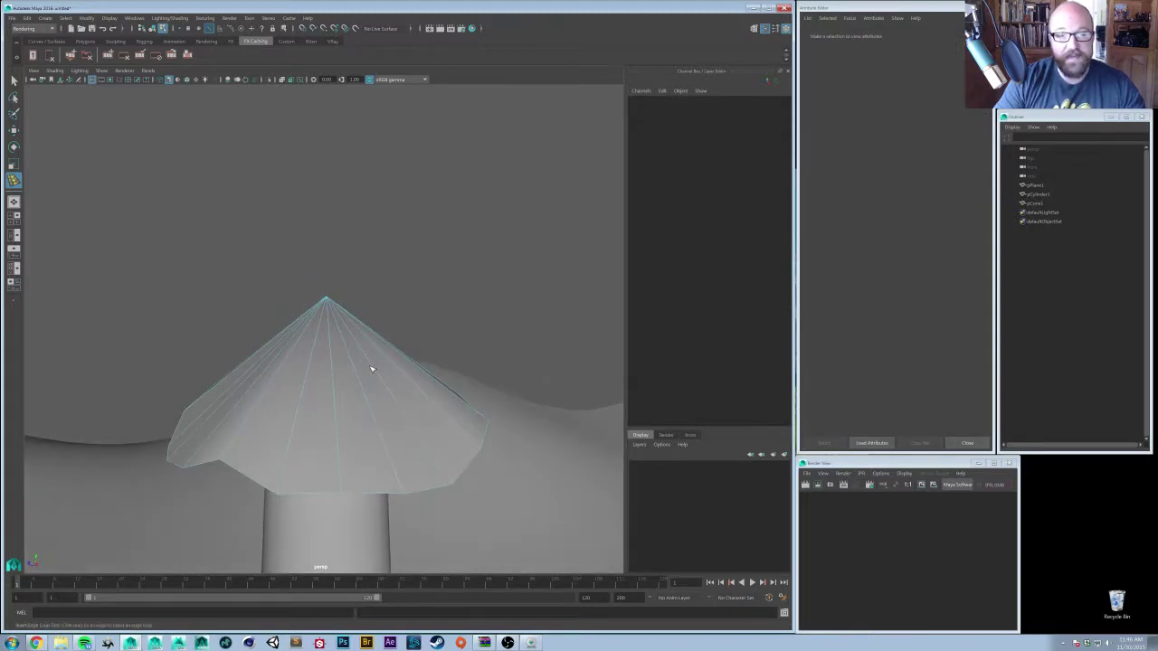
key("w")
right_click_drag(332, 345, 380, 331)
left_click_drag(331, 373, 334, 349, "alt")
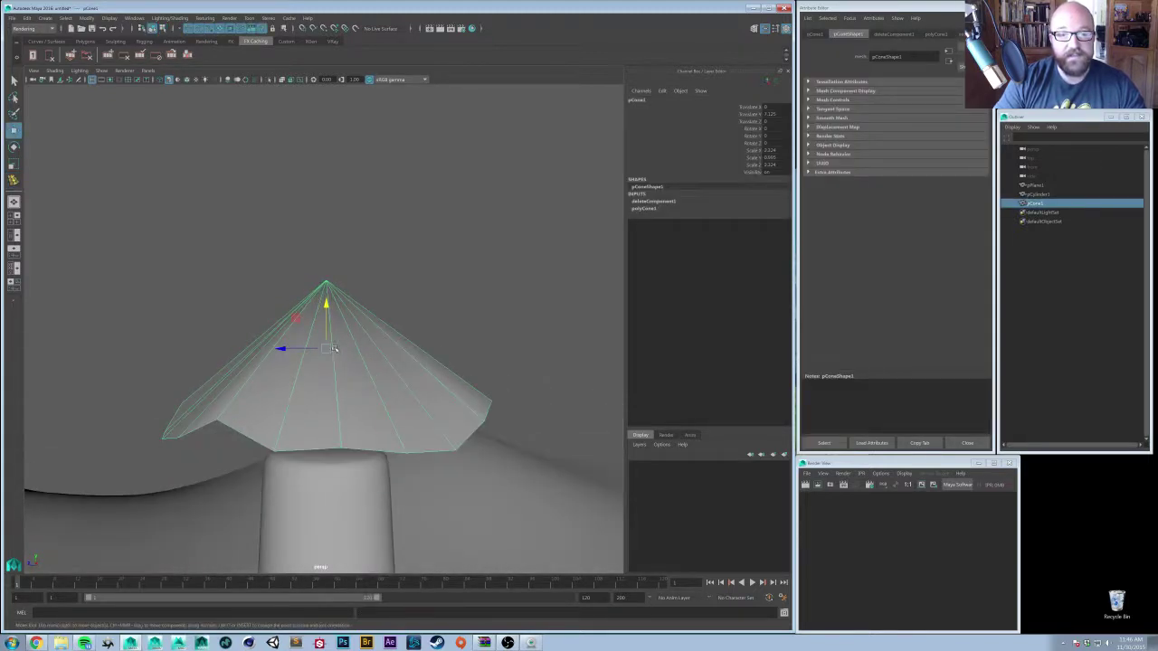
right_click(357, 306, "shift")
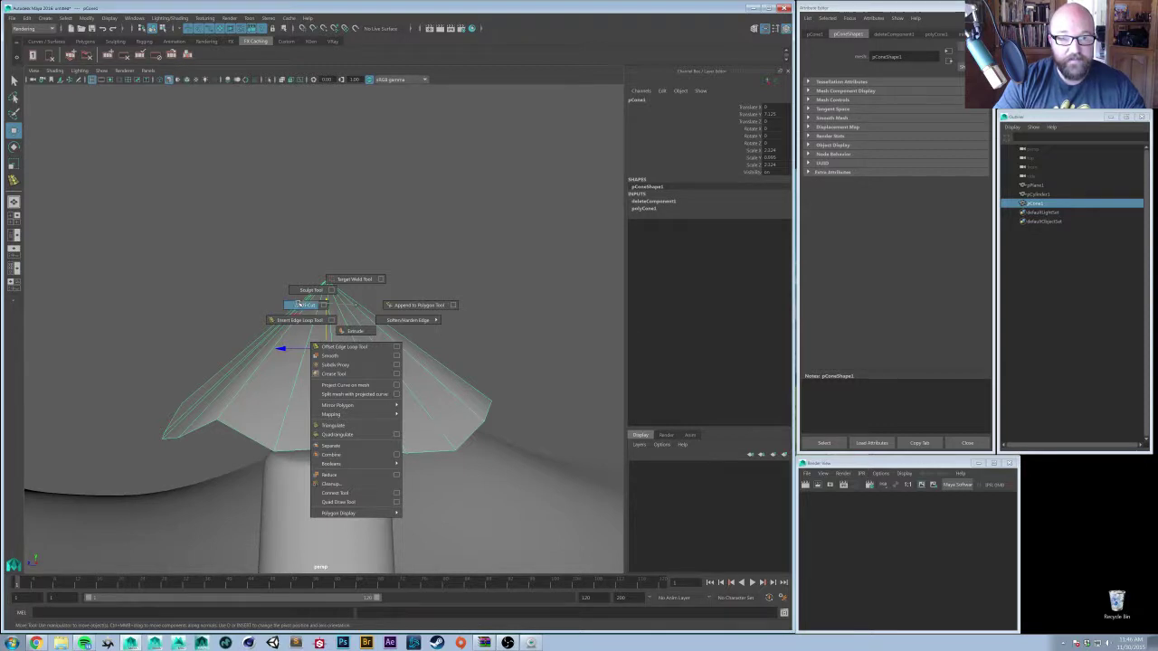
right_click_drag(299, 308, 300, 308, "shift")
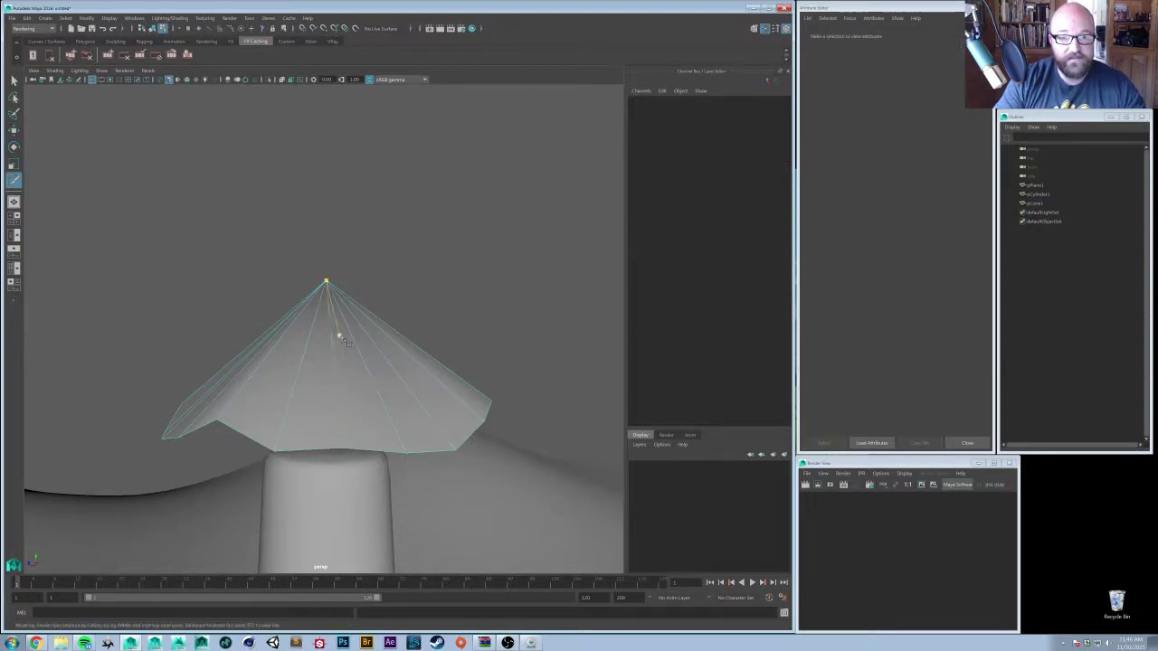
key("w")
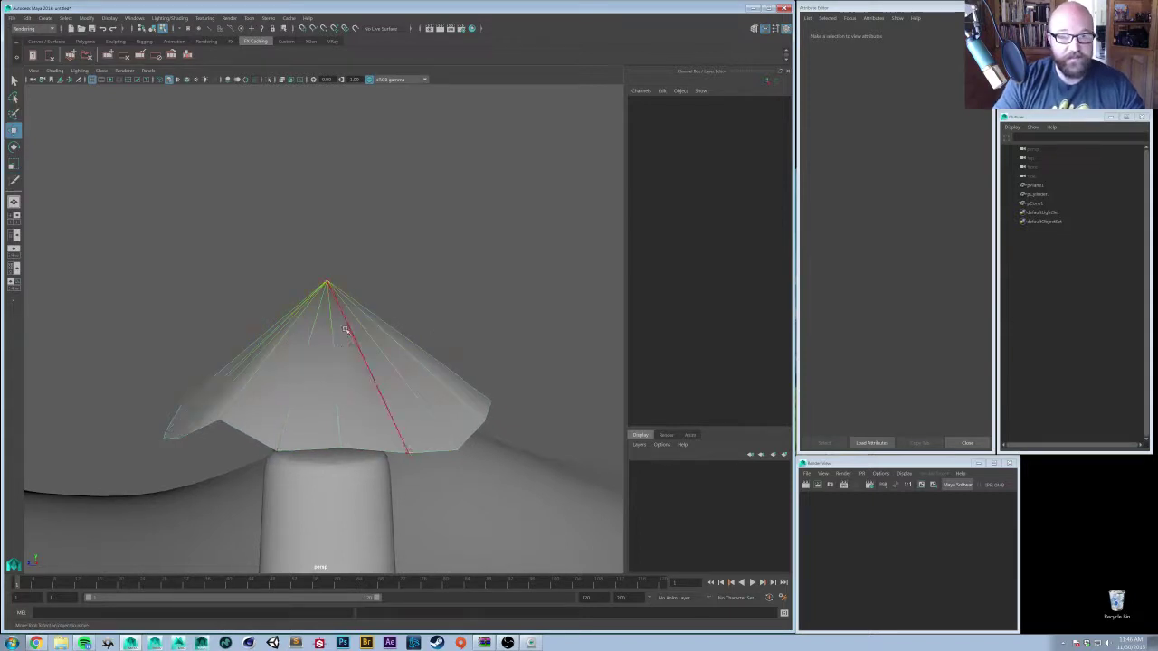
right_click_drag(343, 325, 368, 311)
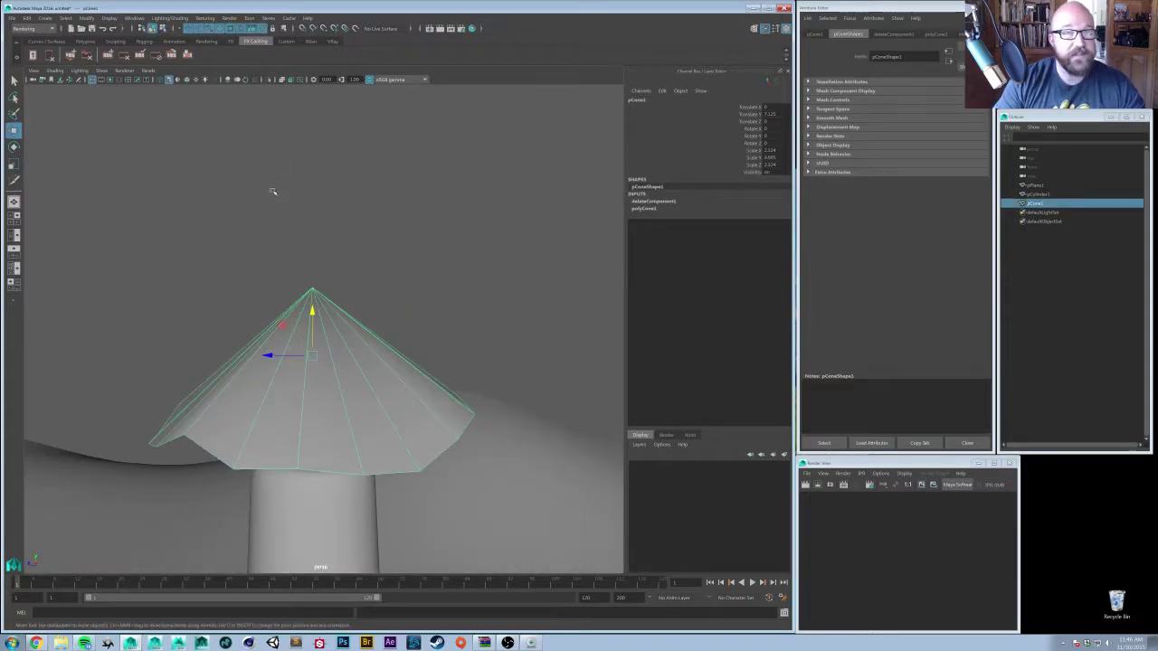
- Detach the Edit Mesh command list as a floating window beside the cone
key("space")
left_click(249, 256)
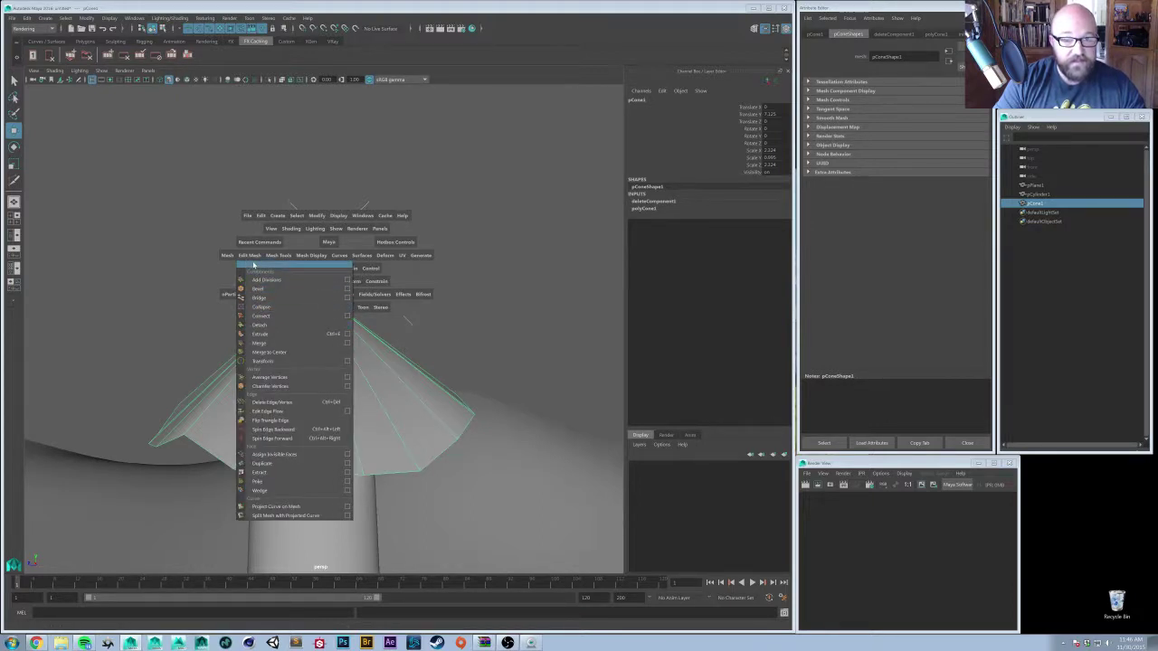
left_click(254, 264)
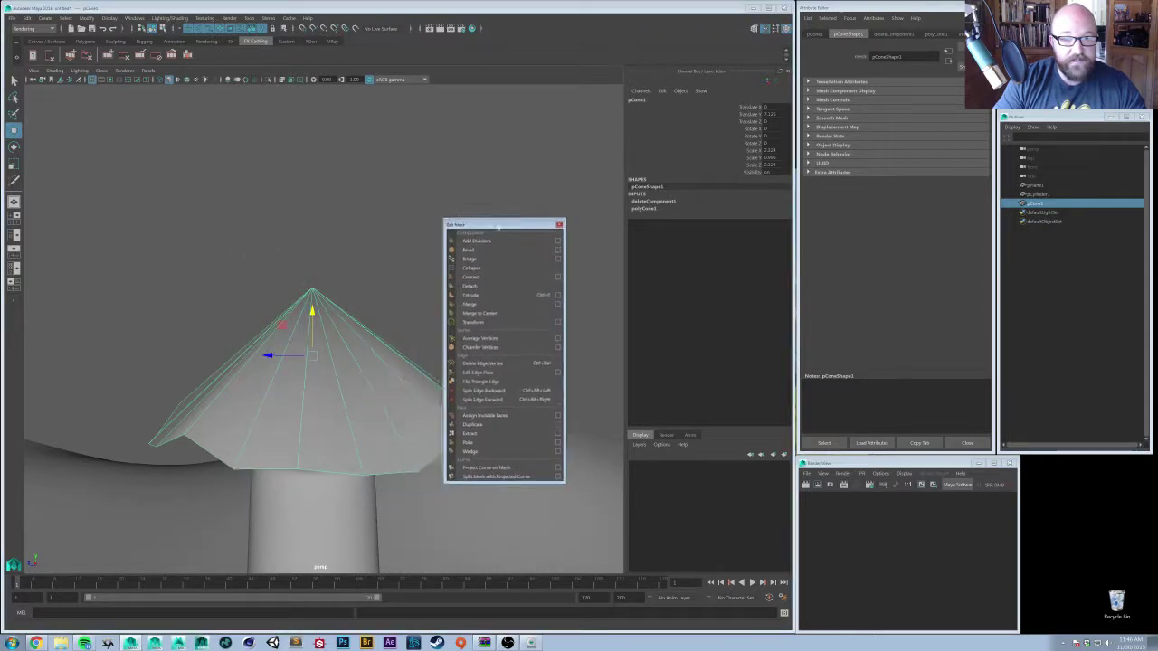
- Start a Multi-Cut on the cone and place cut points on successive edges just below its tip
key("space")
left_click(305, 268)
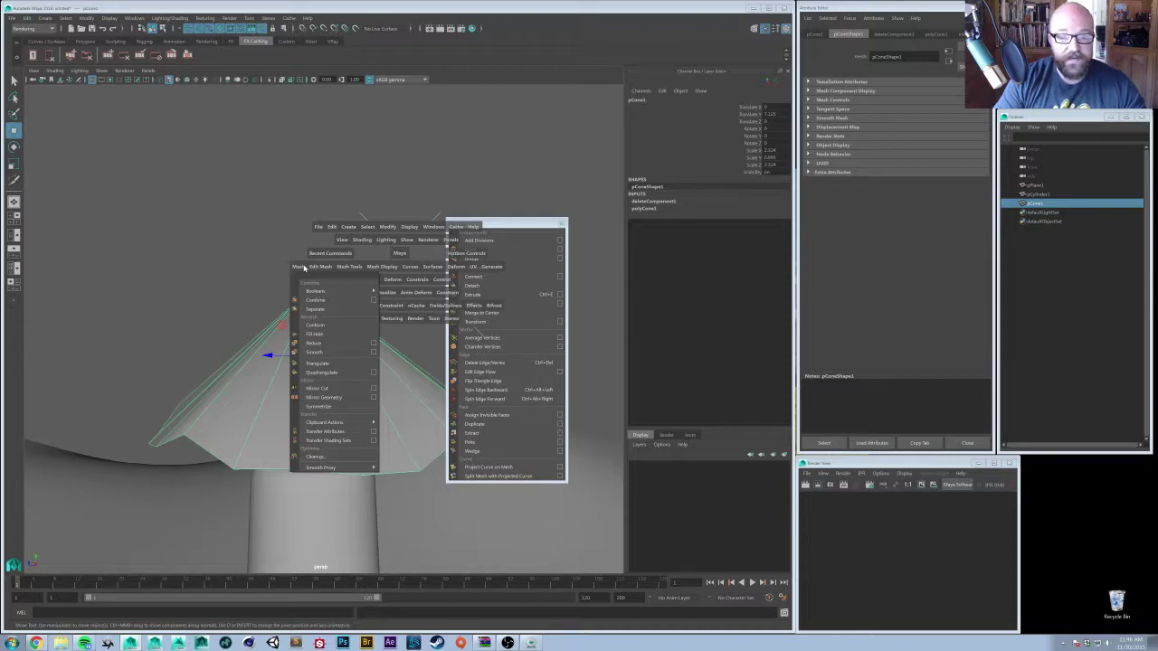
left_click(312, 267)
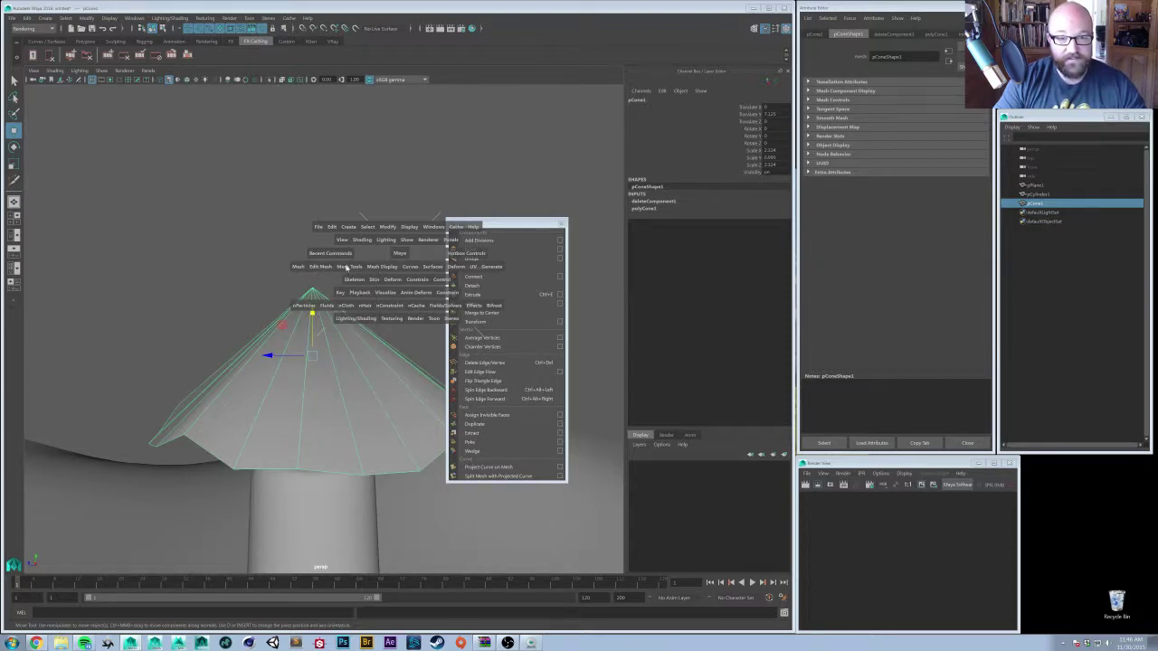
left_click(346, 267)
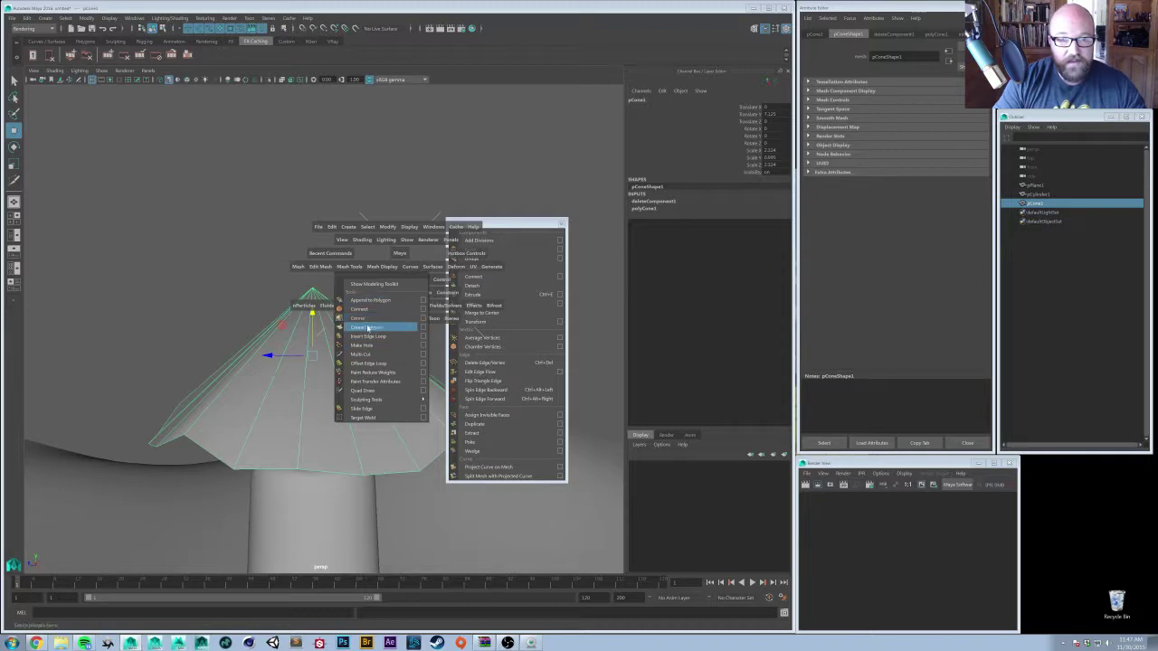
left_click(364, 355)
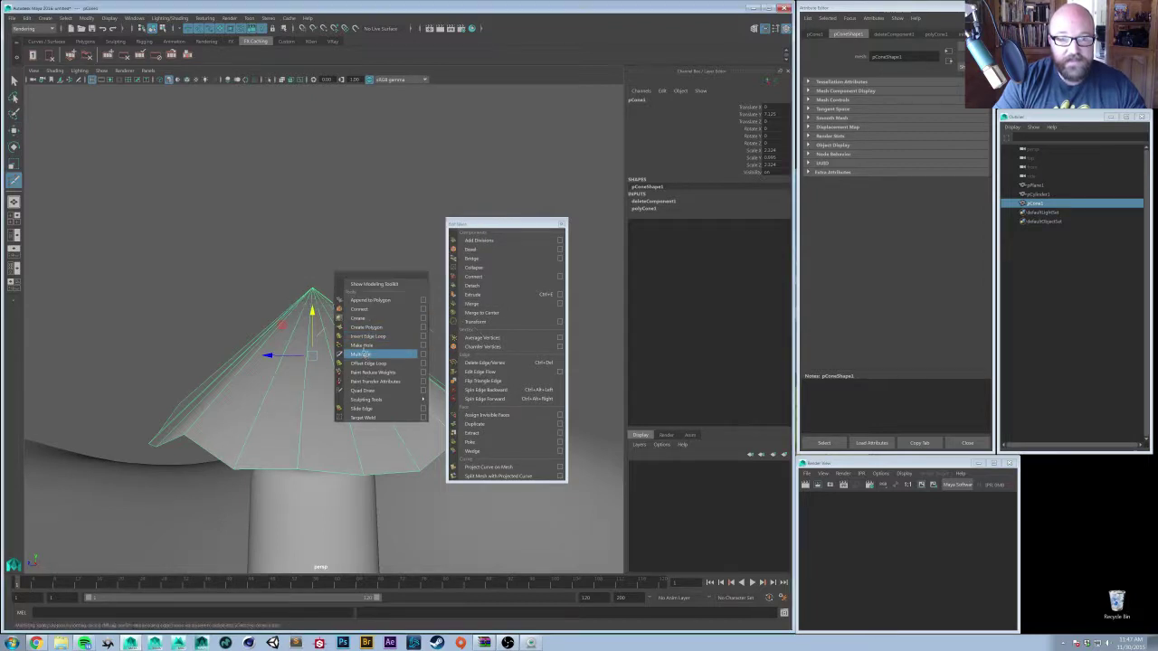
mouse_move(339, 327)
left_mouse_down("alt")
mouse_move(316, 349)
mouse_move(329, 339)
left_mouse_up("alt")
left_click(296, 325)
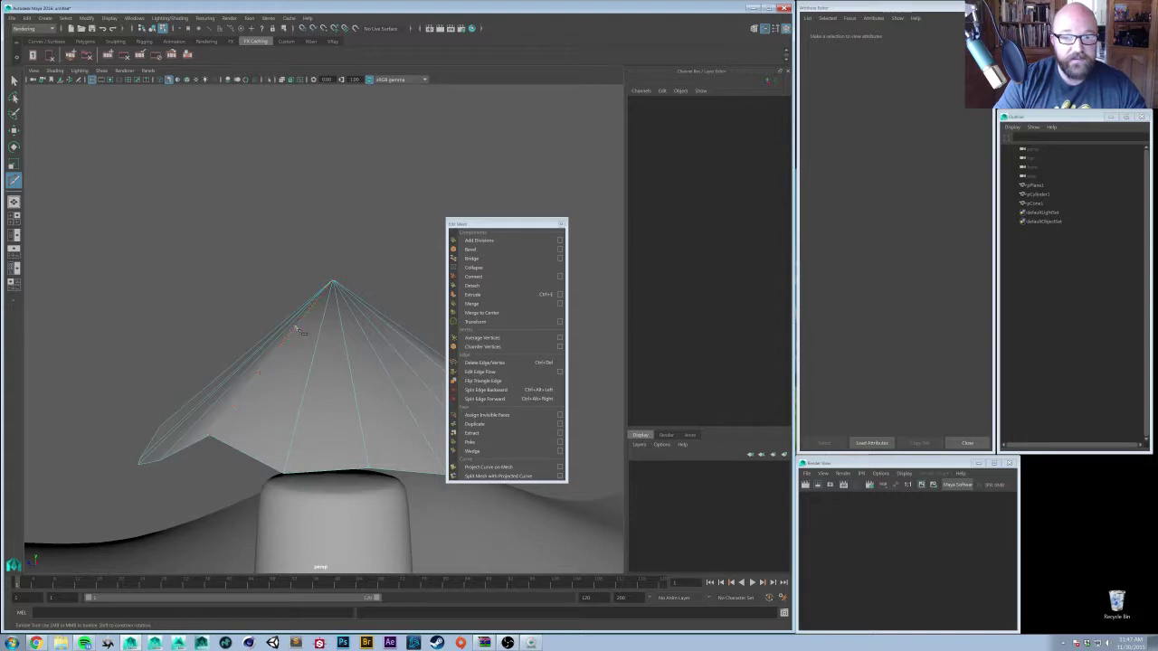
left_click(319, 329)
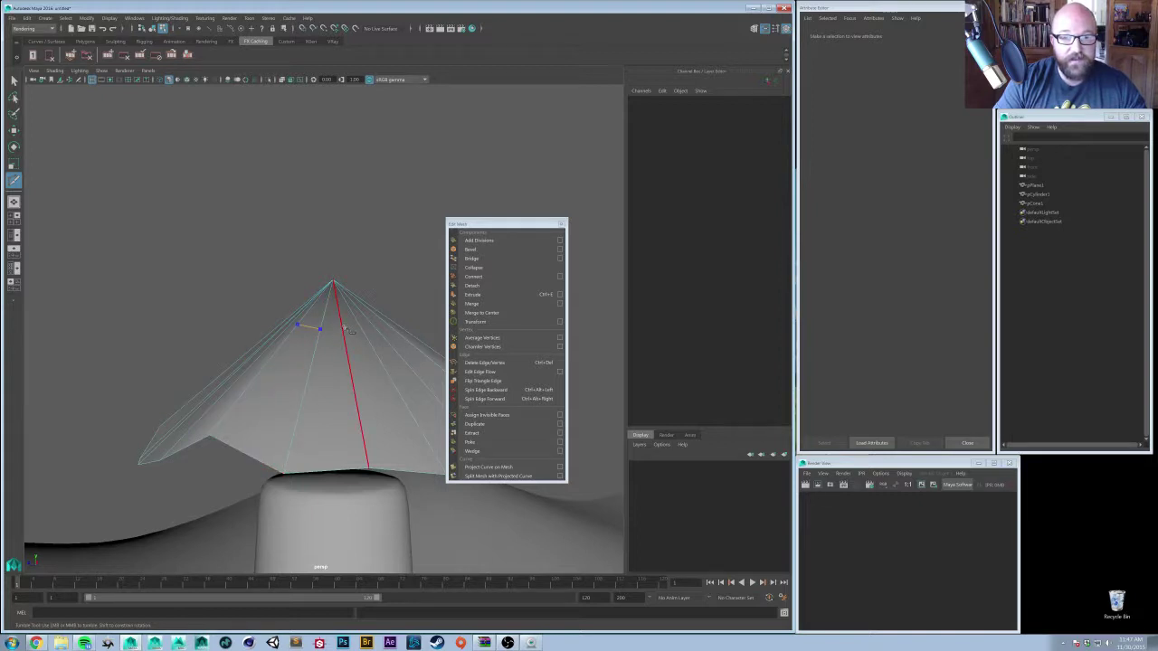
left_click(349, 329)
left_click_drag(370, 326, 223, 346, "alt")
left_click(218, 336)
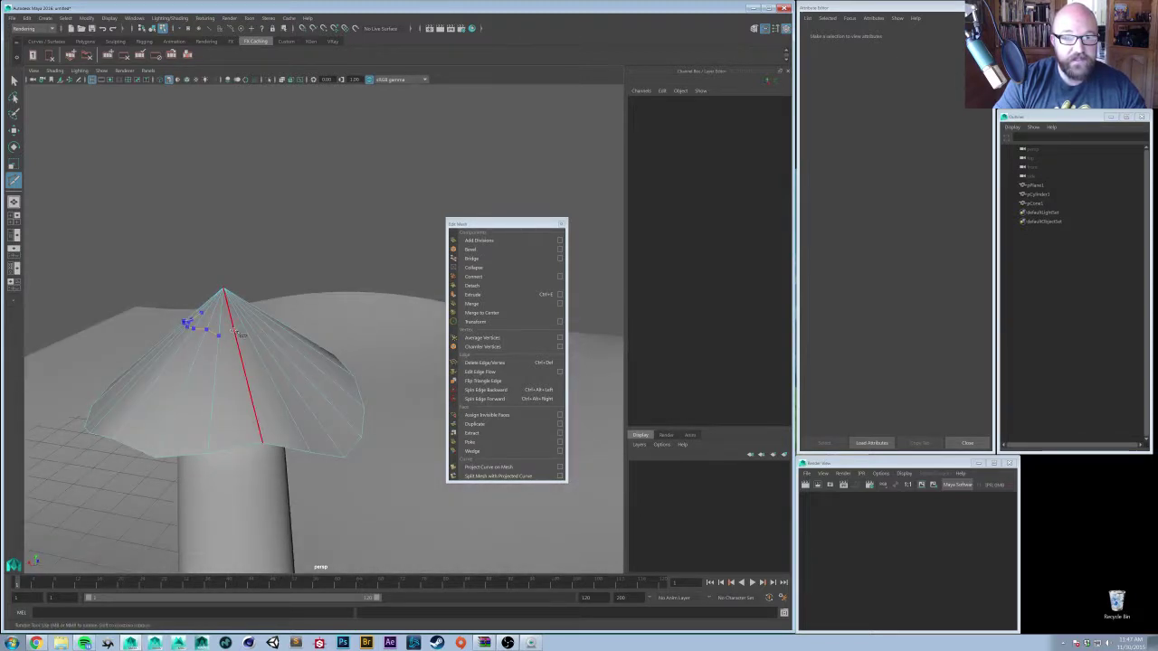
- Continue the cut points around the remaining edges to close the ring below the tip, and apply the cut
left_click(232, 328)
left_click_drag(253, 333, 259, 335, "alt")
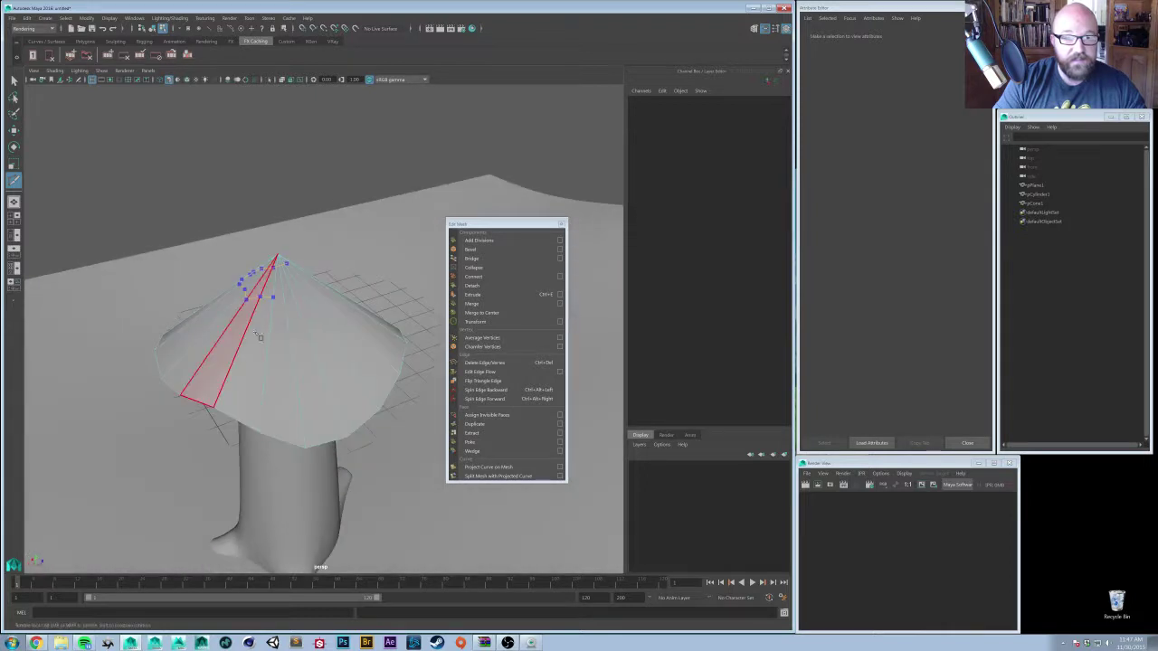
left_click(283, 296)
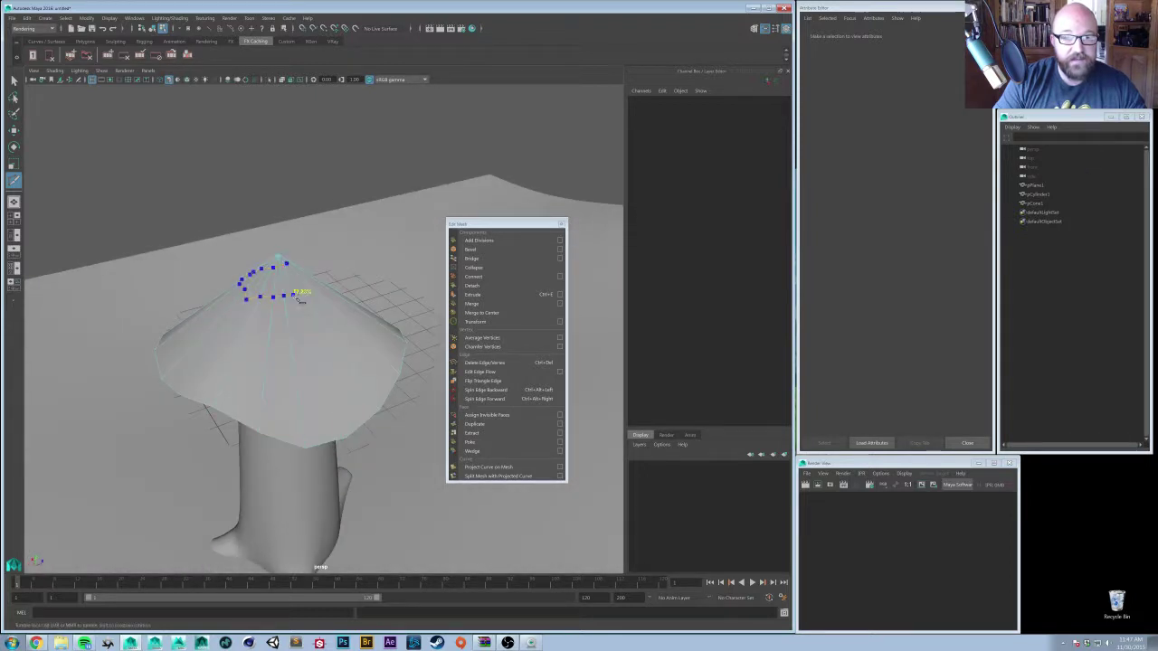
left_click(293, 294)
left_click_drag(308, 295, 332, 341, "alt")
left_click(321, 333)
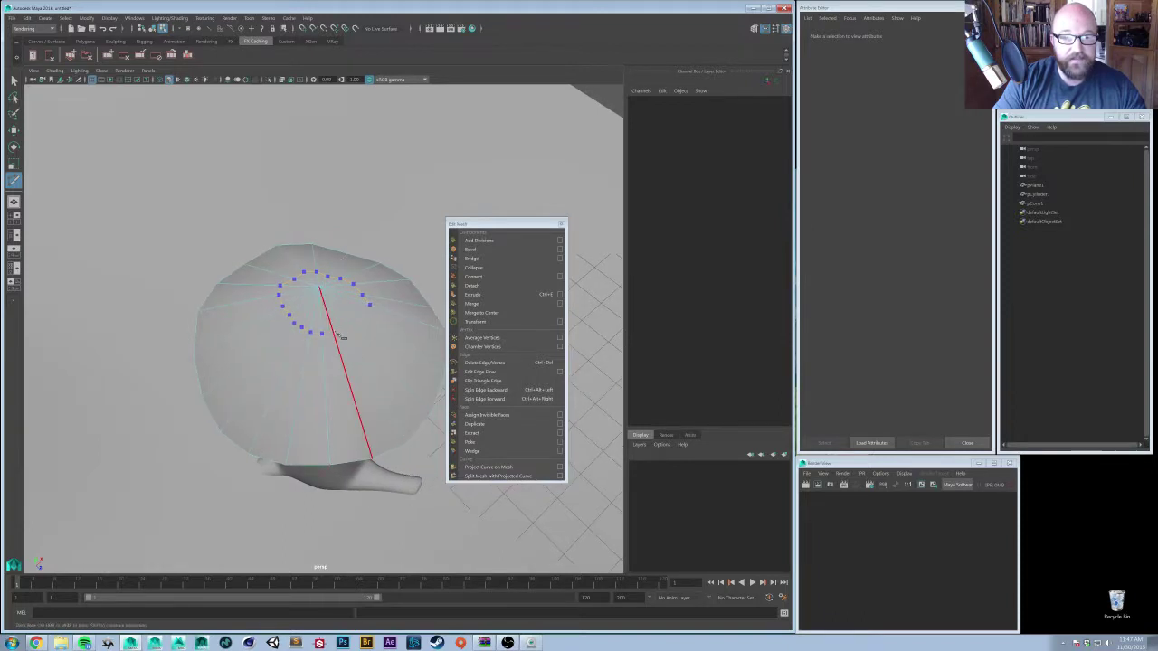
left_click(331, 331)
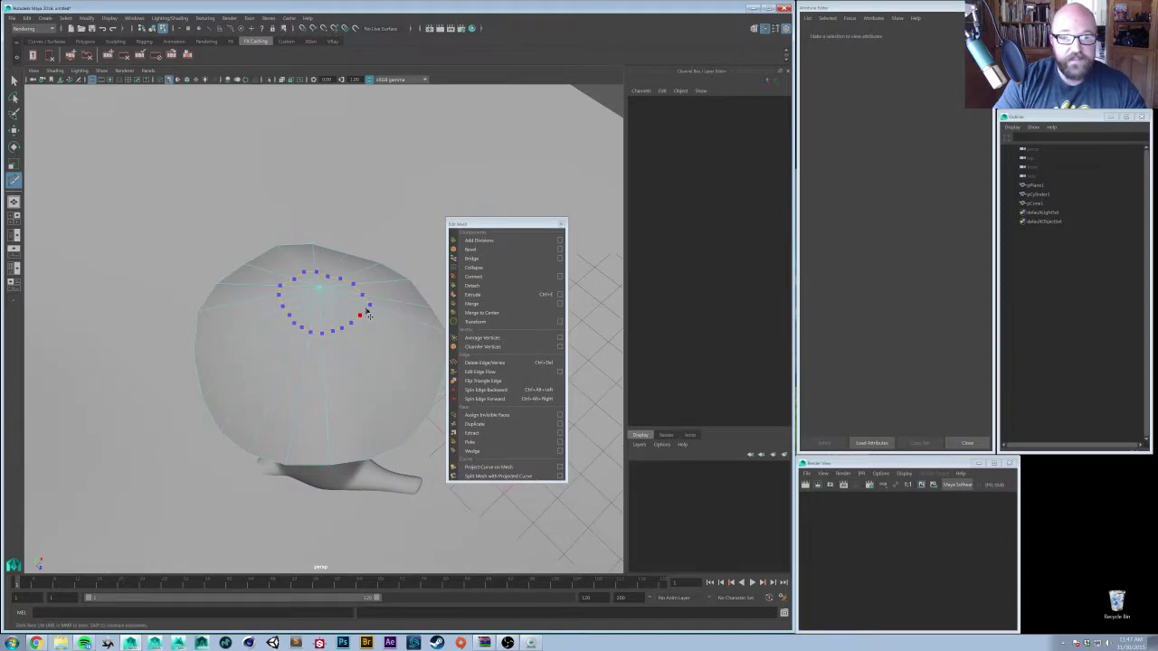
left_click_drag(372, 311, 317, 316, "alt")
key("Return")
key("w")
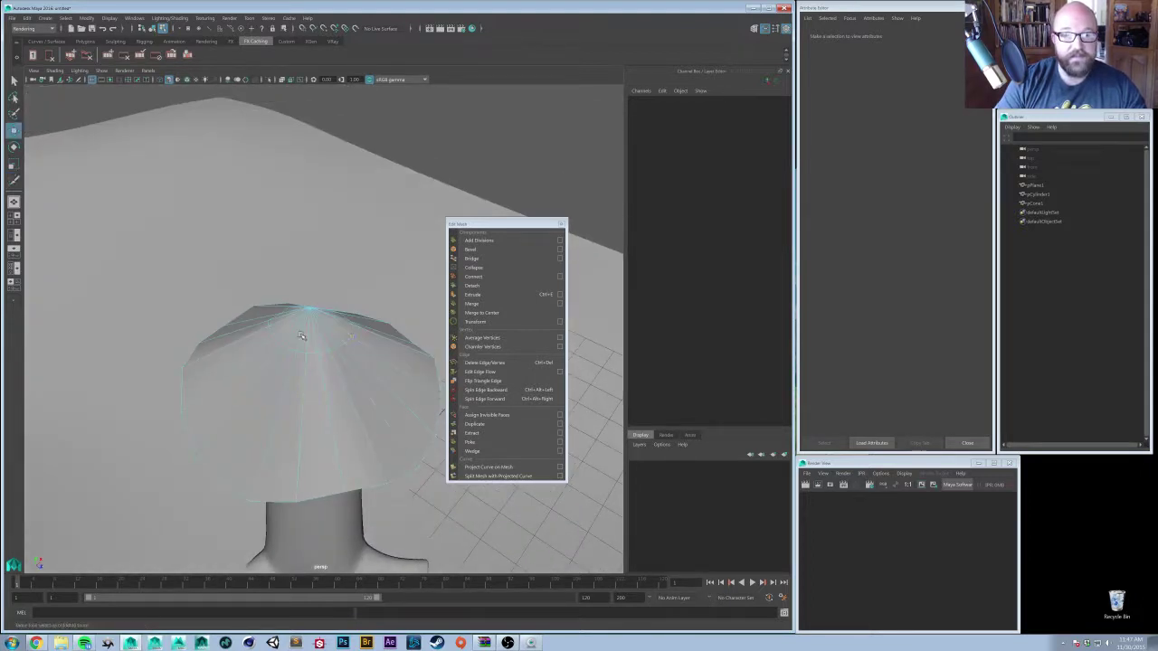
- Select the faces of the cone's tip above the cut ring and extract them as a separate piece
right_click_drag(299, 334, 300, 362)
left_click_drag(300, 362, 264, 299, "alt")
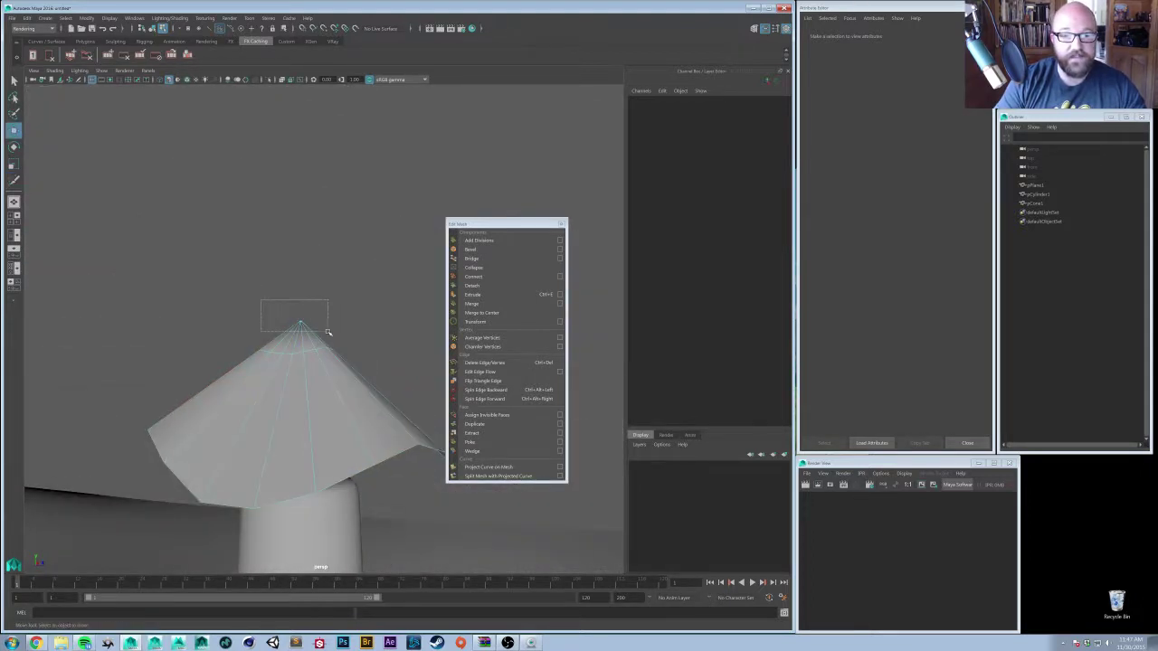
left_click_drag(329, 333, 322, 371)
right_click_drag(322, 371, 310, 489, "shift")
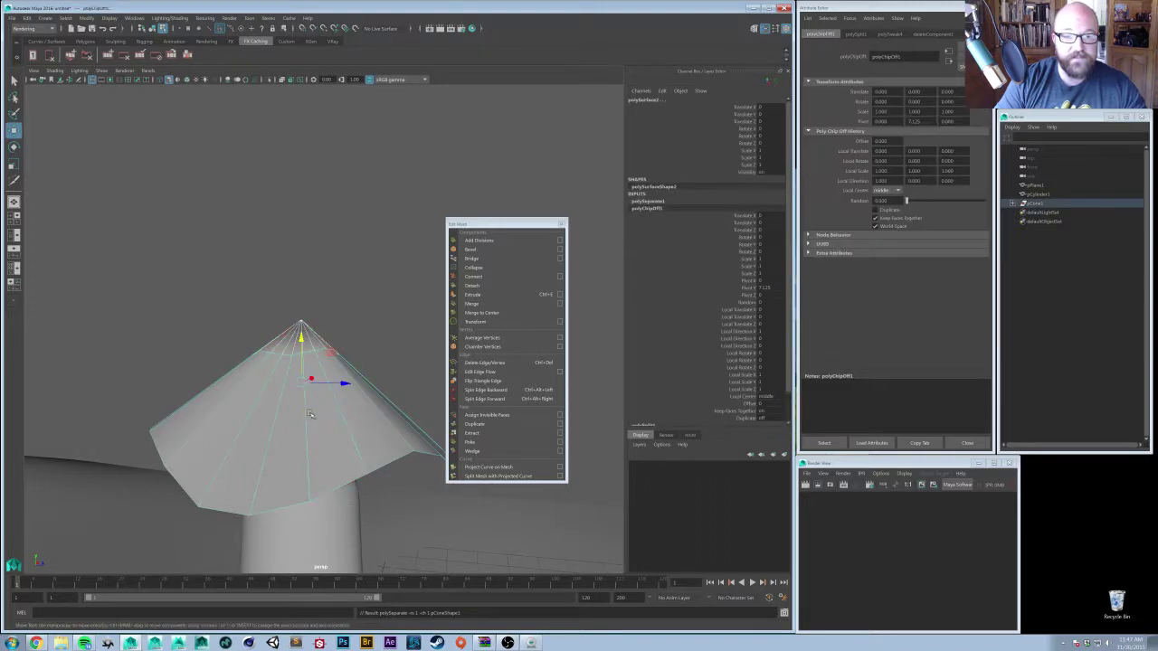
- Raise the extracted tip above the rest of the cone and scale it up slightly
right_click_drag(310, 396, 344, 382)
left_click(282, 330)
left_click(296, 331)
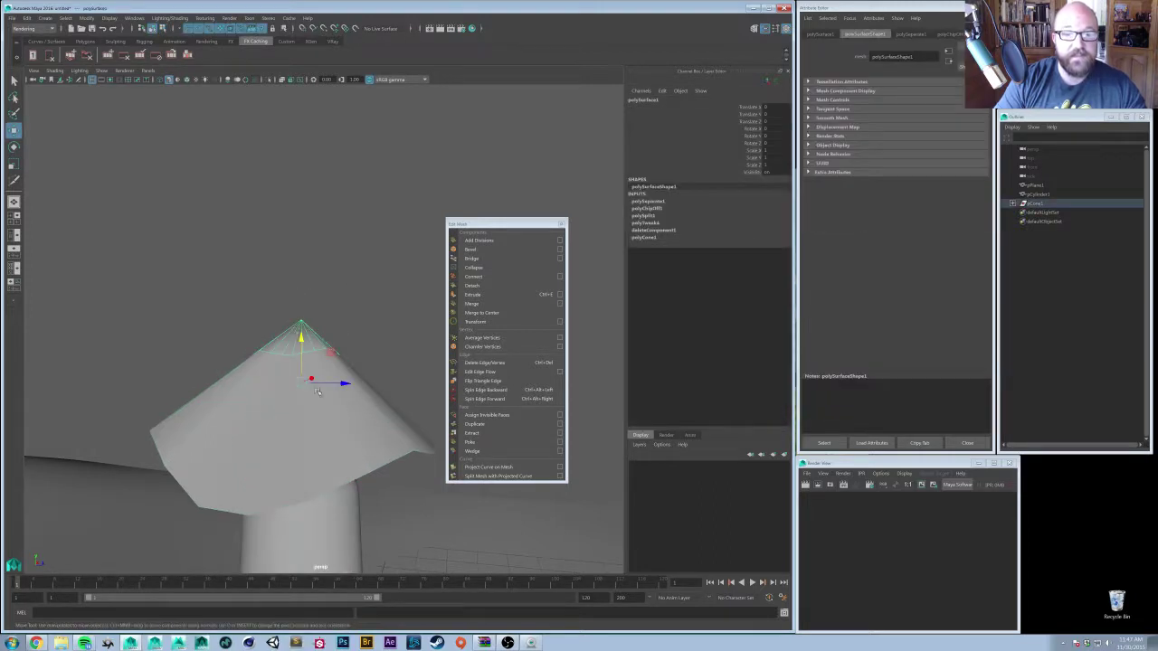
left_click_drag(317, 390, 316, 316)
key("r")
left_click_drag(349, 371, 307, 294)
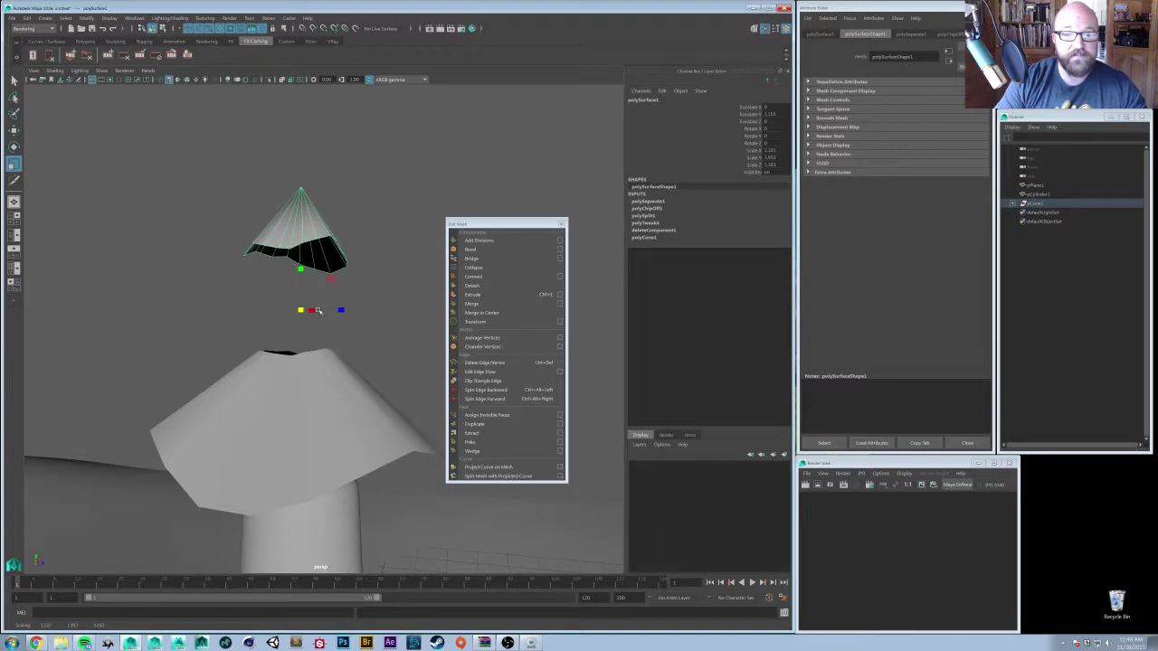
- Scale the vertices around the lower section's top opening inward to narrow it, and return to object mode
left_click(307, 406)
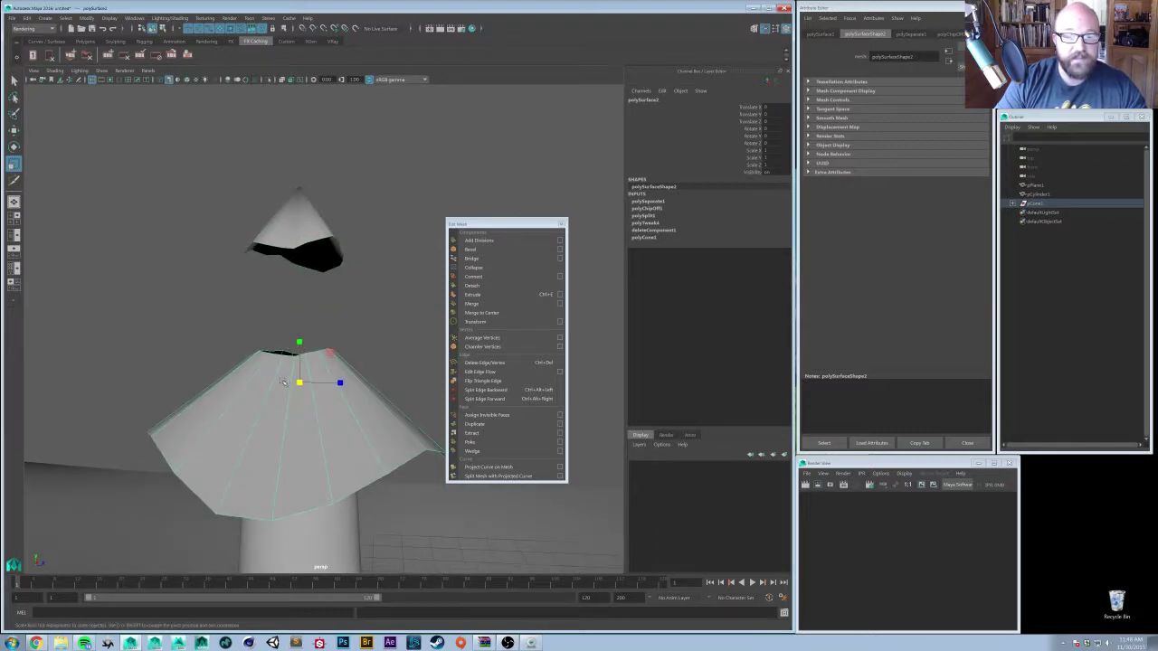
key("F9")
left_click_drag(204, 311, 394, 368)
key("w")
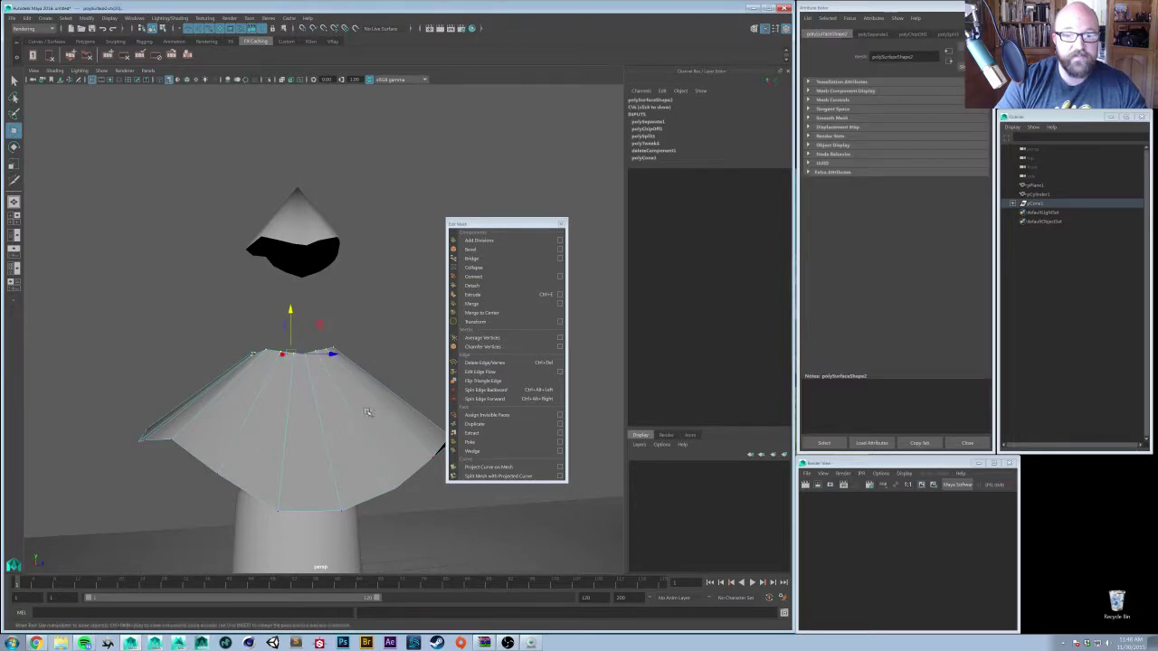
key("r")
middle_click_drag(366, 413, 326, 434)
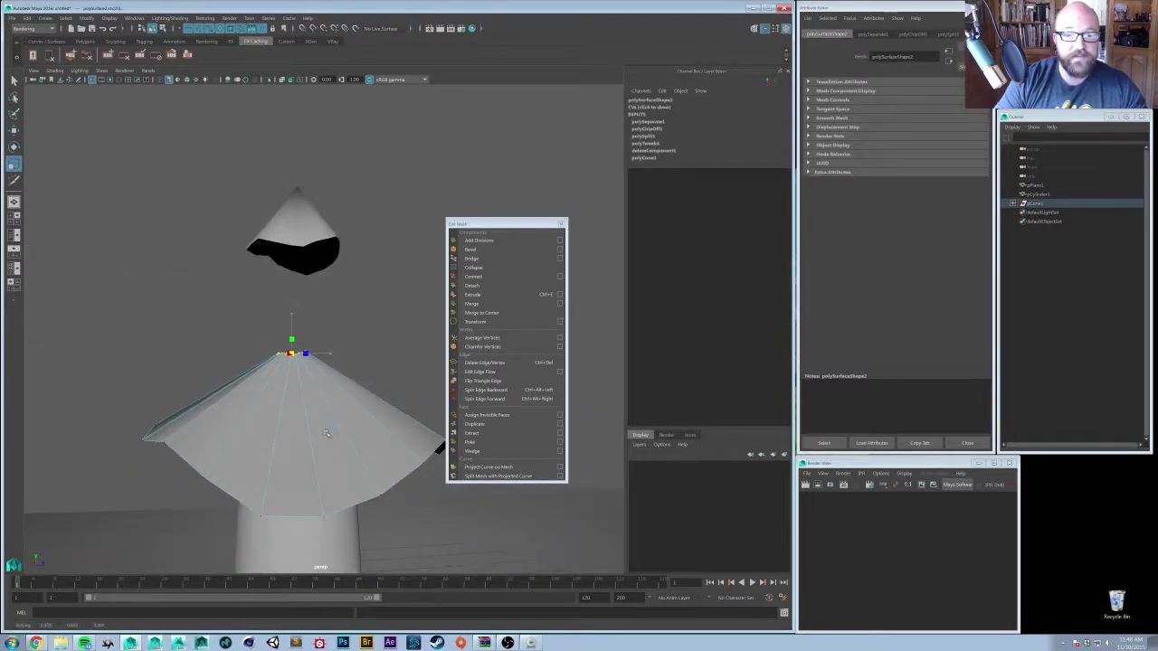
right_click_drag(303, 418, 327, 418)
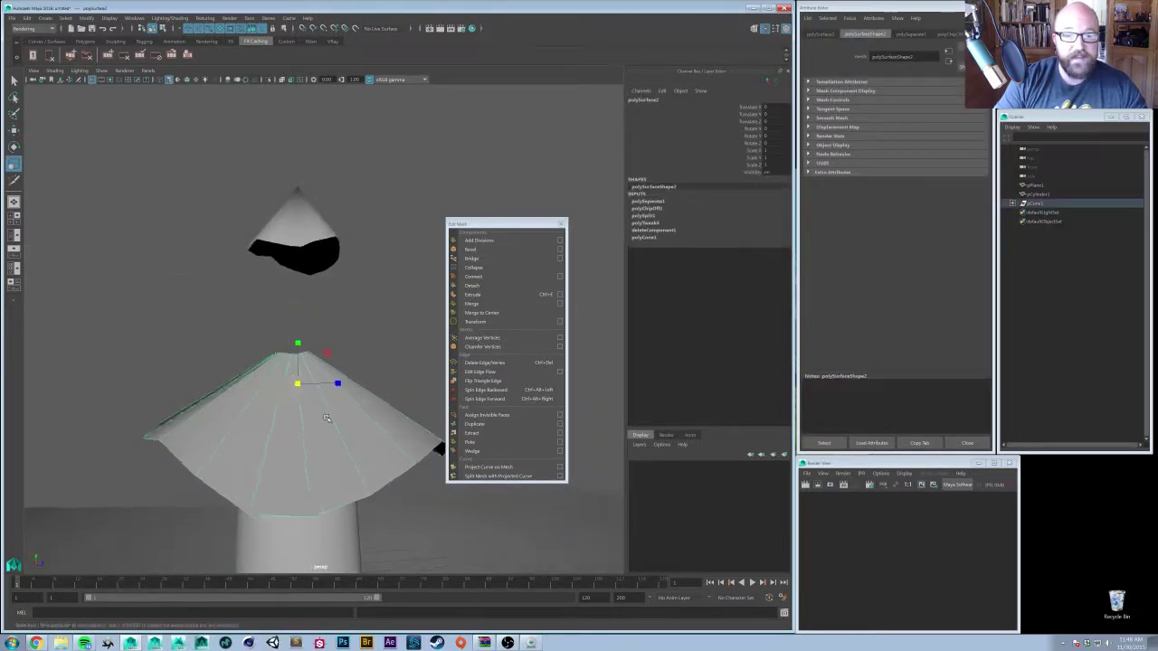
- Enlarge the lower foliage section to about 1.5 in X and Z and 1.2 in Y, and lower it on the trunk
mouse_move(296, 341)
left_mouse_down()
mouse_move(297, 317)
mouse_move(304, 325)
left_mouse_up()
right_click_drag(337, 399, 181, 403, "alt")
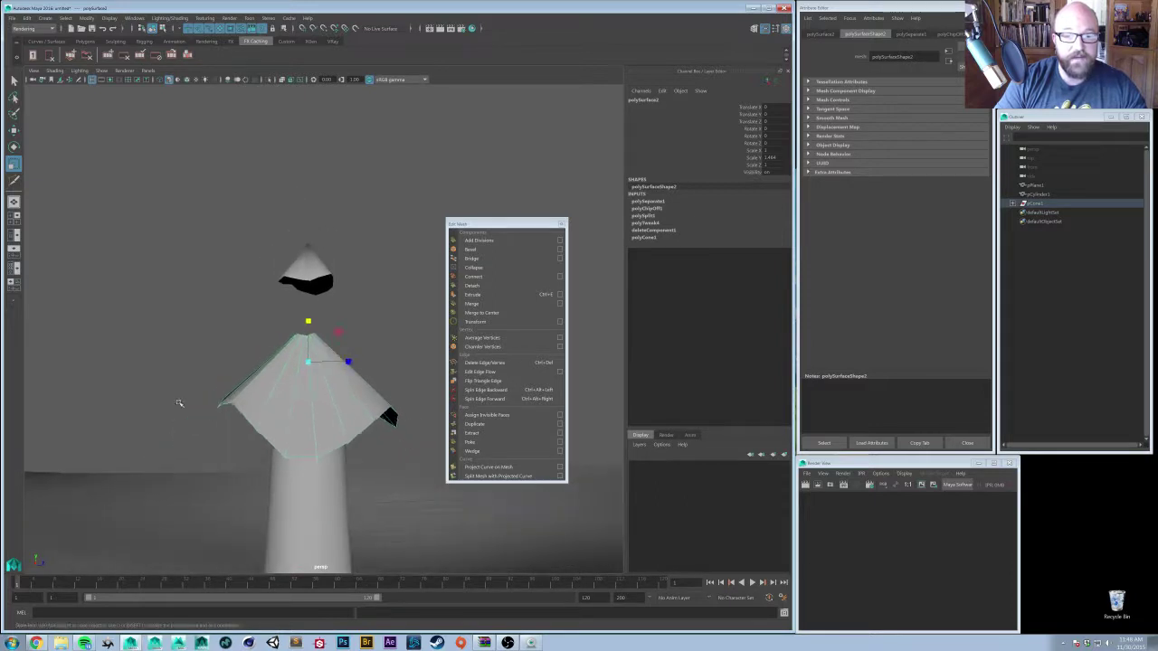
middle_click_drag(312, 435, 318, 373, "alt")
left_click_drag(319, 374, 316, 283, "alt")
left_click_drag(292, 373, 272, 380, "alt")
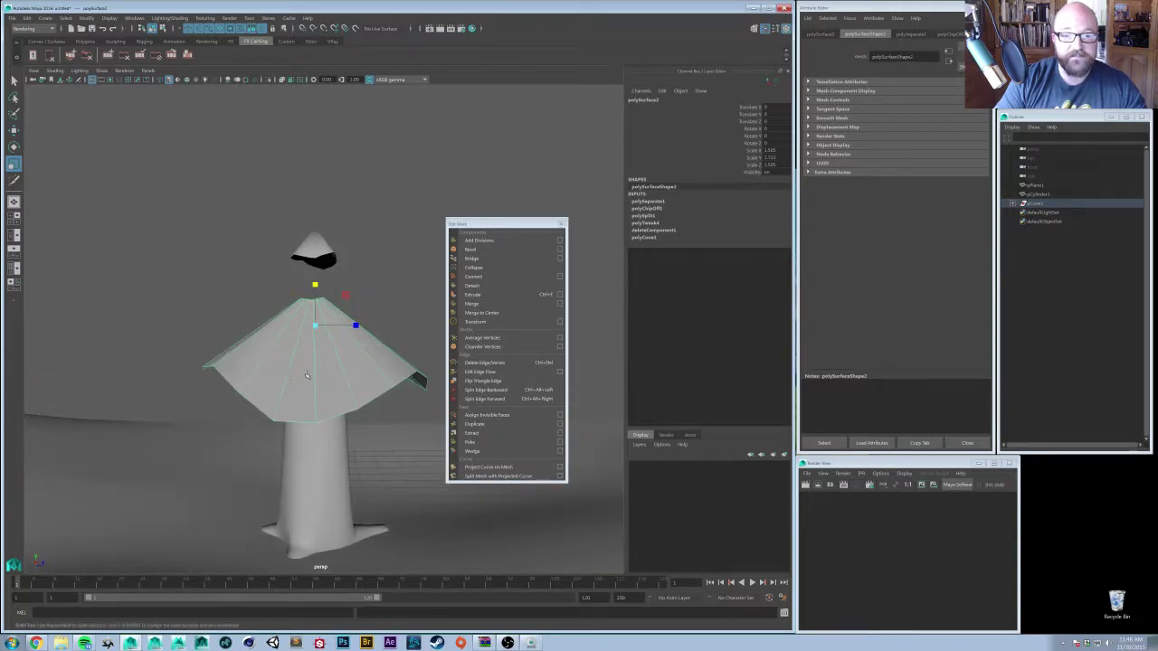
key("w")
middle_click_drag(395, 344, 389, 393)
- Duplicate the foliage section, raise the copy above the original, and rotate it about the vertical axis to offset its rim
left_click_drag(329, 417, 297, 444, "alt")
scroll(284, 409, "down", 3)
key("ctrl+d")
middle_click_drag(297, 444, 298, 409)
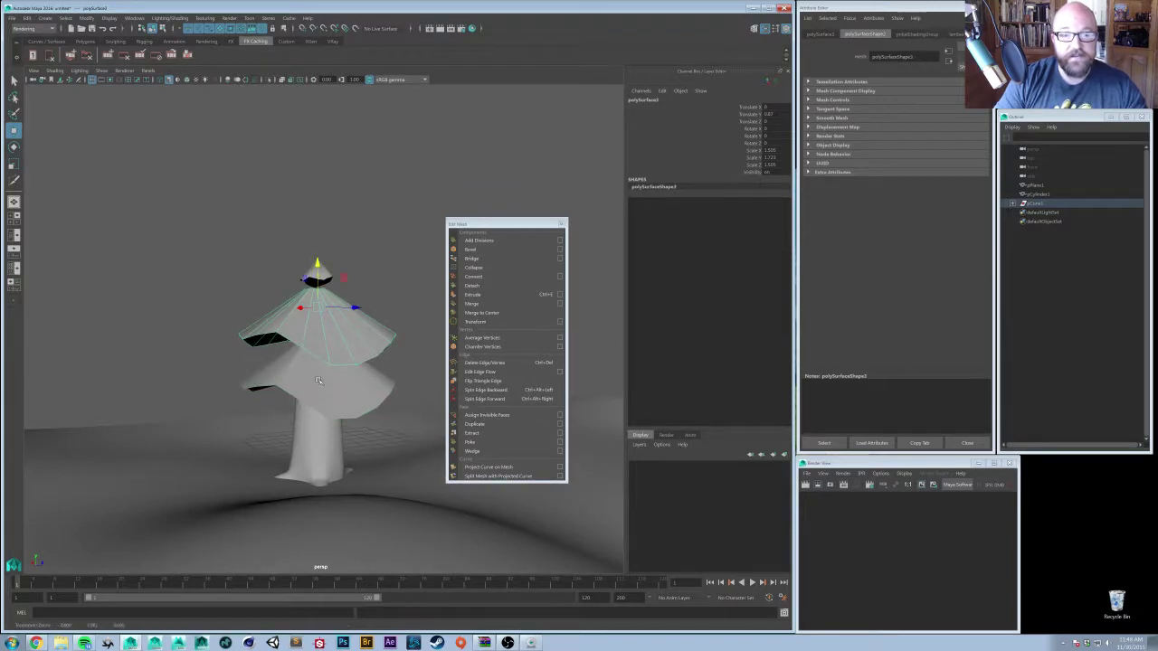
key("e")
left_click_drag(323, 307, 256, 305)
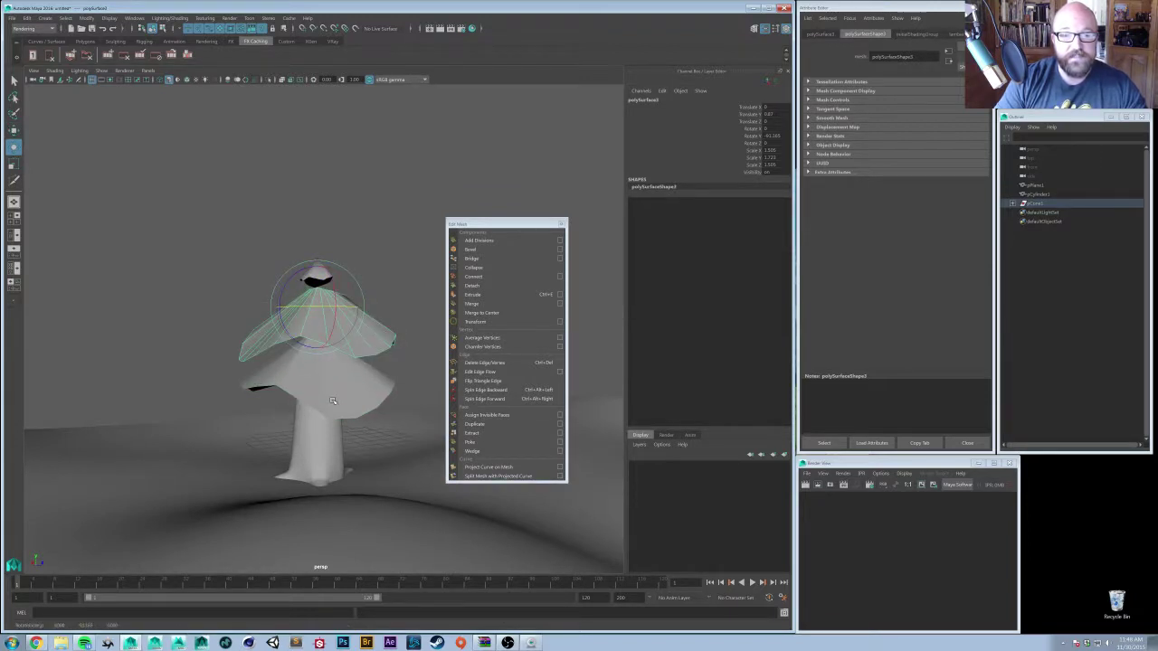
left_click_drag(333, 400, 300, 392)
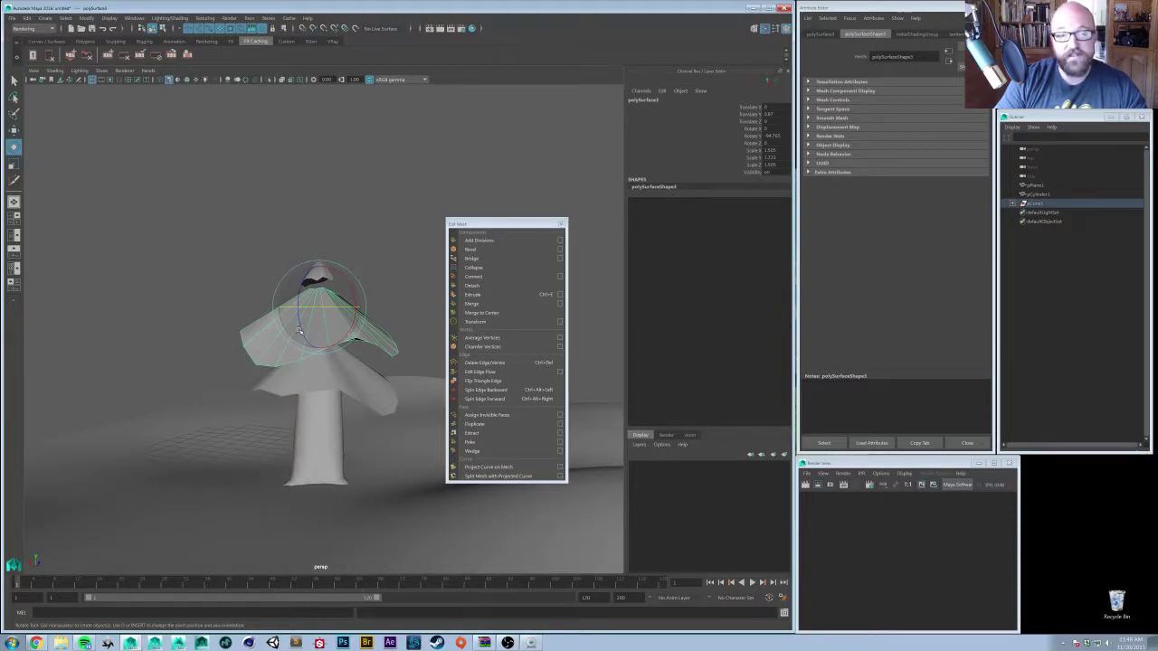
- Insert an edge loop around the duplicated foliage layer and scale the loop to adjust the layer's curve
right_click_drag(264, 341, 220, 356, "shift")
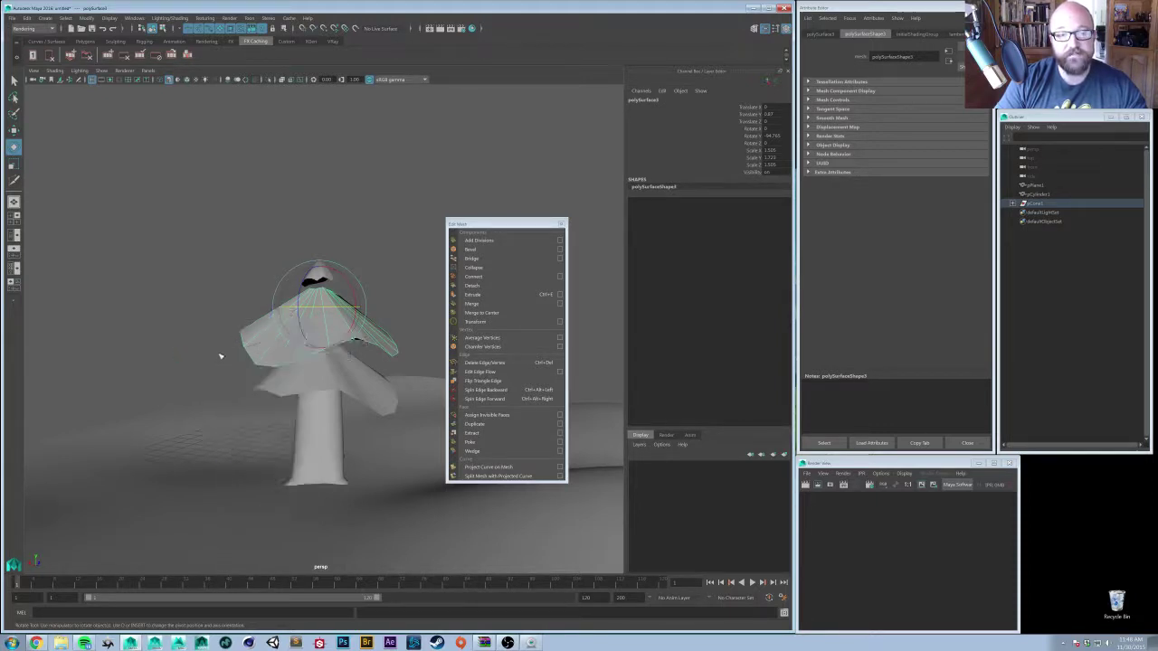
left_click(287, 321)
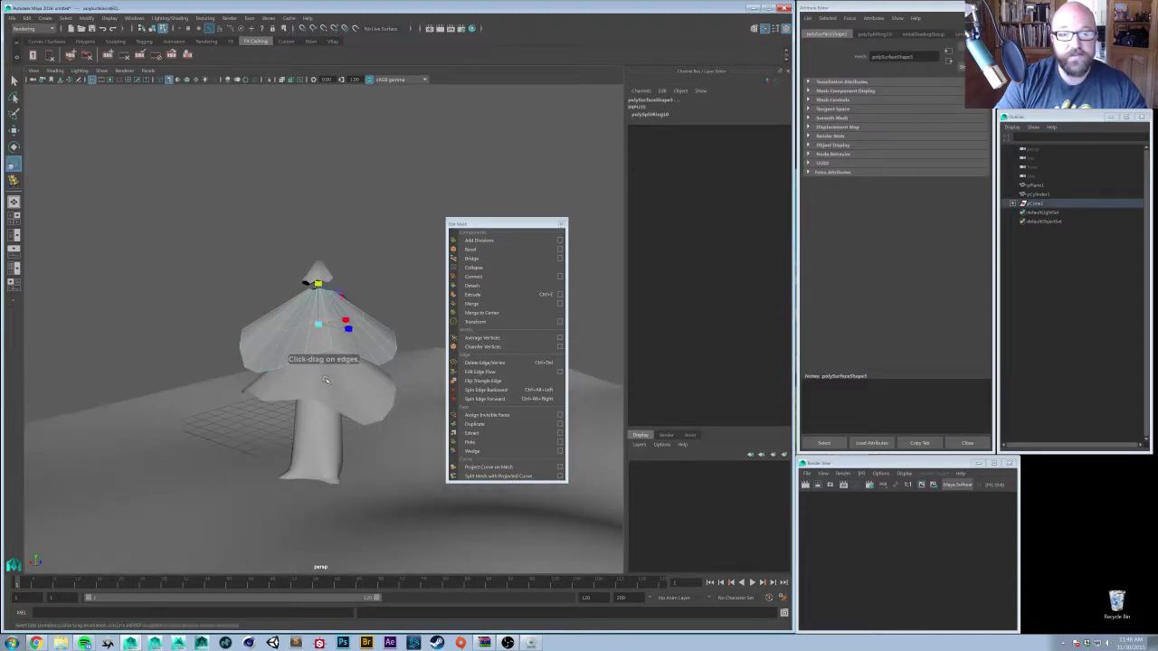
left_click_drag(318, 324, 342, 326)
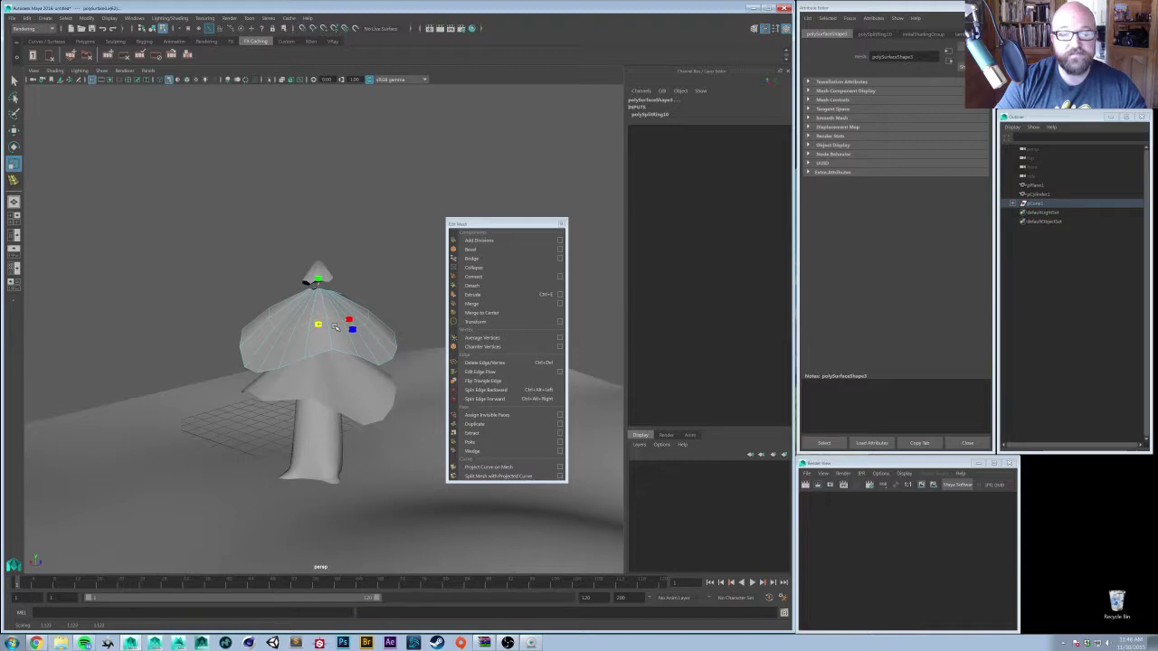
left_click_drag(310, 328, 303, 328)
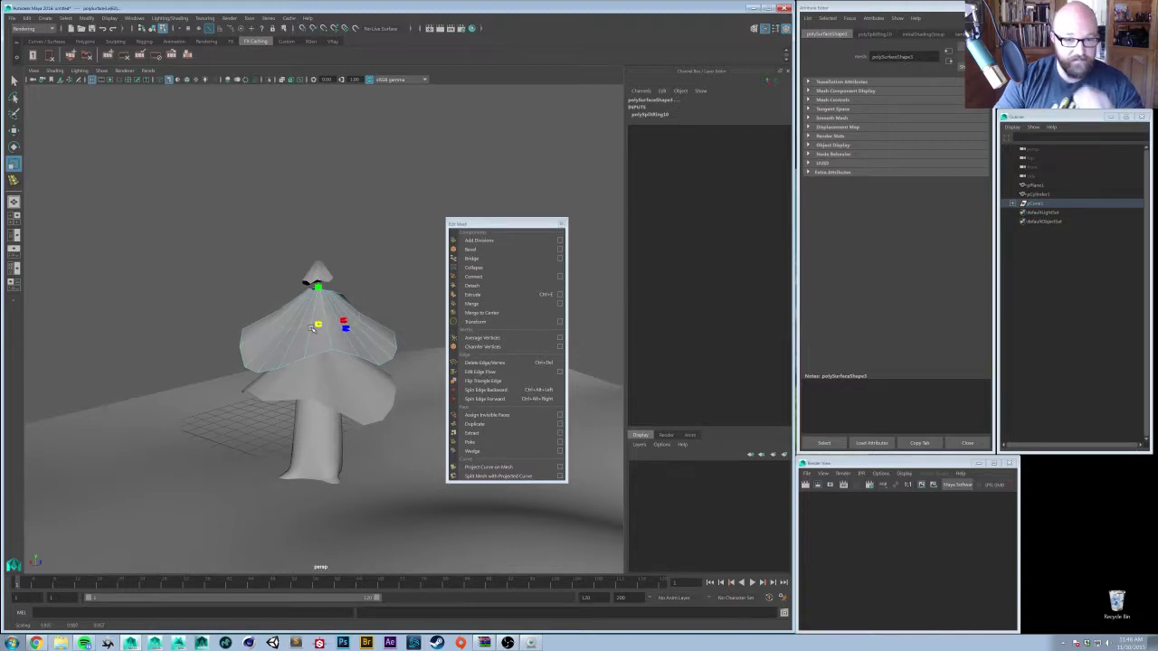
- Lower the edge loop on the upper foliage layer to curve its slope, and return to object mode
key("w")
left_click_drag(318, 282, 318, 302)
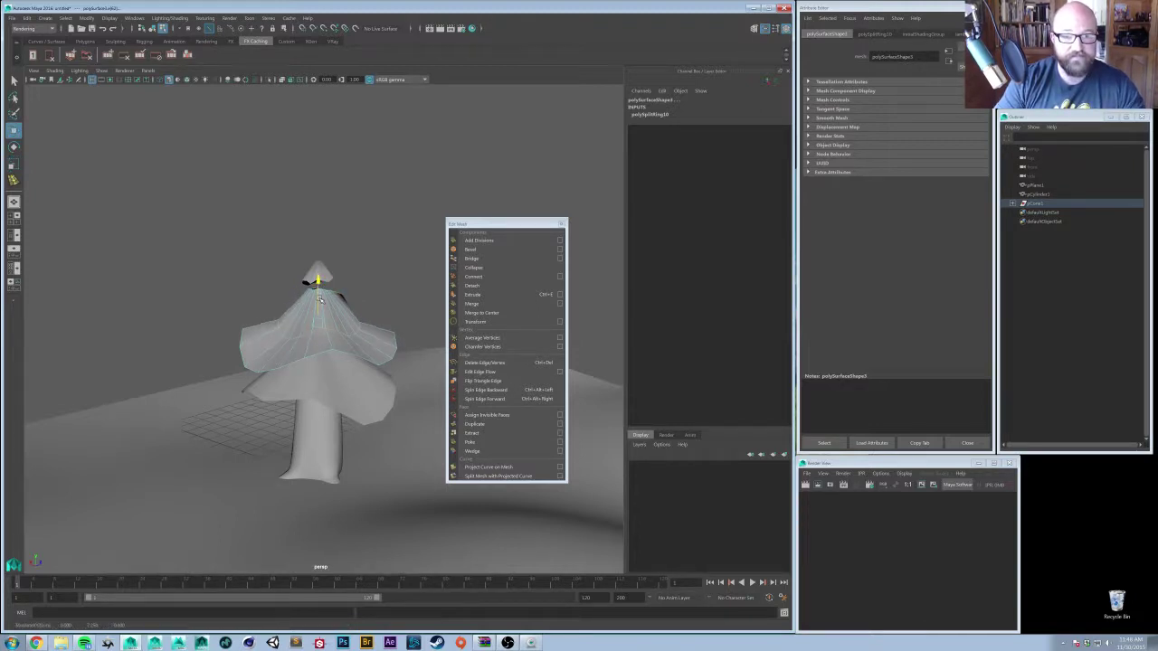
right_click_drag(257, 362, 317, 363)
- Insert an edge loop around the lower foliage layer, adjust it to curve the slope, and return to object mode
left_click(337, 384)
left_click_drag(336, 384, 364, 414, "alt")
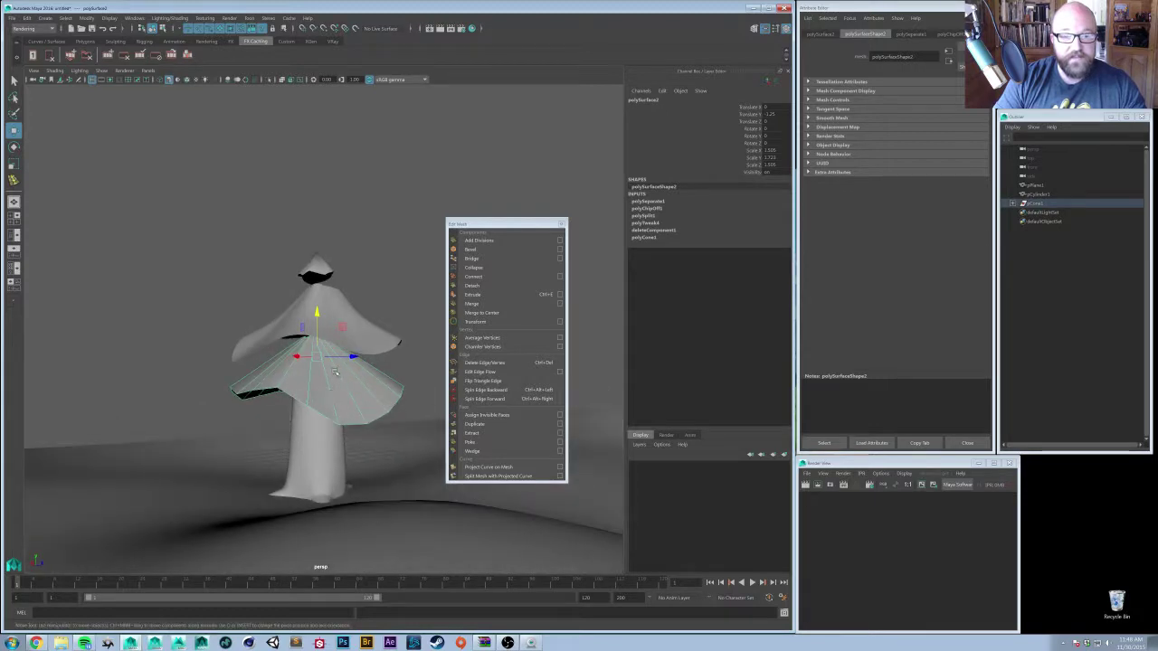
right_click_drag(338, 405, 294, 384, "shift")
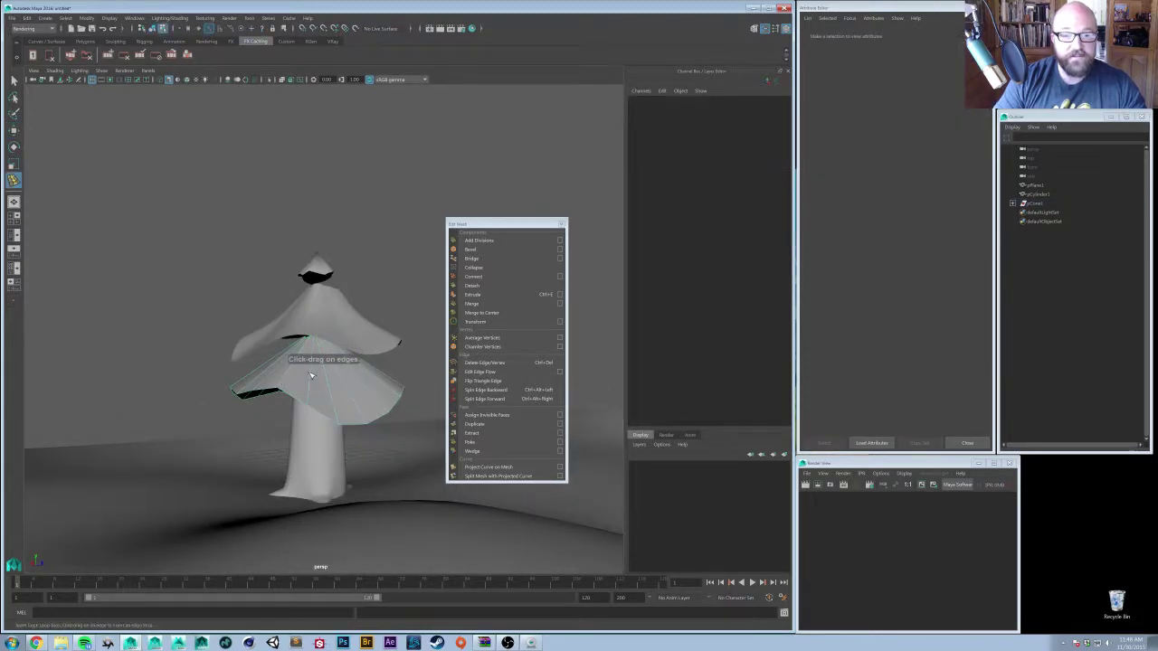
left_click_drag(311, 375, 316, 373)
key("w")
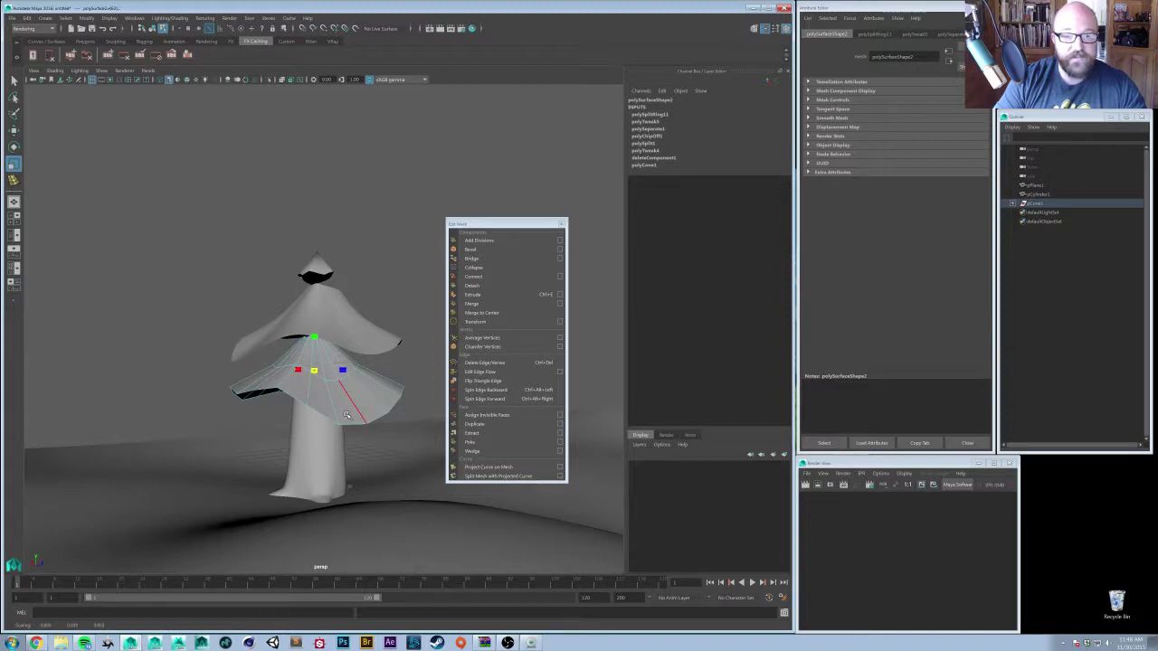
right_click_drag(346, 414, 344, 398)
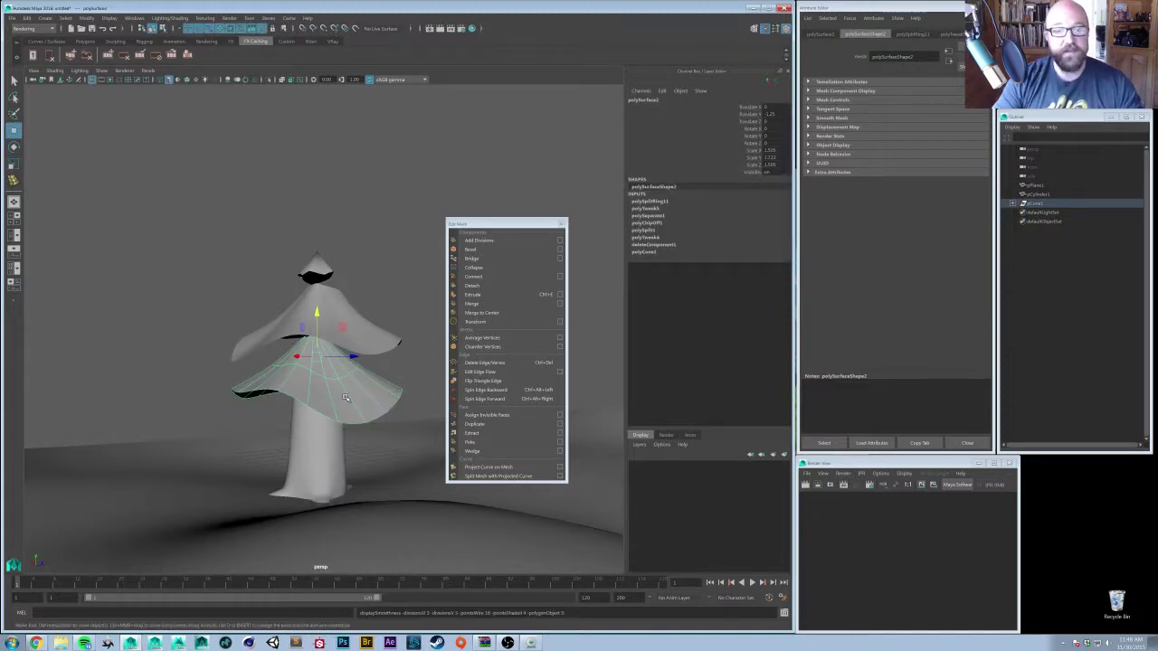
- Lower the upper foliage layer to about 0.29 in Y so it overlaps the layer beneath
left_click_drag(356, 387, 351, 402, "alt")
left_click(286, 321)
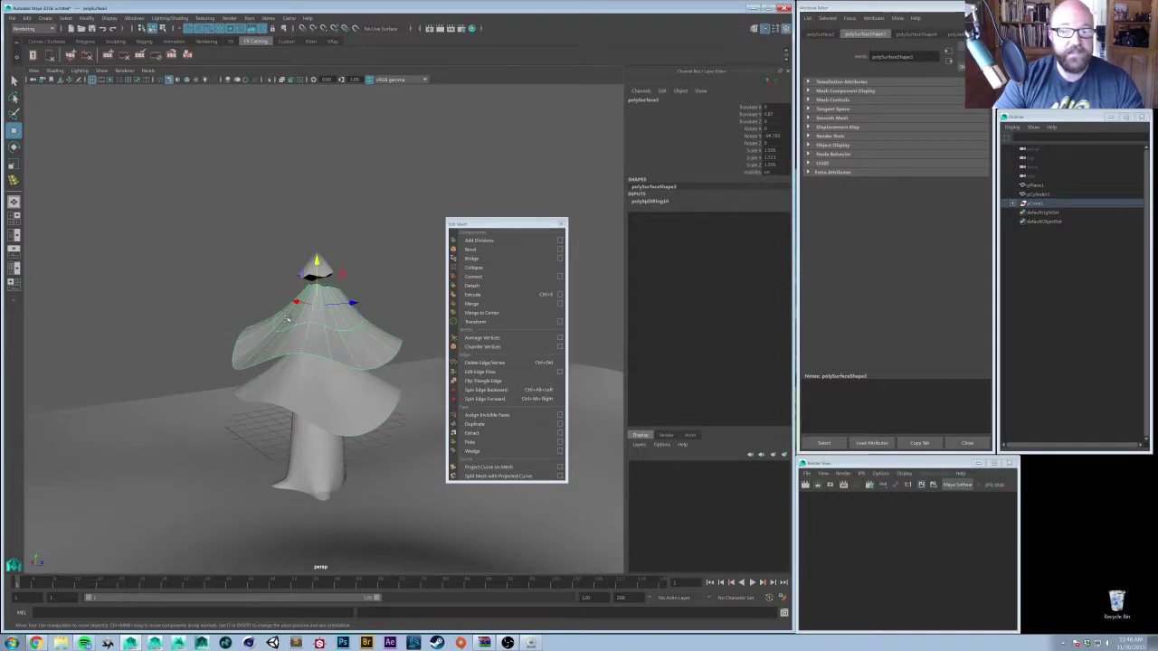
right_click_drag(279, 322, 279, 322, "shift")
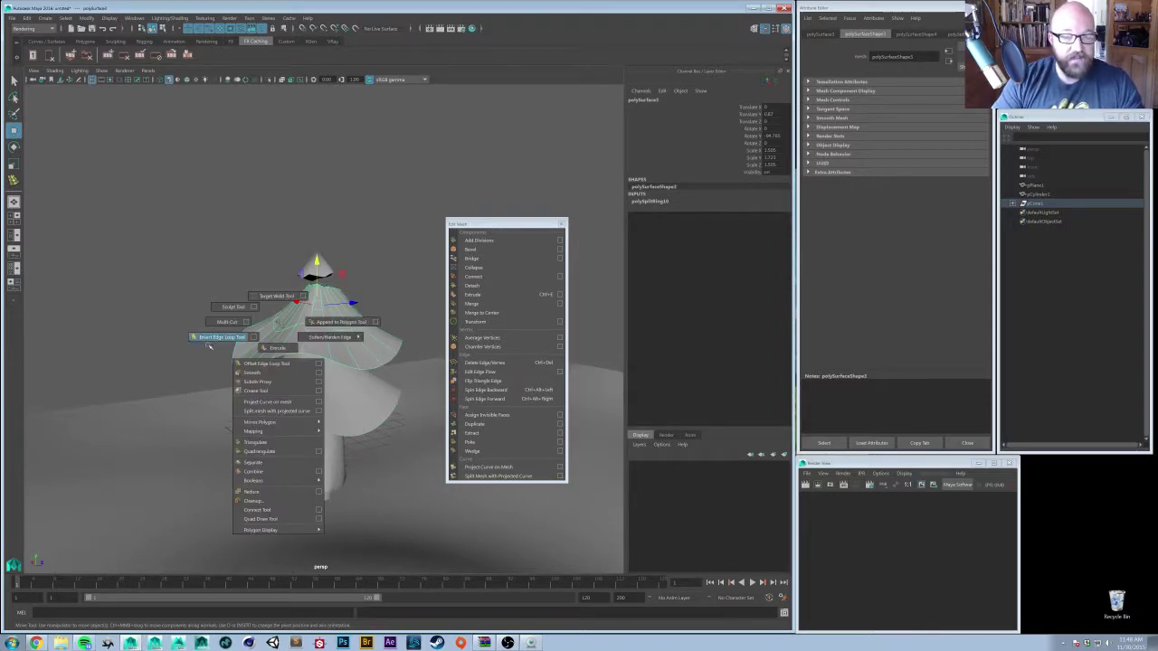
right_click_drag(333, 362, 278, 323, "shift")
mouse_move(366, 342)
left_mouse_down("alt")
mouse_move(335, 352)
mouse_move(371, 358)
left_mouse_up("alt")
middle_click_drag(371, 358, 376, 389)
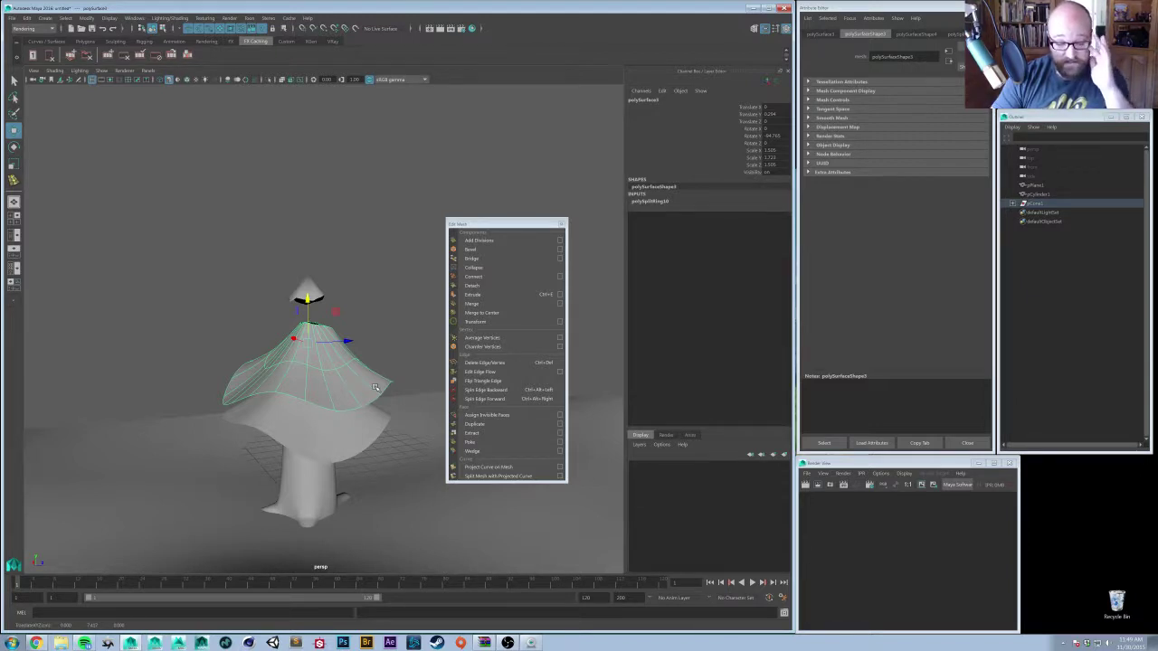
- Extrude the rim edges of the upper foliage layer and pull them inward to form a rolled lip
right_click_drag(291, 387, 278, 386)
left_click(284, 392)
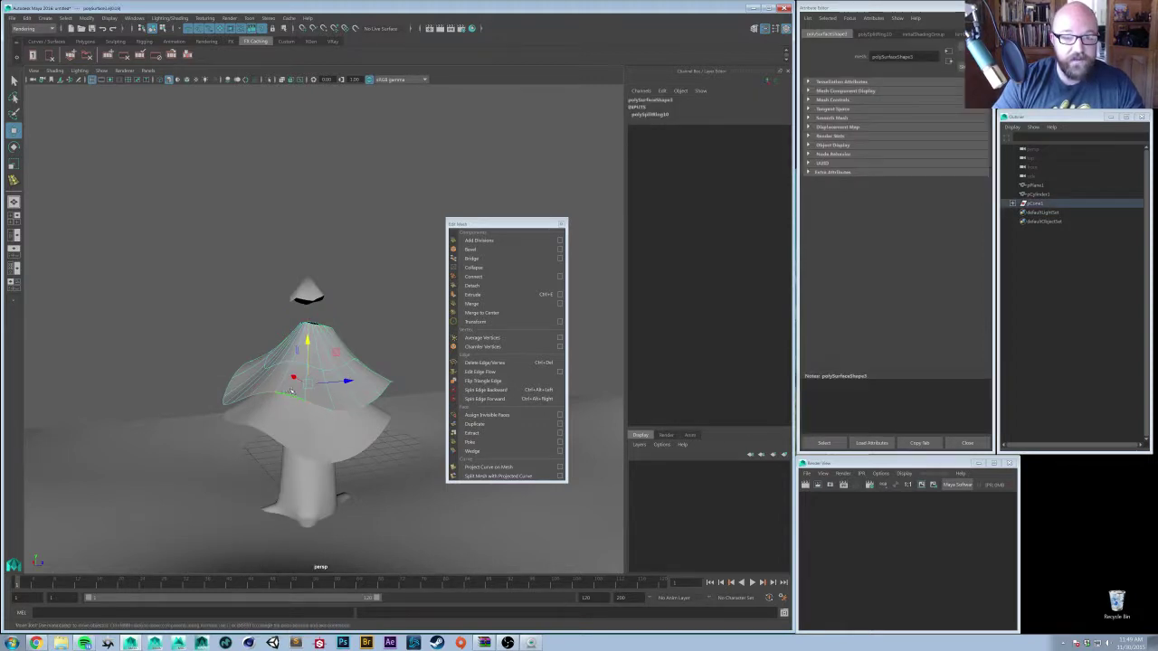
right_click(335, 360, "shift")
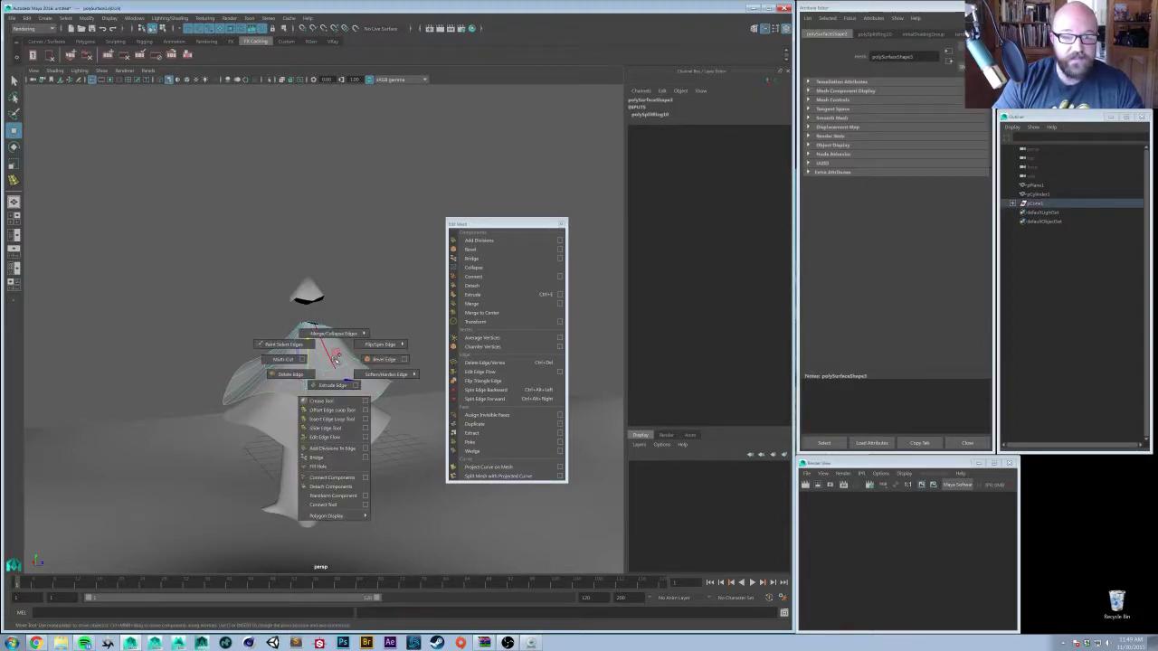
left_click(332, 384)
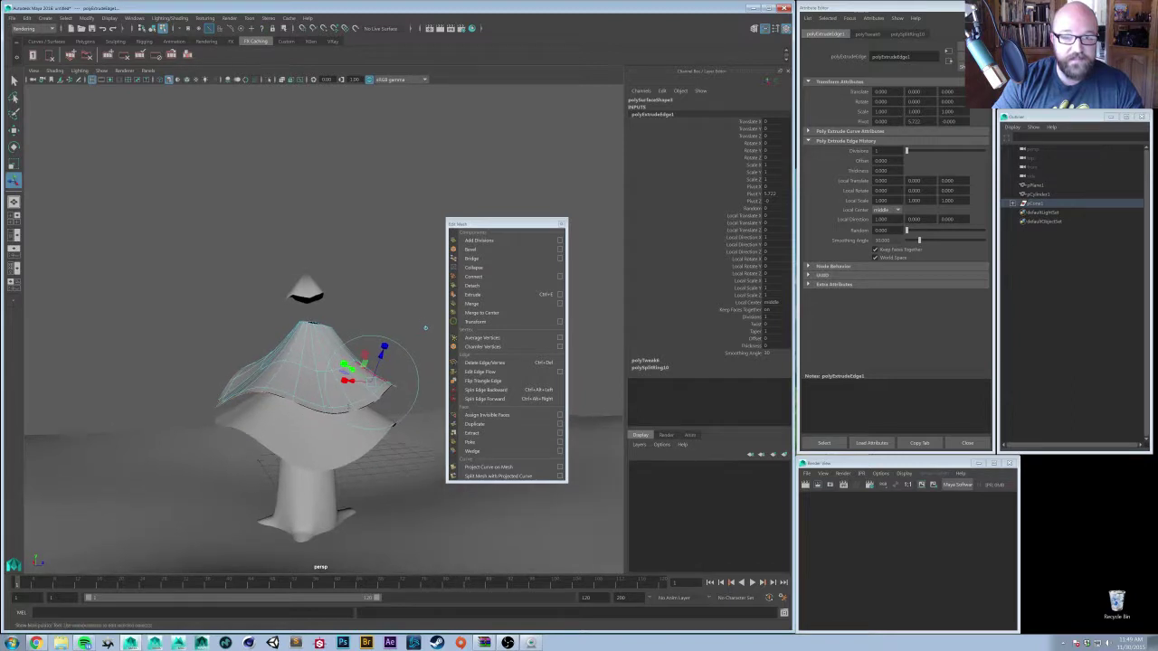
left_click_drag(381, 355, 380, 364)
left_click_drag(404, 402, 363, 388, "alt")
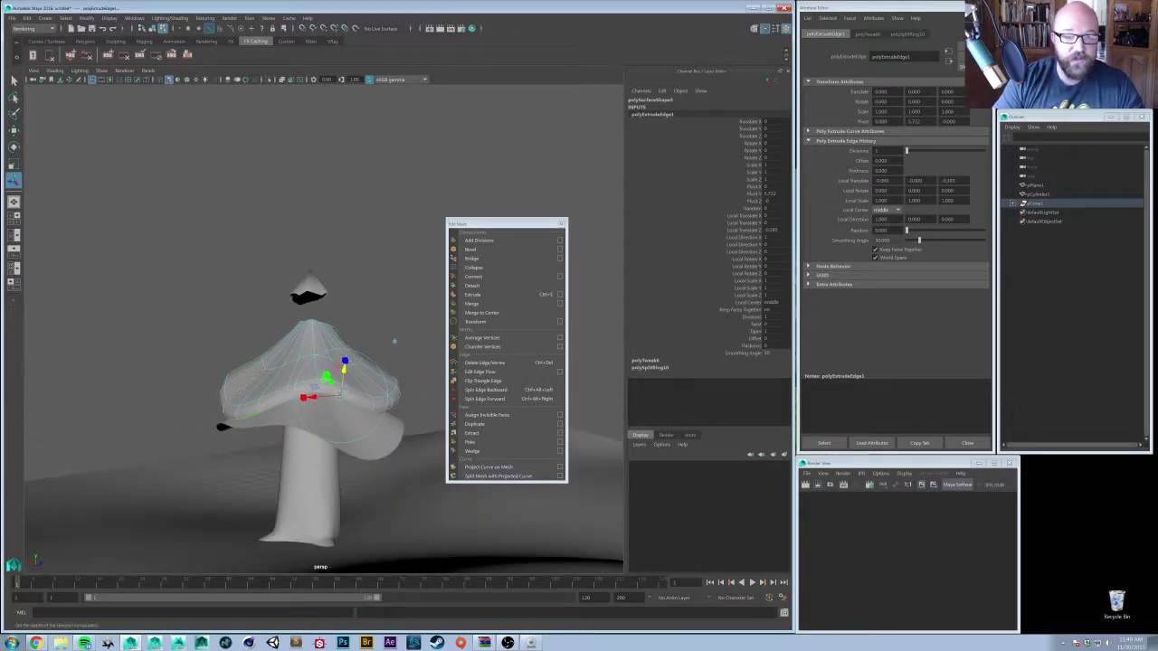
- Extrude the lower foliage layer's rim edges inward to form a matching lip, and return to object mode
right_click_drag(270, 419, 312, 384)
left_click(286, 423)
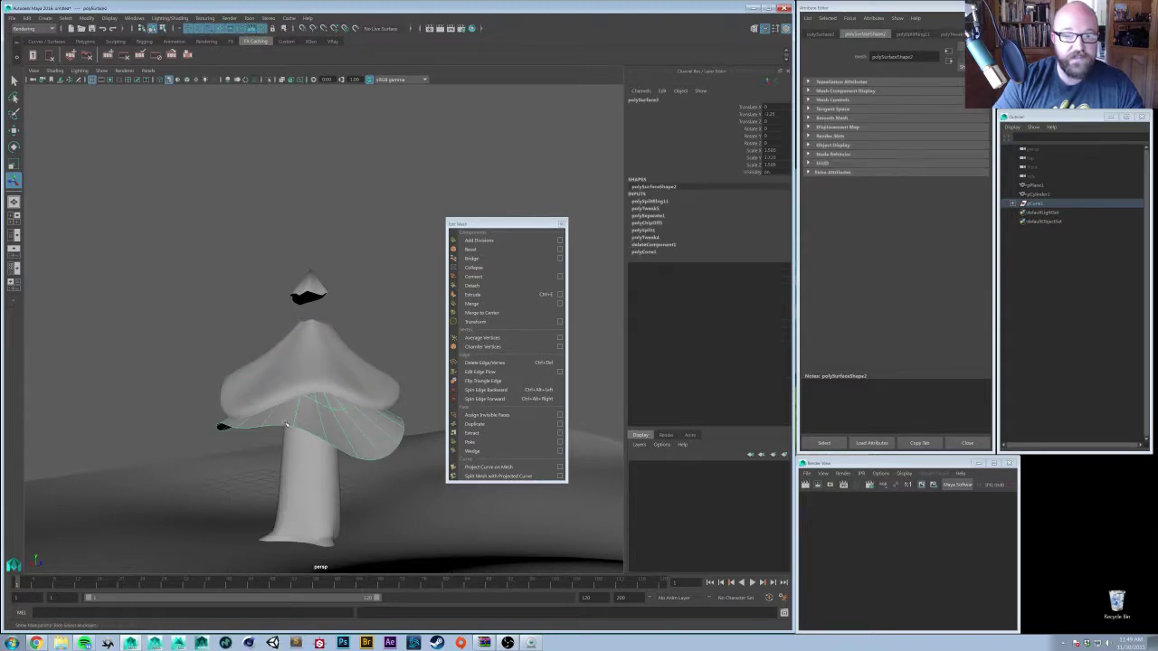
left_click_drag(286, 418, 299, 422, "alt")
right_click_drag(320, 396, 321, 412)
right_click_drag(320, 367, 321, 368)
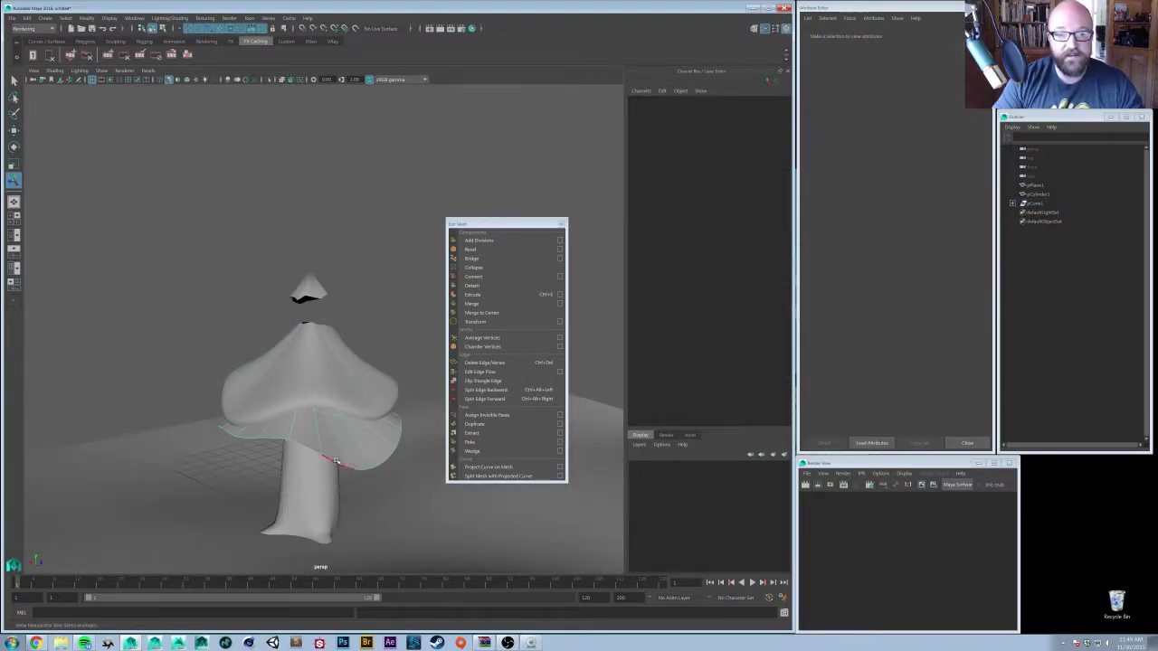
mouse_move(353, 424)
right_mouse_down("shift")
mouse_move(373, 432)
mouse_move(346, 443)
mouse_move(336, 422)
right_mouse_up("shift")
left_click_drag(211, 398, 218, 409)
right_click_drag(350, 366, 375, 346)
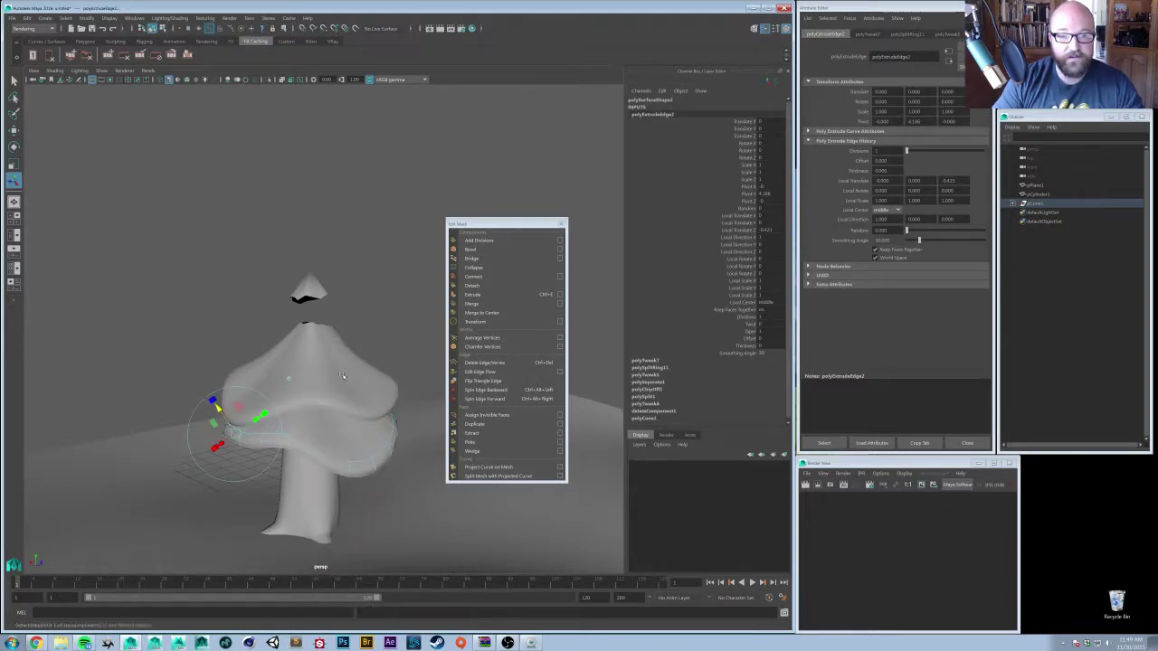
- Duplicate the upper foliage layer and raise the copy to about 1.26 in Y as a third layer
left_click_drag(372, 387, 364, 400, "alt")
key("ctrl+d")
key("w")
middle_click_drag(349, 496, 345, 463)
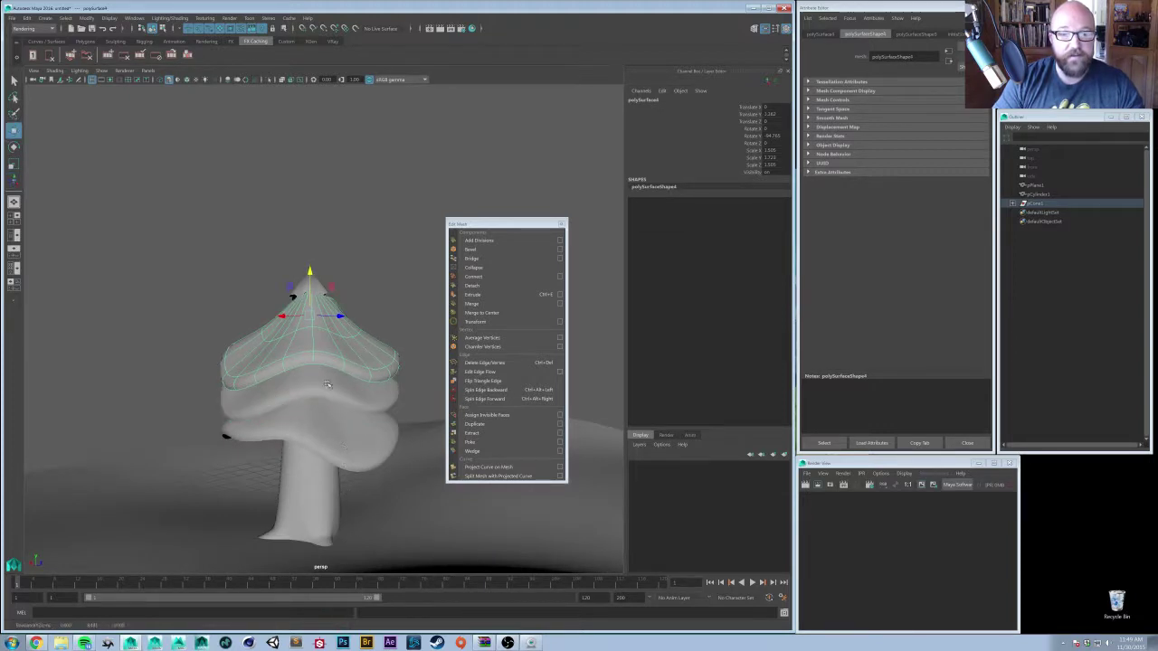
- Rotate the third foliage layer about the vertical axis to offset its rim, and scale it down slightly
key("e")
left_click_drag(316, 317, 355, 416)
key("r")
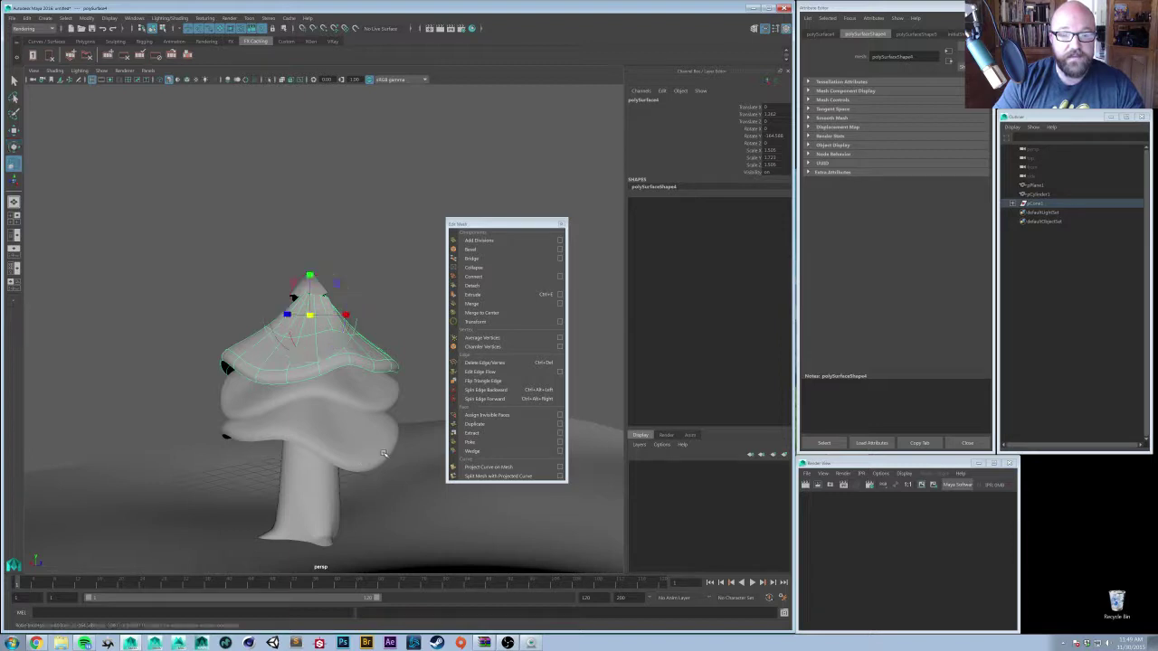
middle_click_drag(356, 460, 361, 454)
key("w")
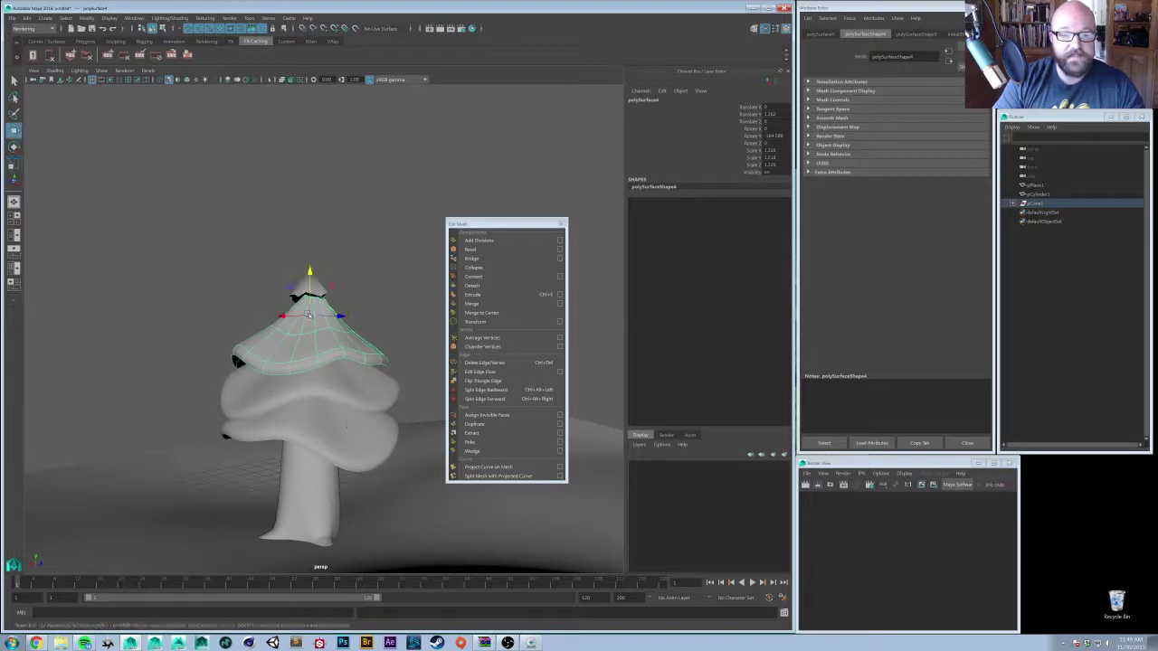
- Enlarge the treetop cone to about 1.4 in X and Z, and center it over the third foliage layer
left_click(300, 286)
middle_click_drag(301, 286, 355, 300, "alt")
left_click_drag(355, 299, 335, 328, "alt")
middle_click_drag(339, 339, 346, 336)
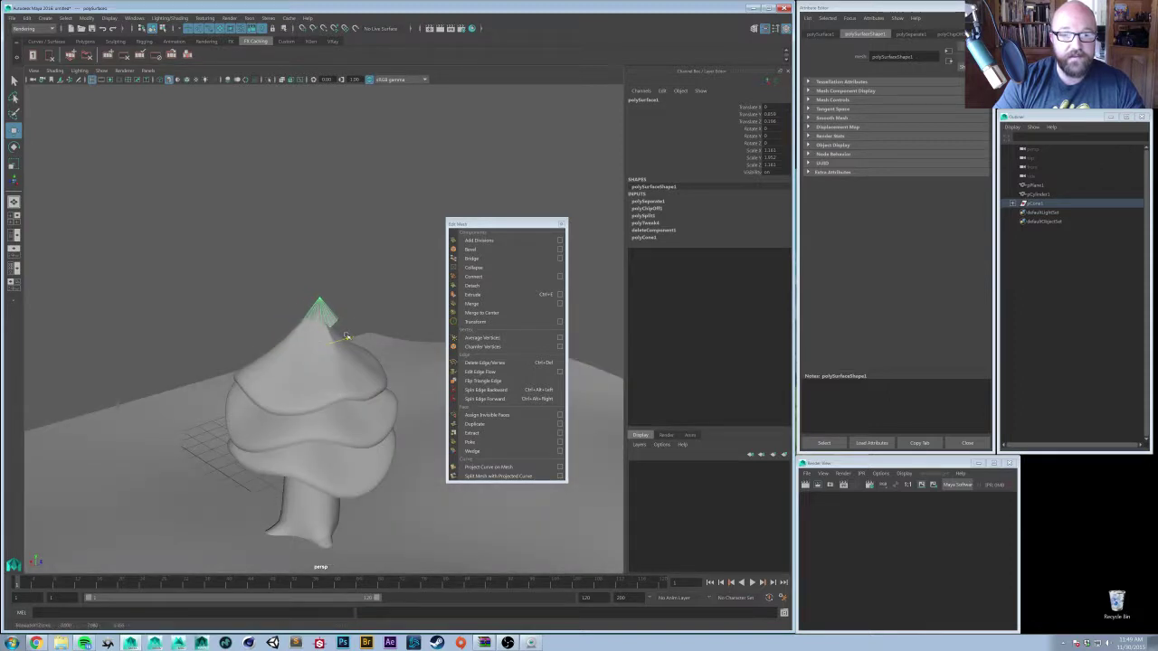
left_click_drag(343, 339, 352, 391, "alt")
key("r")
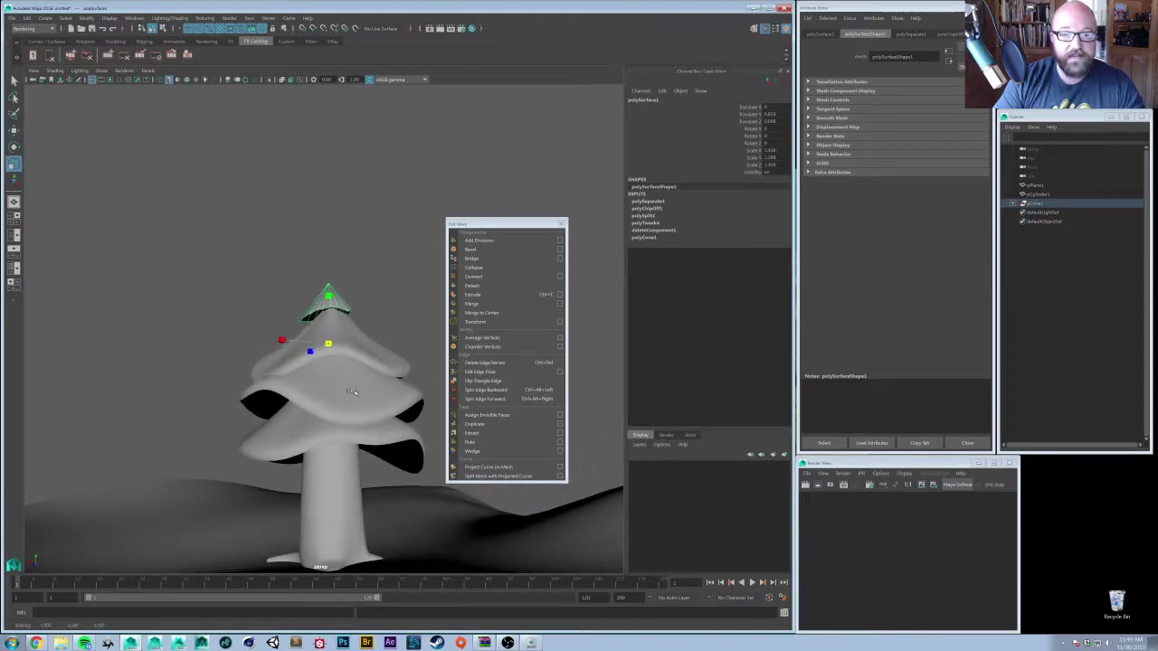
key("w")
middle_click_drag(353, 390, 347, 382)
left_click_drag(345, 383, 329, 403, "alt")
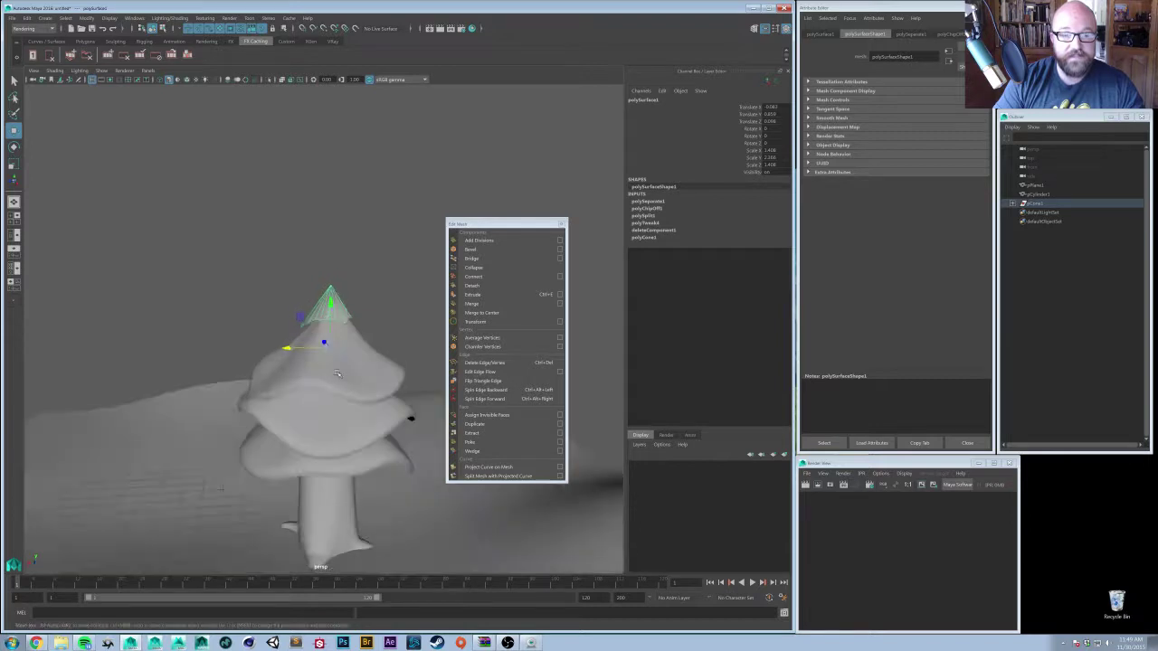
- Extrude the treetop cone's rim edges twice to thicken and turn in the rim, and return to object mode
right_click_drag(329, 403, 384, 396, "alt")
right_click_drag(317, 297, 317, 270)
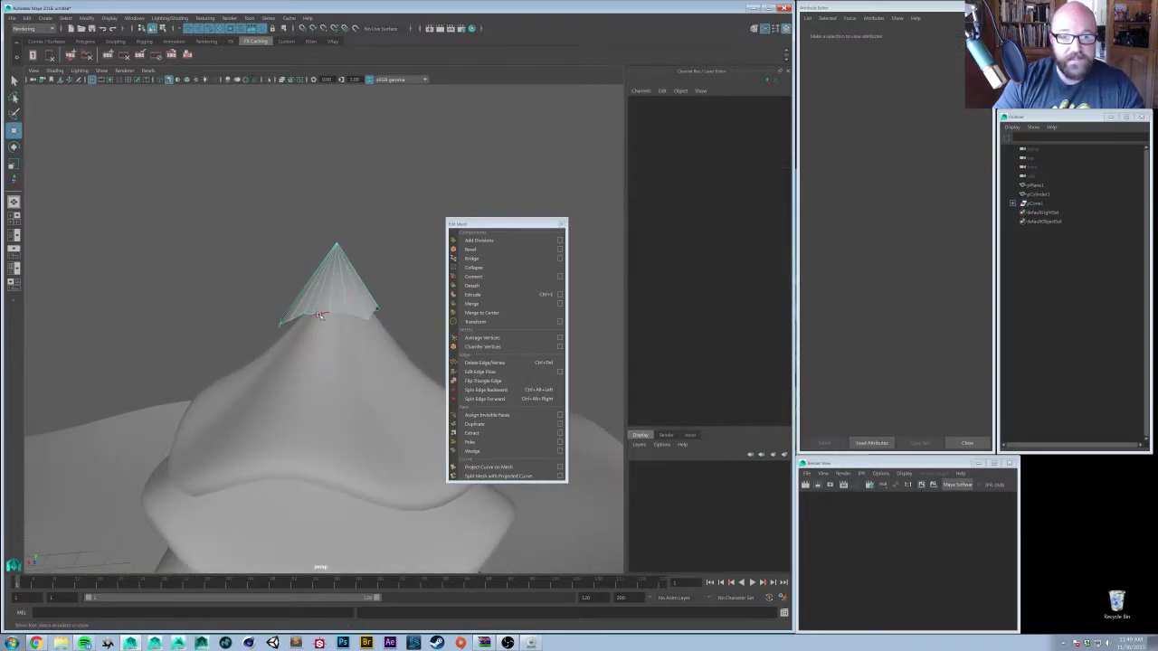
left_click(321, 313)
right_click_drag(372, 338, 289, 339, "shift")
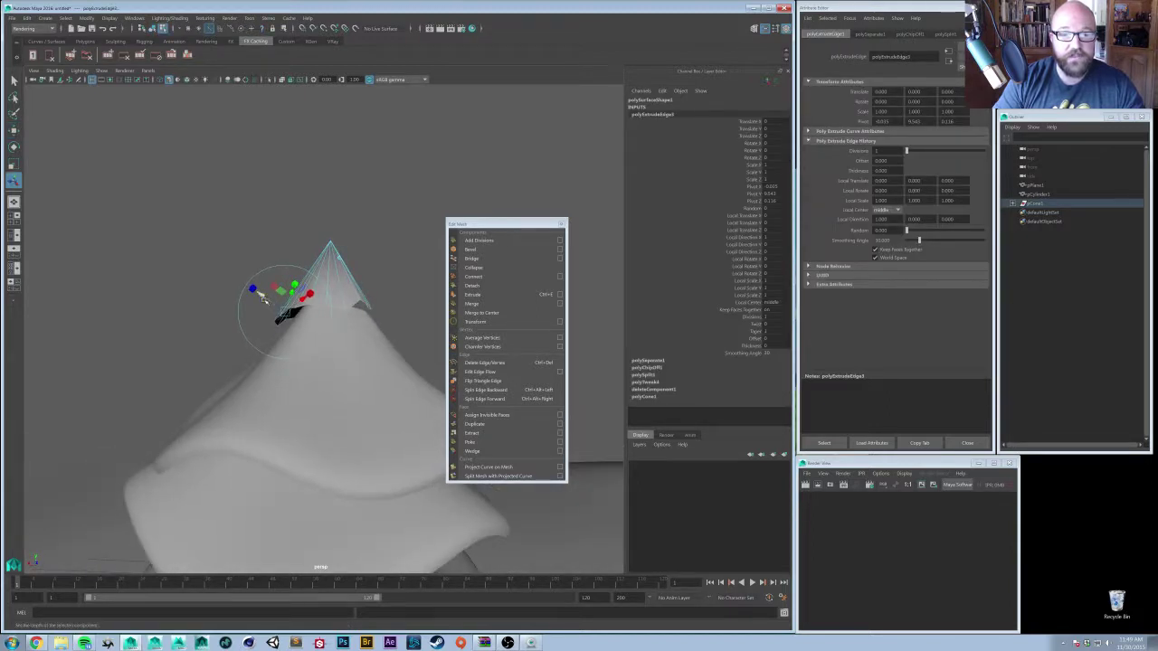
left_click_drag(262, 299, 272, 299)
key("ctrl+e")
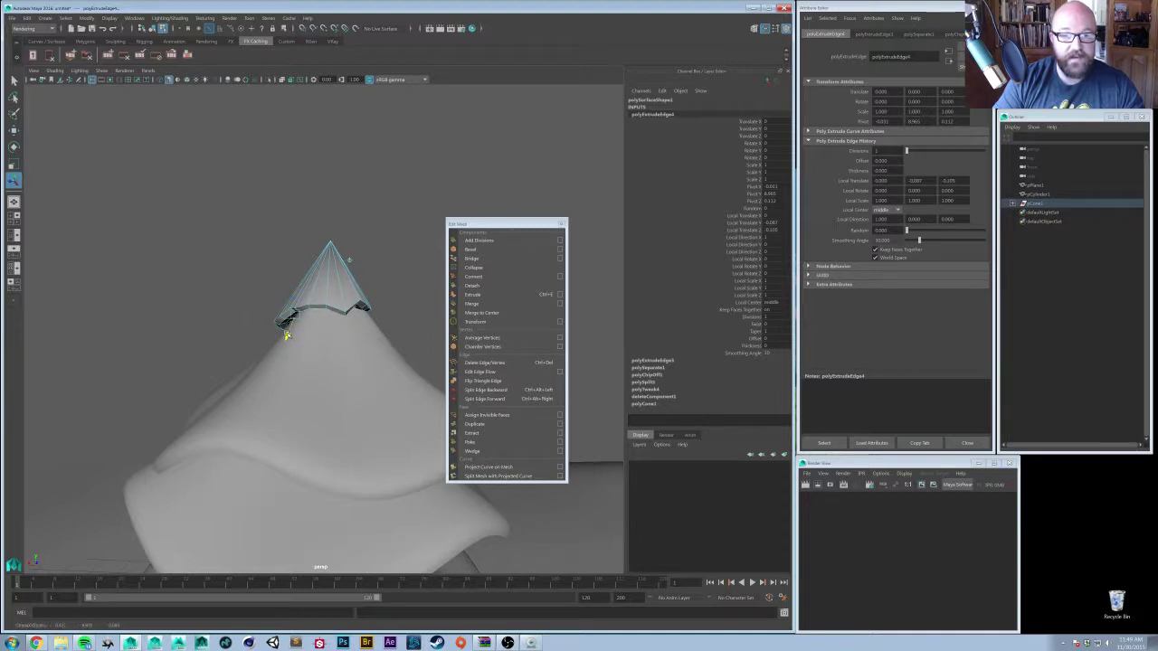
right_click_drag(345, 259, 371, 259)
left_click(373, 261)
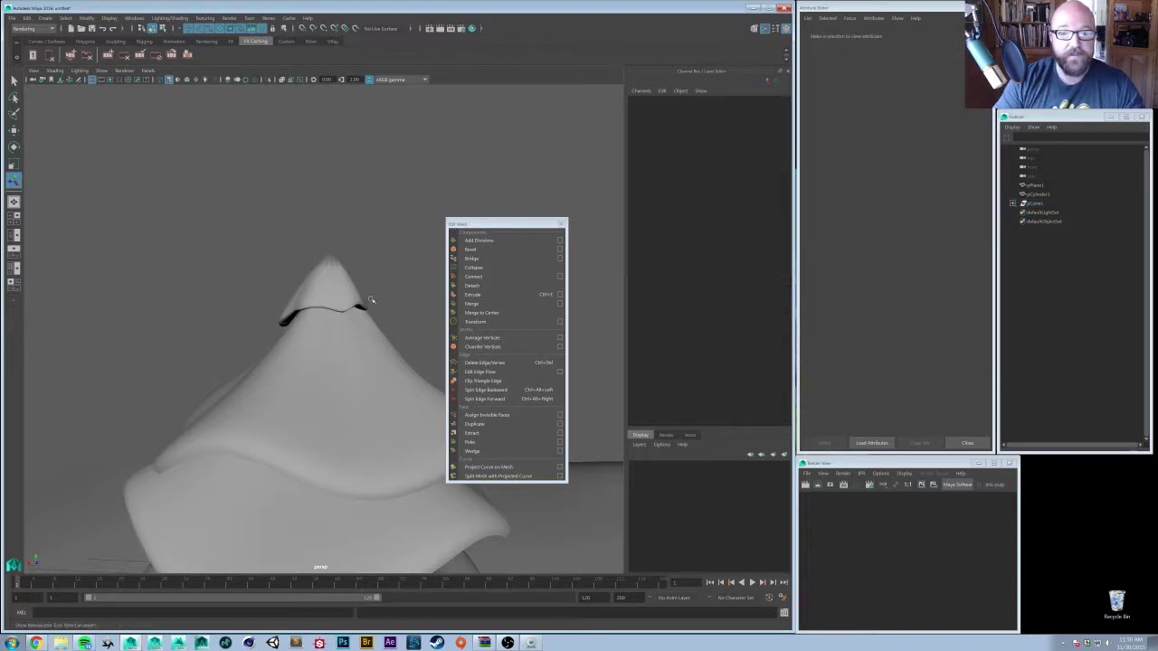
- Examine the treetop cone's shape, shading and rim from above and from several sides
left_click_drag(372, 272, 389, 312, "alt")
left_click(338, 295)
left_click(399, 249)
left_click_drag(397, 251, 343, 323, "alt")
scroll(346, 343, "up", 5)
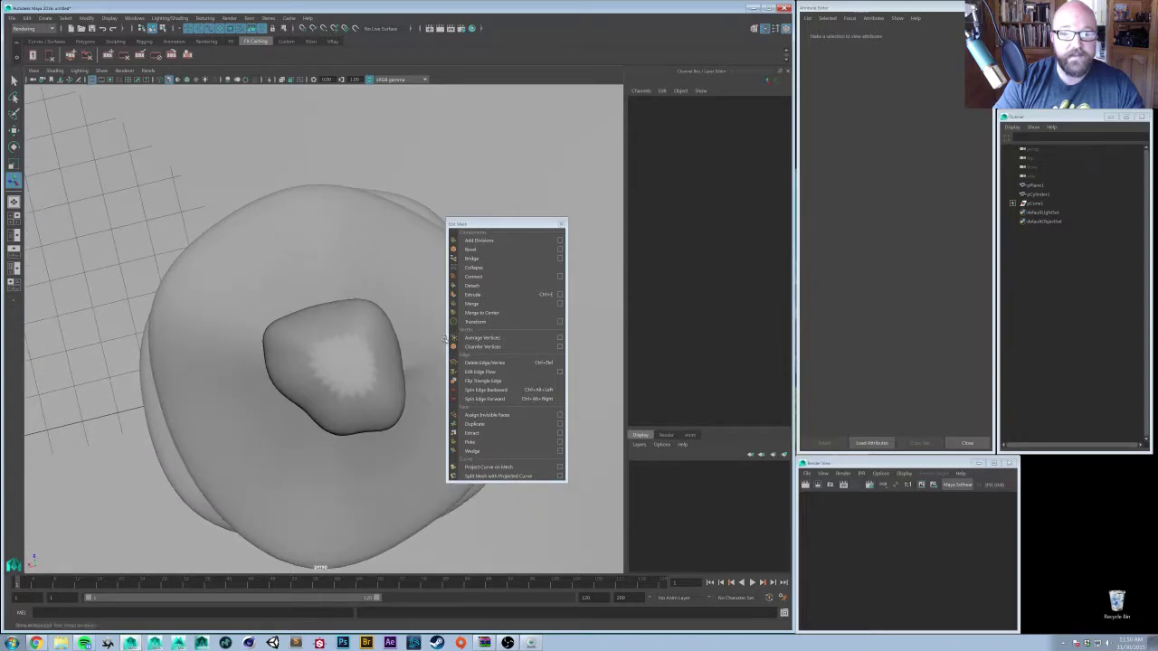
left_click(352, 374)
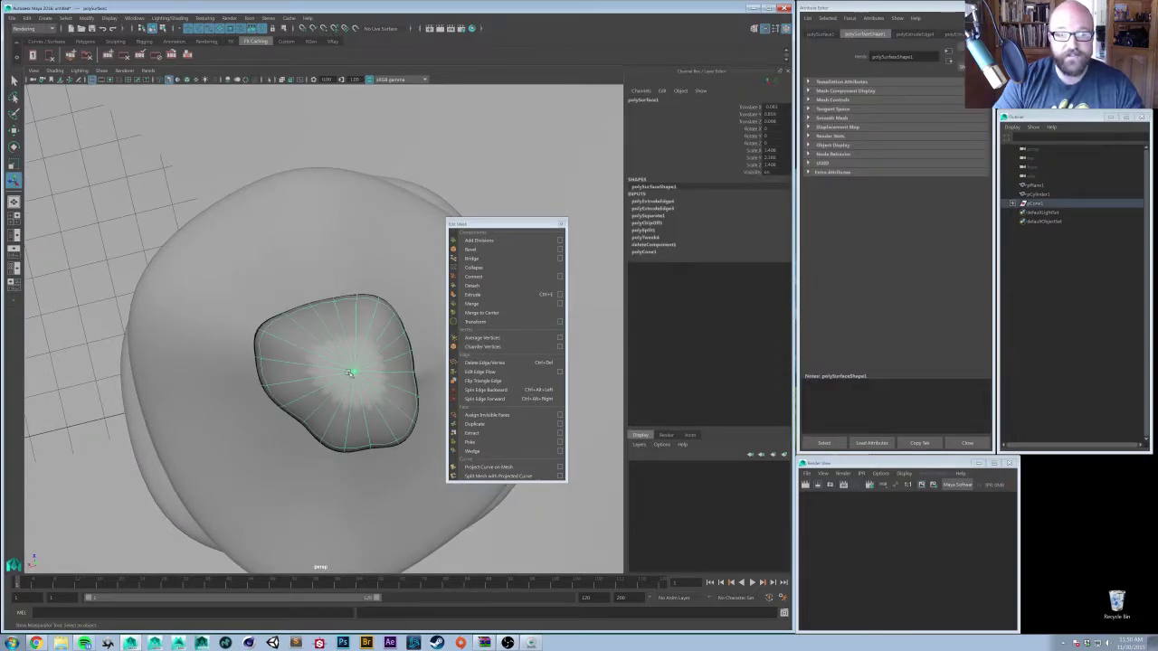
mouse_move(355, 392)
left_mouse_down("alt")
mouse_move(351, 418)
mouse_move(348, 382)
left_mouse_up("alt")
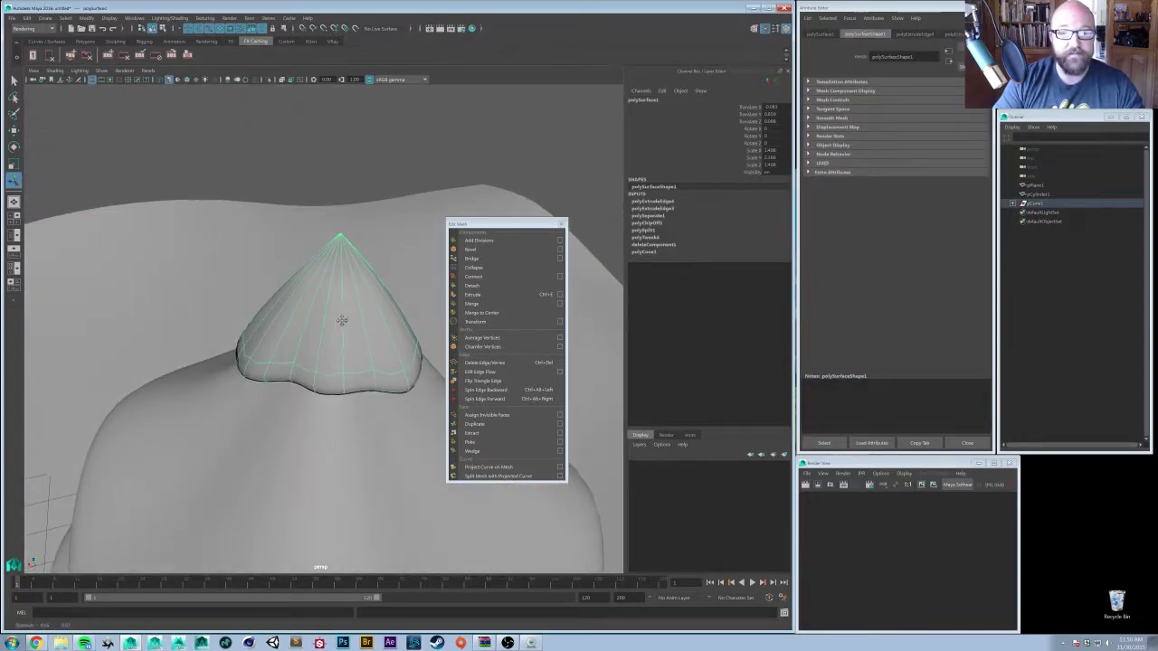
left_click_drag(346, 321, 270, 320, "alt")
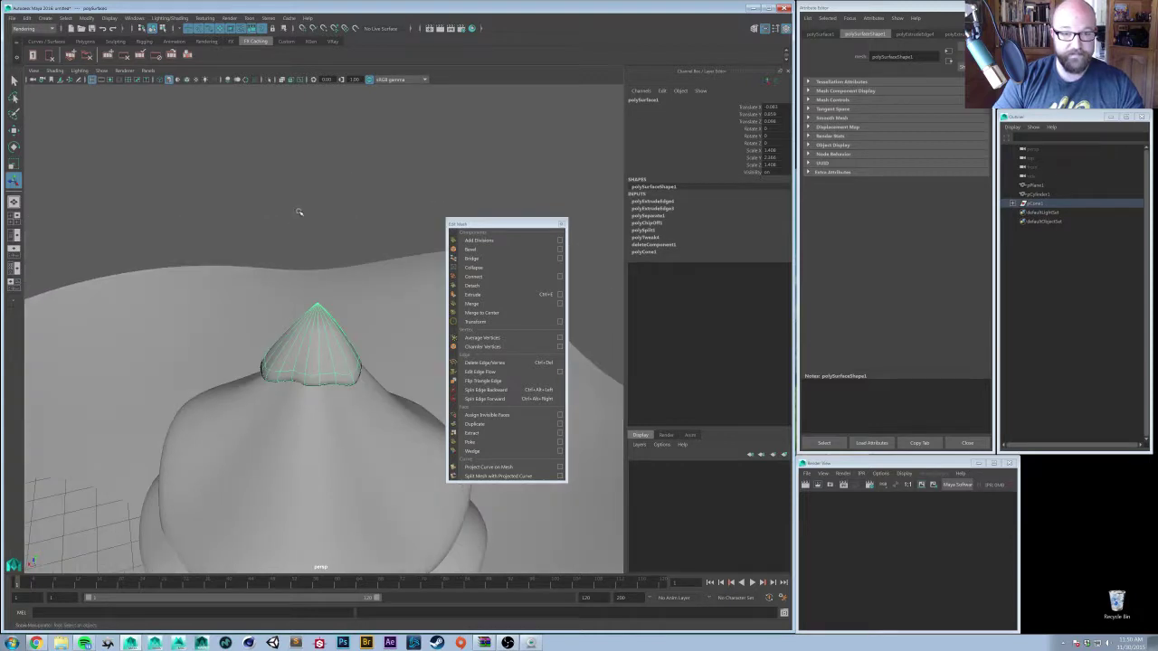
left_click(297, 212)
left_click_drag(298, 211, 313, 308, "alt")
left_click(313, 307)
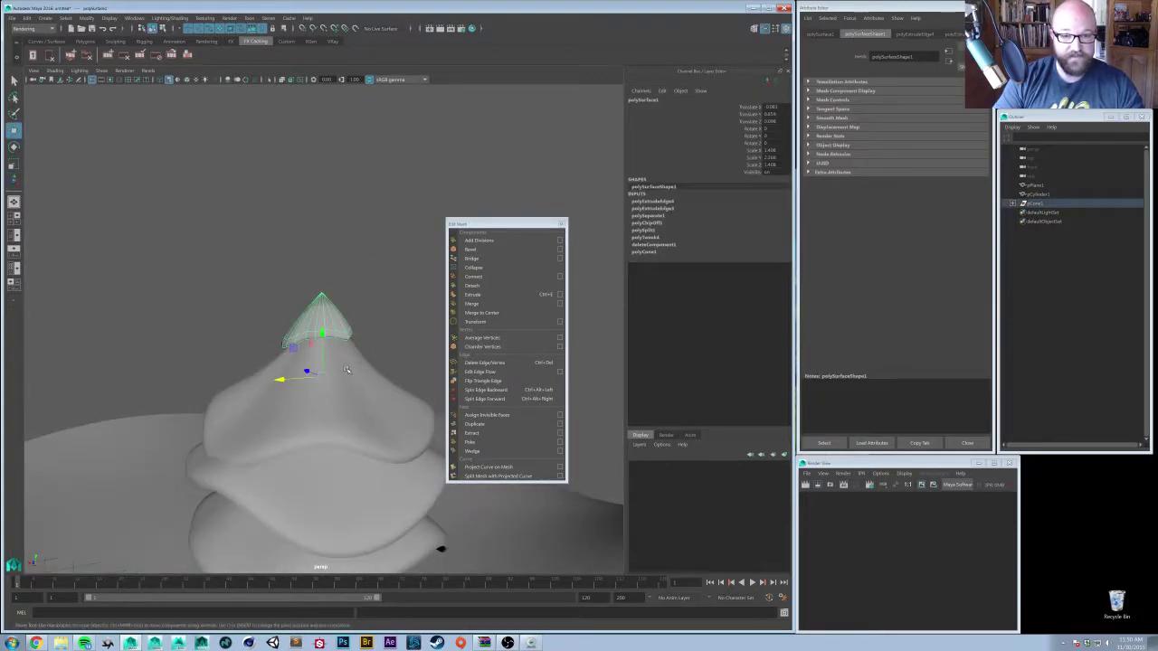
- Stretch the lower and middle foliage layers vertically to make them taller
right_click_drag(377, 415, 303, 445, "alt")
middle_click_drag(303, 444, 283, 387, "alt")
left_click(276, 392)
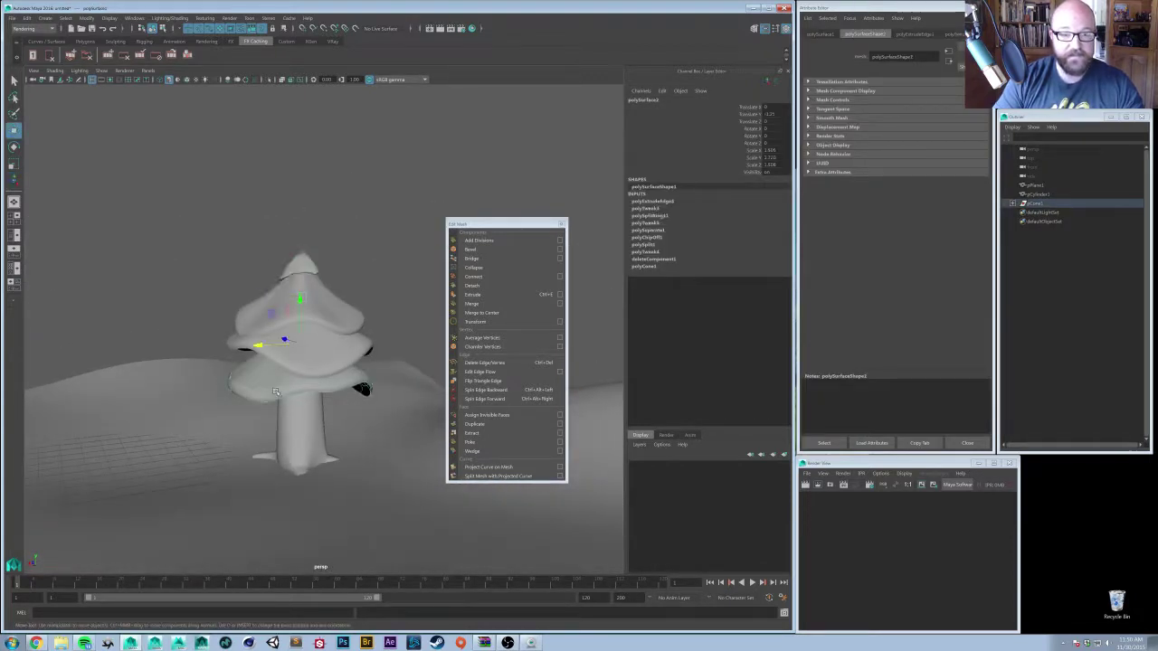
key("r")
left_click_drag(299, 302, 306, 285)
left_click(333, 353)
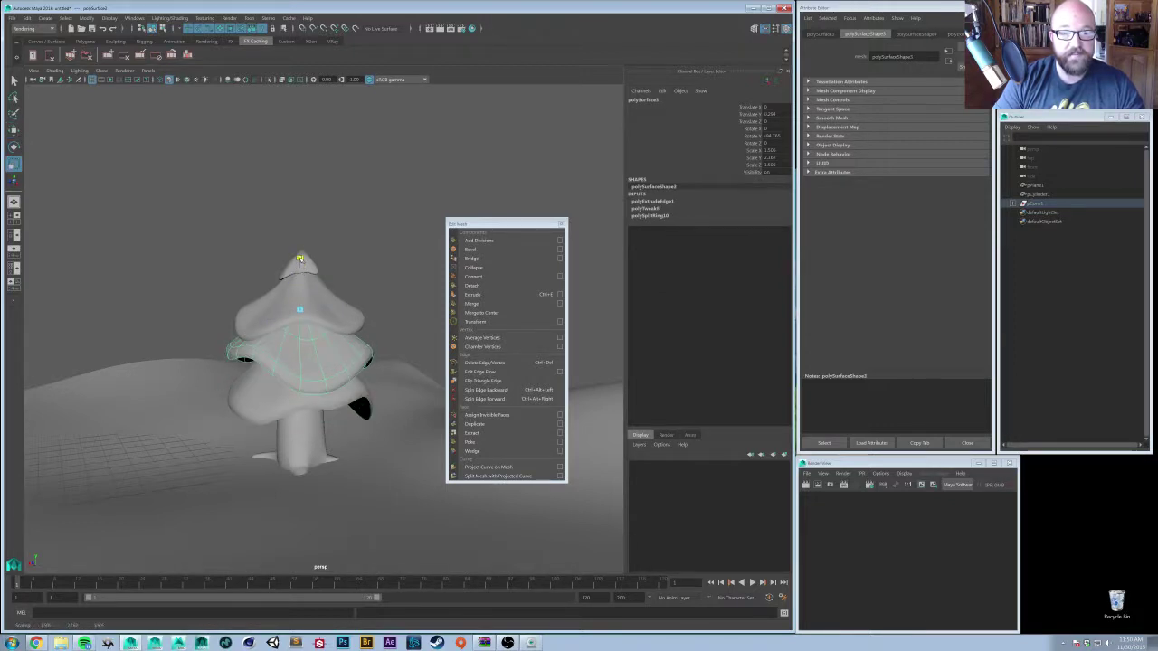
- Stretch the third foliage layer to about 1.47 in Y, and rotate it about the vertical axis to offset its rim
left_click(315, 289)
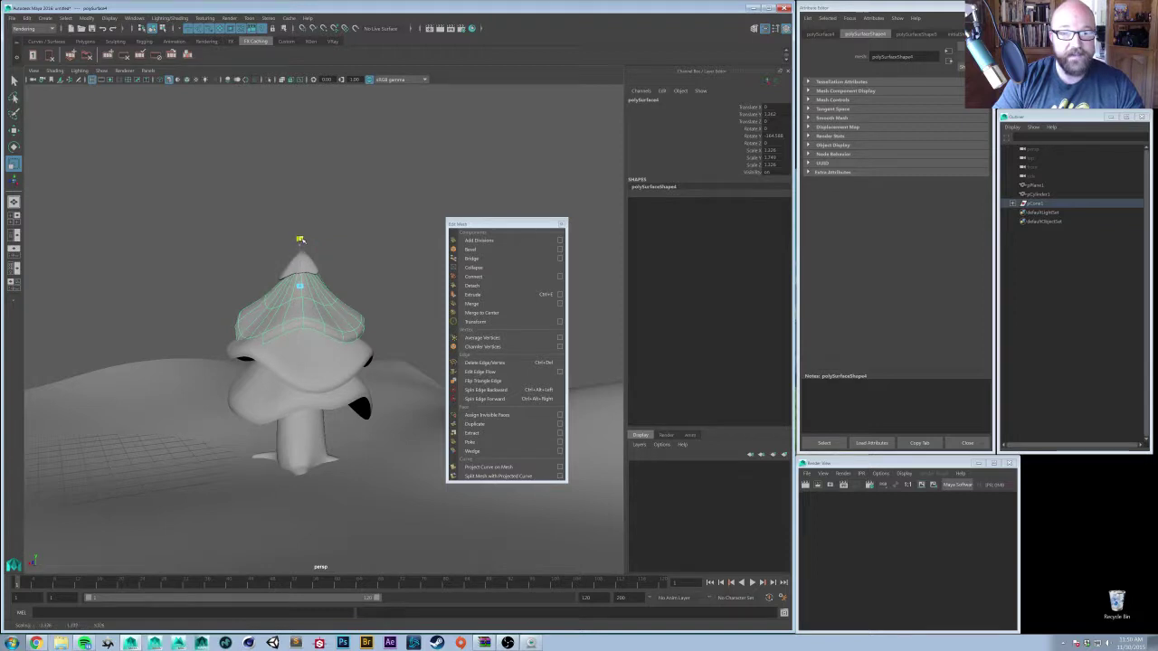
left_click_drag(300, 246, 300, 233)
key("e")
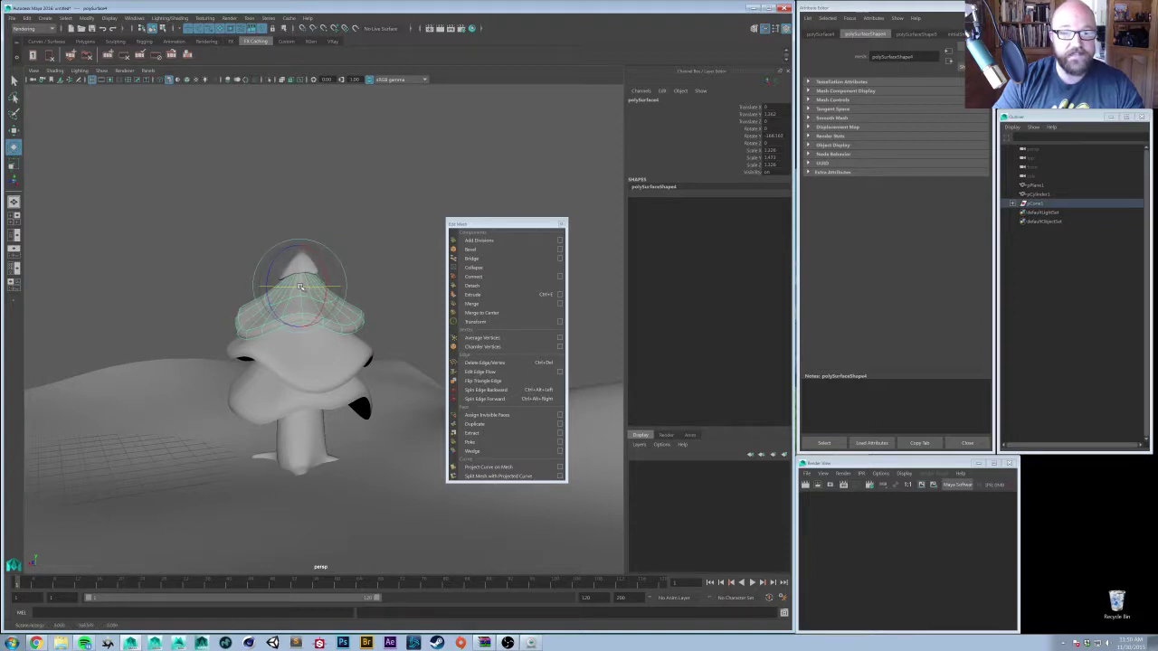
mouse_move(303, 288)
left_mouse_down()
mouse_move(336, 288)
mouse_move(290, 287)
left_mouse_up()
key("w")
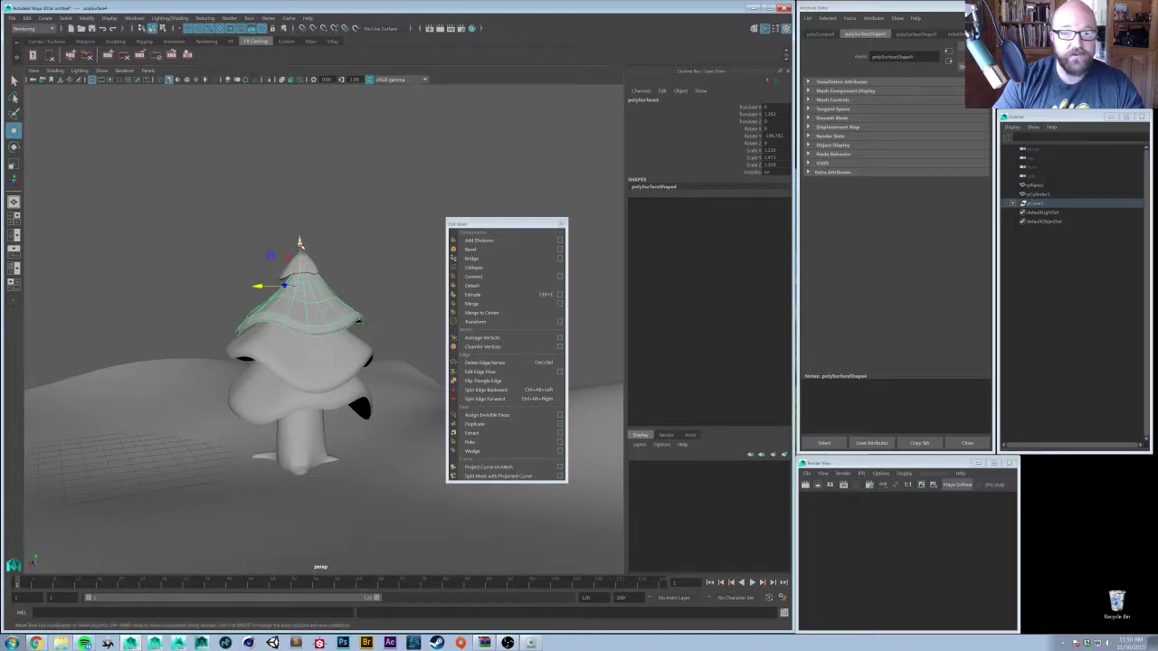
- Lower the upper foliage layer slightly, and narrow the trunk in X and Z to make it thinner
left_click_drag(300, 246, 357, 393)
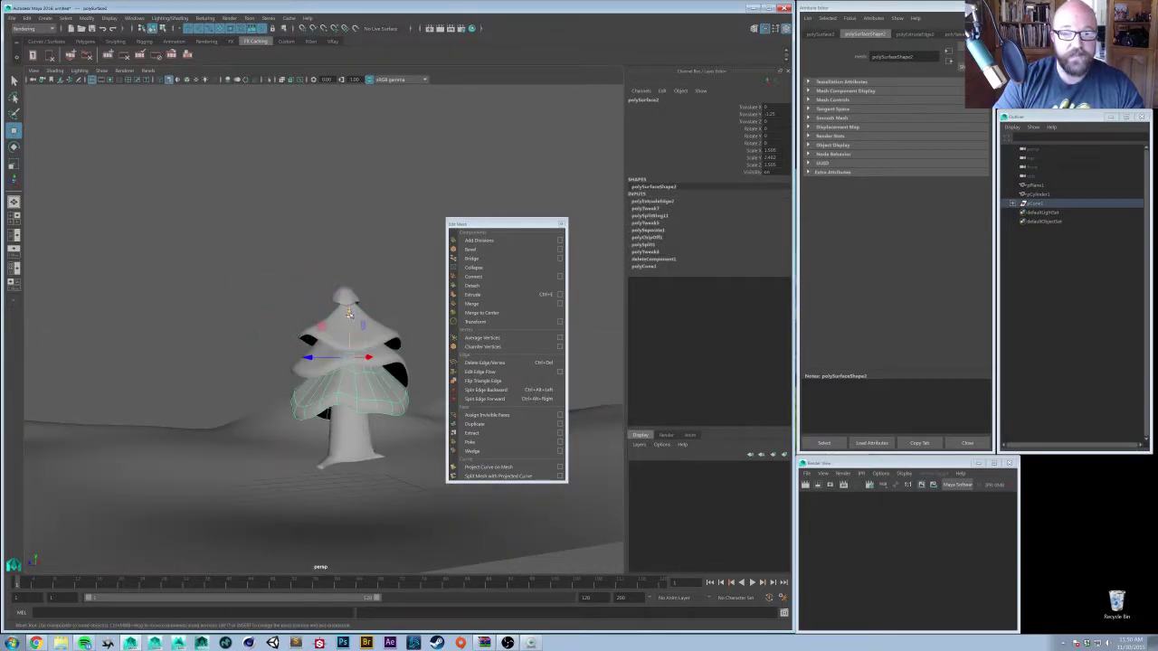
key("q")
left_click(347, 424)
key("w")
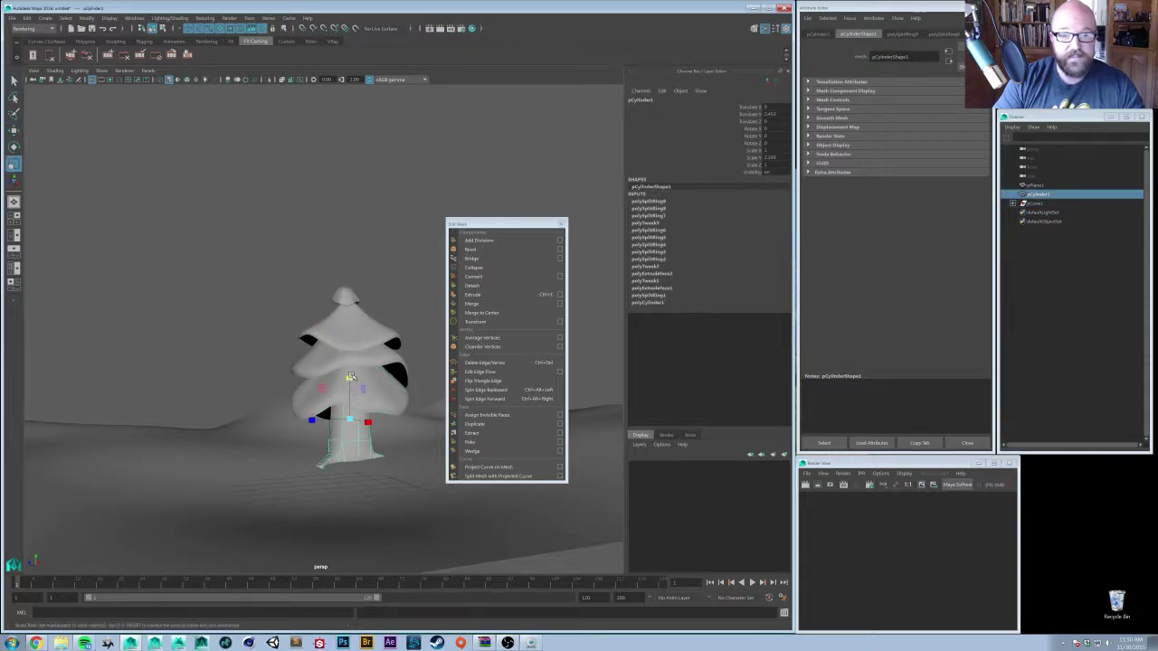
left_click_drag(350, 378, 356, 413)
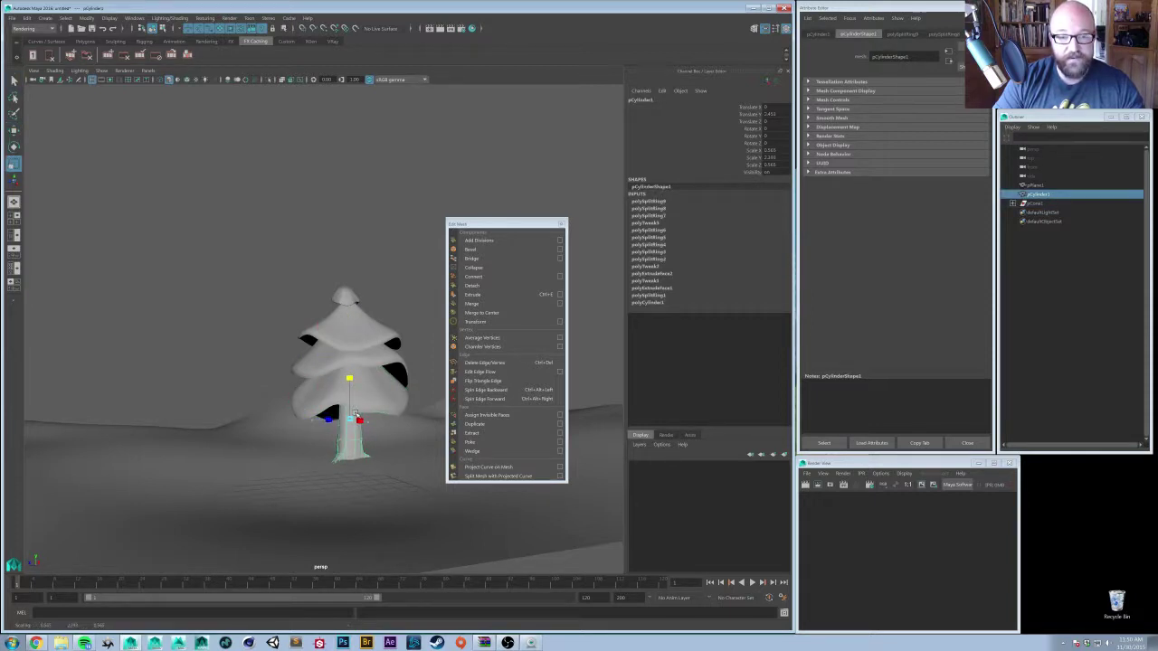
- Stretch the treetop cone vertically and adjust its height so it sits on the foliage layer below
left_click(375, 296)
left_click_drag(376, 295, 318, 302, "alt")
left_click(322, 314)
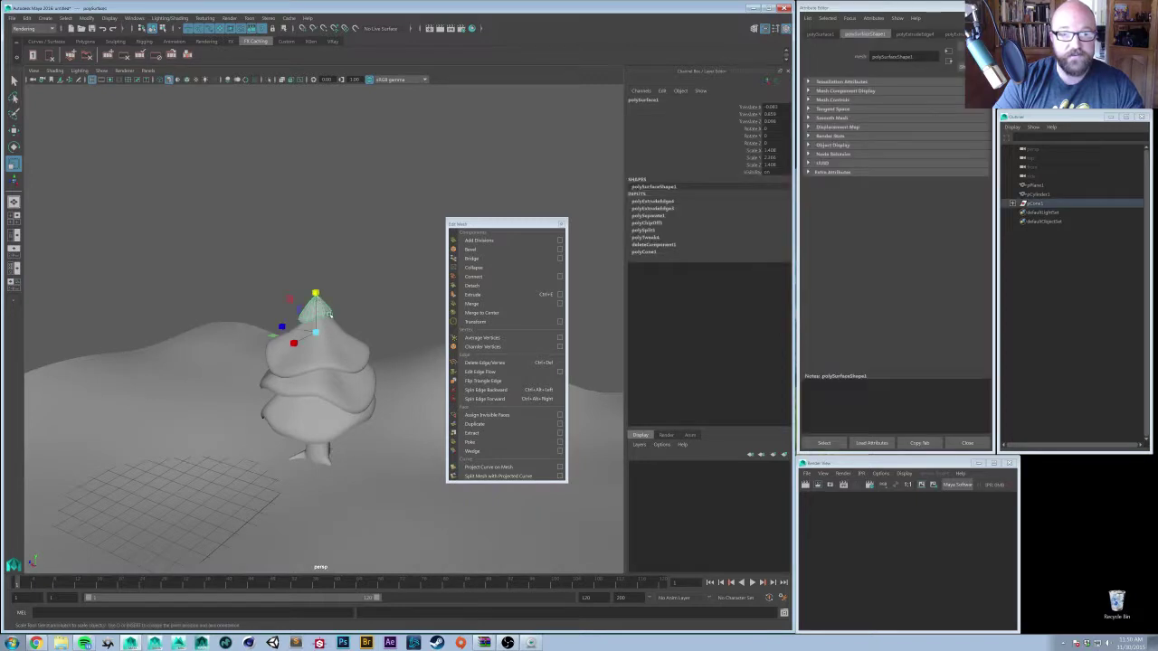
key("w")
middle_click_drag(336, 308, 343, 313)
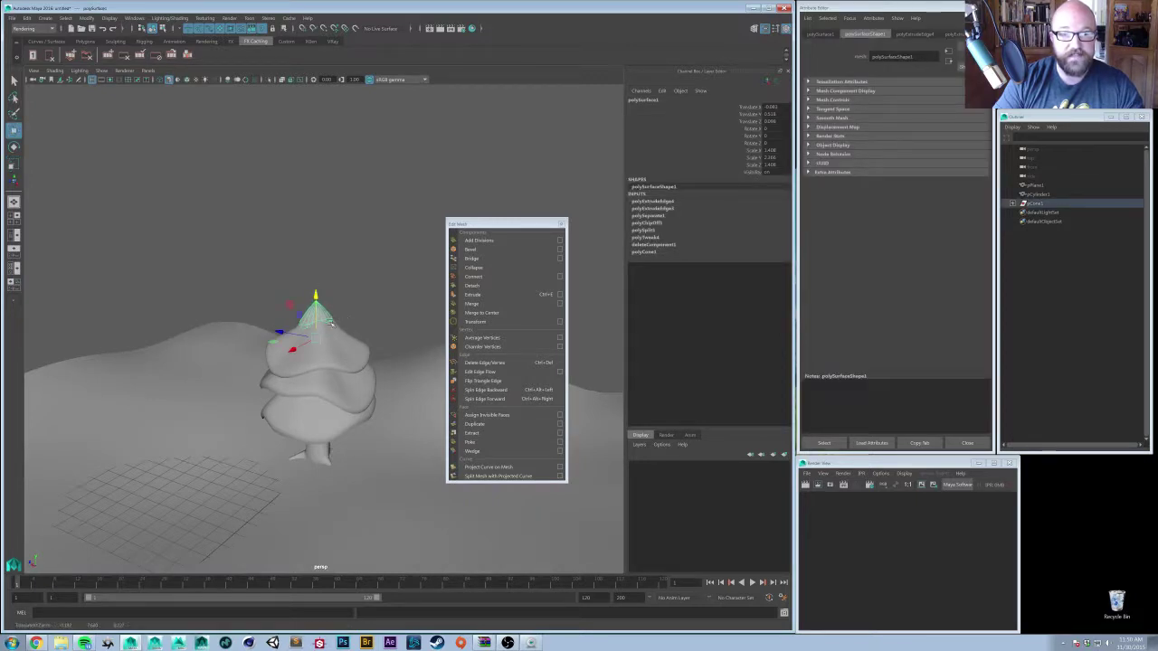
key("r")
mouse_move(315, 300)
left_mouse_down()
mouse_move(315, 313)
mouse_move(317, 287)
left_mouse_up()
key("w")
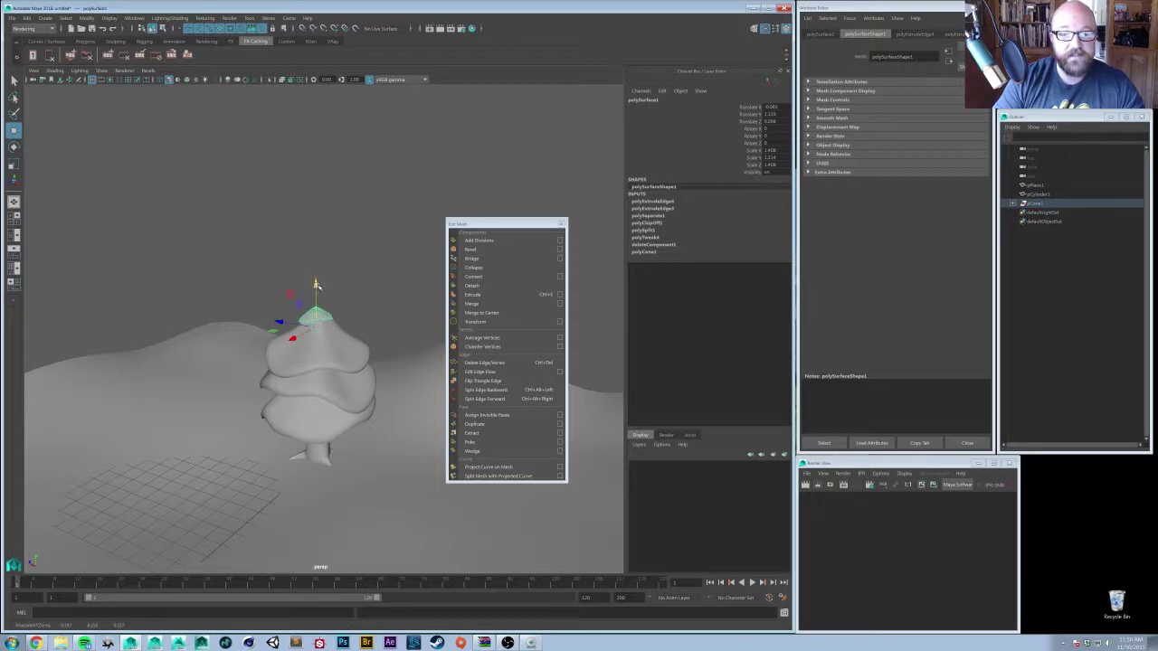
key("r")
left_click(320, 281)
key("ctrl+z")
left_click_drag(318, 286, 479, 371)
key("w")
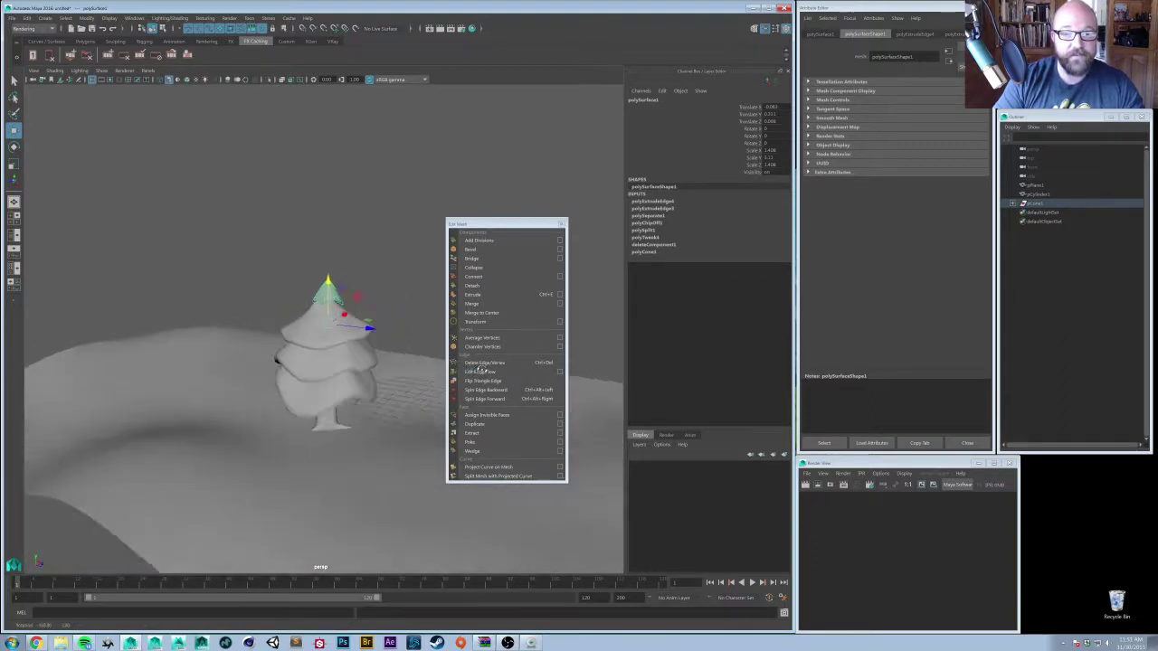
- Adjust vertices on the rim and upper edge of the middle foliage layer, and return to object mode
left_click(326, 359)
left_click_drag(326, 359, 298, 349, "alt")
scroll(342, 351, "up", 5)
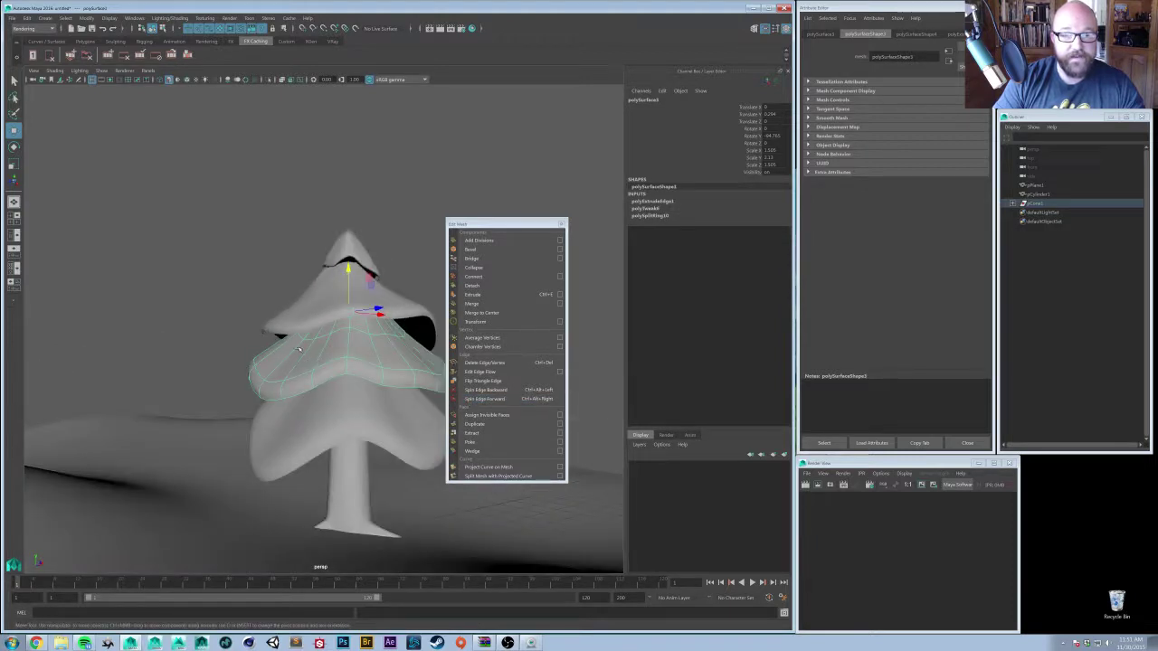
right_click_drag(299, 349, 279, 376)
left_click(264, 379)
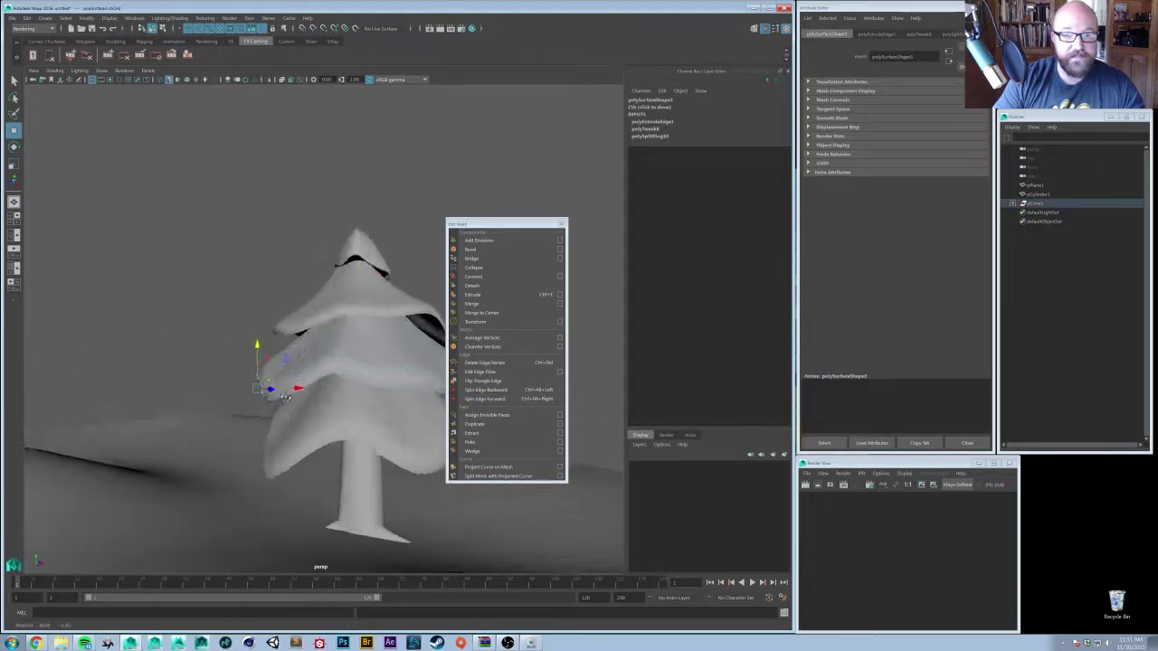
left_click_drag(264, 380, 262, 322, "alt")
key("b")
left_click(299, 331)
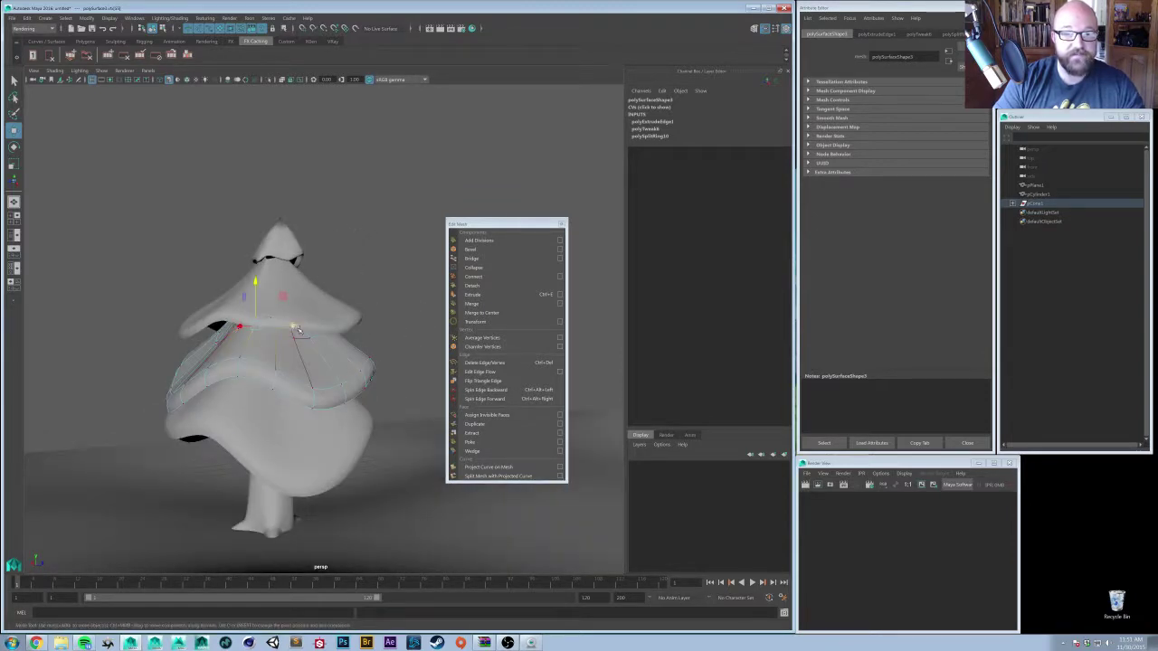
right_click_drag(231, 310, 276, 295)
- Shorten the bottom foliage layer slightly in Y to expose more of the trunk
left_click(277, 297)
left_click_drag(277, 296, 333, 293, "alt")
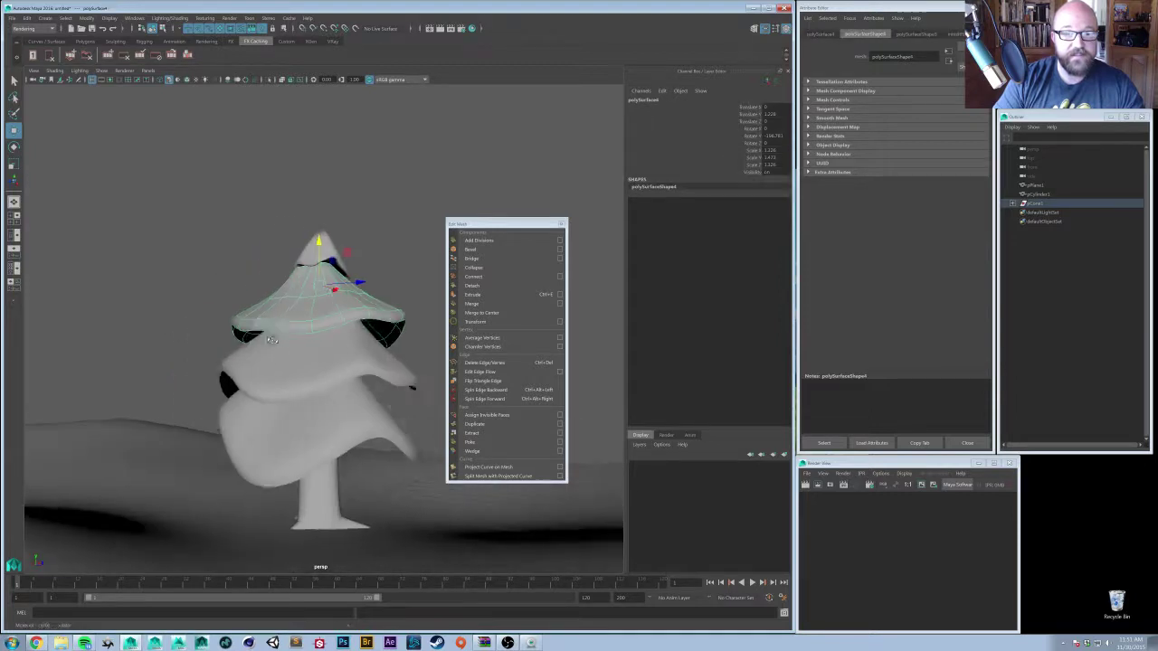
right_click_drag(333, 293, 201, 294, "alt")
left_click(201, 295)
left_click_drag(201, 295, 327, 374, "alt")
left_click(327, 380)
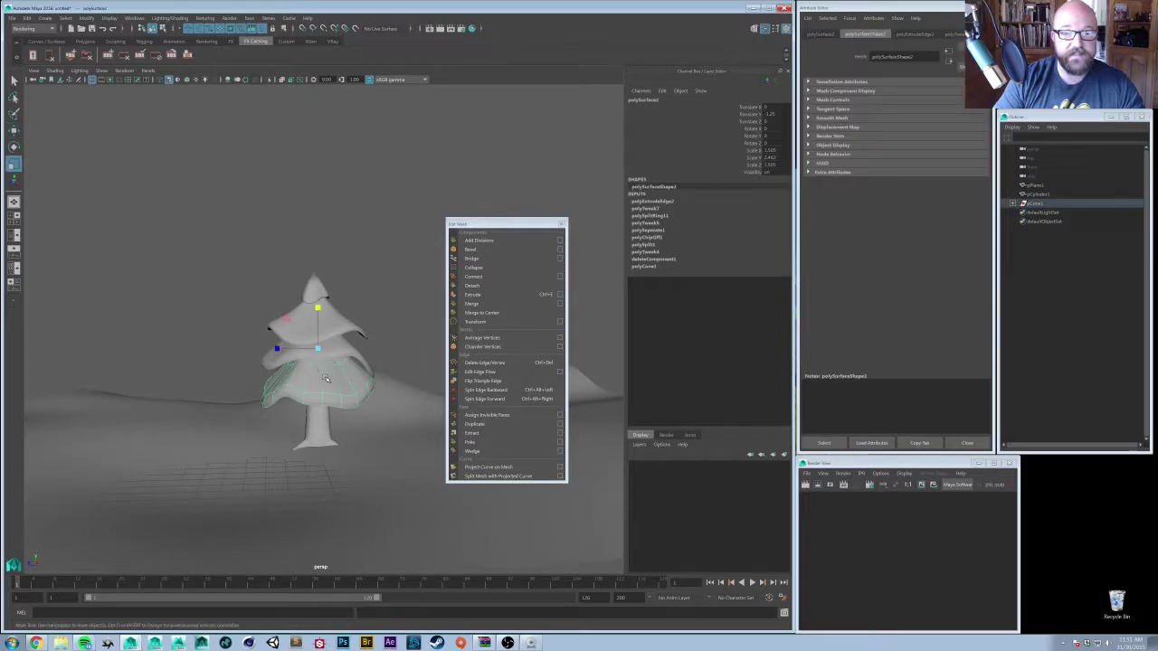
left_click_drag(318, 307, 323, 316)
left_click(271, 364)
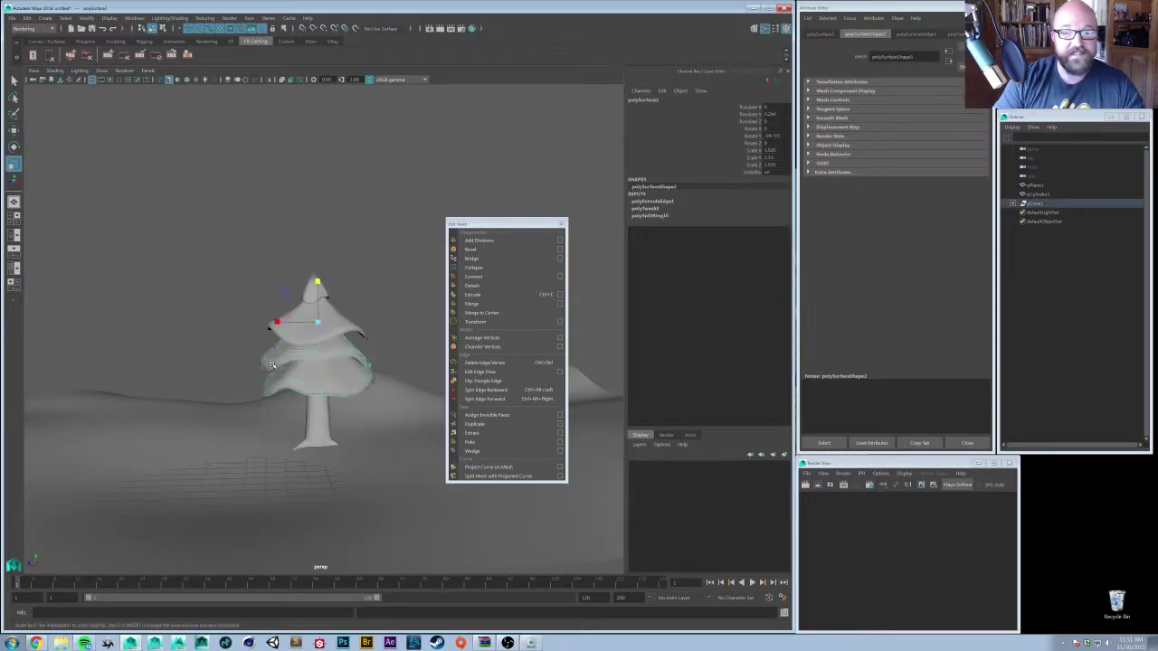
- Group the trunk and all foliage layers, and name the group Tree_Crappy_01
left_click_drag(332, 372, 350, 337, "alt")
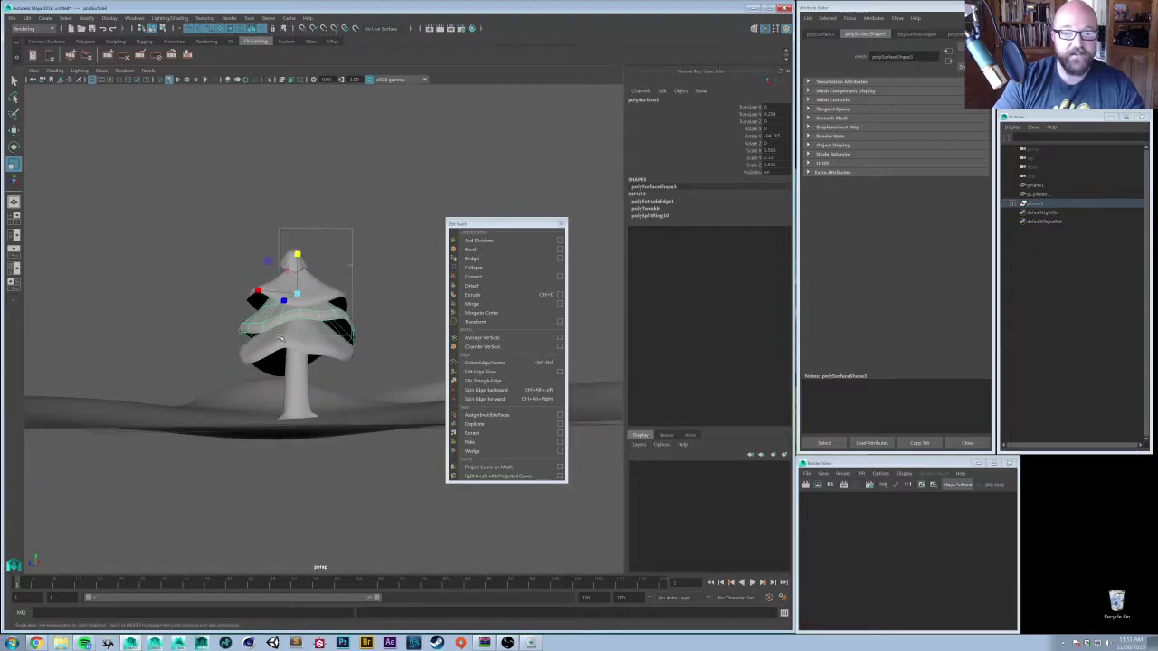
left_click(280, 267)
left_click_drag(279, 268, 319, 372, "alt")
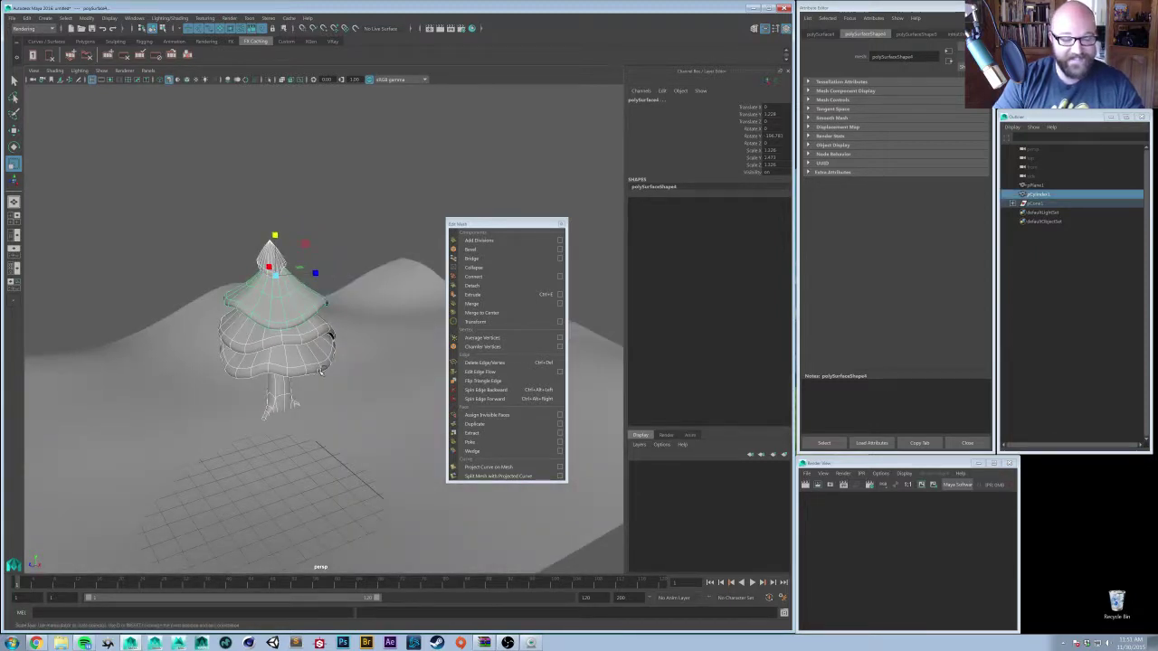
key("ctrl+g")
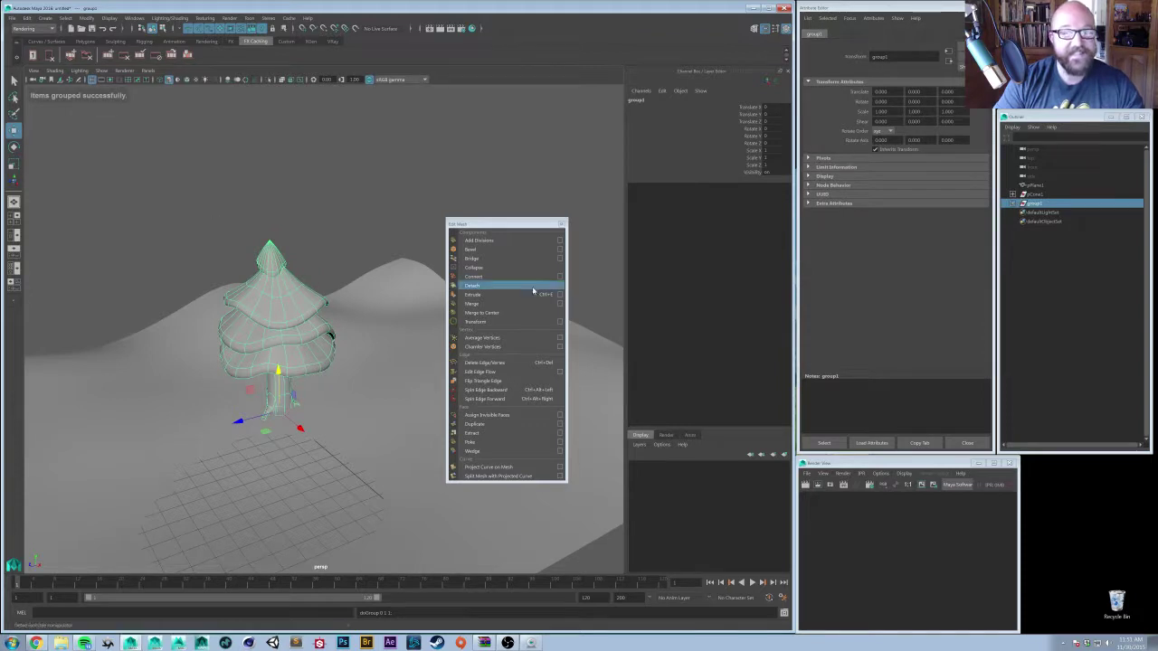
type("tree_")
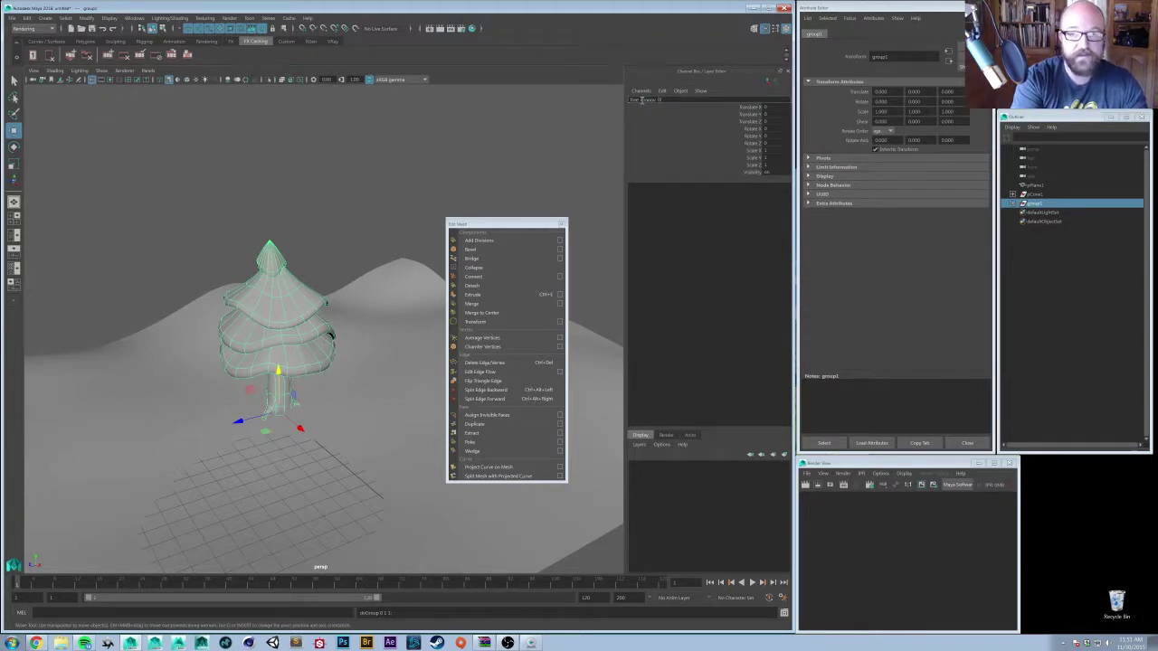
key("Return")
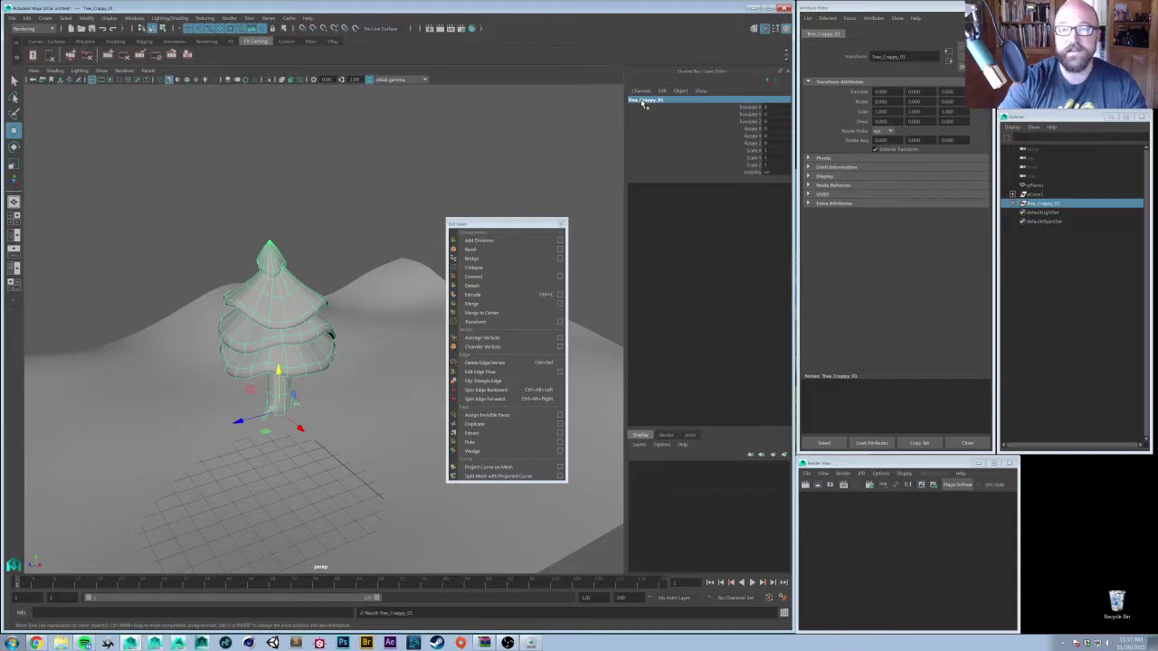
- Close the floating Edit Mesh window and select the whole Tree_Crappy_01 group
left_click(562, 223)
left_click_drag(410, 315, 380, 343, "alt")
left_click(453, 250)
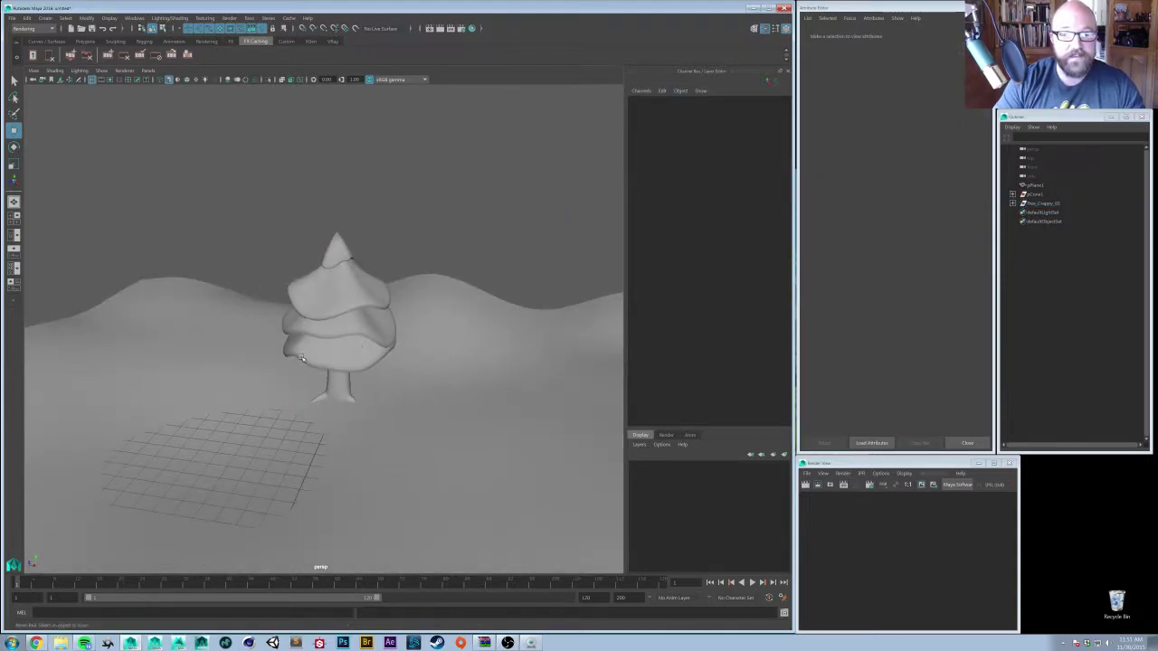
left_click(371, 351)
key("Up")
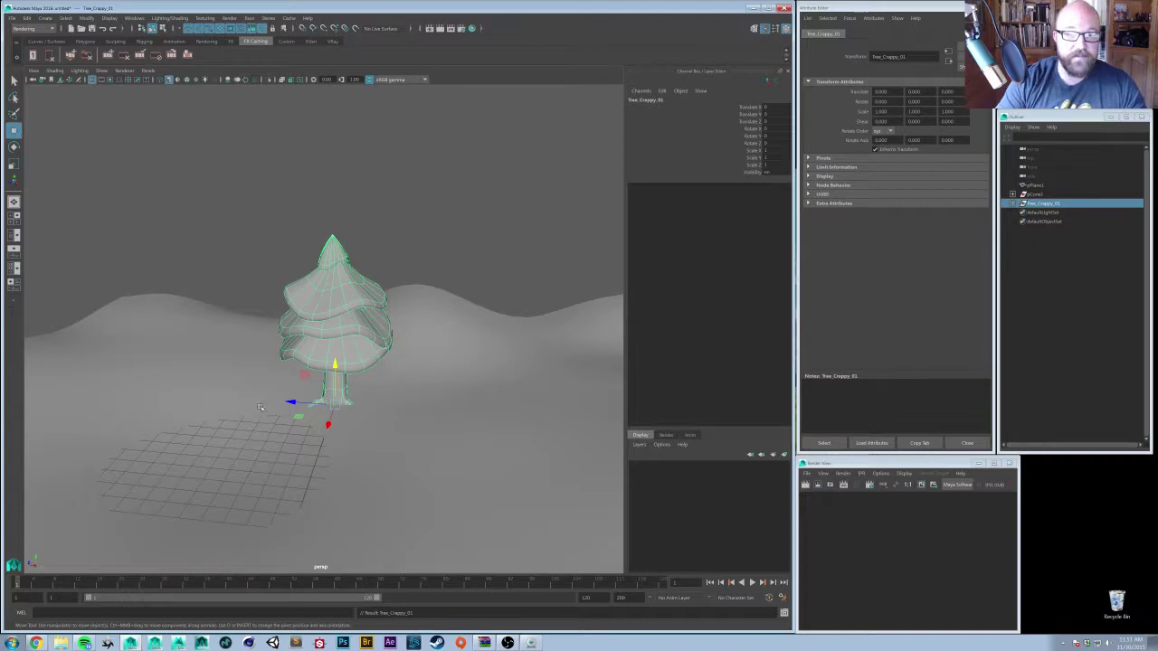
- Try scaling and moving the whole tree group, and undo both transformations
mouse_move(261, 407)
left_mouse_down("alt")
mouse_move(303, 385)
mouse_move(348, 425)
mouse_move(414, 399)
mouse_move(381, 411)
left_mouse_up("alt")
key("4")
key("5")
key("r")
left_click_drag(308, 436, 403, 398)
key("w")
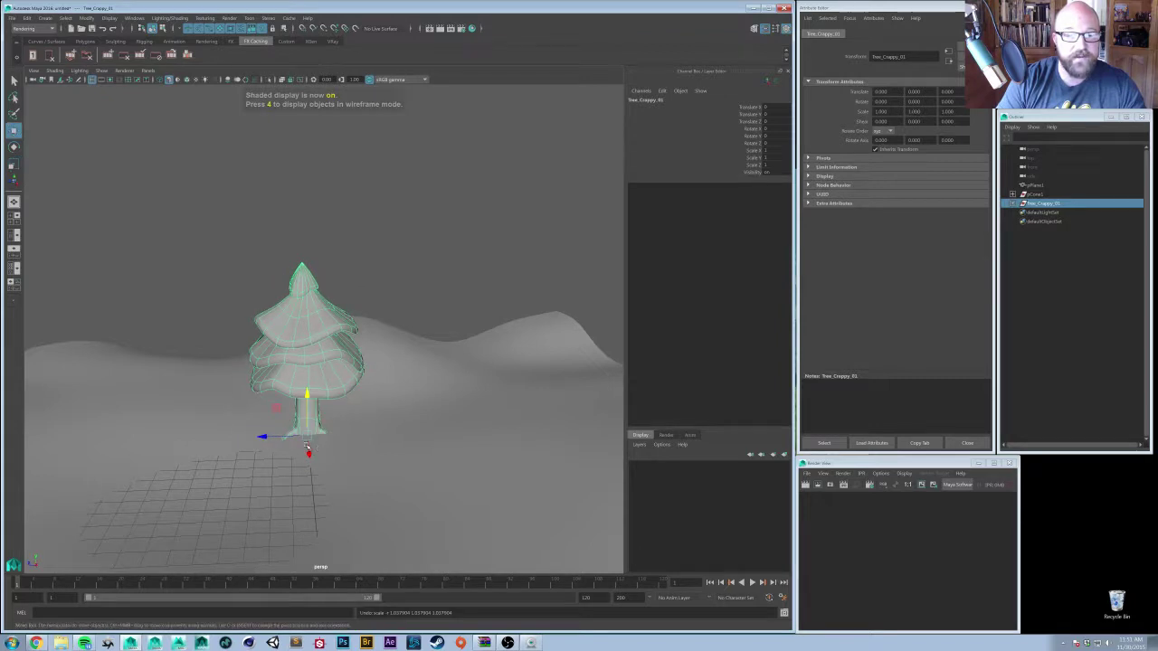
left_click_drag(308, 436, 139, 370)
key("ctrl+z")
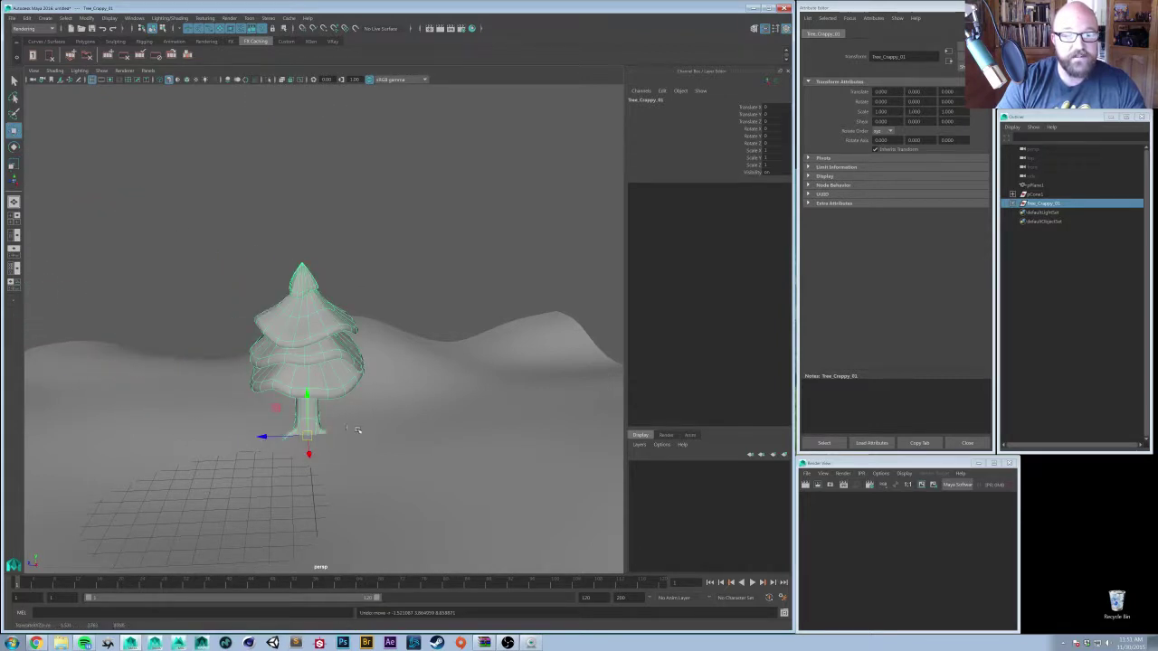
- Examine the grouped tree's silhouette and proportions against the terrain from several sides and distances
left_click_drag(359, 431, 338, 353, "alt")
left_click(380, 310)
right_click_drag(337, 353, 356, 334, "alt")
left_click_drag(356, 333, 401, 308, "alt")
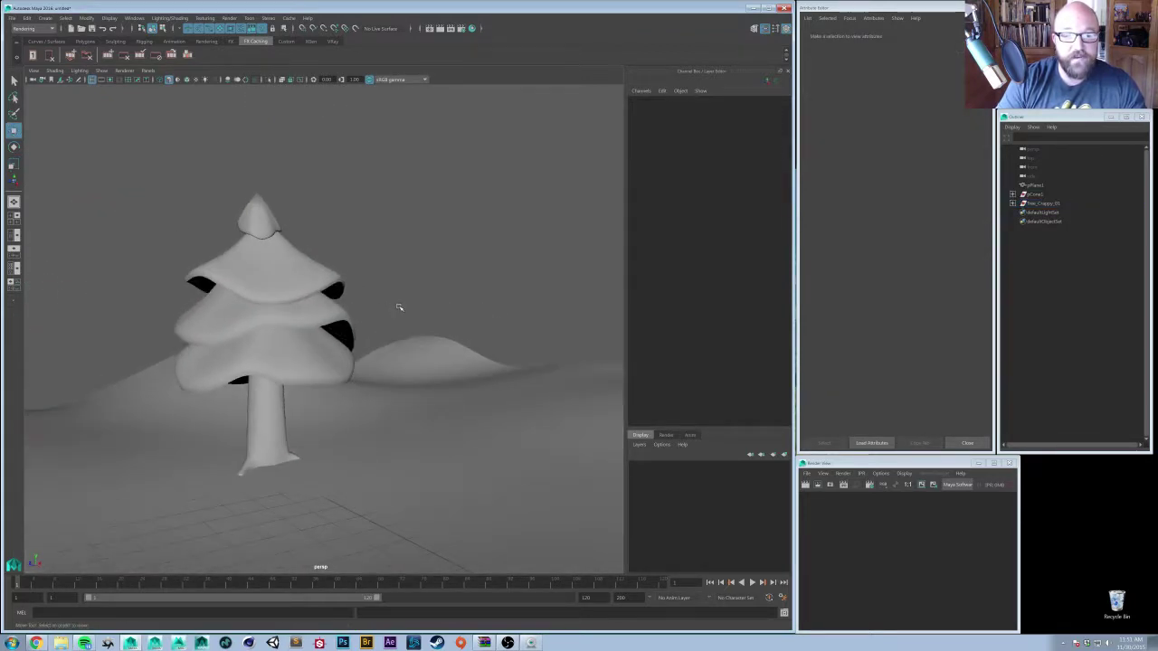
right_click_drag(401, 307, 338, 420, "alt")
middle_click_drag(338, 420, 351, 369, "alt")
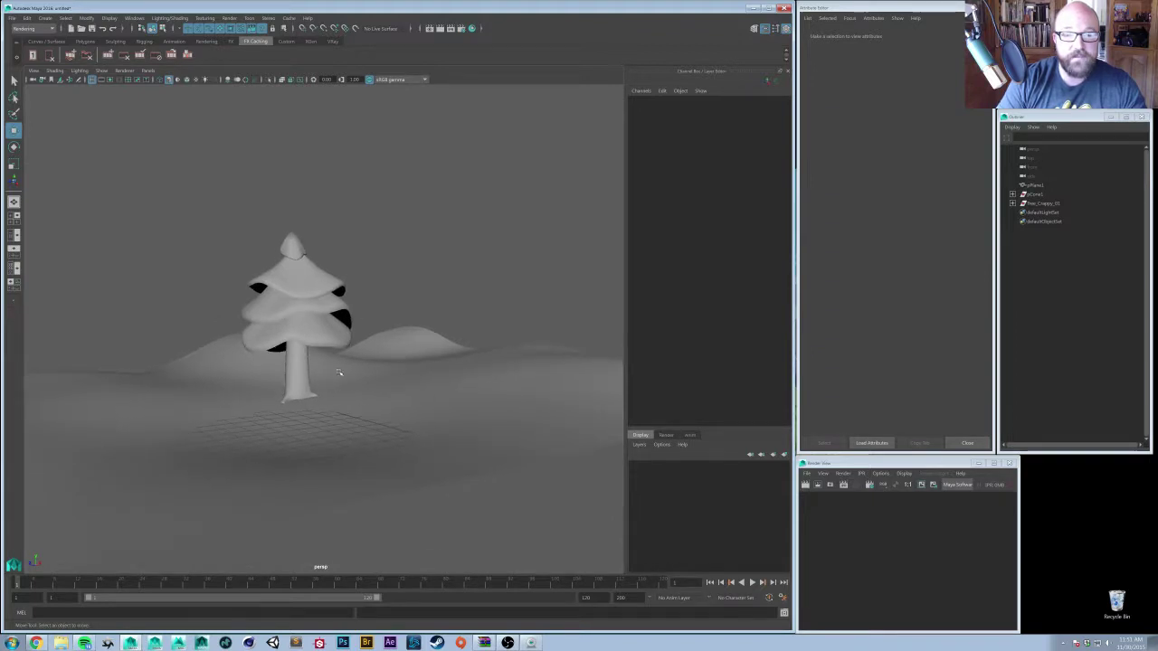
left_click_drag(362, 257, 325, 354, "alt")
mouse_move(326, 355)
left_mouse_down("alt")
mouse_move(348, 335)
mouse_move(330, 333)
left_mouse_up("alt")
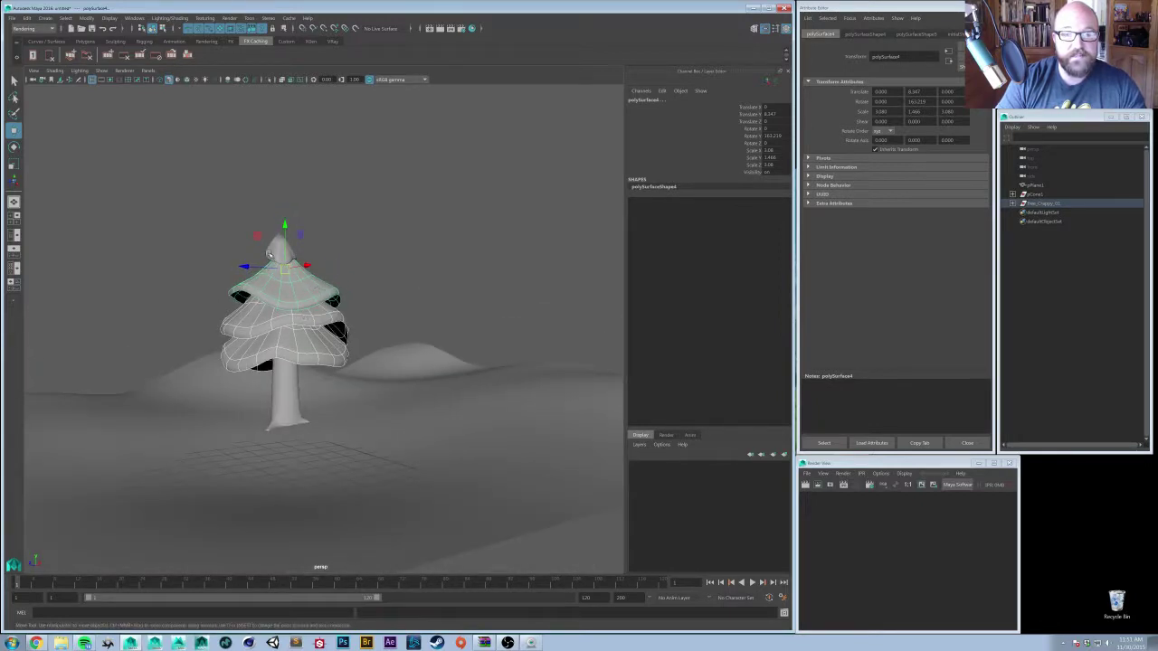
- Assign a new VRay Mtl material to the treetop cone and the three foliage layers
left_click(269, 256)
right_click_drag(317, 283, 317, 501)
left_click(412, 295)
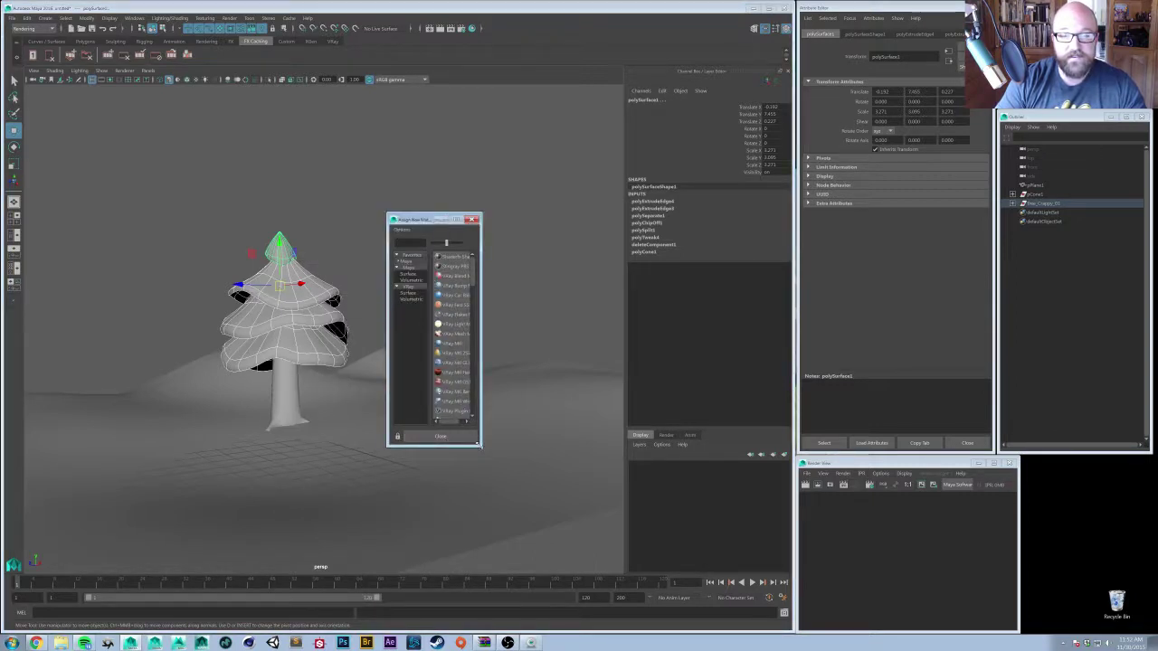
left_click_drag(481, 445, 568, 496)
left_click(459, 346)
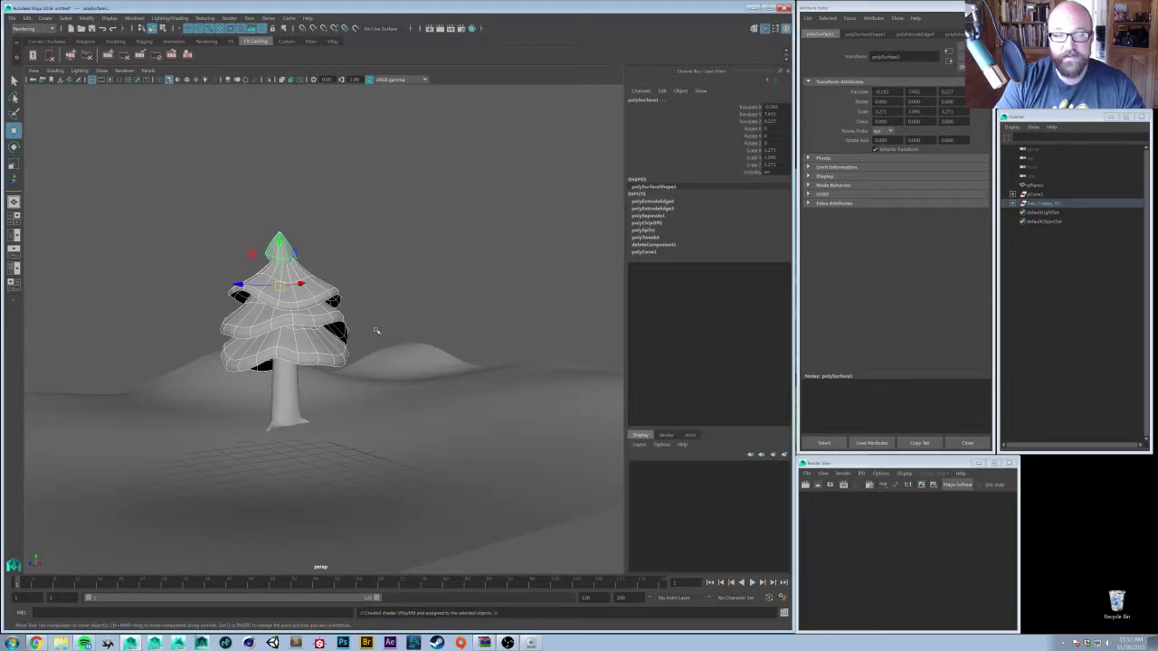
- Open the new foliage material's attributes and rename the material Snowy_Tree_Green
left_click(874, 34)
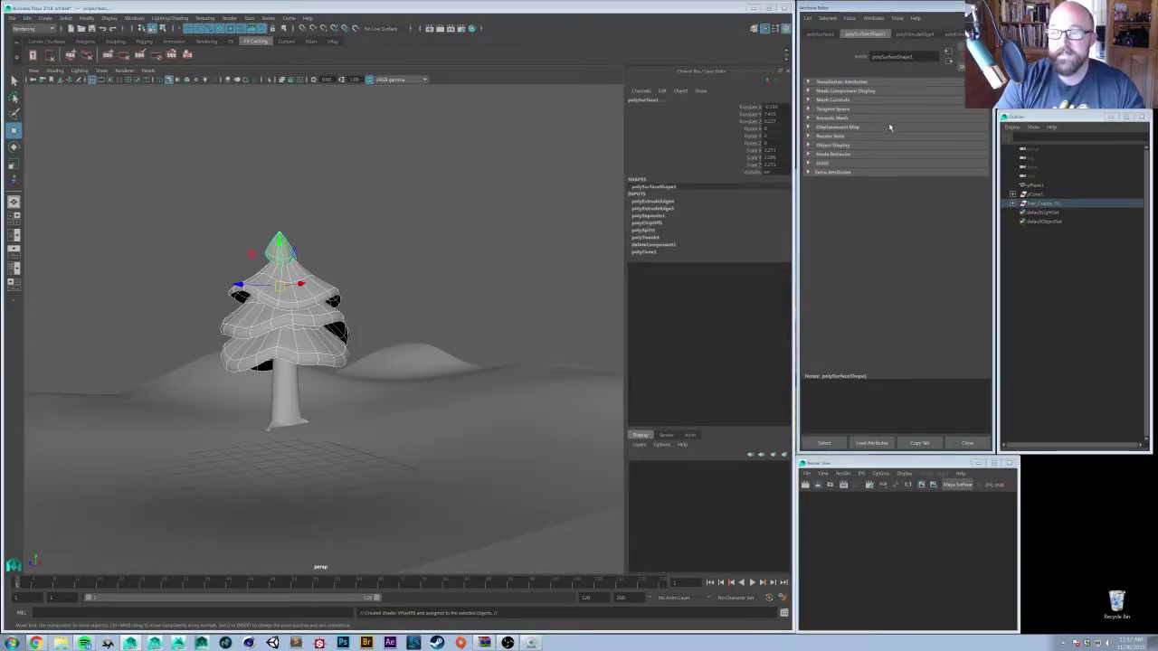
left_click(984, 35)
left_click(984, 34)
left_click(984, 34)
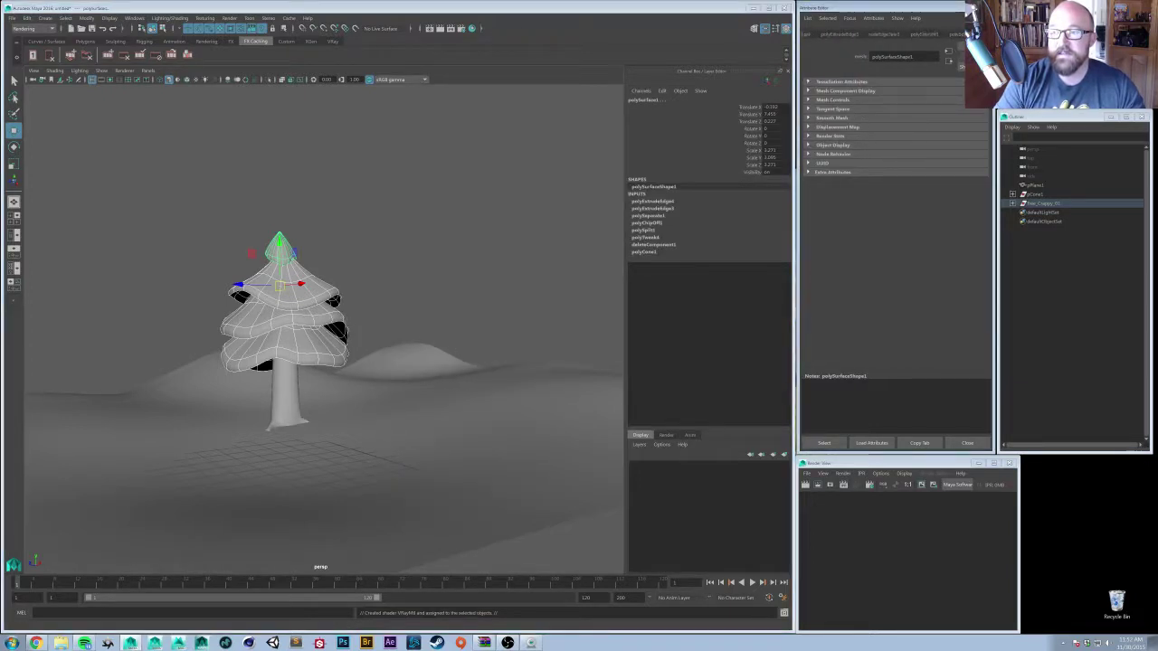
left_click(984, 35)
left_click(984, 34)
left_click(984, 35)
left_click(956, 33)
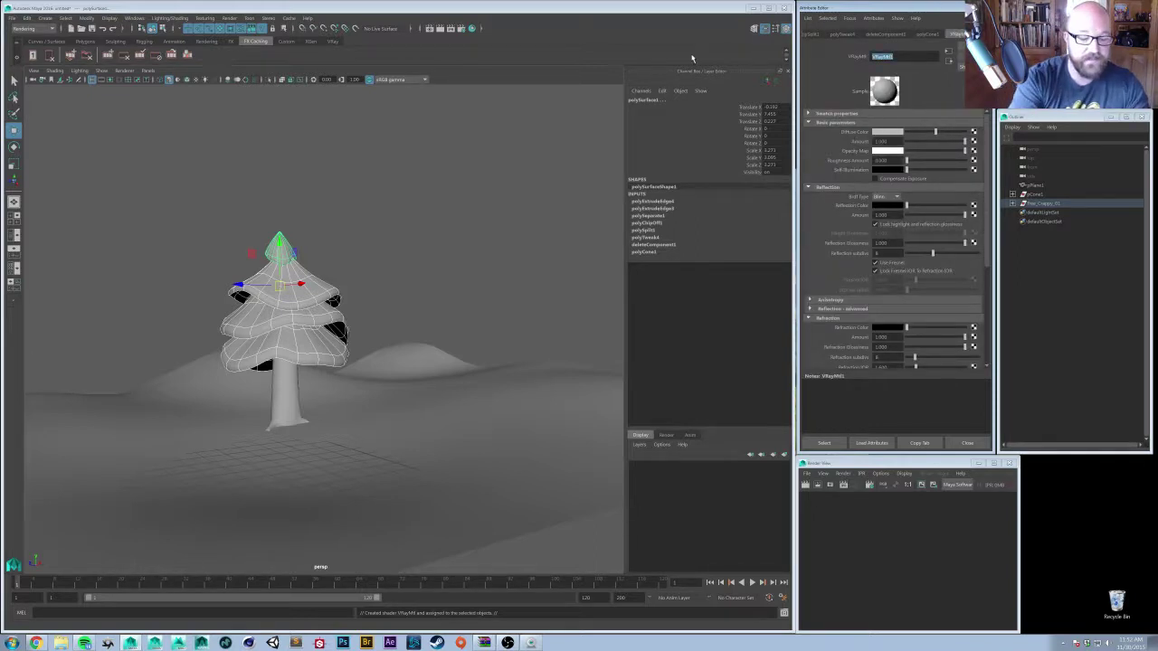
type("Sm")
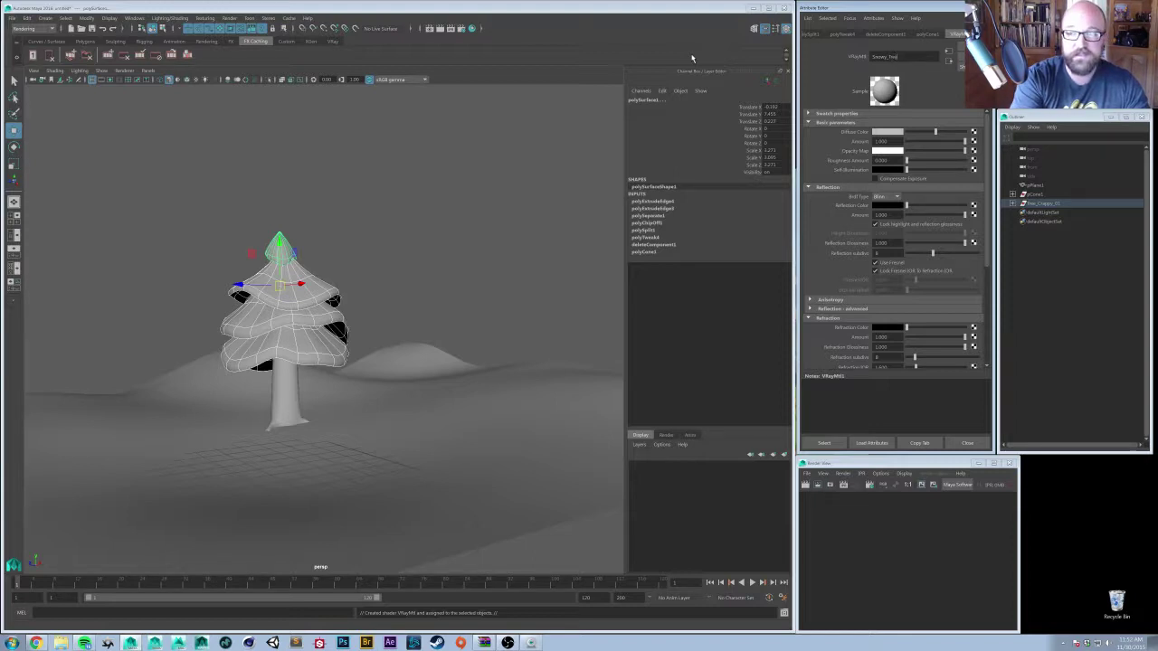
type("owy_Tree_")
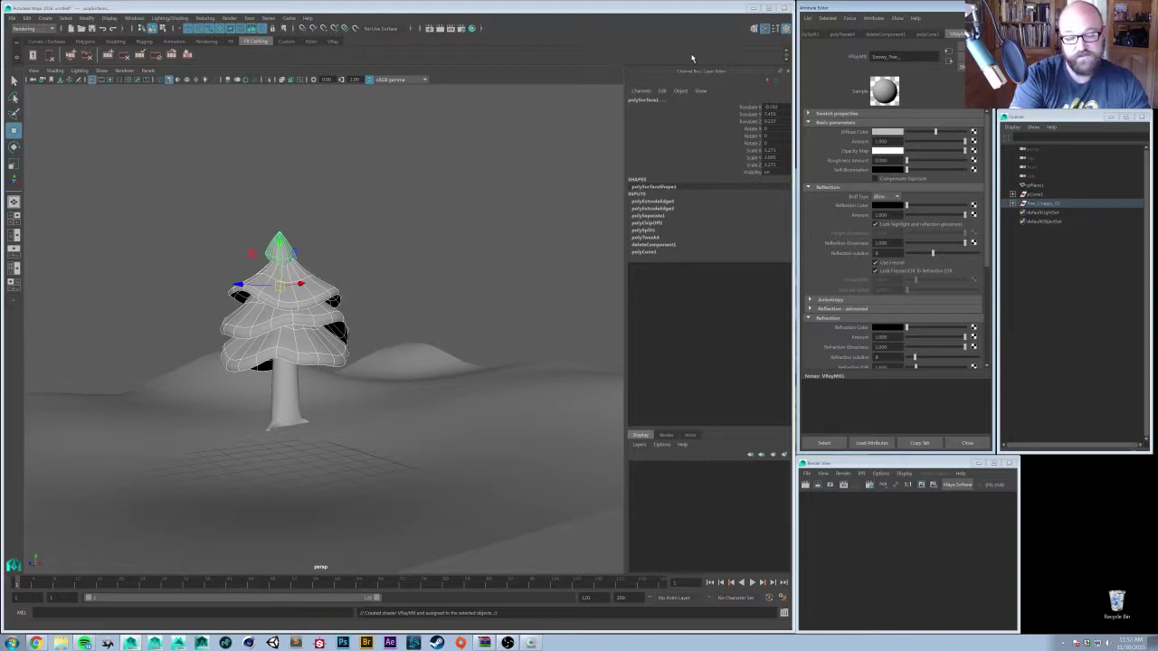
type("Gleen")
key("Return")
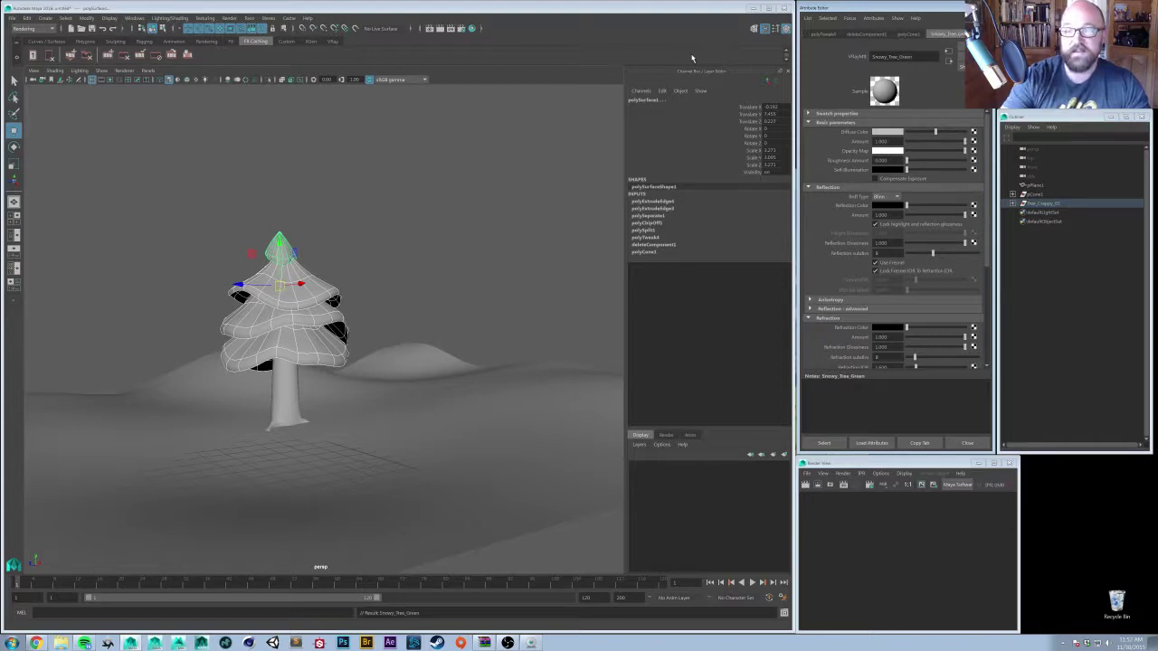
- Set the Snowy_Tree_Green material's diffuse color to a bright, near-white tone with a blue hue
left_click(893, 133)
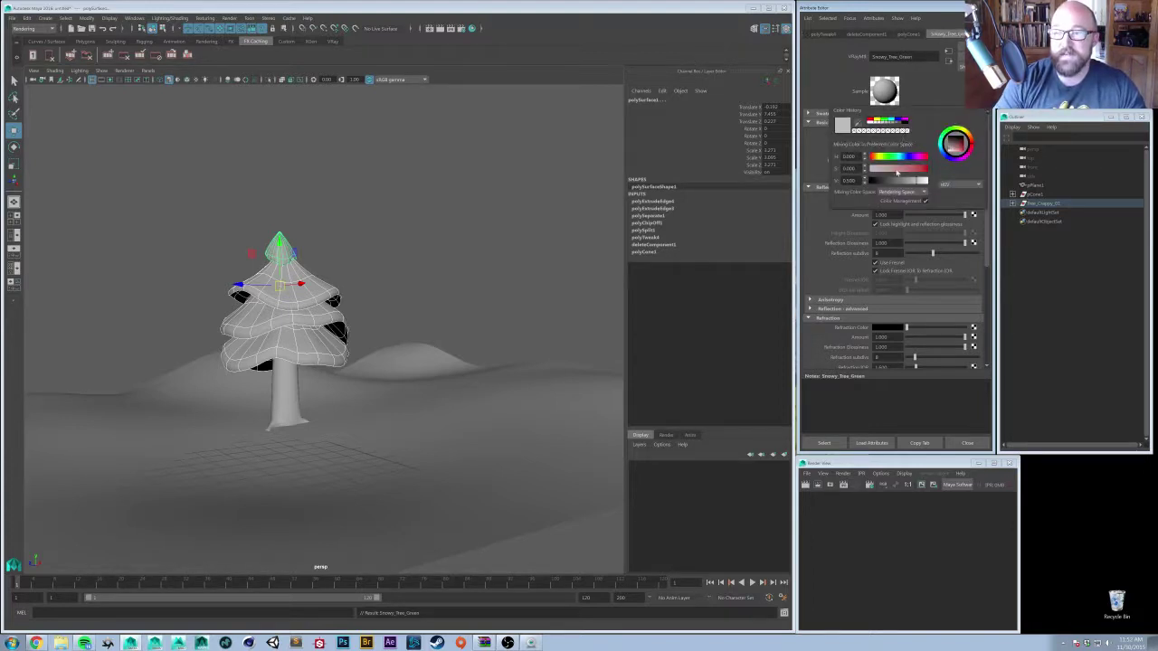
left_click_drag(898, 181, 922, 182)
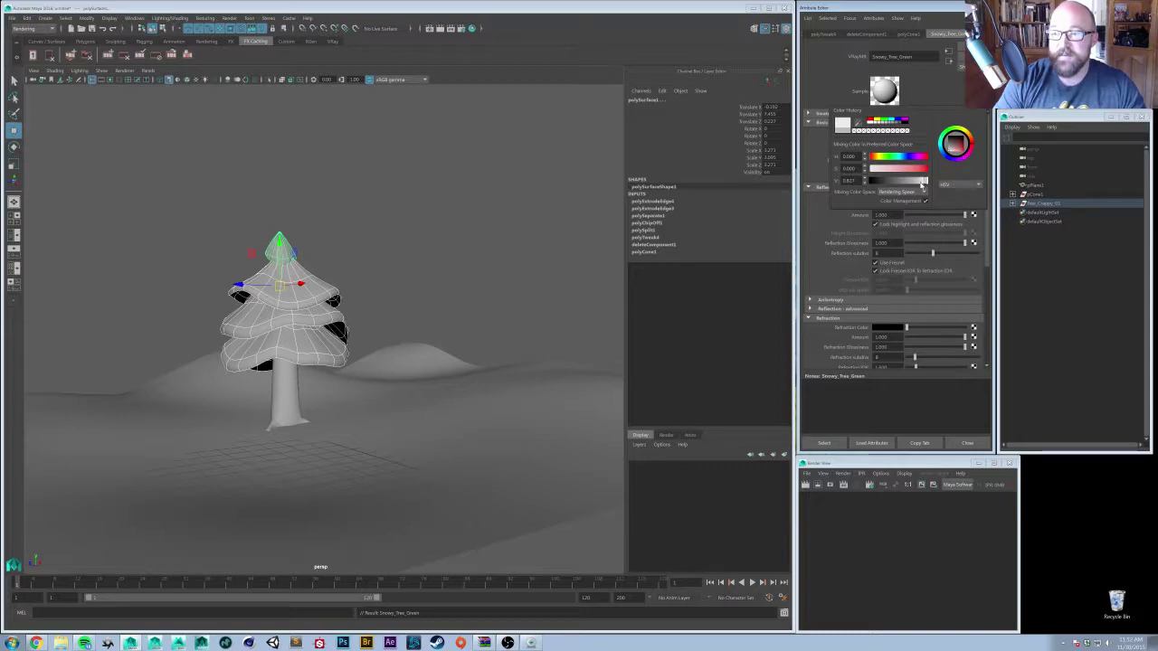
left_click(874, 168)
left_click(904, 159)
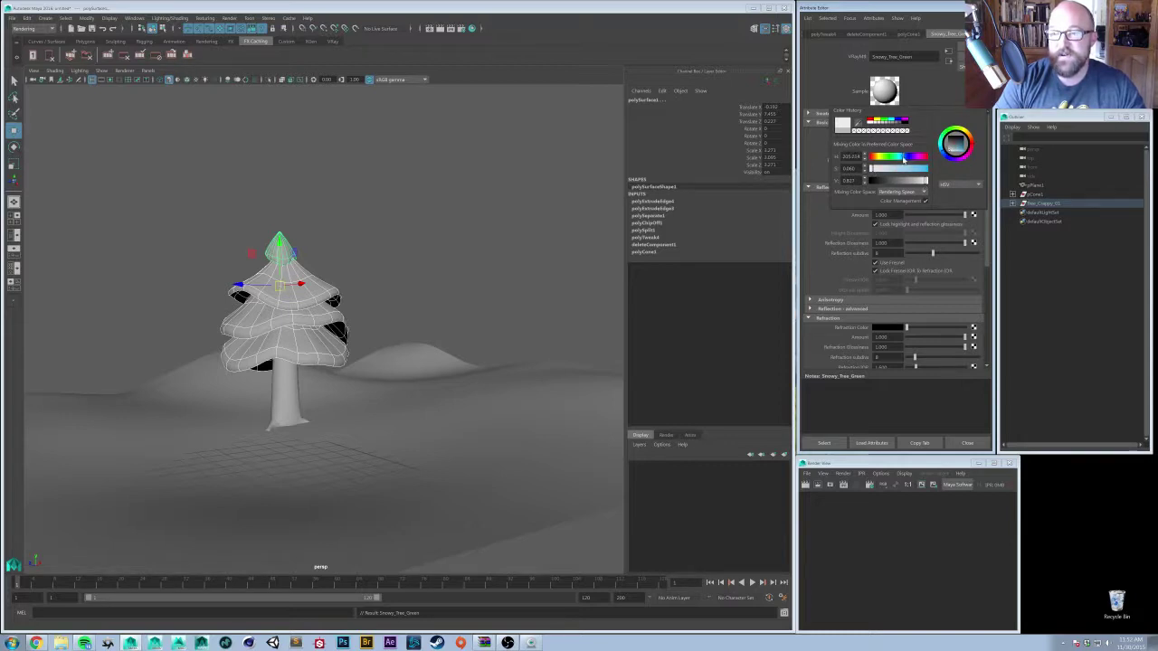
left_click(902, 160)
left_click_drag(901, 160, 924, 181)
left_click(903, 161)
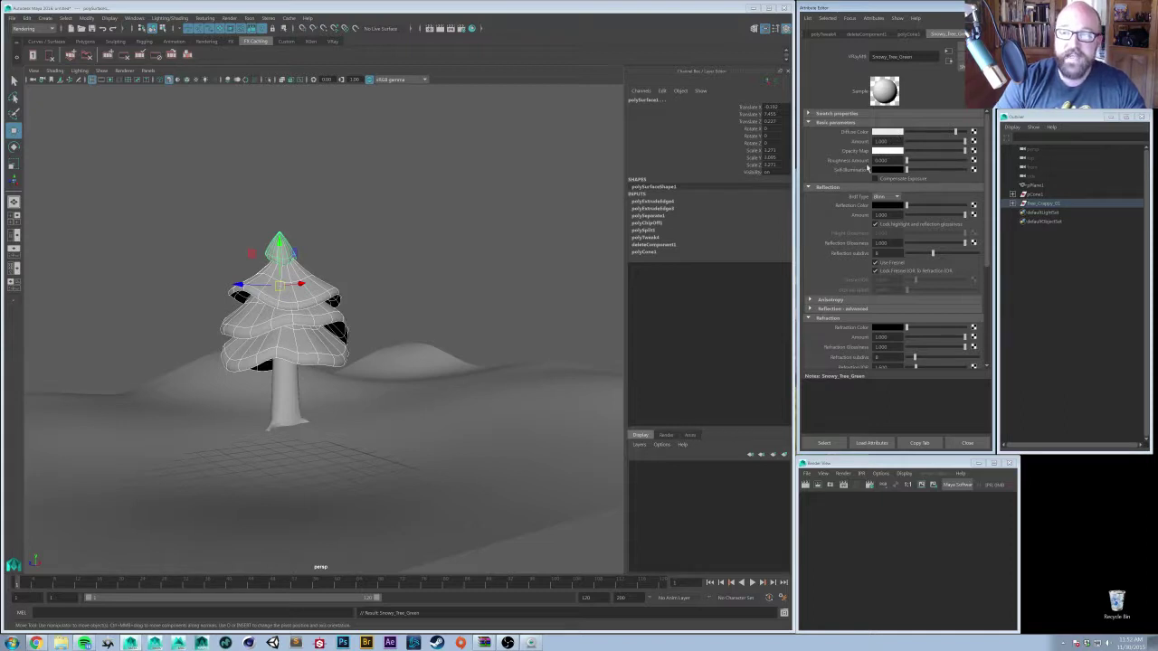
- Assign a new VRay Mtl material to the tree trunk cylinder
left_click_drag(424, 383, 404, 367, "alt")
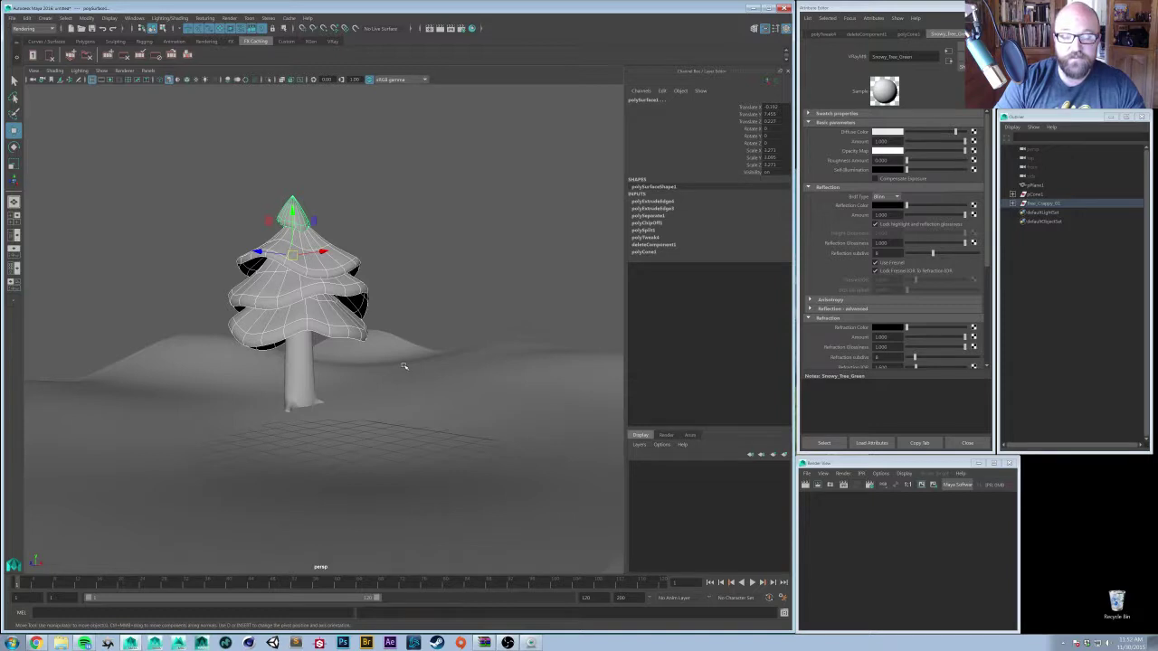
left_click(314, 362)
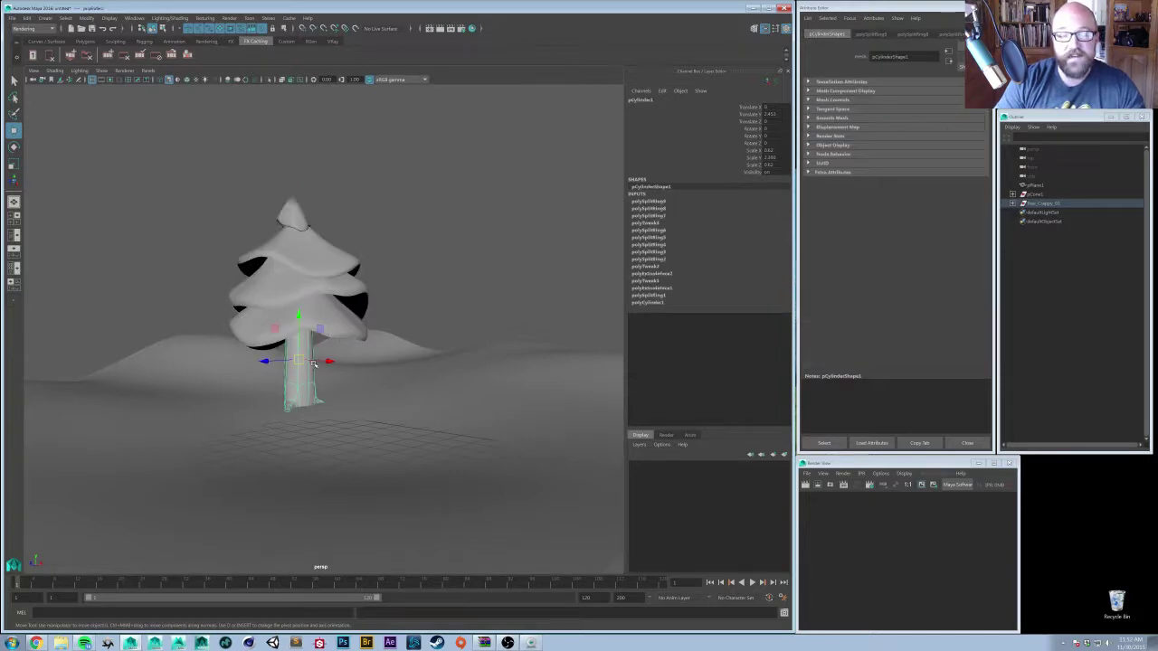
left_click_drag(314, 362, 388, 395, "alt")
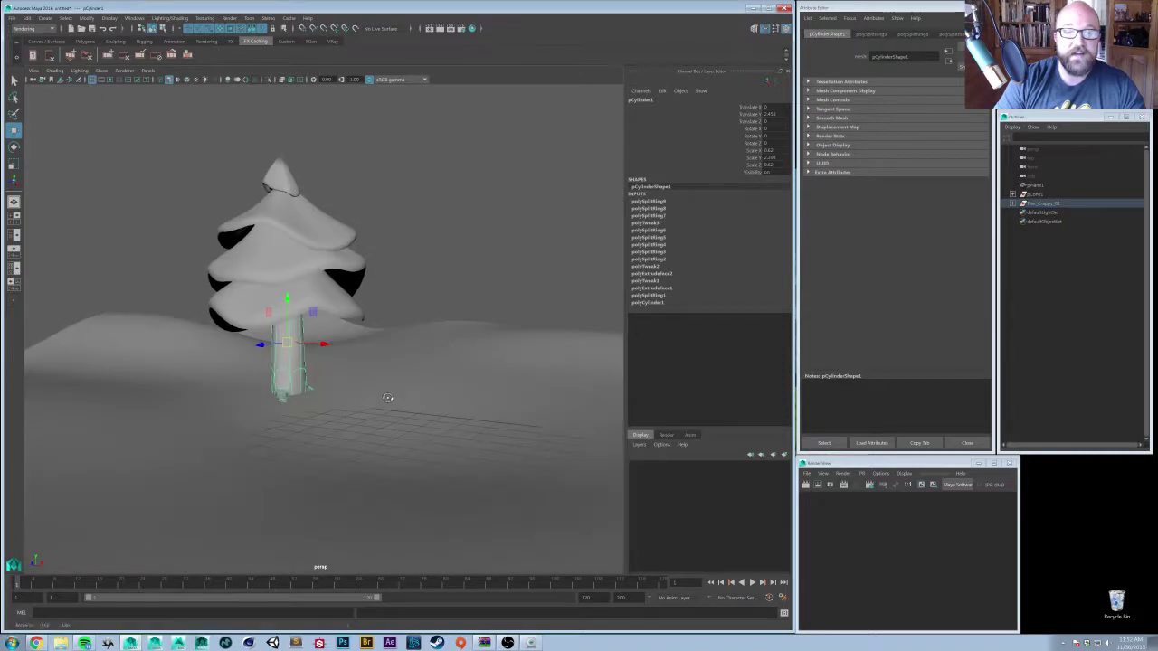
left_click_drag(487, 397, 304, 374, "alt")
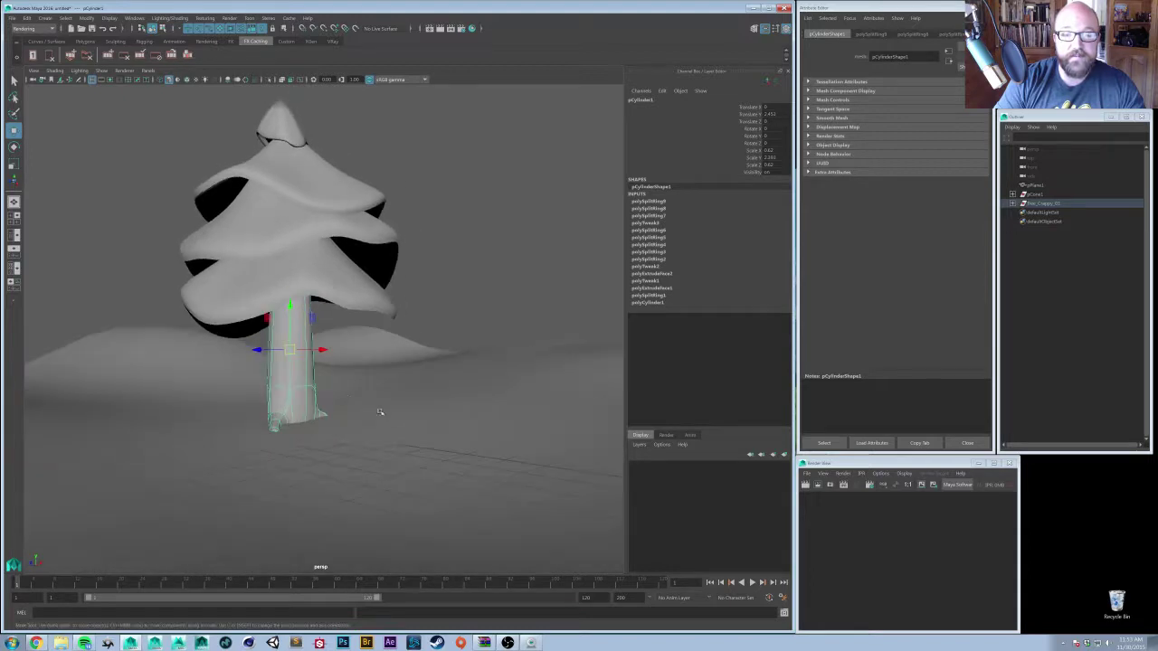
right_click(305, 371)
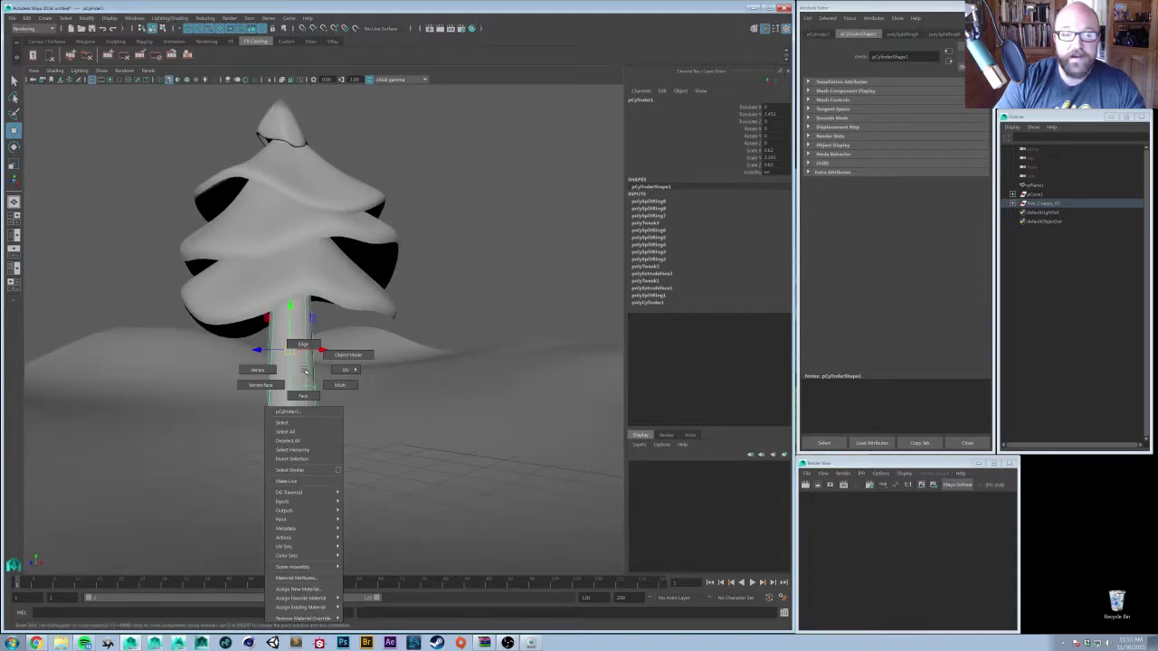
left_click(310, 589)
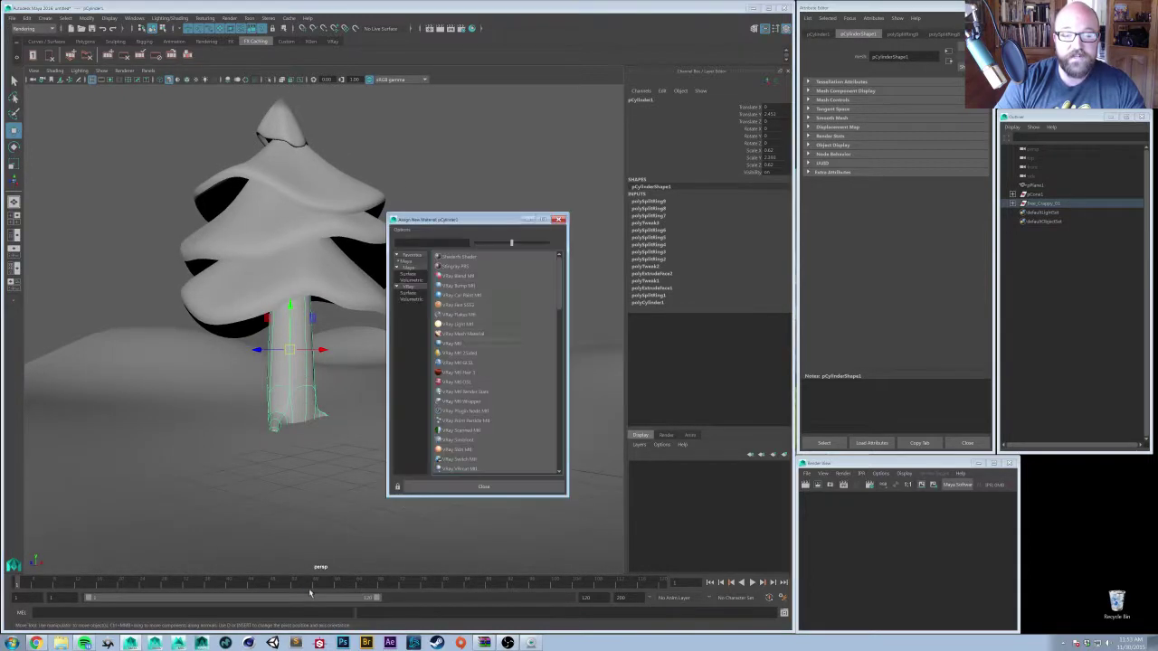
left_click(484, 344)
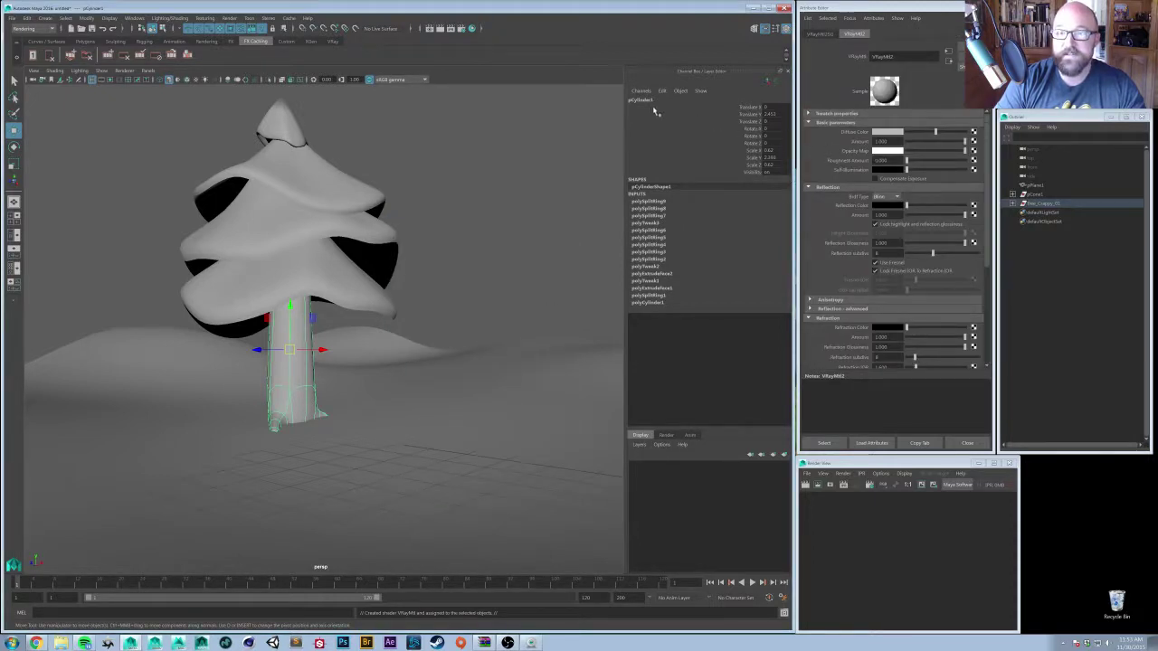
- Rename the trunk's new material Tree_Trunk_Brown
double_click(882, 56)
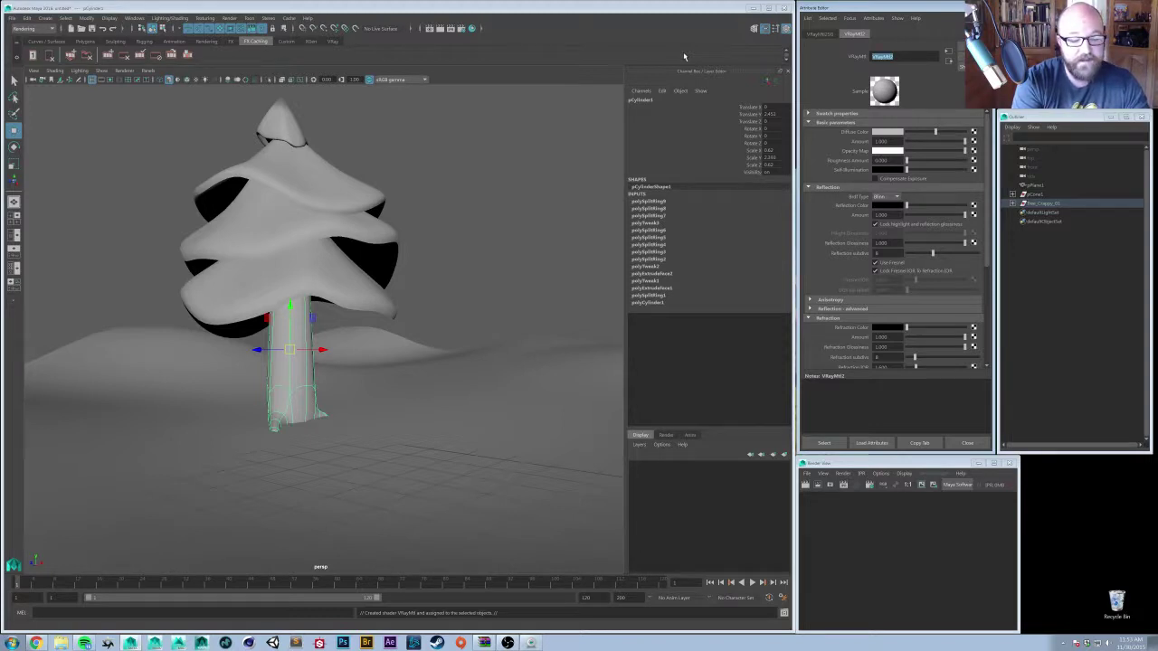
type("Tree_")
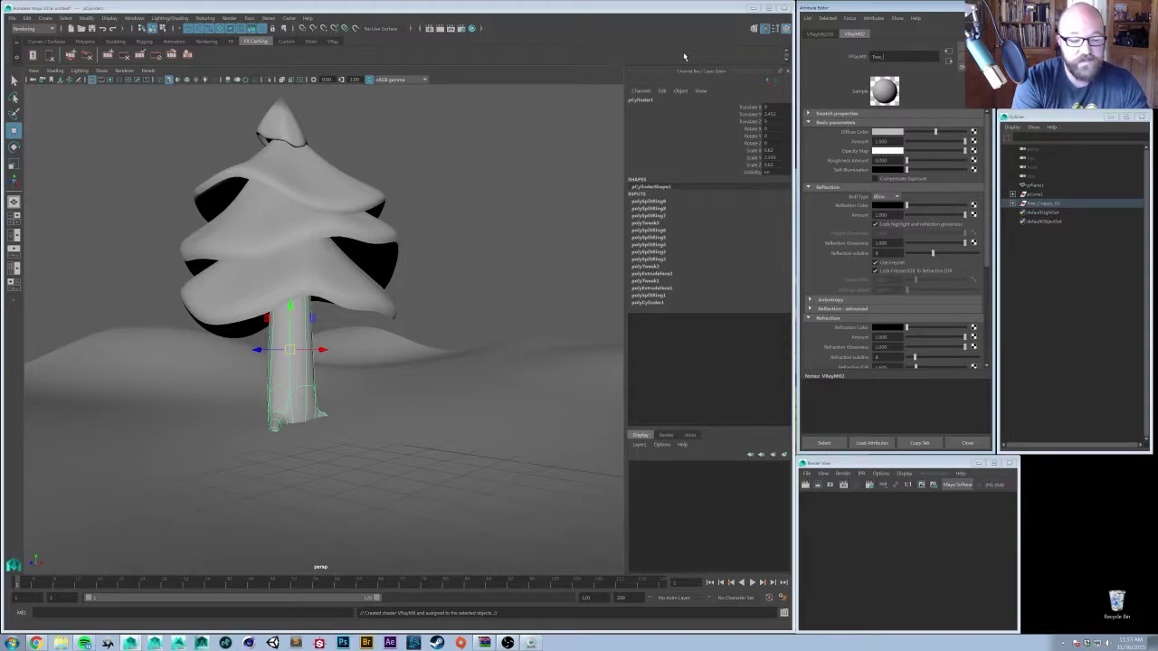
type("Trunk_Brow")
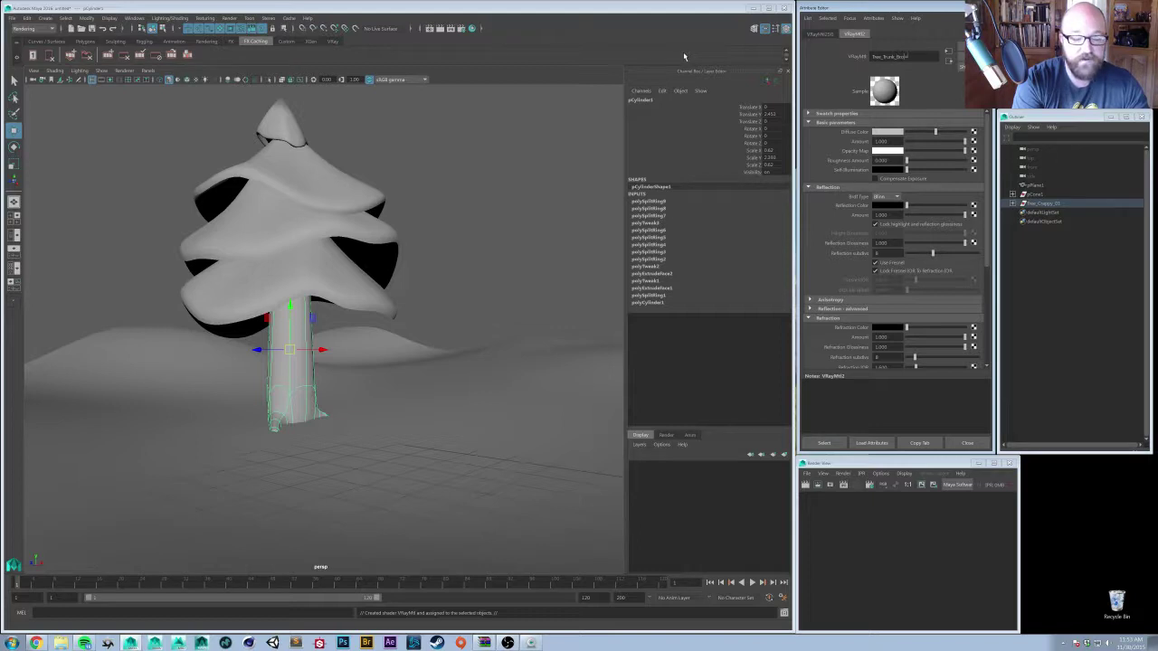
type("n")
key("Return")
- Give the Tree_Trunk_Brown material a dark brown diffuse color and a fully white reflection color
left_click(886, 132)
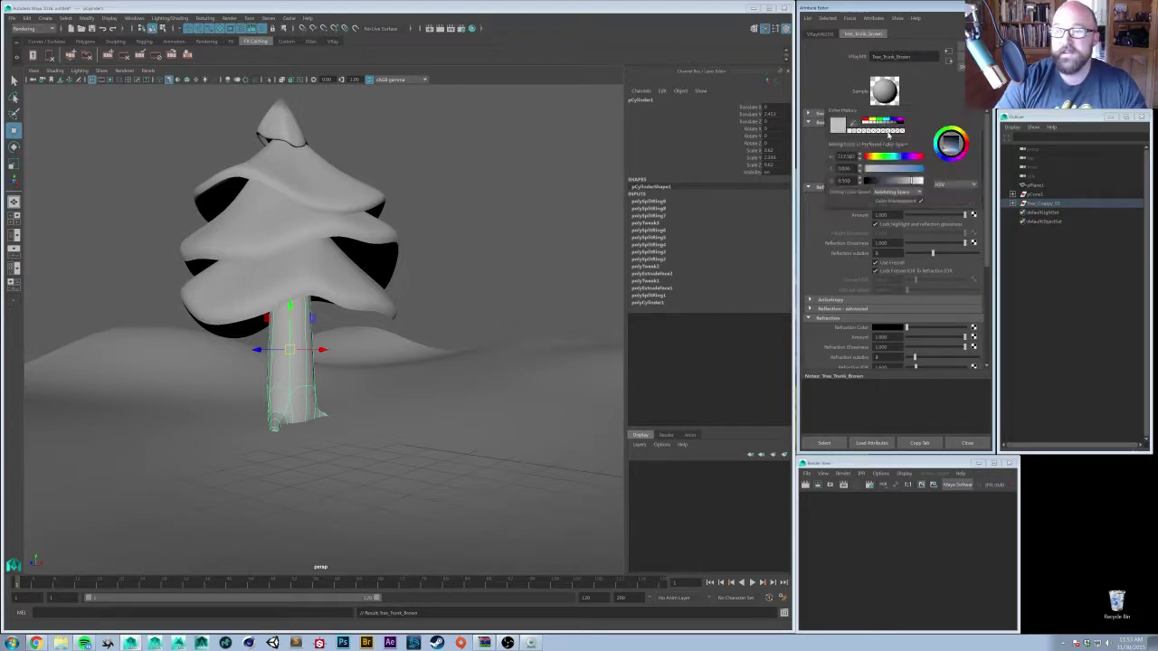
left_click(871, 157)
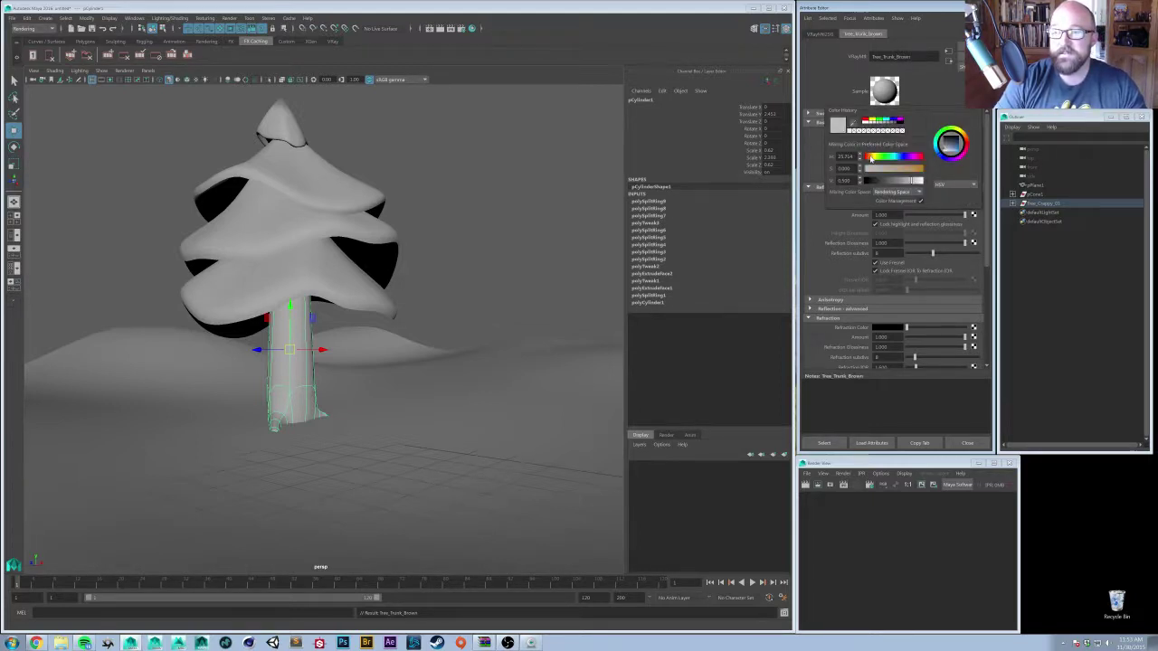
mouse_move(876, 172)
left_mouse_down()
mouse_move(891, 169)
mouse_move(884, 186)
mouse_move(902, 170)
mouse_move(879, 183)
left_mouse_up()
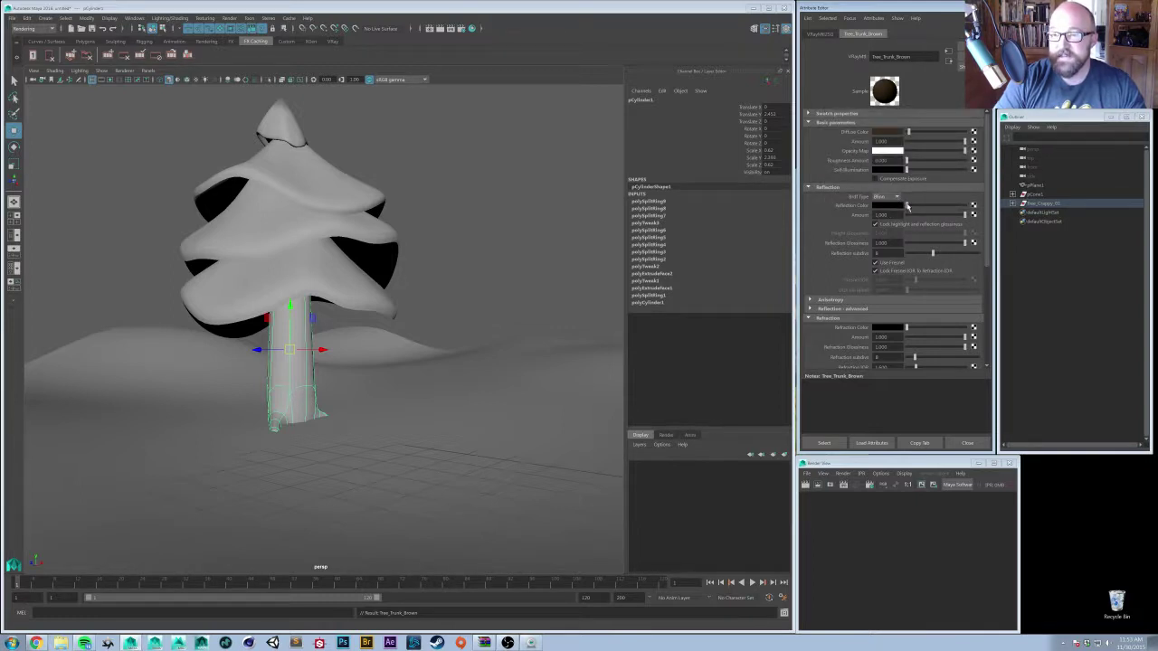
left_click_drag(907, 206, 1040, 209)
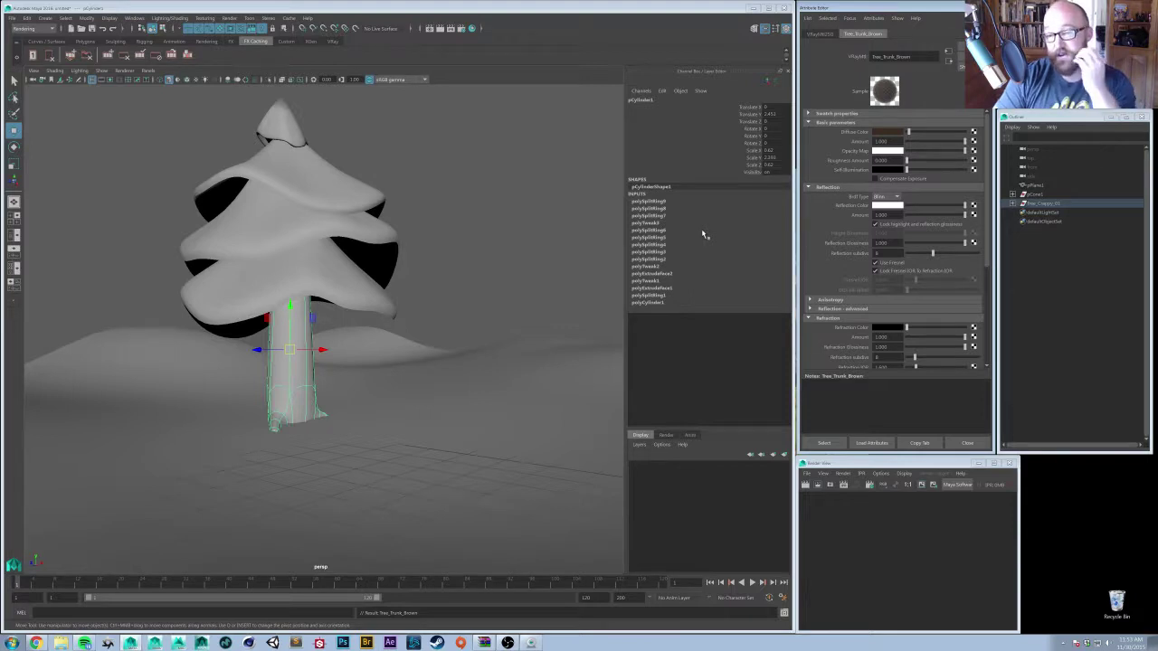
- Try a diffuse amount of 0.8 and a reflection amount of 0.2 on the trunk material
left_click(880, 141)
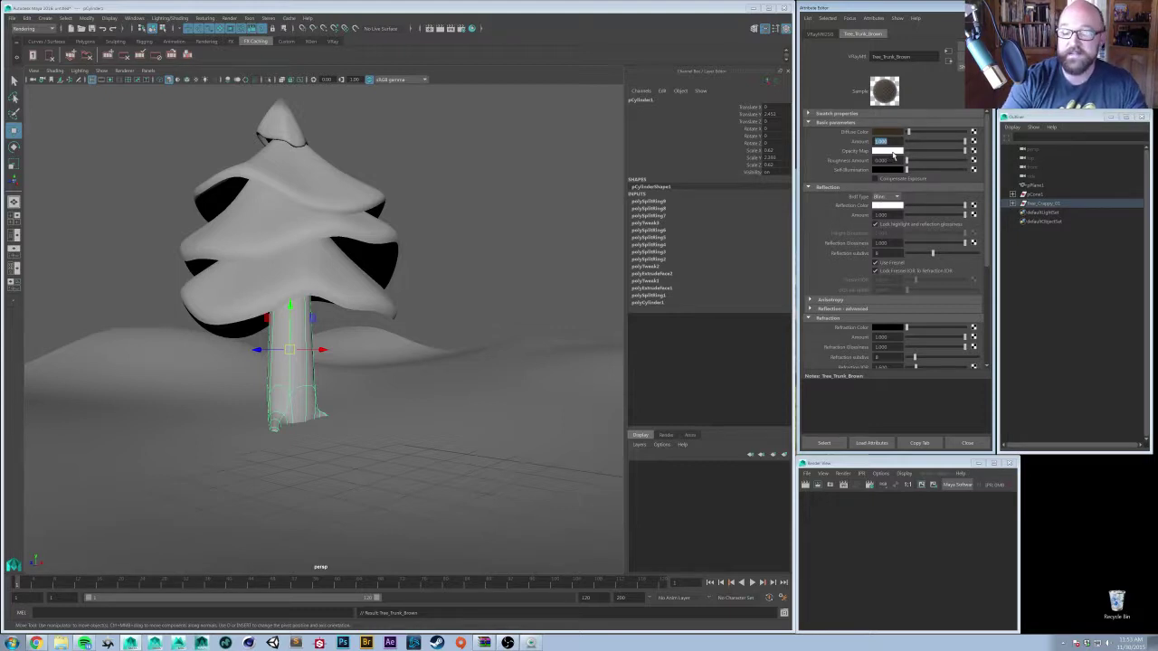
type(".8")
key("Return")
left_click_drag(891, 216, 729, 203)
type(".2")
key("Return")
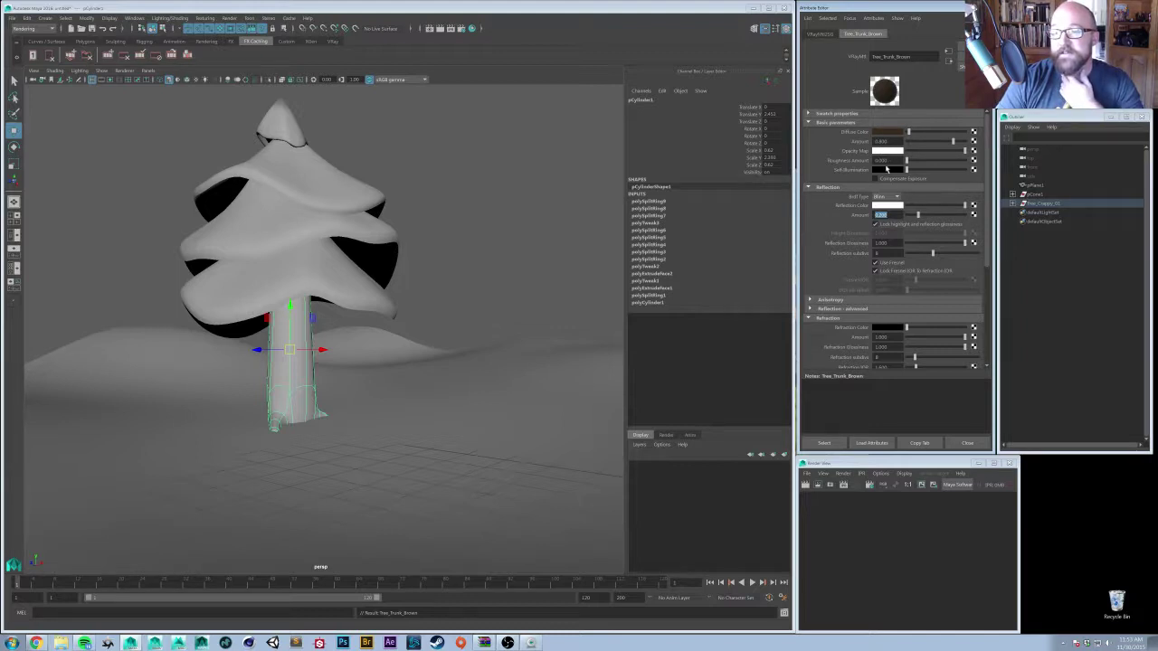
- Try 0.5 for both the diffuse and reflection amounts of the trunk material, and restore both to 1
left_click(882, 141)
type(".5")
key("Return")
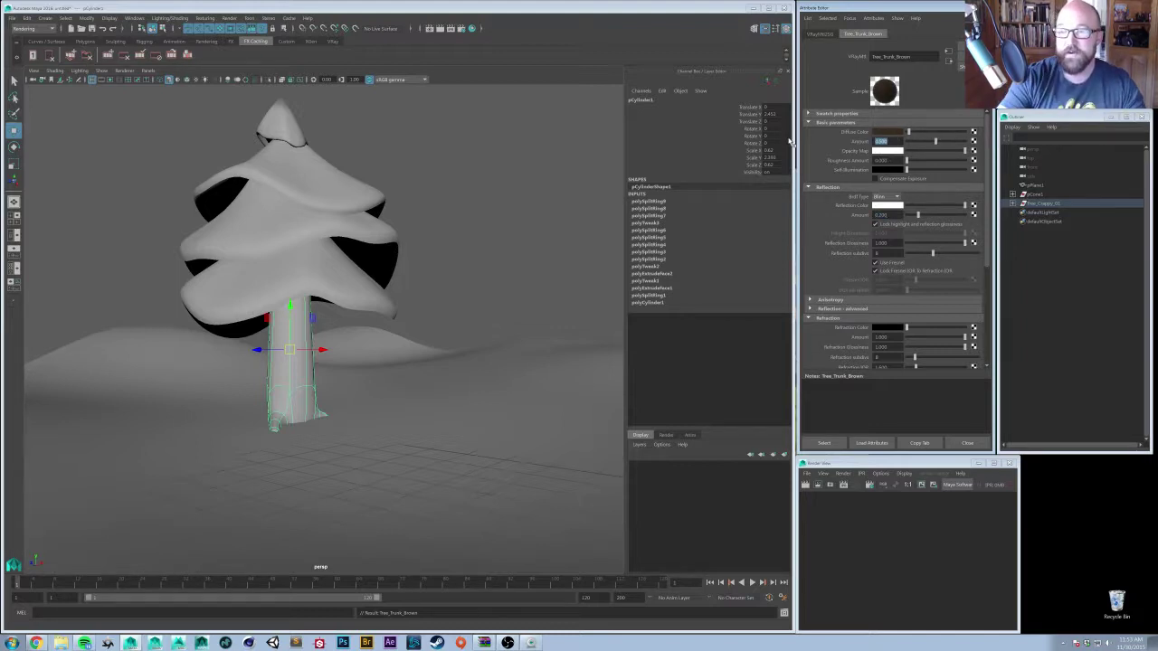
left_click_drag(889, 215, 758, 199)
type(".5")
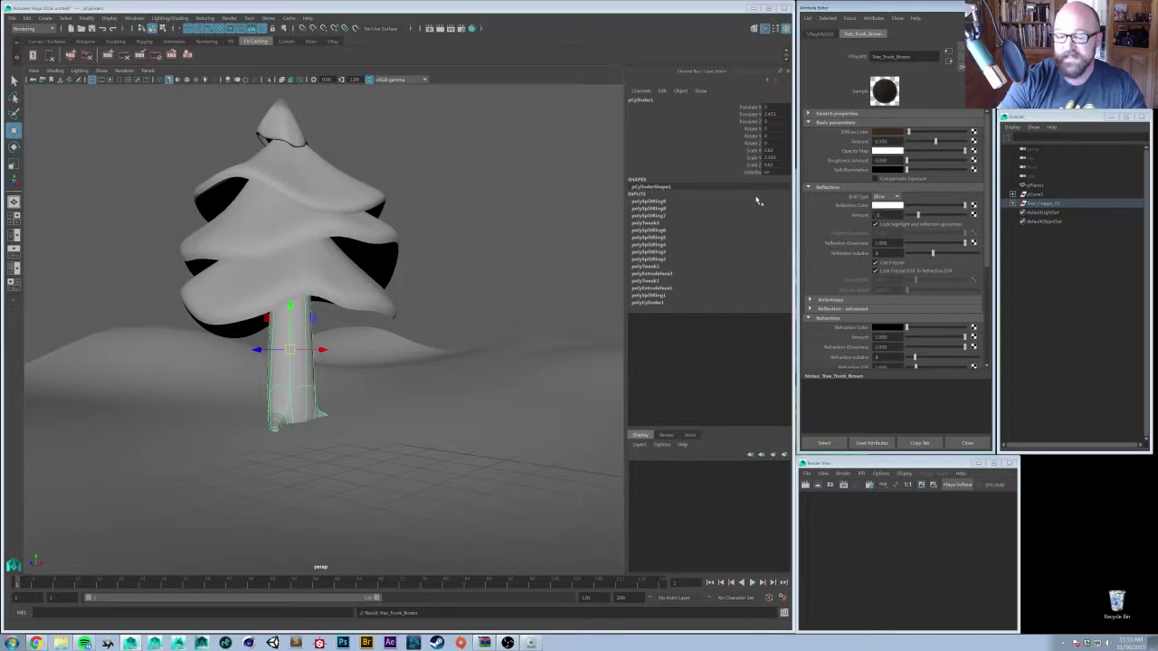
key("Return")
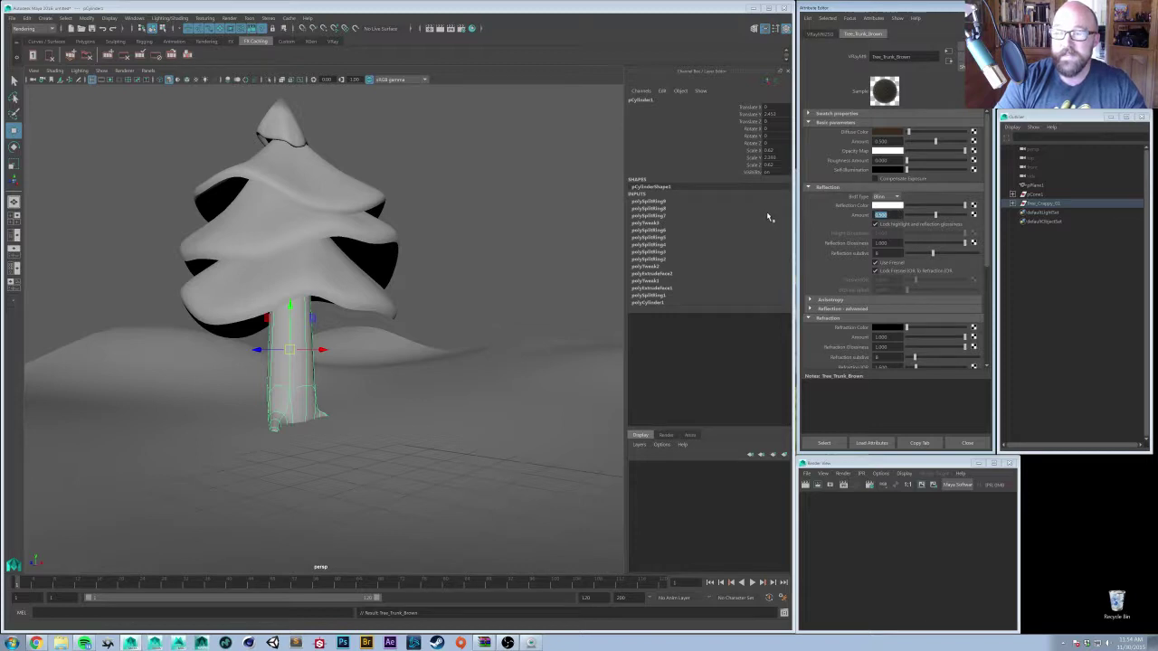
type("1")
key("Return")
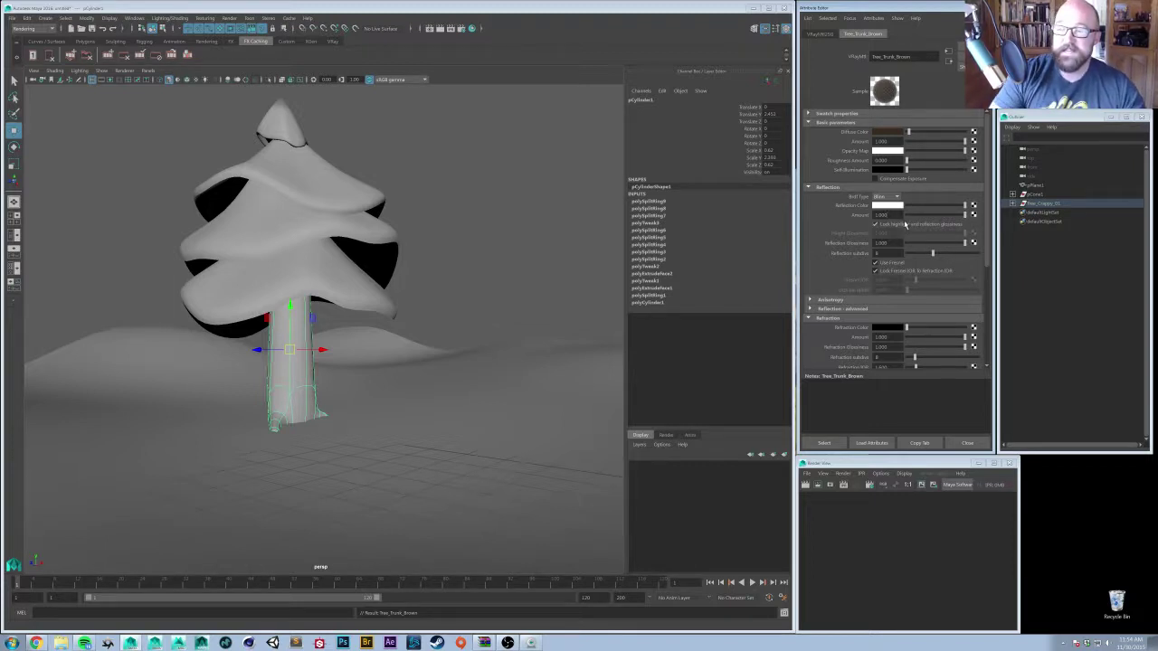
- Set the trunk material's reflection glossiness to 0.5
left_click_drag(891, 242, 817, 253)
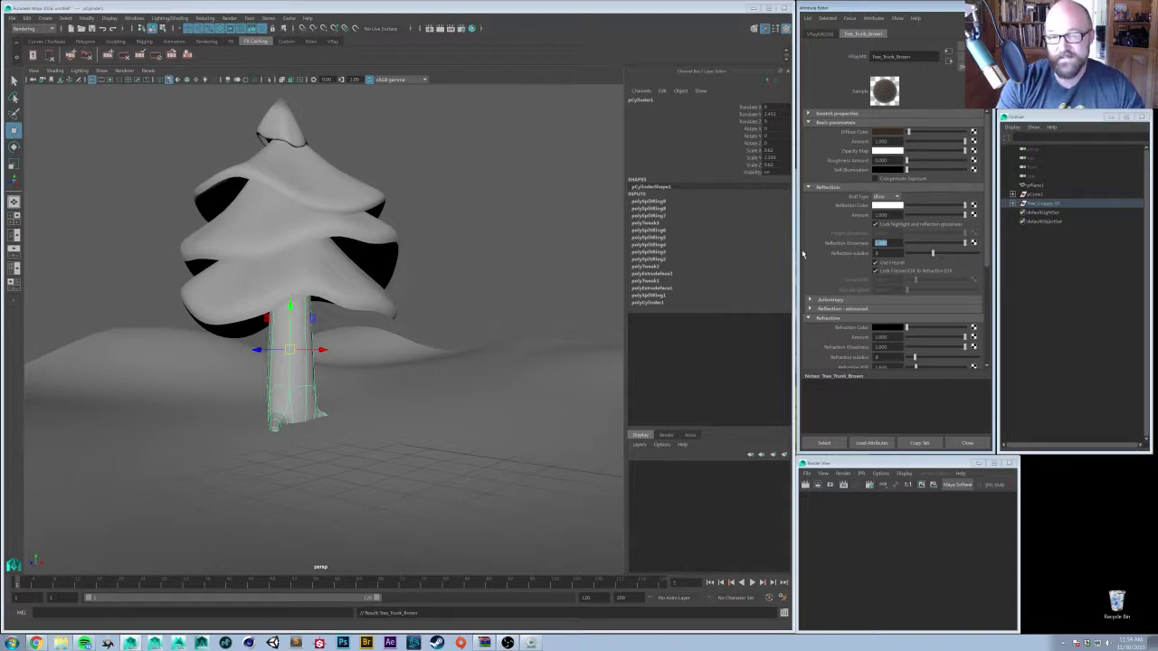
type("0.5")
key("Return")
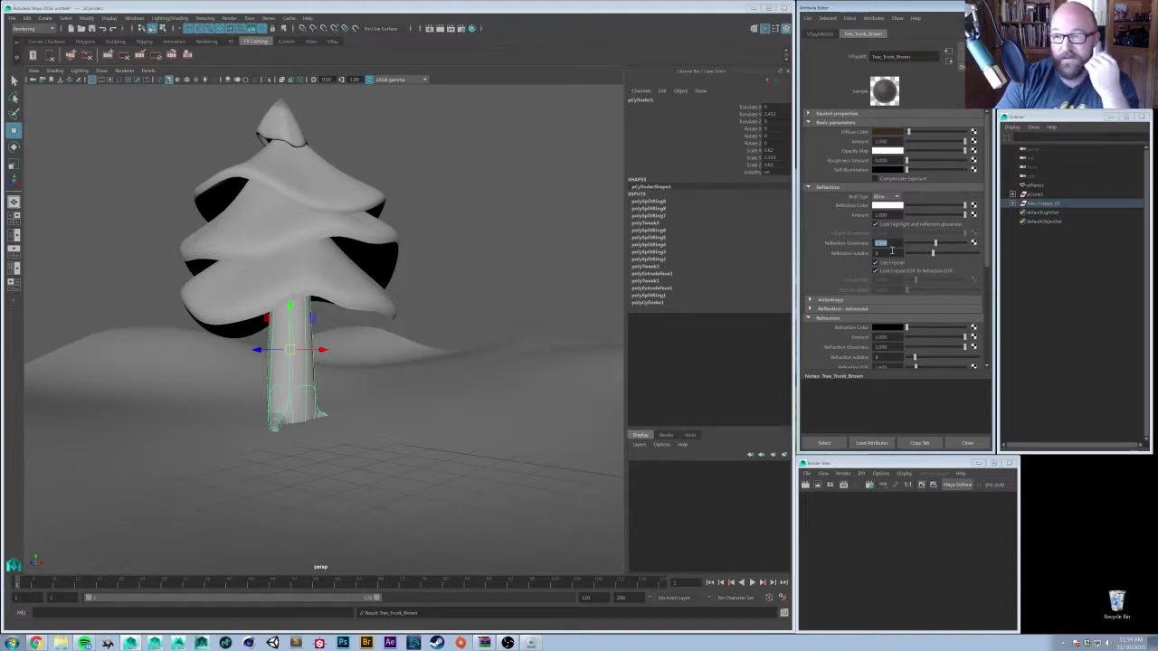
- Compare the Ward and Blinn BRDF types on the trunk material's sample, ending on Blinn
left_click(890, 197)
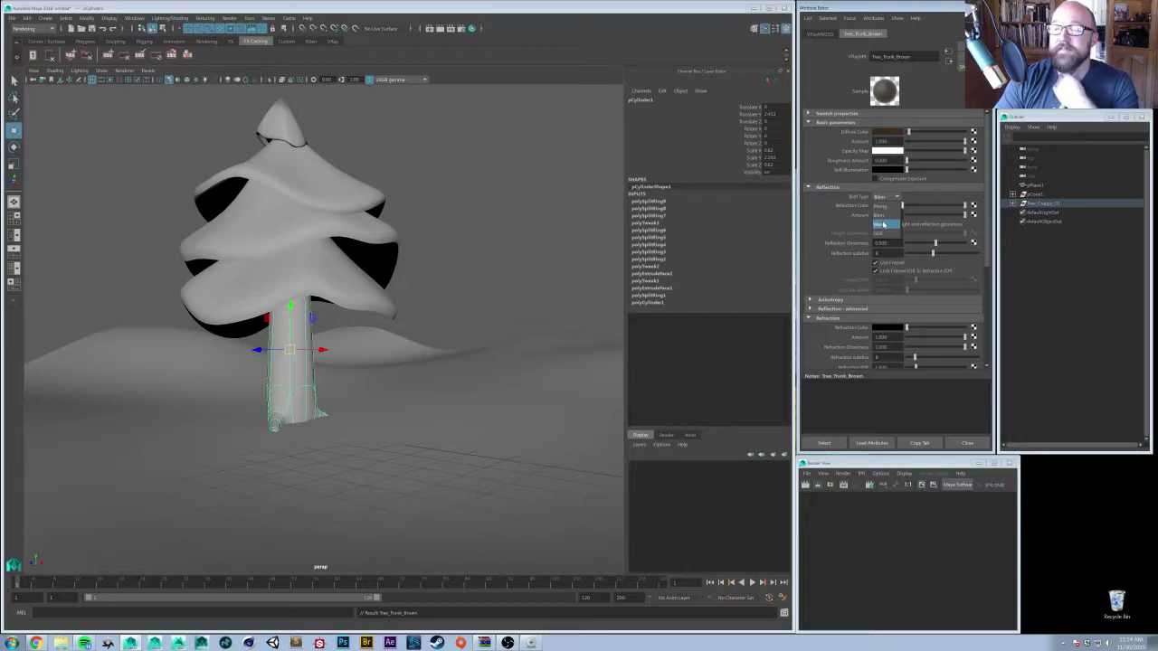
left_click(887, 227)
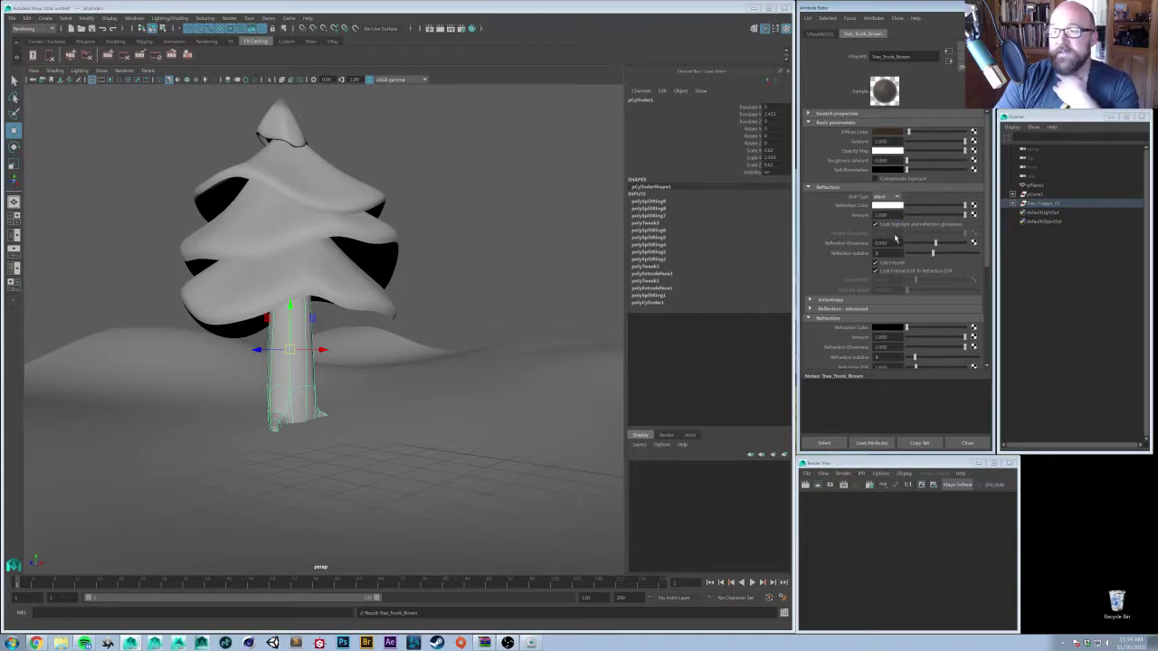
left_click(885, 197)
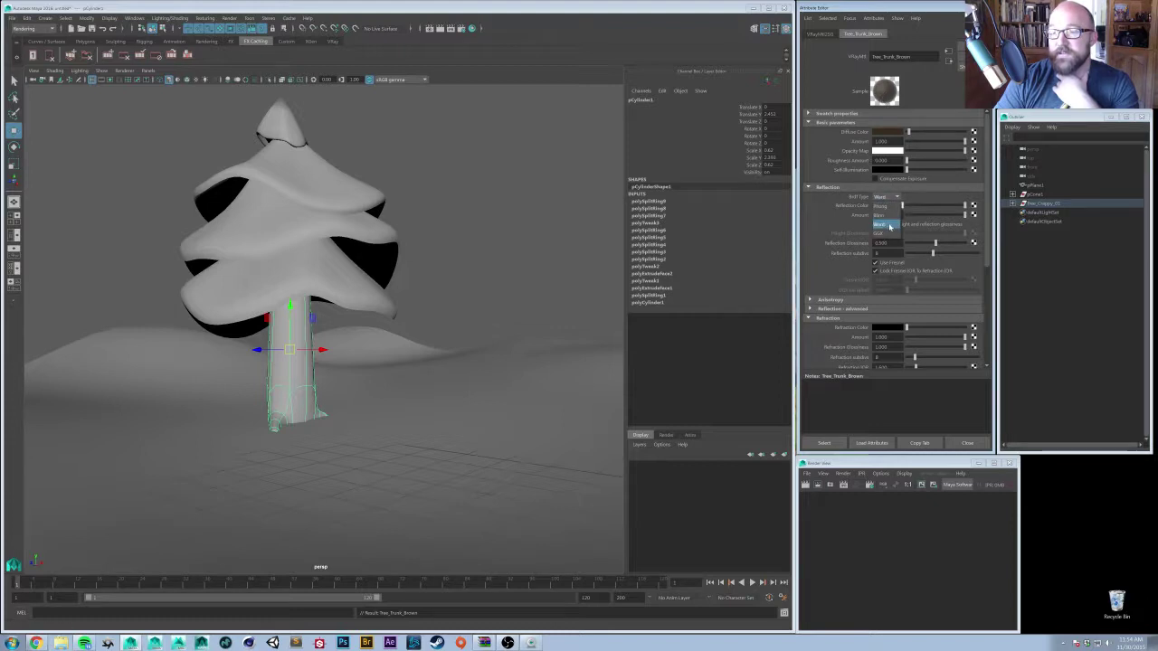
left_click(886, 216)
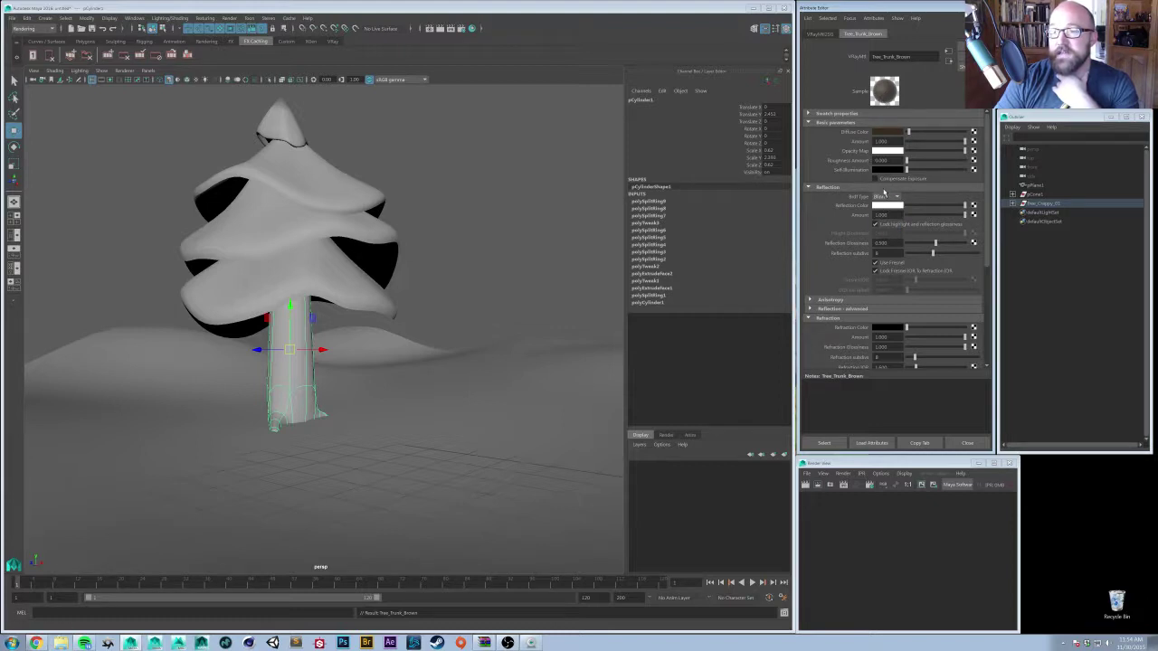
left_click(885, 197)
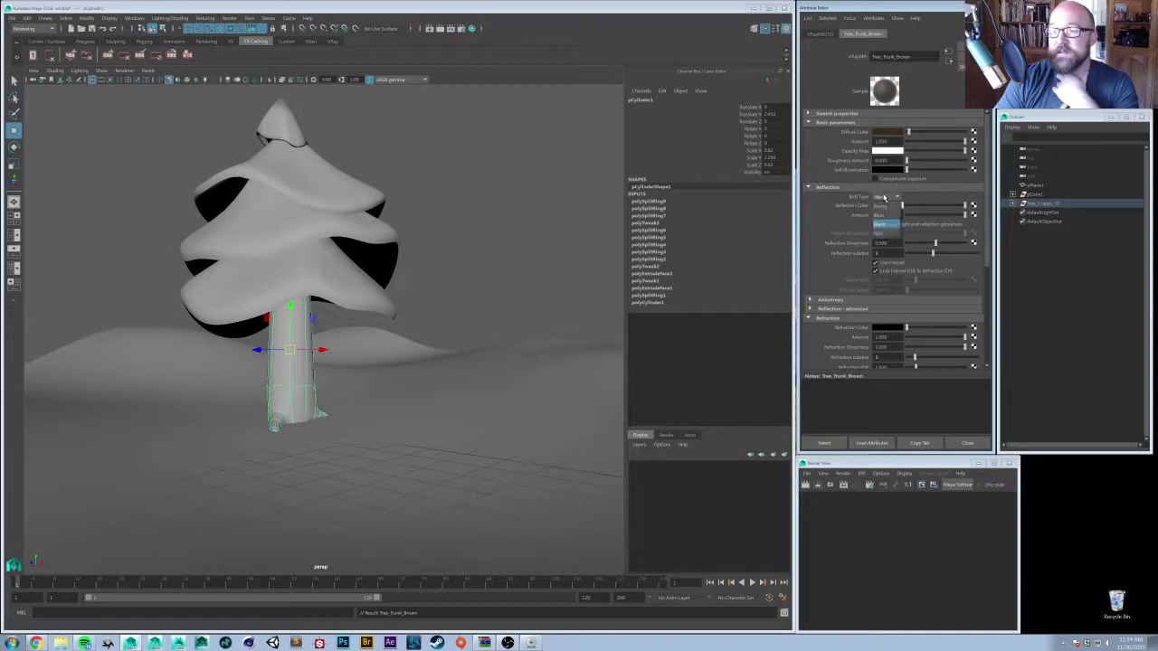
left_click(886, 214)
left_click(885, 196)
left_click(878, 226)
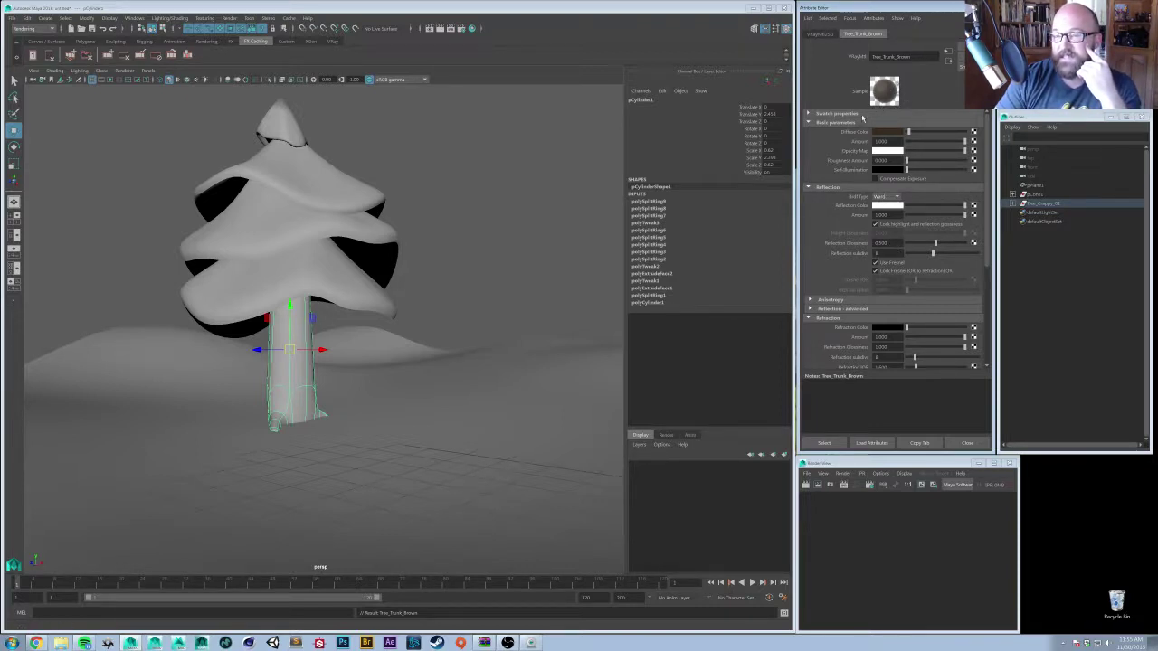
left_click(879, 198)
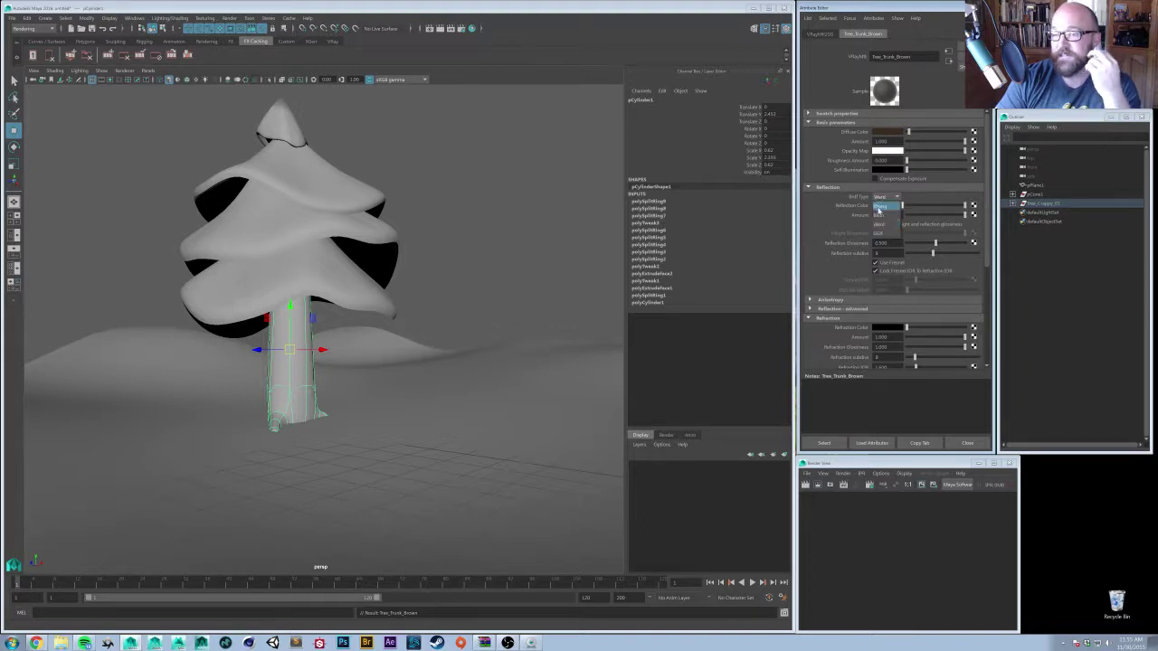
left_click(880, 215)
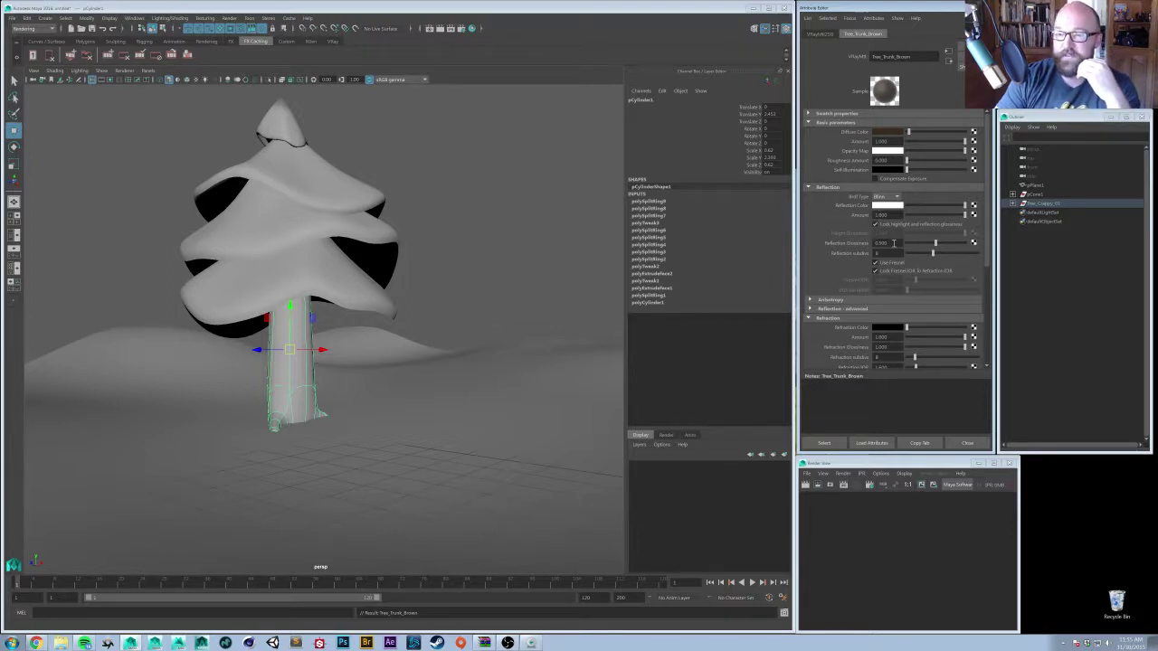
- Try unlocking the trunk material's highlight glossiness from its reflection glossiness, and lock the two together again
left_click(891, 243)
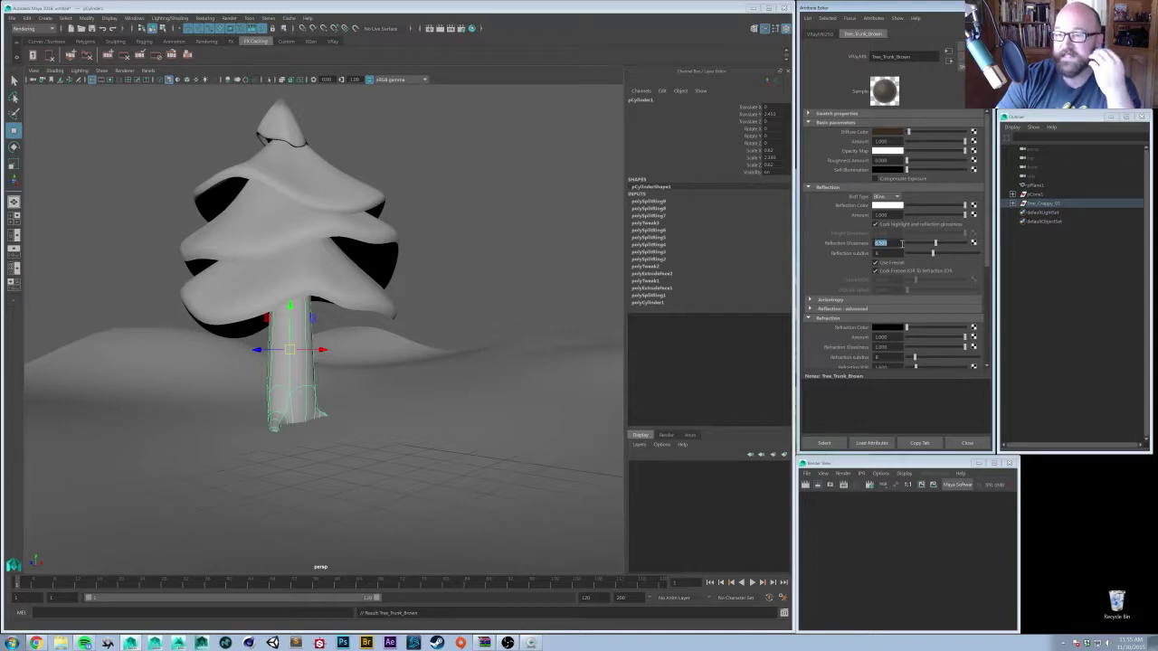
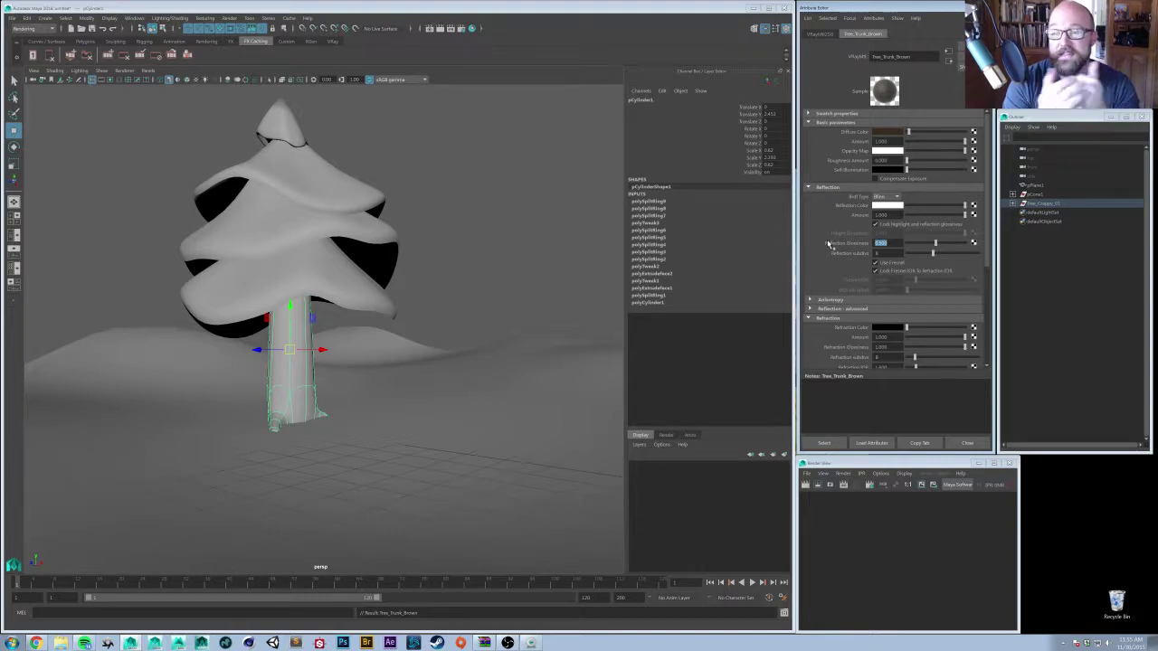
left_click(913, 224)
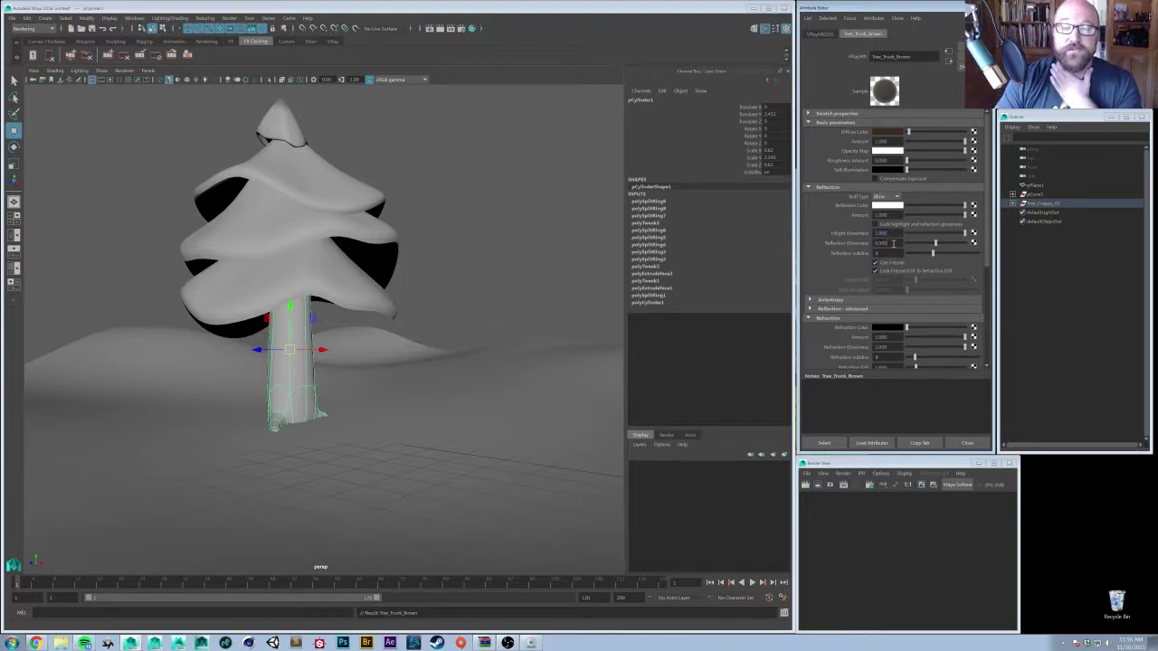
double_click(891, 242)
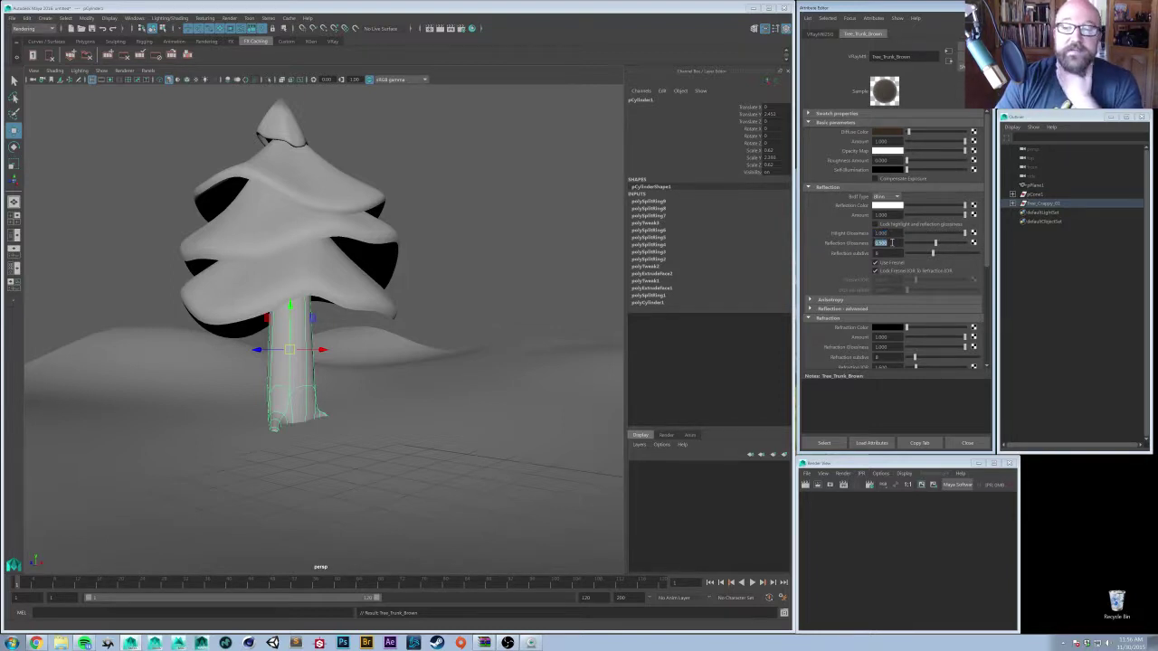
left_click(897, 232)
left_click(894, 225)
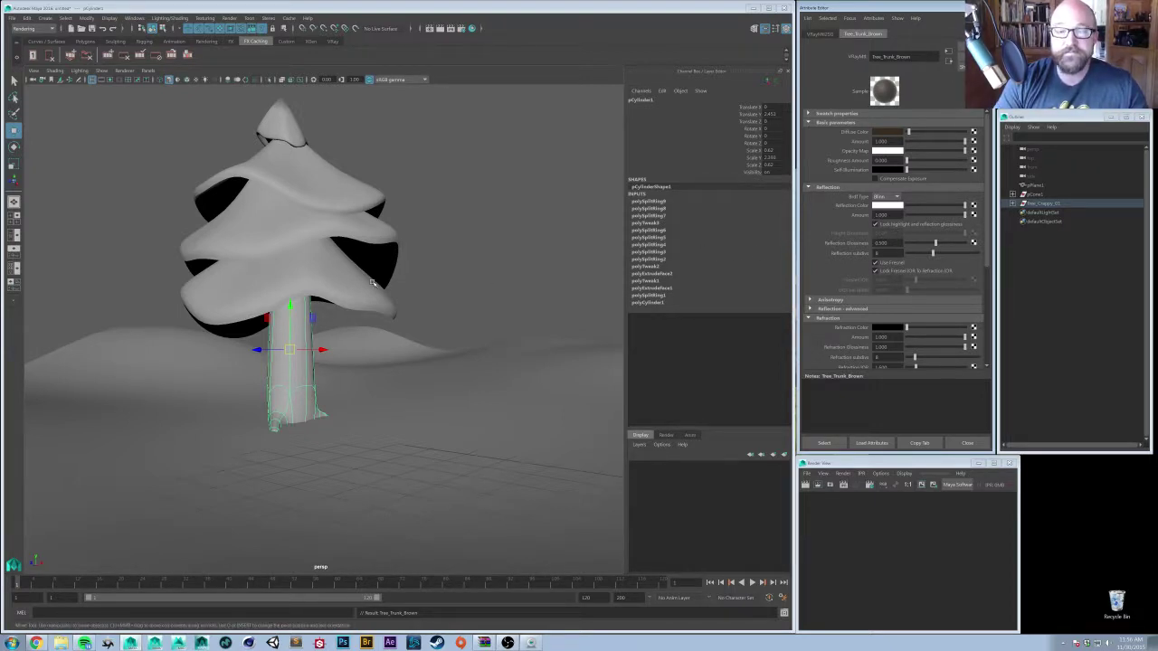
- Scale up the tree's three foliage tiers below the tip so they spread wider around the trunk
middle_click_drag(392, 251, 395, 277, "alt")
left_click_drag(394, 277, 379, 299, "alt")
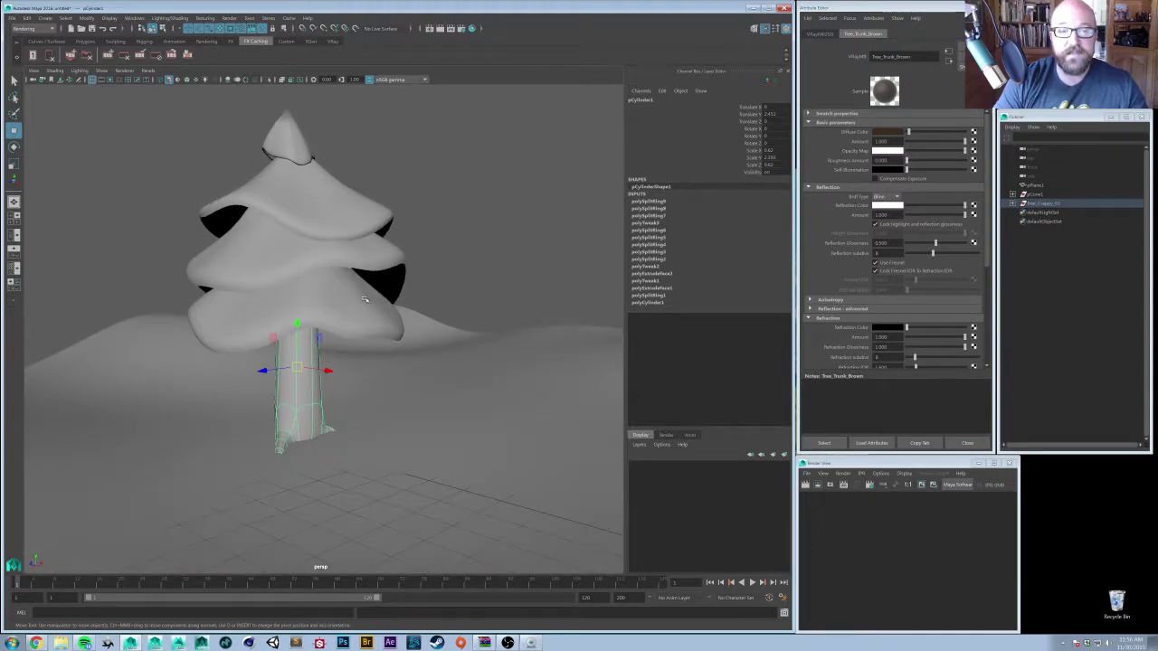
left_click(353, 311)
key("r")
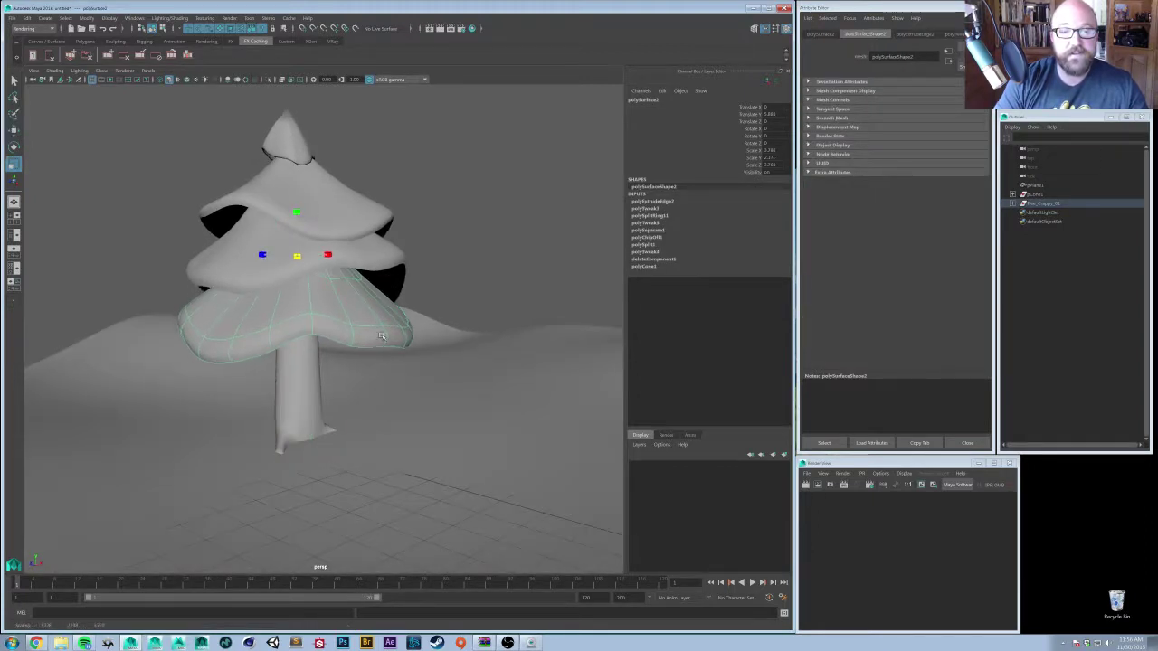
left_click(409, 264)
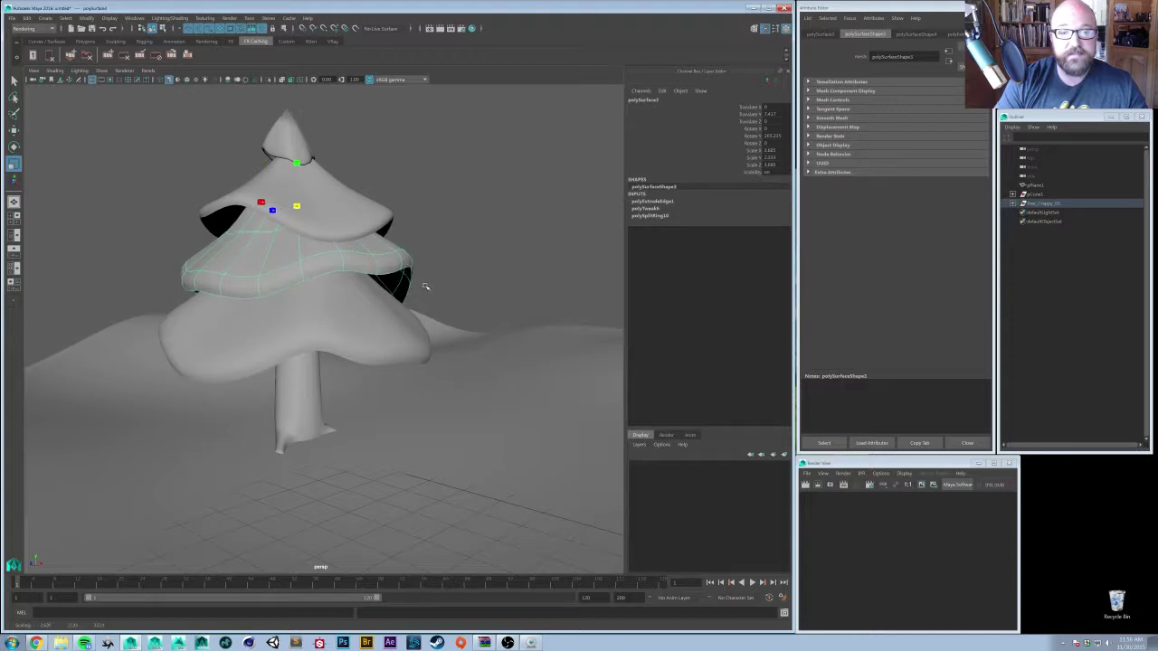
left_click(358, 190)
left_click(360, 207)
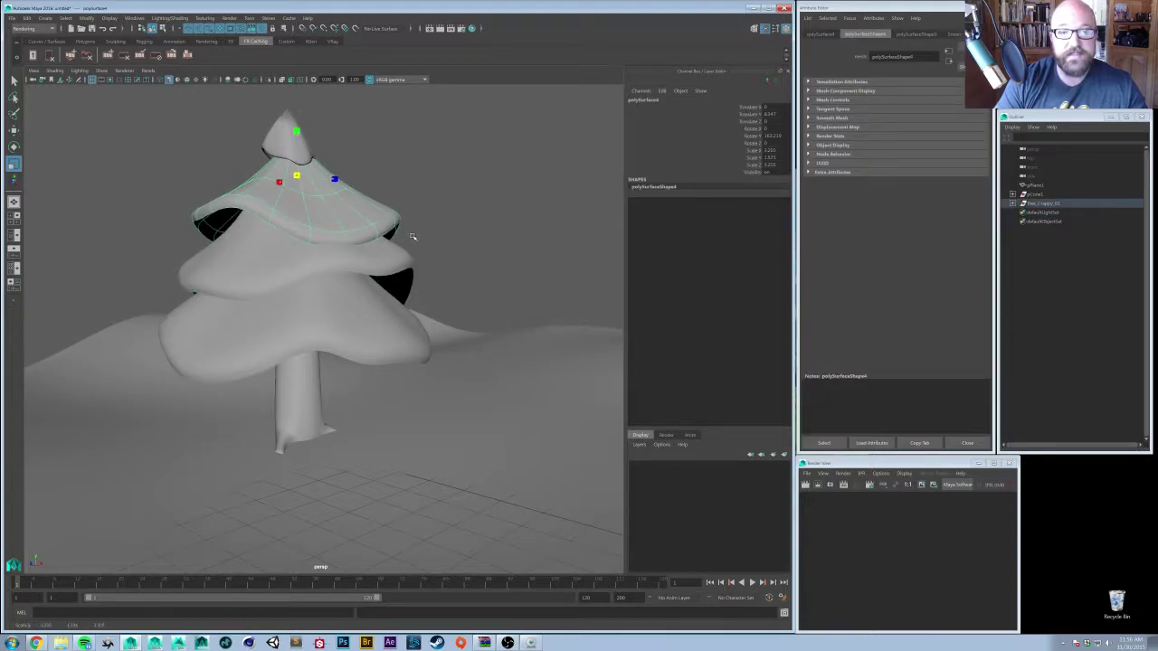
- Raise the tree's tip well above the foliage to make room for another tier
left_click(288, 126)
key("w")
left_click_drag(287, 161, 286, 89)
- Duplicate the uppermost foliage tier and raise the copy into the gap below the tip
left_click(358, 206, "shift")
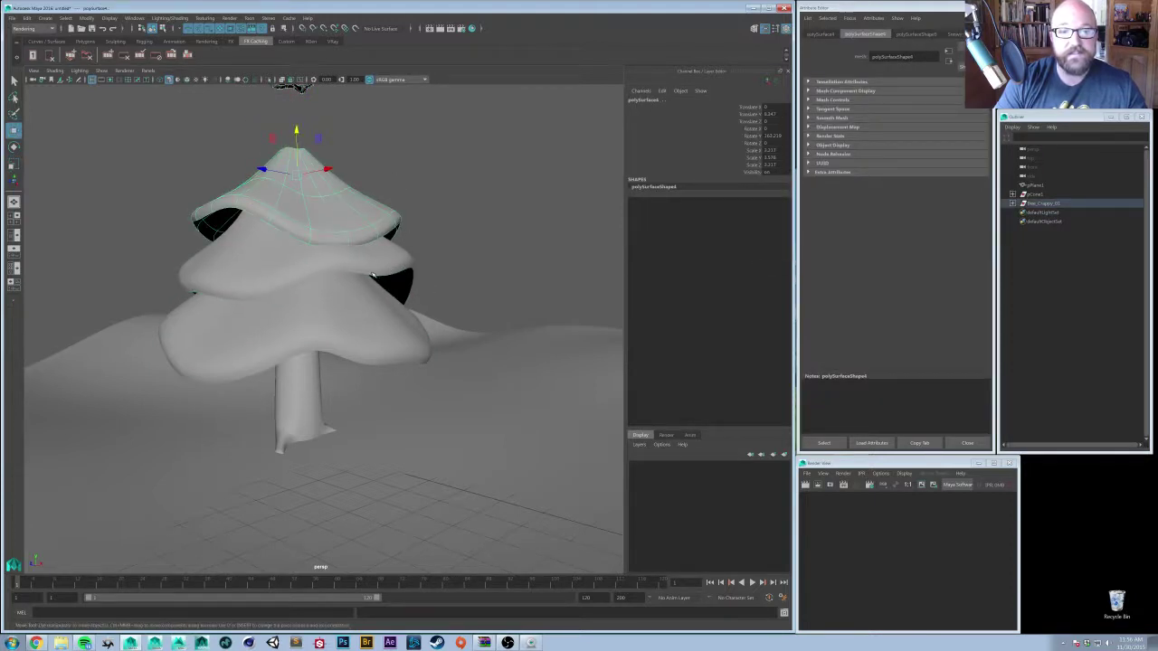
key("r")
key("ctrl+d")
key("w")
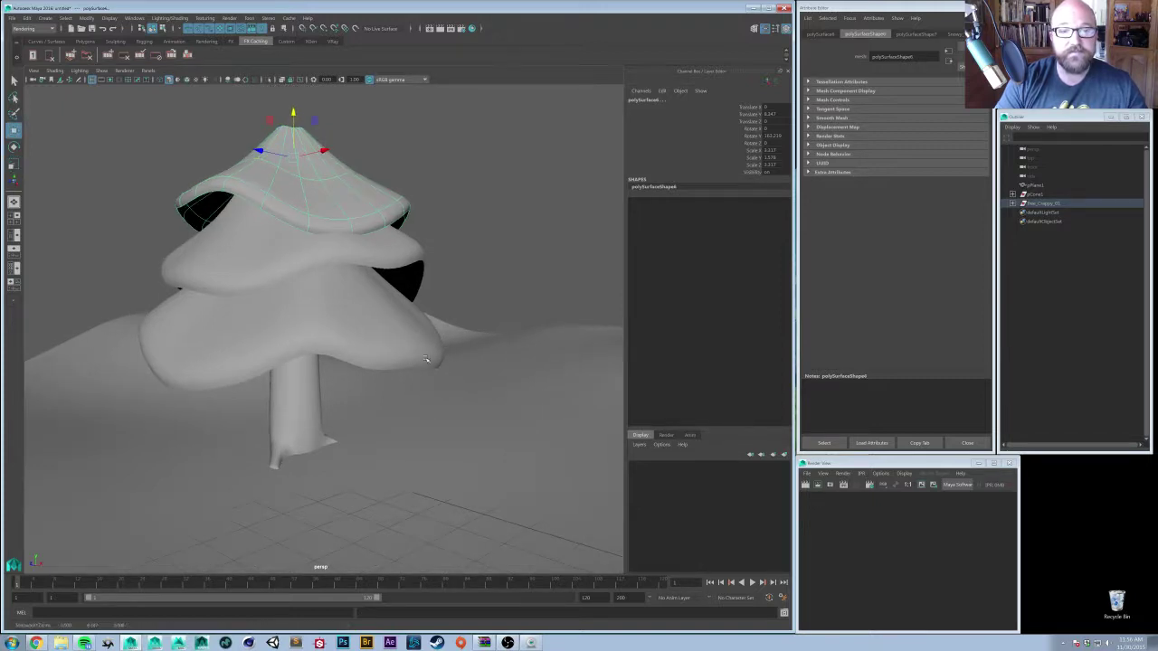
scroll(414, 355, "down", 3)
middle_click_drag(432, 361, 432, 353)
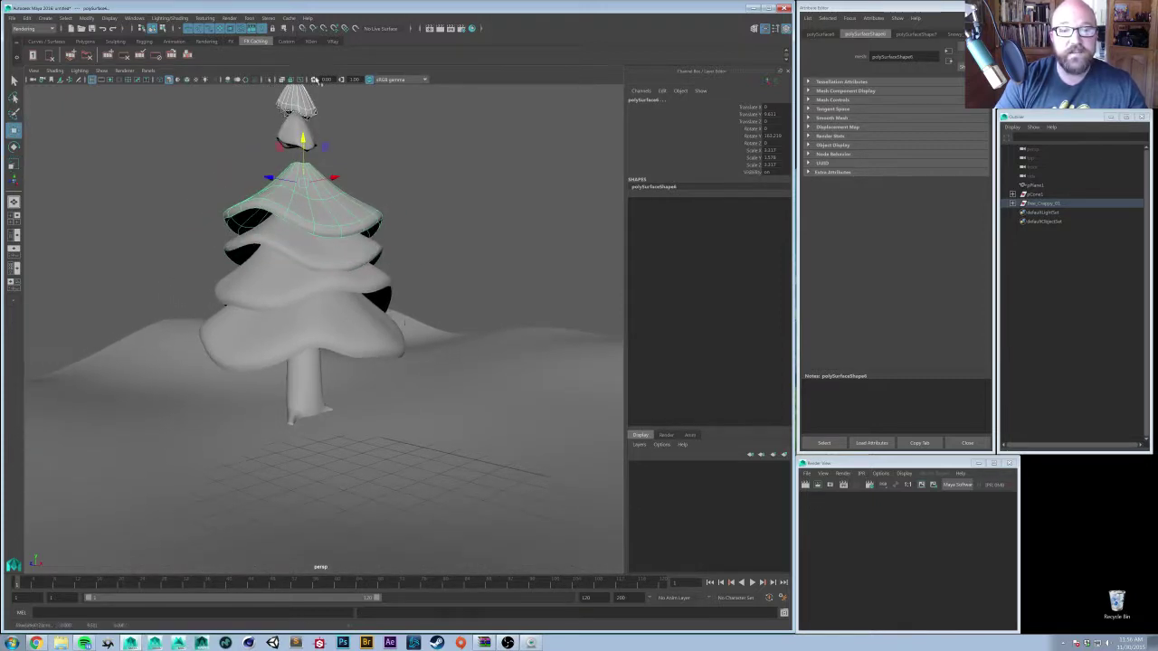
- Remove the surplus copy of the tip and scale down the new foliage tier
left_click(303, 117)
key("Delete")
key("ctrl+z")
key("ctrl+z")
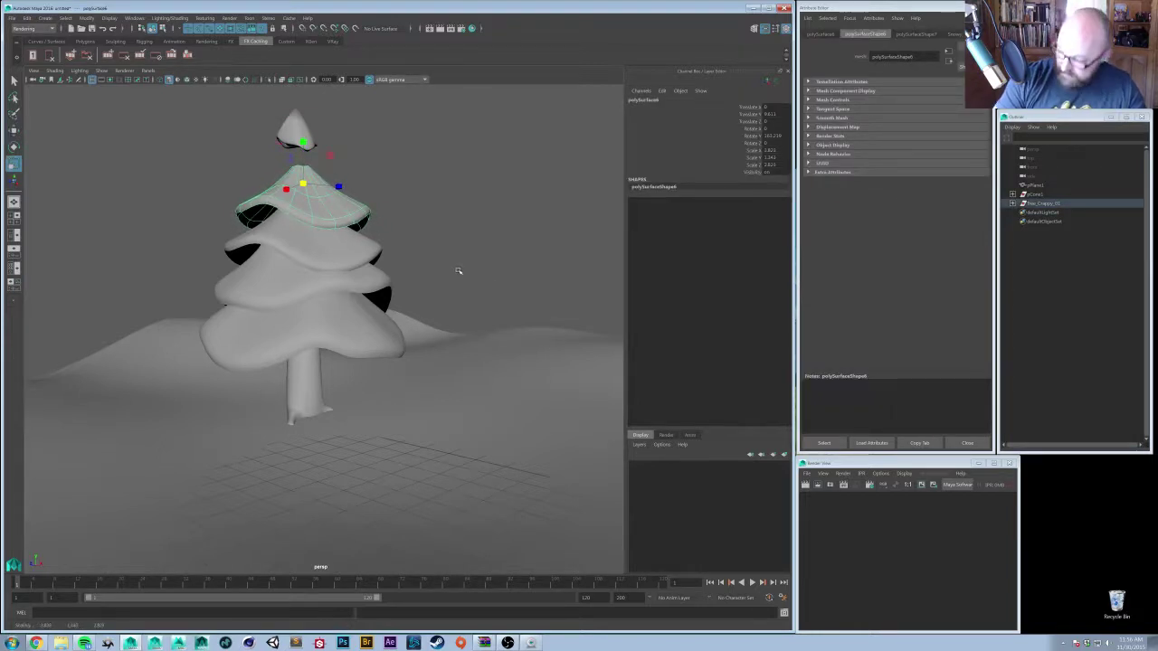
- Rotate the new foliage tier about its vertical axis to offset its waves, and adjust its height and scale
key("e")
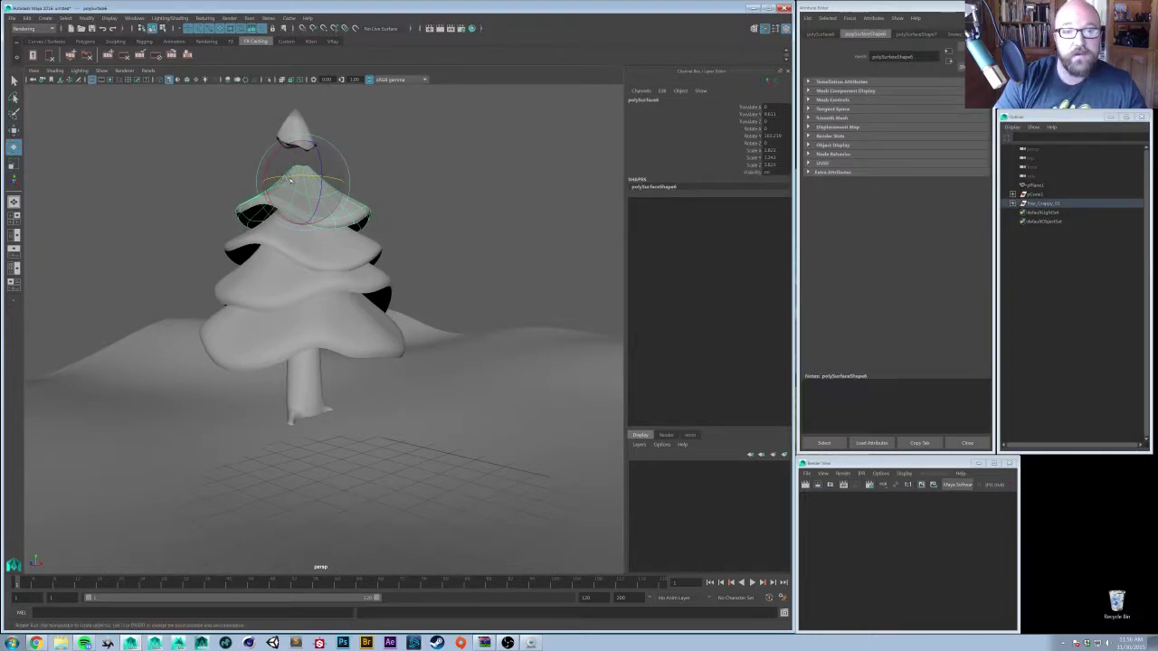
left_click_drag(289, 180, 391, 217)
key("w")
key("r")
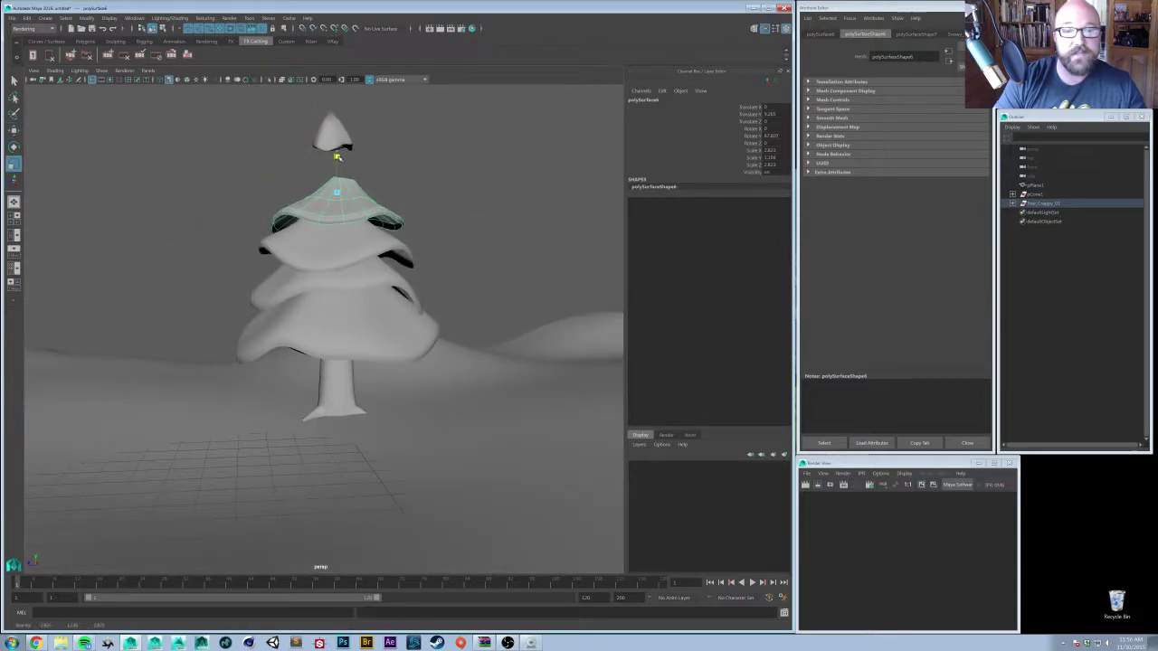
- Lower the tip onto the new top tier and centre it over the tree
key("w")
left_click(325, 131)
left_click(325, 131)
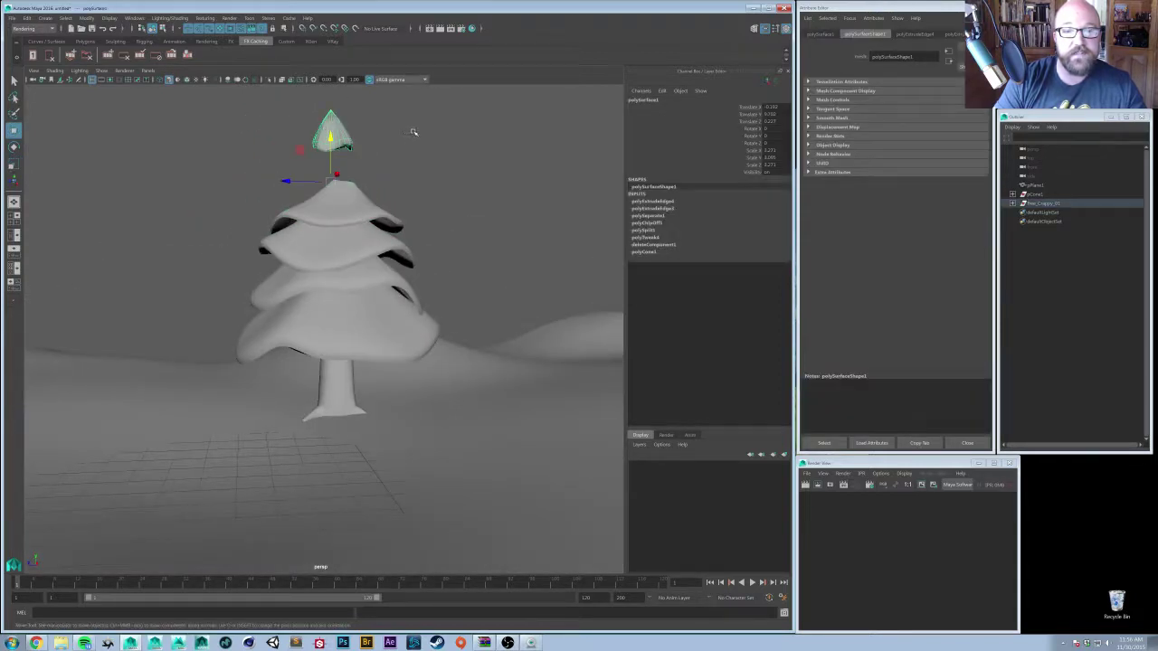
middle_click_drag(413, 135, 419, 179)
left_click_drag(401, 187, 398, 239, "alt")
middle_click_drag(398, 239, 398, 268, "alt")
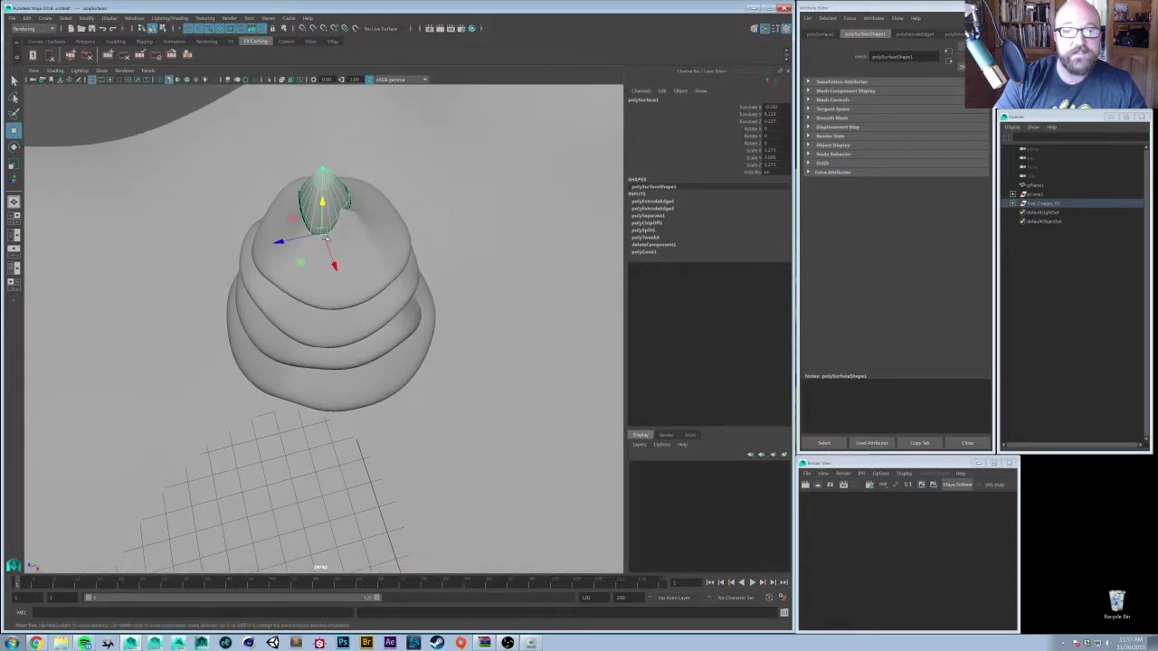
left_click_drag(300, 262, 421, 240)
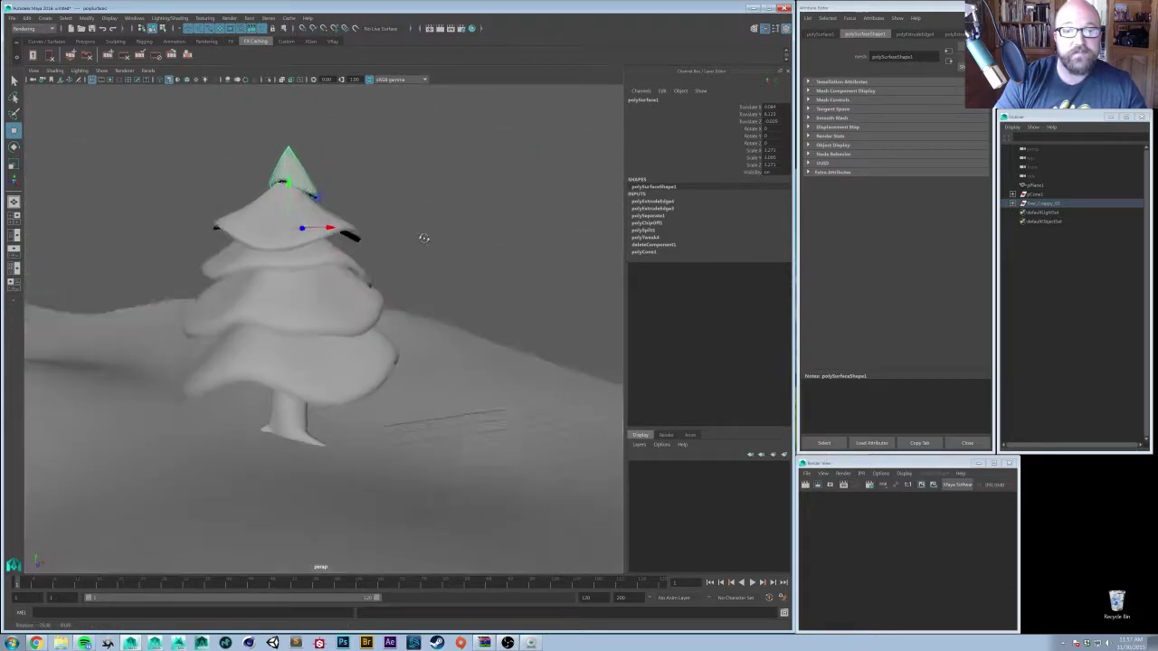
left_click_drag(294, 232, 290, 238)
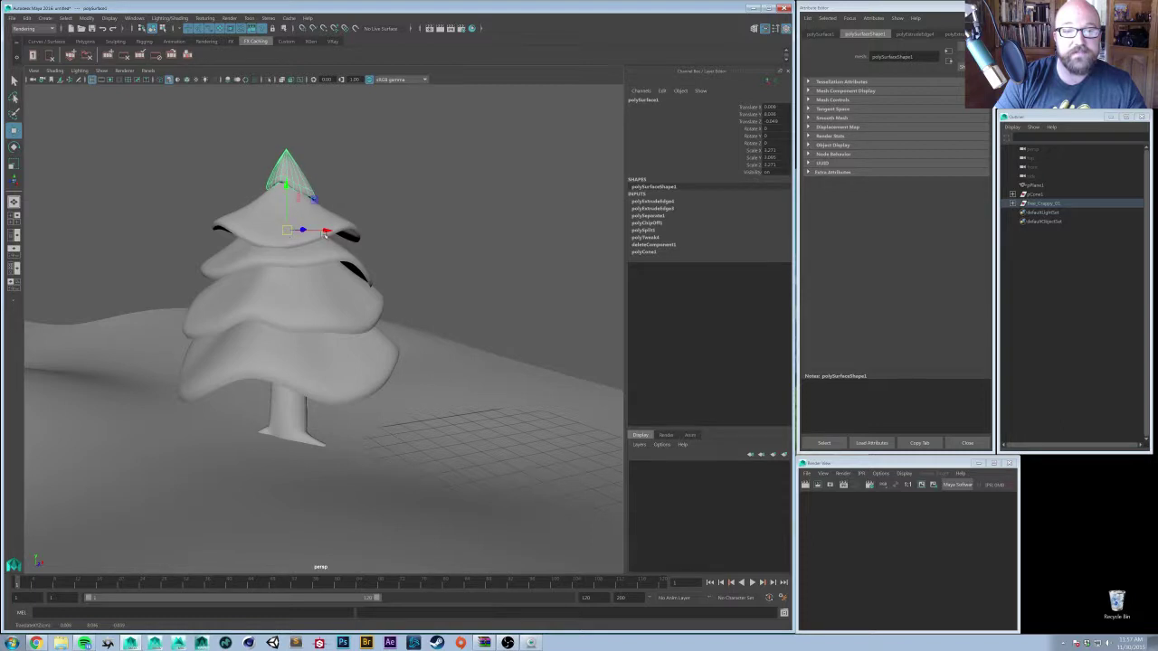
- Inspect the reshaped tree from several sides and against the terrain with nothing selected
left_click_drag(452, 214, 353, 237, "alt")
middle_click_drag(386, 230, 364, 235, "alt")
left_click_drag(364, 235, 408, 198, "alt")
right_click_drag(424, 235, 351, 212, "alt")
left_click(408, 242)
mouse_move(399, 316)
left_mouse_down("alt")
mouse_move(396, 280)
mouse_move(393, 295)
left_mouse_up("alt")
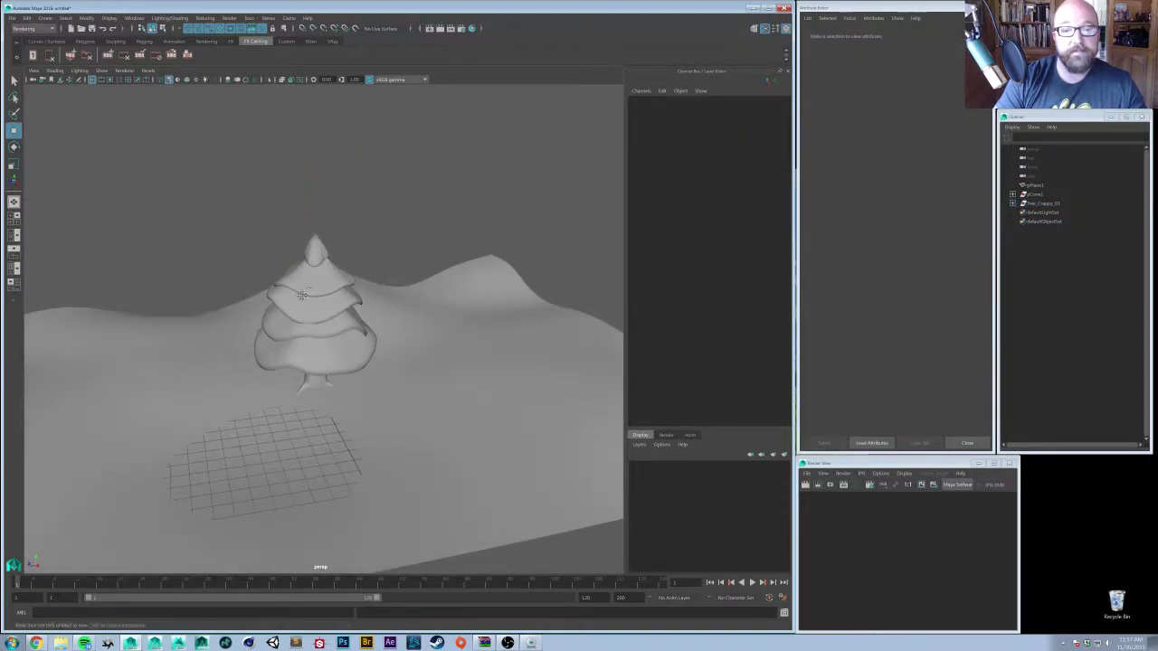
right_click_drag(301, 295, 358, 282, "alt")
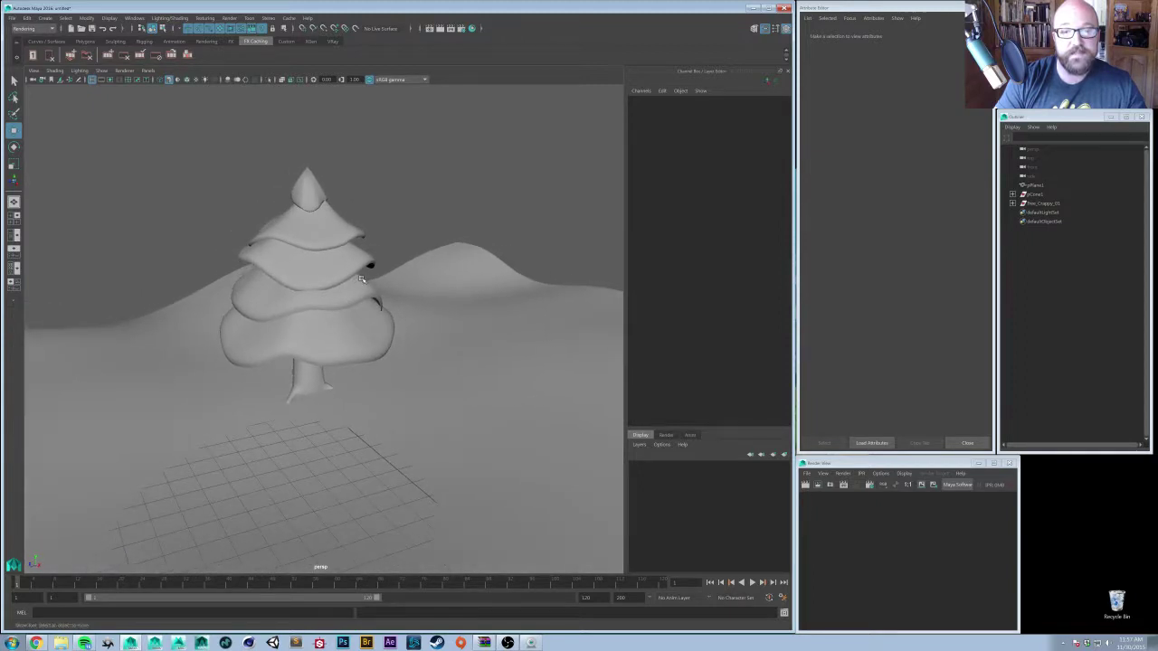
- Select the new top foliage tier, open the Hypershade and review the Snowy_Tree_Green material's attributes
left_click(334, 233)
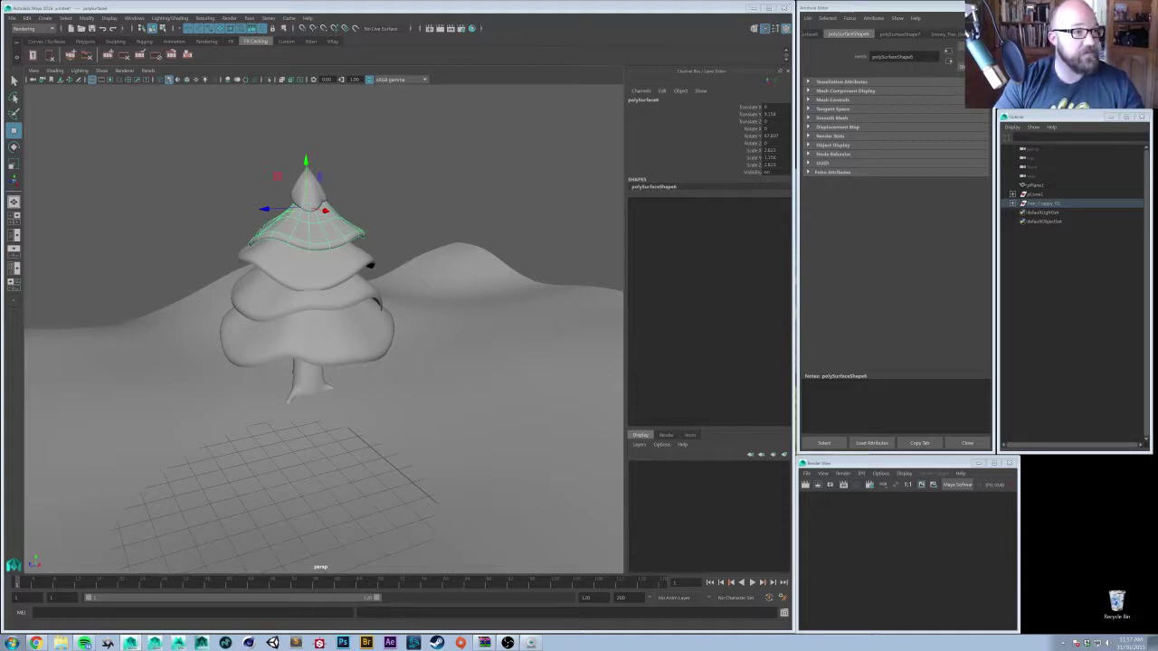
left_click_drag(0, 18, 364, 157)
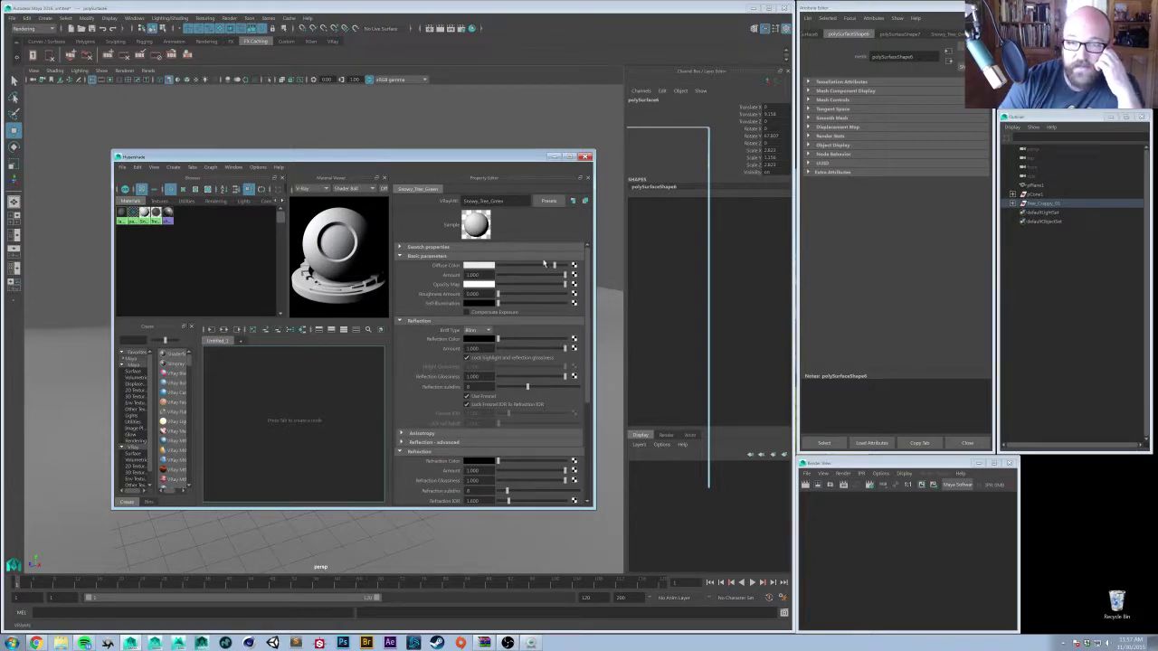
scroll(590, 330, "down", 1)
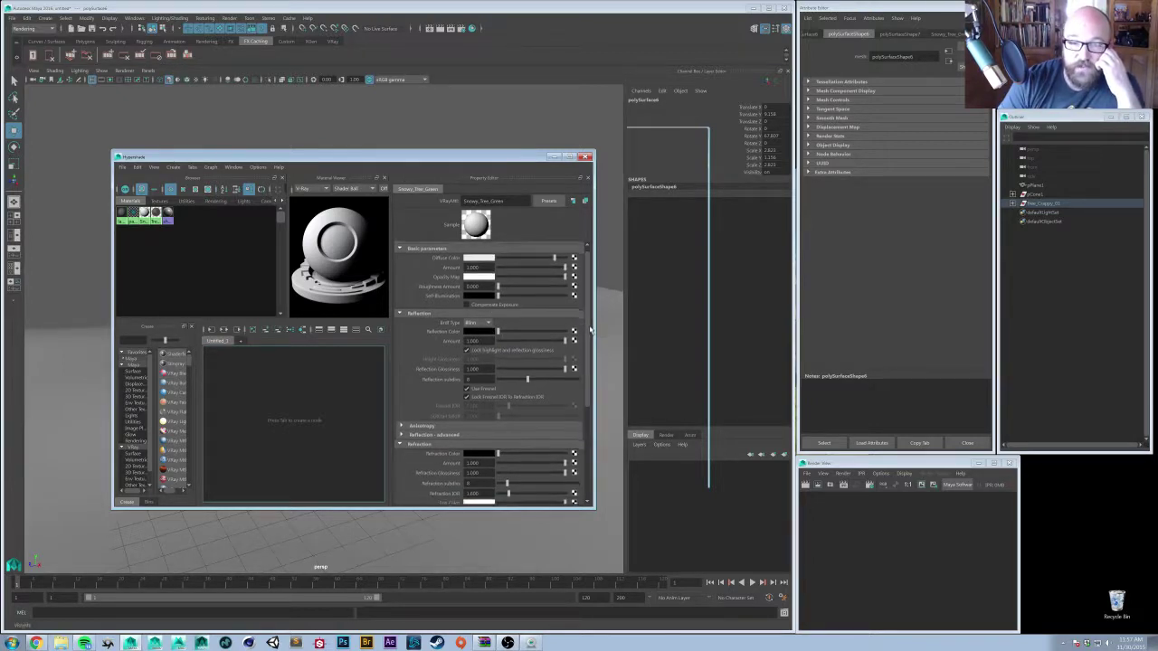
left_click_drag(589, 330, 595, 306)
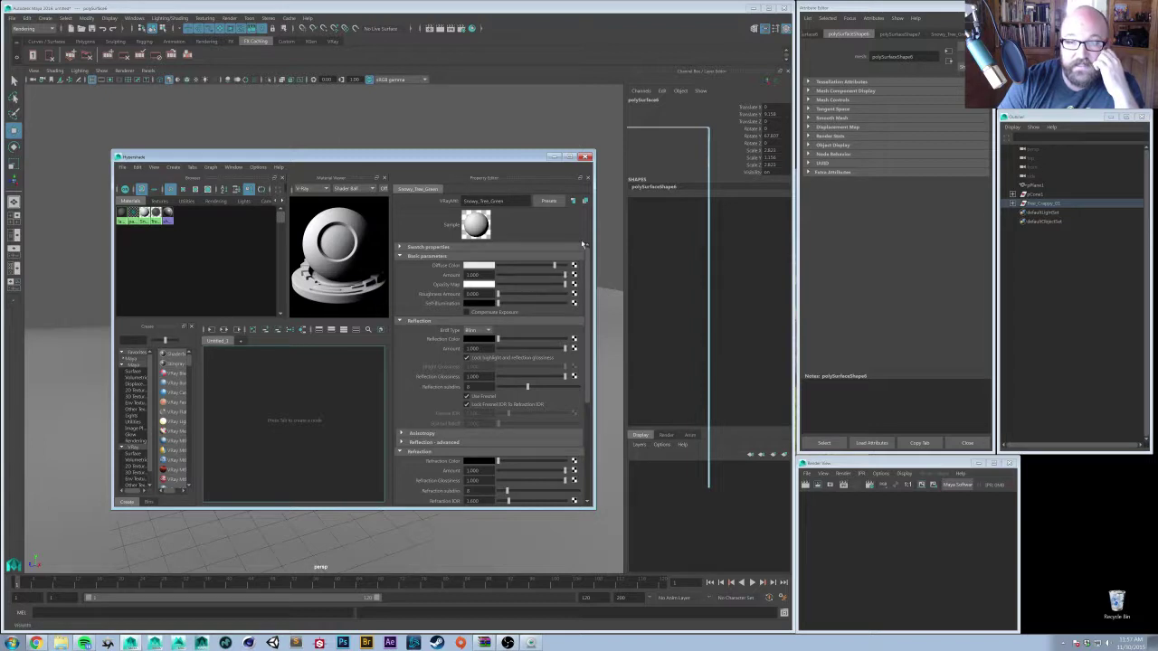
- Compare the Lookdev and full attribute views of Snowy_Tree_Green, and close the Hypershade's Property Editor
left_click(573, 201)
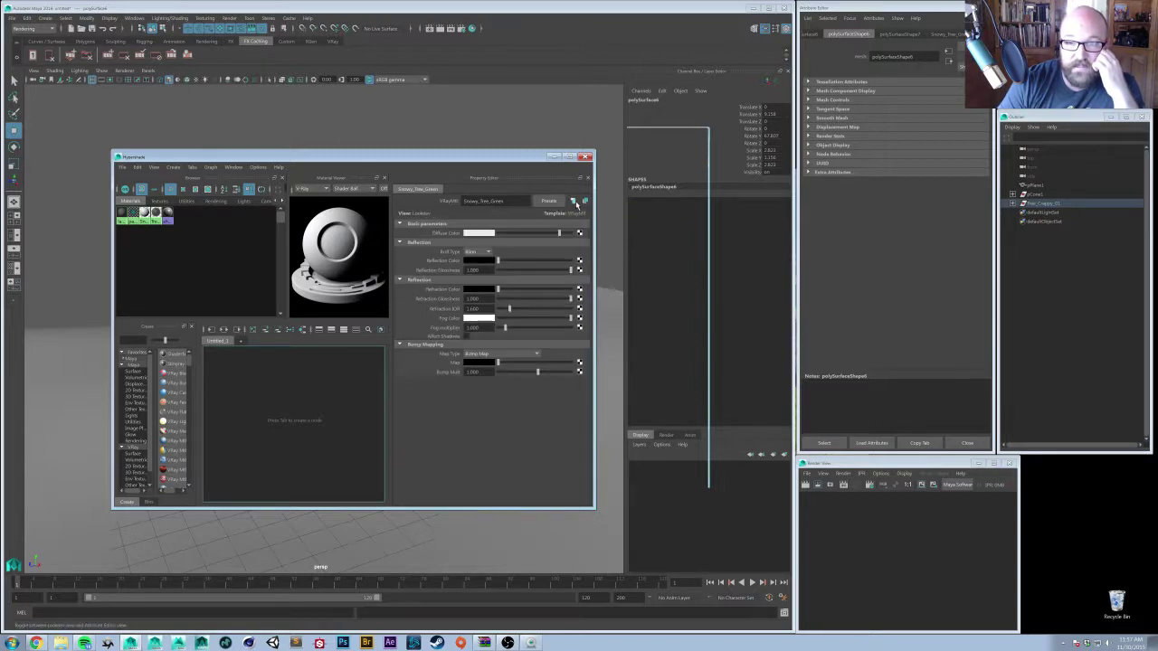
left_click(574, 201)
left_click(575, 202)
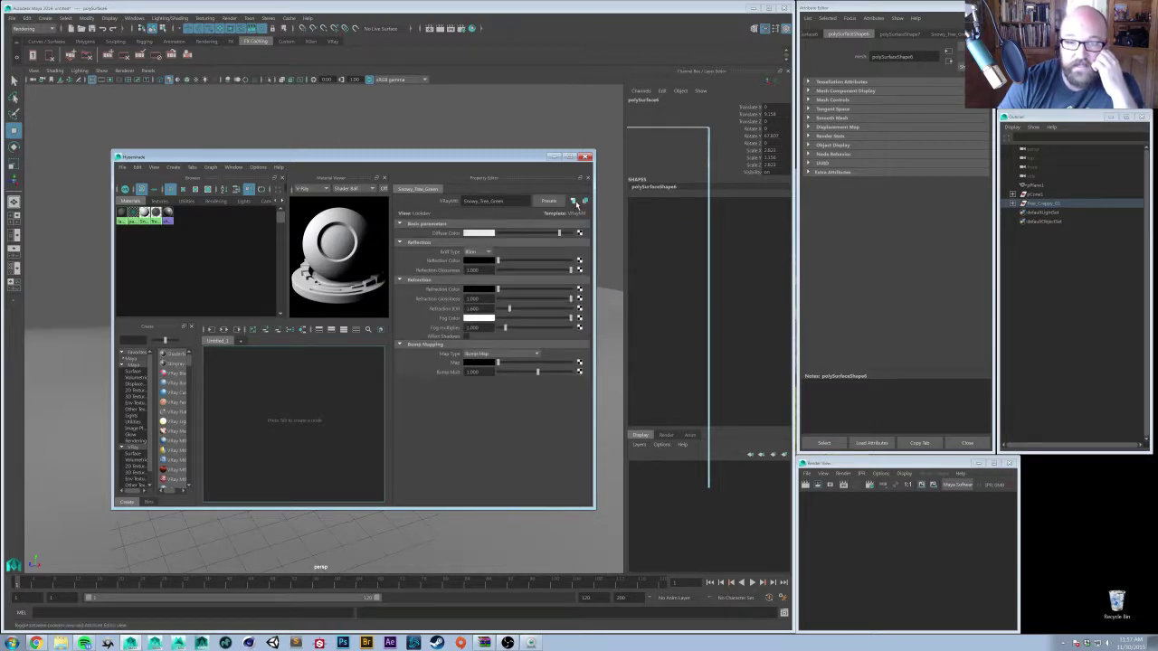
left_click(575, 203)
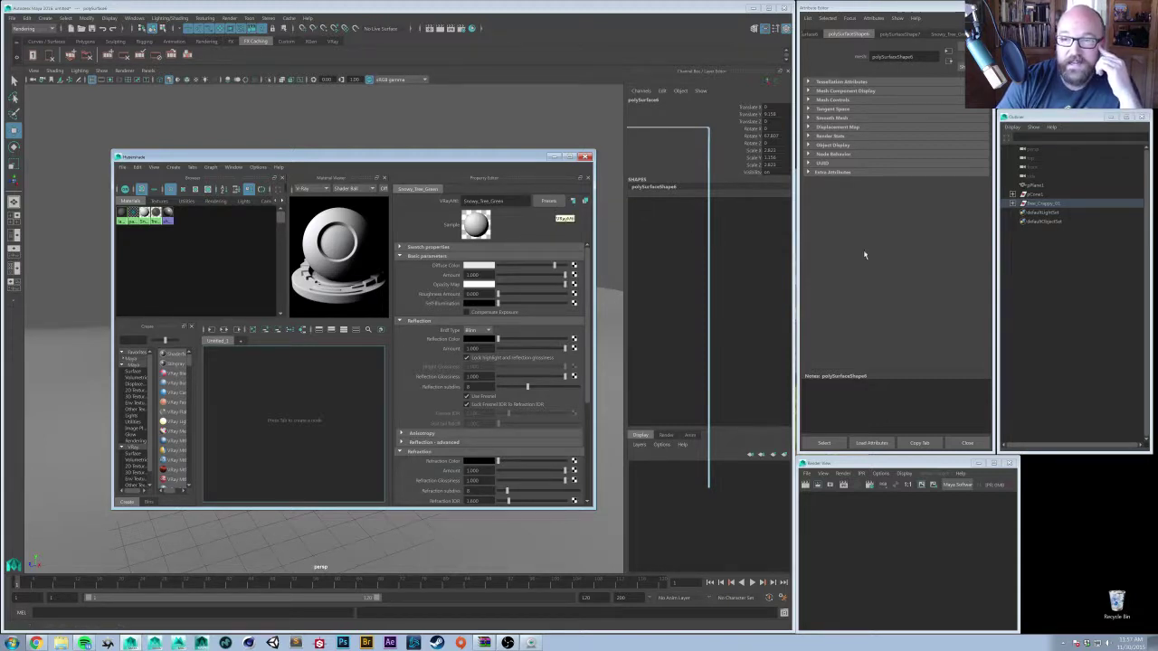
left_click(905, 264)
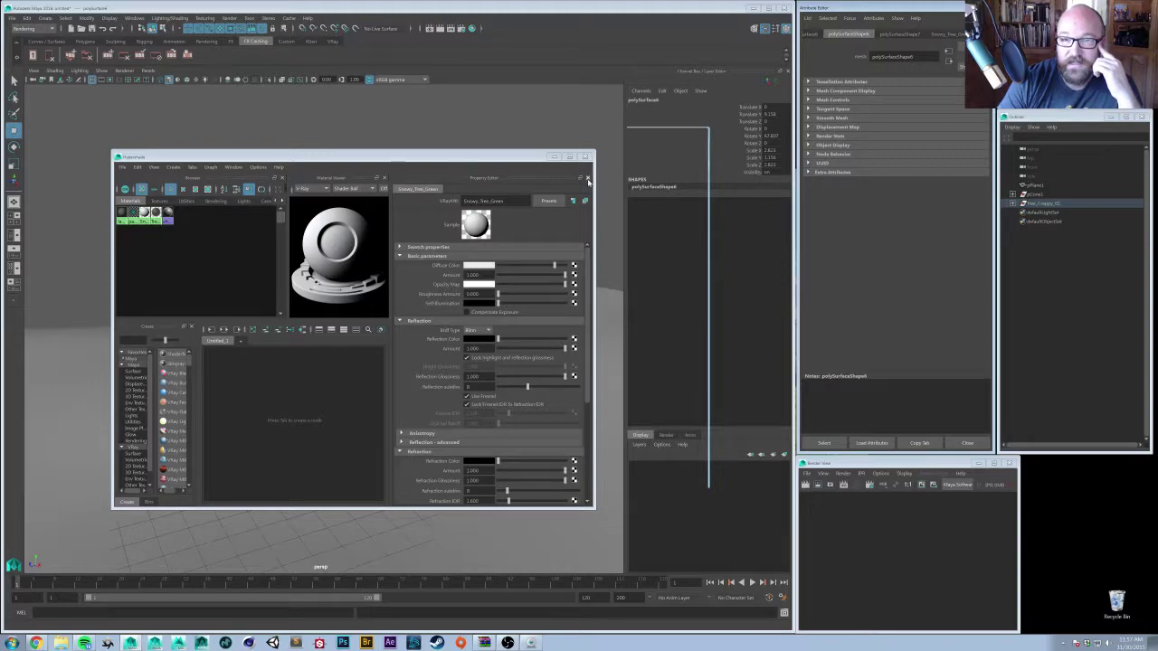
left_click(587, 179)
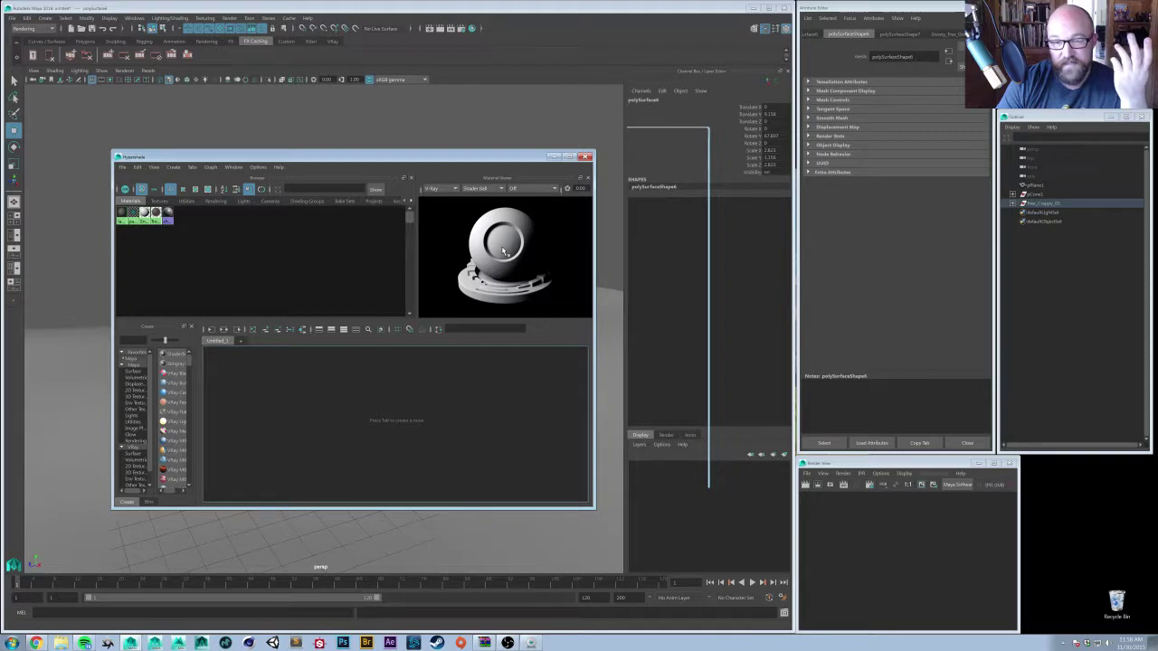
- Graph the top foliage tier's material network in the Hypershade and select its Snowy_Tree_Green node, keeping the tree's tip in view
left_click_drag(453, 160, 548, 167)
left_click(190, 346)
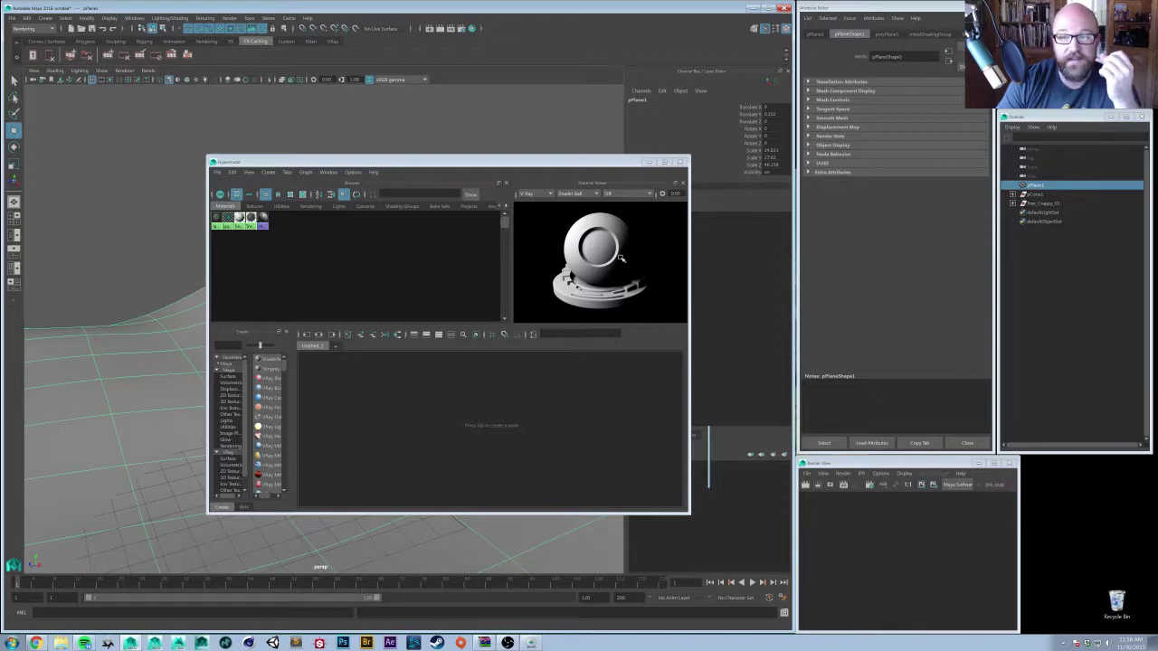
left_click_drag(574, 164, 507, 298)
left_click(312, 226)
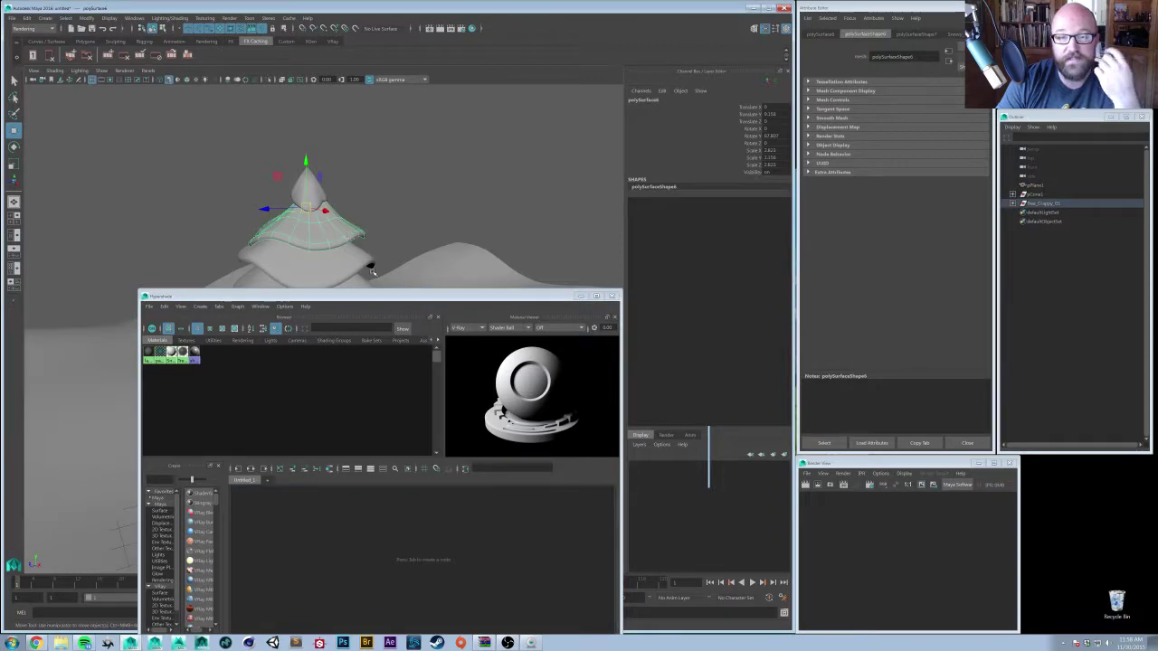
left_click_drag(484, 299, 472, 264)
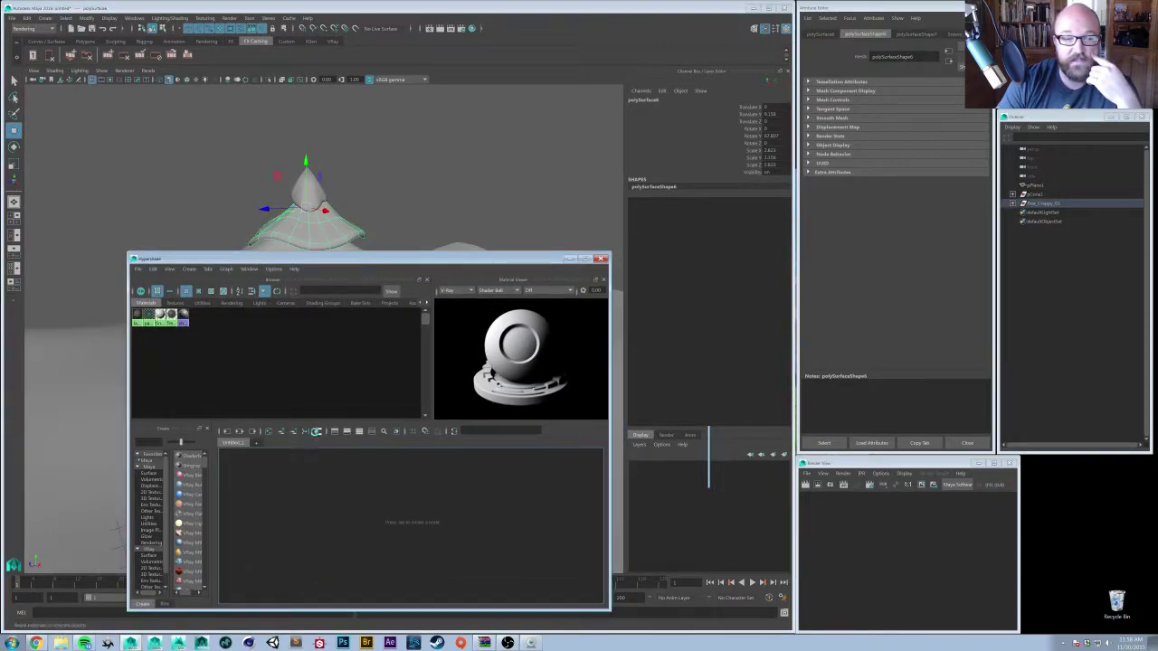
left_click(317, 431)
left_click_drag(349, 475, 349, 482)
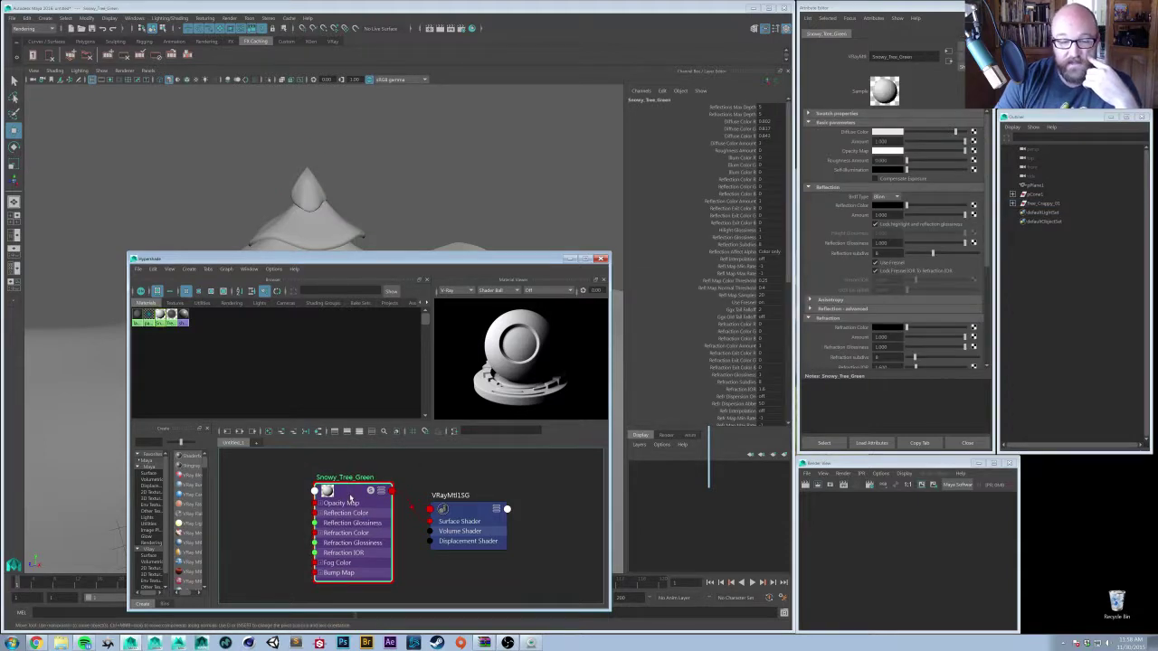
left_click_drag(503, 258, 482, 230)
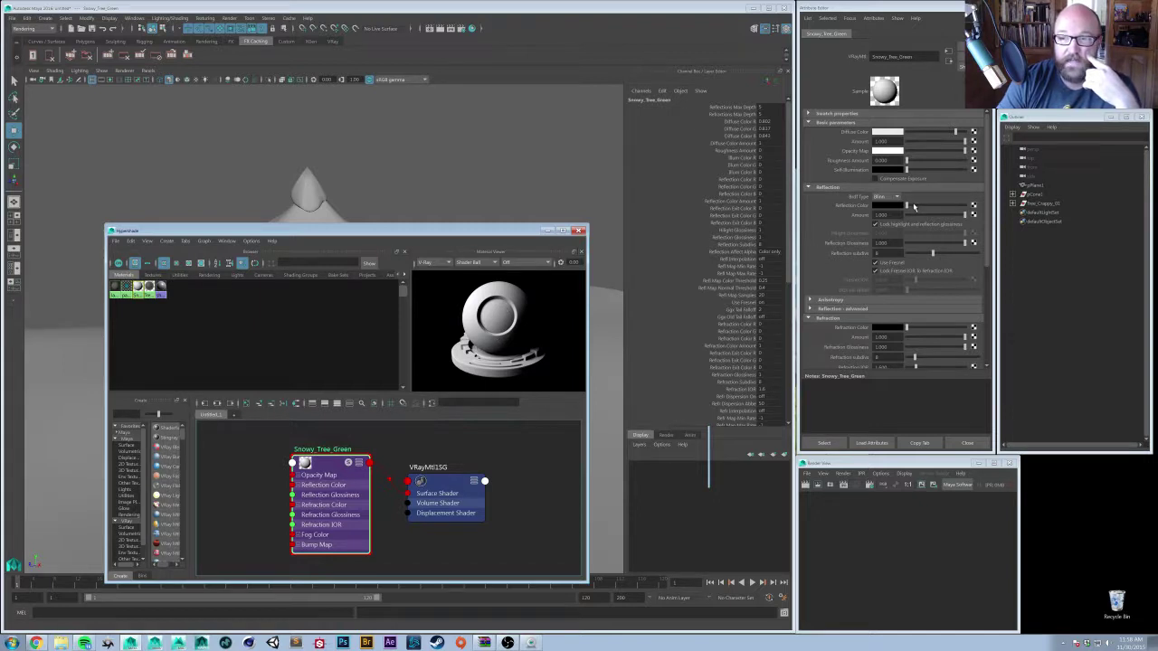
- Set Snowy_Tree_Green's reflection color to full white and its reflection glossiness to 0.65, and review the remaining material attributes
left_click_drag(908, 206, 1045, 199)
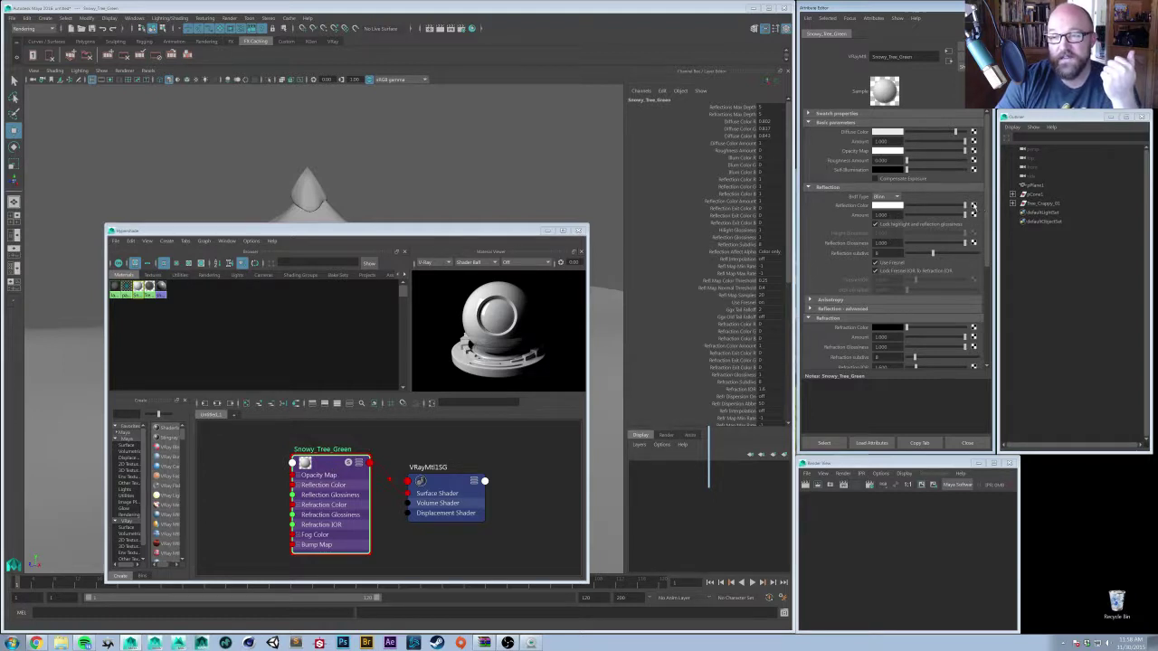
left_click(895, 243)
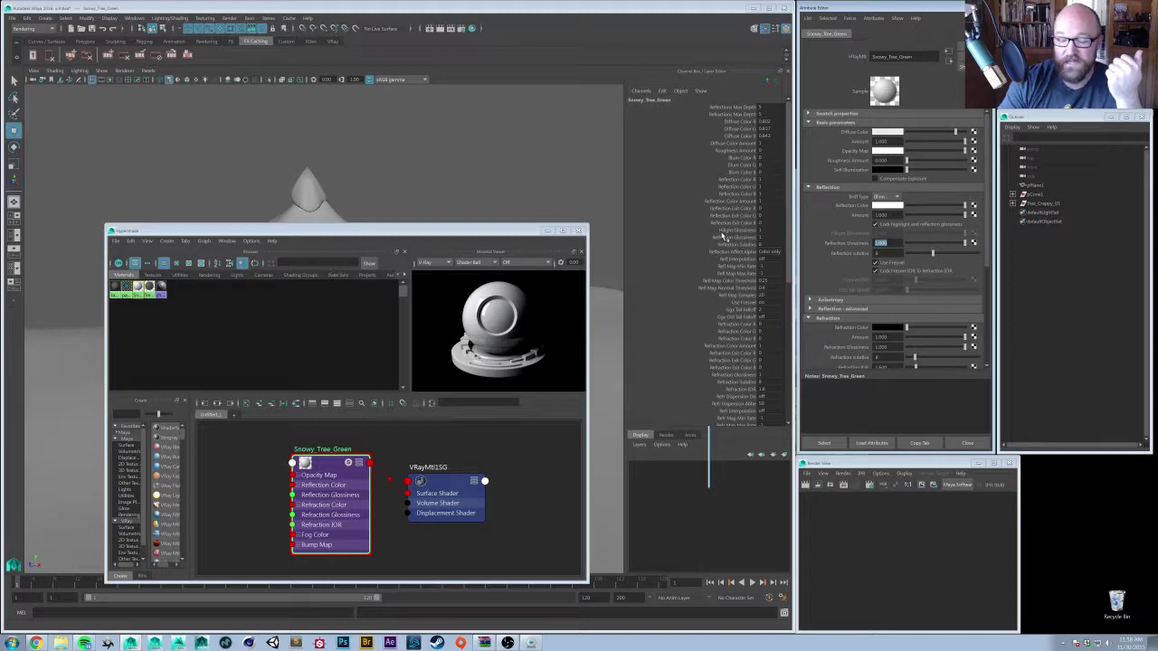
key("BackSpace")
type("0")
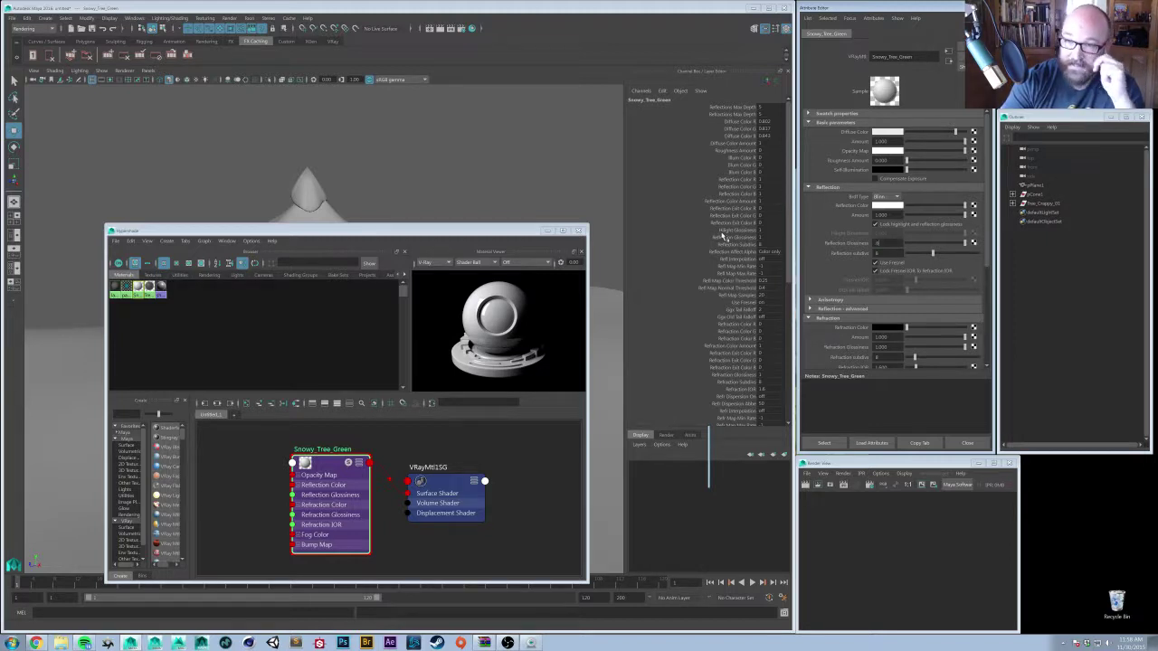
type(".65")
key("Return")
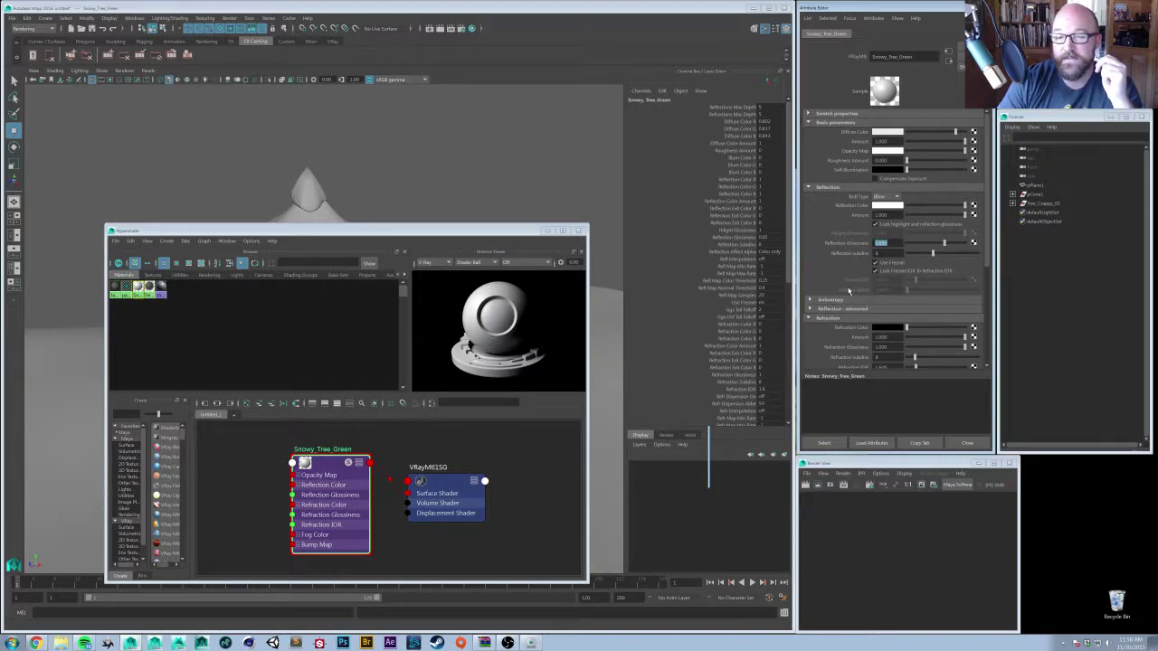
left_click_drag(989, 215, 983, 313)
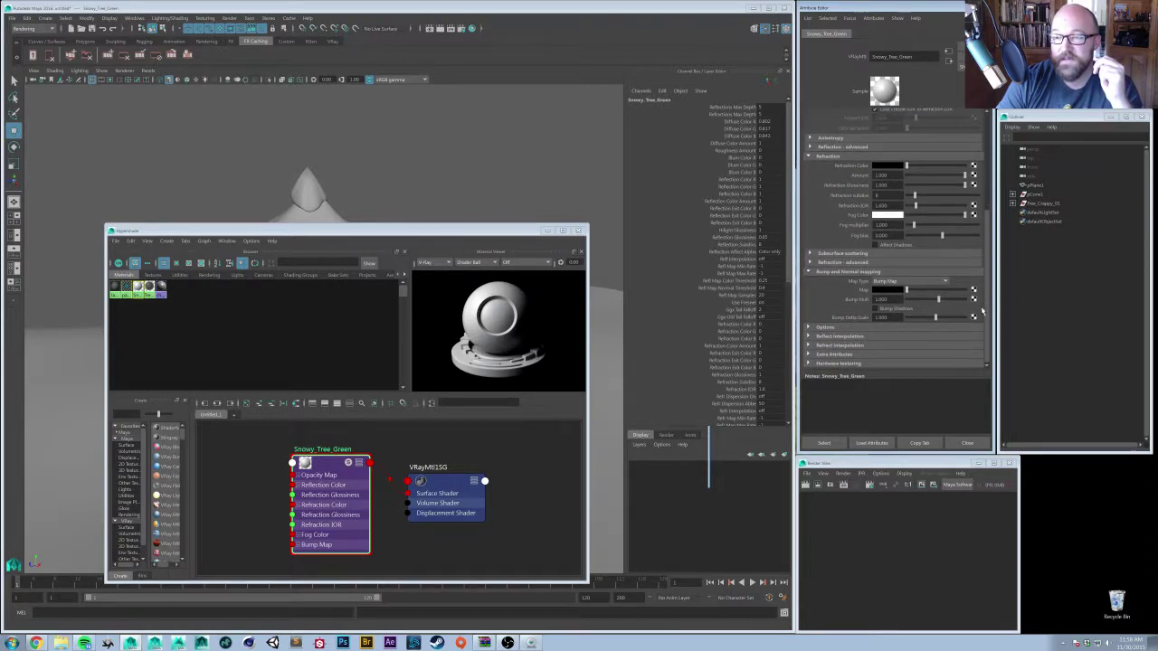
left_click_drag(989, 306, 985, 207)
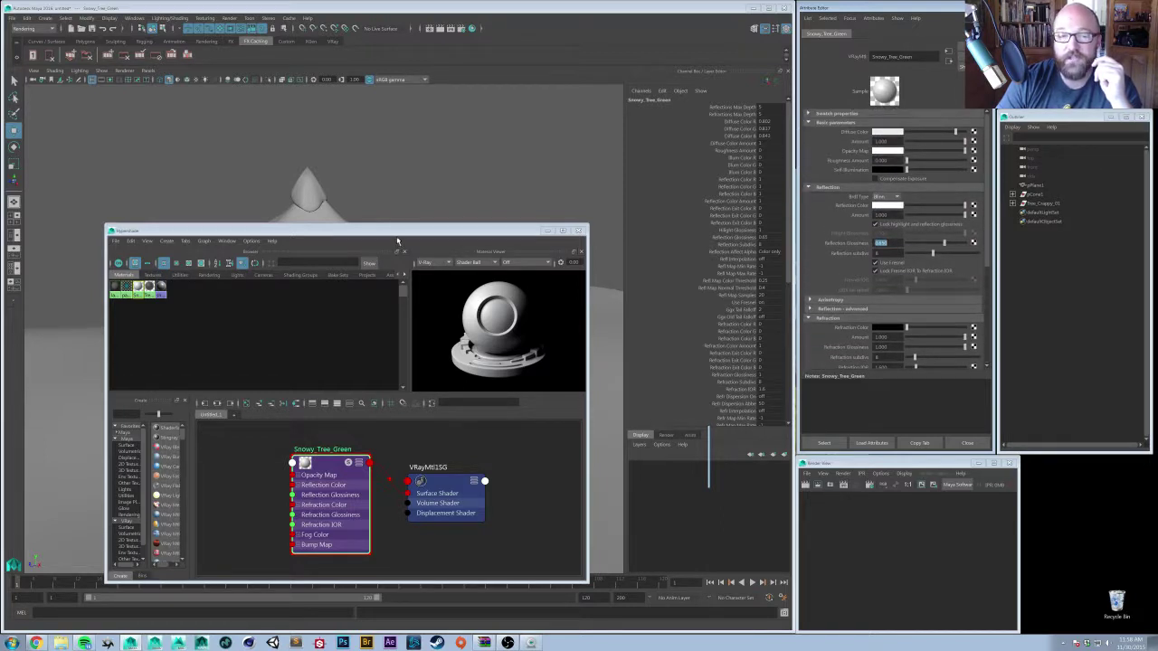
- Assign a new VRay Mtl to the ground plane and name the material Snowy_Ground
left_click_drag(397, 232, 527, 206)
left_click(155, 340)
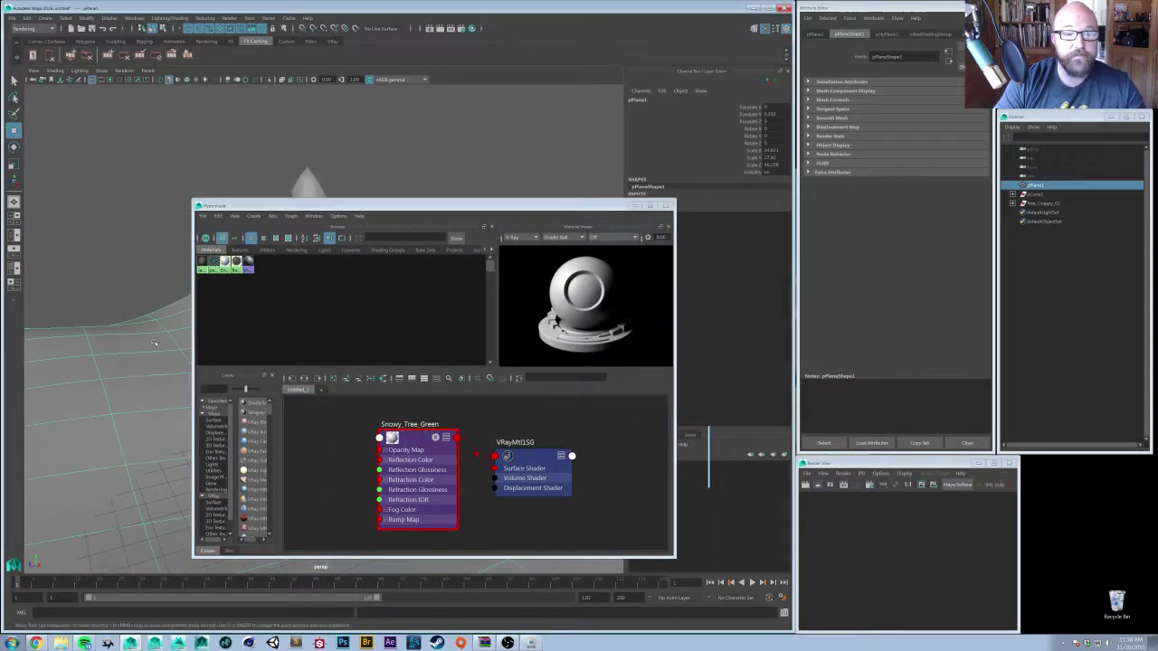
right_click(156, 337)
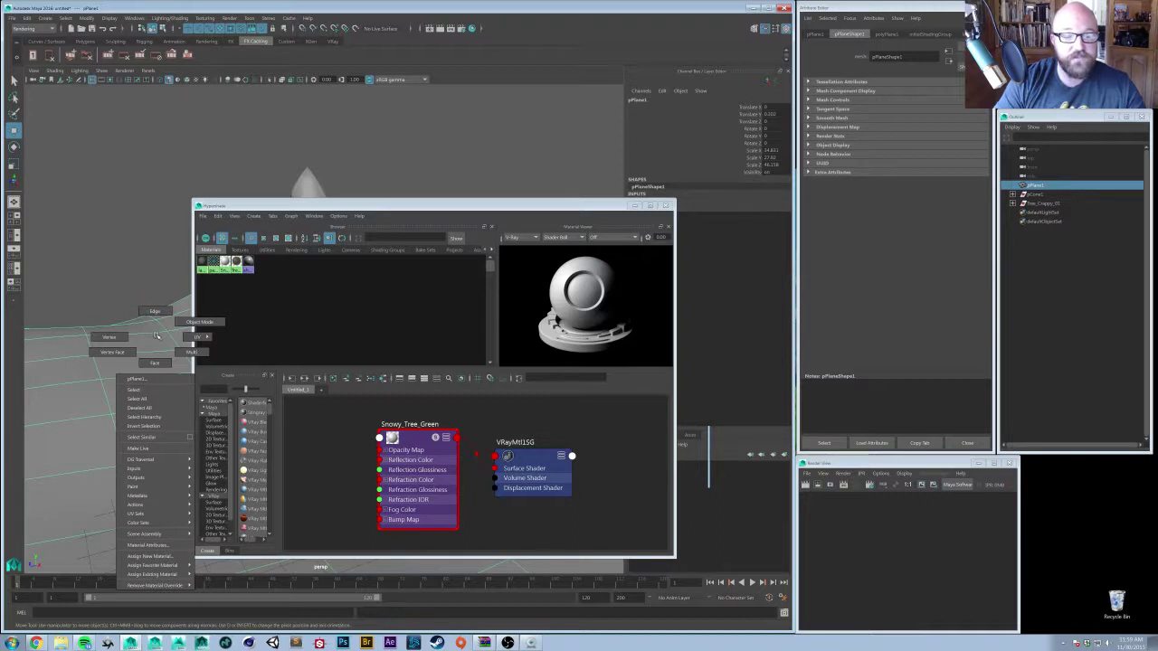
left_click(147, 555)
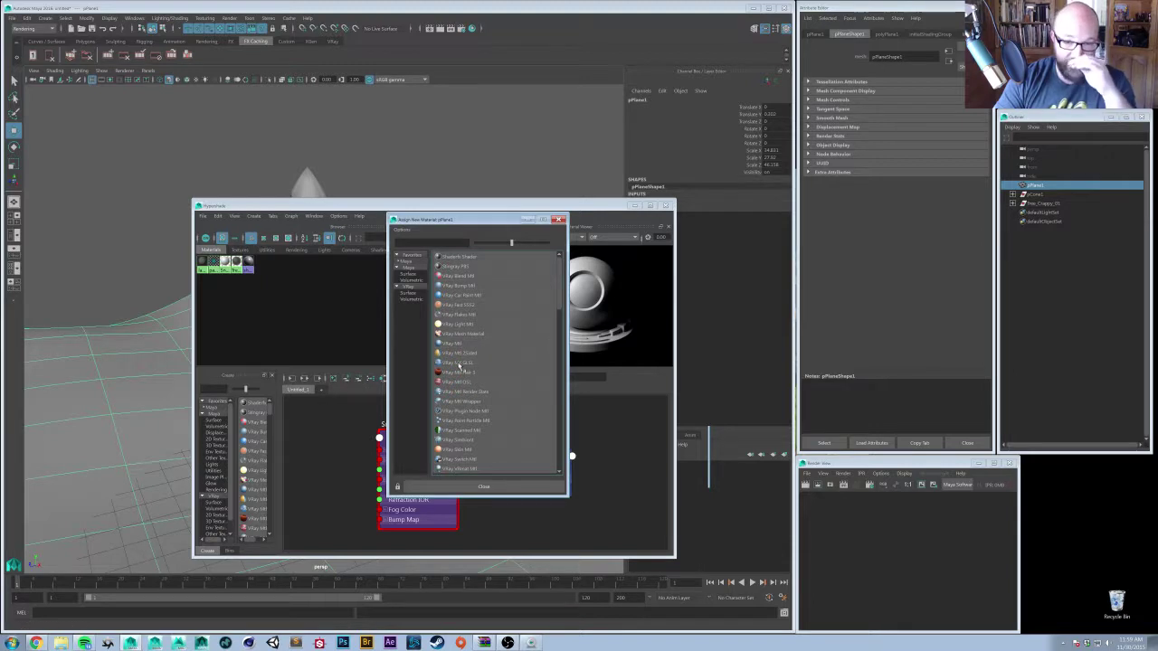
left_click(463, 351)
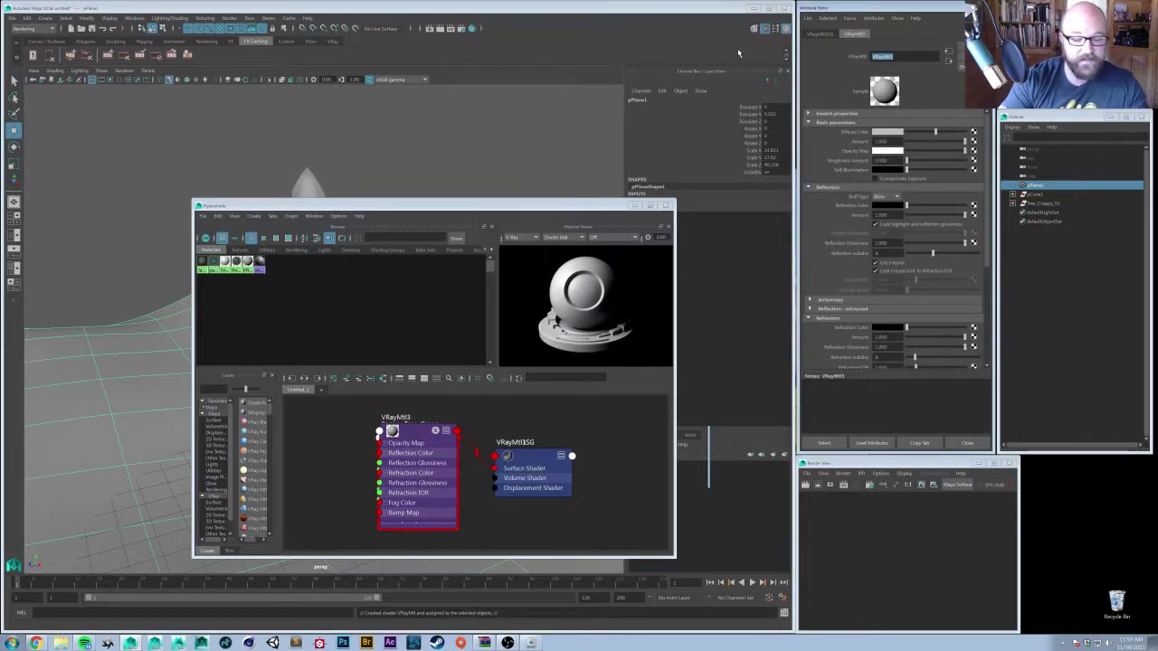
type("Snowy_Ground")
key("Return")
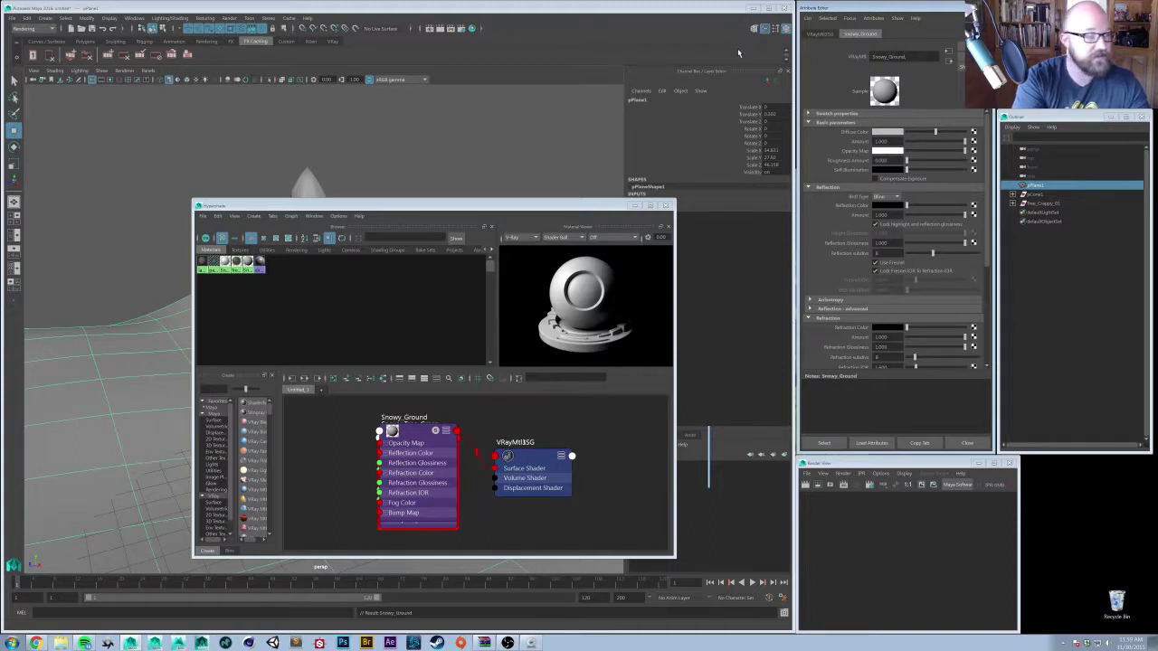
- Give Snowy_Ground a near-white diffuse color with a faint cool tint, a full white reflection color and a reduced reflection glossiness
left_click_drag(936, 132, 958, 133)
left_click(902, 150)
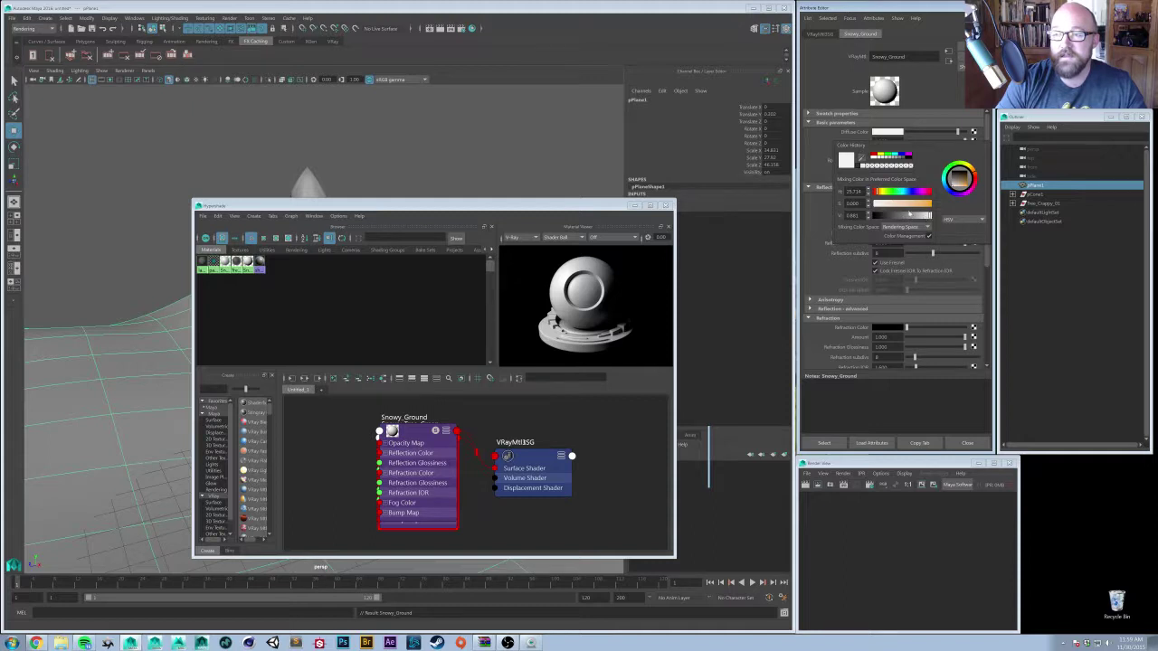
left_click_drag(905, 195, 906, 195)
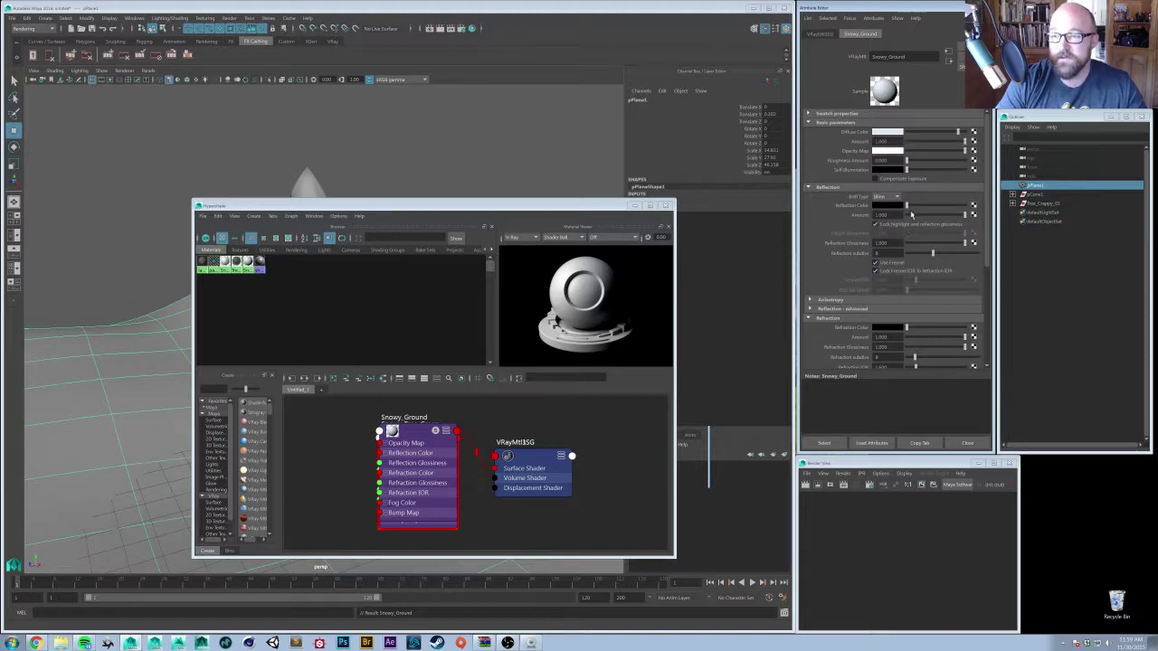
left_click_drag(910, 207, 1055, 220)
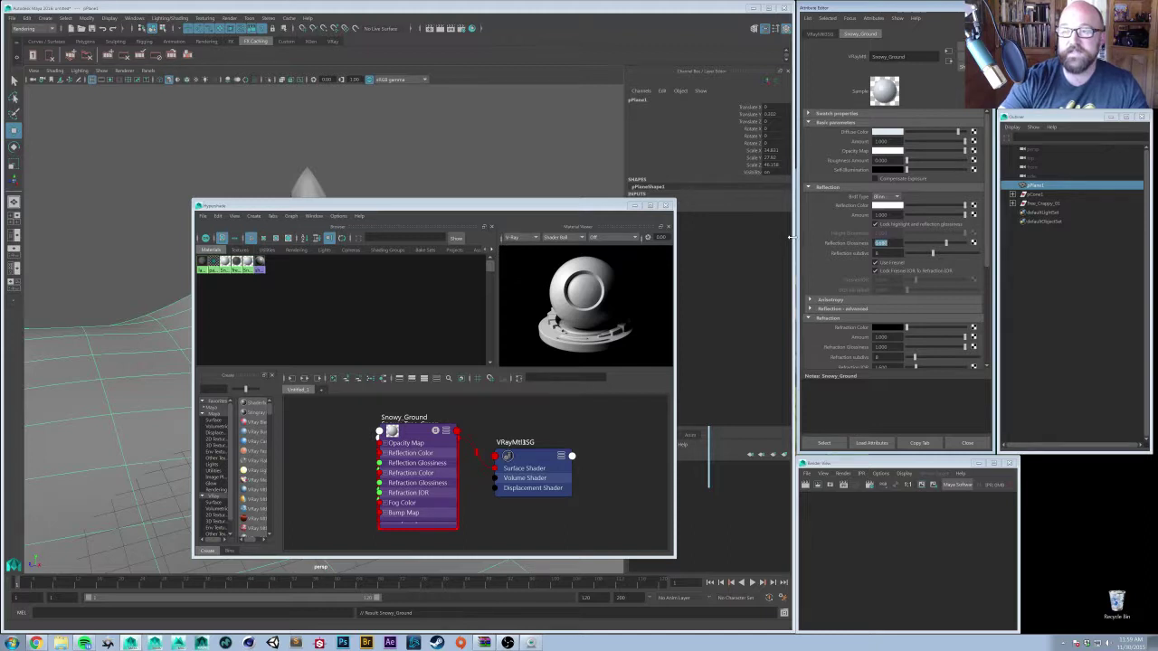
key("BackSpace")
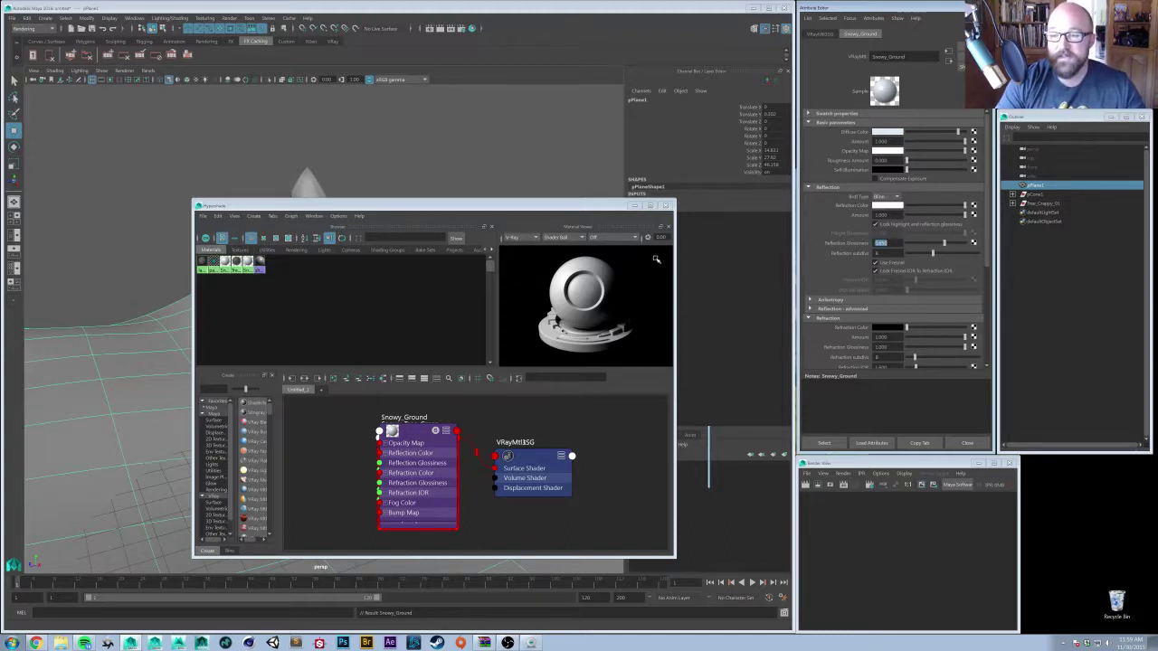
- Move the Hypershade off the tree and minimize it to uncover the scene
left_click_drag(451, 213, 471, 212)
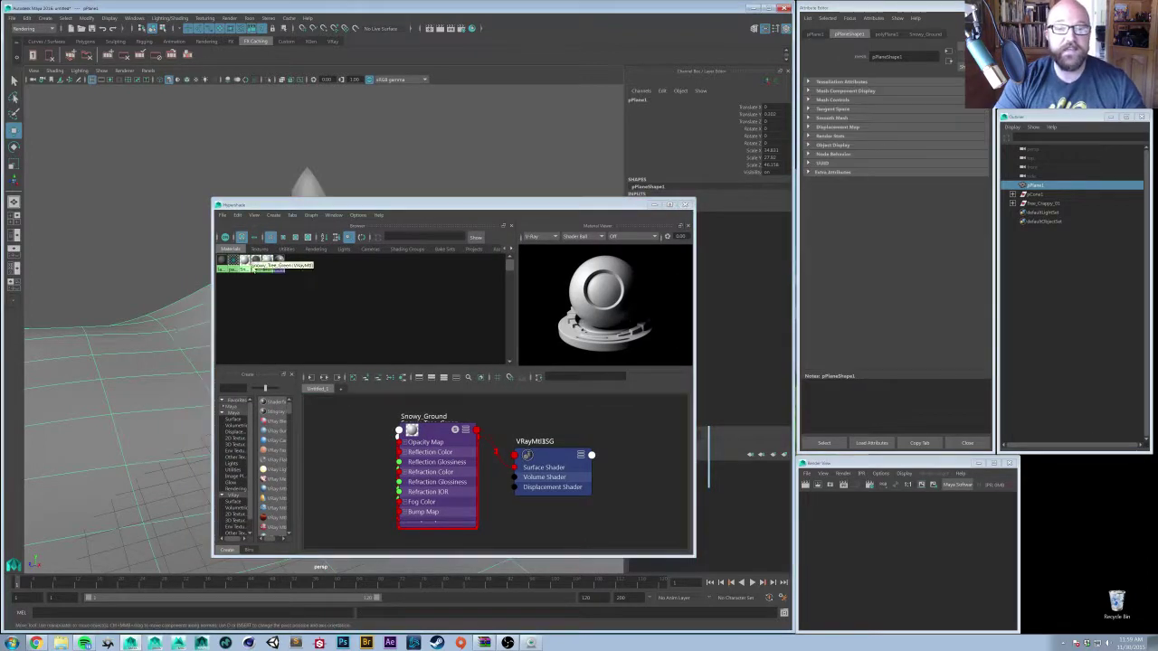
left_click_drag(599, 206, 685, 208)
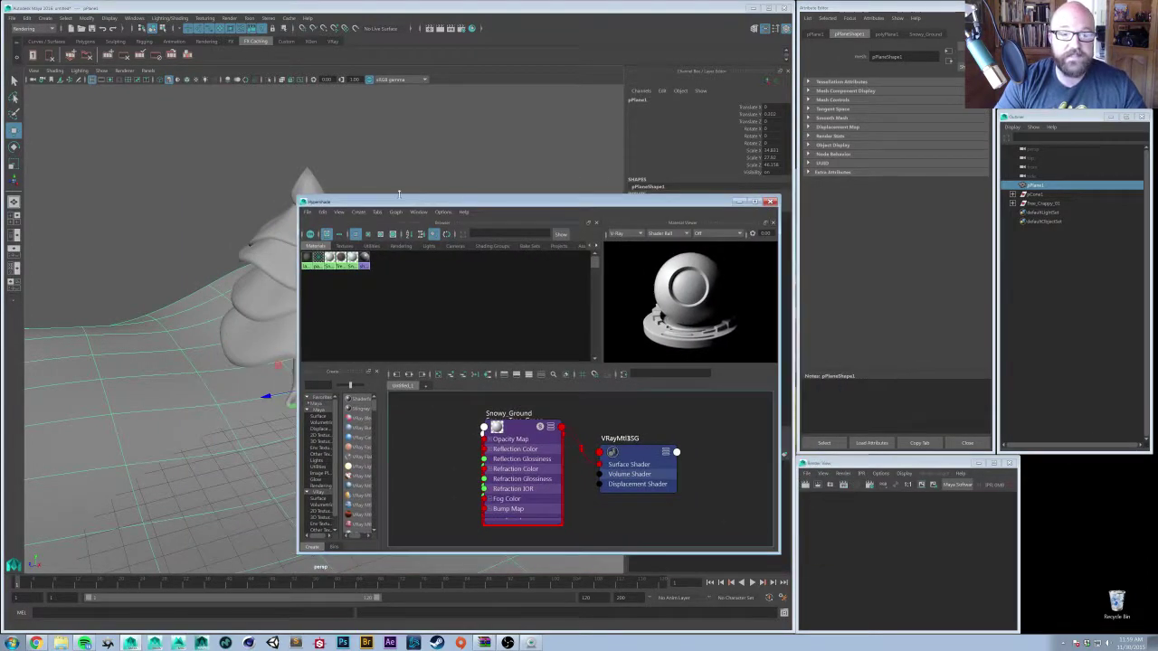
left_click(740, 203)
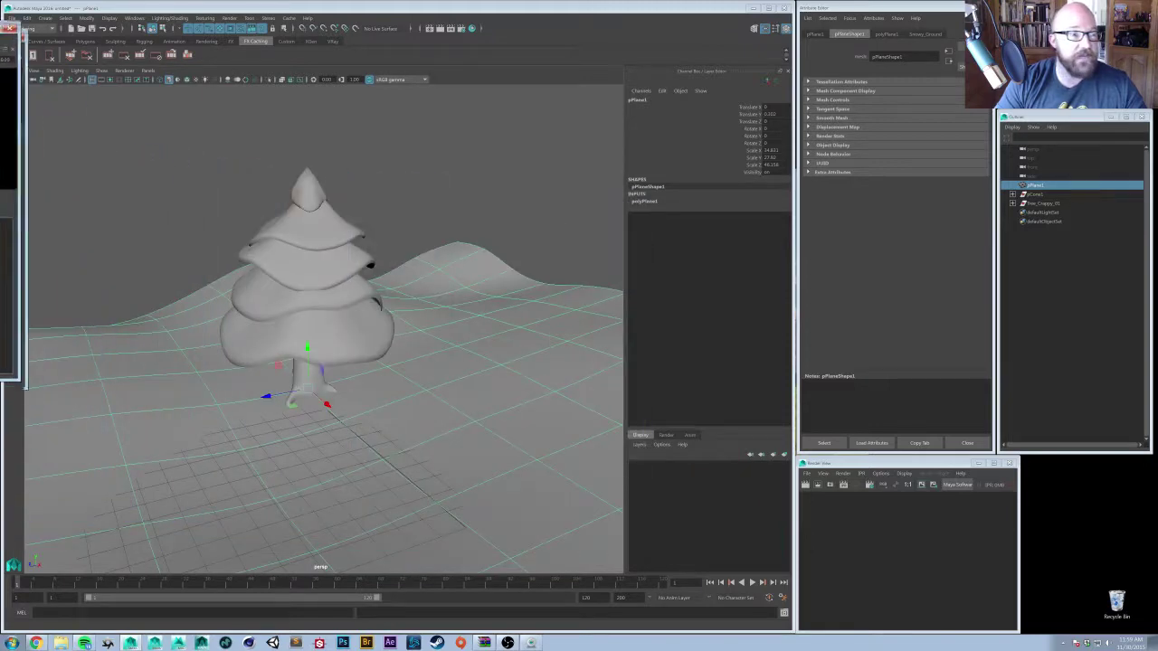
left_click(472, 28)
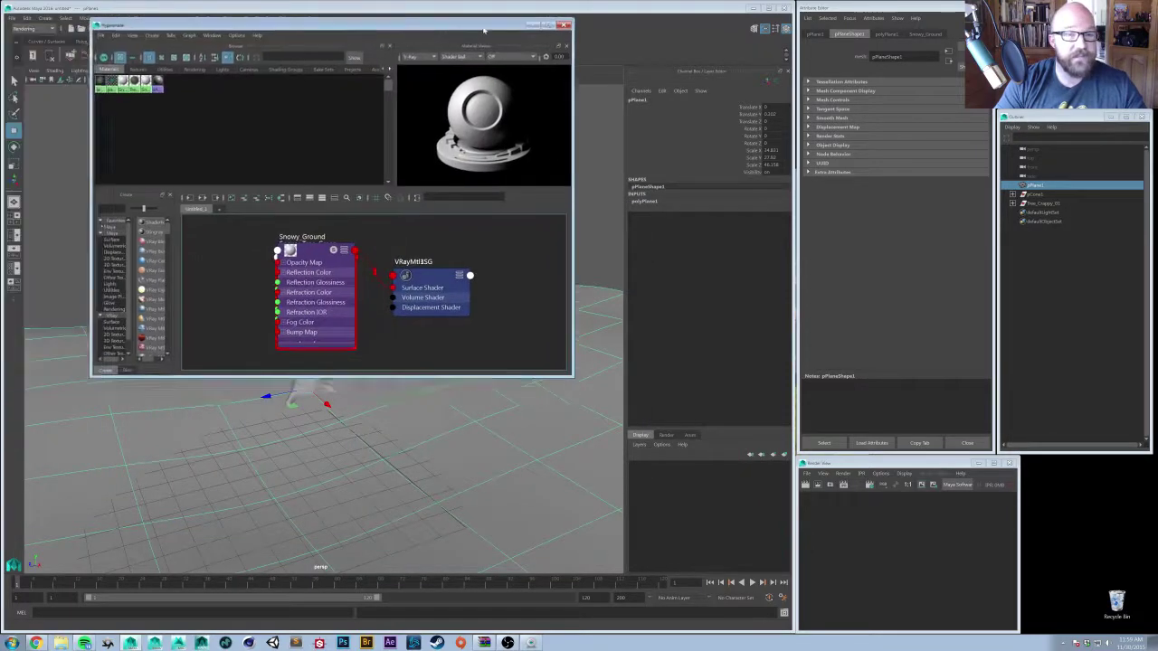
left_click_drag(483, 28, 499, 79)
left_click(546, 77)
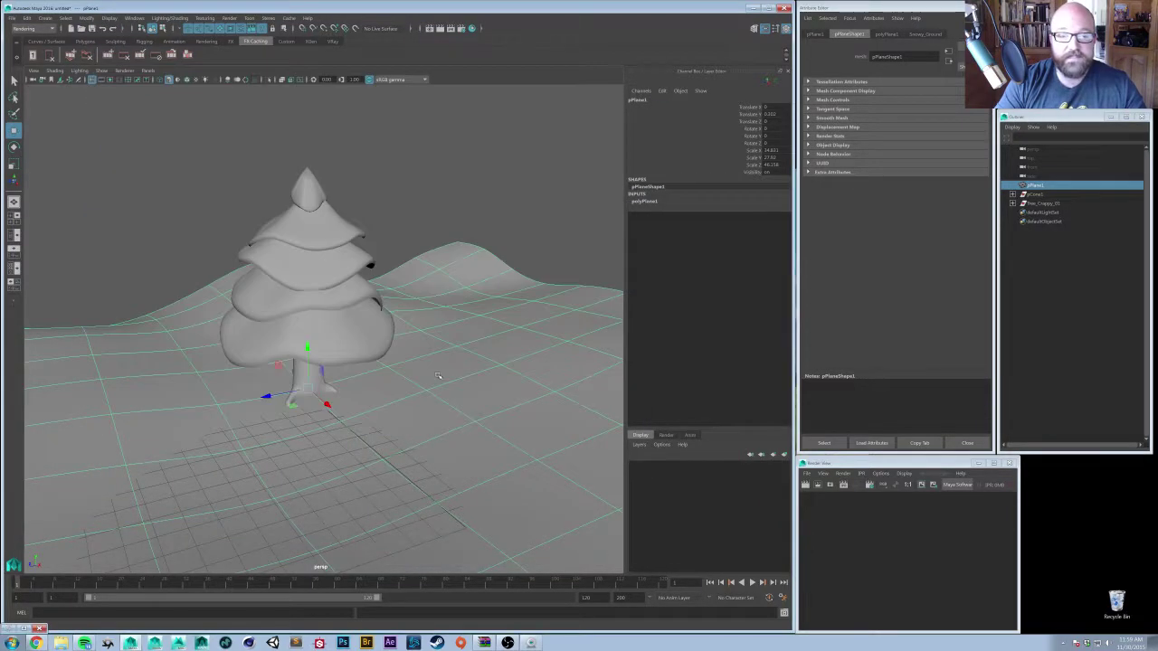
- Select the ground plane and scale it up uniformly so the terrain extends much farther around the tree
left_click_drag(350, 489, 349, 424, "alt")
left_click(406, 504)
left_click(333, 362)
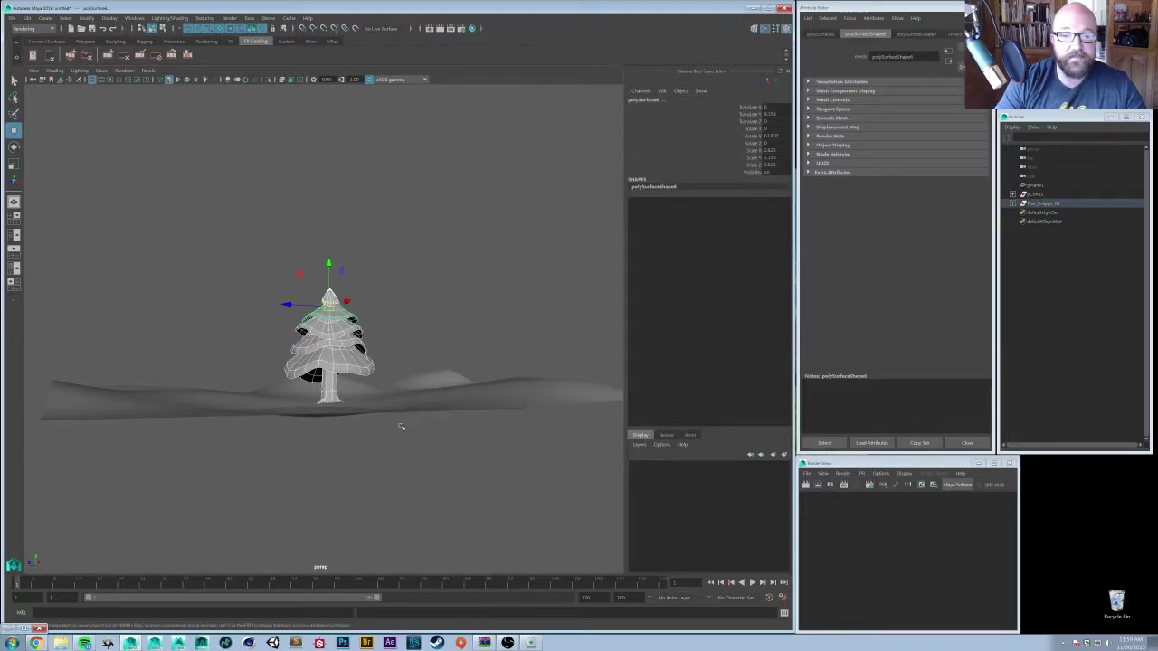
left_click_drag(401, 426, 431, 428, "alt")
left_click(430, 428)
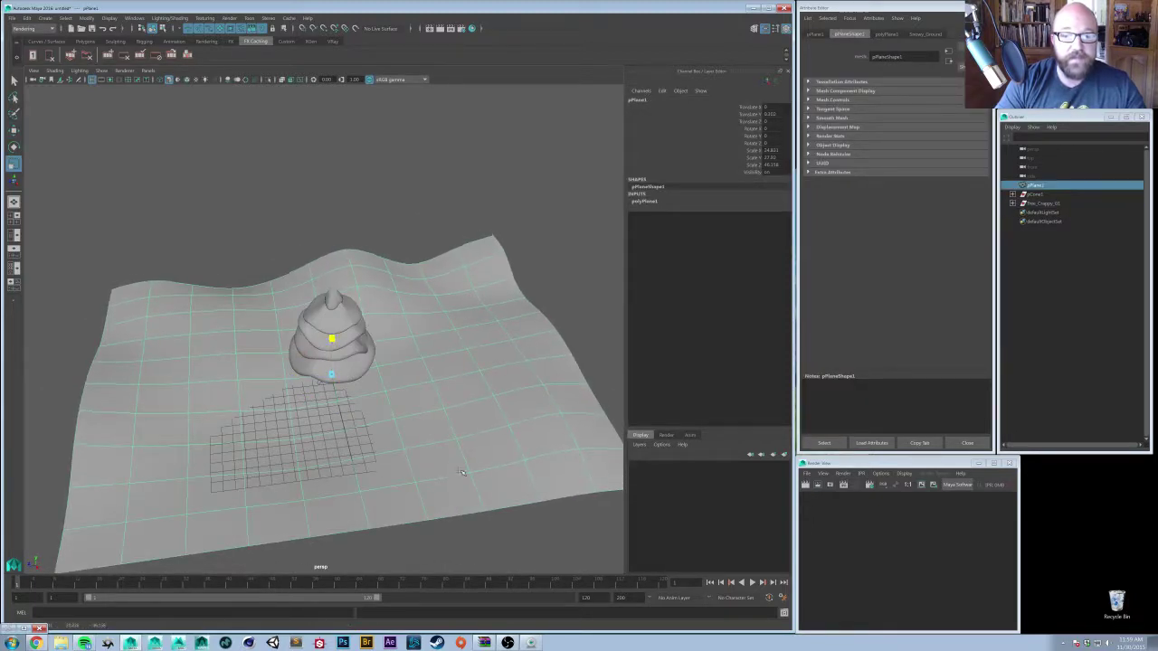
key("ctrl+z")
left_click_drag(330, 375, 403, 374)
left_click_drag(289, 484, 298, 457, "alt")
middle_click_drag(298, 457, 336, 457)
left_click_drag(303, 465, 338, 462, "alt")
right_click_drag(339, 462, 312, 462, "alt")
middle_click_drag(312, 463, 330, 443, "alt")
left_click_drag(330, 443, 398, 452, "alt")
- Shift the enlarged ground plane along X to about -18.27 and check how the hills sit behind the tree
key("w")
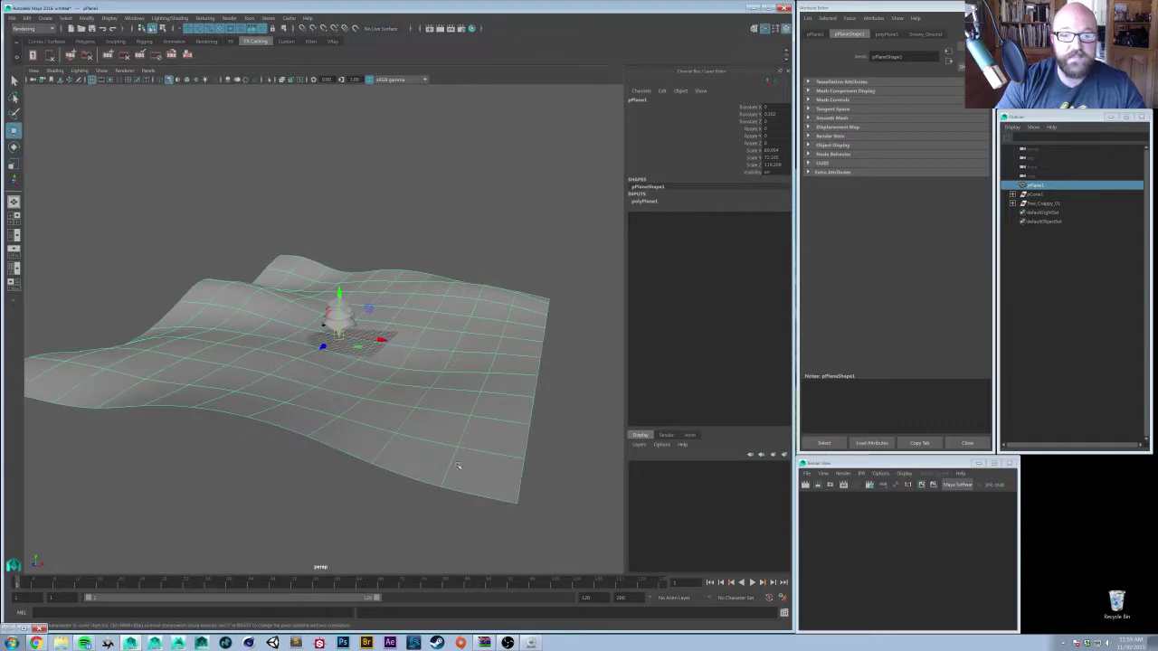
middle_click_drag(432, 463, 377, 466)
left_click_drag(380, 407, 354, 440, "alt")
right_click_drag(354, 439, 421, 463, "alt")
left_click_drag(422, 463, 434, 440, "alt")
right_click_drag(434, 439, 478, 460, "alt")
left_click_drag(478, 459, 437, 454, "alt")
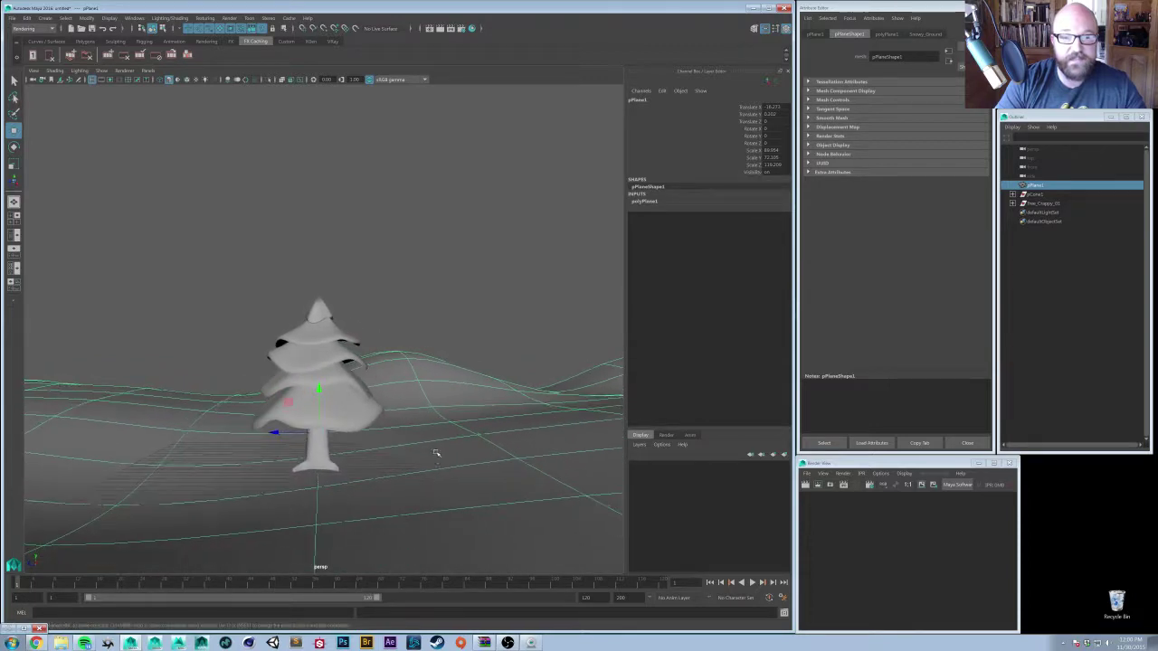
- Create a camera named Shot_Cam and look through it in the viewport
right_click_drag(398, 451, 315, 389, "alt")
key("space")
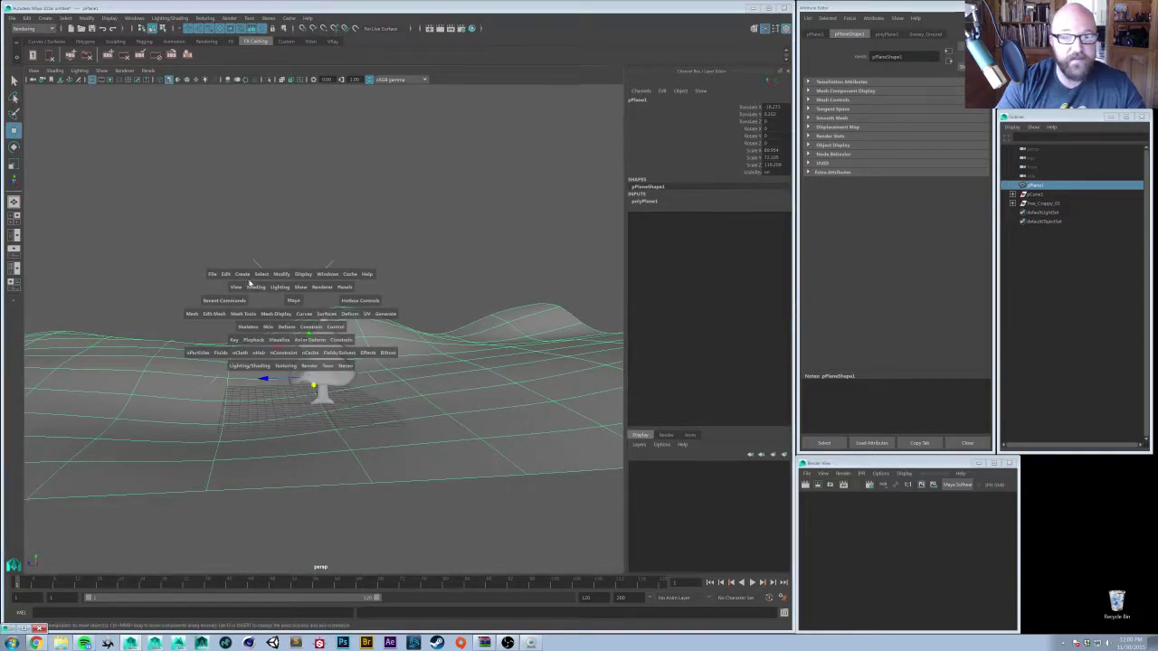
left_click(244, 274)
mouse_move(271, 335)
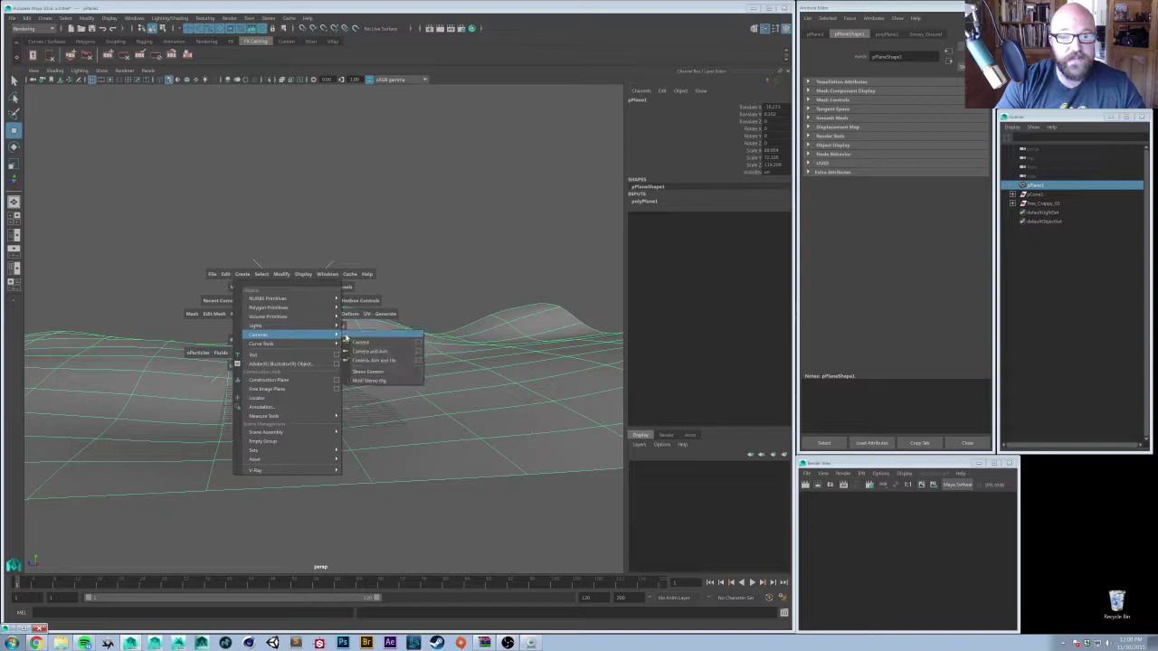
left_click(371, 344)
left_click(147, 70)
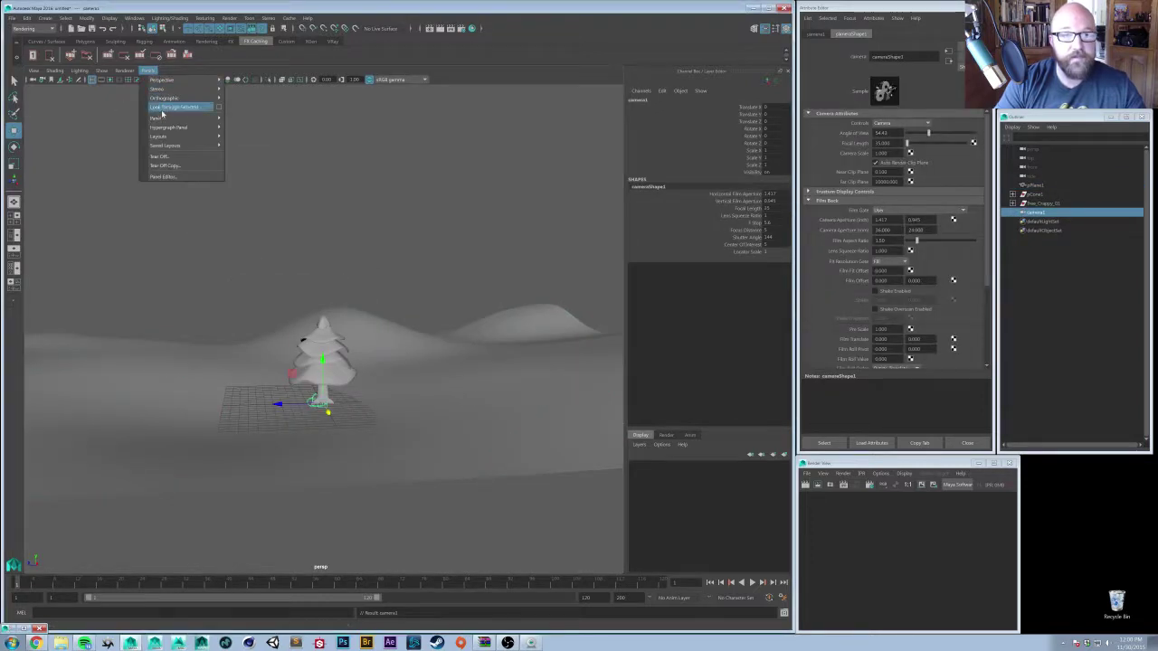
left_click(171, 106)
double_click(653, 100)
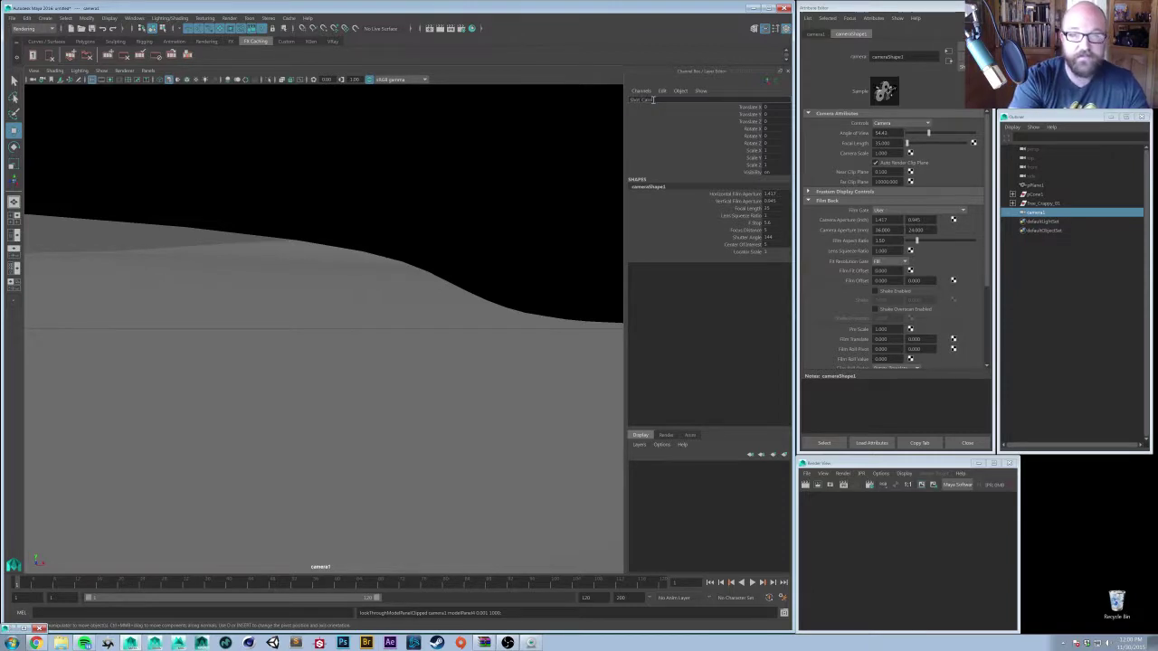
key("Return")
- Pull Shot_Cam back and around to frame the whole tree from a low angle against the hills
scroll(352, 208, "down", 2)
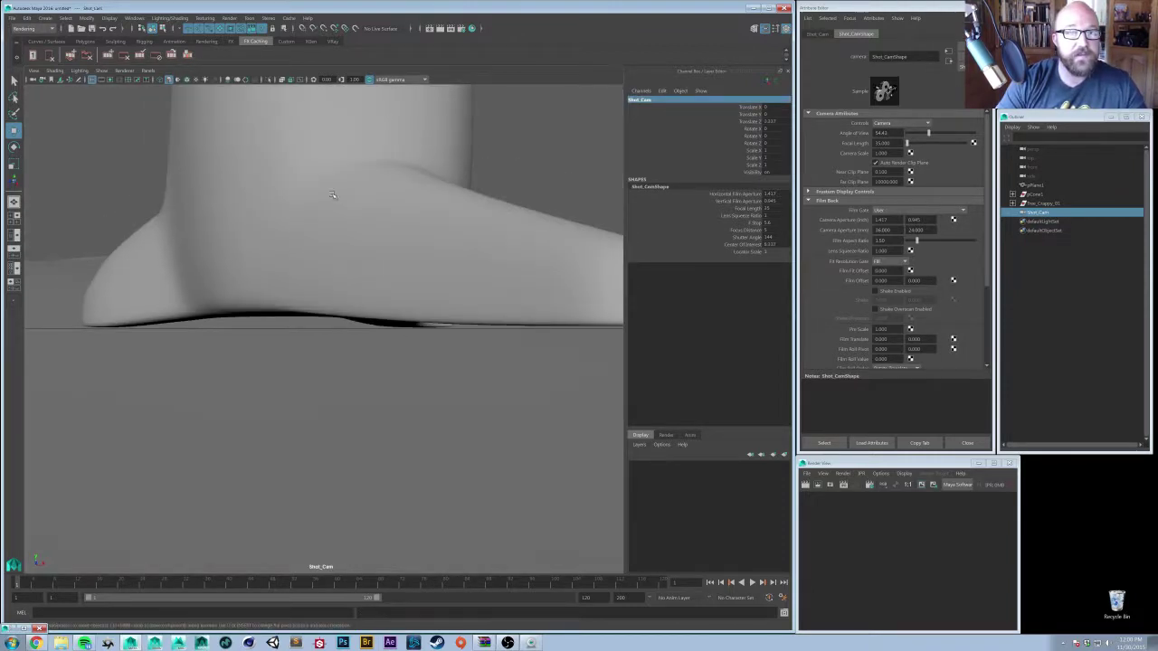
left_click_drag(333, 195, 367, 204, "alt")
scroll(367, 205, "down", 15)
middle_click_drag(341, 259, 354, 277, "alt")
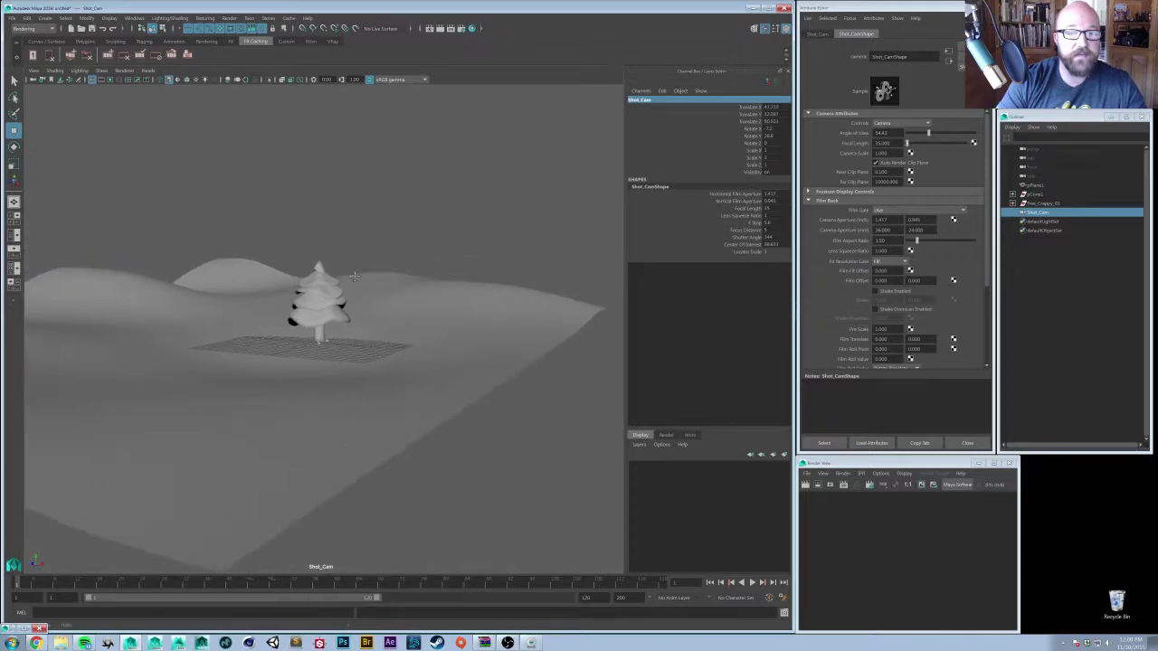
mouse_move(355, 276)
left_mouse_down("alt")
mouse_move(350, 306)
mouse_move(406, 293)
mouse_move(417, 321)
mouse_move(413, 292)
mouse_move(354, 299)
left_mouse_up("alt")
scroll(398, 306, "up", 5)
scroll(420, 296, "up", 2)
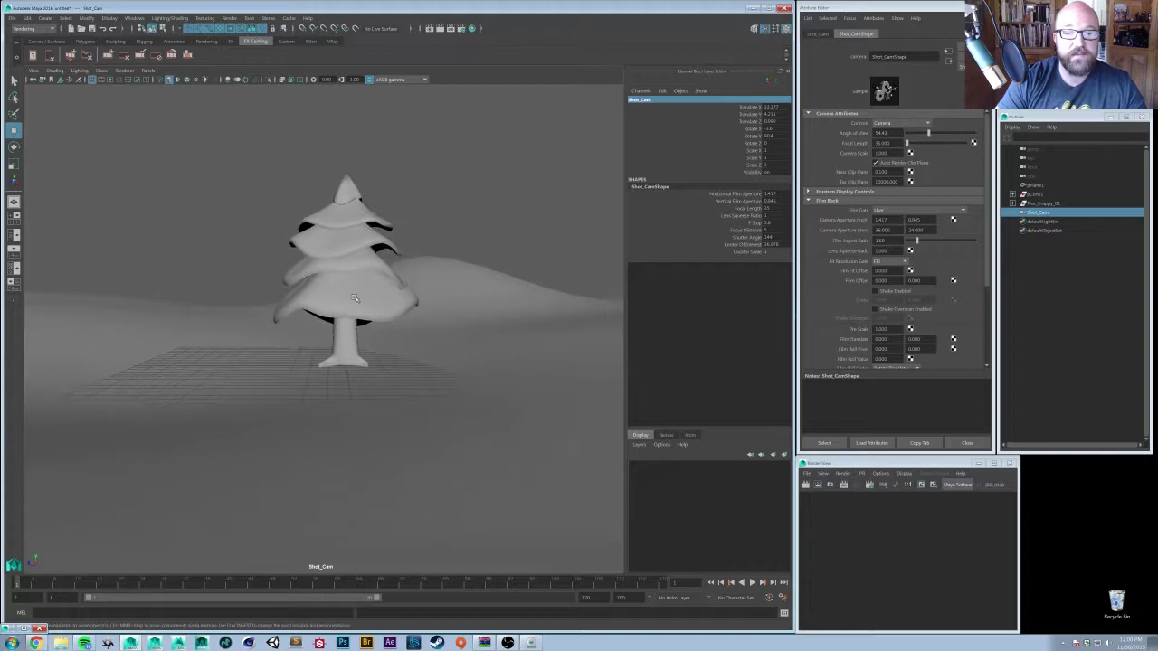
- Turn on the resolution gate for Shot_Cam and adjust the framing of the tree within it
left_click(103, 80)
left_click(114, 81)
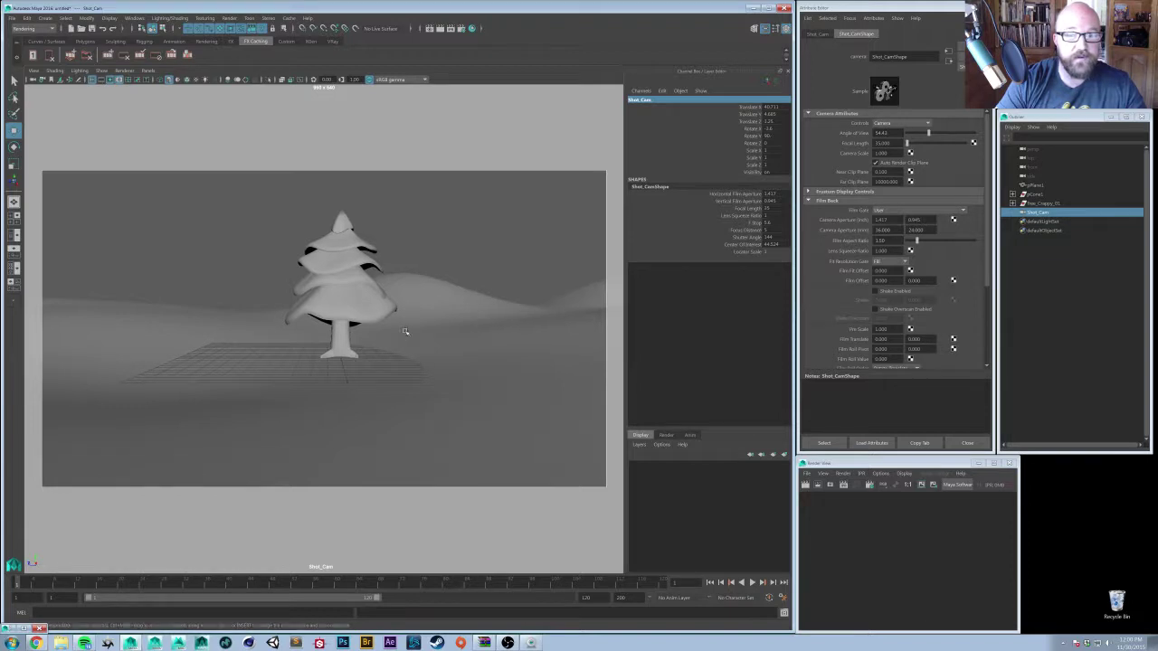
left_click_drag(404, 331, 381, 321, "alt")
right_click_drag(381, 321, 401, 354, "alt")
- Stretch the ground plane along X, and restore a low Shot_Cam framing of the tree
left_click(407, 362)
left_click_drag(407, 361, 453, 434, "alt")
right_click_drag(452, 434, 287, 418, "alt")
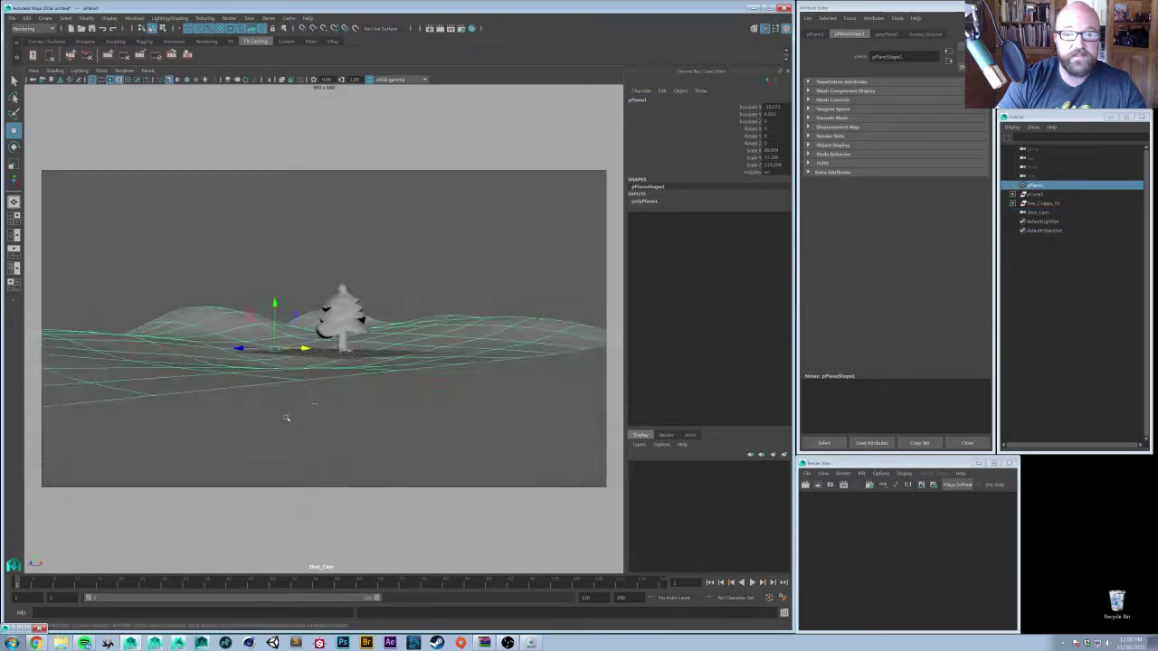
key("r")
left_click_drag(304, 349, 355, 360)
right_click_drag(354, 360, 457, 398, "alt")
left_click_drag(456, 398, 410, 364, "alt")
- Select Shot_Cam and widen its lens to a focal length of 32
left_click(35, 82)
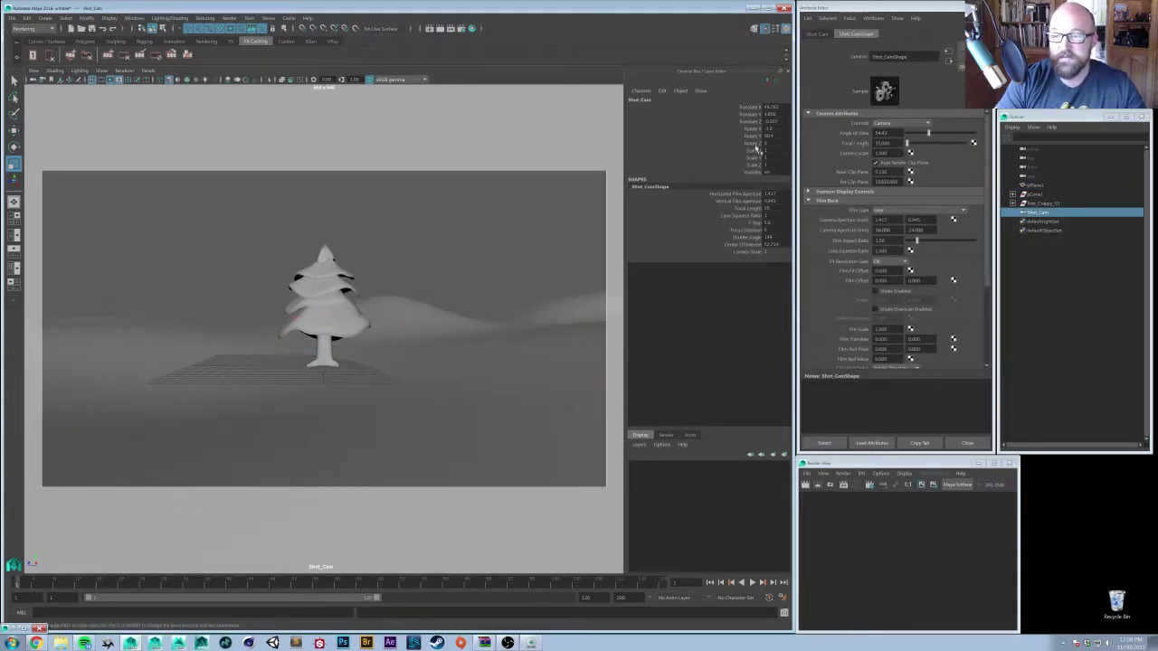
left_click(747, 209)
middle_click_drag(501, 276, 484, 273)
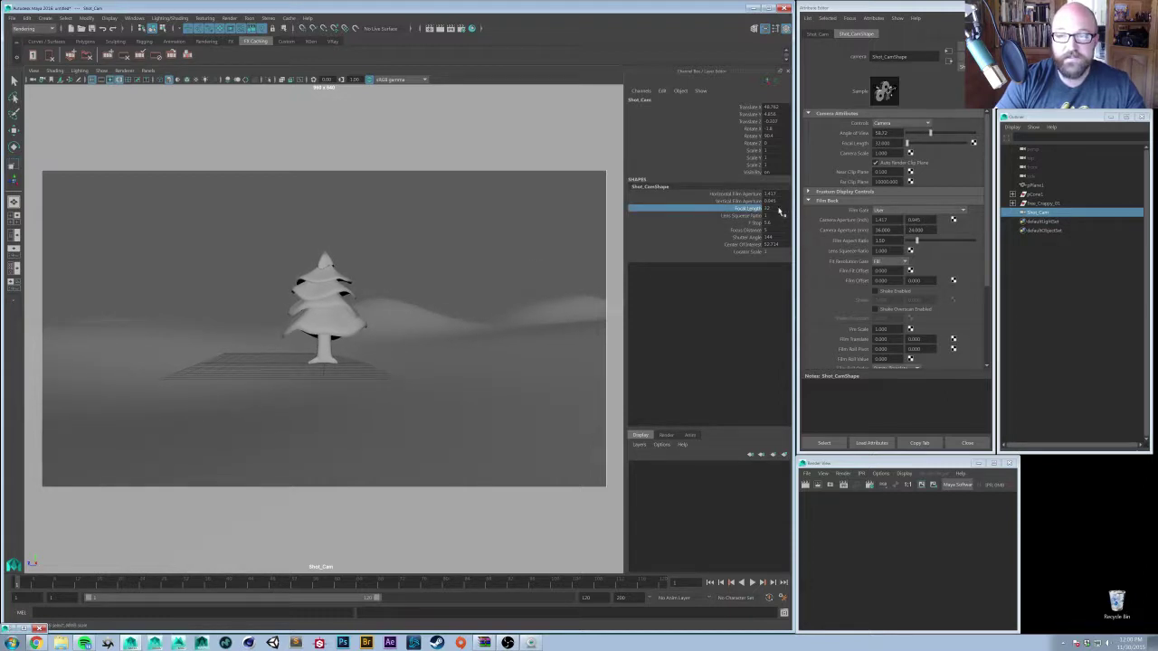
- Switch from the Shot_Cam view to the perspective view and orbit around the tree and terrain
left_click(454, 277)
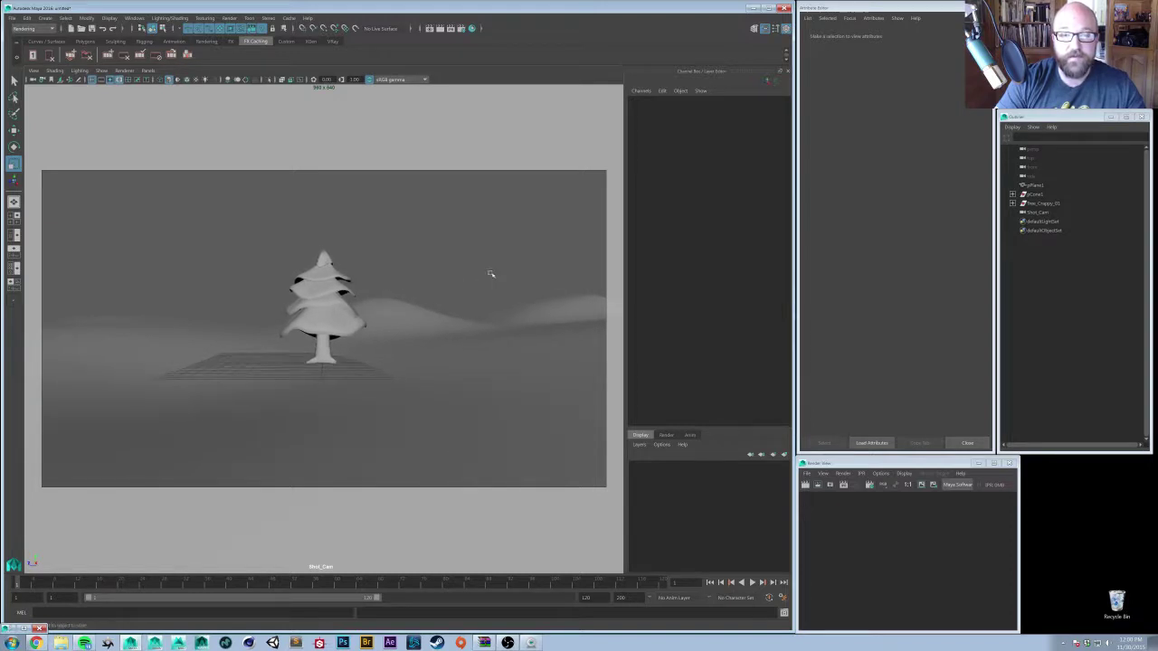
left_click(444, 338)
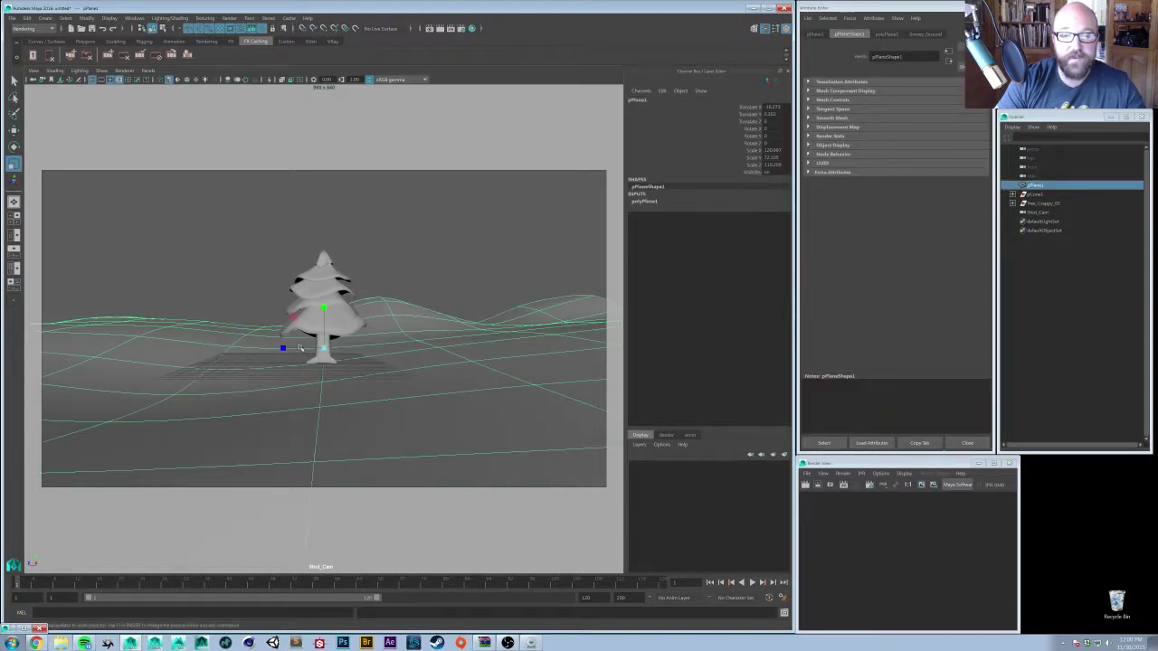
left_click_drag(284, 349, 284, 349)
left_click(344, 315)
key("space")
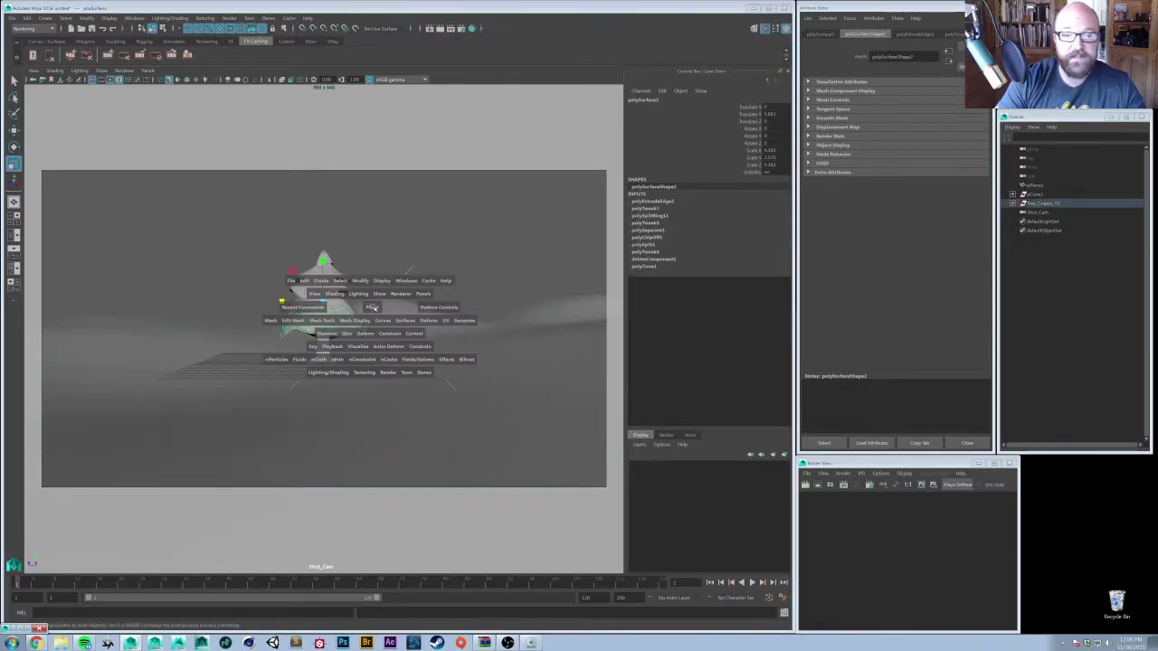
left_click_drag(372, 308, 445, 359)
scroll(453, 362, "up", 5)
left_click_drag(375, 353, 452, 272, "alt")
- Clear the selection and create a directional light in the scene
key("w")
left_click(488, 271)
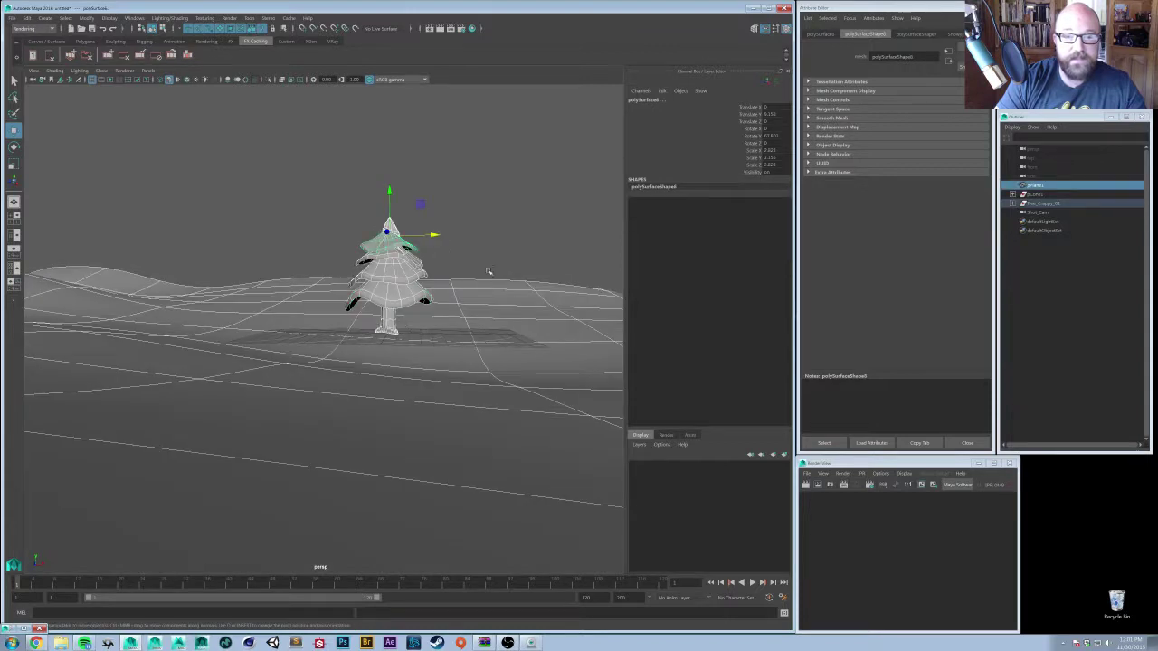
key("ctrl+z")
left_click_drag(496, 341, 476, 344, "alt")
right_click_drag(475, 343, 434, 316, "alt")
left_click_drag(434, 316, 398, 296, "alt")
left_click(388, 201)
key("space")
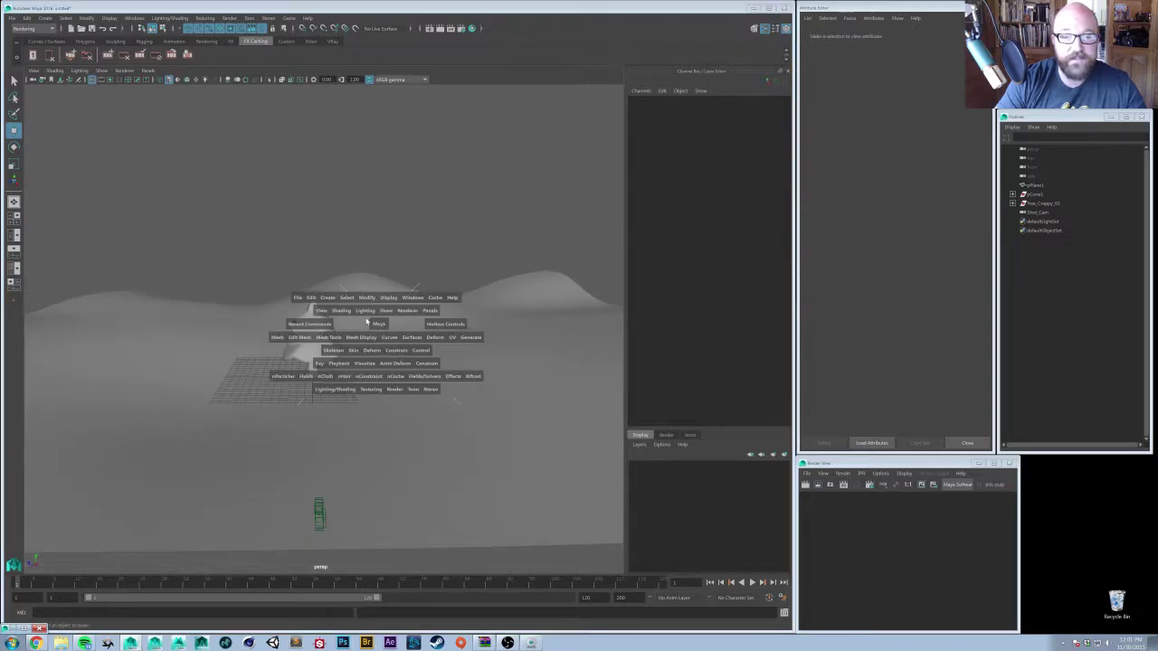
left_click(328, 297)
mouse_move(398, 349)
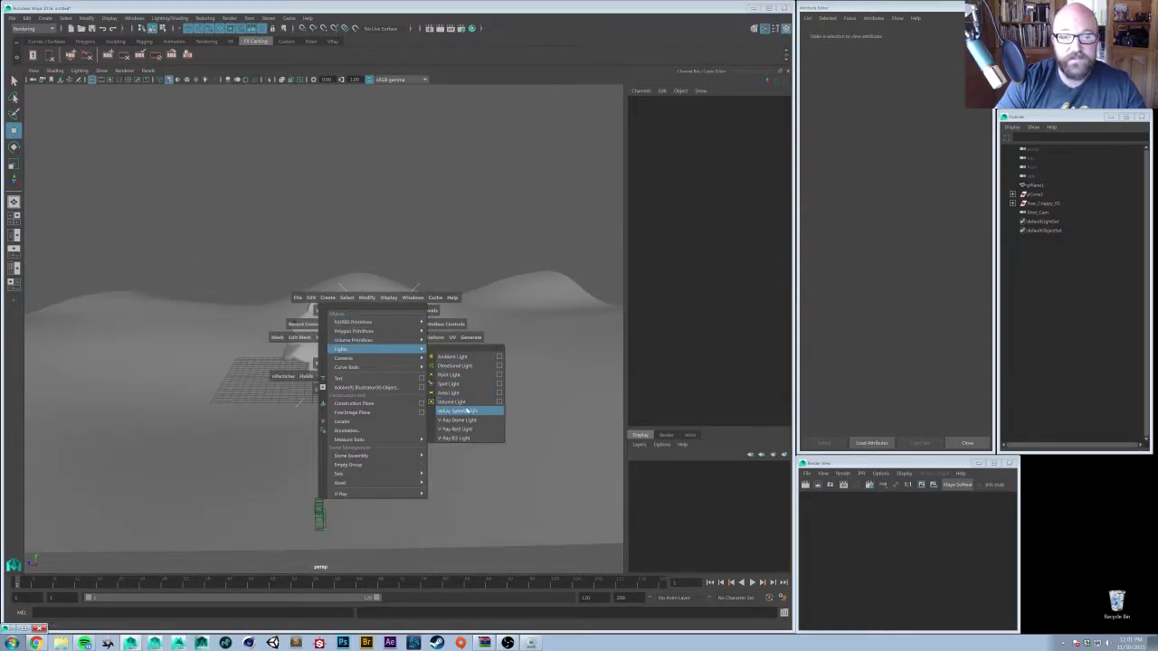
left_click(459, 366)
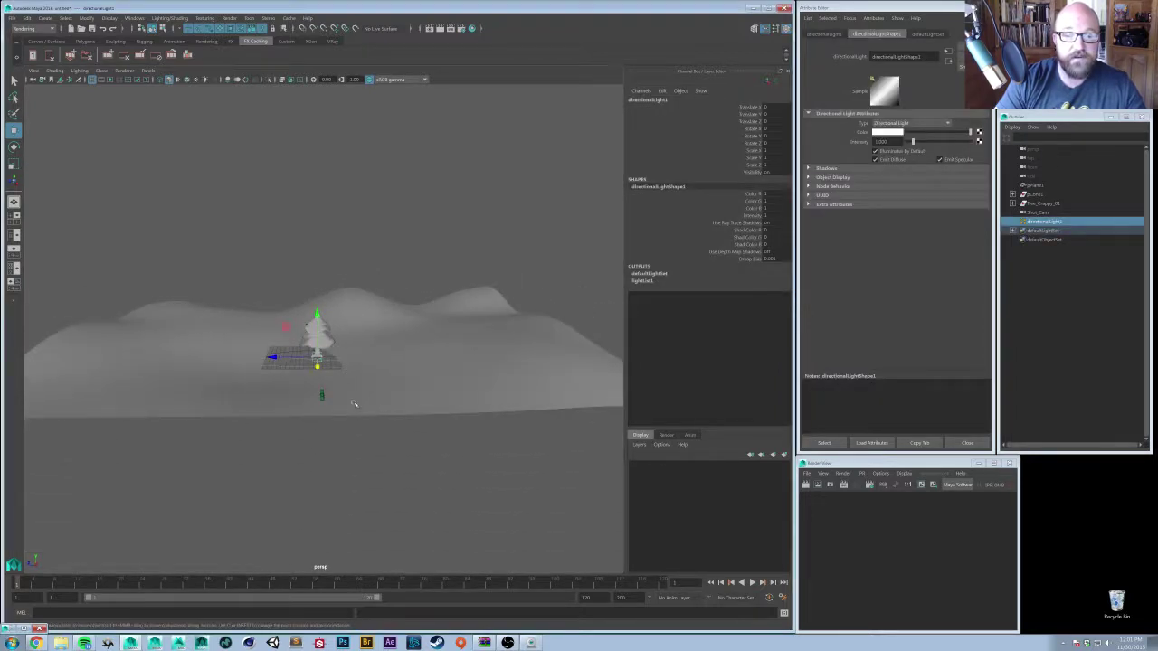
- Raise the directional light above the tree and scale its icon up uniformly to about 15
middle_click_drag(355, 404, 361, 348, "shift")
key("r")
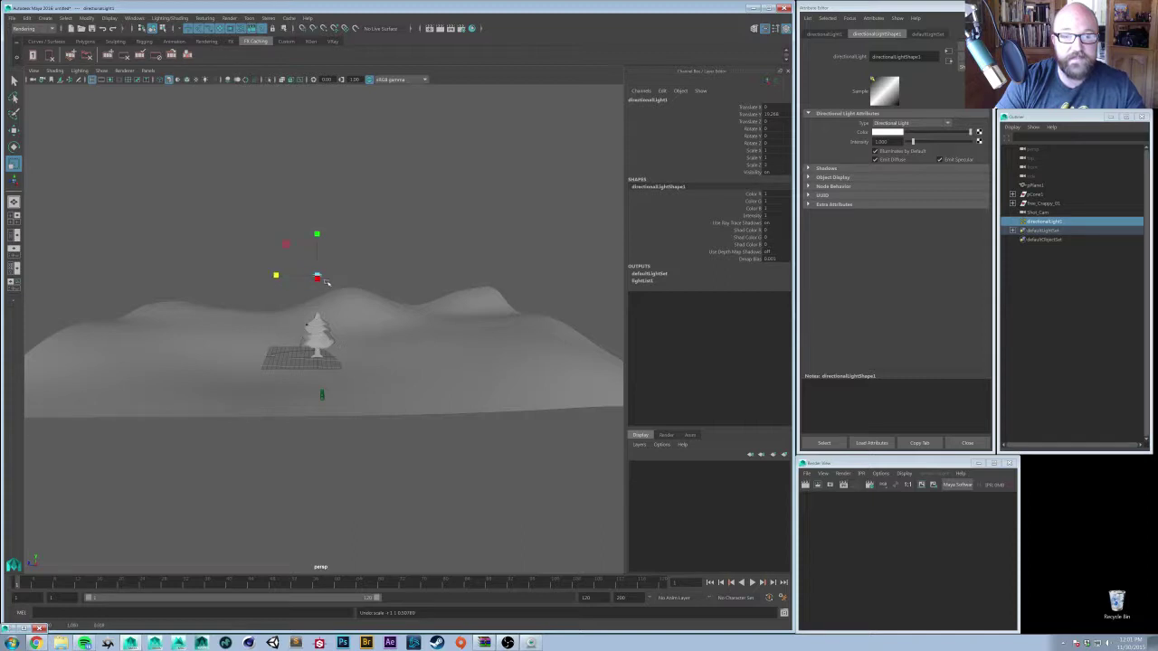
left_click(330, 270)
left_click_drag(330, 270, 338, 316, "alt")
left_click(300, 294)
left_click(305, 297)
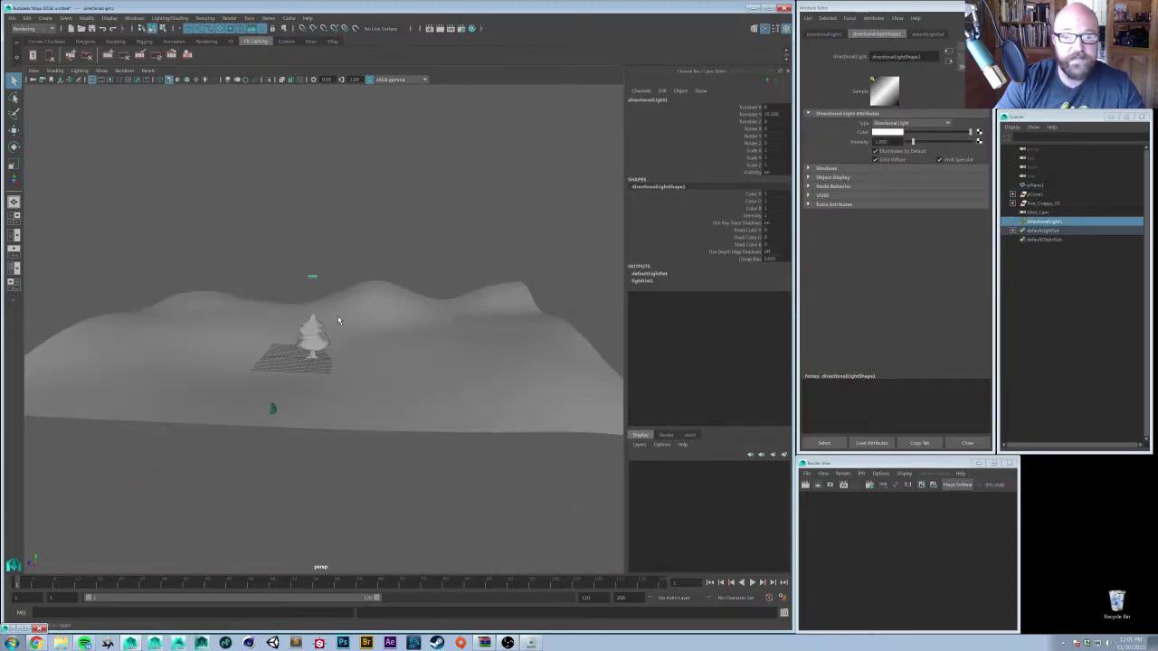
left_click_drag(312, 277, 380, 359)
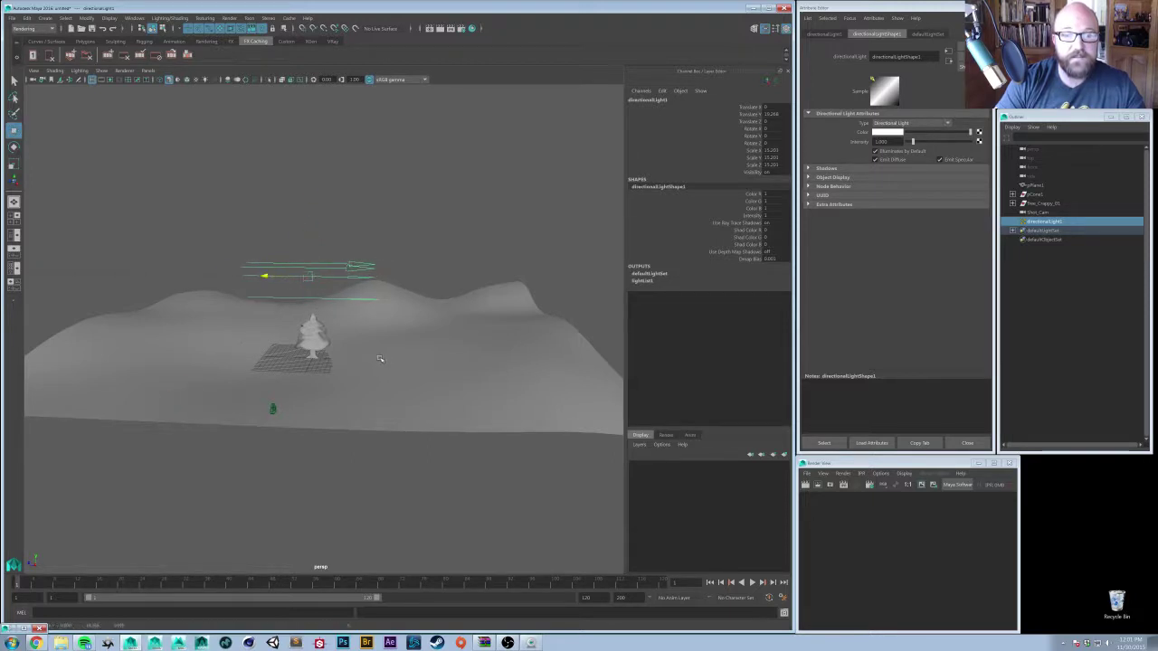
- Review the Manipulators display settings in an enlarged Preferences window, then save and close it
left_click(134, 18)
mouse_move(166, 79)
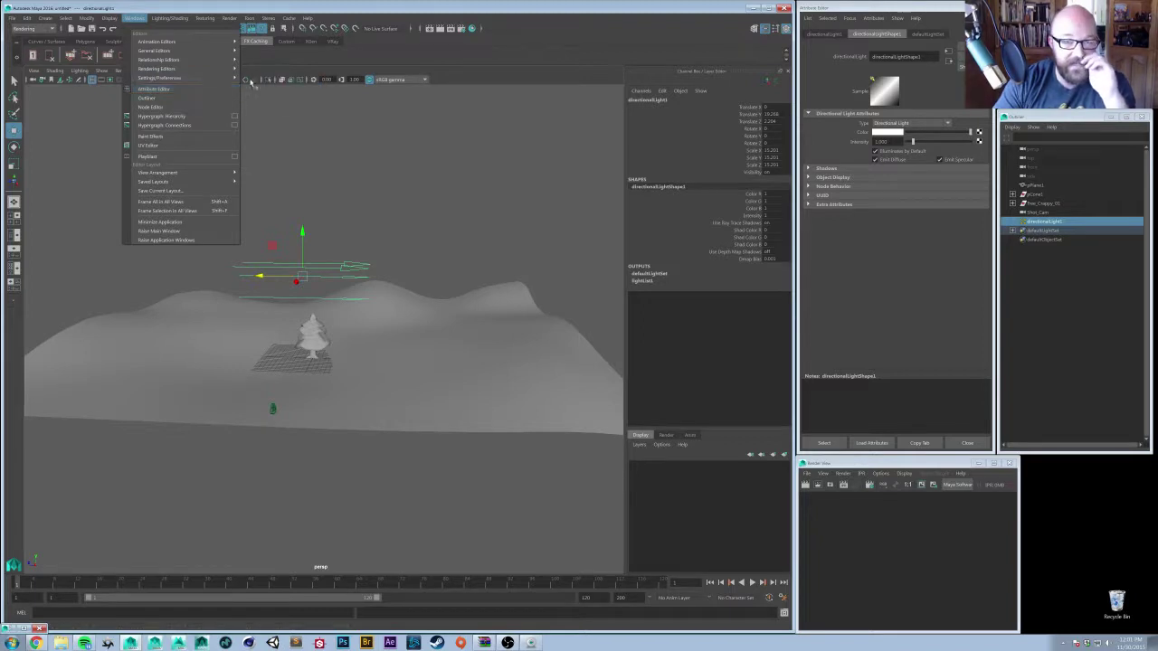
left_click(263, 87)
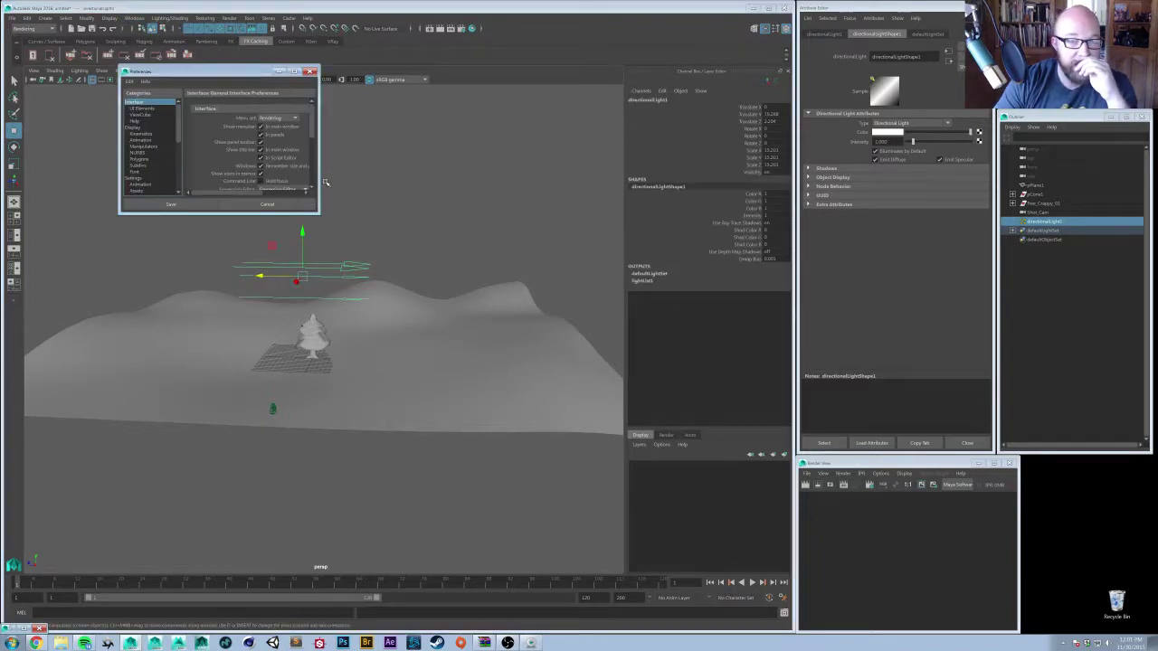
left_click_drag(318, 212, 529, 409)
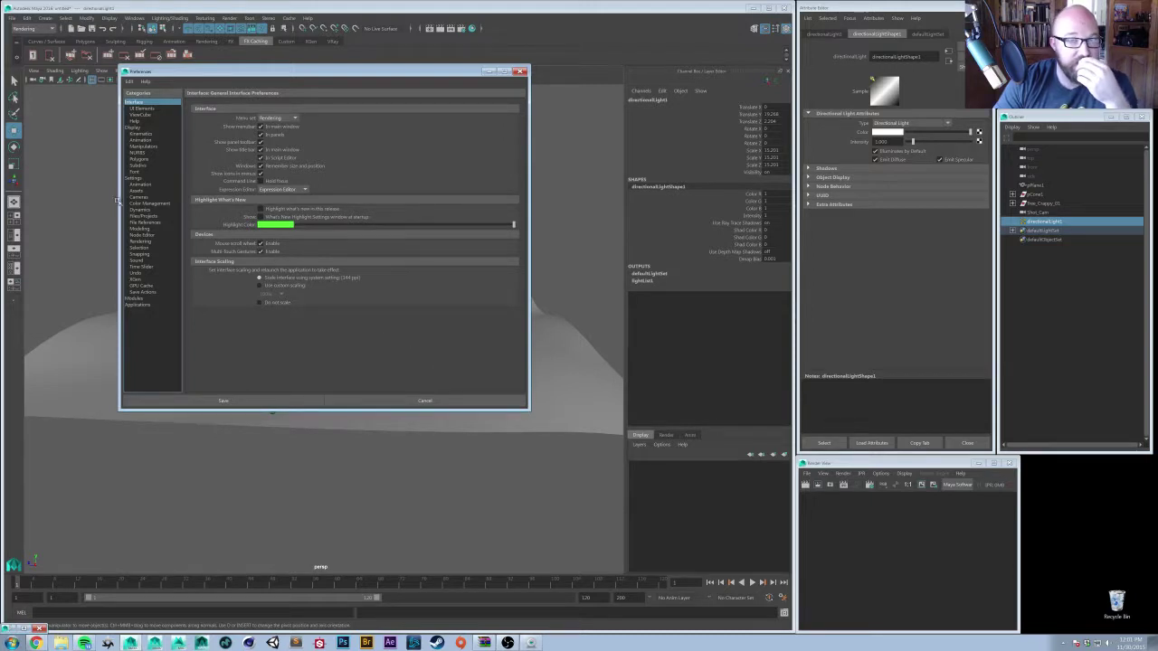
left_click(136, 146)
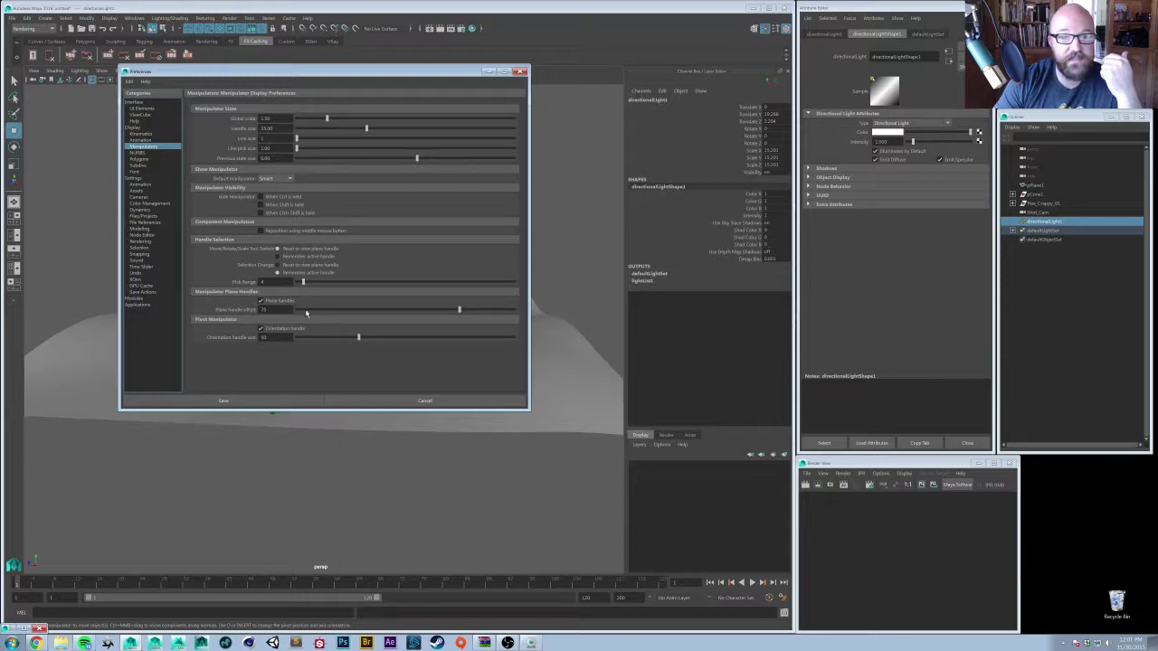
left_click(242, 403)
- Reselect the directional light, try moving it freely over the terrain, and undo the move
left_click(414, 227)
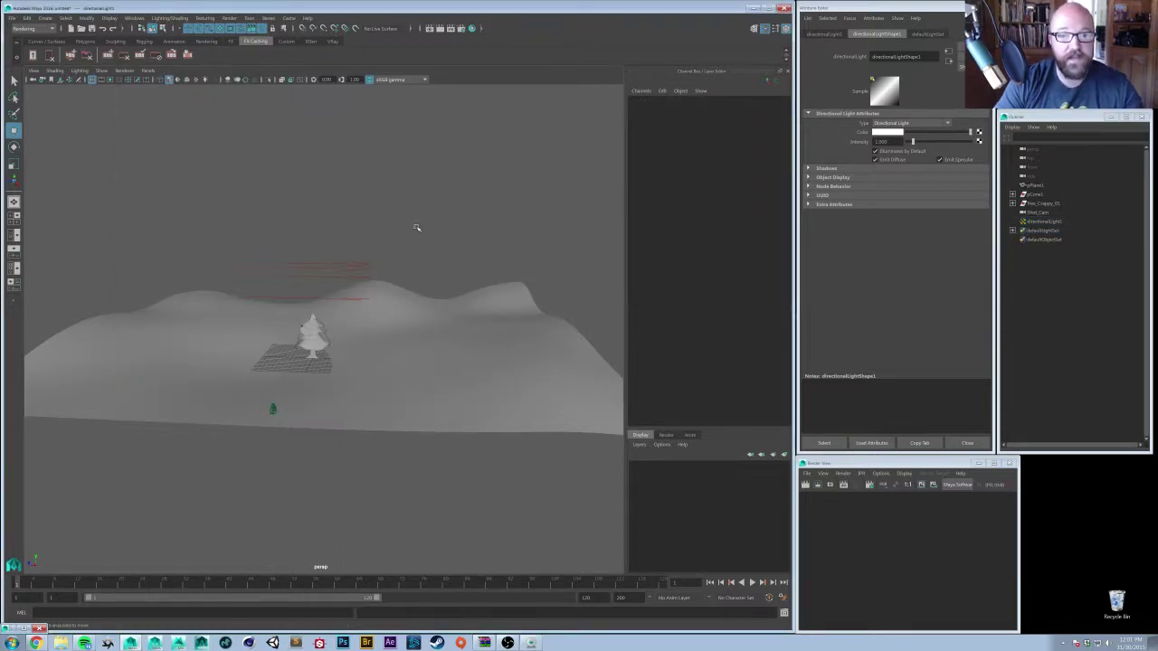
left_click(366, 260)
left_click_drag(393, 271, 389, 295, "alt")
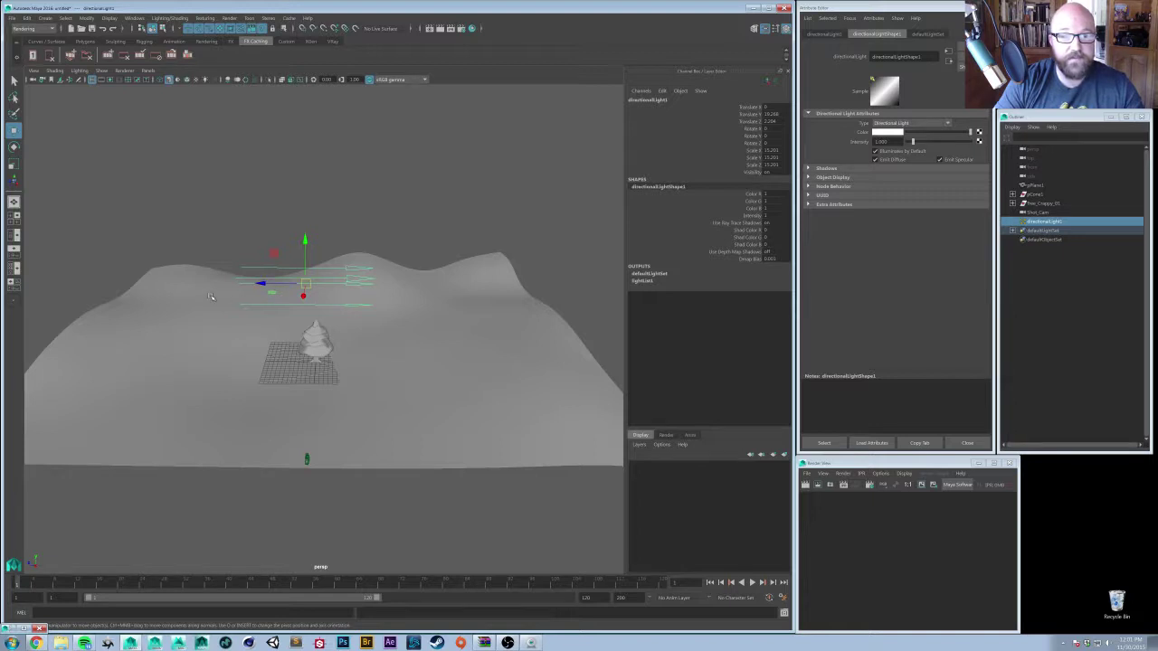
left_click_drag(303, 288, 452, 330, "alt")
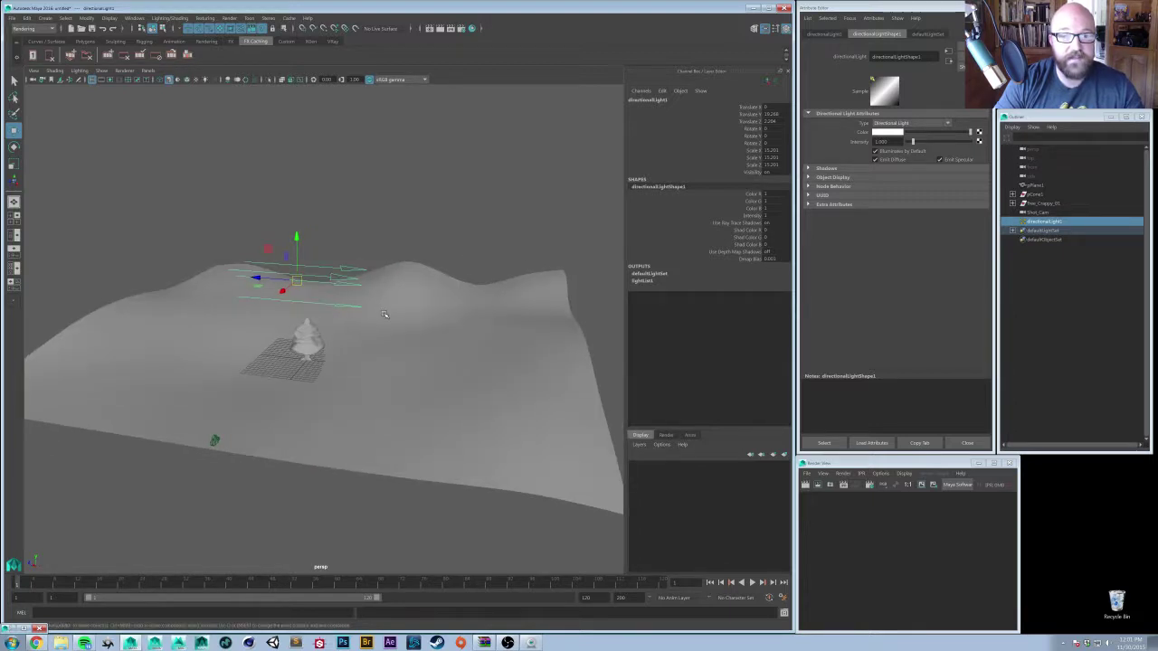
key("e")
key("w")
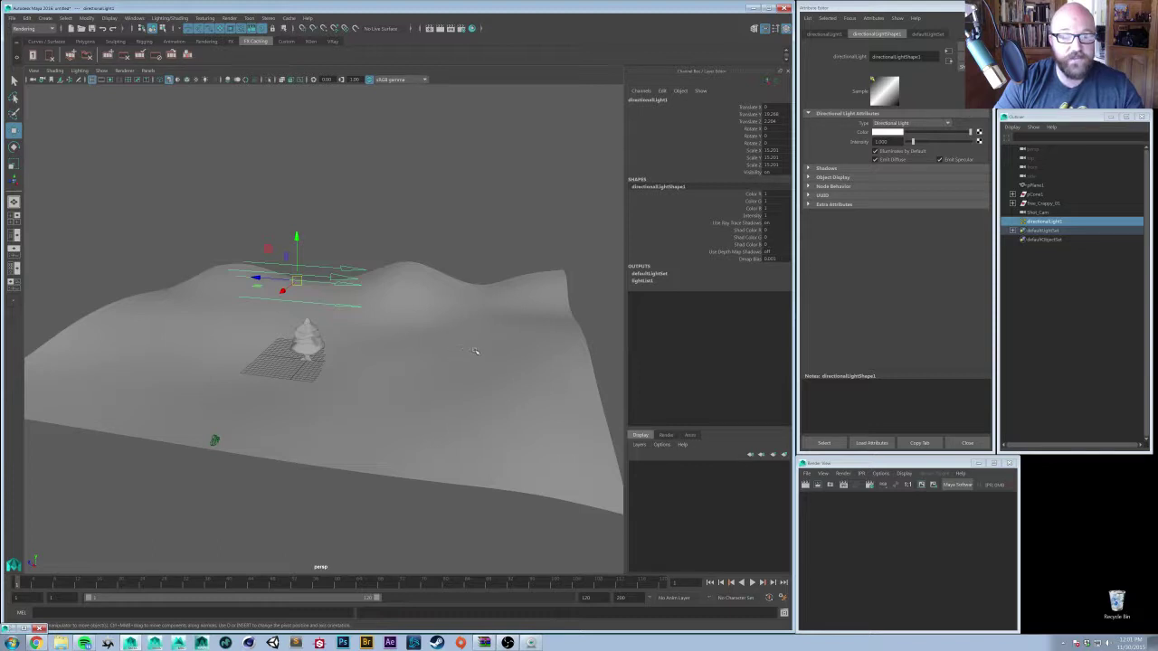
middle_click_drag(474, 351, 352, 382)
scroll(372, 355, "up", 1)
key("w")
key("ctrl+z")
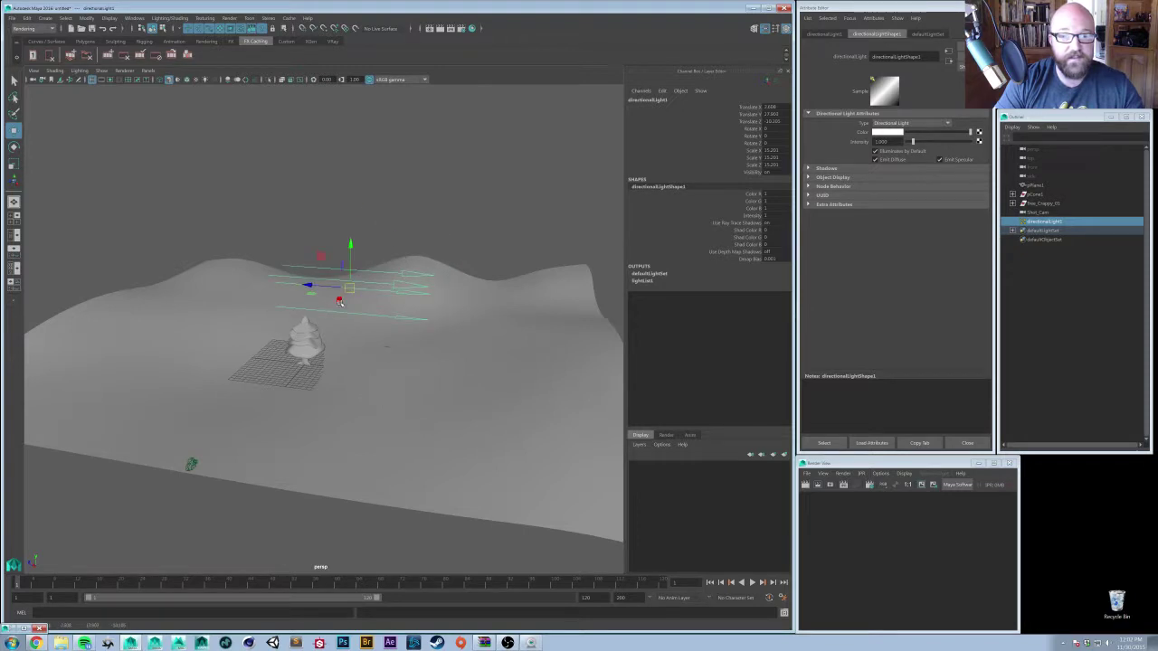
- Move the directional light along Z to about -17 and rotate it to shine diagonally down onto the terrain
left_click_drag(350, 413, 366, 256, "alt")
left_click_drag(305, 293, 329, 378, "alt")
key("e")
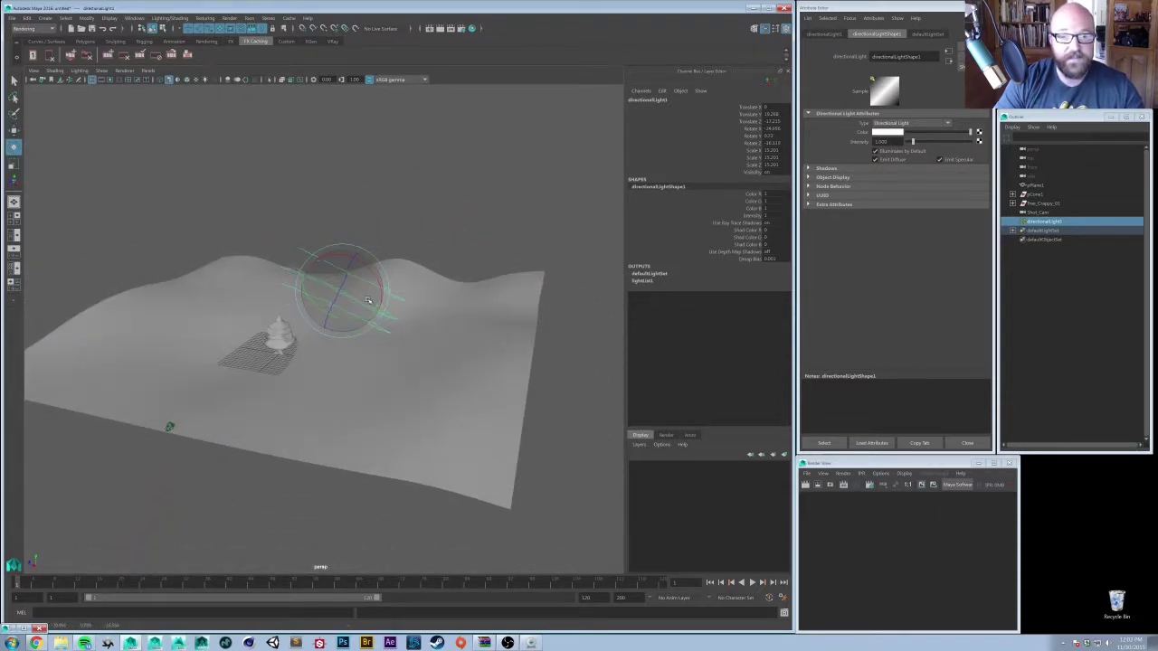
left_click_drag(371, 298, 366, 336)
- Expand the directional light's shadow attributes and tint its light color a pale warm yellow
left_click(830, 169)
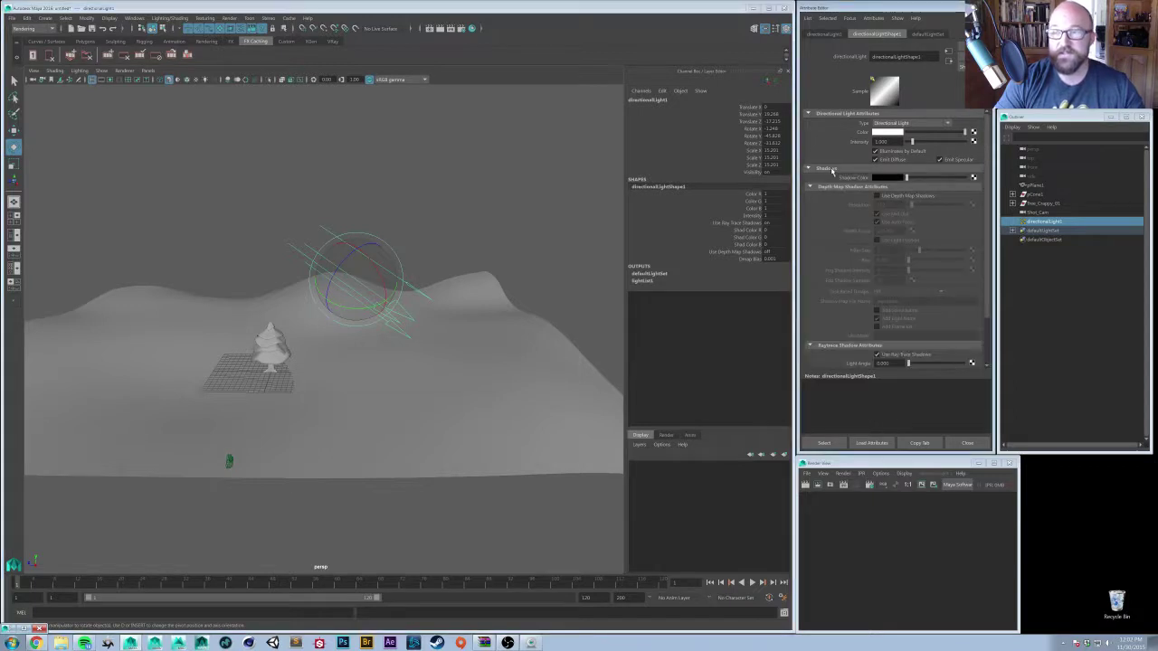
left_click(894, 134)
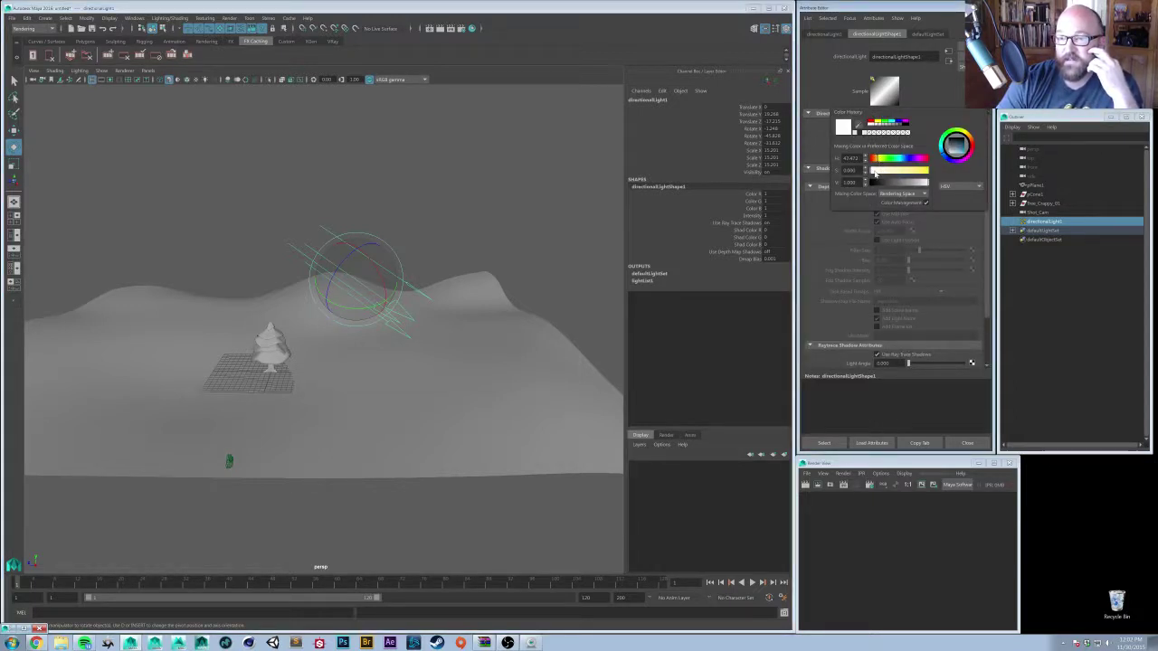
left_click_drag(874, 171, 877, 172)
left_click(877, 160)
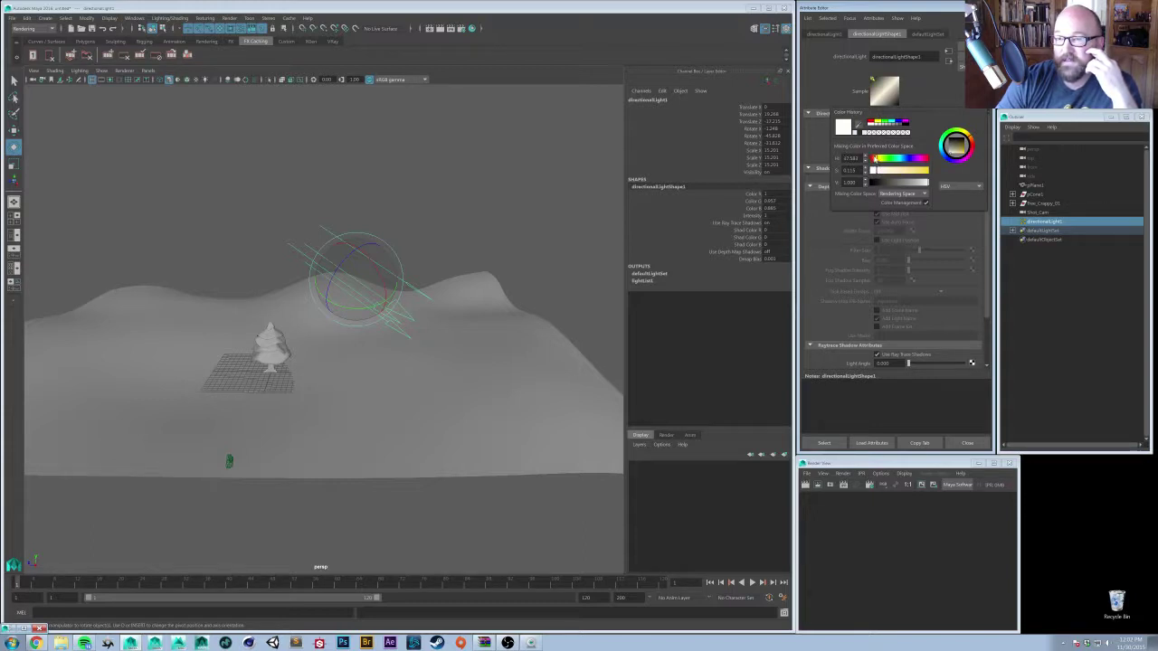
left_click_drag(875, 160, 879, 160)
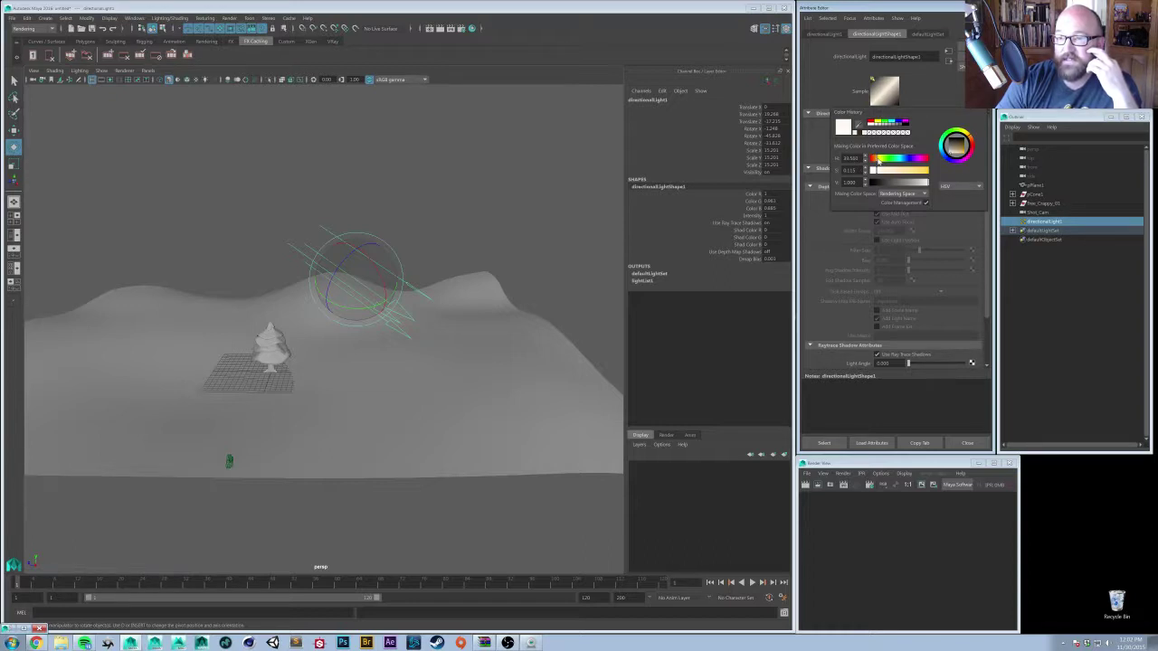
left_click_drag(879, 161, 878, 161)
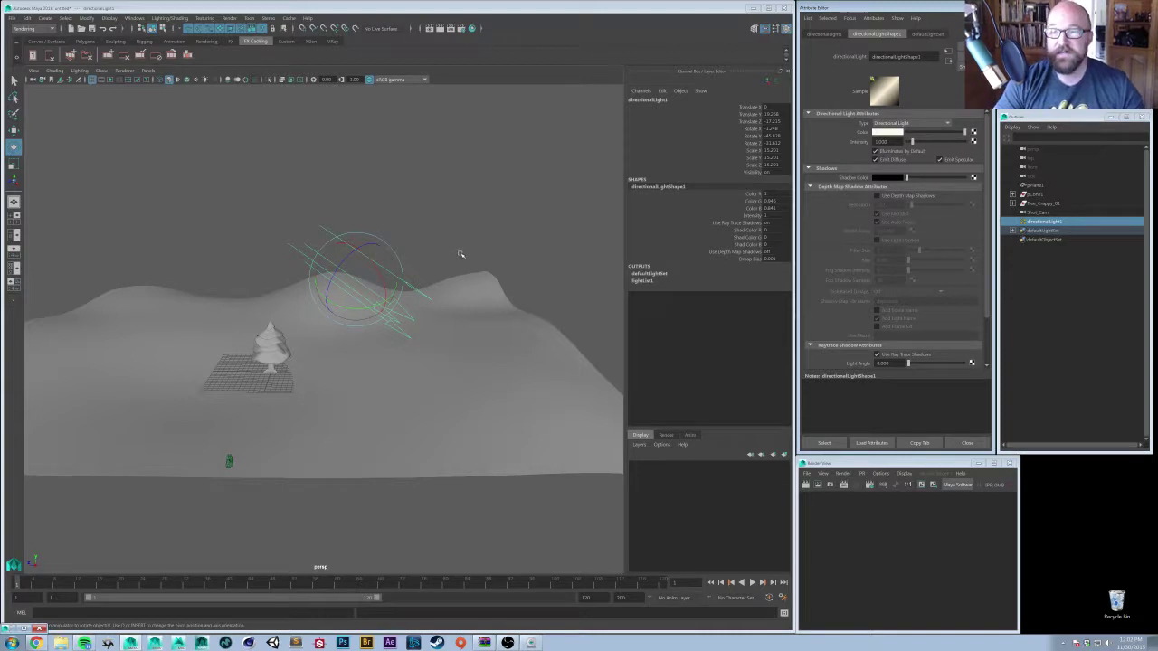
- Raise the Light Angle in the directional light's Raytrace Shadow Attributes
left_click_drag(460, 254, 470, 298, "alt")
scroll(838, 289, "down", 3)
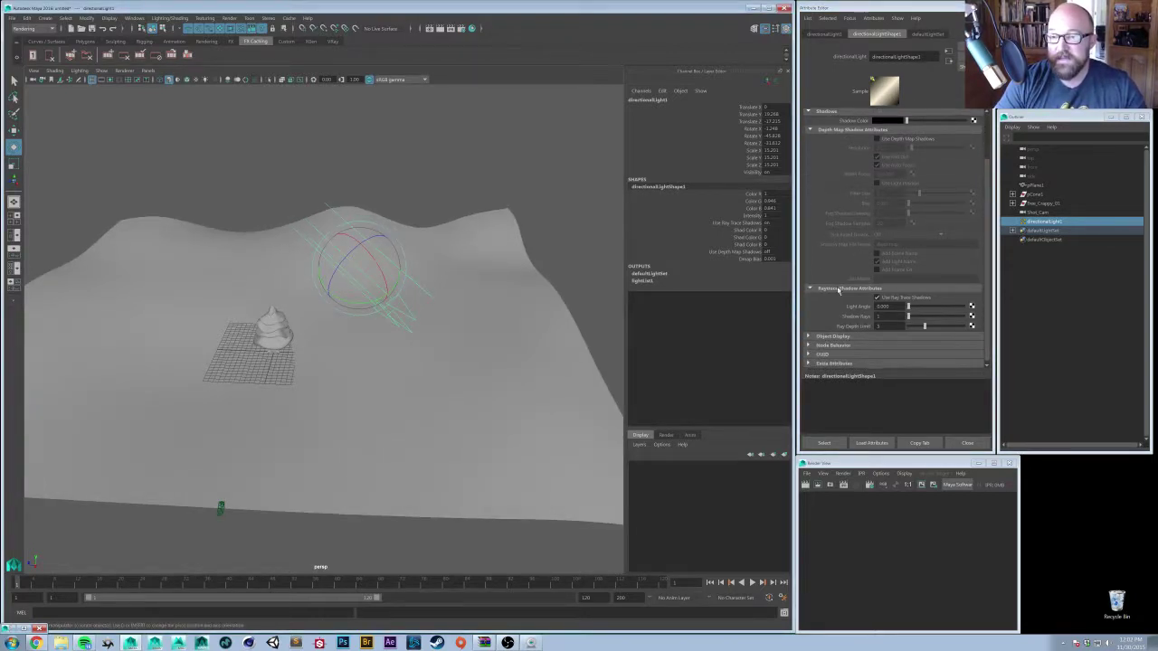
left_click(889, 306)
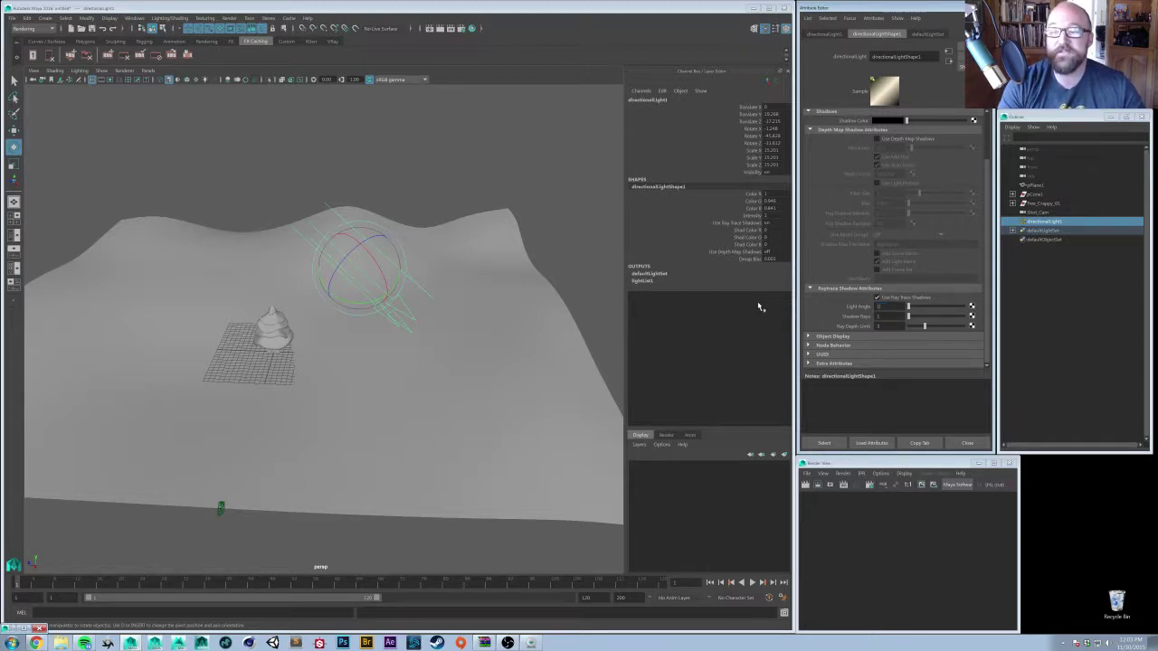
- Examine the directional light's placement and angle relative to the tree and hills from several viewpoints
left_click_drag(269, 403, 317, 353, "alt")
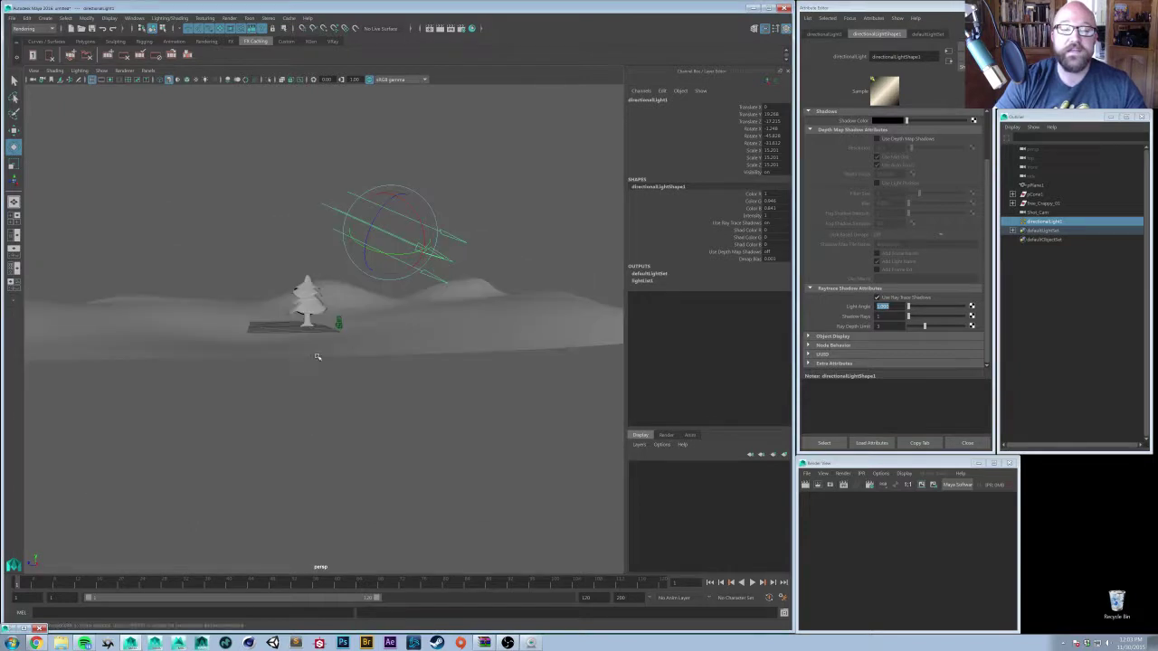
key("w")
left_click_drag(398, 328, 392, 375, "alt")
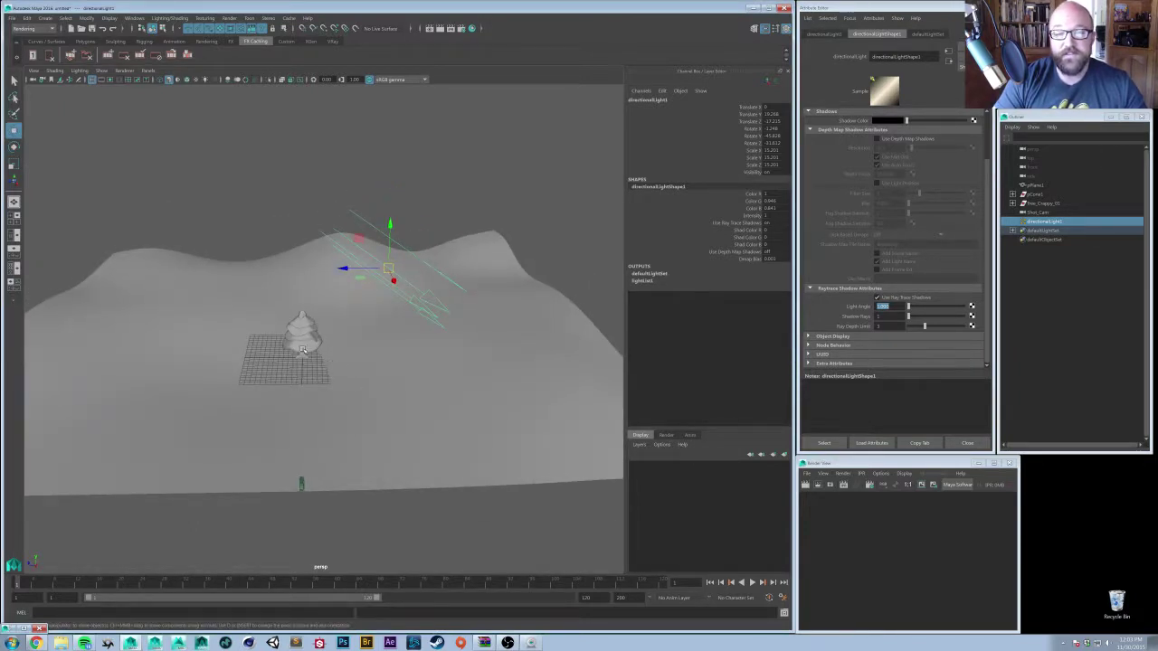
left_click_drag(387, 444, 397, 422, "alt")
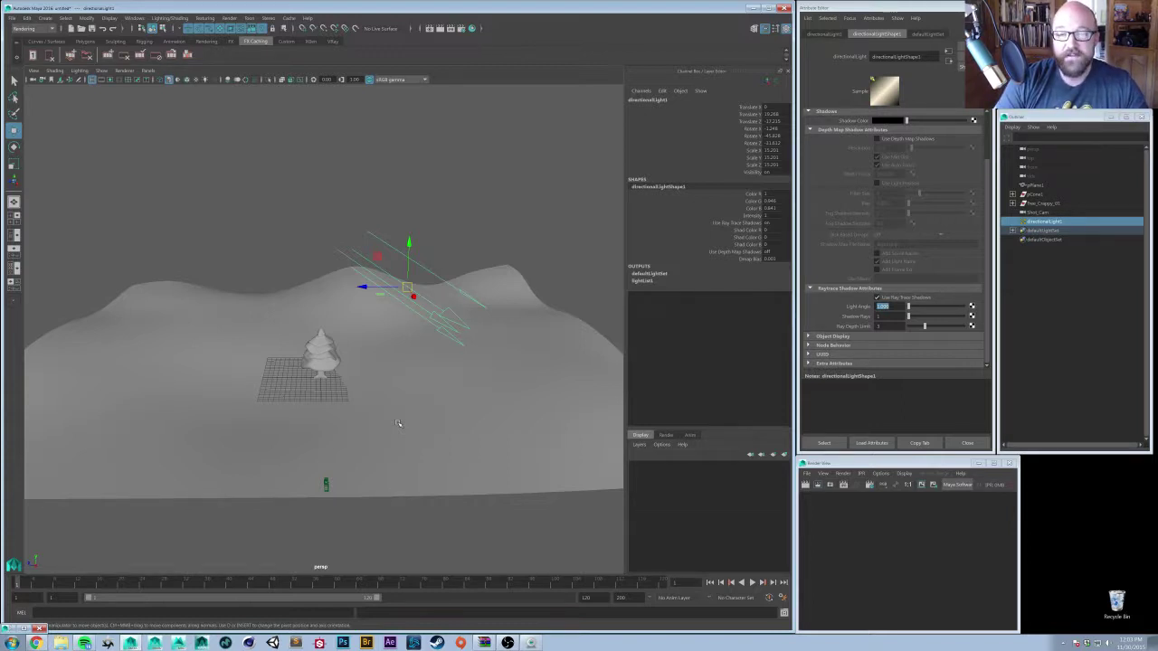
left_click_drag(397, 423, 402, 358, "alt")
left_click(353, 314)
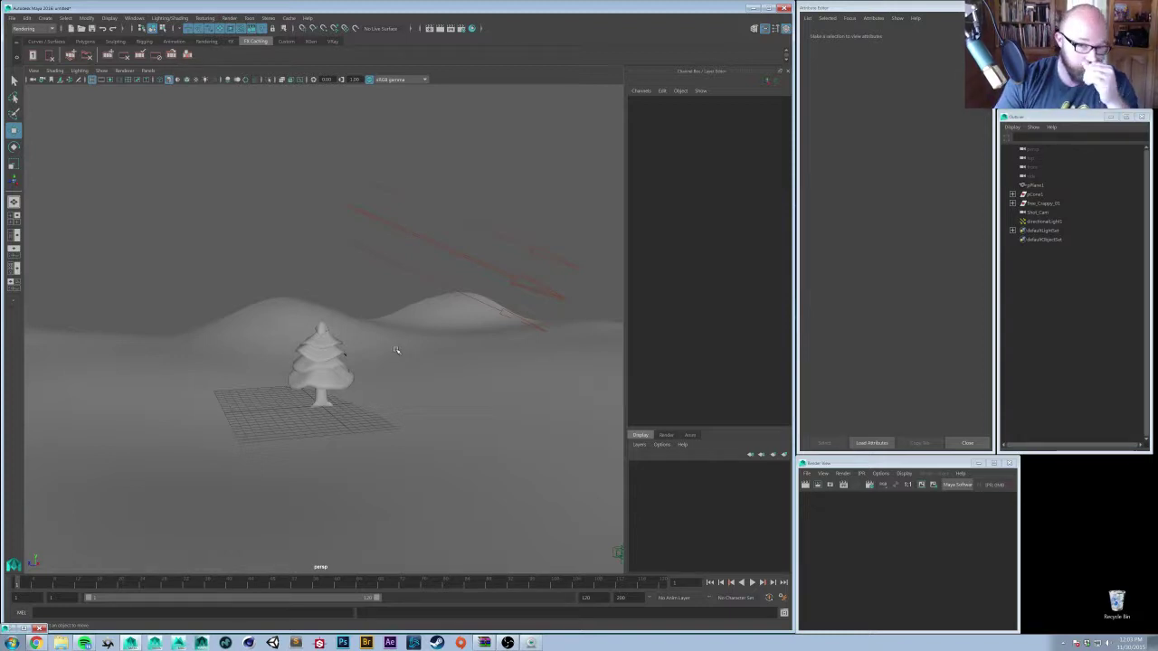
left_click_drag(365, 331, 313, 352, "alt")
right_click_drag(311, 349, 399, 354, "alt")
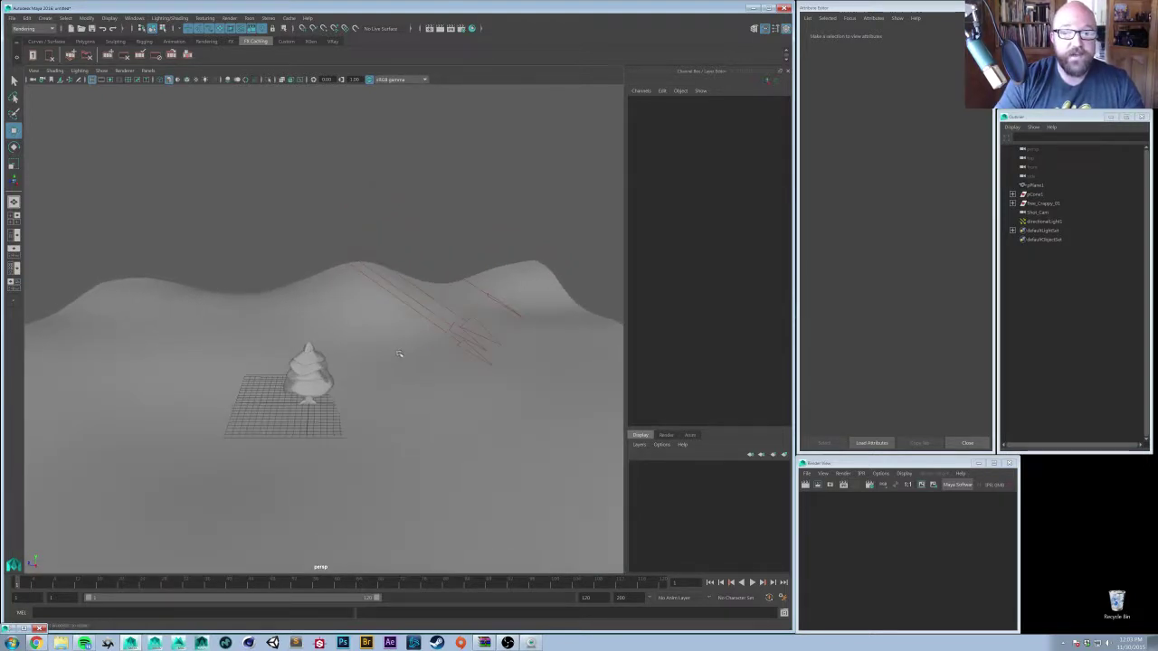
left_click_drag(399, 354, 356, 276, "alt")
- Open the render settings and switch the renderer from Maya Software to V-Ray
left_click(356, 277)
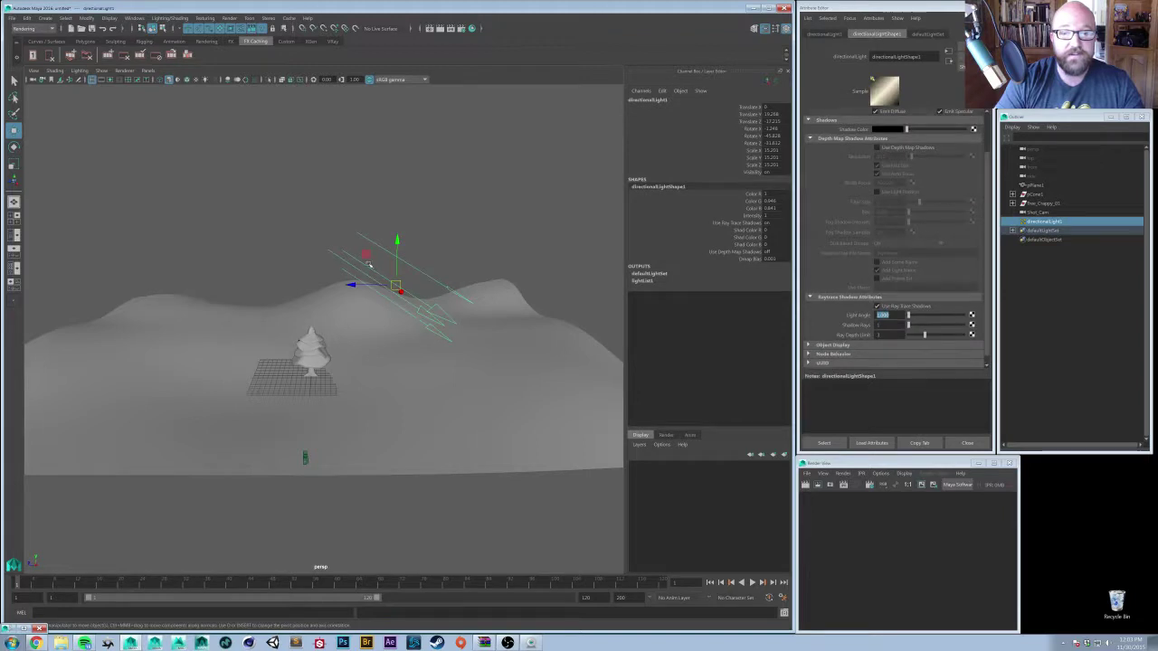
scroll(889, 255, "up", 2)
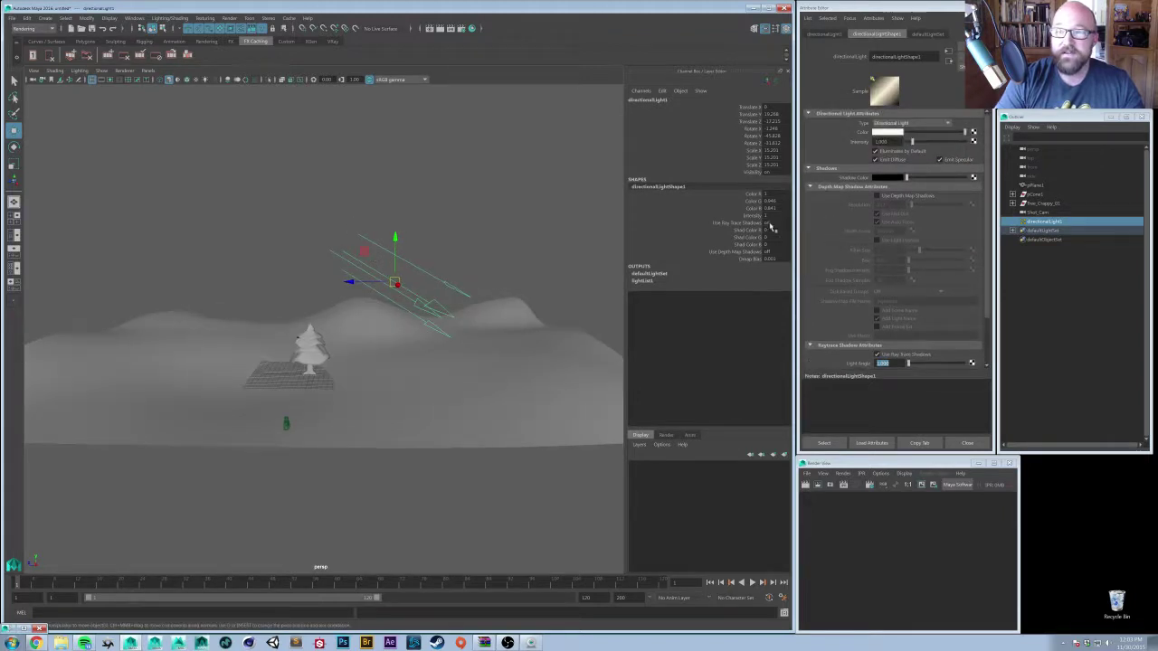
left_click(459, 28)
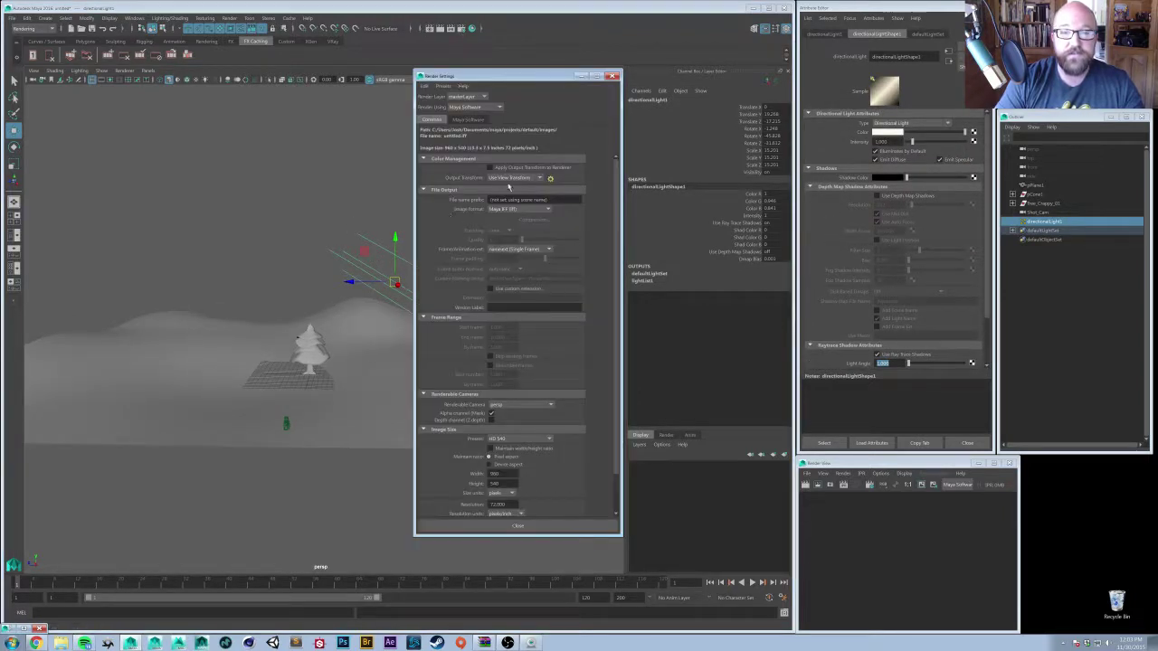
left_click(470, 107)
left_click(466, 145)
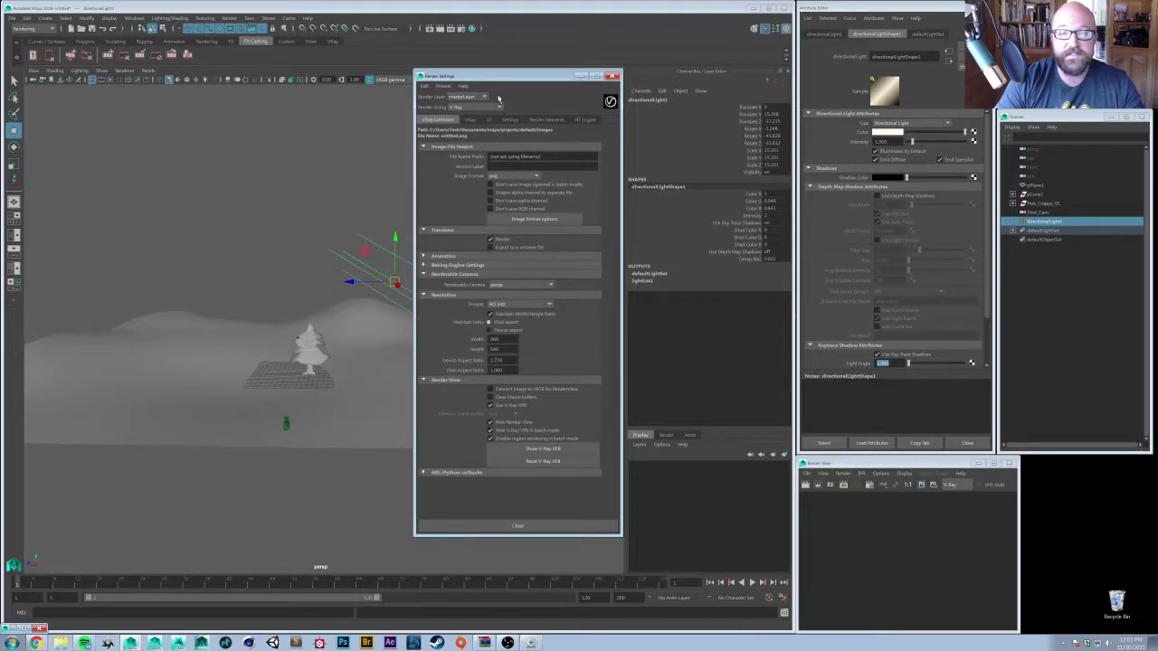
left_click_drag(505, 83, 473, 67)
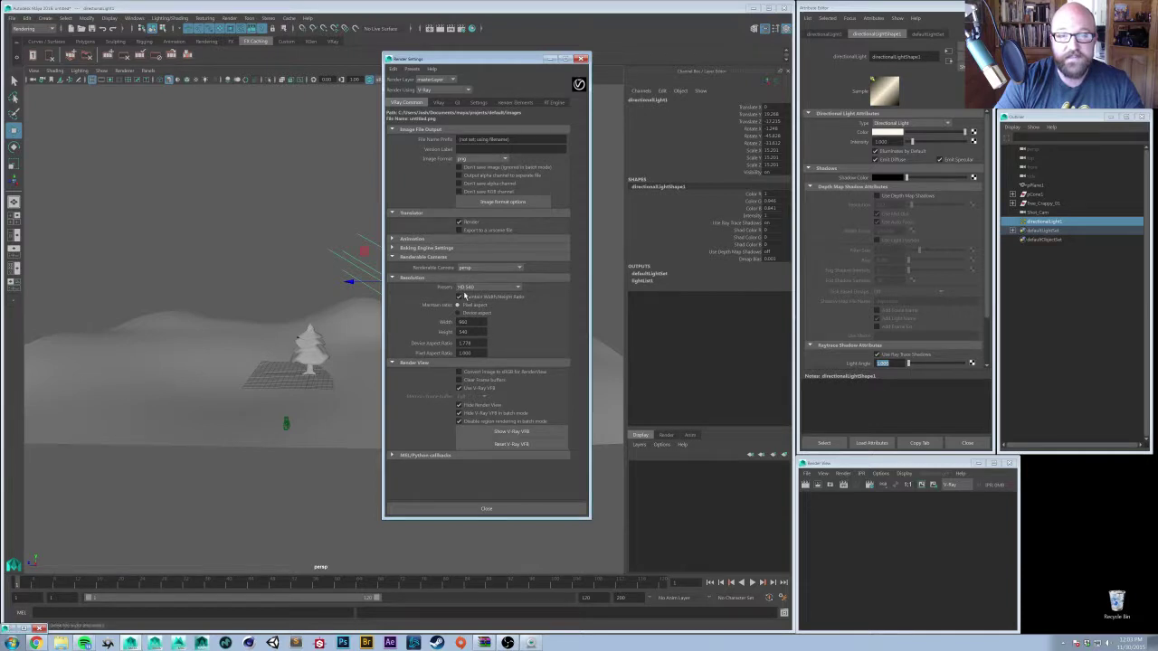
- Set the render width to 1920, enable sRGB conversion for the RenderView and turn off Hide Render View
double_click(471, 323)
type("1920")
key("Return")
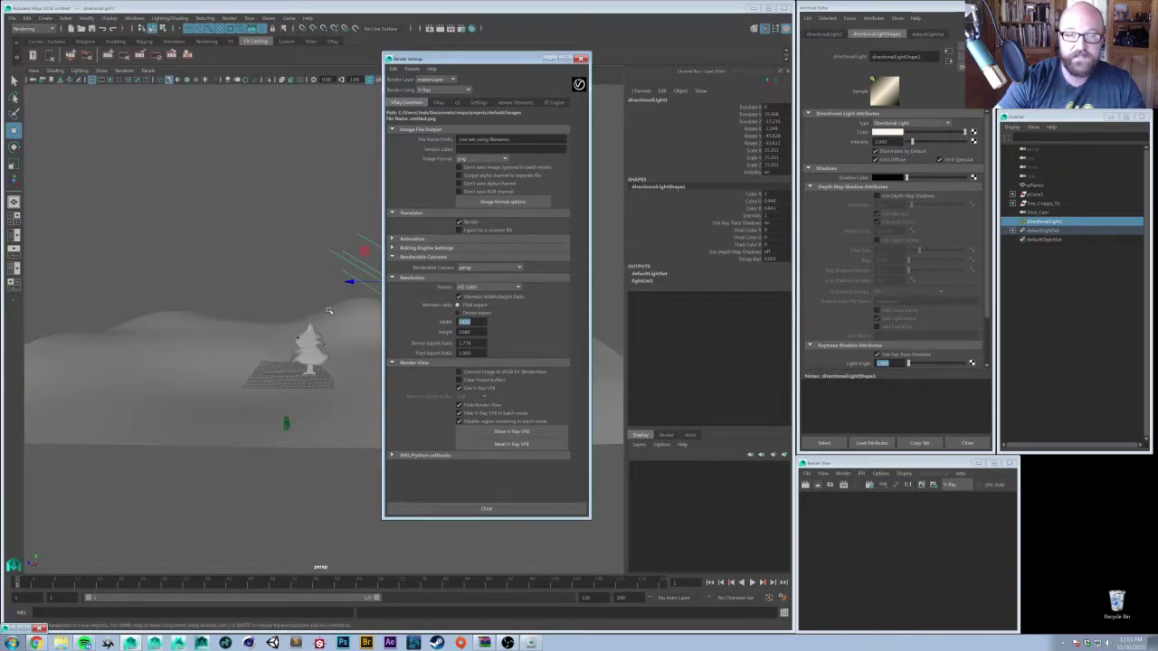
left_click(460, 372)
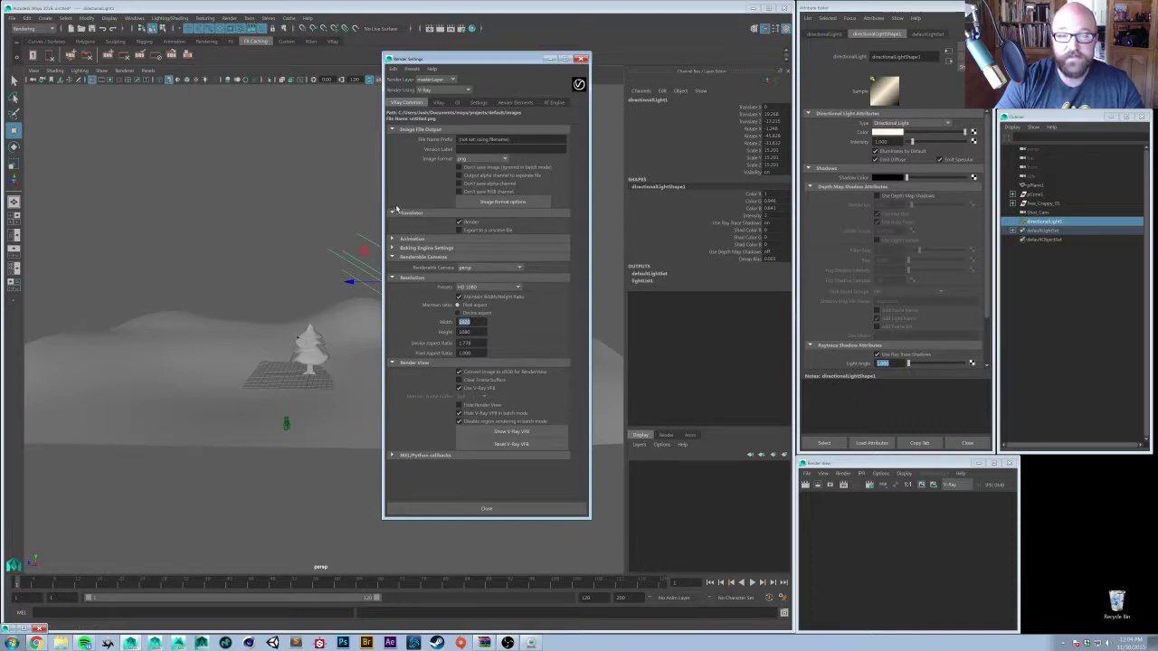
- Set the file name prefix to %s/%l/%s_%l, show the render layers and enable Don't save image
left_click(528, 141)
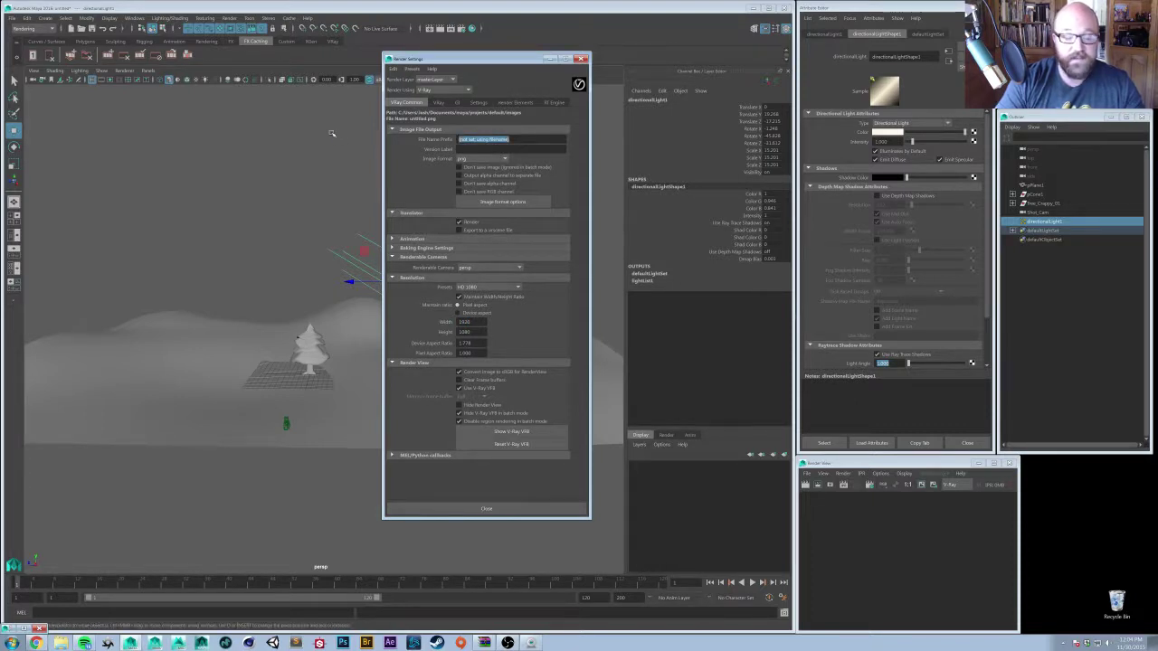
type("%s")
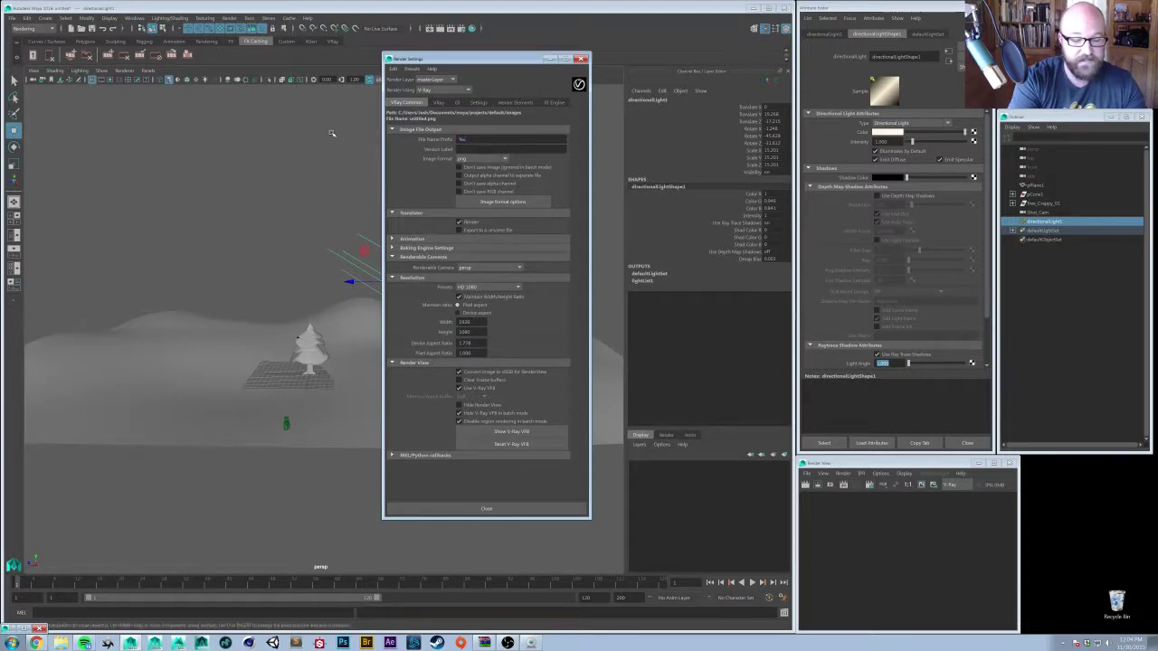
type("/%l/%s_%l")
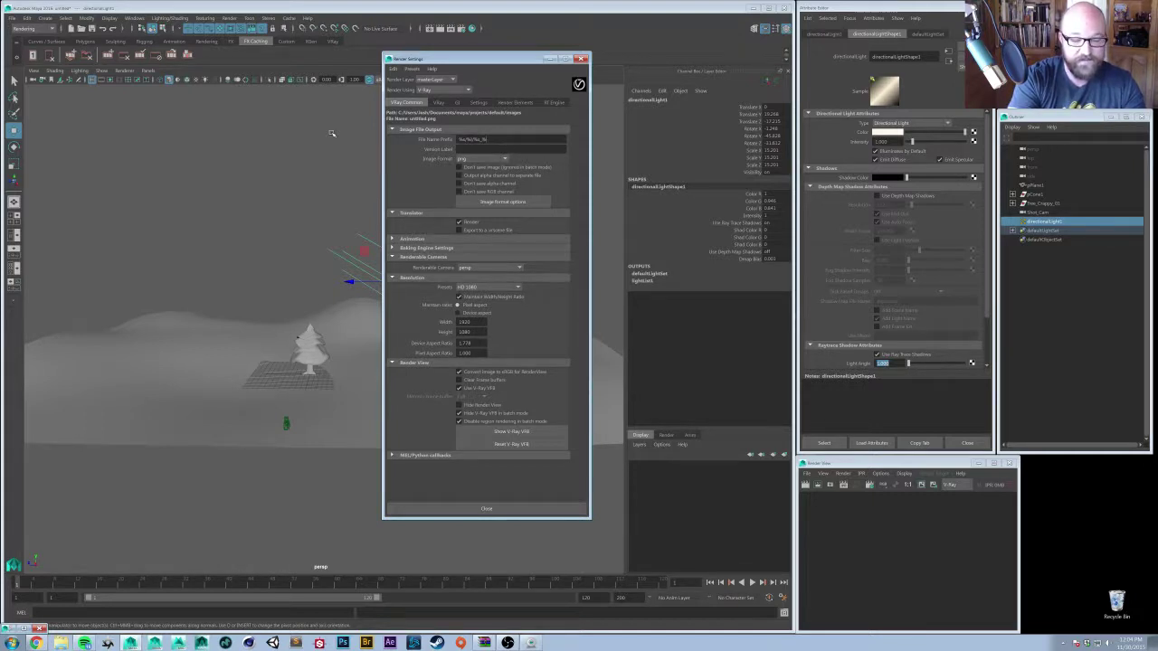
key("Return")
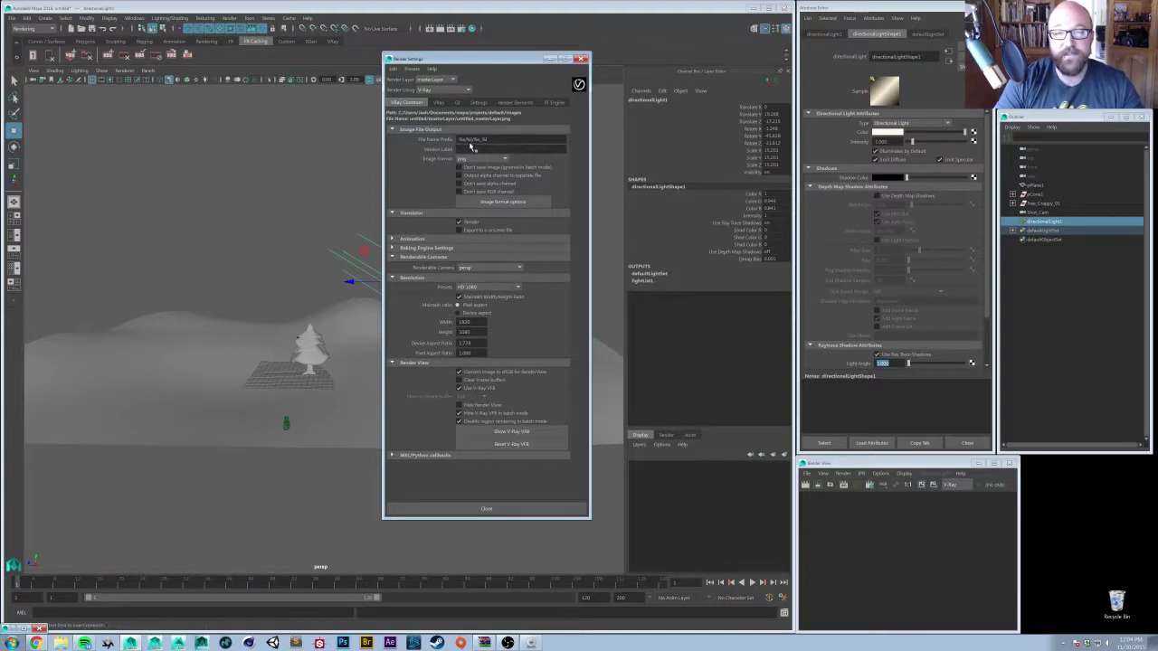
left_click(666, 435)
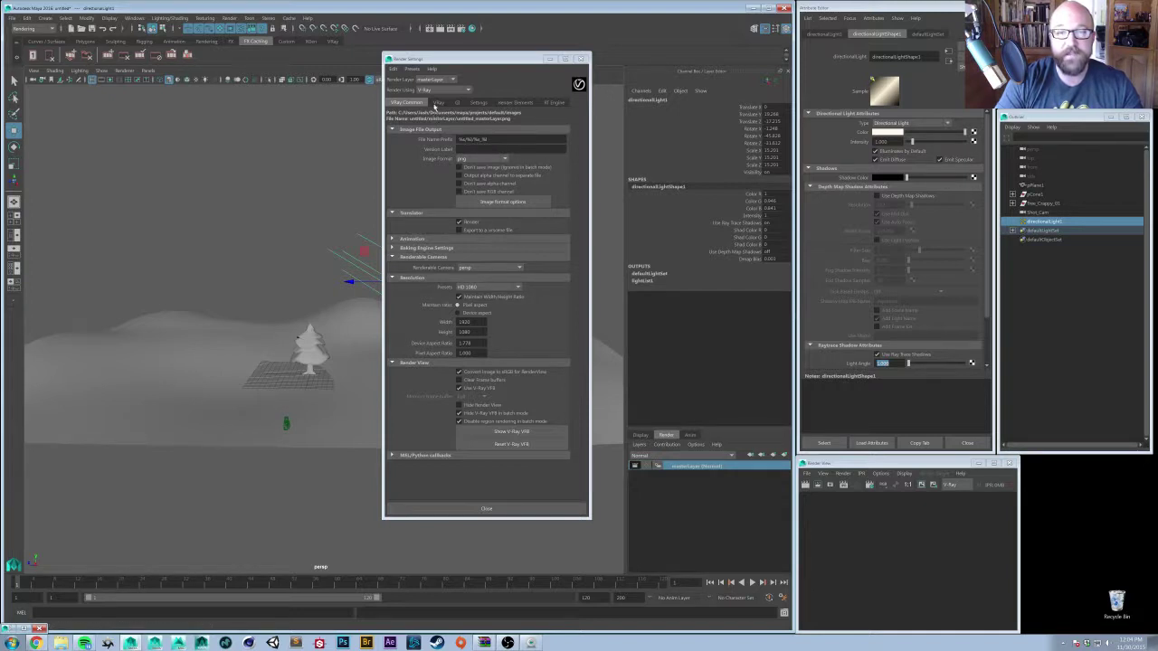
left_click(466, 170)
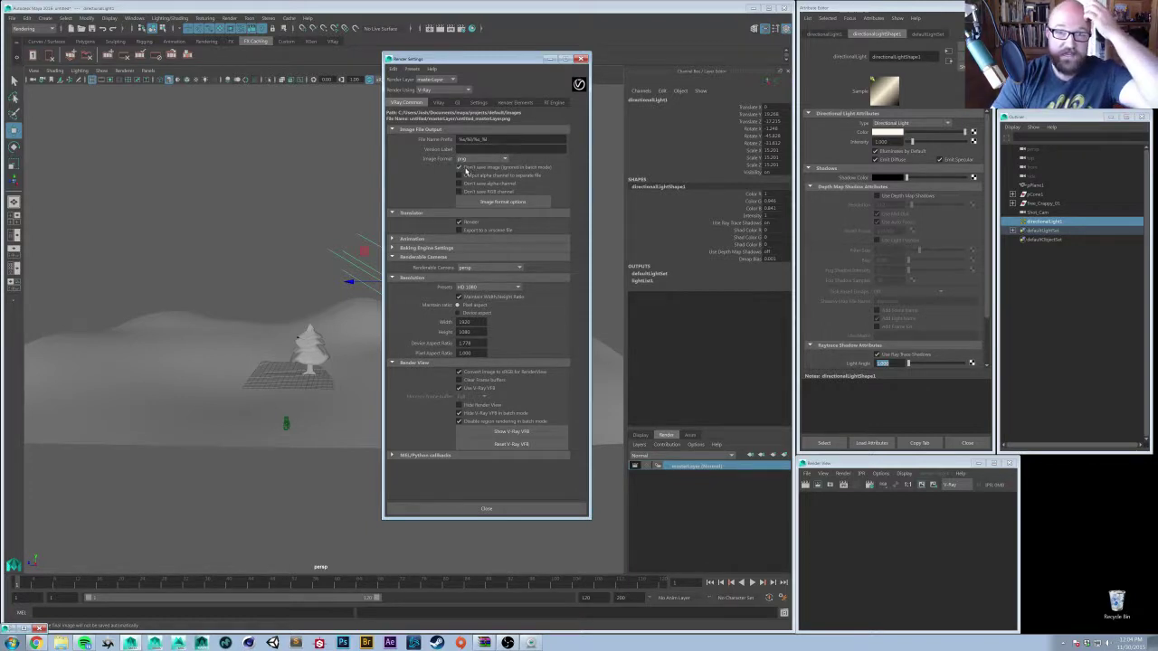
- Set the V-Ray image sampler type to Adaptive
left_click(441, 103)
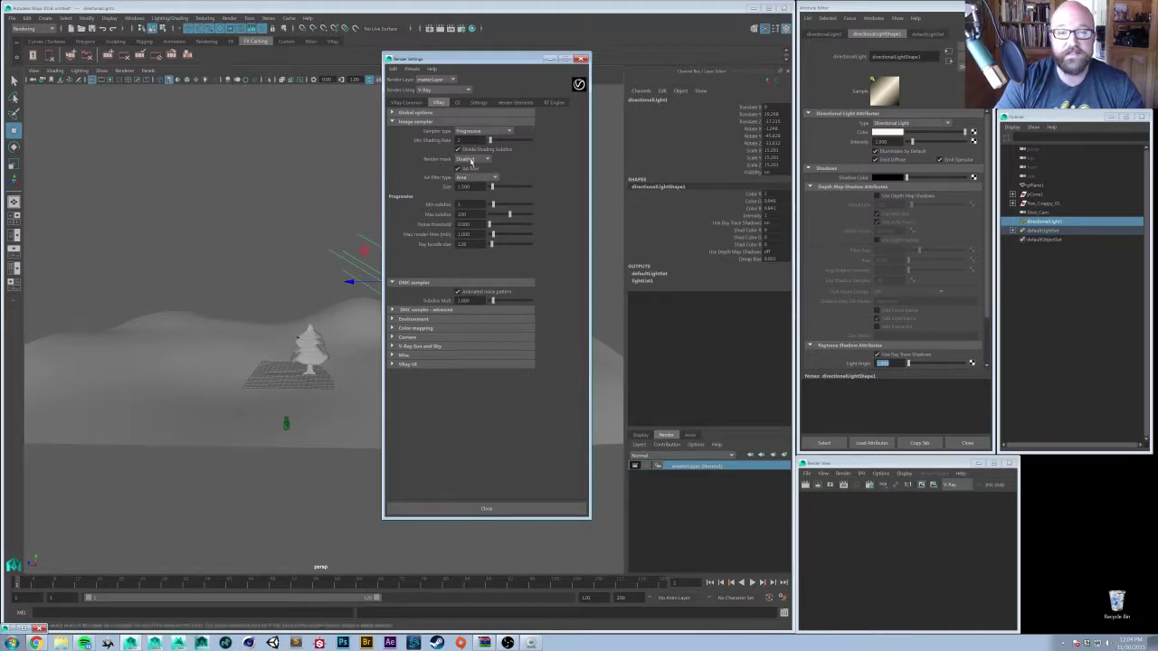
left_click(470, 132)
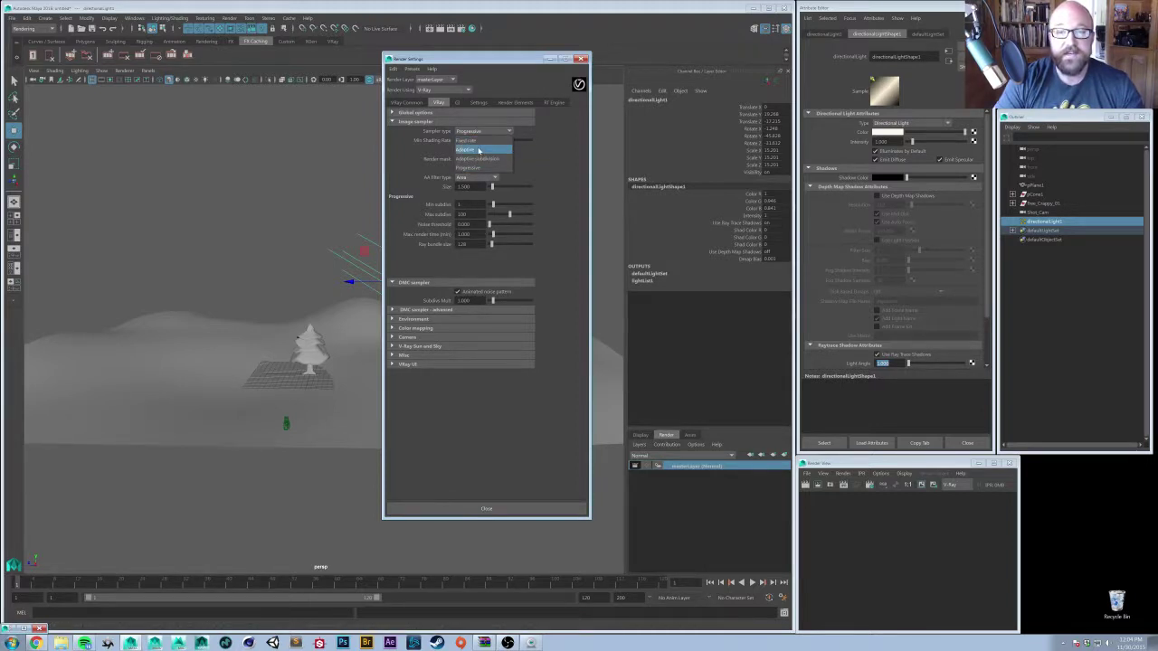
left_click(481, 150)
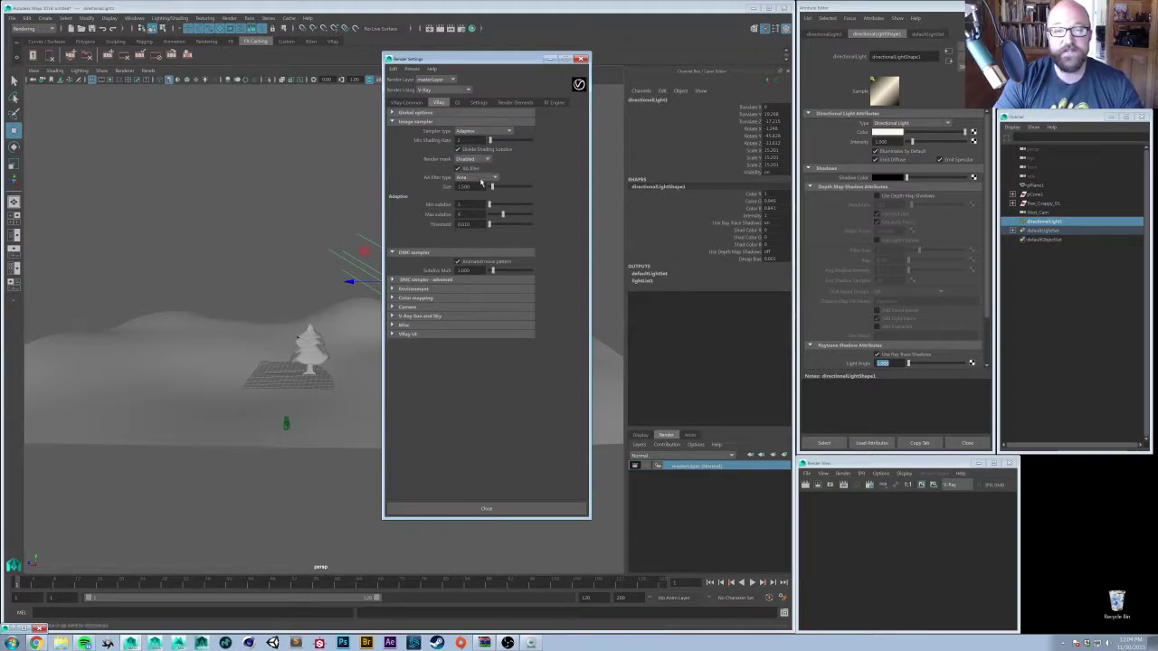
left_click(456, 132)
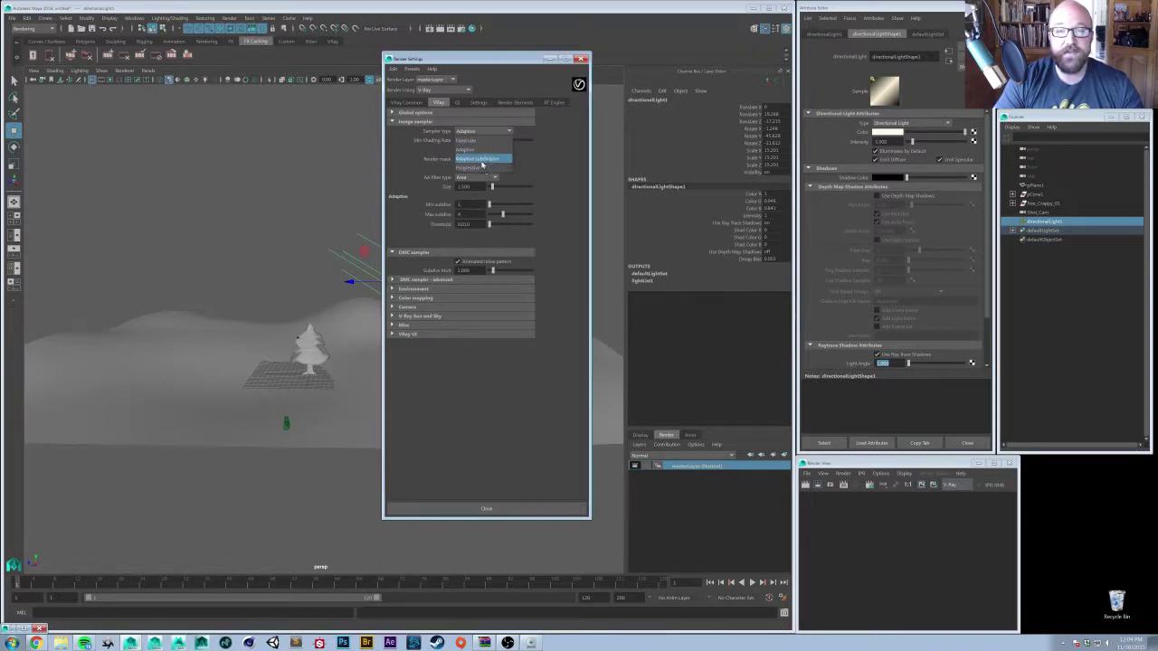
left_click(561, 173)
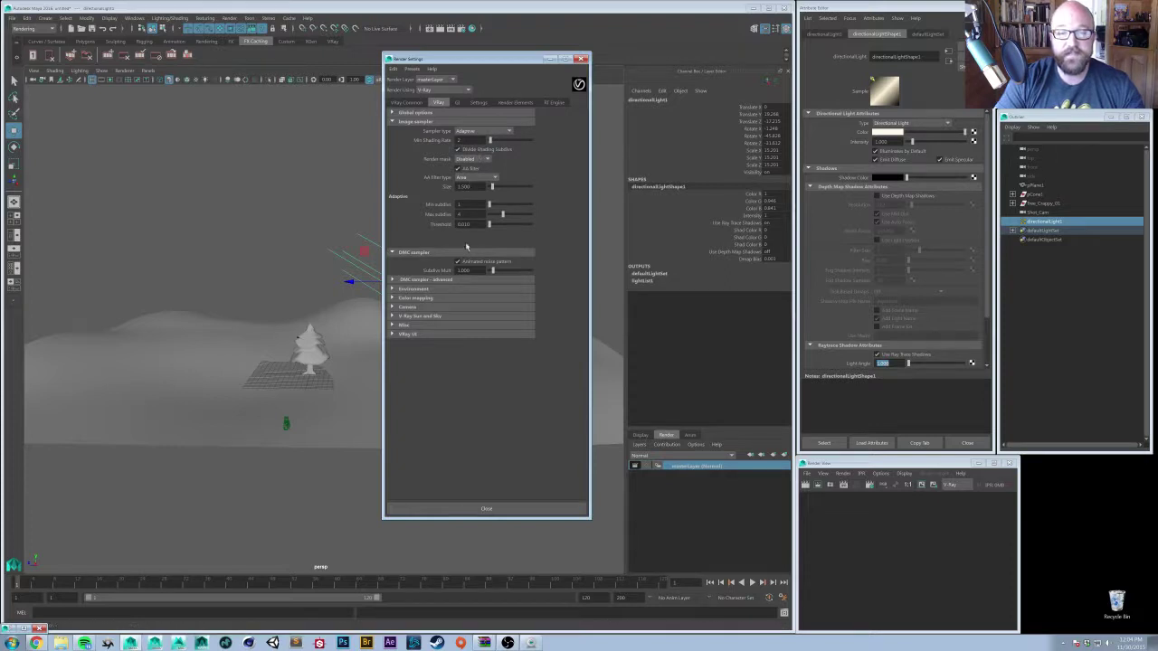
- Expand V-Ray's color mapping settings and enable Subpixel mapping in the advanced section
left_click(427, 289)
left_click(427, 289)
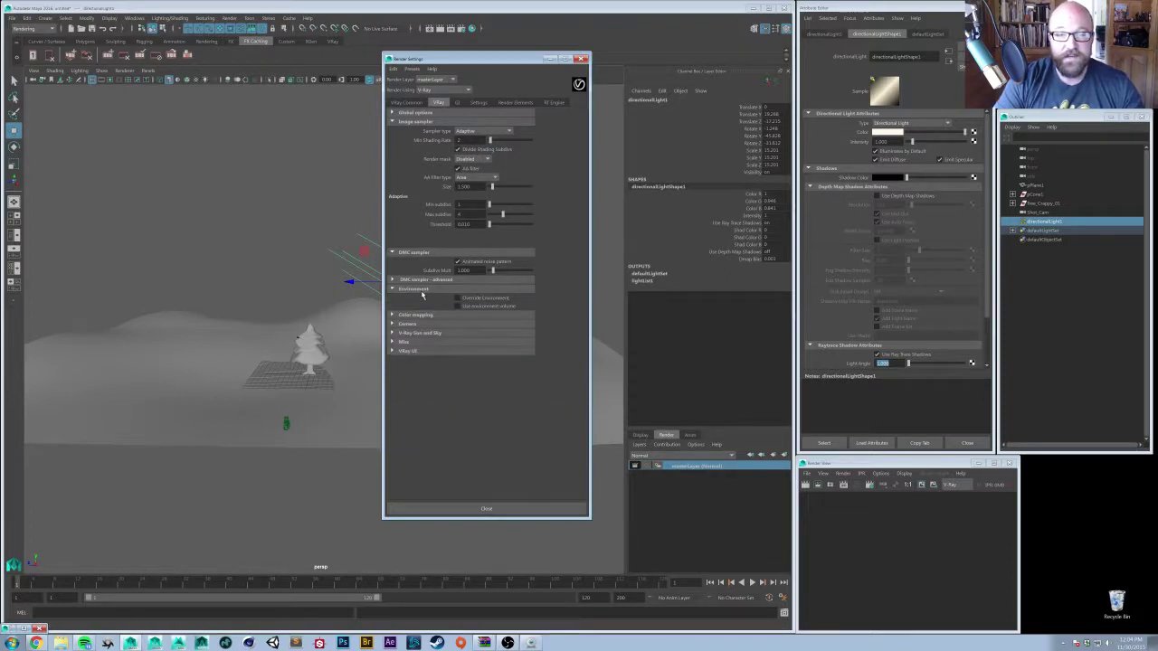
left_click(419, 298)
left_click(438, 372)
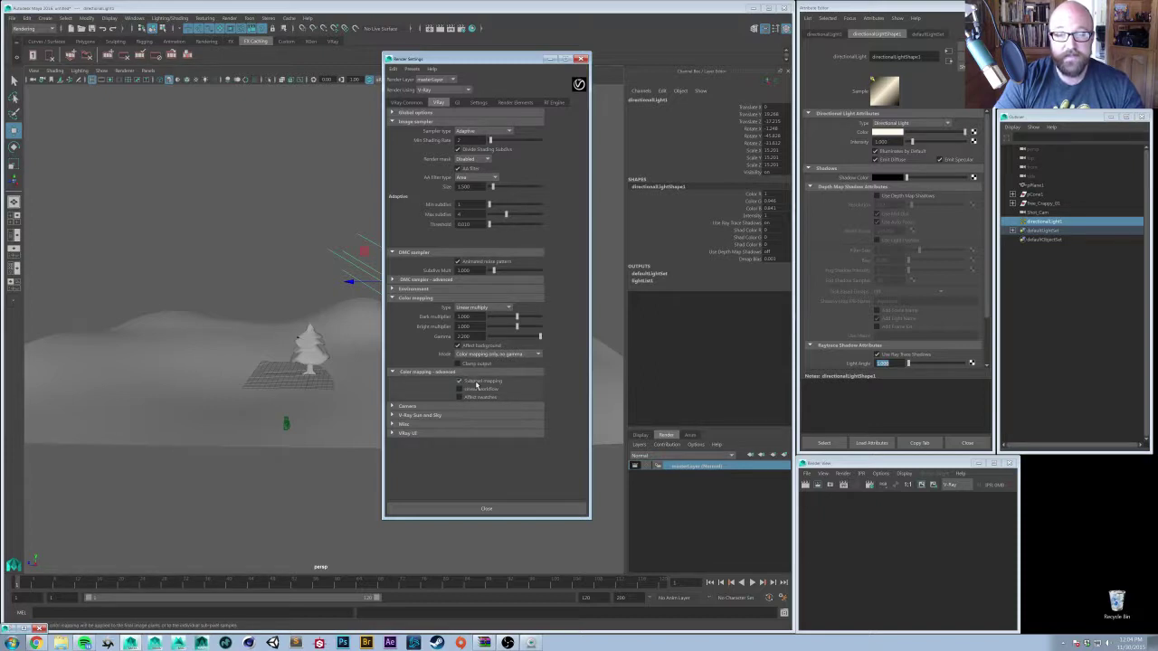
left_click(480, 382)
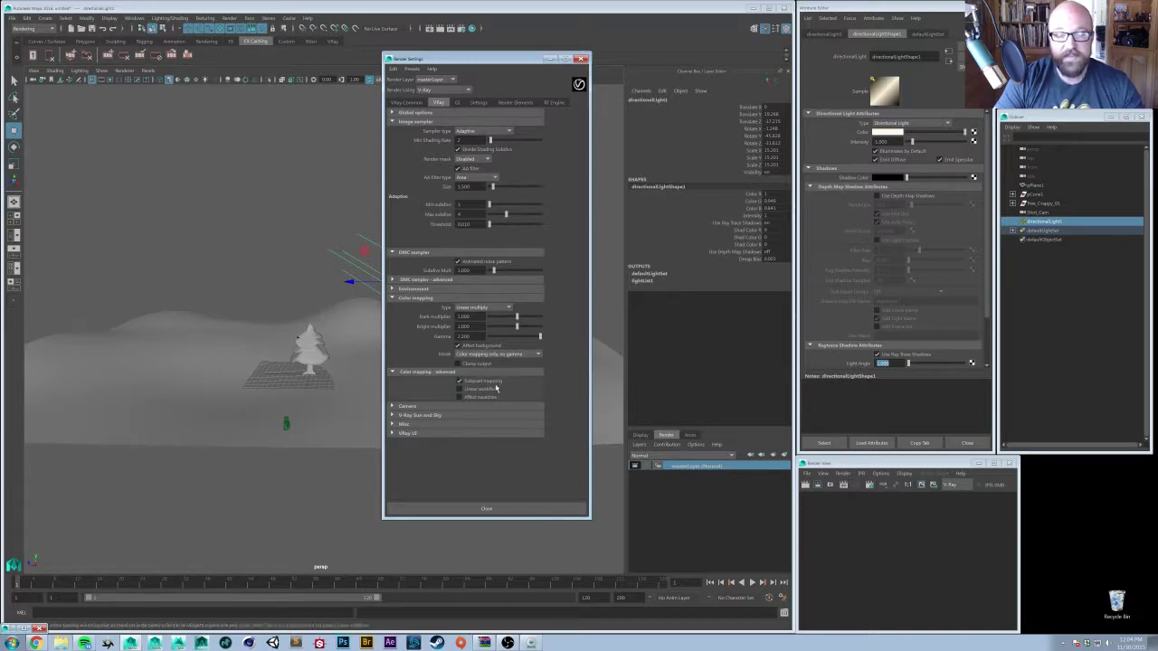
left_click(437, 372)
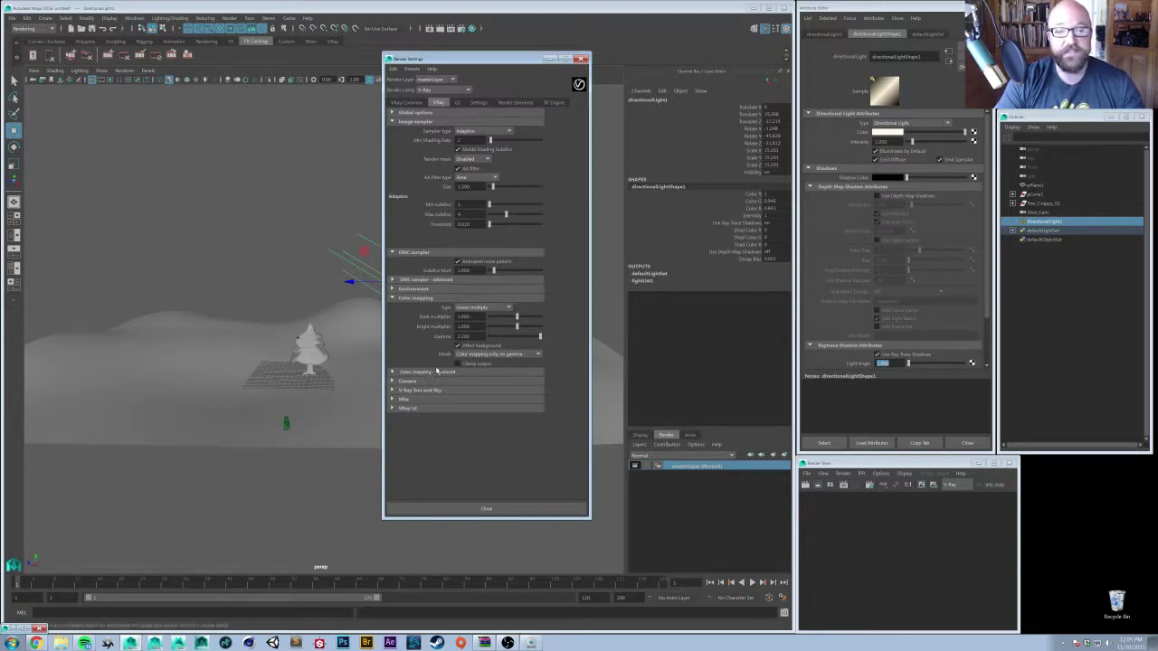
- Set the GI primary bounces engine to Irradiance map and its preset to Custom
left_click(457, 103)
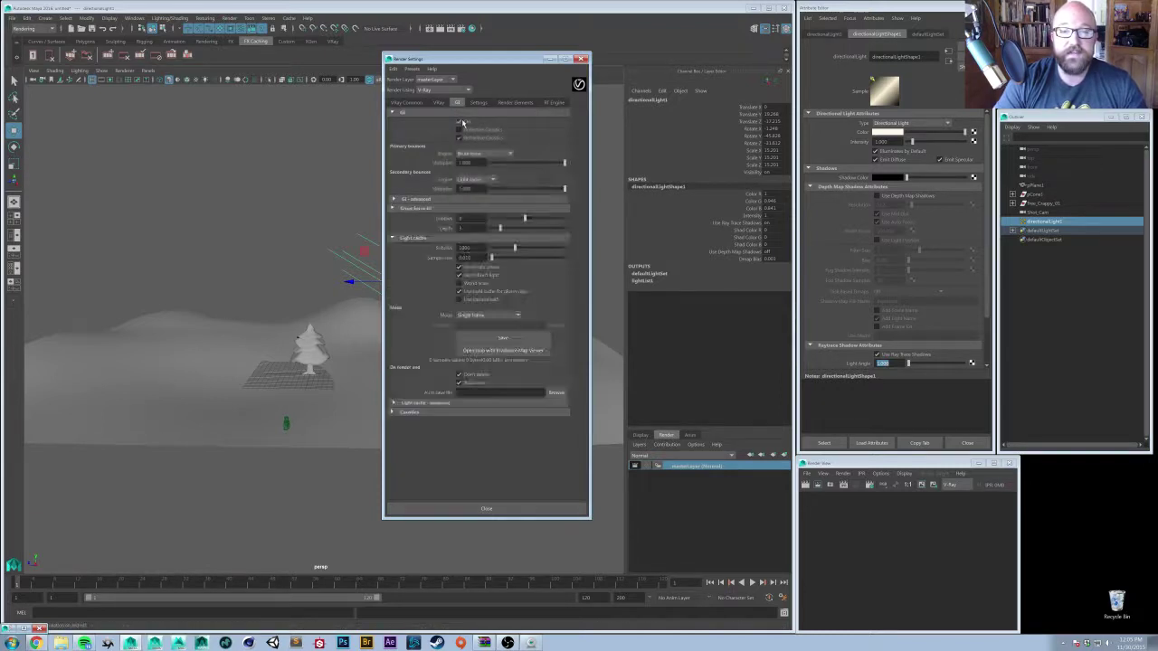
left_click(481, 154)
left_click(474, 166)
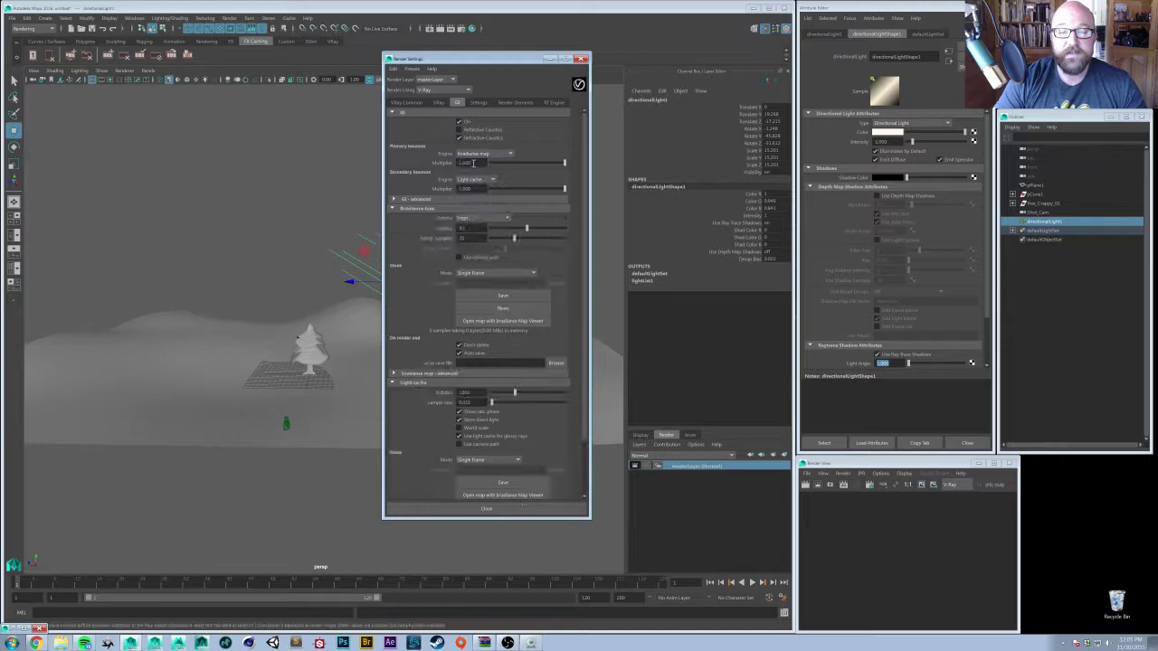
left_click(479, 218)
left_click(476, 226)
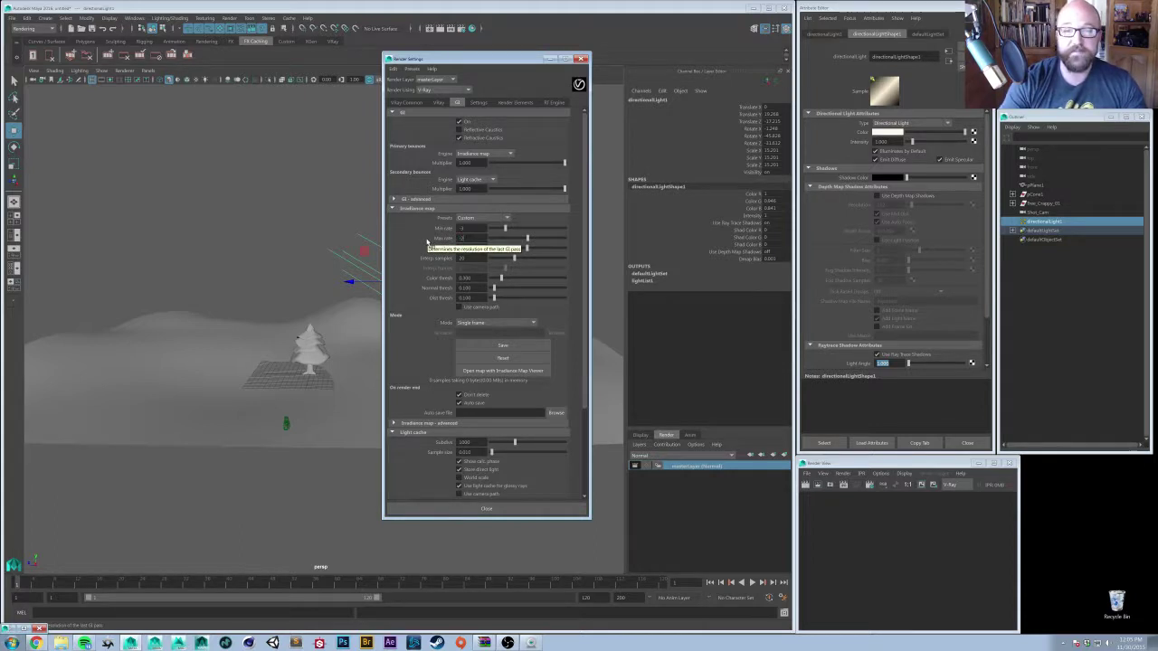
- Set the irradiance map's max rate to -2 and subdivs to 30, using the Custom preset
key("Tab")
type("30")
key("Return")
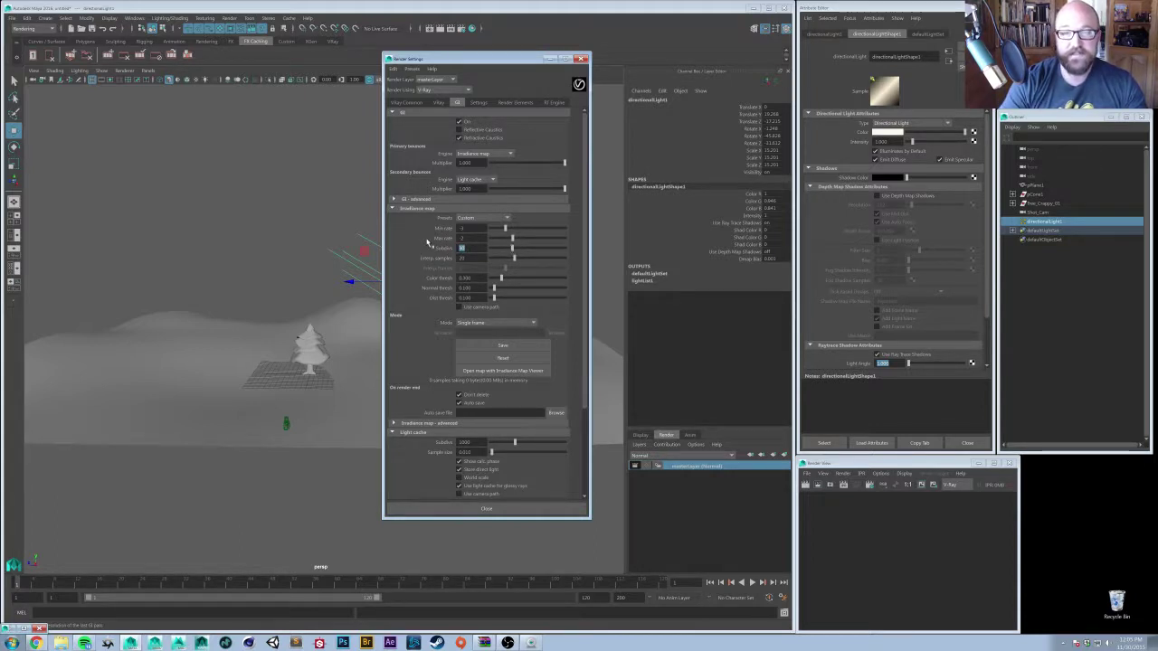
left_click(479, 218)
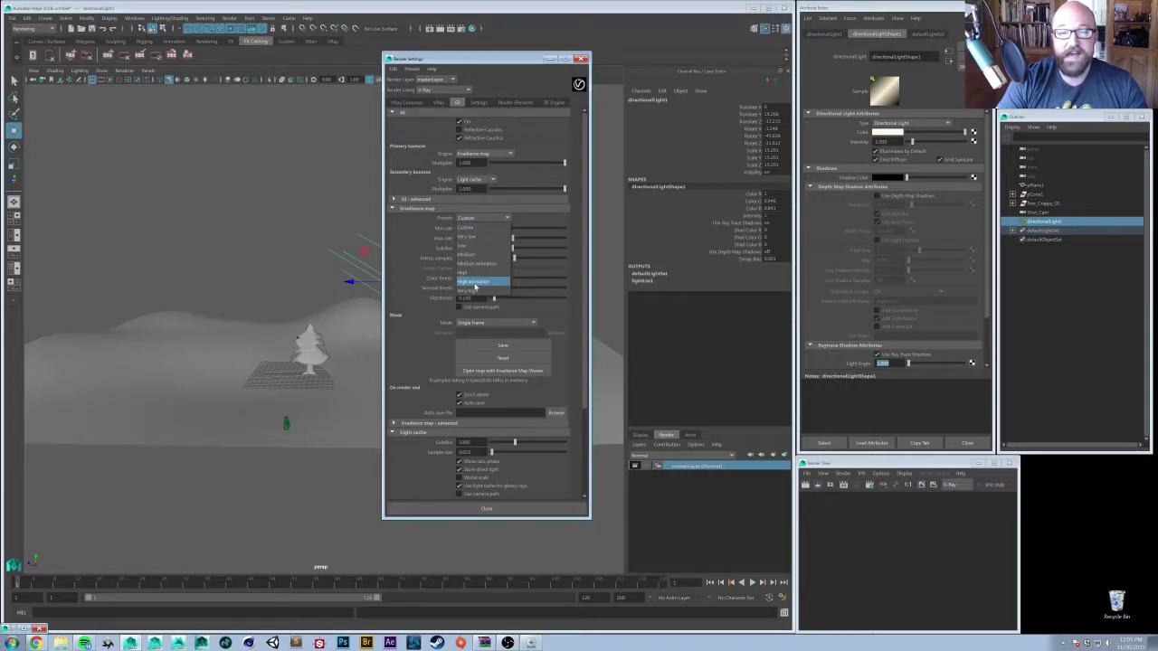
left_click(466, 227)
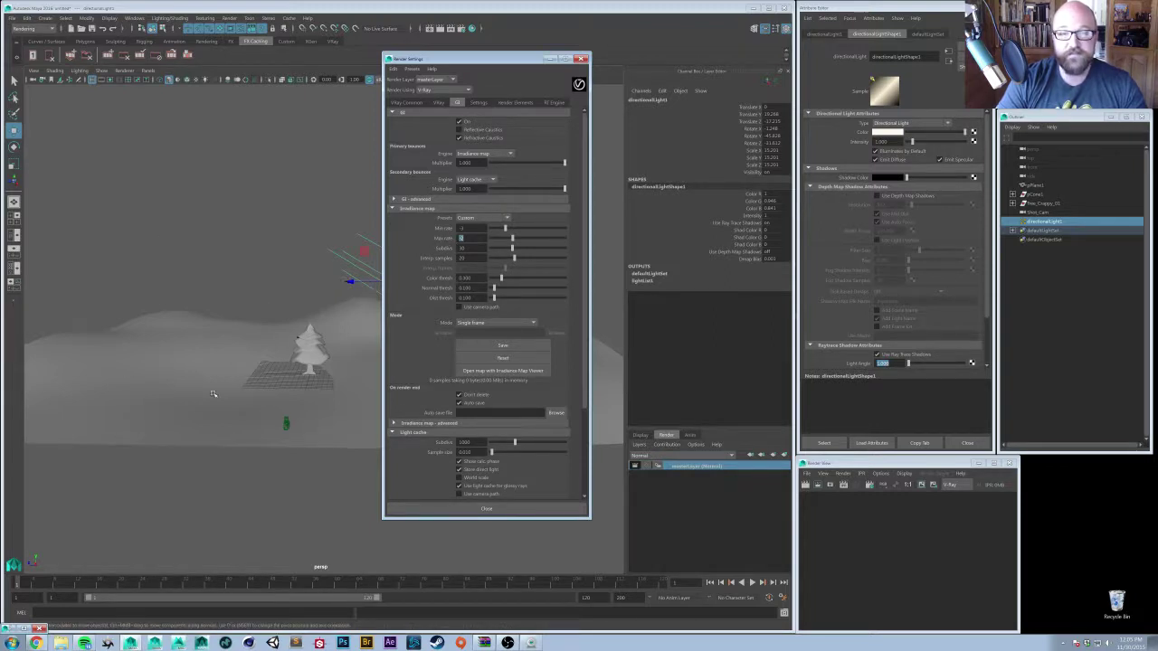
left_click(472, 240)
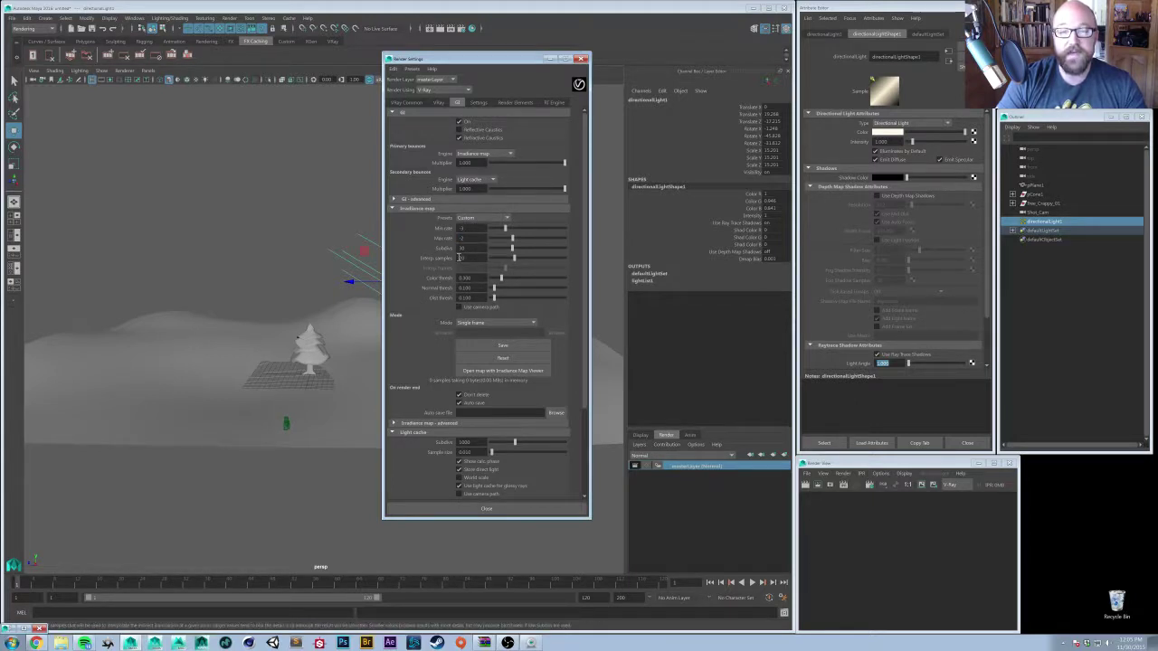
key("Tab")
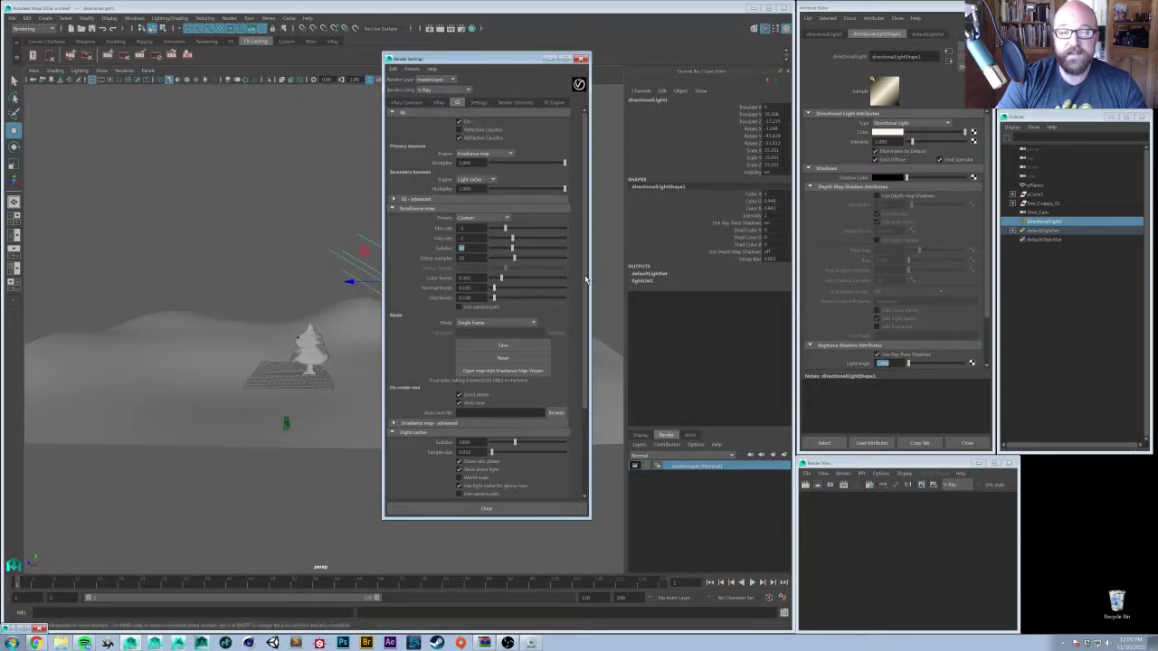
- Set the light cache subdivs to 500
scroll(582, 299, "down", 2)
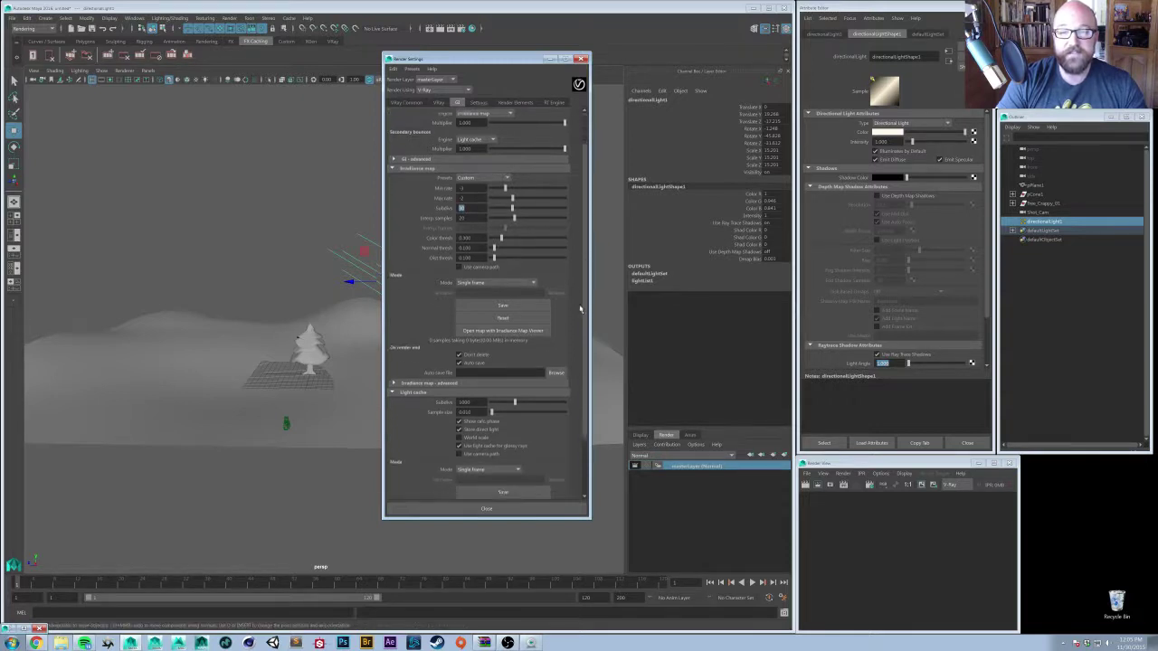
left_click(464, 399)
type("500")
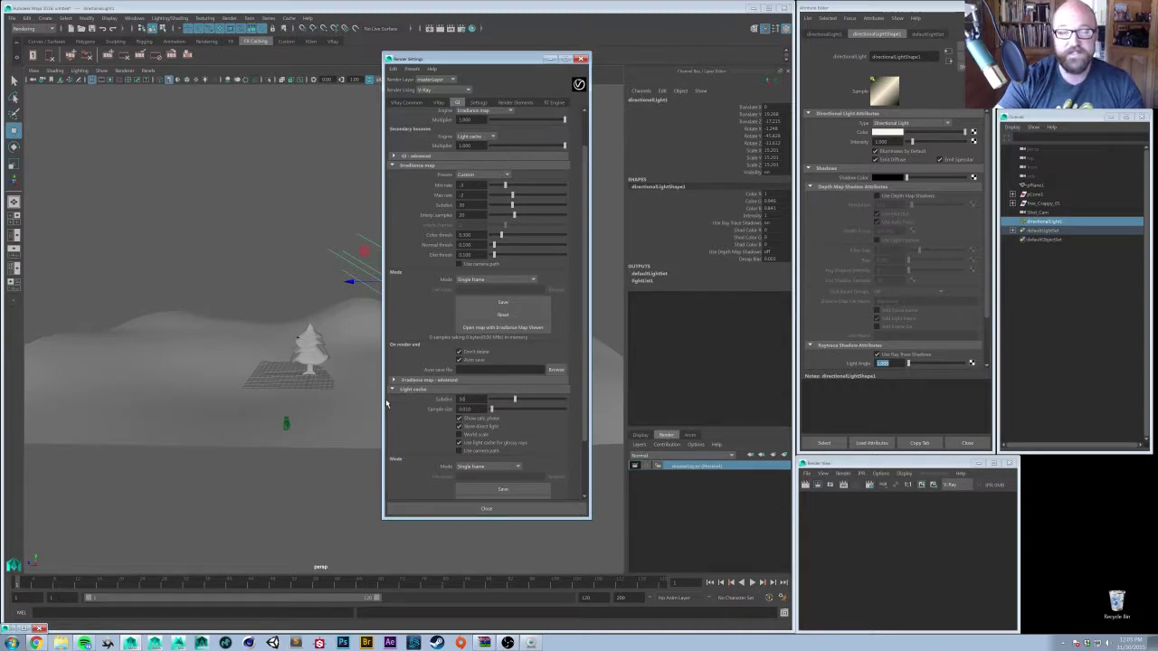
key("Return")
scroll(579, 344, "up", 2)
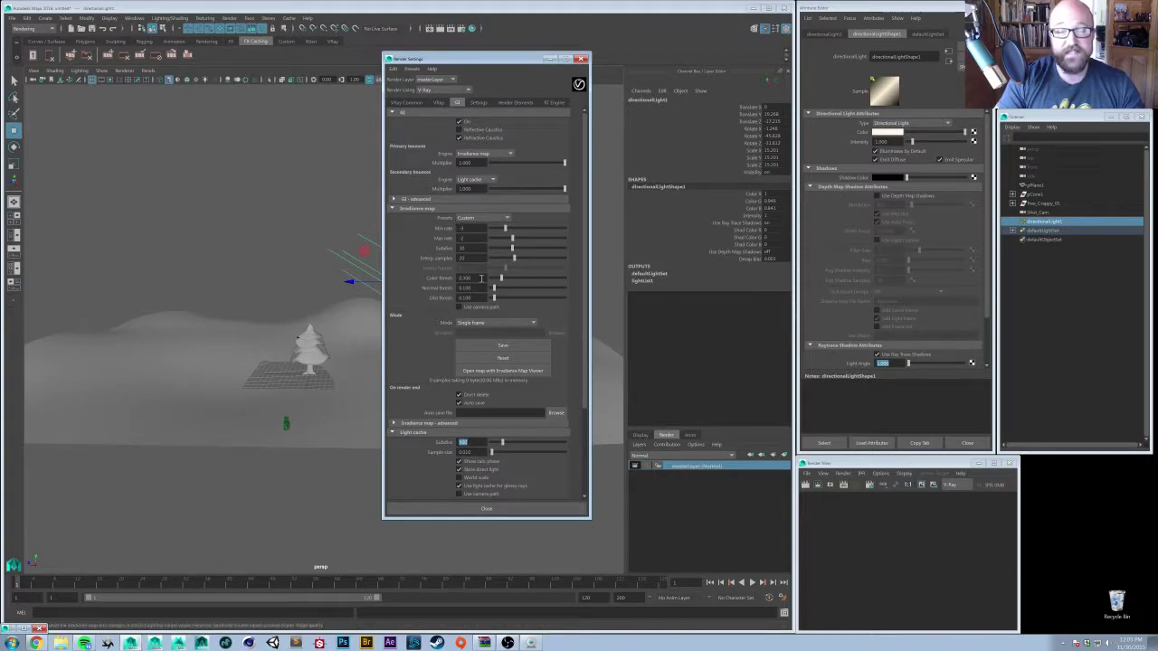
- Set the render region width to 24 pixels and change the dynamic memory limit
left_click(479, 103)
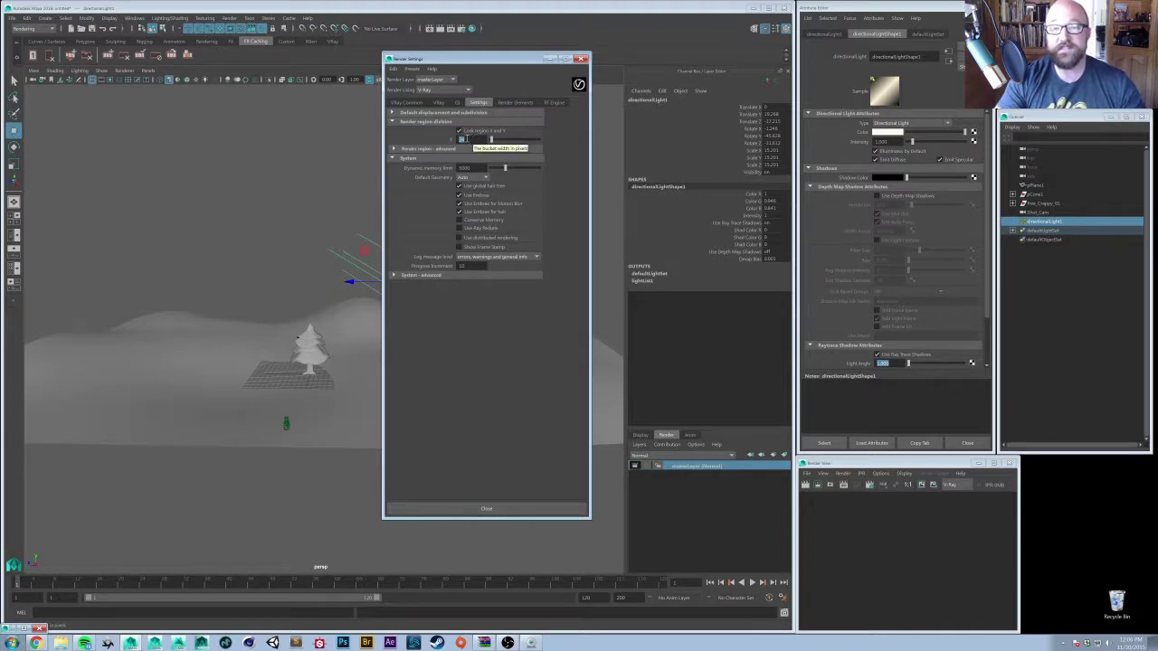
type("24")
key("Tab")
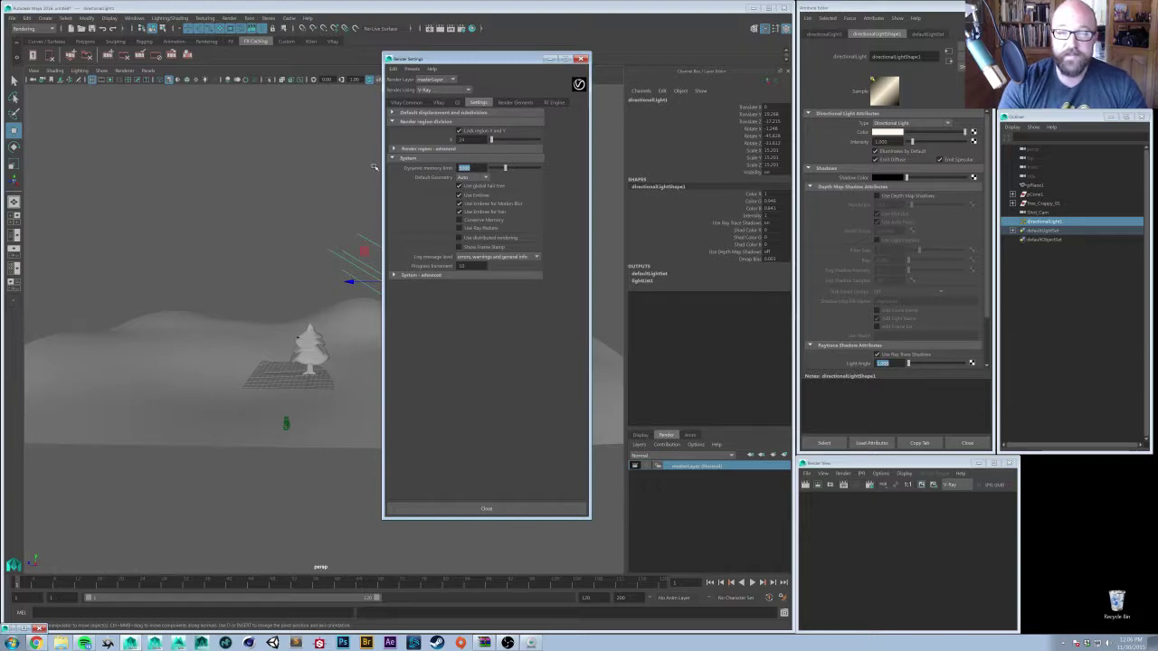
type("1")
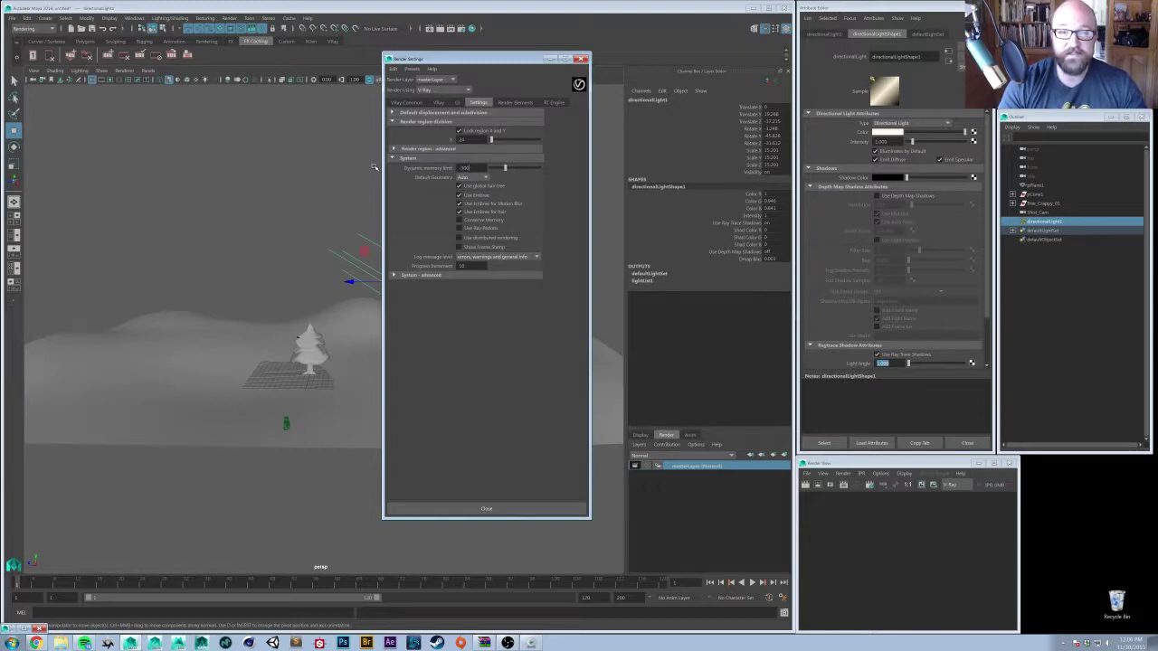
key("Return")
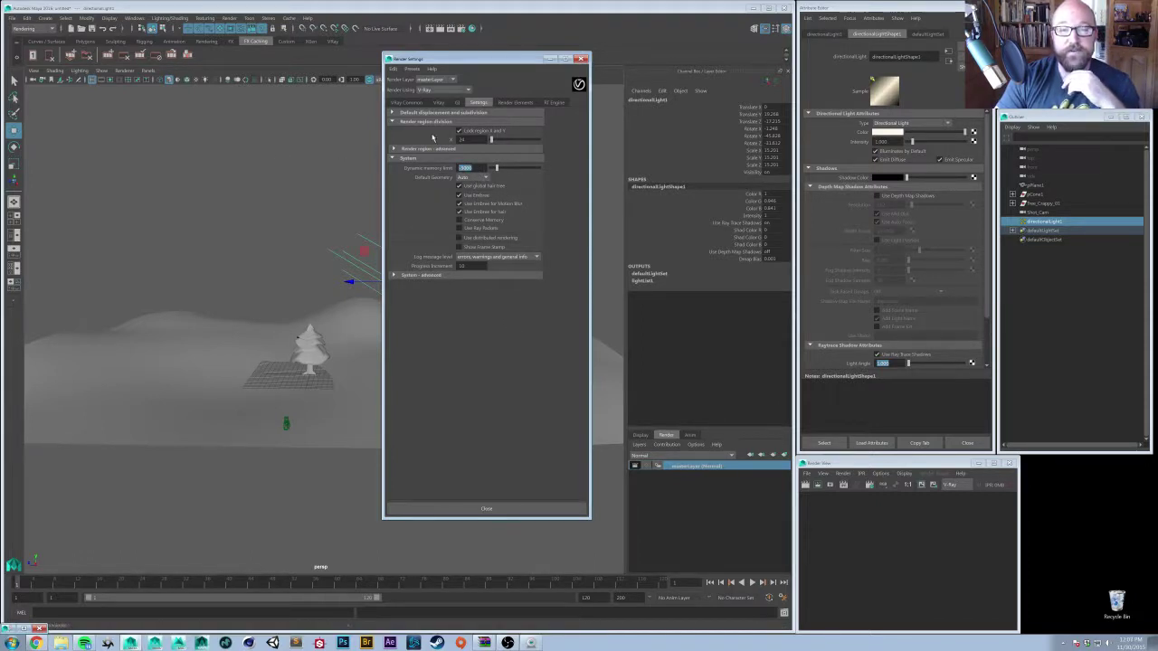
- Add the Diffuse, Extra Tex, GI, Lighting, Multi Matte, Normals, Reflection, Refraction, Sample Rate, Specular and Z-depth render elements
left_click(517, 104)
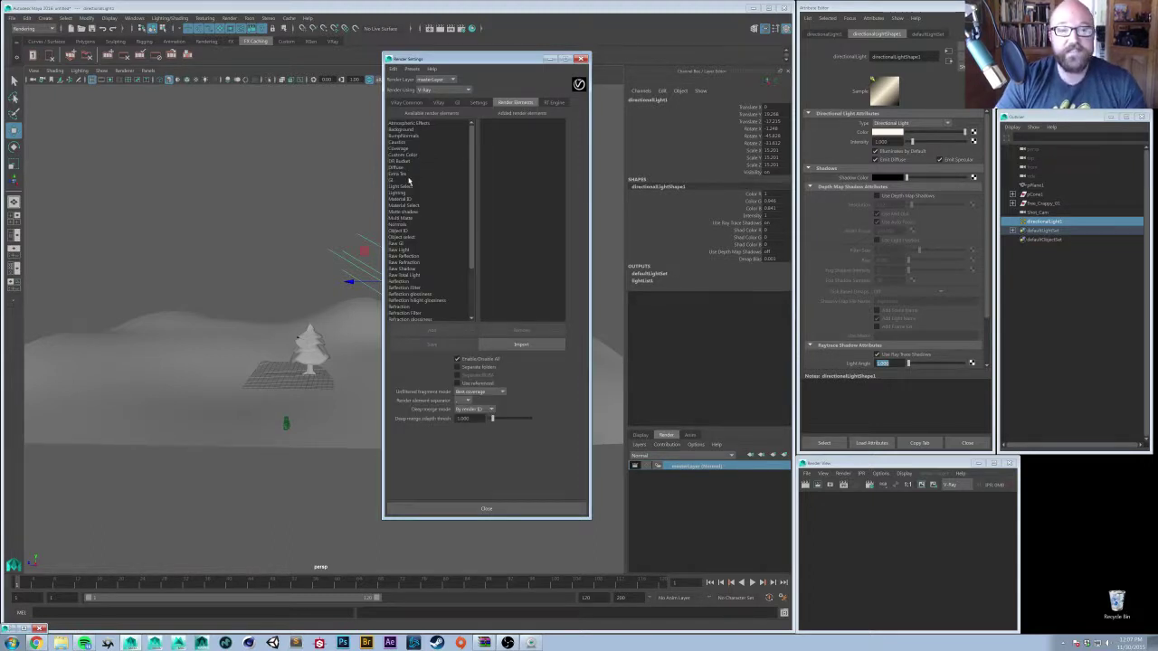
left_click(406, 166)
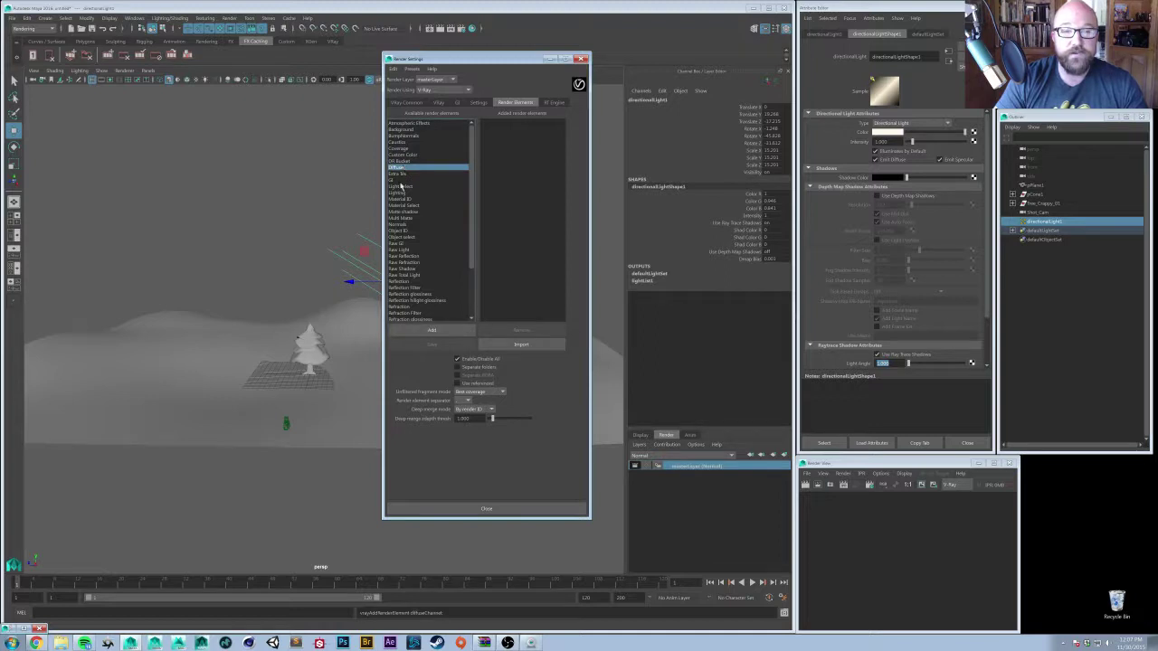
left_click(401, 179, "ctrl")
left_click(405, 174, "ctrl")
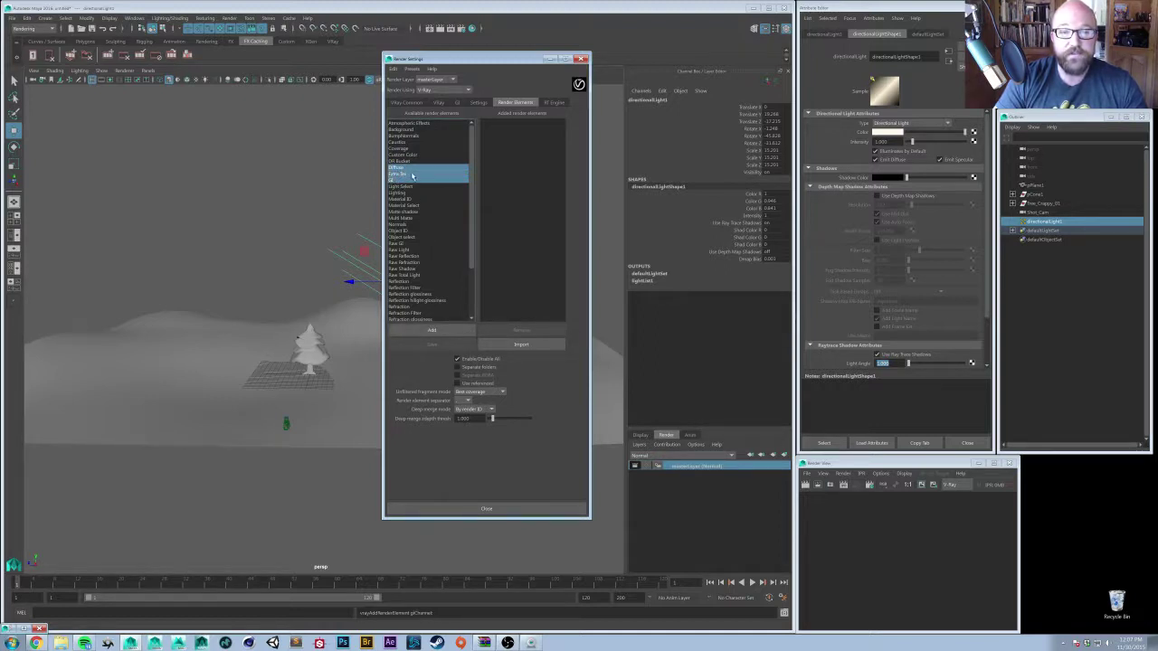
scroll(414, 206, "down", 1)
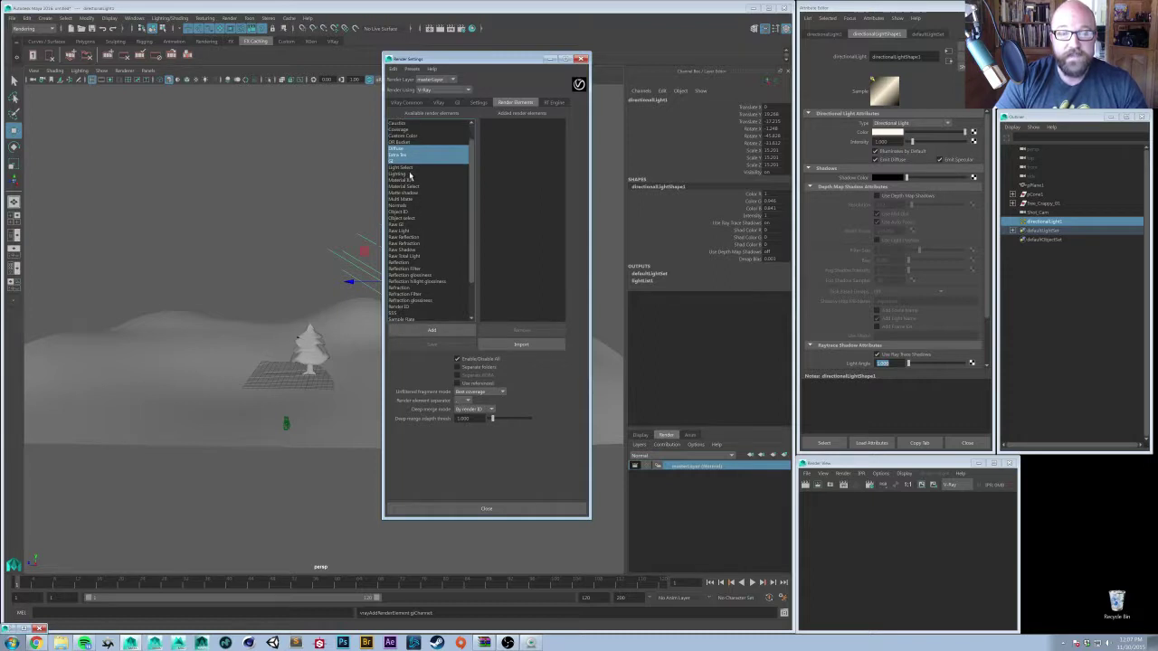
left_click(409, 175, "ctrl")
left_click(407, 200, "ctrl")
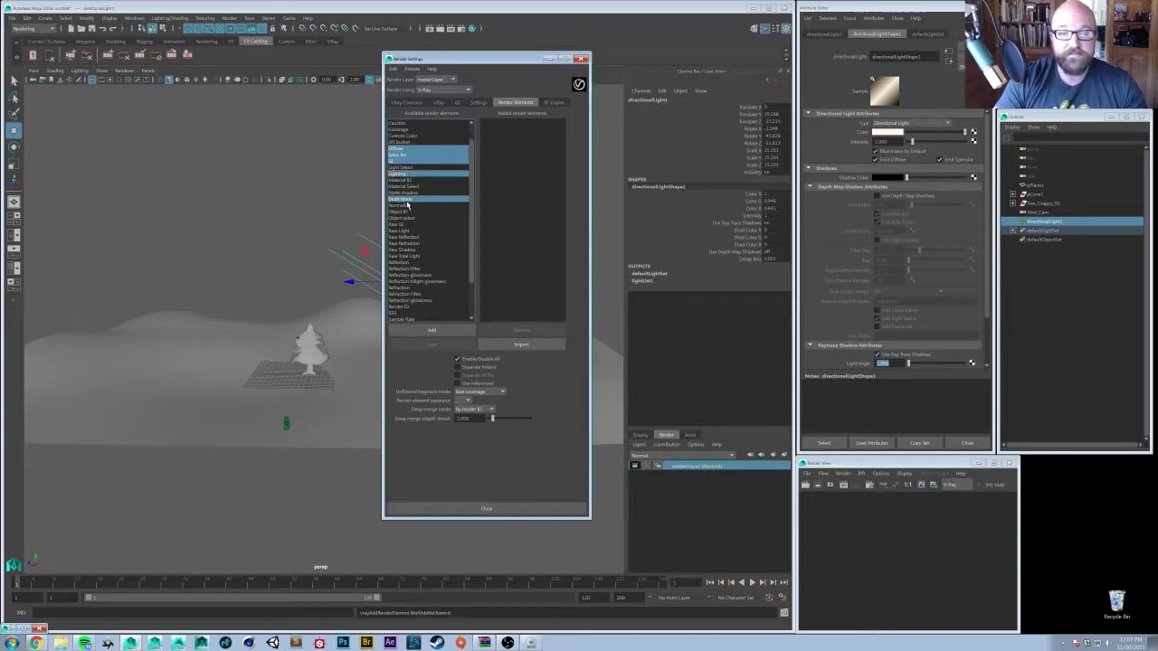
left_click(407, 205, "ctrl")
left_click(408, 199, "ctrl")
scroll(419, 250, "down", 3)
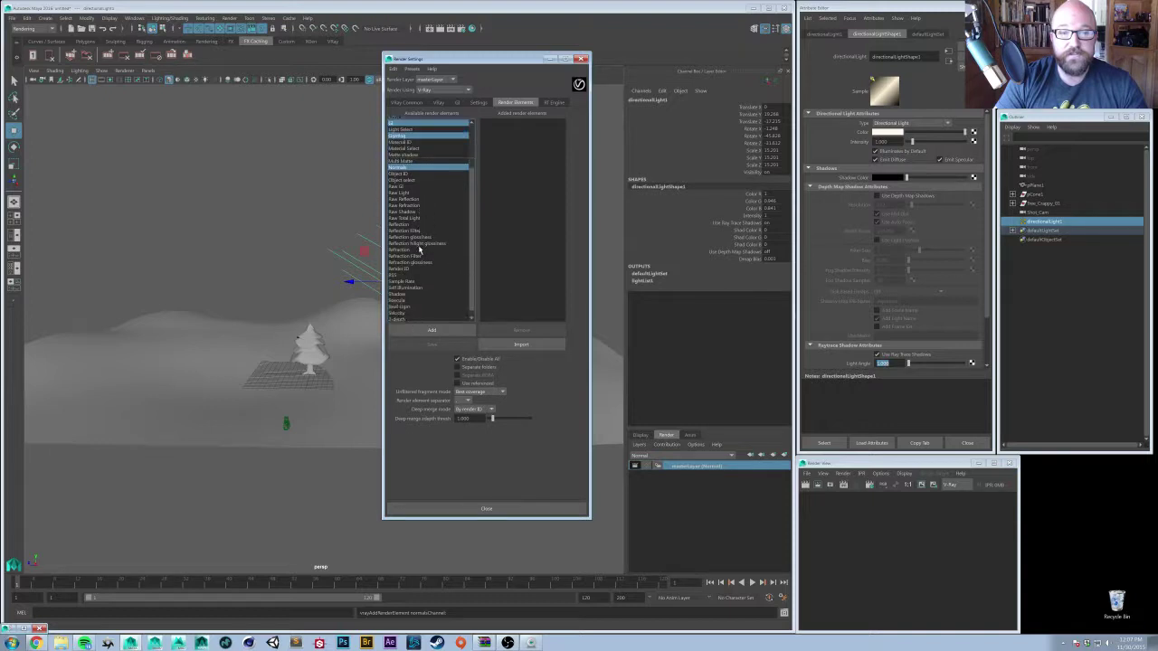
left_click(414, 155, "ctrl")
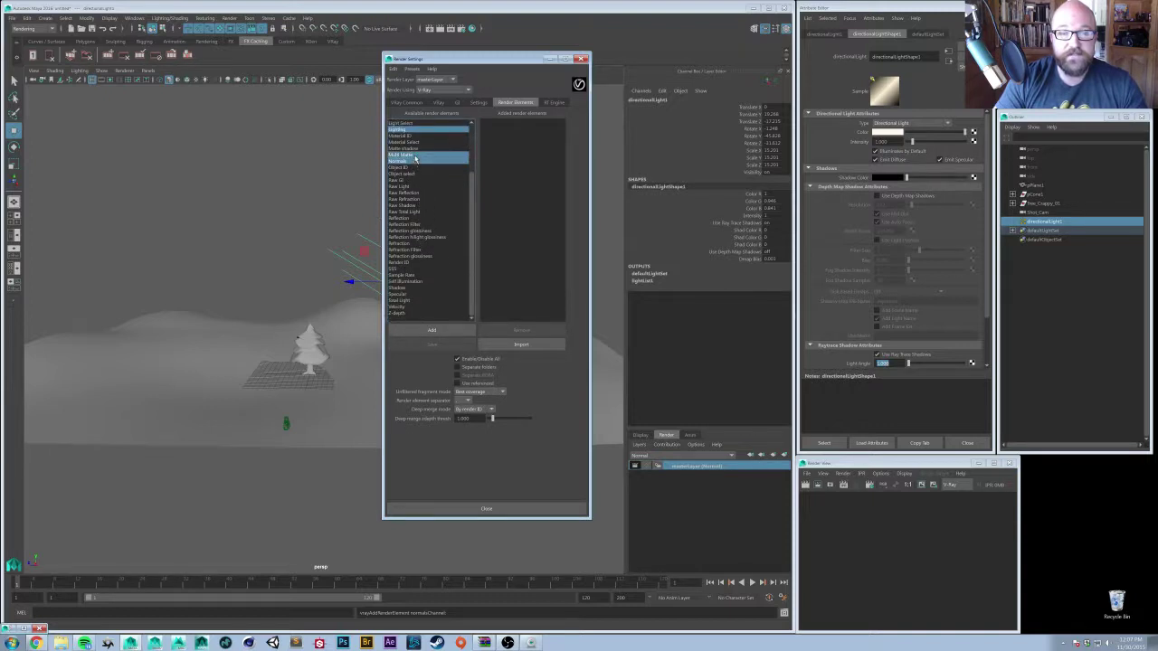
left_click(407, 217, "ctrl")
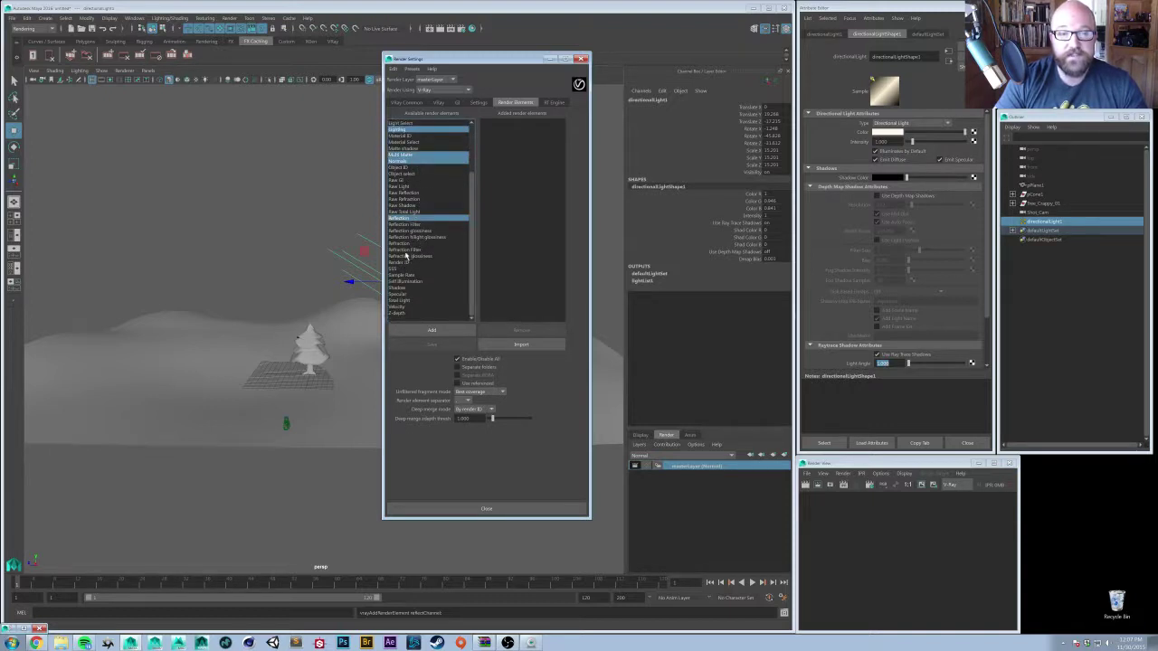
left_click(407, 243, "ctrl")
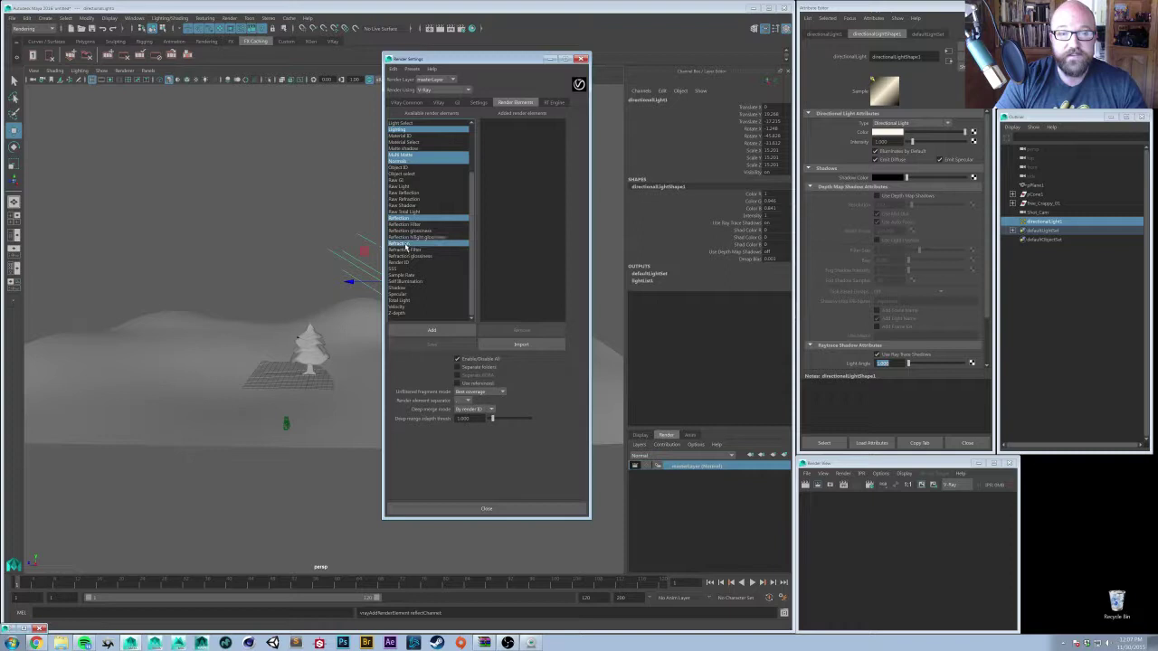
left_click(400, 294, "ctrl")
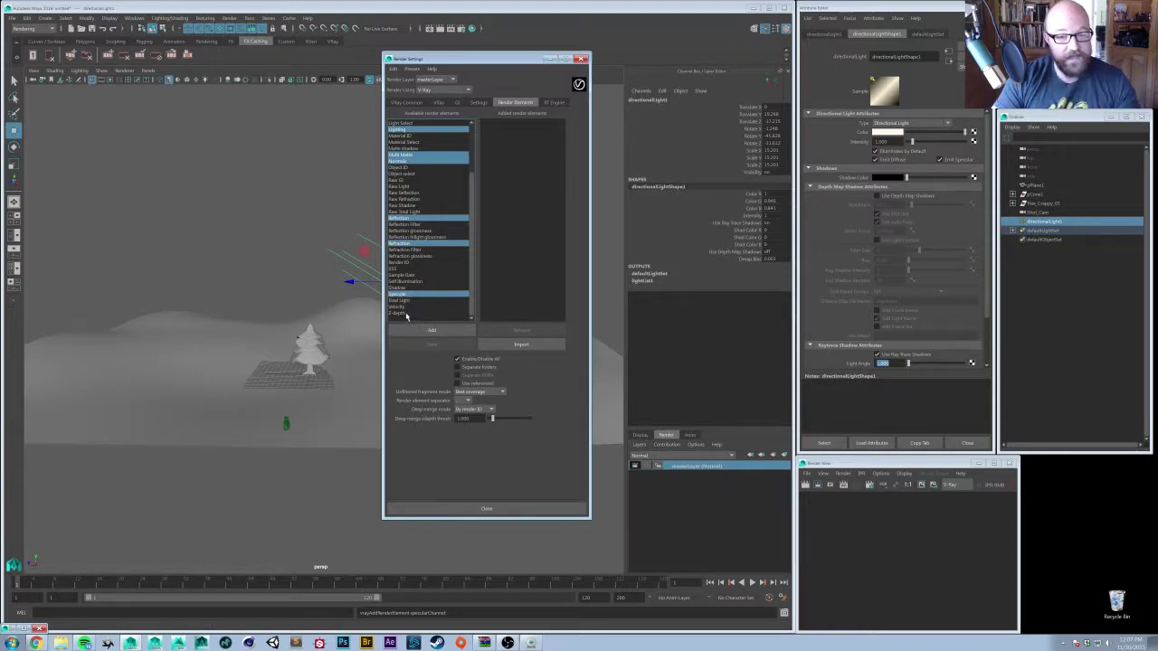
left_click(406, 313, "ctrl")
left_click(407, 275, "ctrl")
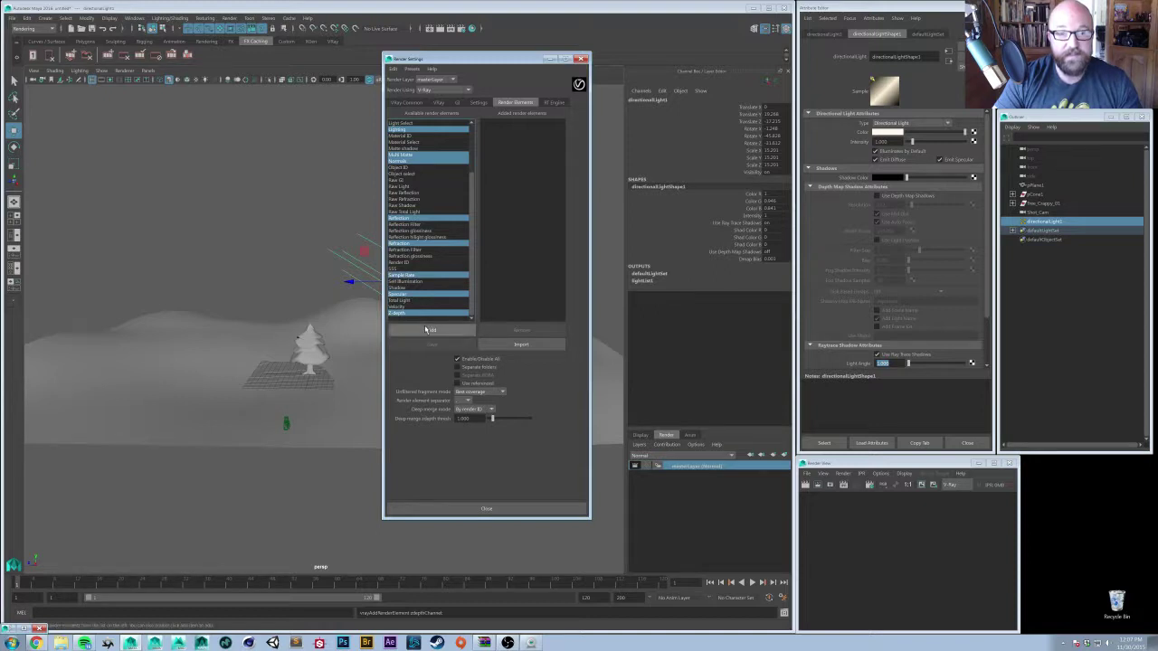
left_click(427, 330)
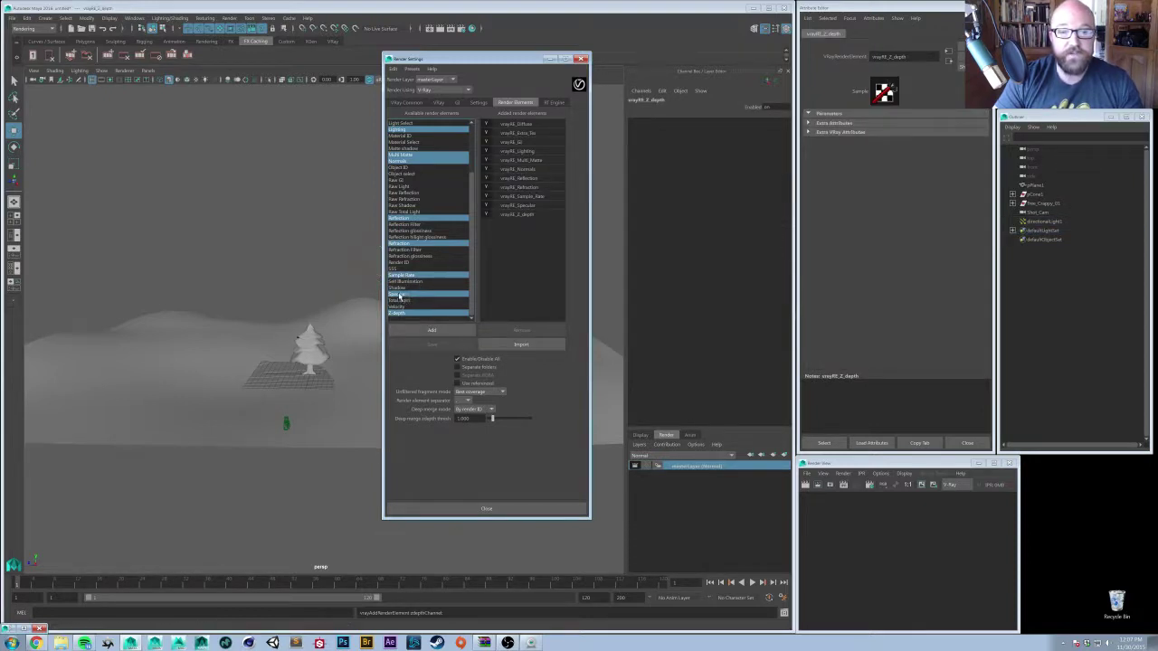
- Add a second Extra Tex render element
scroll(421, 188, "up", 2)
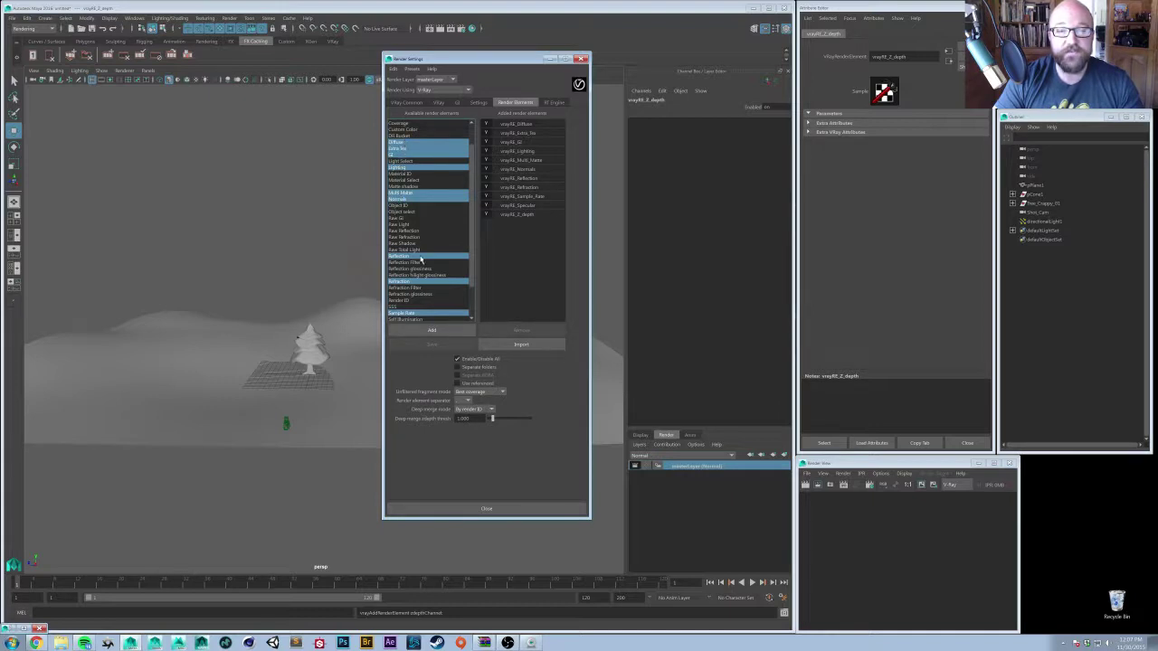
scroll(442, 259, "down", 2)
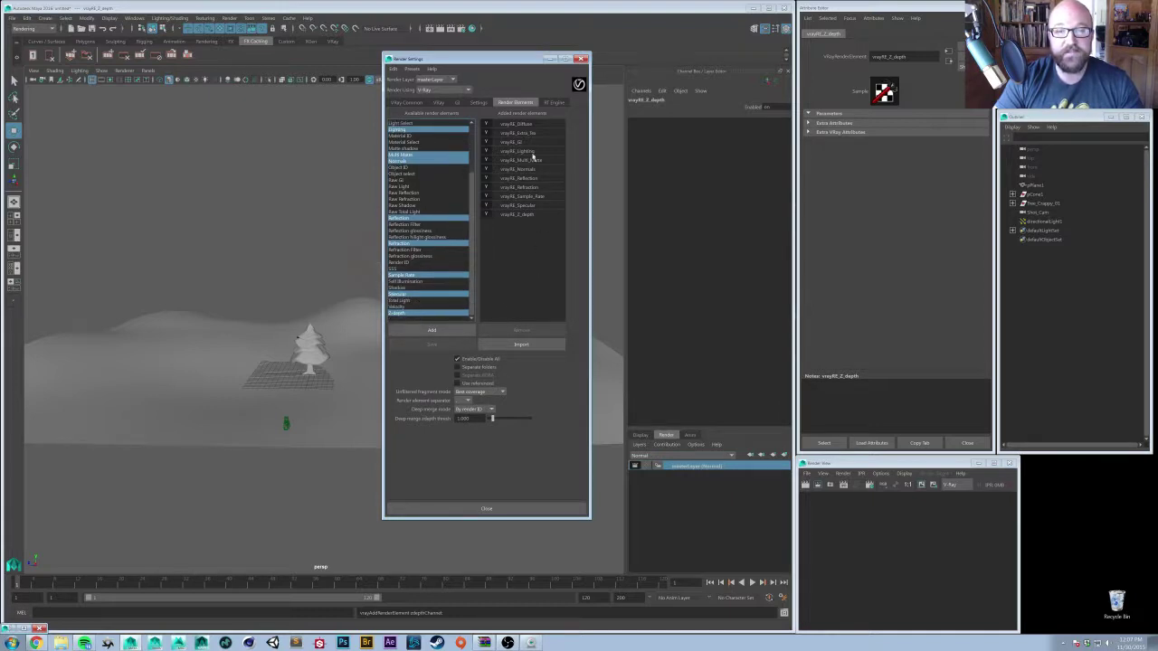
left_click(406, 276)
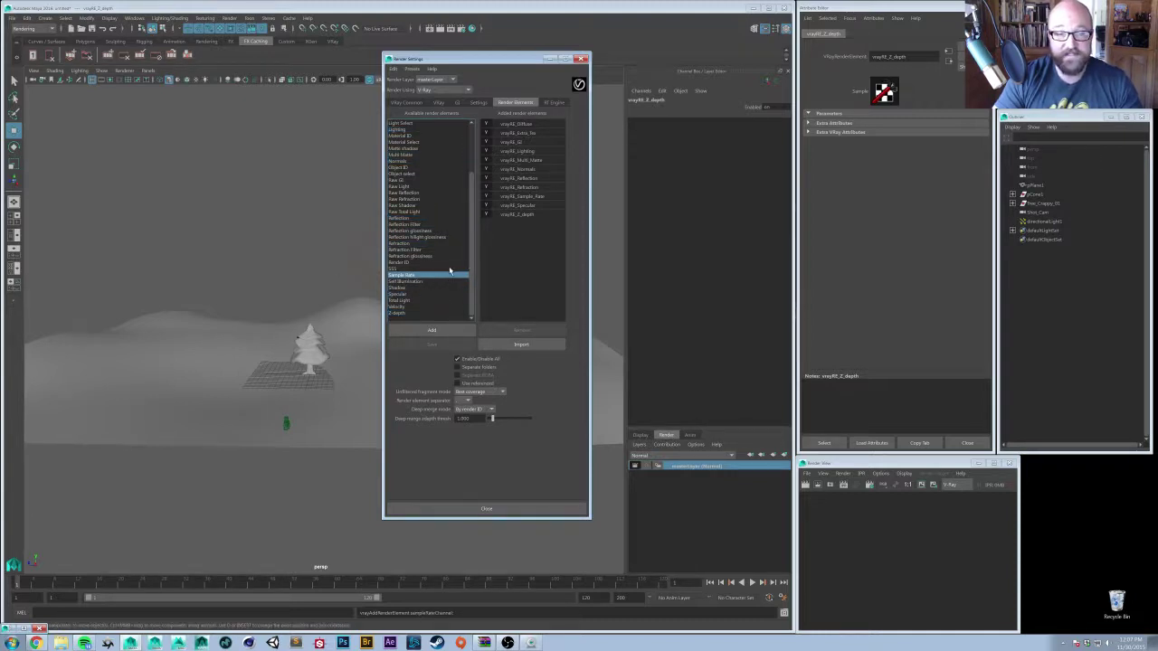
scroll(449, 268, "up", 3)
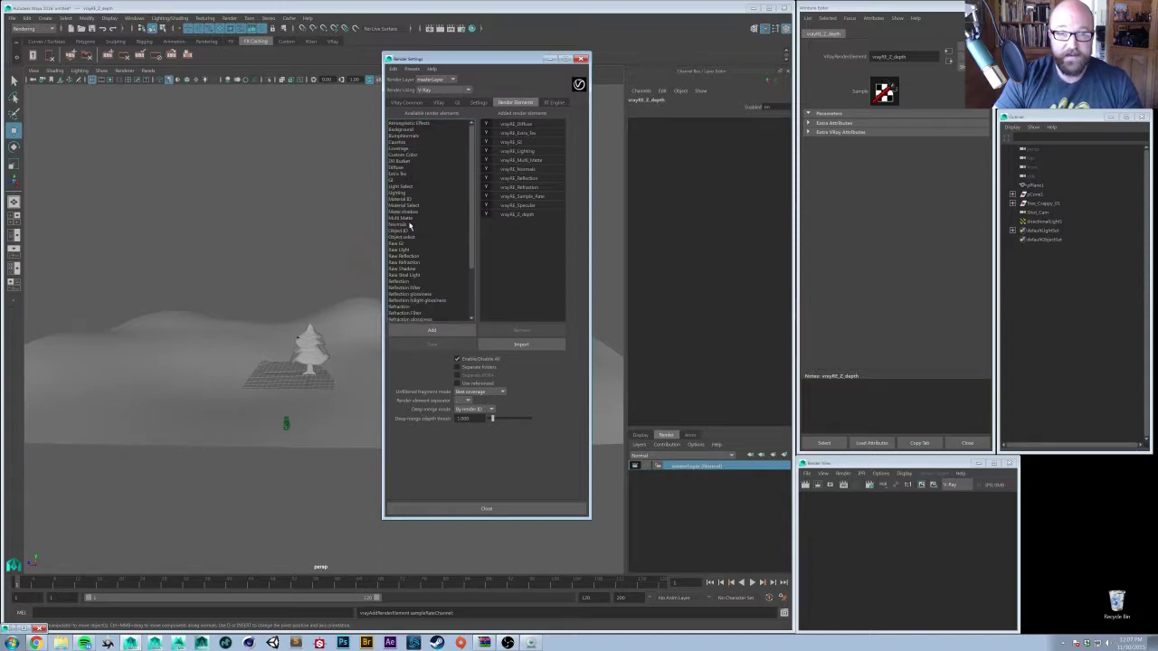
double_click(403, 174)
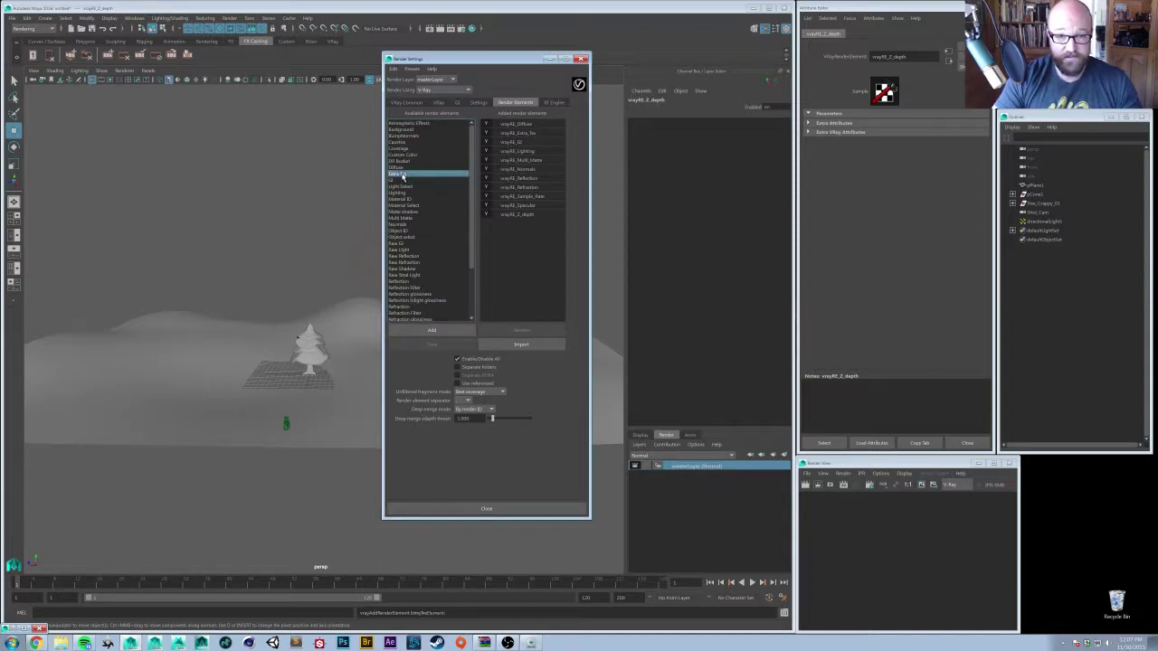
- Assign a VRay Dirt texture to the first Extra Tex element, with 12 subdivs and Double Sided and Work With Transparency enabled
left_click(533, 134)
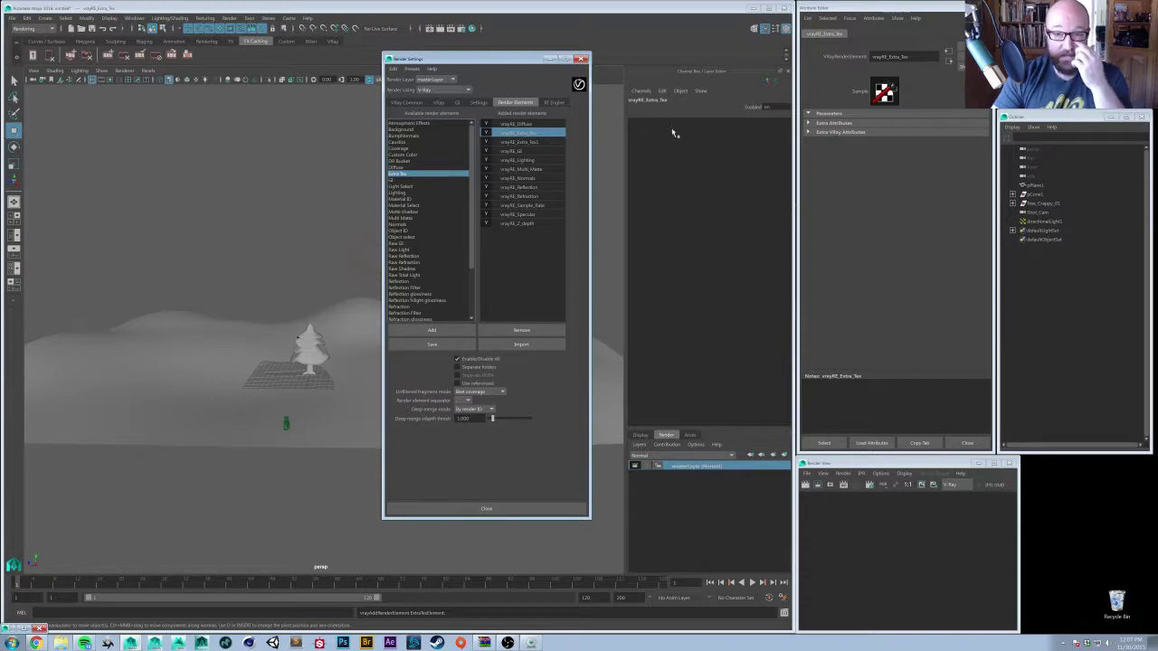
left_click(843, 132)
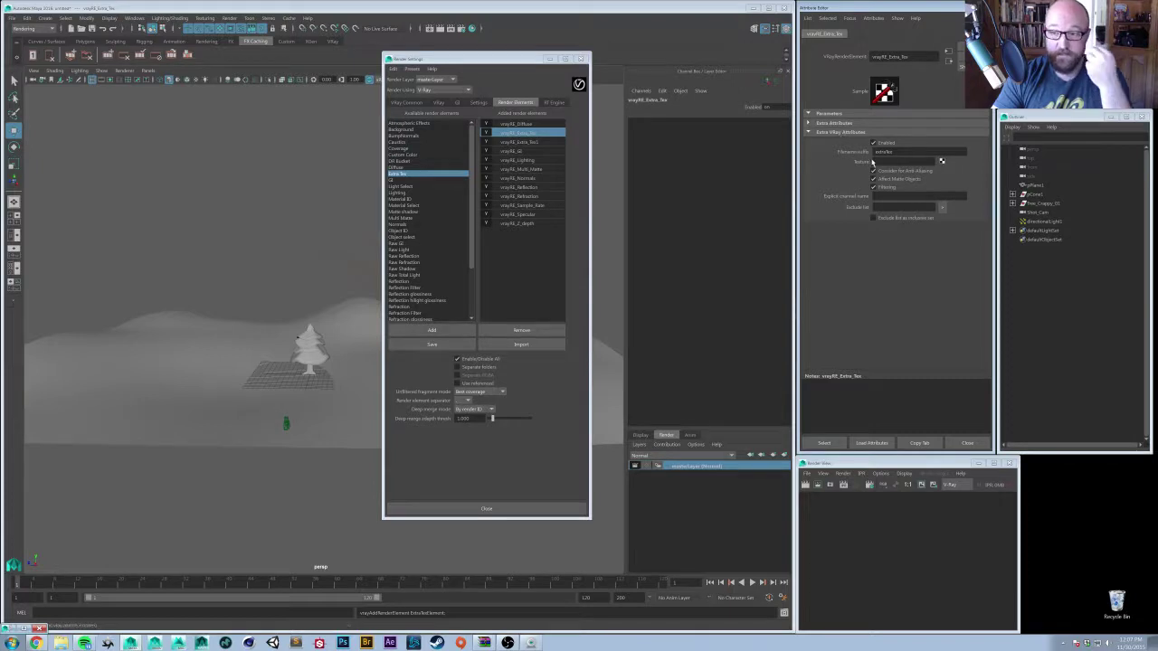
left_click(942, 161)
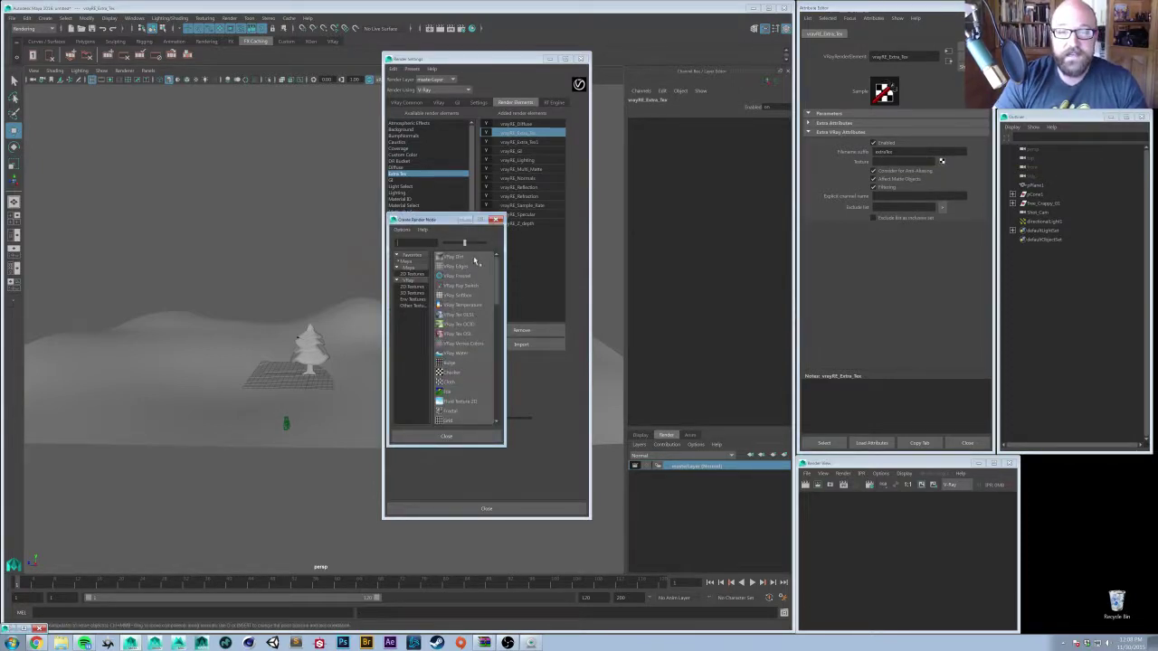
left_click(474, 261)
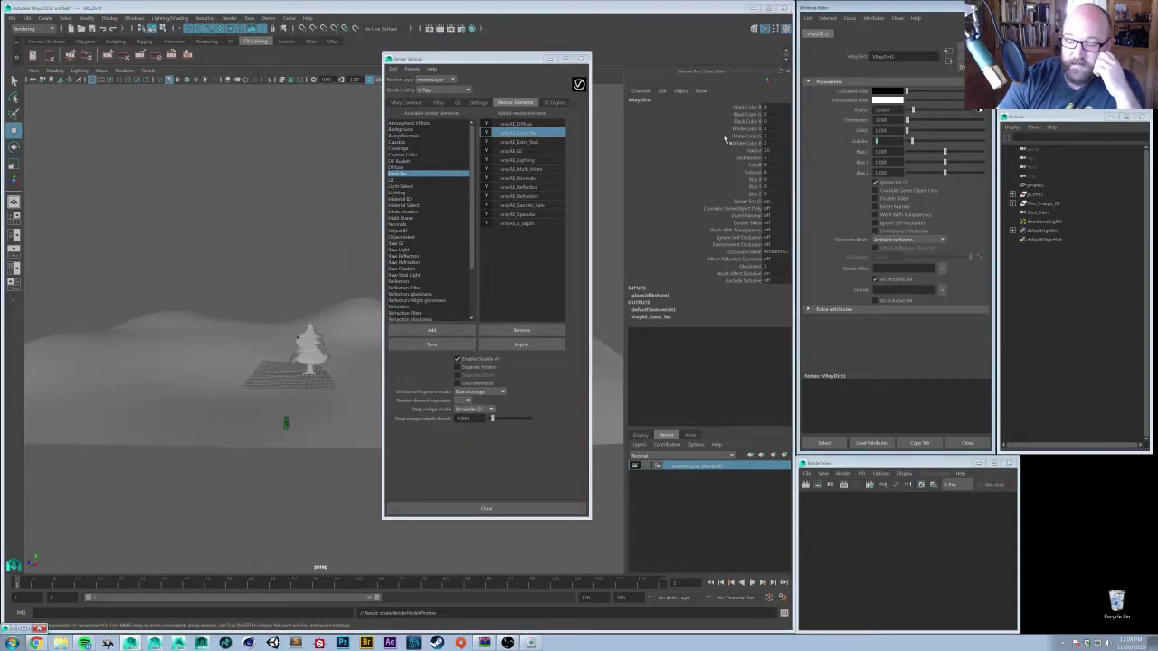
left_click(901, 199)
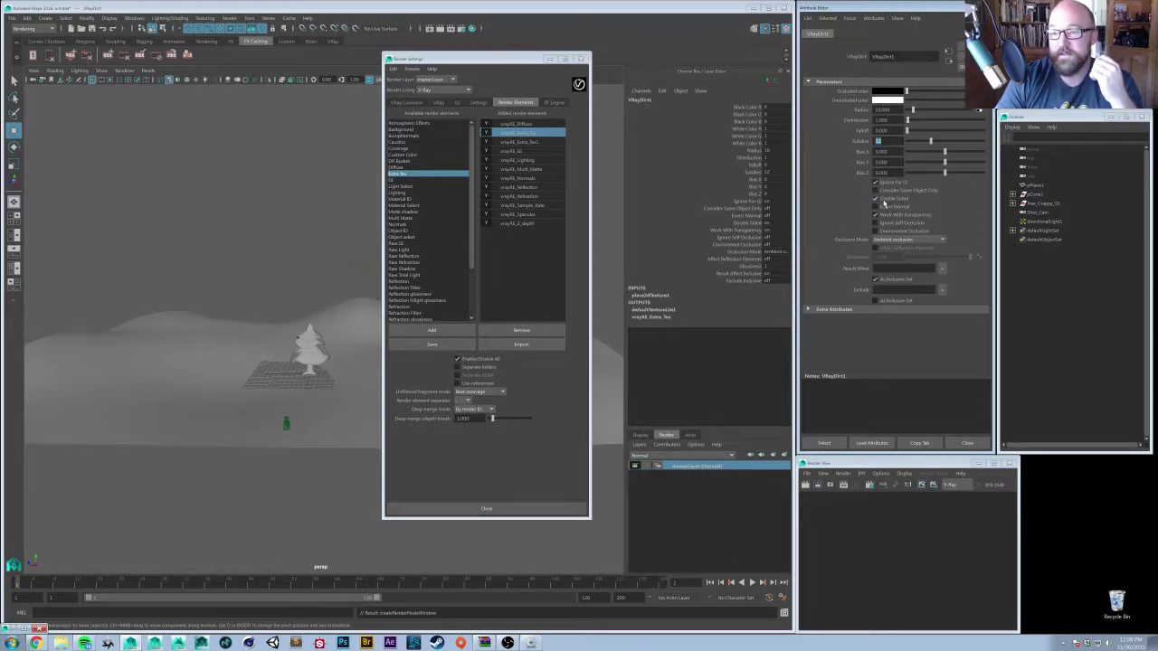
left_click_drag(246, 362, 233, 346, "alt")
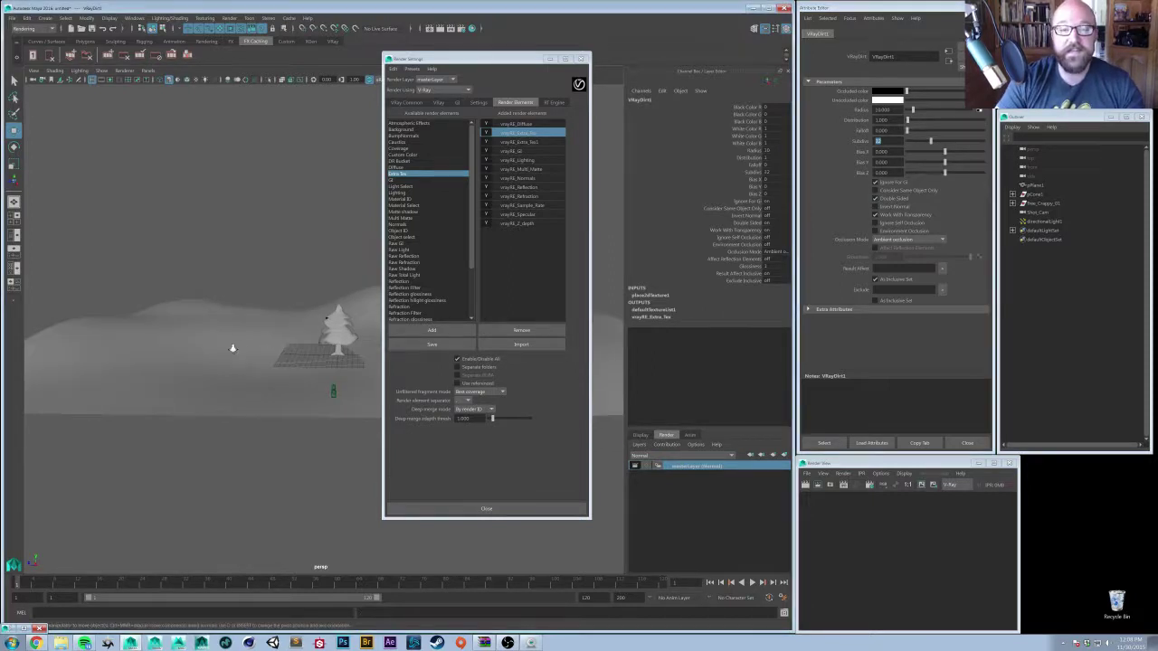
- Examine the tree's overlapping branch layers and undersides up close, where the ambient occlusion texture would darken them
scroll(217, 359, "up", 8)
middle_click_drag(207, 365, 217, 370, "alt")
left_click_drag(217, 370, 256, 344, "alt")
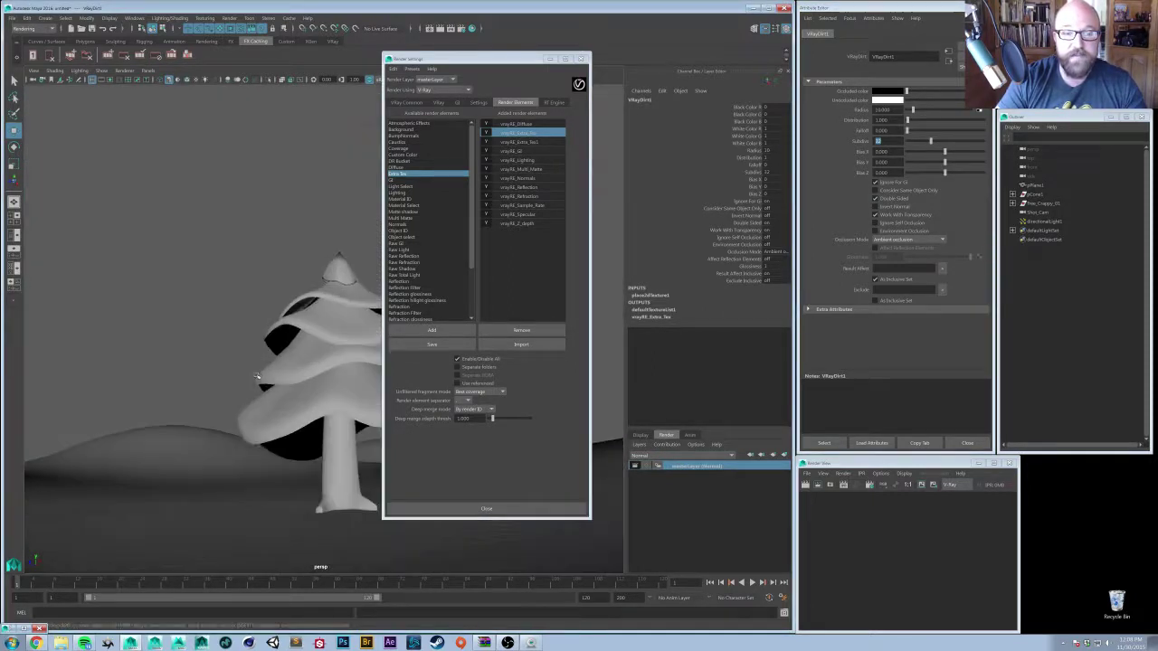
scroll(255, 344, "up", 4)
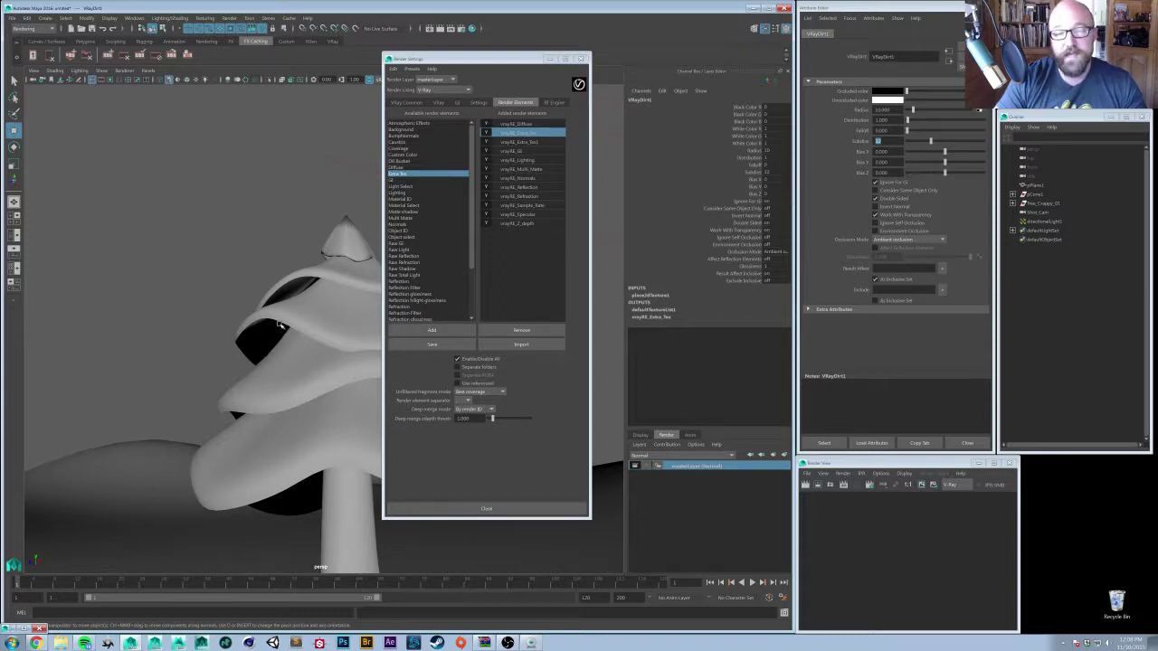
left_click(890, 207)
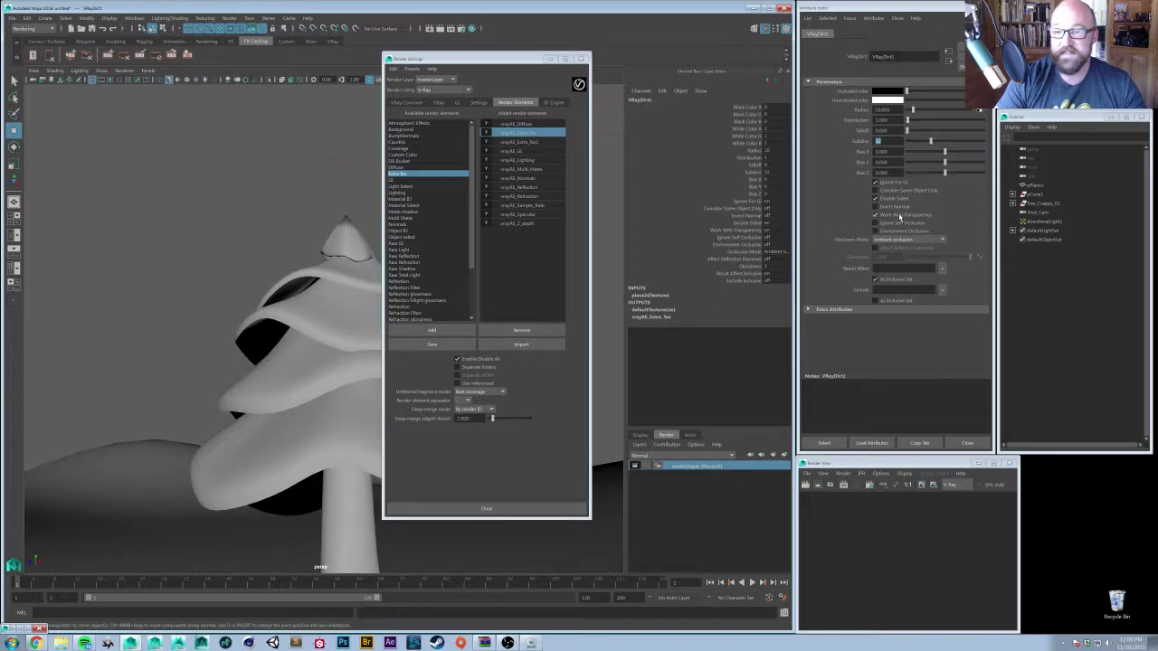
left_click_drag(337, 291, 331, 337, "alt")
right_click_drag(331, 337, 288, 345, "alt")
middle_click_drag(299, 349, 262, 303, "alt")
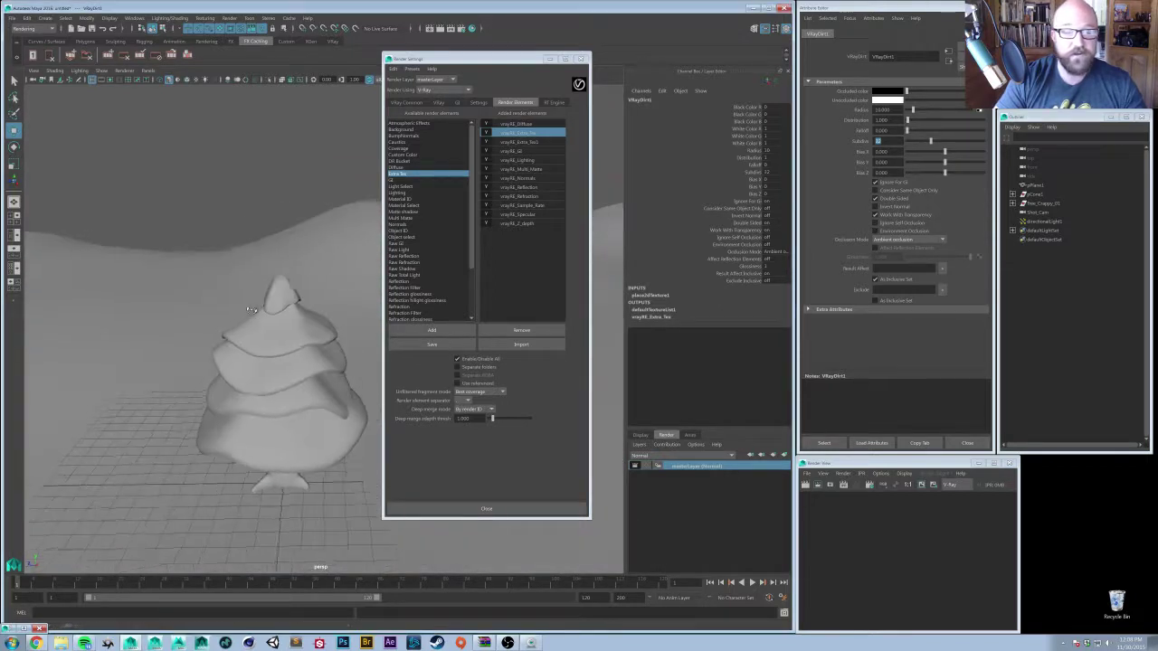
right_click_drag(262, 303, 190, 338, "alt")
- Create a V-Ray Rect Light in the scene
key("w")
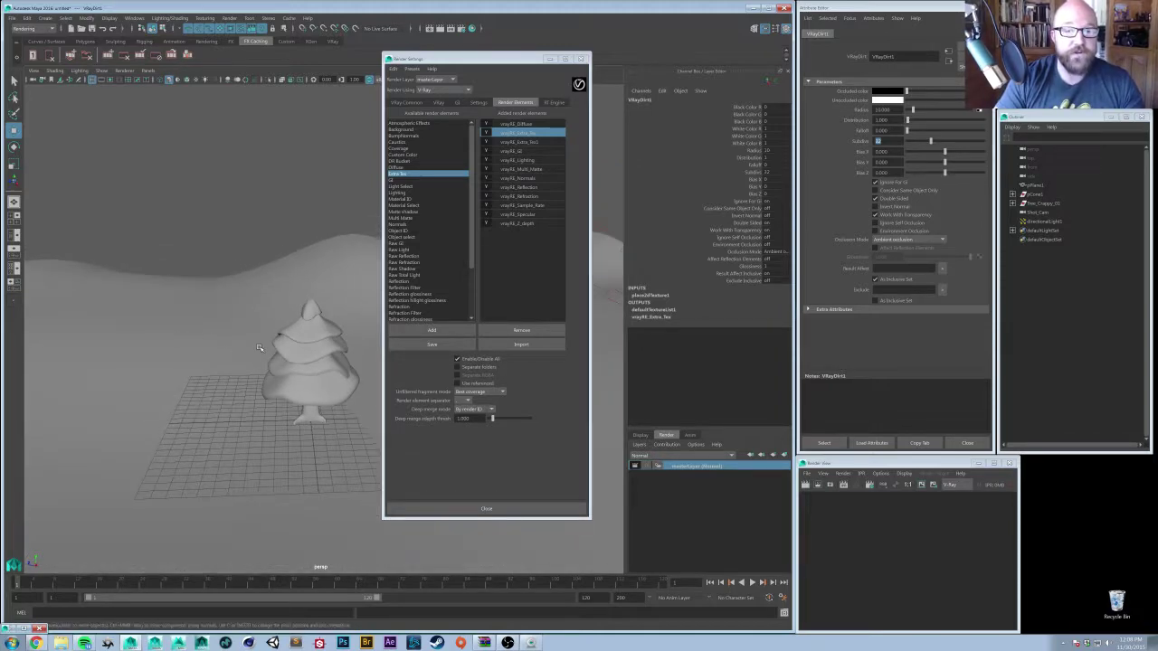
key("space")
left_click(207, 321)
mouse_move(262, 353)
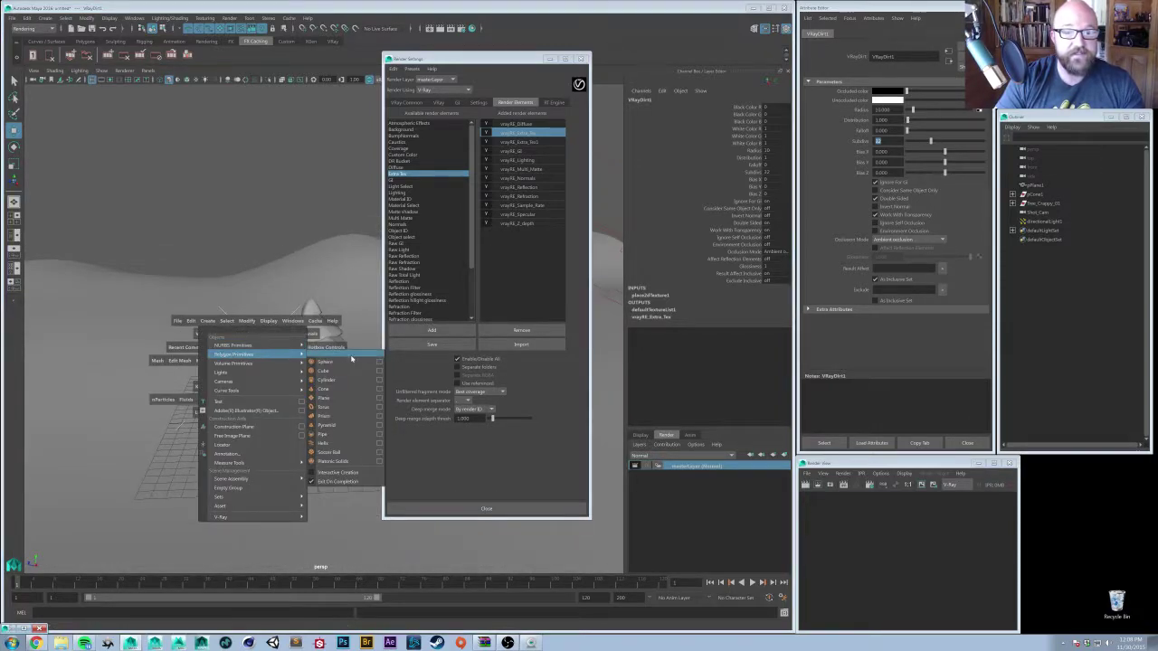
mouse_move(230, 372)
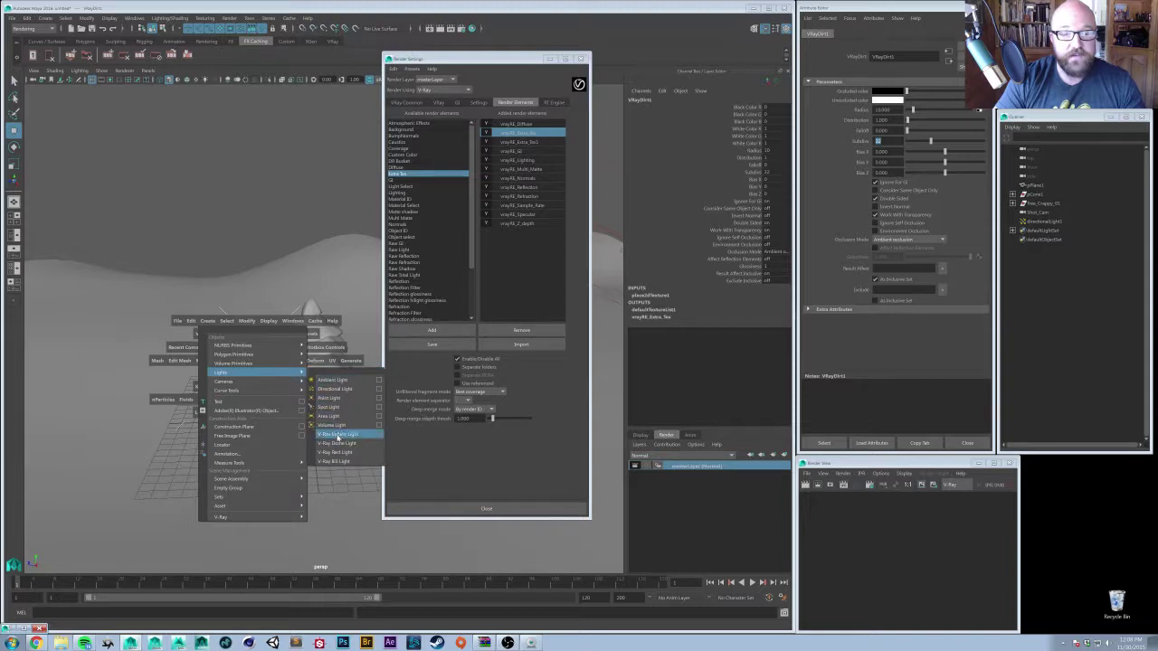
left_click(341, 458)
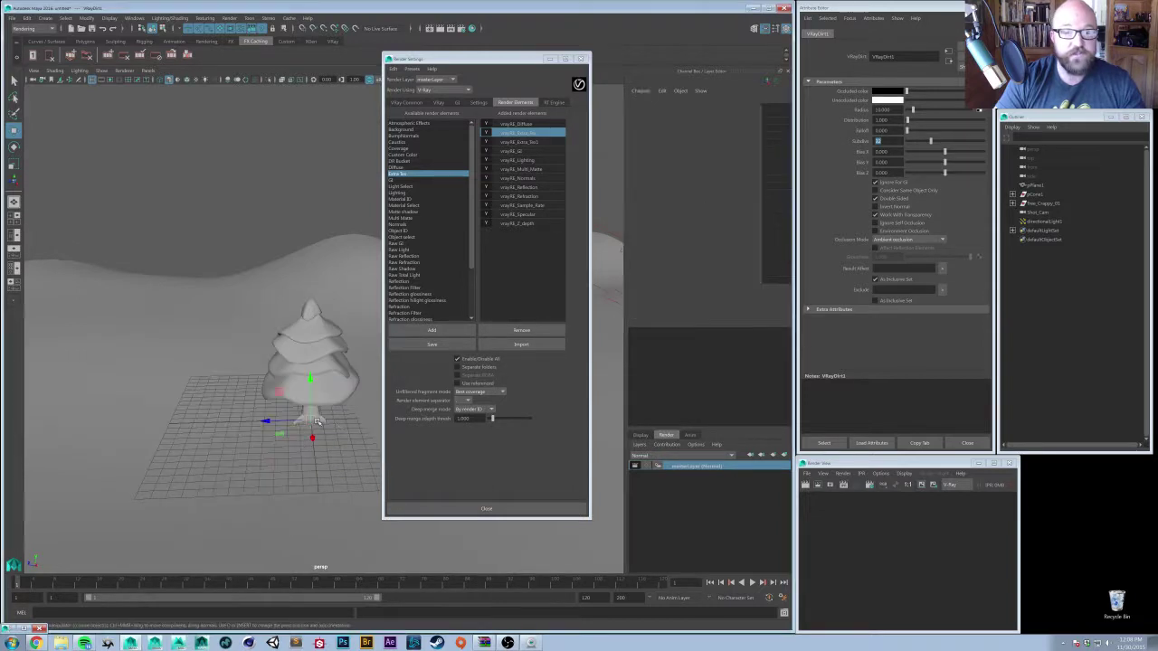
- Position the rect light just above the ground beside the tree
left_click_drag(293, 442, 277, 429, "alt")
left_click_drag(233, 394, 151, 299)
left_click_drag(226, 405, 268, 386, "alt")
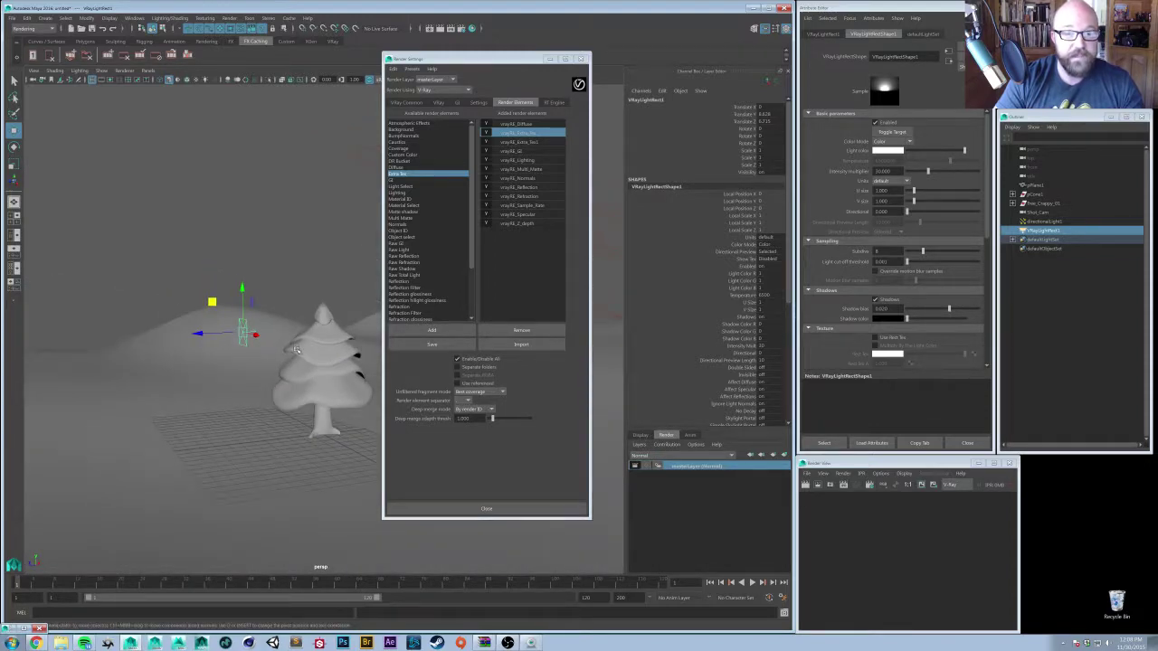
middle_click_drag(297, 353, 296, 444, "shift")
left_click_drag(297, 443, 297, 452)
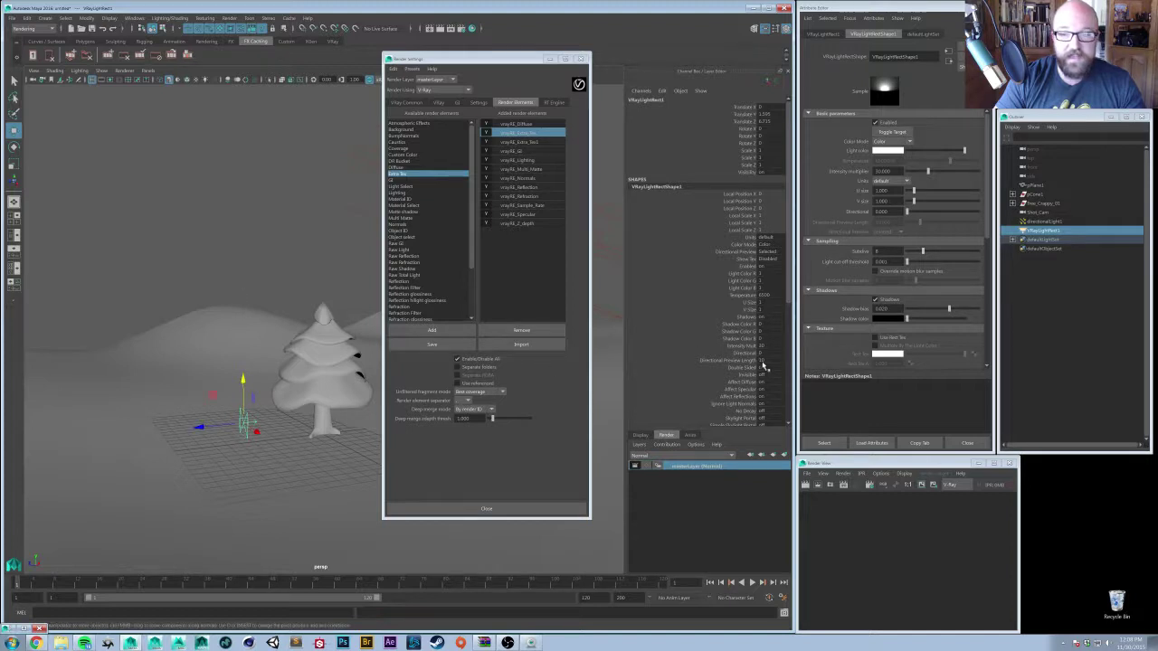
- Enable the Invisible option on the V-Ray rect light
scroll(859, 316, "down", 3)
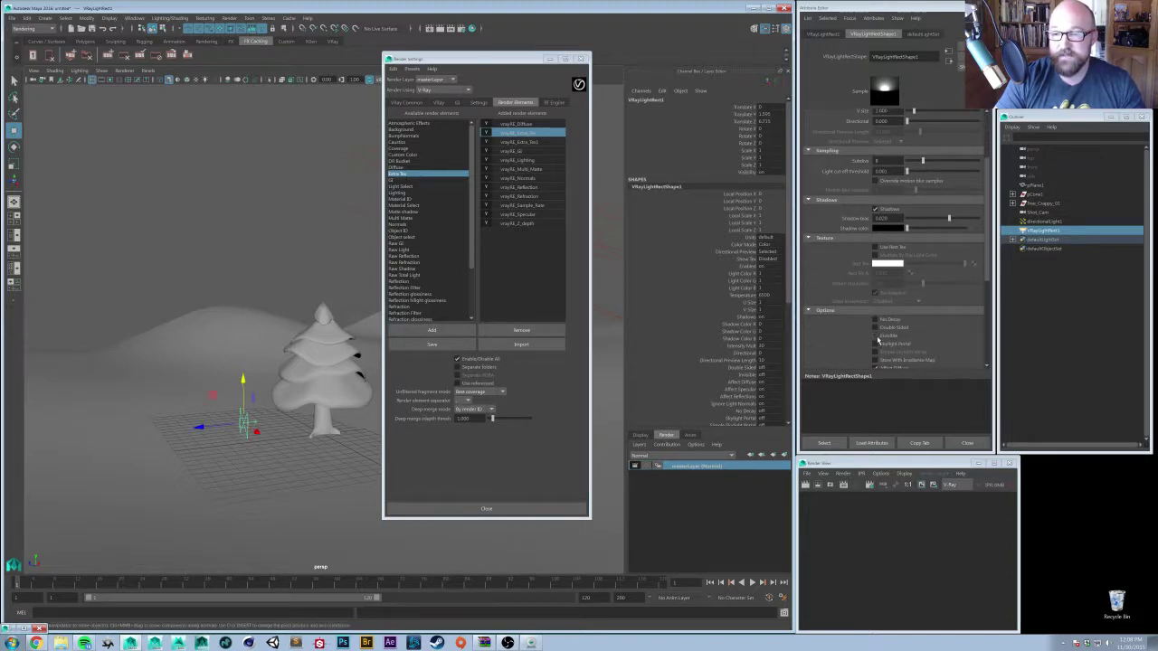
left_click_drag(179, 462, 179, 425, "alt")
middle_click_drag(178, 425, 185, 400, "alt")
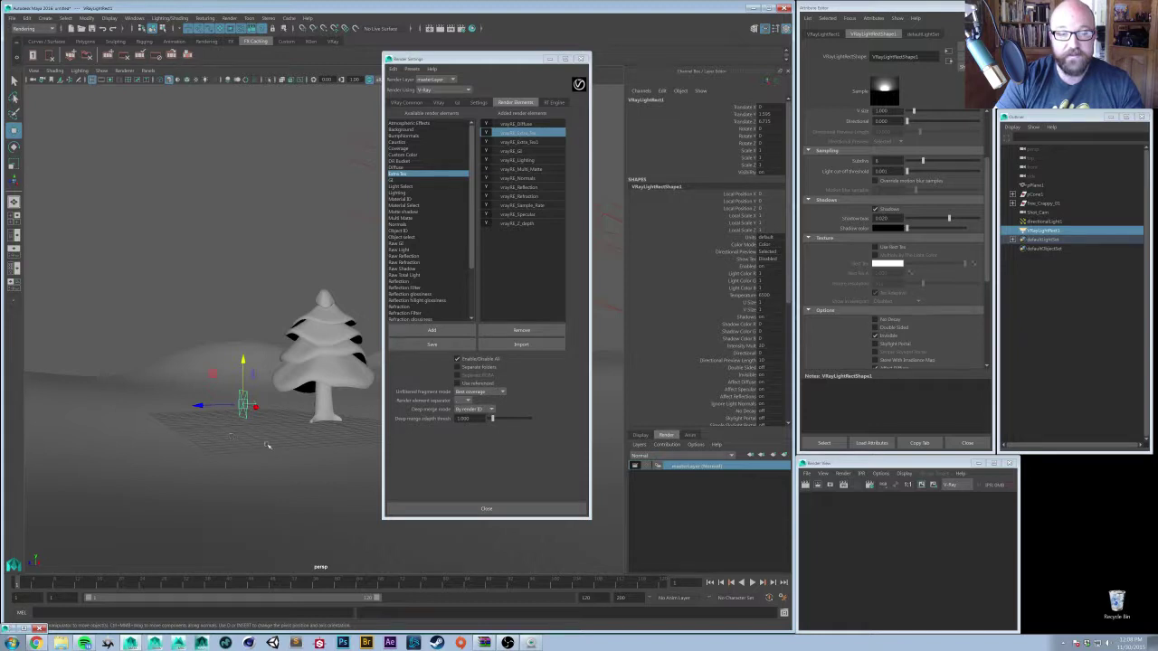
mouse_move(267, 445)
left_mouse_down("alt")
mouse_move(249, 465)
mouse_move(268, 431)
left_mouse_up("alt")
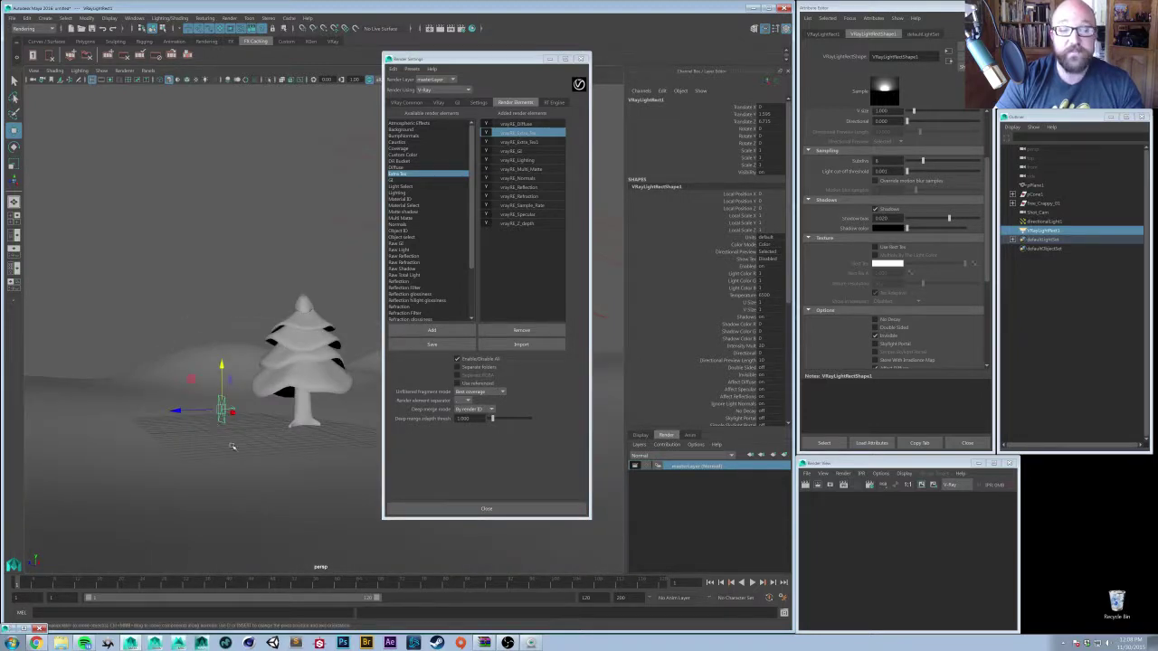
scroll(830, 322, "down", 2)
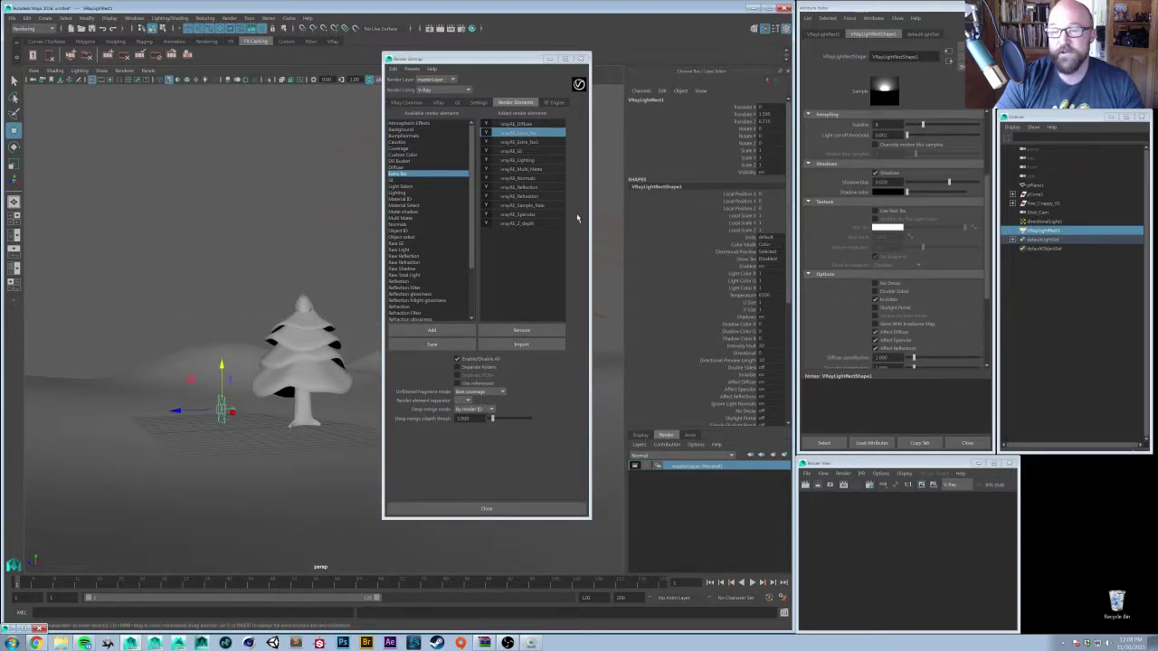
- Review the first Extra Tex element's VRay Dirt texture and assign a VRay Fresnel texture to the second Extra Tex element
left_click(521, 133)
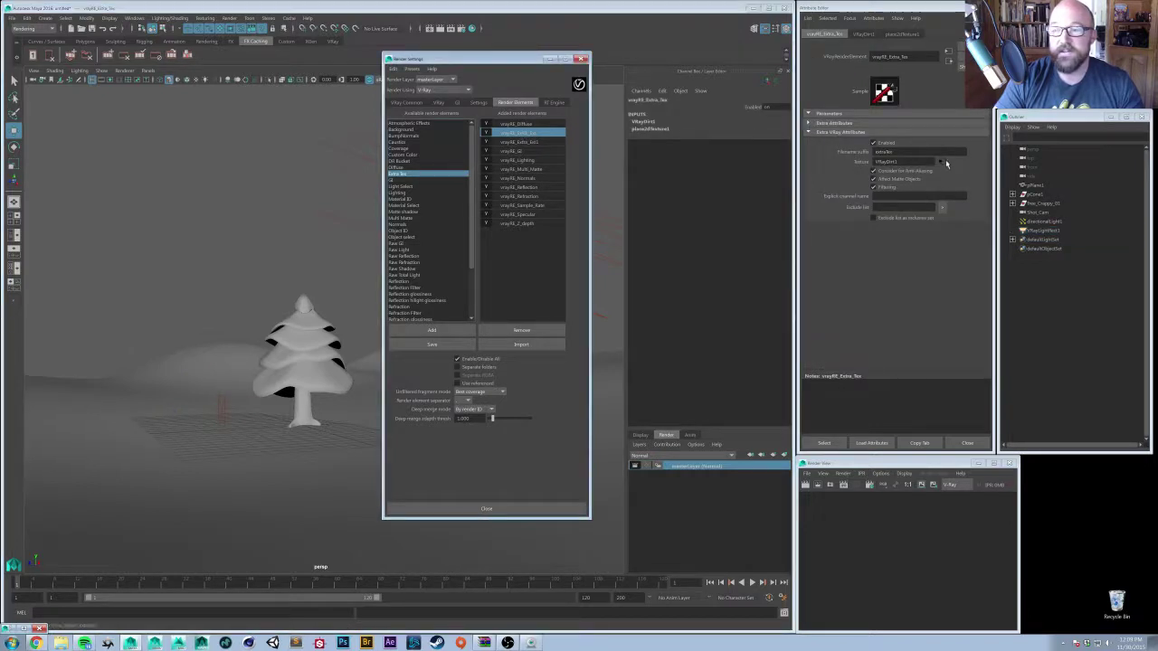
left_click(945, 161)
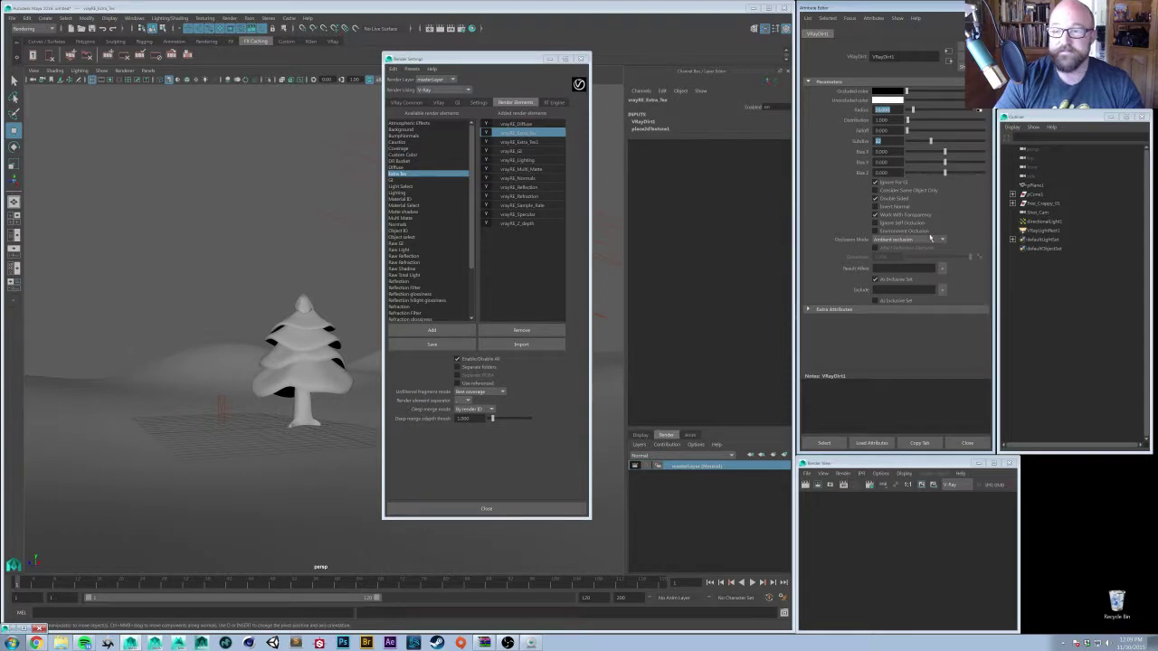
left_click(541, 143)
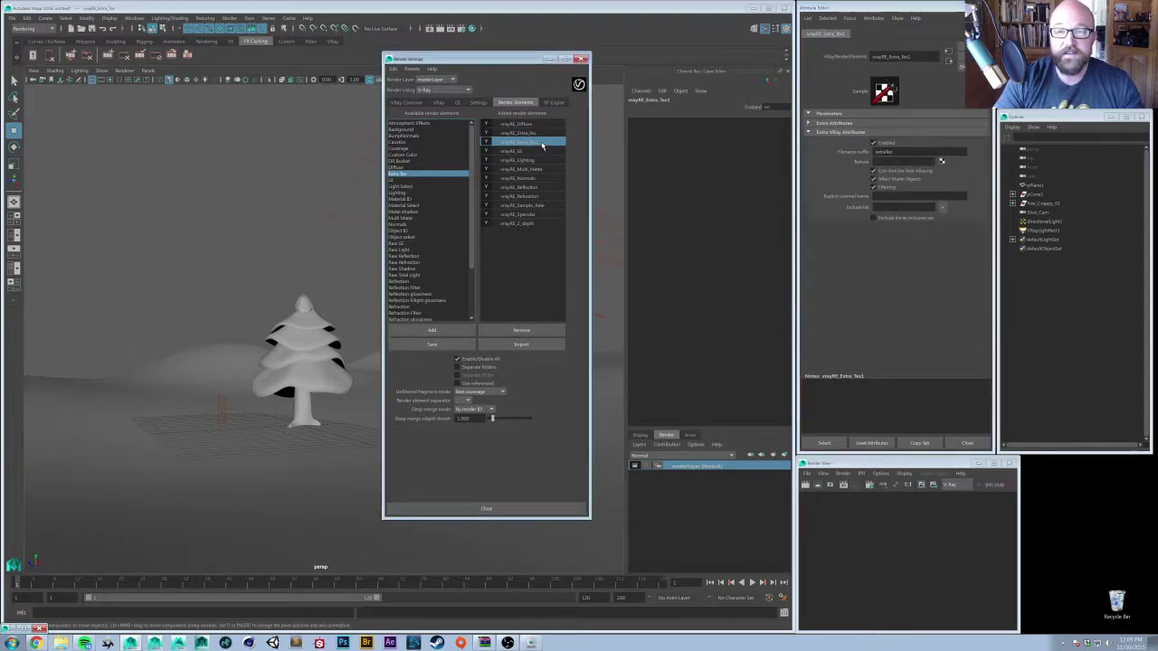
left_click(942, 160)
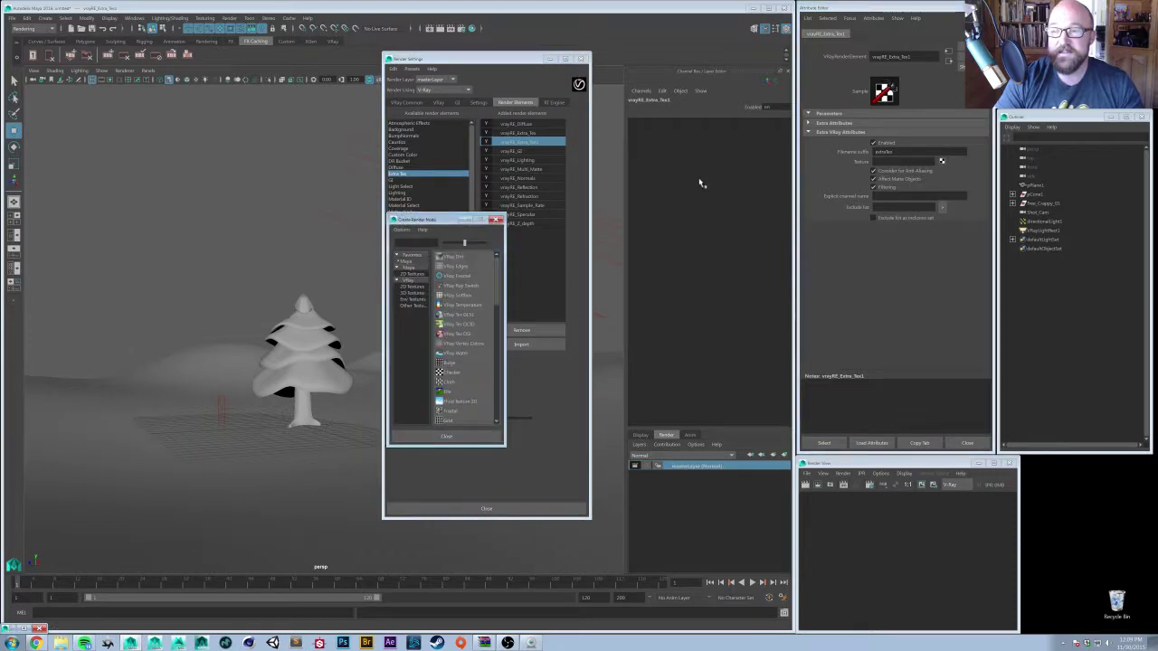
left_click(456, 276)
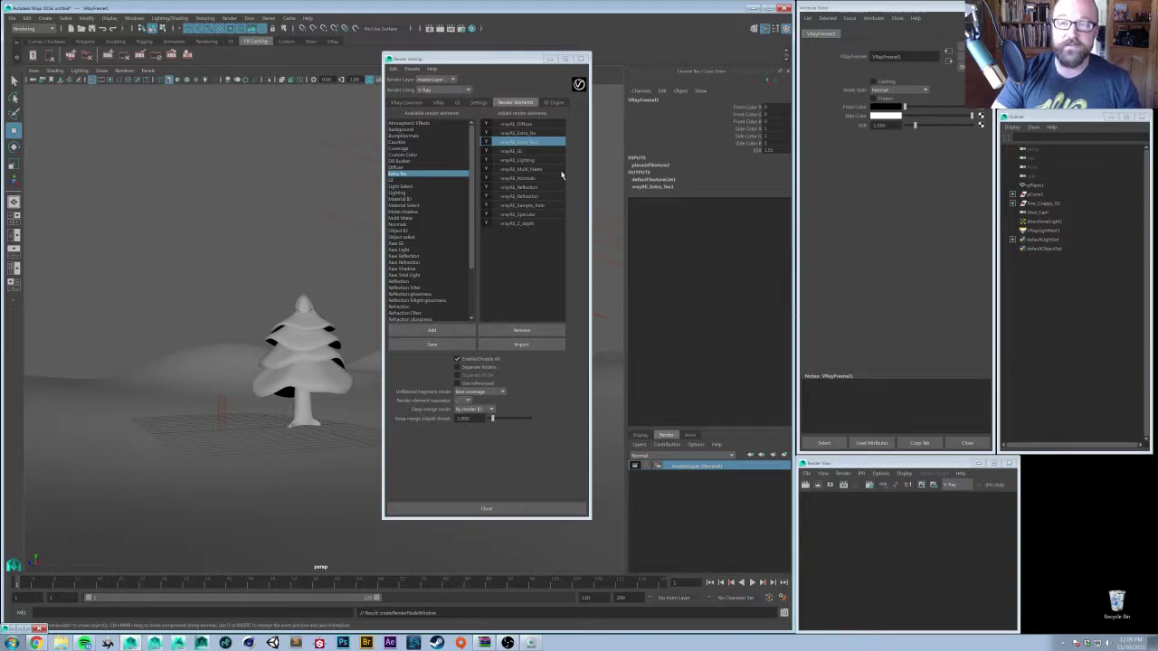
- Check the V-Ray common output and resolution settings, and close the render settings
left_click_drag(525, 59, 532, 69)
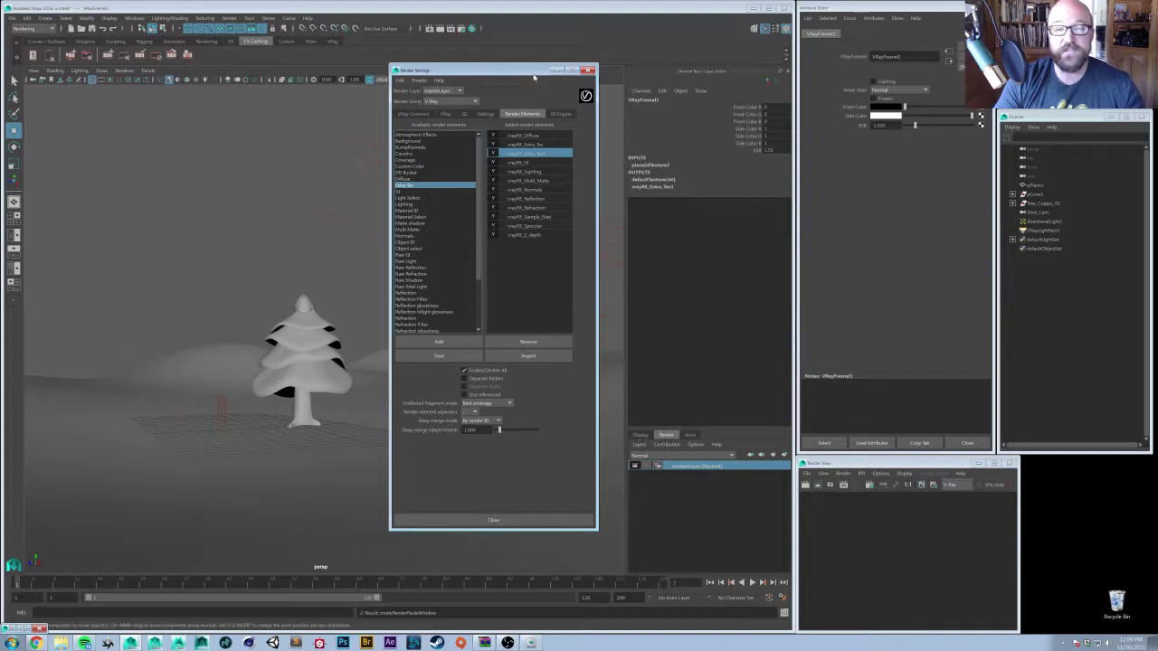
mouse_move(534, 77)
left_mouse_down()
mouse_move(539, 102)
mouse_move(535, 94)
left_mouse_up()
left_click(414, 136)
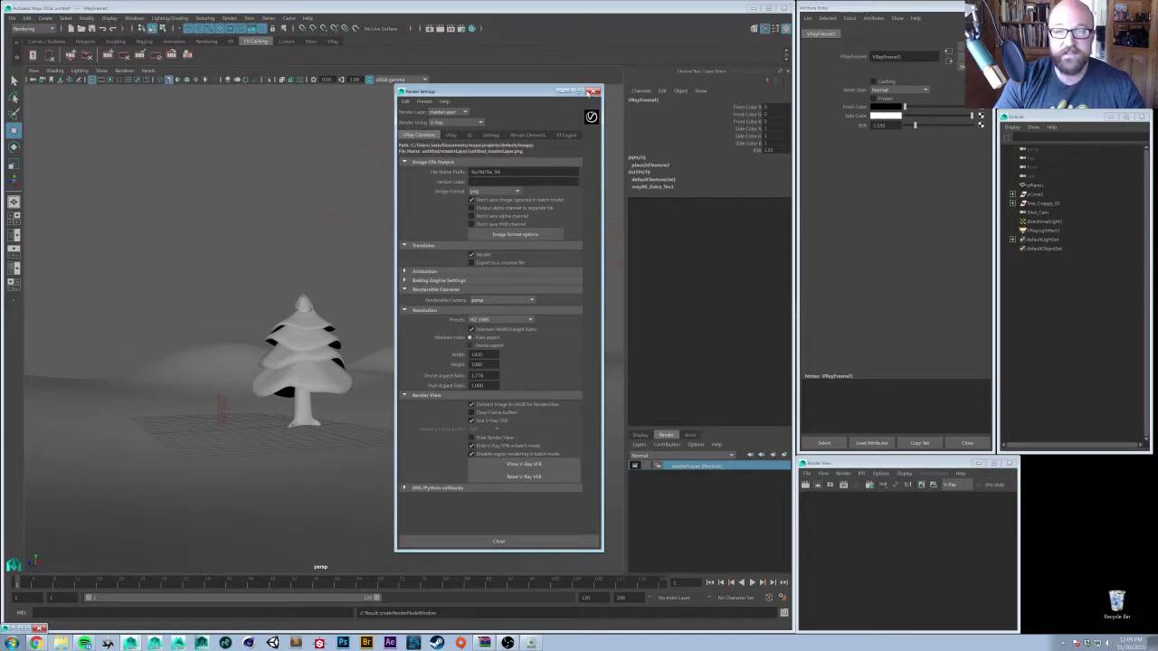
left_click(595, 92)
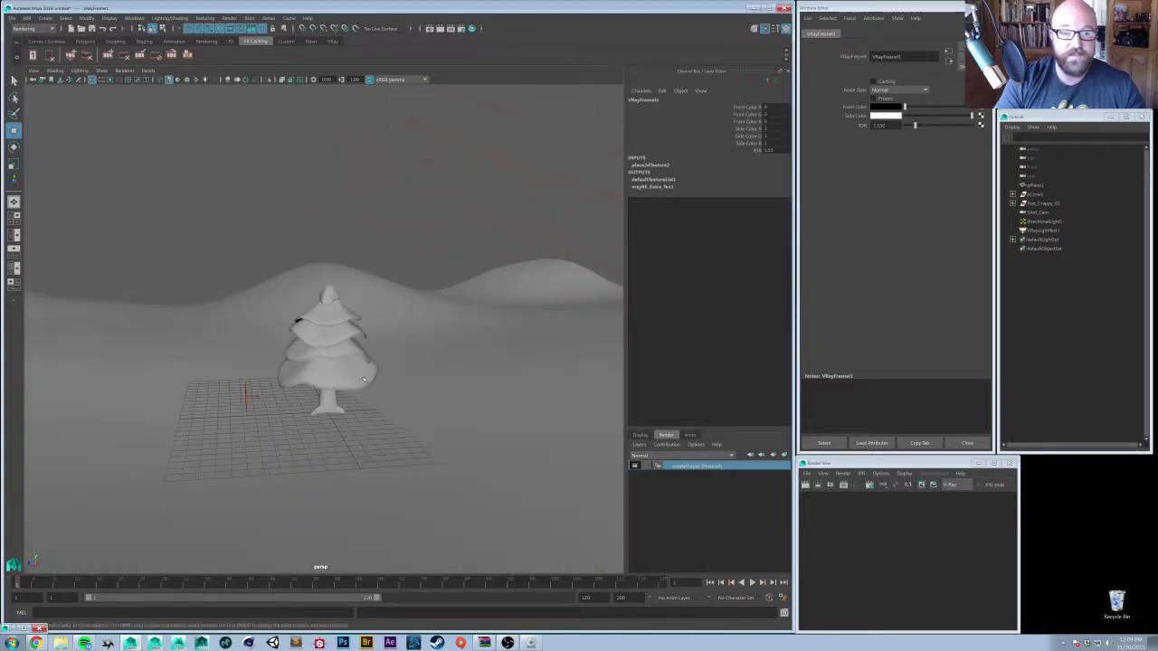
- Delete the V-Ray rect light beside the tree
left_click(244, 398)
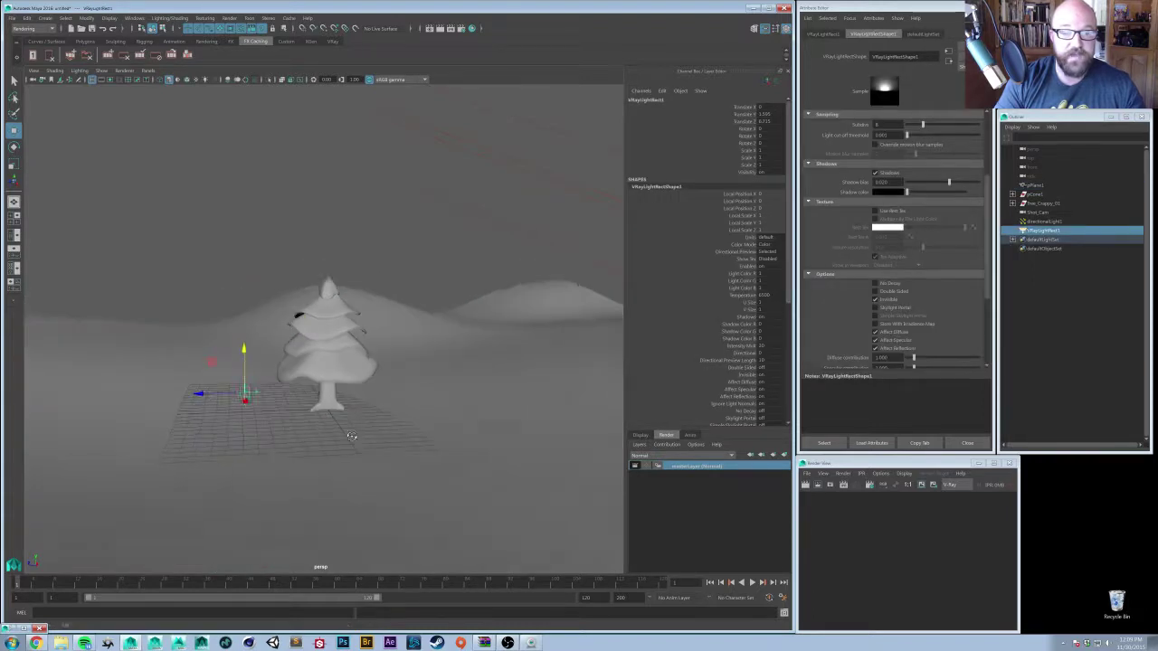
left_click(395, 441)
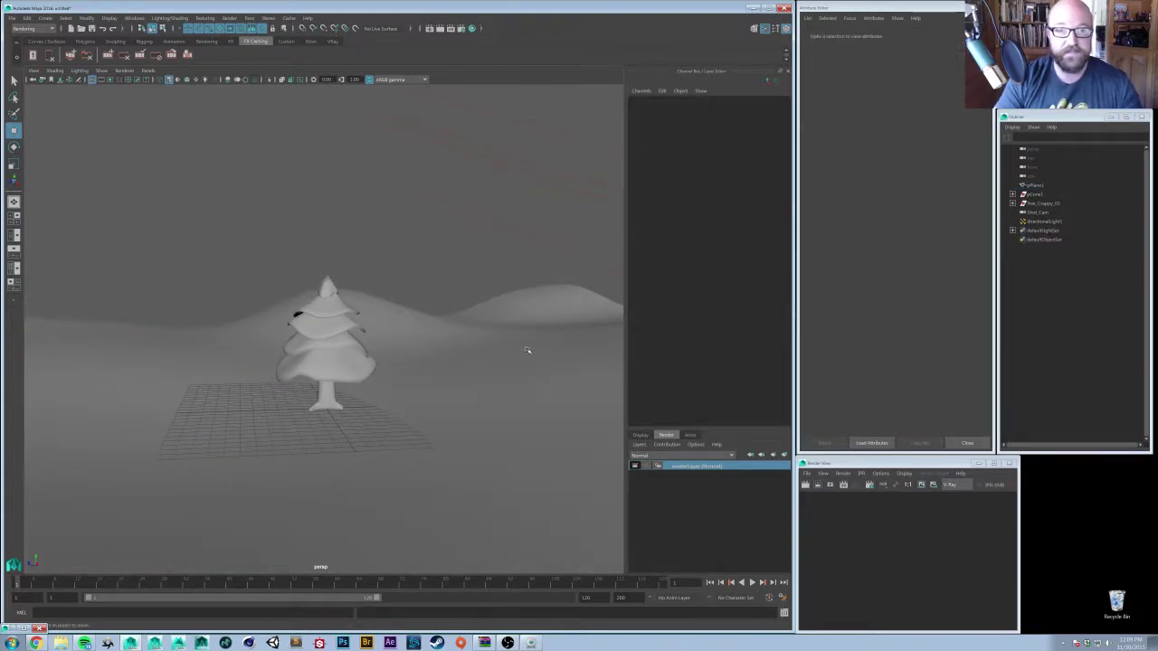
right_click_drag(527, 349, 364, 342, "alt")
left_click_drag(364, 342, 294, 373, "alt")
- Select the directional light above the landscape
left_click(353, 260)
left_click_drag(354, 330, 374, 346, "alt")
right_click_drag(375, 346, 385, 340, "alt")
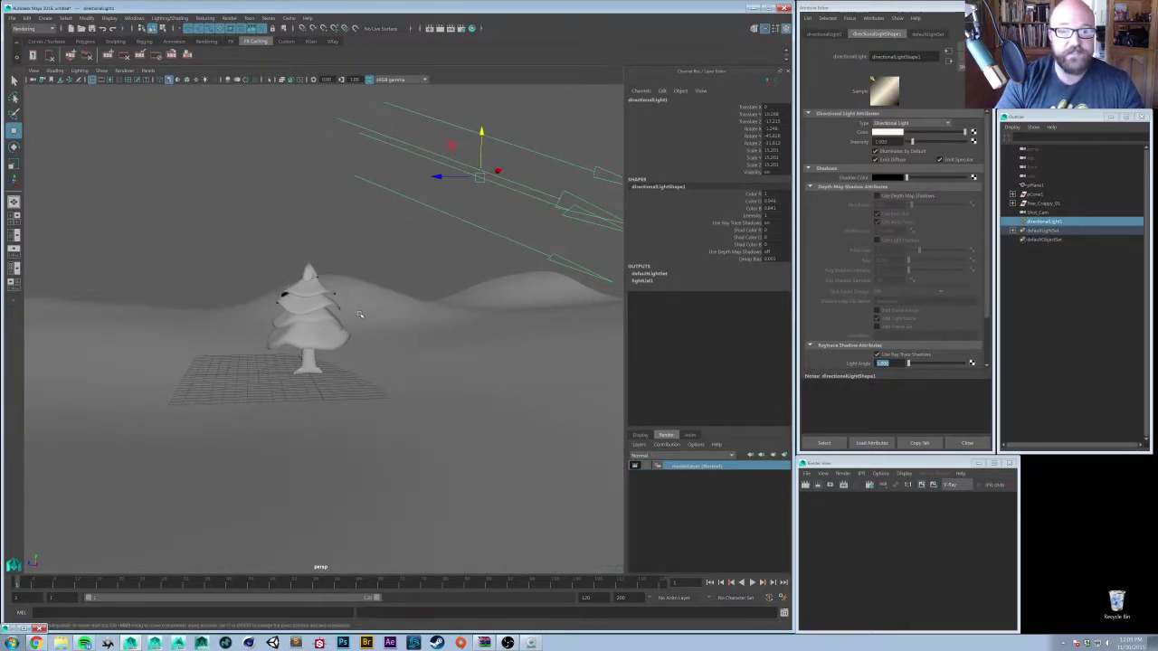
middle_click_drag(349, 309, 355, 307, "alt")
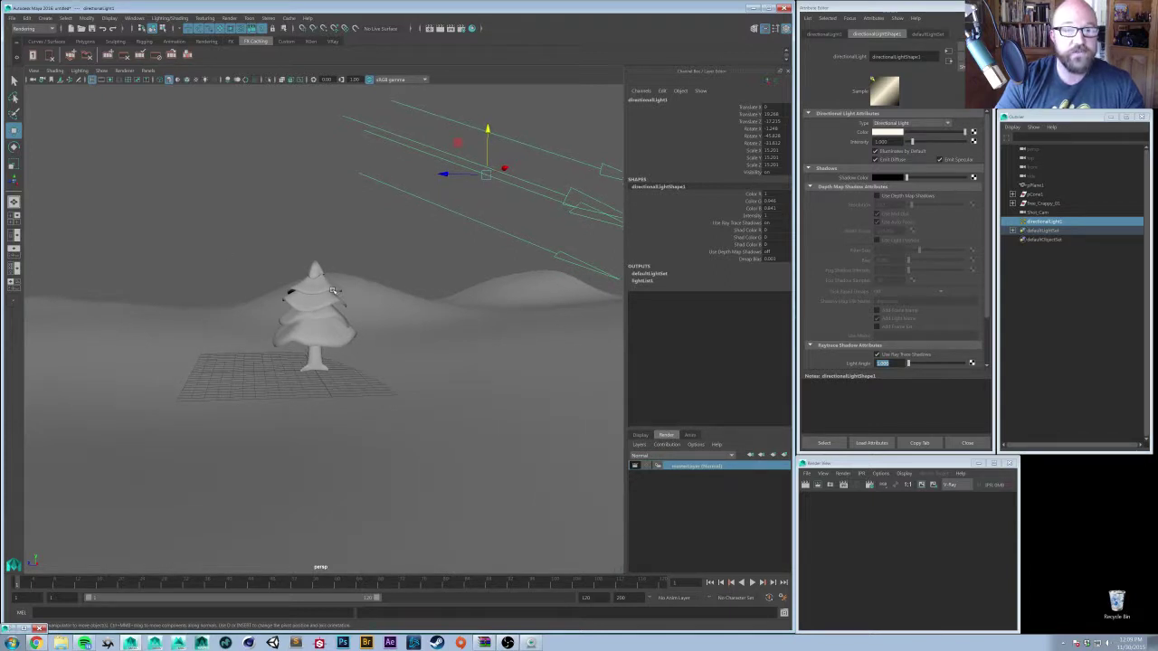
left_click_drag(358, 315, 357, 333, "alt")
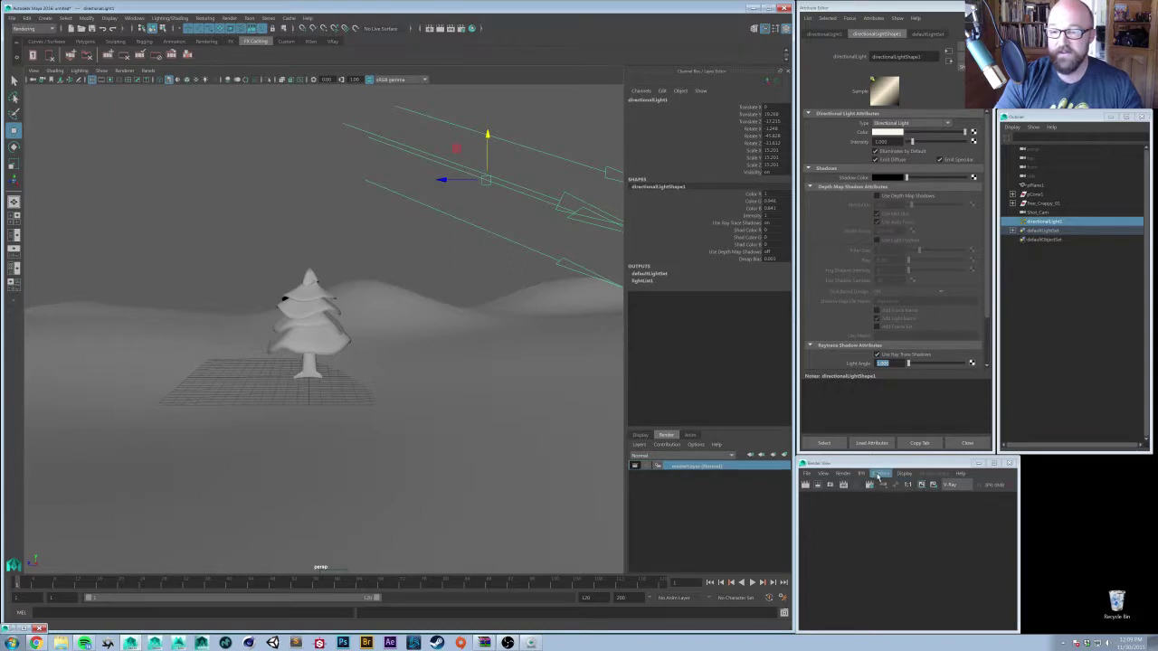
- Render the scene through the Shot_Cam camera with V-Ray
left_click(878, 474)
mouse_move(885, 512)
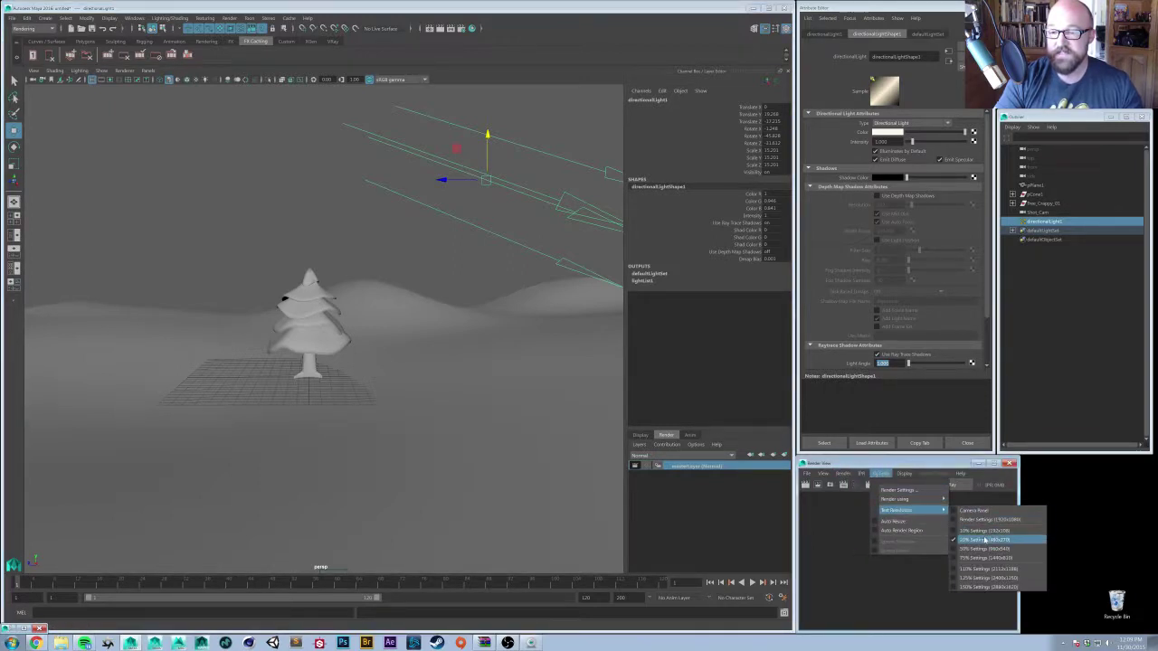
mouse_move(846, 476)
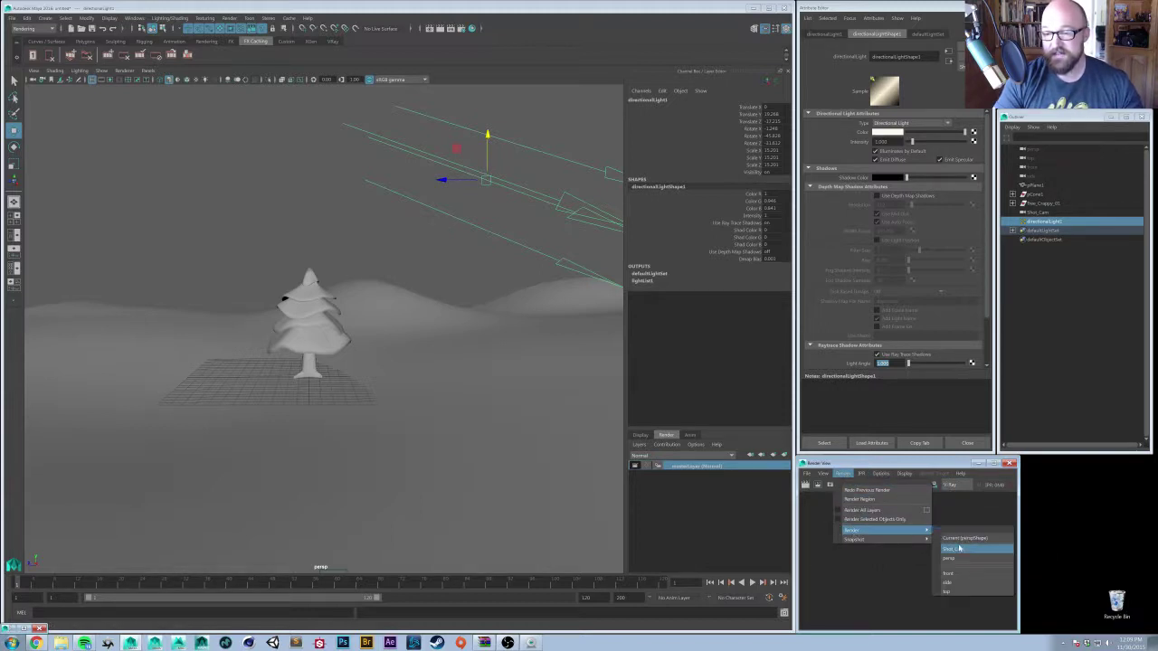
left_click(946, 550)
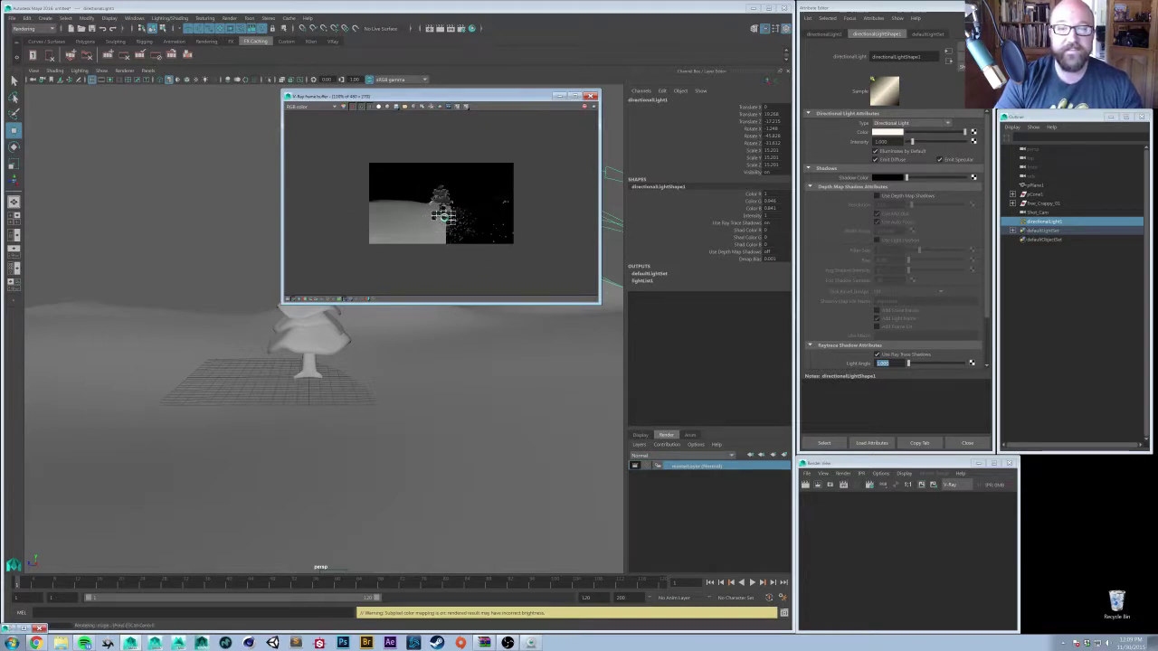
- Enlarge the V-Ray frame buffer and place it beside the tree in the viewport to inspect the render
scroll(464, 242, "up", 1)
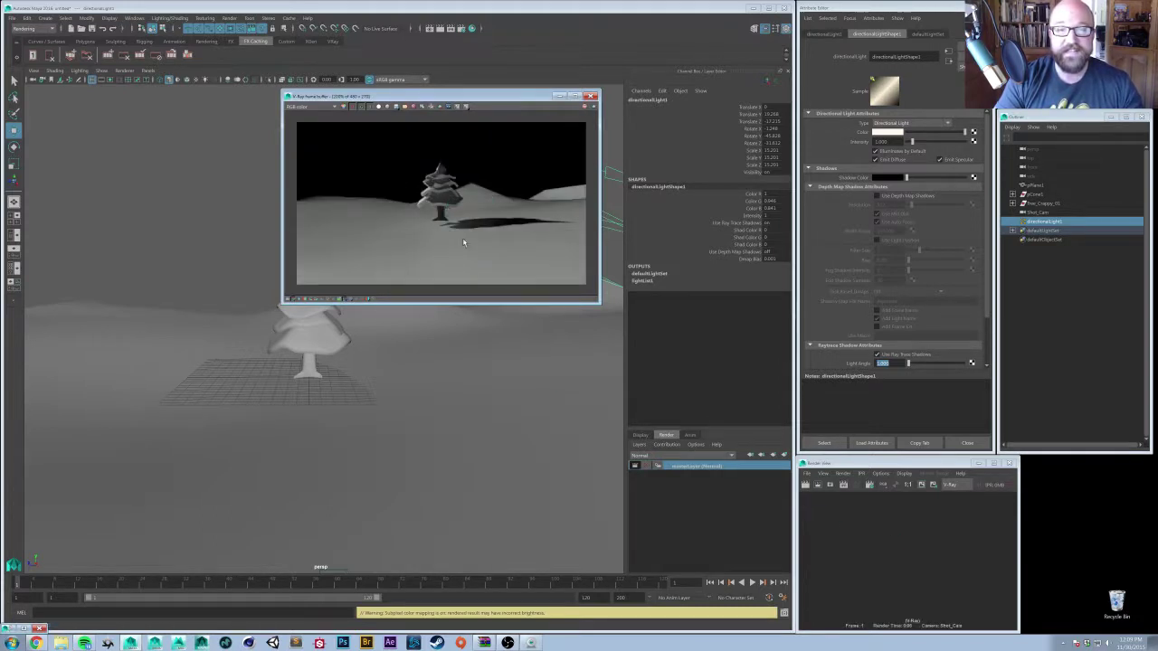
left_click_drag(598, 301, 831, 426)
scroll(542, 237, "up", 1)
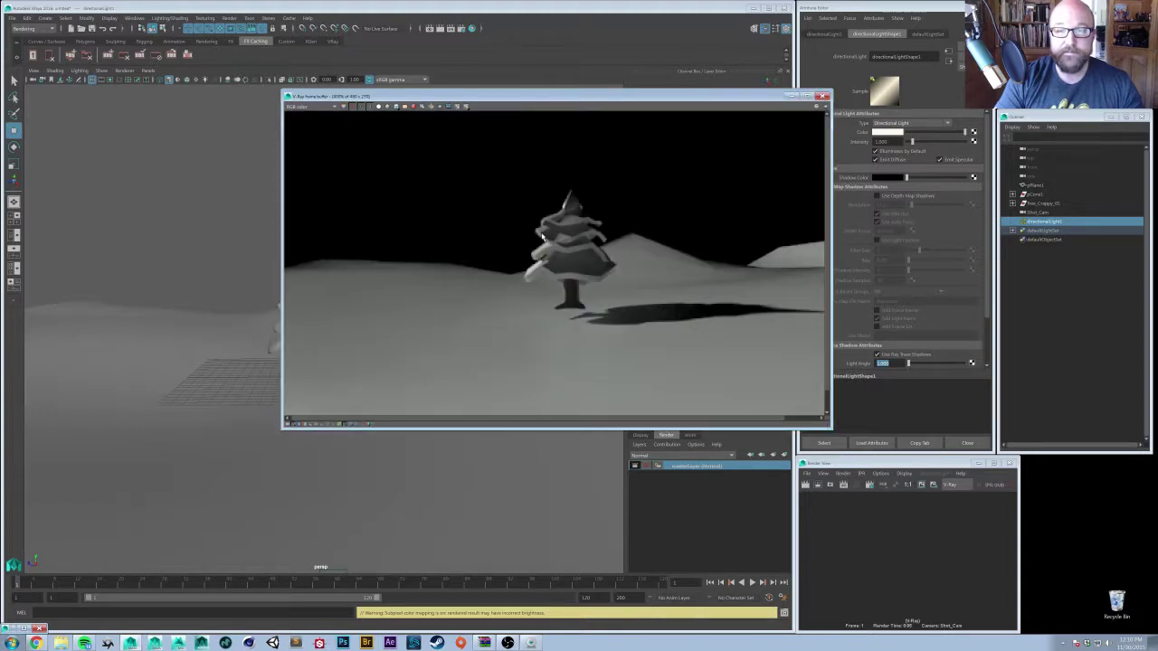
left_click_drag(457, 96, 343, 133)
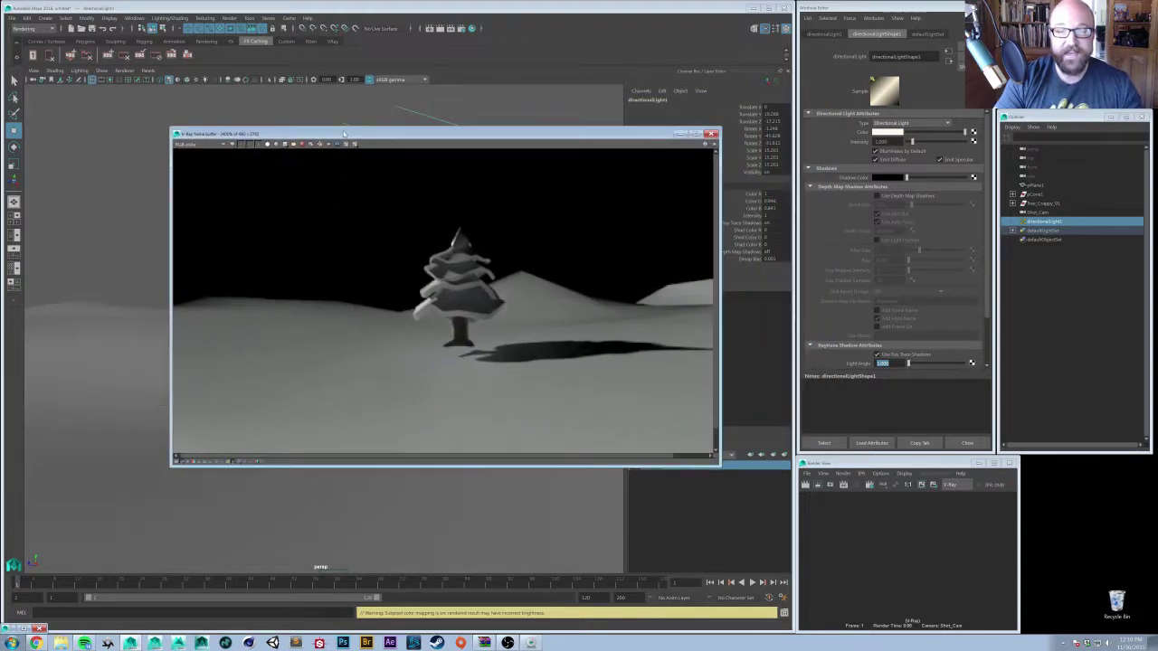
left_click_drag(719, 465, 801, 542)
left_click_drag(461, 137, 711, 105)
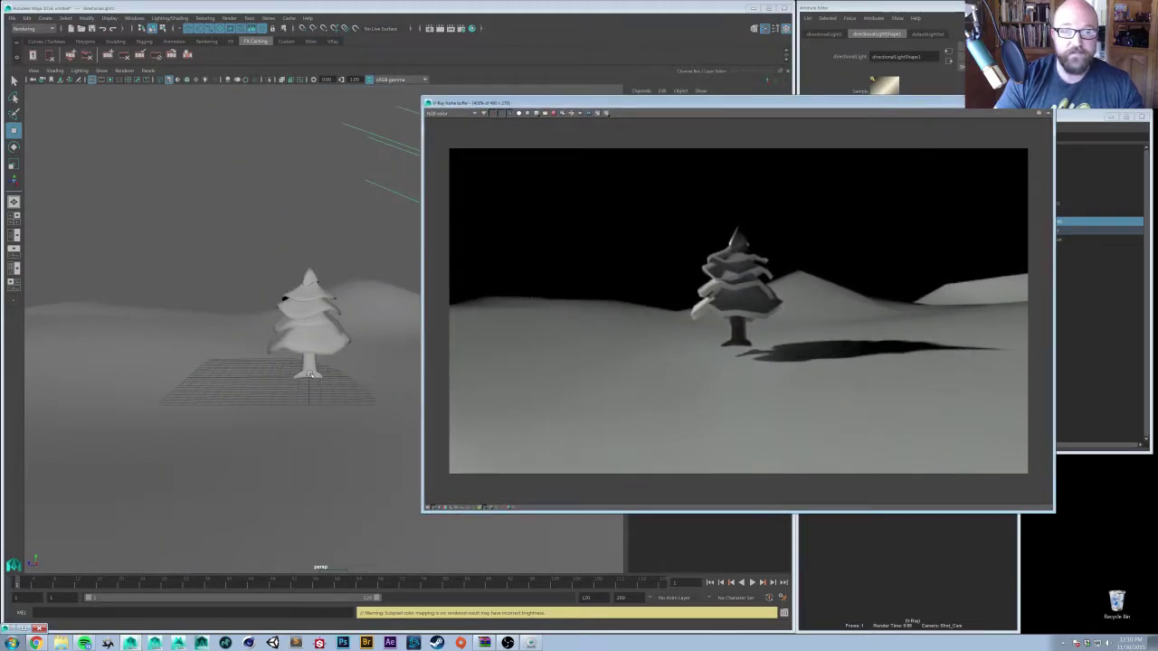
left_click_drag(308, 371, 341, 376, "alt")
right_click_drag(357, 373, 352, 339, "alt")
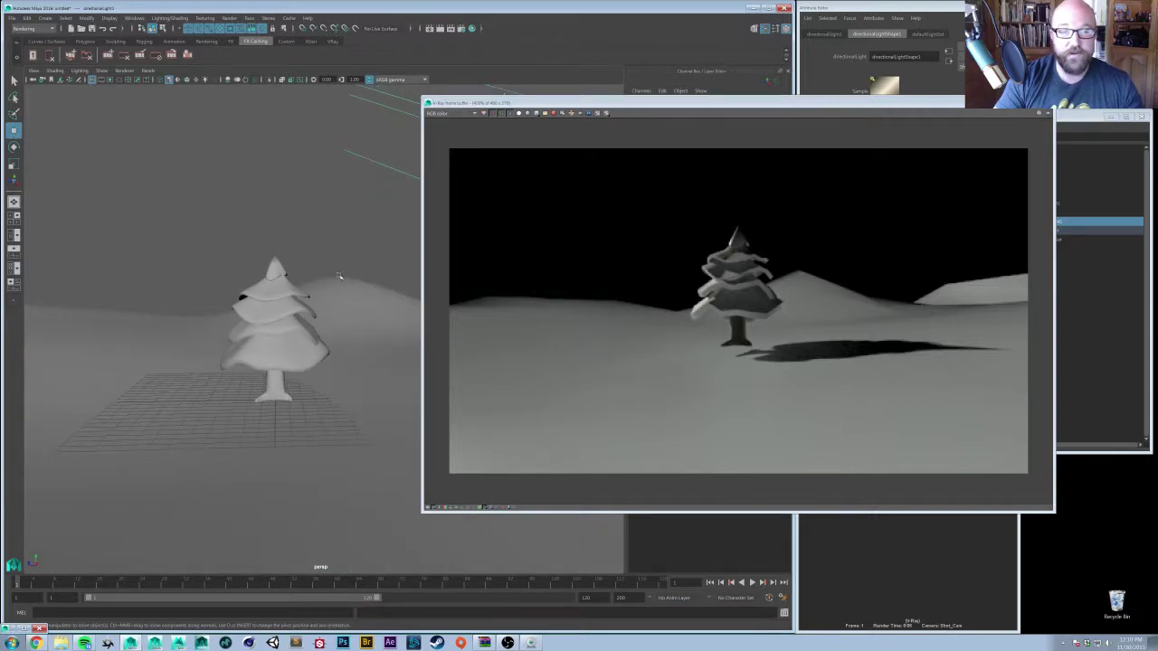
- Examine the unsmoothed tree and landscape meshes from several angles in the perspective view
left_click_drag(349, 238, 199, 488)
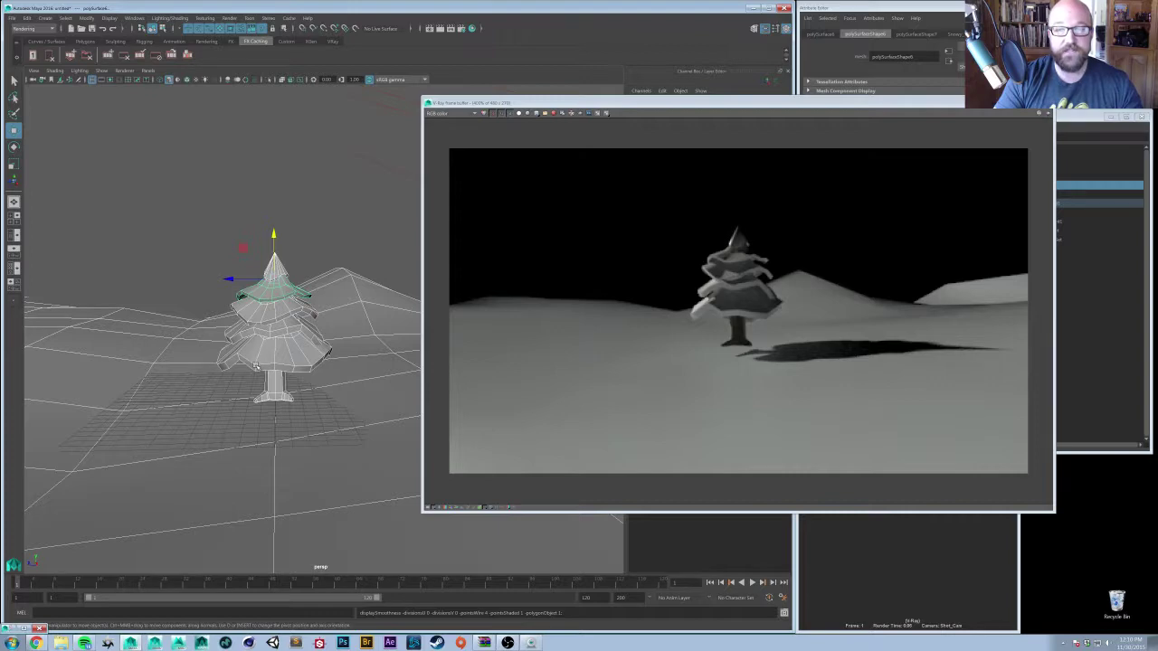
left_click_drag(266, 466, 212, 422, "alt")
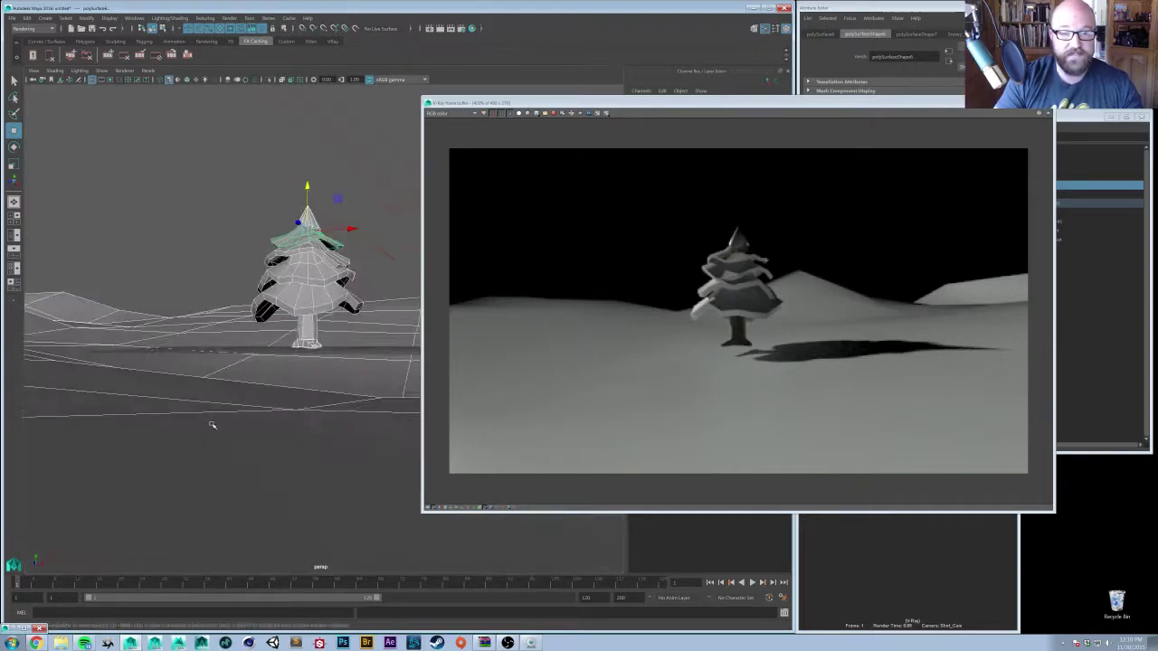
right_click_drag(211, 421, 272, 408, "alt")
mouse_move(271, 409)
left_mouse_down("alt")
mouse_move(261, 415)
mouse_move(258, 404)
mouse_move(284, 393)
left_mouse_up("alt")
left_click(292, 455)
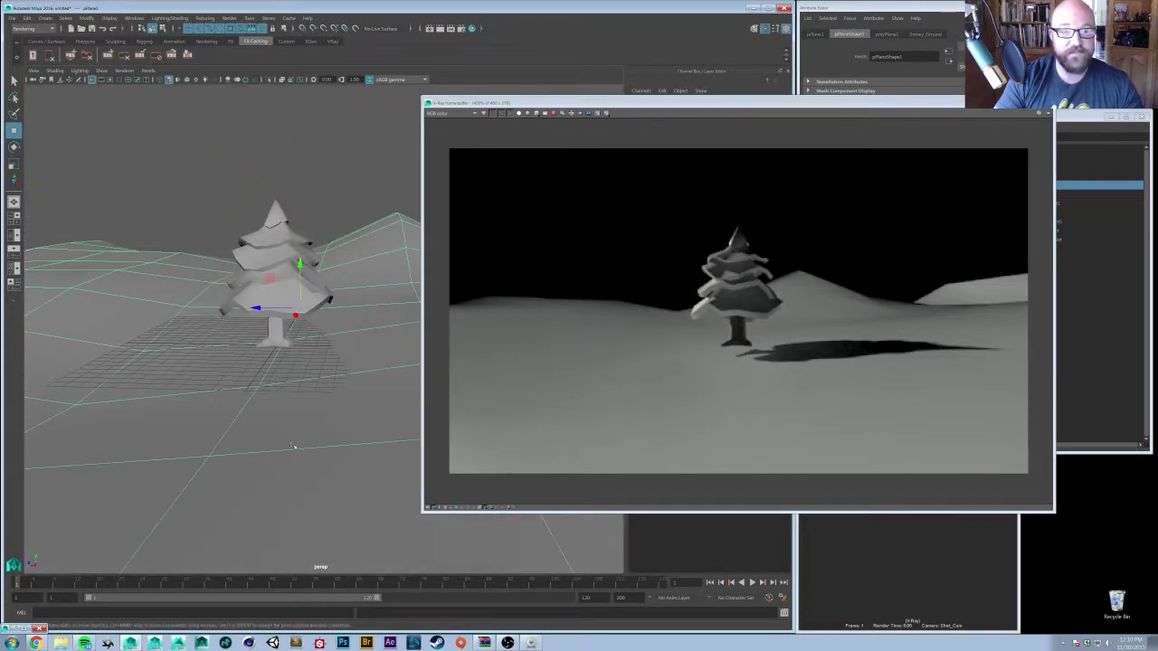
middle_click_drag(292, 459, 292, 445)
left_click(180, 201)
right_click_drag(220, 377, 137, 395, "alt")
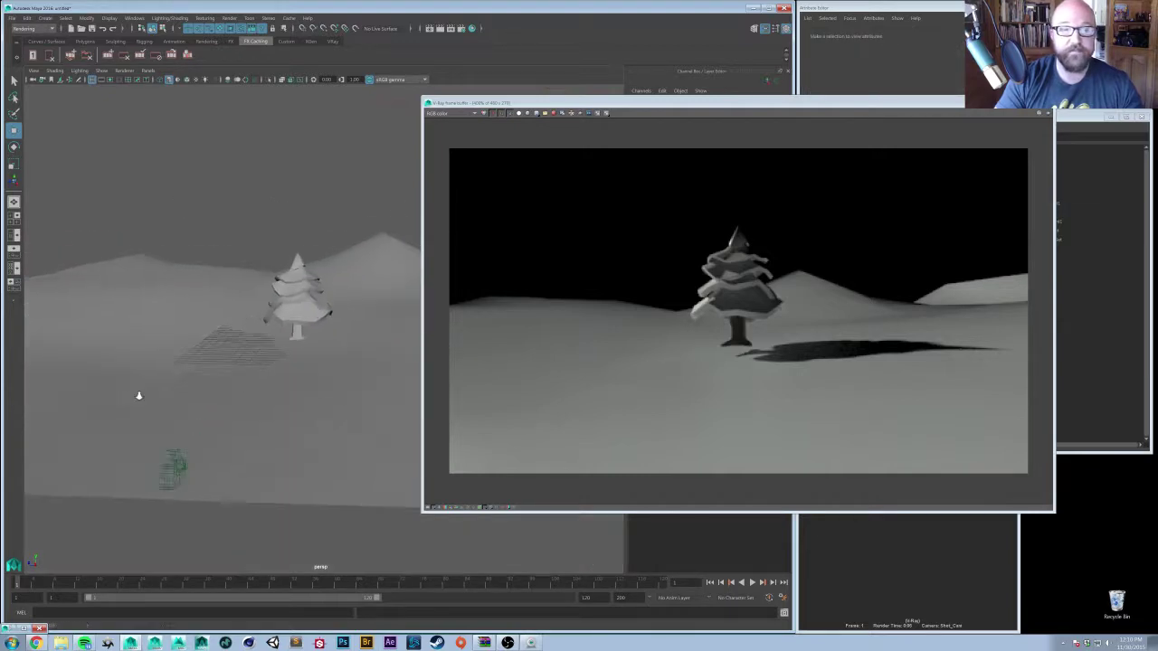
left_click_drag(136, 395, 316, 398, "alt")
- Zoom out the rendered image and shrink the V-Ray frame buffer, placing it clear of the tree in the viewport
scroll(618, 188, "down", 1)
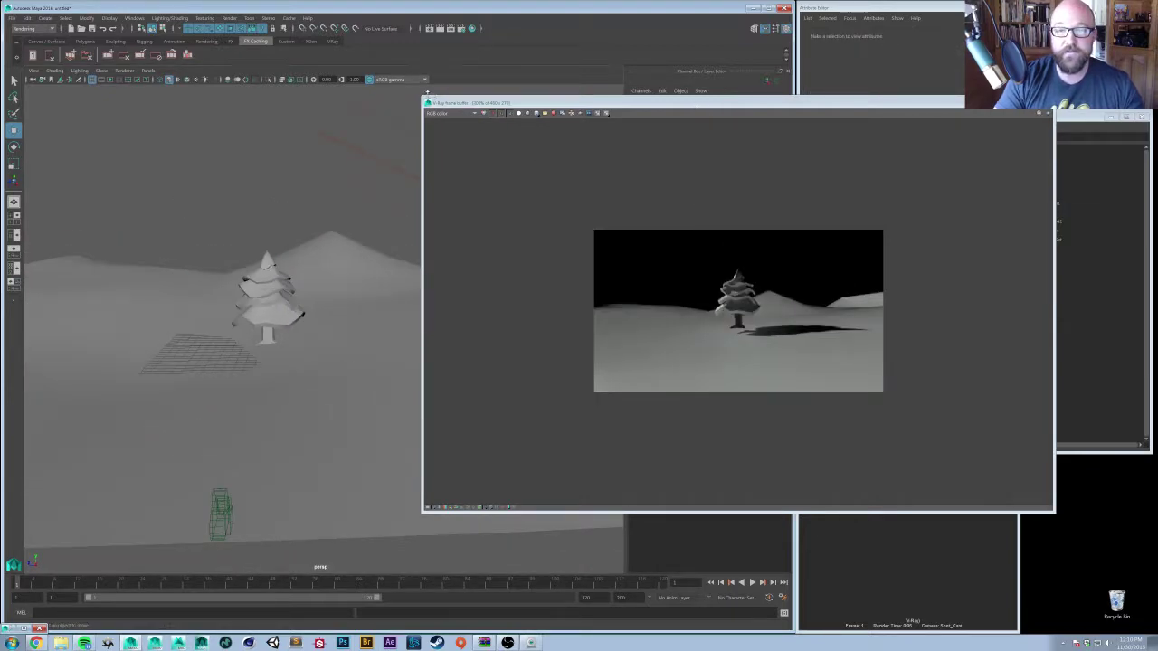
left_click_drag(422, 98, 67, 405)
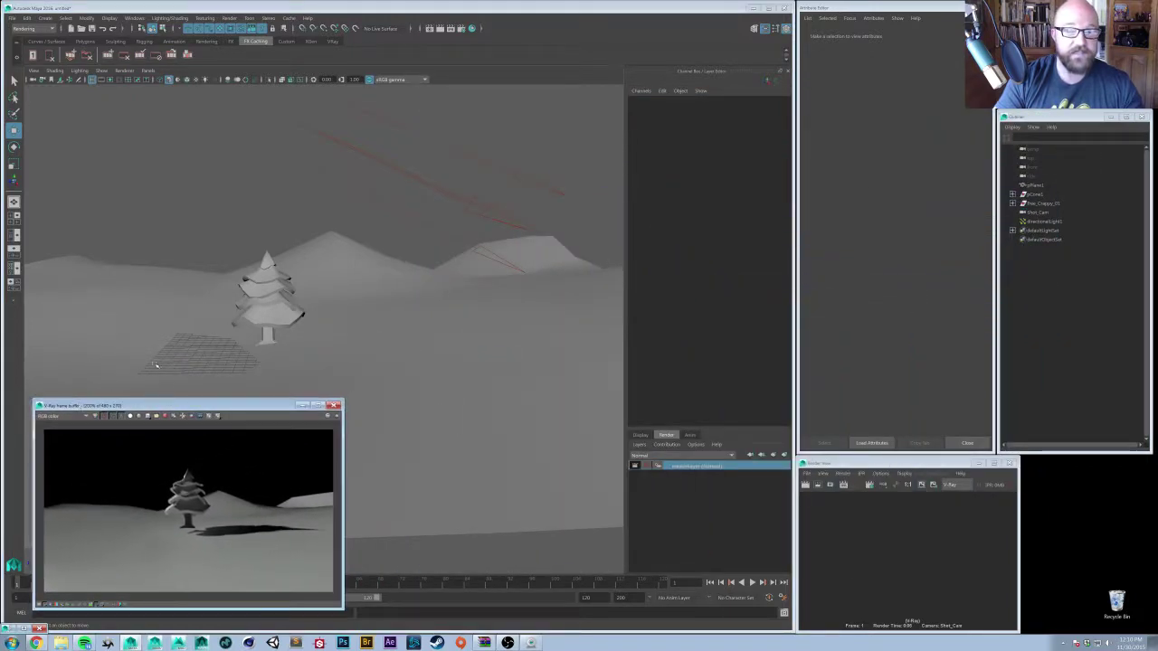
- Select the tree together with the landscape and display both in smooth mesh preview
left_click_drag(432, 273, 402, 300, "alt")
left_click_drag(281, 316, 310, 241)
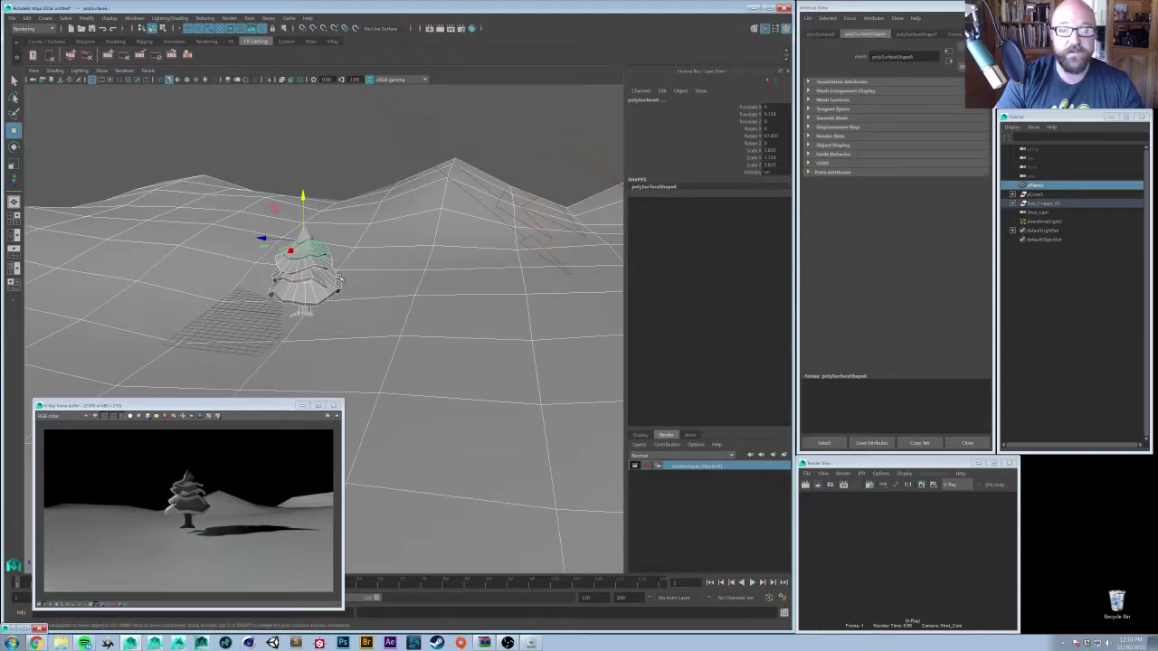
left_click_drag(341, 280, 358, 316, "alt")
left_click(351, 205)
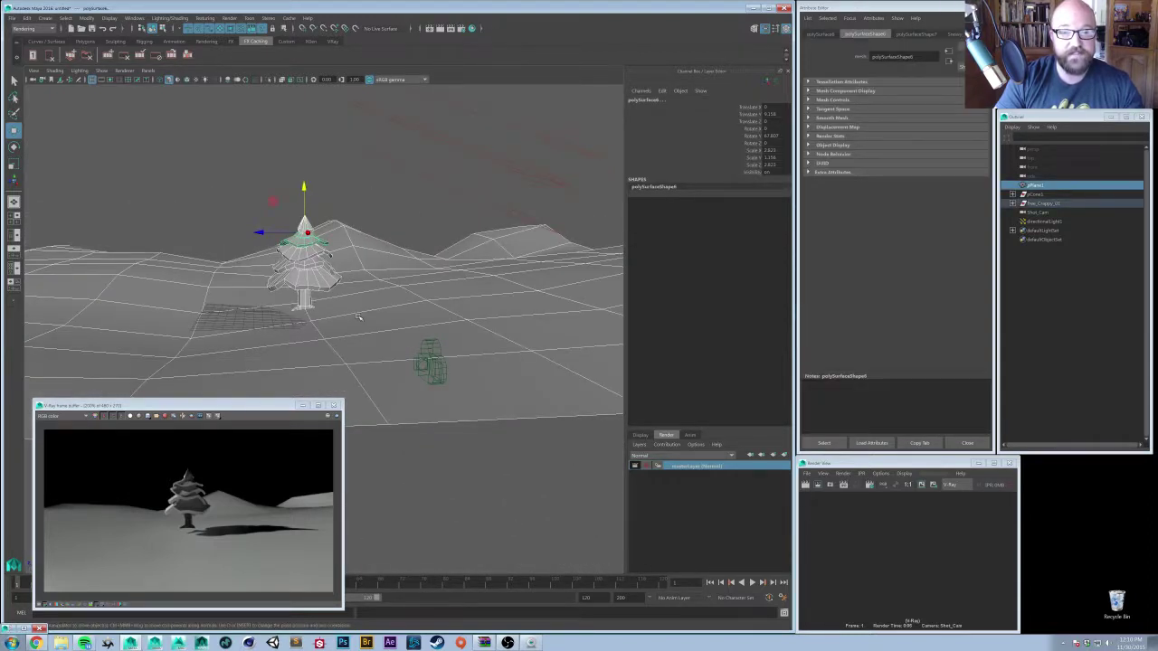
key("3")
- Enable Render viewport subdivision in the V-Ray global options of the render settings
left_click(462, 28)
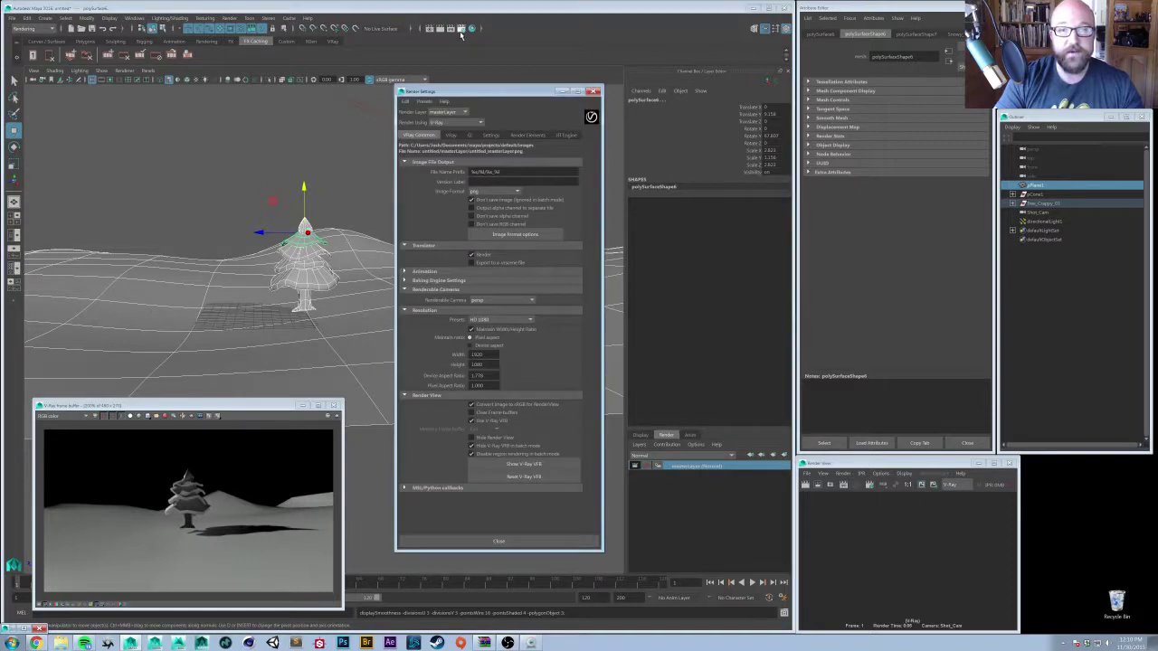
left_click(452, 136)
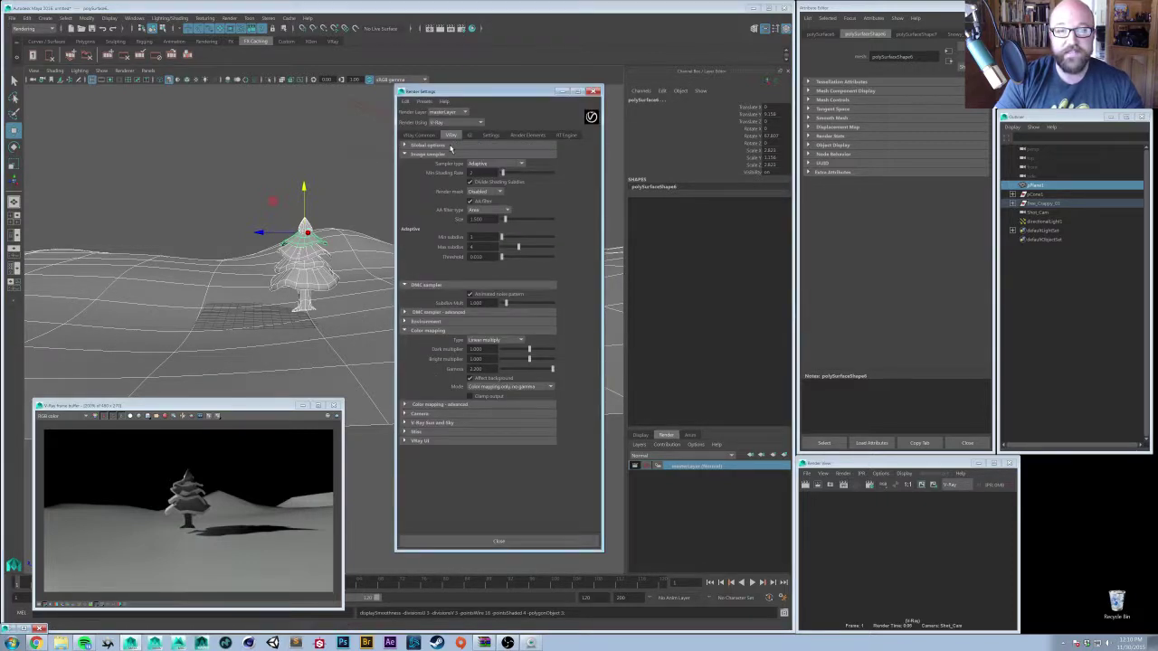
left_click(451, 145)
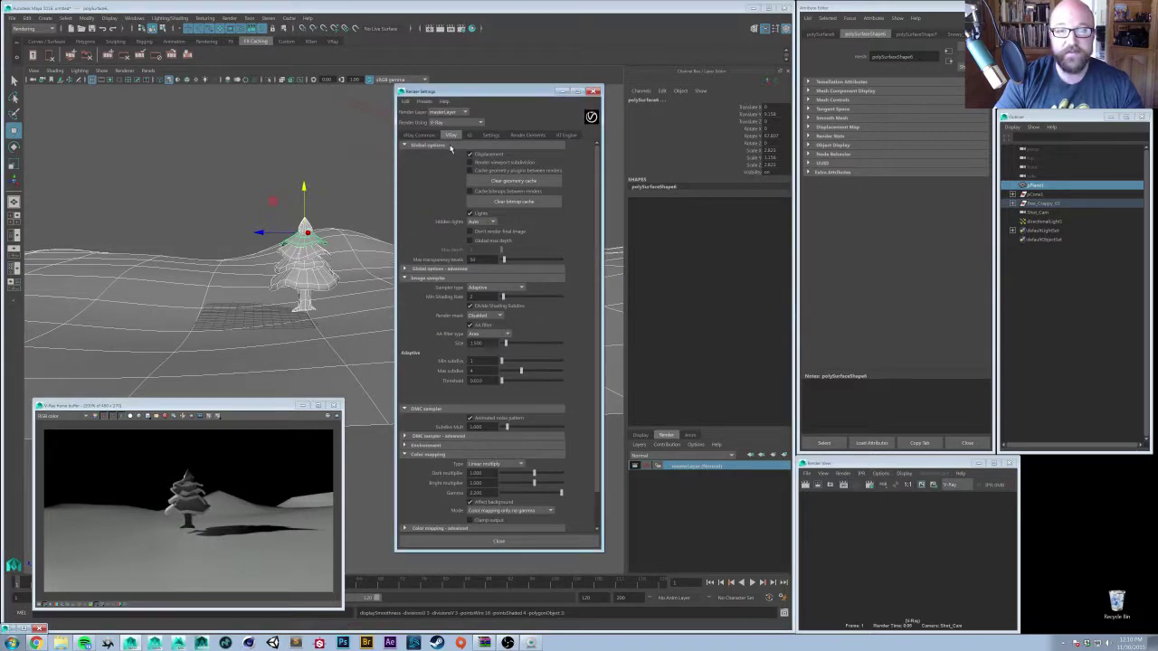
left_click(500, 164)
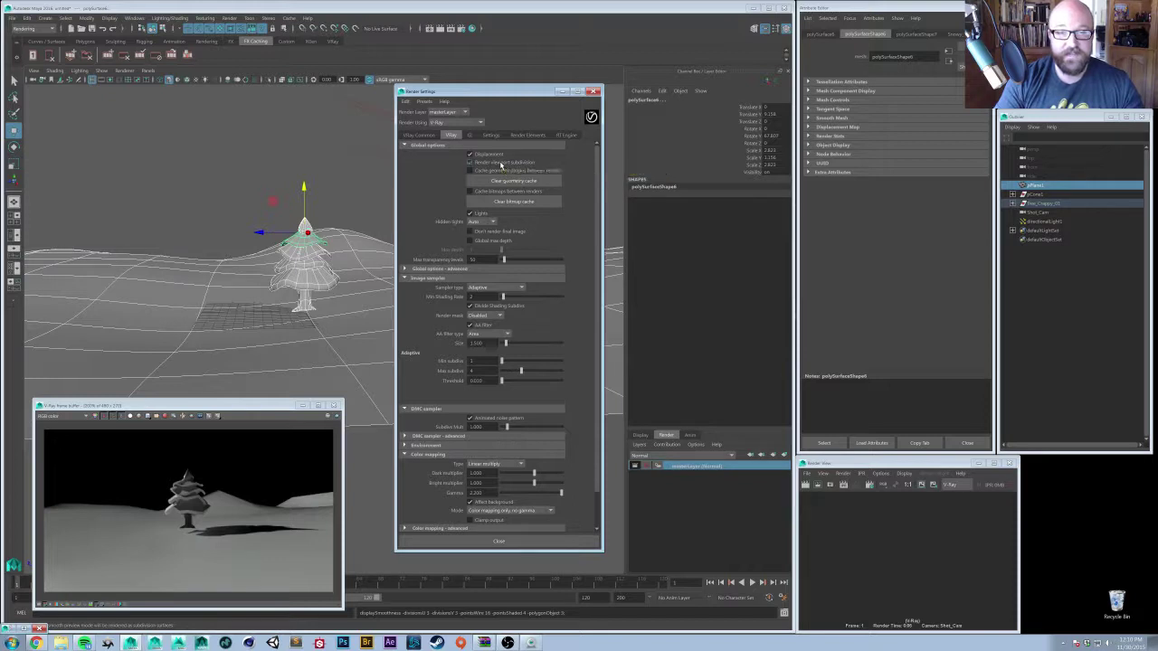
- Render the smoothed scene with V-Ray and inspect the tree and its shadow in the frame buffer
left_click(242, 412)
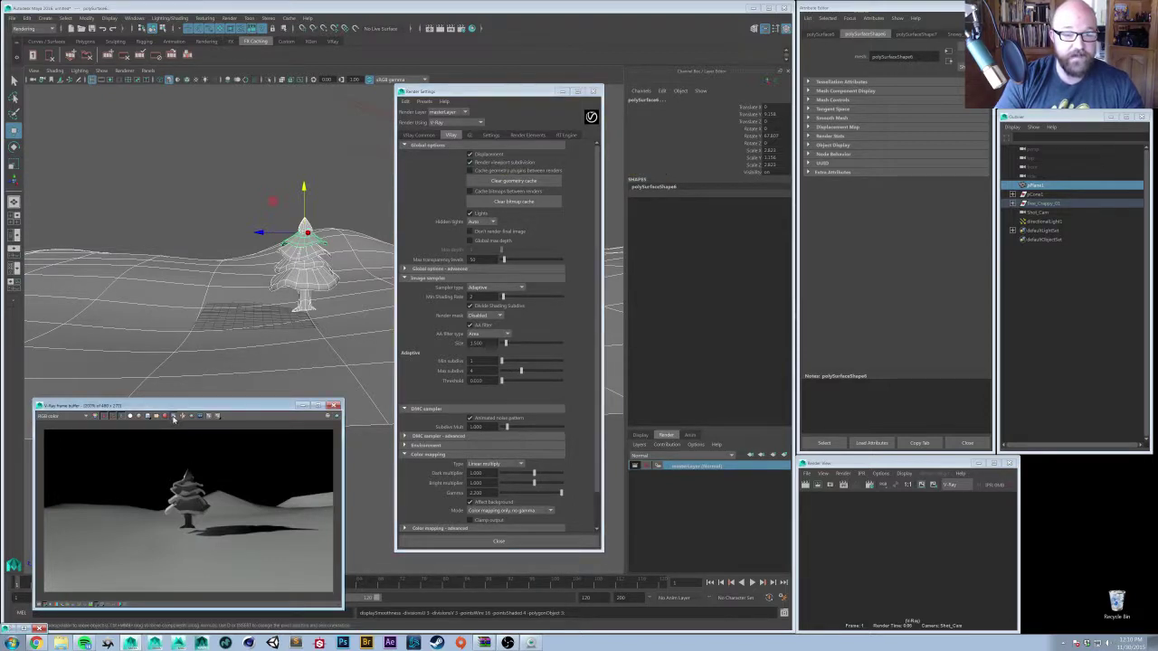
left_click(336, 417)
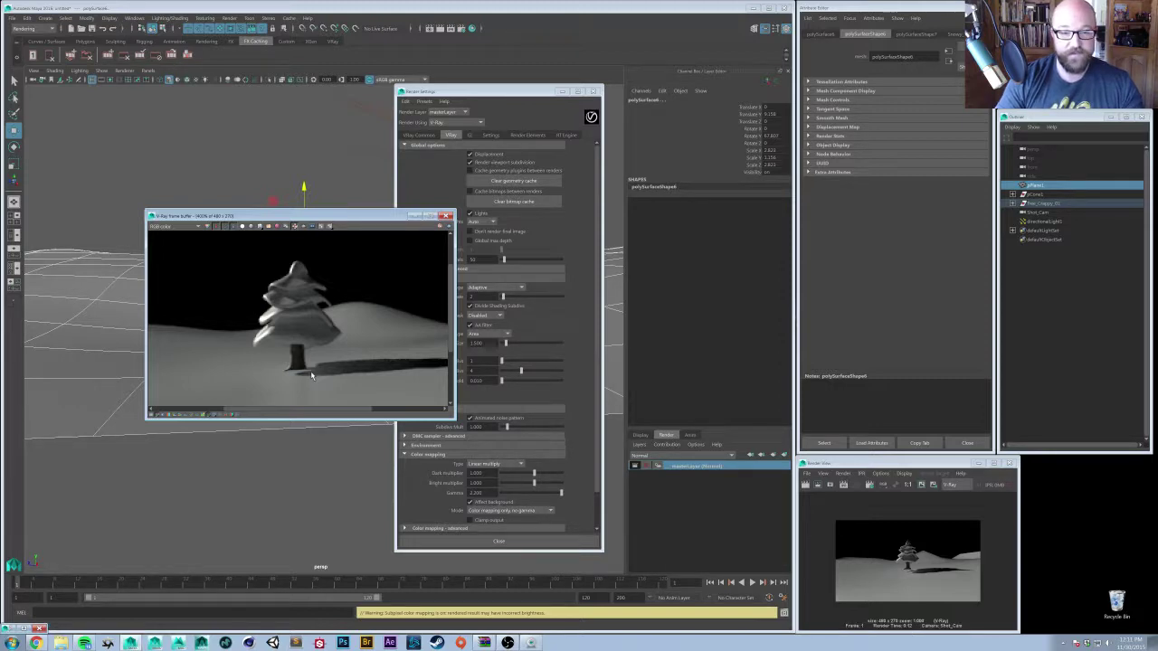
double_click(286, 338)
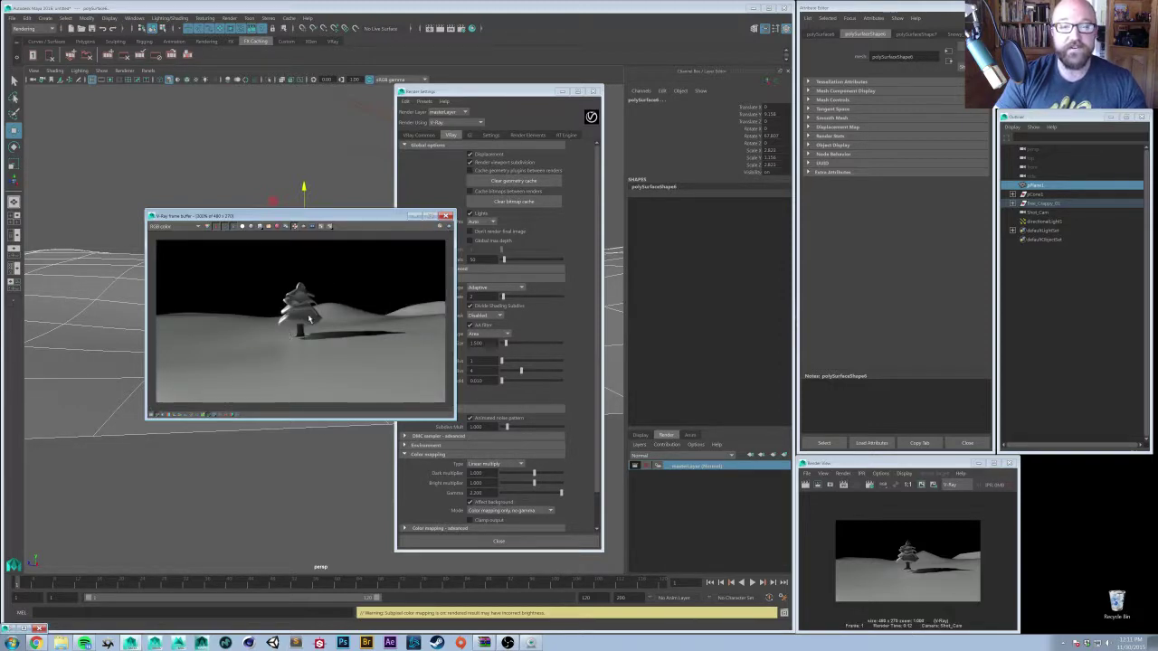
left_click_drag(344, 222, 229, 387)
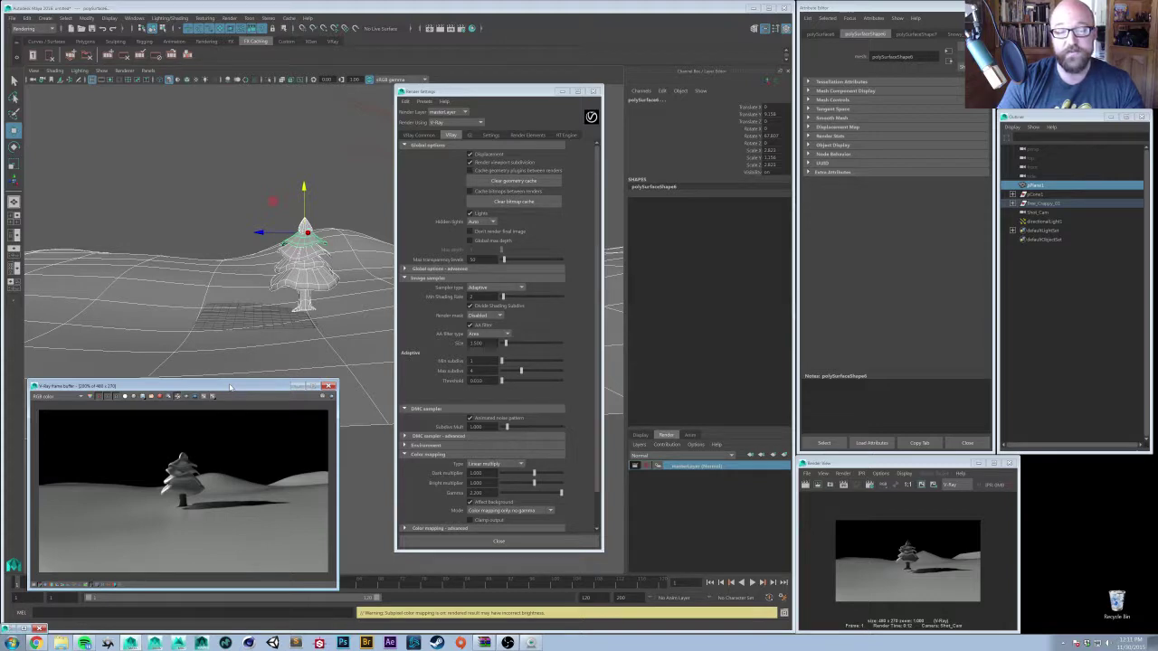
- Disable Render viewport subdivision and return the tree and landscape to unsmoothed display
left_click(470, 162)
key("1")
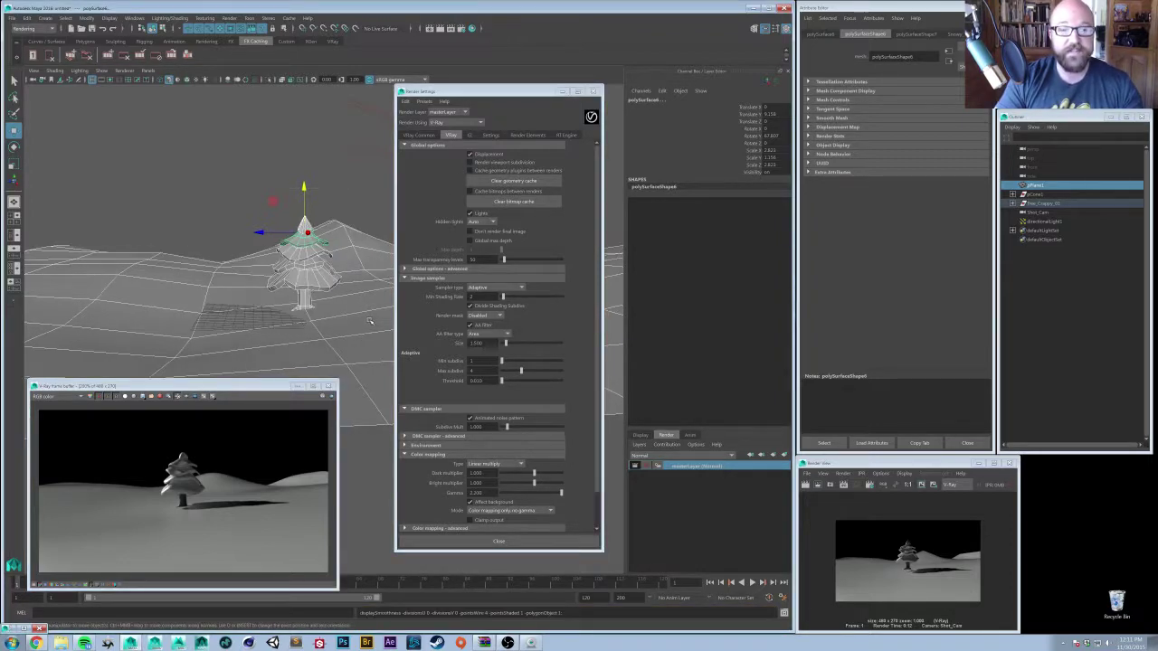
- Apply a single VRayDisplacement node to the selected tree and landscape meshes
left_click_drag(215, 185, 333, 302)
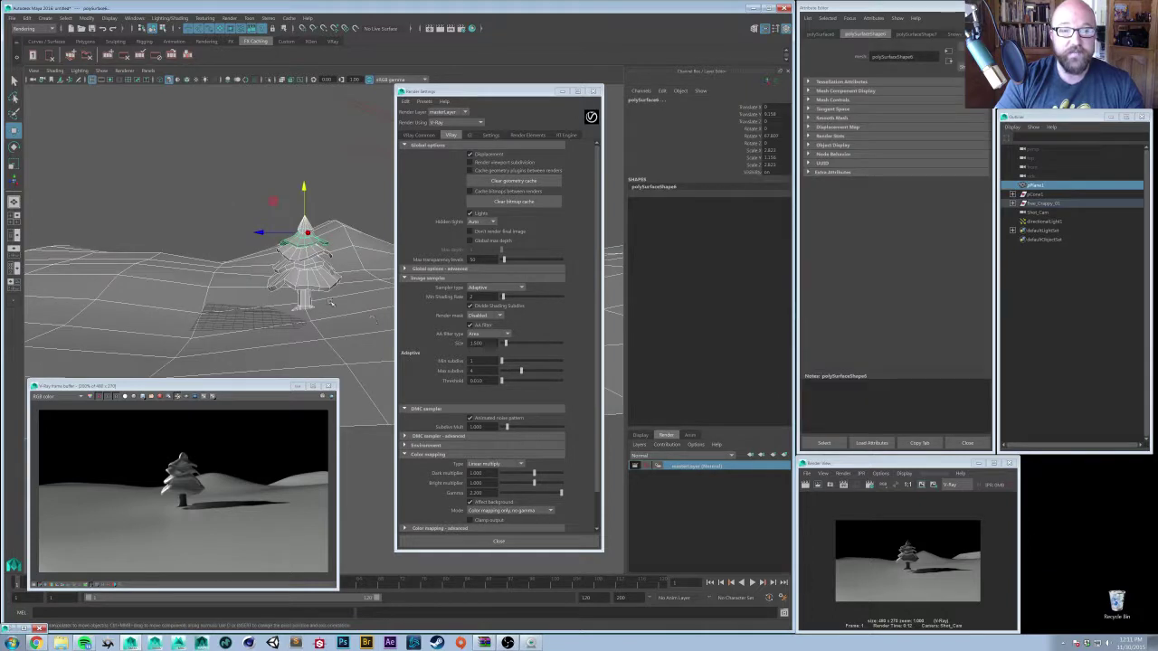
left_click(49, 19)
mouse_move(91, 212)
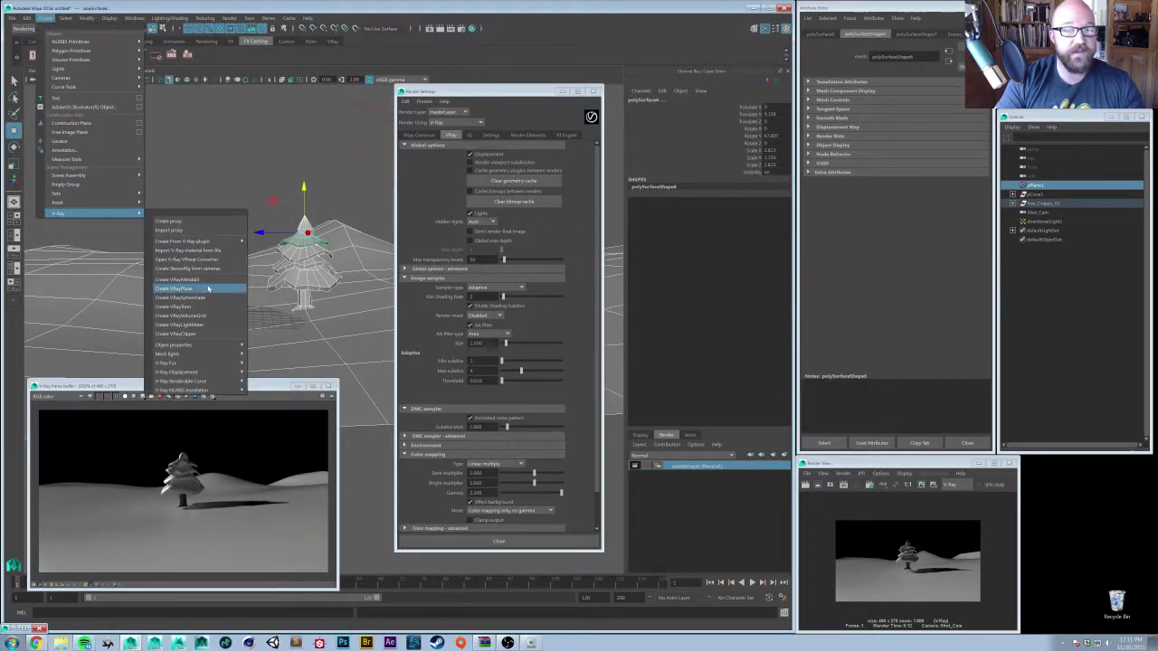
mouse_move(210, 373)
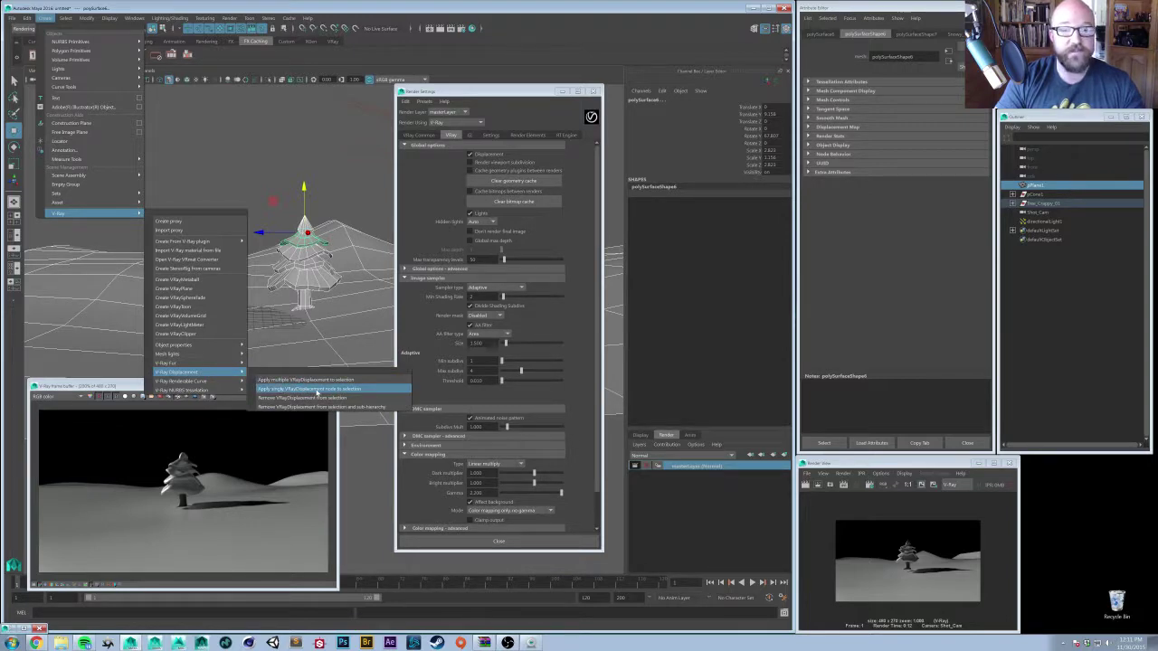
left_click(317, 390)
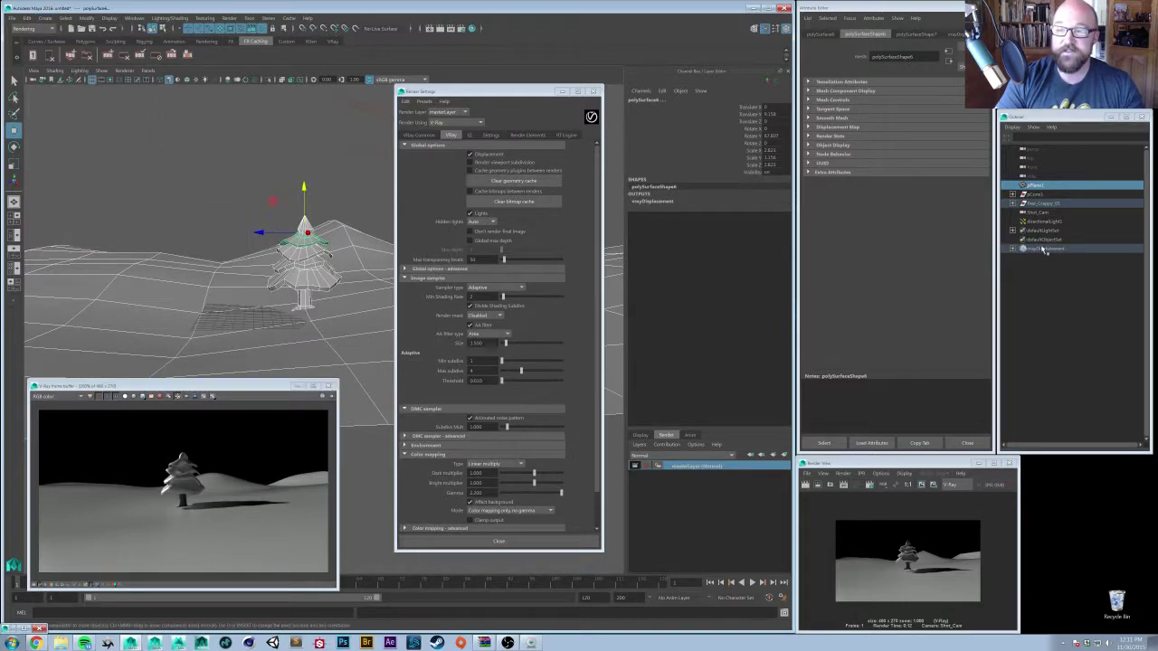
- Check the members of the new V-Ray displacement set and rename it vrDisp_Smooth
left_click(1042, 250)
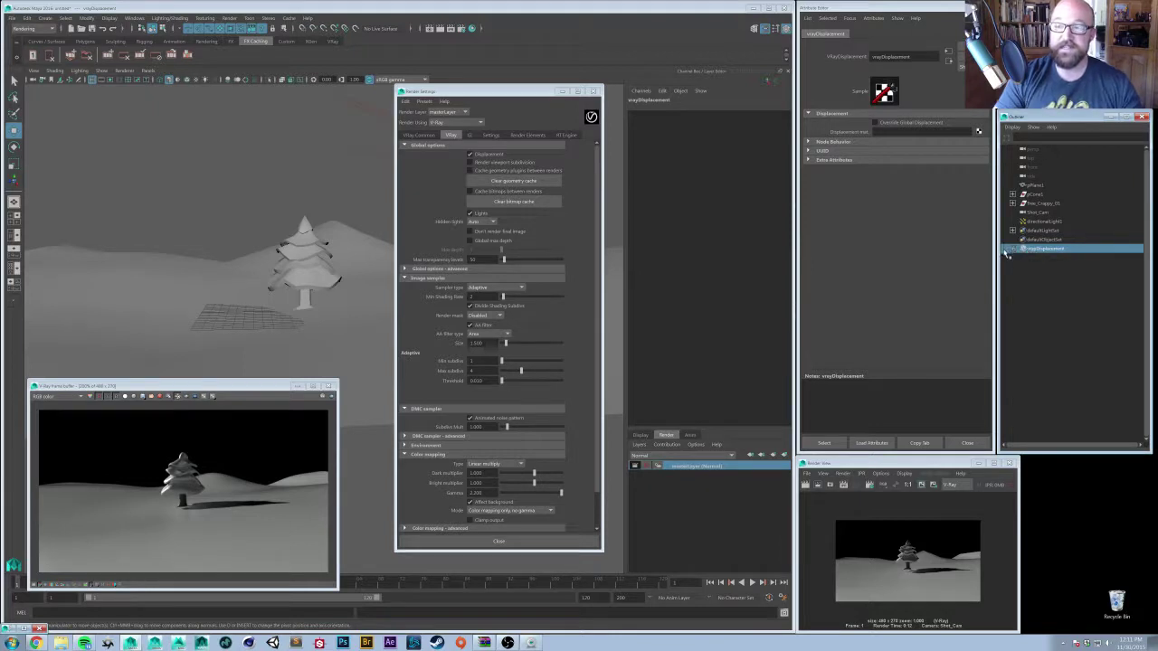
left_click(1012, 249)
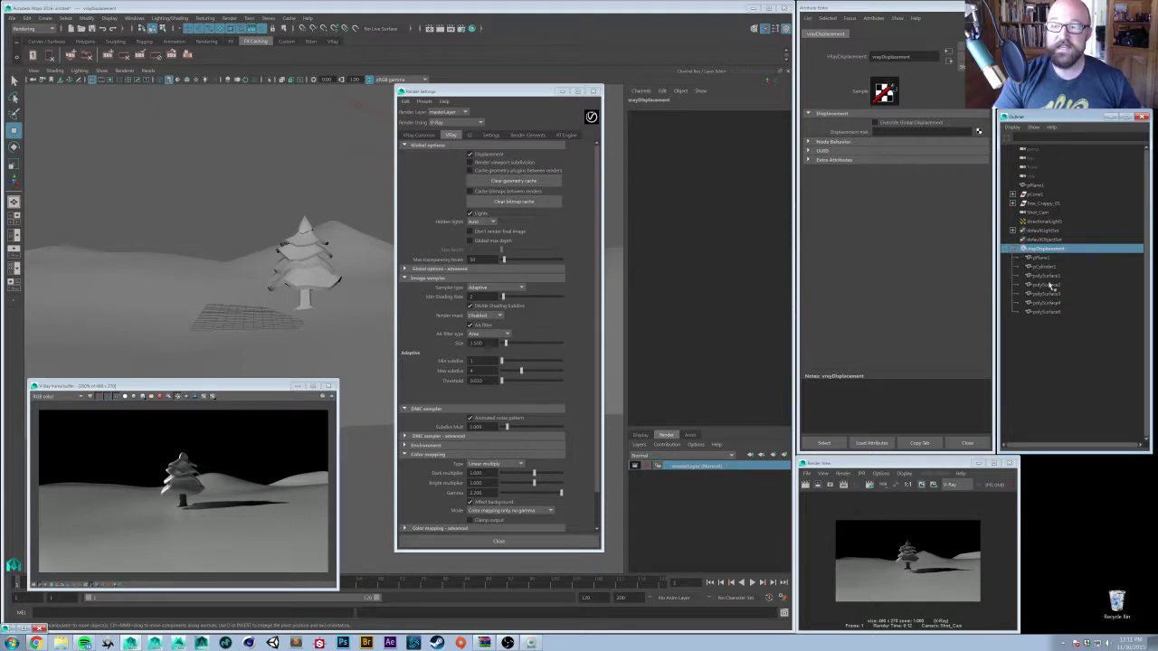
left_click(1013, 248)
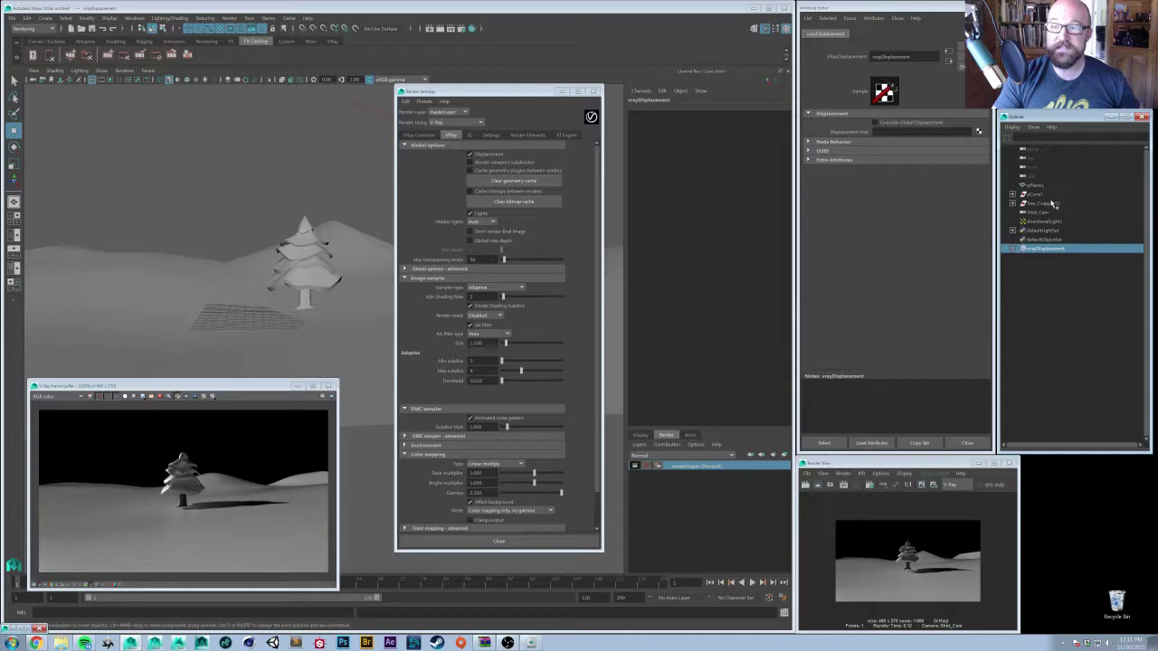
double_click(1042, 249)
type("vd3")
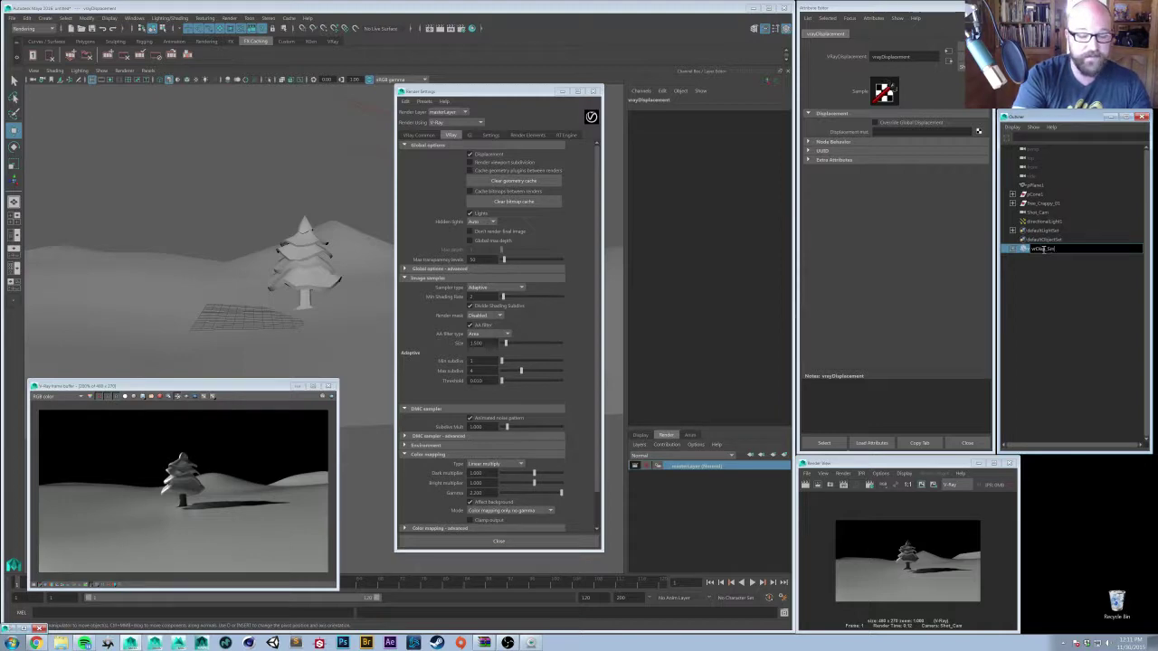
type("th")
key("Return")
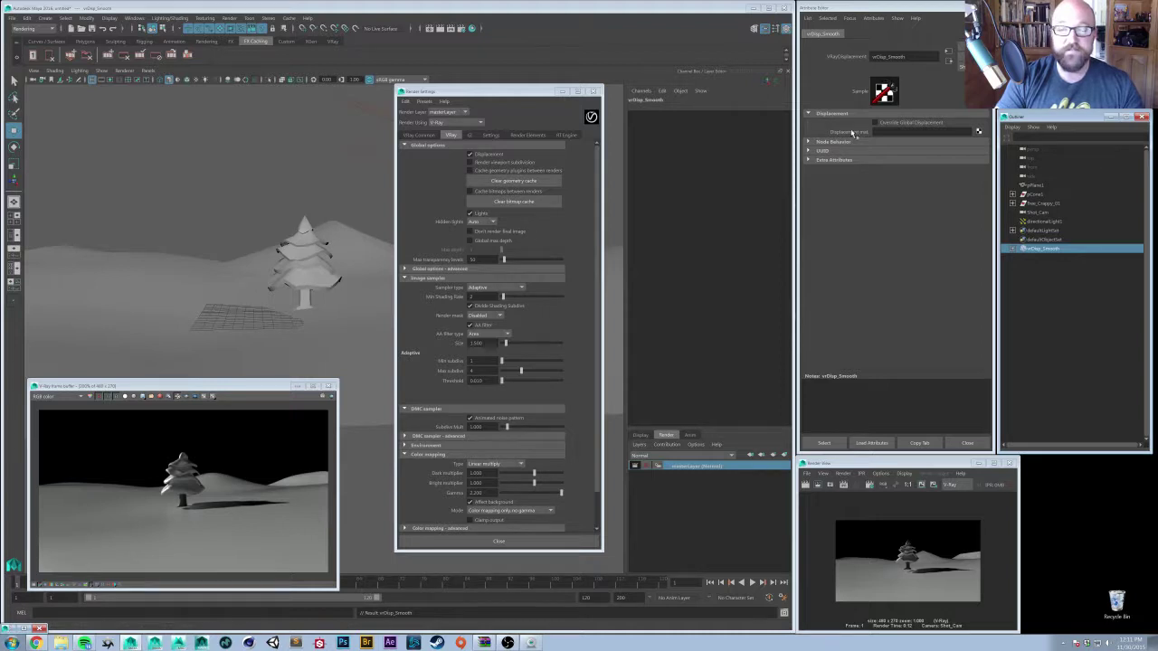
- Add the V-Ray Subdivision attributes to the vrDisp_Smooth set
left_click(1053, 293)
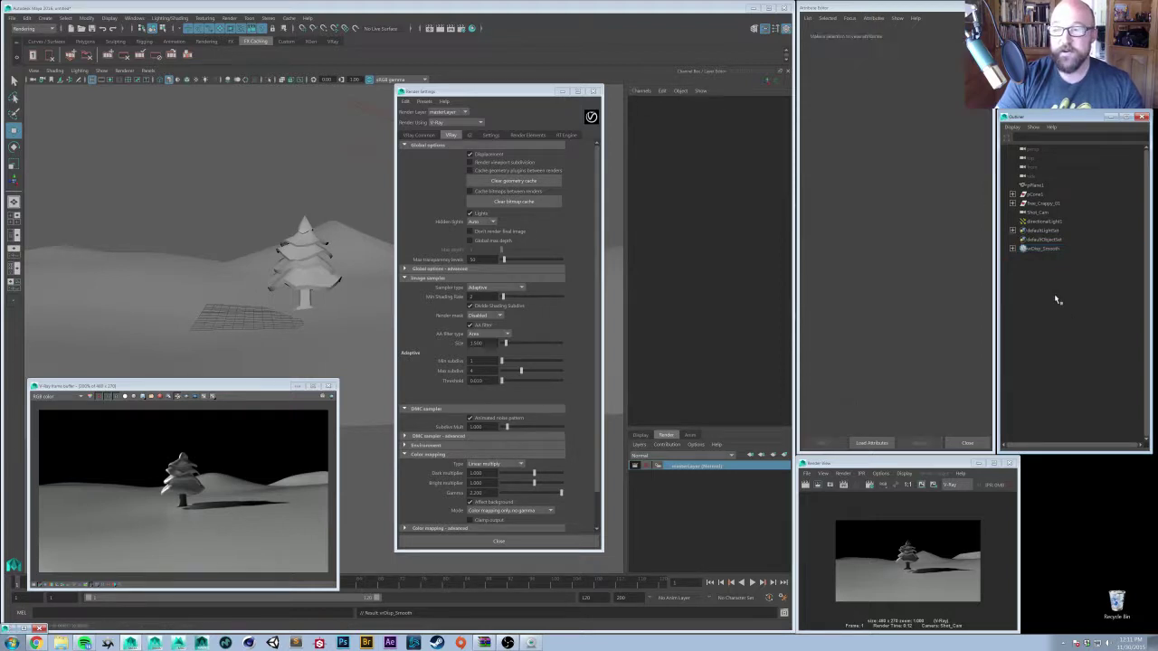
left_click(1038, 248)
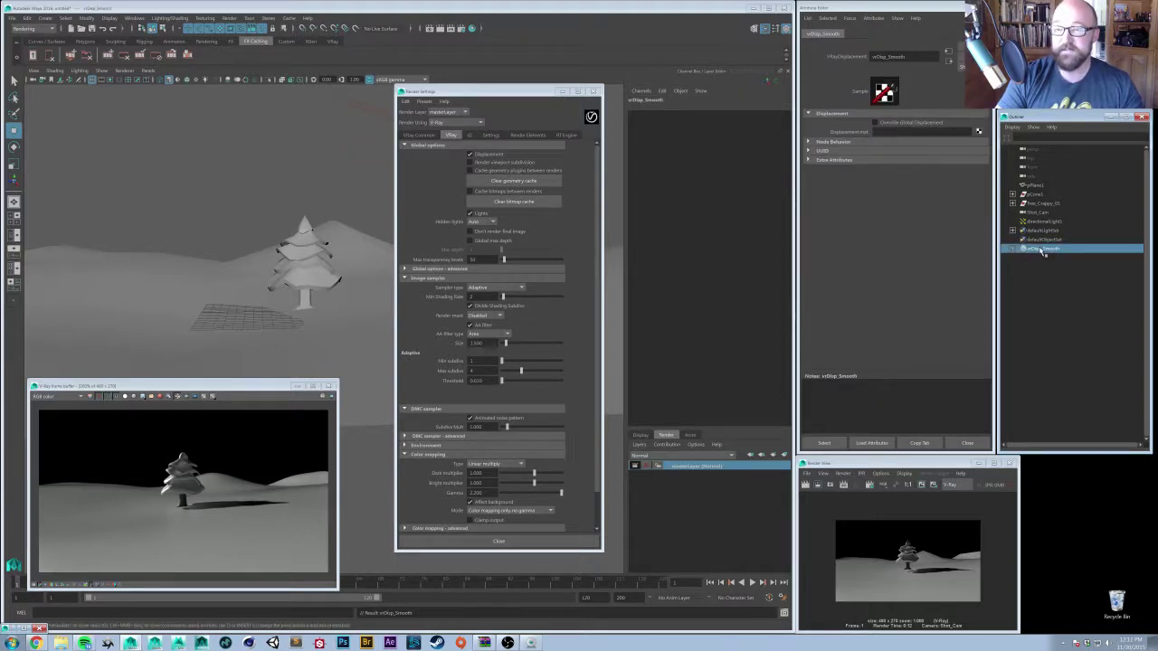
left_click(1042, 259)
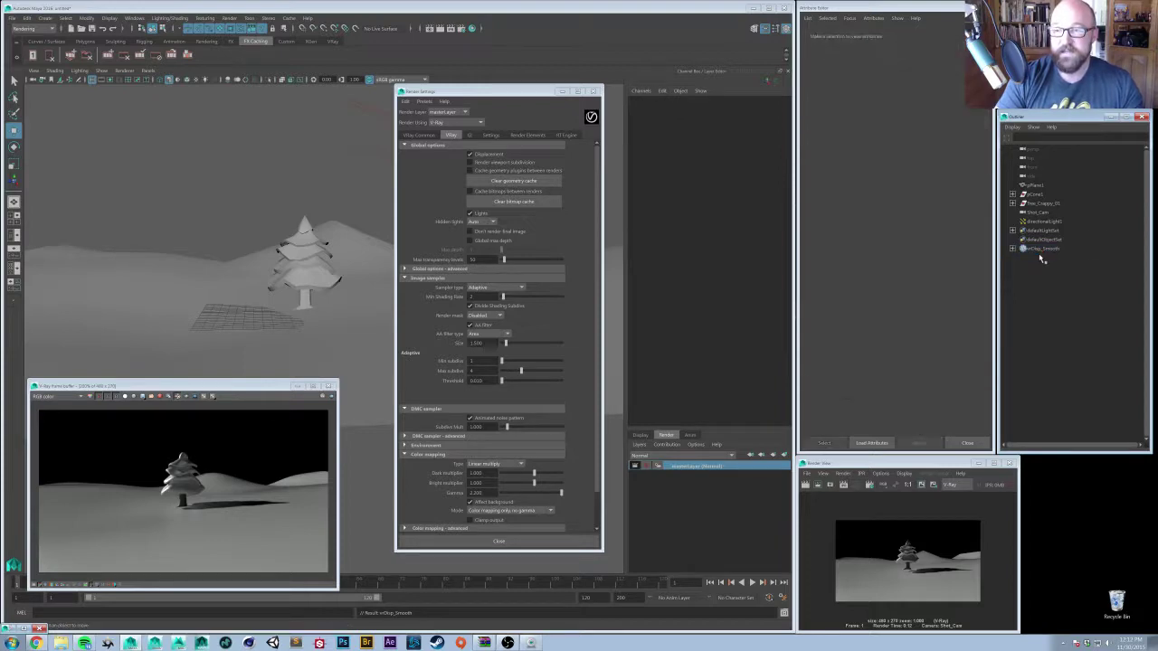
left_click(1042, 251)
left_click(873, 19)
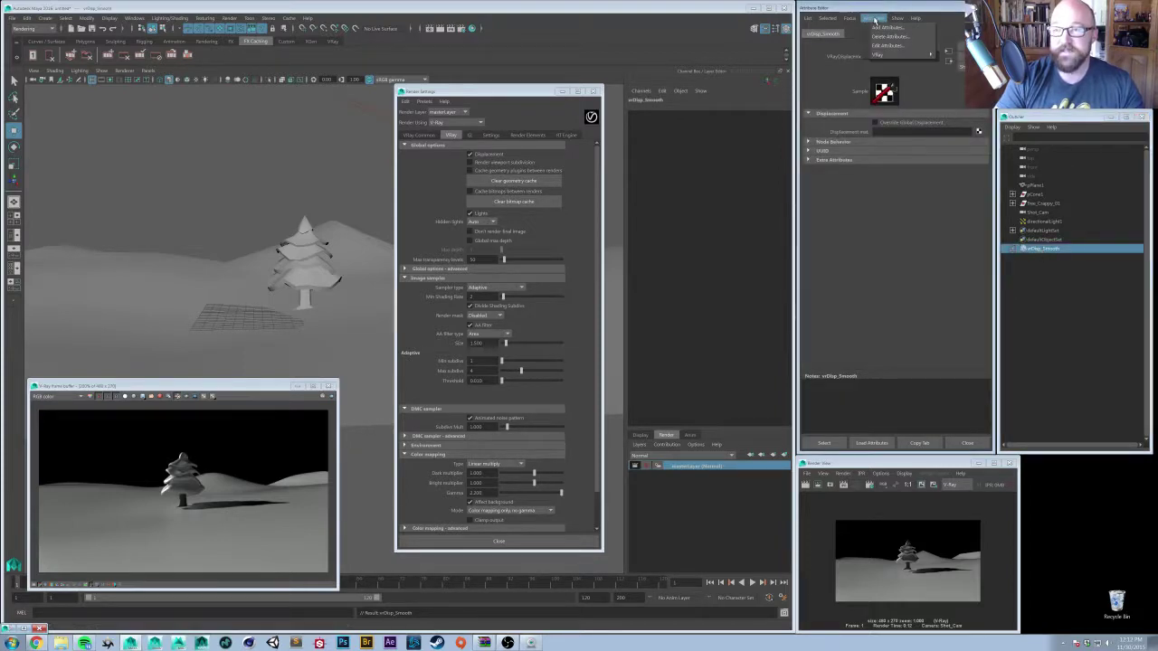
mouse_move(889, 55)
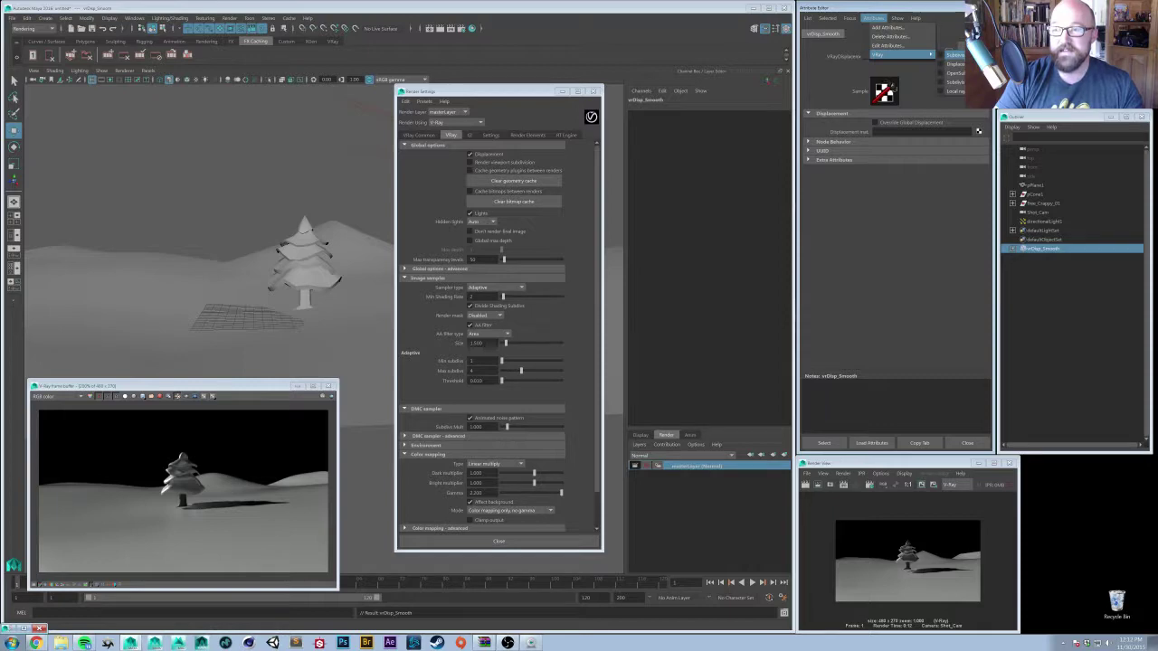
left_click(954, 55)
- Add the Subdivision and Displacement Quality attributes to vrDisp_Smooth and show its extra V-Ray attributes
left_click(874, 18)
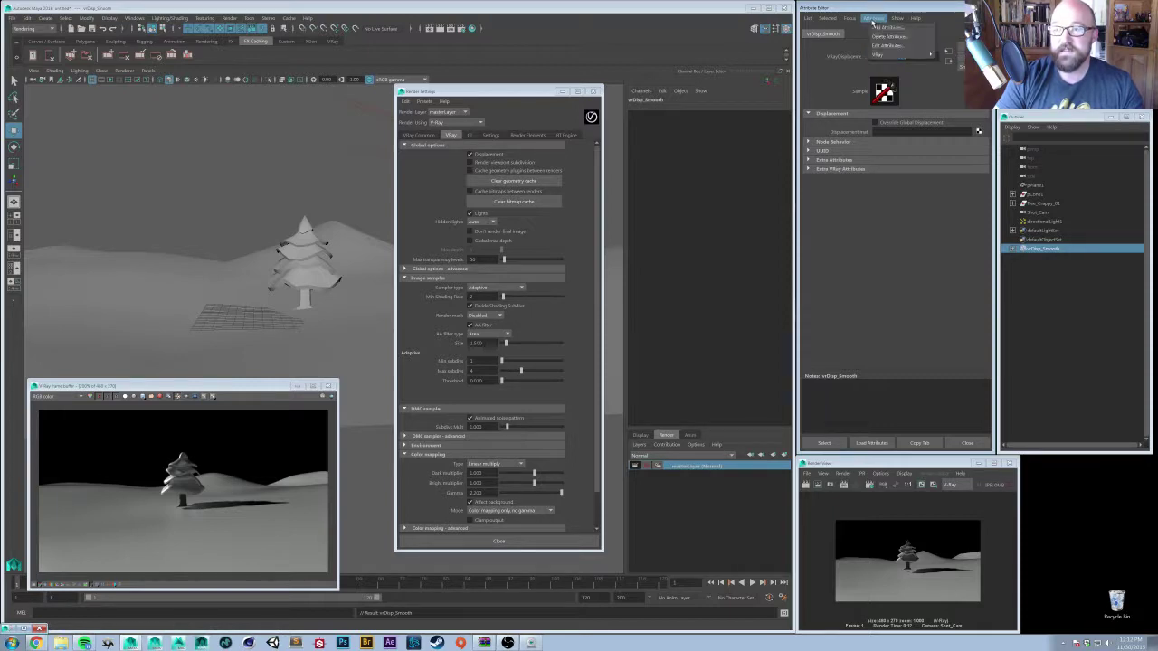
mouse_move(922, 55)
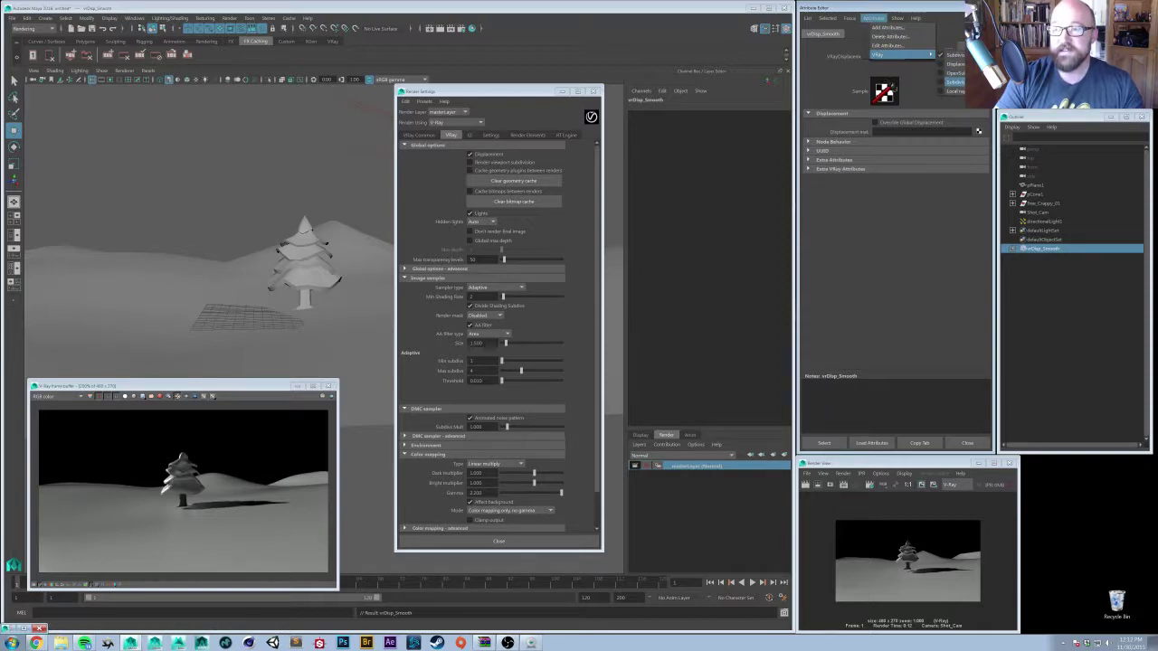
left_click(914, 185)
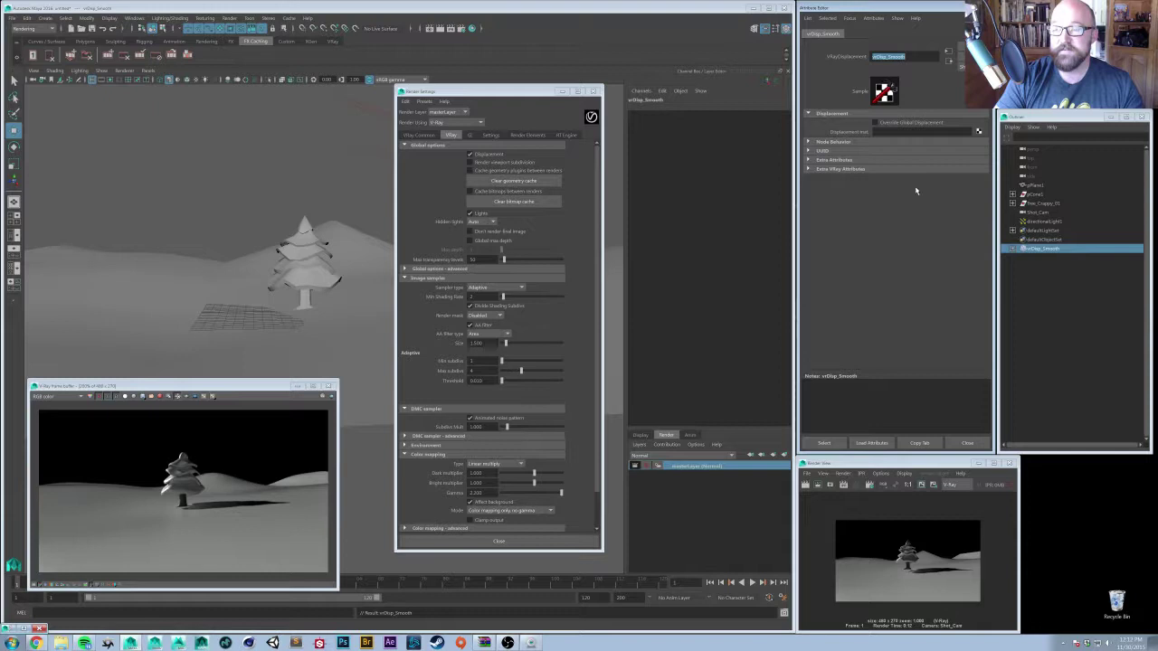
left_click(846, 169)
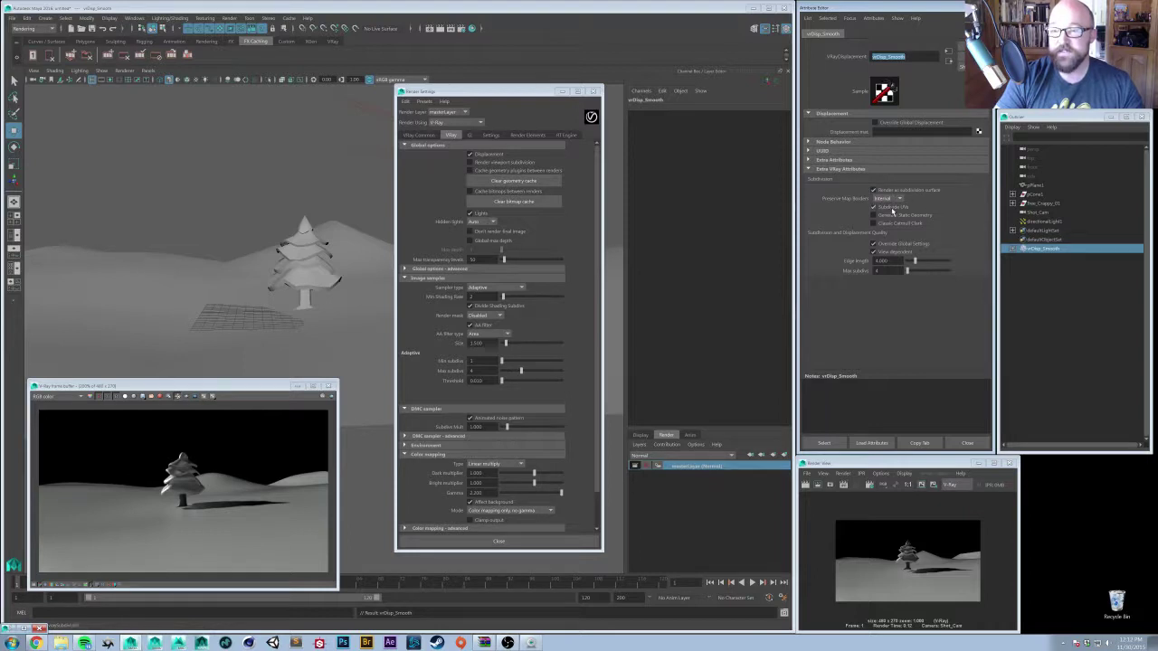
- Turn off View dependent on vrDisp_Smooth and set its Edge length to 0.1
double_click(893, 260)
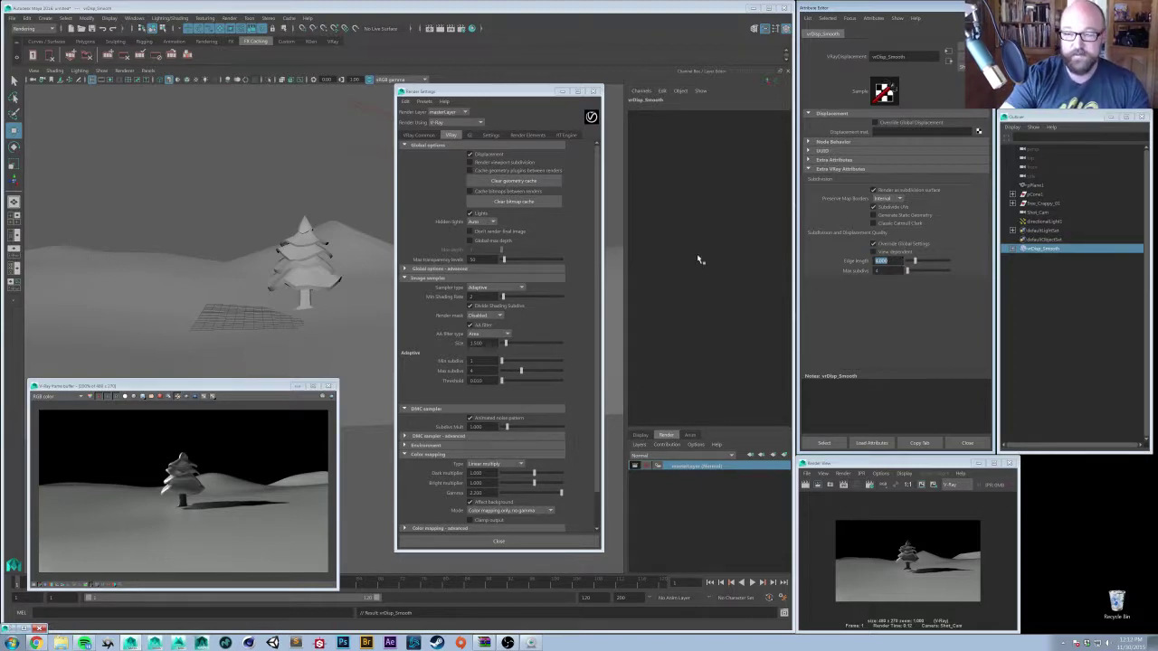
type(".2")
key("Return")
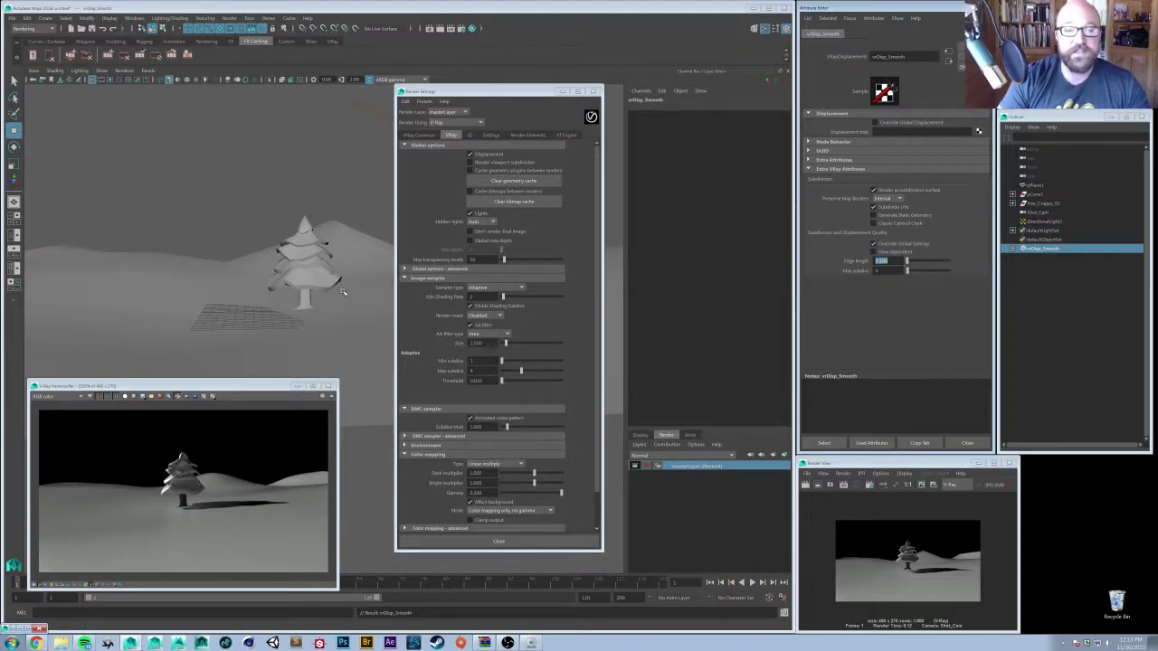
- Examine the ground grid beside the tree up close to judge the subdivision edge length against the scene's units
left_click_drag(344, 290, 324, 317, "alt")
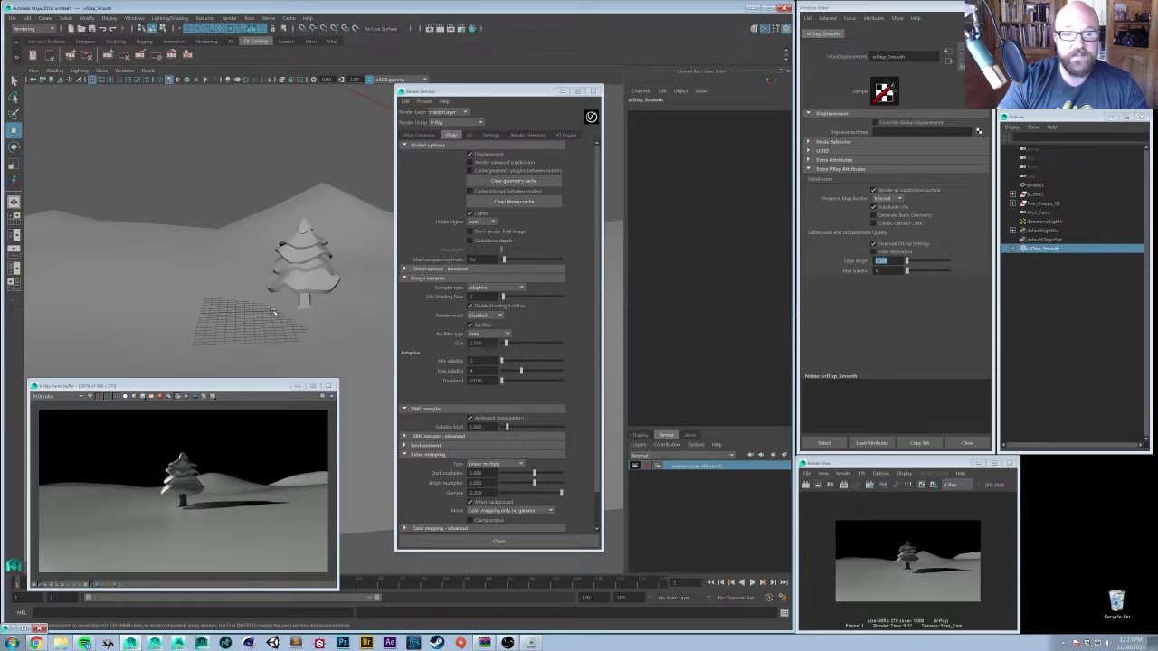
right_click_drag(257, 320, 410, 331, "alt")
middle_click_drag(190, 334, 272, 271, "alt")
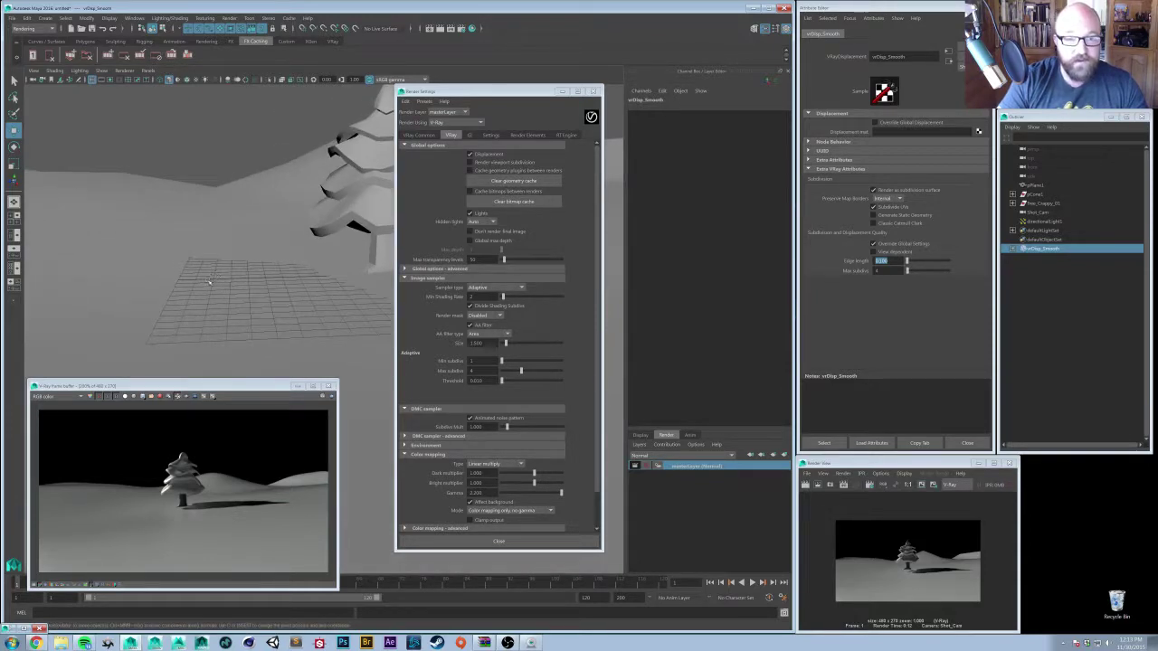
right_click_drag(136, 289, 247, 297, "alt")
left_click_drag(247, 291, 260, 284, "alt")
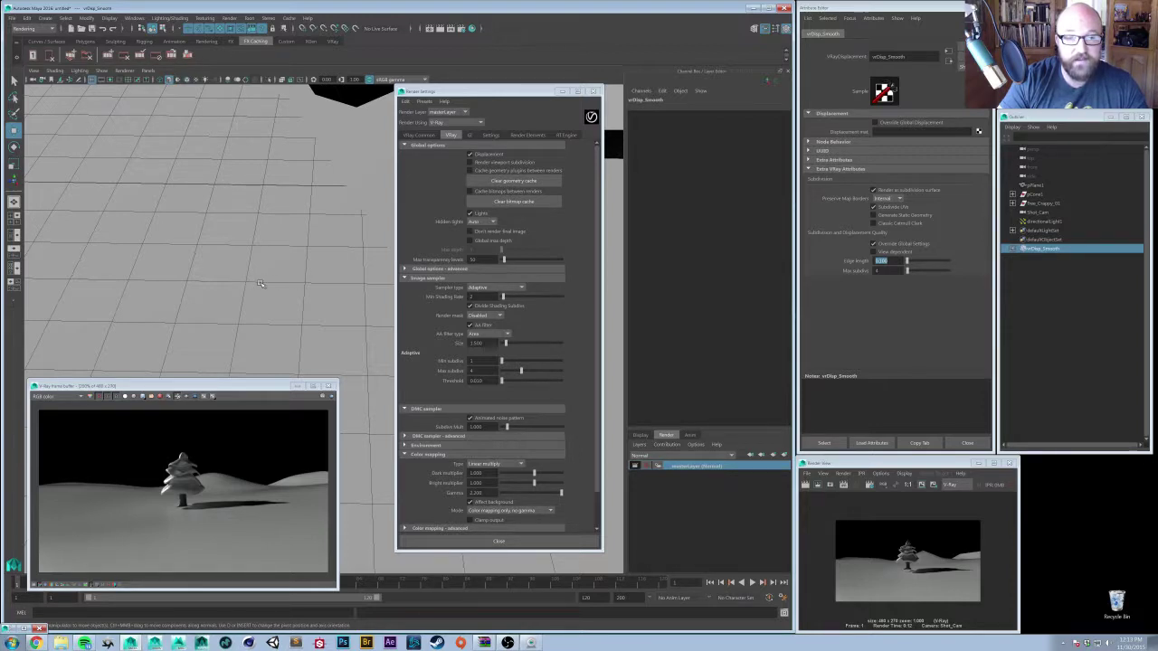
left_click_drag(260, 283, 249, 255, "alt")
left_click(288, 284)
scroll(288, 284, "up", 5)
scroll(278, 269, "down", 4)
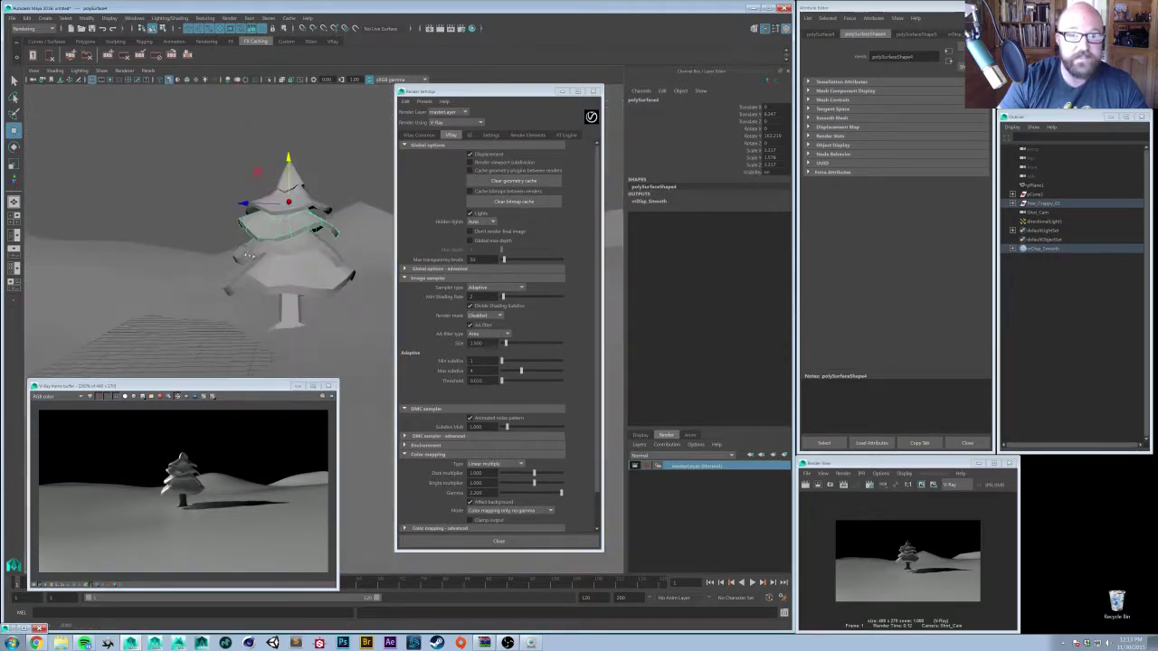
left_click(207, 202)
left_click_drag(207, 201, 227, 210, "alt")
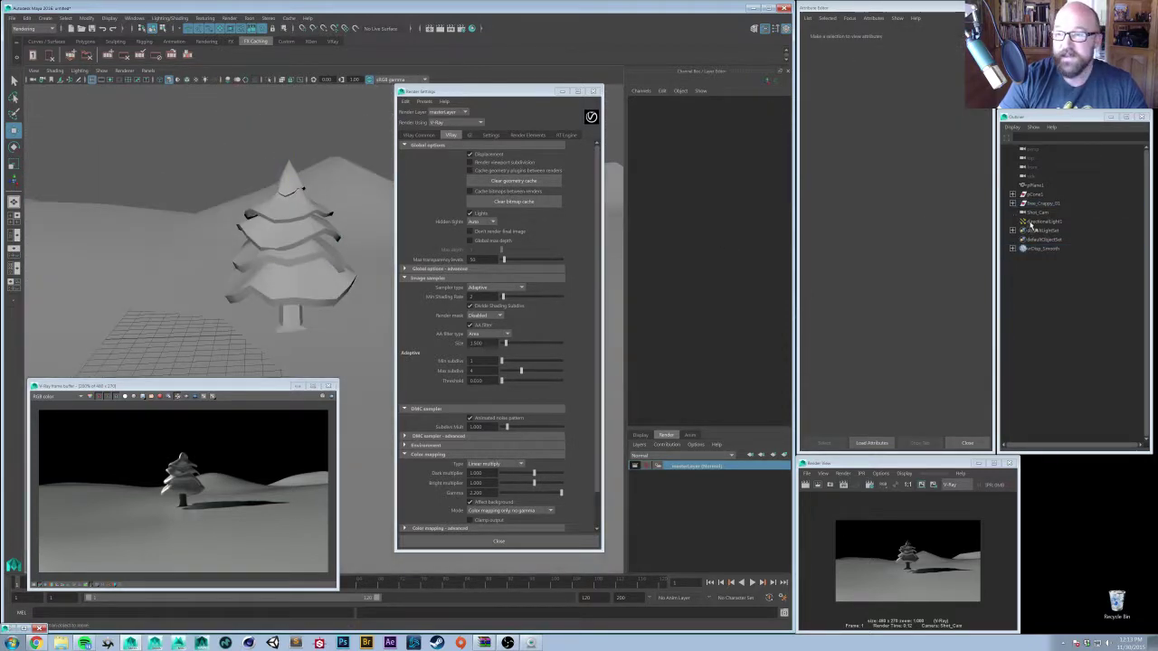
- Check the Max subdivs setting of vrDisp_Smooth against the tree's coarse viewport geometry
left_click(1045, 248)
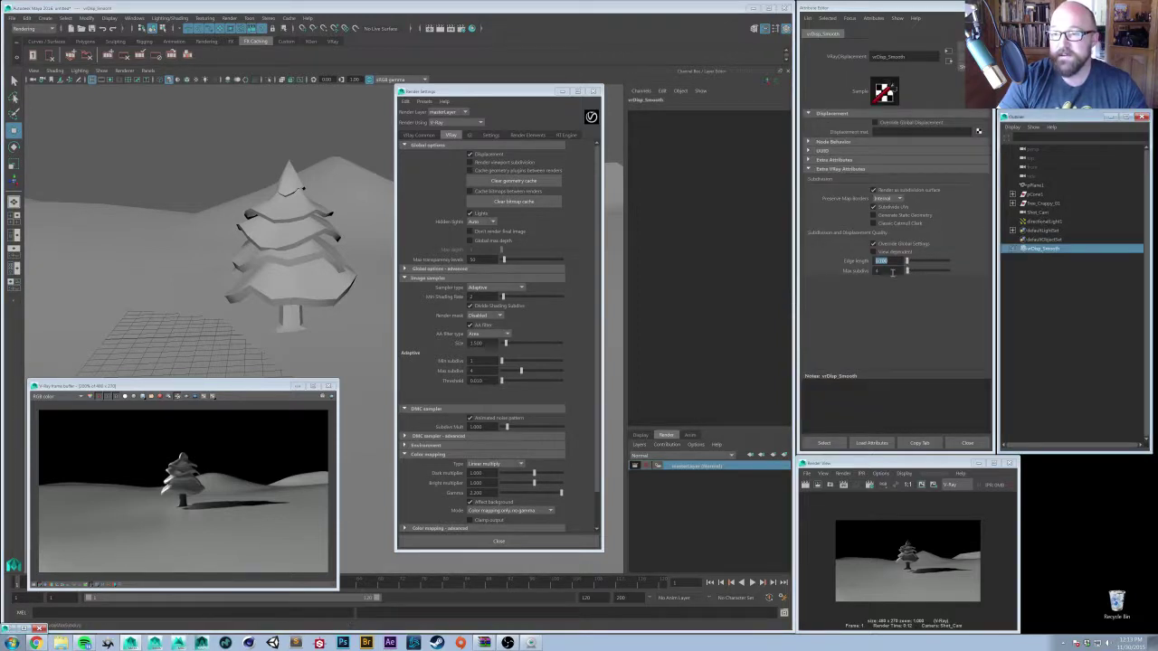
left_click_drag(892, 272, 866, 272)
left_click_drag(242, 262, 256, 267, "alt")
scroll(256, 267, "up", 4)
middle_click_drag(256, 267, 266, 327, "alt")
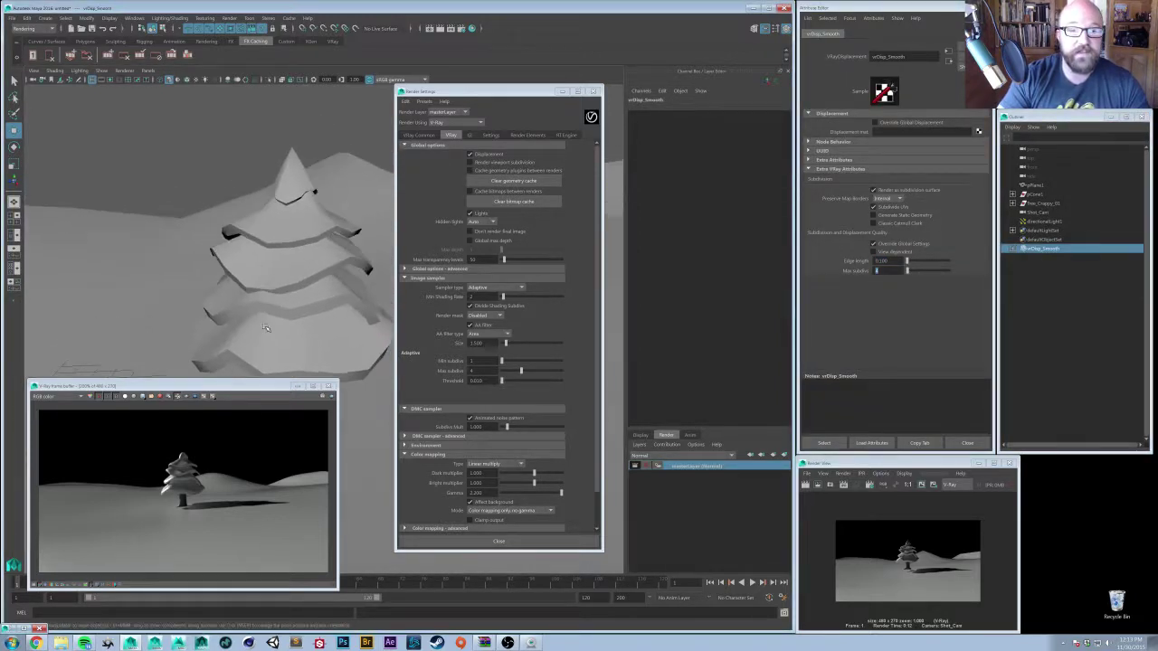
left_click_drag(266, 327, 269, 310, "alt")
- Re-render the scene in the V-Ray frame buffer, inspect the smoothed tree, and close the Render Settings
left_click(278, 391)
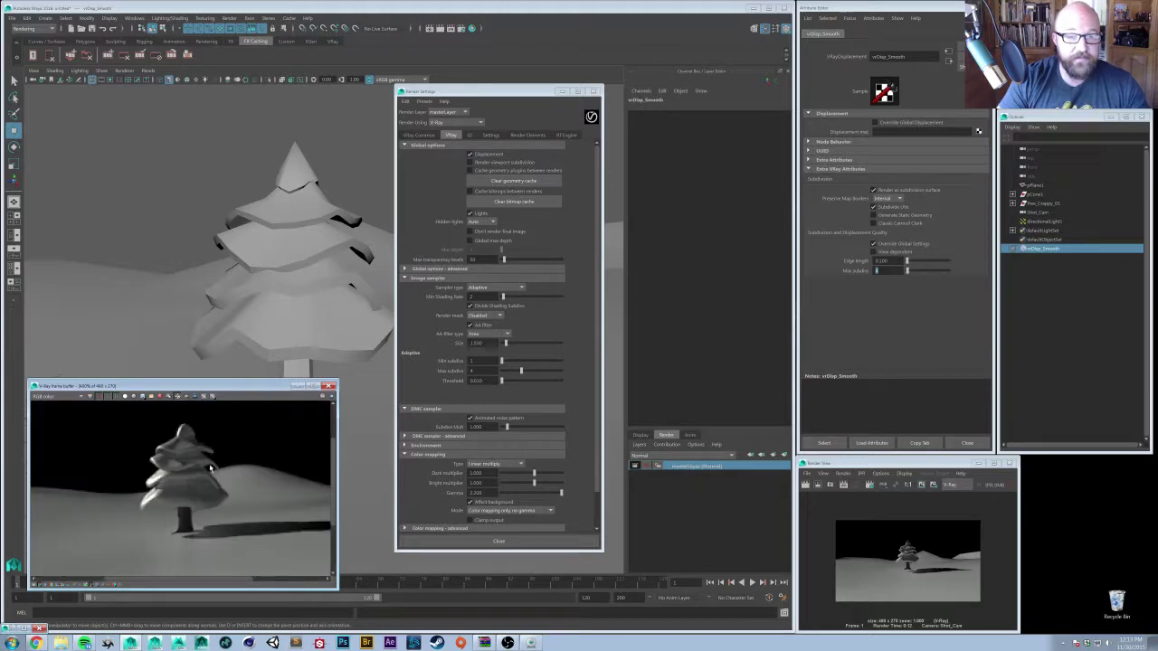
left_click(332, 398)
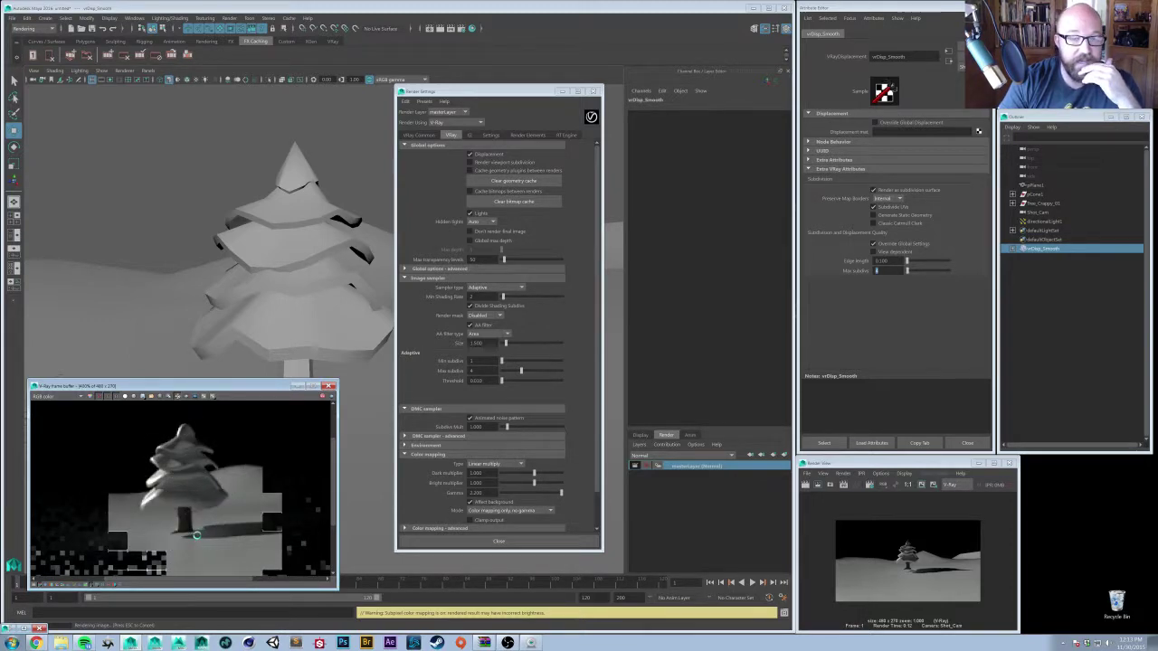
scroll(196, 535, "down", 1)
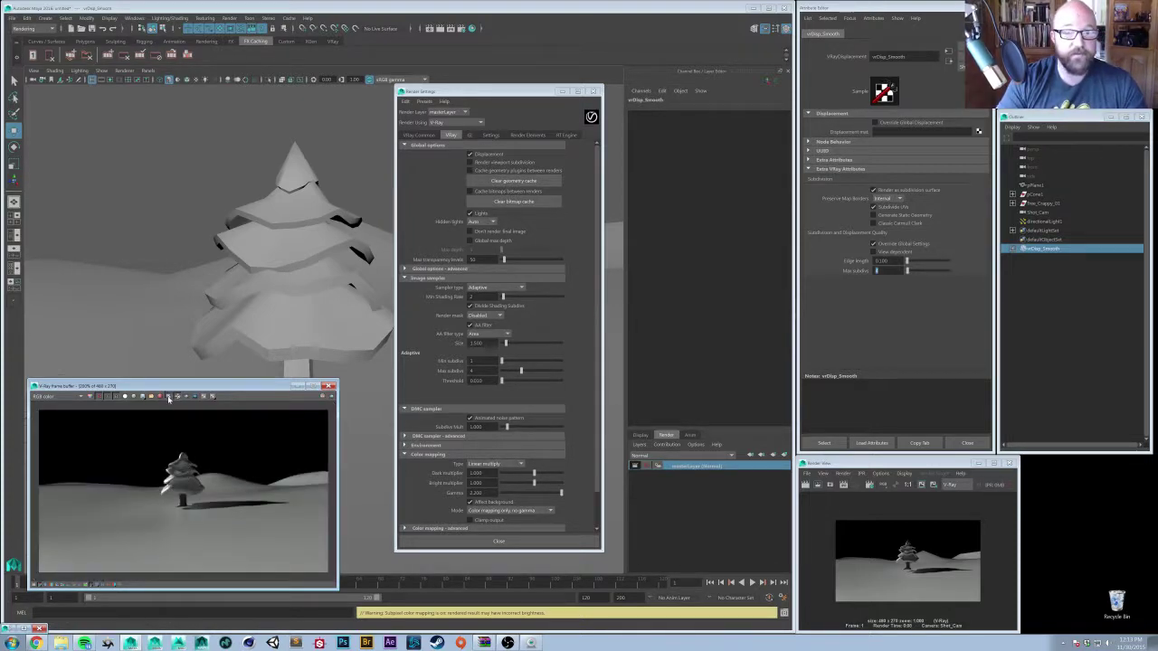
left_click(556, 541)
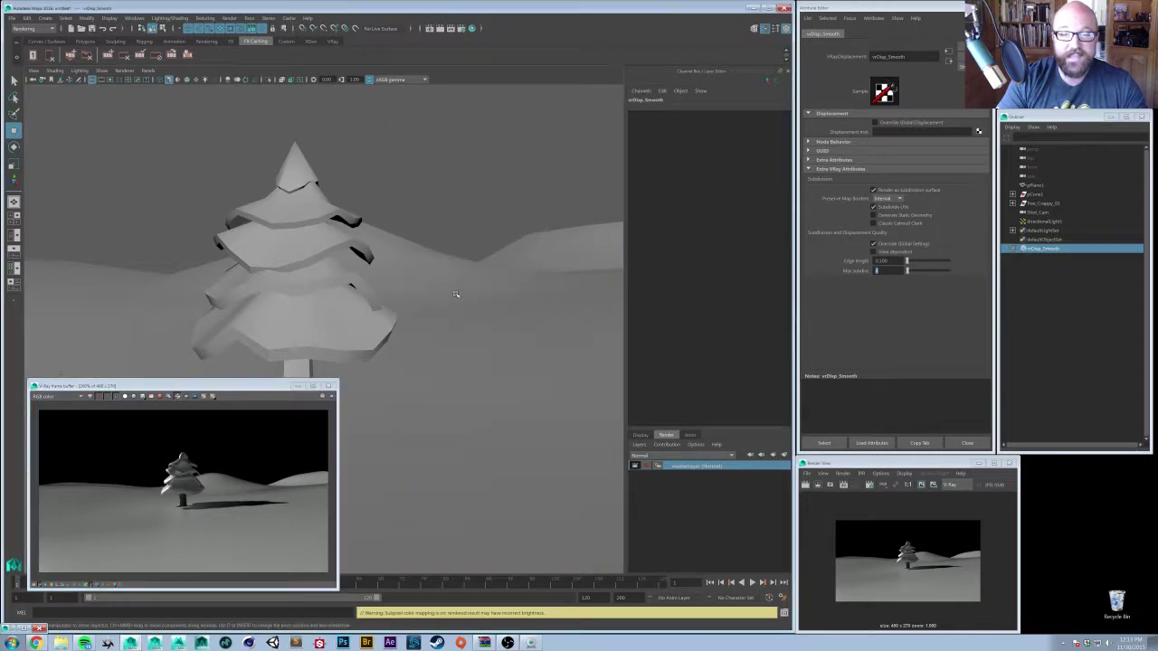
- Create a V-Ray Dome Light in the scene
right_click_drag(456, 294, 222, 279, "alt")
left_click_drag(222, 280, 413, 279, "alt")
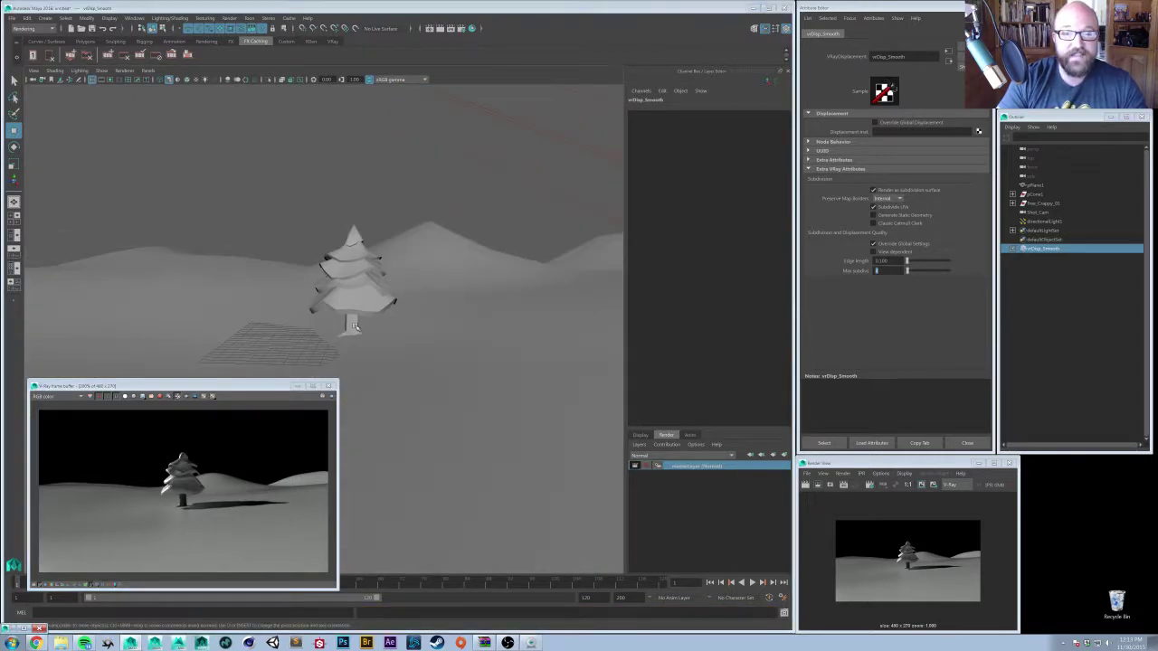
key("space")
left_click(304, 299)
mouse_move(323, 352)
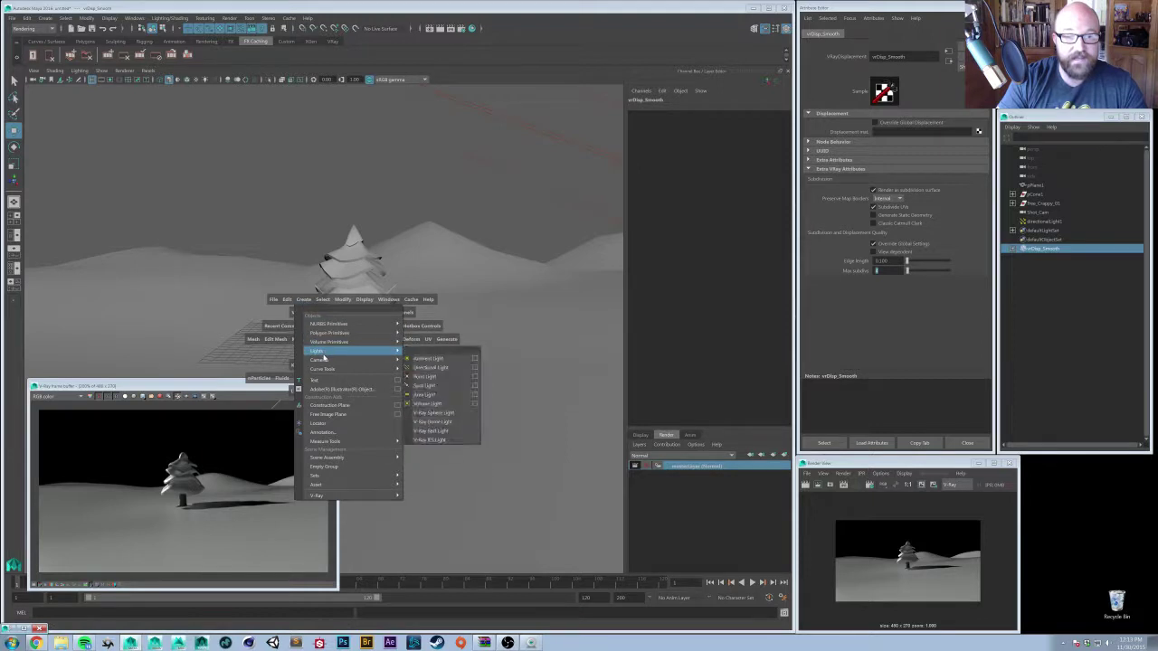
left_click(447, 422)
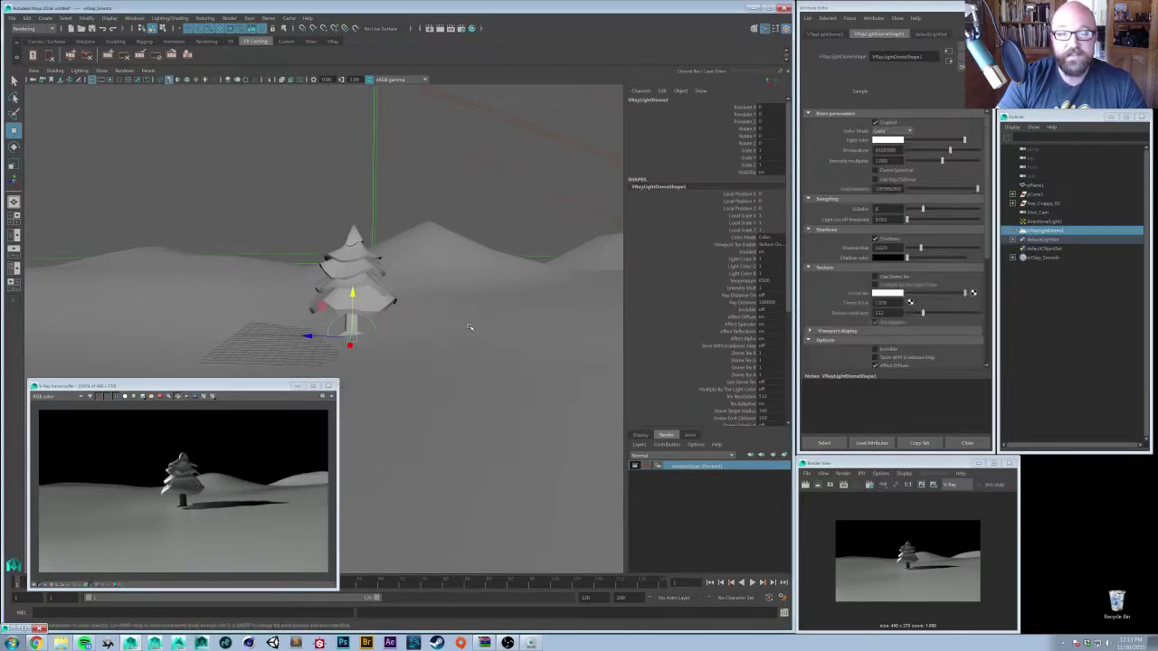
- Make the dome light spherical and review its remaining options
mouse_move(470, 326)
left_mouse_down("alt")
mouse_move(439, 336)
mouse_move(481, 328)
left_mouse_up("alt")
left_click(898, 170)
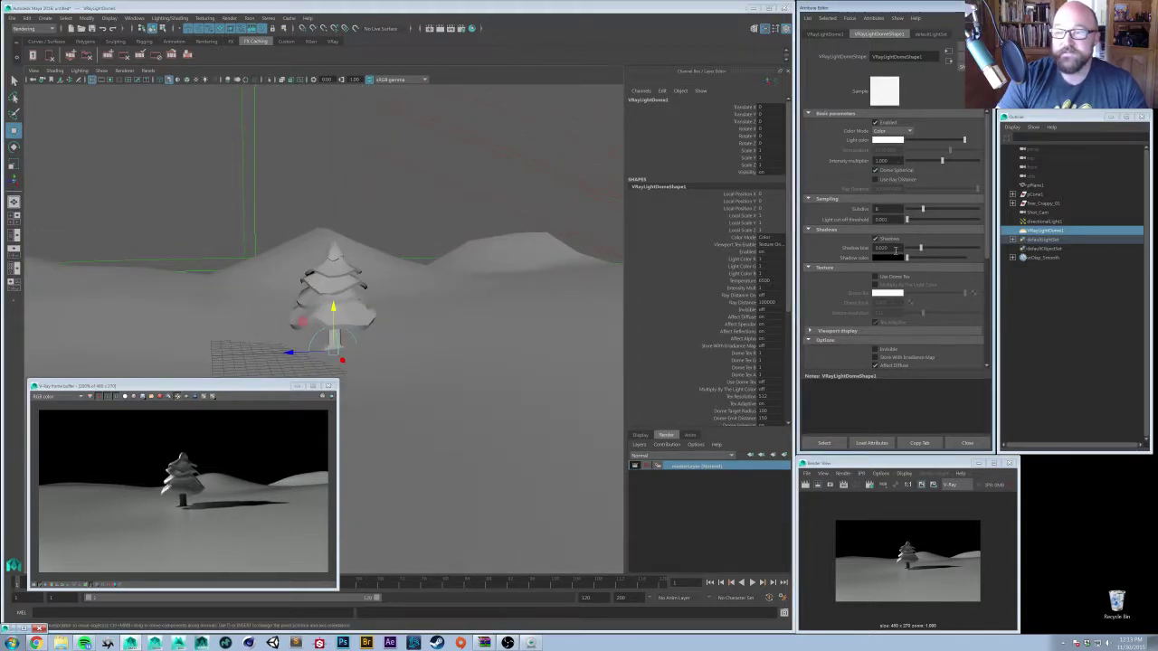
scroll(881, 337, "down", 1)
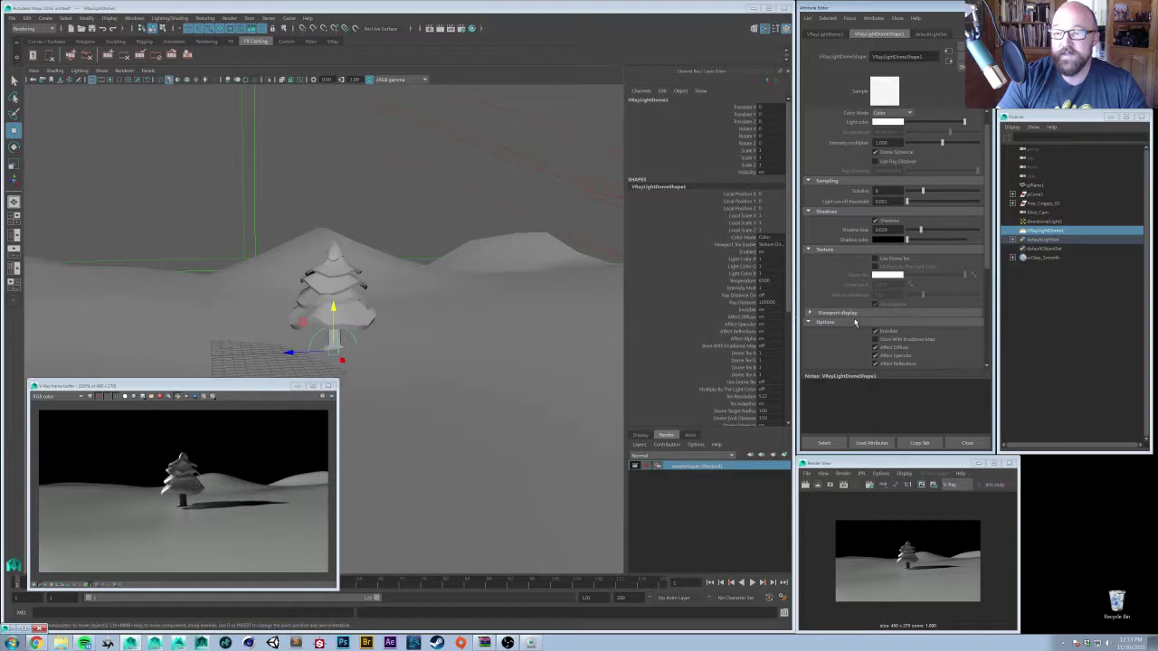
scroll(842, 279, "up", 1)
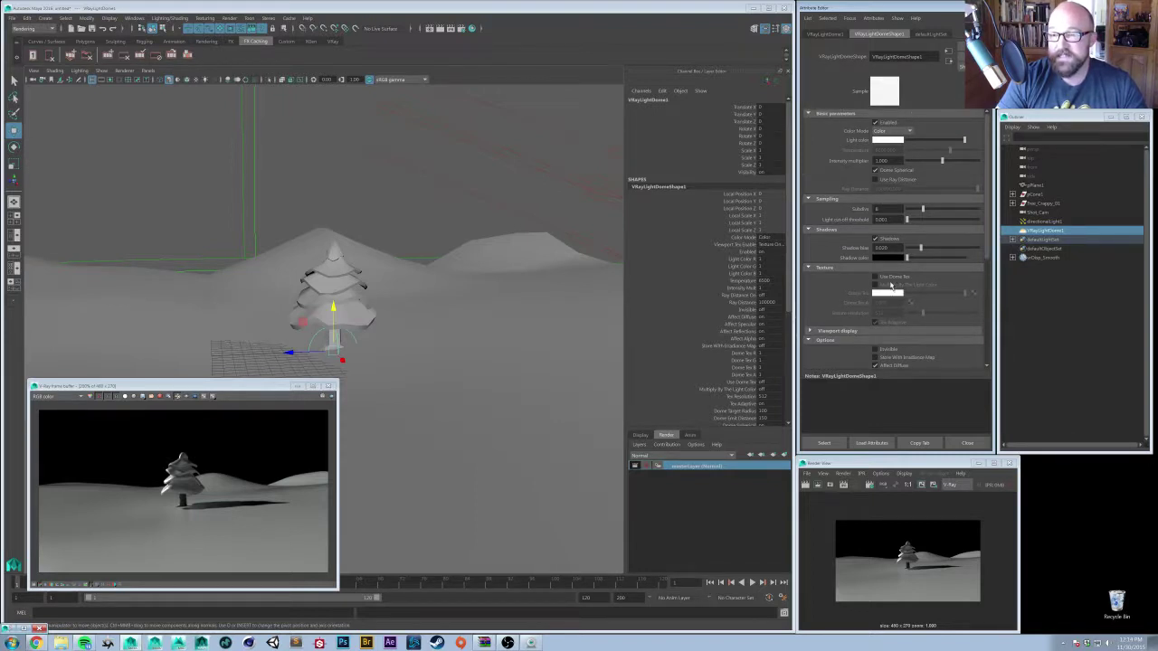
- Enable Use Dome Tex on the dome light and map a Ramp texture to its Dome Tex
left_click(875, 276)
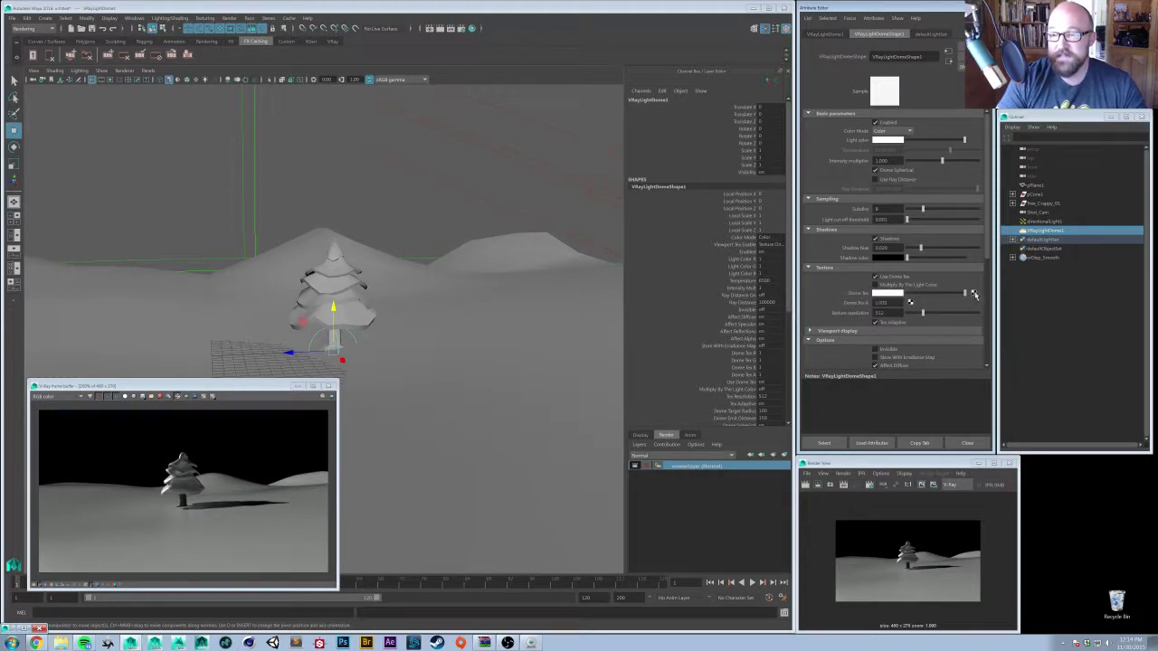
left_click(974, 294)
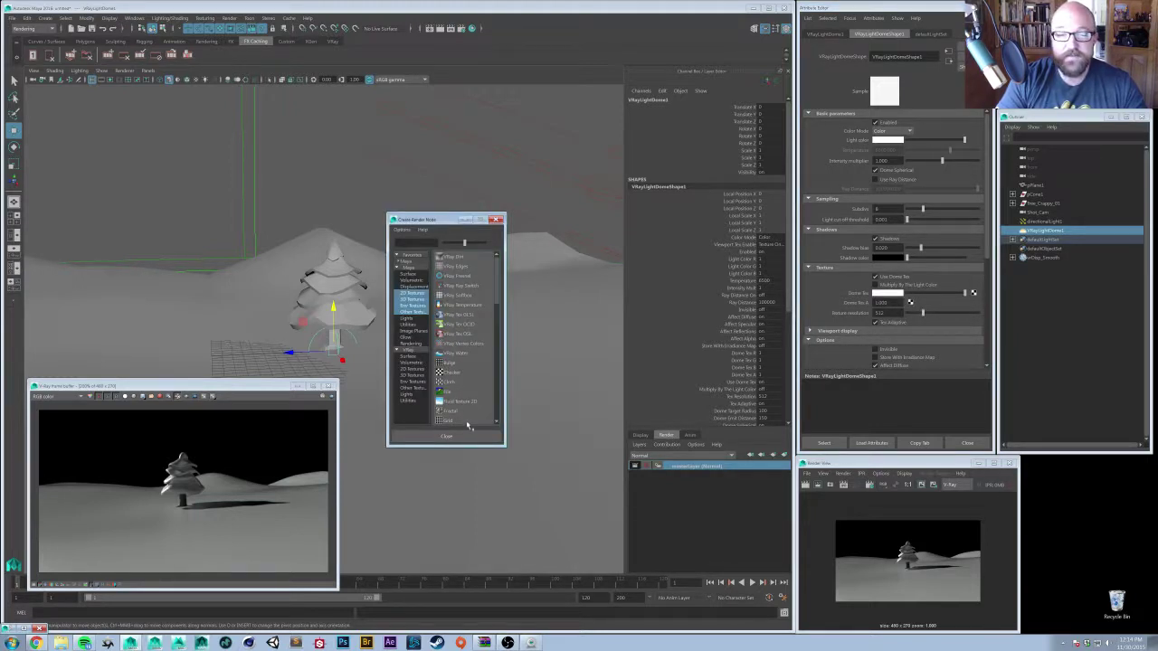
left_click_drag(503, 445, 577, 510)
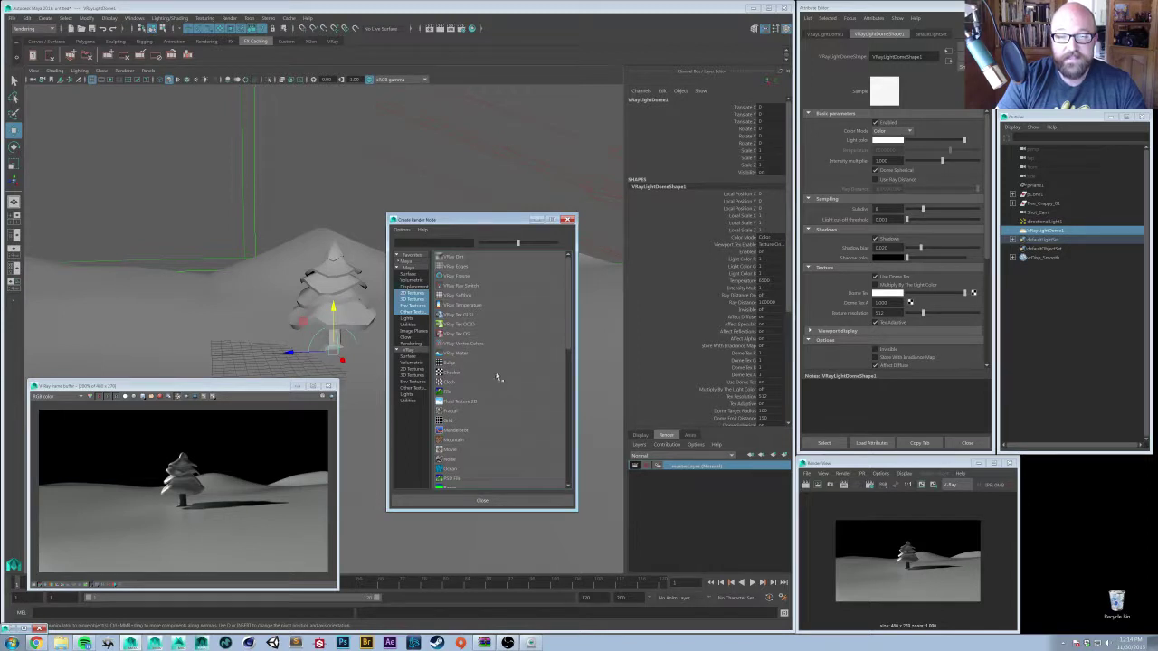
scroll(497, 377, "down", 3)
left_click(479, 403)
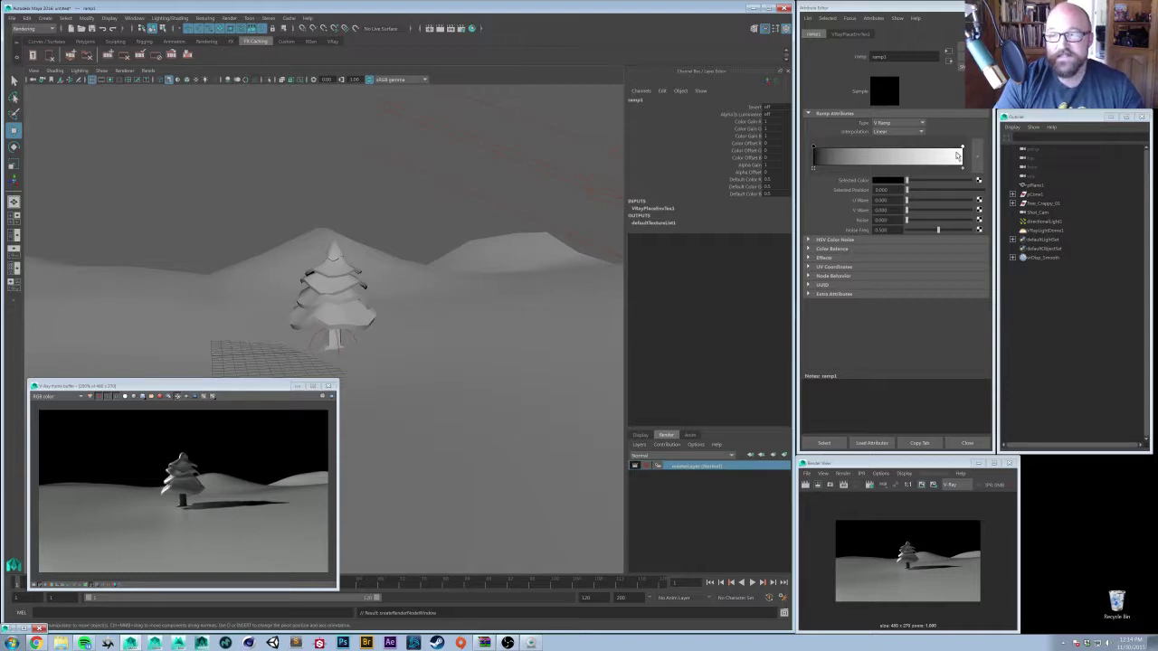
- Change the ramp's white end stop to a pale blue
left_click(962, 149)
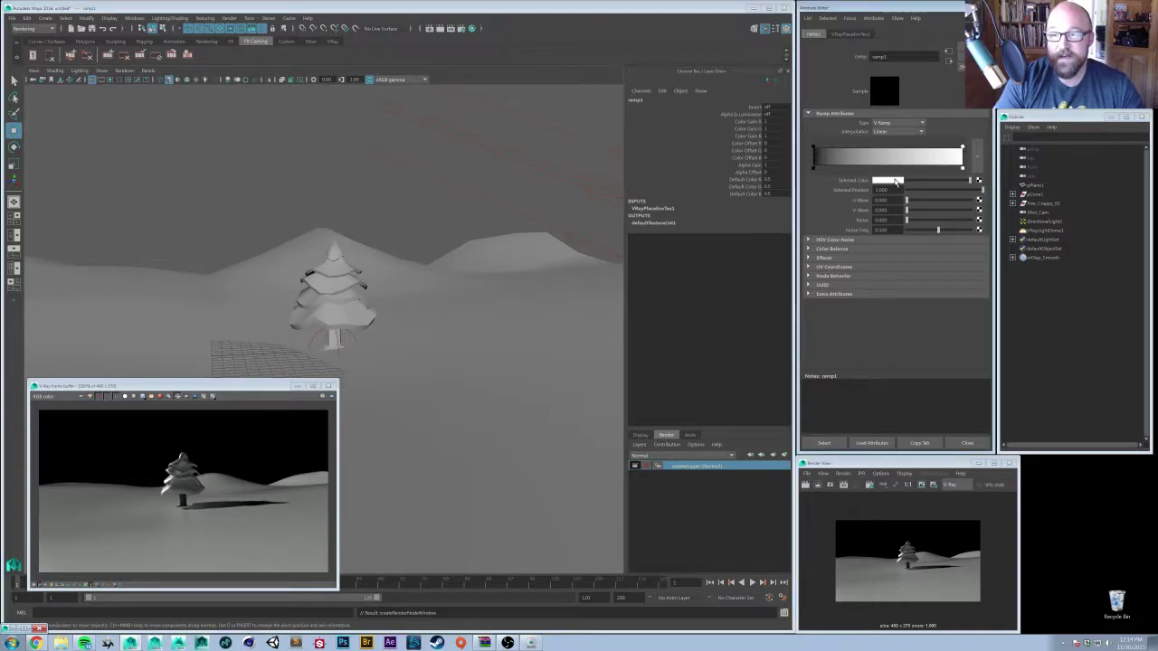
left_click(899, 180)
left_click(907, 206)
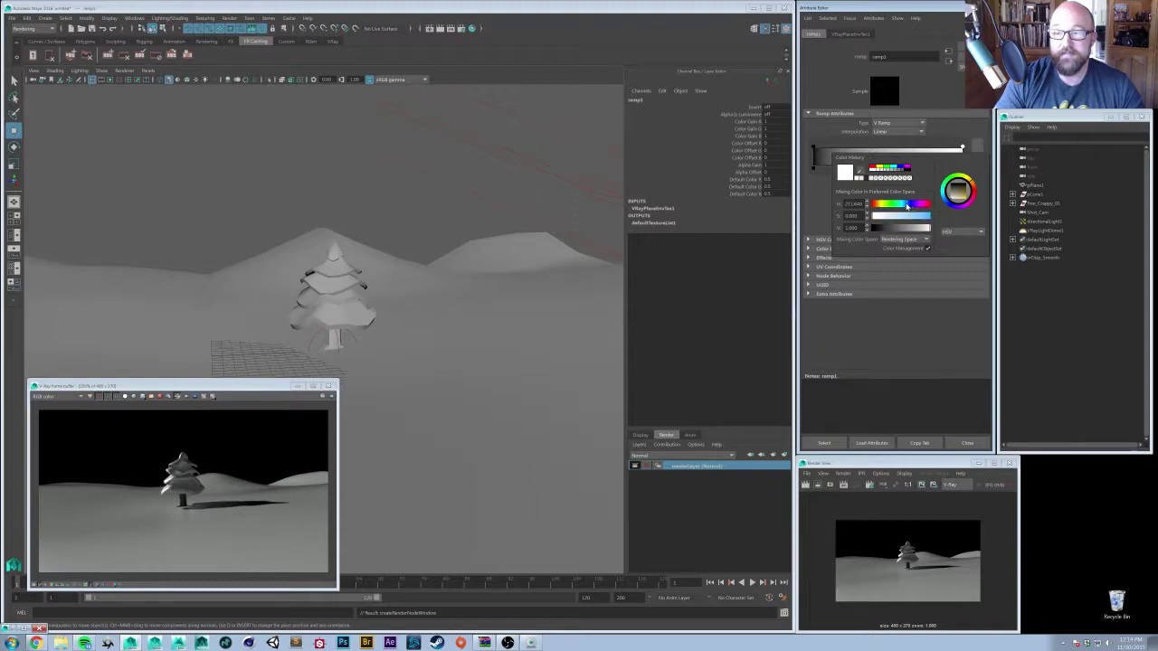
left_click(892, 217)
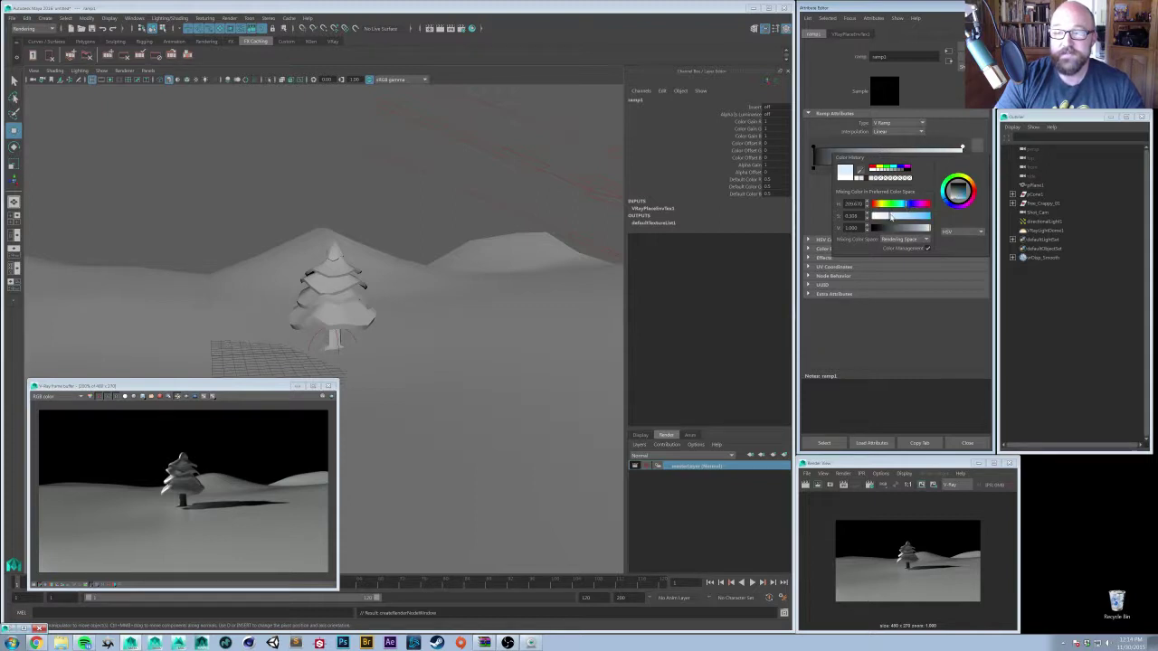
- Add a stop slightly past the middle of the ramp and give it a more saturated blue
left_click(907, 163)
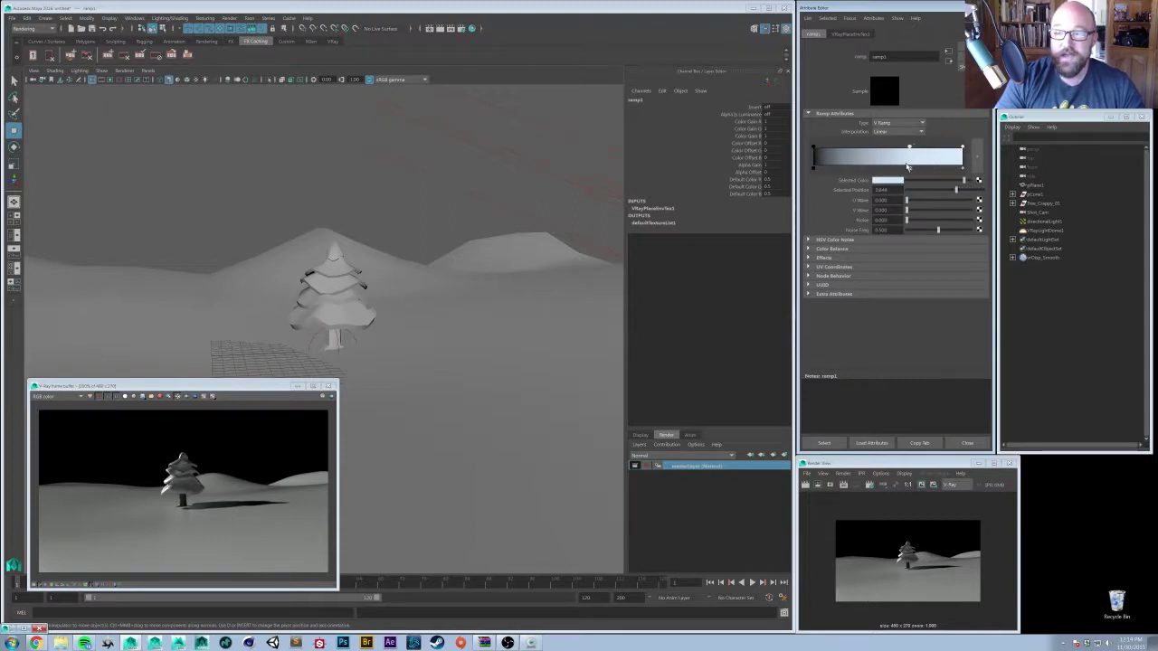
left_click_drag(907, 165, 896, 168)
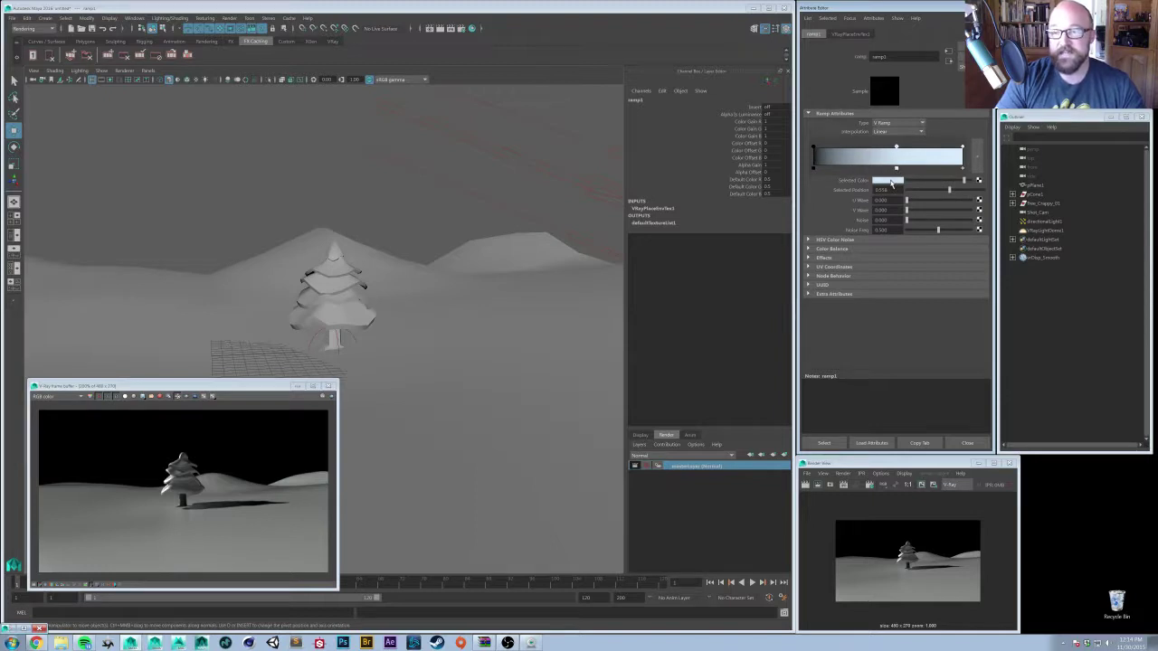
left_click(892, 183)
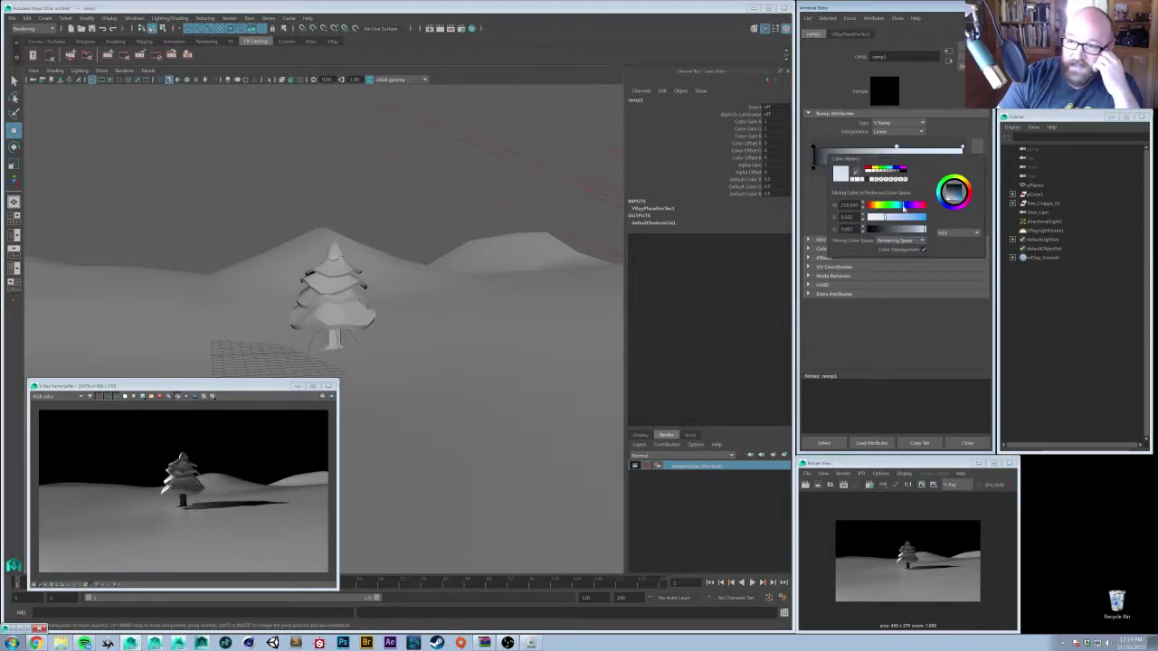
left_click(895, 217)
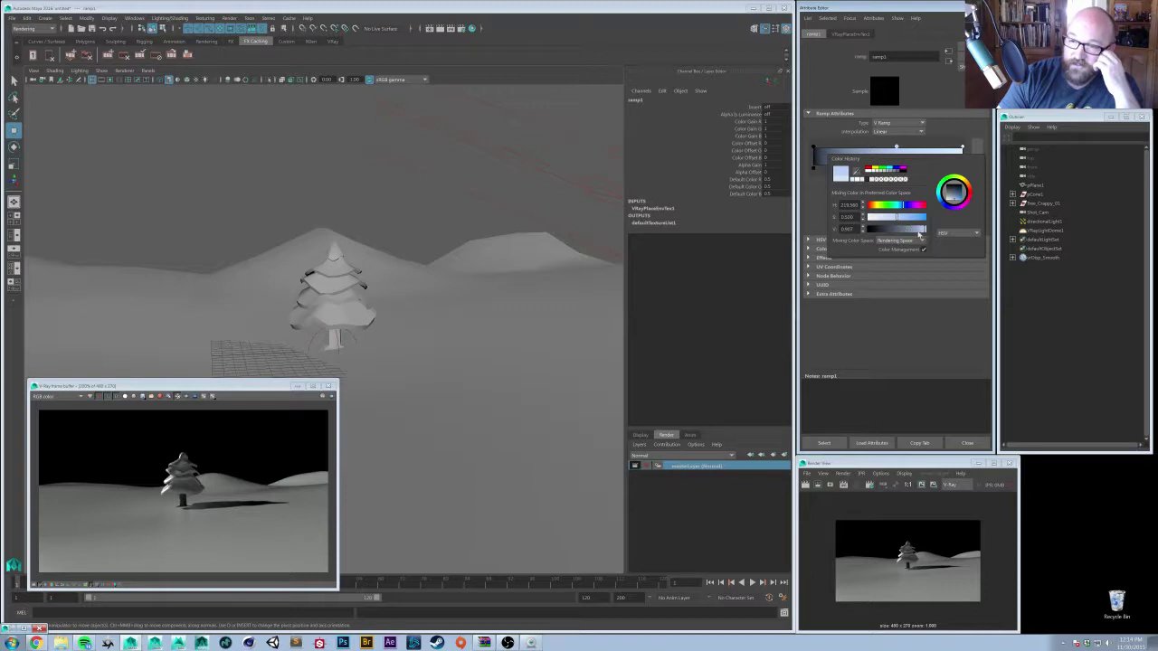
left_click_drag(919, 233, 923, 233)
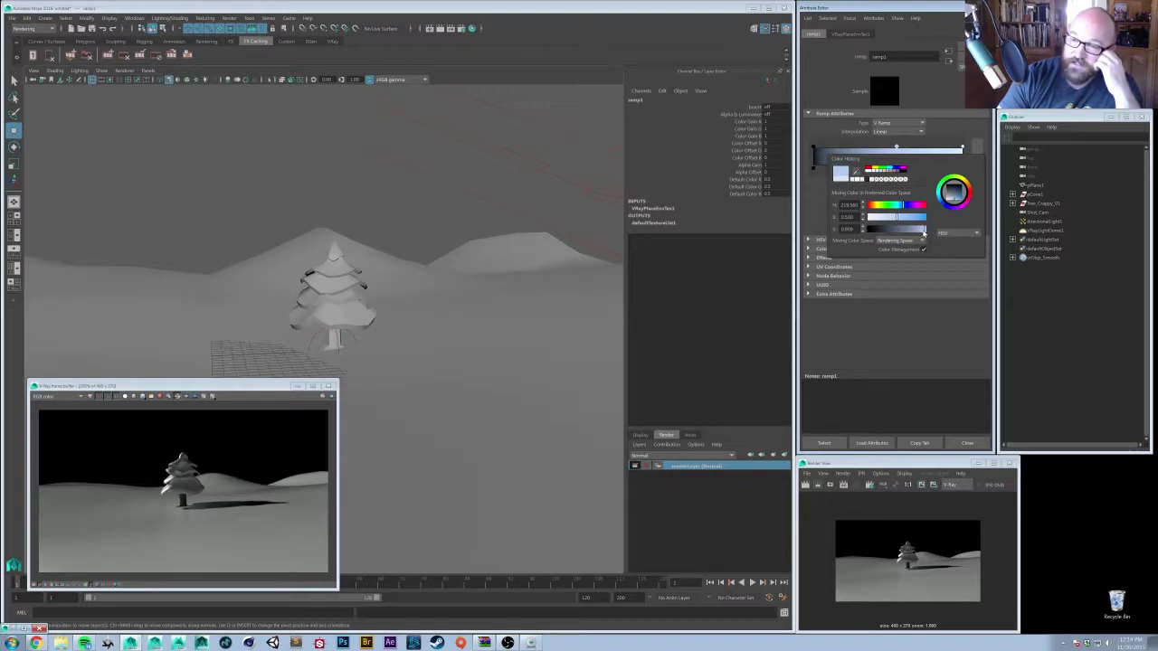
- Rearrange the ramp stops with pale blue just past the middle, deeper blue at the end, and the middle stop at about 0.52
left_click_drag(897, 148, 899, 149)
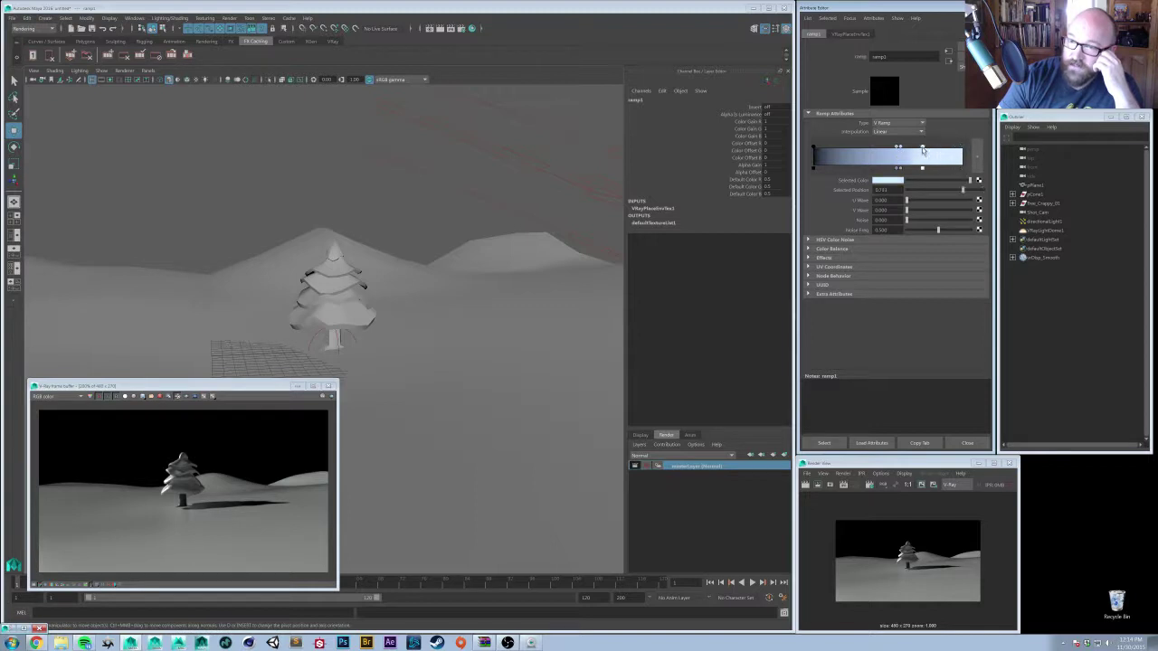
left_click_drag(900, 151, 976, 150)
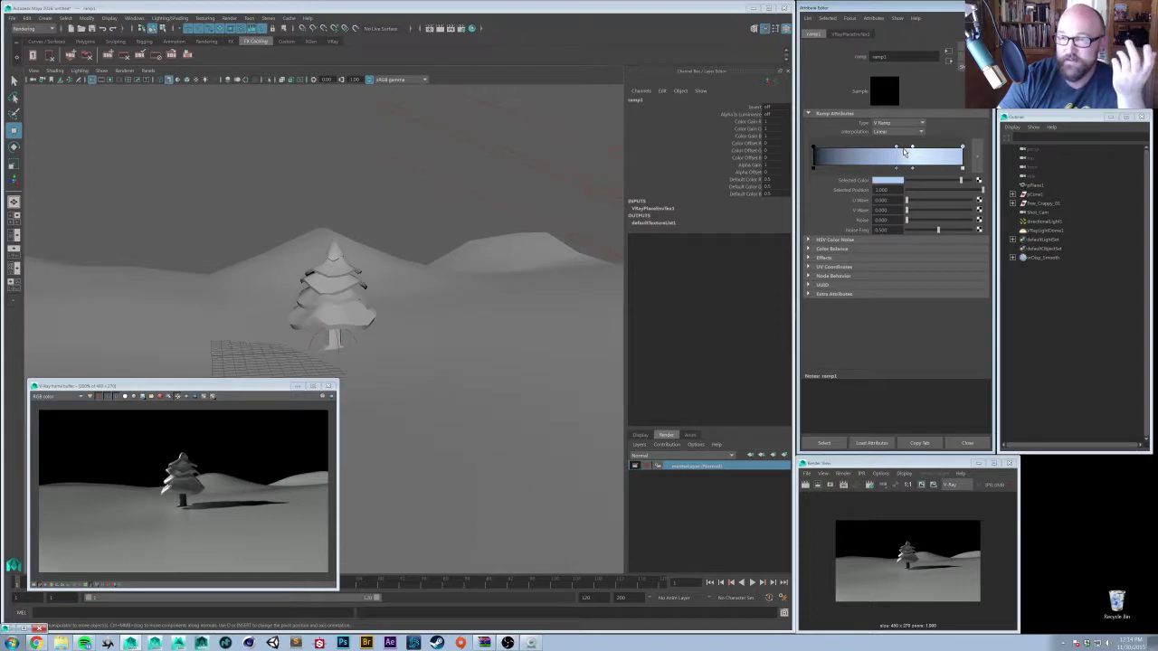
left_click(896, 149)
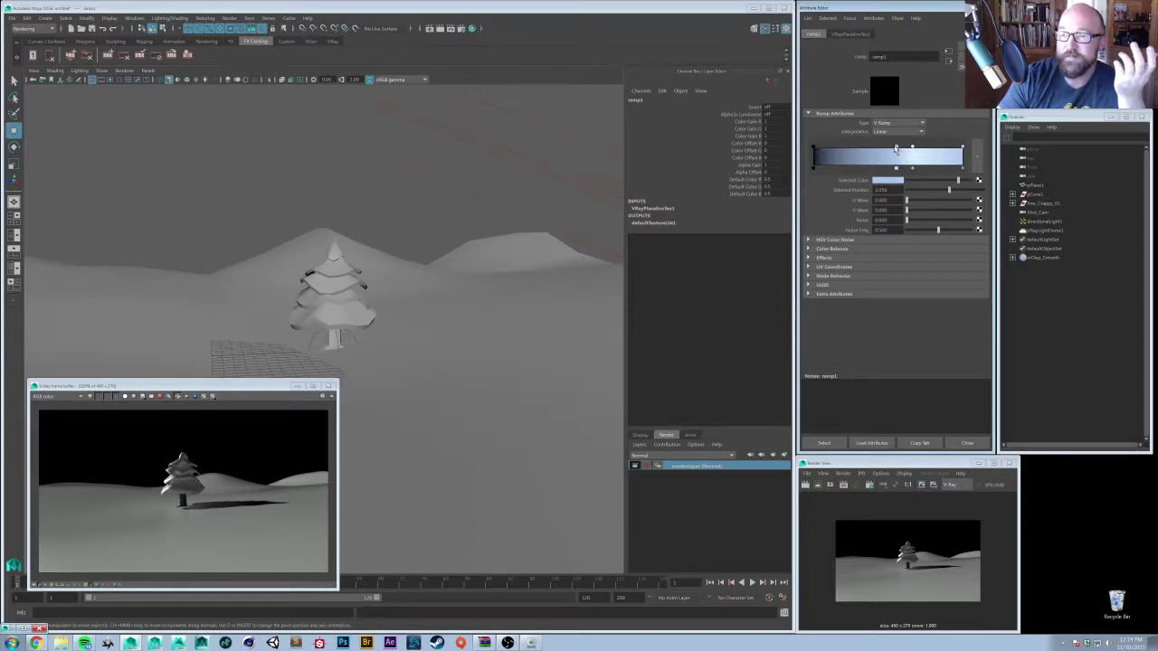
left_click_drag(896, 149, 891, 159)
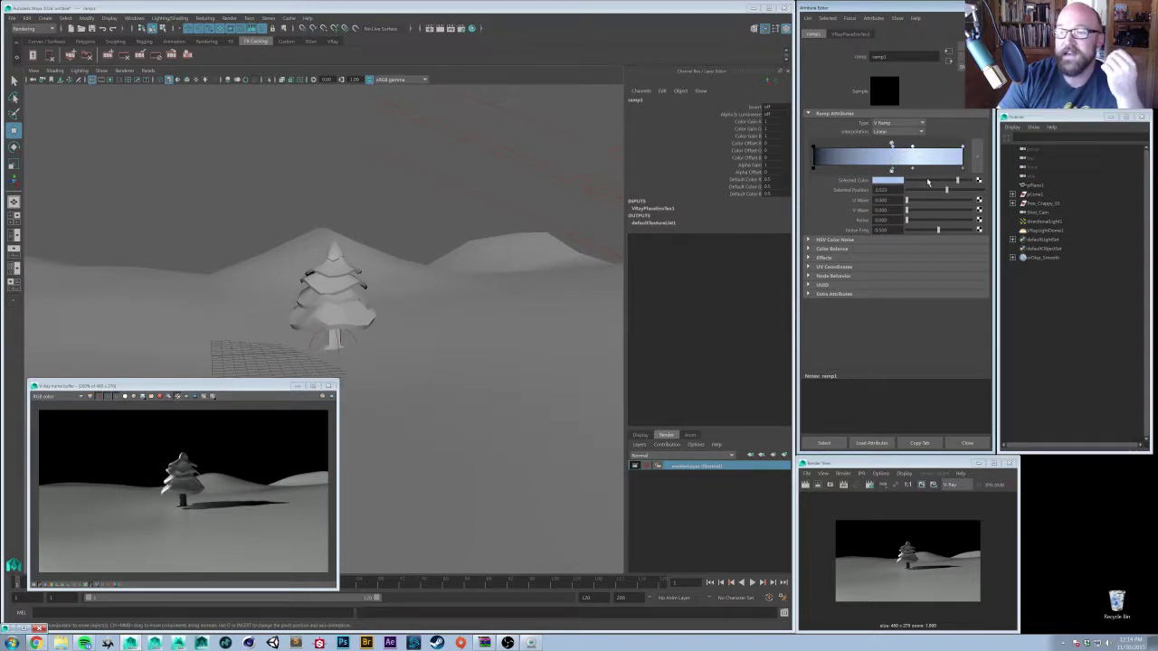
- Recolour the selected ramp stop at about 0.52 to a dark, muted yellow-brown for the ground
left_click(901, 184)
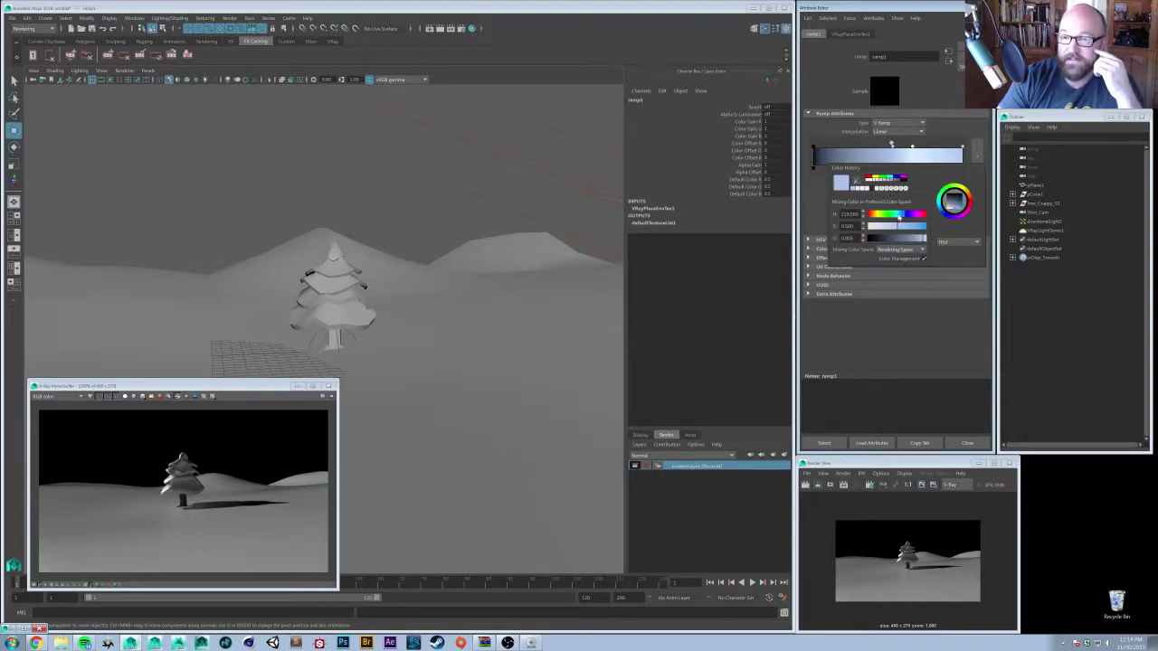
left_click(876, 217)
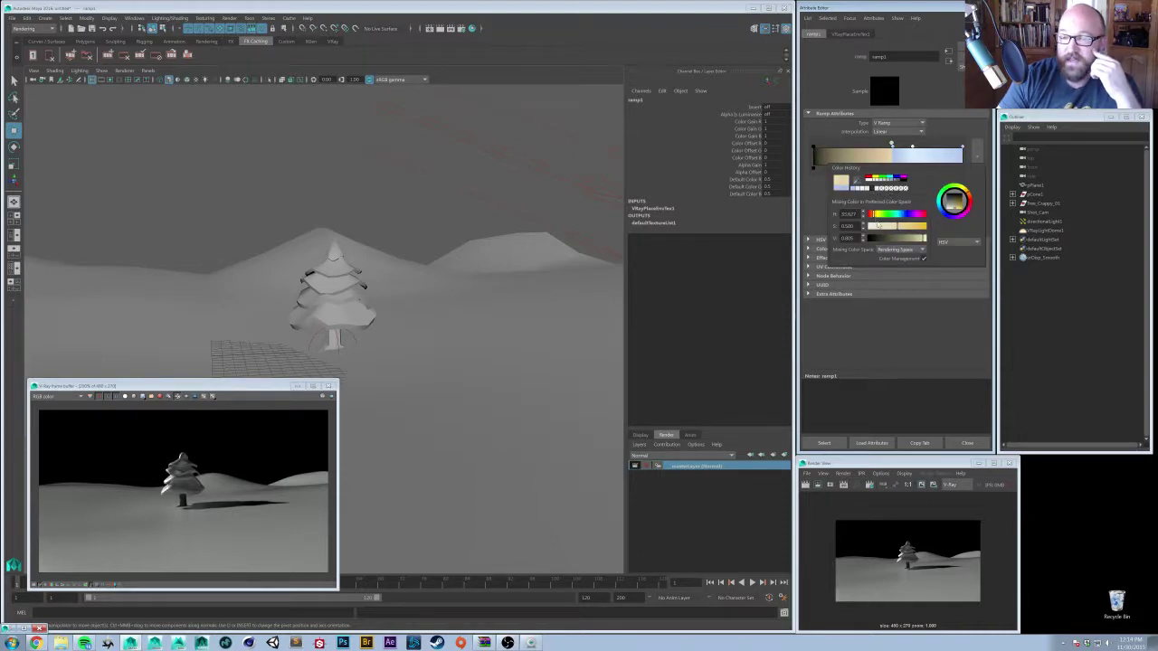
left_click(879, 227)
left_click_drag(905, 241, 879, 236)
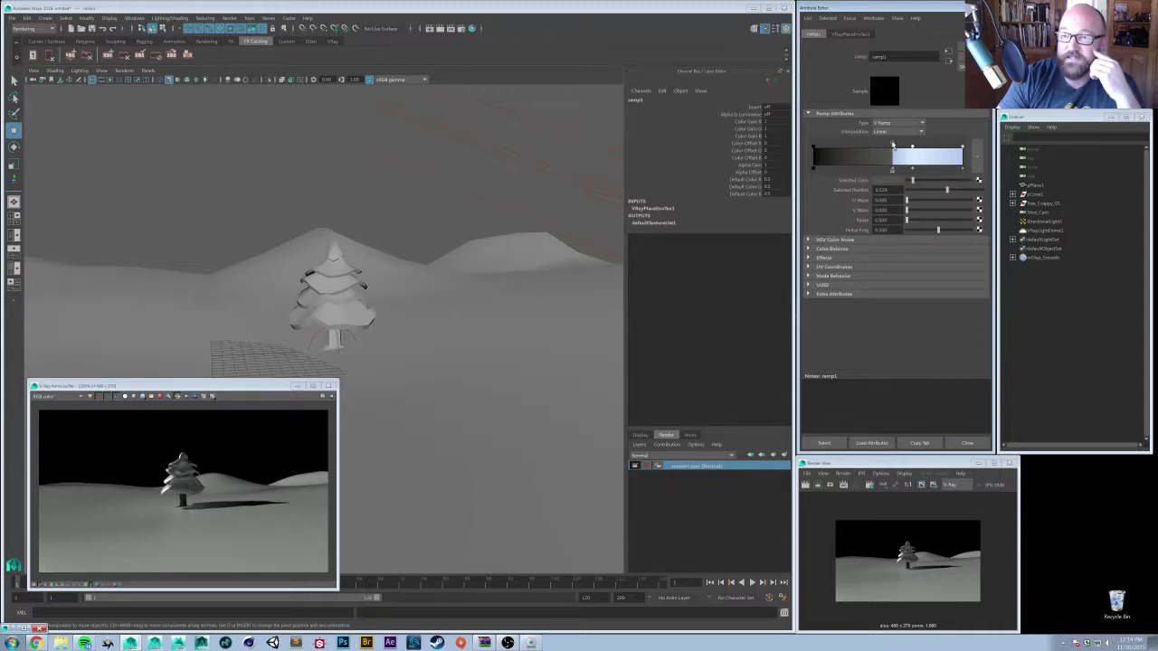
- Add another dark stop to the ground half of the ramp at about 0.36
left_click_drag(890, 159, 867, 164)
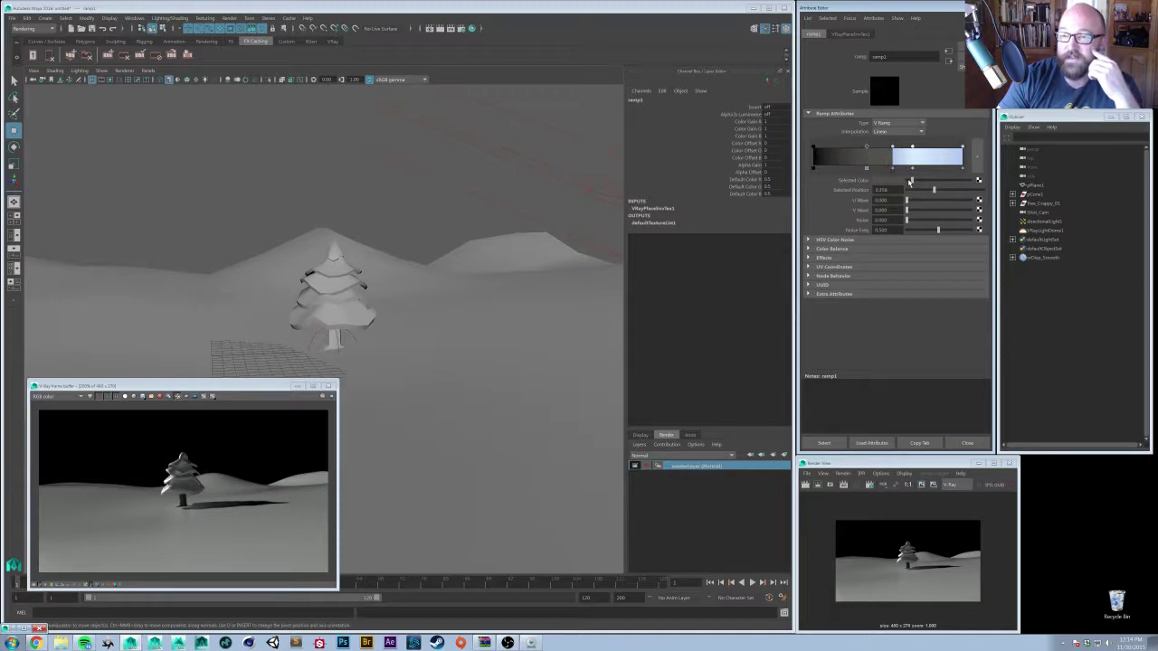
left_click(892, 145)
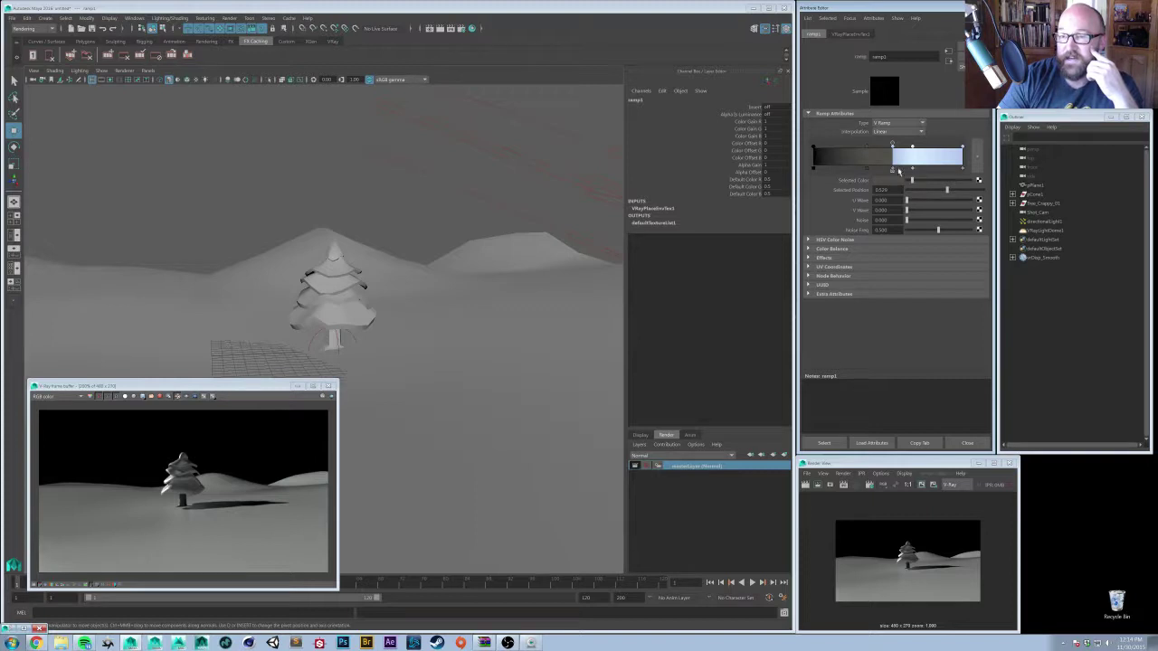
left_click(863, 152)
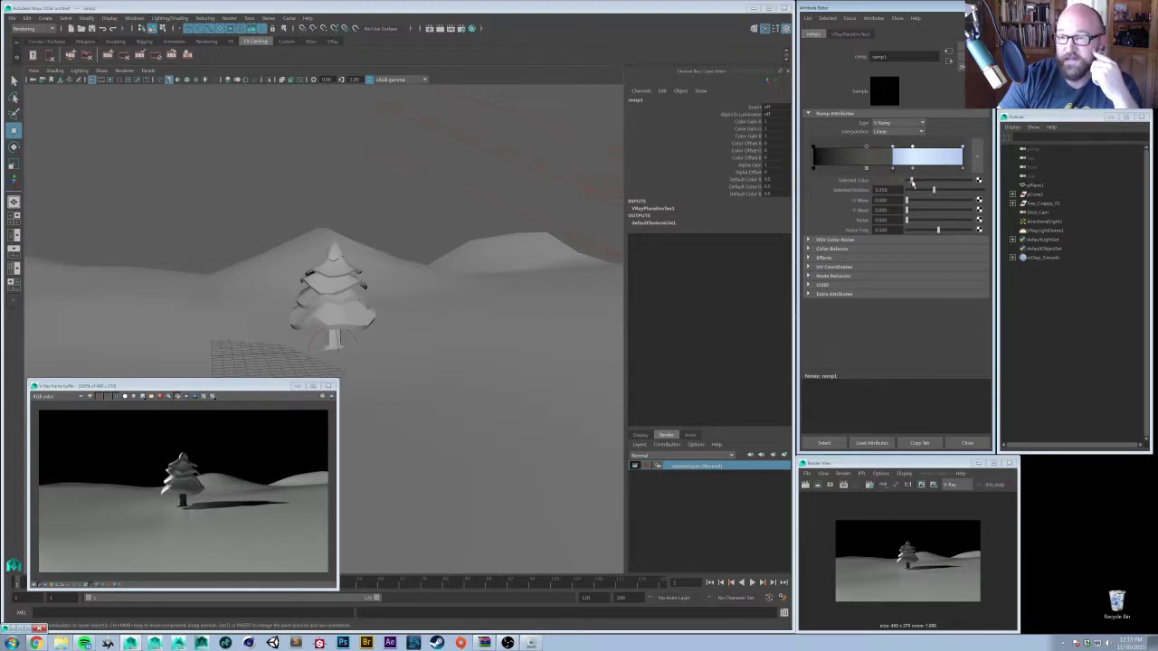
- Change the ramp's black start stop to a dark grey-brown and move the inner dark stop to about 0.3
left_click(813, 150)
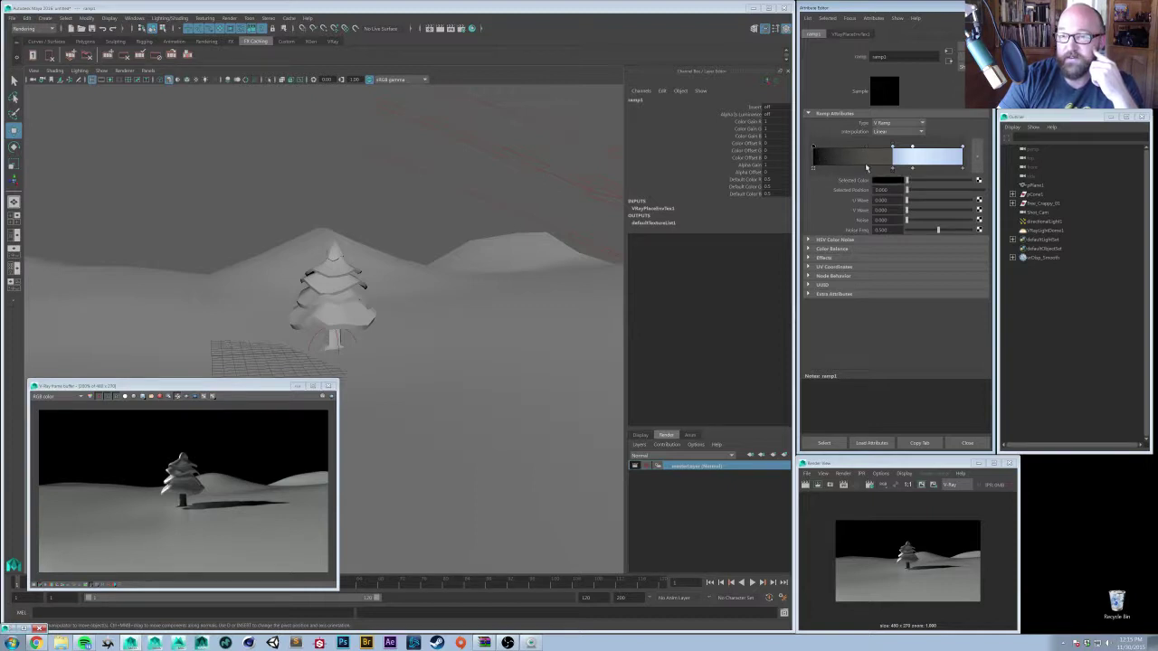
left_click(915, 181)
left_click(893, 181)
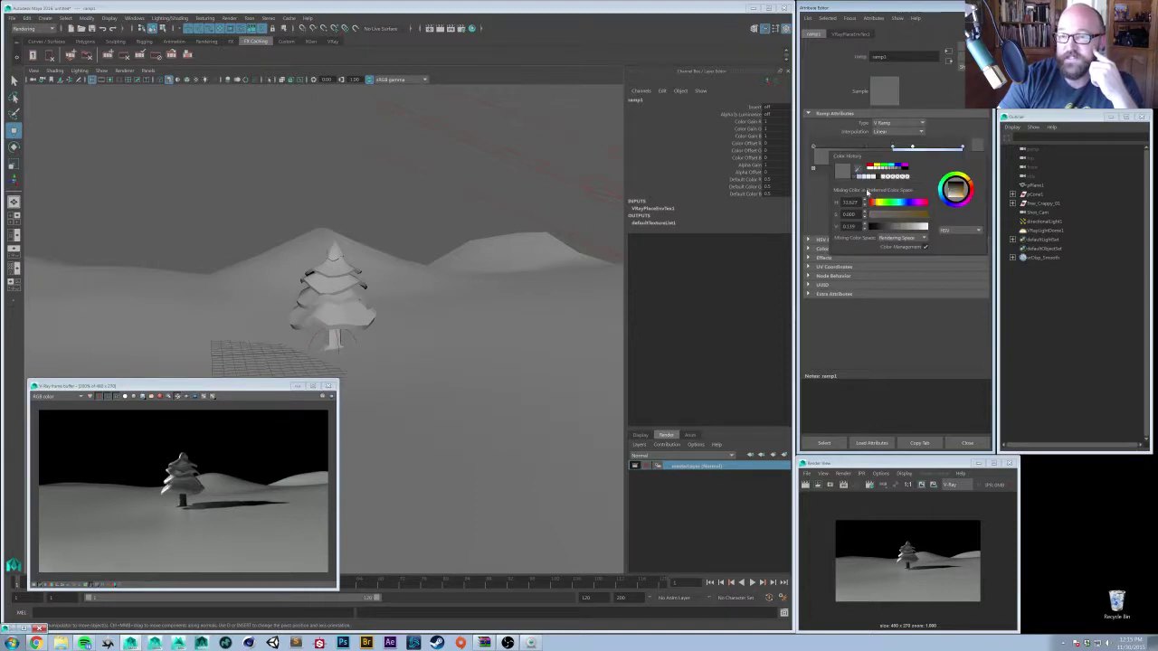
left_click_drag(875, 208, 877, 208)
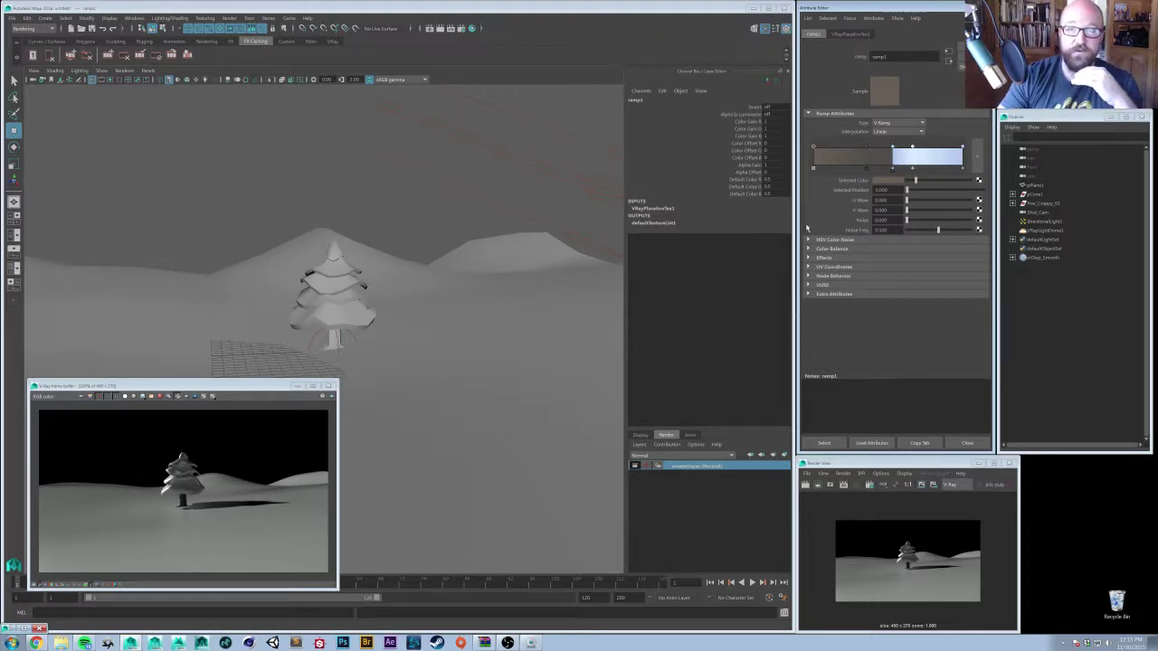
left_click(867, 149)
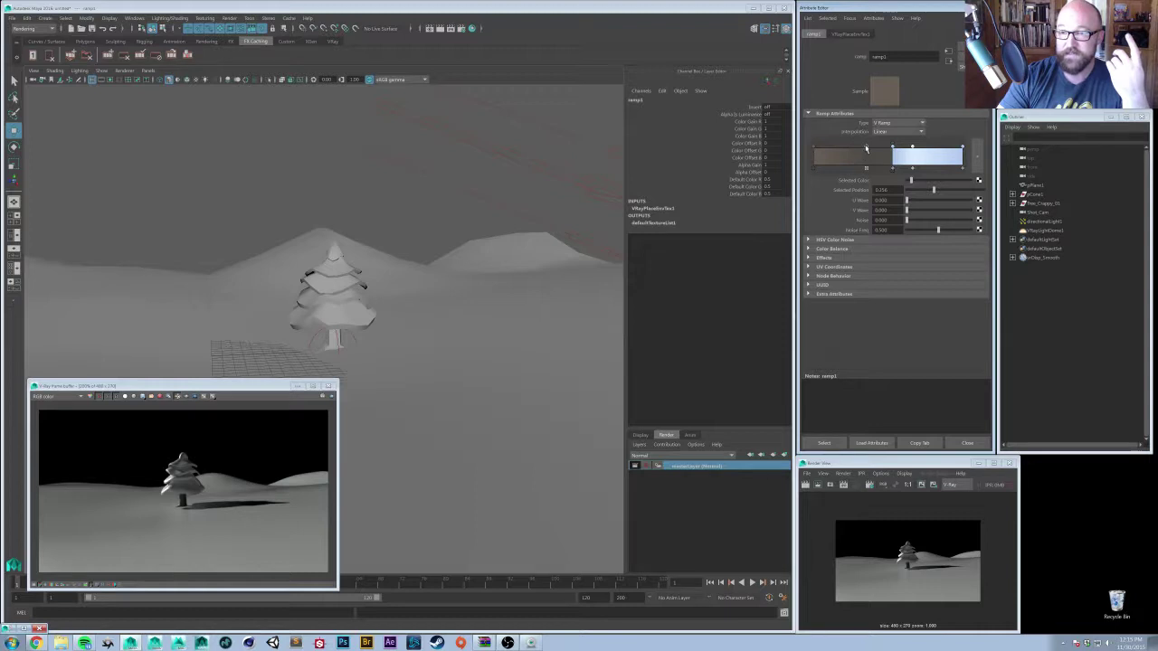
left_click_drag(867, 149, 859, 149)
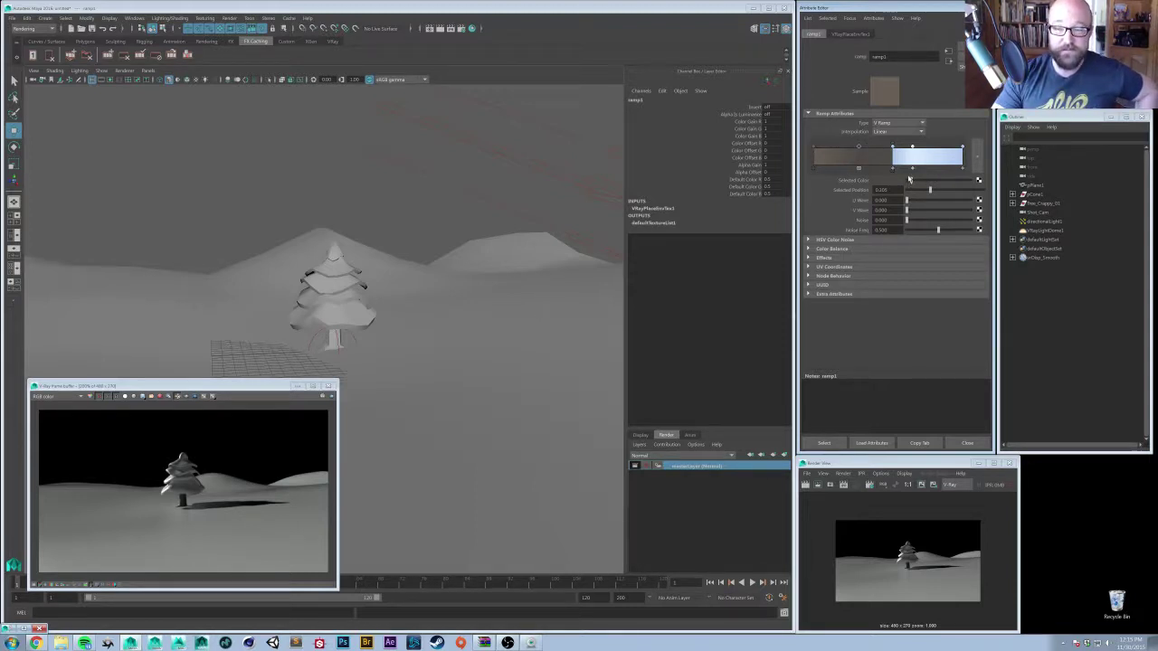
- Move the pale blue stop to about 0.70, brighten it, and slightly brighten the ramp's end stop
left_click_drag(908, 180, 967, 181)
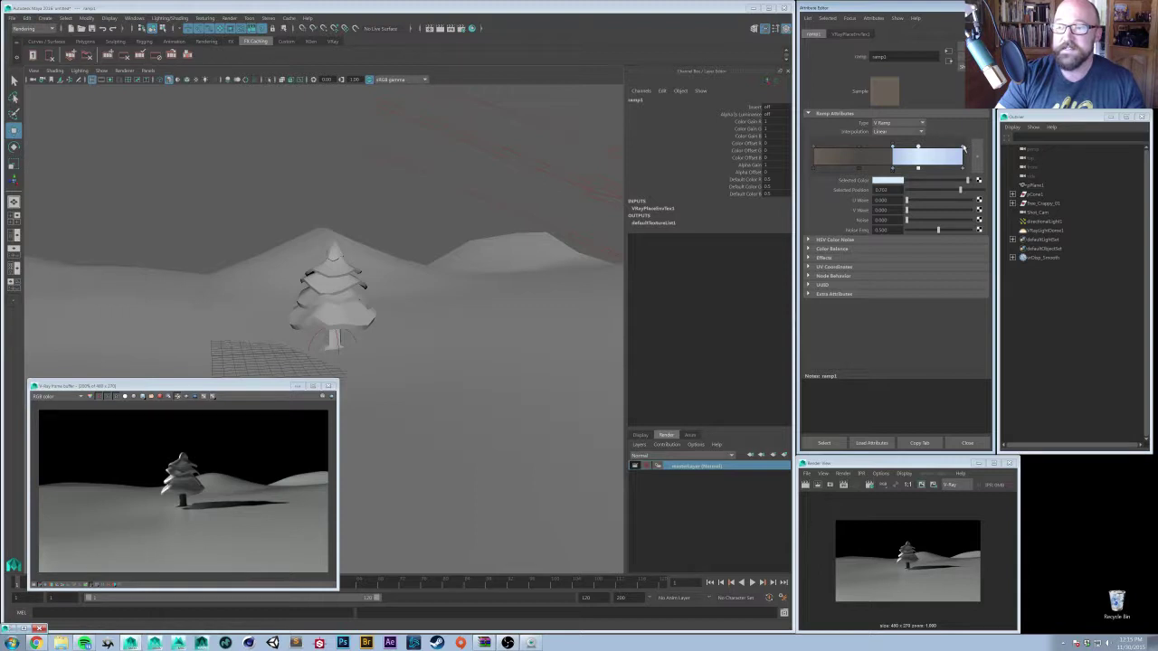
left_click(964, 151)
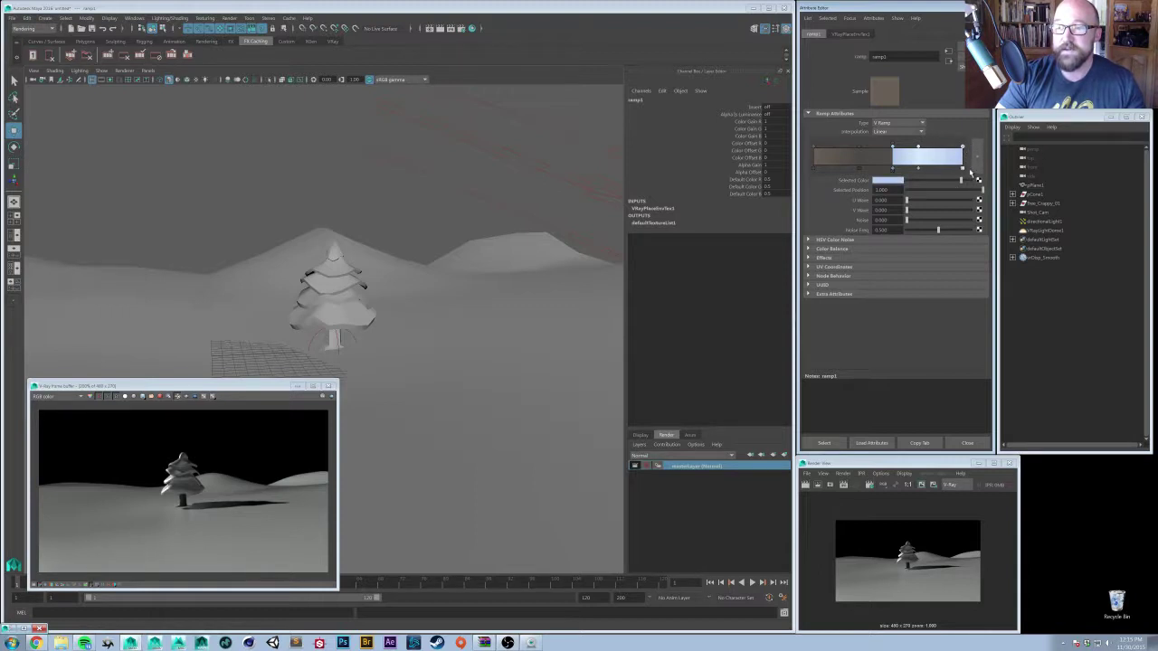
left_click_drag(961, 183, 964, 182)
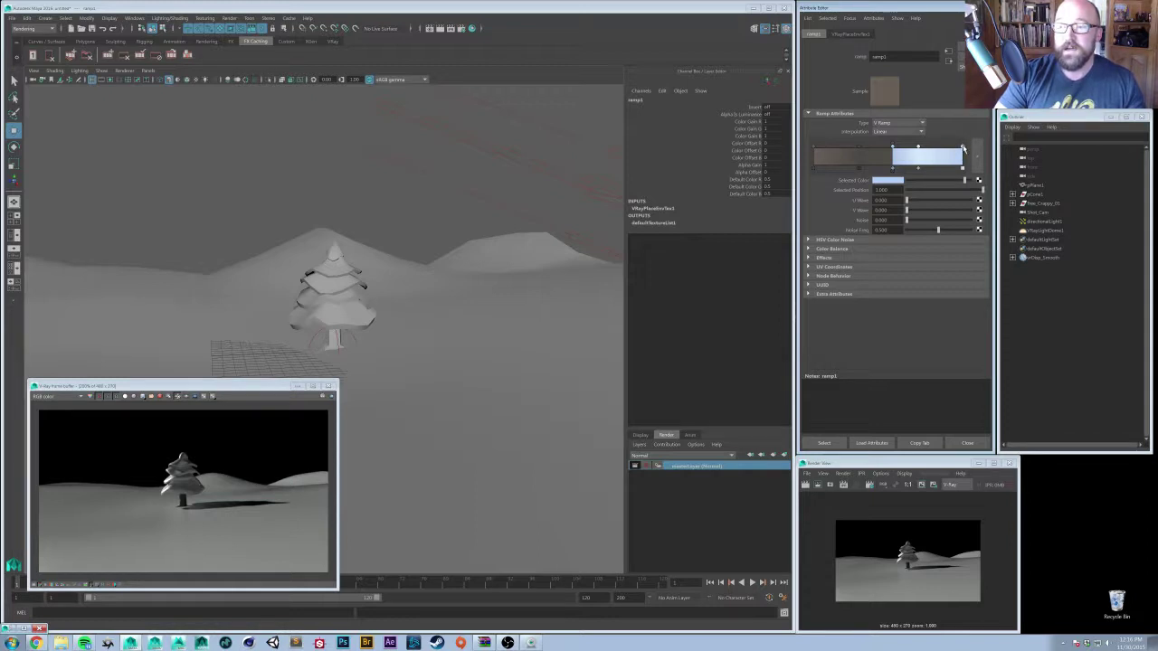
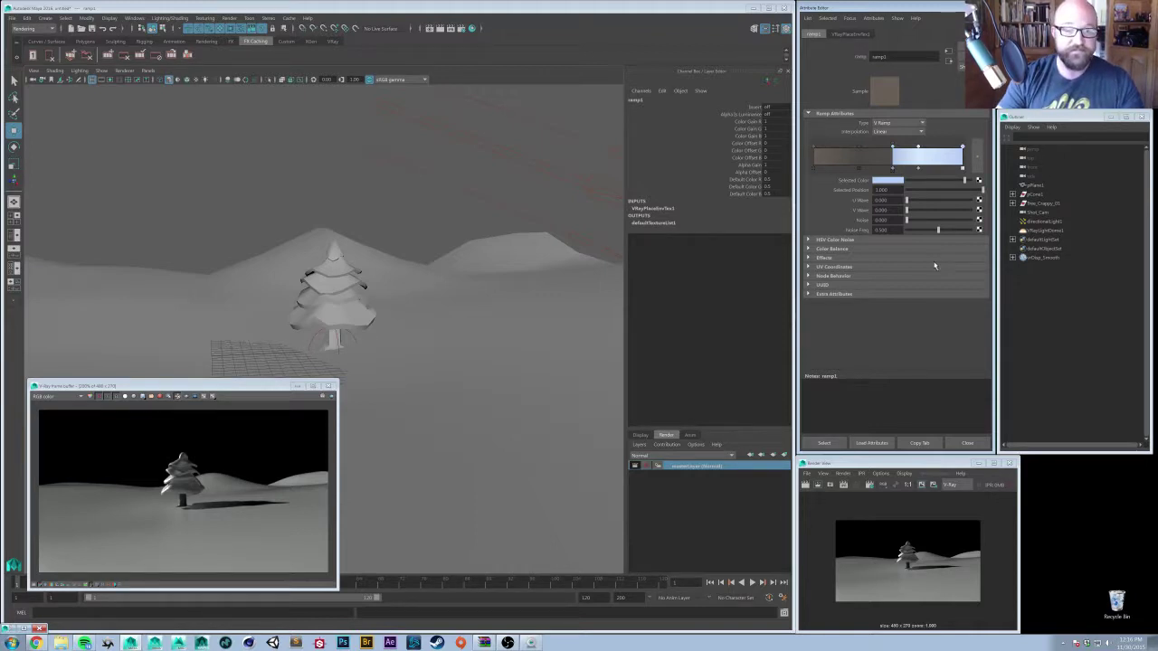
- Move the palest sky stop to about 0.81 and give the ramp's end stop a more saturated blue
left_click(892, 146)
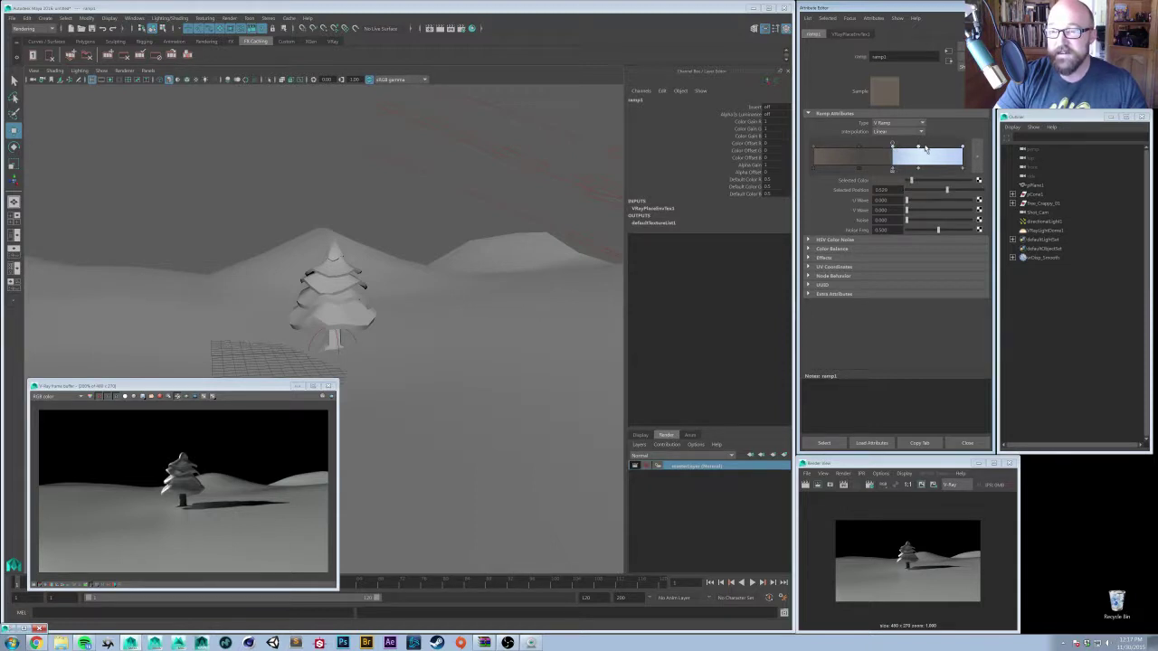
left_click(928, 150)
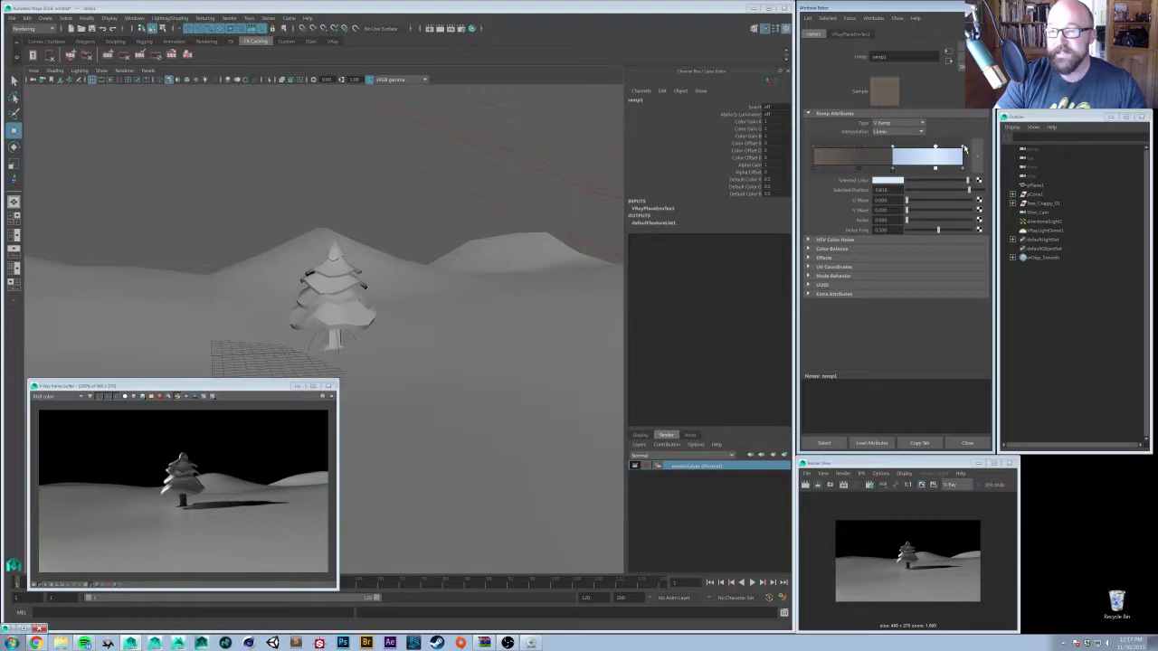
left_click(963, 147)
left_click(902, 181)
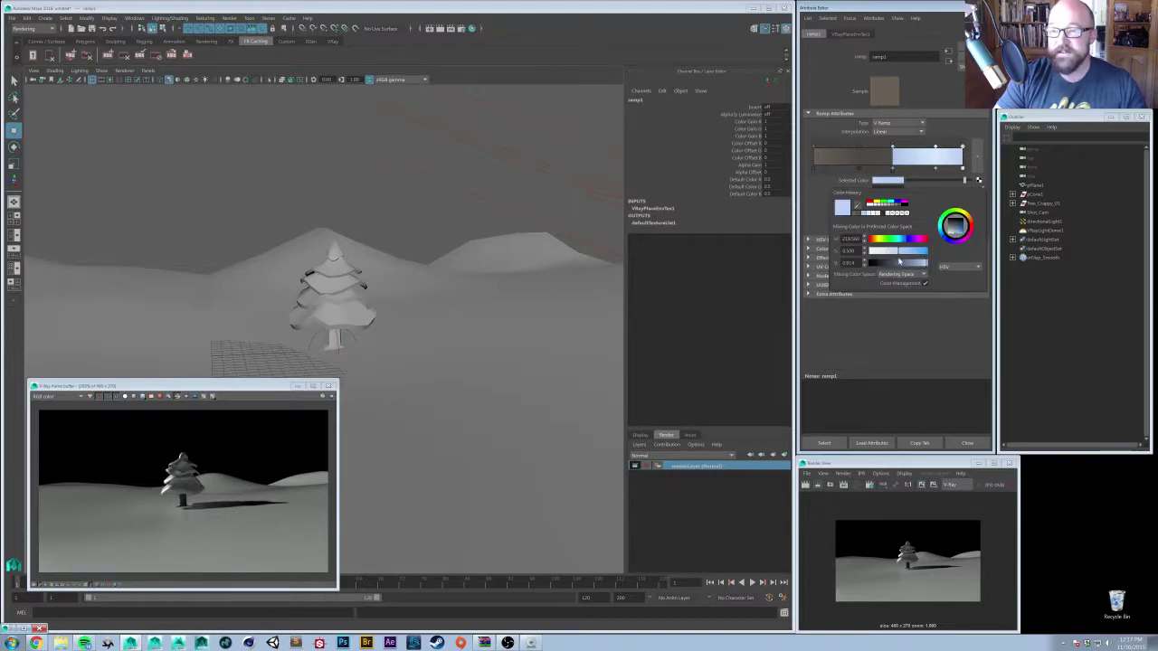
left_click_drag(905, 241, 910, 256)
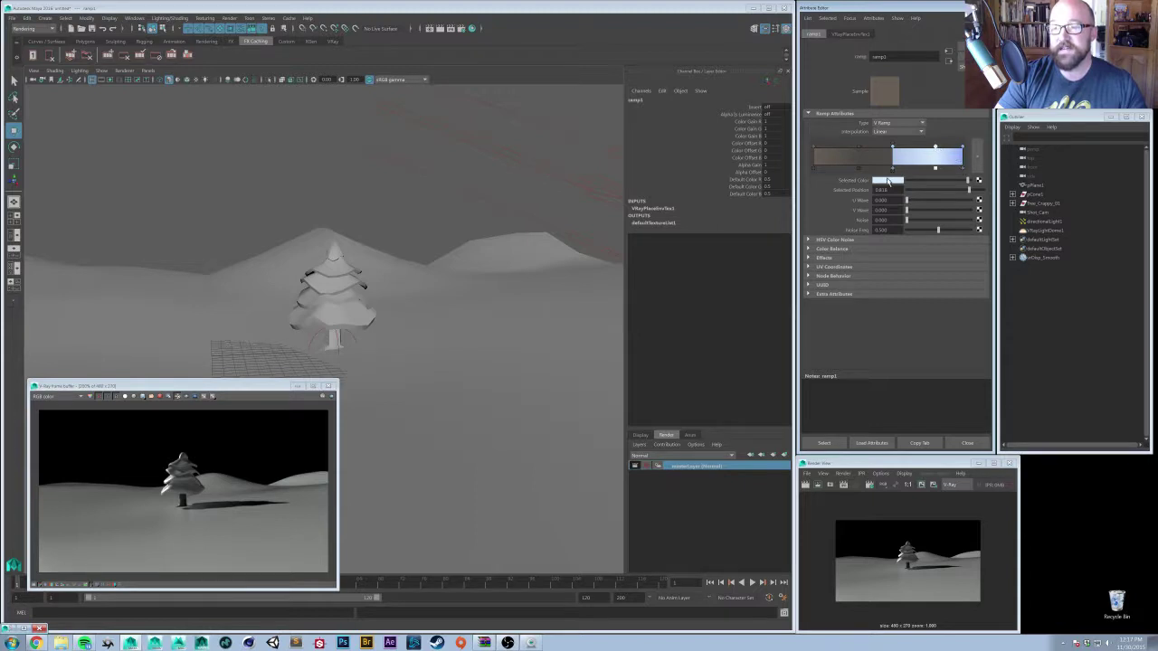
- Shift the stop at about 0.81 to a more saturated, slightly darker blue
left_click(889, 181)
left_click_drag(886, 222, 883, 236)
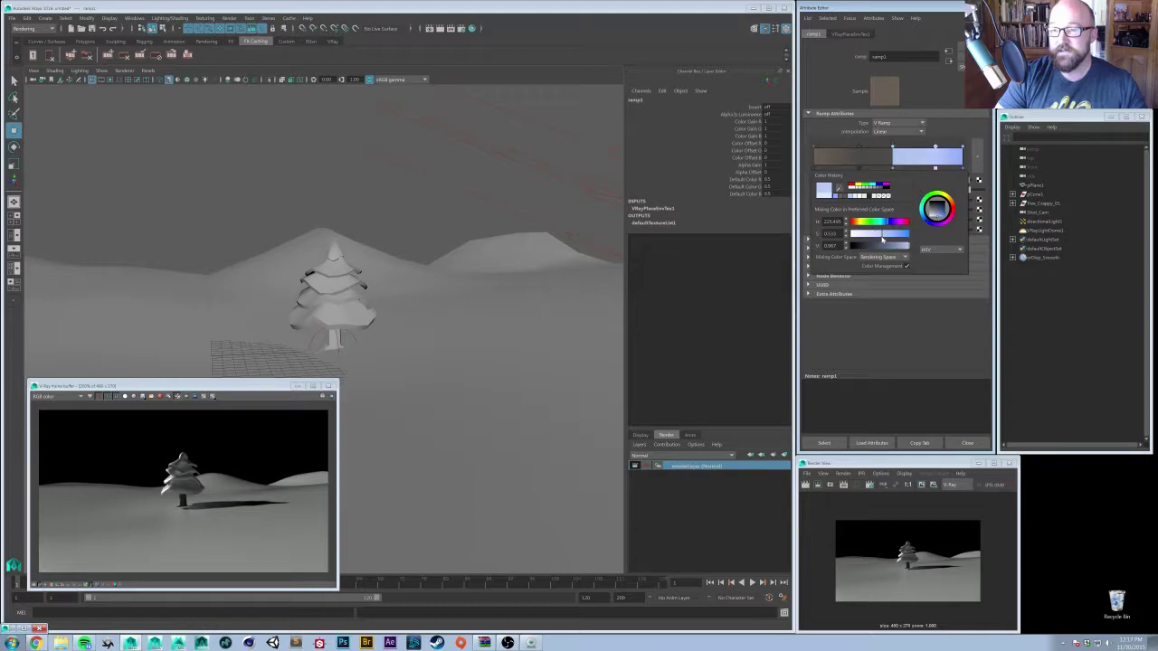
left_click(951, 181)
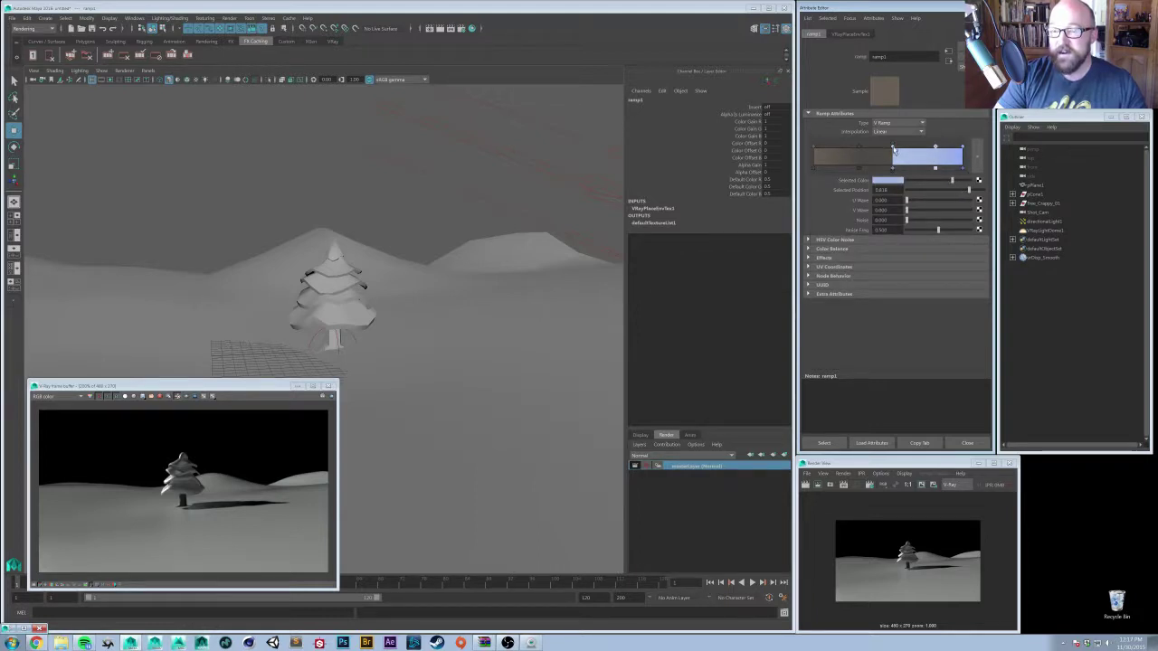
- Raise the light blue horizon stop to full brightness and reduce its saturation to a paler blue
left_click(894, 154)
left_click_drag(961, 182, 970, 182)
left_click(895, 181)
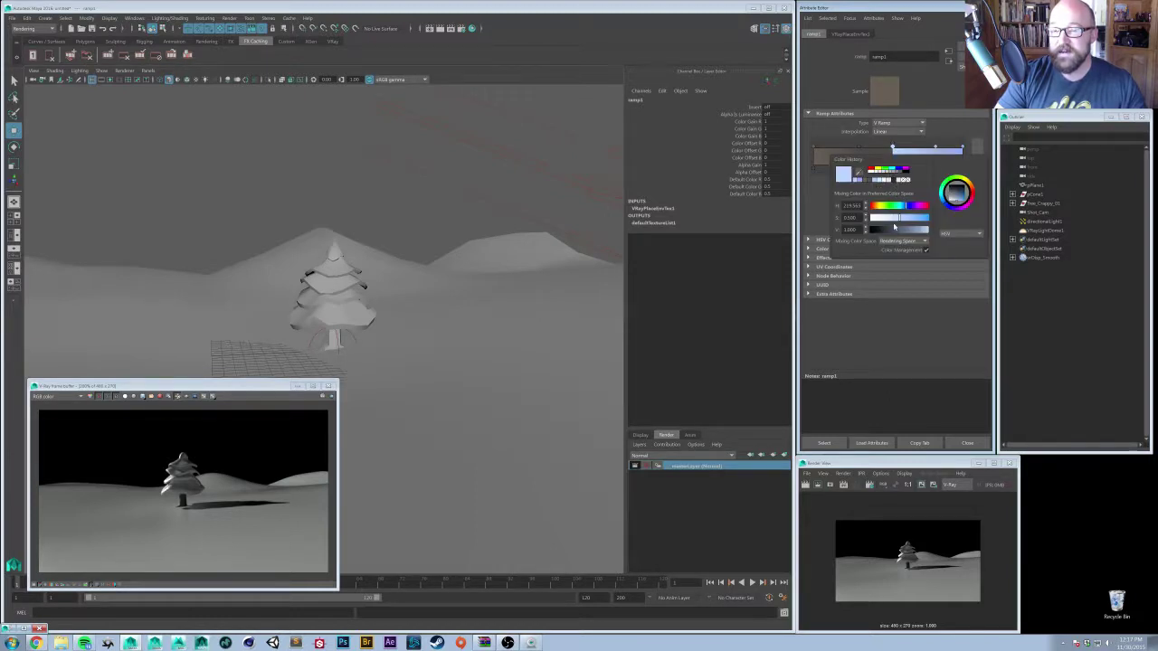
left_click_drag(912, 221, 907, 222)
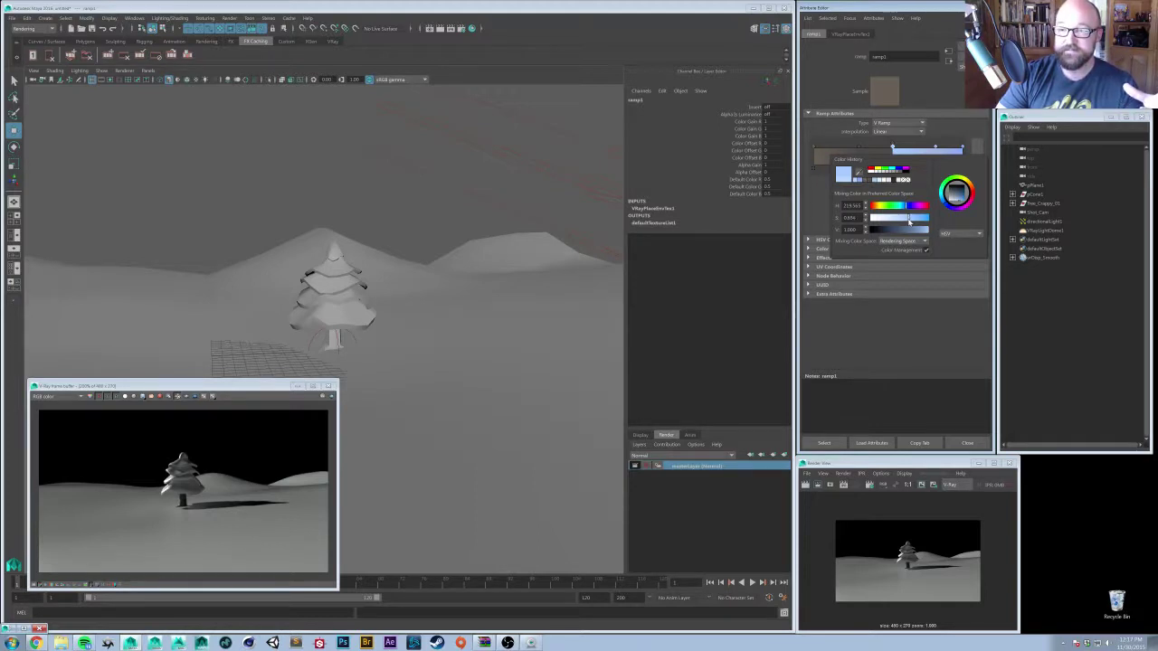
mouse_move(909, 222)
left_mouse_down()
mouse_move(922, 222)
mouse_move(895, 221)
left_mouse_up()
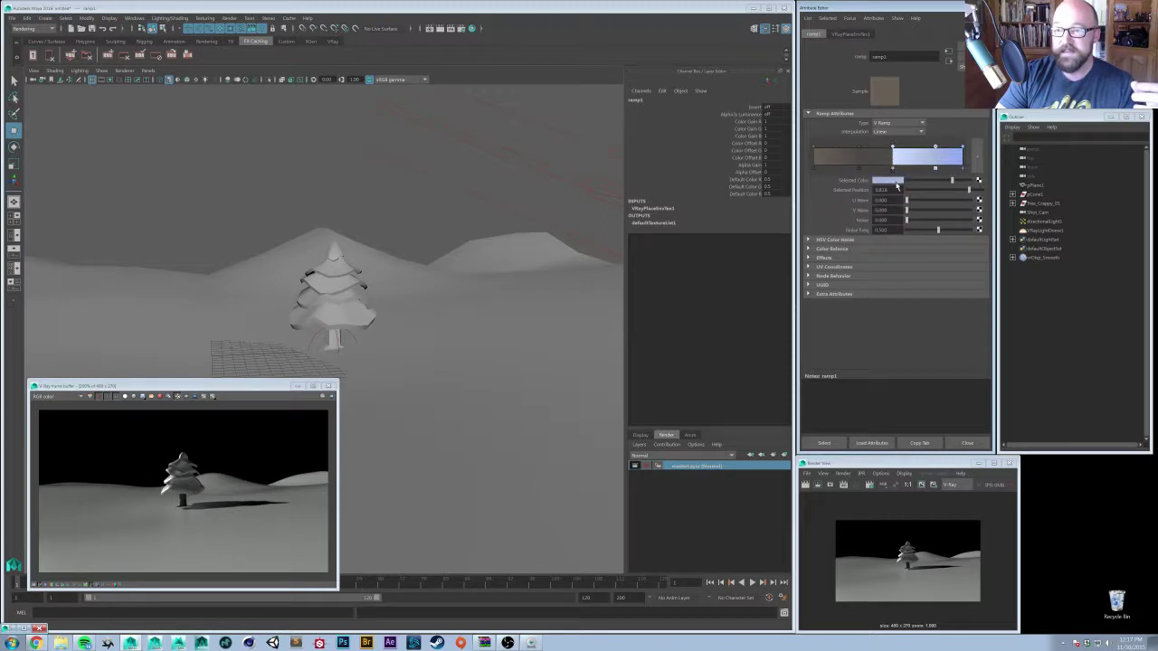
- Increase the saturation of the stop at about 0.81 and turn the ramp's end stop into a darker, deep blue
left_click(893, 181)
left_click_drag(904, 226, 907, 214)
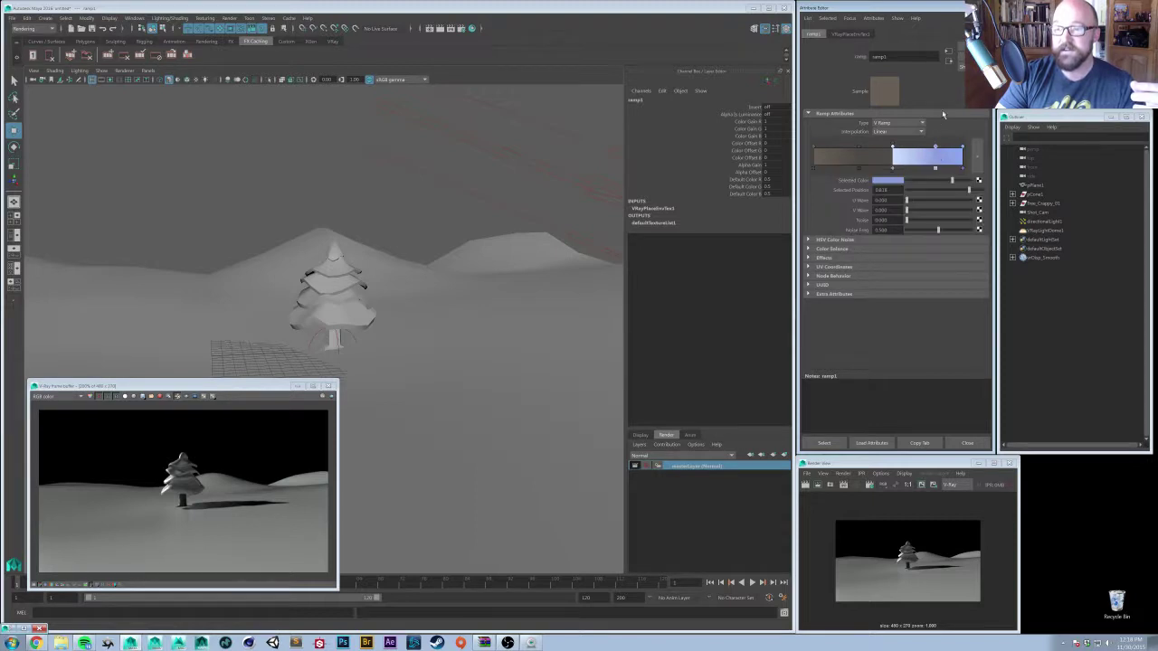
left_click(896, 181)
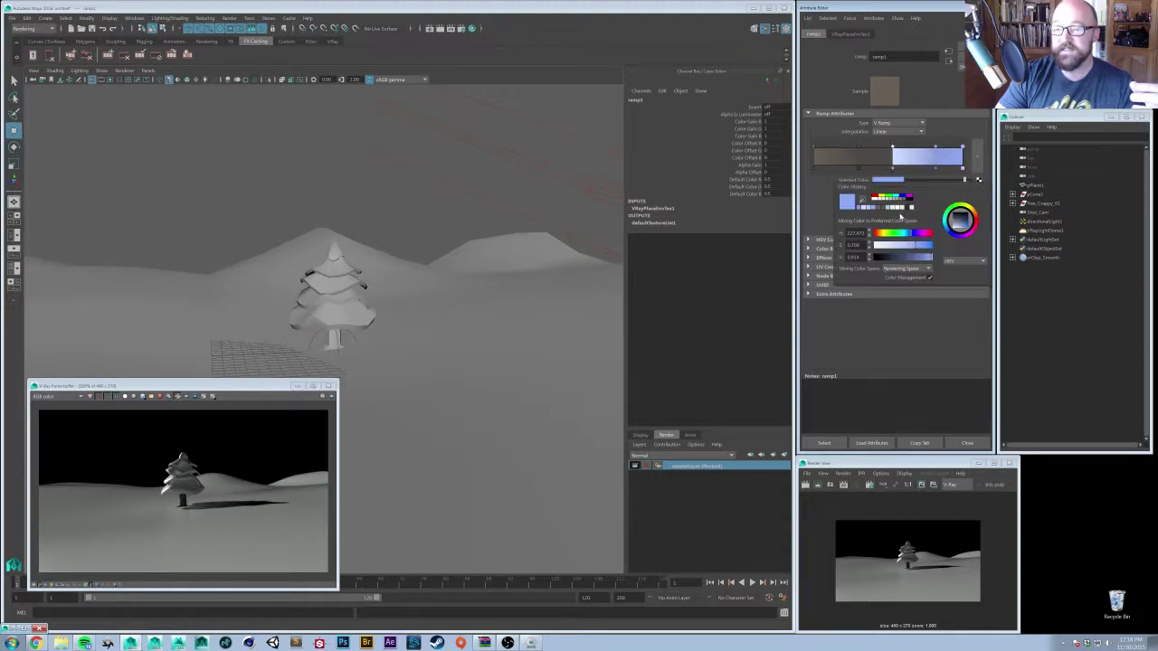
mouse_move(916, 260)
left_mouse_down()
mouse_move(923, 245)
mouse_move(911, 237)
left_mouse_up()
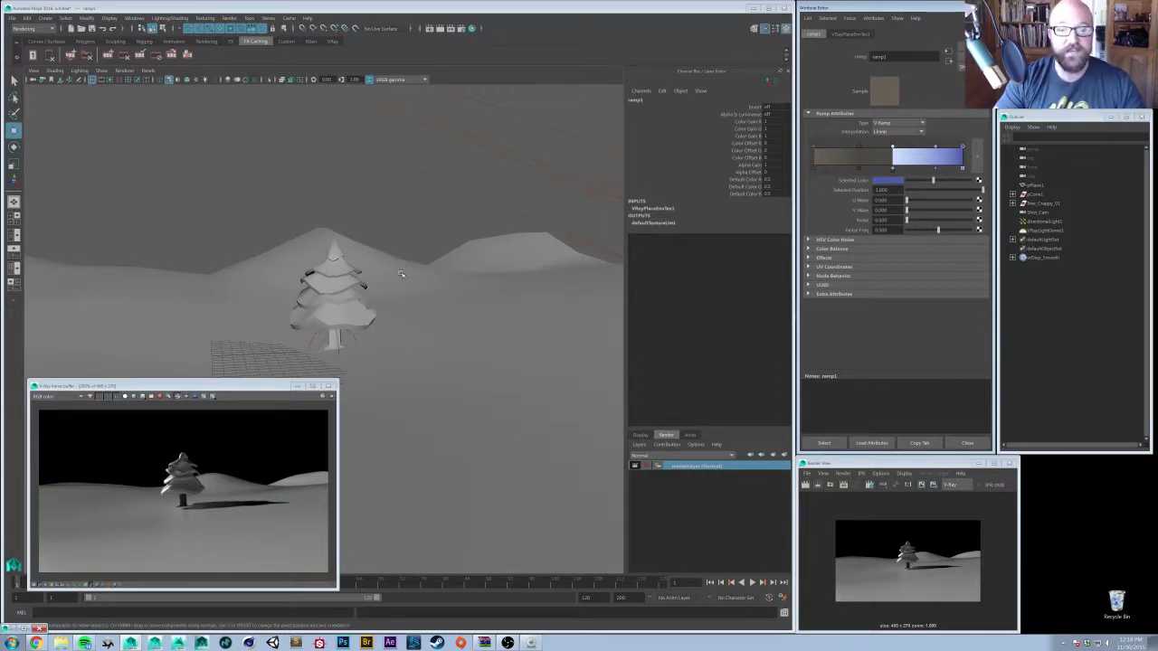
- Render the scene with the ramp-textured dome light and inspect the tree up close in the V-Ray frame buffer
left_click_drag(406, 277, 451, 289, "alt")
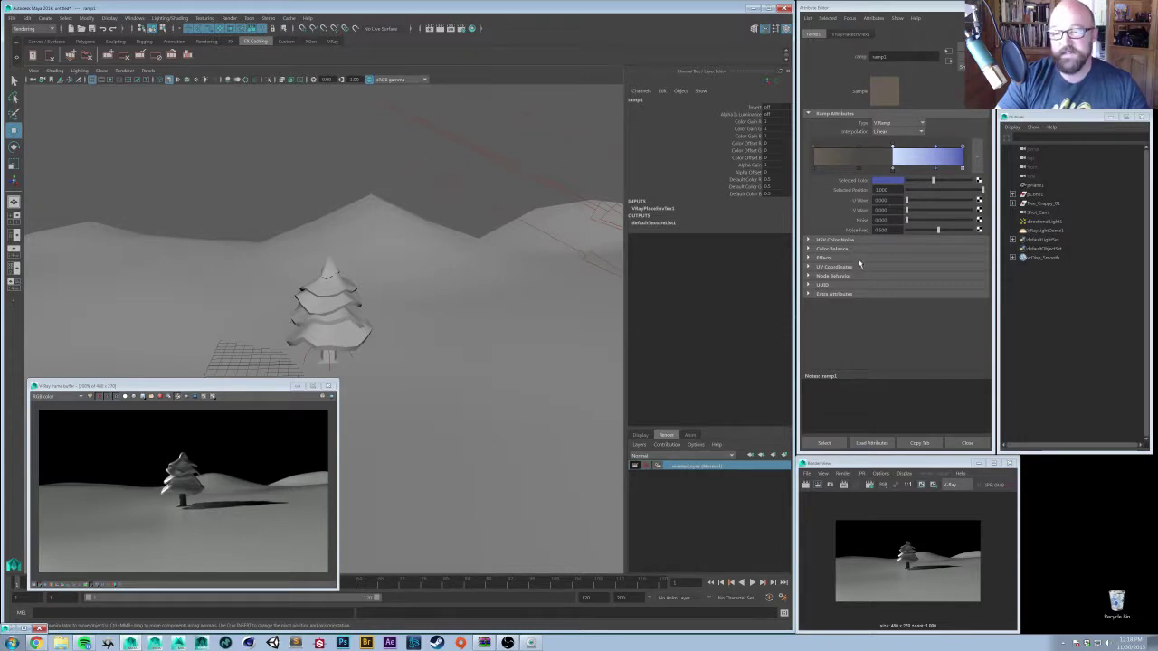
left_click_drag(392, 298, 389, 328, "alt")
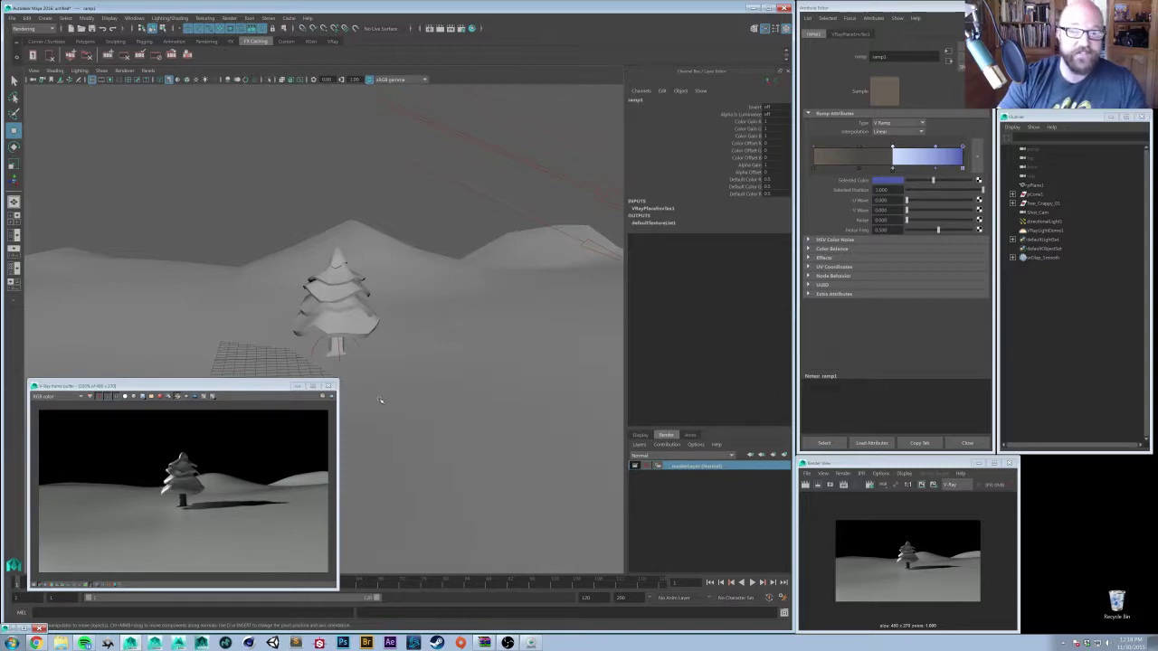
left_click(323, 397)
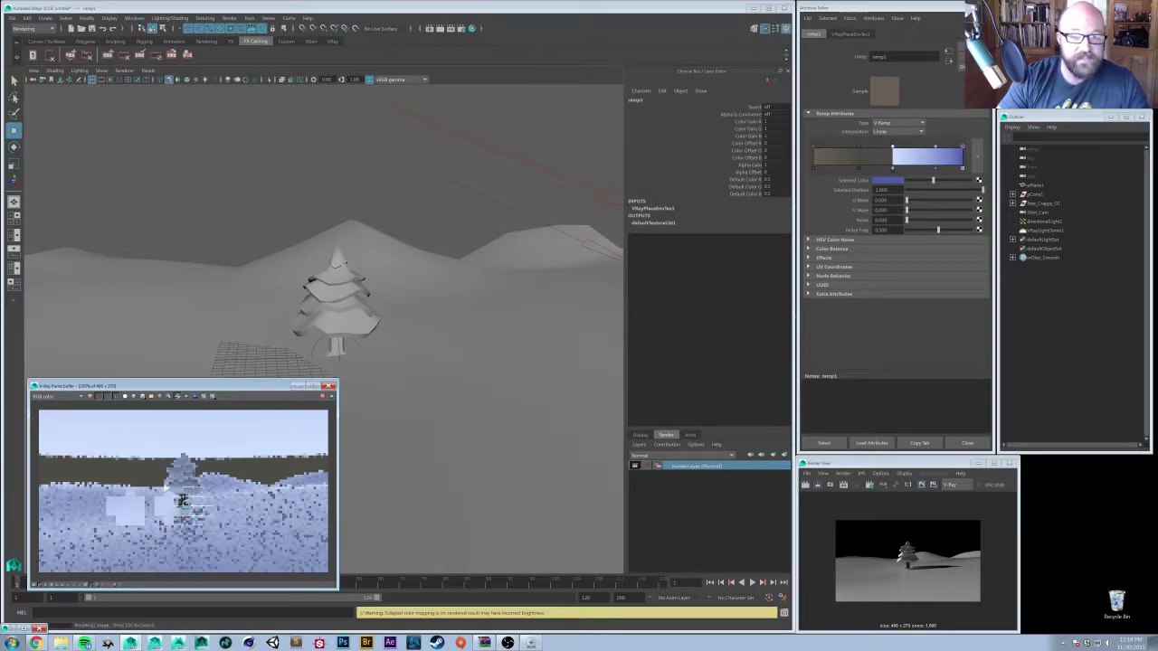
scroll(184, 502, "up", 2)
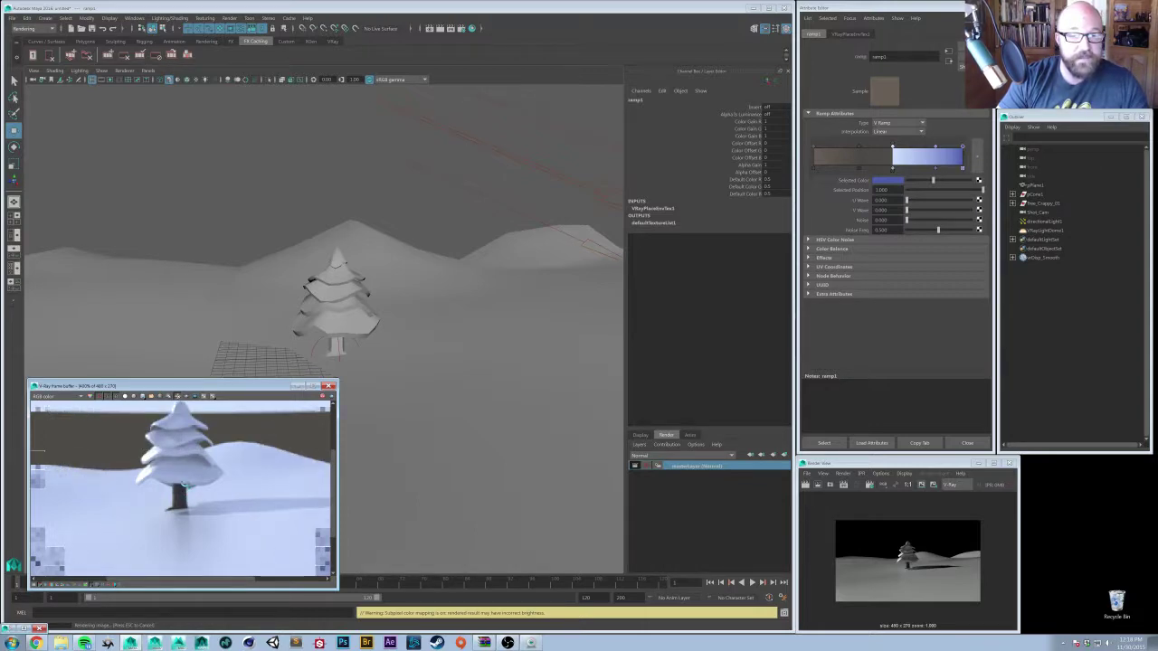
scroll(188, 502, "down", 2)
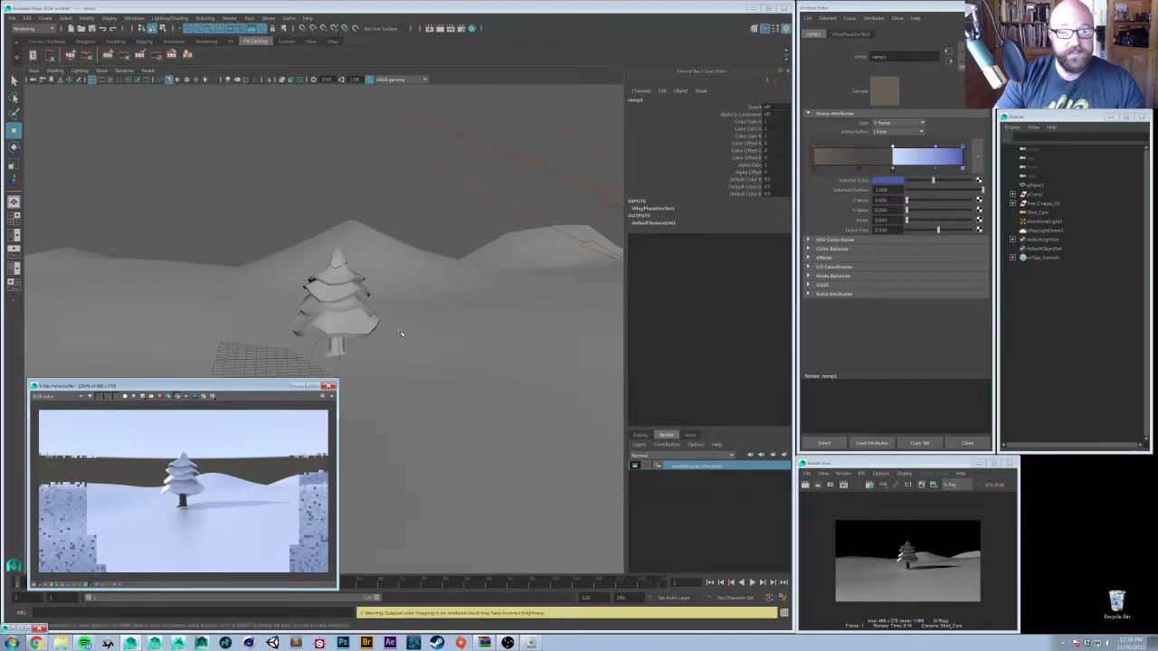
- Select the V-Ray dome light and enable its Invisible option
left_click_drag(399, 352, 391, 308, "alt")
right_click_drag(391, 307, 450, 309, "alt")
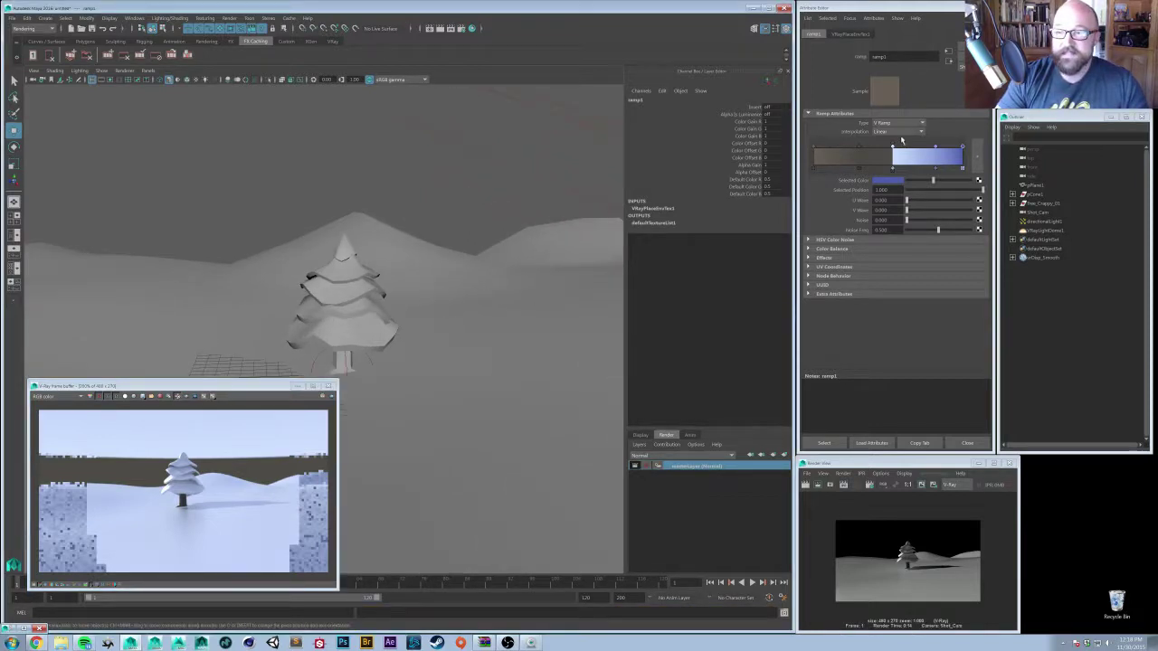
left_click(1037, 232)
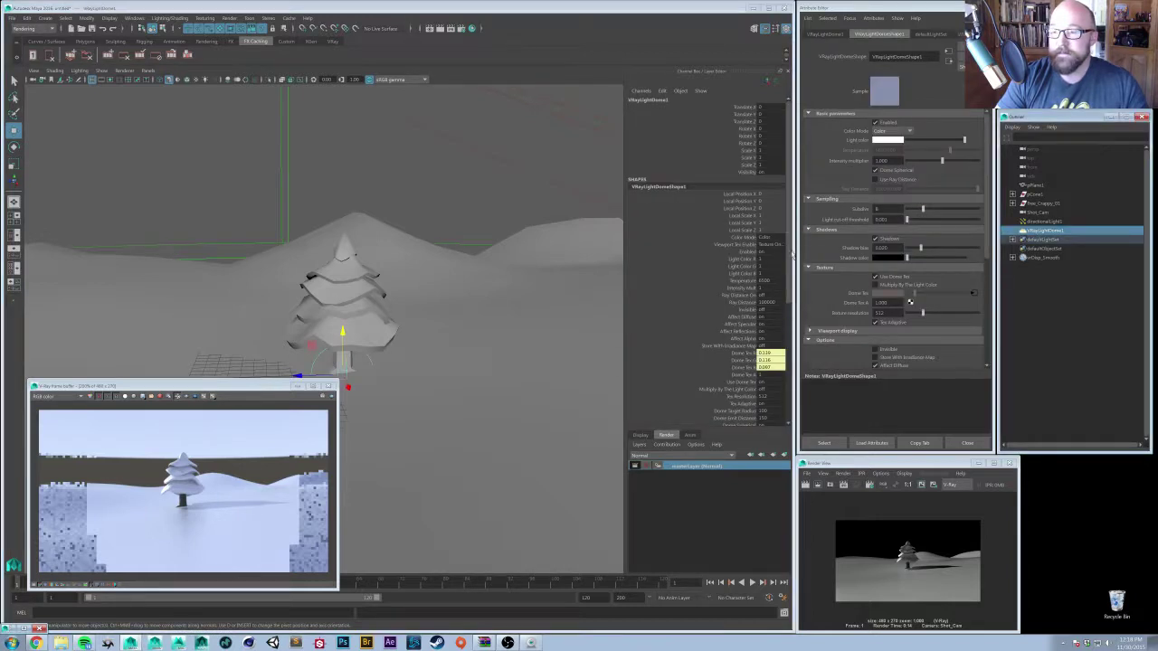
left_click(883, 351)
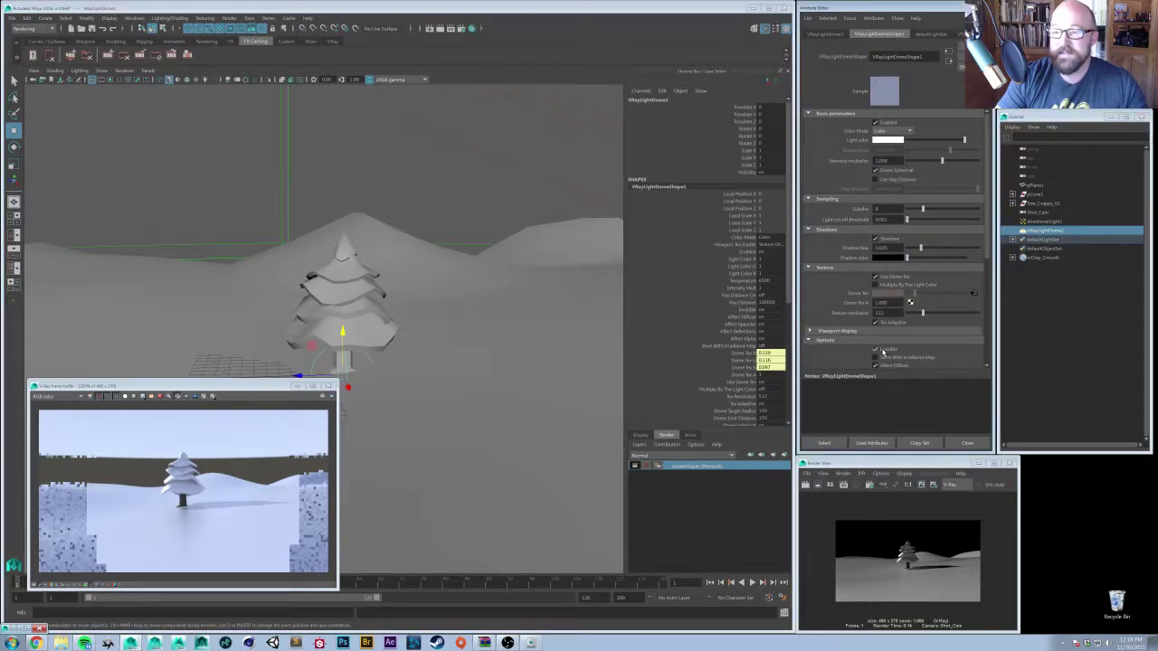
- Examine the tree's branch layers and its placement among the hills from several angles
left_click(414, 284)
left_click_drag(414, 270, 431, 258, "alt")
middle_click_drag(412, 269, 431, 273, "alt")
left_click_drag(425, 275, 436, 314, "alt")
left_click(421, 290)
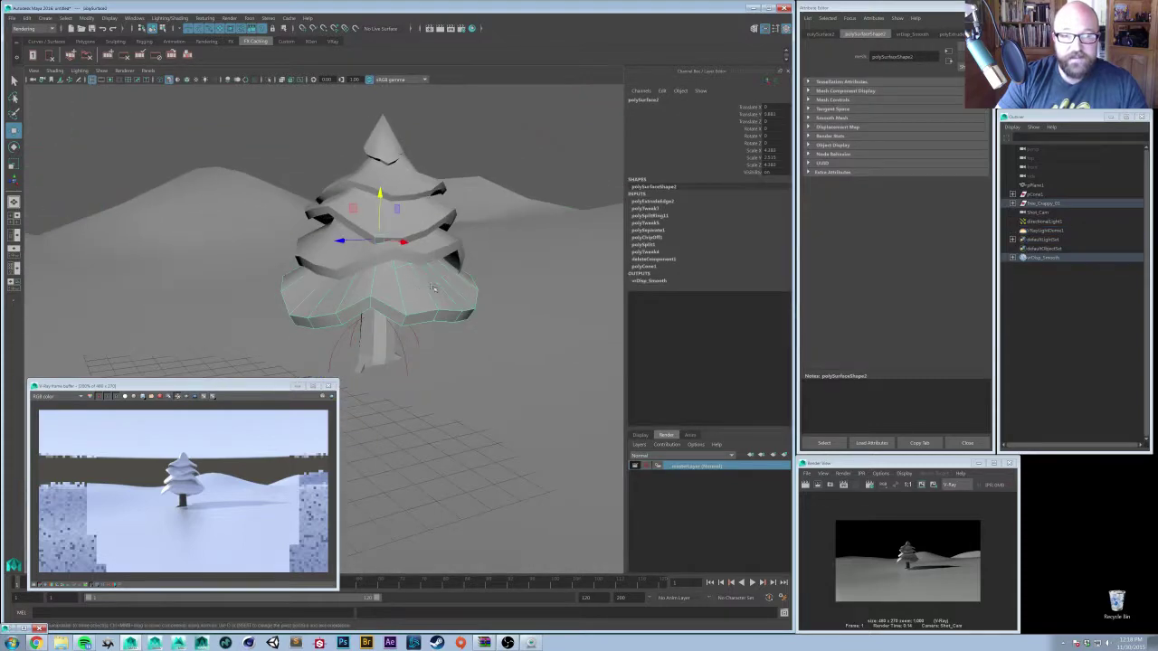
left_click_drag(520, 291, 410, 244, "alt")
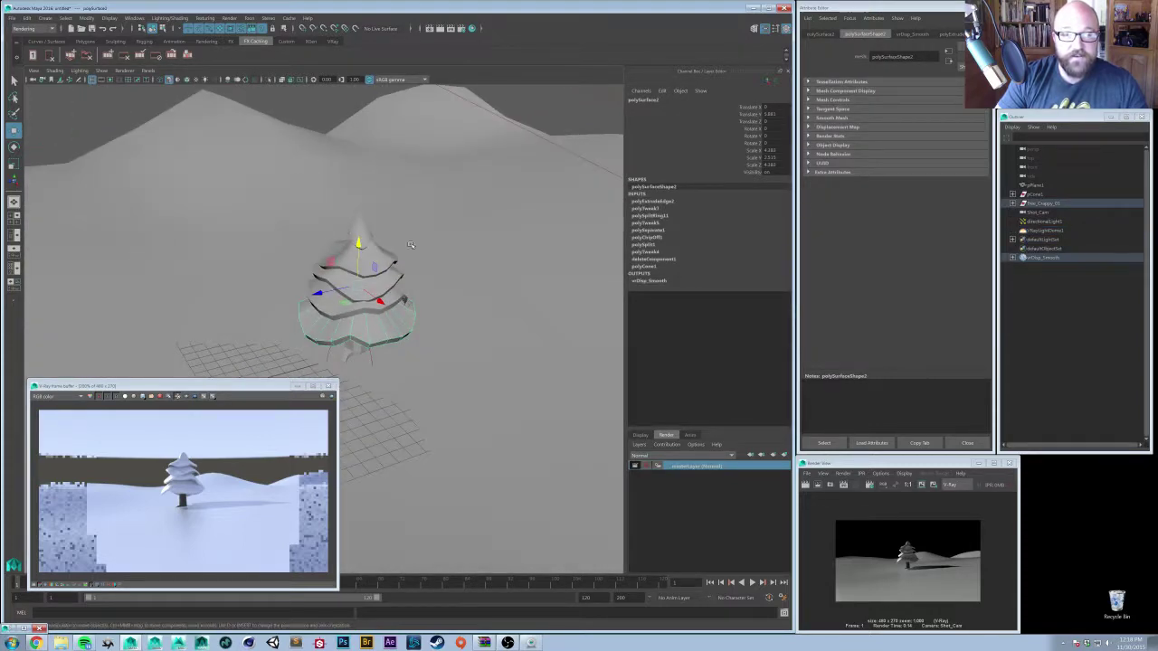
left_click_drag(318, 366, 316, 365)
left_click_drag(419, 361, 414, 330, "ctrl")
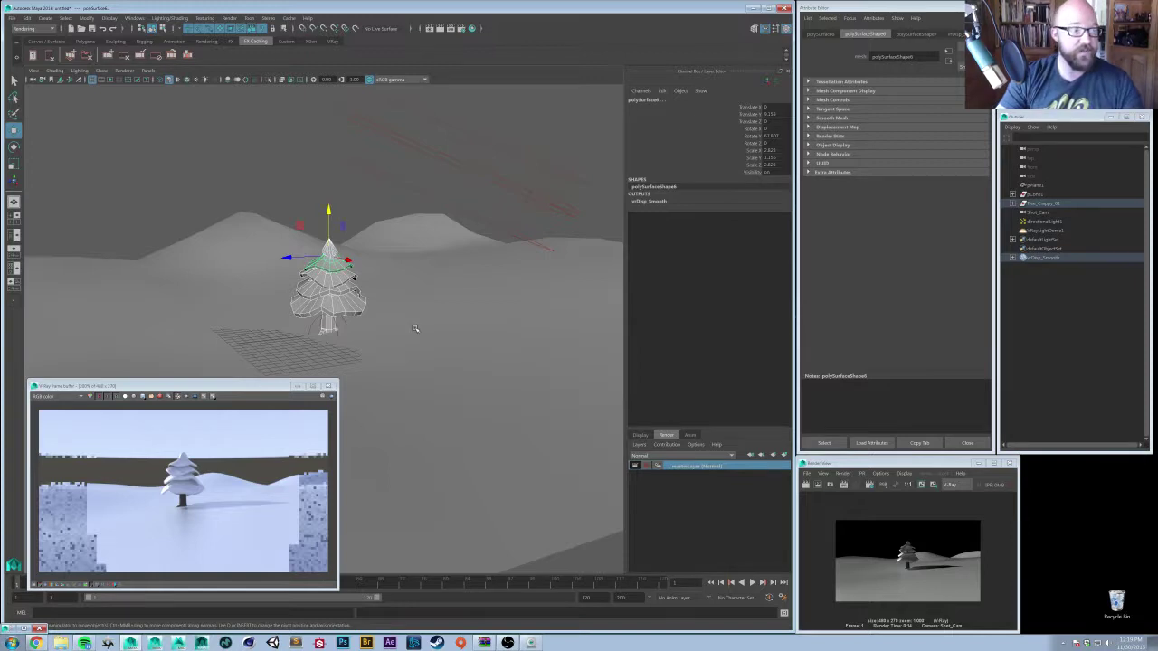
left_click_drag(414, 328, 407, 282, "alt")
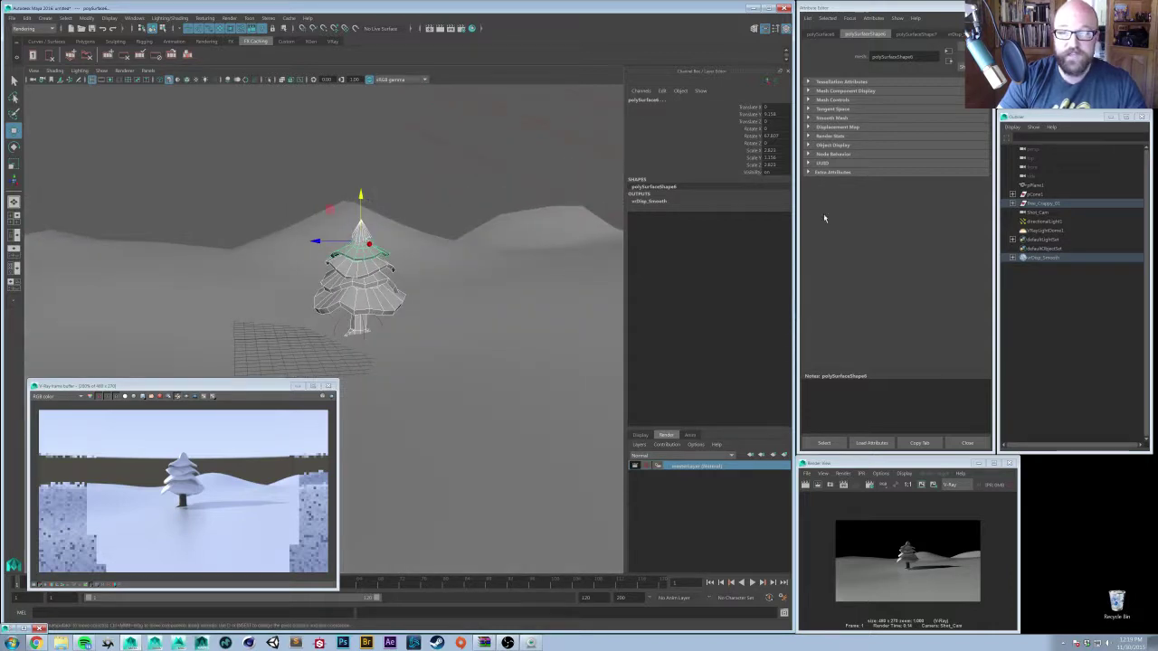
- Duplicate the Tree_Crappy_01 group and hide the original tree
left_click(1043, 205)
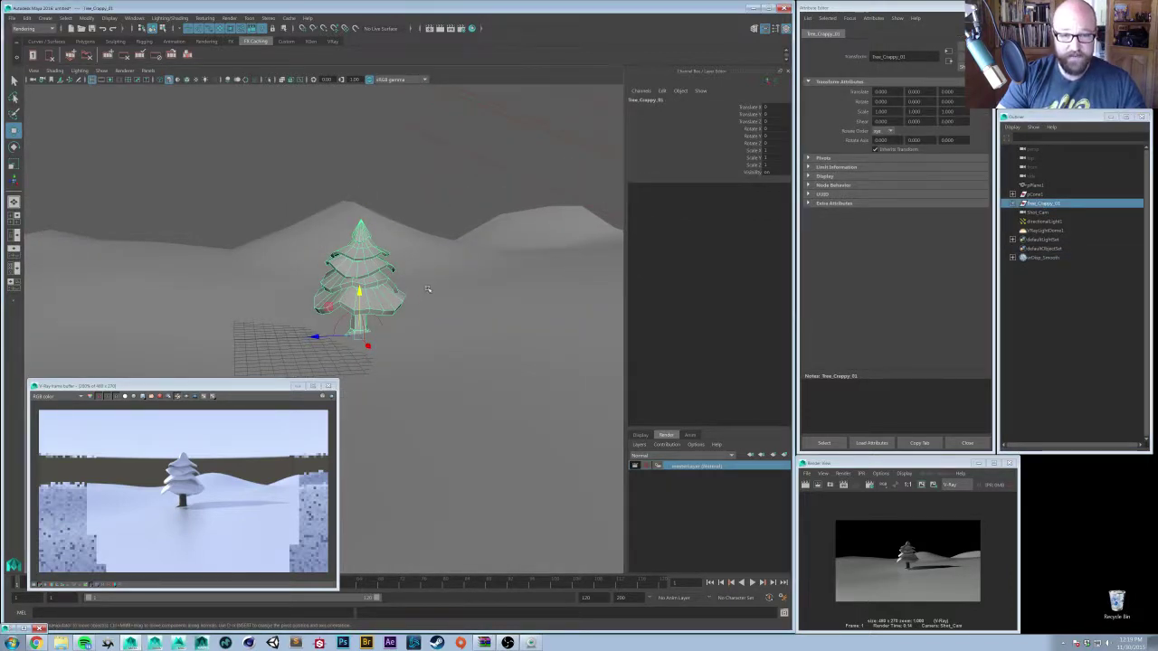
key("ctrl+d")
left_click(1032, 206)
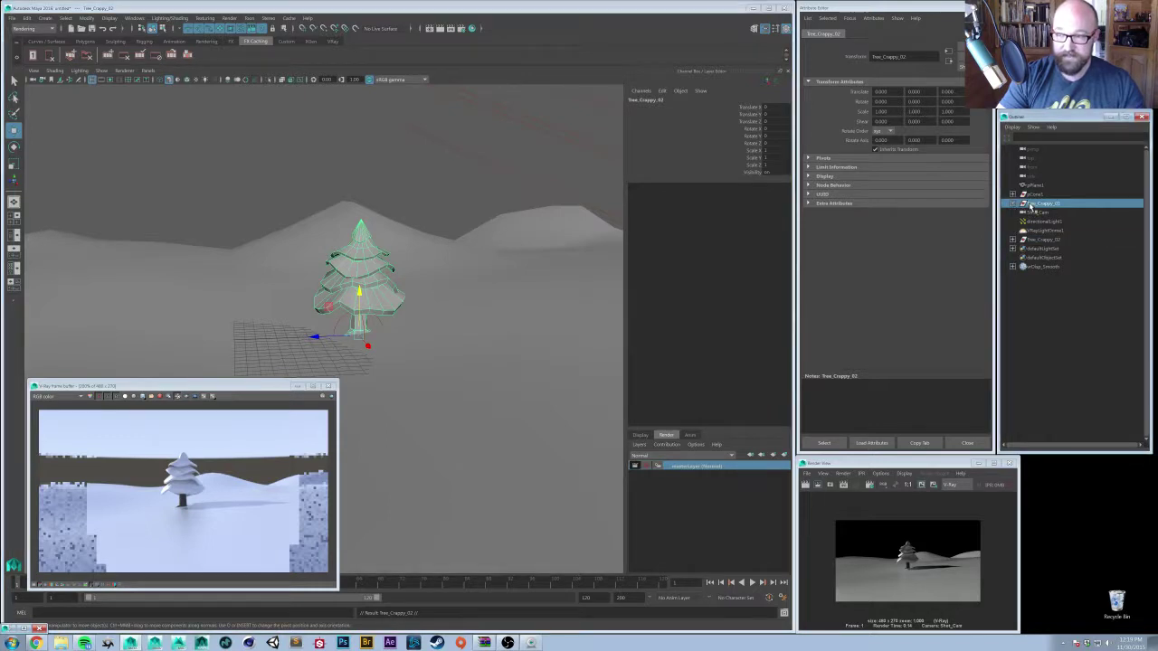
key("ctrl+h")
- Open the V-Ray proxy creation settings for the duplicated tree group Tree_Crappy_02
left_click(1042, 242)
left_click_drag(327, 178, 306, 184, "alt")
left_click(45, 18)
mouse_move(90, 212)
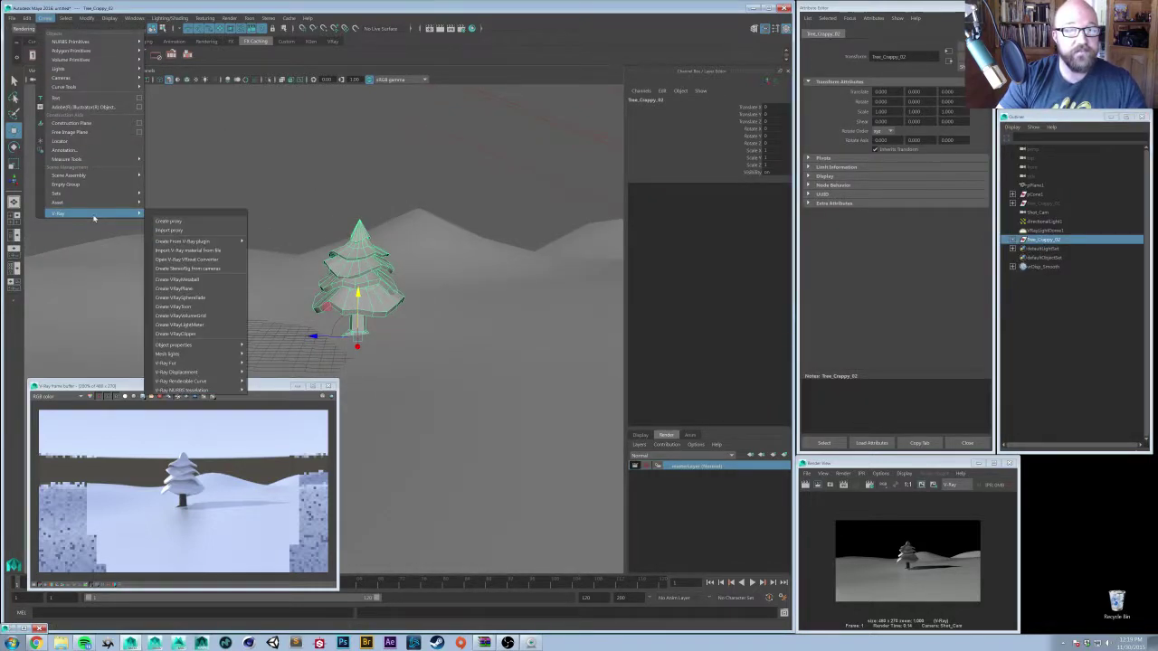
left_click(200, 221)
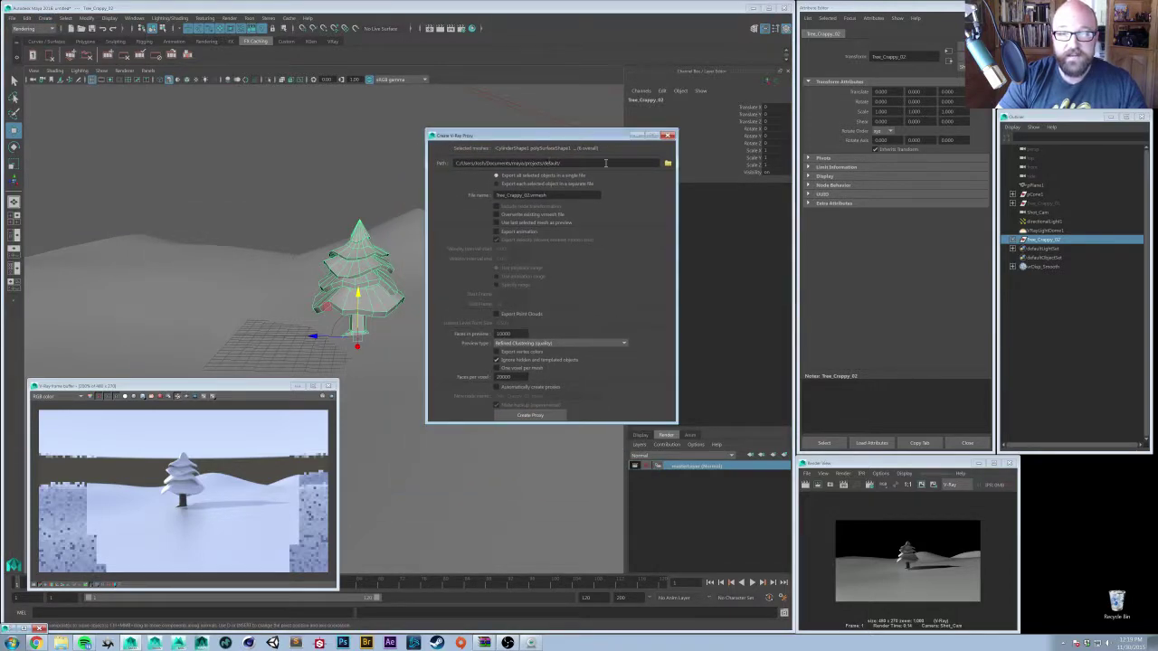
- Browse for the proxy's export path to the Tutorial_Based folder inside Projects on the Storage (E:) drive
left_click(667, 163)
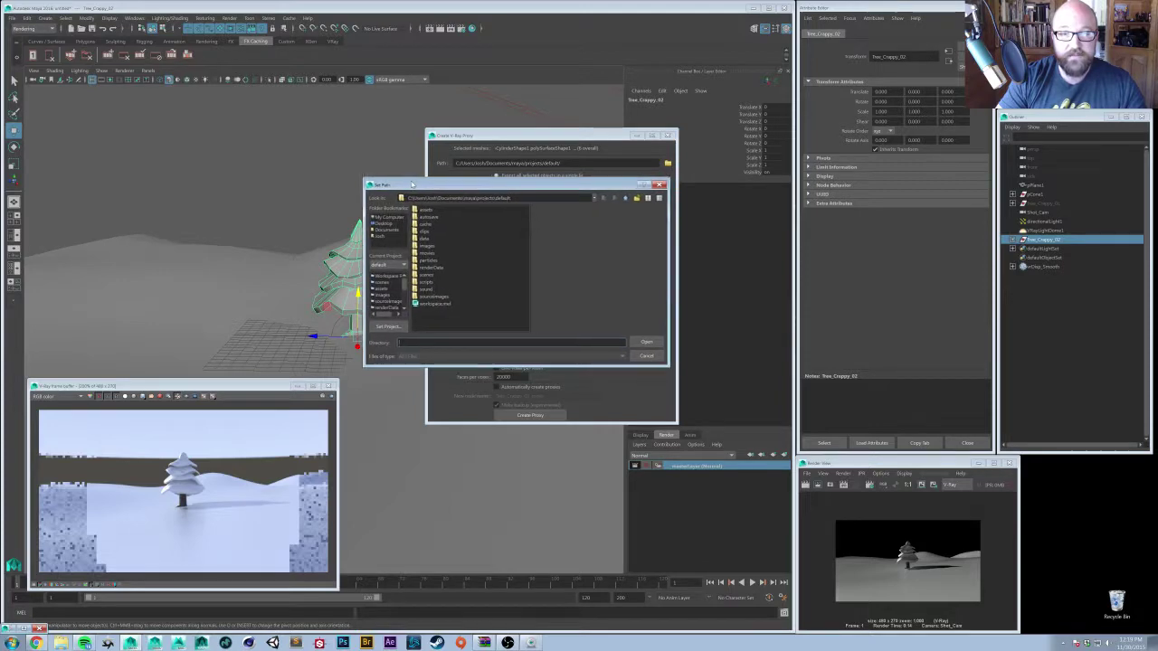
left_click(378, 177)
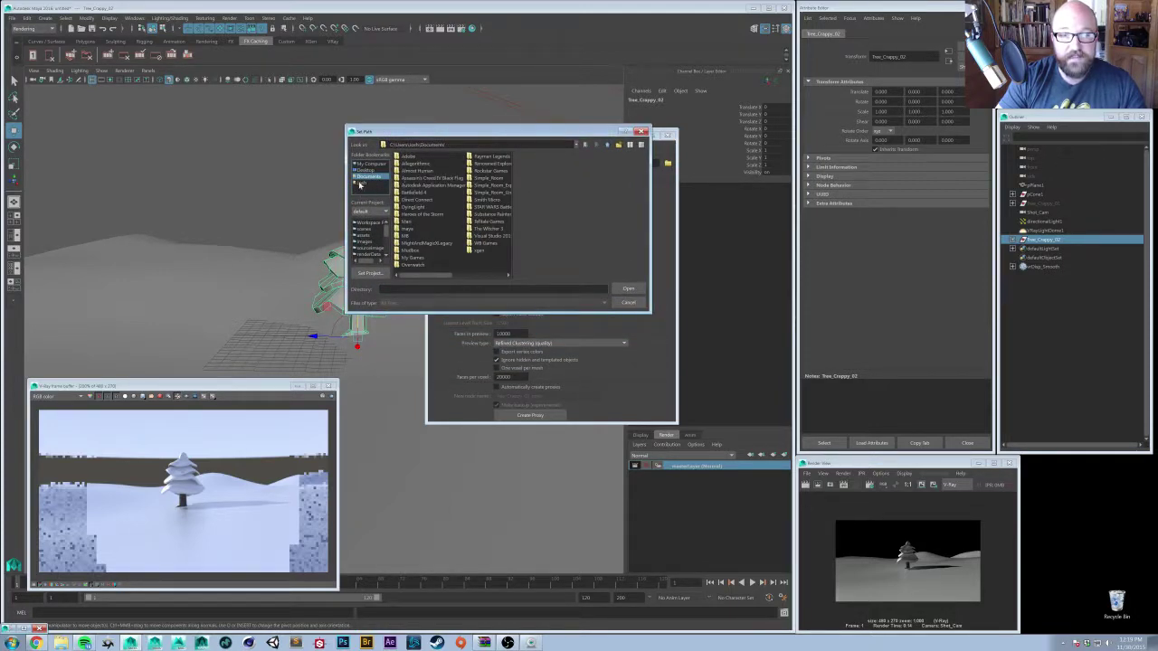
left_click(359, 183)
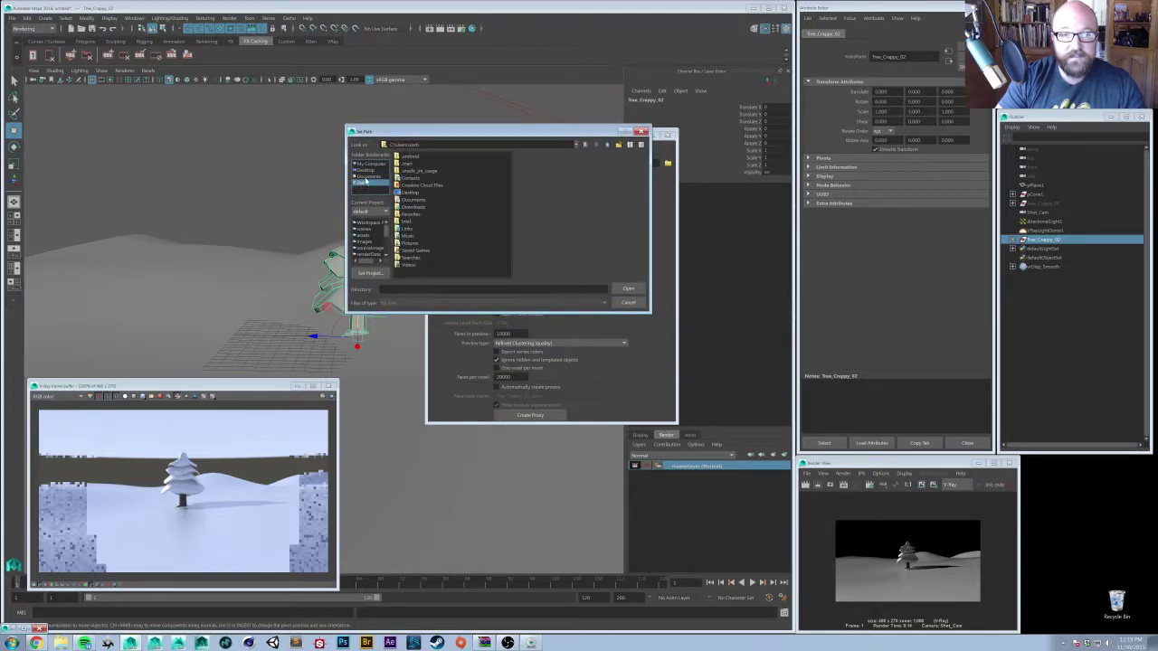
left_click(370, 164)
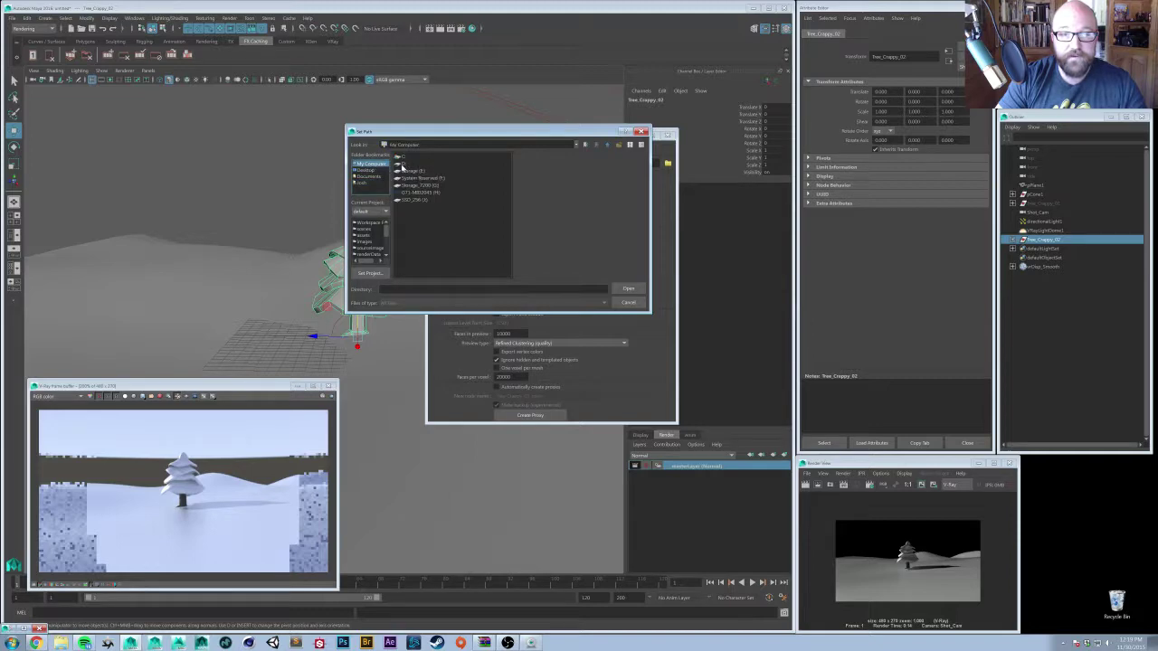
left_click(403, 164)
left_click(410, 171)
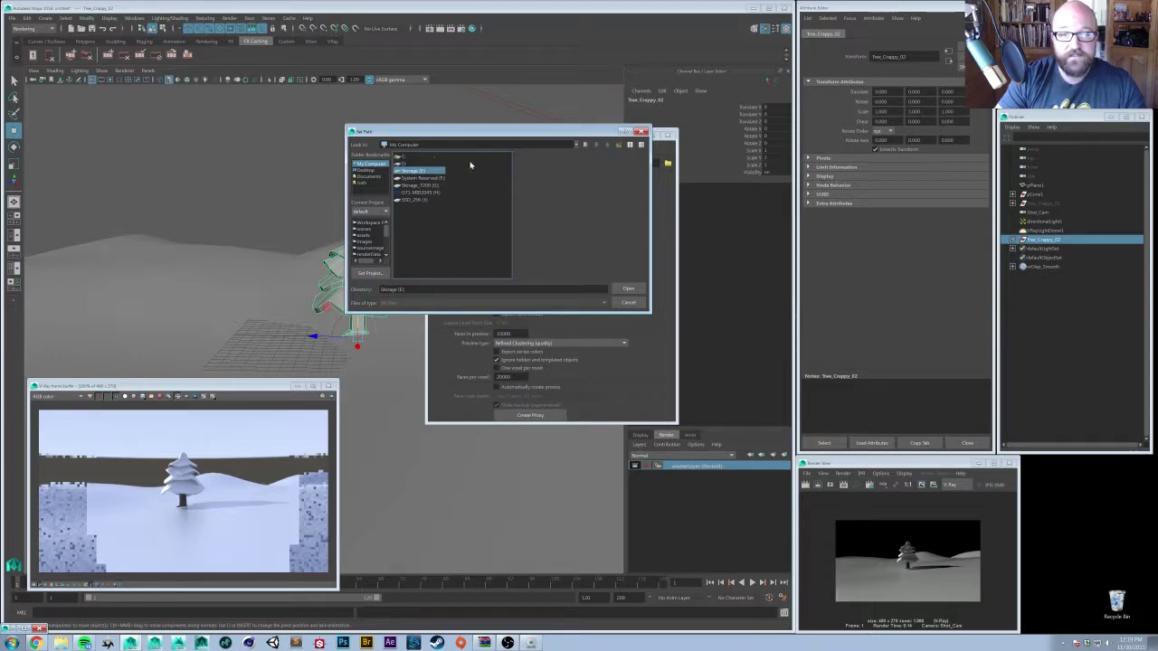
left_click_drag(525, 132, 505, 152)
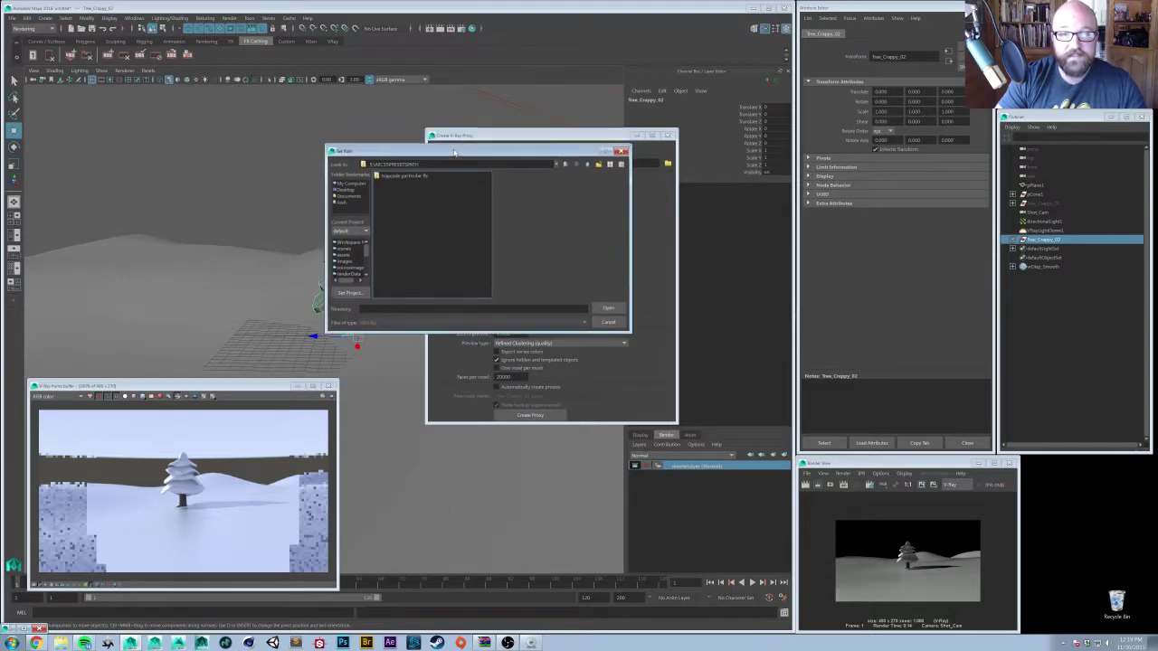
left_click(565, 164)
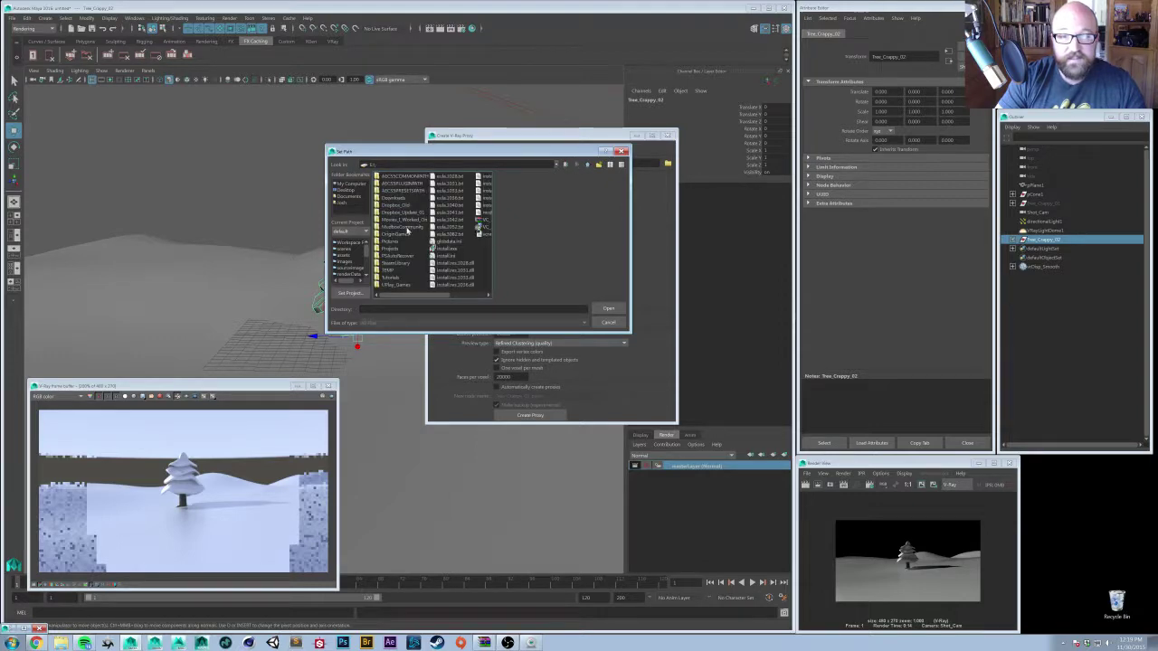
double_click(398, 249)
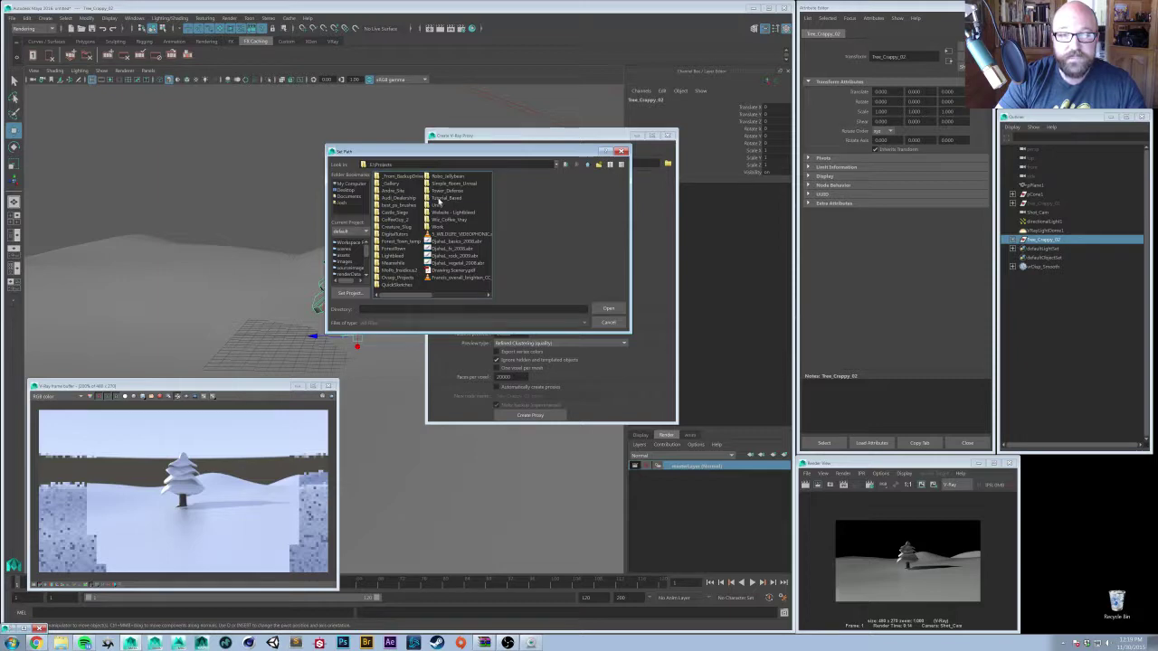
double_click(445, 198)
- Create a new folder named SnowyScene inside Tutorial_Based and enter it
left_click(599, 165)
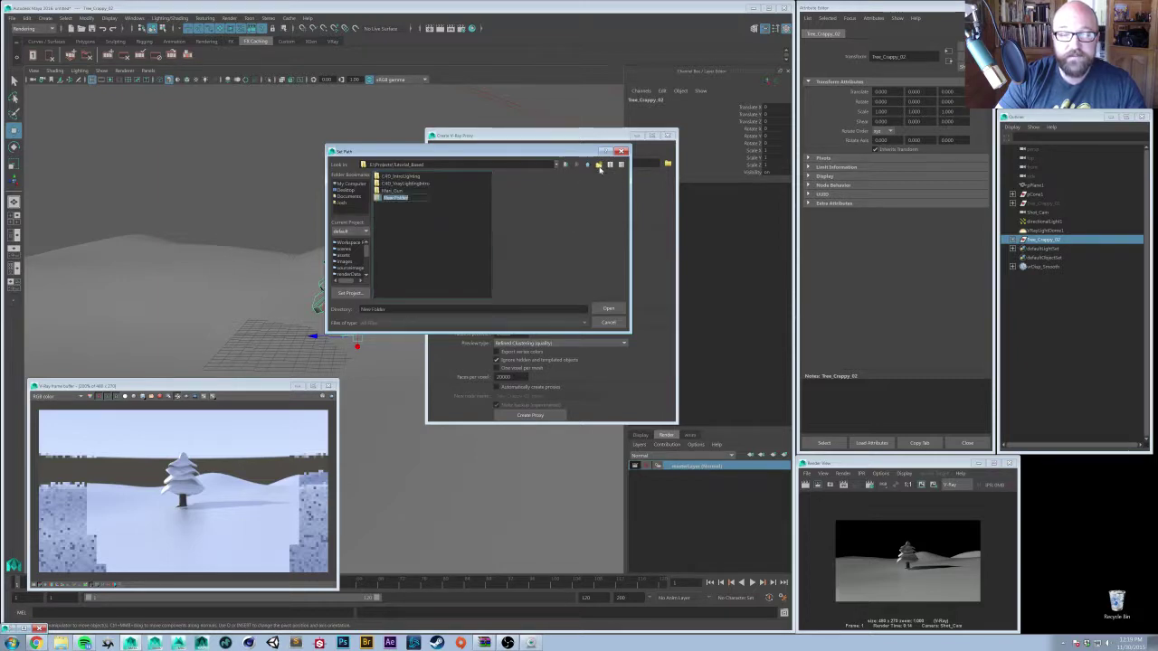
type("SnowyS")
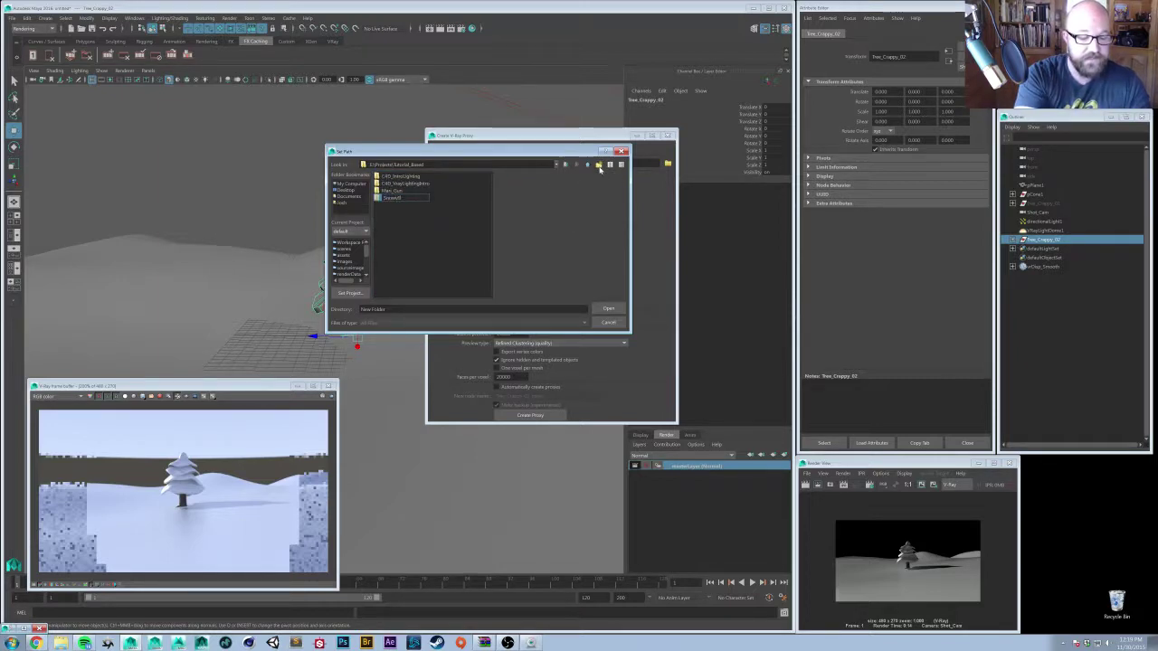
type("cene")
key("Return")
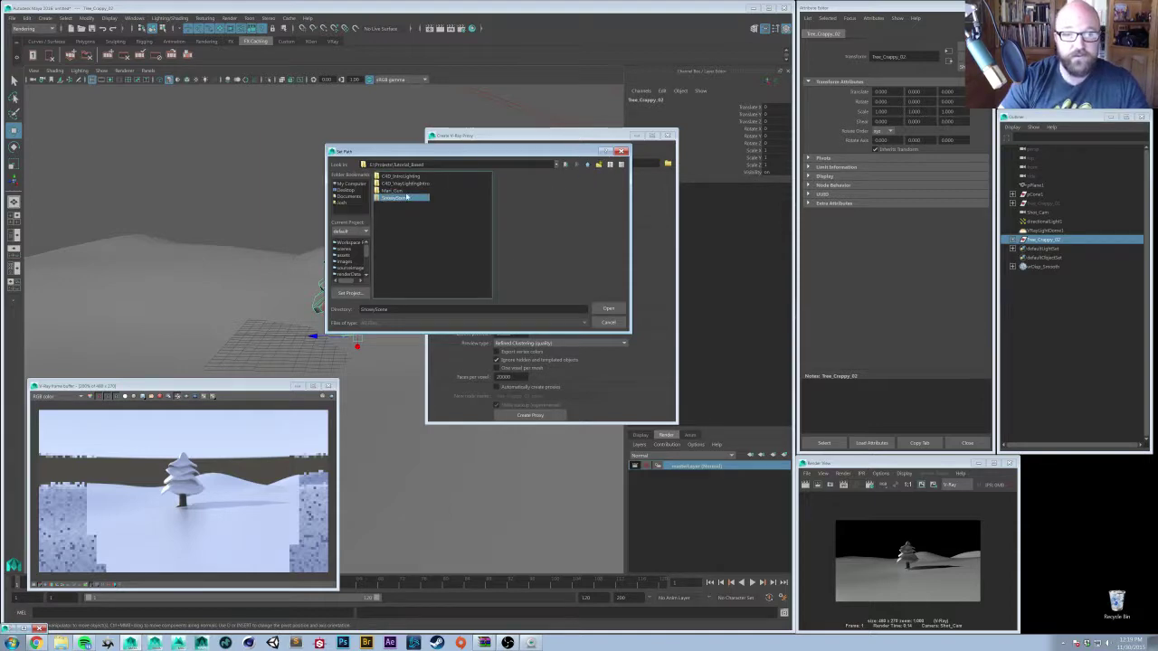
double_click(404, 197)
left_click(382, 309)
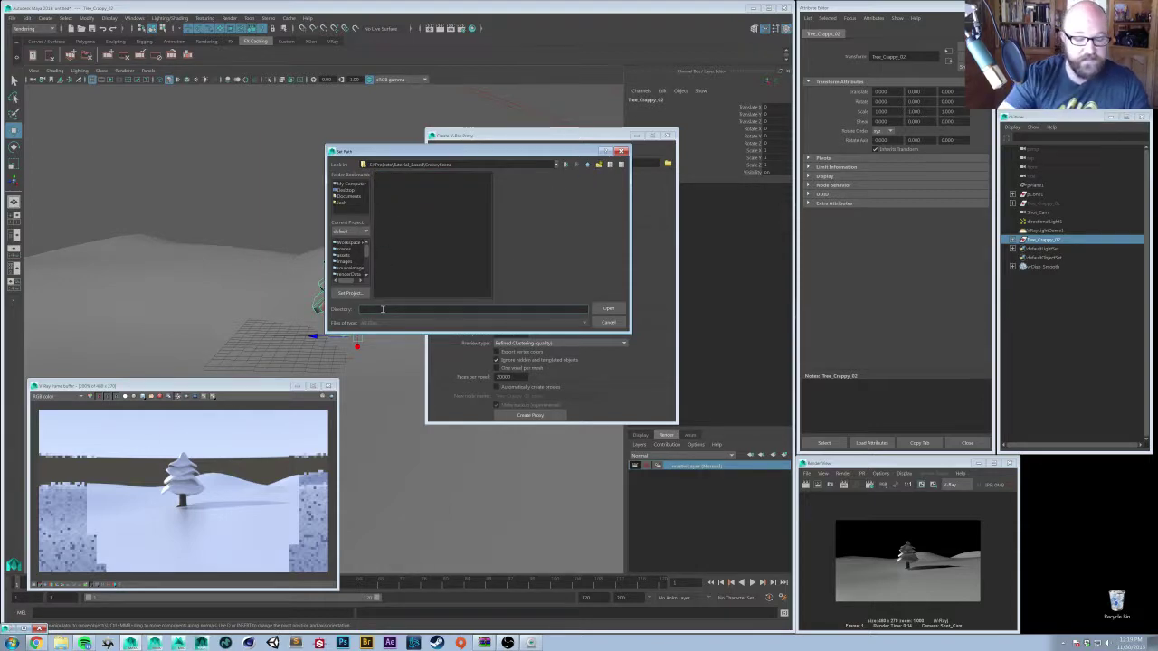
type("Vree_Crappy_Proxy")
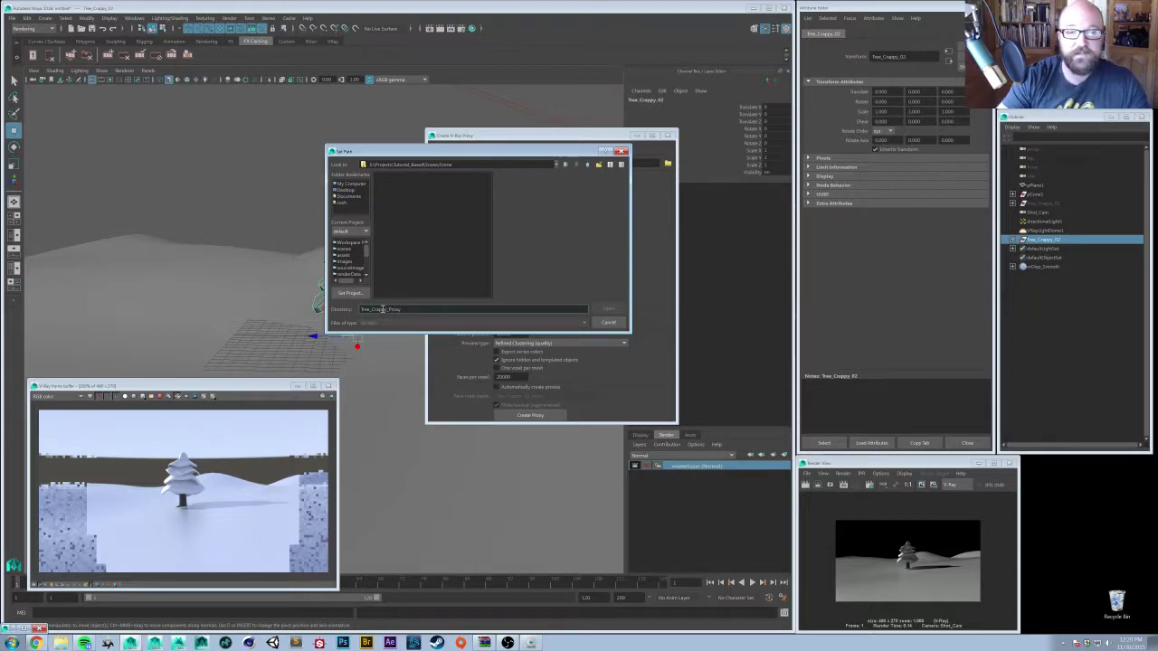
key("Return")
left_click(477, 258)
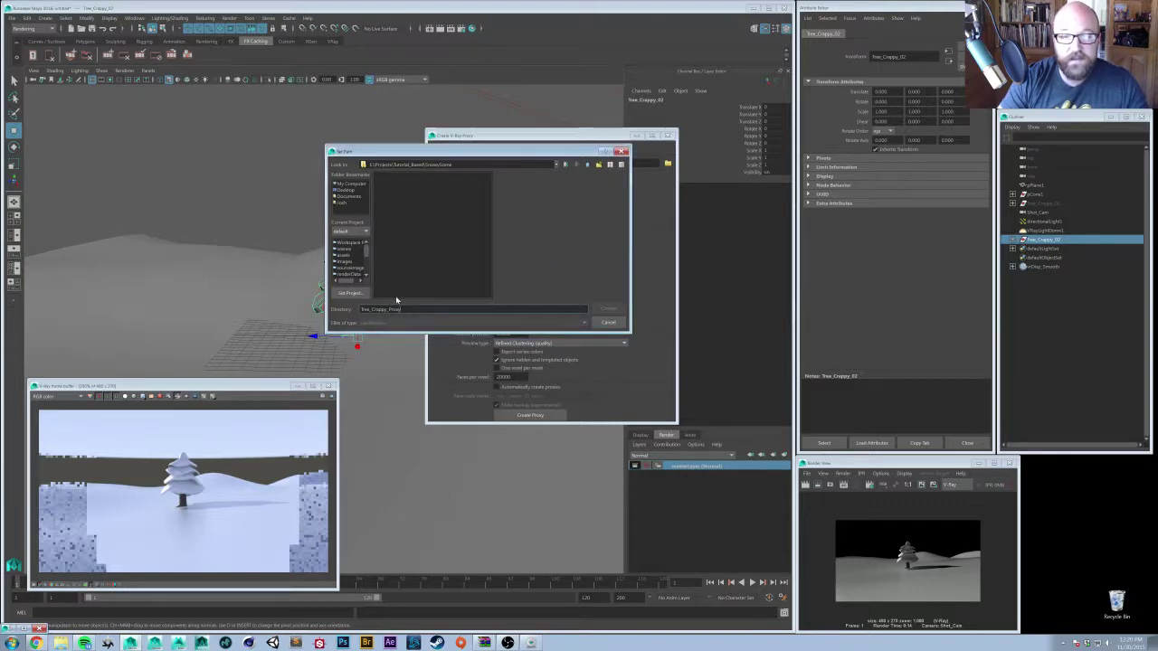
double_click(417, 308)
key("BackSpace")
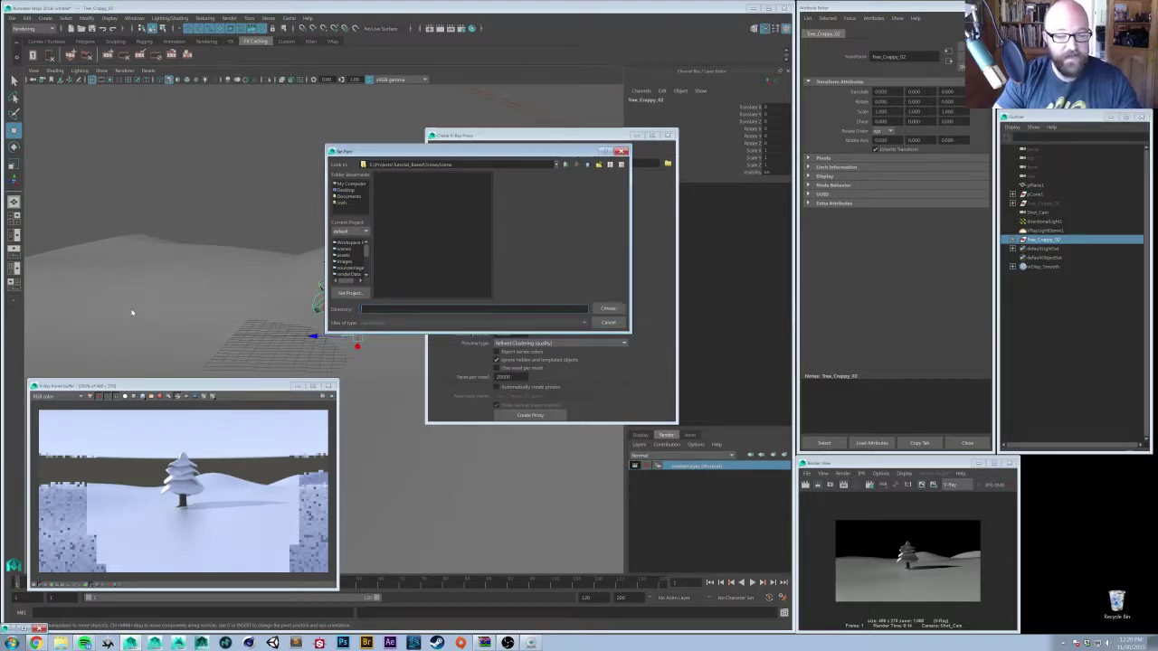
- Accept the SnowyScene folder as the path and create the tree proxy with 200 preview faces and automatic proxy creation enabled
left_click(608, 309)
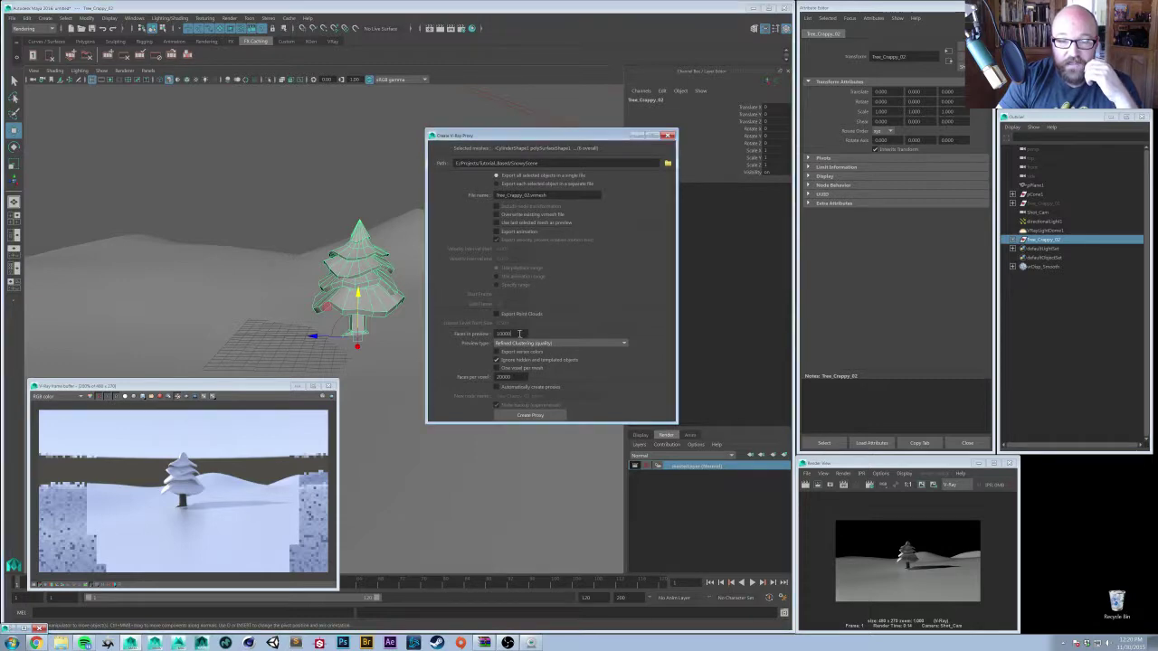
left_click_drag(519, 333, 386, 336)
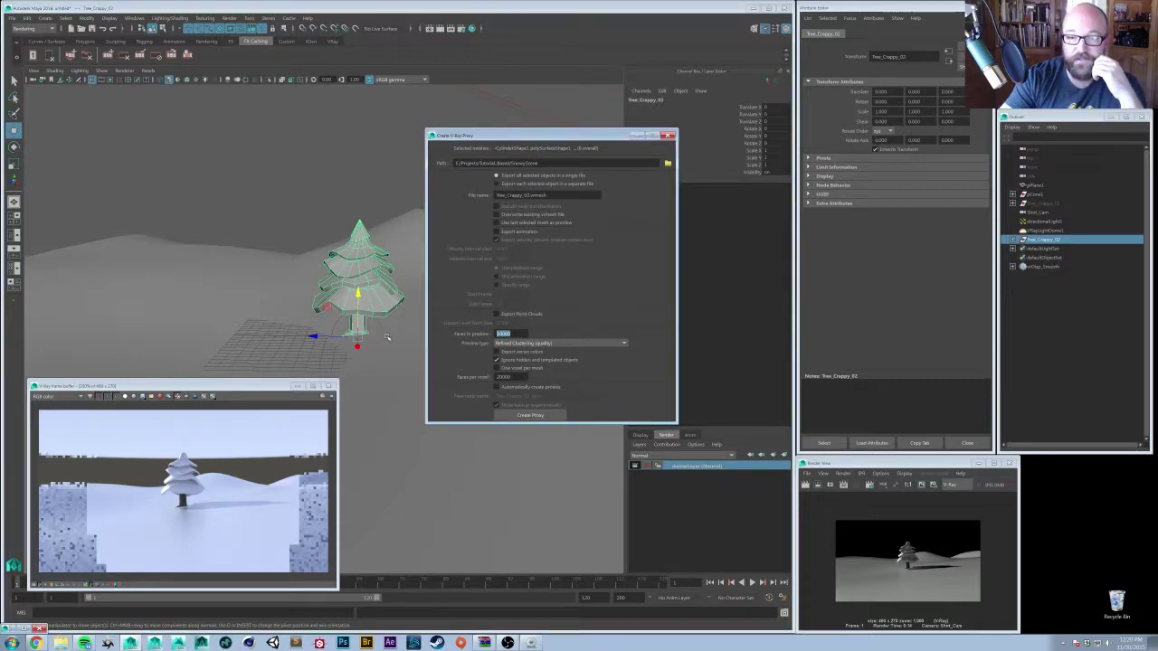
type("2000")
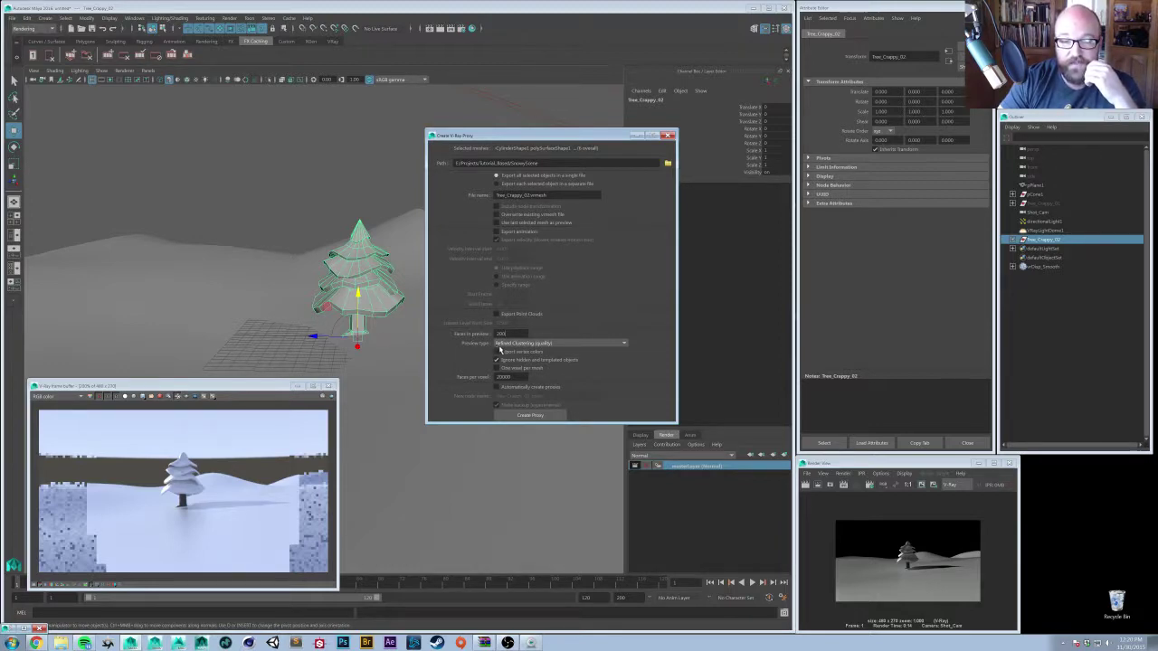
left_click(525, 389)
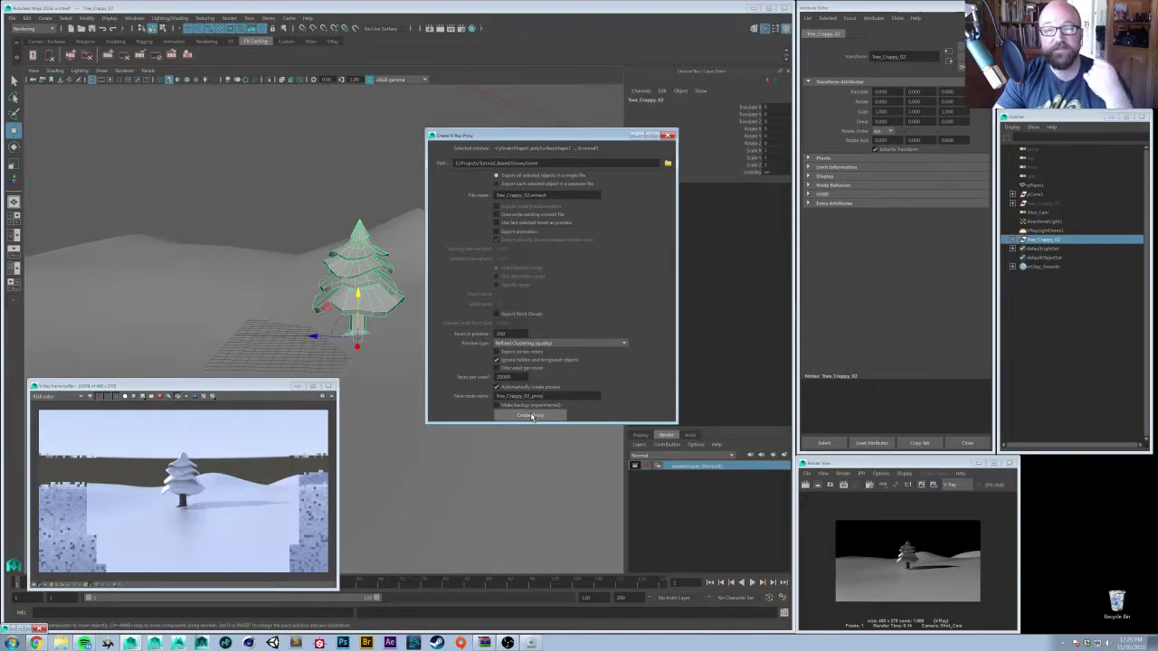
left_click(531, 415)
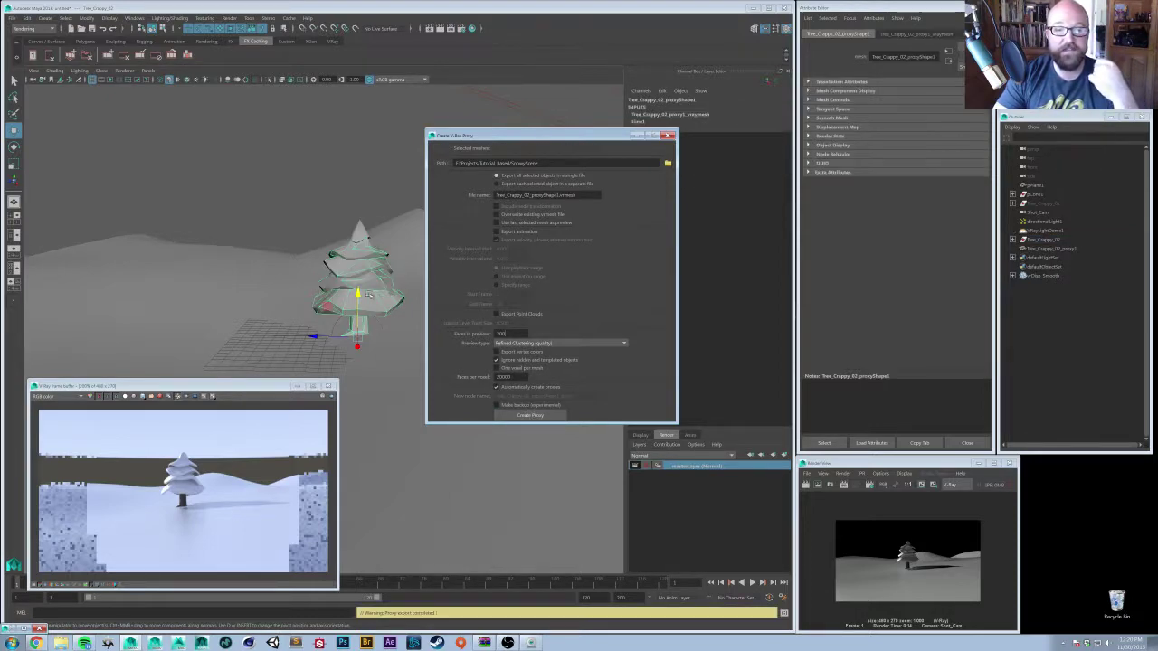
- Move the tree proxy aside along Z and hide the duplicated source group Tree_Crappy_02
left_click_drag(318, 340, 195, 340)
left_click(368, 271)
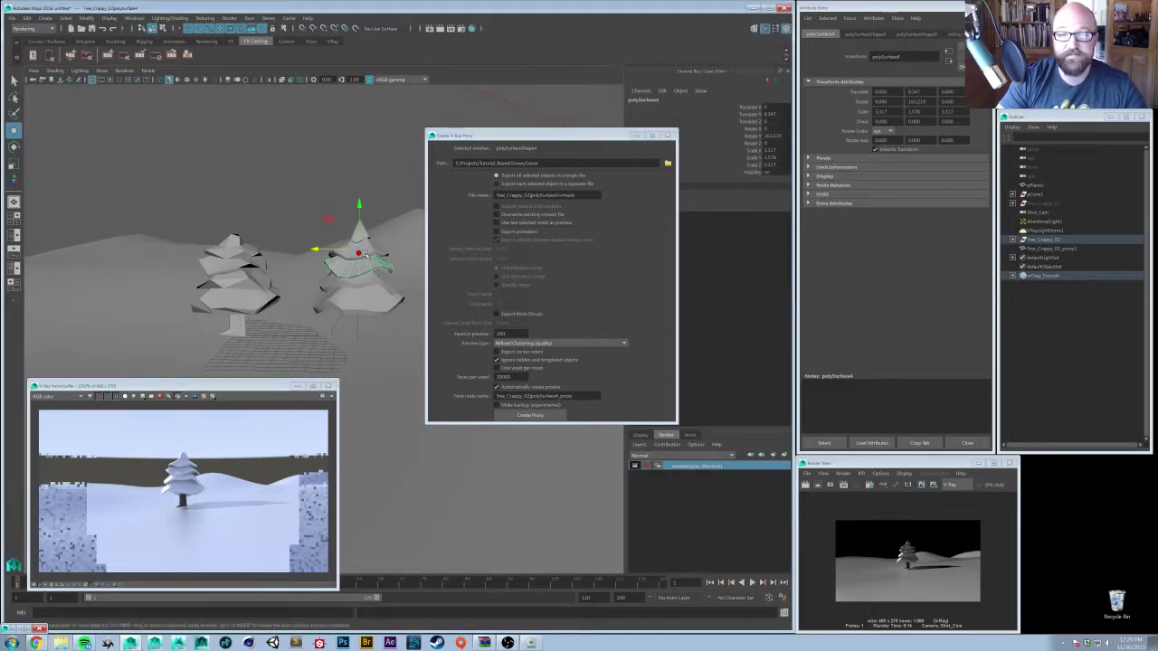
left_click(1049, 240)
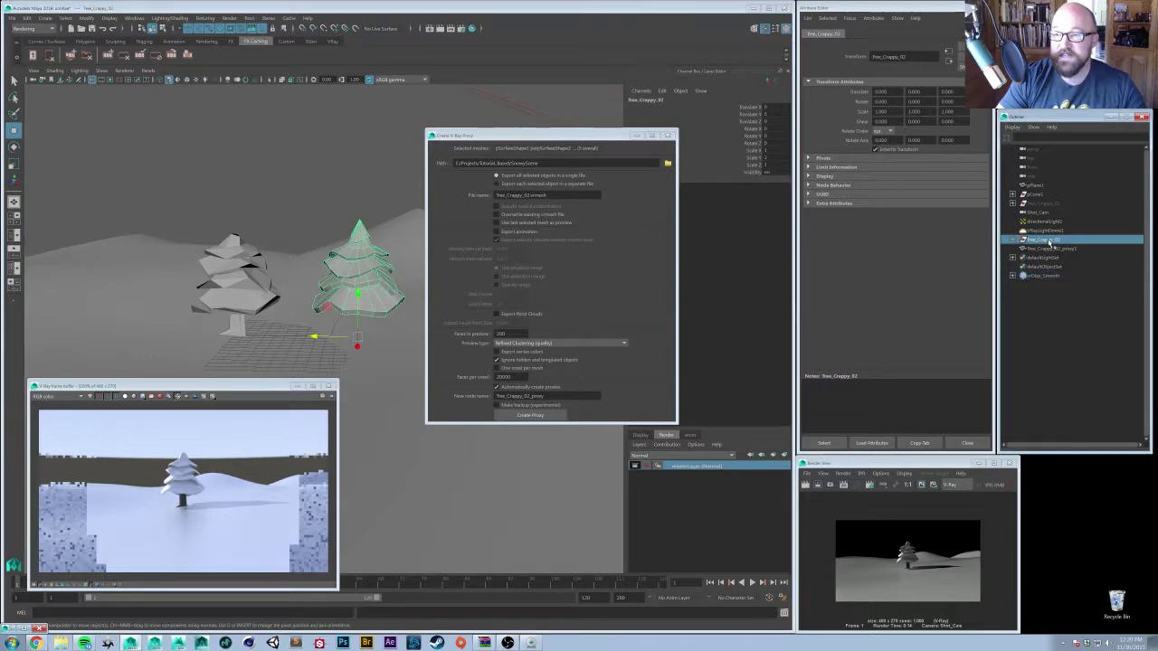
key("ctrl+h")
- Move the tree proxy back to about -0.263 on Z, near the original tree's spot, and render the scene
left_click(262, 294)
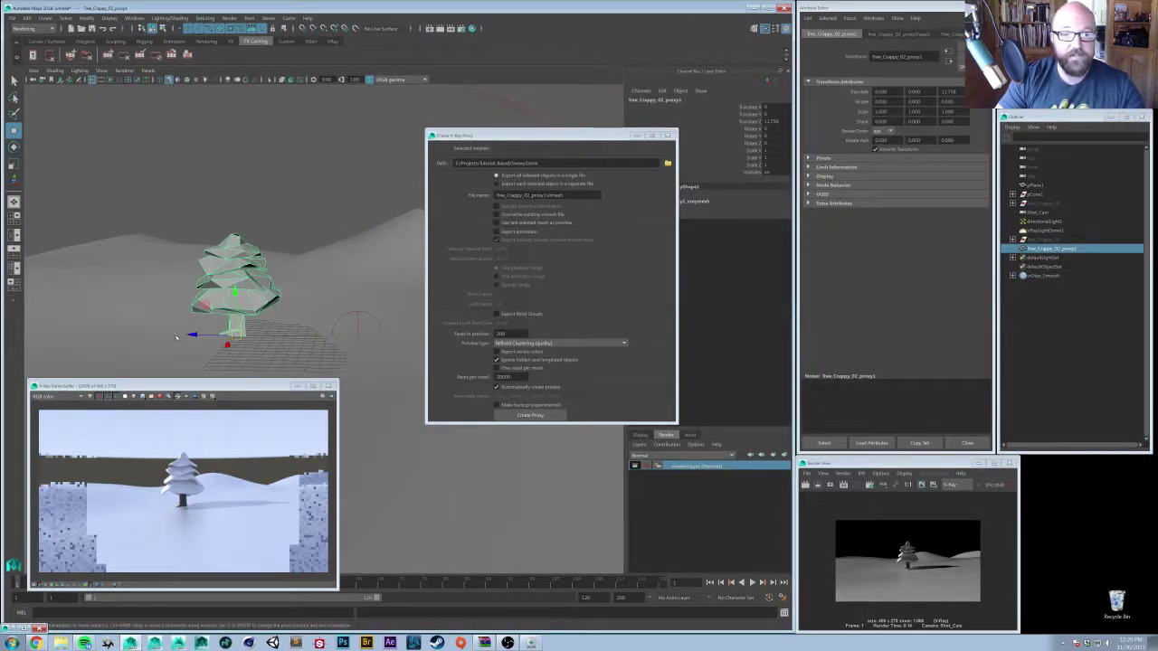
left_click_drag(179, 336, 288, 328)
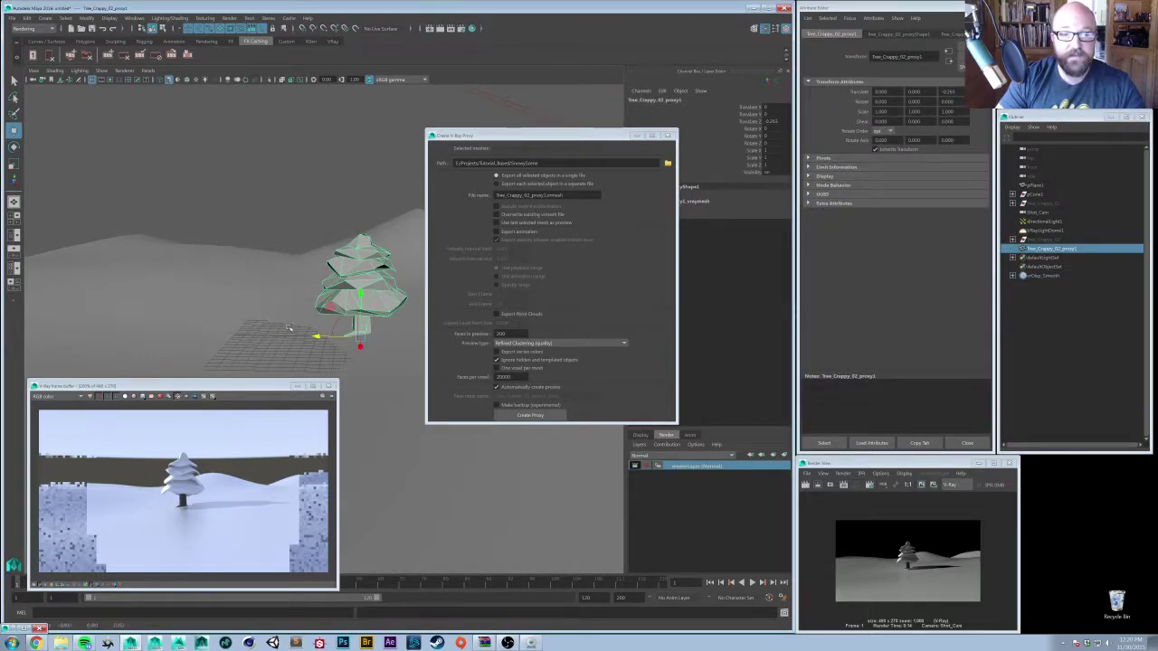
left_click(333, 396)
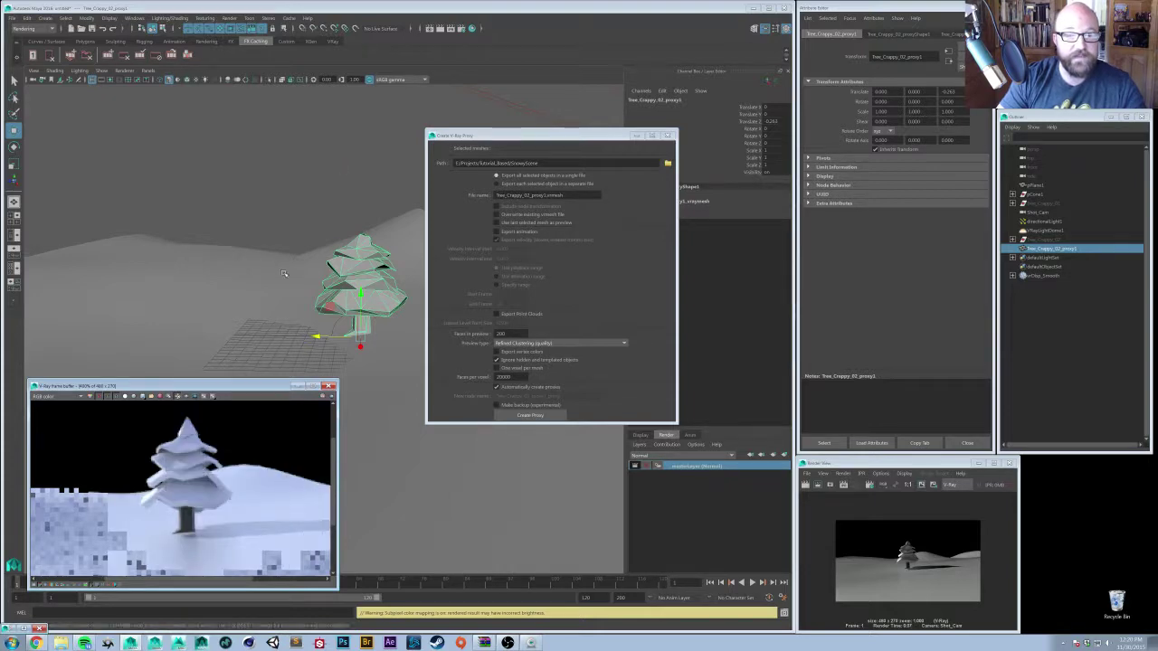
- Reselect the tree proxy and add it to the vrDisp_Smooth displacement set
left_click(322, 217)
left_click(346, 256)
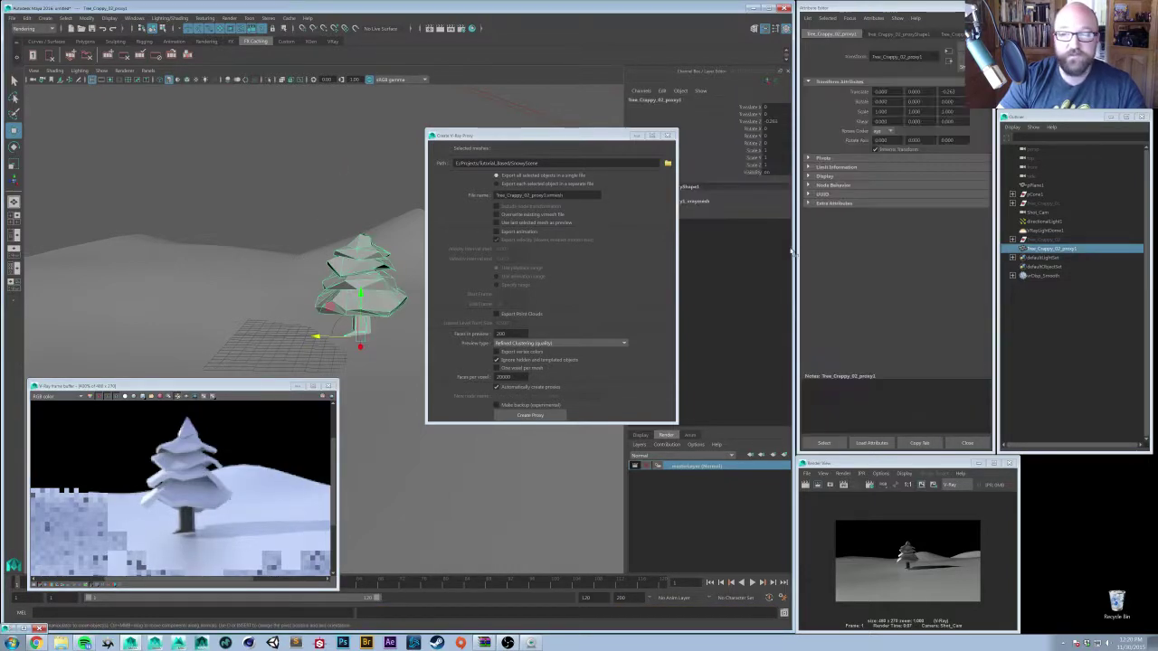
left_click(1052, 266)
left_click(1042, 275, "ctrl")
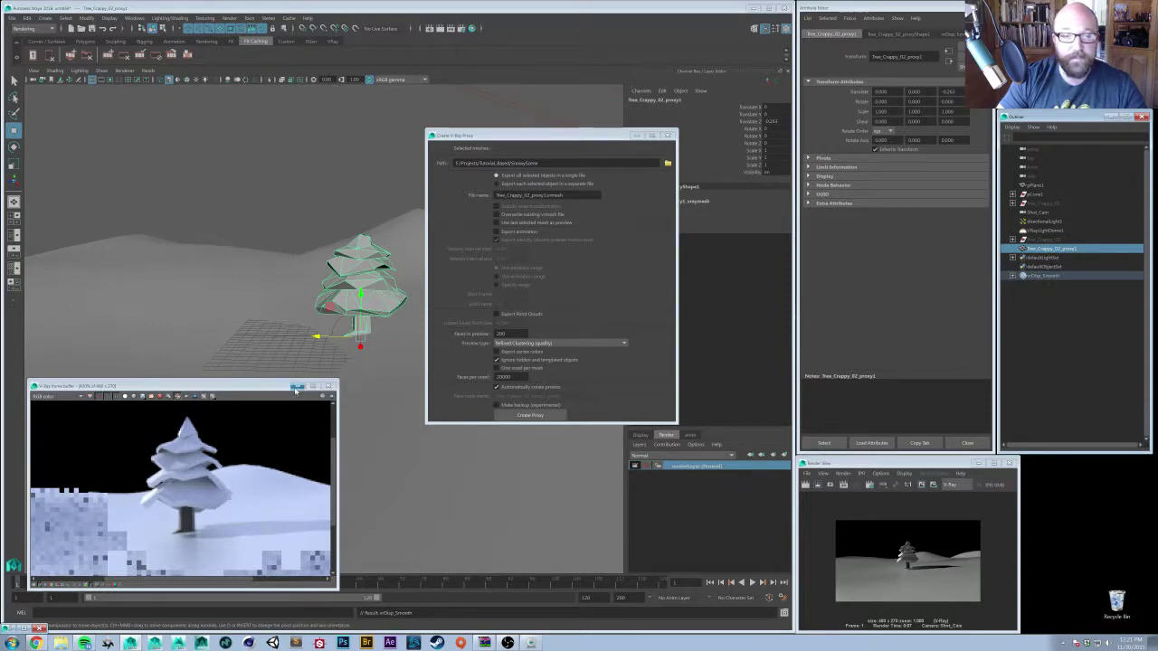
- Render the smoothed tree proxy in V-Ray and put away the frame buffer and the Create V-Ray Proxy window
left_click(330, 401)
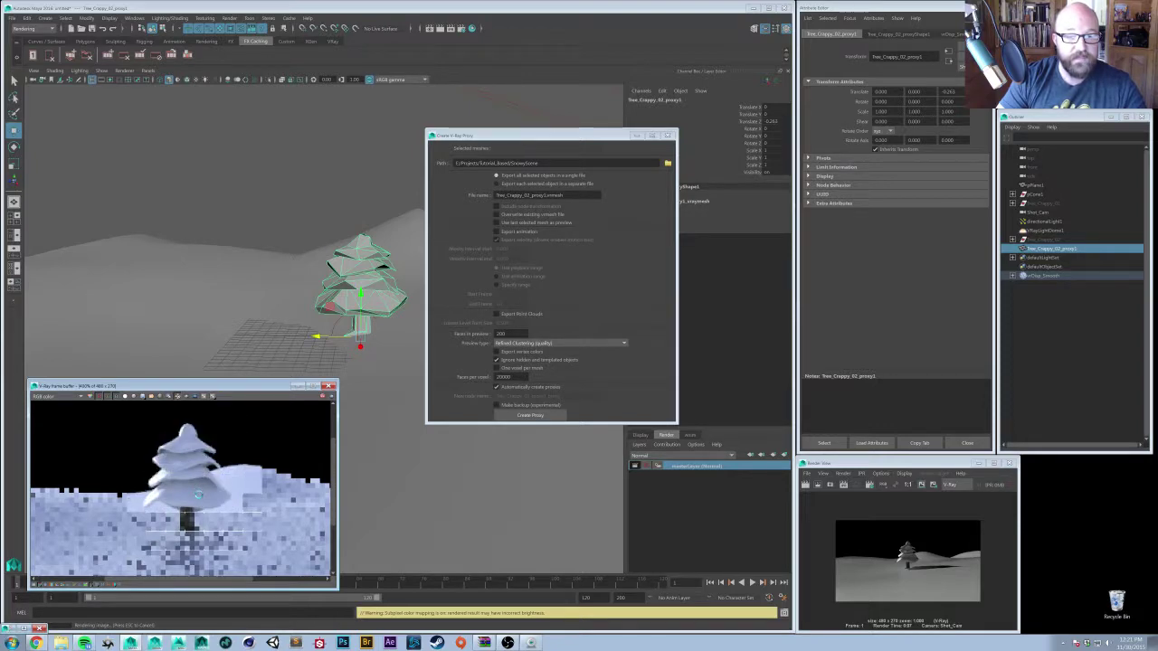
left_click(310, 217)
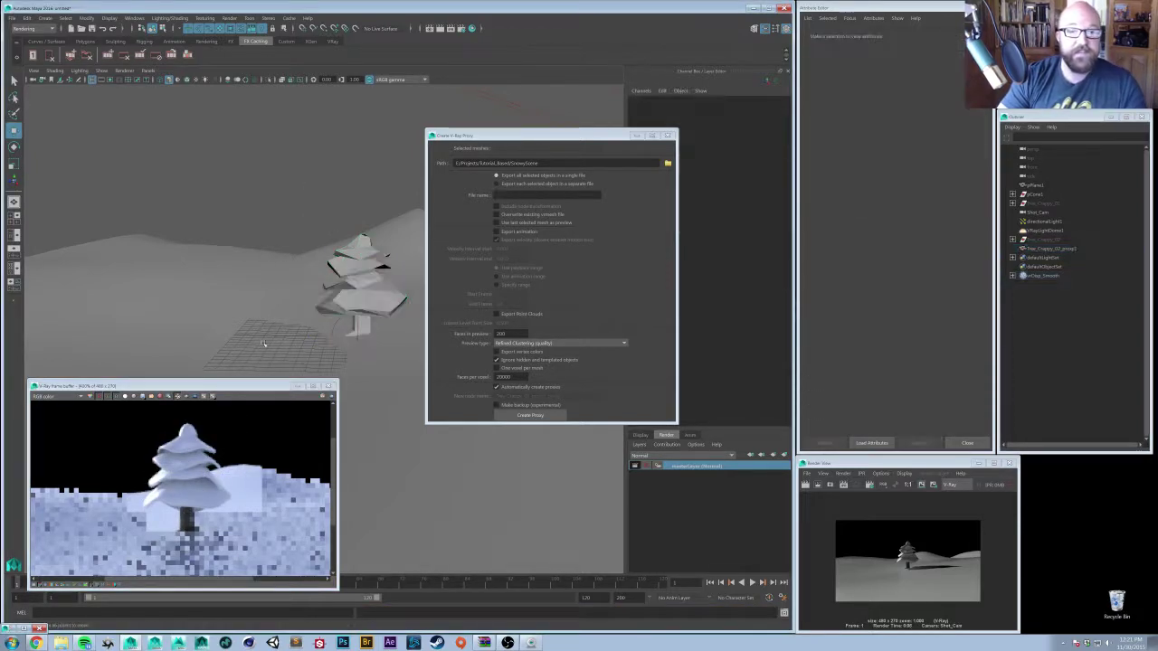
left_click(296, 389)
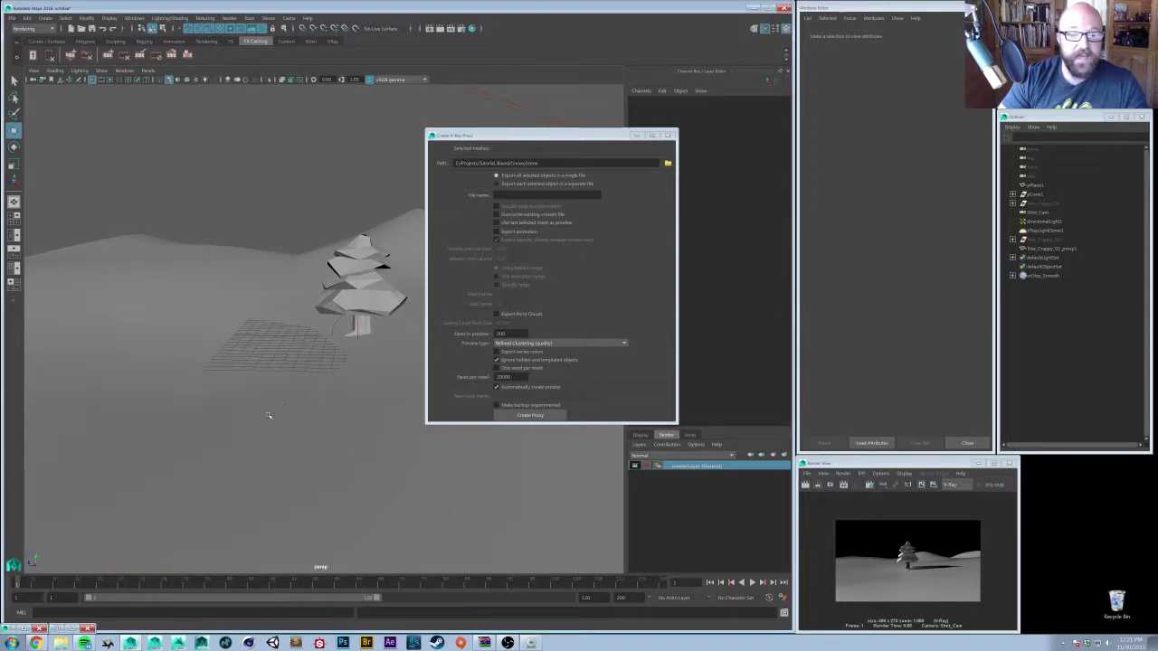
left_click(668, 135)
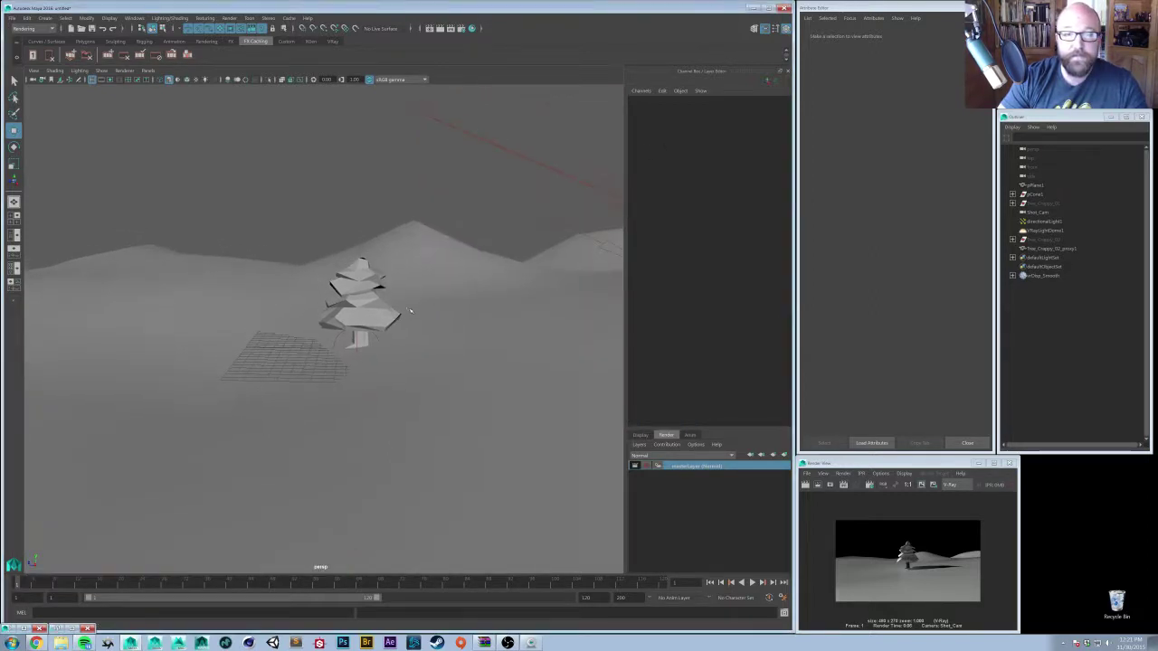
- Select the tree proxy in the viewport and bring up the Custom shelf
left_click(330, 290)
left_click_drag(330, 290, 371, 298, "alt")
left_click(285, 41)
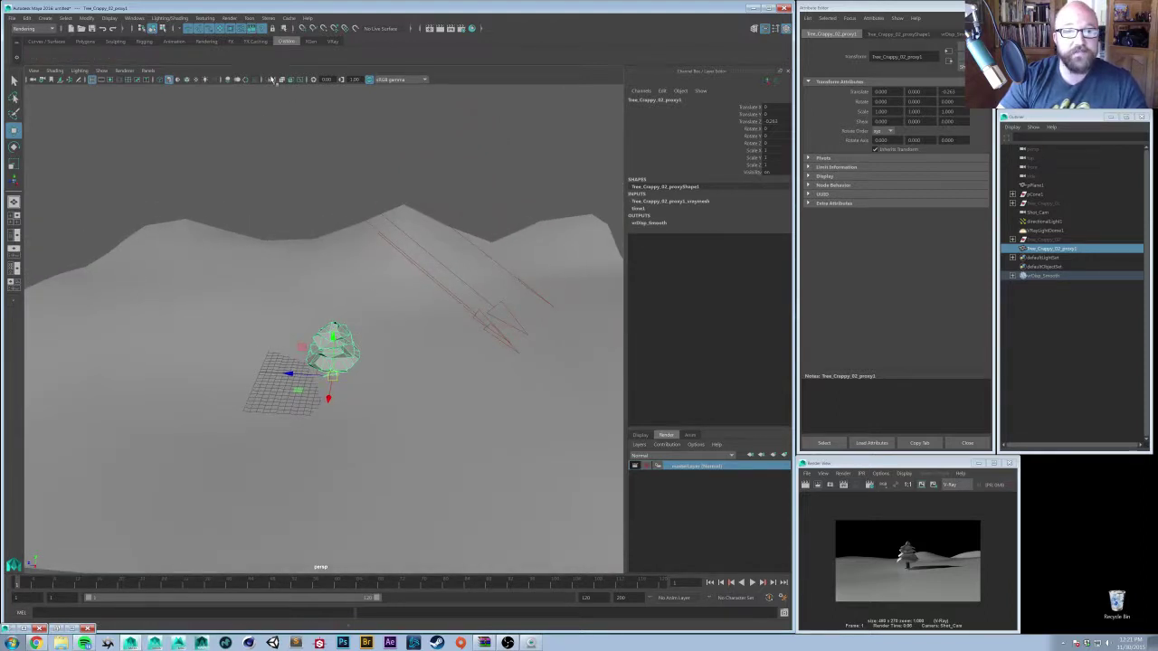
left_click_drag(330, 289, 358, 300, "alt")
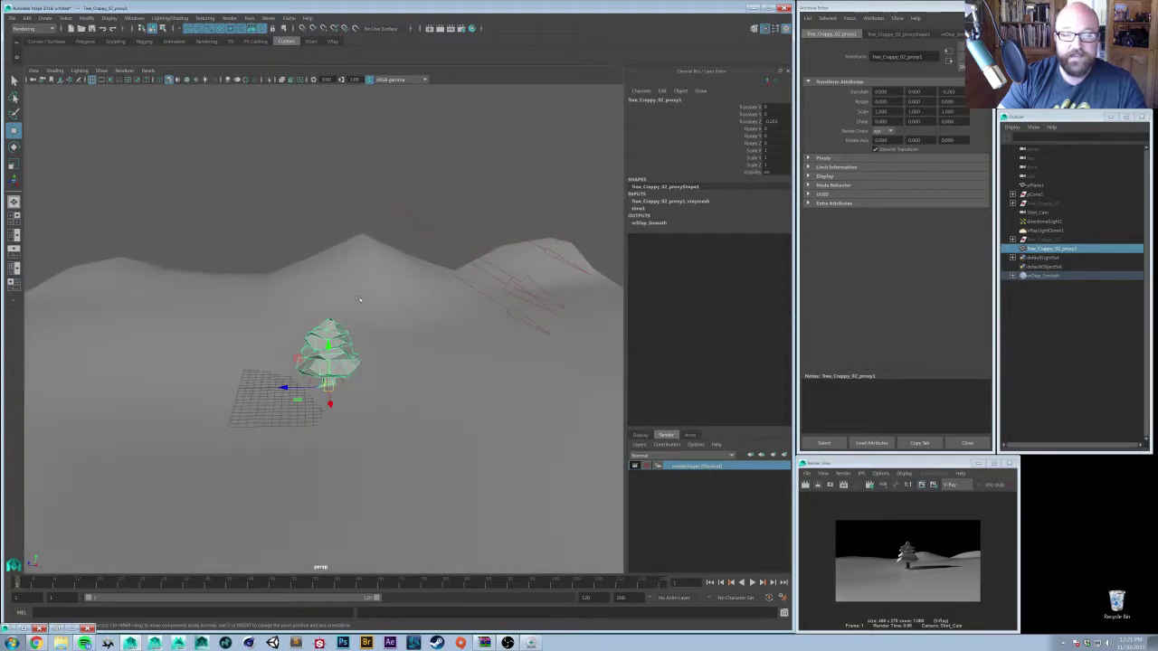
- Switch to the spPaint3d archive in WinRAR and open the Documents\maya\2016 folder beside it in Windows Explorer
left_click(484, 642)
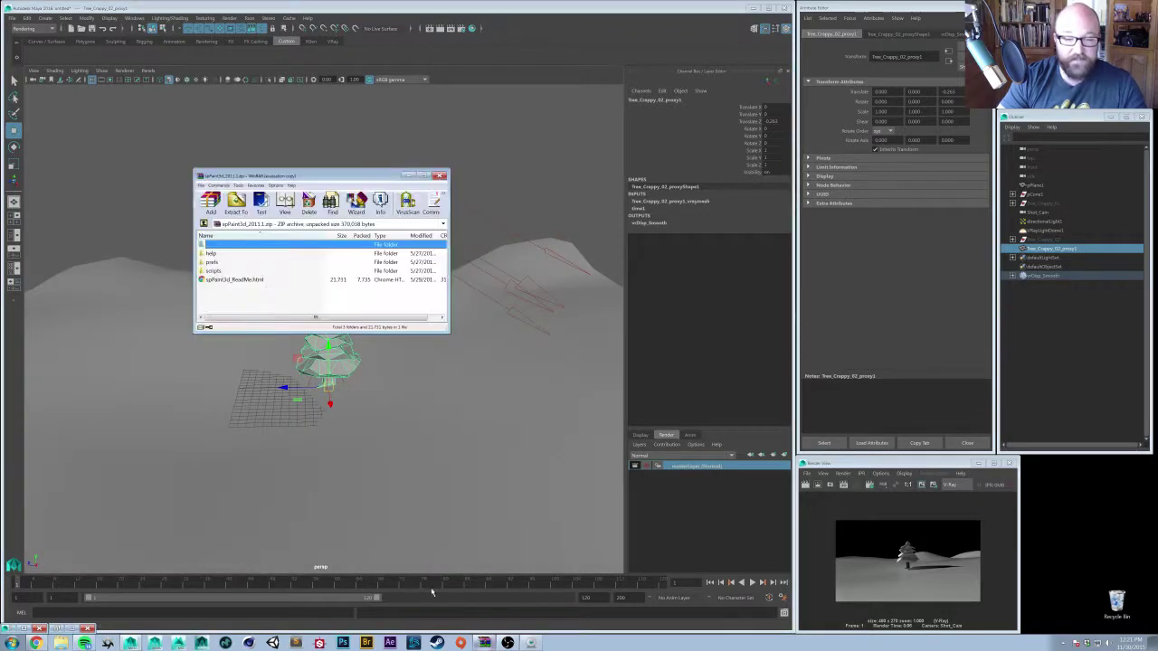
left_click_drag(255, 177, 144, 112)
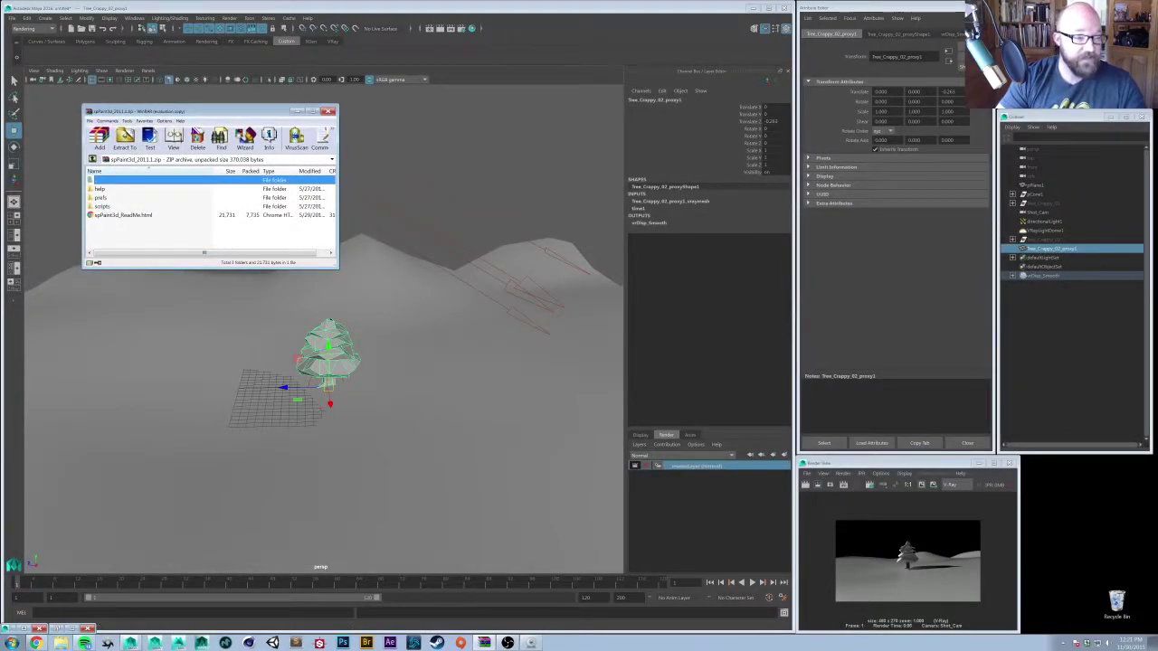
left_click(59, 642)
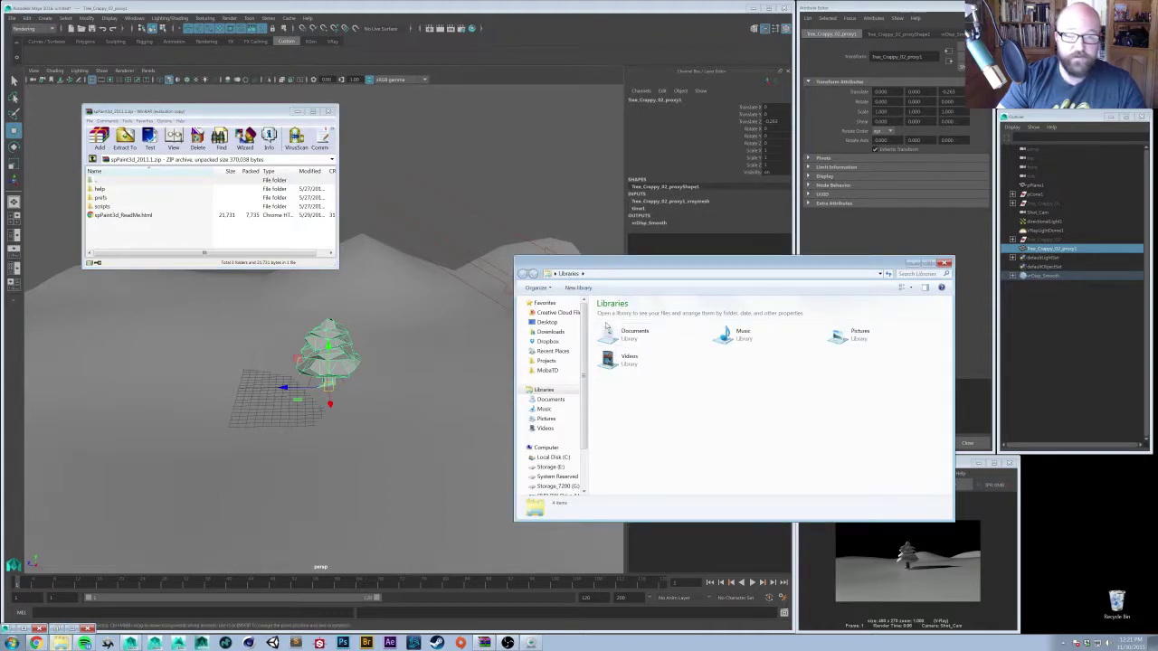
left_click_drag(615, 268, 486, 108)
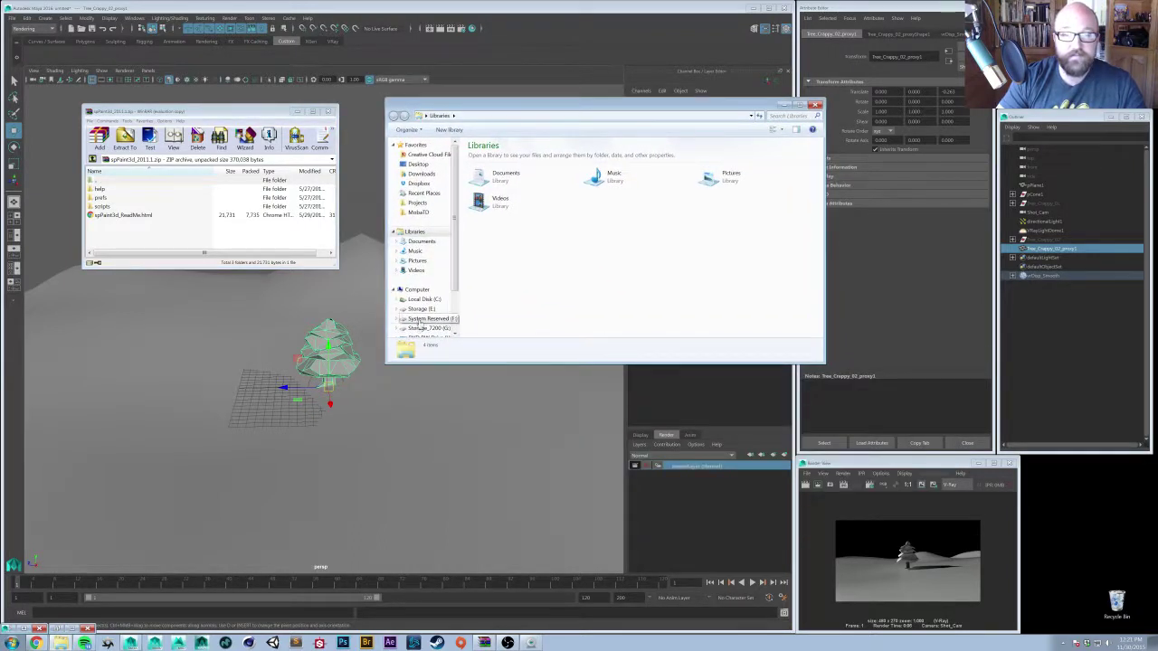
left_click(423, 298)
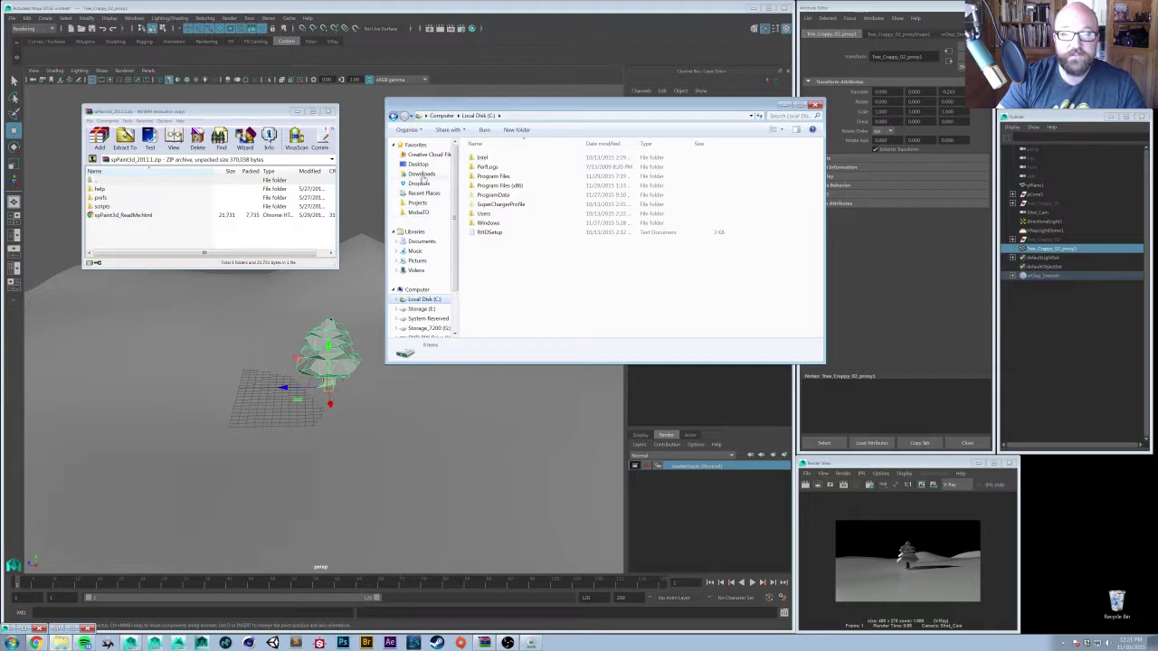
left_click(417, 240)
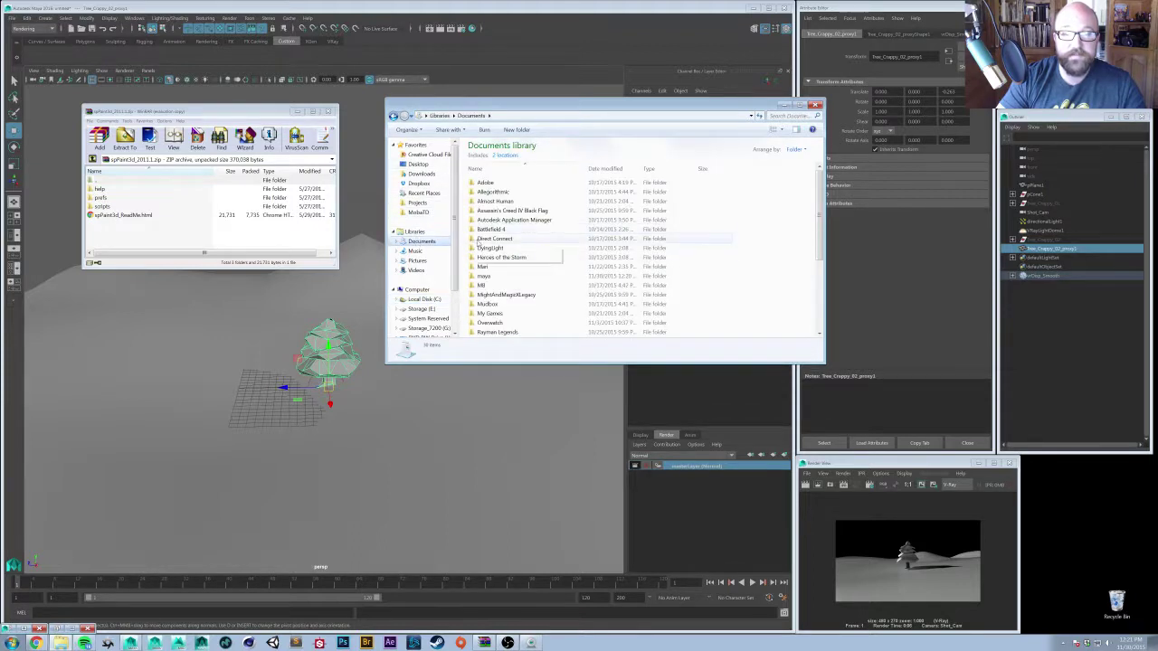
double_click(496, 229)
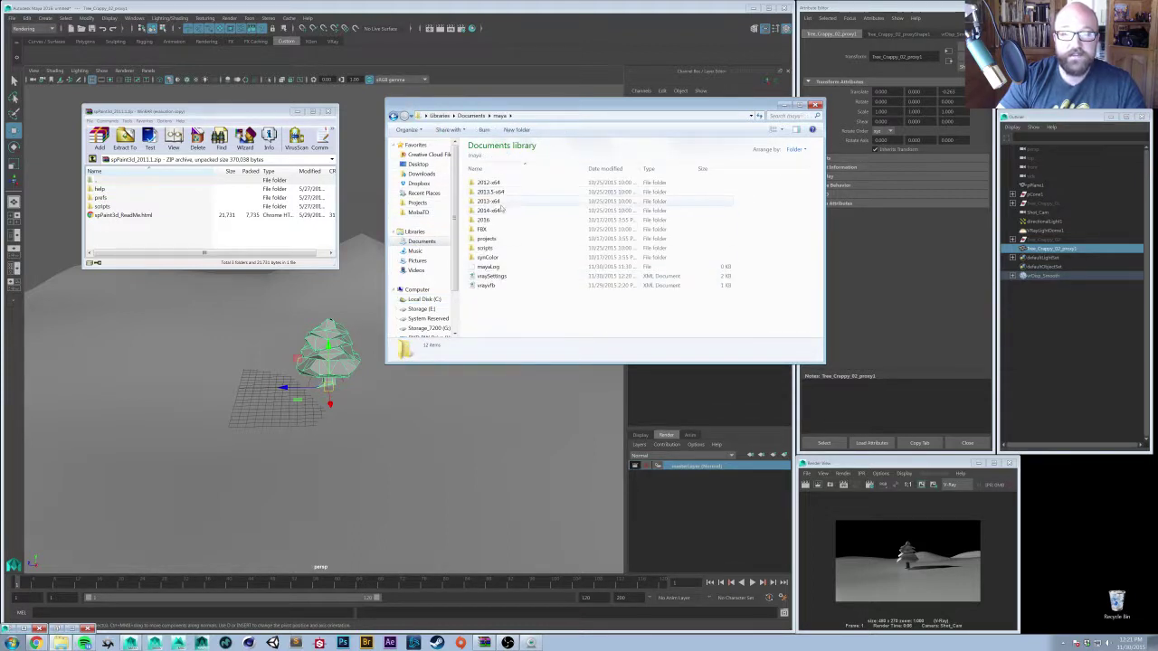
double_click(493, 221)
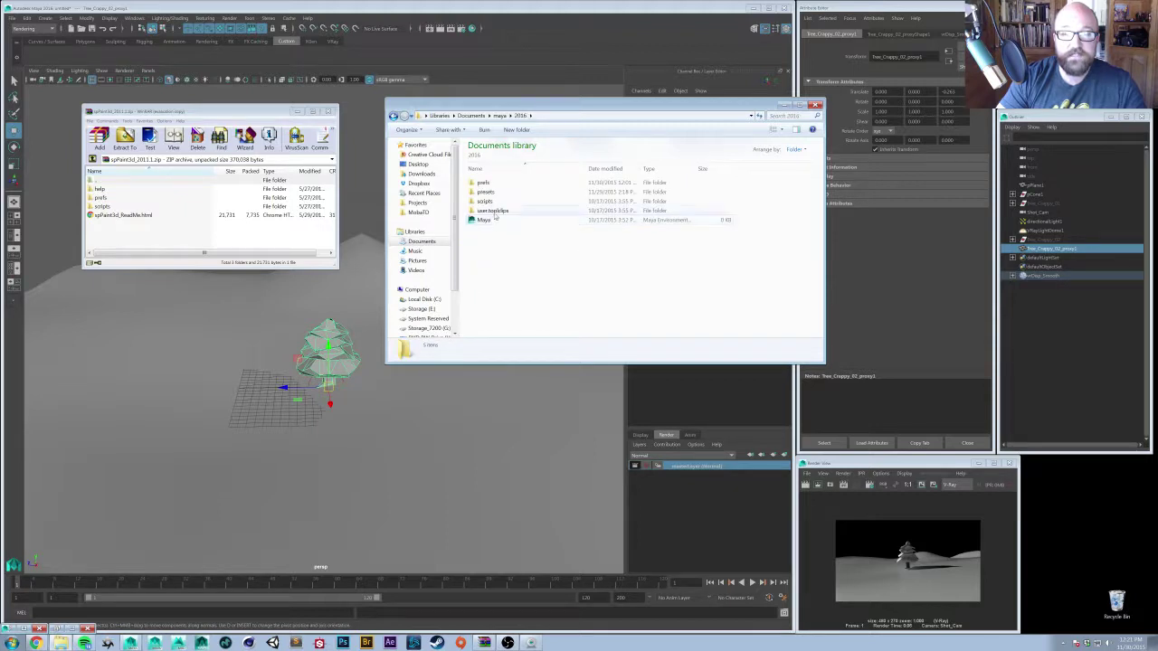
- Copy all three spPaint3d script files from the archive's scripts folder into the Maya 2016 scripts folder
left_click(106, 206)
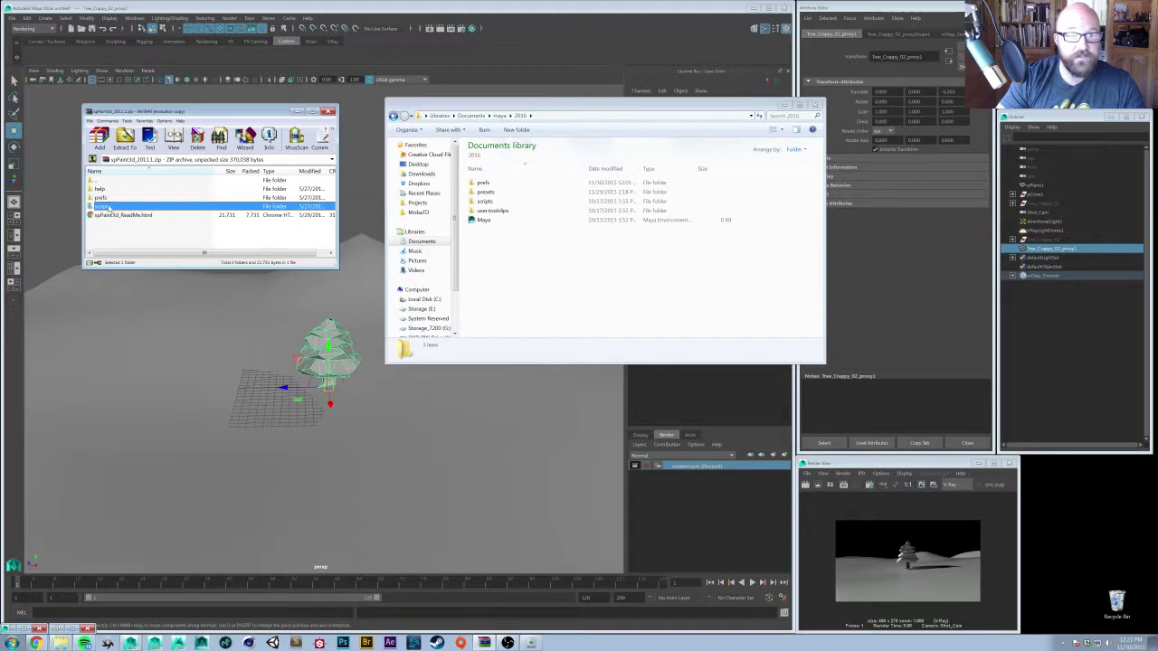
double_click(107, 207)
left_click(91, 160)
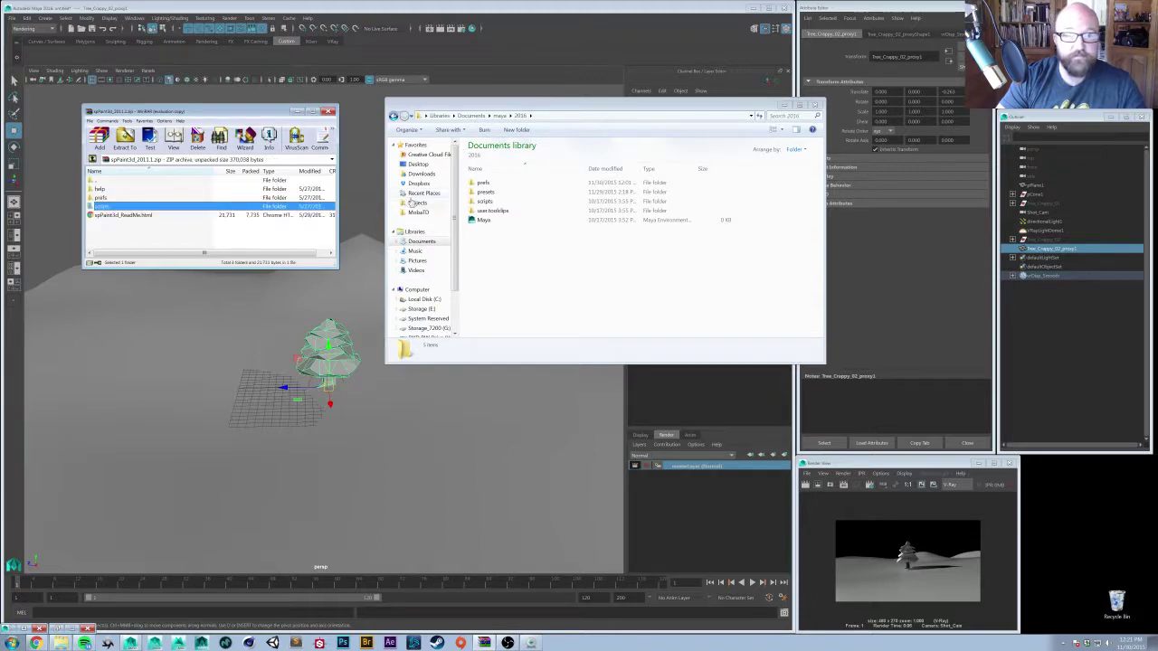
double_click(484, 201)
left_click(120, 208)
double_click(120, 208)
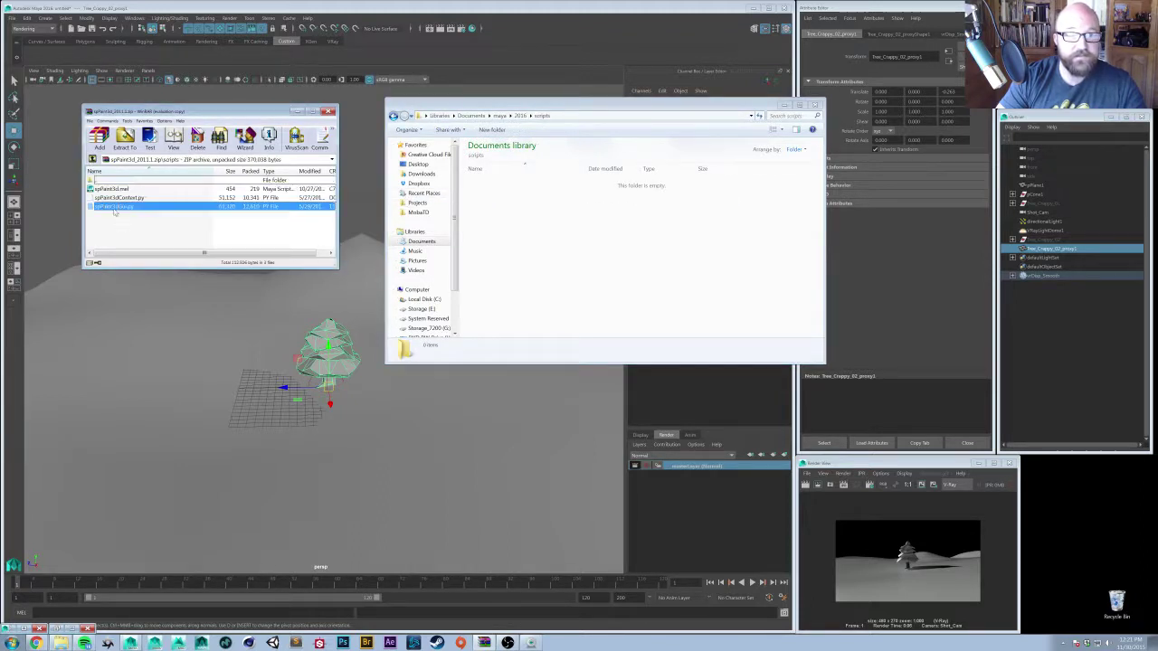
key("ctrl+a")
left_click_drag(107, 195, 561, 215)
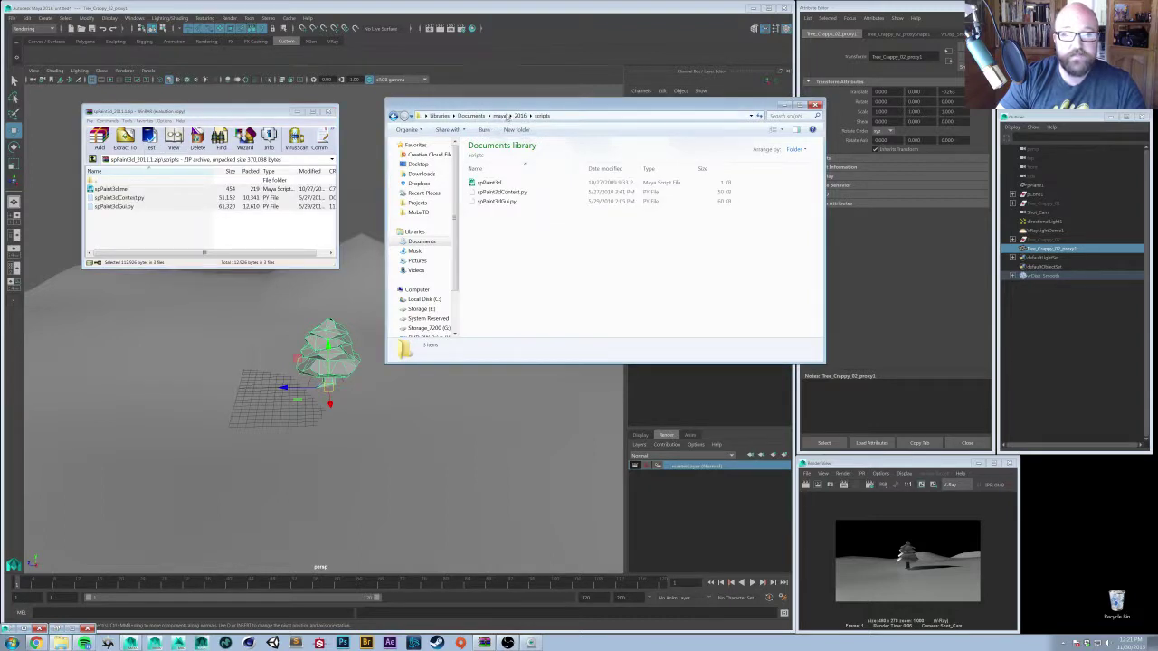
- Copy the icons folder from the archive's prefs folder into the Maya 2016 presets folder
left_click_drag(502, 105, 502, 125)
left_click(519, 136)
double_click(108, 178)
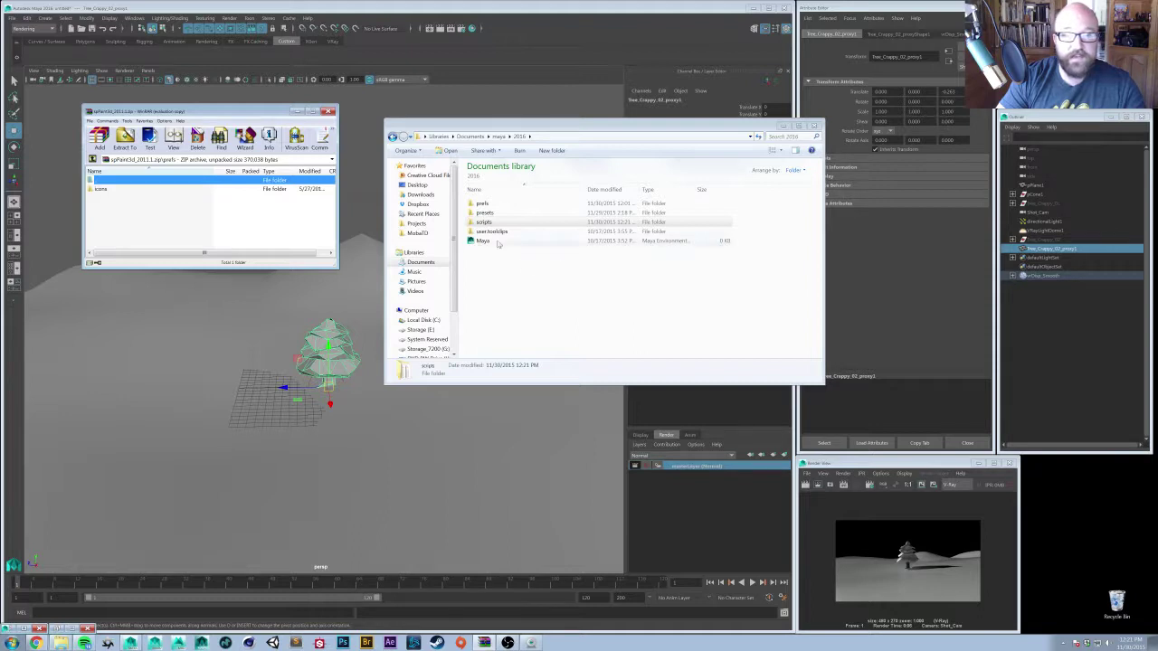
double_click(484, 213)
left_click_drag(108, 190, 537, 265)
- Transfer the icons folder from the Maya 2016 presets folder into the prefs folder
left_click(493, 204)
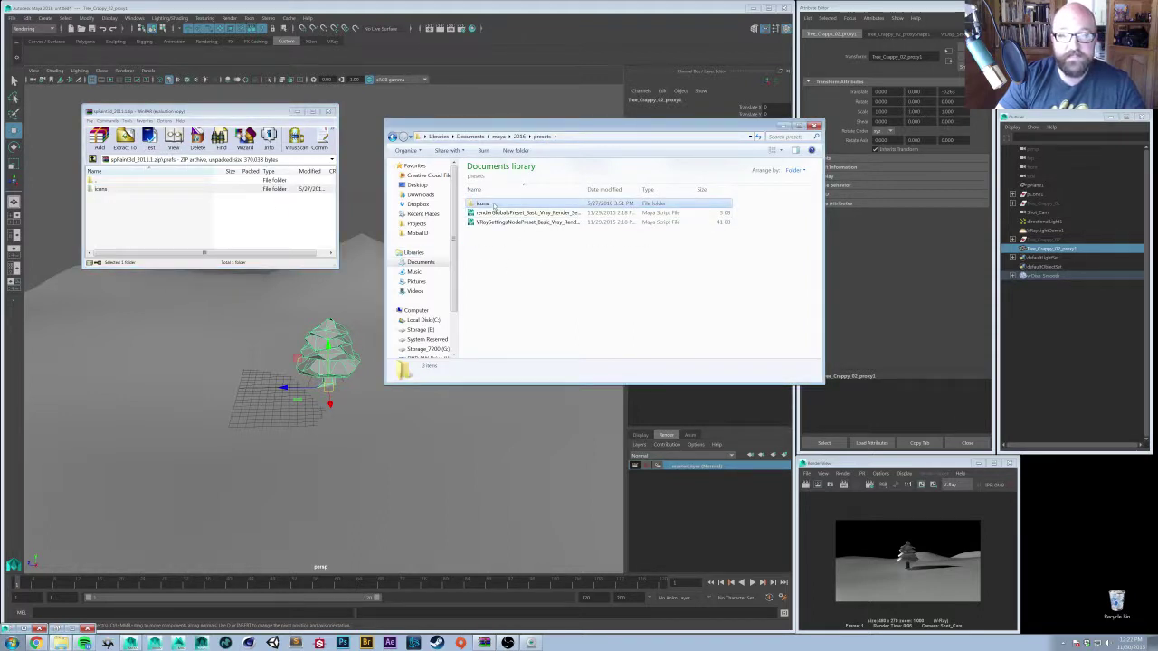
left_click(518, 136)
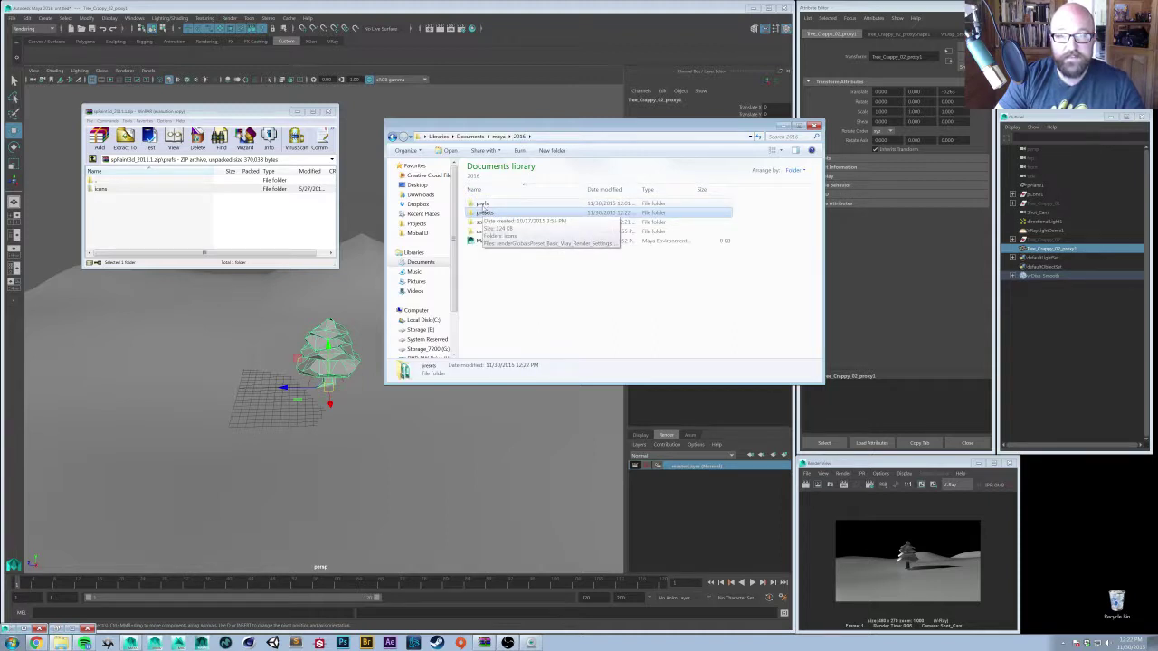
double_click(482, 203)
key("ctrl+v")
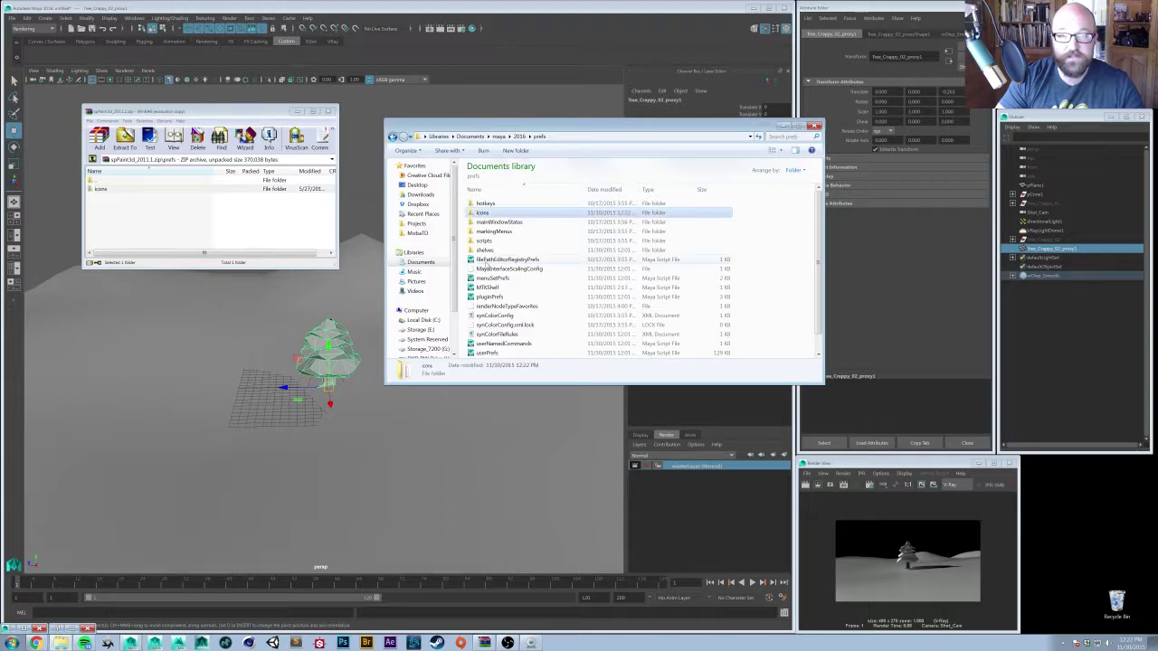
- Return the archive to its root and Explorer to the Maya 2016 folder, and minimize both windows
left_click(172, 227)
left_click(117, 183)
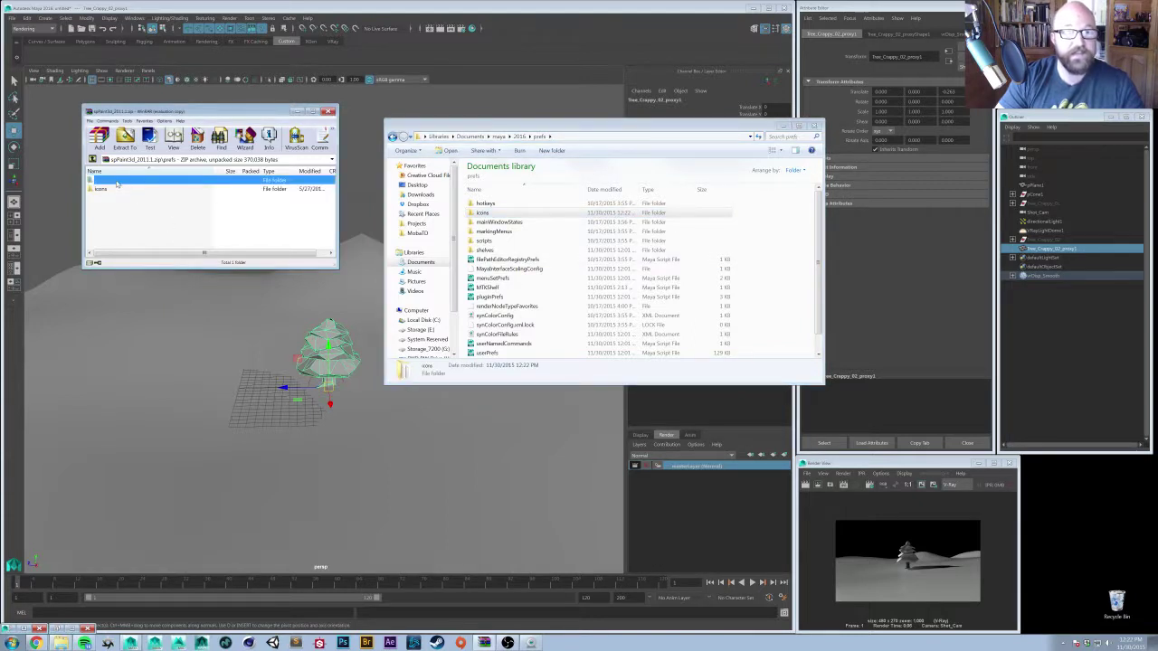
double_click(116, 184)
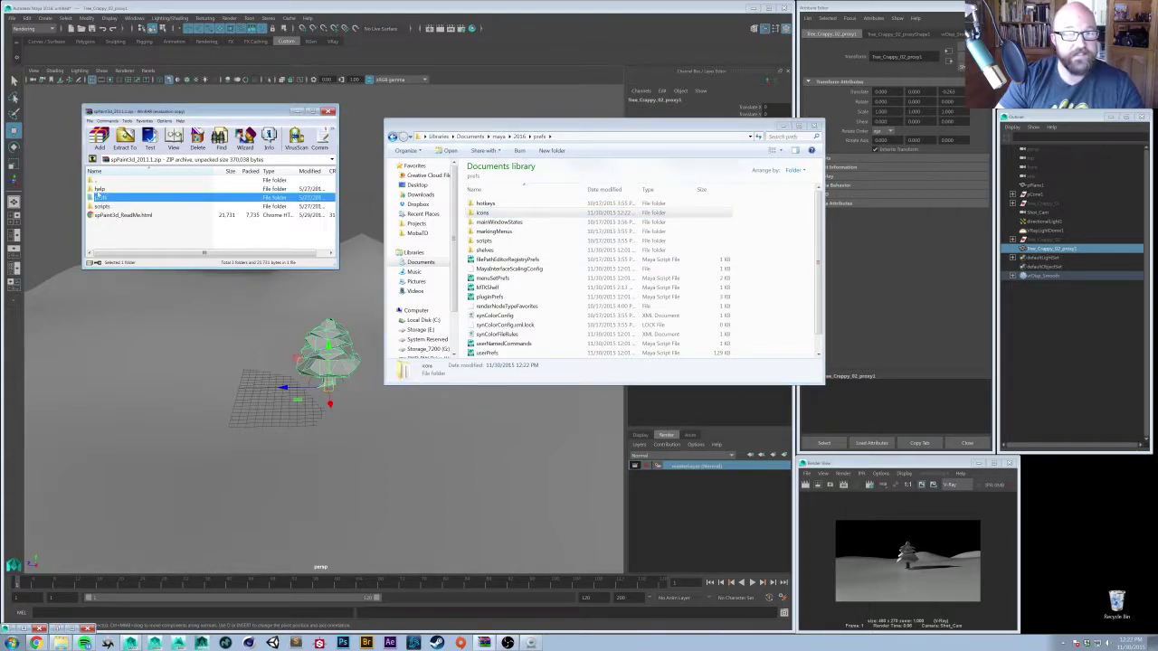
left_click(517, 203)
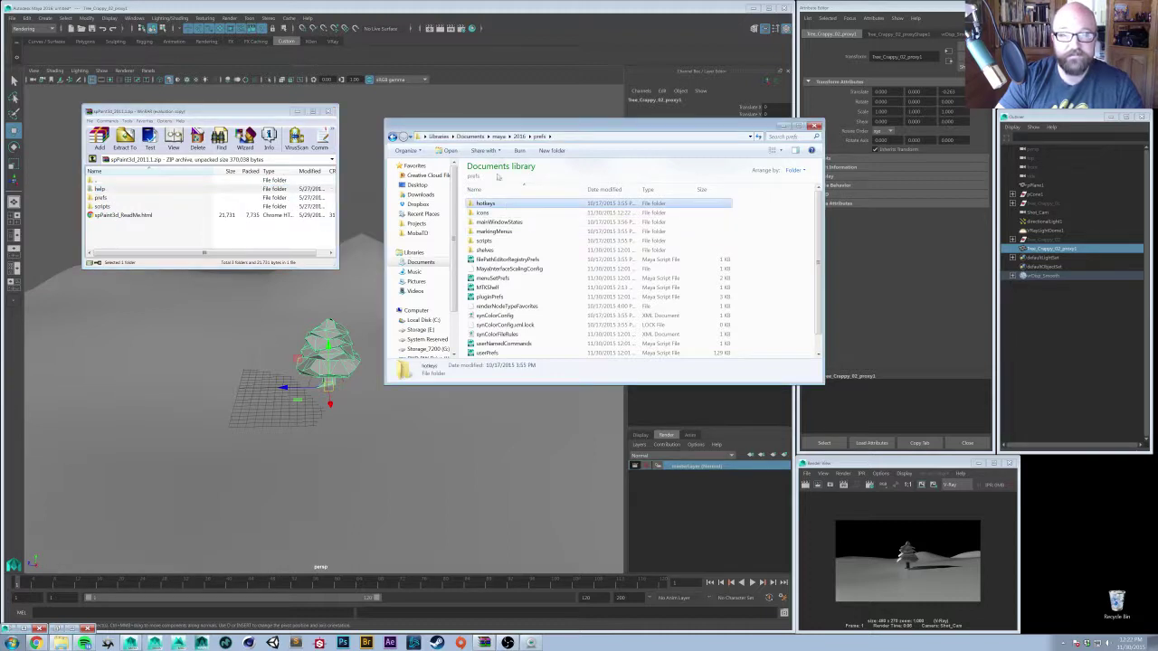
left_click(519, 136)
left_click_drag(525, 127, 481, 115)
left_click(479, 284)
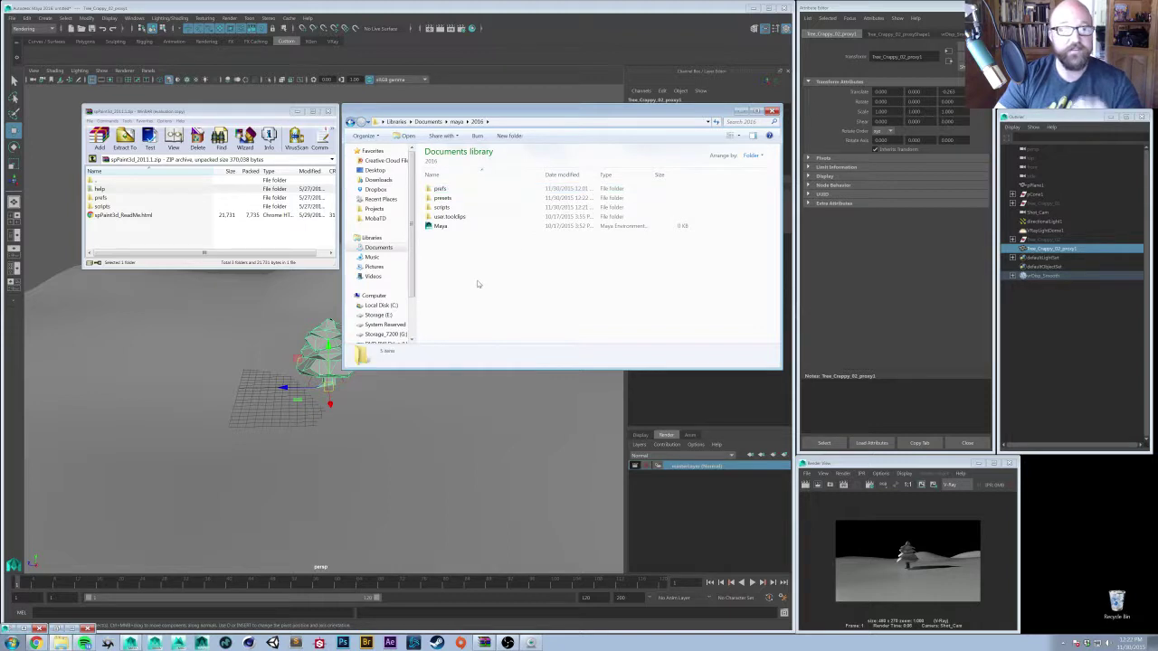
left_click(207, 262)
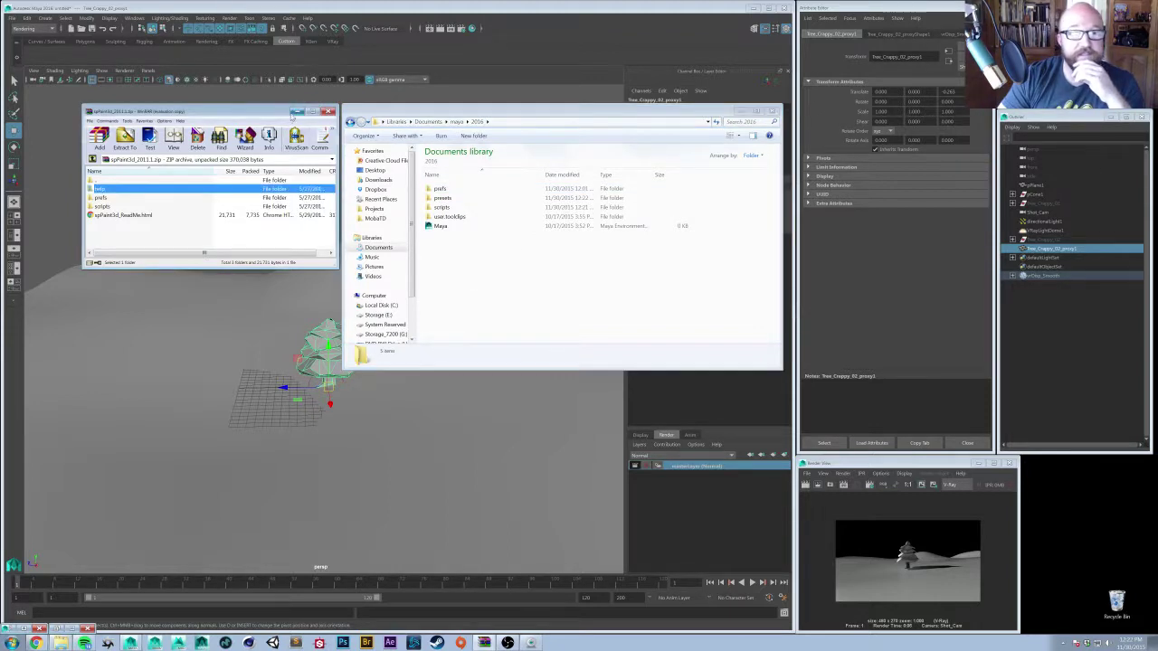
left_click(296, 113)
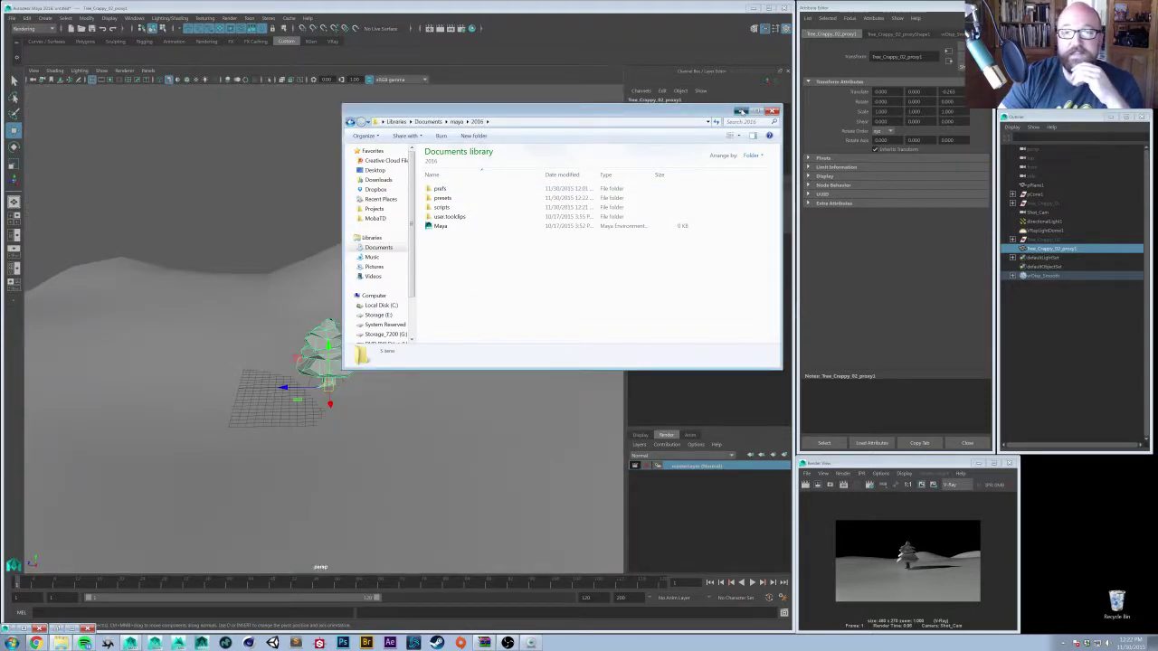
left_click(745, 109)
- Run the MEL command spPaint3d in Maya, accept the default options, and move its window clear of the tree
left_click(74, 613)
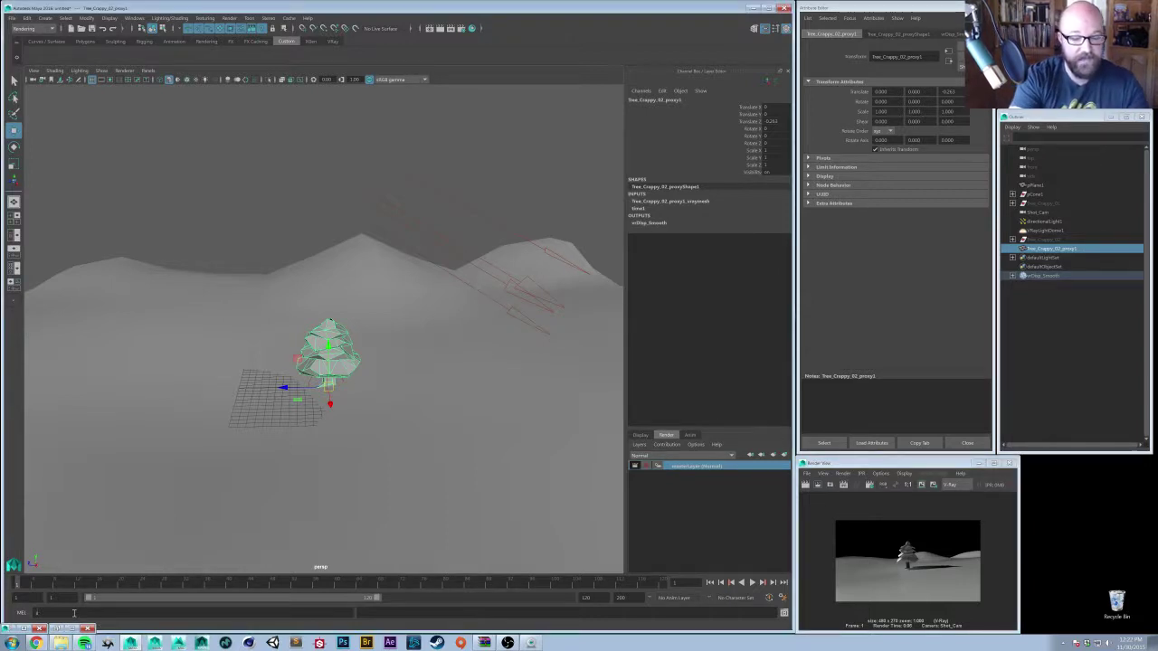
type("spPaint3d")
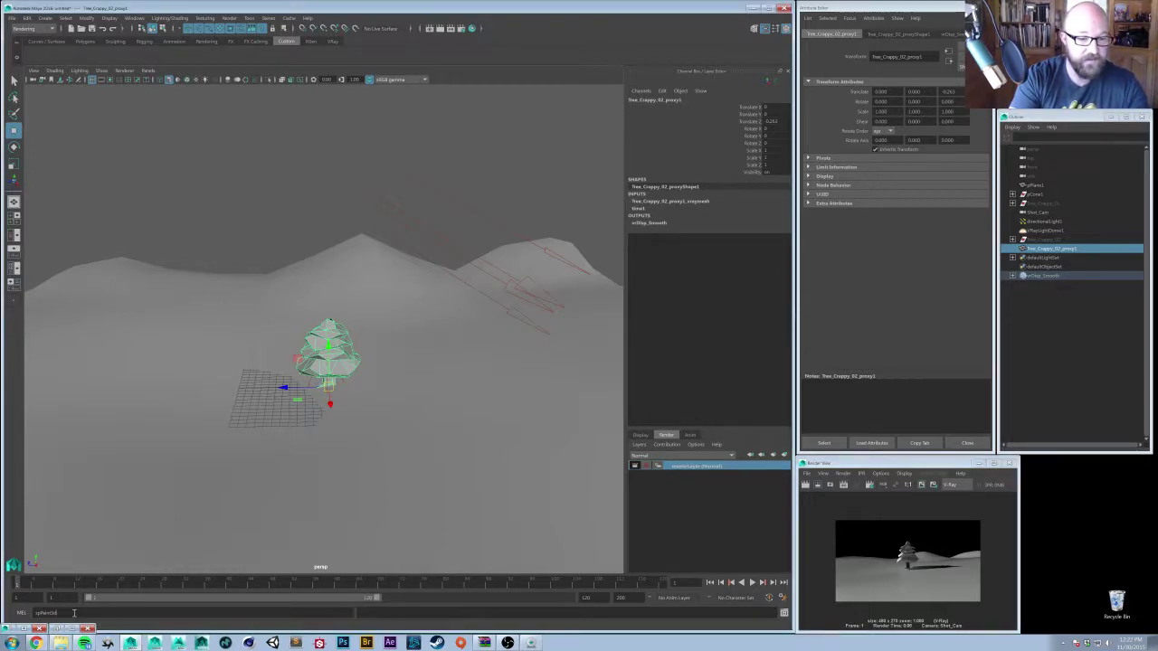
key("Return")
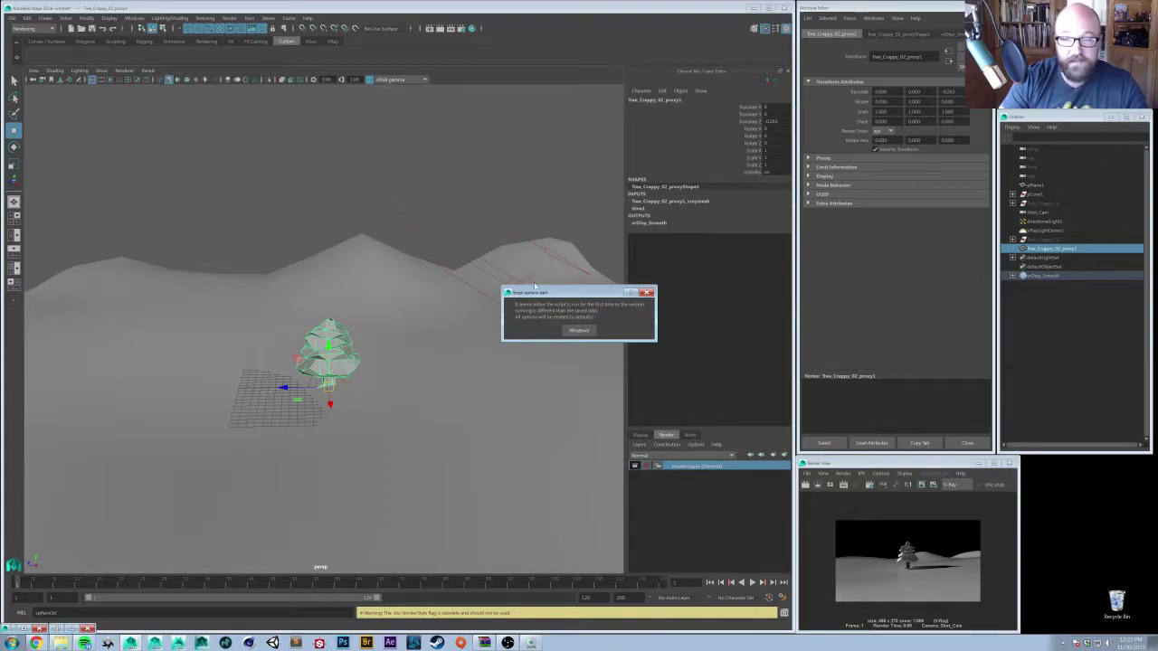
left_click(579, 330)
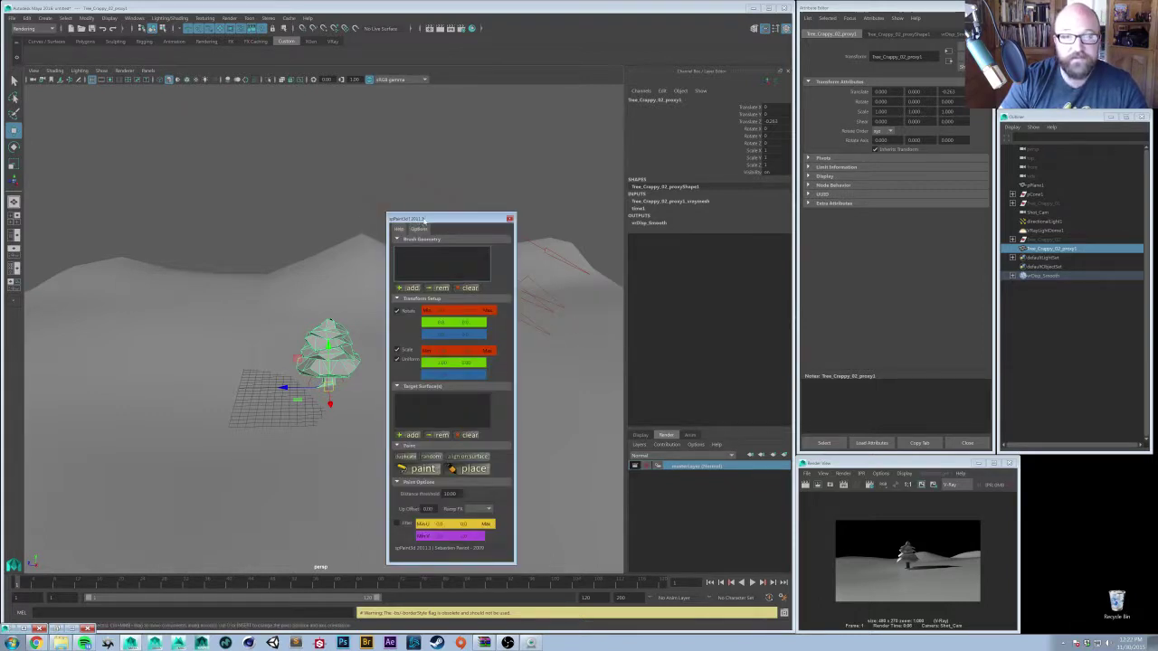
left_click_drag(423, 219, 336, 121)
- Save the spPaint3d command as a MEL script button on the Custom shelf
left_click(87, 611)
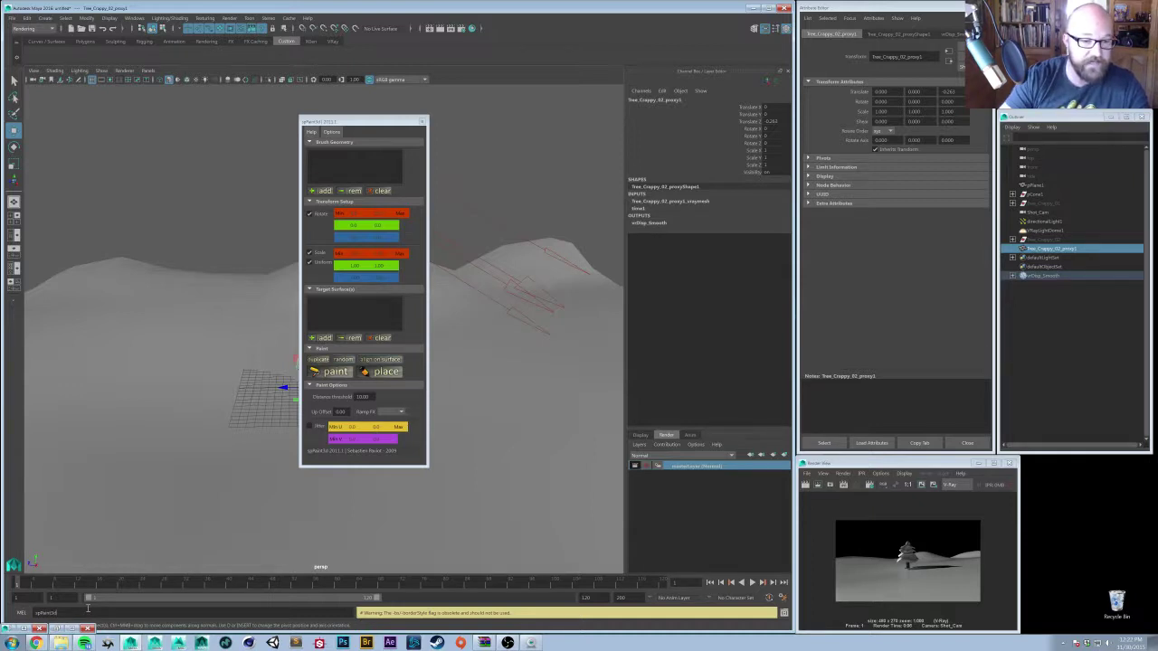
double_click(53, 614)
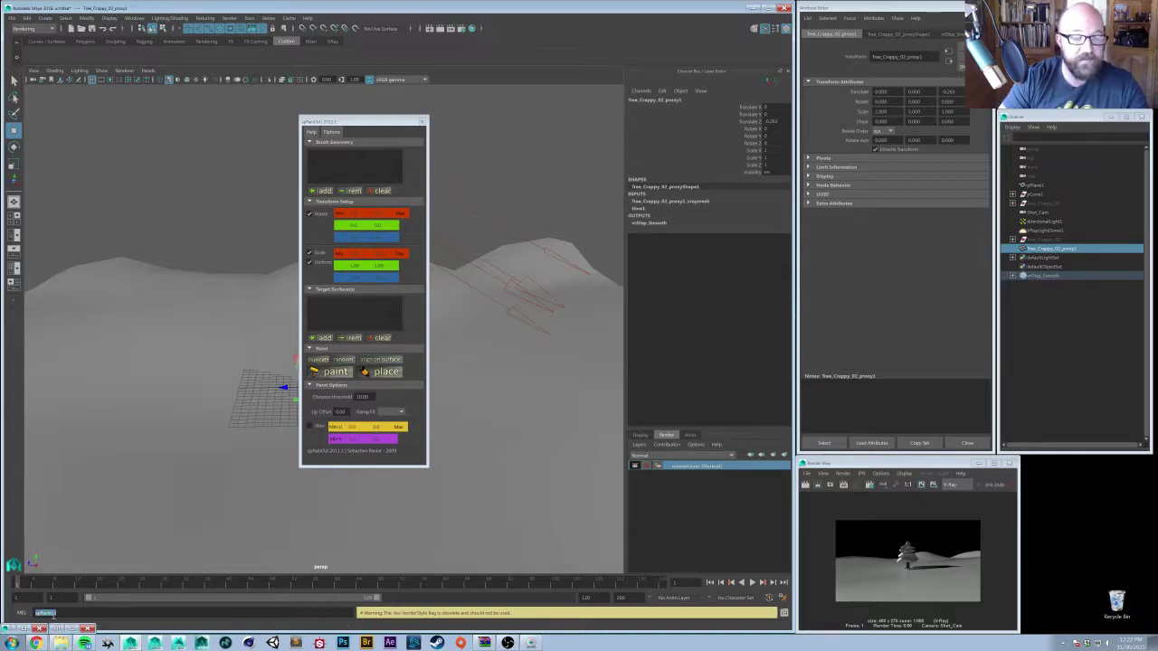
middle_click_drag(53, 613, 41, 56)
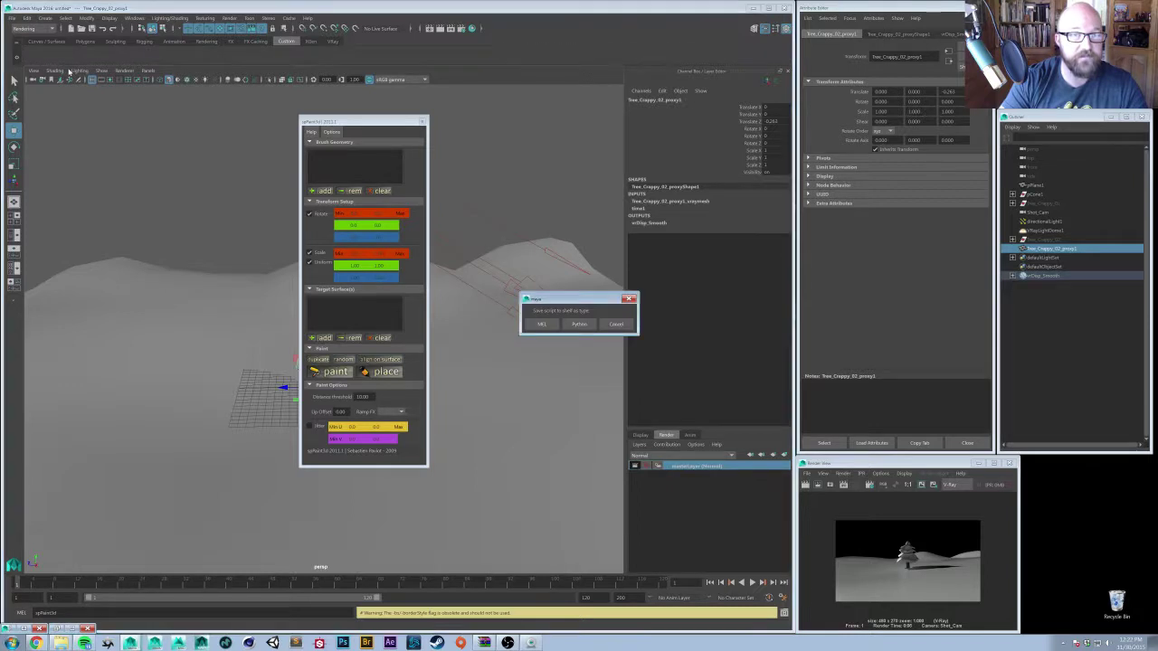
left_click(540, 324)
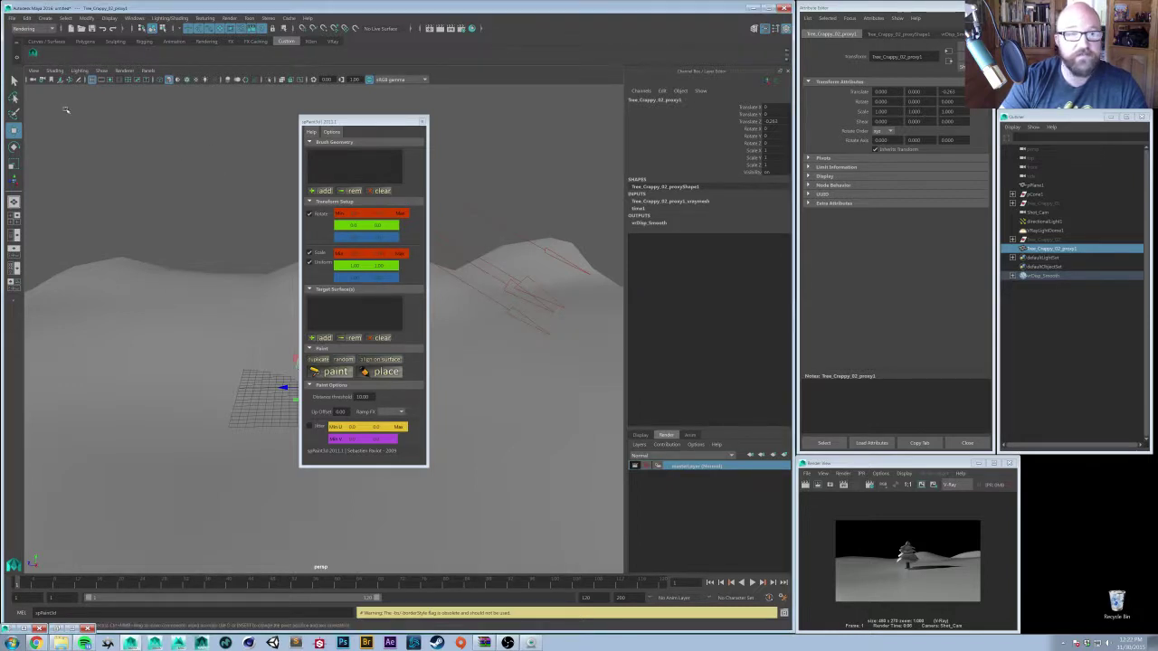
- Give the new shelf button a short icon label abbreviating spPaint3d, and save all shelves
right_click(34, 53)
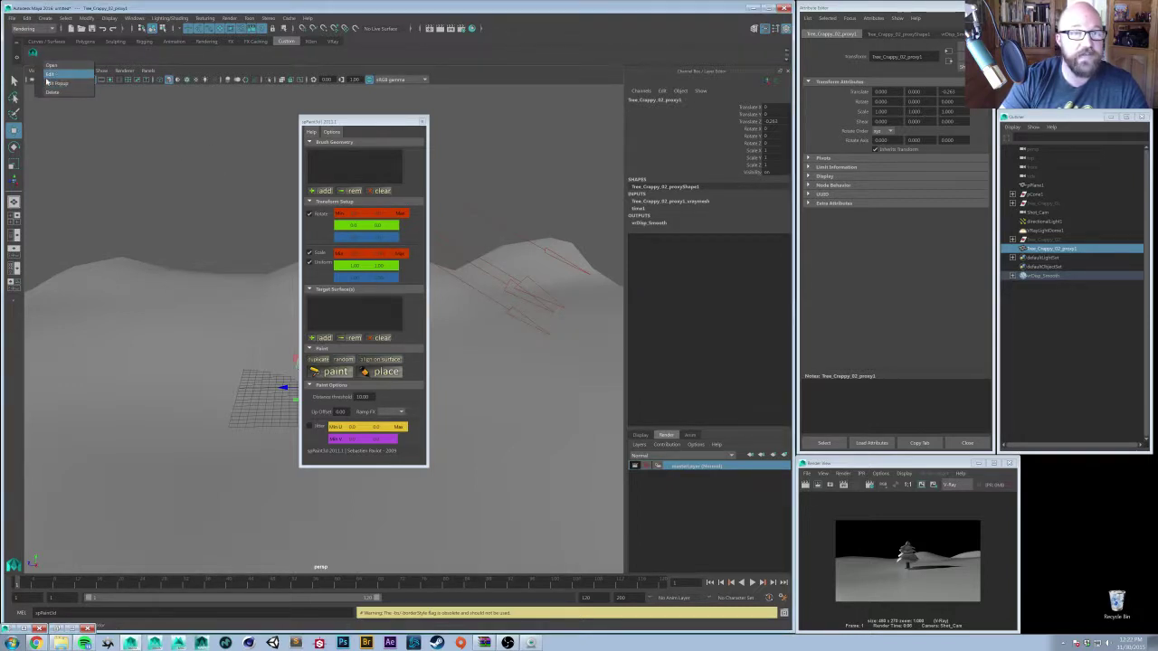
left_click(51, 74)
left_click(403, 238)
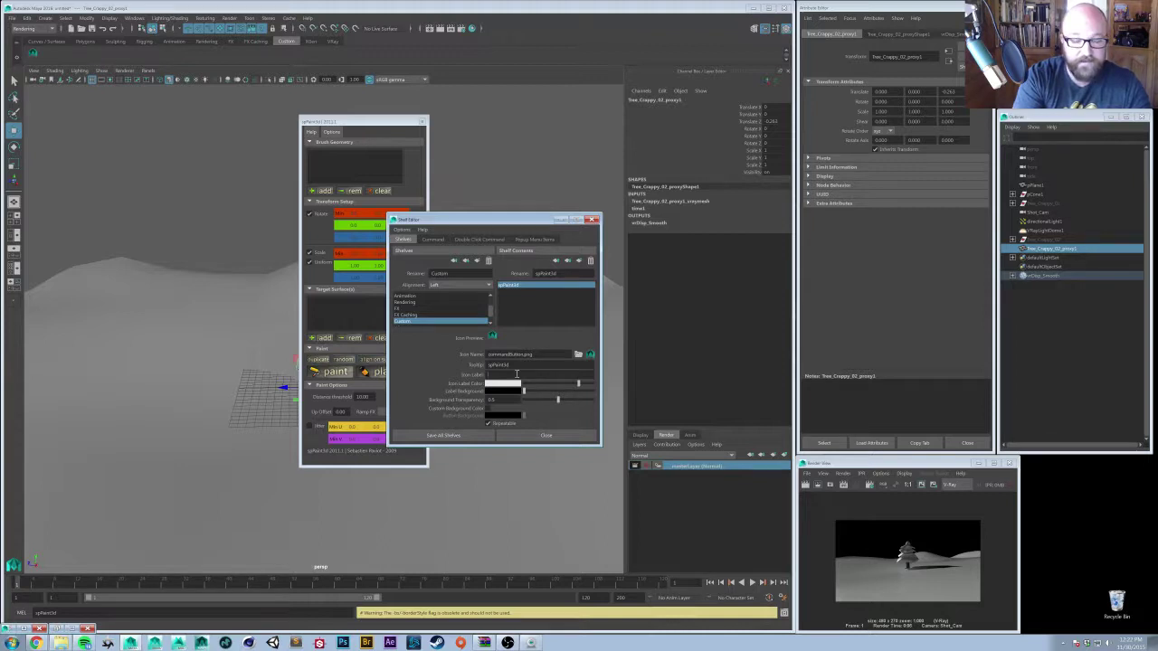
type("spPA")
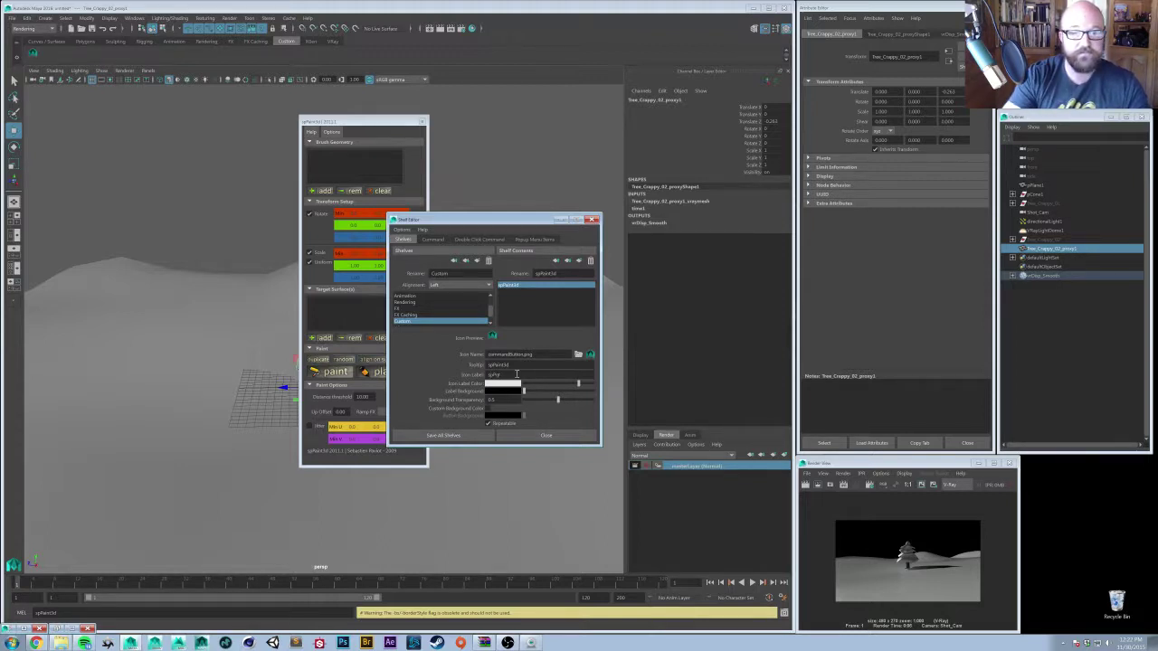
left_click(478, 437)
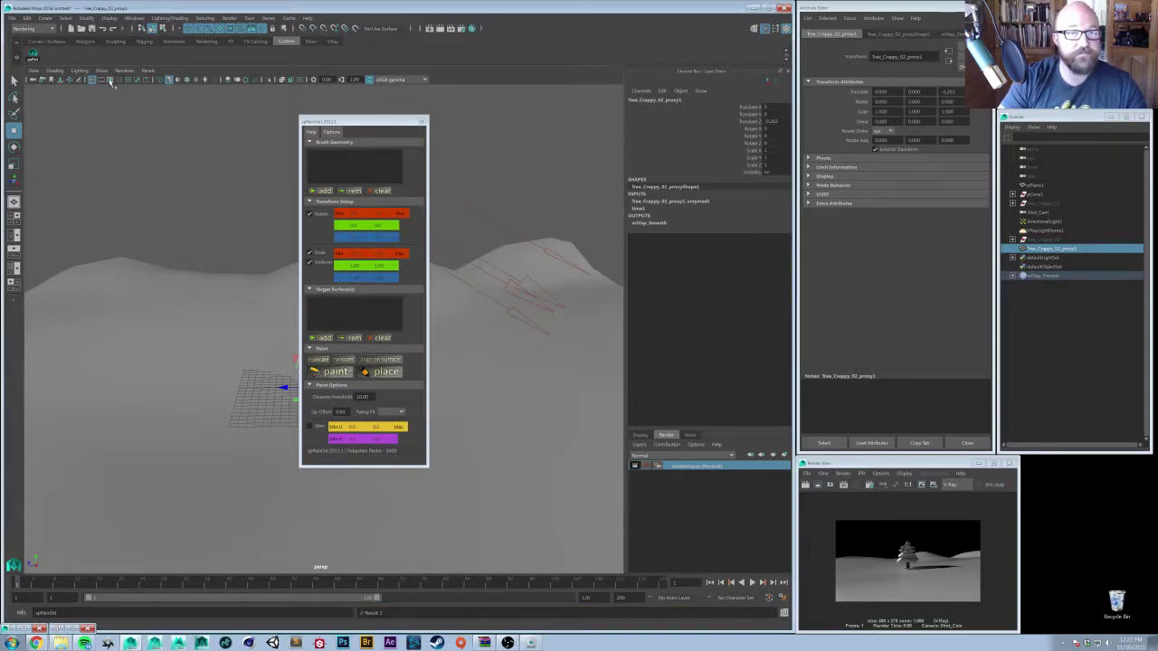
- Close spPaint3d, relaunch it from the new shelf button, and move its window clear of the tree
left_click(422, 122)
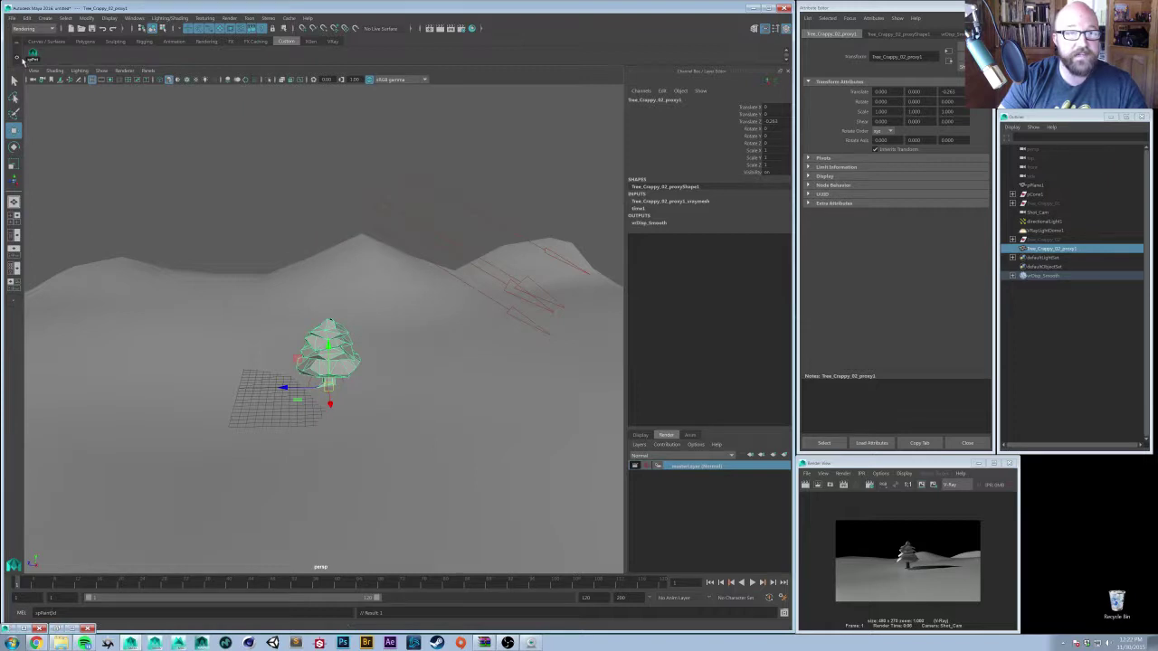
left_click(32, 55)
left_click_drag(383, 123, 144, 111)
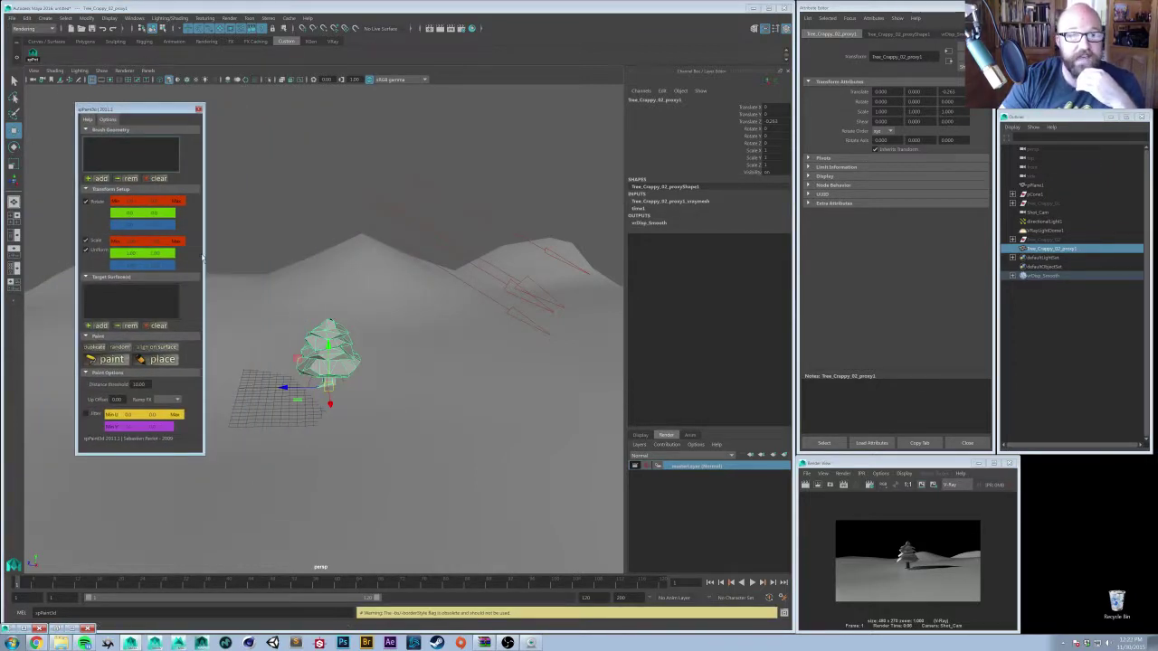
- Add the tree proxy as spPaint3d brush geometry and the terrain plane as its target surface
left_click(94, 178)
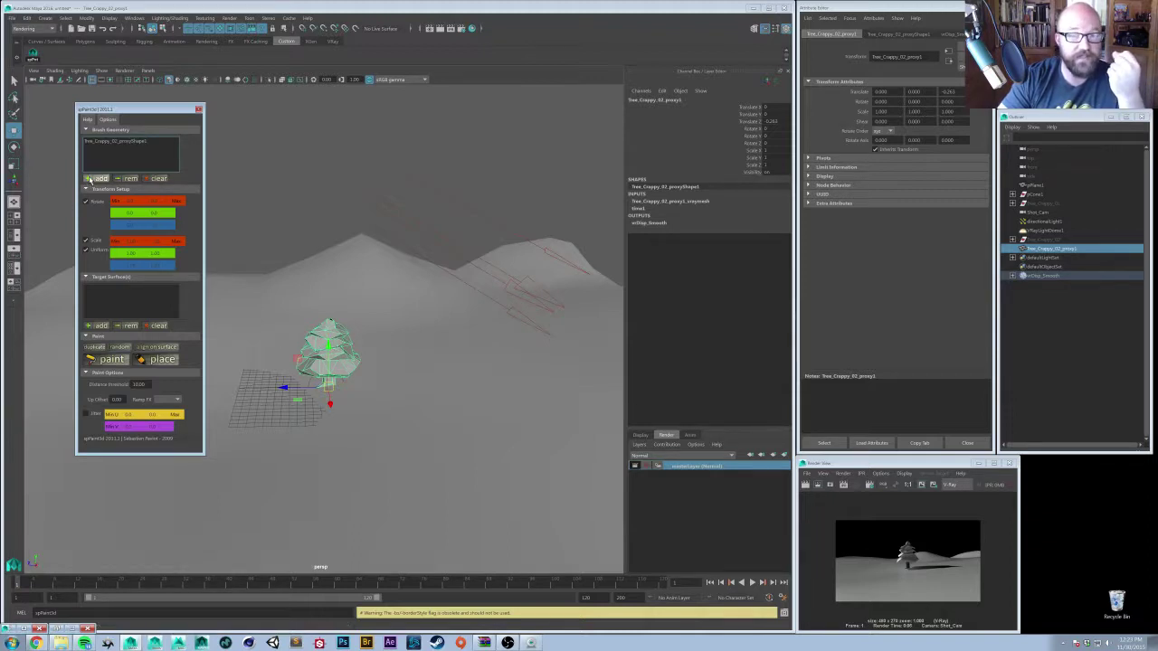
left_click(283, 314)
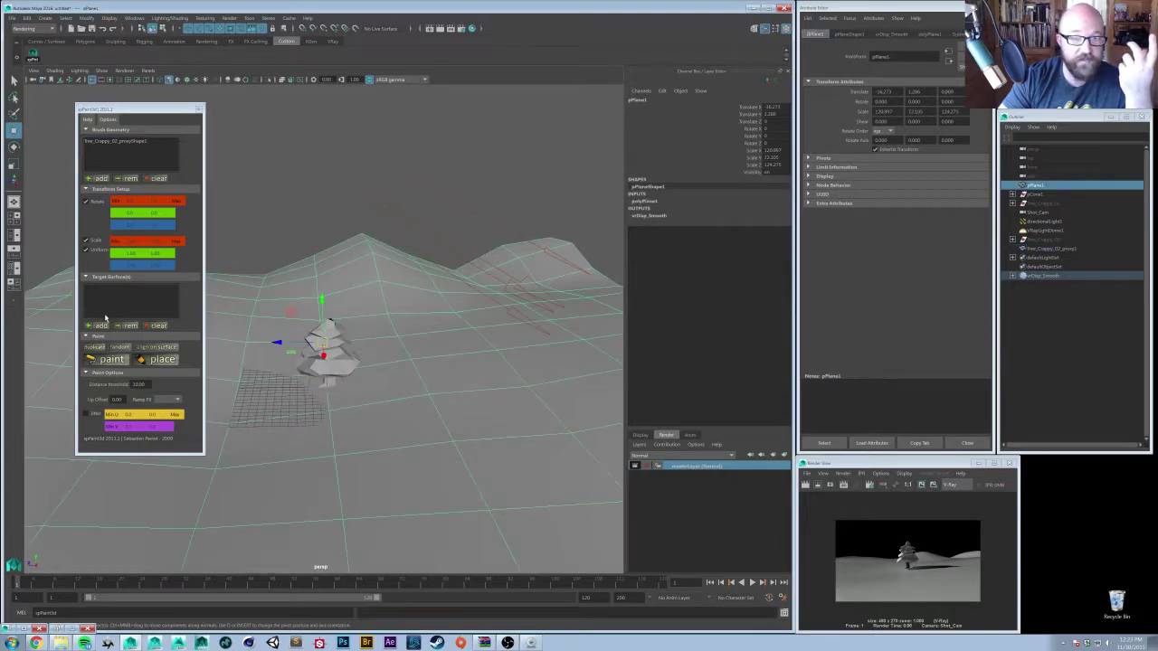
left_click(96, 325)
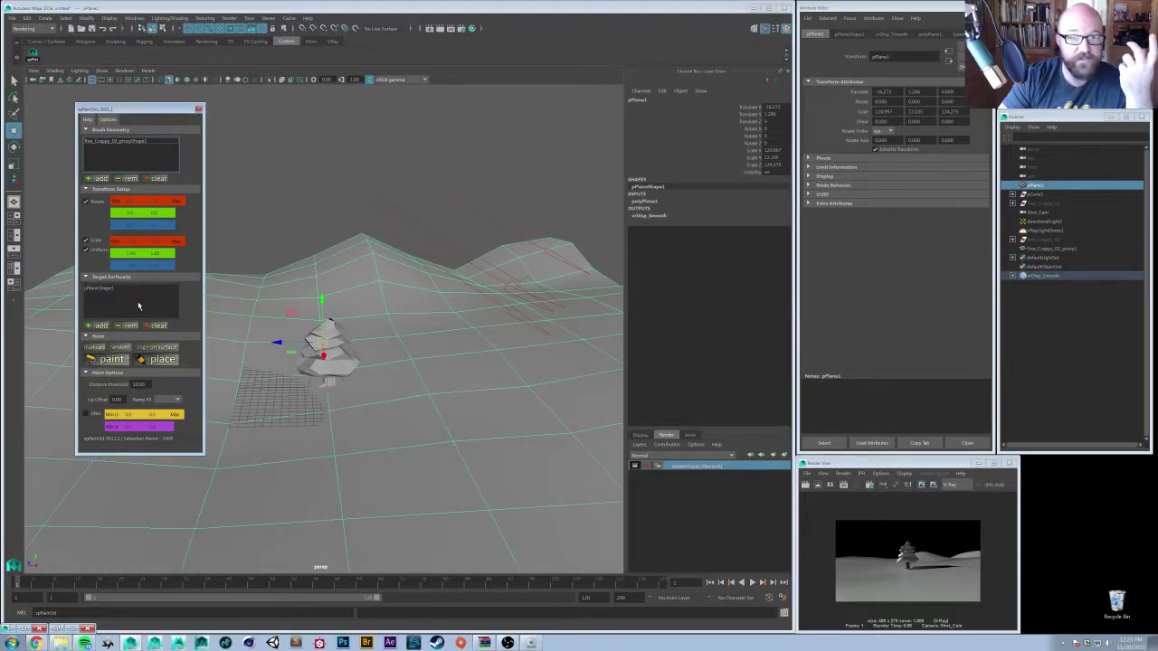
- Set a Y rotation maximum of 360 and a varied uniform scale range for the painted trees
left_click(134, 242)
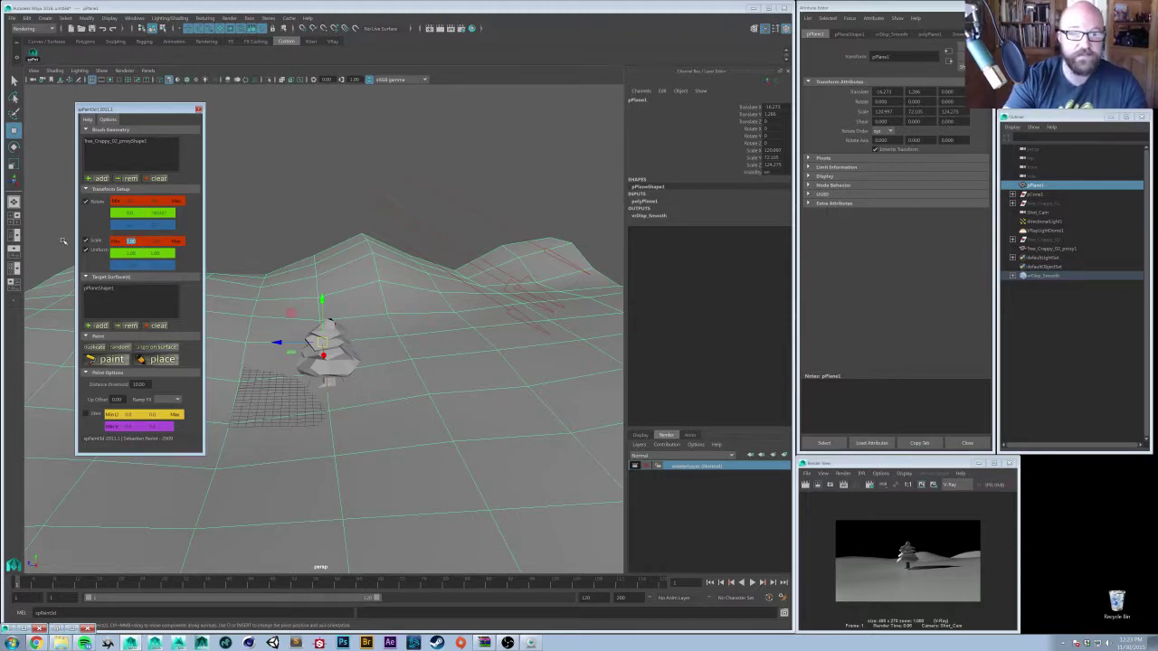
type(".")
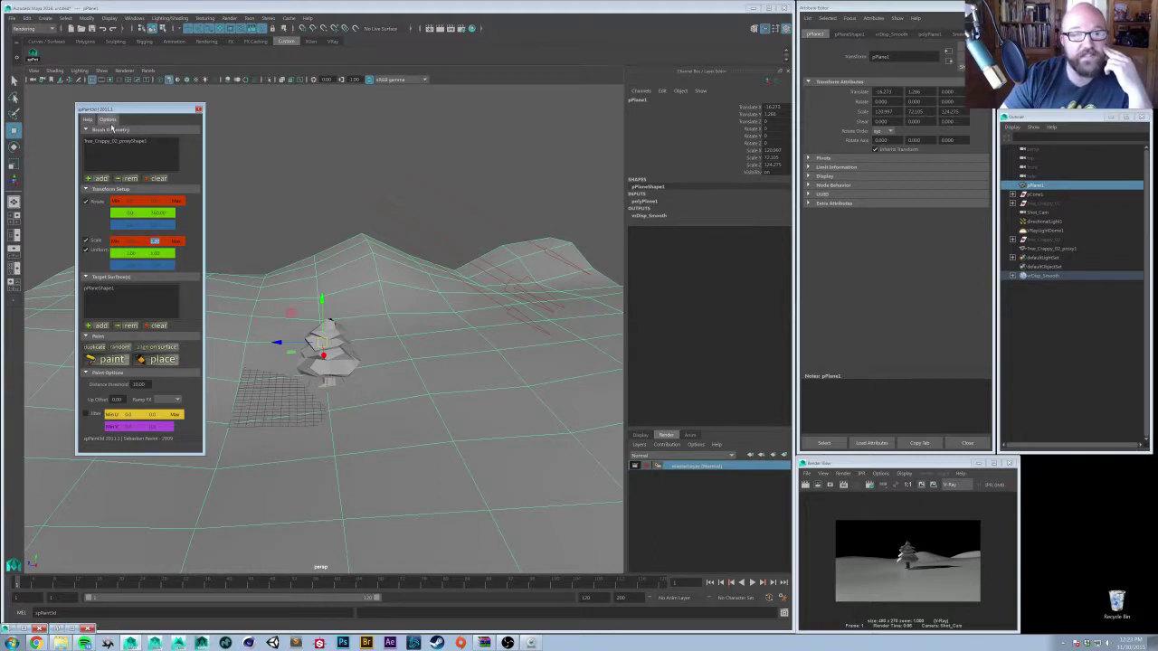
- Enable preserving input connections for spPaint3d duplicates, close the setup window, and turn off alignment to the surface
left_click(95, 347)
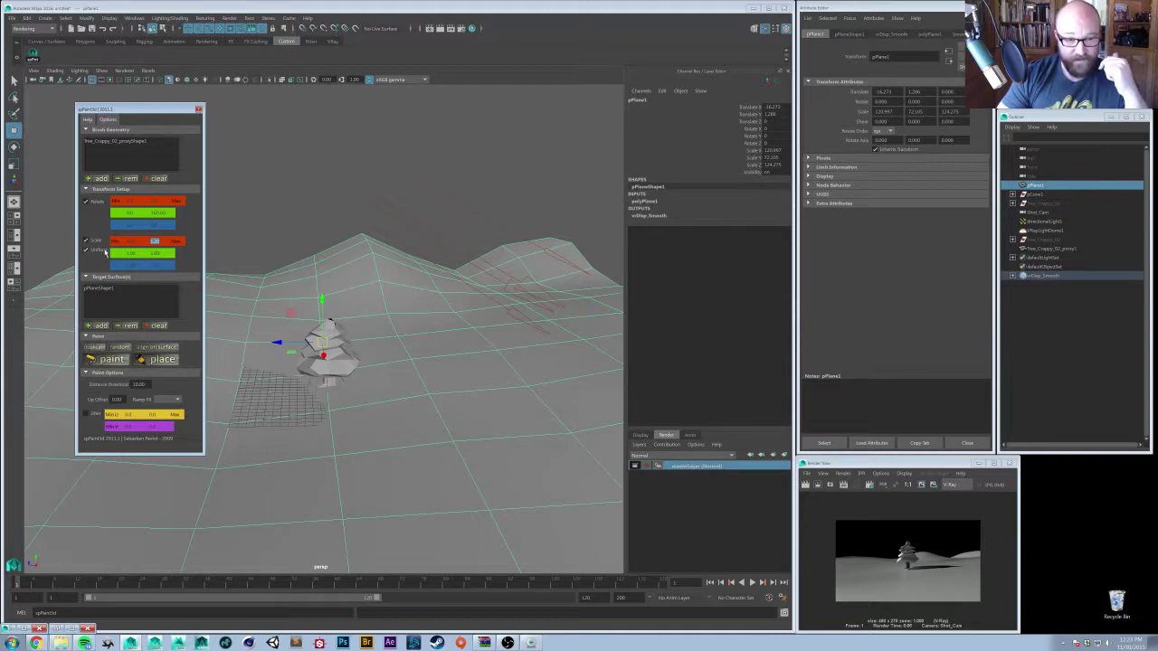
left_click(108, 119)
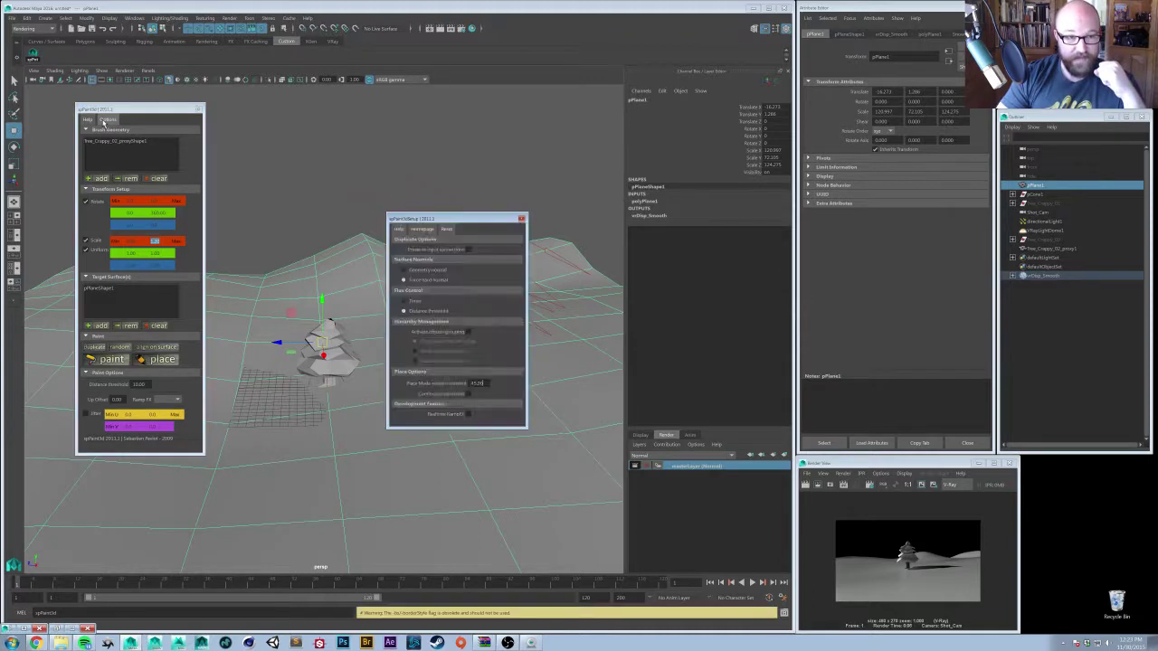
left_click(468, 251)
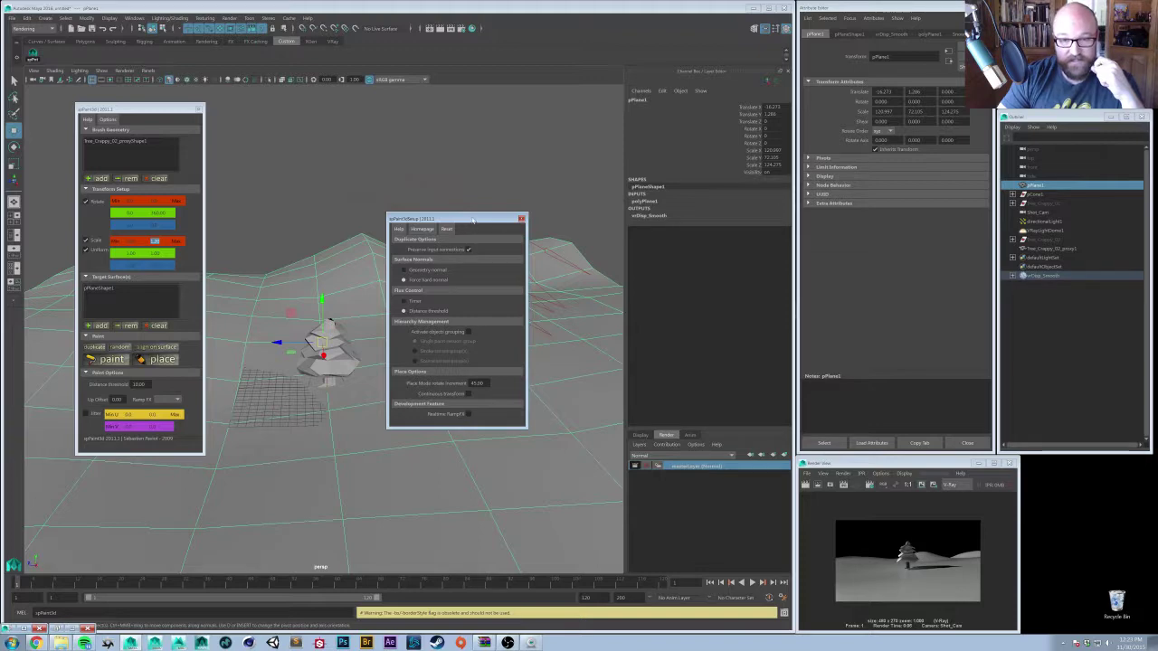
left_click_drag(457, 218, 447, 132)
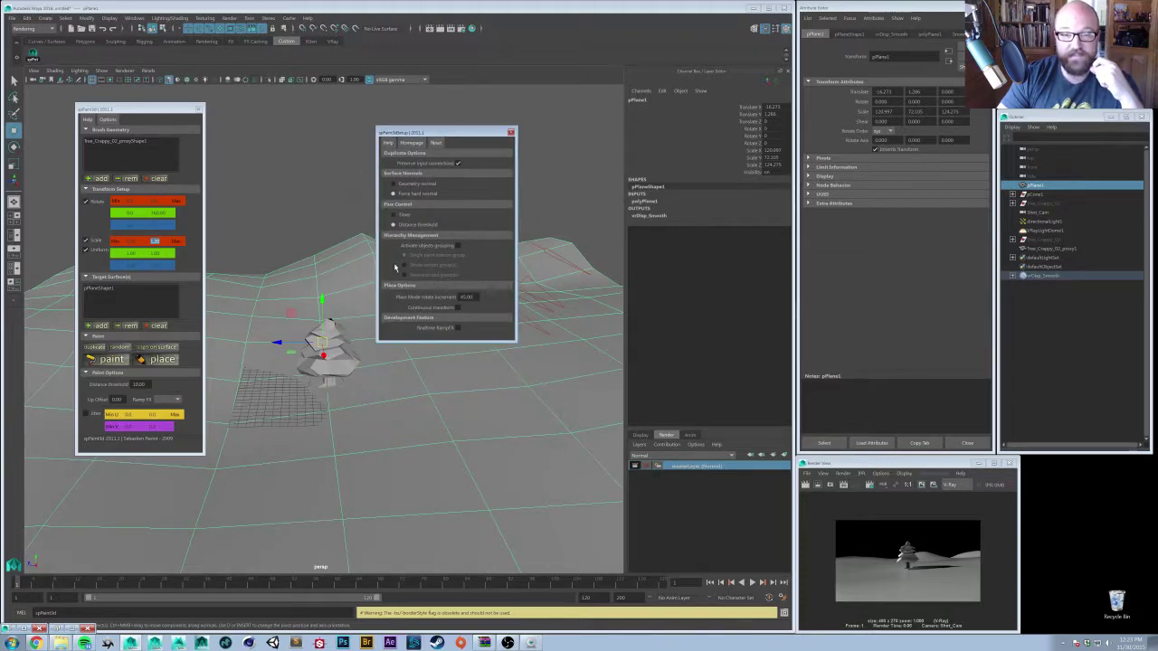
left_click(511, 133)
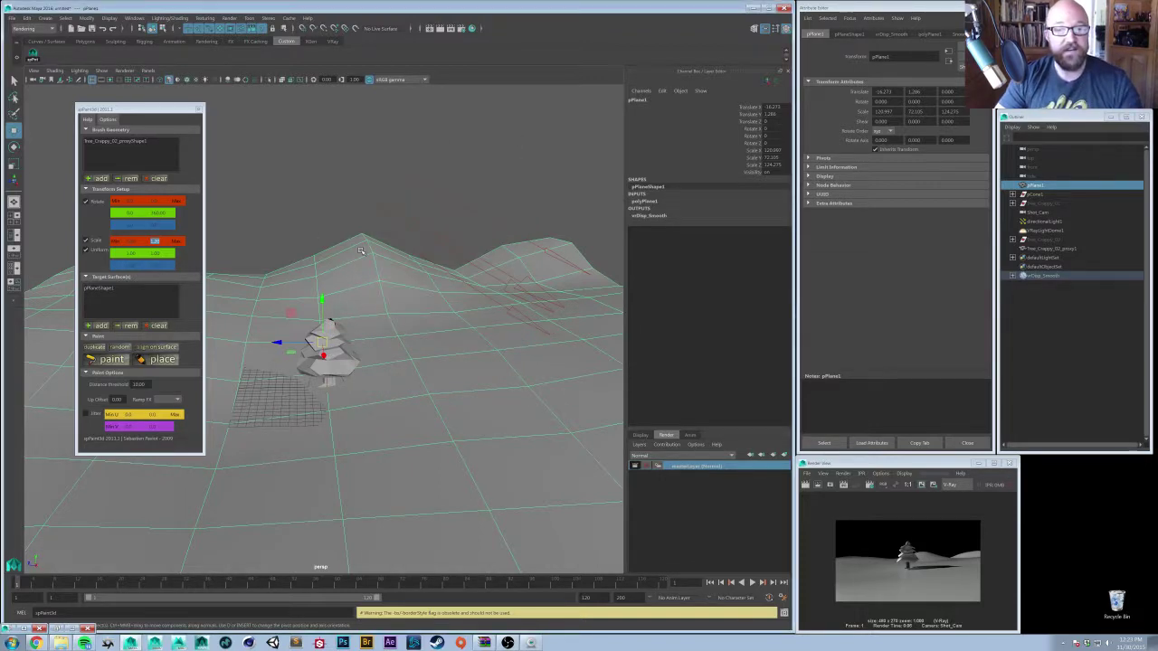
left_click_drag(360, 251, 407, 337, "alt")
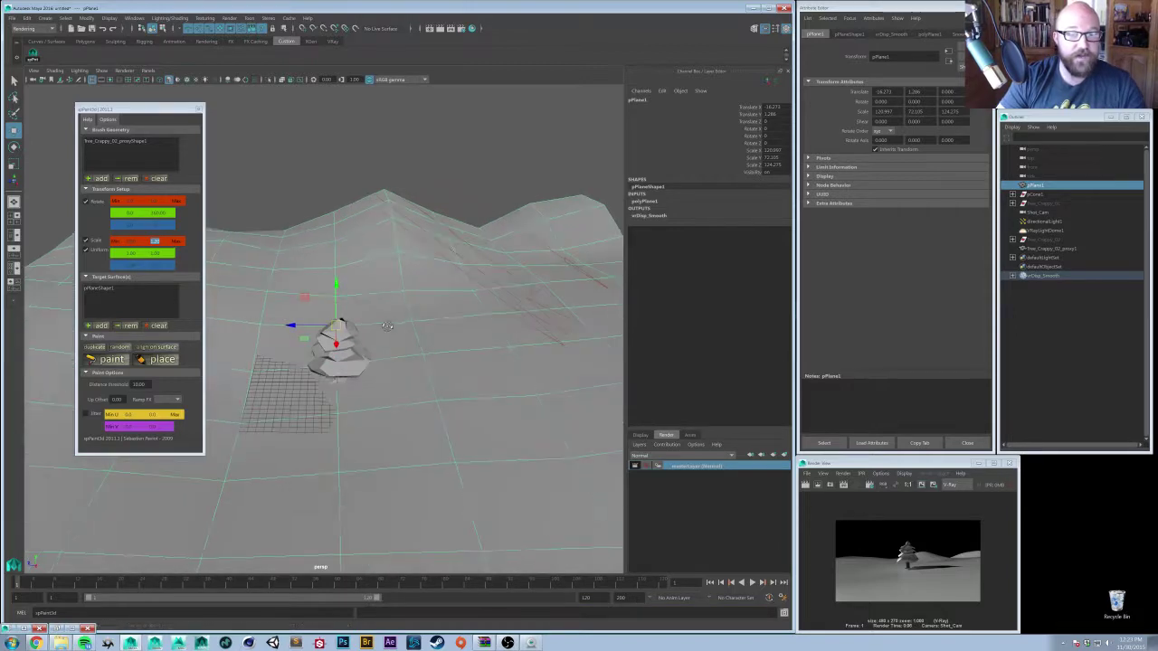
left_click(171, 348)
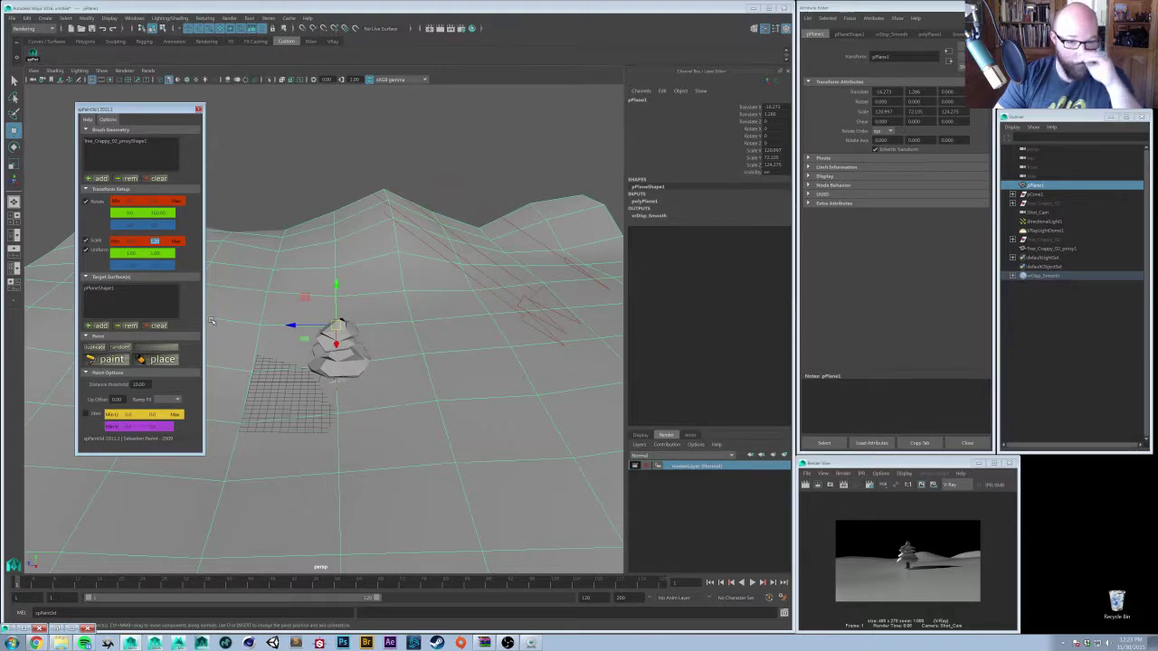
- Paint tree proxies over the terrain around the central clearing with spPaint3d, and return to the Move tool
left_click_drag(423, 363, 318, 418, "alt")
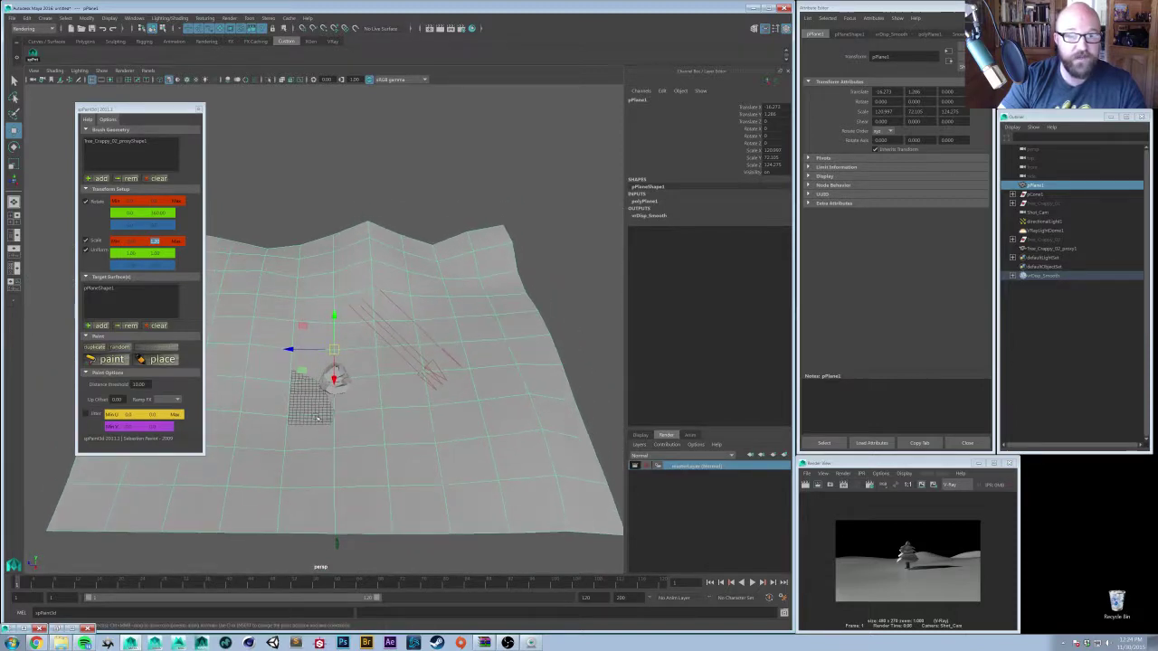
left_click(112, 359)
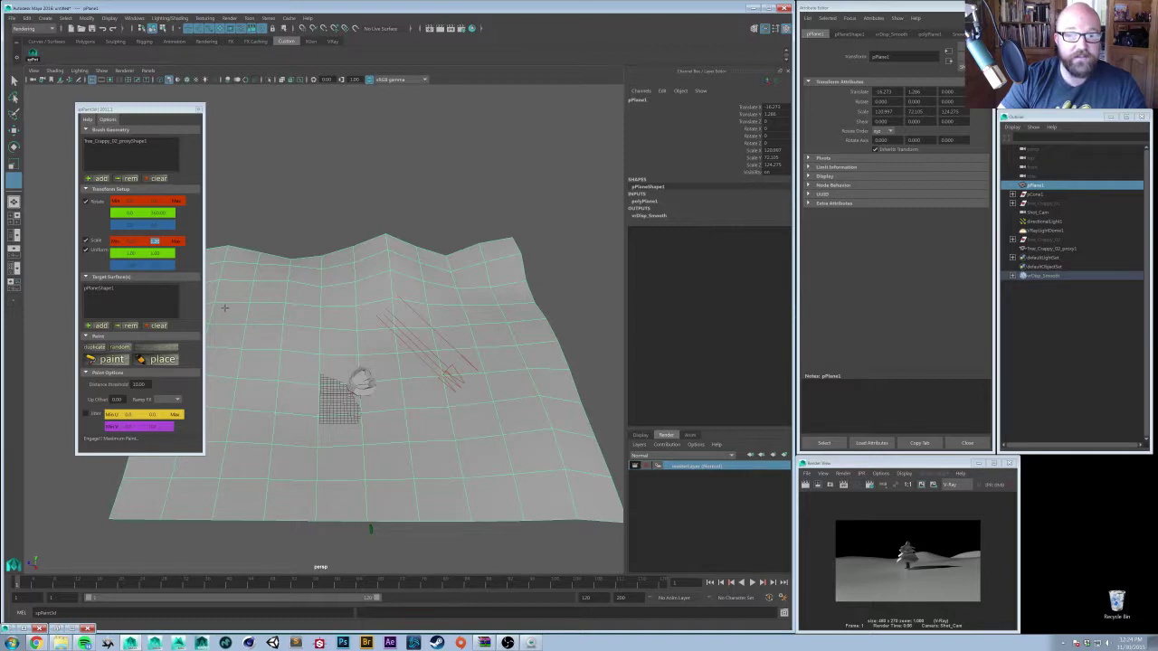
mouse_move(224, 308)
left_mouse_down()
mouse_move(285, 272)
mouse_move(463, 274)
mouse_move(509, 242)
mouse_move(510, 299)
mouse_move(474, 262)
mouse_move(437, 271)
mouse_move(384, 233)
mouse_move(234, 263)
mouse_move(214, 242)
mouse_move(298, 308)
mouse_move(328, 348)
mouse_move(336, 380)
mouse_move(281, 416)
mouse_move(349, 425)
mouse_move(312, 466)
left_mouse_up()
middle_click_drag(520, 398, 440, 415, "alt")
scroll(440, 416, "up", 2)
mouse_move(541, 318)
left_mouse_down()
mouse_move(572, 369)
mouse_move(548, 440)
mouse_move(600, 495)
left_mouse_up()
left_click(523, 299)
mouse_move(418, 438)
left_mouse_down("alt")
mouse_move(424, 365)
mouse_move(443, 340)
left_mouse_up("alt")
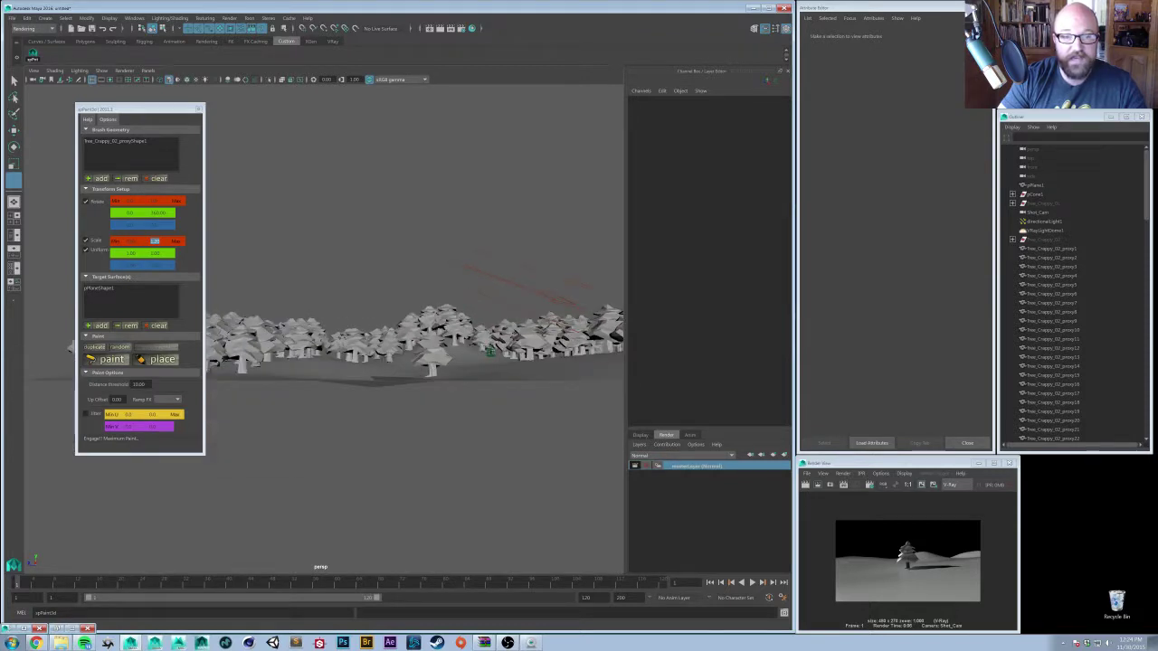
left_click_drag(510, 388, 466, 388, "alt")
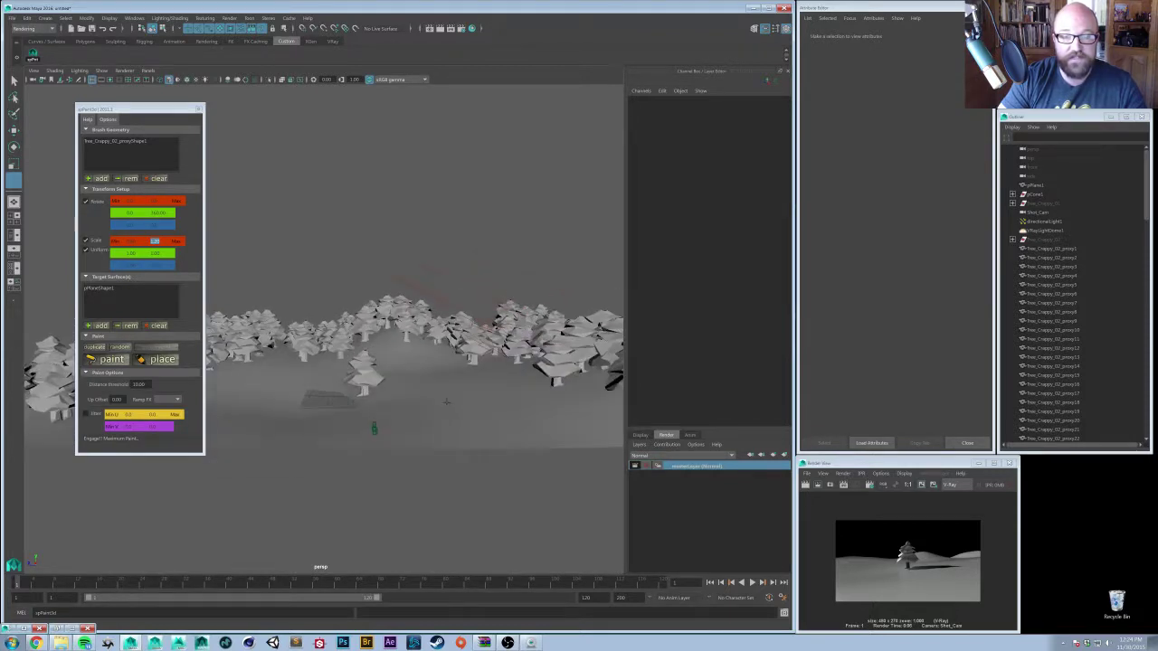
key("w")
left_click(465, 388)
- Restore the V-Ray frame buffer, re-render the shot with the scattered trees, and enlarge the buffer window
mouse_move(362, 333)
left_mouse_down("alt")
mouse_move(377, 344)
mouse_move(369, 336)
left_mouse_up("alt")
left_click(331, 284)
left_click_drag(331, 284, 349, 362, "alt")
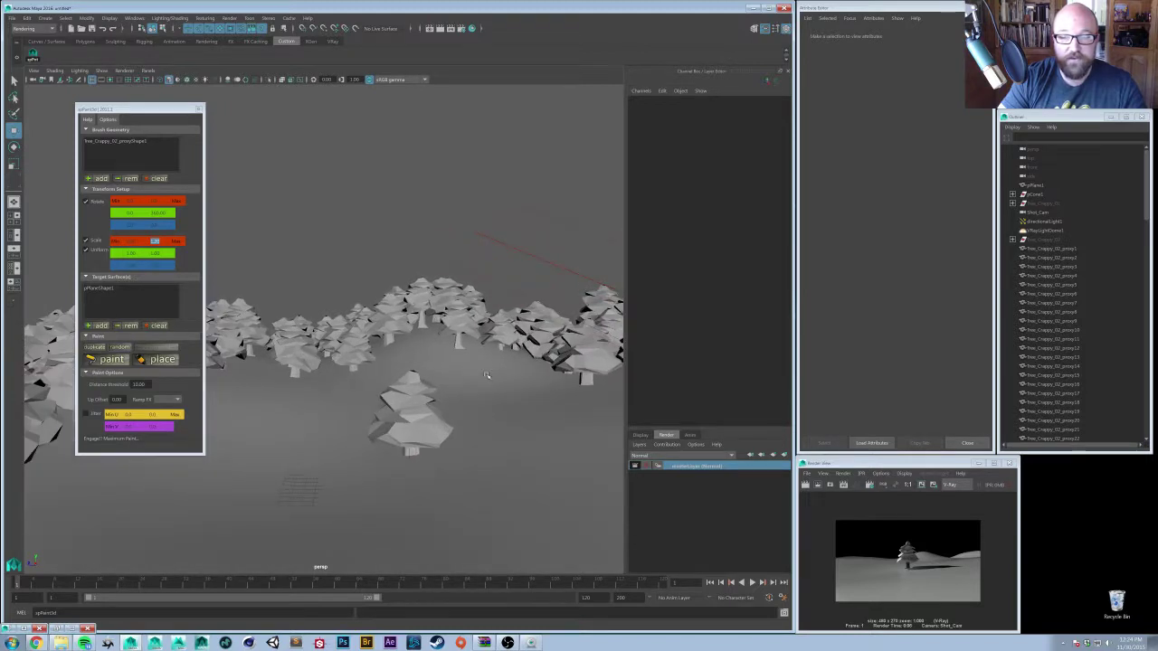
left_click_drag(486, 374, 465, 371, "alt")
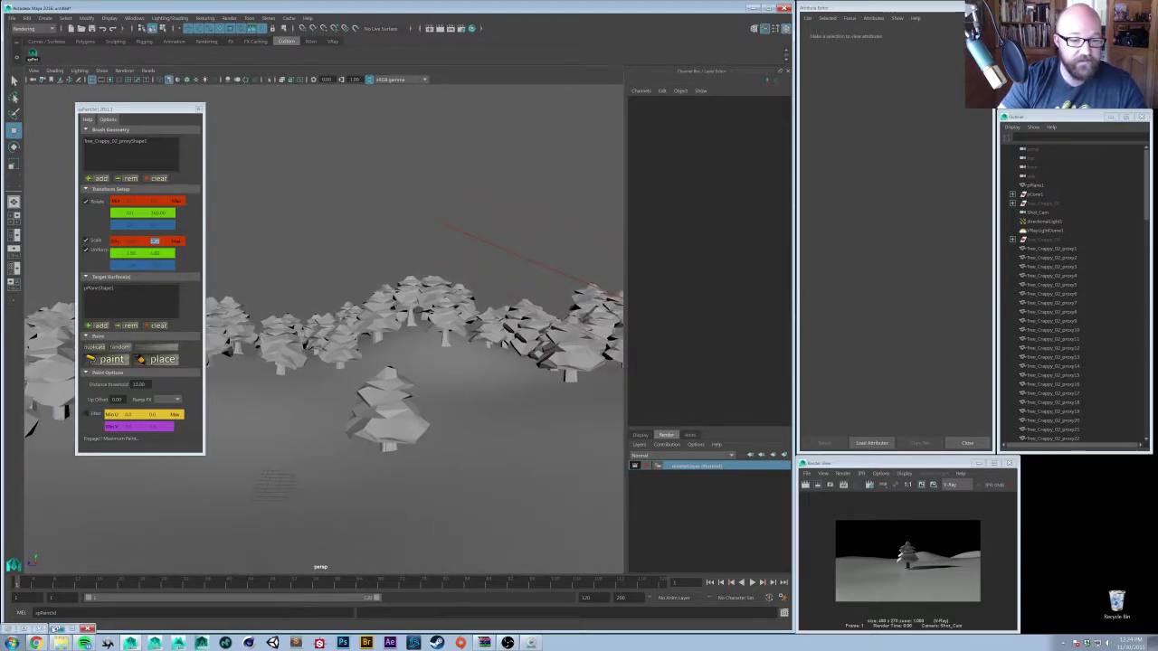
left_click(56, 628)
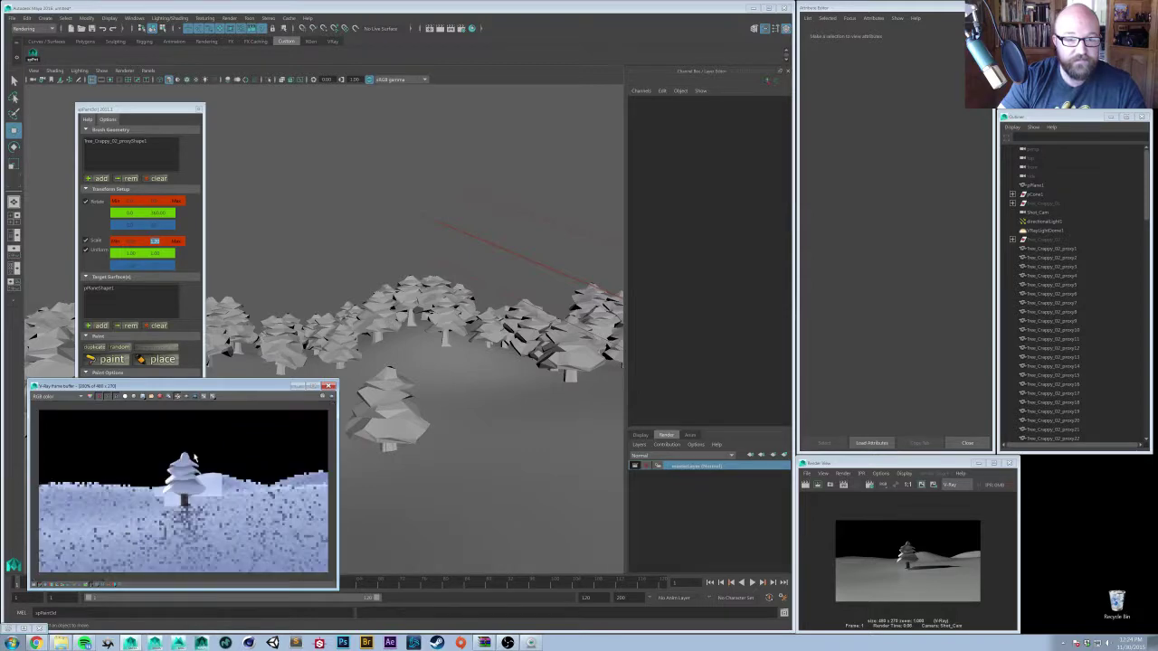
left_click_drag(244, 387, 499, 138)
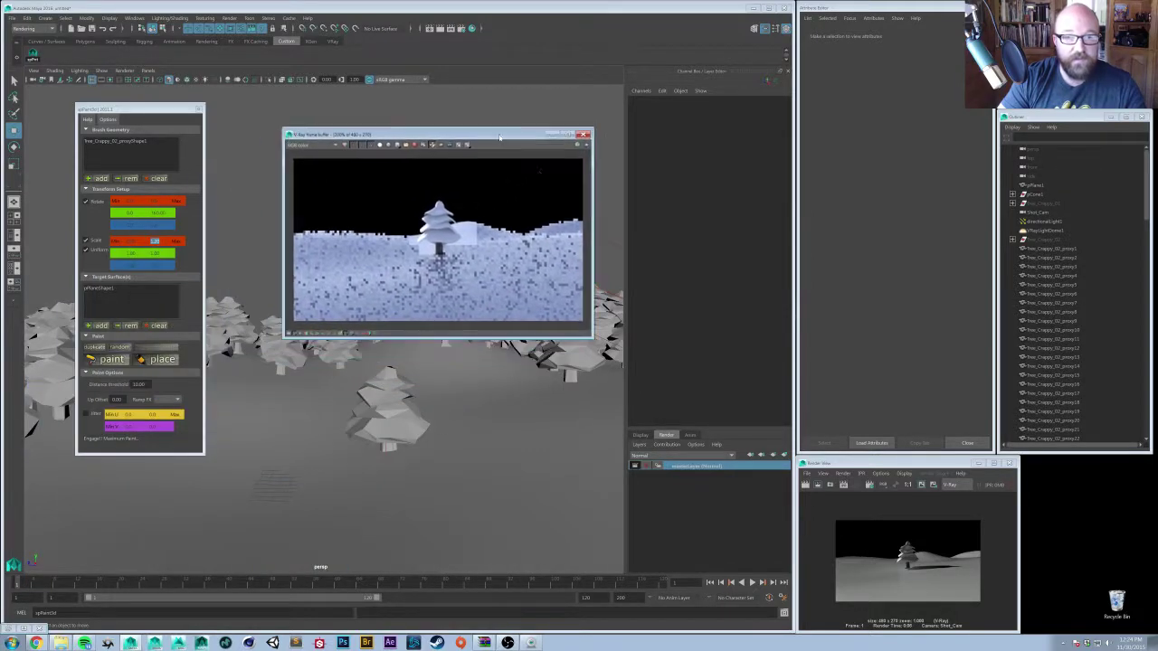
left_click(577, 145)
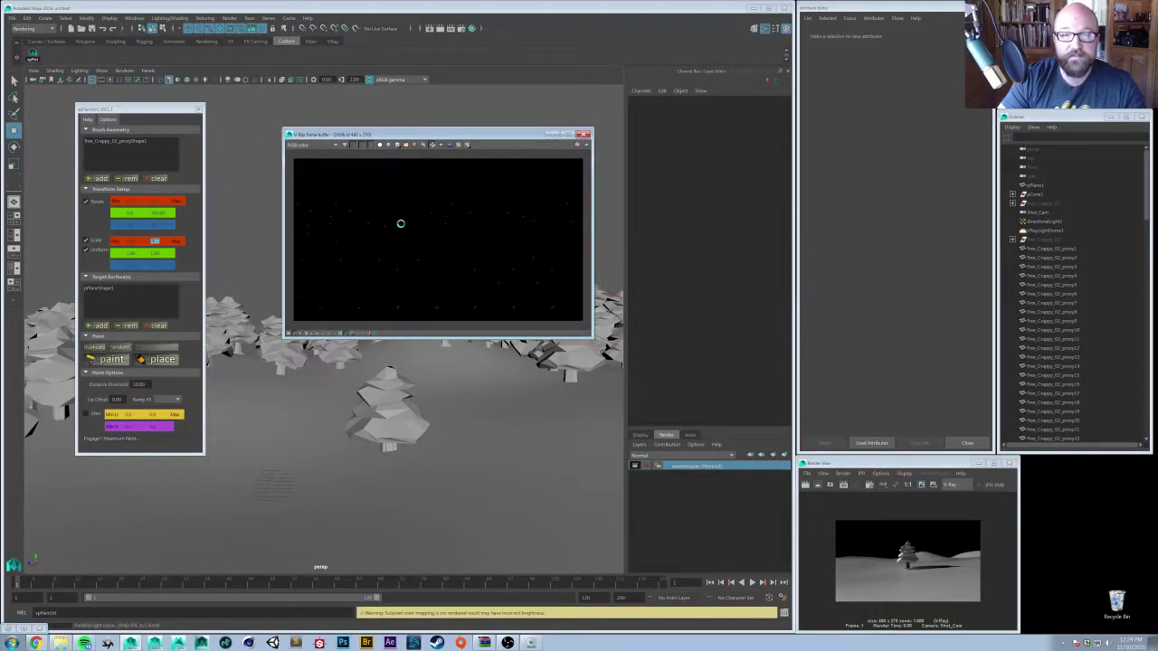
left_click_drag(588, 338, 988, 551)
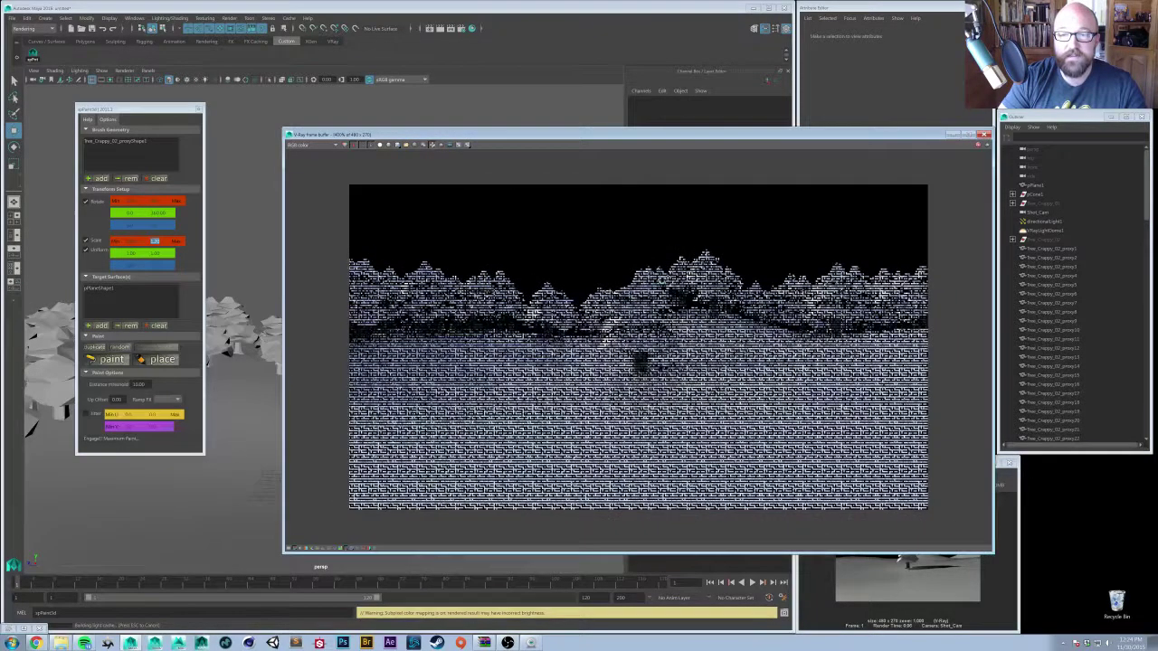
- Zoom out the render, shrink the frame buffer window, and move it away from the central clearing in the viewport
left_click_drag(498, 138, 401, 91)
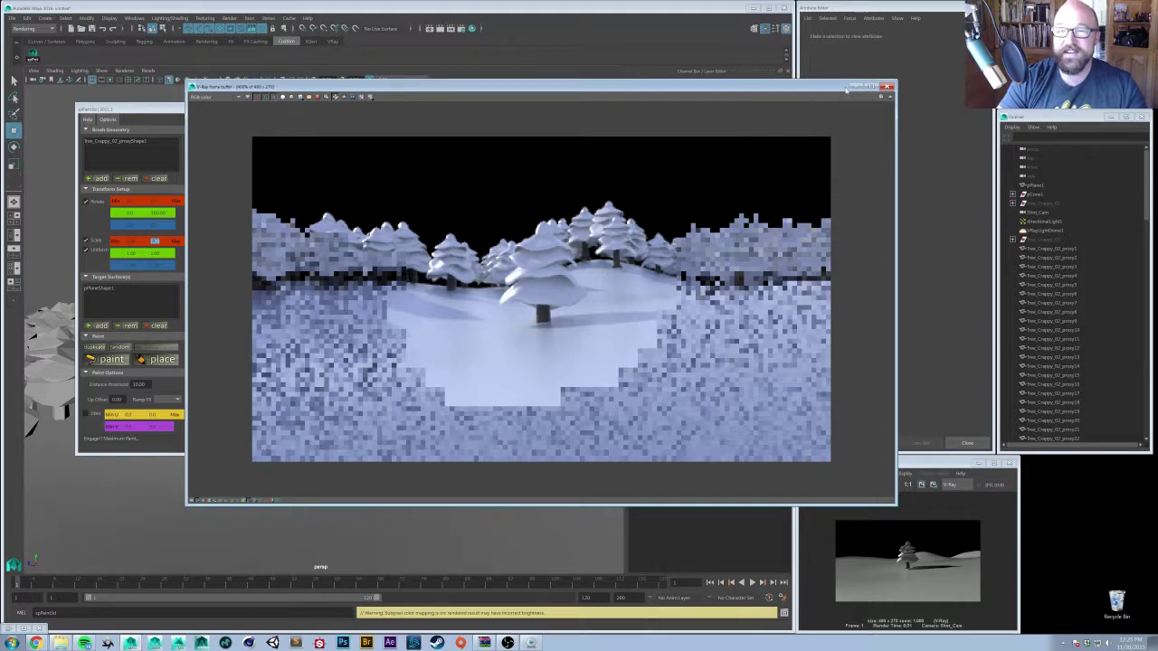
scroll(724, 170, "down", 2)
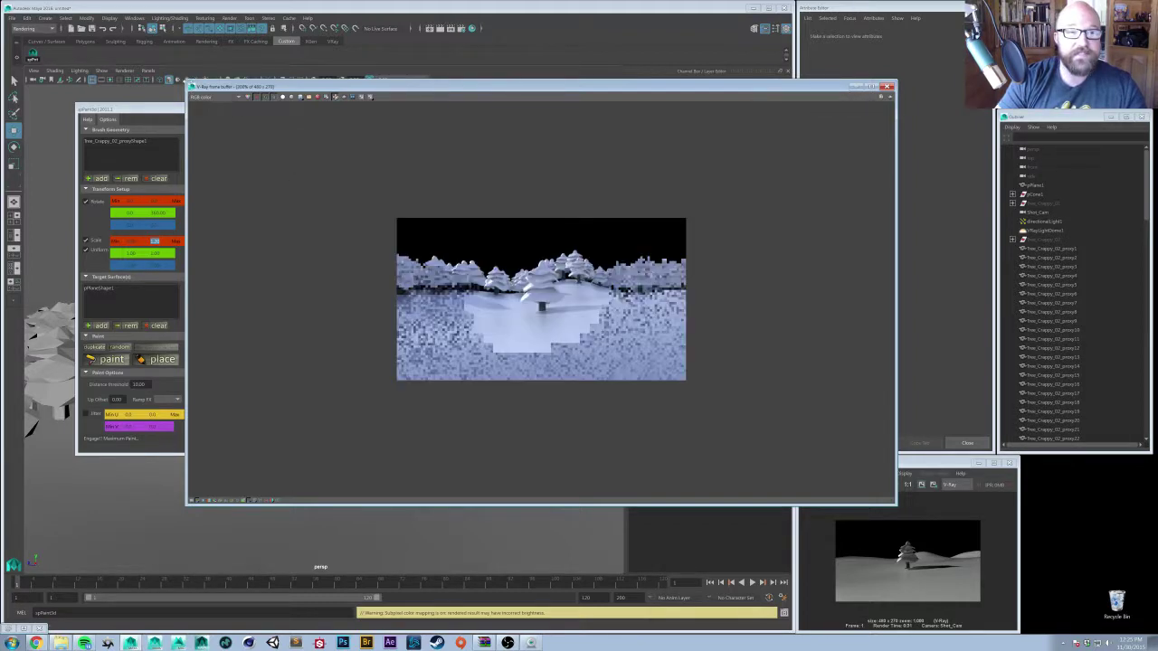
left_click_drag(185, 79, 576, 283)
left_click_drag(653, 293, 112, 382)
- Display the ground plane's shape attributes and zoom the render in on the snow around the central tree
left_click_drag(457, 334, 452, 302, "alt")
left_click_drag(451, 318, 425, 316, "alt")
left_click(848, 35)
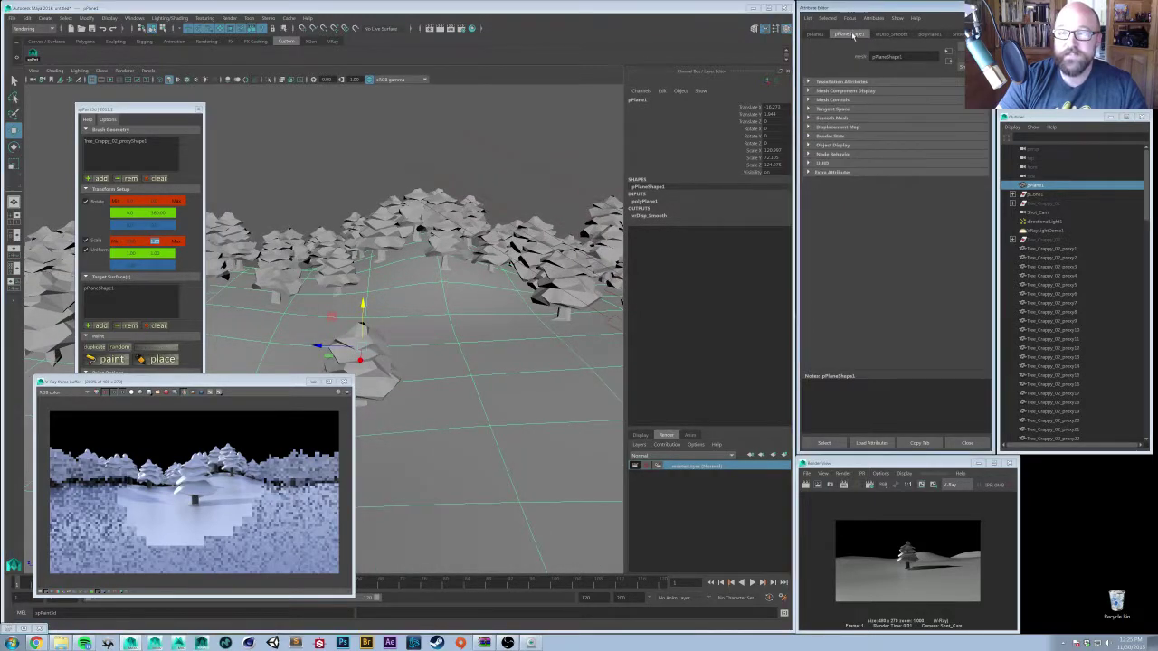
scroll(184, 512, "up", 2)
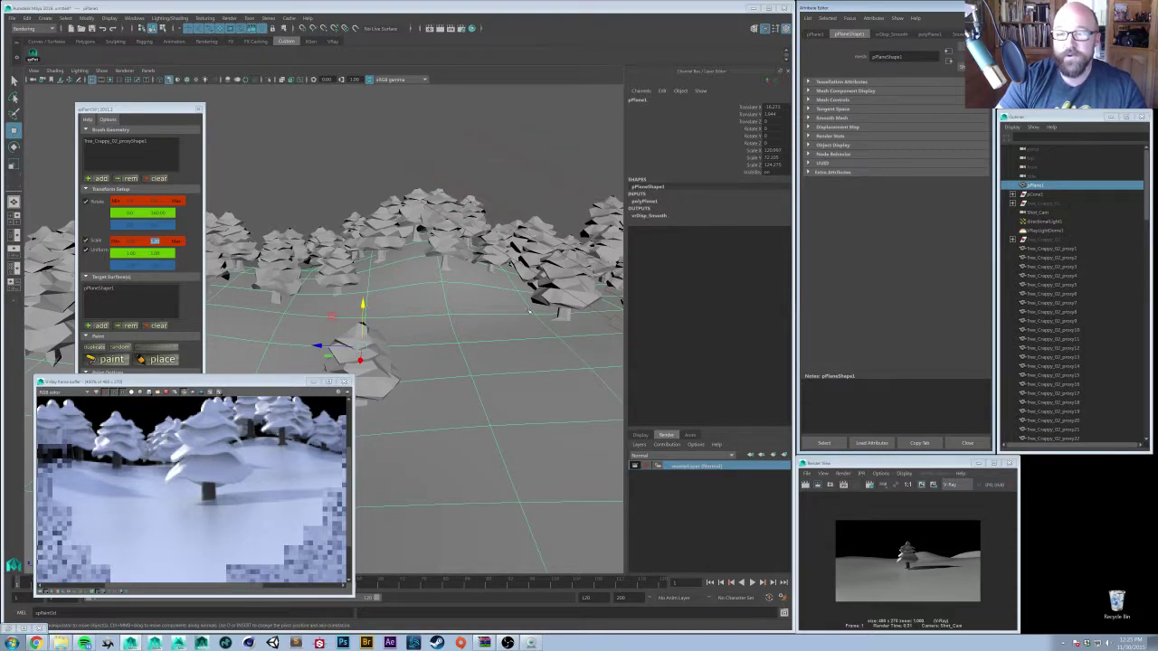
- Restore the Hypershade, place it clear of the render, and graph only the selected ground plane's material network
left_click(8, 628)
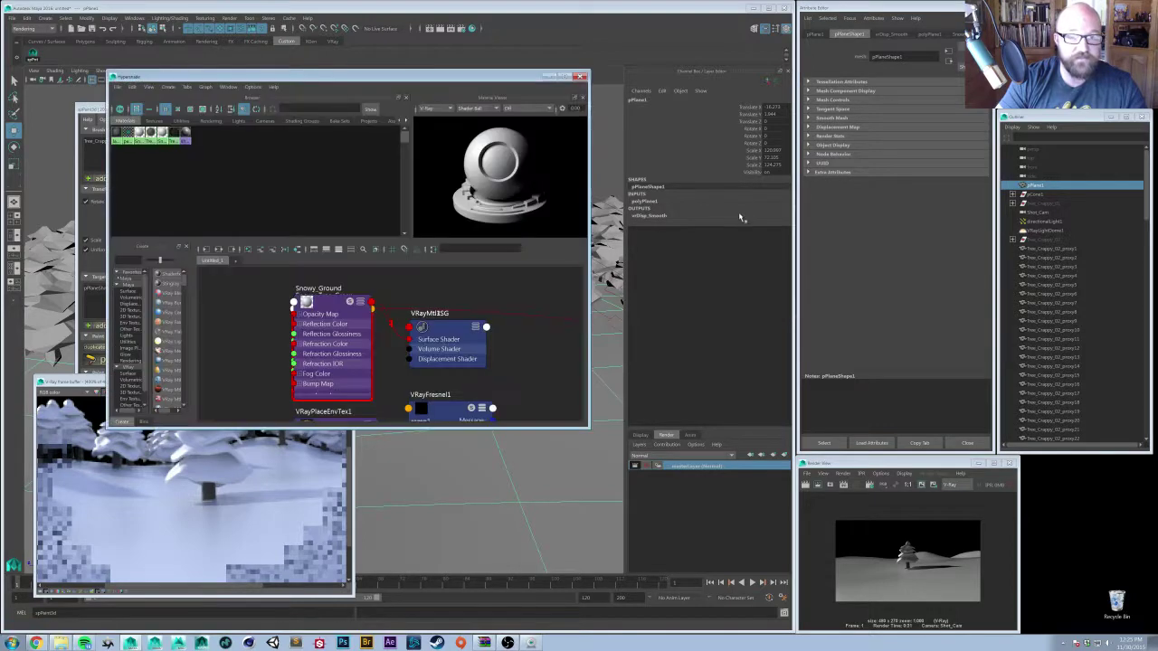
left_click_drag(461, 89, 578, 134)
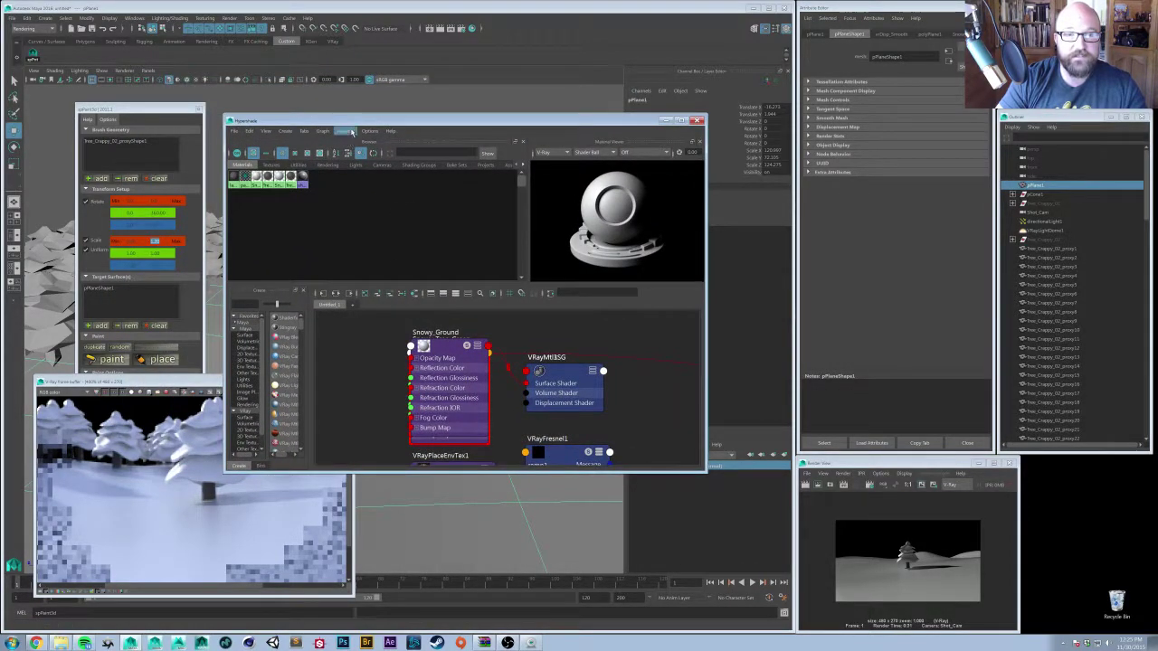
left_click_drag(340, 123, 499, 107)
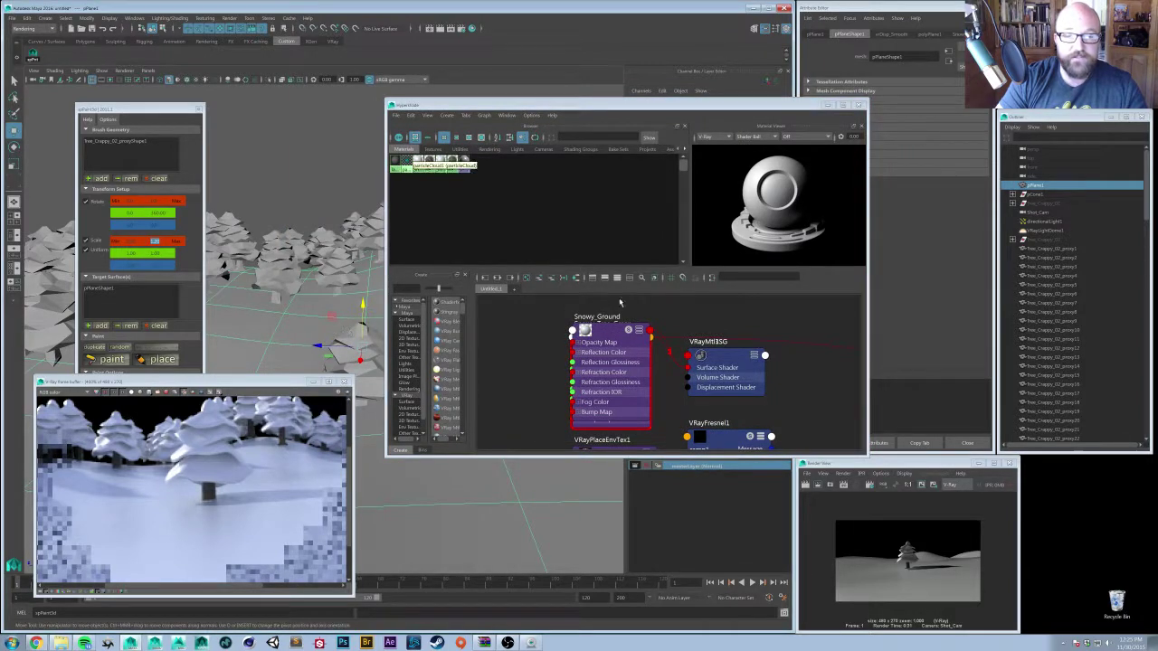
left_click(576, 279)
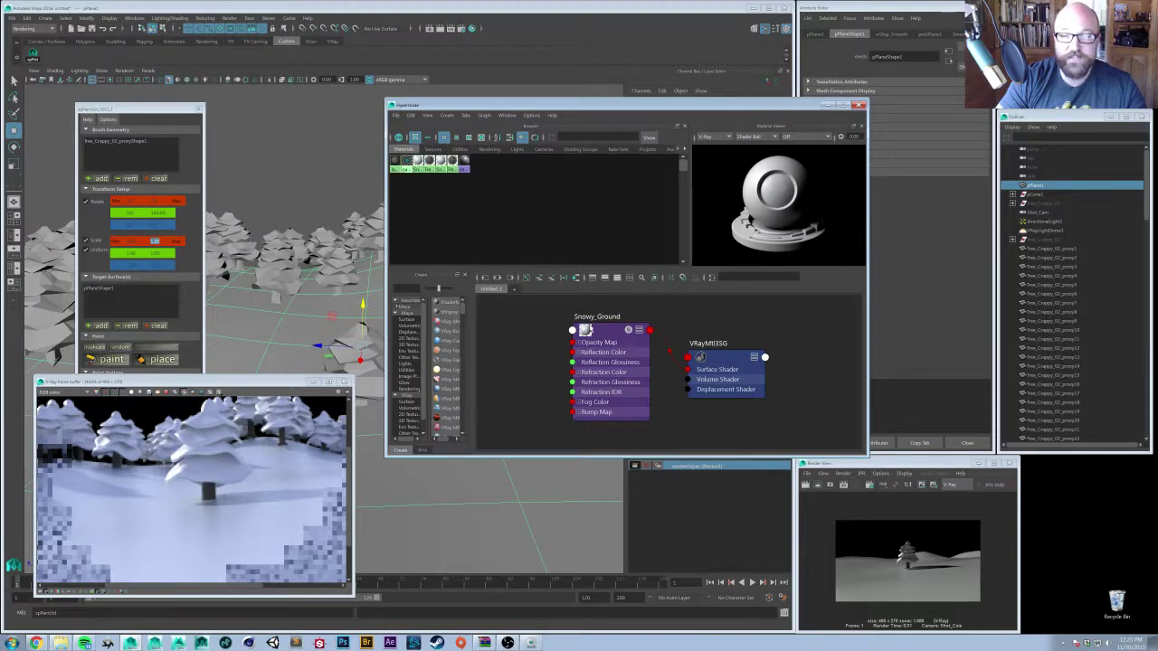
- Set the Snowy_Ground material's reflection glossiness to 0.55 and its reflection amount to about 0.89
left_click(589, 327)
left_click_drag(697, 107, 578, 58)
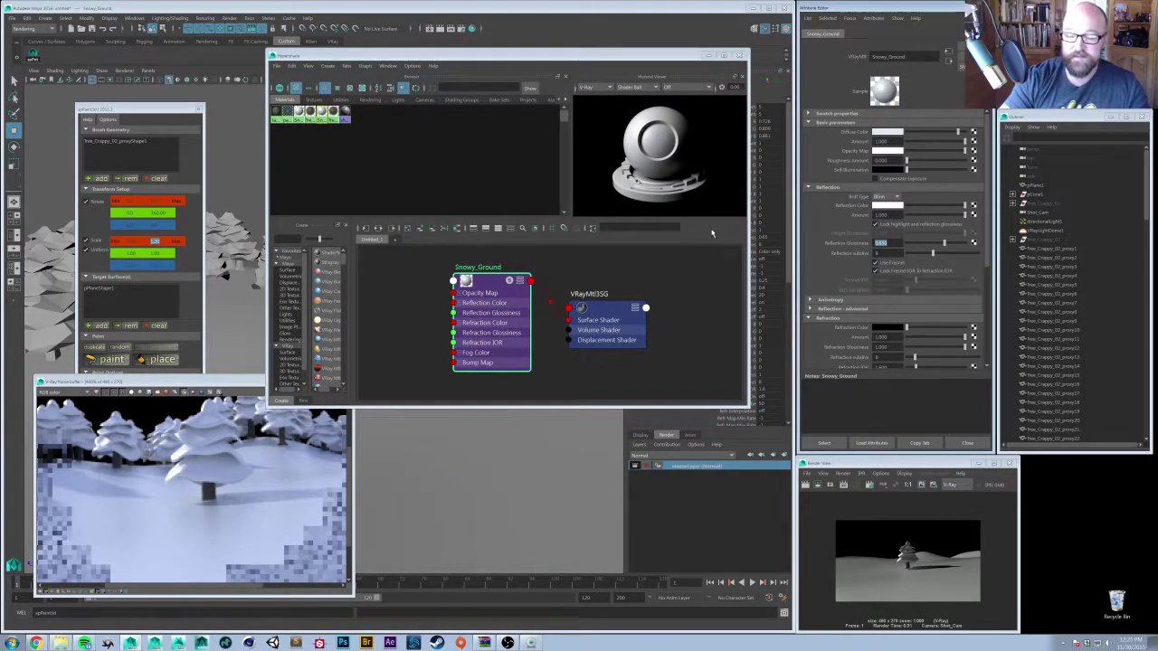
type(".5")
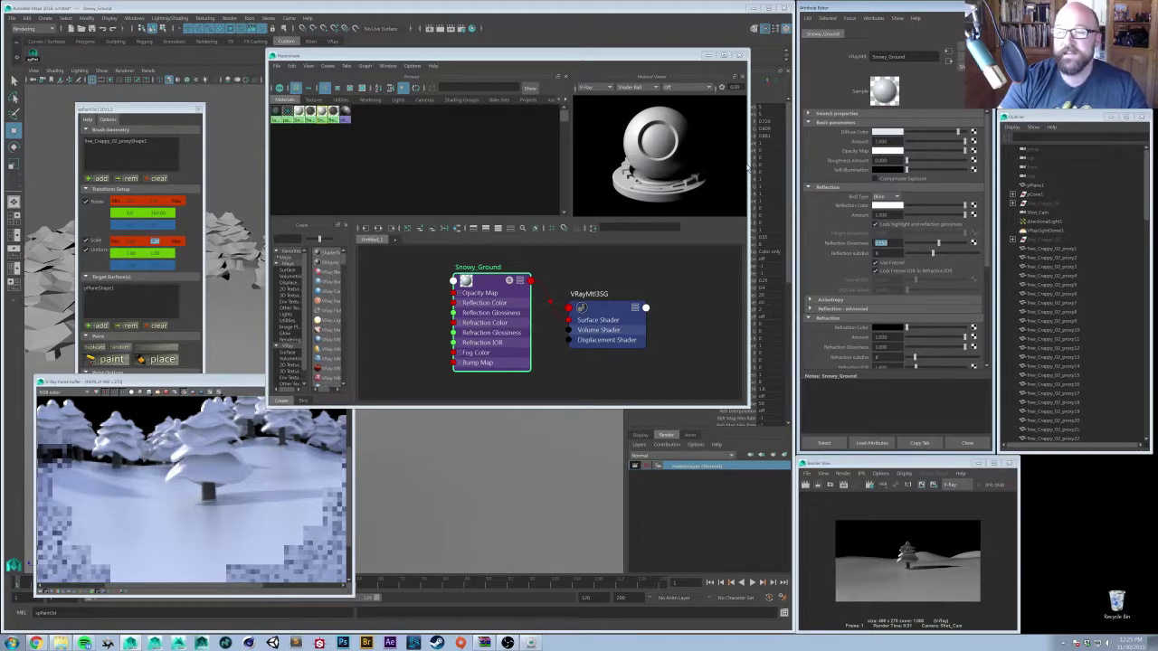
left_click(956, 217)
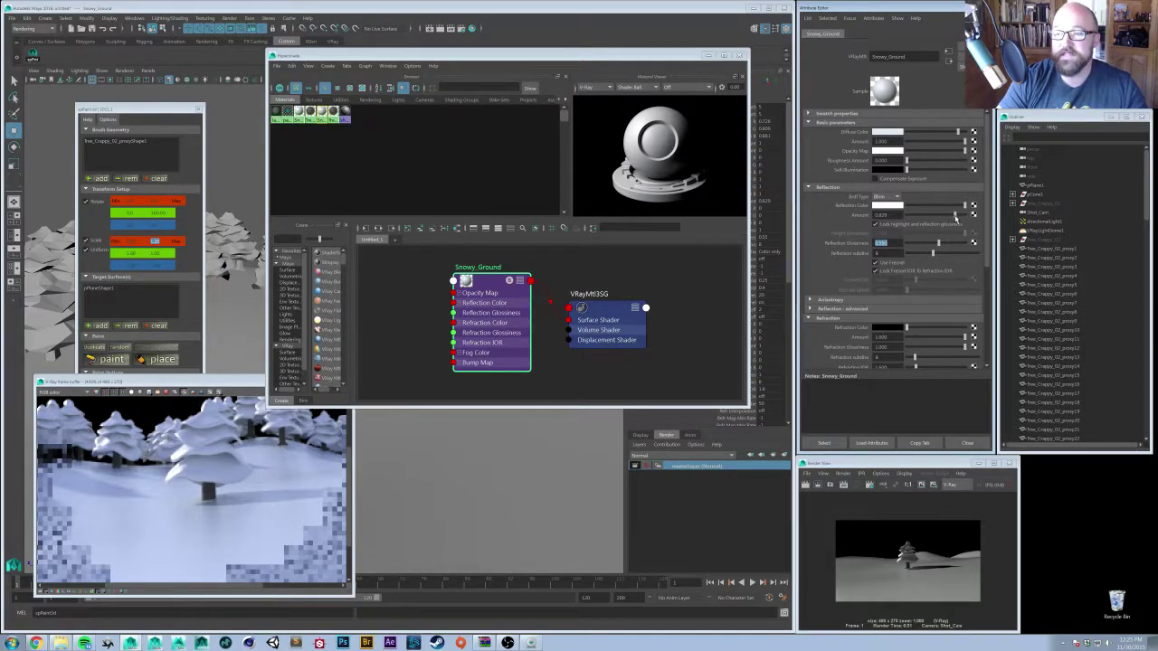
left_click_drag(957, 218, 958, 218)
- Widen the Hypershade's node creation list over the category column and arrange the graph with free space beside Snowy_Ground
left_click_drag(665, 57, 649, 93)
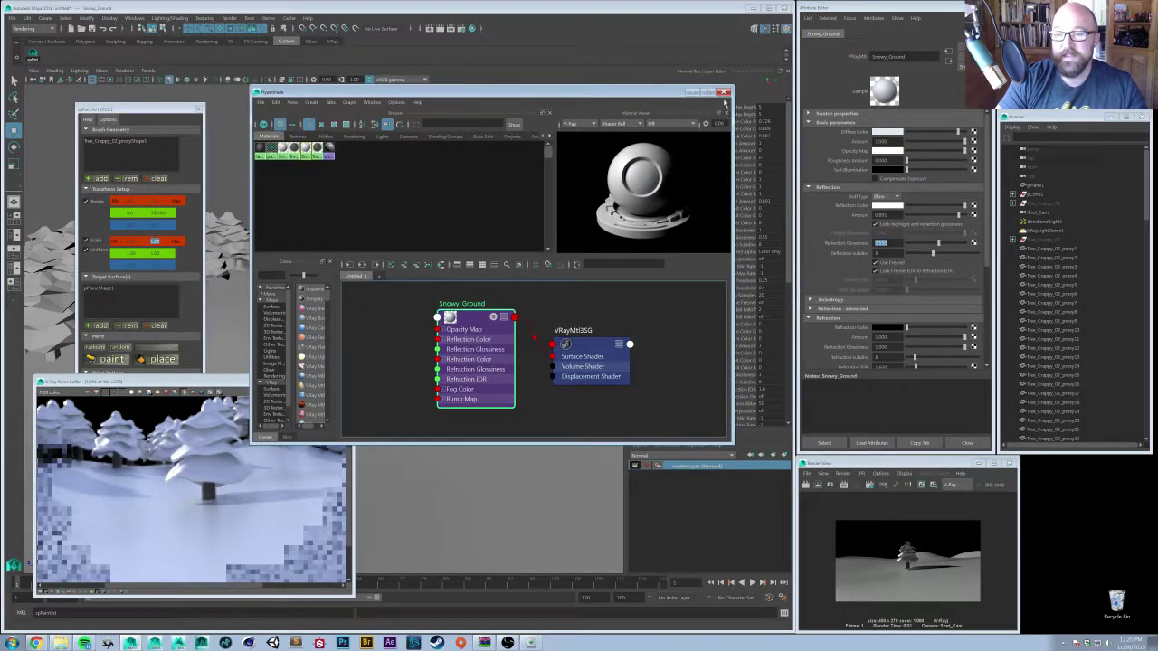
middle_click_drag(381, 377, 441, 376, "alt")
scroll(442, 375, "down", 2)
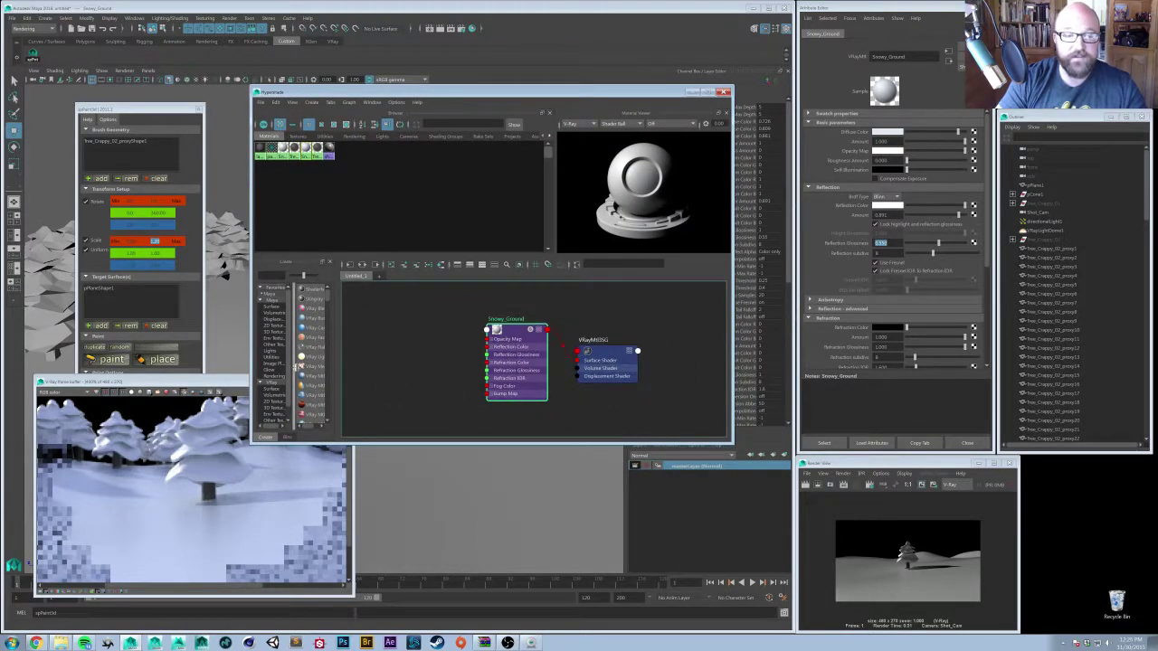
left_click_drag(295, 357, 181, 363)
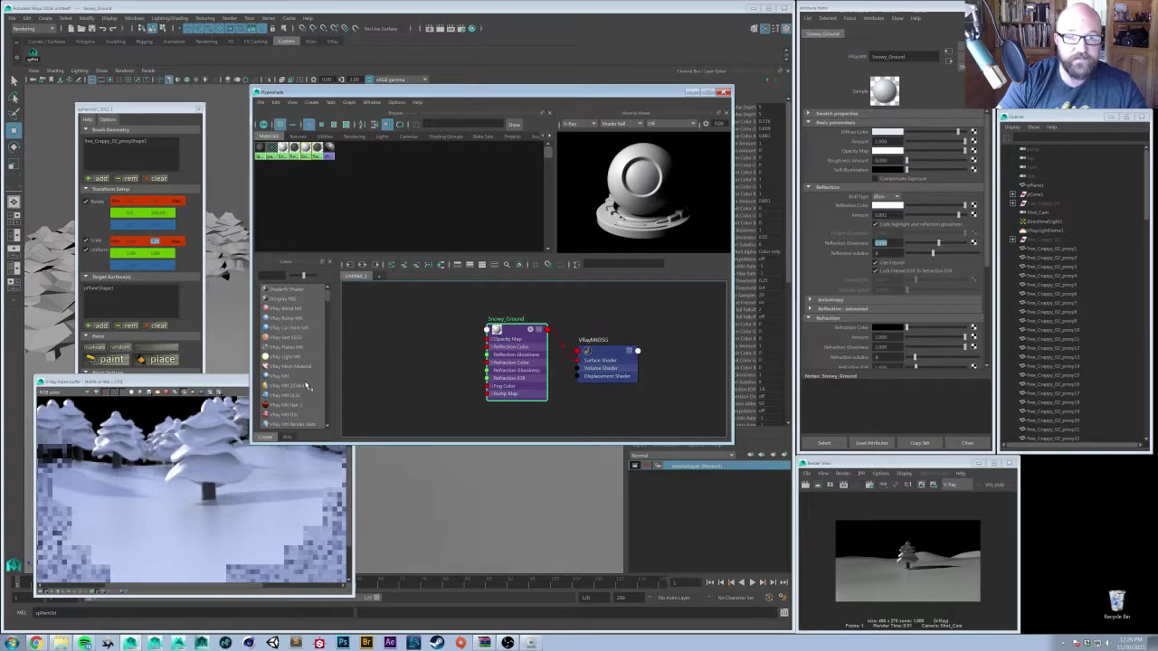
middle_click_drag(452, 359, 488, 359, "alt")
scroll(453, 349, "down", 3)
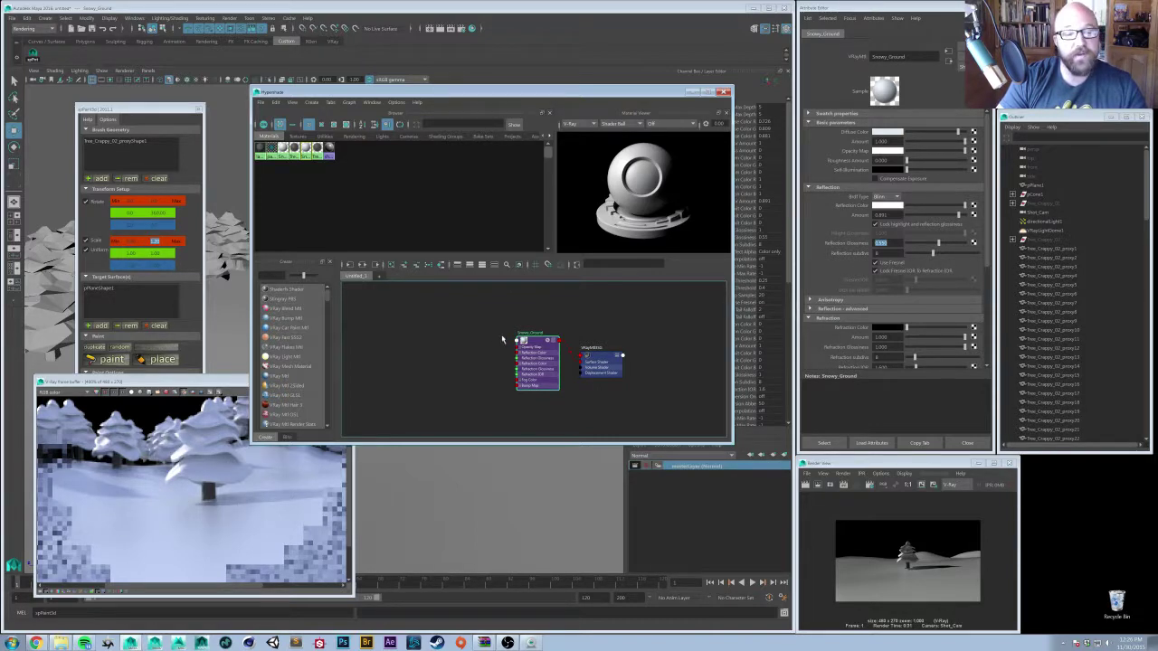
scroll(432, 365, "up", 2)
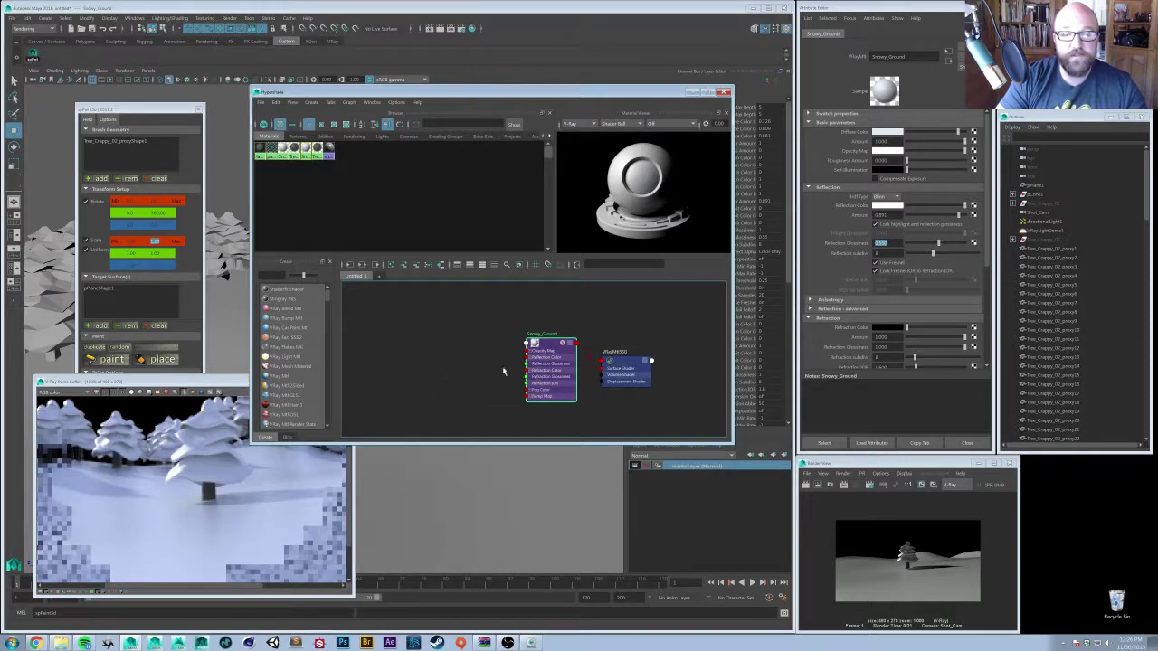
middle_click_drag(450, 383, 451, 380, "alt")
left_click_drag(535, 342, 524, 352)
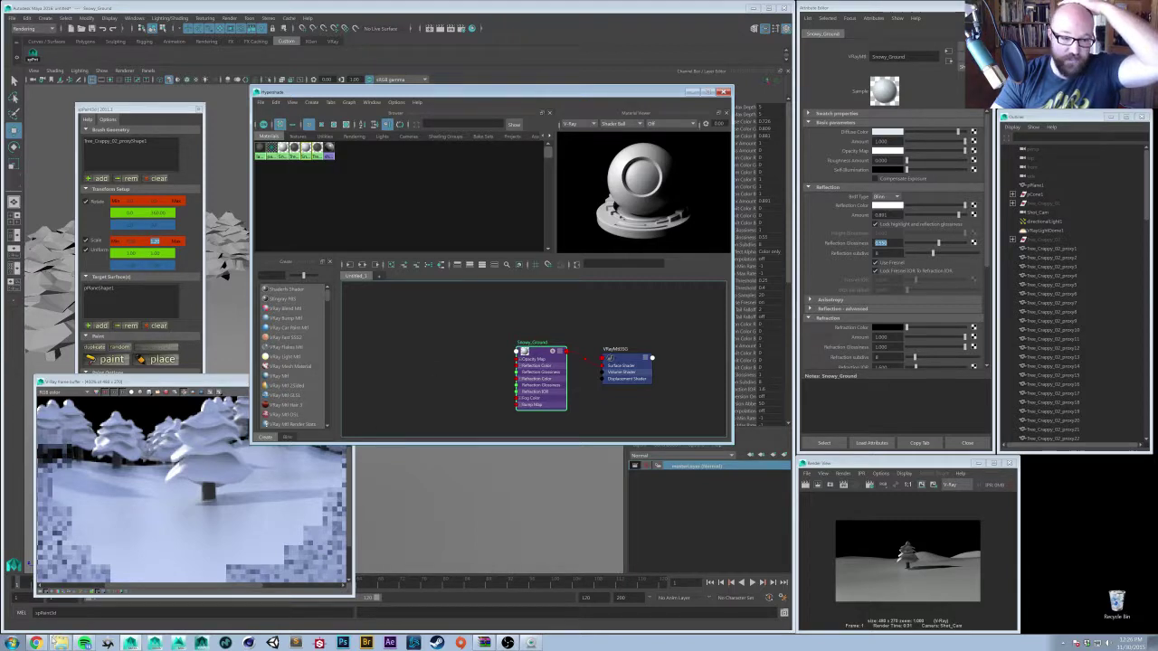
- Switch to Chrome, search Textures.com for "grunge", and browse the results for a suitable texture
mouse_move(37, 643)
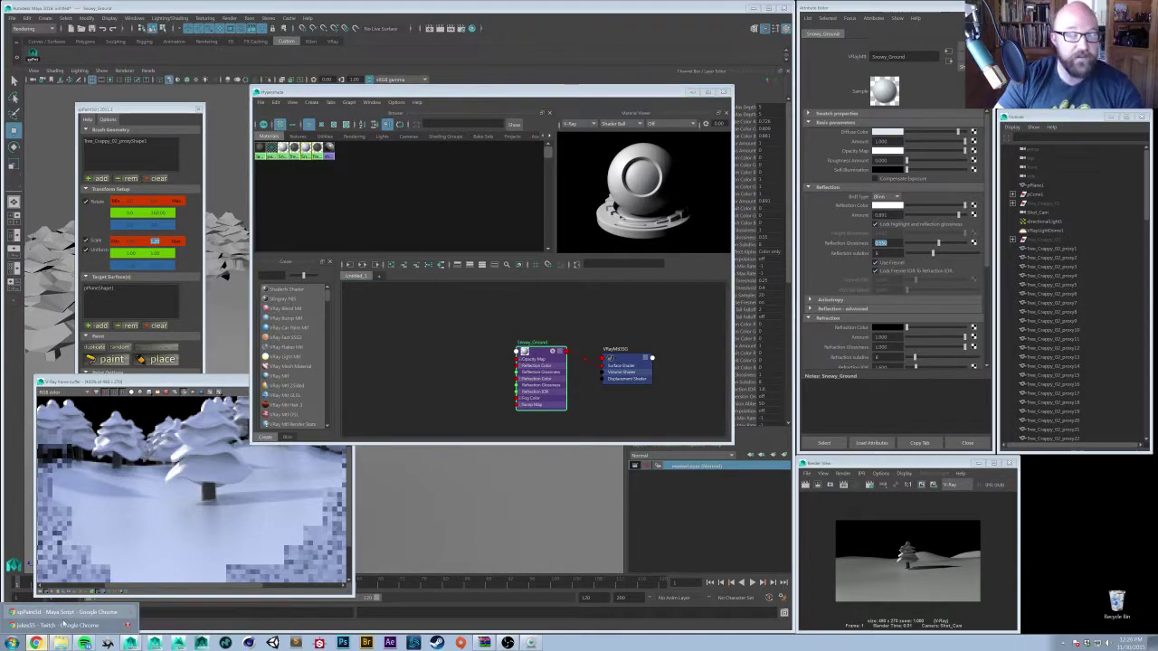
left_click(67, 612)
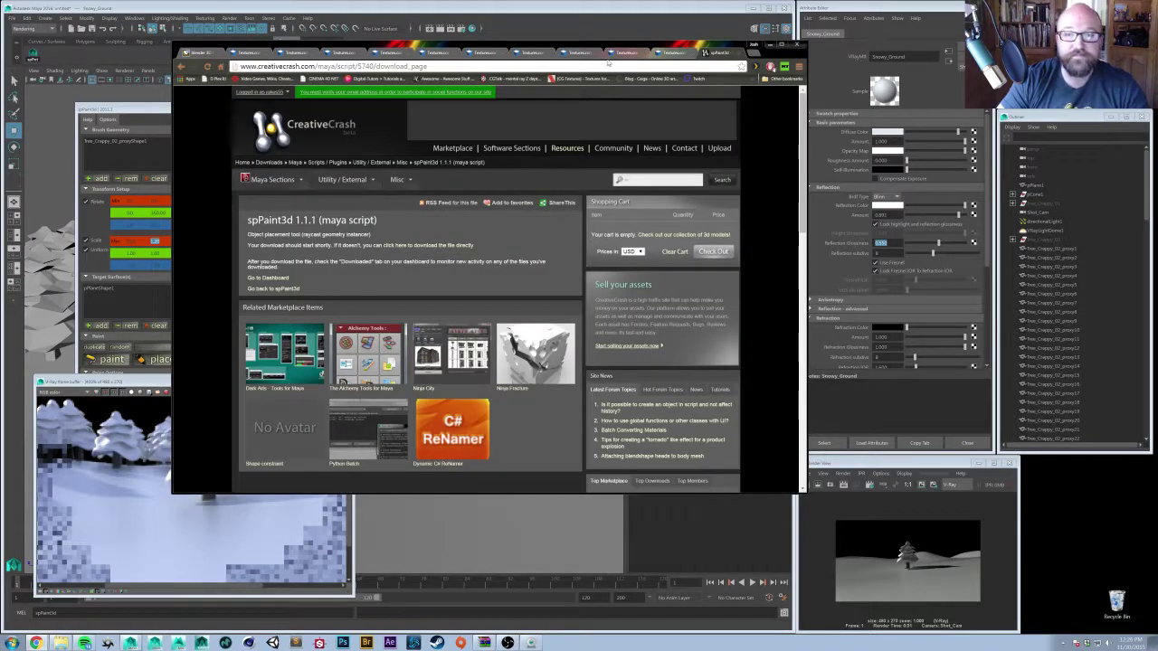
left_click(305, 54)
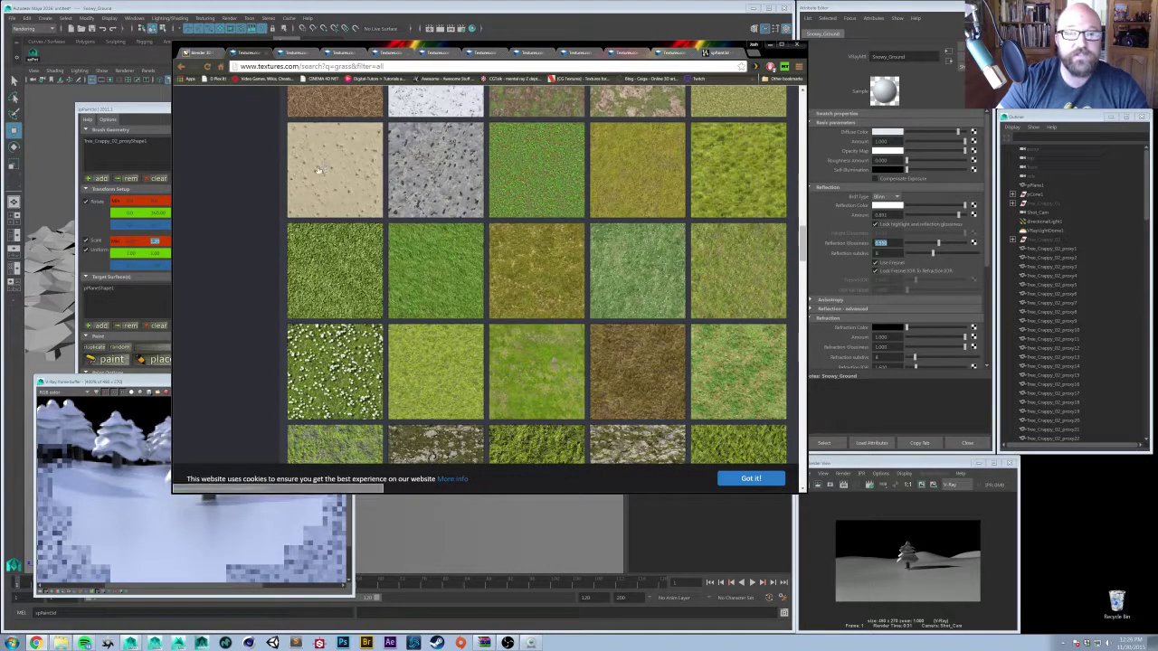
scroll(389, 249, "down", 5)
scroll(389, 248, "up", 5)
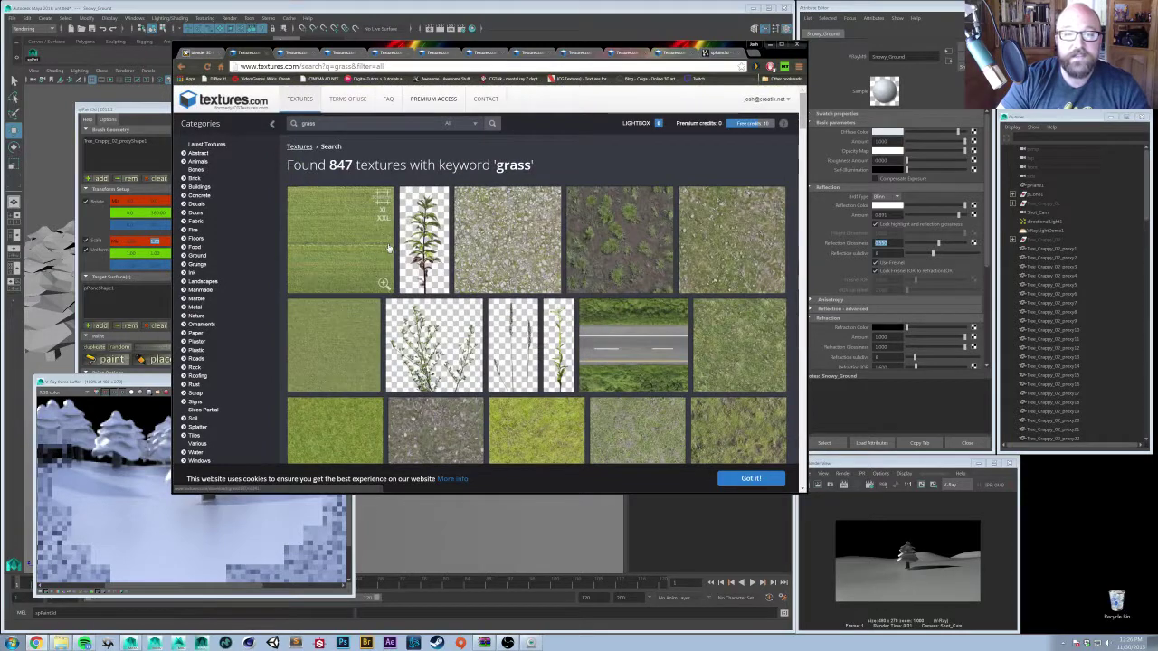
type("gra")
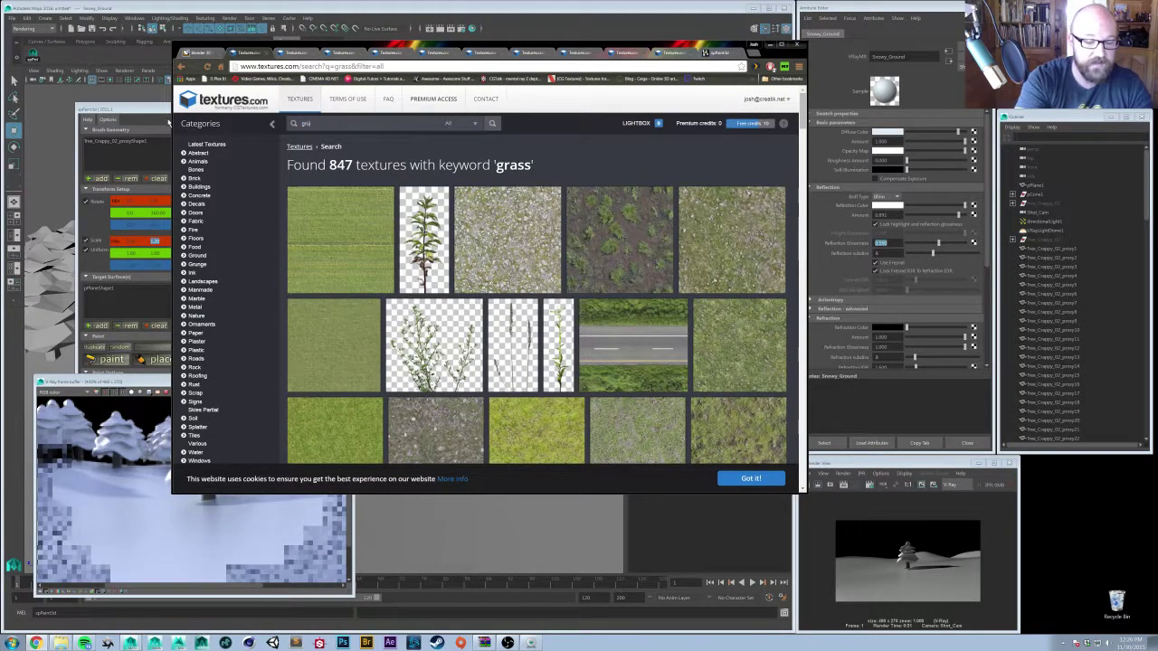
key("Return")
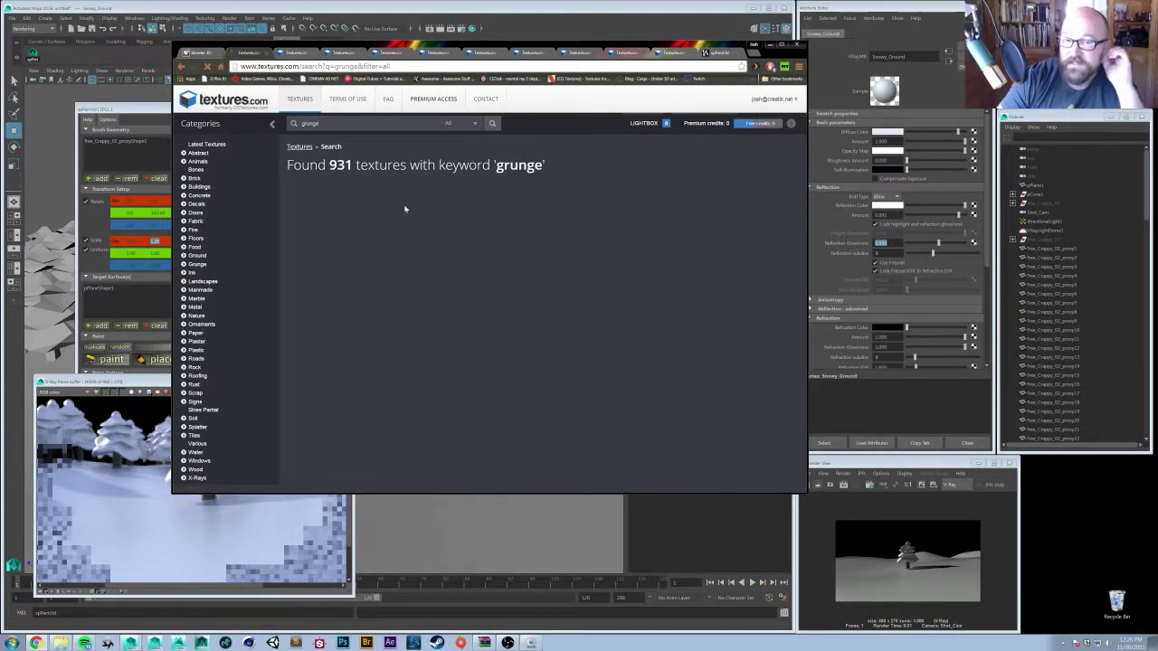
scroll(437, 253, "down", 5)
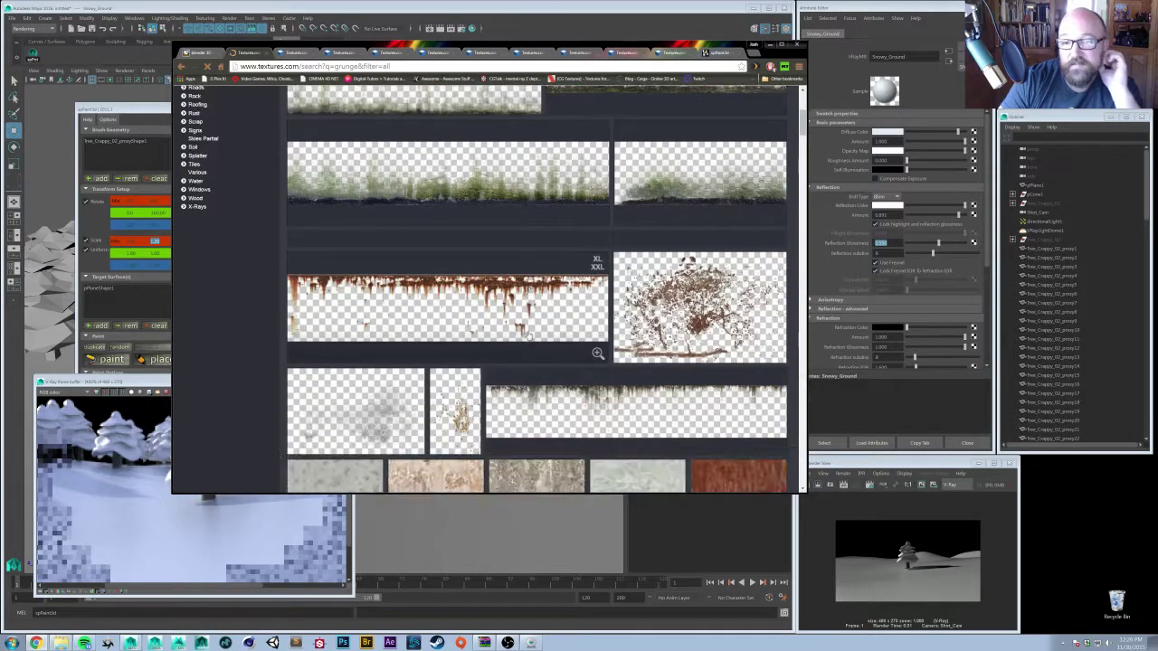
scroll(458, 295, "up", 6)
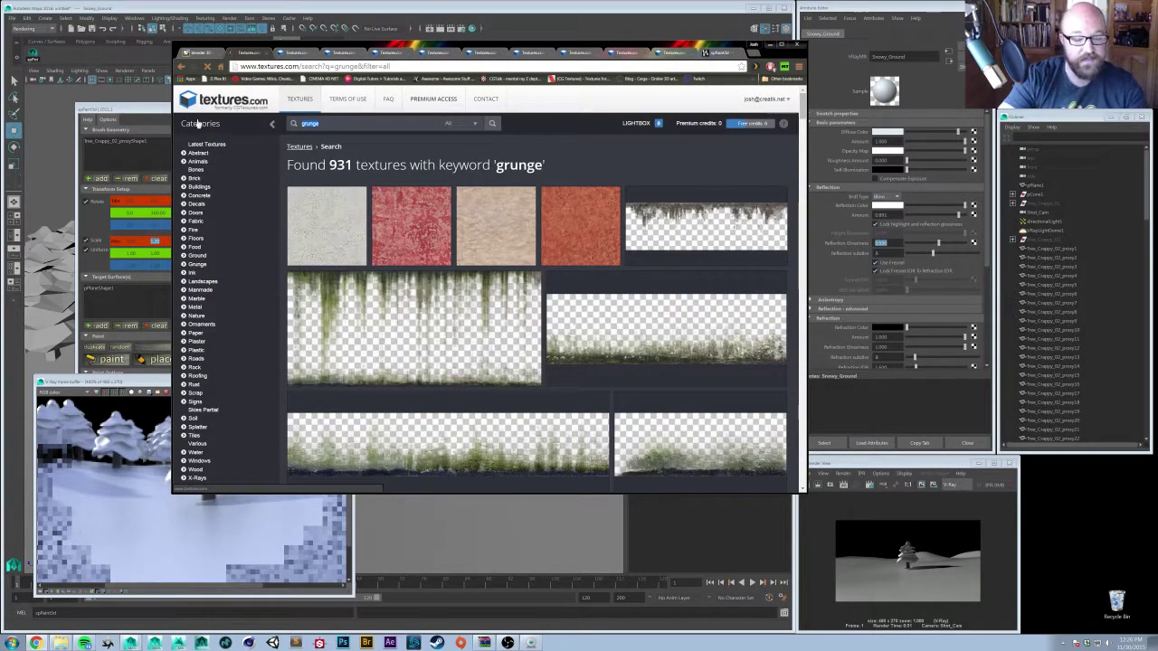
- Search Textures.com for "rock" and look through the results for a suitable rough surface texture
type("rock")
key("Return")
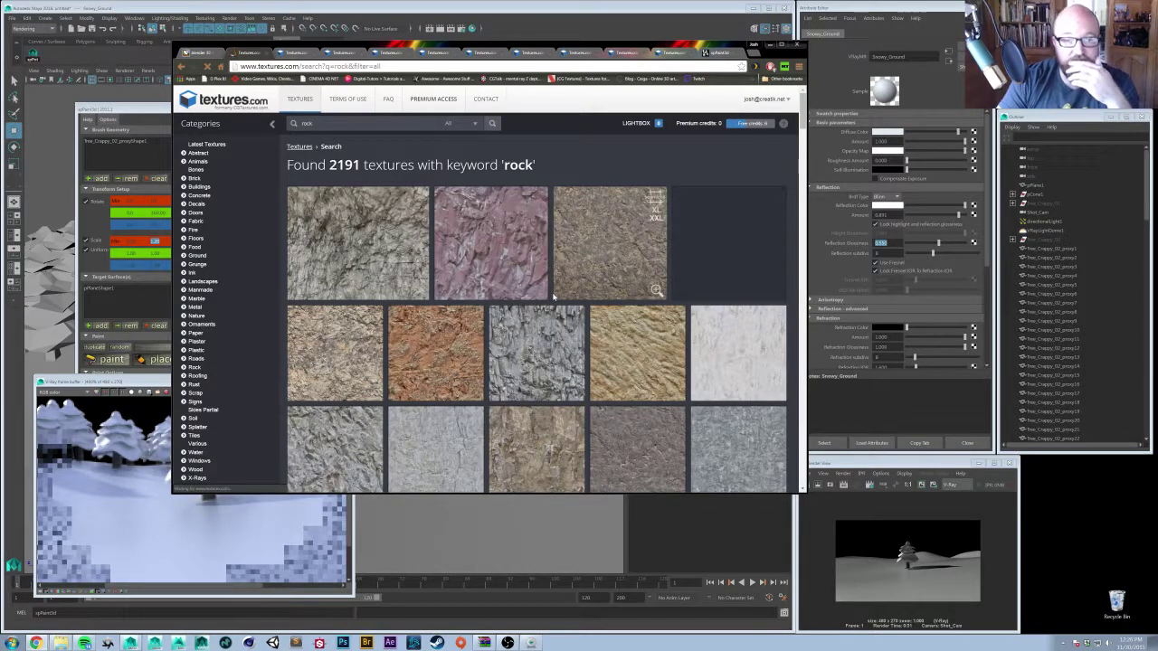
scroll(559, 315, "down", 2)
scroll(559, 315, "down", 2)
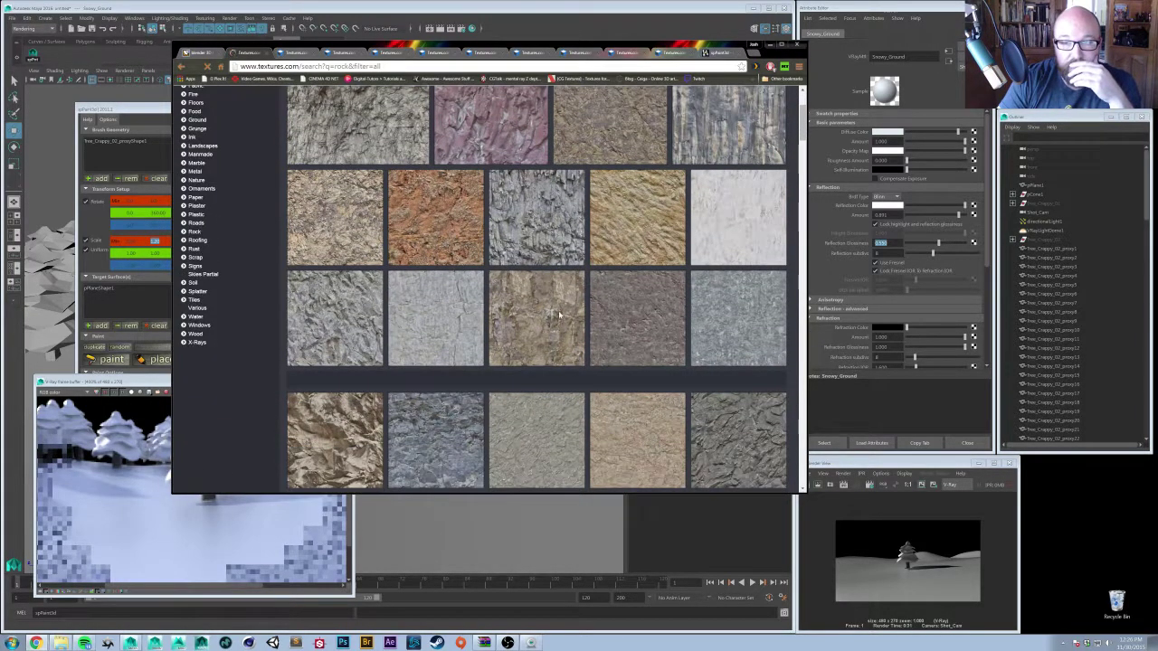
scroll(551, 308, "down", 3)
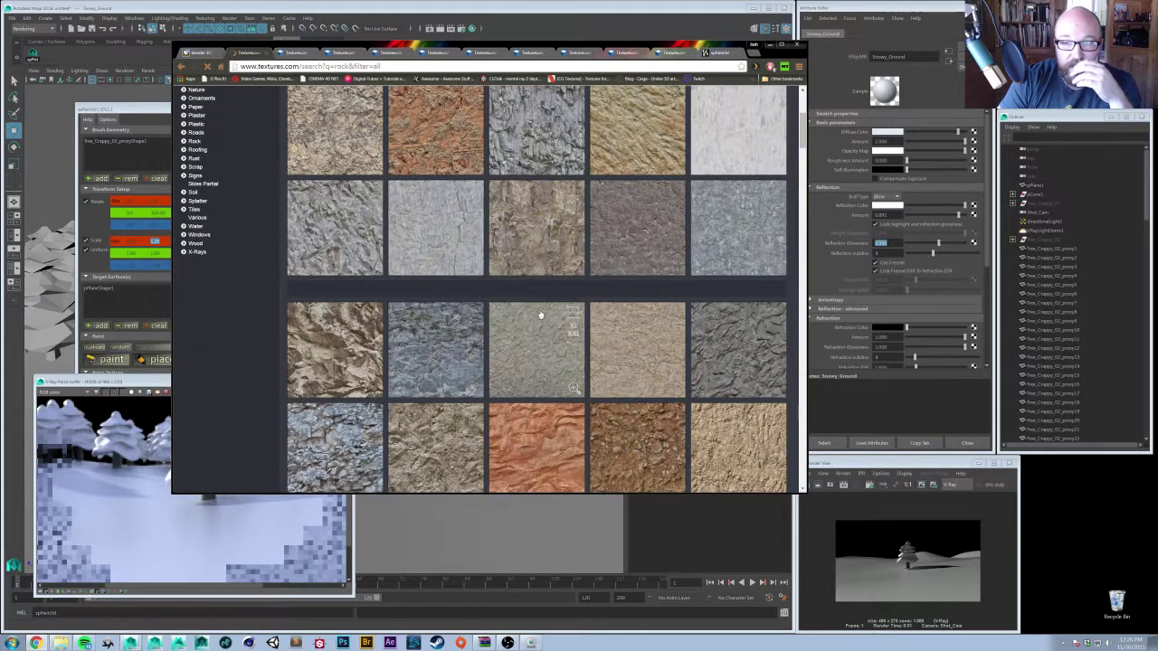
scroll(542, 312, "down", 2)
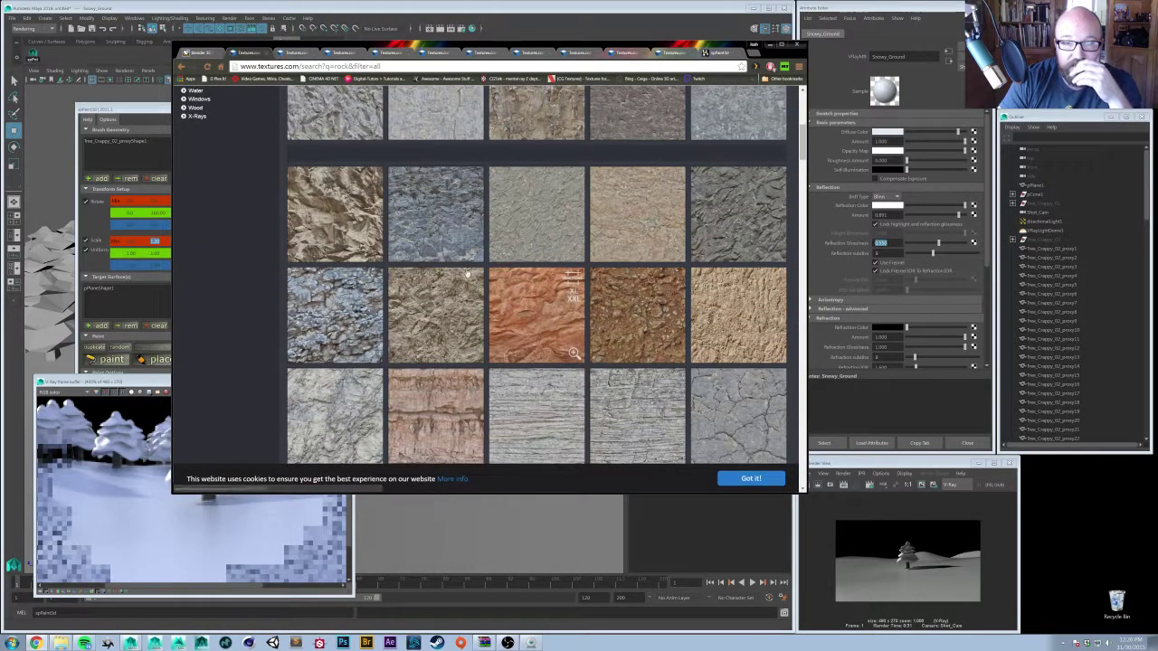
- Download the small 1024x1024 seamless image of RockSharp0056 and show the file in its folder
left_click(443, 223)
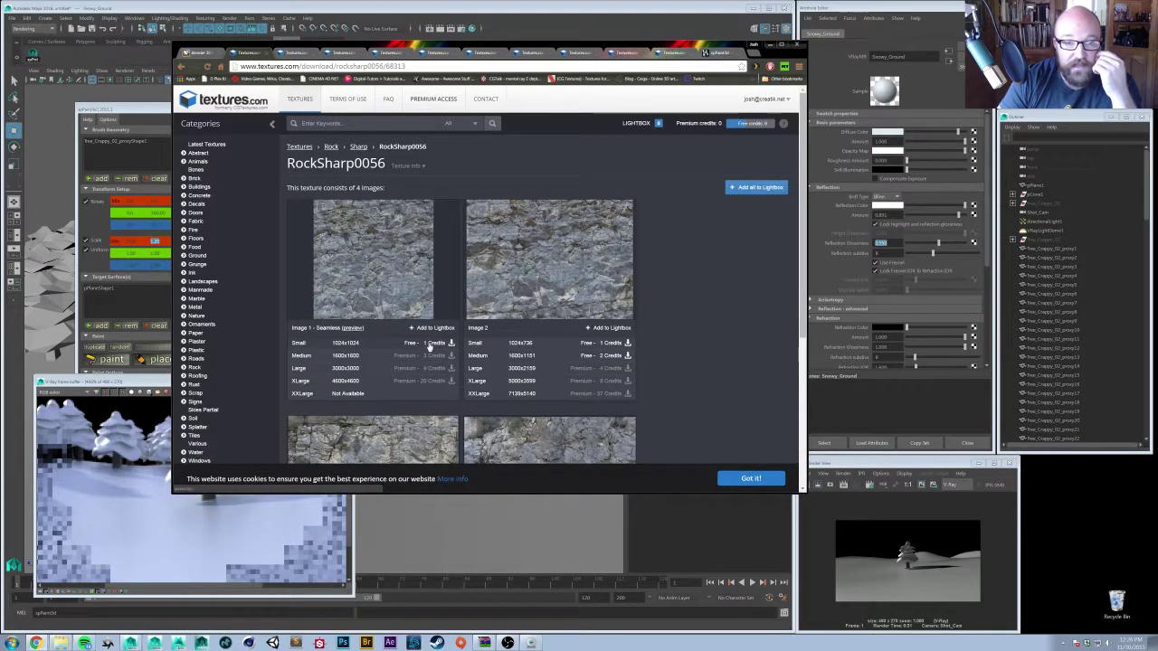
left_click(432, 343)
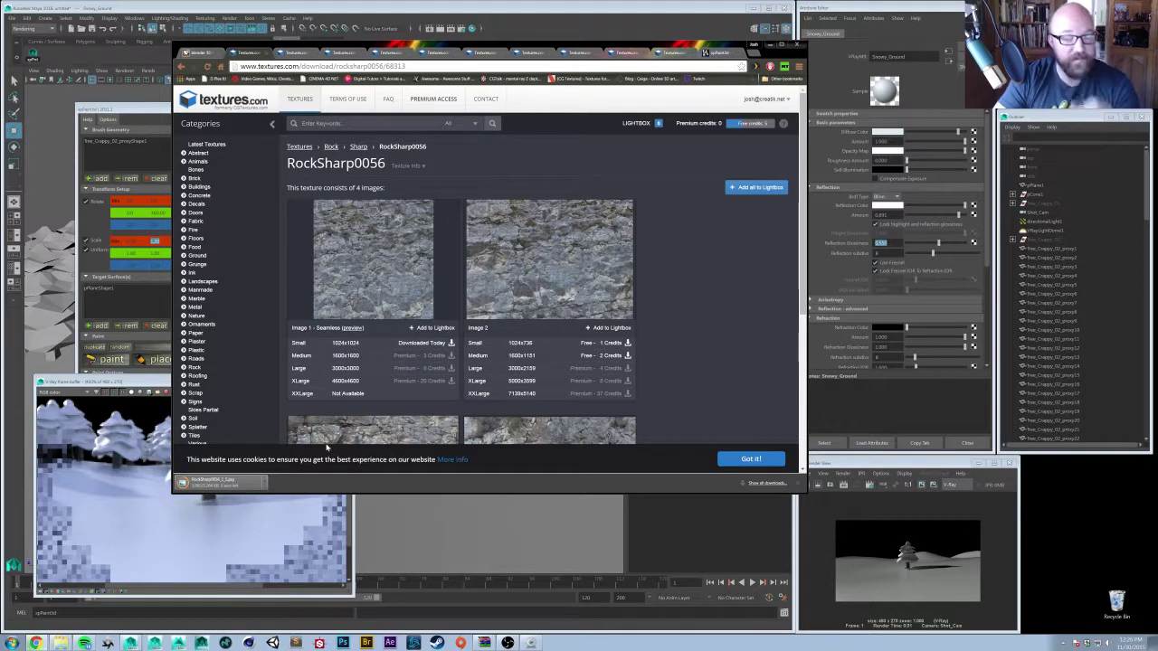
left_click(261, 486)
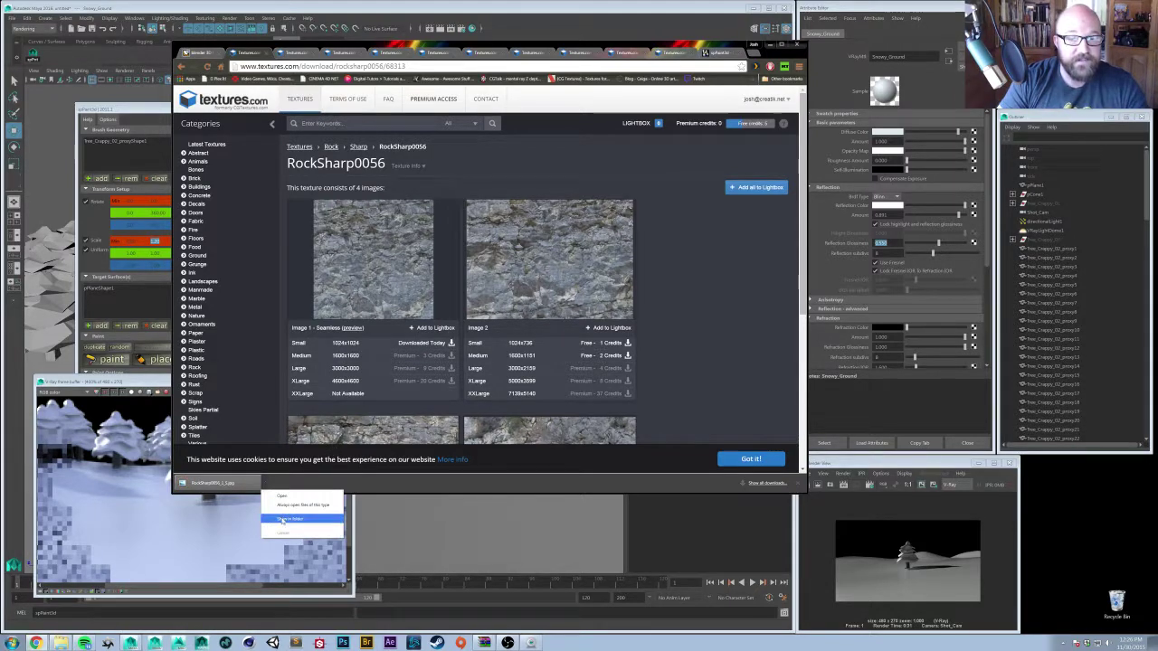
left_click(289, 518)
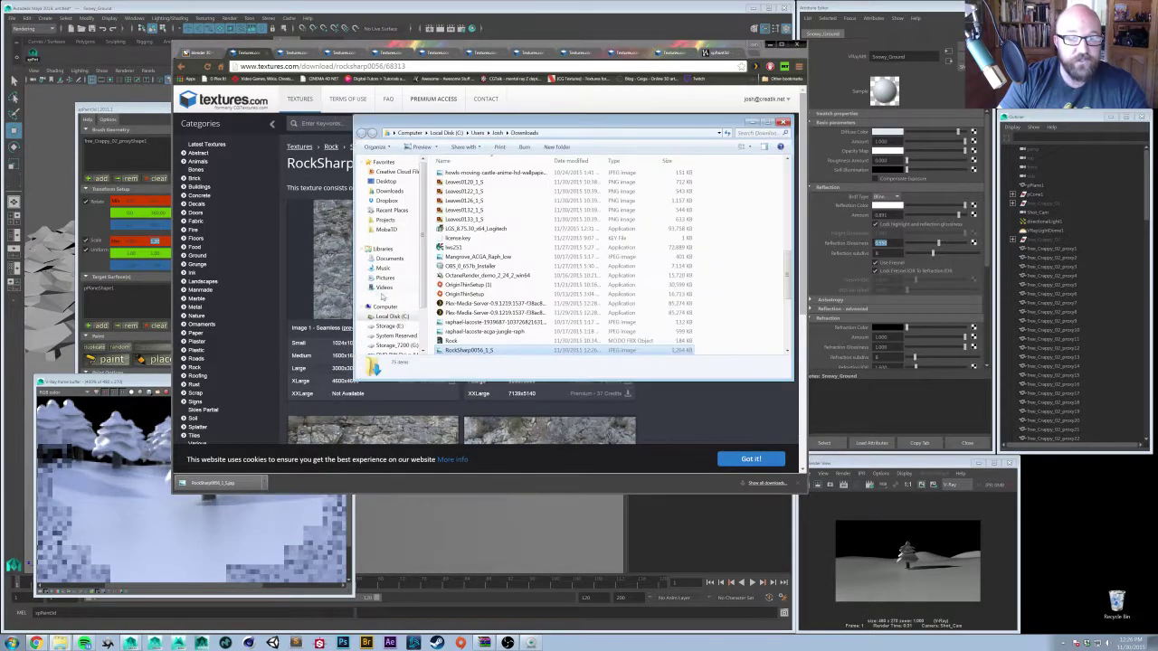
- Switch to Photoshop, open RockSharp0056_1_S from the Downloads folder as a new document, and close the Welcome window
left_click(342, 643)
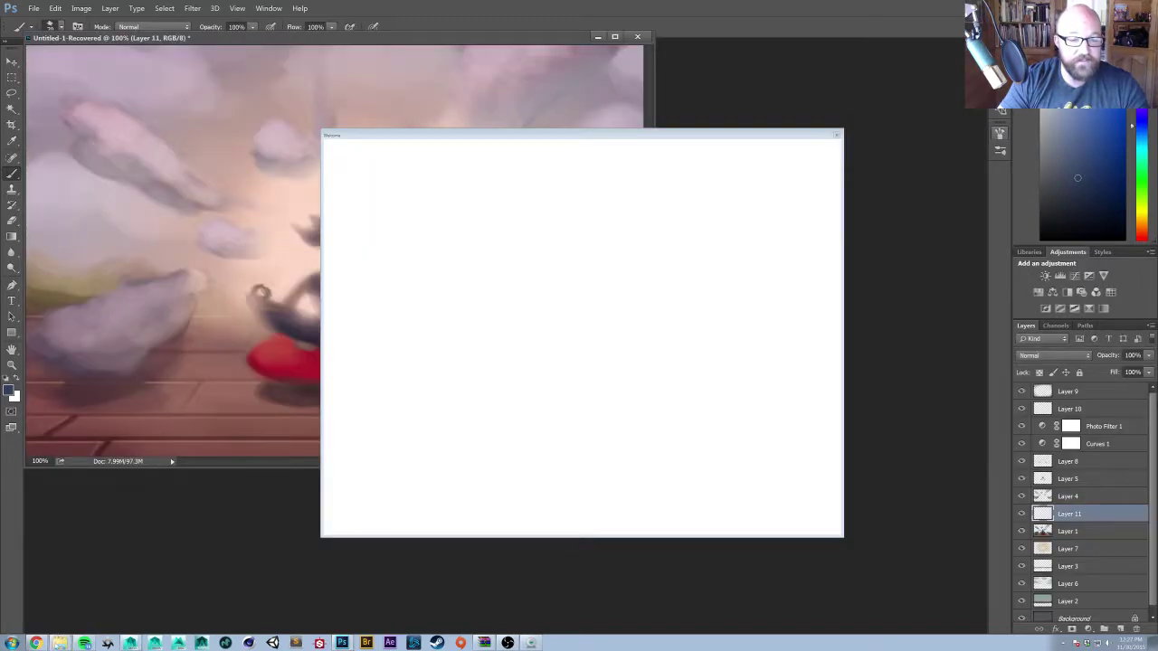
left_click(55, 642)
left_click(56, 625)
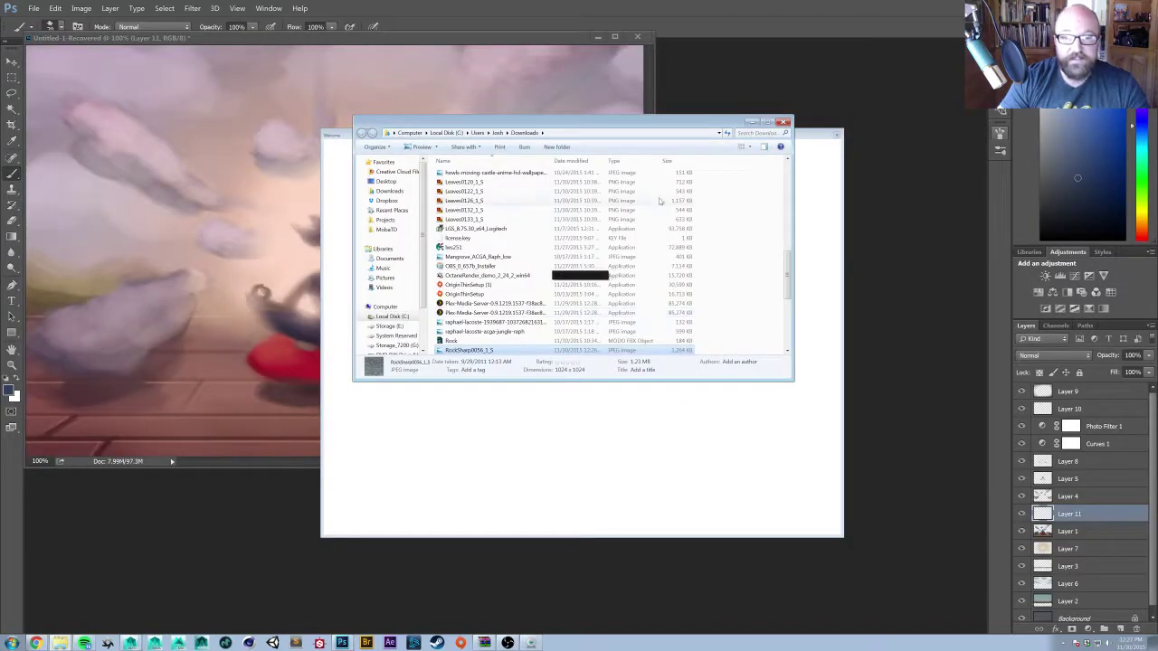
left_click_drag(466, 351, 225, 524)
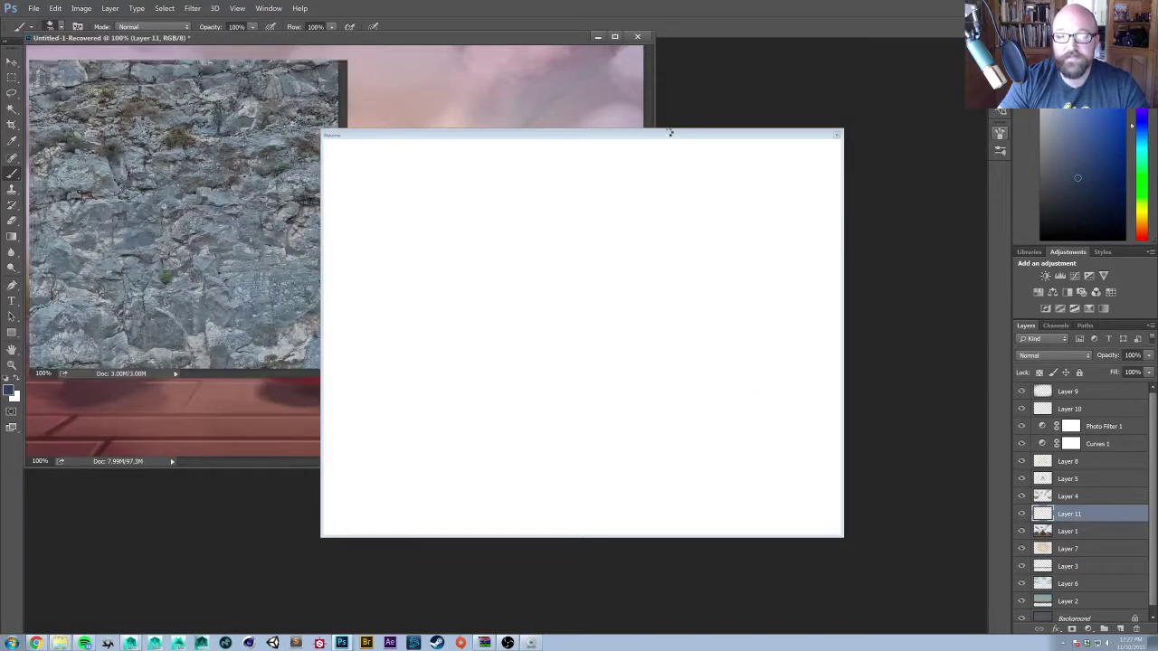
left_click(835, 135)
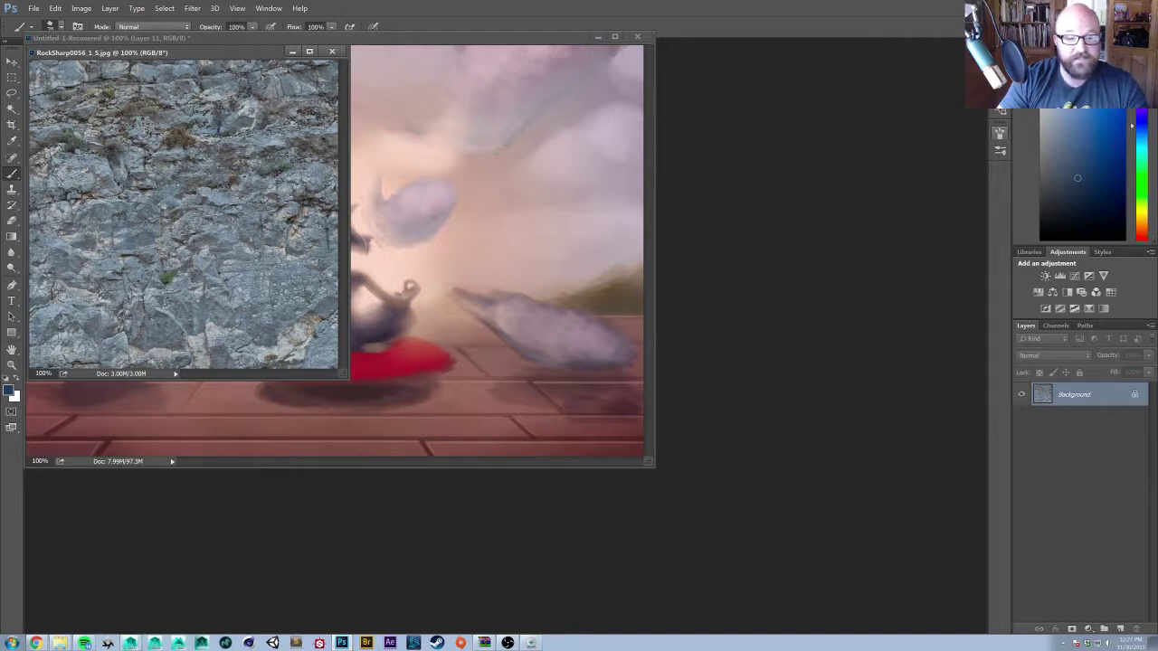
- Shrink the painting document's view to 33.3%, move its window aside, and place the rock texture window in the middle of the workspace
key("ctrl+w")
left_click_drag(406, 57, 516, 114)
key("ctrl+z")
left_click_drag(434, 37, 610, 127)
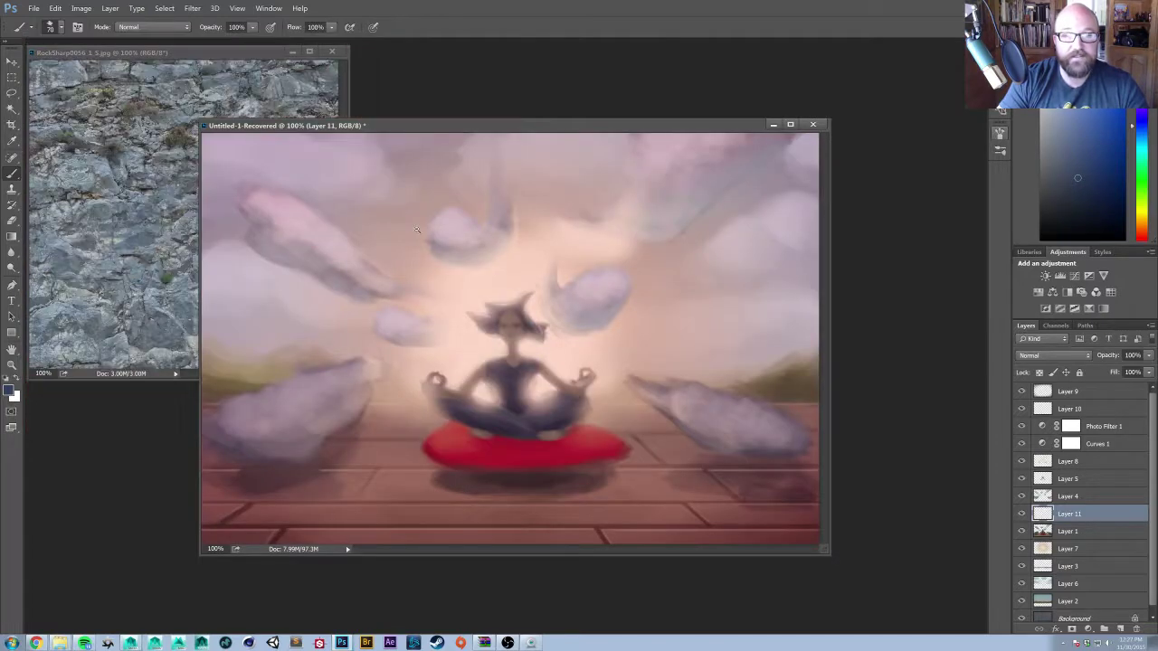
key("ctrl+minus")
key("ctrl+minus")
key("ctrl+minus")
left_click_drag(299, 131, 827, 48)
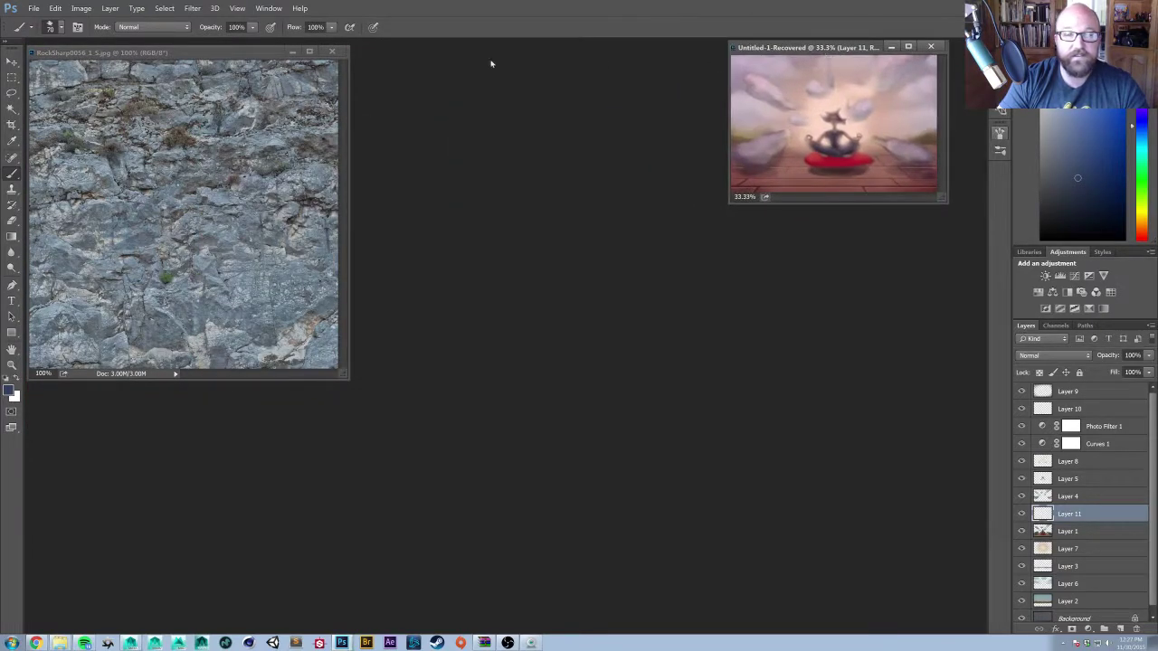
left_click_drag(221, 58, 620, 110)
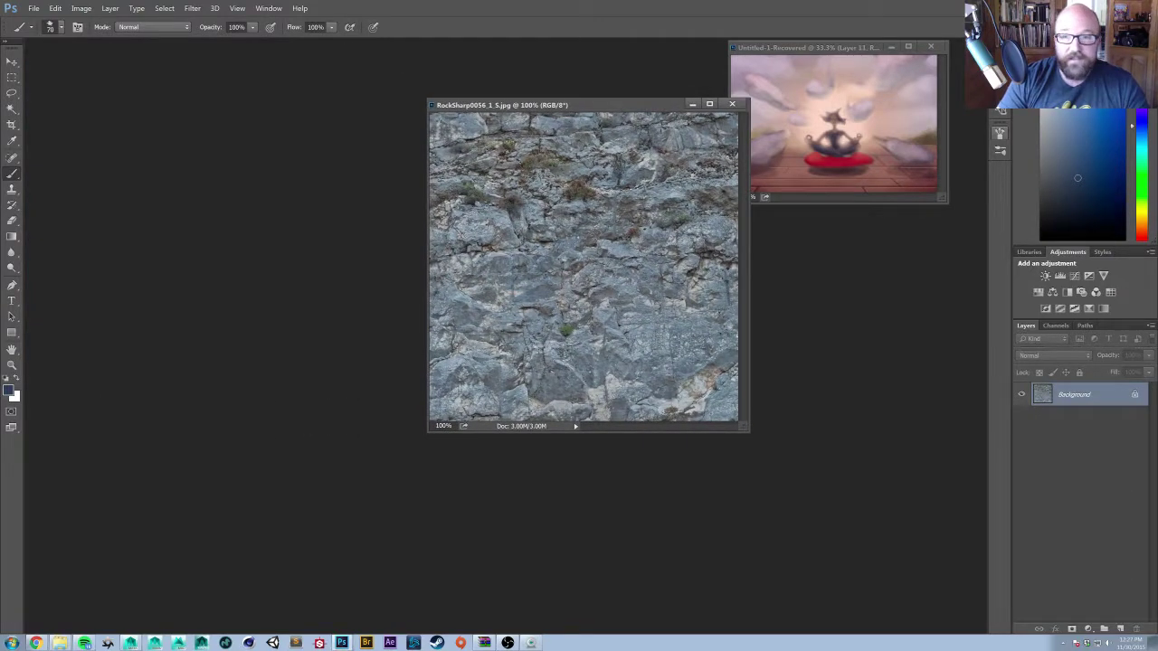
- Show the rock texture full screen at 200% and clone rock over the bushes in the upper part with the Clone Stamp
key("f")
key("ctrl+plus")
key("ctrl+plus")
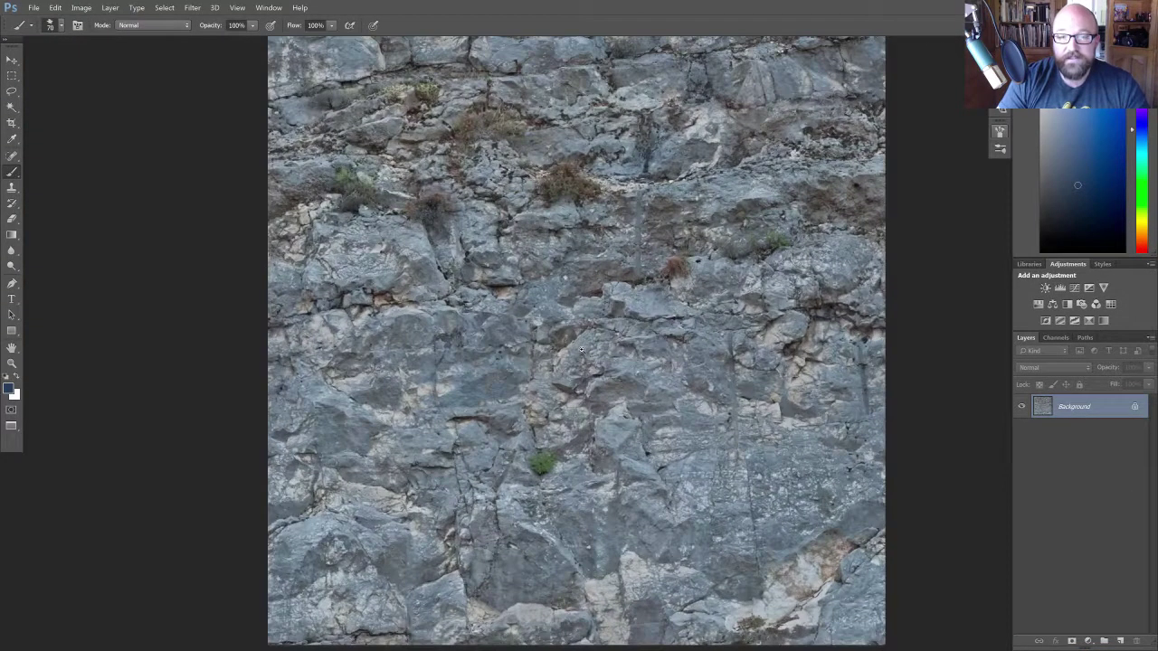
scroll(586, 349, "down", 2, "alt")
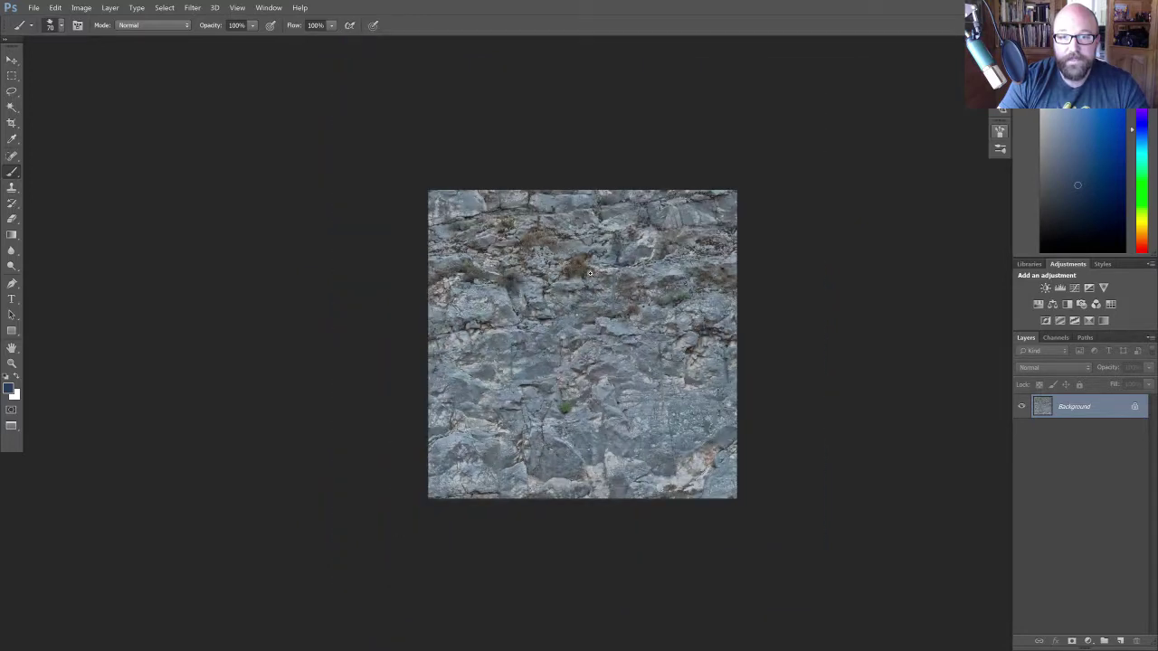
scroll(590, 272, "up", 2, "alt")
key("s")
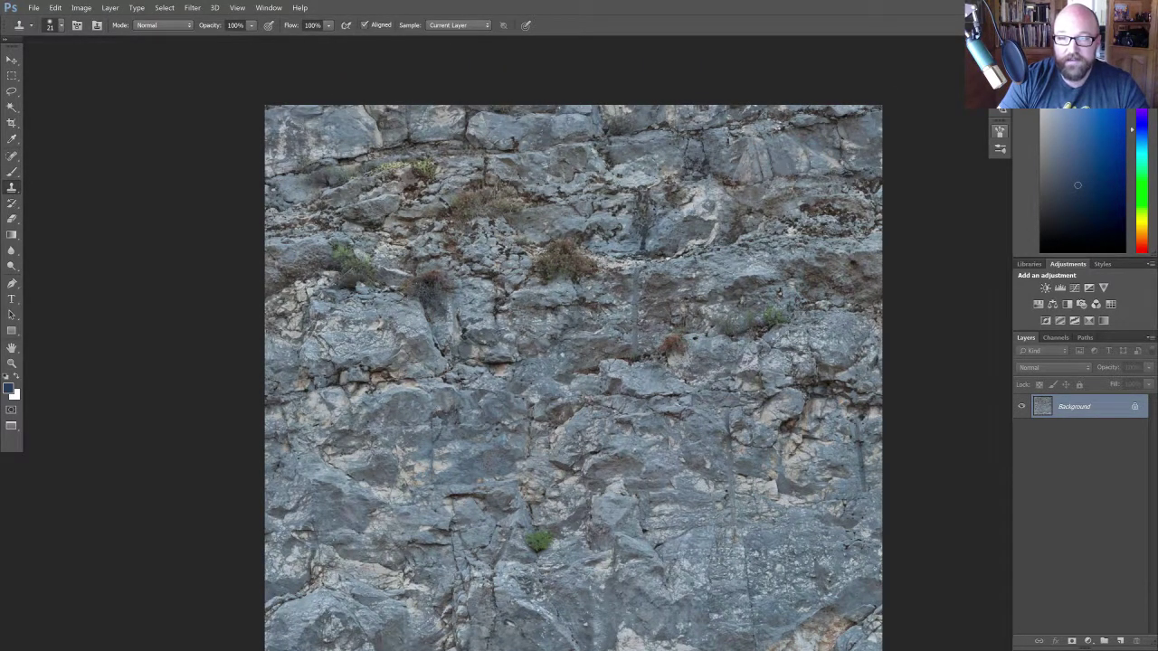
mouse_move(568, 259)
left_mouse_down()
mouse_move(511, 276)
mouse_move(594, 263)
mouse_move(538, 279)
left_mouse_up()
mouse_move(520, 210)
left_mouse_down()
mouse_move(488, 194)
mouse_move(463, 200)
mouse_move(466, 258)
mouse_move(417, 288)
mouse_move(403, 279)
mouse_move(448, 307)
left_mouse_up()
mouse_move(375, 282)
left_mouse_down()
mouse_move(335, 267)
mouse_move(344, 241)
mouse_move(370, 270)
left_mouse_up()
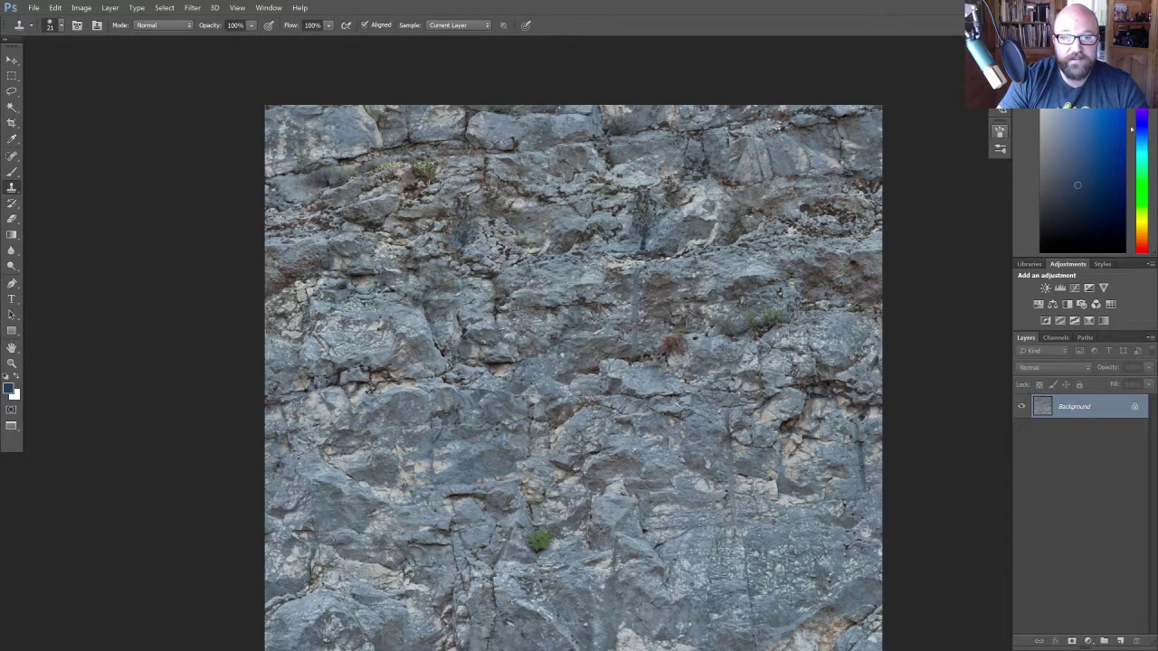
mouse_move(429, 177)
left_mouse_down()
mouse_move(418, 167)
mouse_move(308, 176)
left_mouse_up()
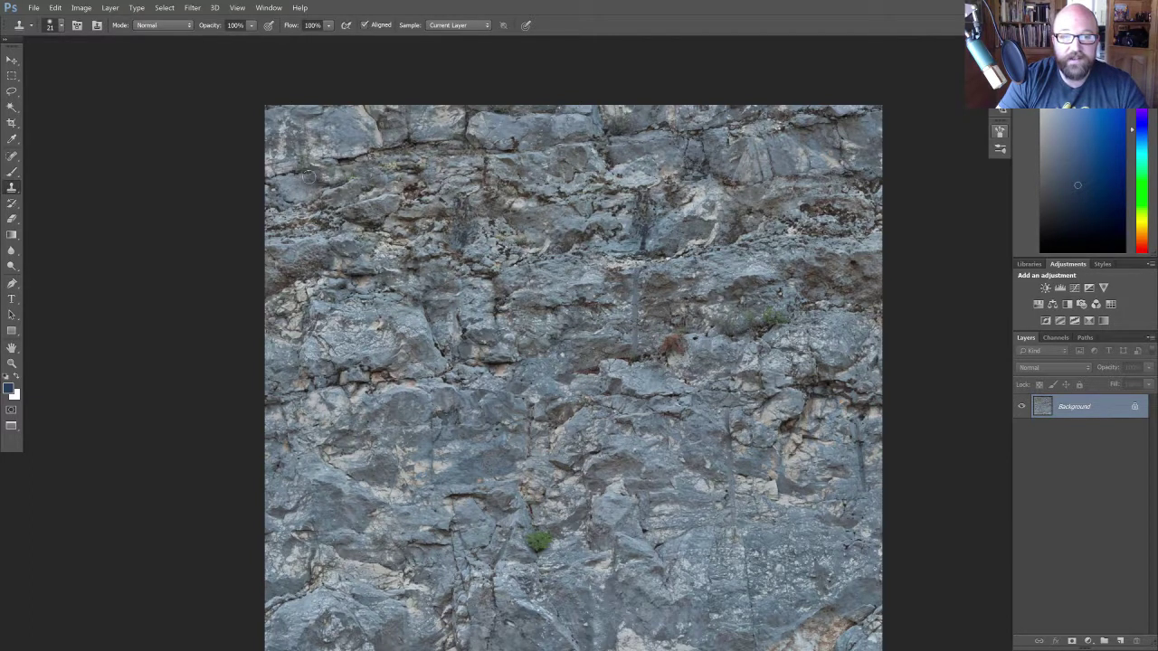
- Clone rock over the remaining reddish and green plants on the right and centre, and over the vertical streak between them
left_click_drag(687, 331, 651, 378)
mouse_move(791, 303)
left_mouse_down()
mouse_move(764, 326)
mouse_move(719, 330)
mouse_move(737, 321)
left_mouse_up()
left_click_drag(542, 532, 539, 546)
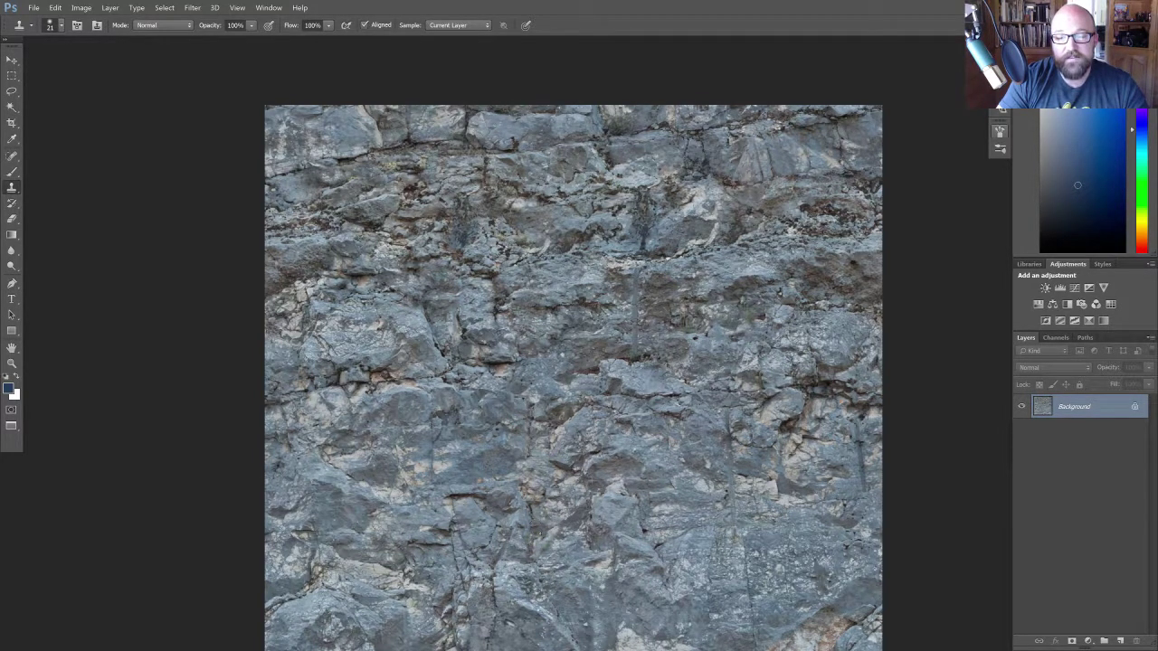
mouse_move(633, 312)
left_mouse_down()
mouse_move(642, 271)
mouse_move(597, 308)
left_mouse_up()
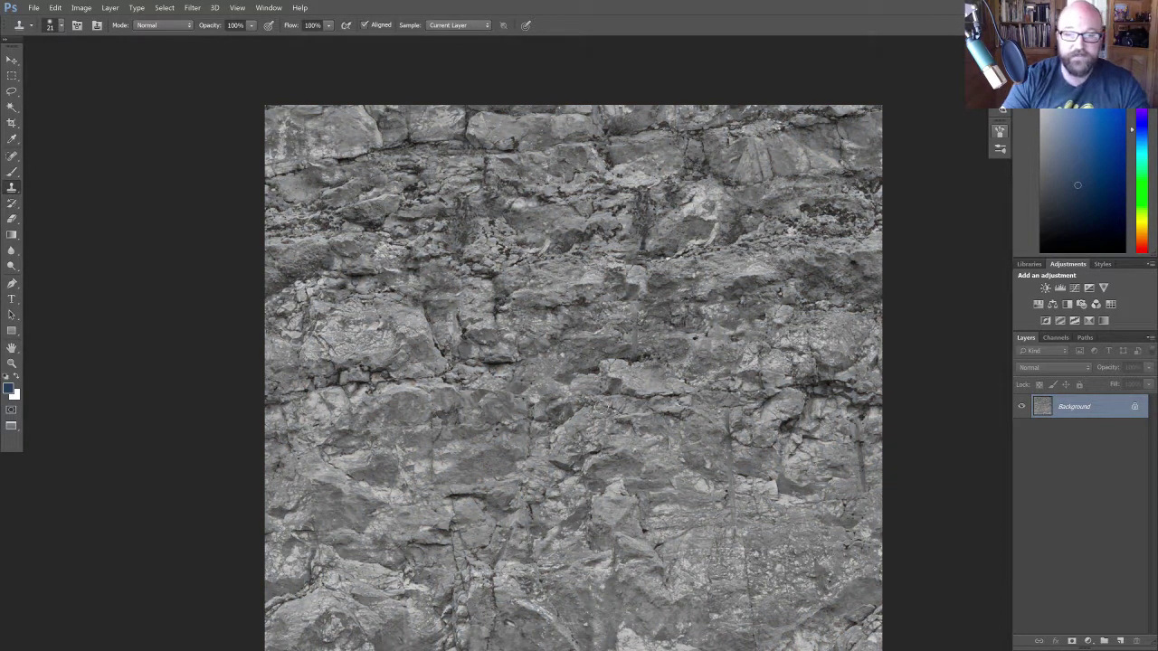
- Desaturate the rock texture and increase its contrast with Curves, mapping input 161 to output 151 and input 86 to output 53
key("ctrl+m")
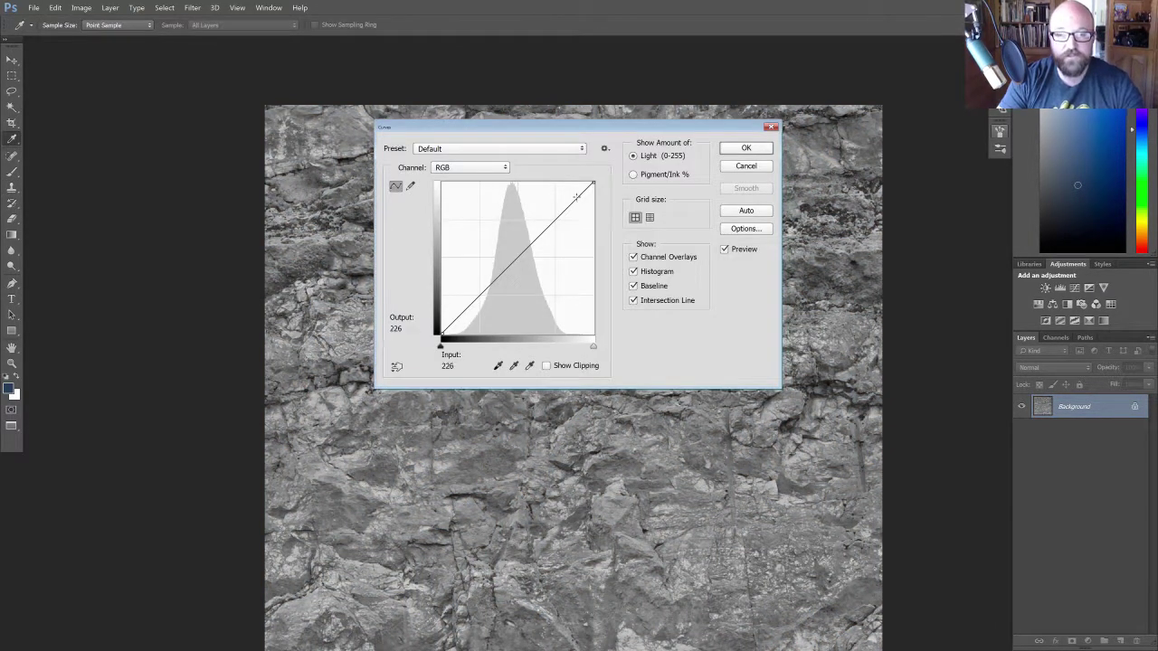
left_click_drag(636, 123, 903, 197)
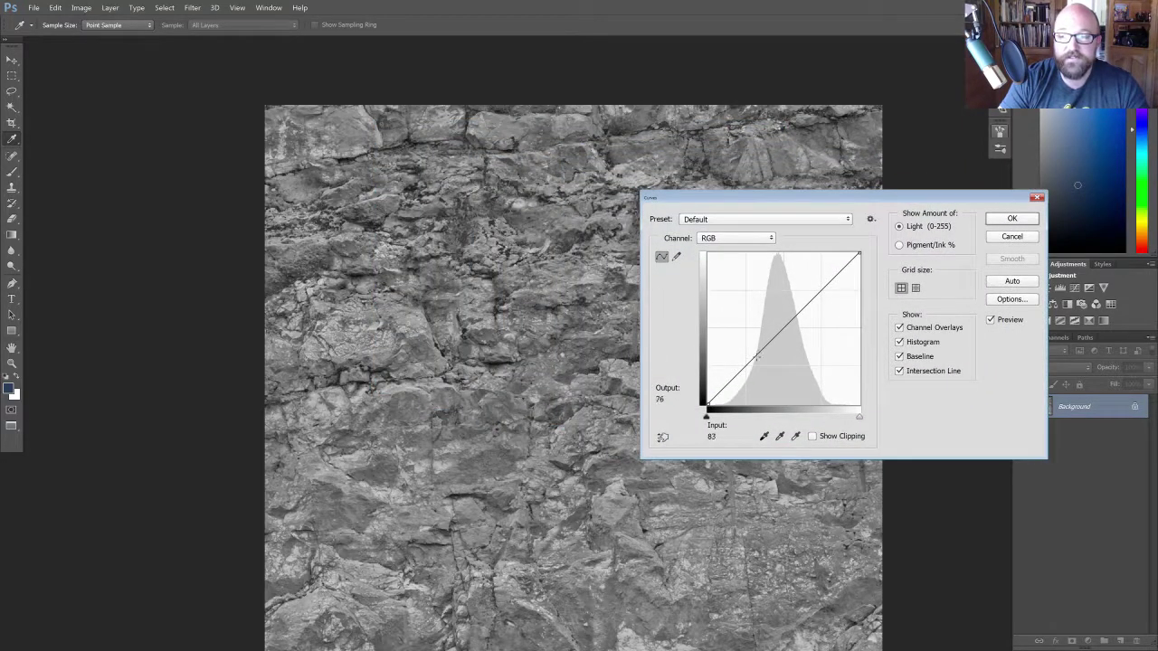
left_click_drag(760, 351, 803, 315)
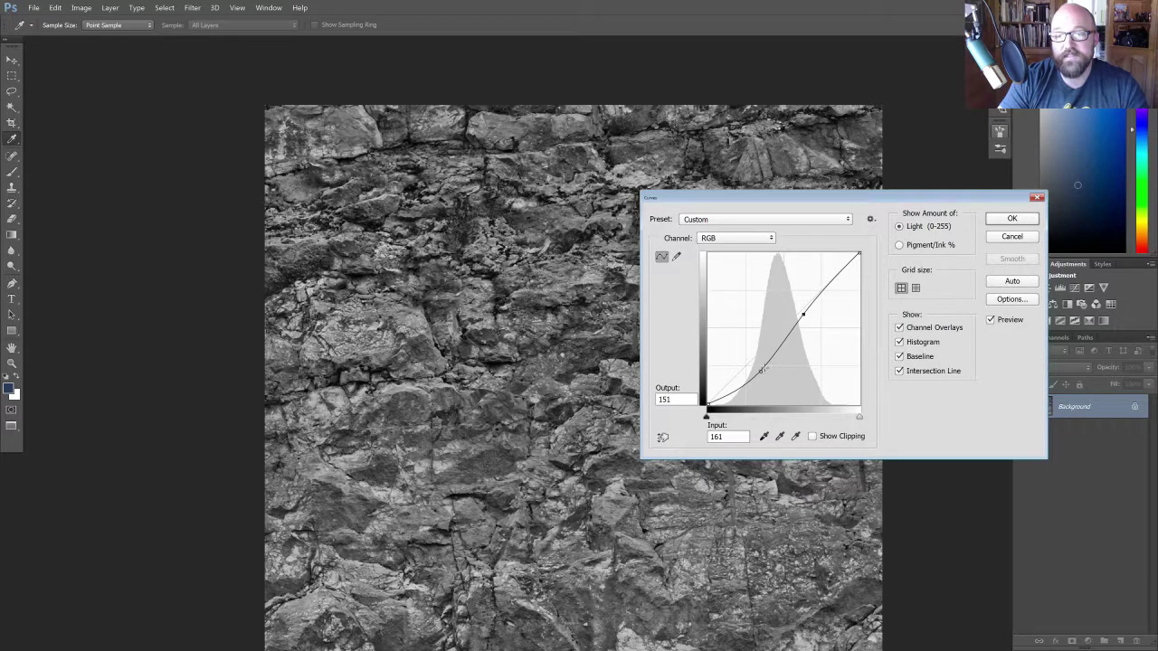
left_click_drag(762, 368, 758, 371)
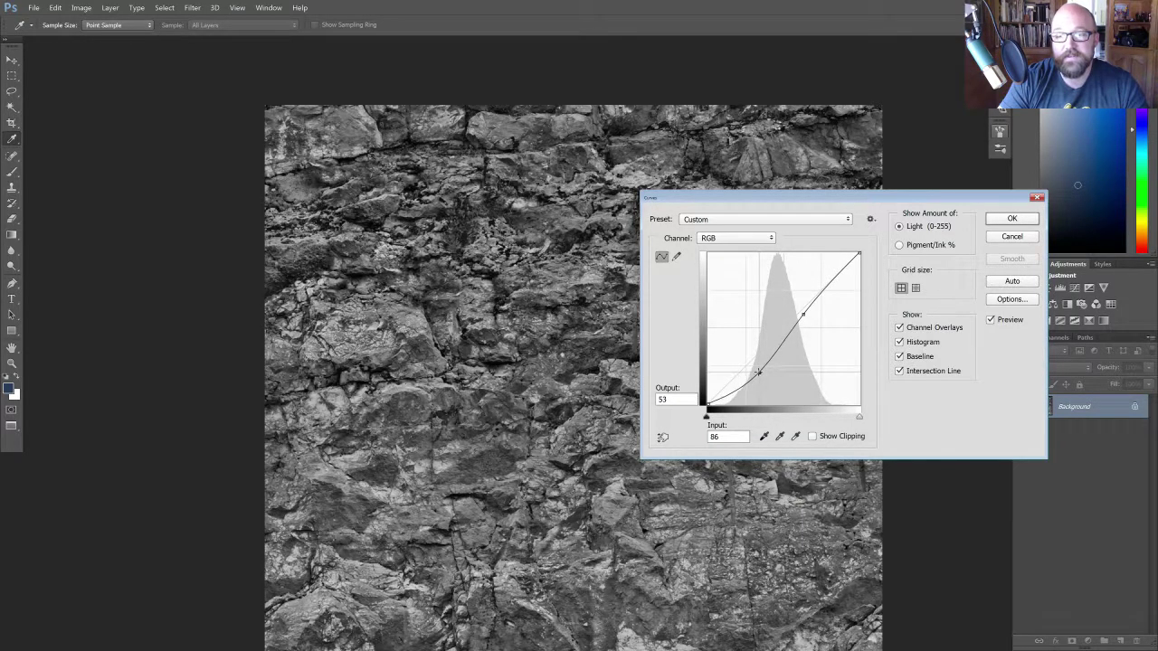
key("Return")
key("s")
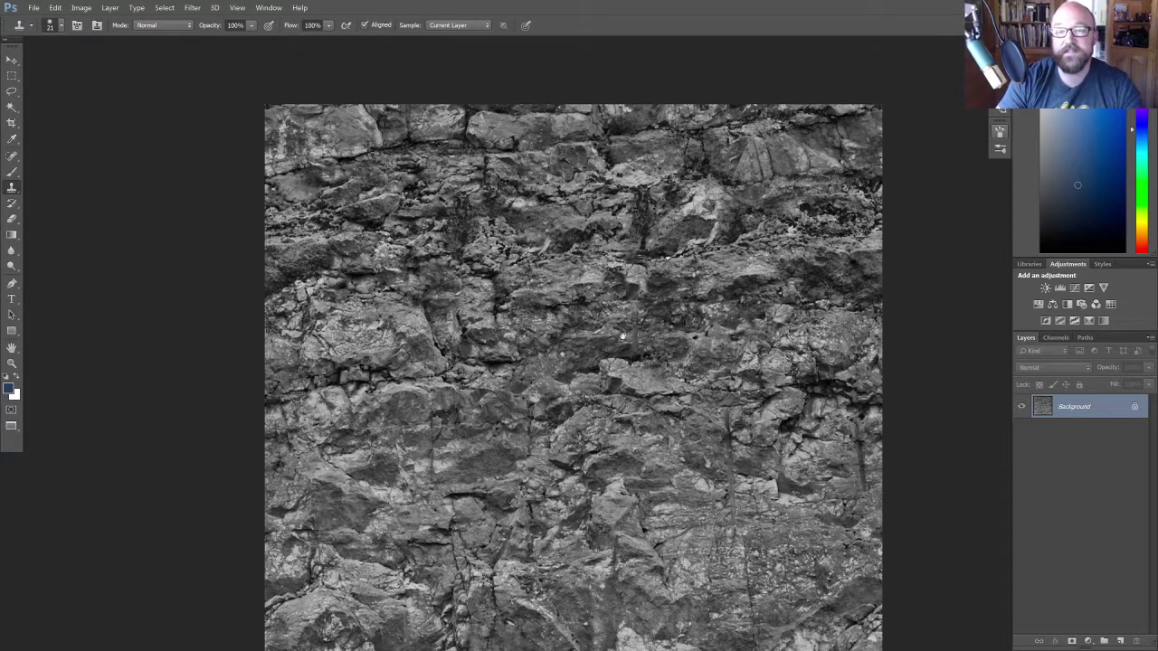
- Check the grayscale rock texture, return it to a floating window at 66.7%, and move that window away from the painting
left_click_drag(622, 336, 599, 295)
scroll(613, 342, "down", 2, "alt")
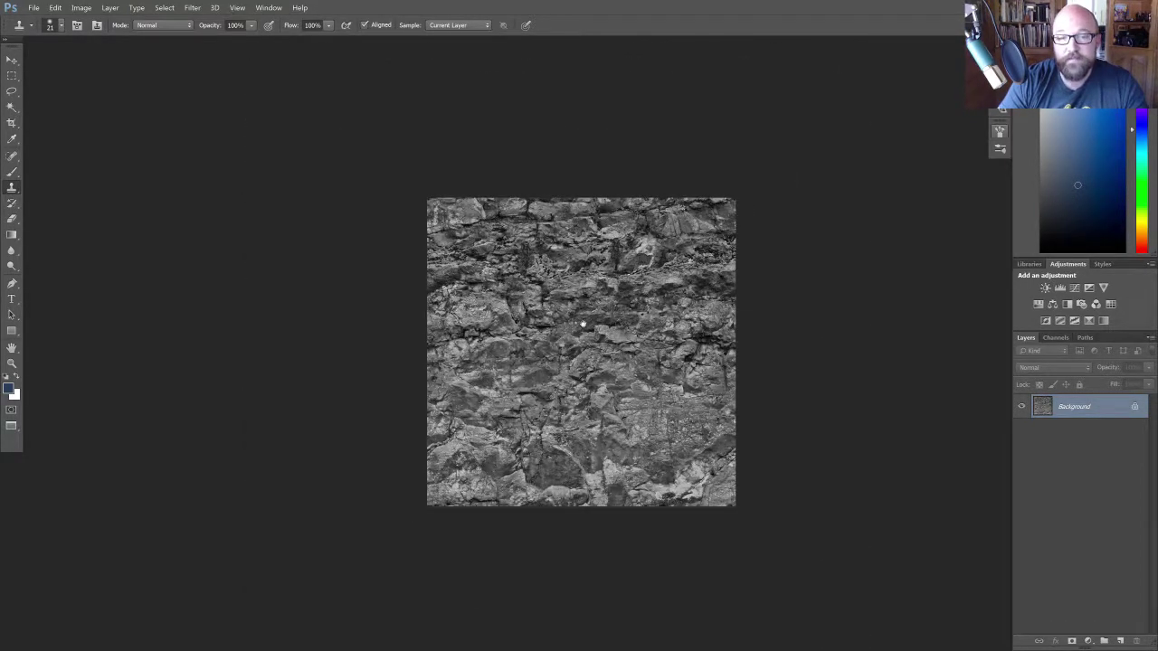
scroll(584, 326, "up", 2, "alt")
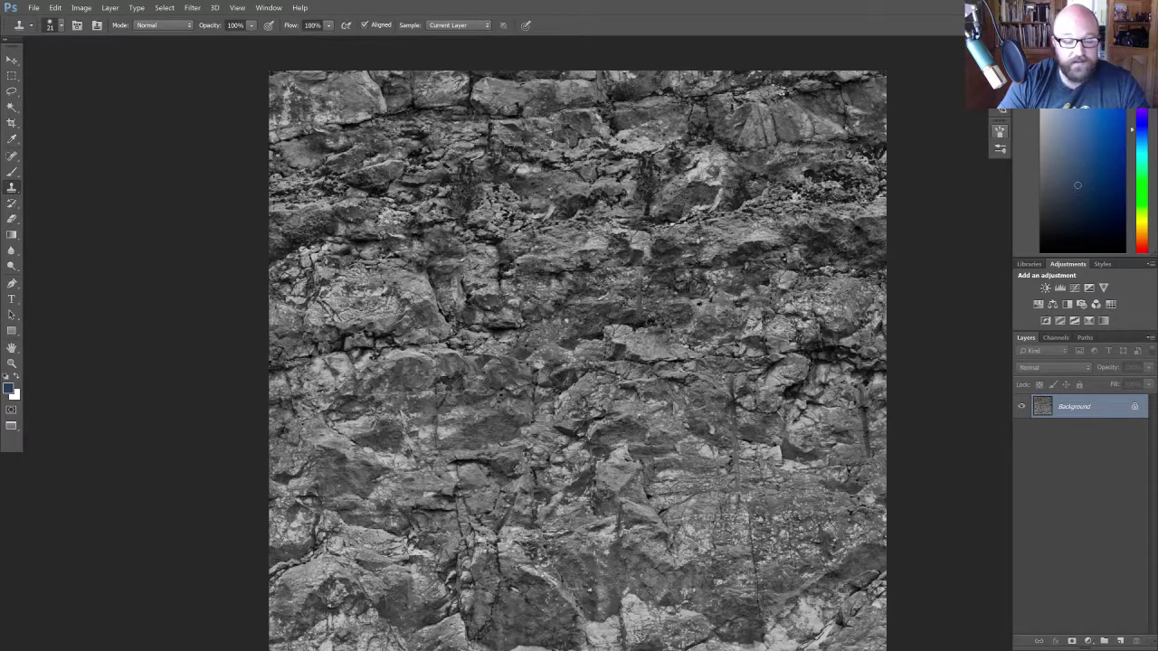
key("v")
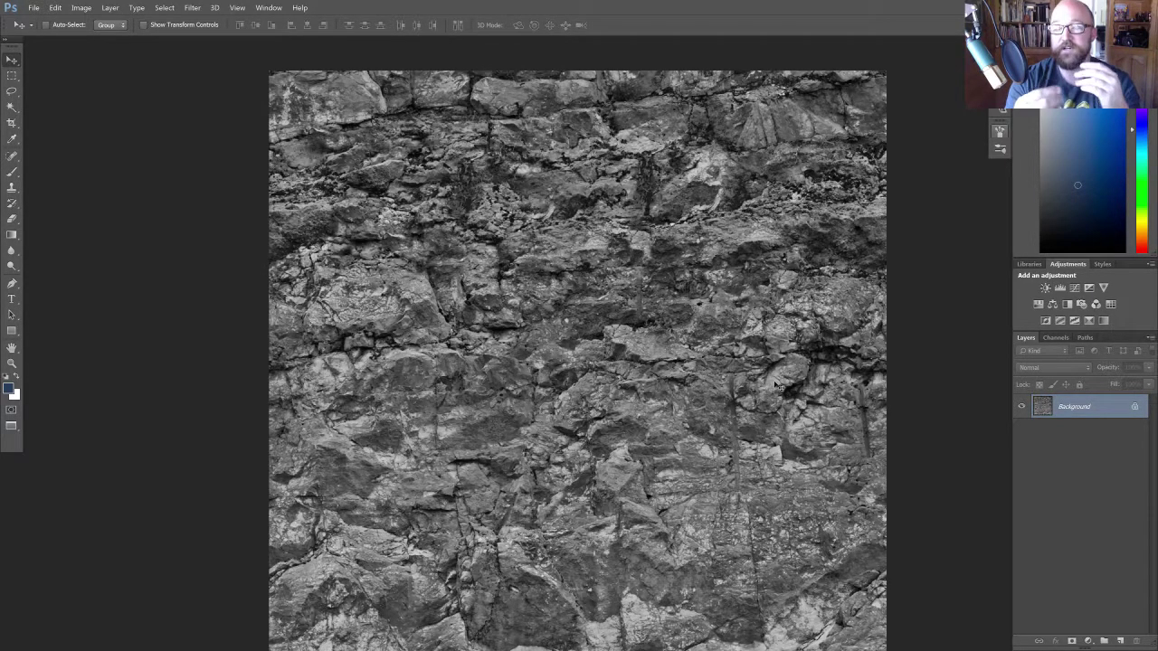
scroll(705, 391, "down", 2)
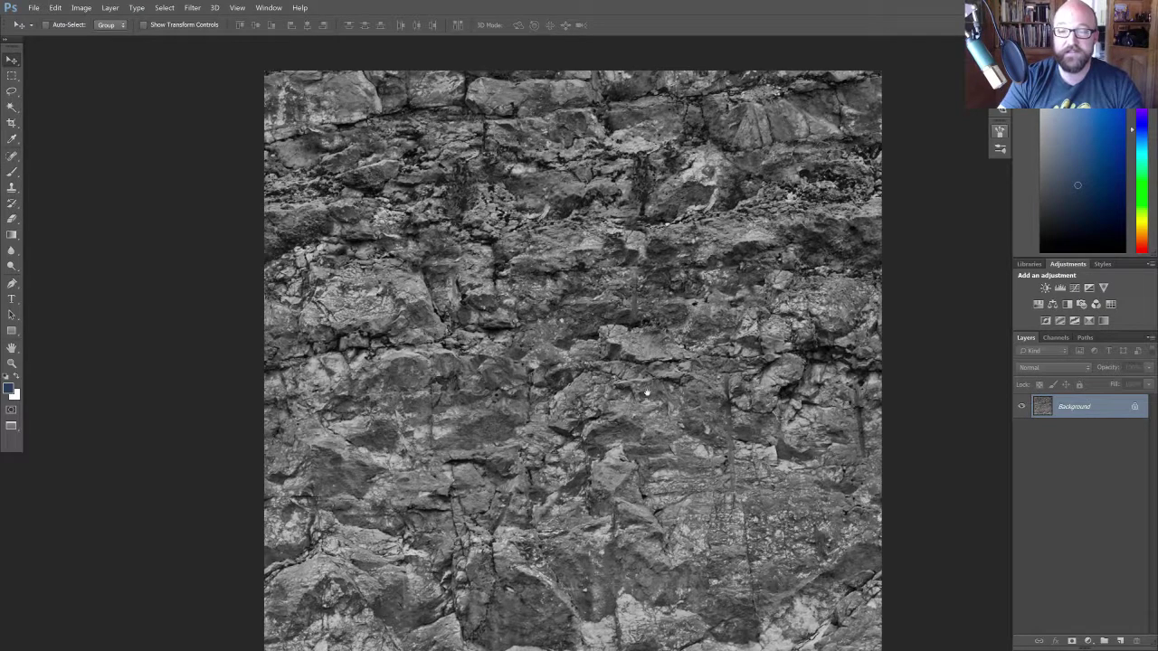
key("f")
key("f")
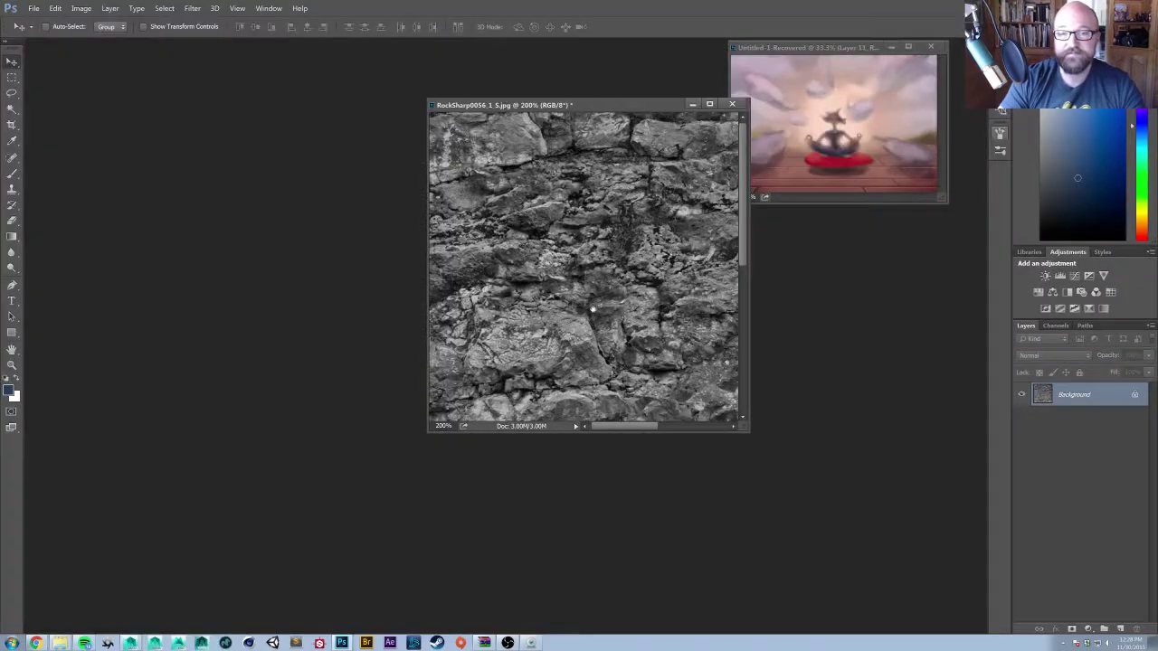
key("ctrl+minus")
key("ctrl+minus")
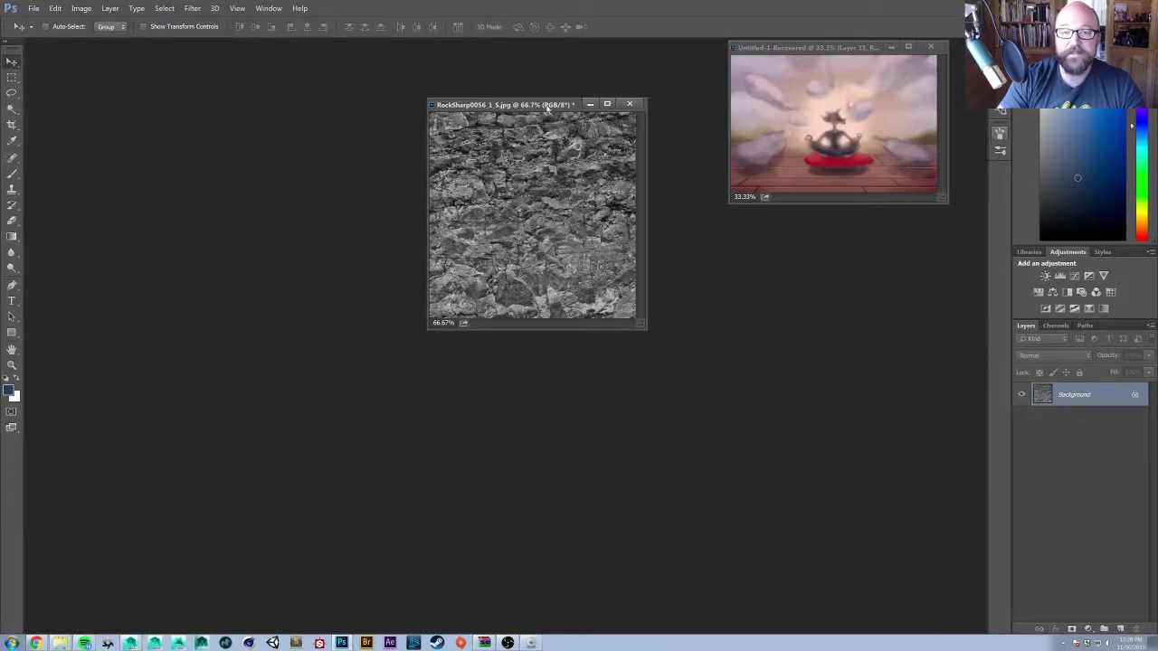
left_click_drag(547, 107, 398, 103)
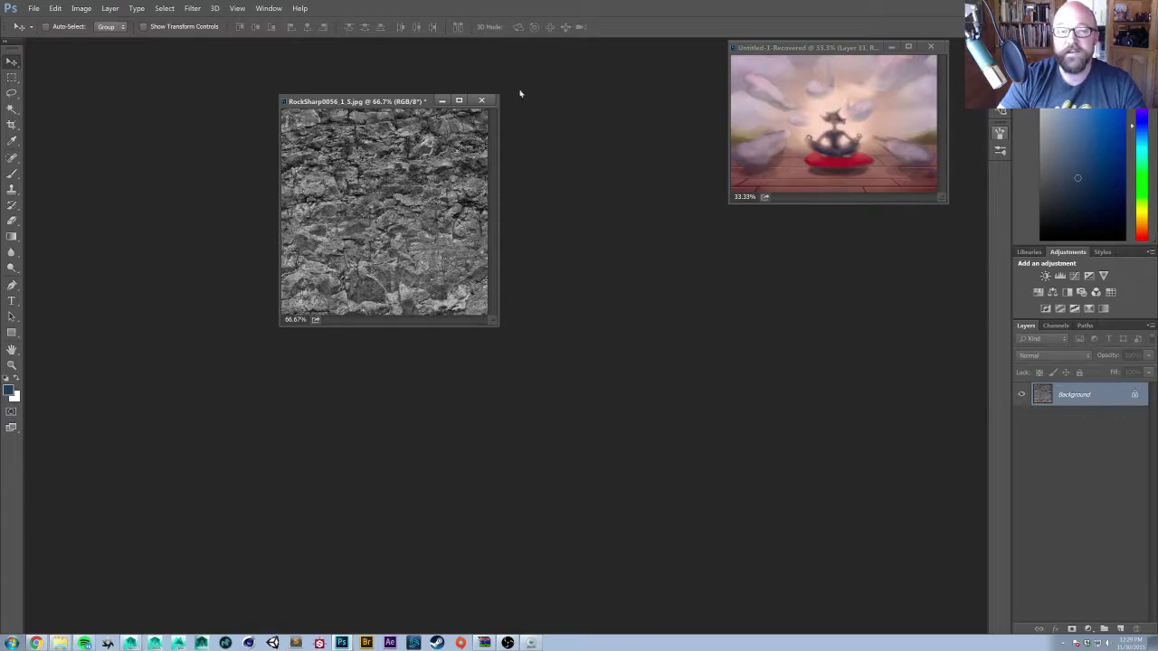
- Start saving the rock texture as a new file and choose PNG as its format
key("ctrl+shift+s")
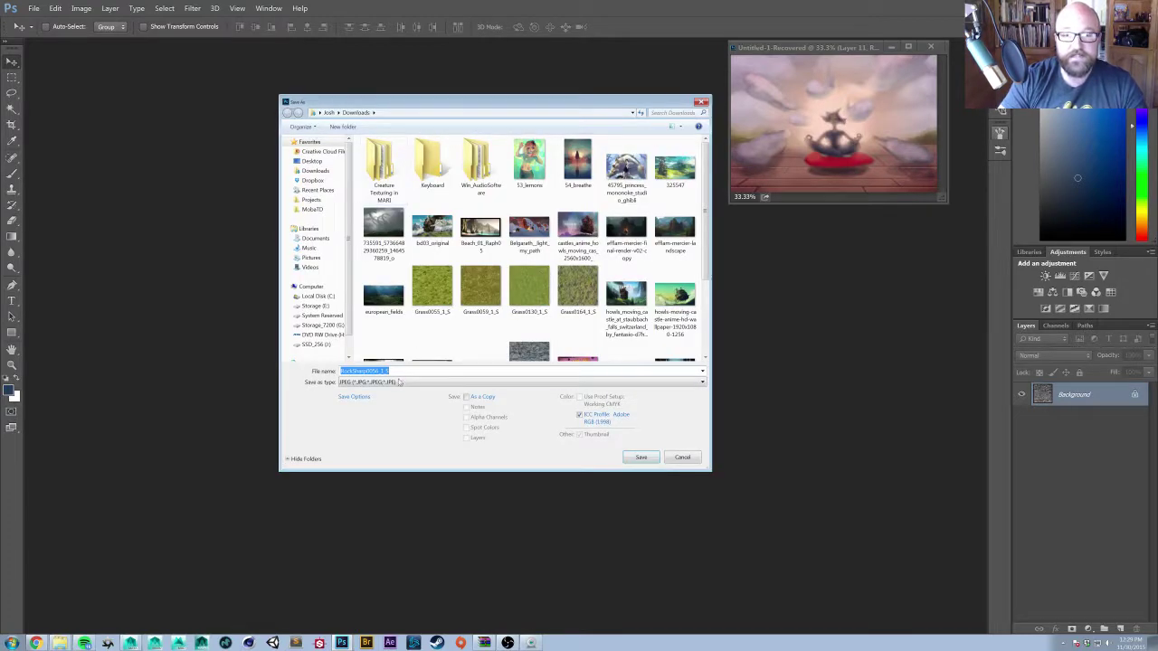
left_click(395, 382)
left_click(395, 382)
left_click(396, 381)
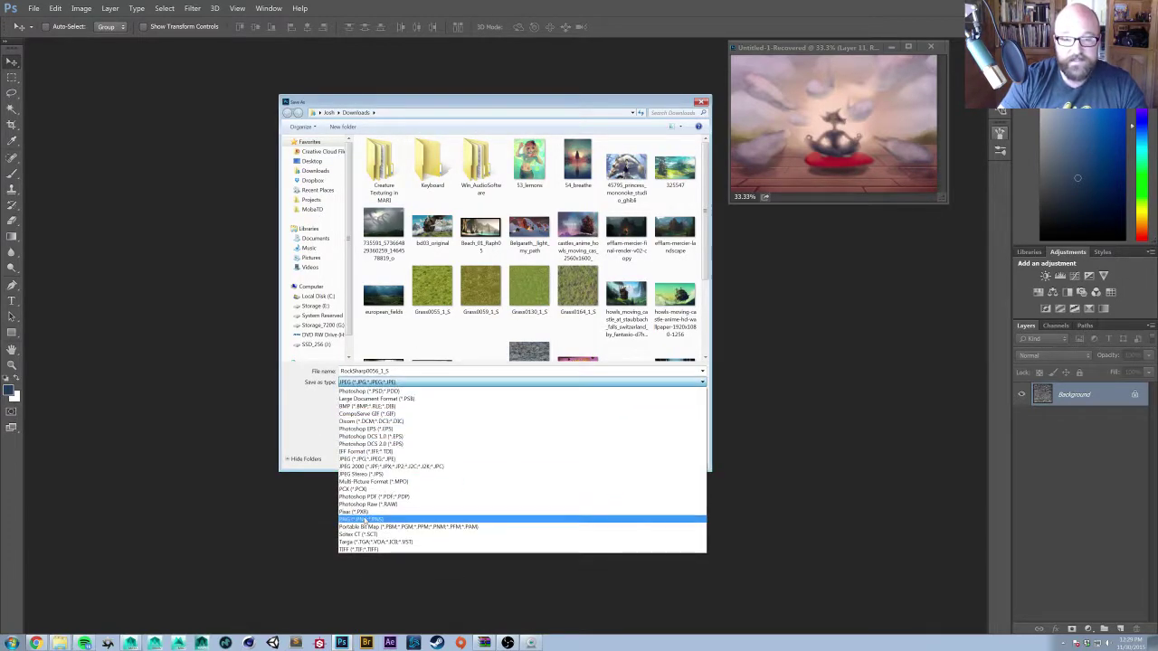
left_click(389, 517)
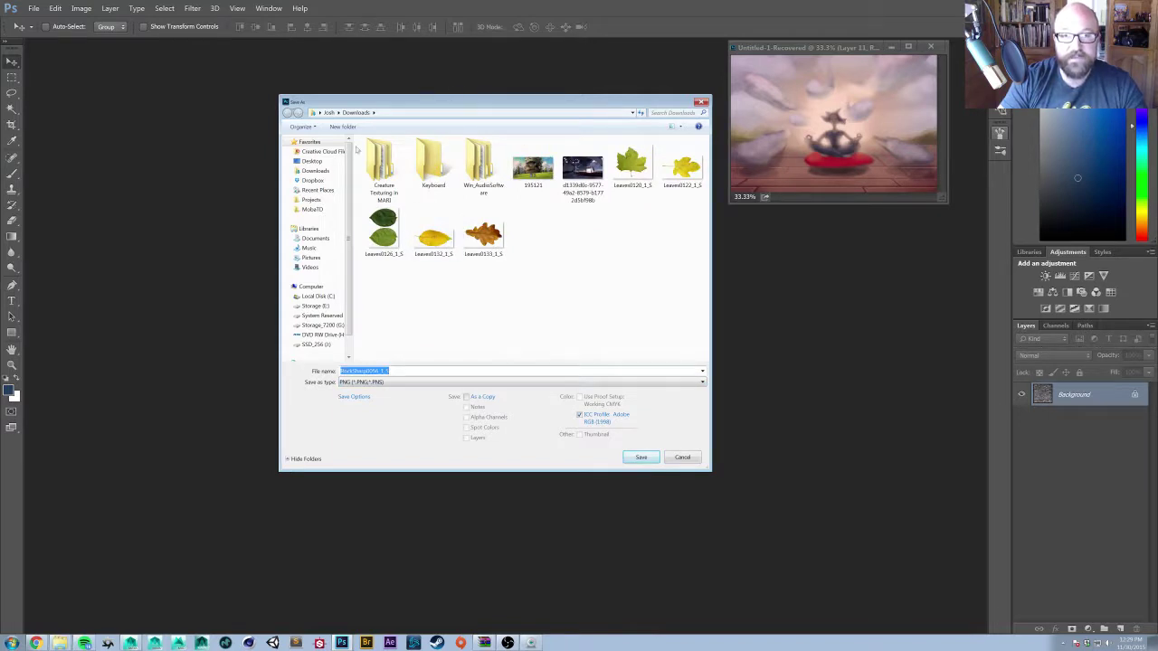
- Browse to Storage (E:) > Projects > Tutorial_Based, add the SnowyScene folder to the favorites, and open it as the save location
left_click(311, 200)
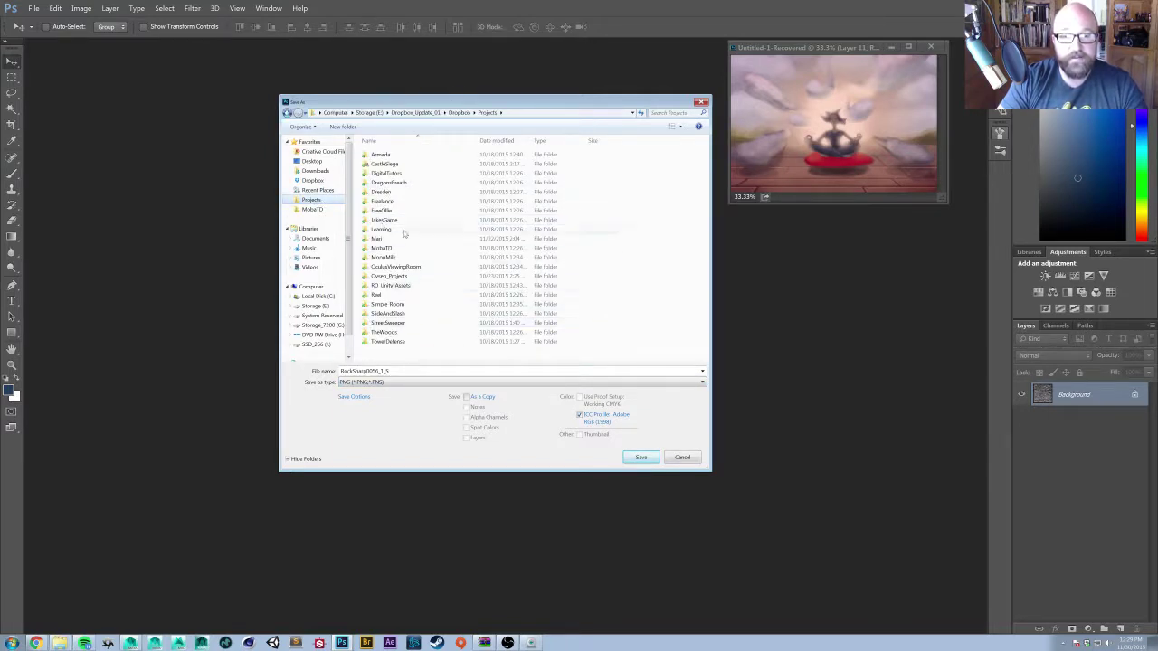
left_click(314, 306)
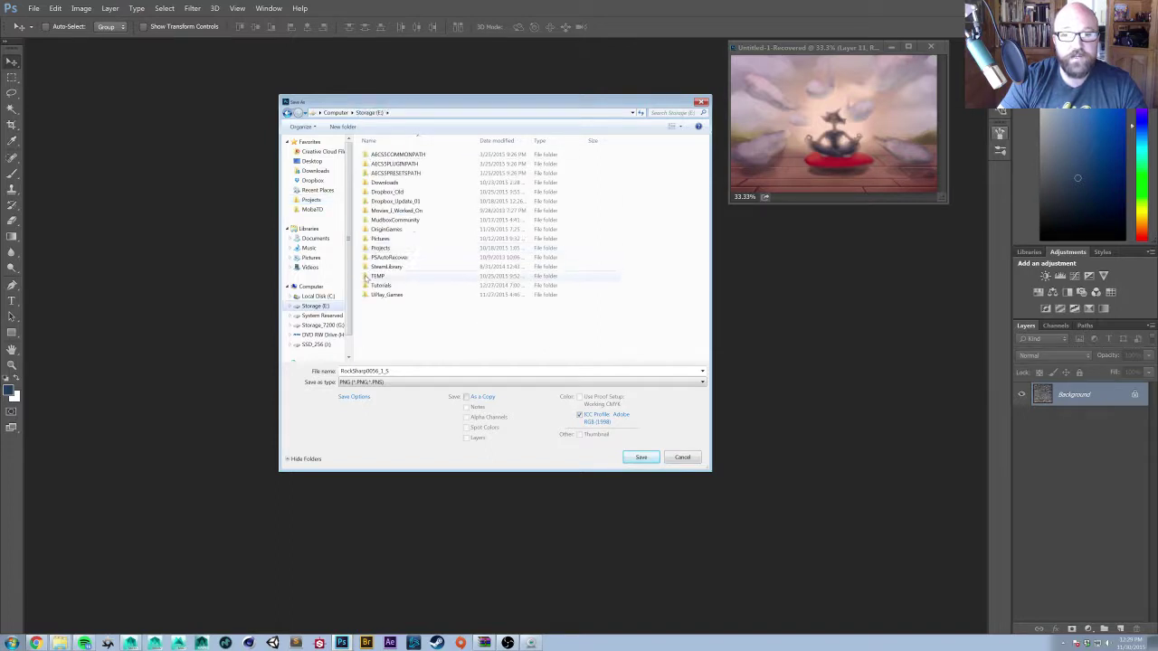
double_click(384, 248)
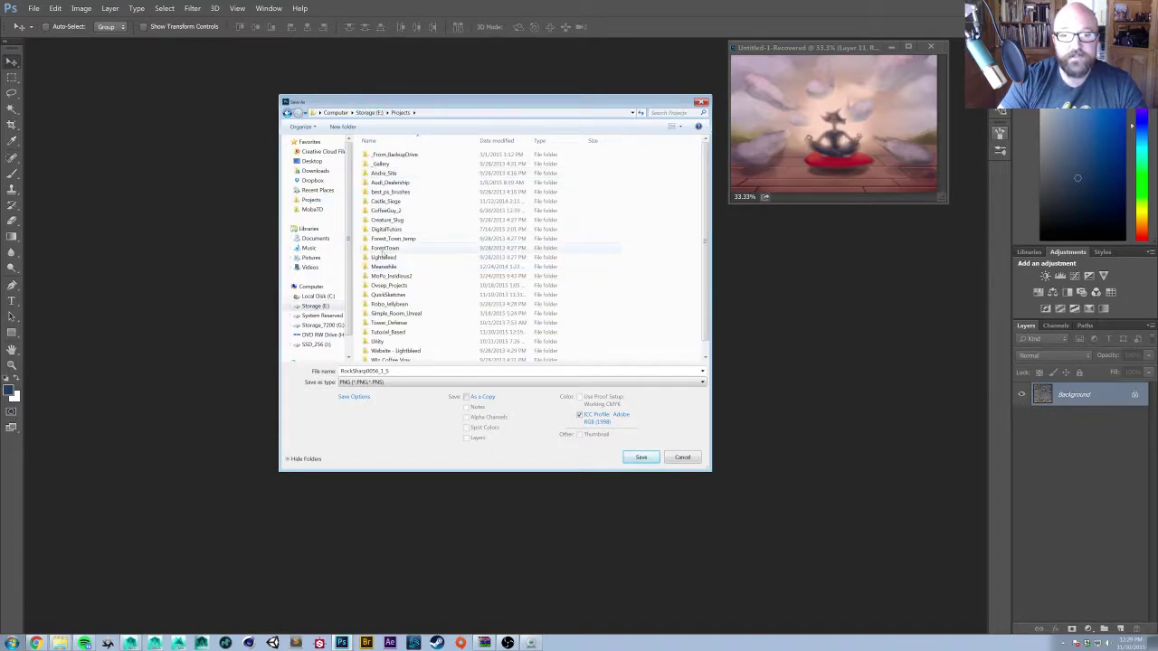
left_click(386, 249)
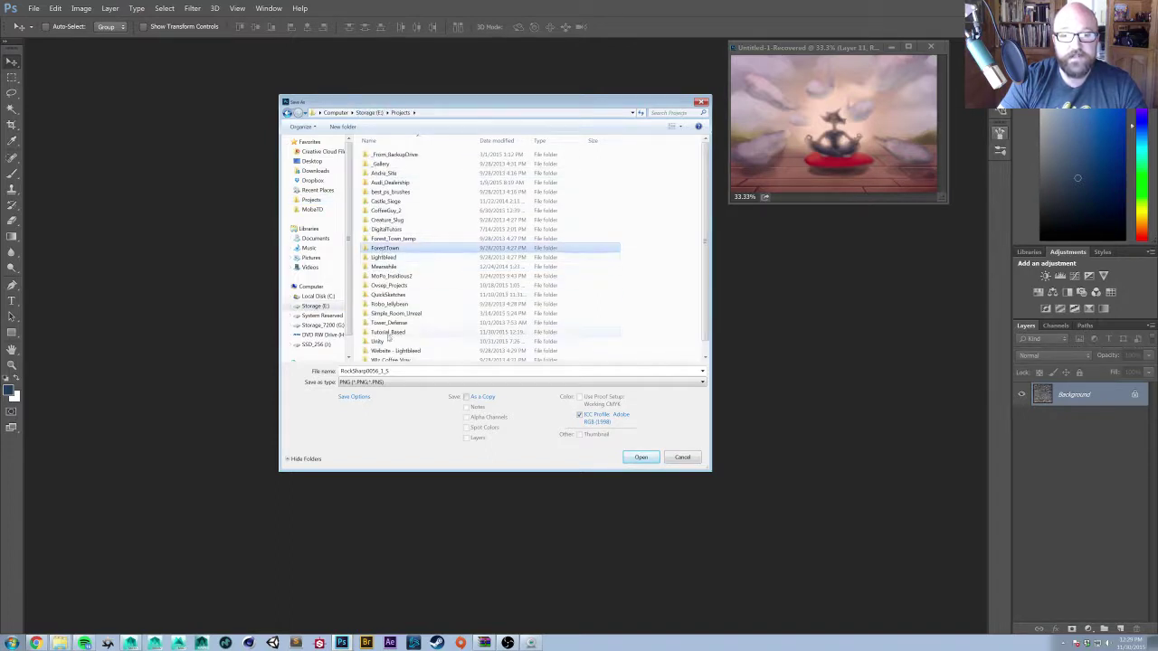
double_click(388, 332)
left_click_drag(386, 185, 312, 221)
left_click(317, 219)
- Create a folder named "textures" inside SnowyScene and open it
right_click(466, 227)
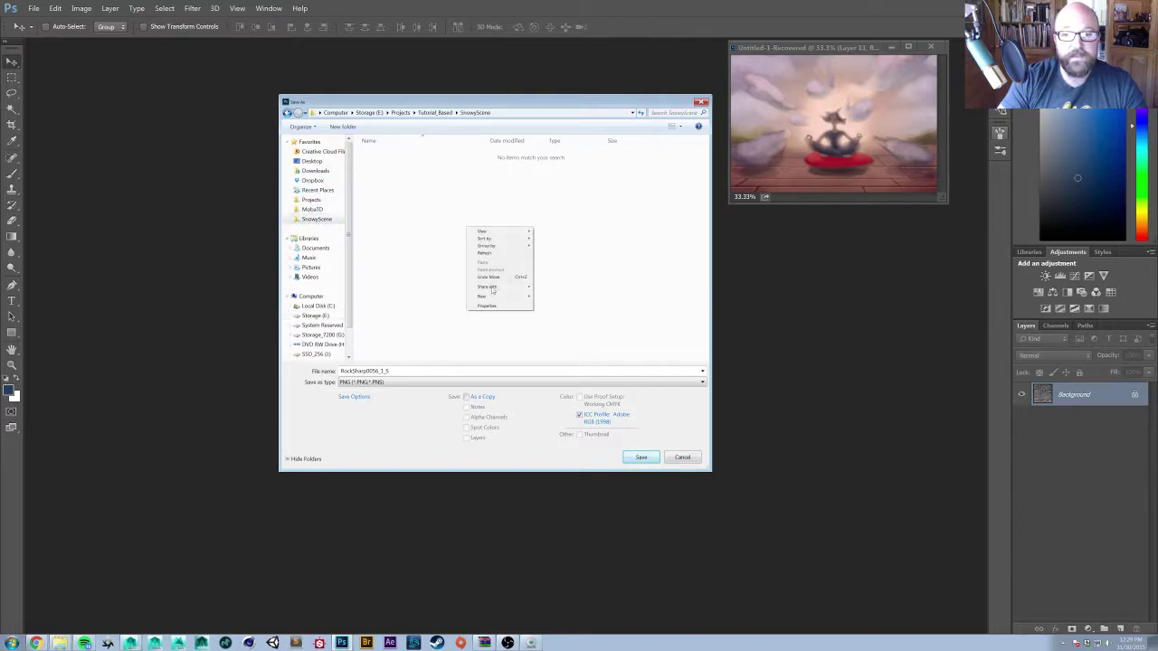
mouse_move(493, 297)
left_click(550, 298)
type("textures")
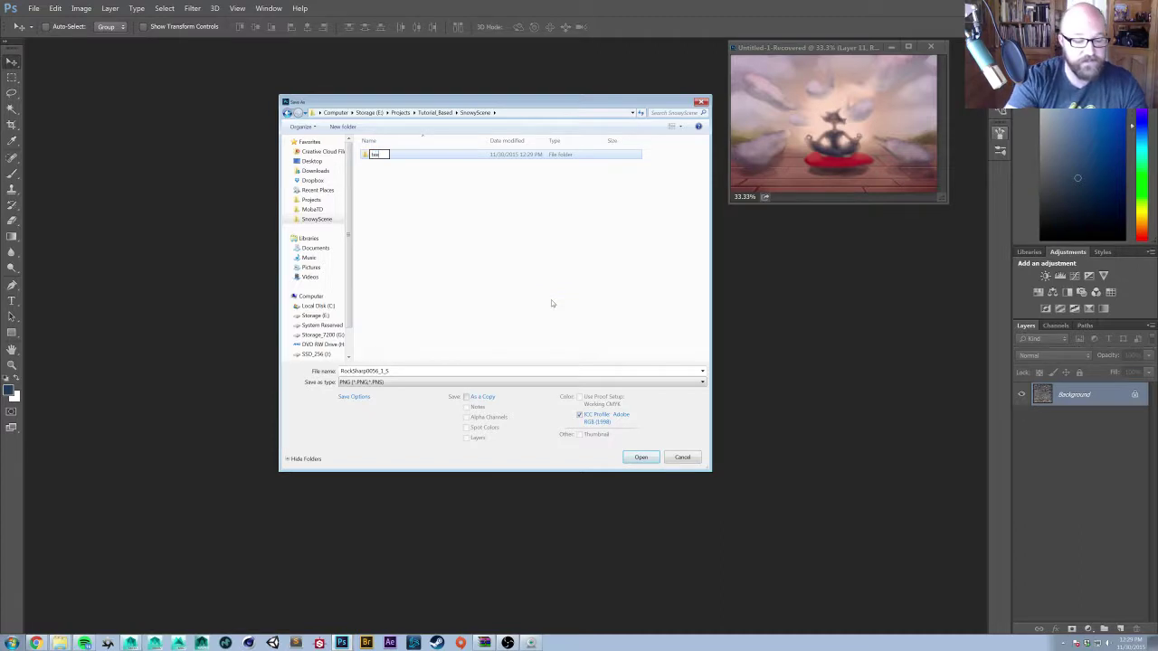
key("Return")
key("Return")
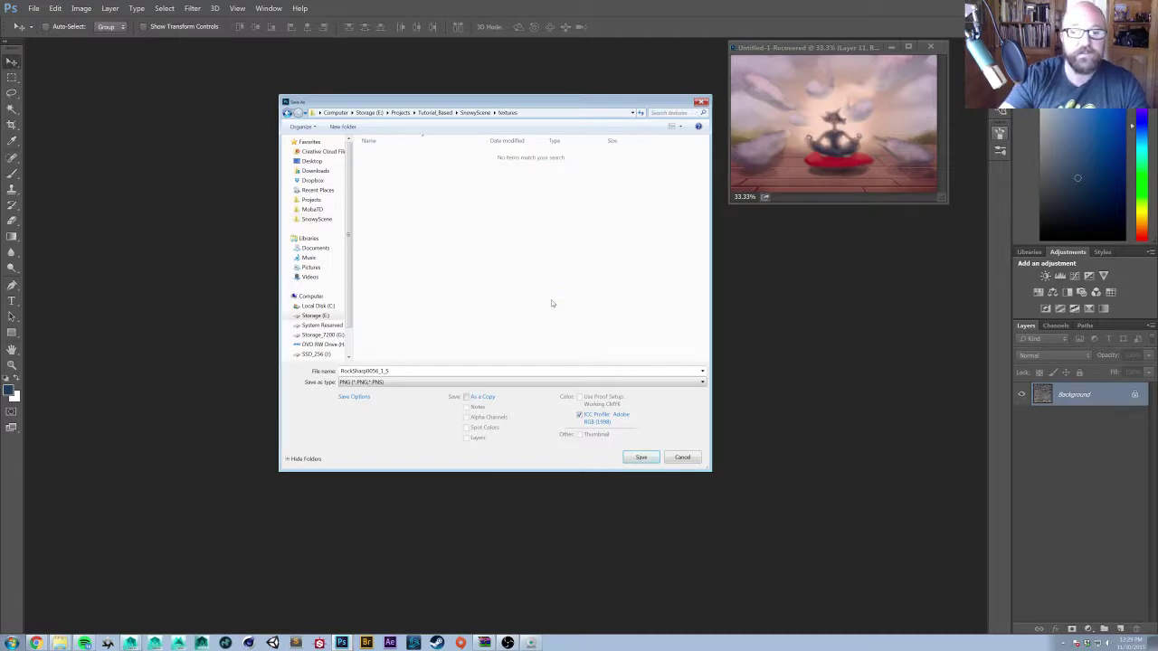
- Save the rock texture PNG in the textures folder with Smallest / Slow compression and no interlacing
left_click(454, 370)
key("Return")
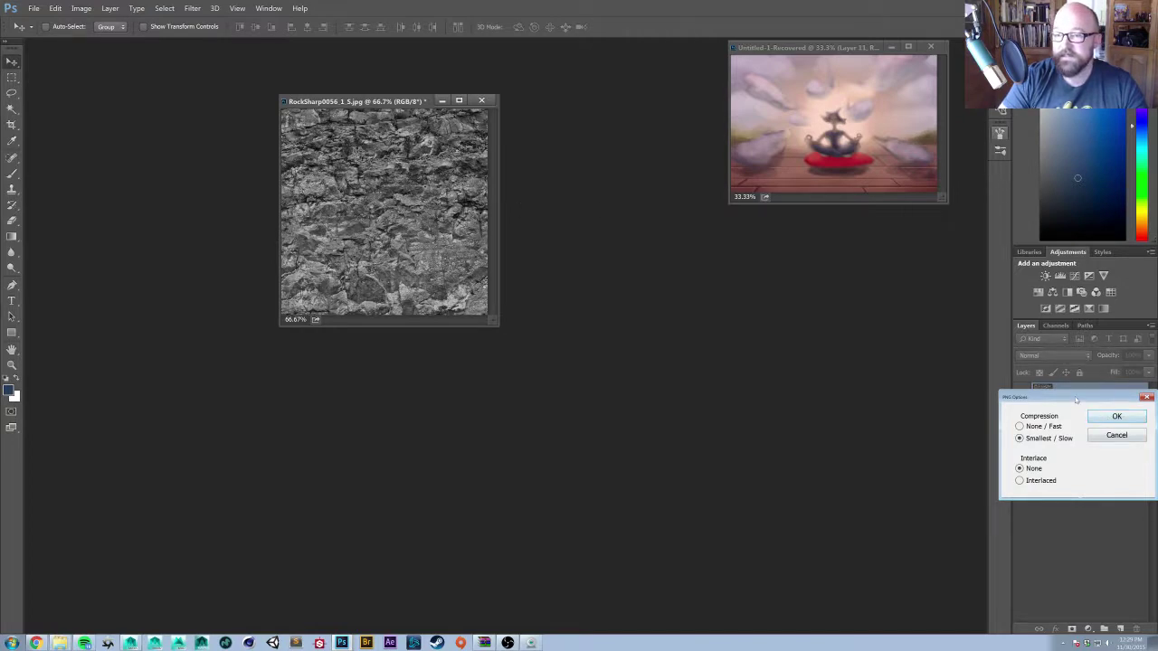
left_click_drag(1077, 401, 512, 184)
left_click(556, 201)
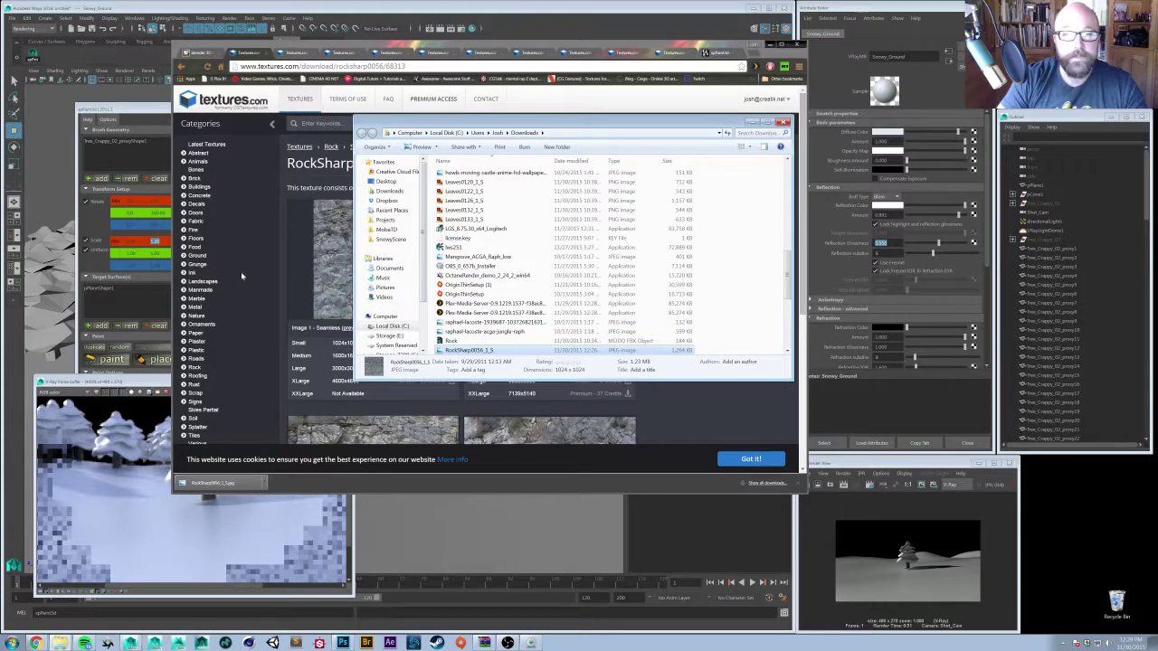
- Clear away the browser and the Downloads folder window to return to the Hypershade in Maya
left_click(646, 426)
left_click(756, 46)
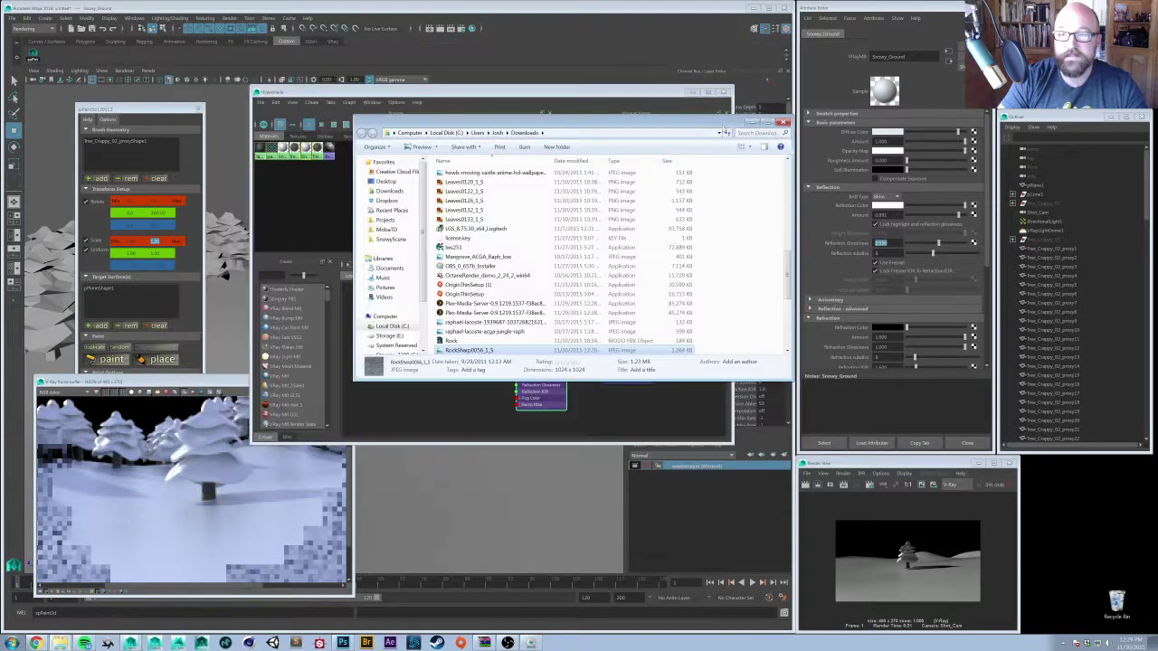
left_click(752, 122)
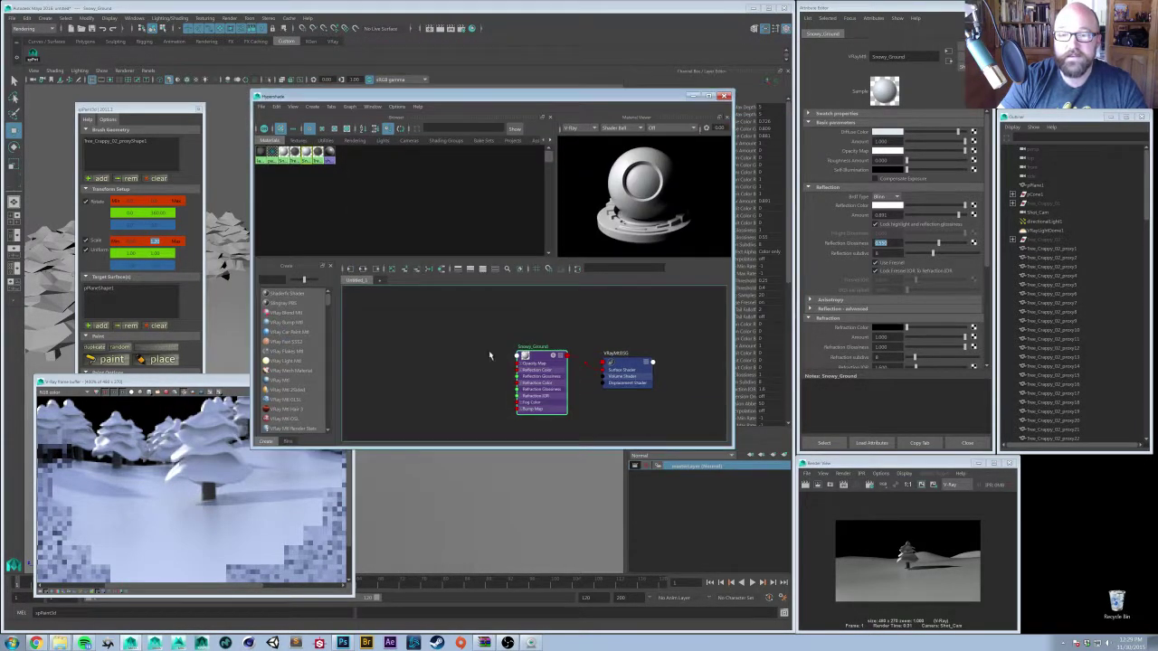
- Create a File texture node in the Snowy_Ground material's Hypershade graph
left_click_drag(542, 360, 535, 337)
middle_click_drag(434, 371, 437, 383, "alt")
scroll(434, 376, "up", 3)
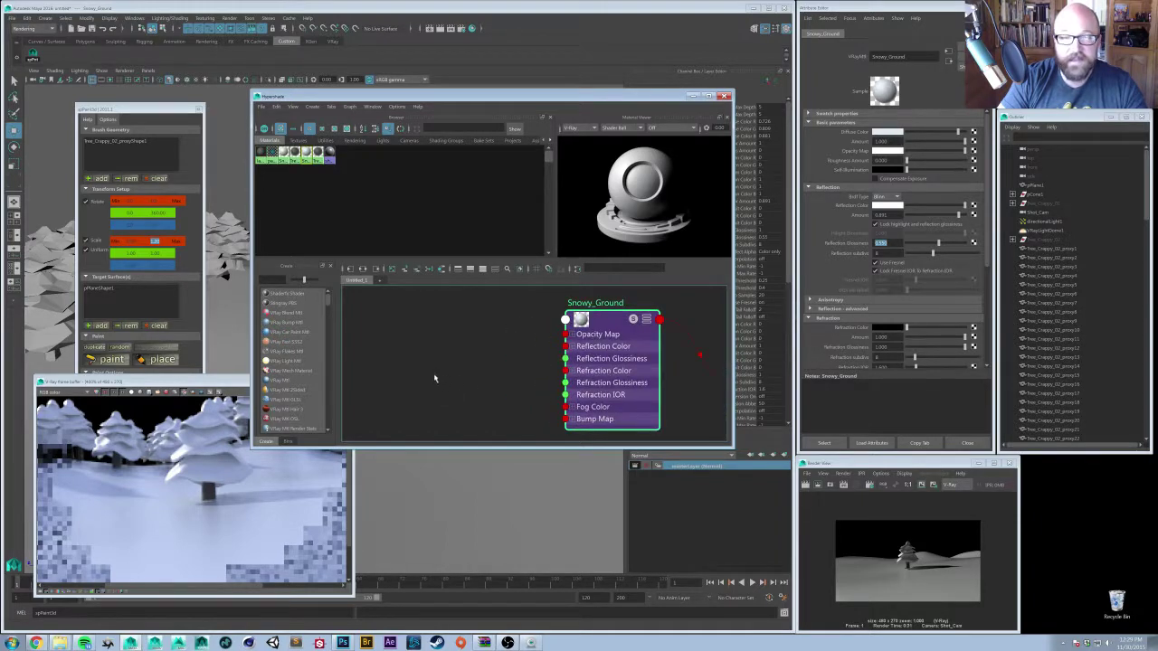
left_click(274, 280)
type("fre")
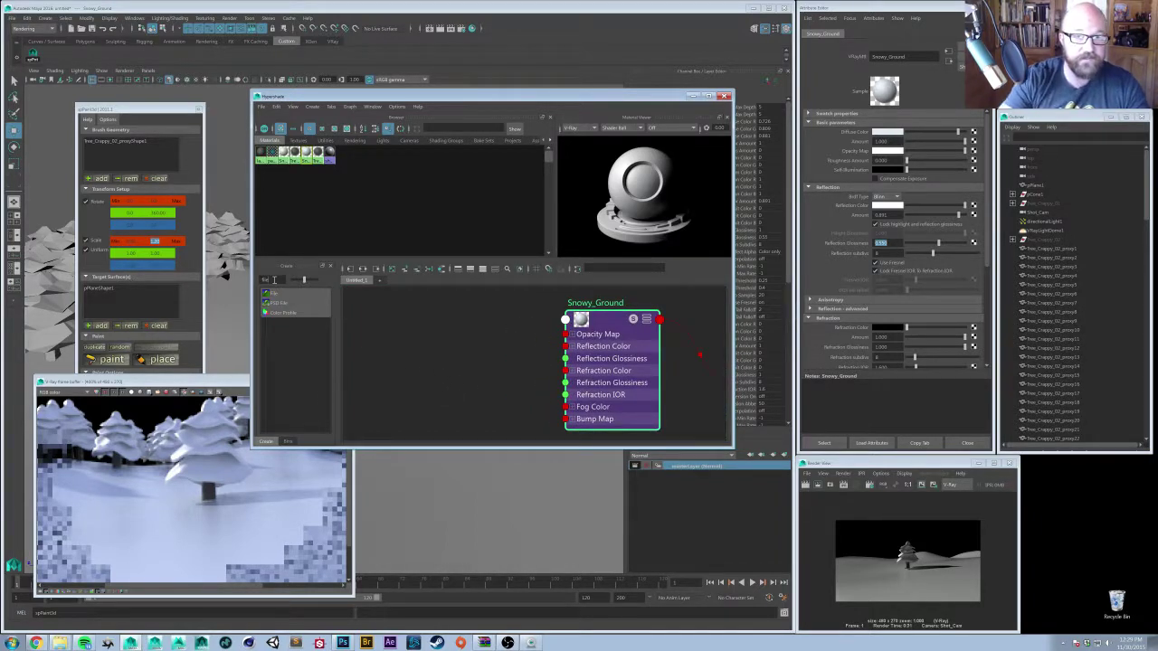
left_click(271, 294)
scroll(480, 374, "down", 2)
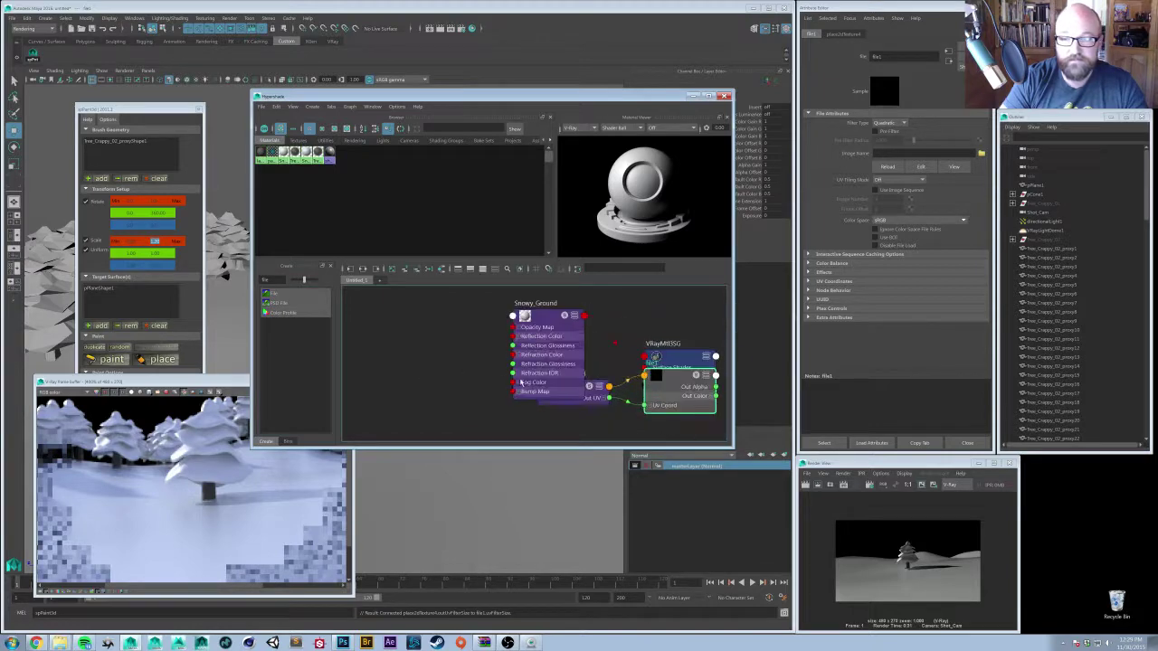
- Arrange the 2D placement node and the File node in a row ahead of the Snowy_Ground node
left_click(603, 399)
left_click_drag(548, 416, 319, 380)
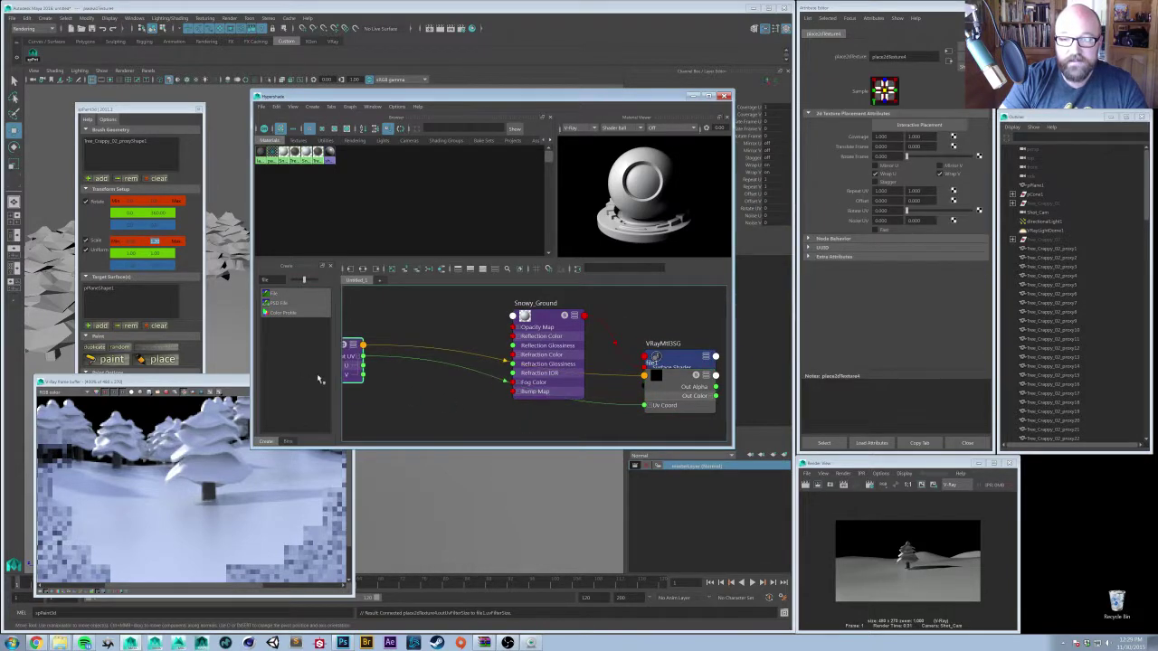
left_click_drag(684, 383, 444, 361)
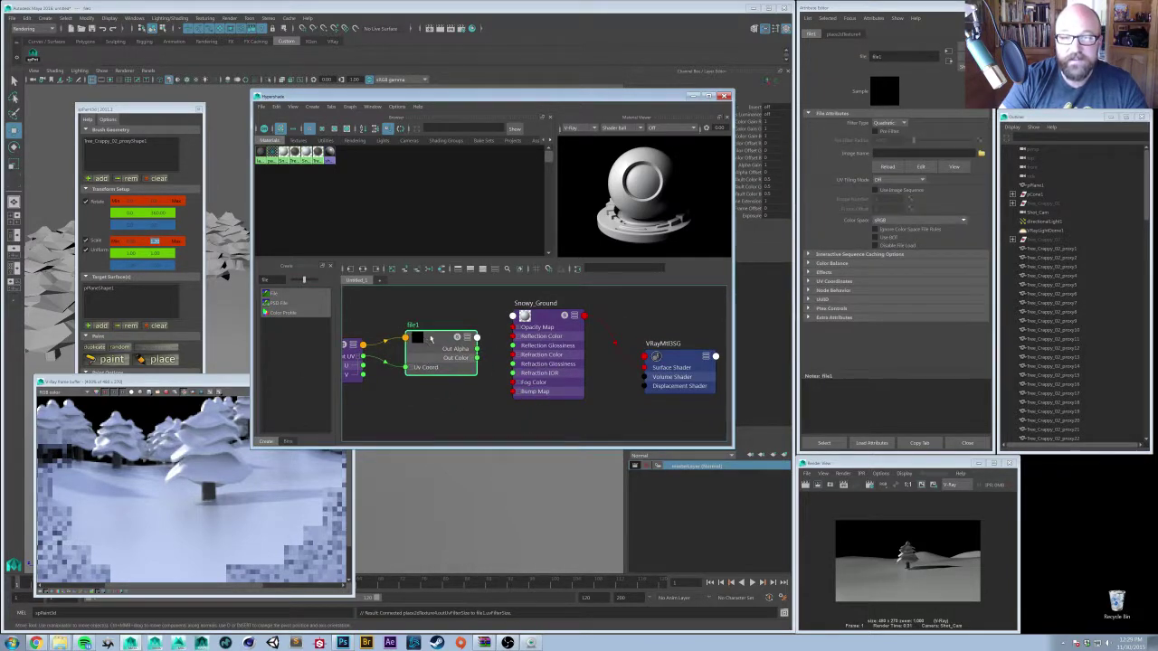
- Start choosing the File node's image, and copy the path of the SnowyScene textures folder from Windows Explorer
double_click(430, 339)
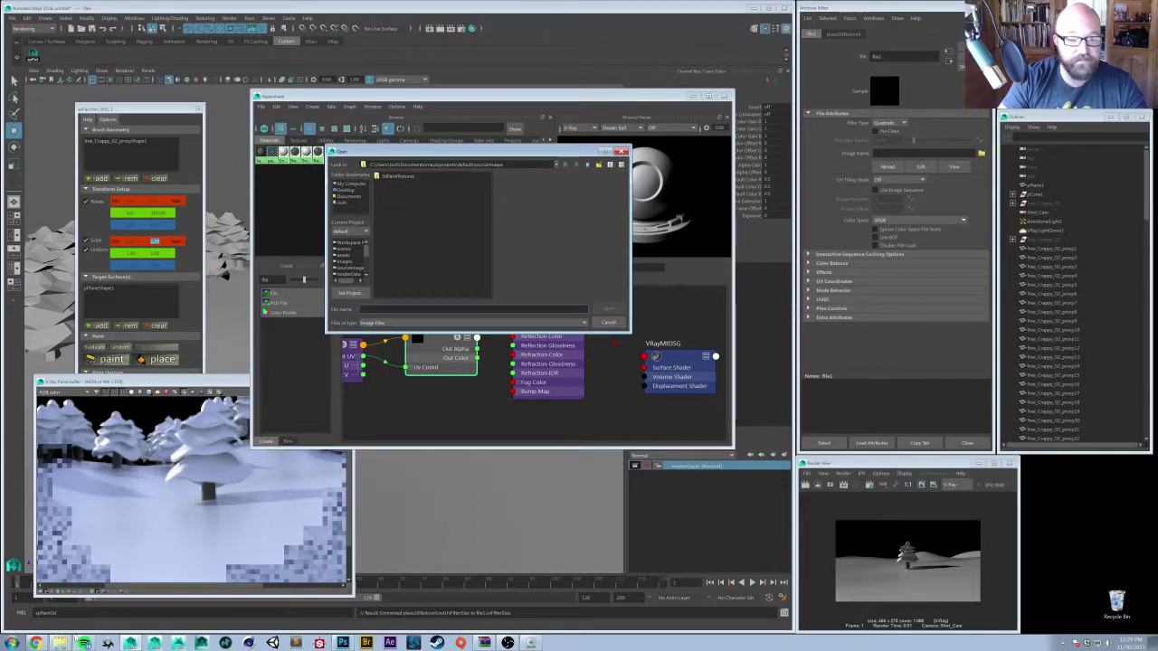
mouse_move(60, 642)
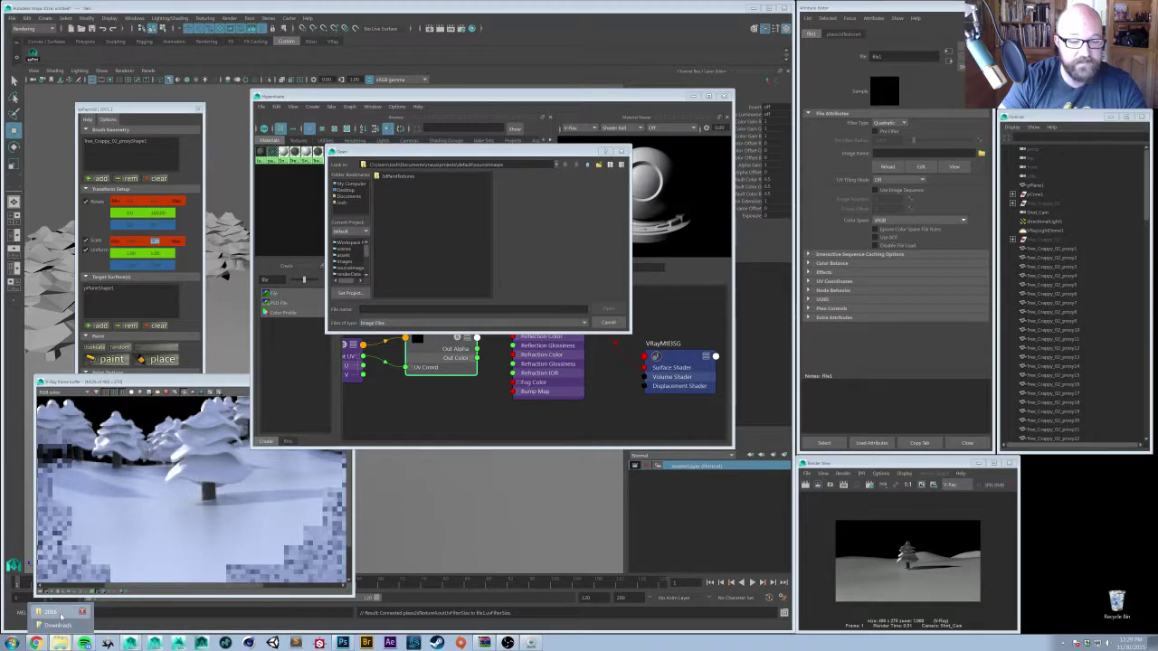
left_click(56, 613)
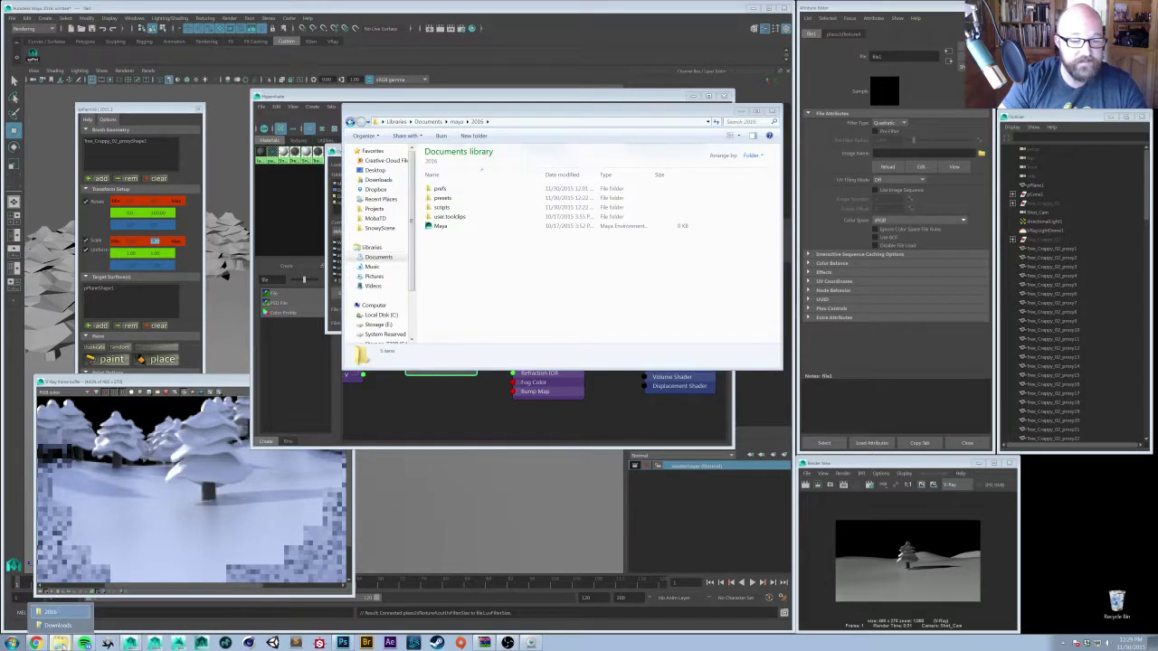
left_click(58, 625)
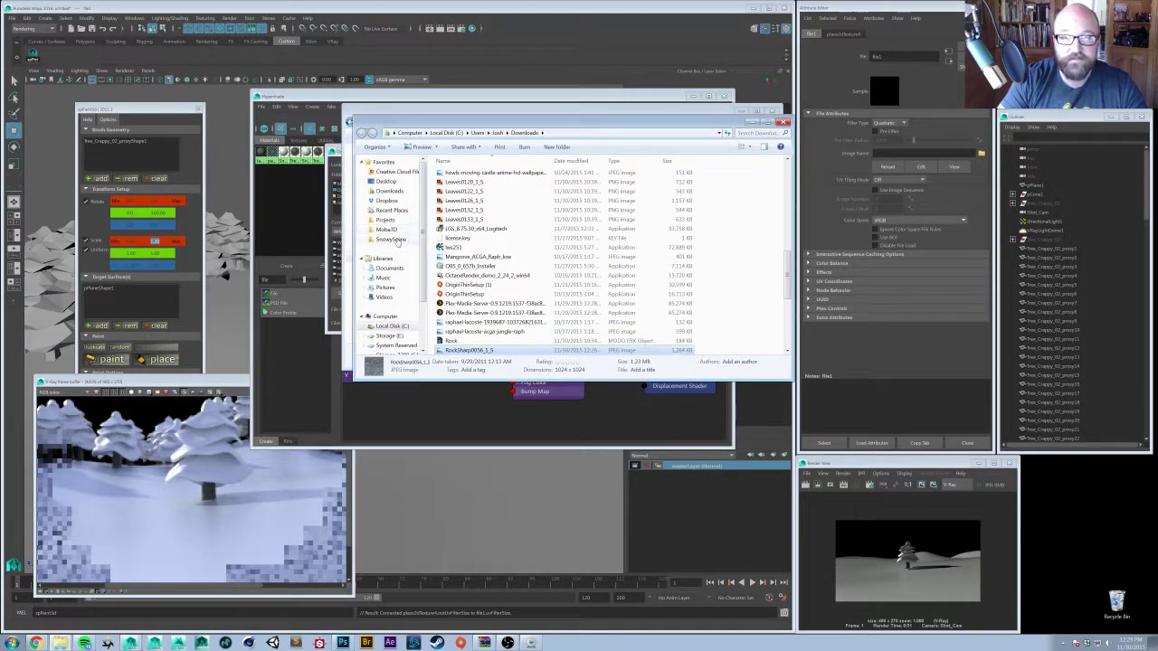
left_click(392, 239)
double_click(481, 177)
left_click(621, 132)
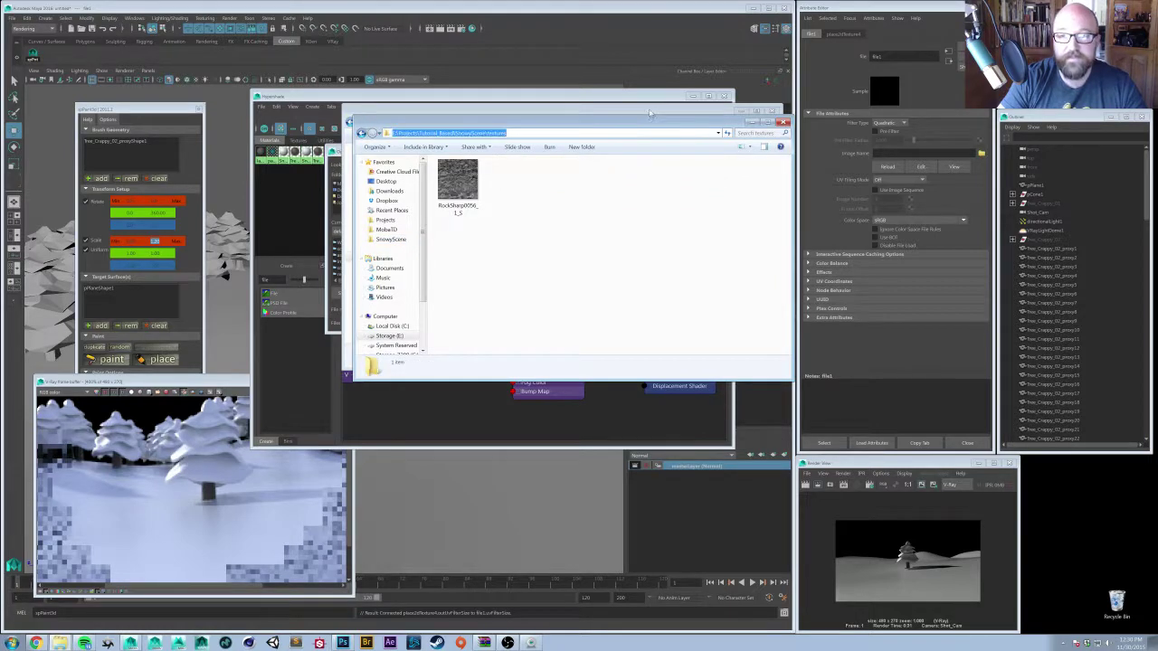
key("alt+Tab")
left_click_drag(676, 127, 680, 226)
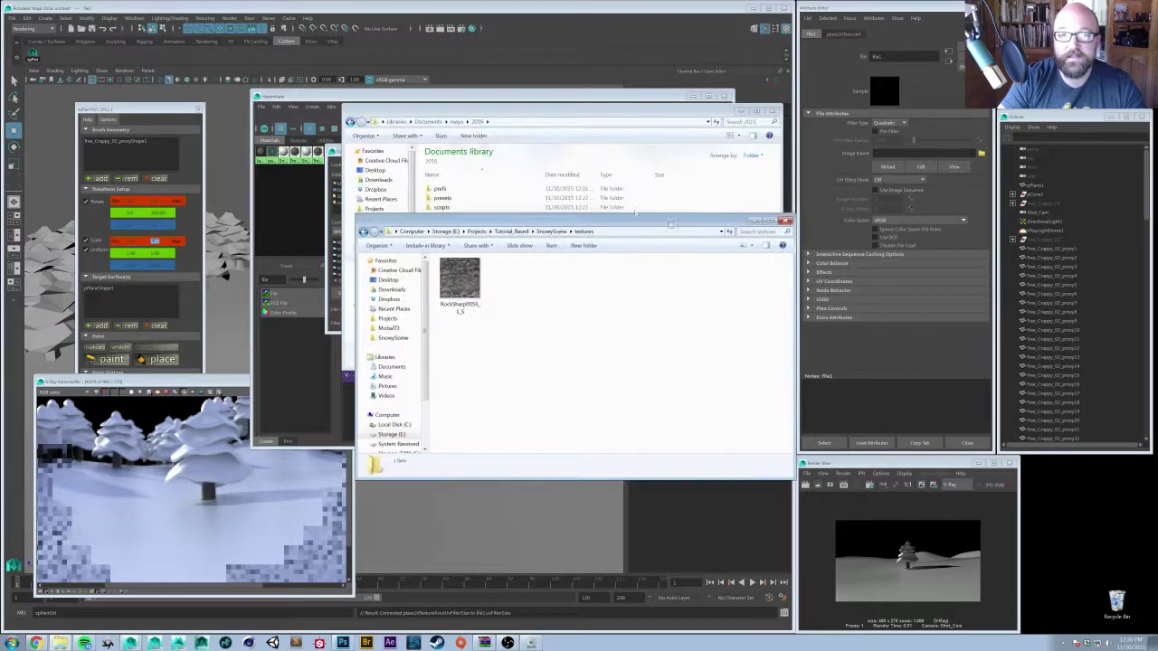
left_click(328, 184)
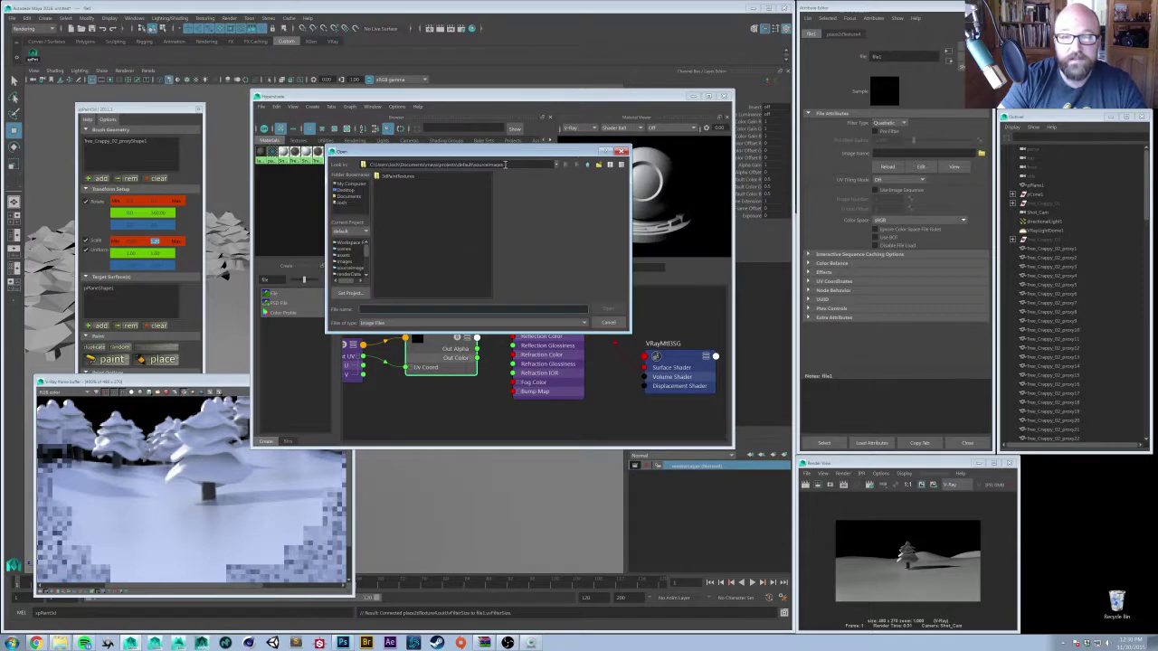
- Point the image browser to the folder E:\Projects\Tutorial_Based\SnowyScene\textures
triple_click(505, 164)
type("E:\\Projects\\Tutorial_Assets\\SnowScene\\textures")
key("Return")
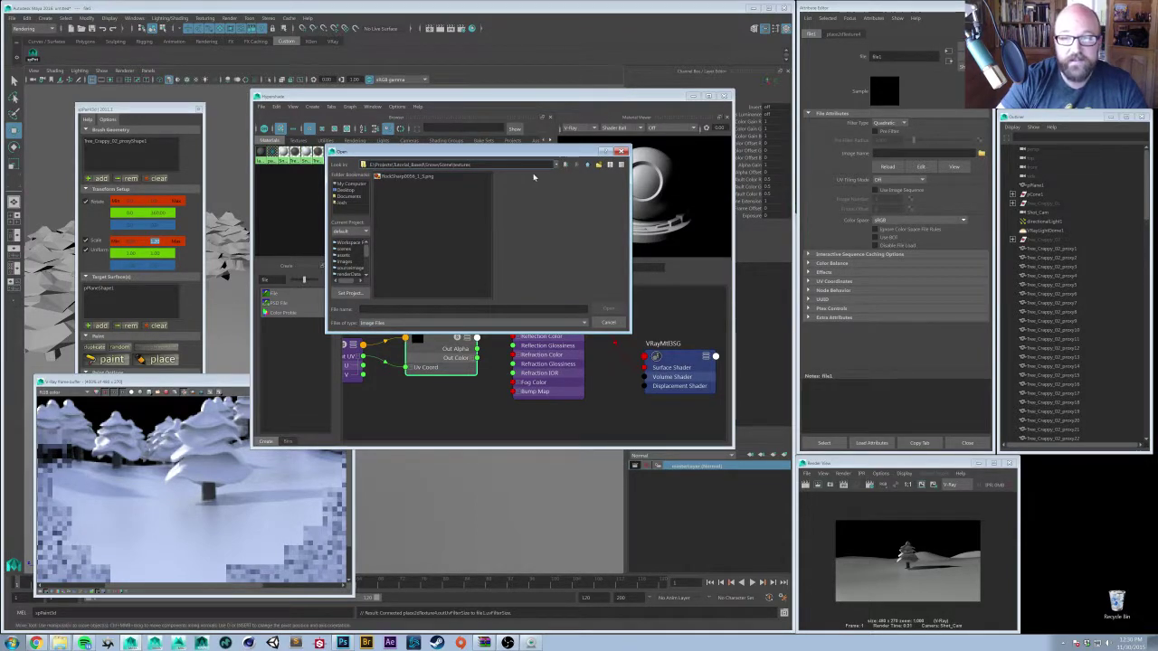
- Go up to the Tutorial_Based folder, bookmark SnowyScene in the image browser, and open that bookmark
left_click(584, 166)
left_click(583, 166)
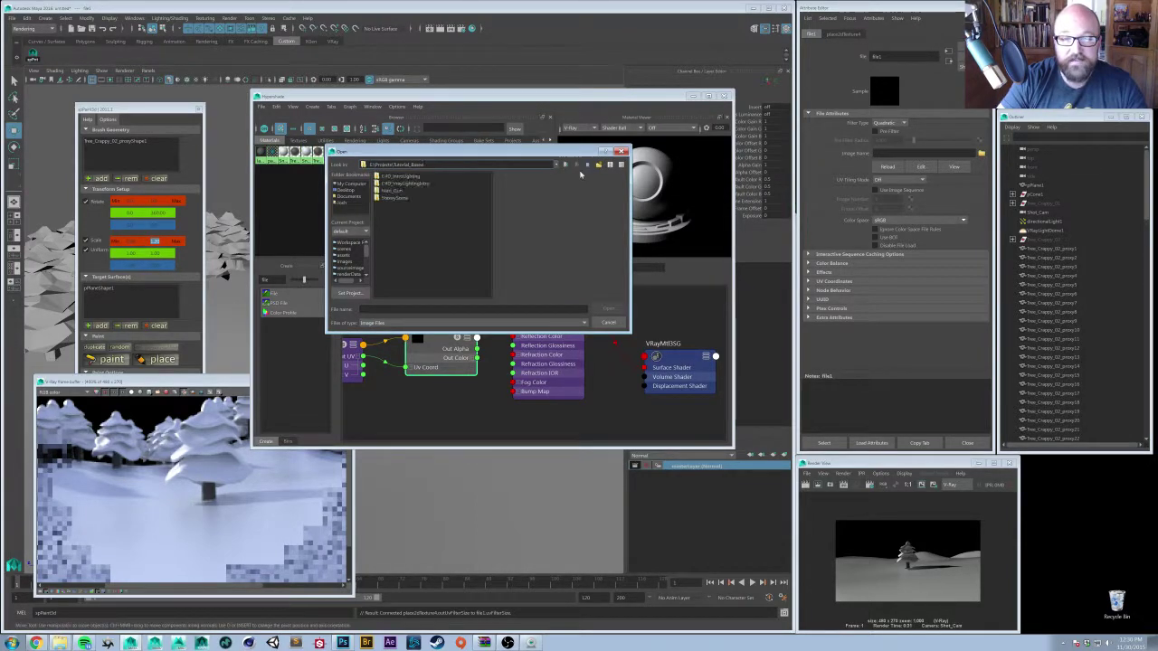
left_click_drag(395, 198, 341, 212)
left_click(354, 209)
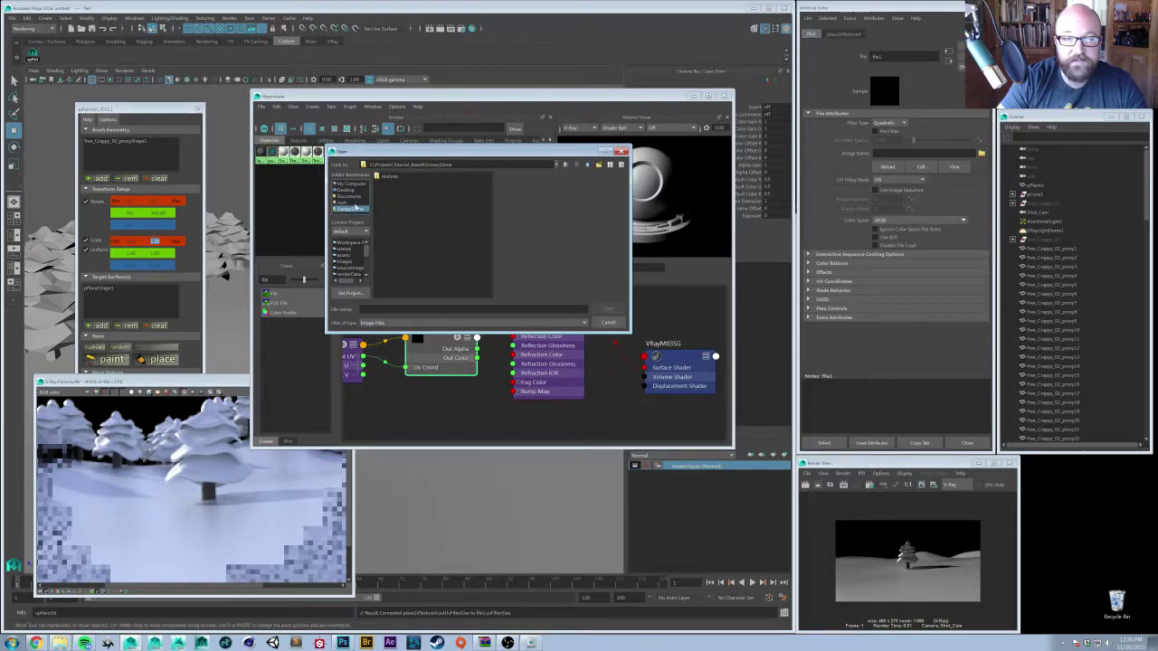
- Load RockSharp0056_1_S.png from the textures folder into the File node
double_click(389, 175)
left_click(402, 177)
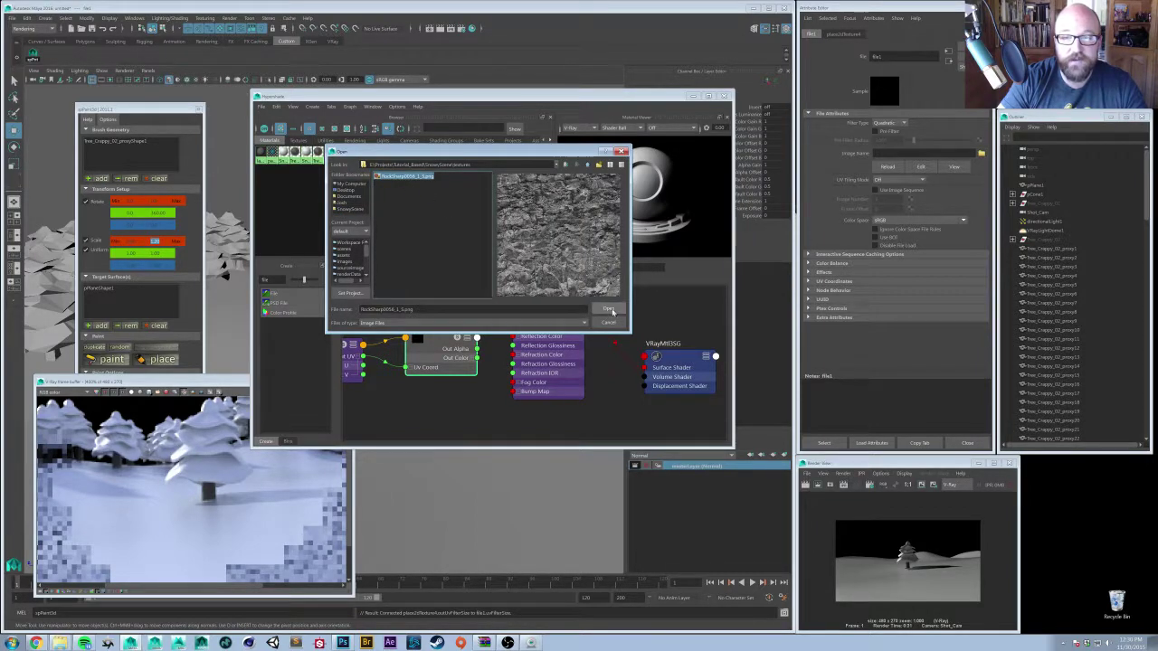
left_click(610, 310)
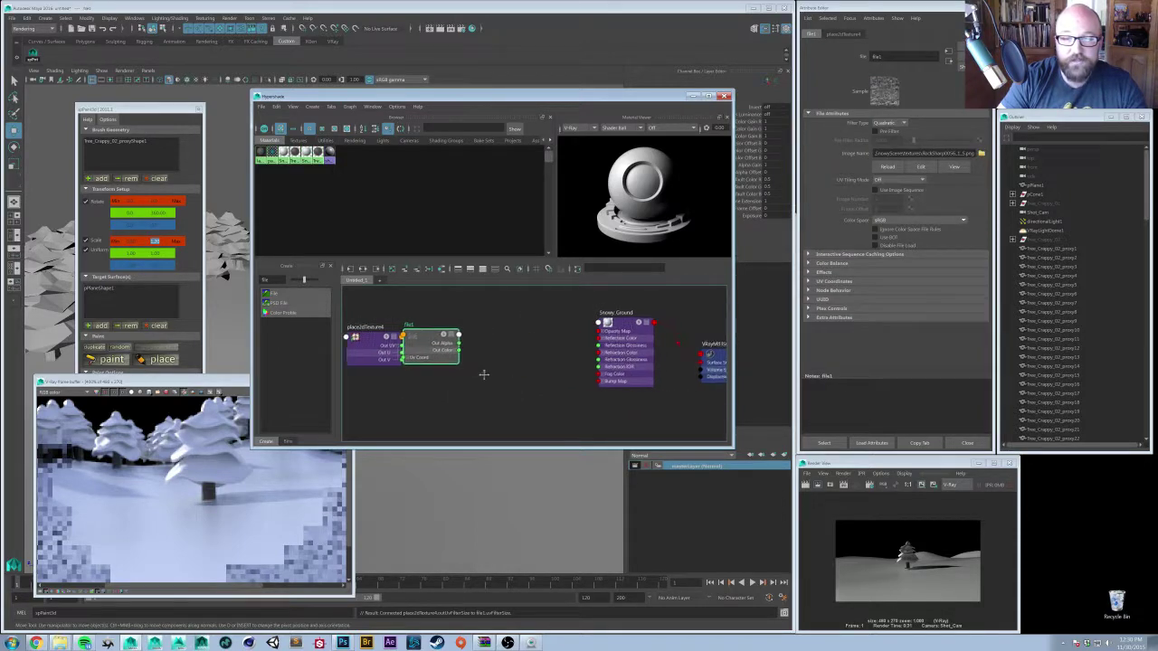
- Expand the File node's Out Color output into its separate R, G and B channels
scroll(483, 373, "up", 3)
scroll(464, 350, "up", 2)
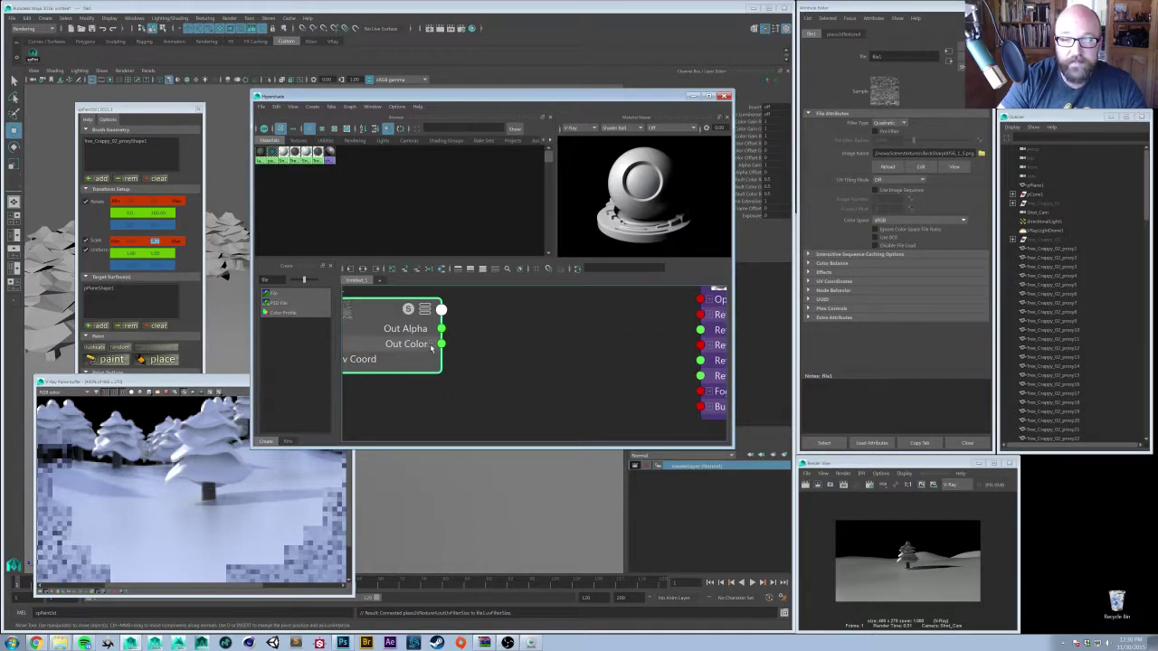
left_click(433, 347)
right_click_drag(567, 368, 529, 368, "alt")
scroll(552, 369, "down", 2)
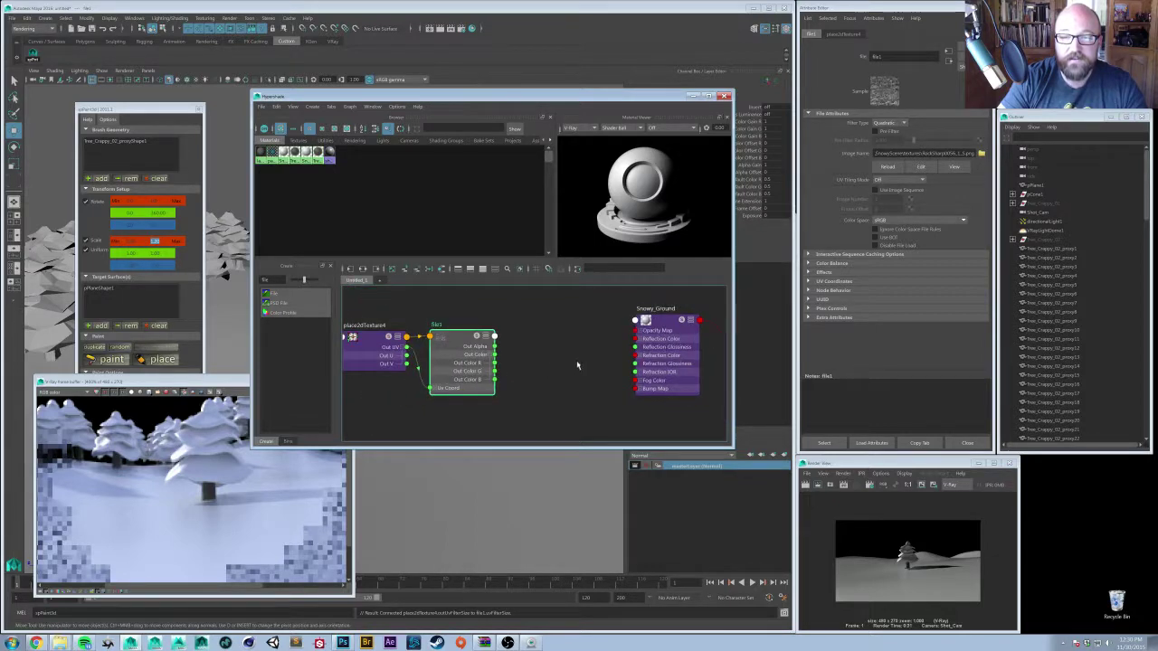
scroll(533, 378, "up", 1)
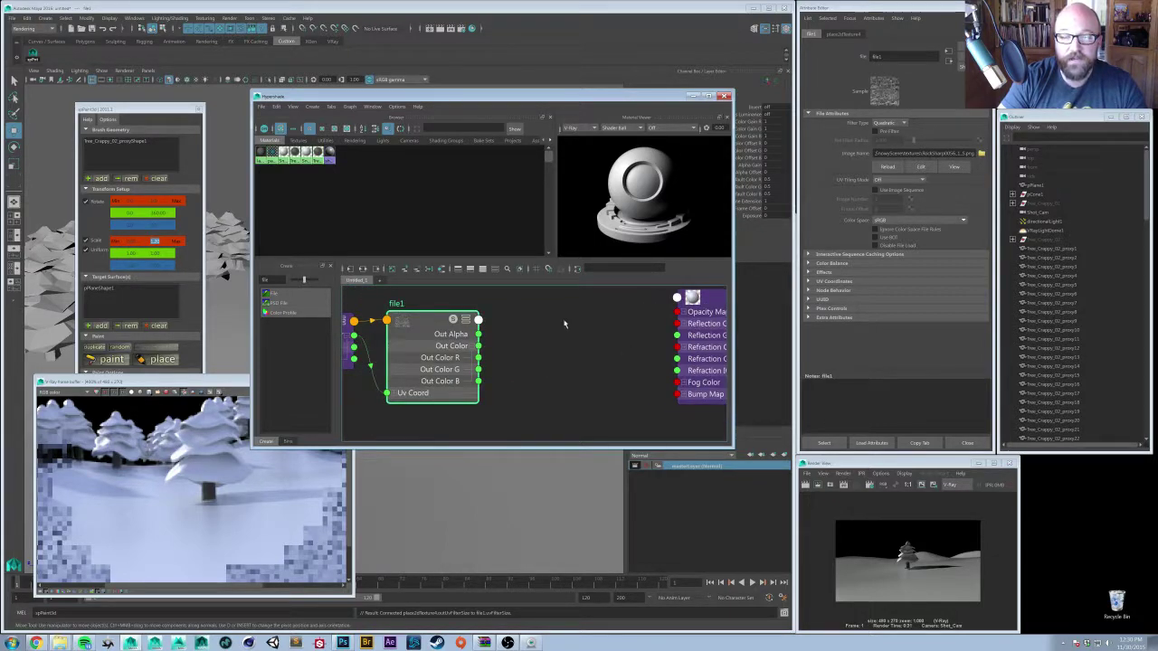
scroll(588, 383, "down", 1)
scroll(555, 382, "up", 3)
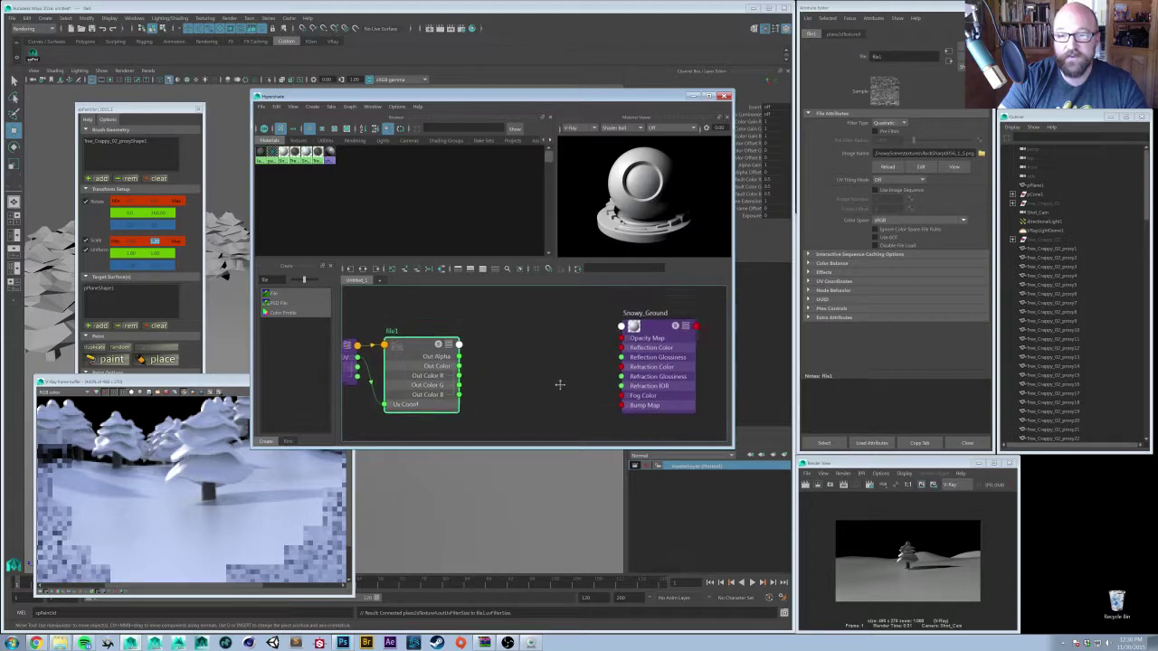
- Connect the file1 texture's Out Color R to the Reflection Glossiness of the Snowy_Ground material
scroll(534, 383, "down", 4)
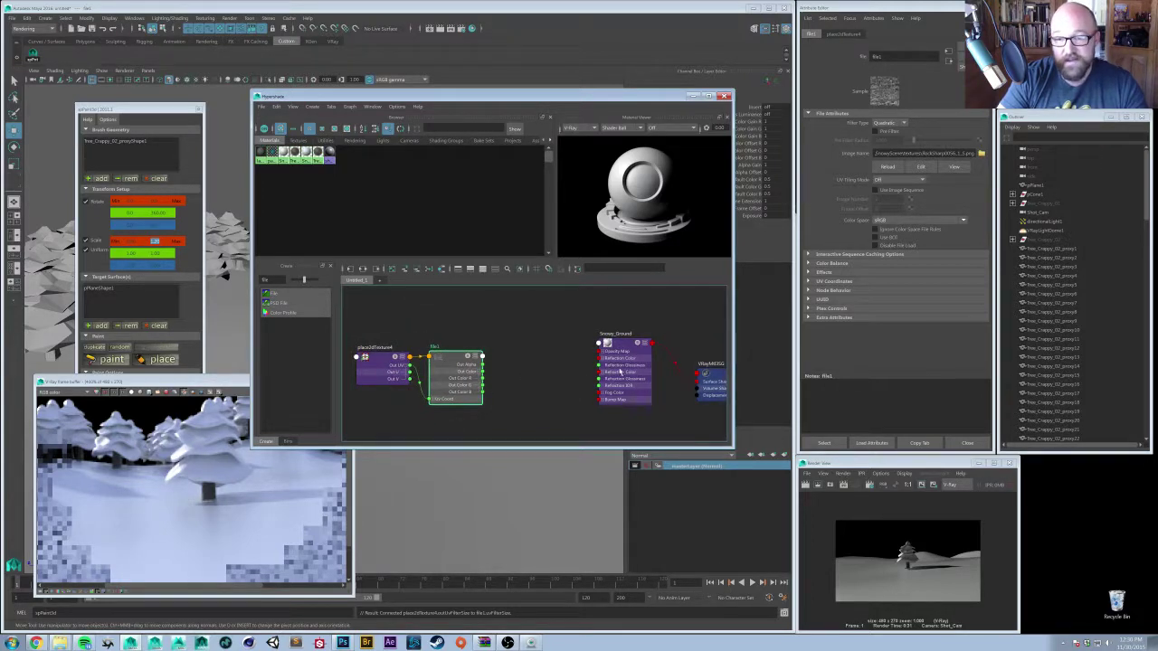
left_click(621, 346)
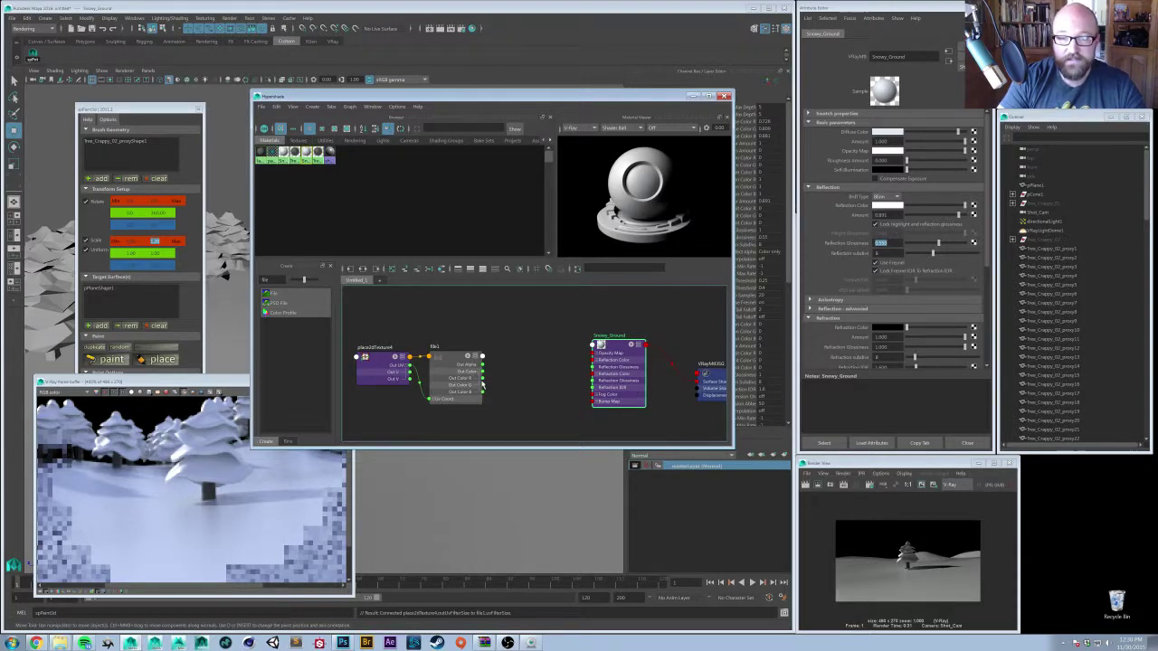
left_click_drag(483, 378, 595, 371)
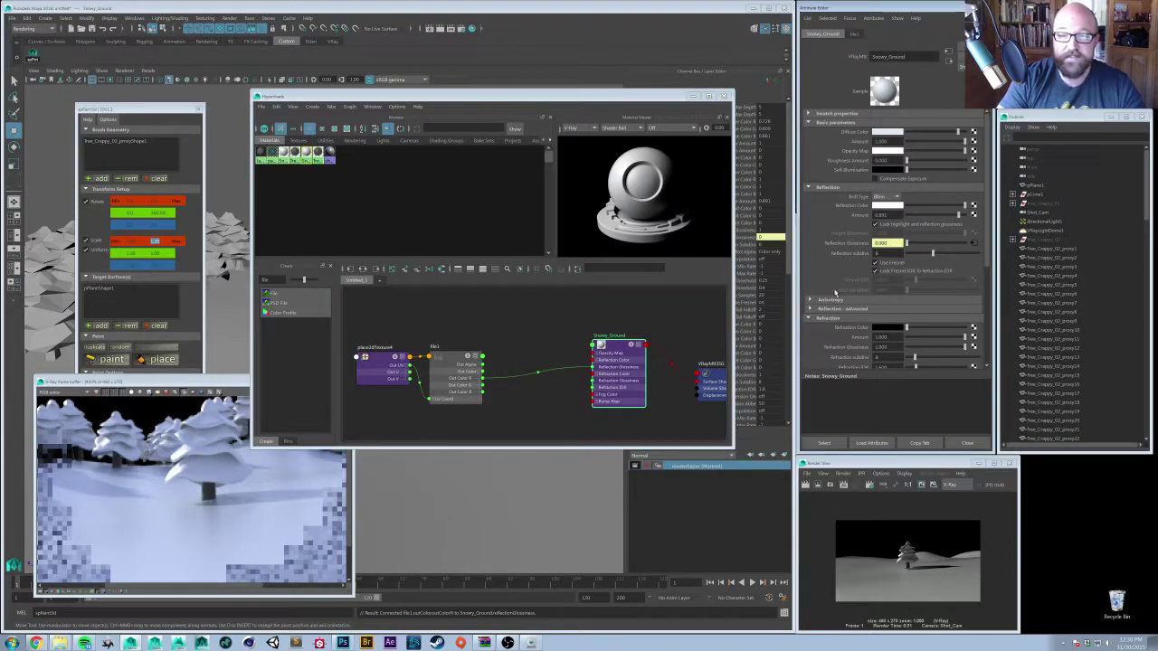
left_click(452, 362)
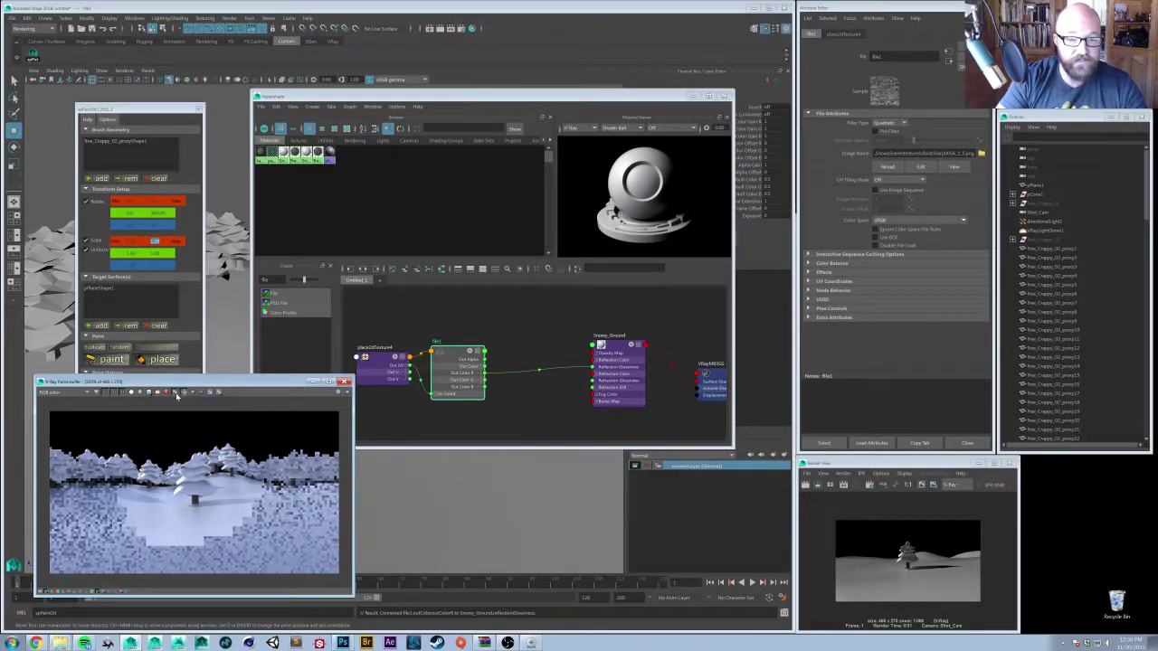
- Render the snowy tree scene with the new glossiness map and keep the image in the Render View
left_click(344, 394)
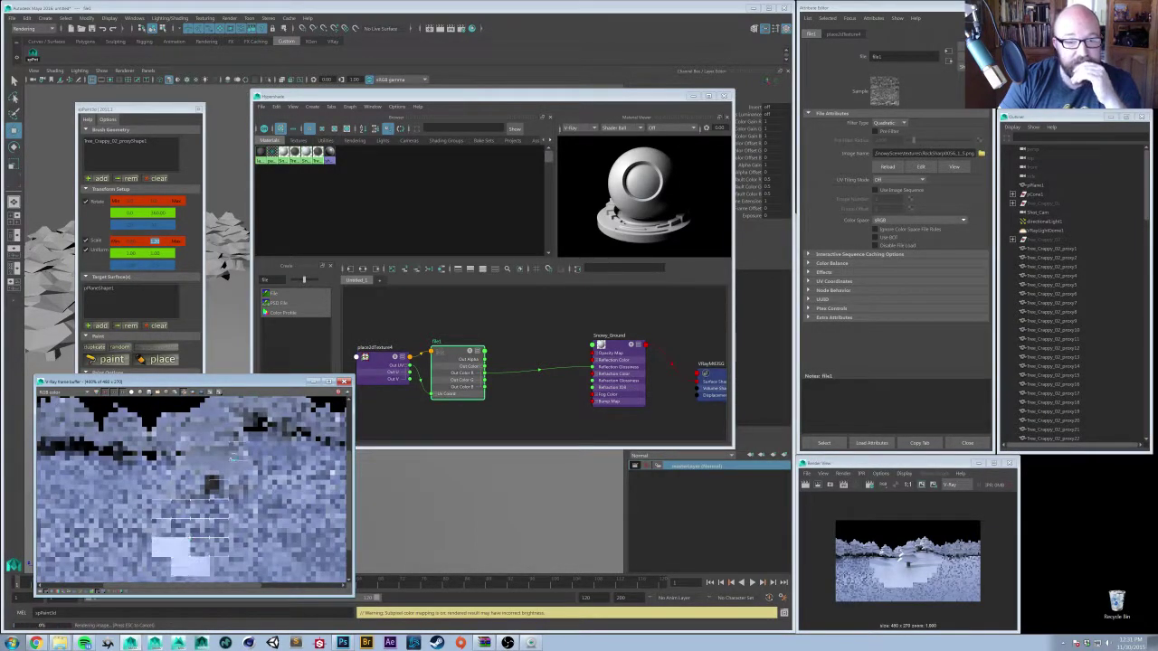
left_click_drag(190, 382, 324, 251)
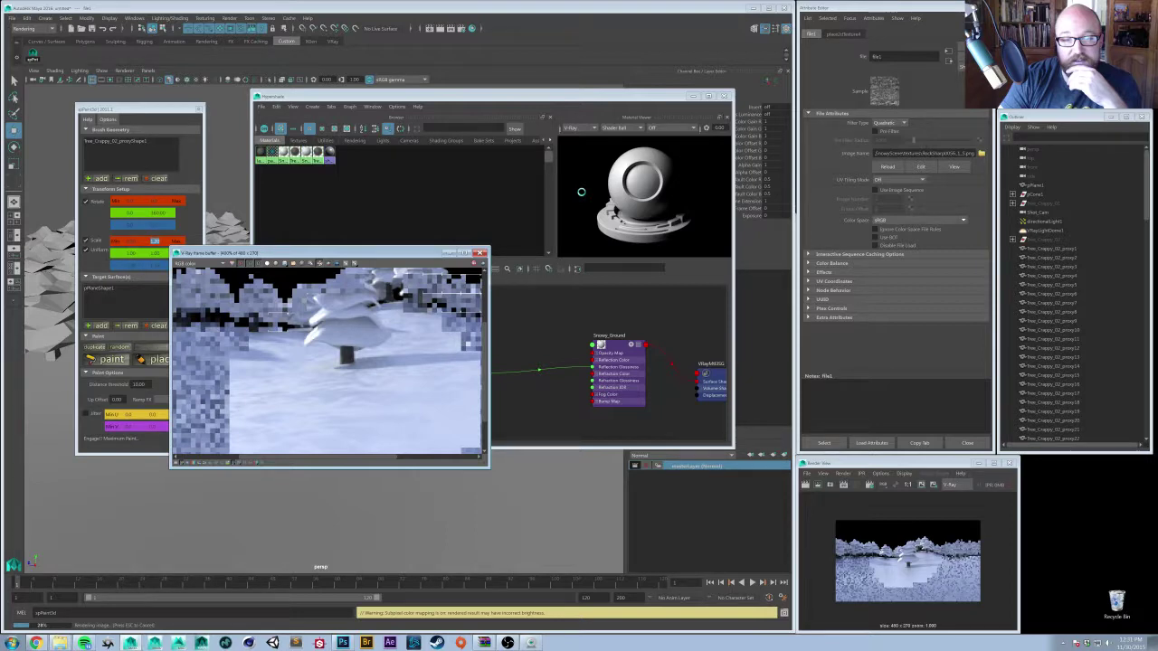
key("e")
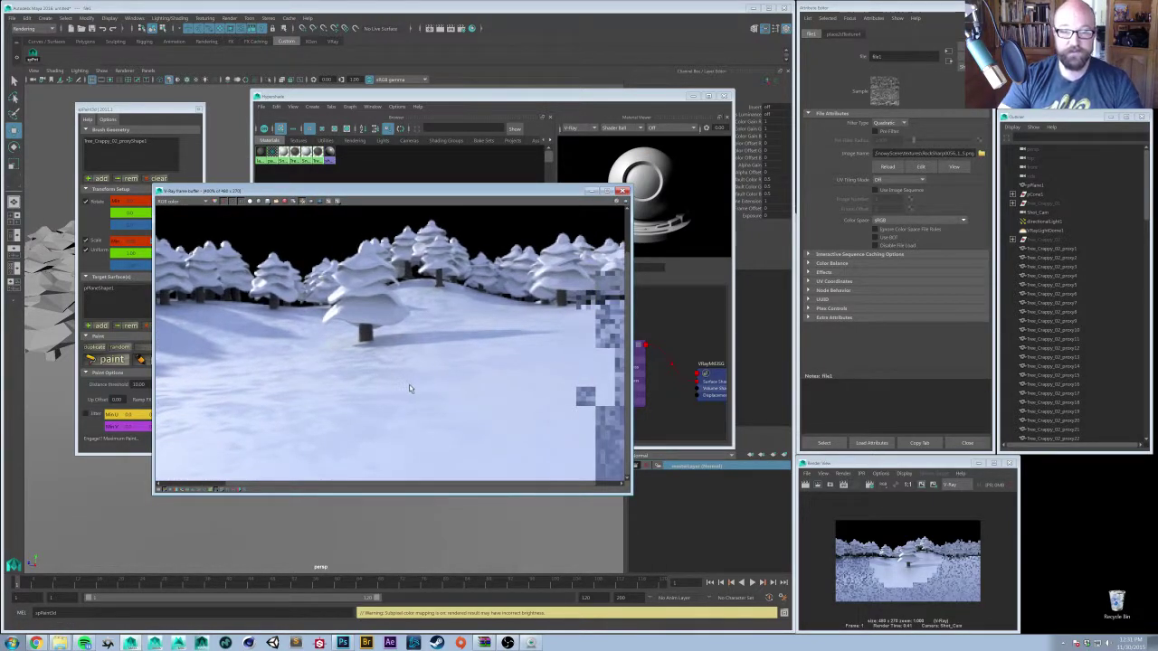
left_click(921, 486)
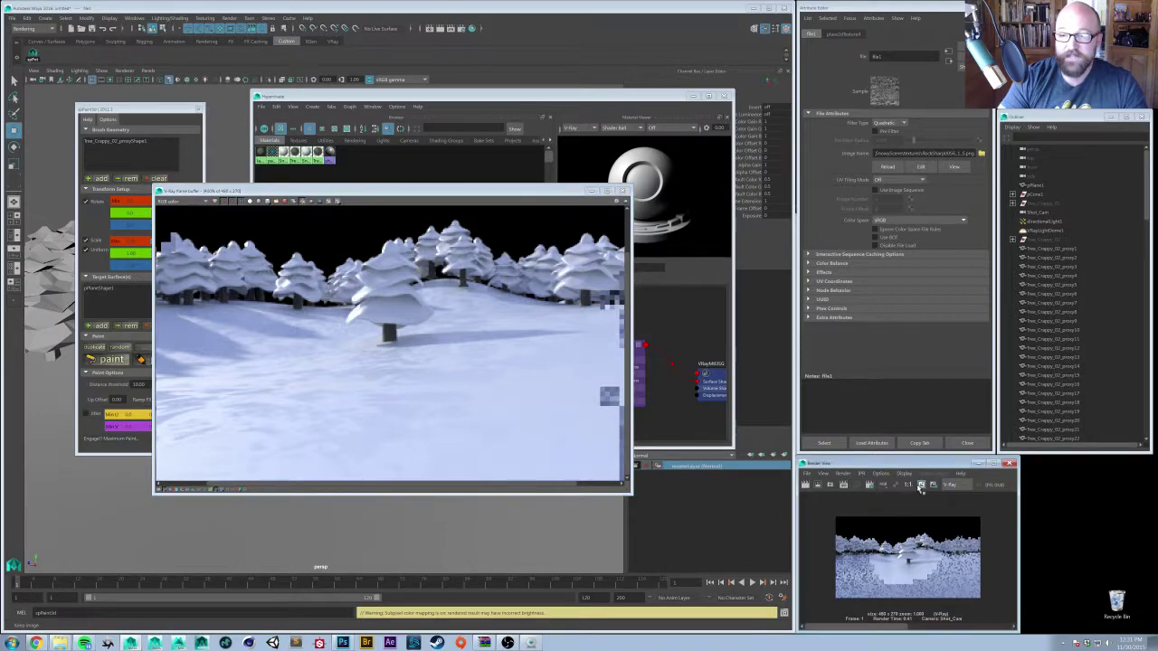
left_click_drag(322, 196, 258, 272)
left_click(615, 316)
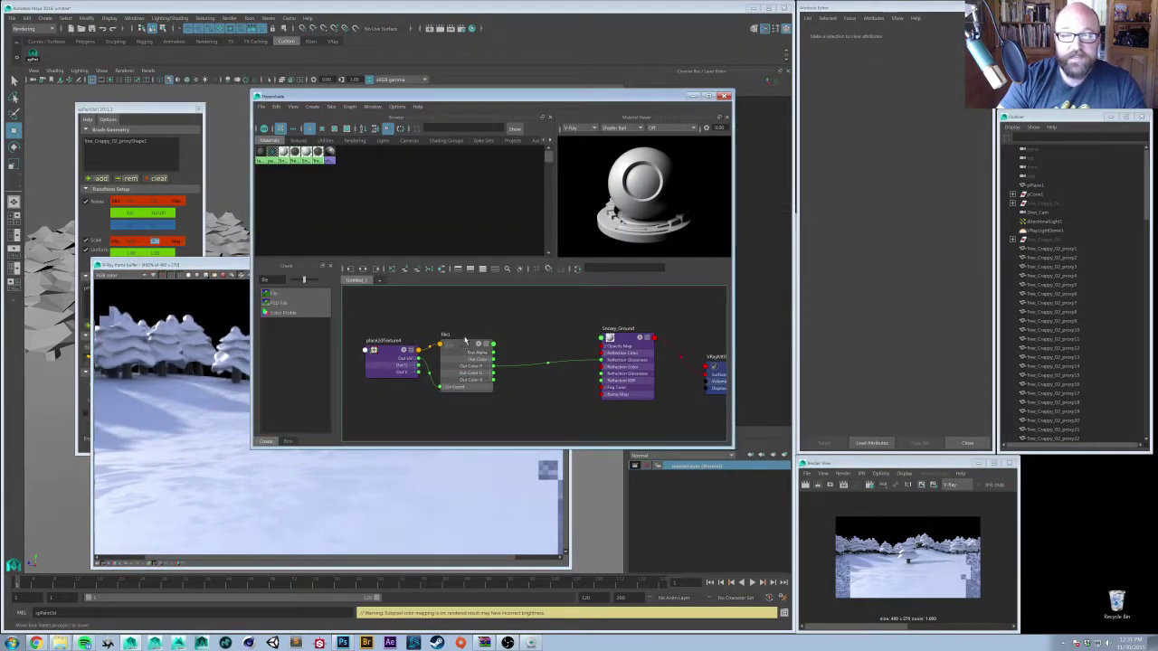
left_click(461, 345)
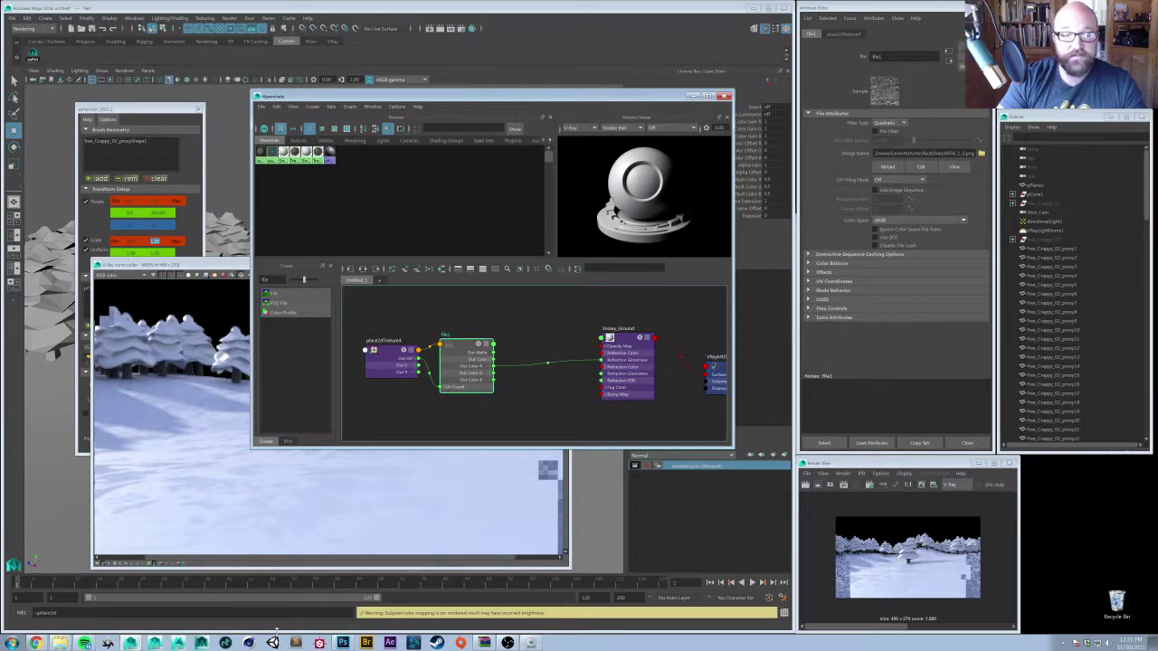
- Switch to Photoshop and show the Info readout to examine pixel values of RockSharp0056_1_S.png at 300% zoom
left_click(346, 644)
left_click(386, 181, "ctrl")
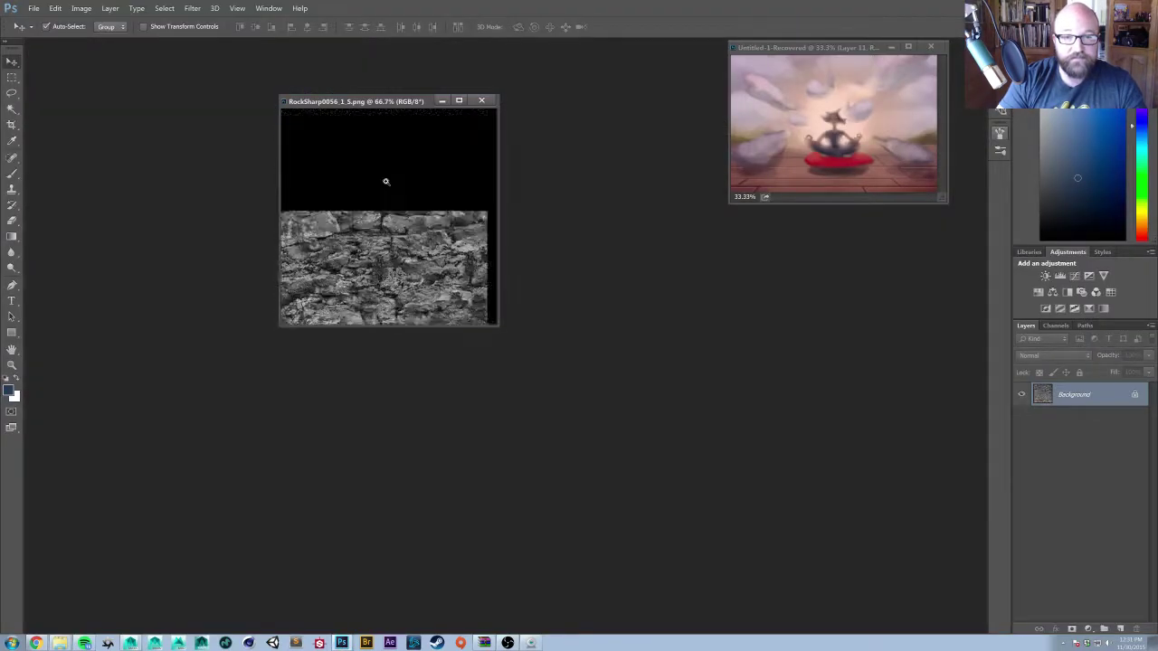
left_click_drag(385, 182, 479, 254)
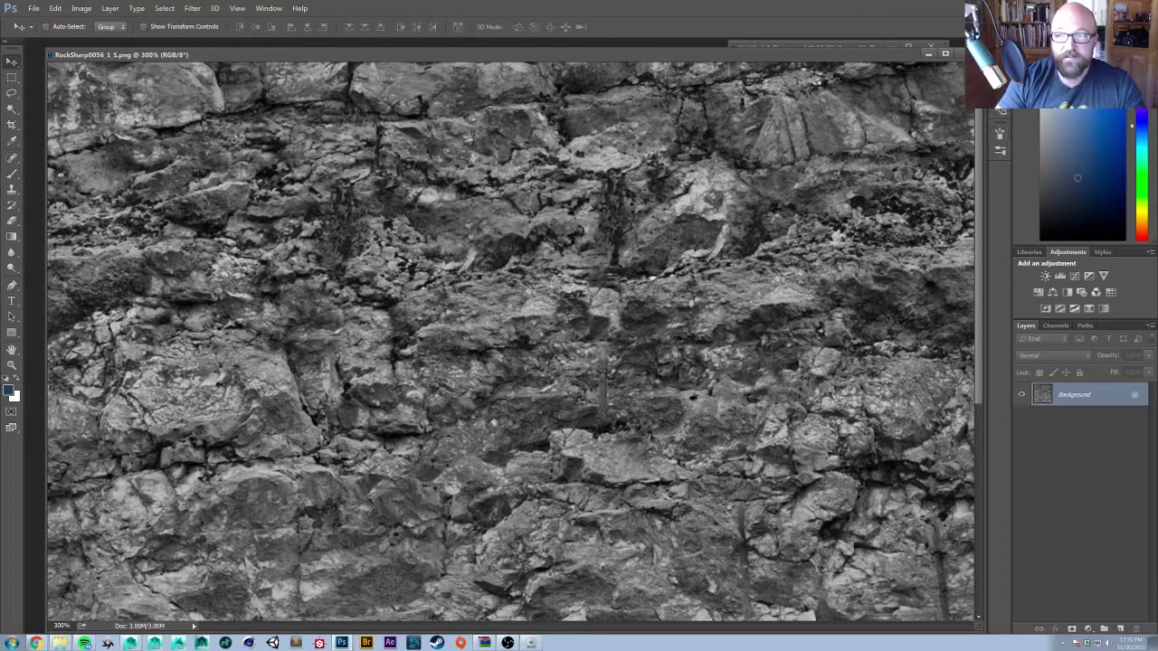
left_click(269, 9)
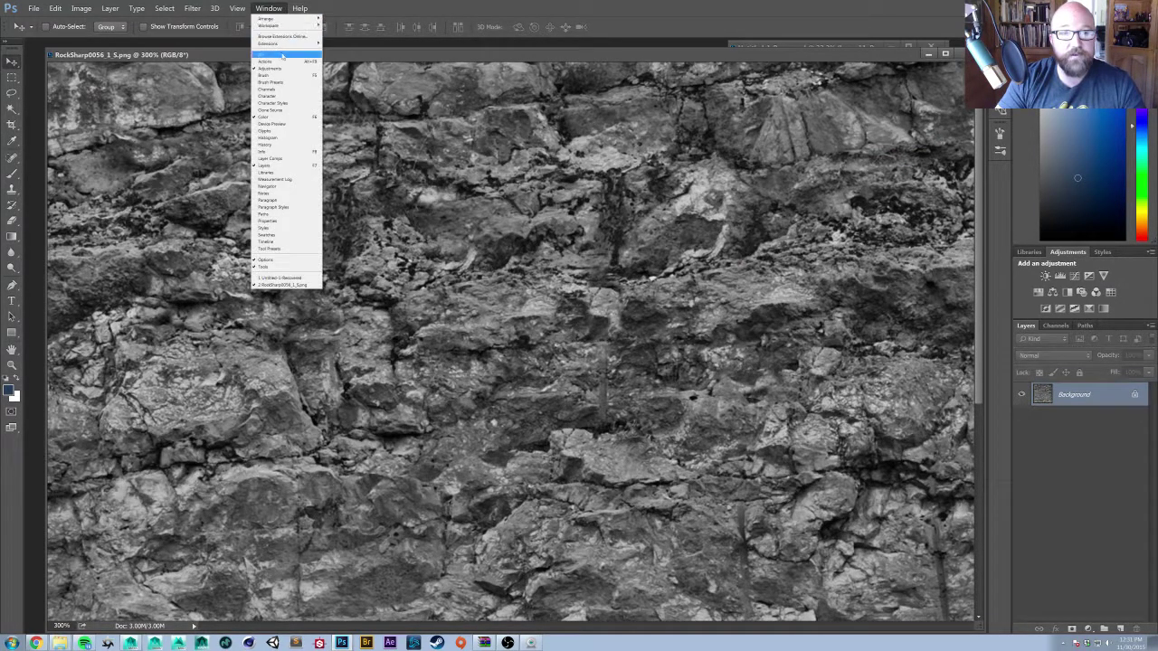
left_click(274, 152)
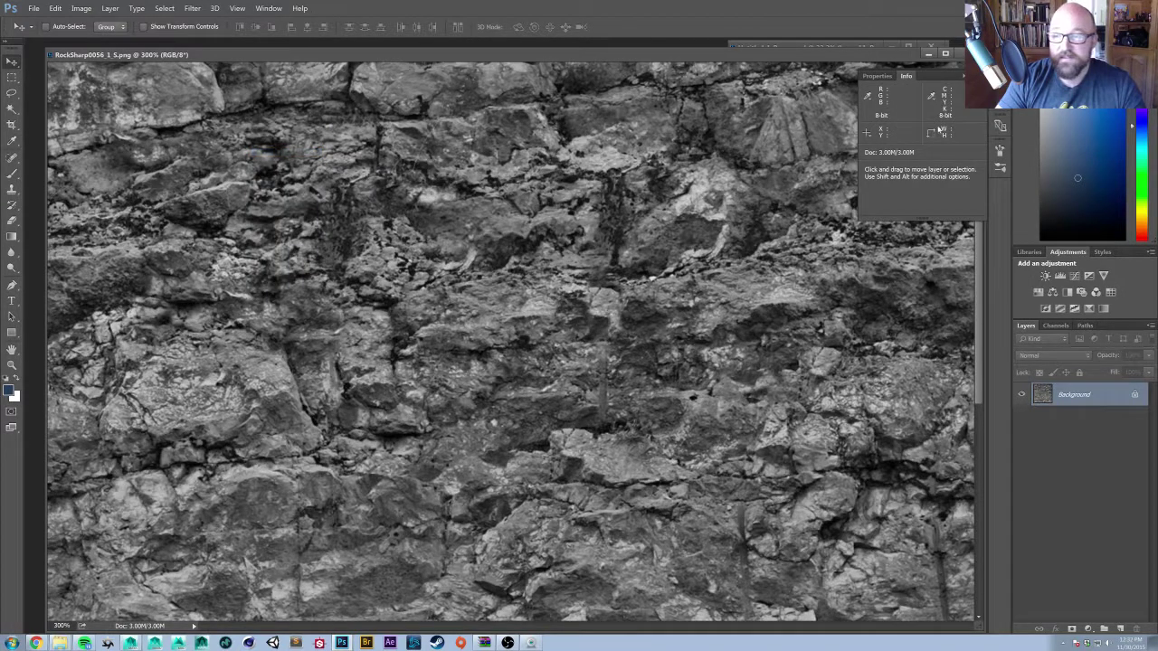
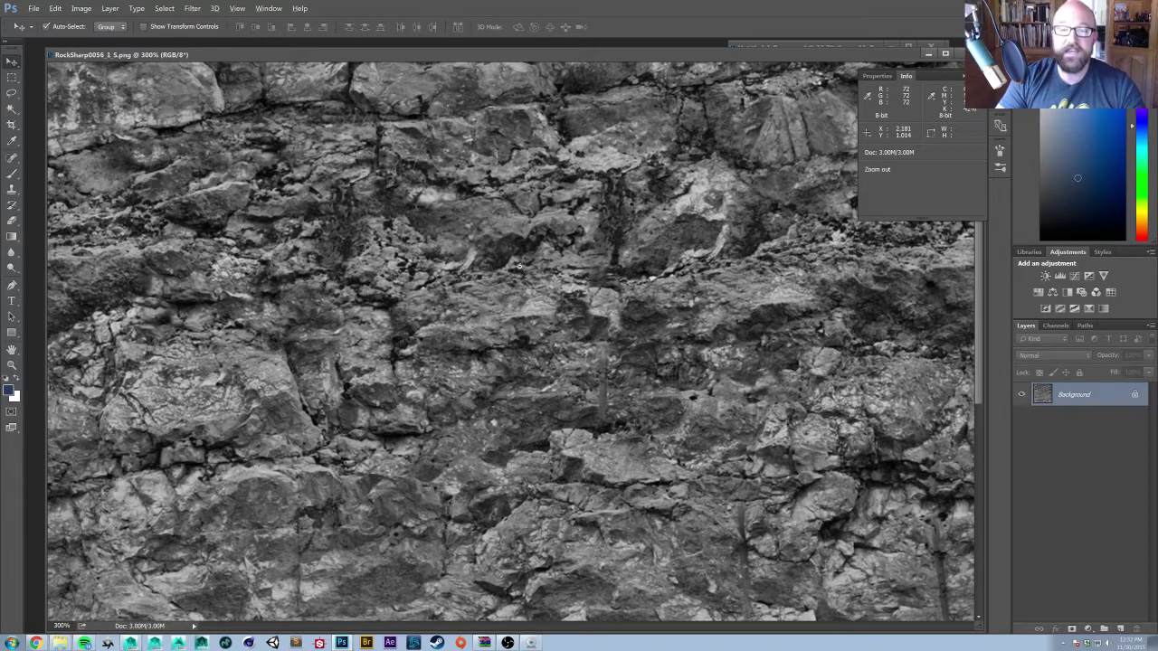
- Try narrowing the rock texture's output levels to 131–151 with a Levels adjustment, and cancel it
key("ctrl+minus")
key("ctrl+minus")
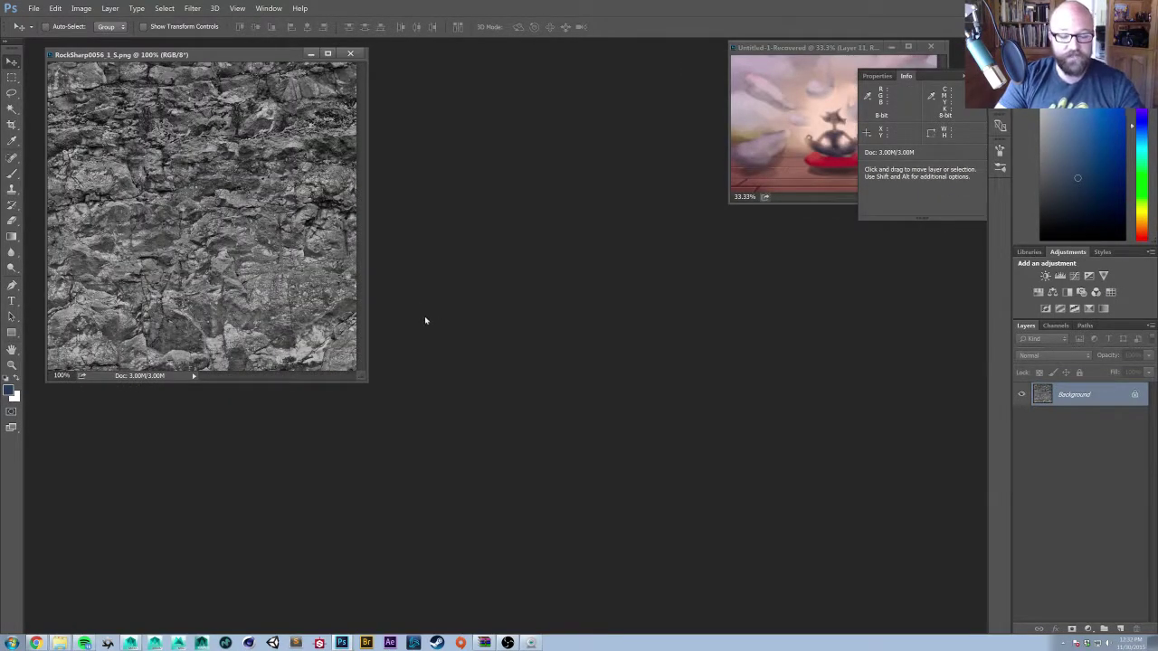
key("ctrl+l")
left_click(470, 327)
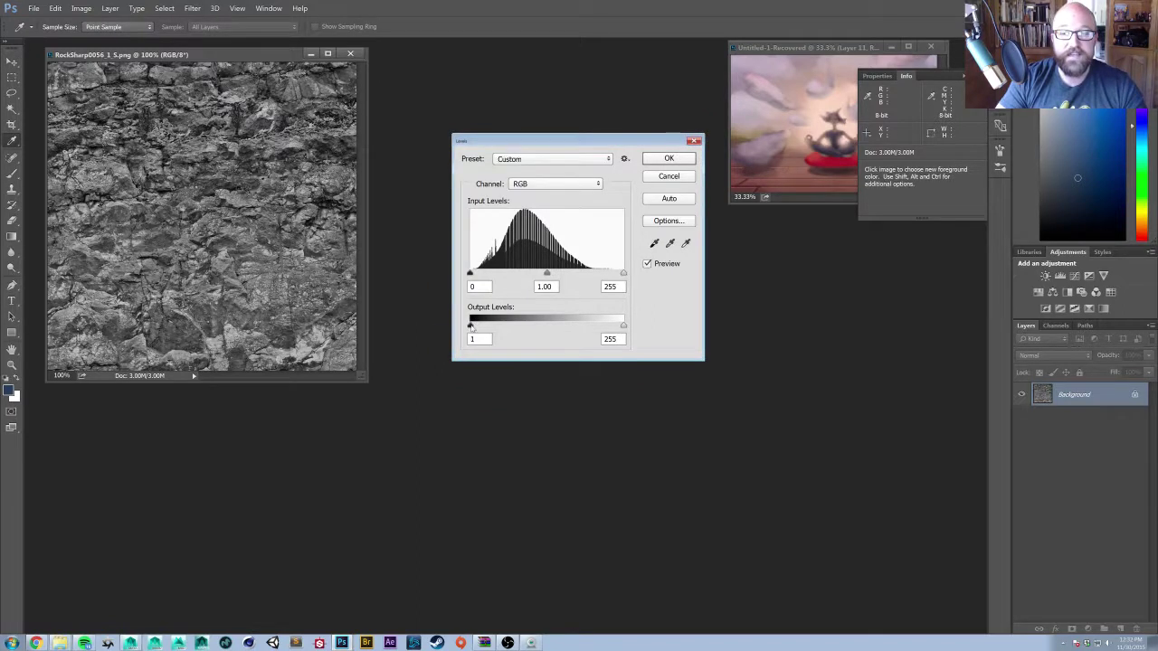
left_click_drag(471, 326, 546, 327)
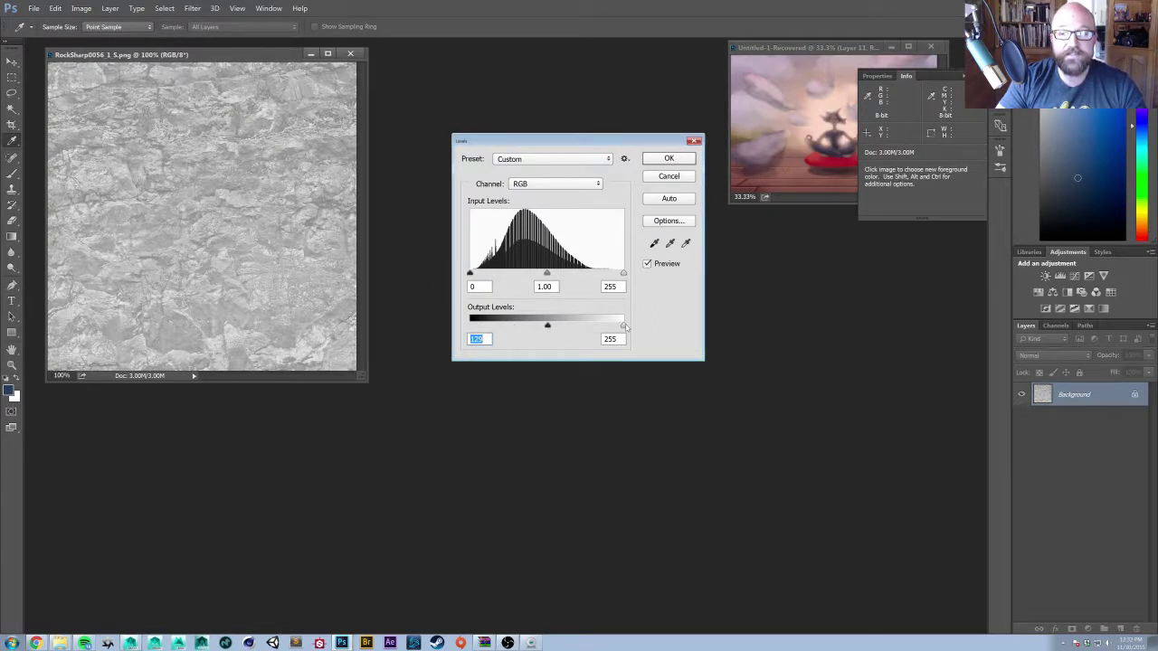
left_click_drag(623, 325, 549, 327)
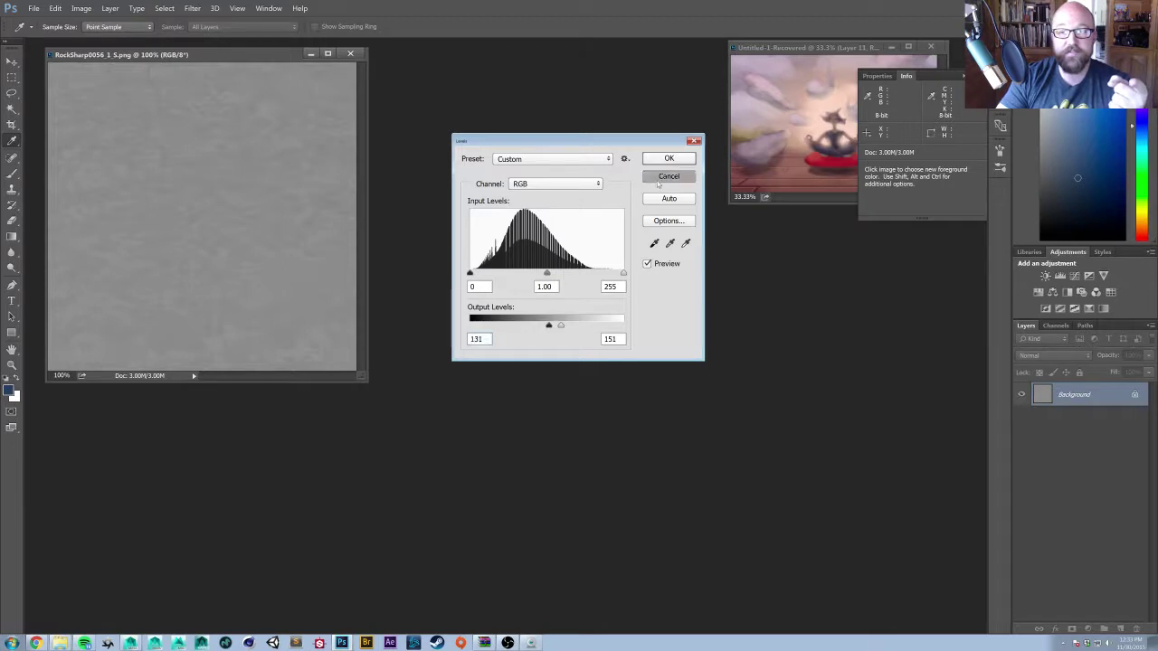
left_click(667, 177)
key("v")
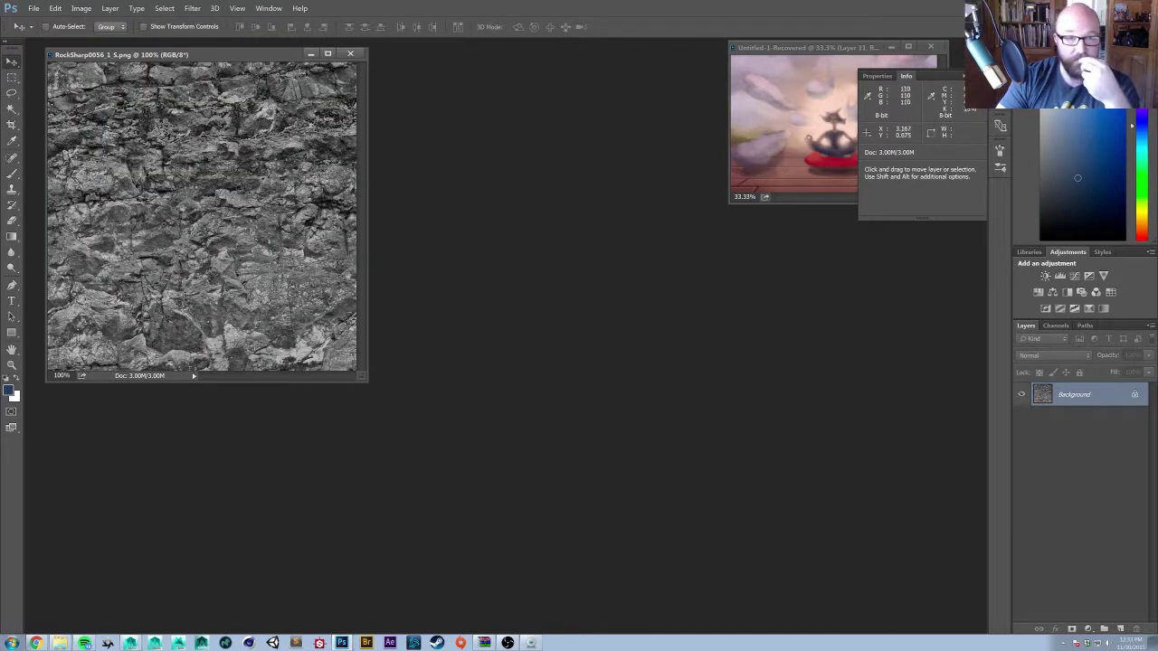
left_click_drag(262, 56, 274, 64)
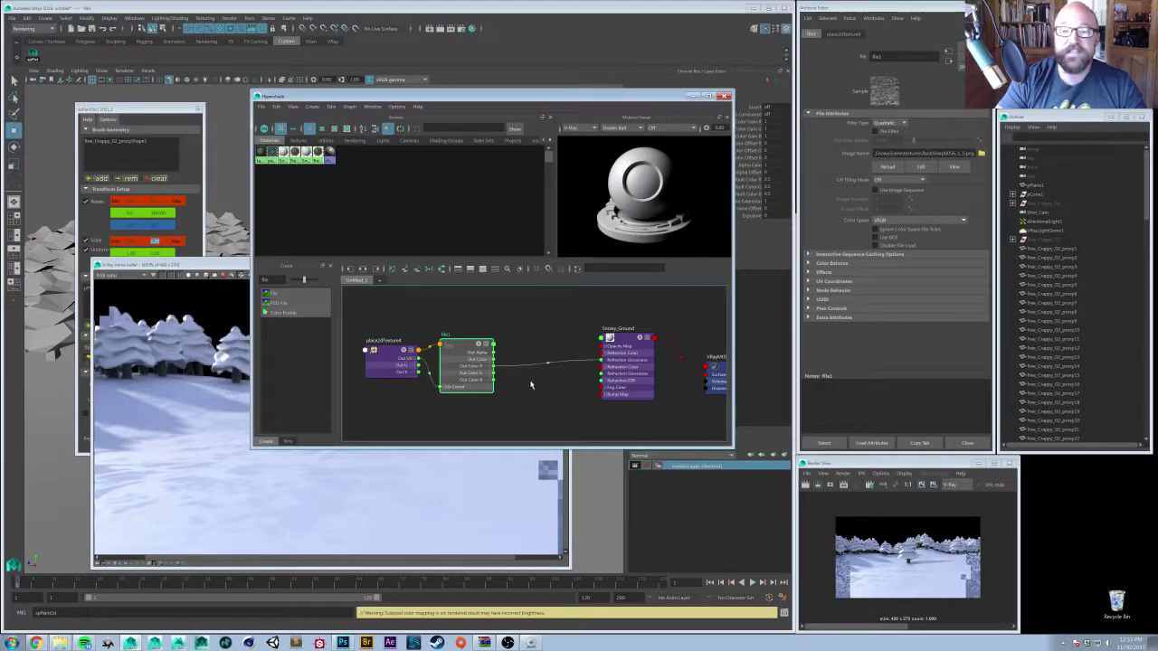
- Switch back to Maya and create a Set Range node in the Hypershade graph
left_click(530, 382)
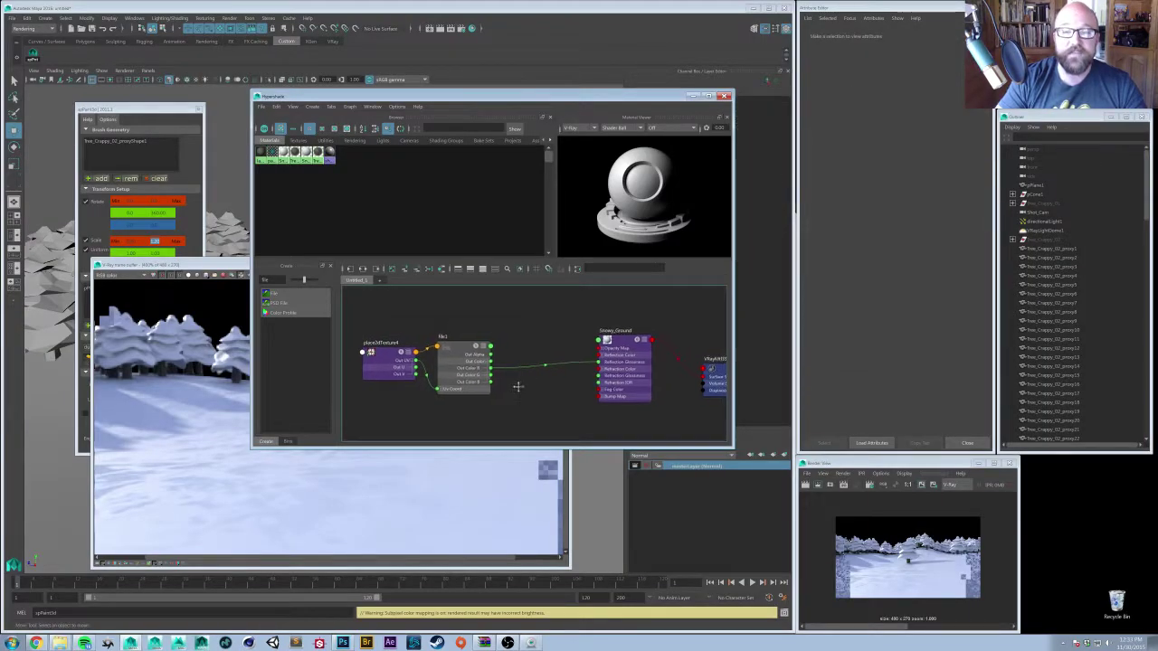
scroll(523, 383, "up", 2)
left_click_drag(284, 279, 167, 273)
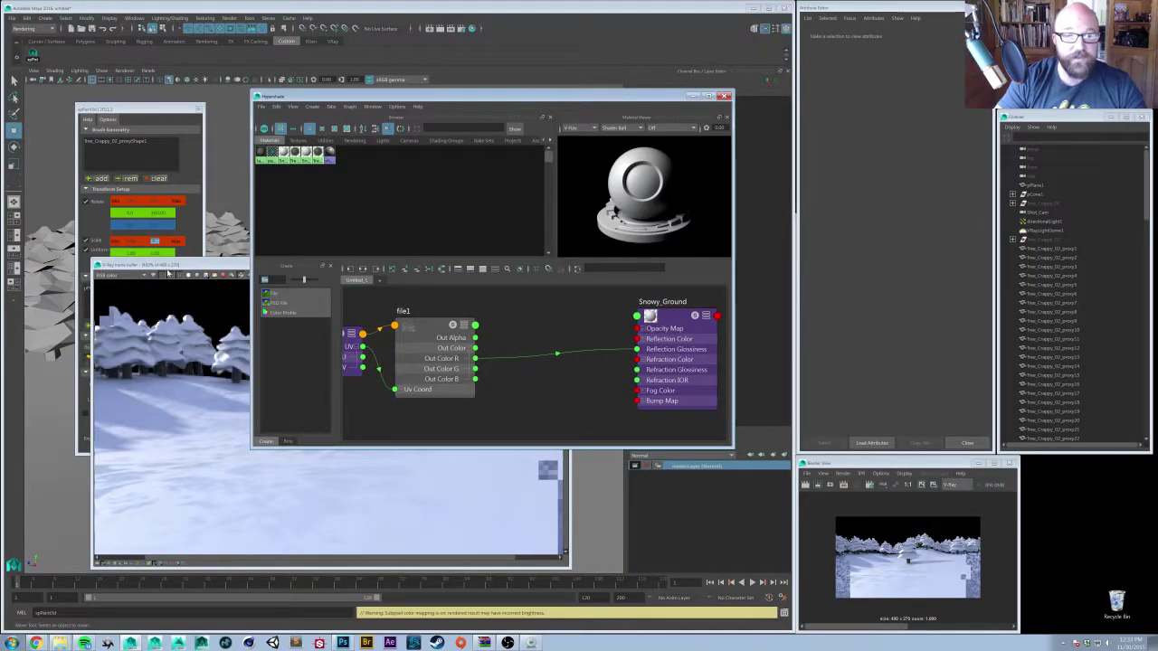
type("setRange")
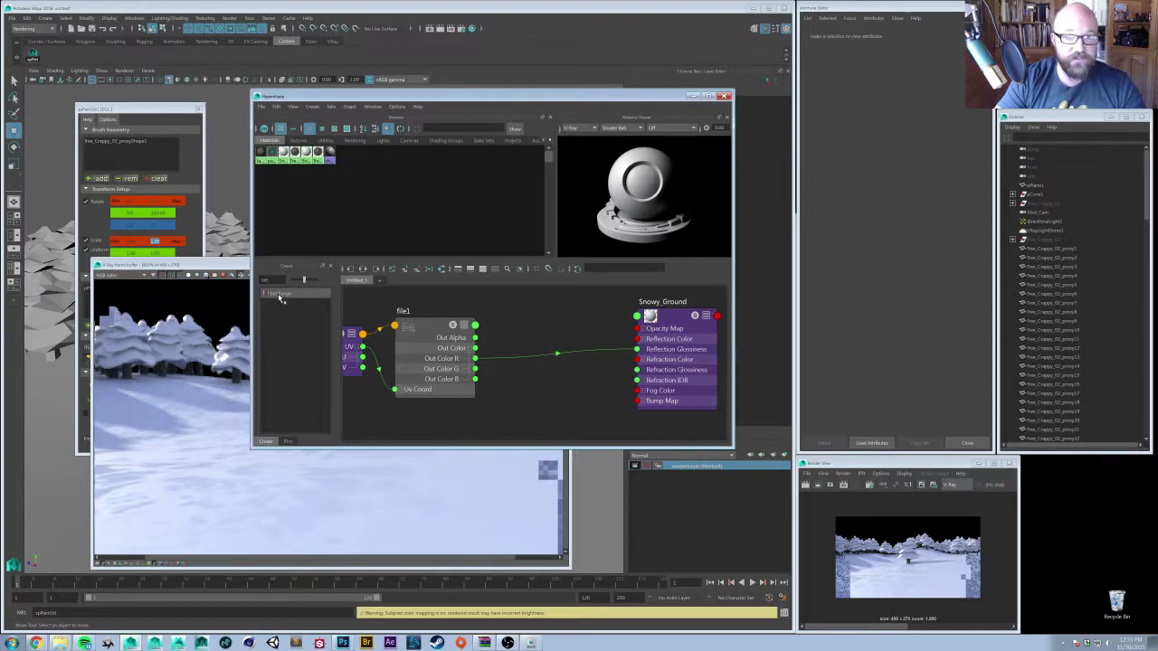
left_click(280, 297)
- Place the Set Range node above and between the file1 and Snowy_Ground nodes in the graph
scroll(609, 380, "down", 5)
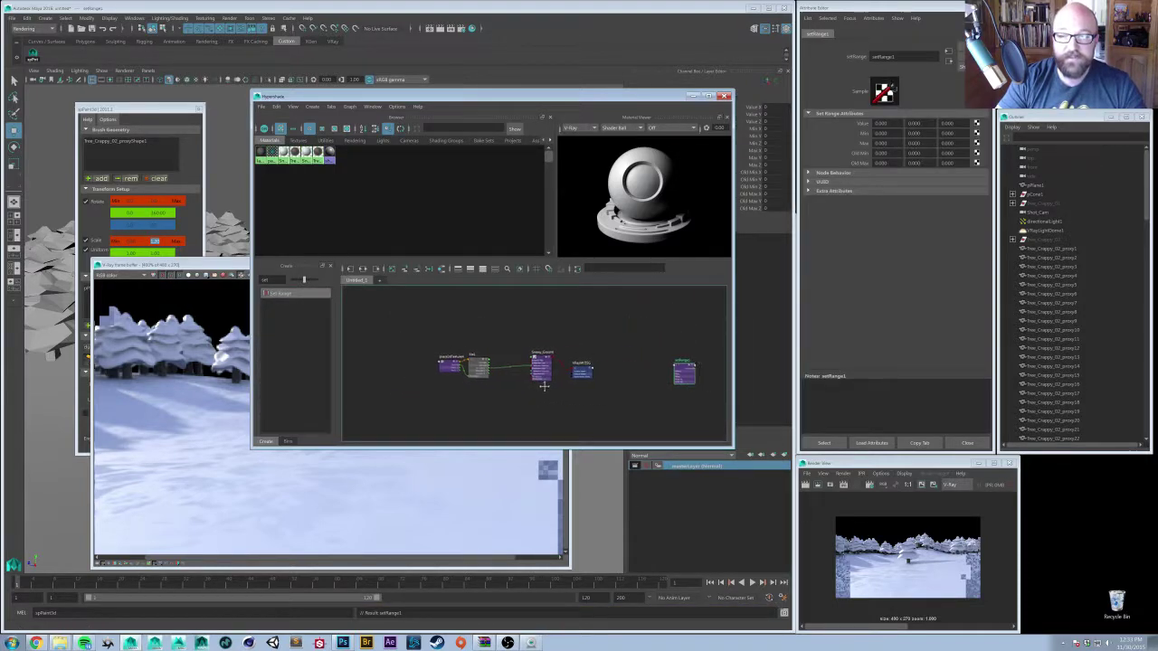
left_click_drag(655, 365, 481, 338)
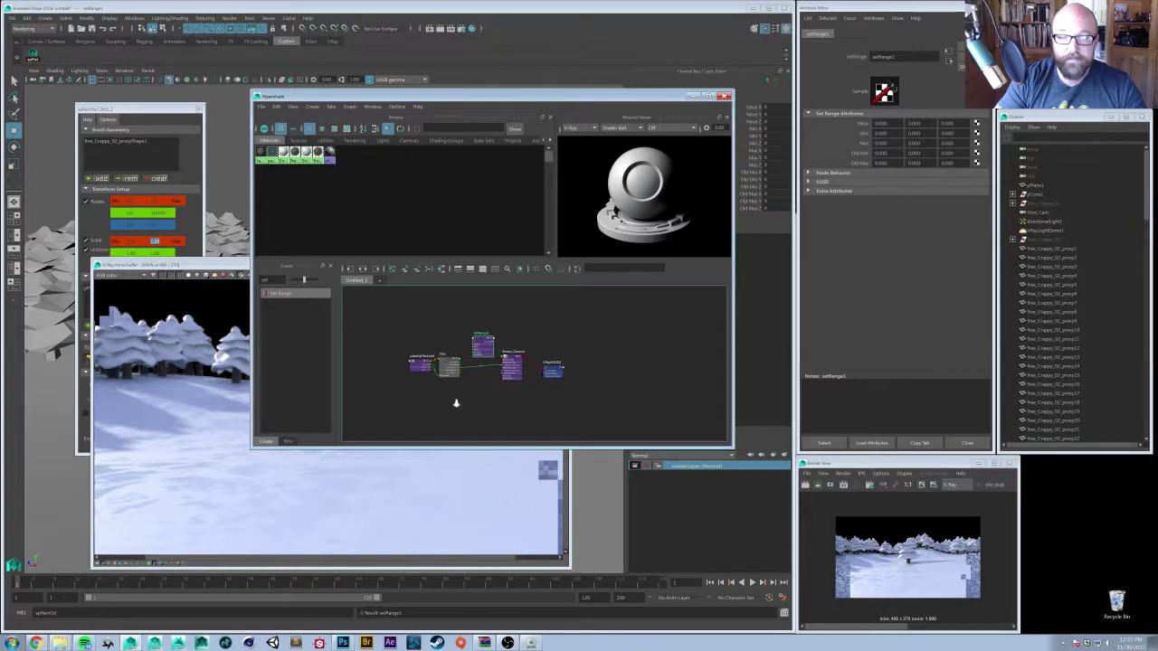
scroll(498, 388, "up", 4)
middle_click_drag(497, 387, 509, 408, "alt")
left_click_drag(515, 309, 510, 318)
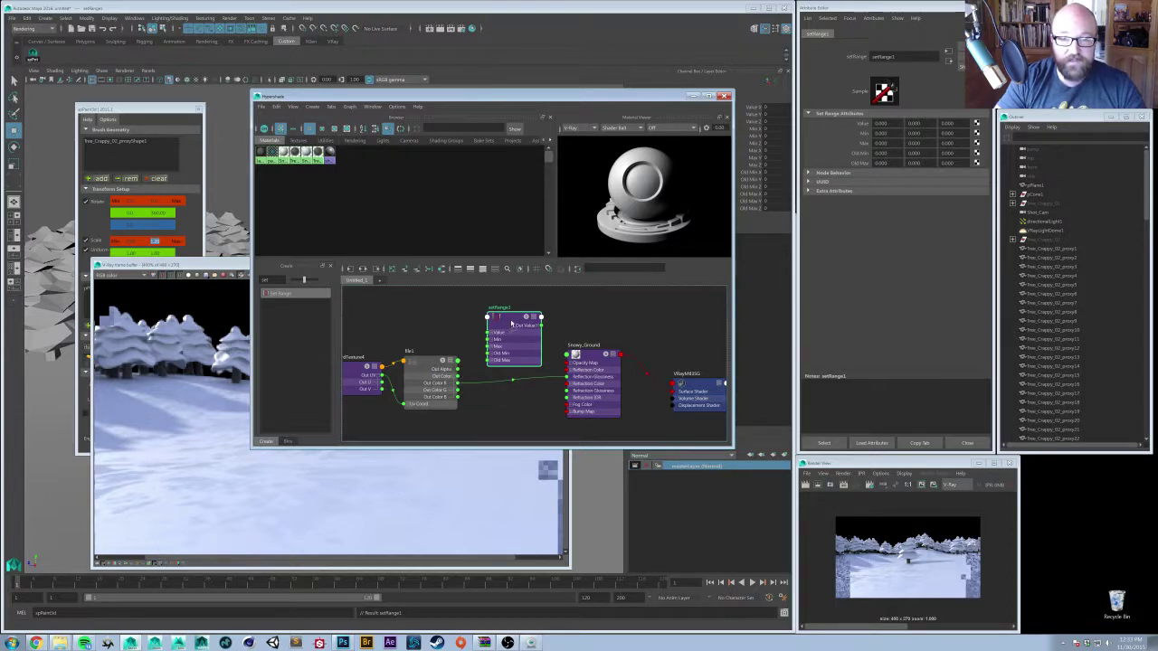
- Connect file1's outColorR to the setRange1 node's valueX through the Connection Editor
middle_click_drag(520, 321, 516, 325)
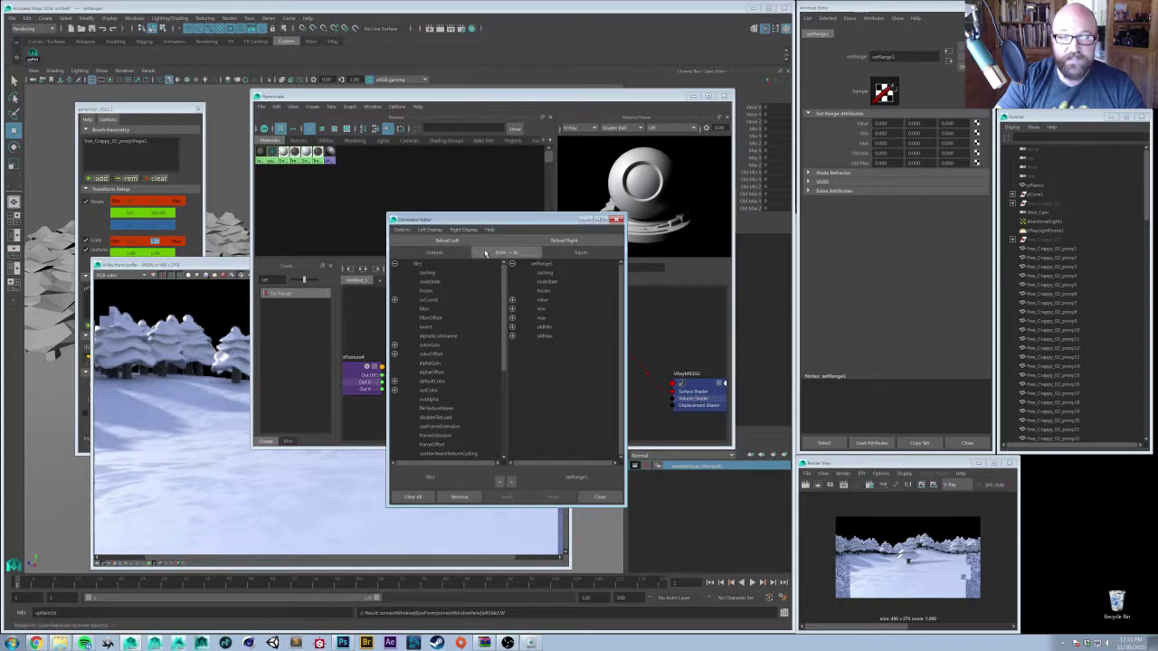
left_click_drag(483, 227, 477, 34)
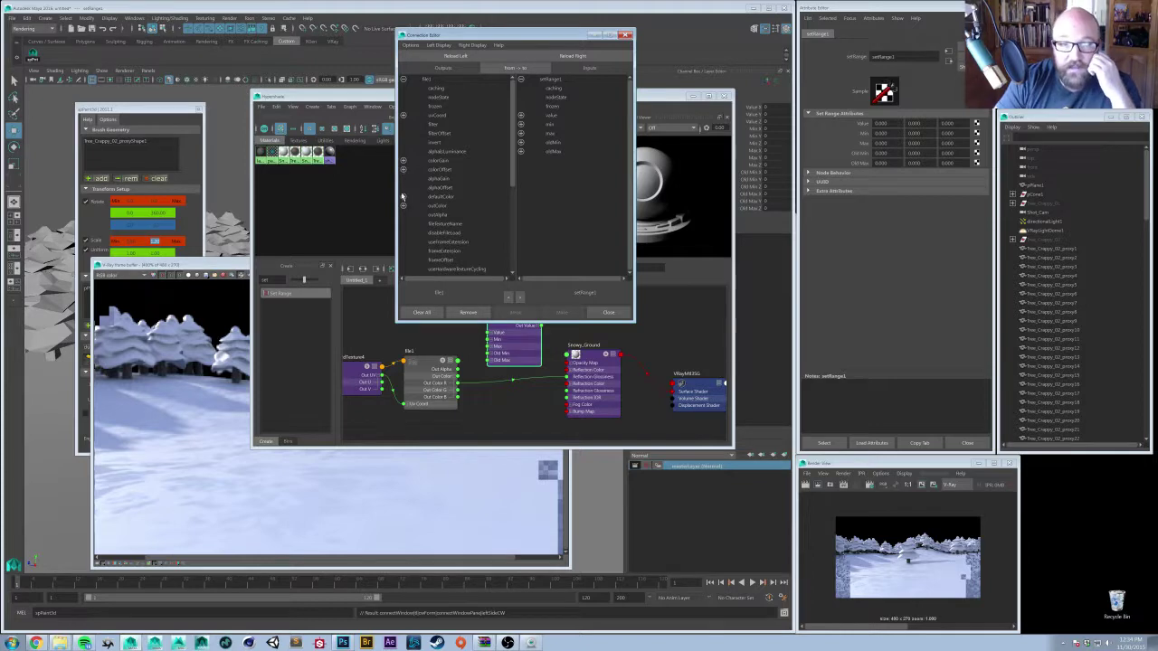
left_click(403, 205)
left_click(443, 214)
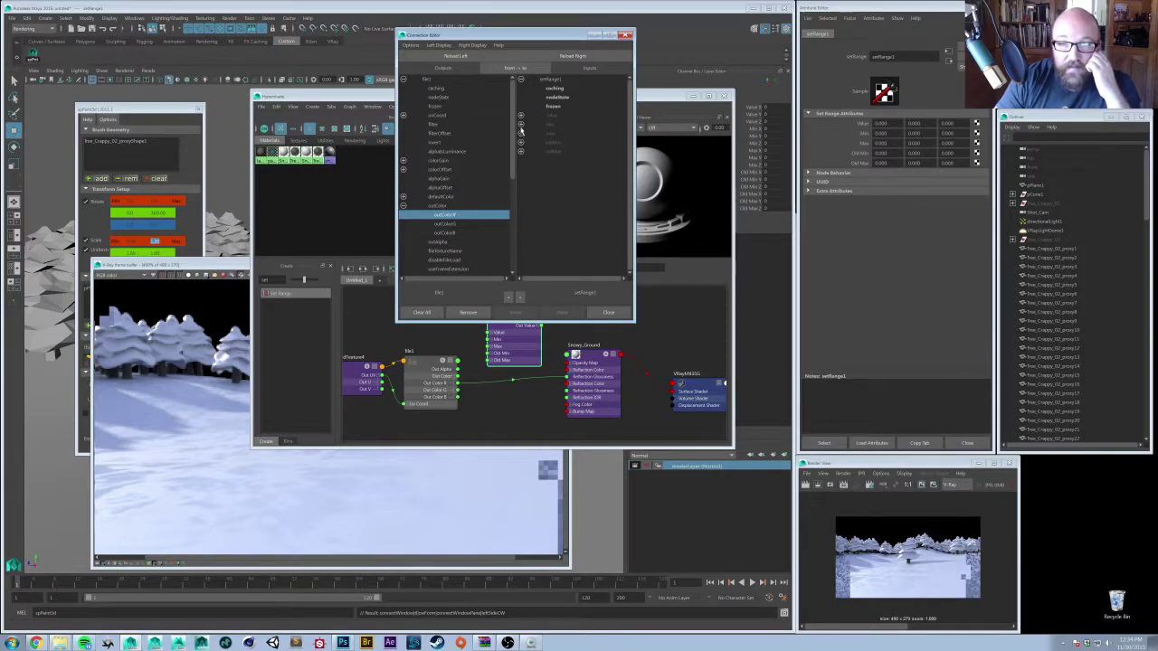
left_click(521, 115)
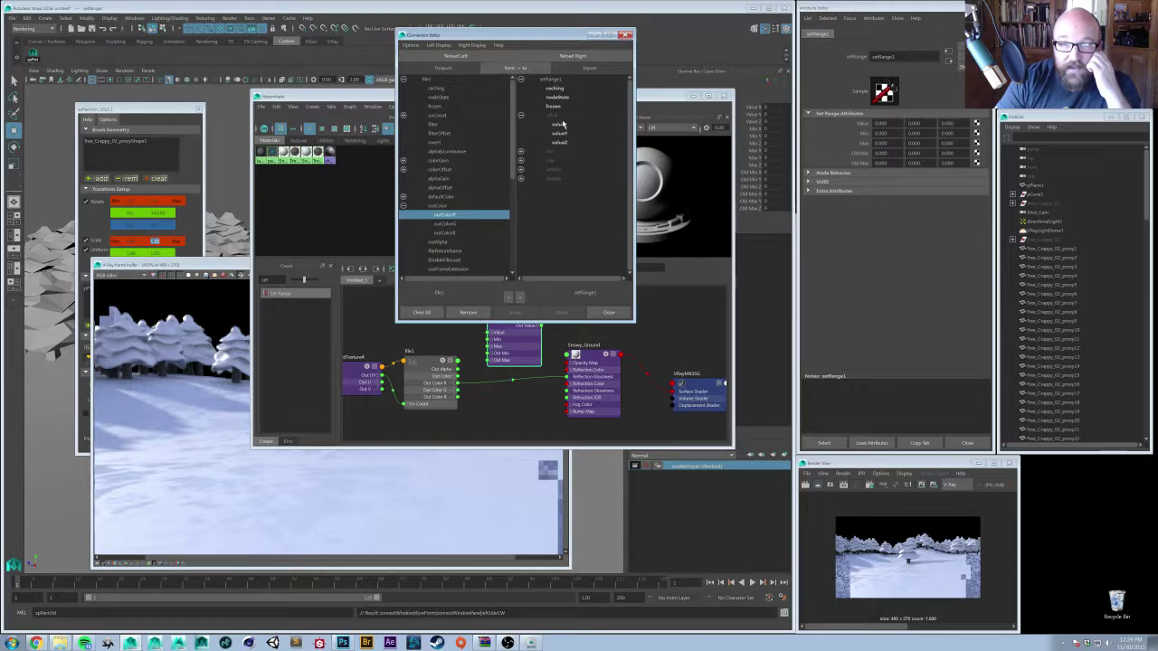
left_click(559, 127)
left_click_drag(506, 34, 289, 43)
- Set the Old Max X of the setRange1 node to 1, keeping Old Min X at 0
left_click(517, 320)
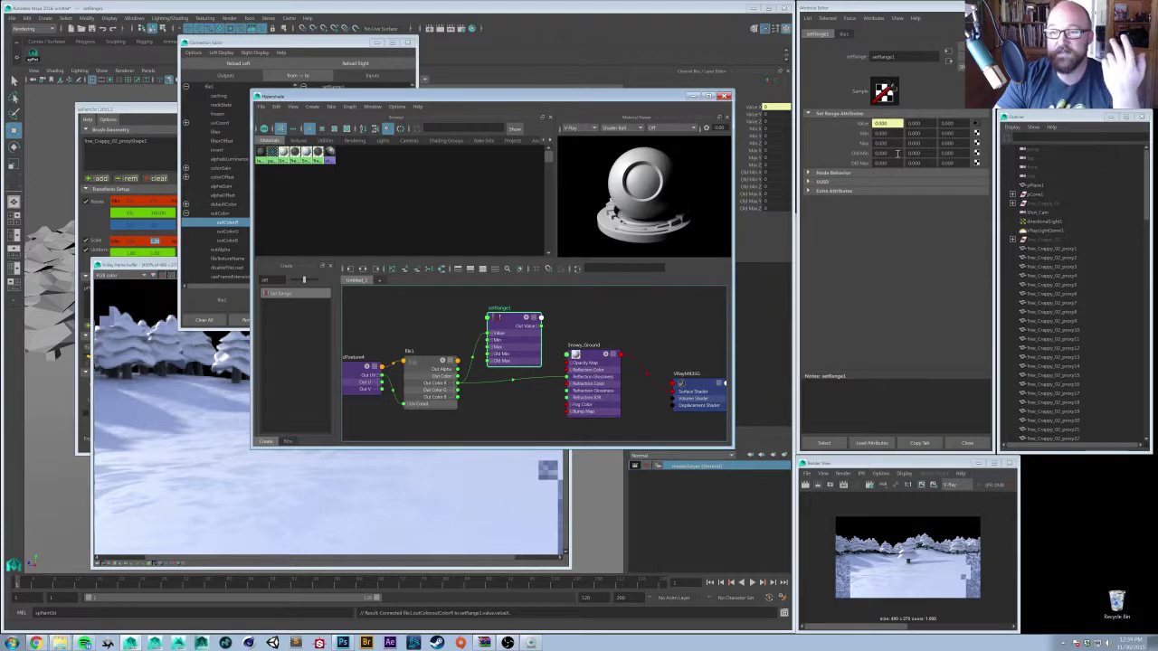
left_click(894, 154)
key("Tab")
key("Tab")
key("Tab")
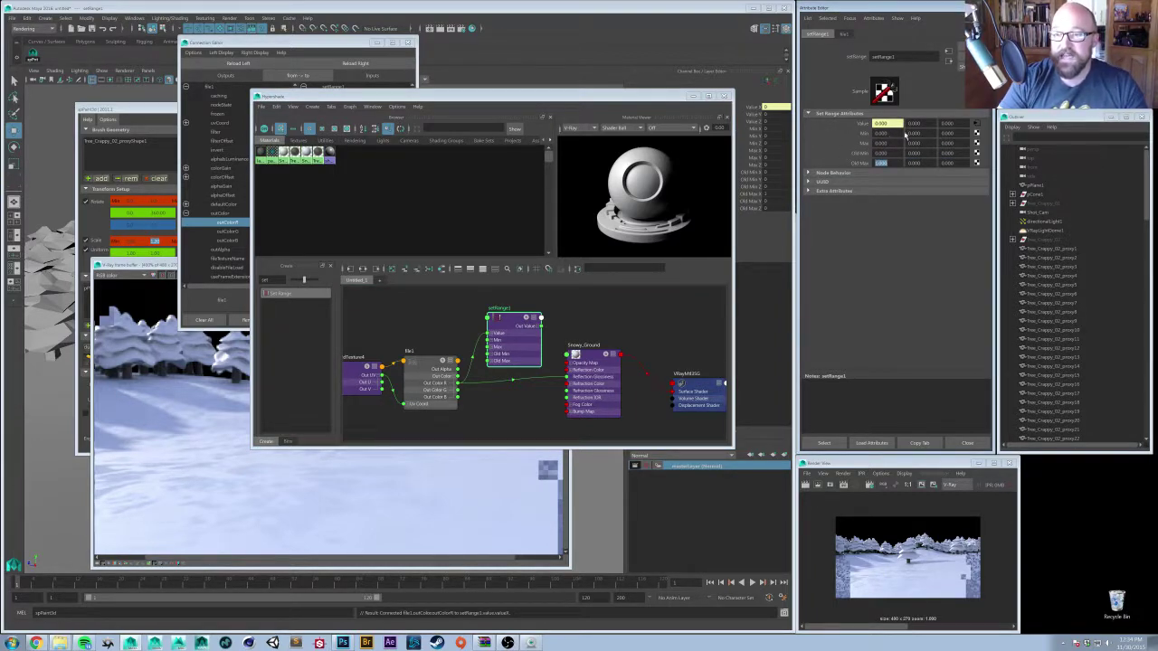
- Set the setRange1 node's Min X to 0.5 and Max X to 0.7
left_click_drag(895, 134, 769, 133)
type(".")
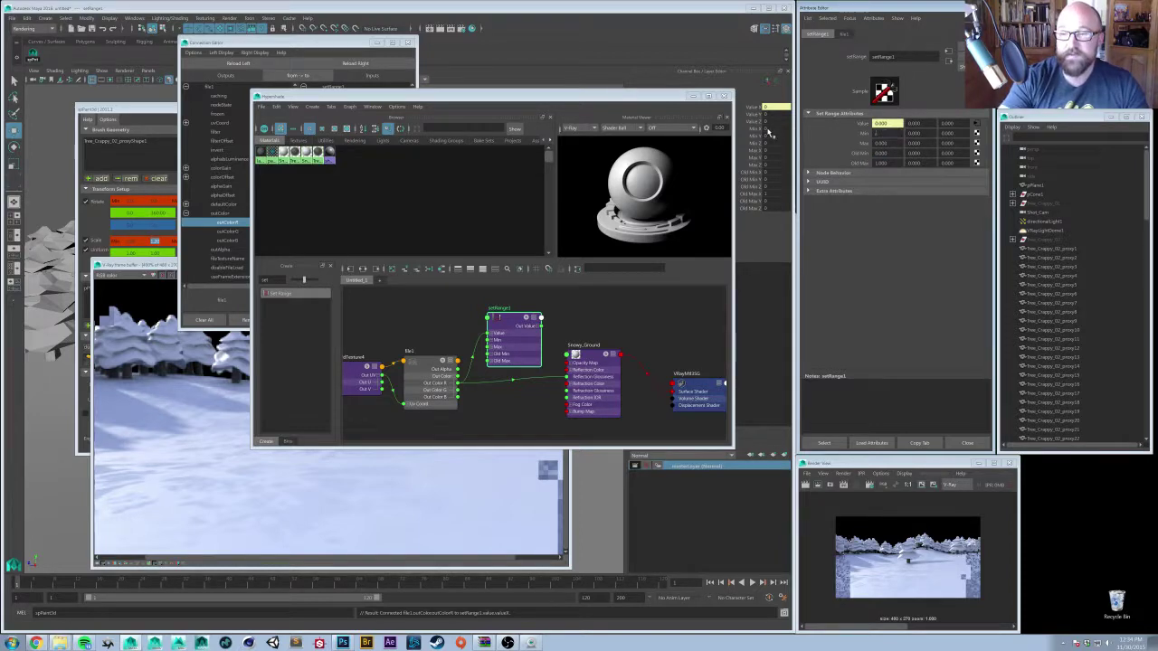
type("5")
key("Tab")
key("Tab")
key("Tab")
type(".")
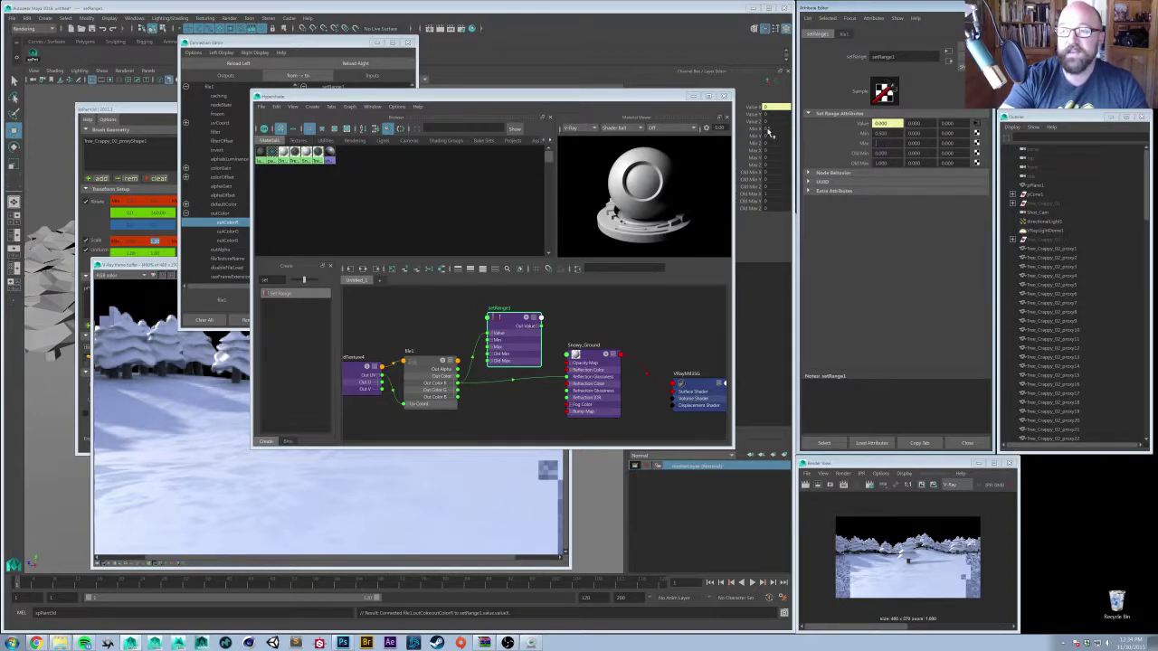
type("9")
key("Return")
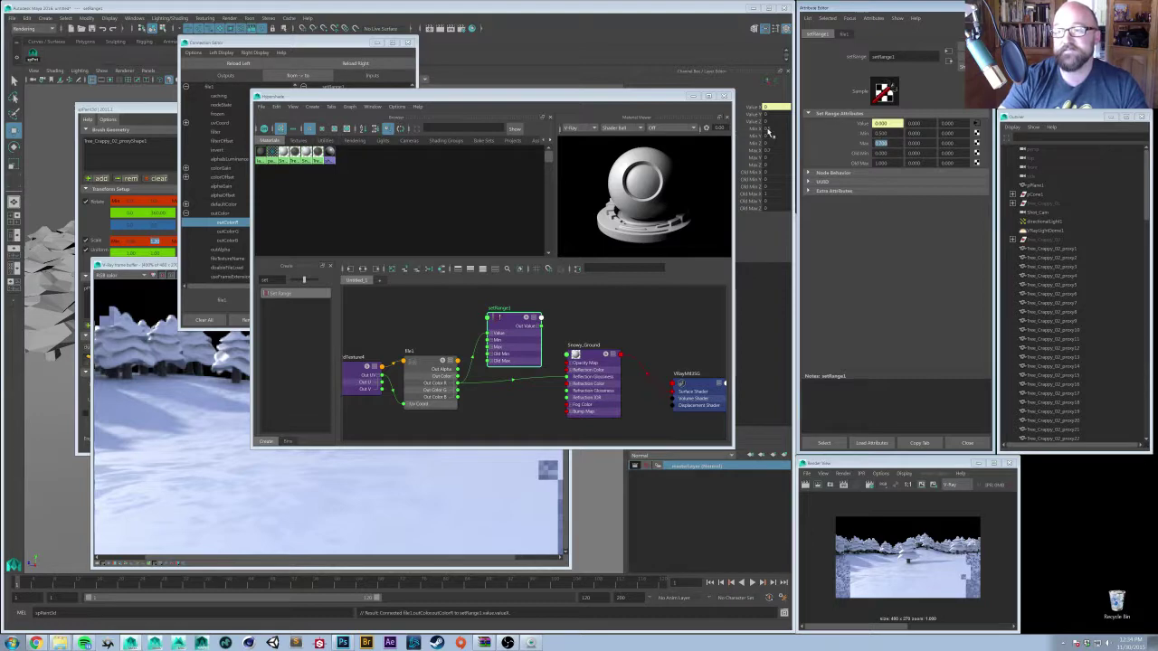
- Set the setRange1 node's Min X to 0.55 and Max X to 0.75
left_click_drag(882, 133, 814, 135)
type(".")
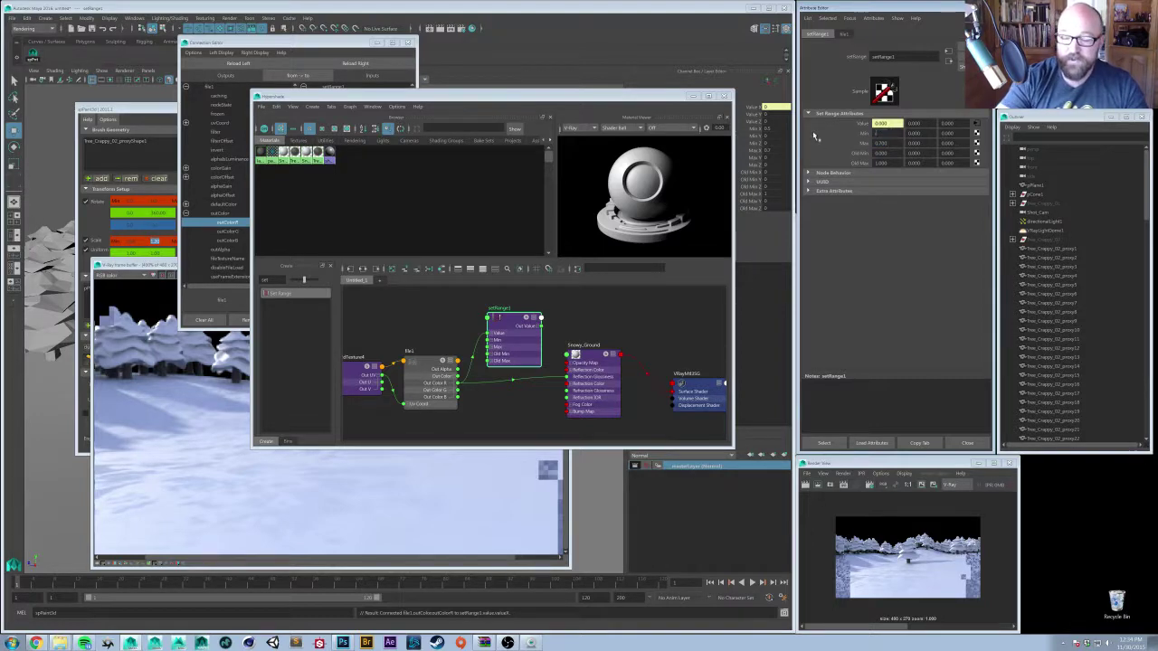
type("55")
key("Tab")
key("Tab")
key("Tab")
type(".")
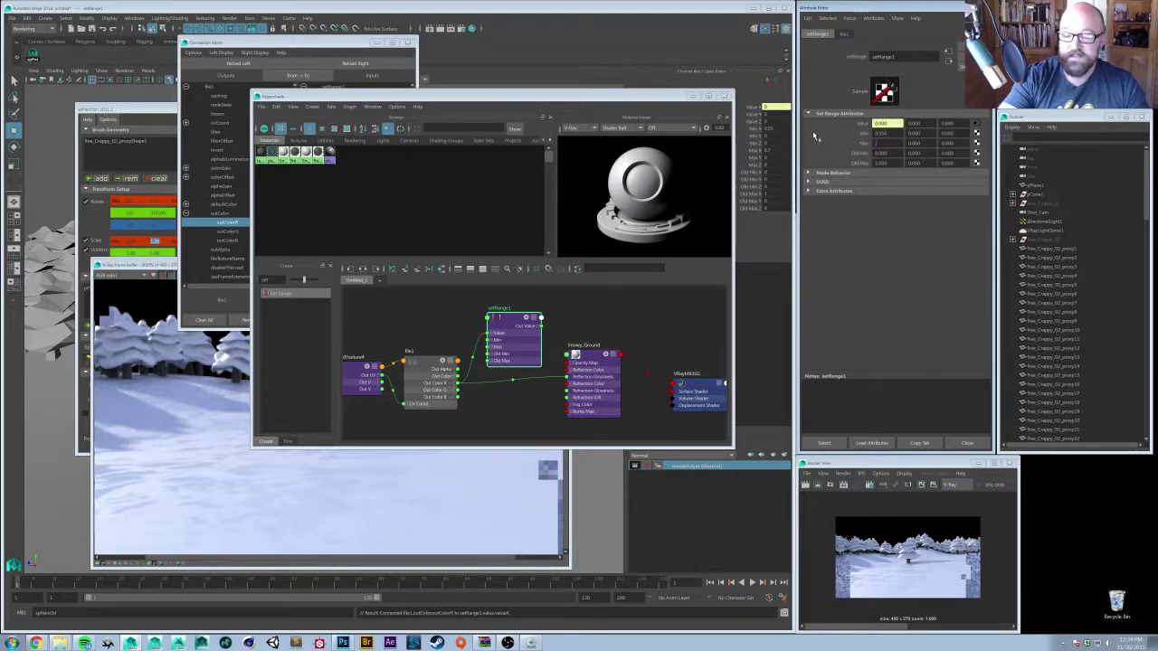
type("75")
key("Return")
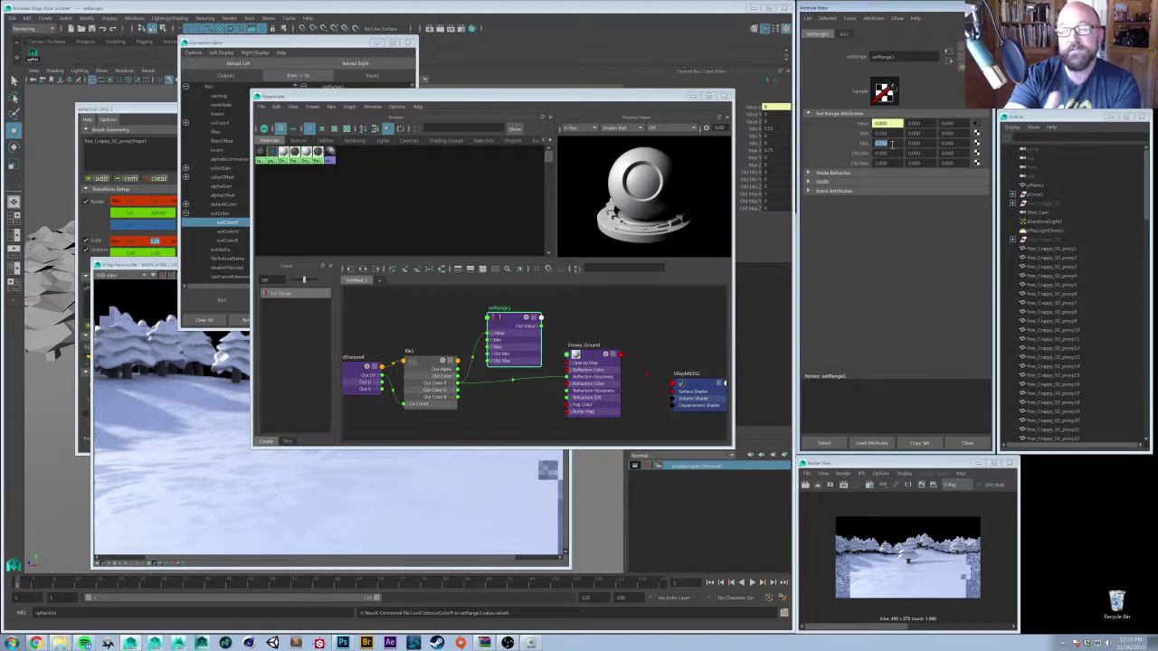
left_click(892, 145)
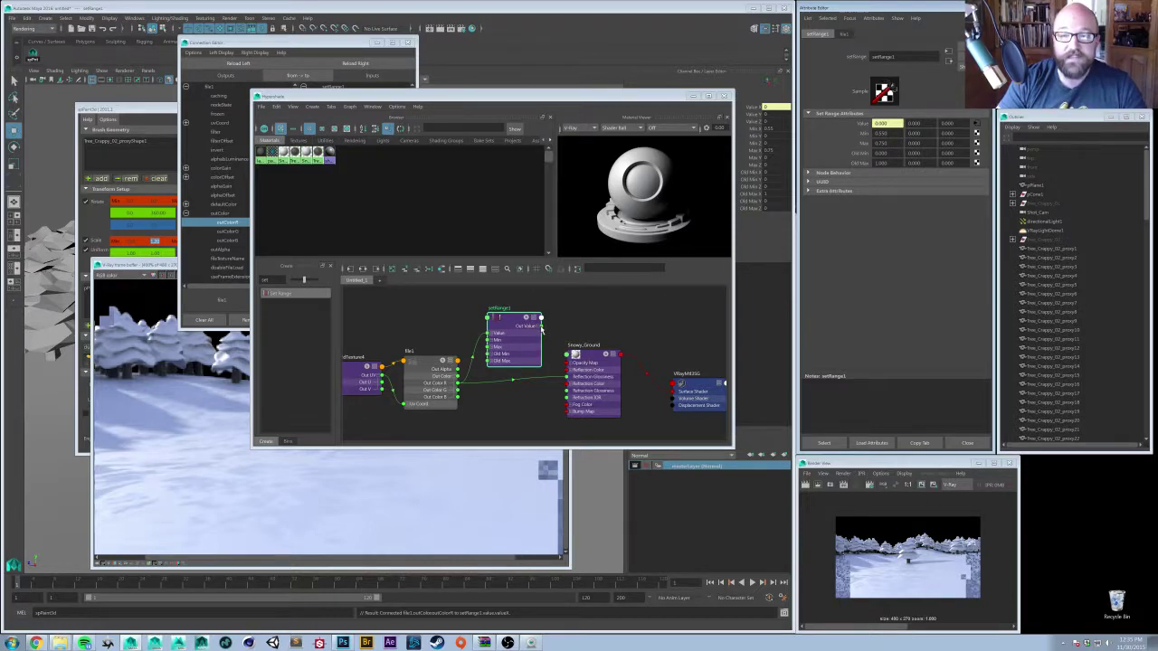
- Connect setRange1's outValueX to Snowy_Ground's reflectionGlossiness through the Connection Editor, replacing the direct texture connection
left_click_drag(541, 318, 569, 377)
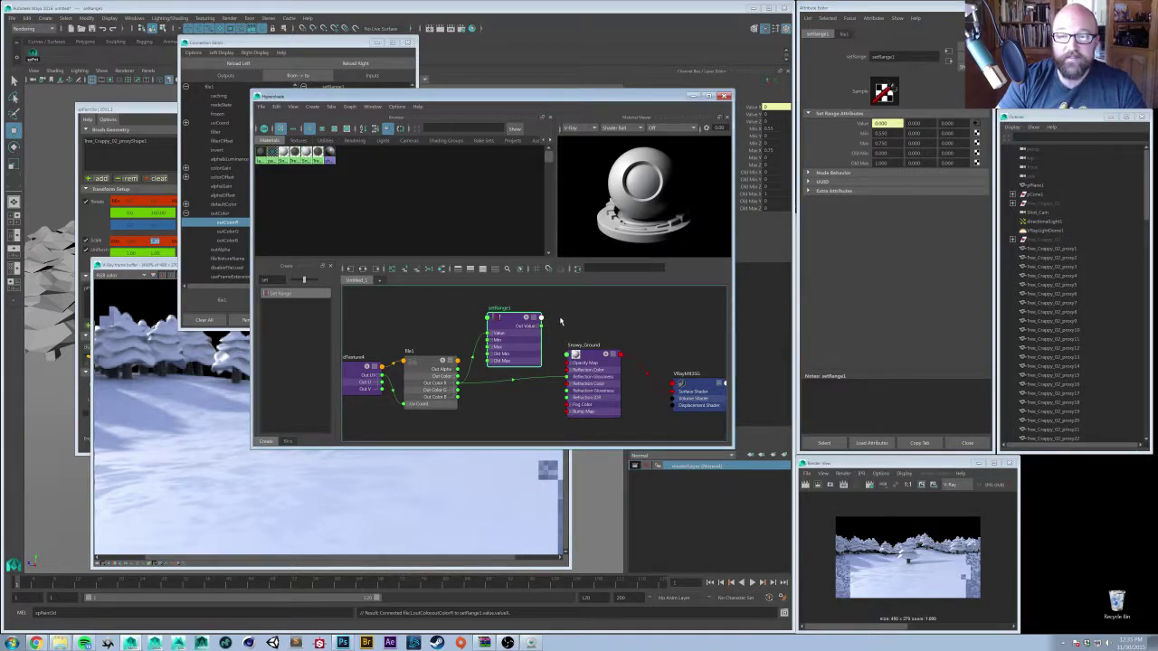
middle_click_drag(584, 357, 585, 356, "shift")
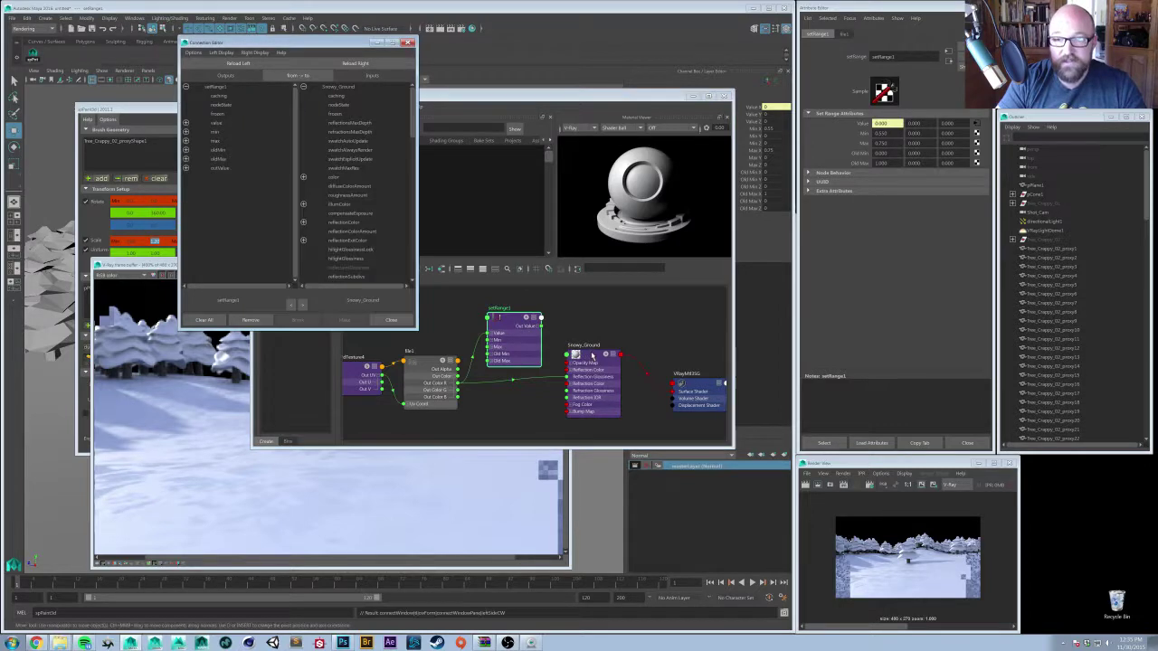
left_click(187, 169)
left_click(225, 177)
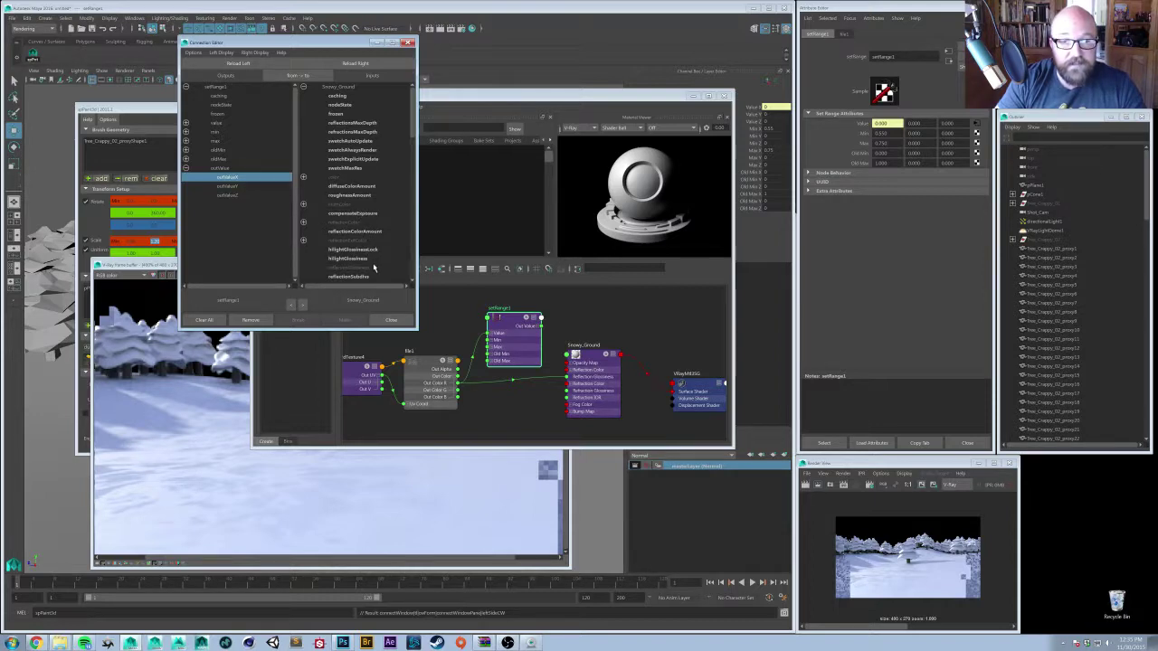
left_click(358, 268)
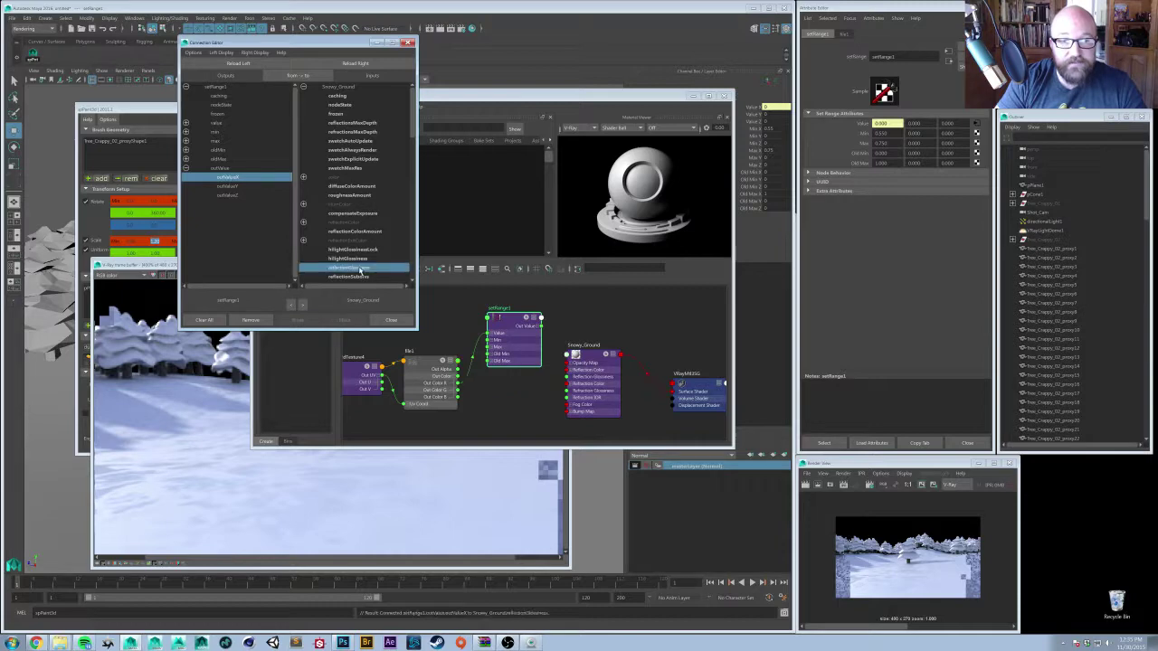
left_click(388, 320)
- Place the setRange1 node in line between the file1 and Snowy_Ground nodes in the Hypershade graph
left_click_drag(501, 319, 498, 355)
scroll(514, 326, "down", 2)
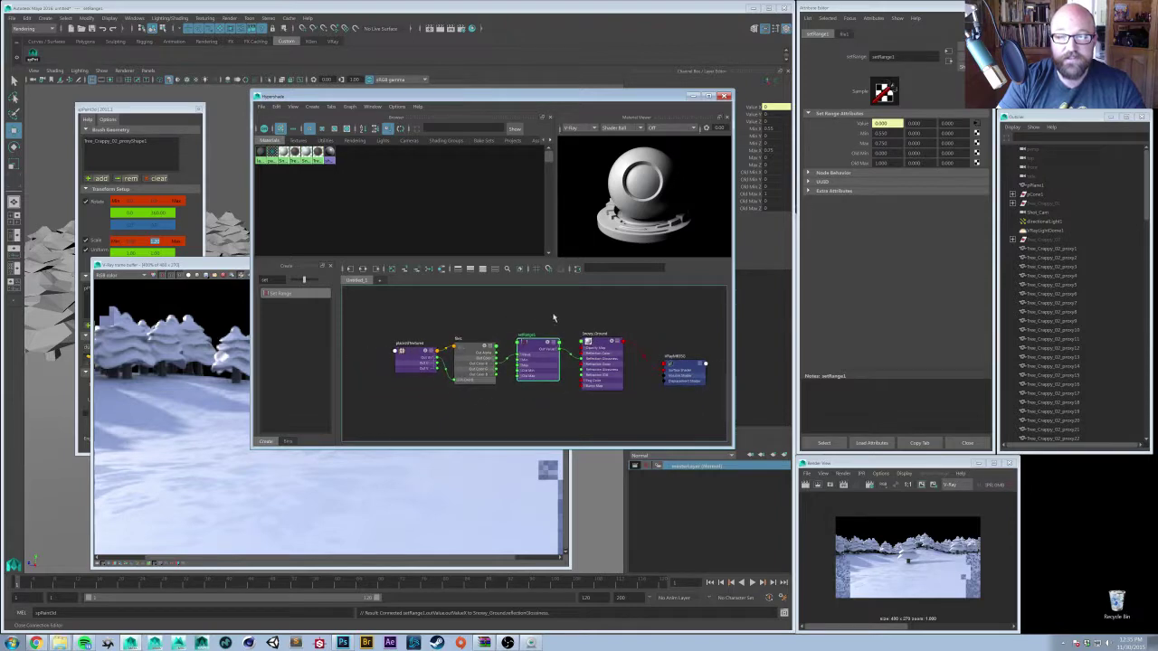
scroll(552, 316, "up", 3)
- Re-render the scene in the V-Ray frame buffer and examine the glossiness of the snowy ground around the front tree
left_click(233, 411)
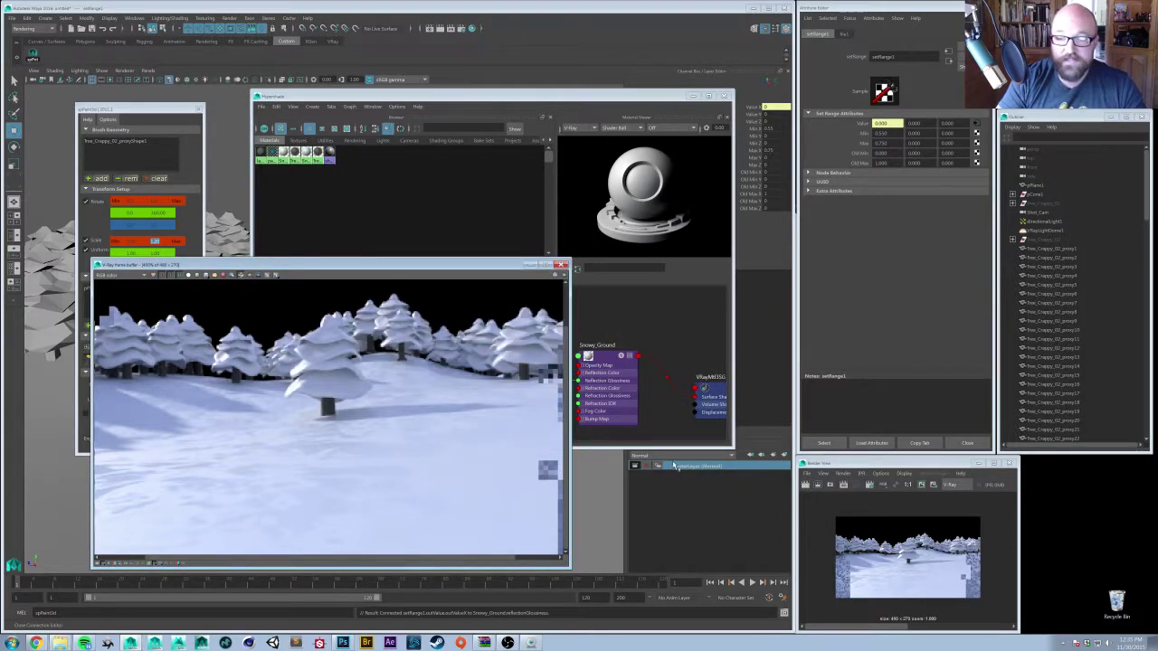
left_click(564, 276)
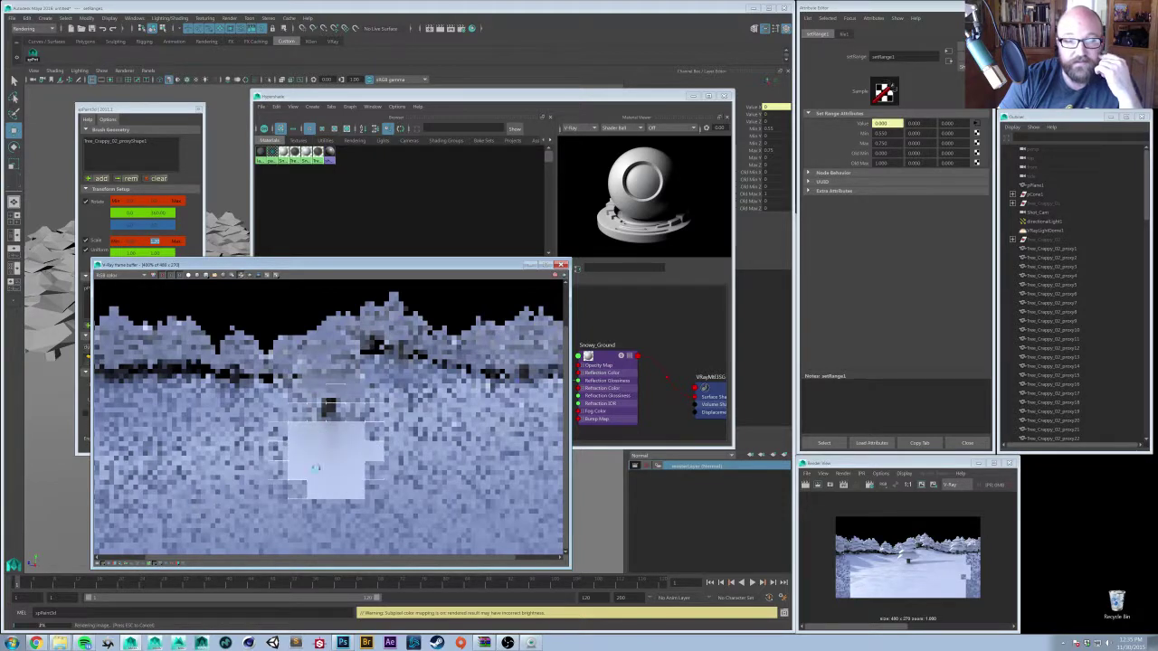
scroll(335, 466, "up", 2)
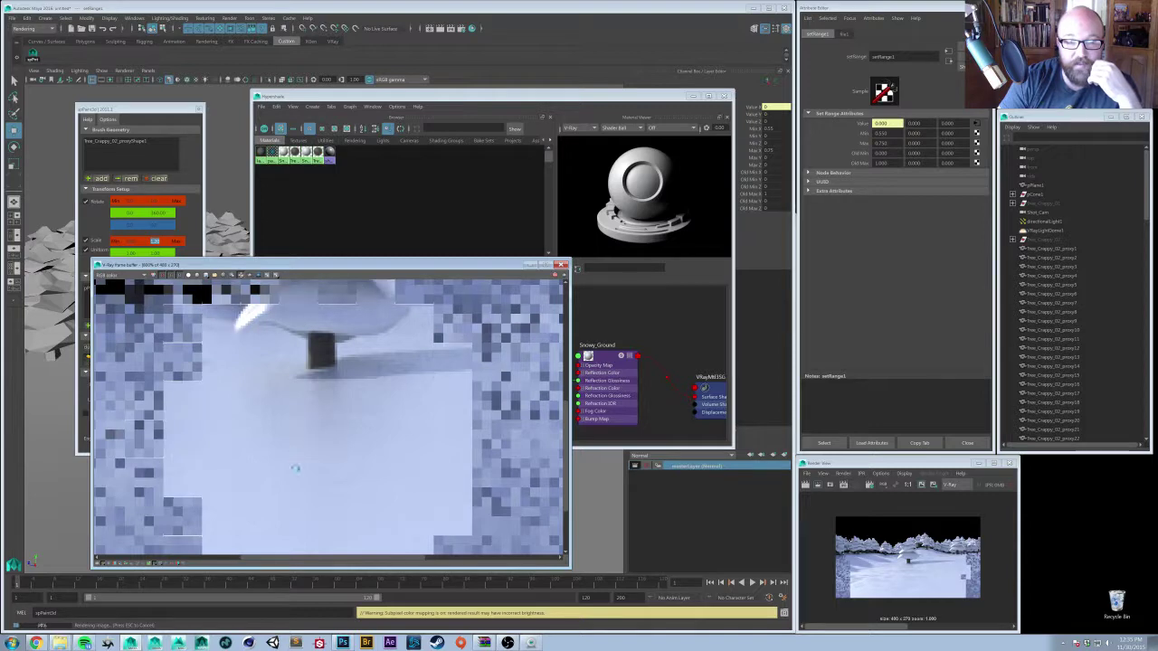
scroll(310, 481, "down", 1)
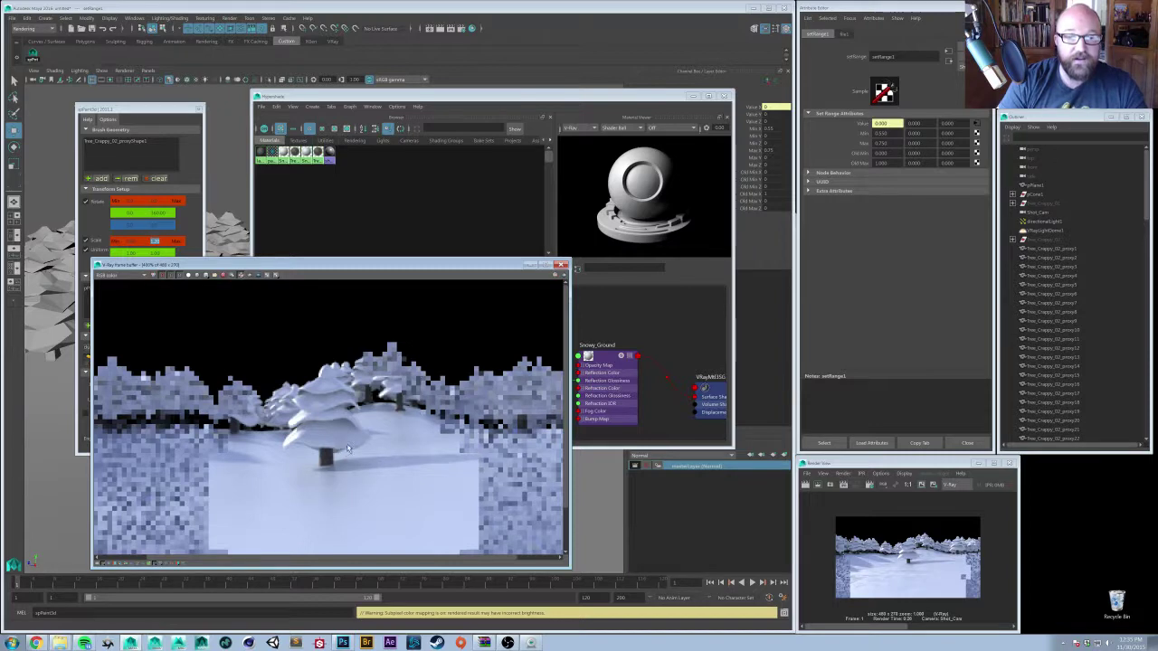
scroll(356, 470, "down", 2)
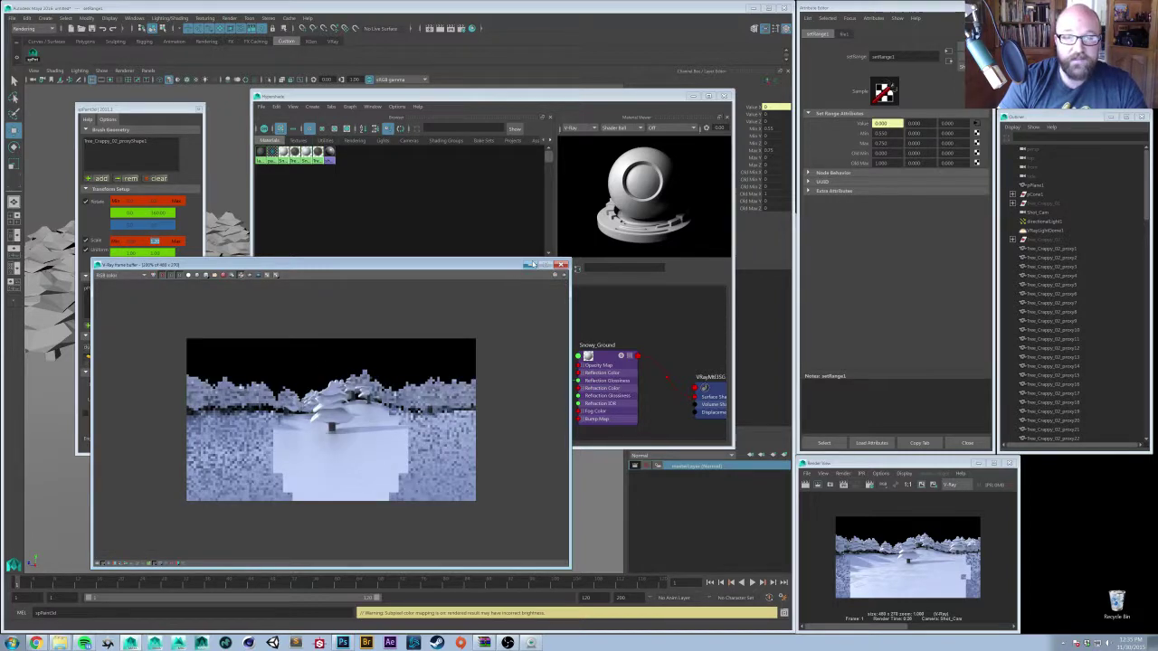
- Clear the viewport by minimizing the V-Ray frame buffer and Hypershade and closing the spPaint3d window
left_click(529, 265)
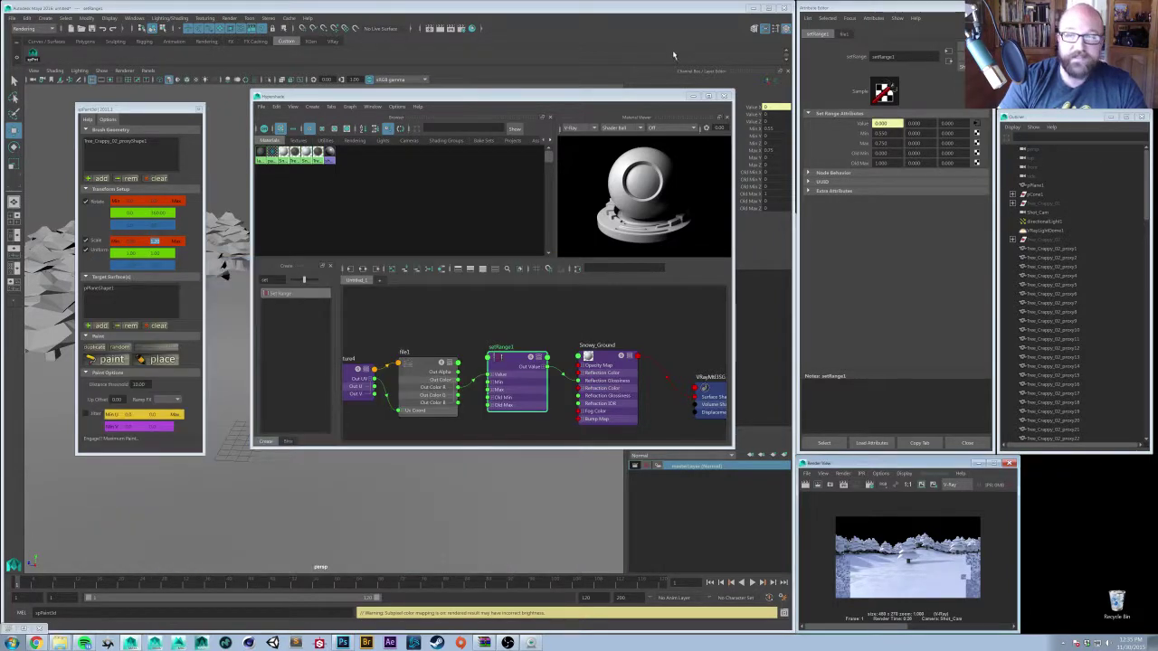
left_click(691, 97)
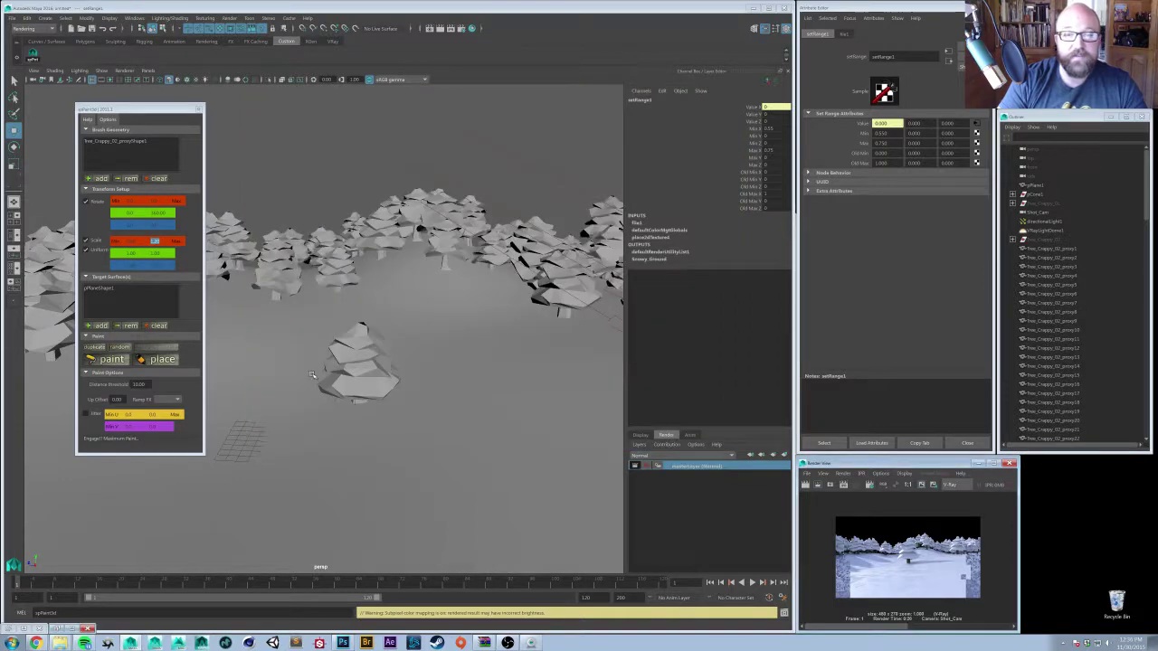
left_click(198, 109)
- Examine the directional light, the ground plane and the surrounding trees from several angles in the perspective view
mouse_move(351, 250)
left_mouse_down("alt")
mouse_move(393, 271)
mouse_move(310, 426)
mouse_move(343, 323)
mouse_move(262, 348)
left_mouse_up("alt")
scroll(371, 323, "down", 3)
left_click(378, 324)
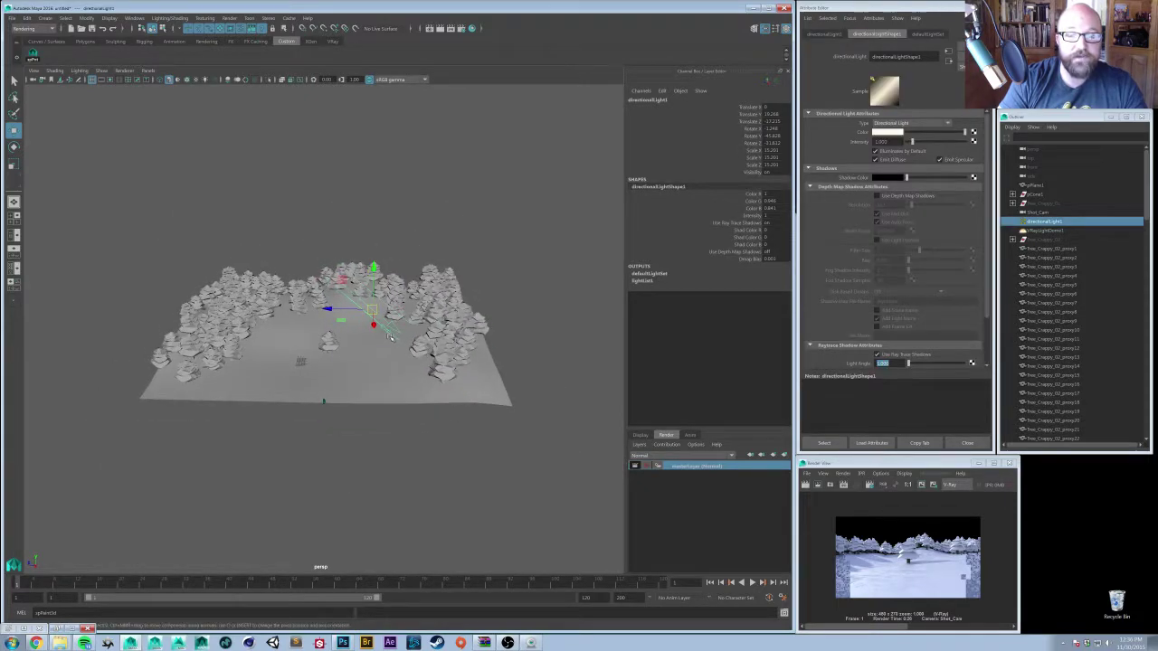
key("e")
scroll(262, 348, "up", 5)
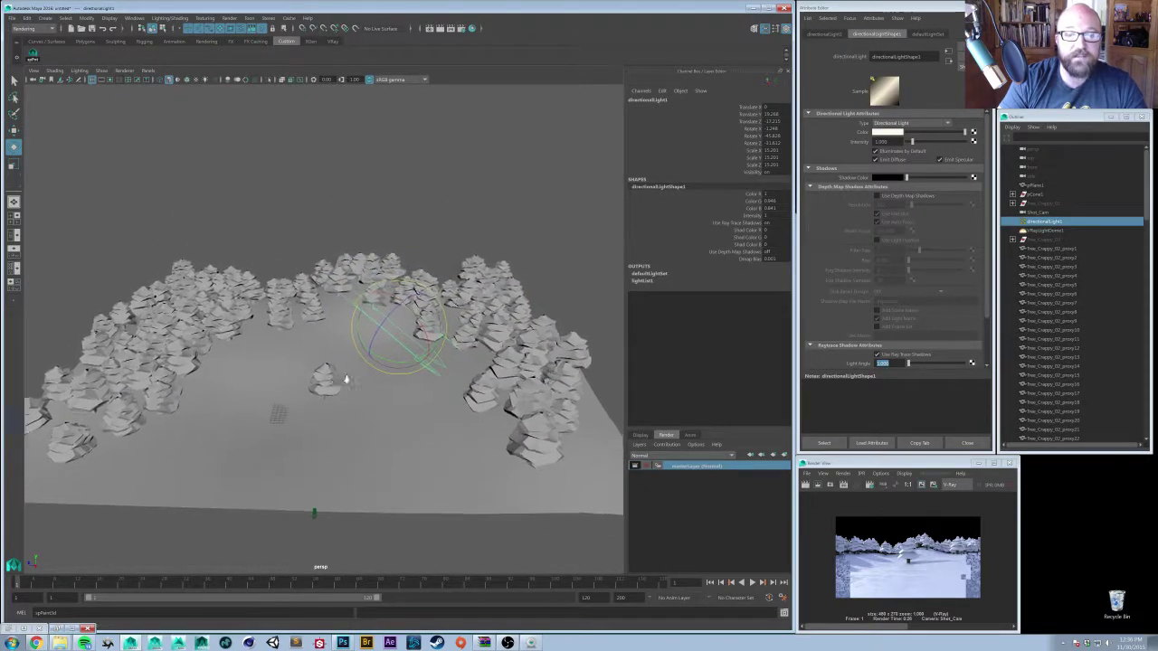
right_click_drag(358, 376, 400, 399, "alt")
middle_click_drag(401, 400, 401, 380, "alt")
left_click(400, 380)
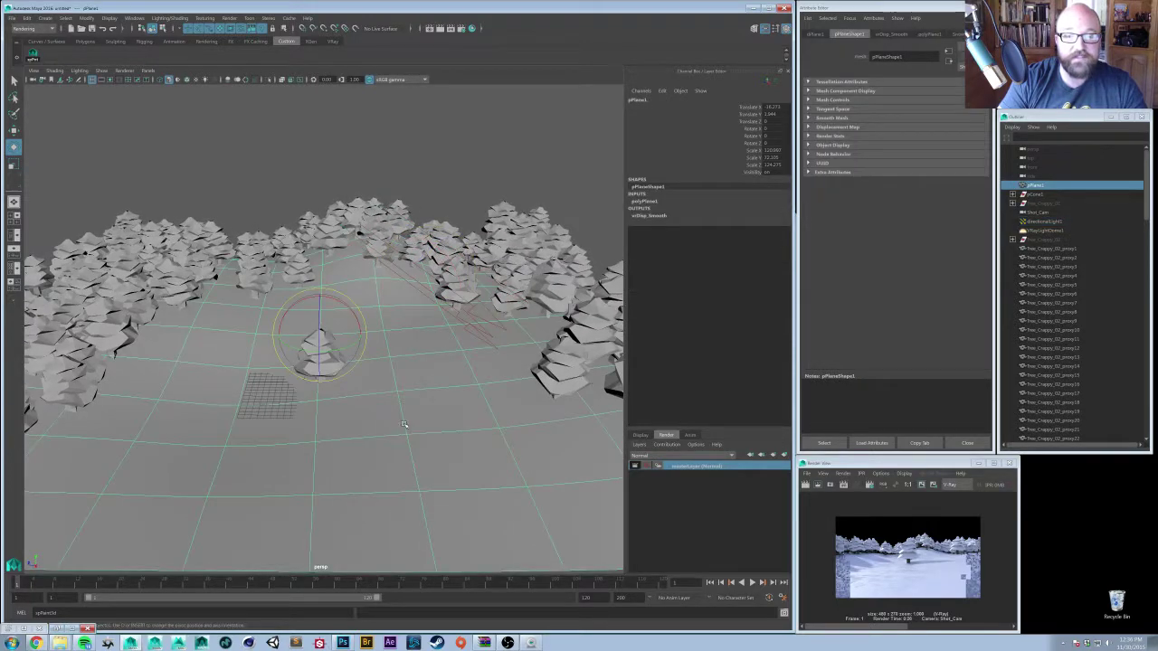
left_click_drag(401, 370, 409, 386, "alt")
right_click_drag(409, 386, 325, 376, "alt")
left_click_drag(325, 376, 348, 328, "alt")
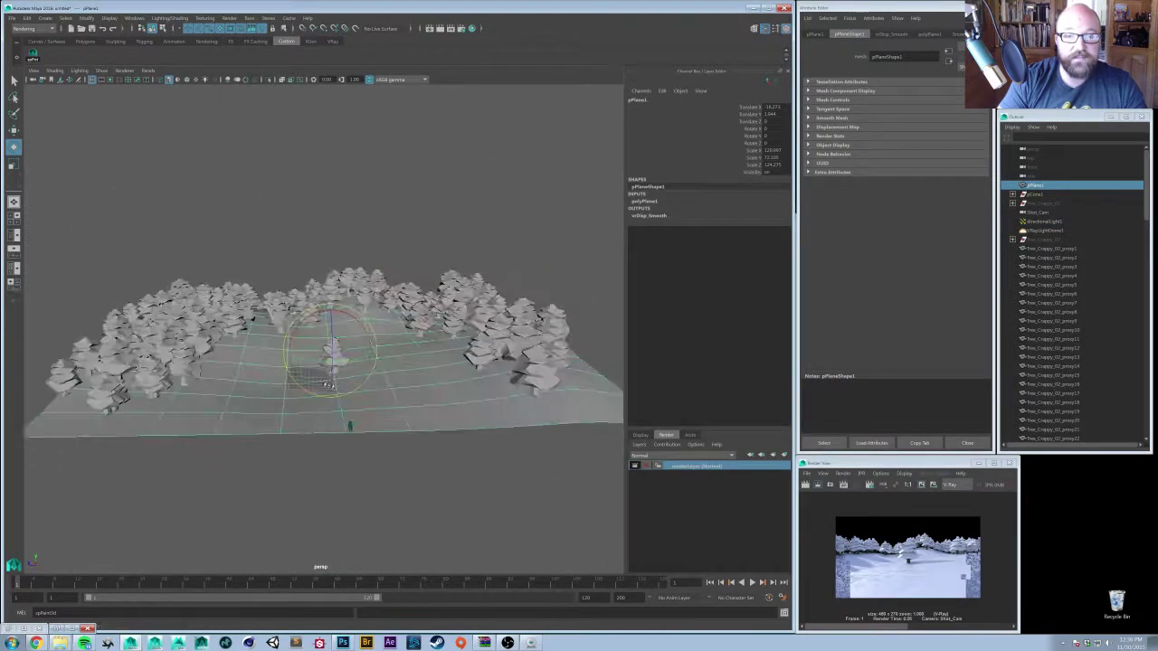
right_click_drag(380, 371, 491, 417, "alt")
middle_click_drag(375, 416, 367, 357, "alt")
left_click_drag(367, 357, 390, 371, "alt")
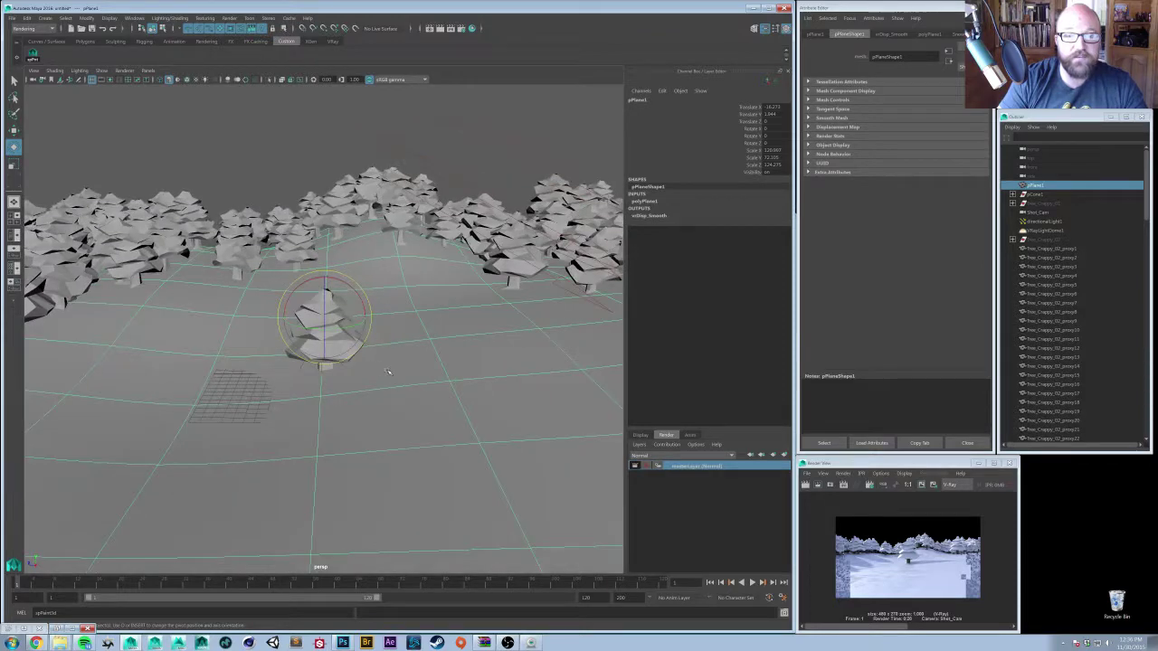
right_click_drag(390, 371, 368, 380, "alt")
middle_click_drag(368, 379, 367, 369, "alt")
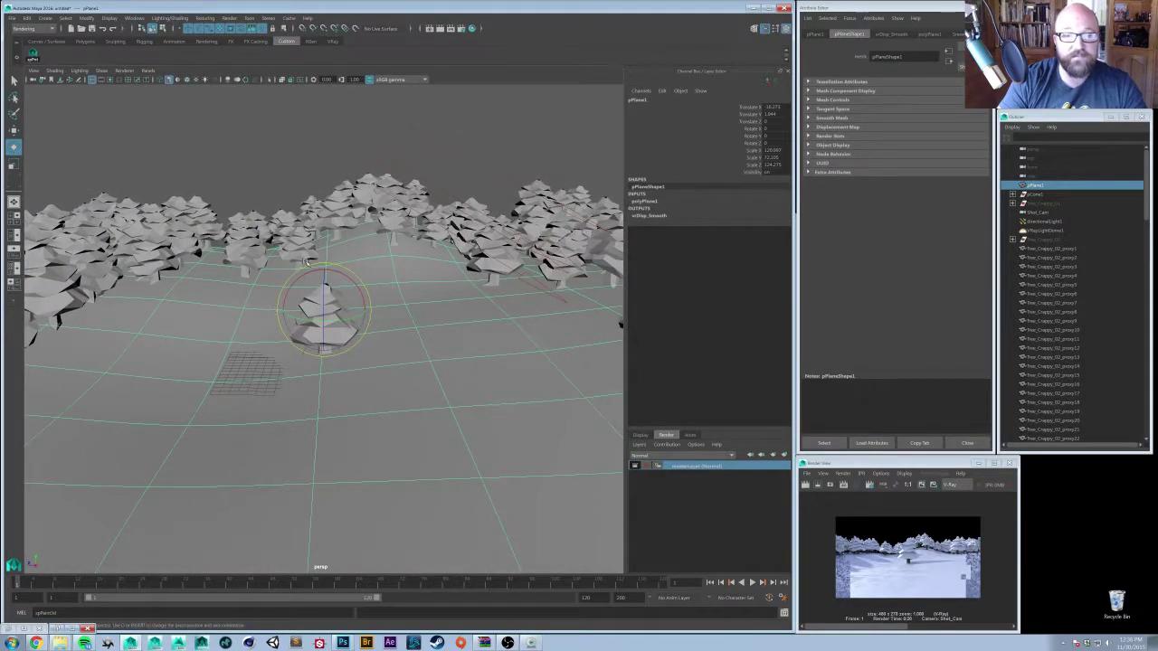
left_click_drag(341, 405, 440, 386, "alt")
key("w")
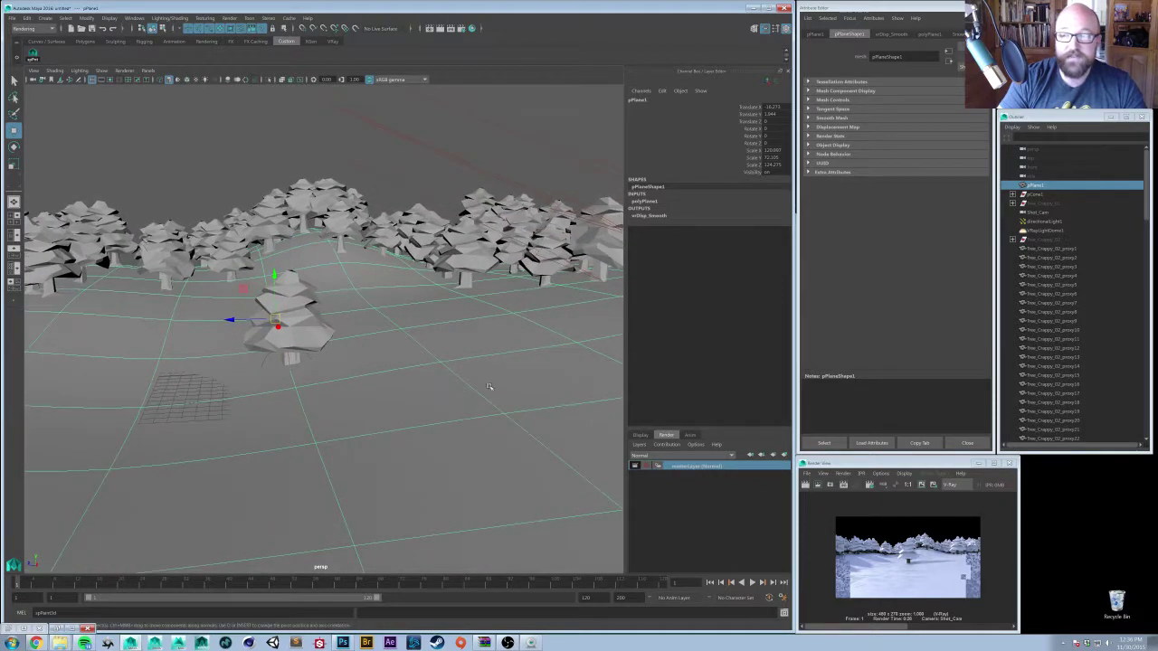
- Group all the Tree_Crappy_02_proxy objects and name the group Tree_Proxies
left_click(1014, 241)
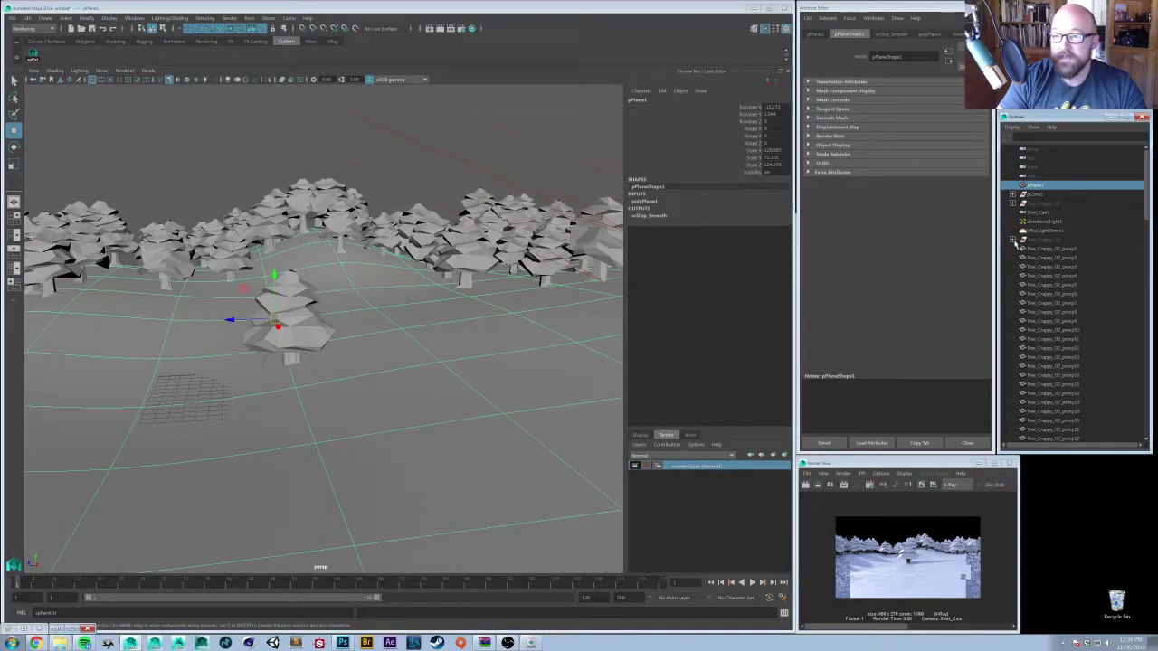
left_click(1053, 248)
scroll(1065, 311, "down", 10)
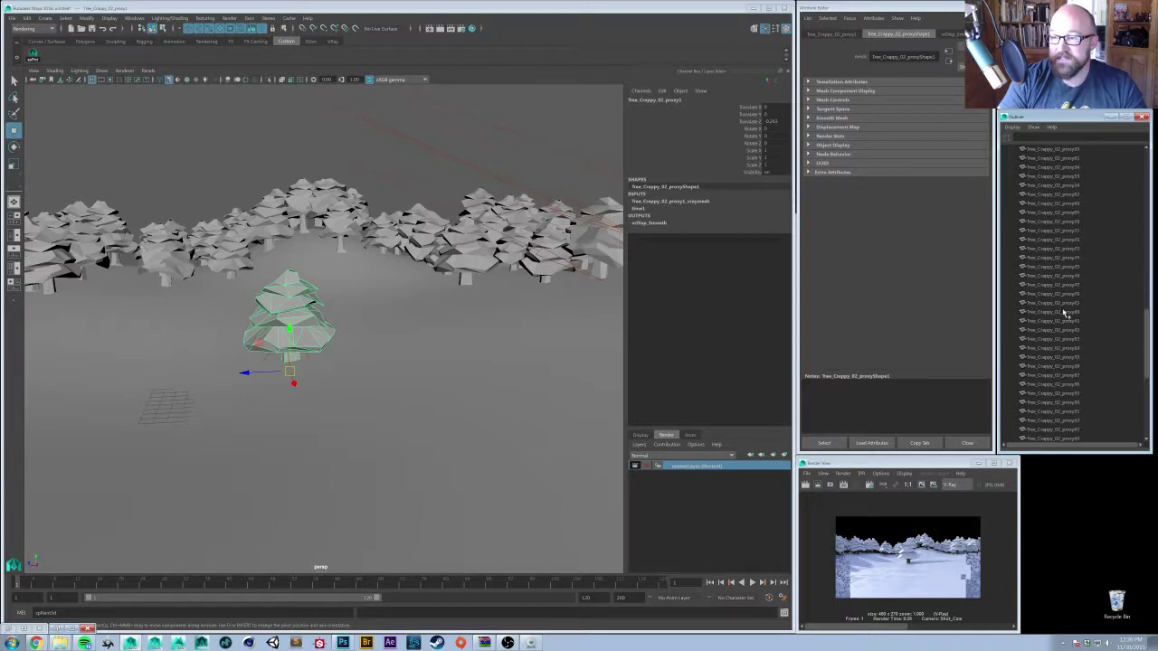
scroll(1065, 311, "down", 3)
left_click(1059, 399, "shift")
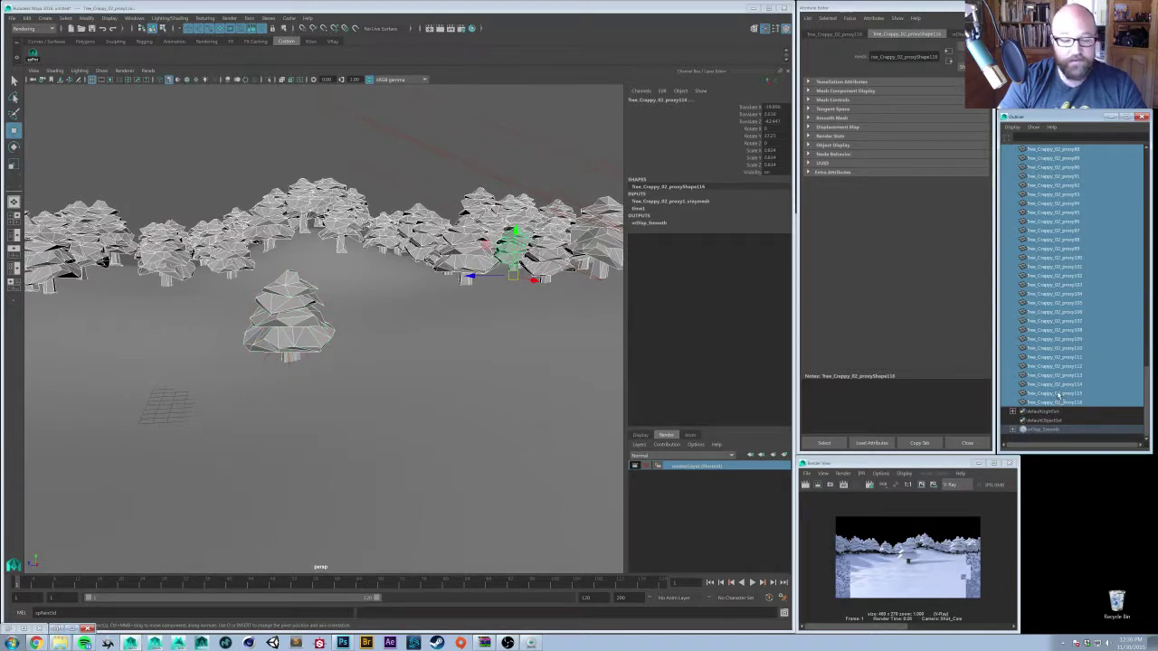
key("ctrl+g")
double_click(1036, 249)
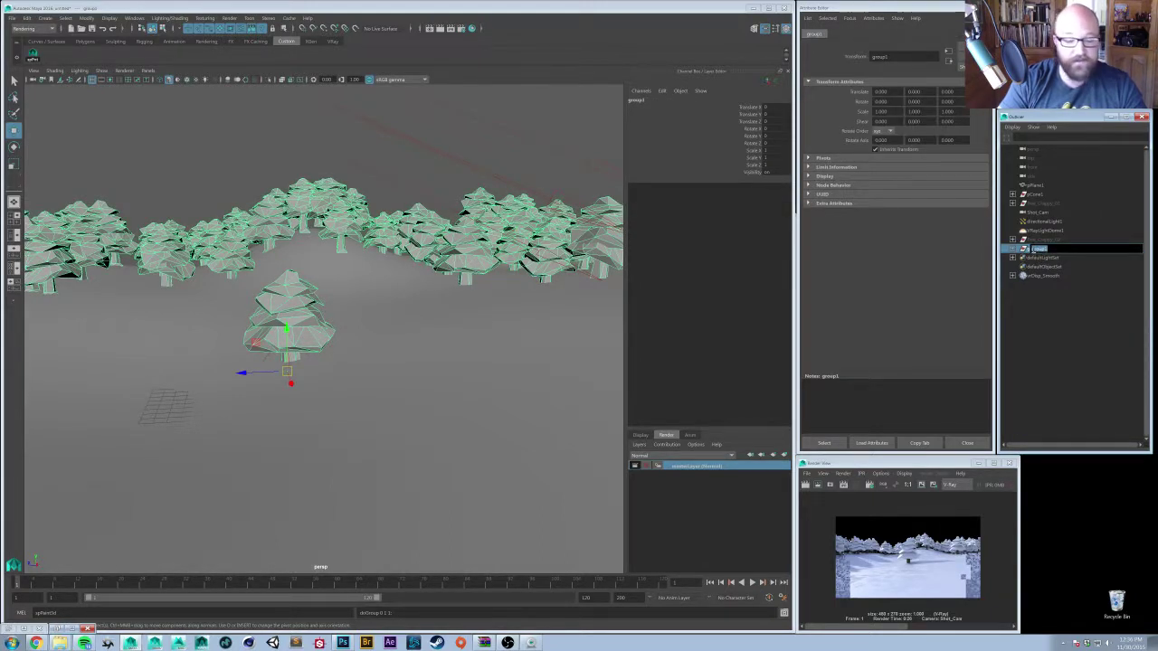
type("Tree_Prox")
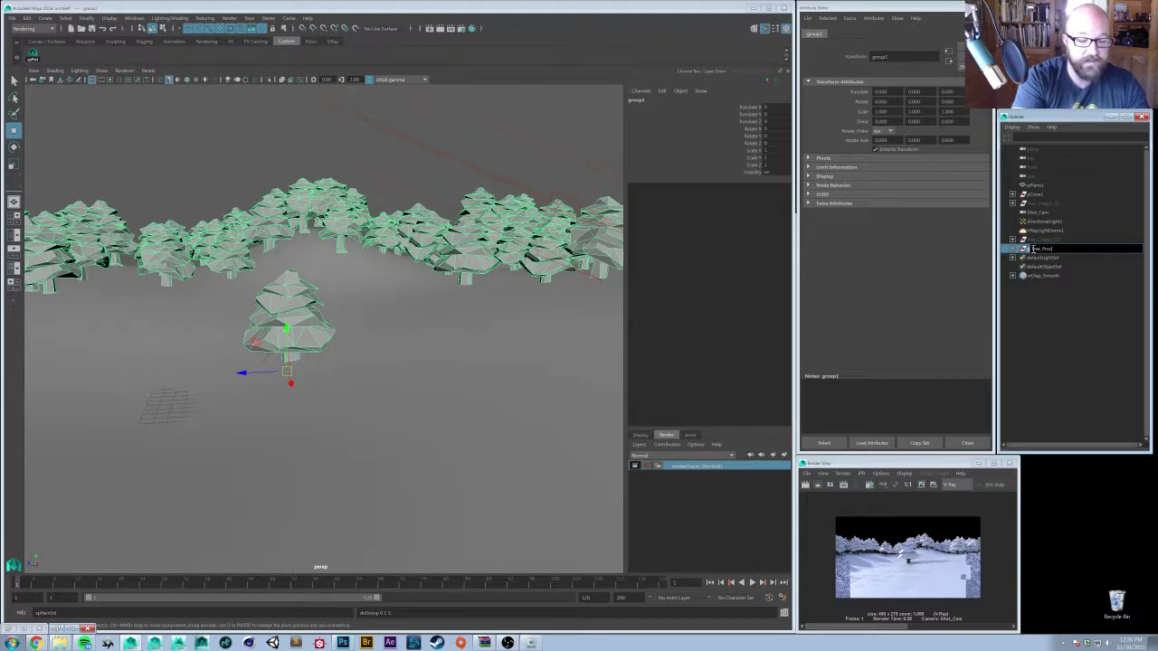
type("ies")
key("Return")
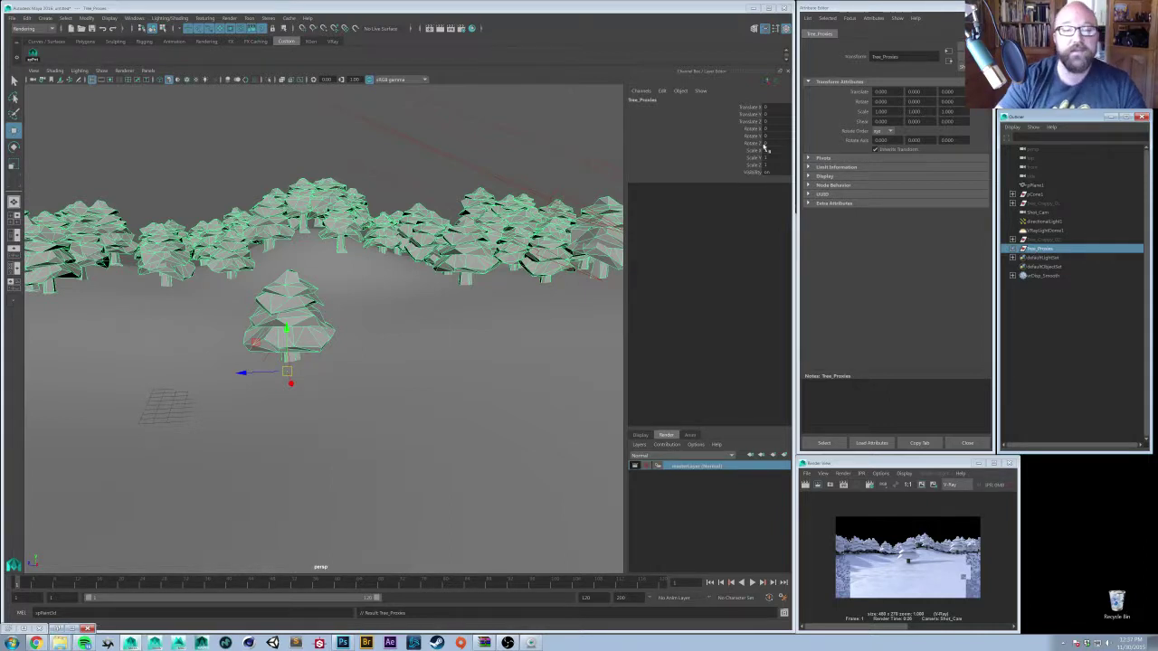
- Examine the ground plane in the perspective view and the settings of the vrDisp_Smooth displacement node
left_click_drag(422, 322, 466, 348, "alt")
right_click_drag(466, 348, 379, 345, "alt")
left_click(458, 368)
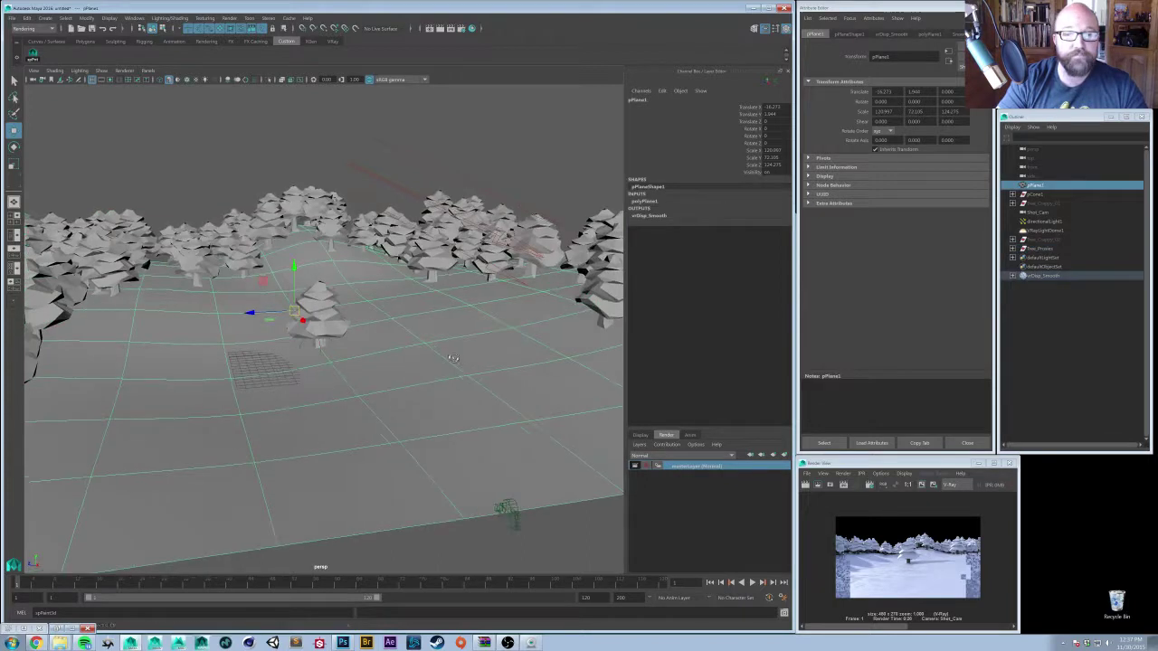
left_click_drag(455, 375, 396, 378, "alt")
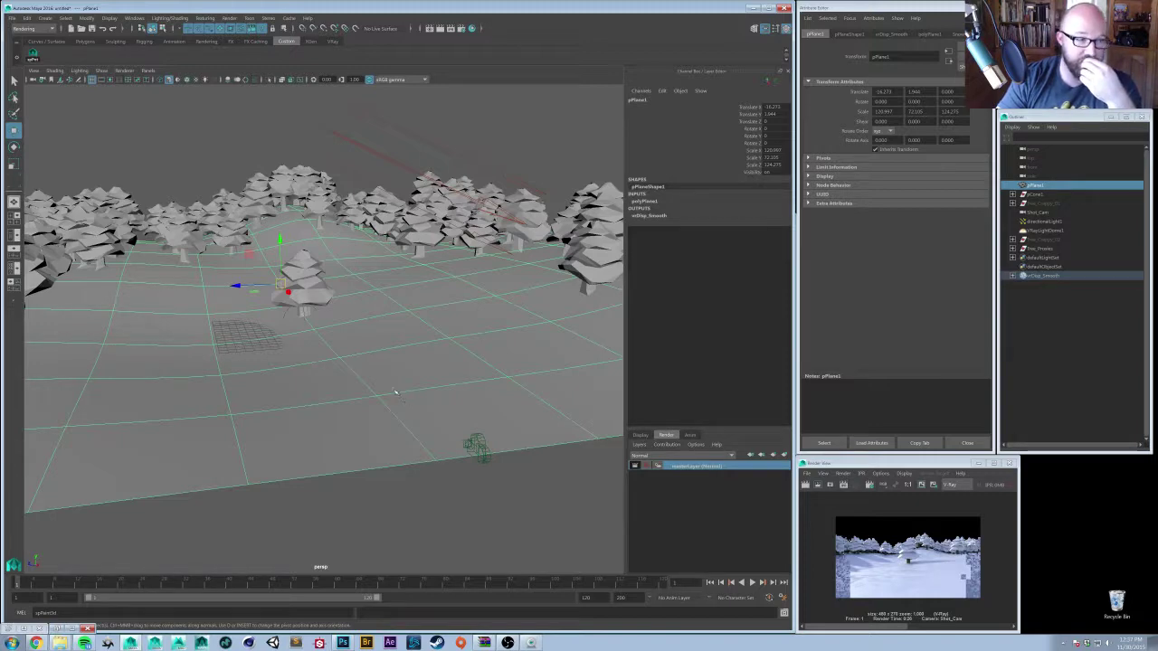
left_click_drag(369, 361, 409, 386, "alt")
right_click(398, 338)
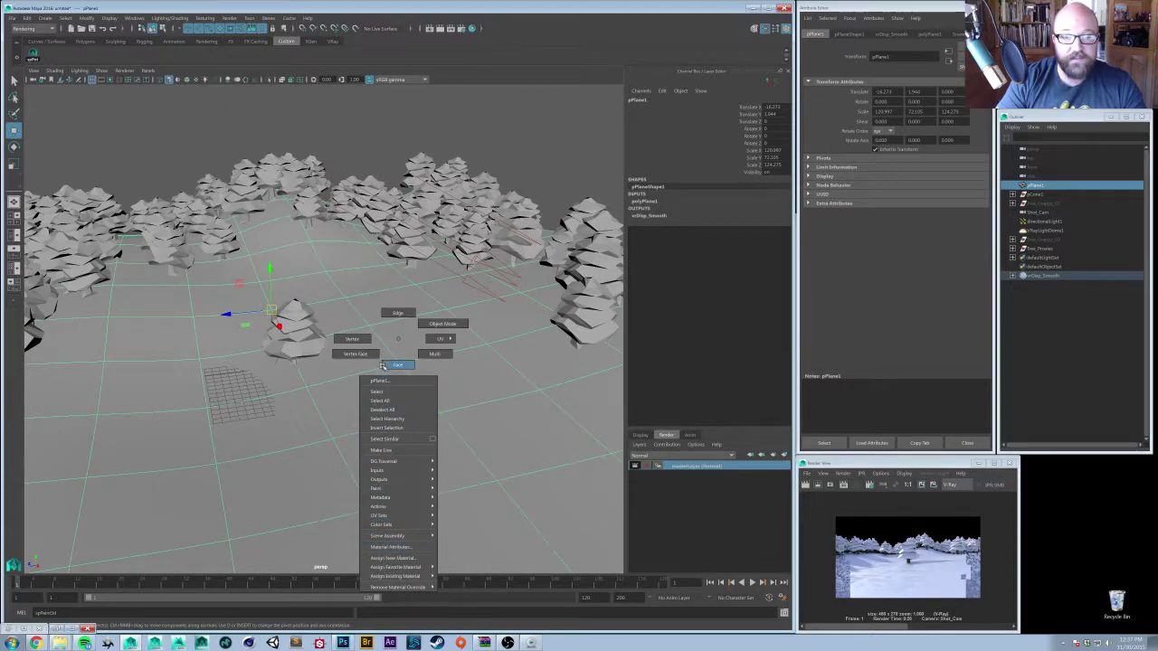
left_click(397, 365)
left_click(1038, 335)
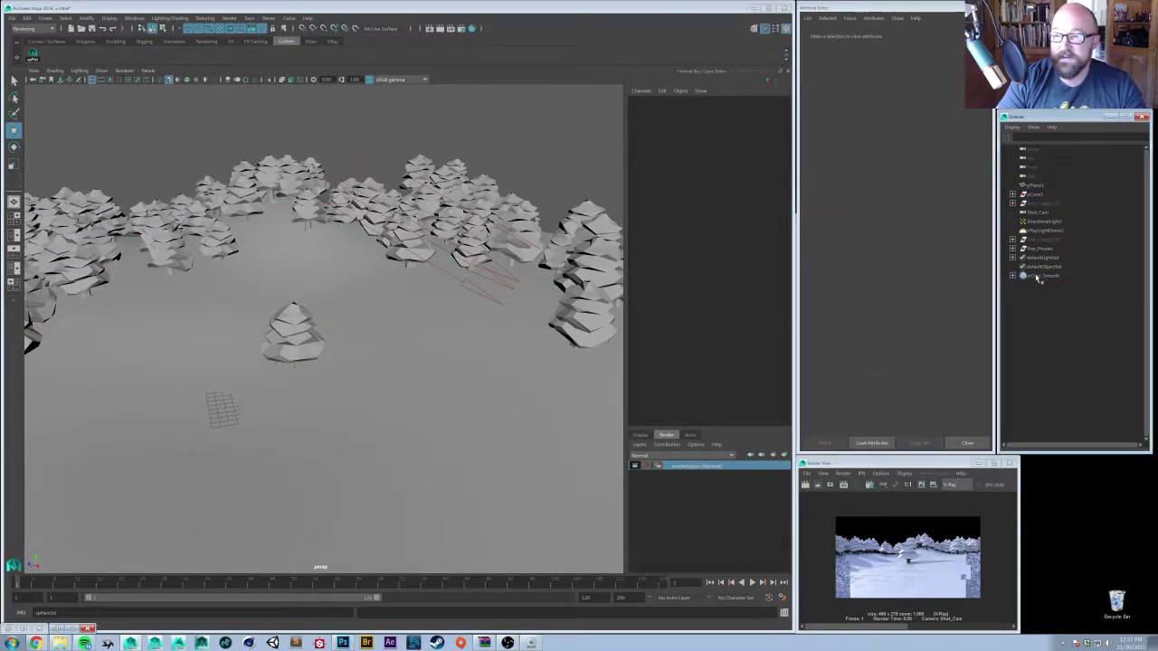
left_click(1038, 277)
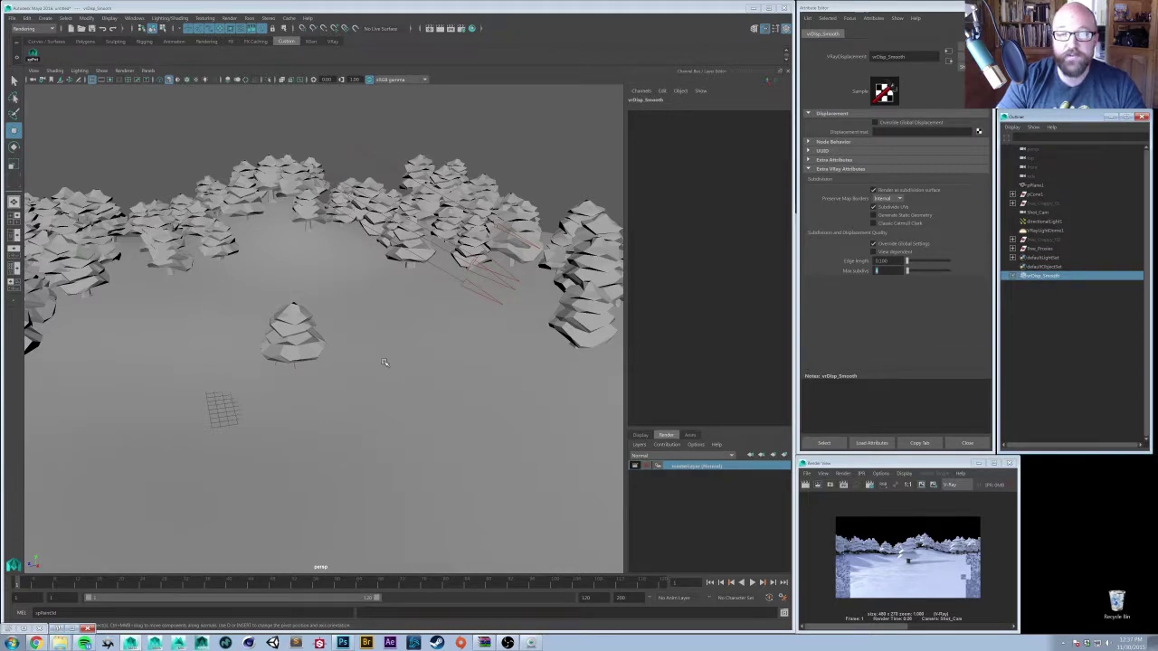
- Apply a separate VRayDisplacement node to the ground plane pPlane1, replacing its shared smoothing displacement
left_click(383, 361)
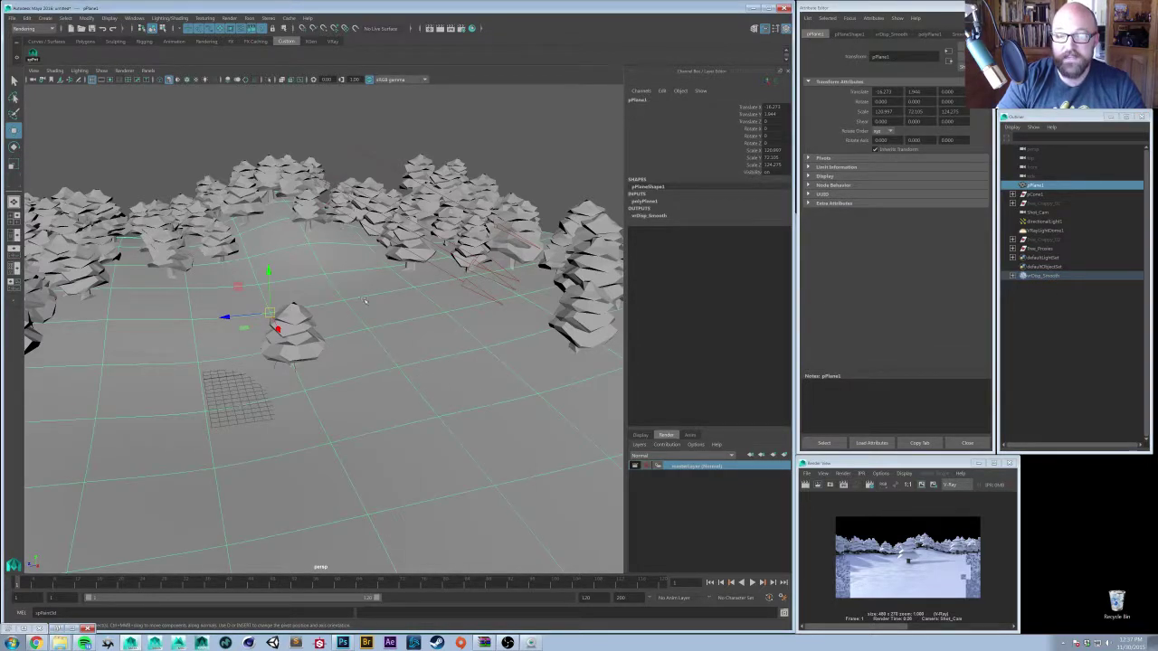
left_click(44, 18)
mouse_move(59, 213)
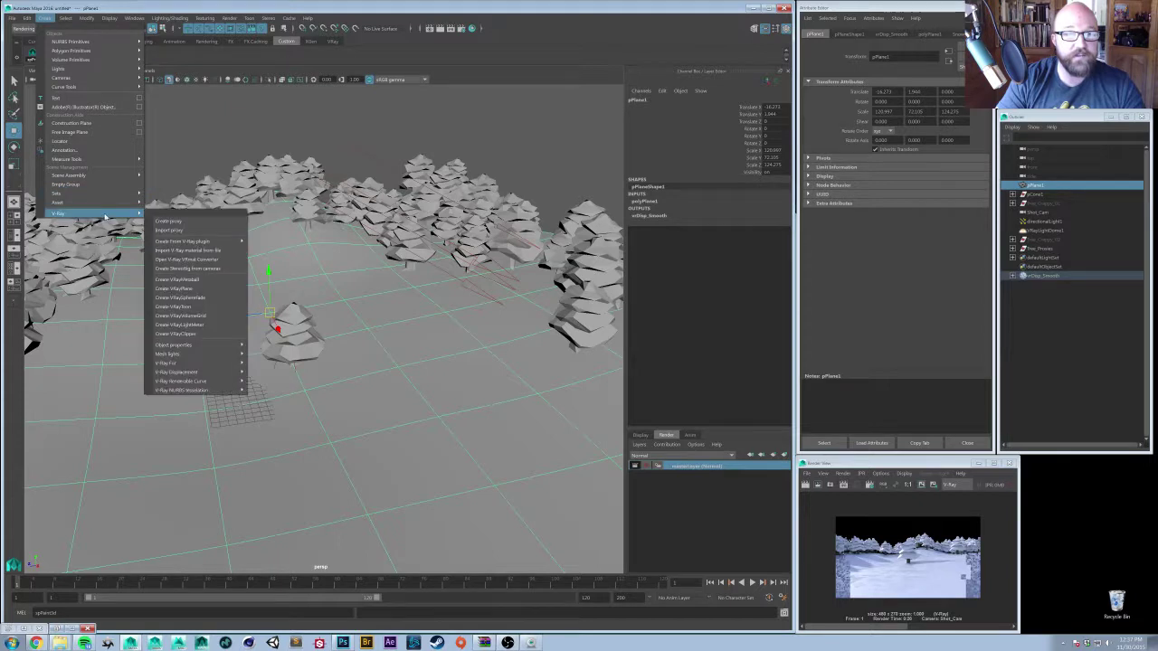
mouse_move(212, 372)
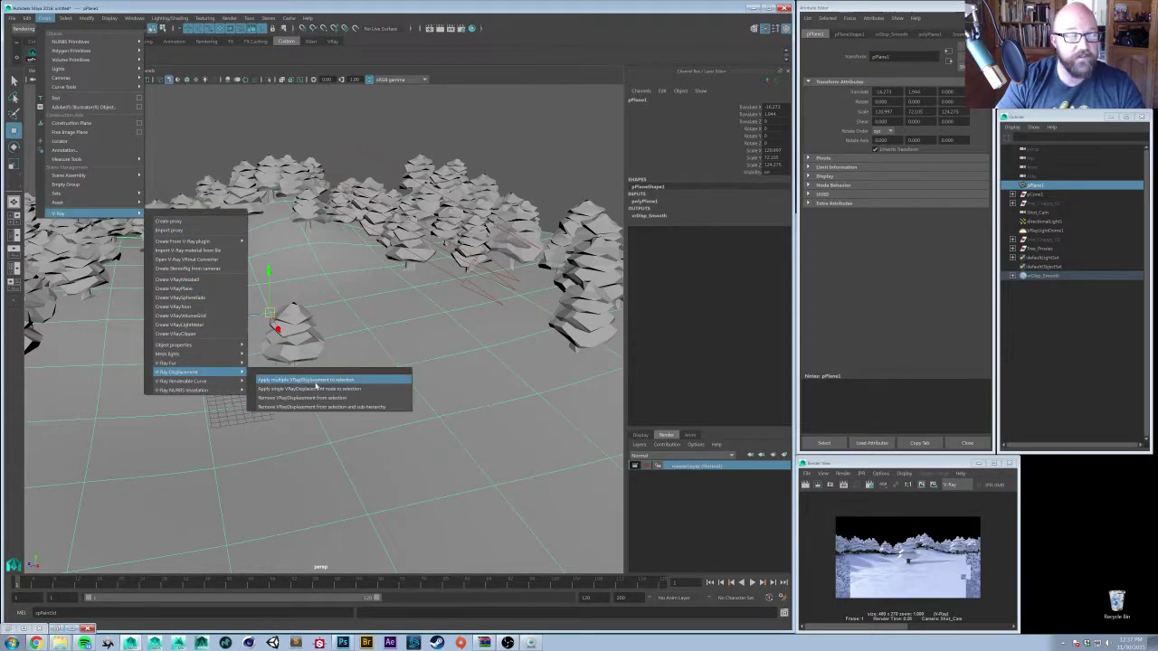
left_click(399, 379)
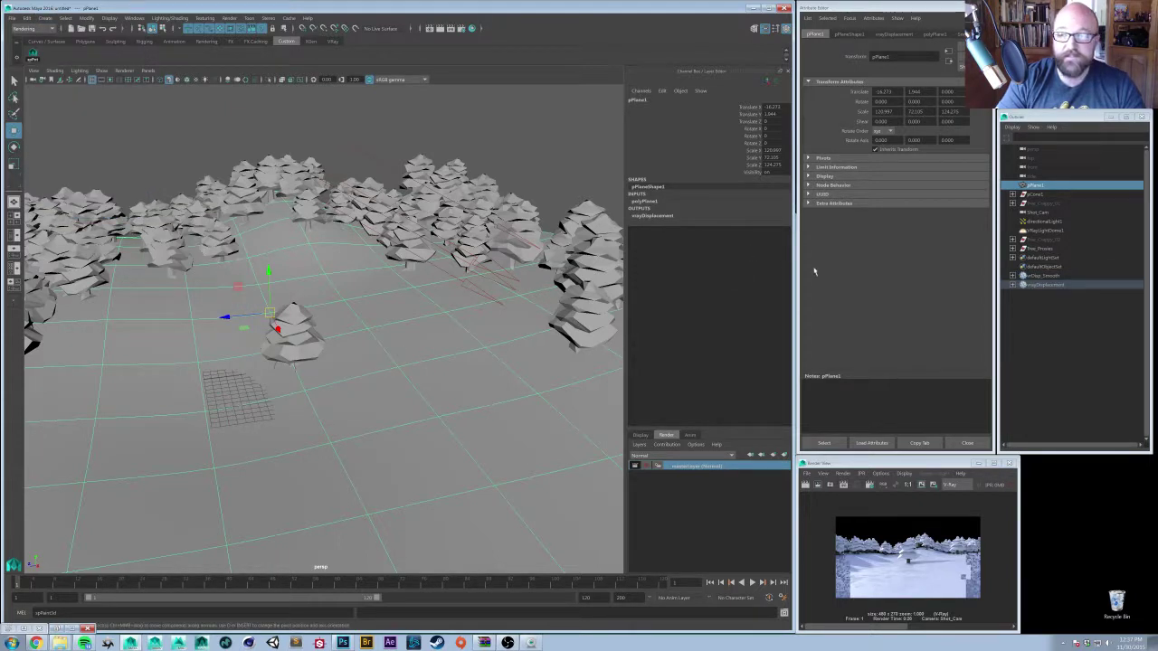
- Rename the ground plane's new displacement node vrDisp_Ground_Snow
double_click(1049, 285)
type("d")
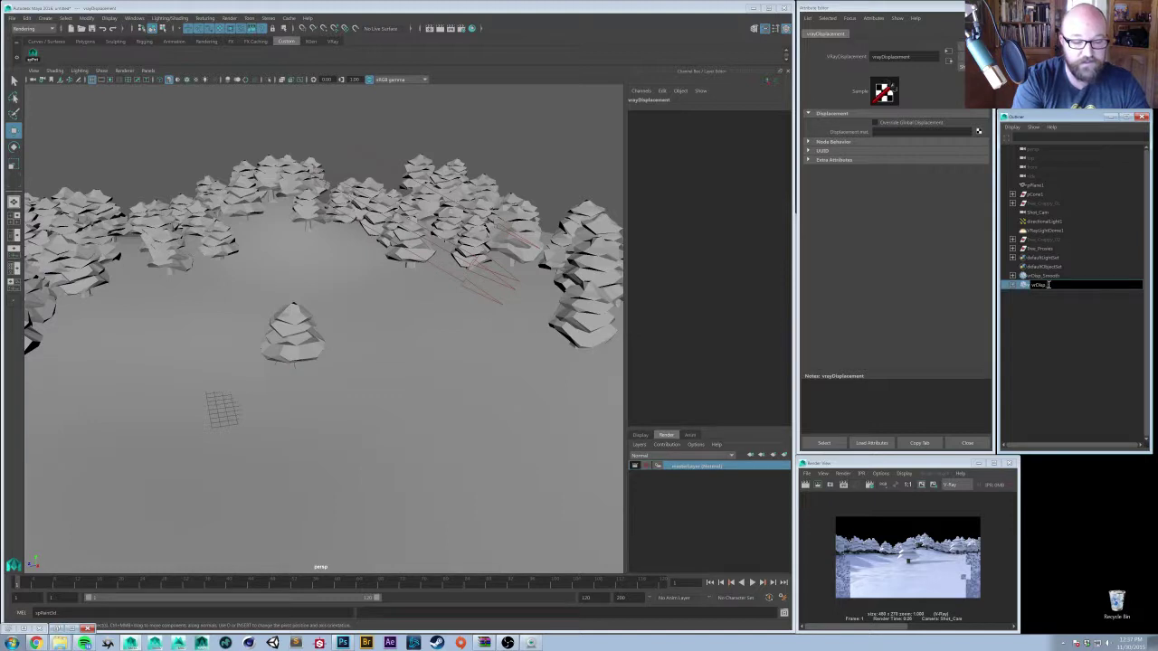
type("rDisp_Ground")
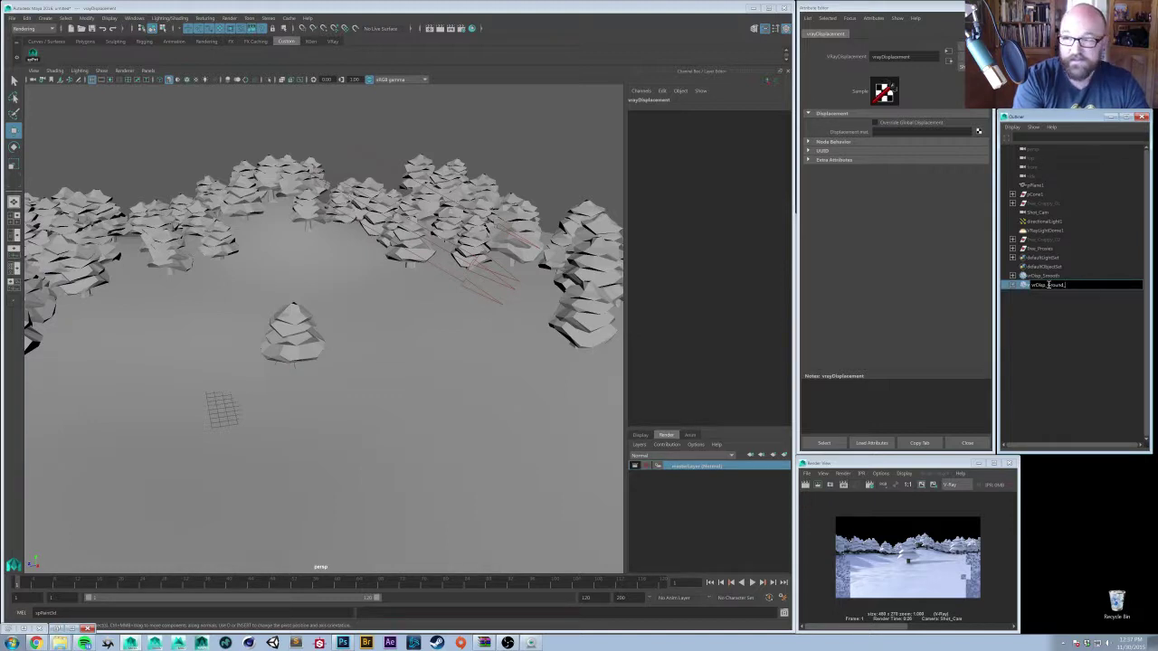
type("_Snow")
key("Return")
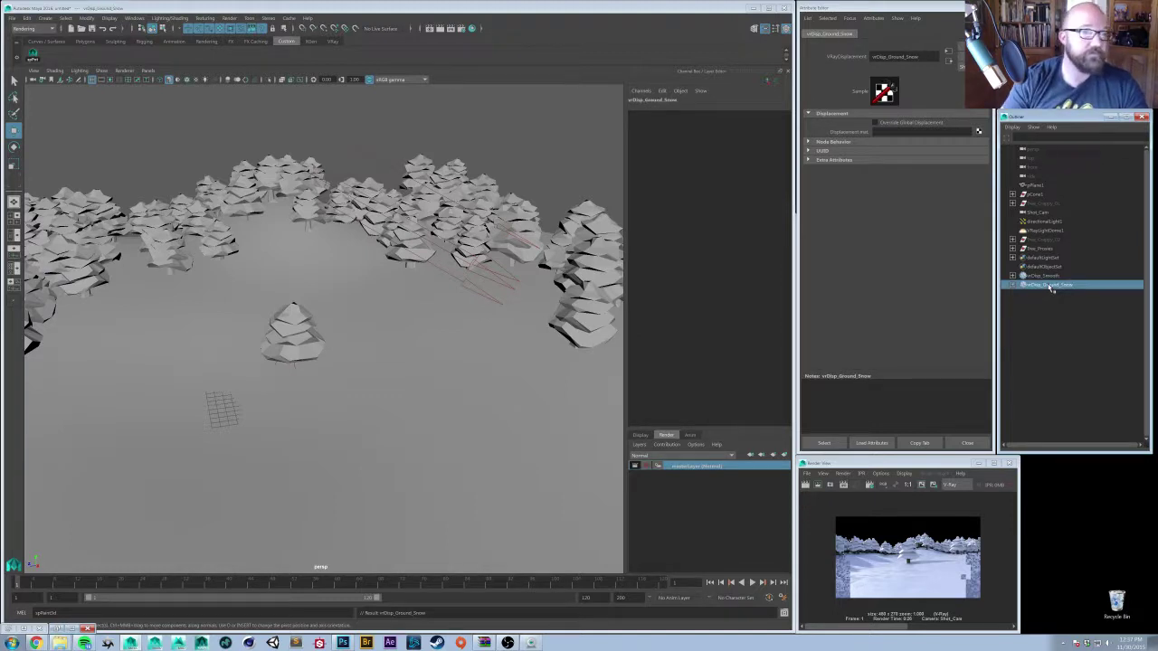
- Add the V-Ray Subdivision, Subdivision and Displacement Quality, and Displacement control attributes to vrDisp_Ground_Snow
left_click(1067, 305)
left_click(1054, 286)
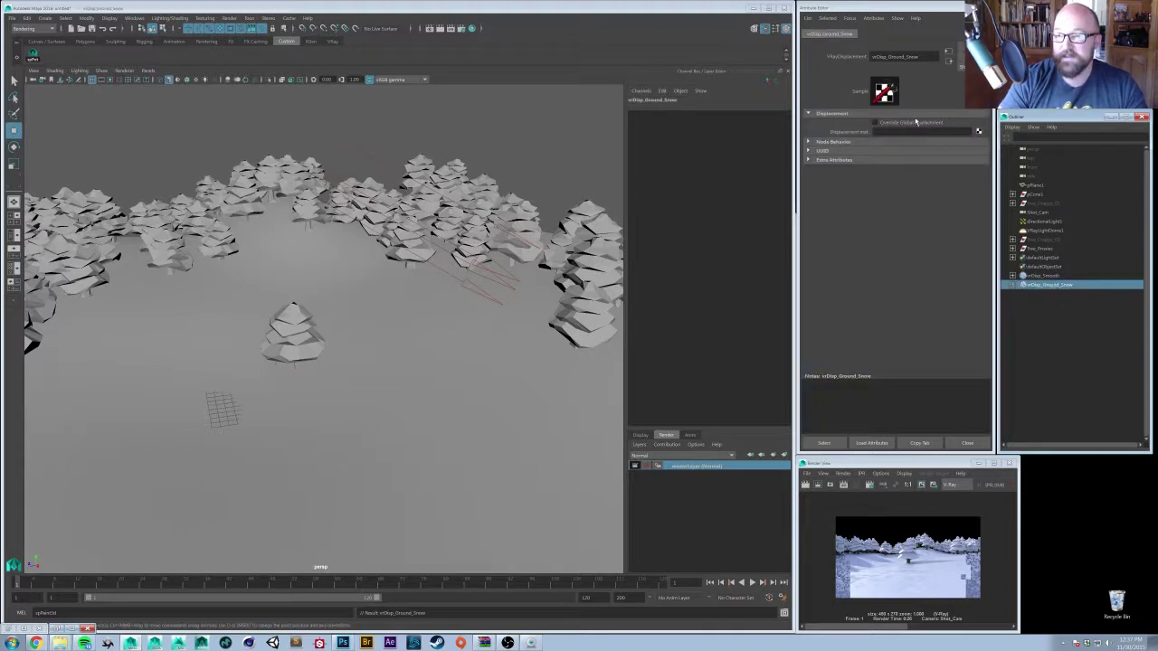
left_click(873, 18)
mouse_move(882, 56)
left_click(954, 55)
left_click(872, 18)
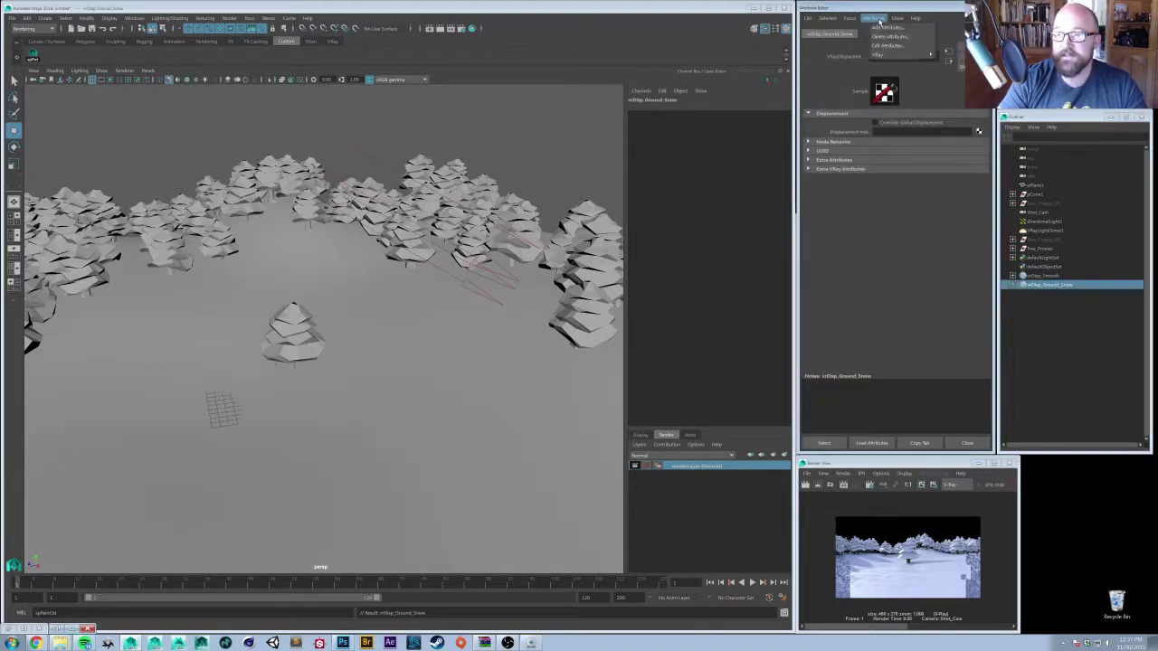
left_click(954, 82)
left_click(873, 18)
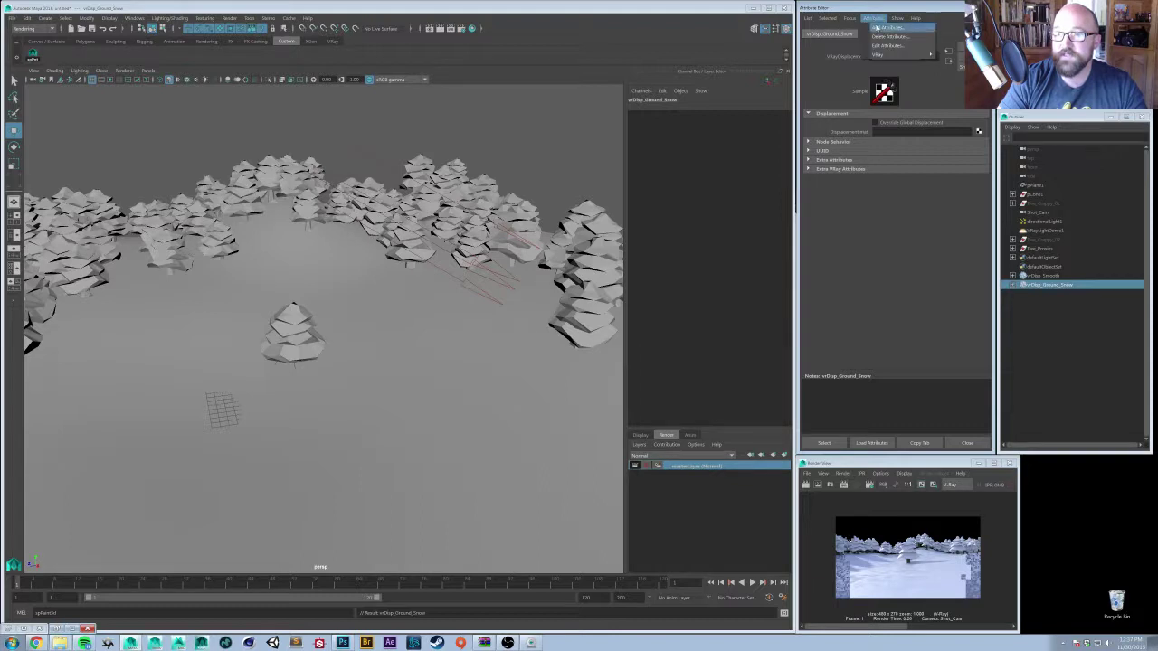
left_click(954, 63)
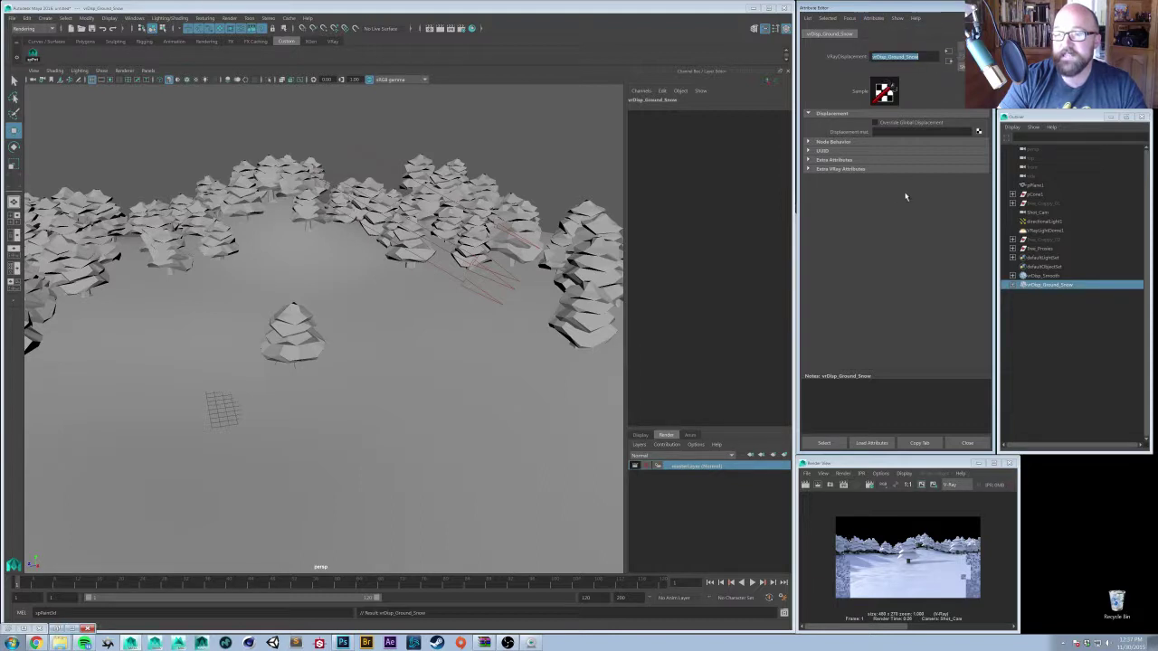
- Set vrDisp_Ground_Snow's edge length to 0.100, adjust its max subdivs, and enable Keep Continuity
left_click(843, 169)
double_click(881, 260)
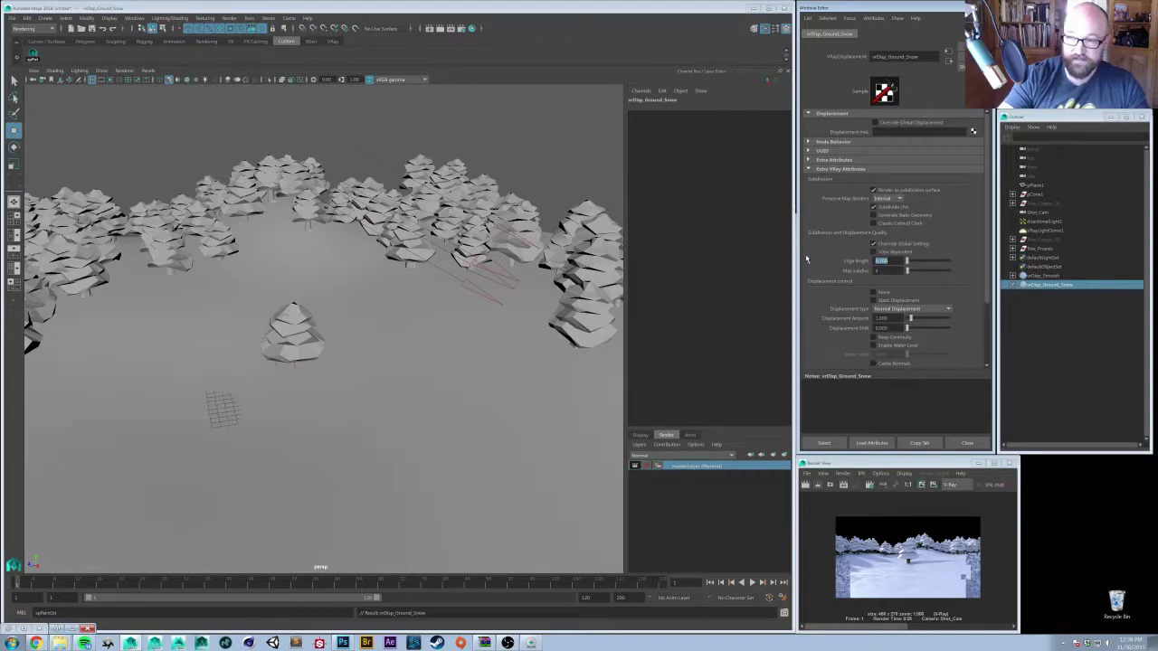
type("2")
key("Return")
double_click(884, 268)
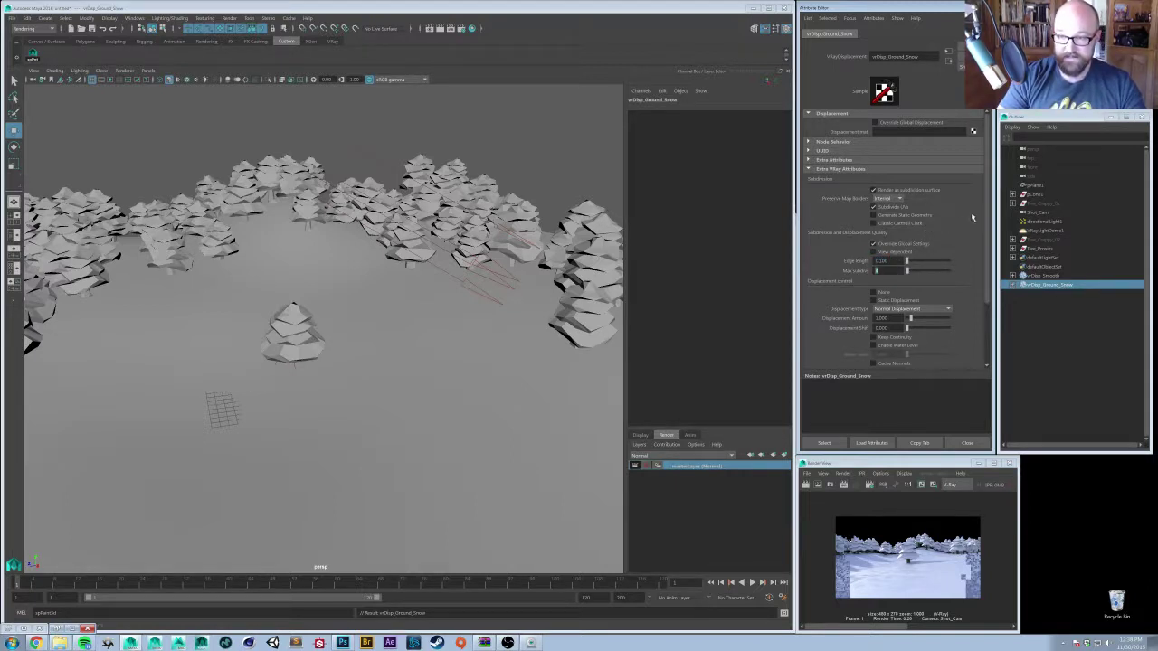
left_click_drag(988, 233, 987, 321)
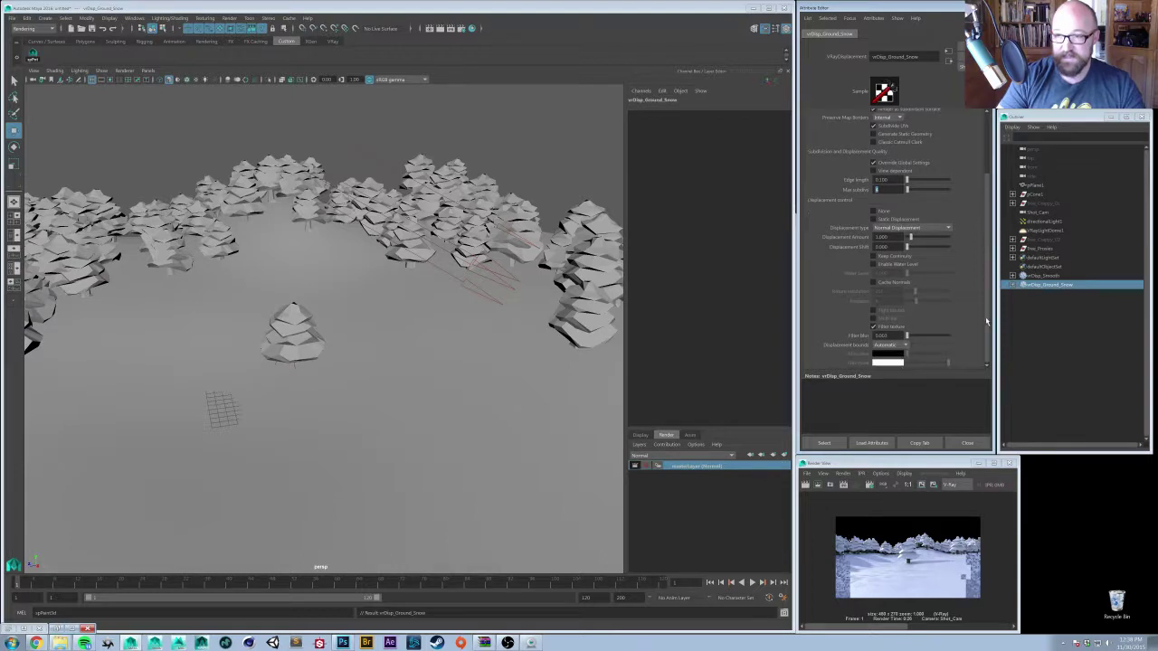
left_click(894, 258)
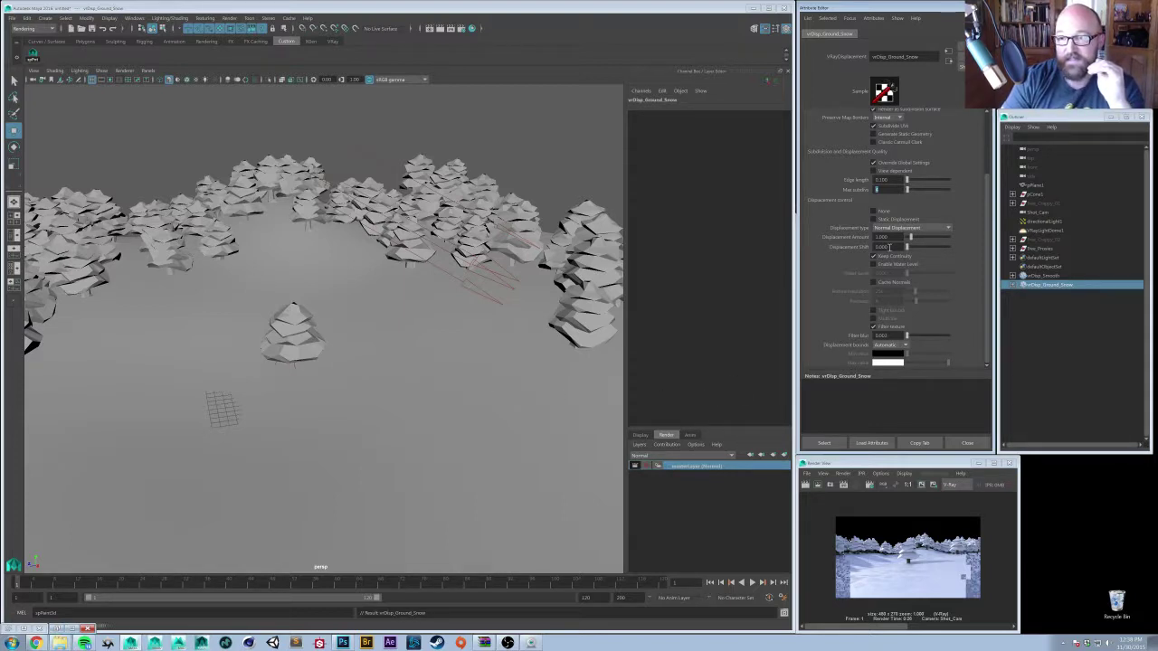
scroll(846, 226, "up", 2)
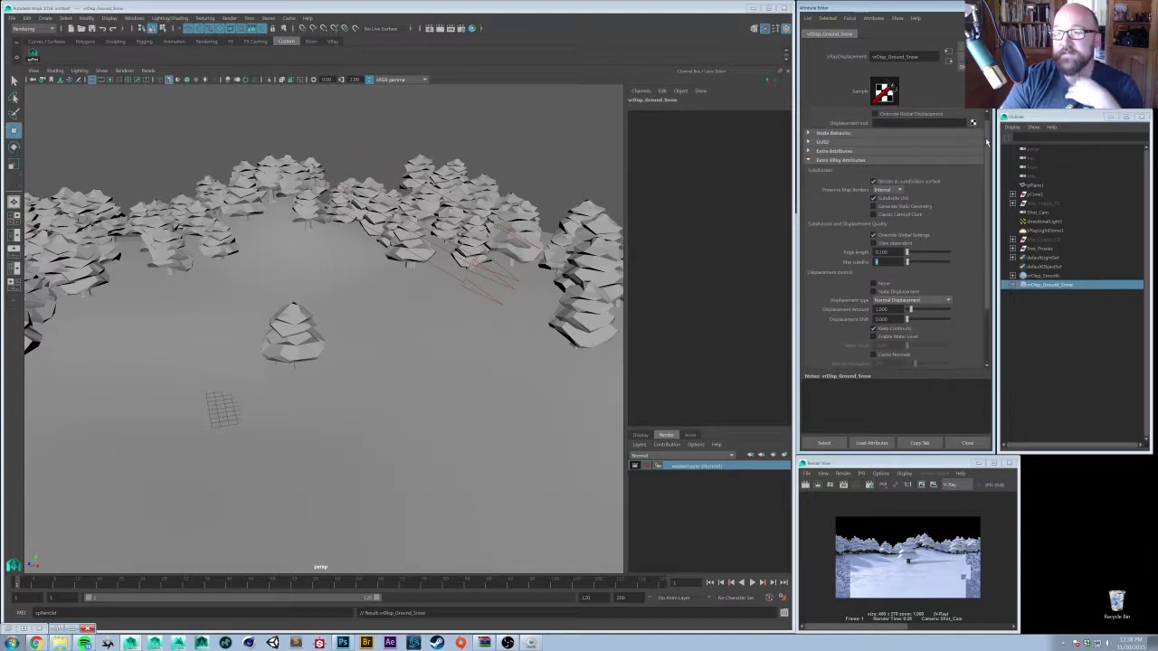
scroll(989, 119, "up", 1)
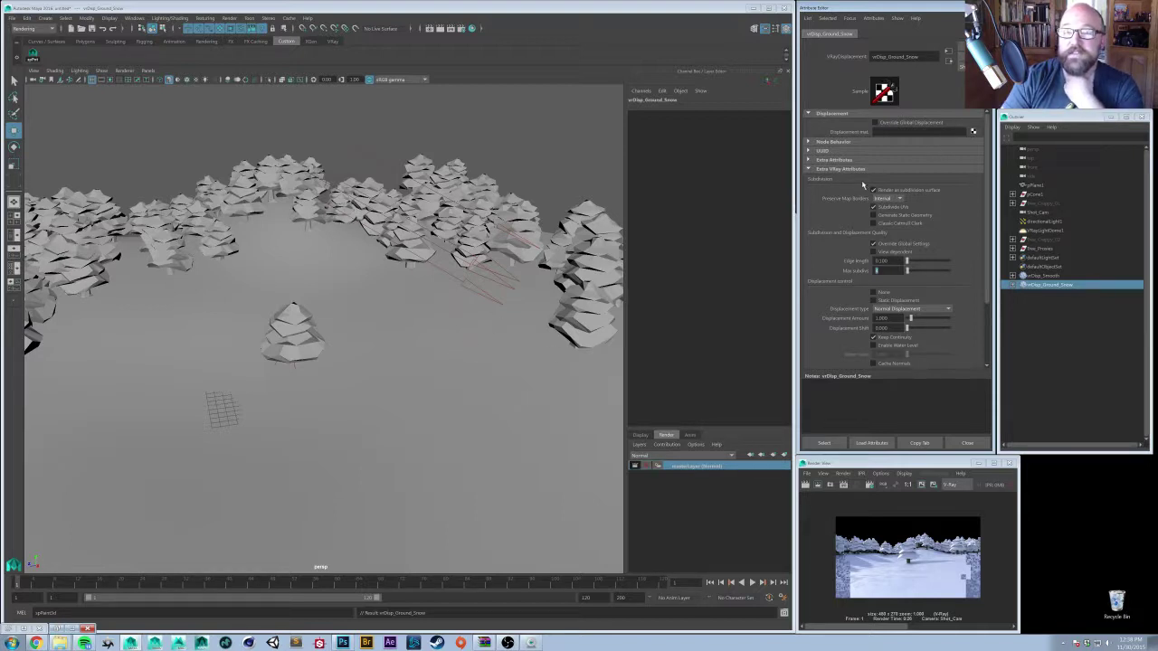
- Assign a 2D Noise texture as the displacement material of vrDisp_Ground_Snow
left_click(974, 133)
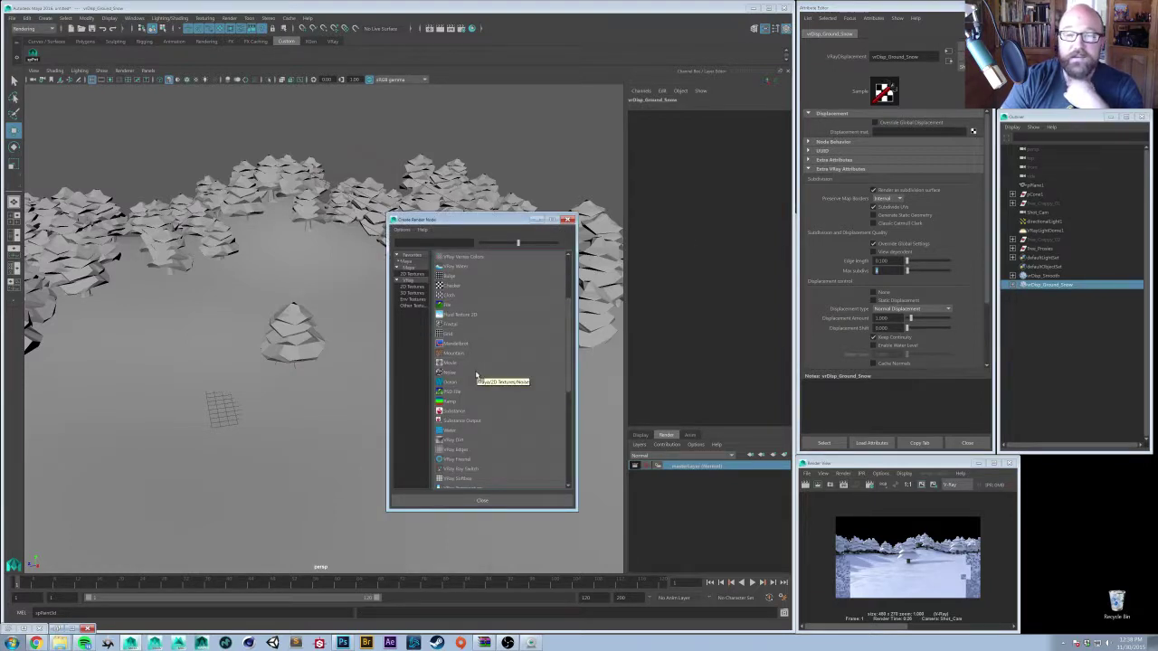
scroll(477, 375, "down", 4)
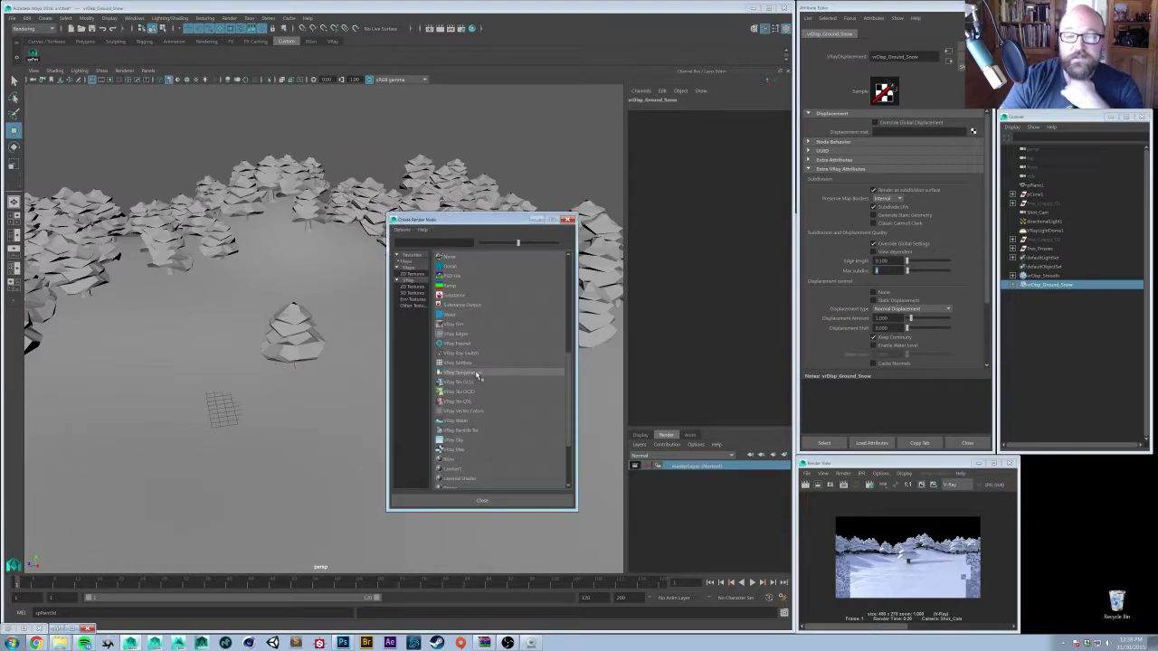
scroll(467, 326, "up", 1)
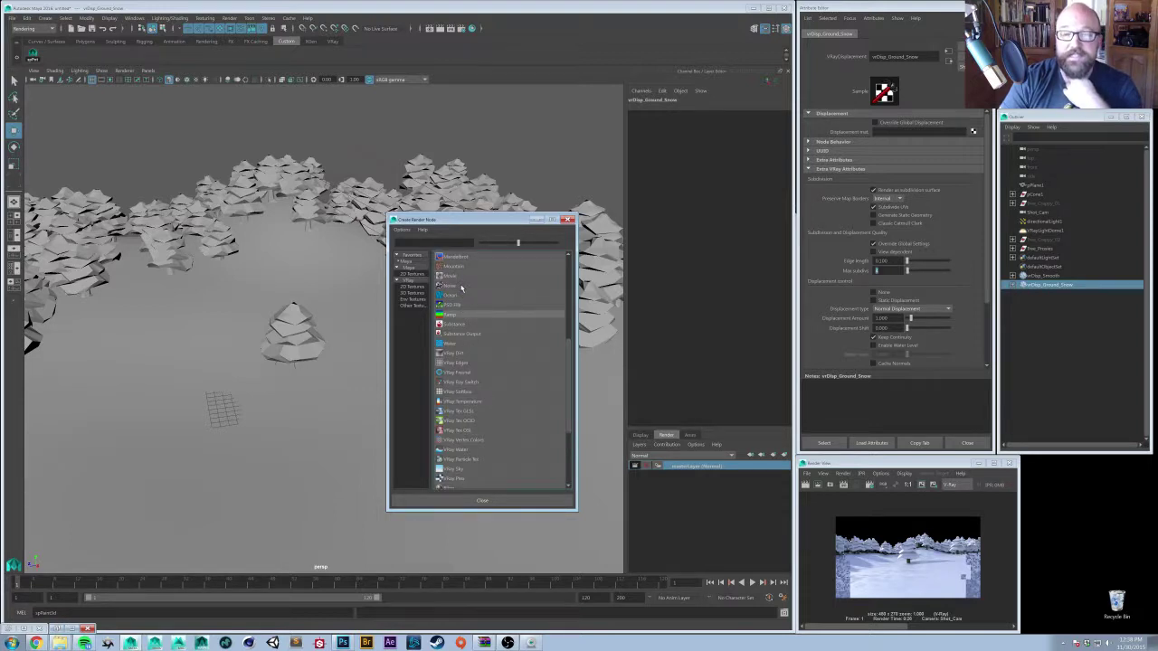
left_click(461, 287)
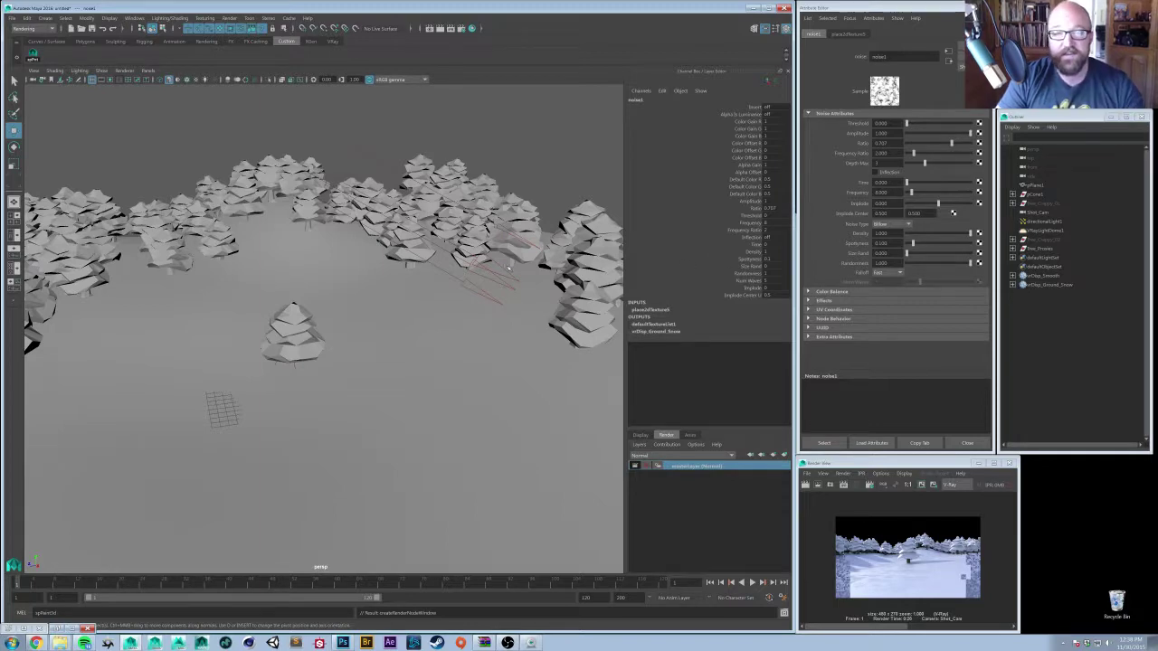
- Restore the V-Ray frame buffer, close Hypershade, and enlarge the frame buffer window over the viewport for a new render
middle_click_drag(398, 330, 452, 362, "alt")
right_click_drag(452, 362, 512, 377, "alt")
left_click_drag(511, 377, 243, 444, "alt")
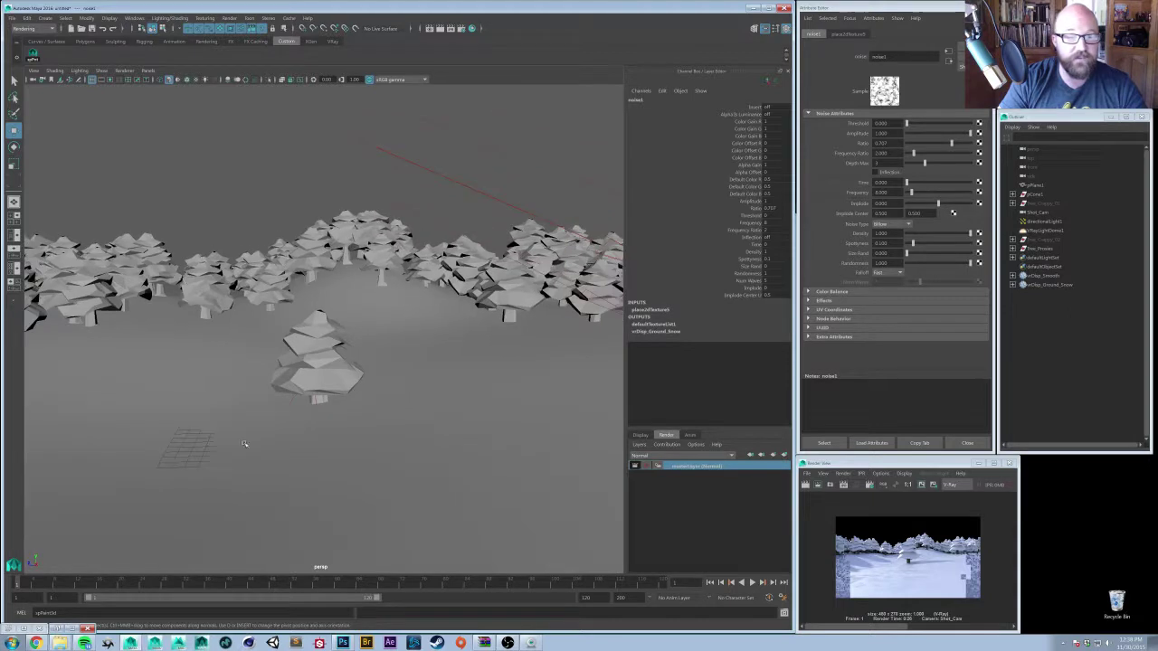
left_click(56, 629)
left_click(7, 631)
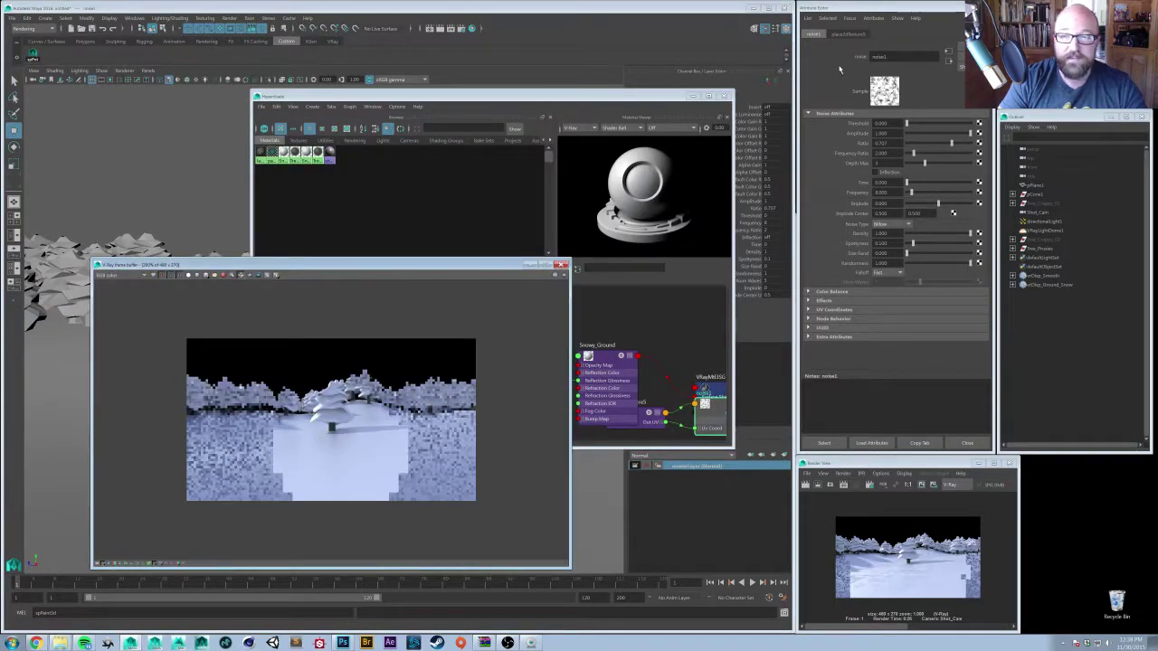
left_click(724, 97)
scroll(390, 303, "up", 1)
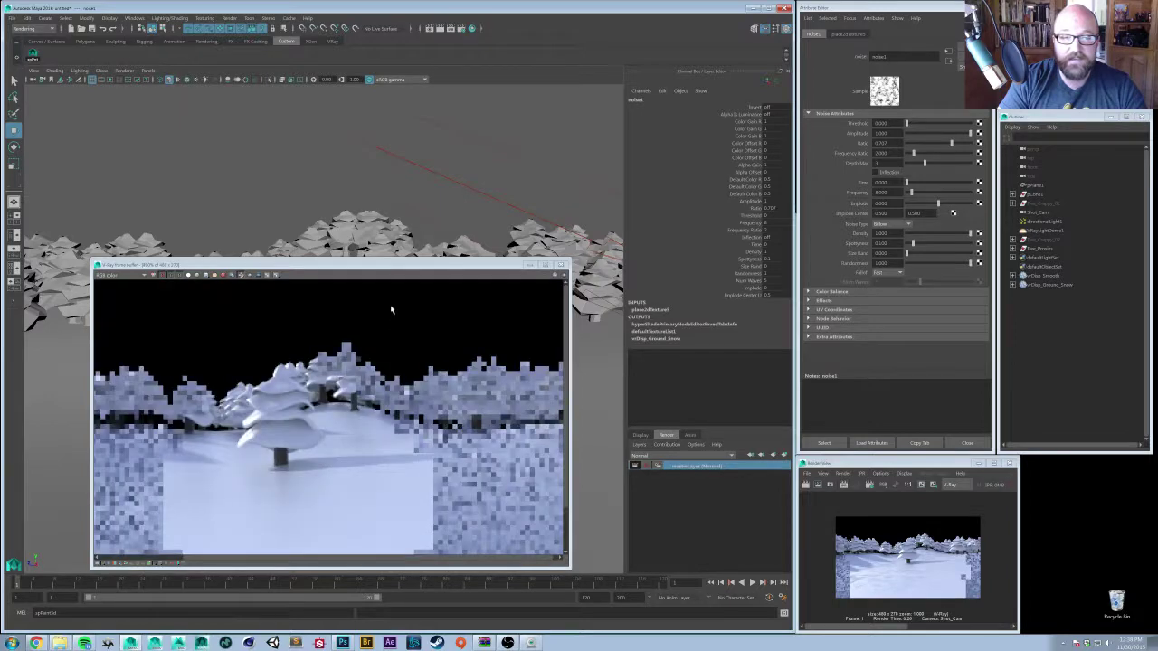
left_click_drag(439, 266, 410, 198)
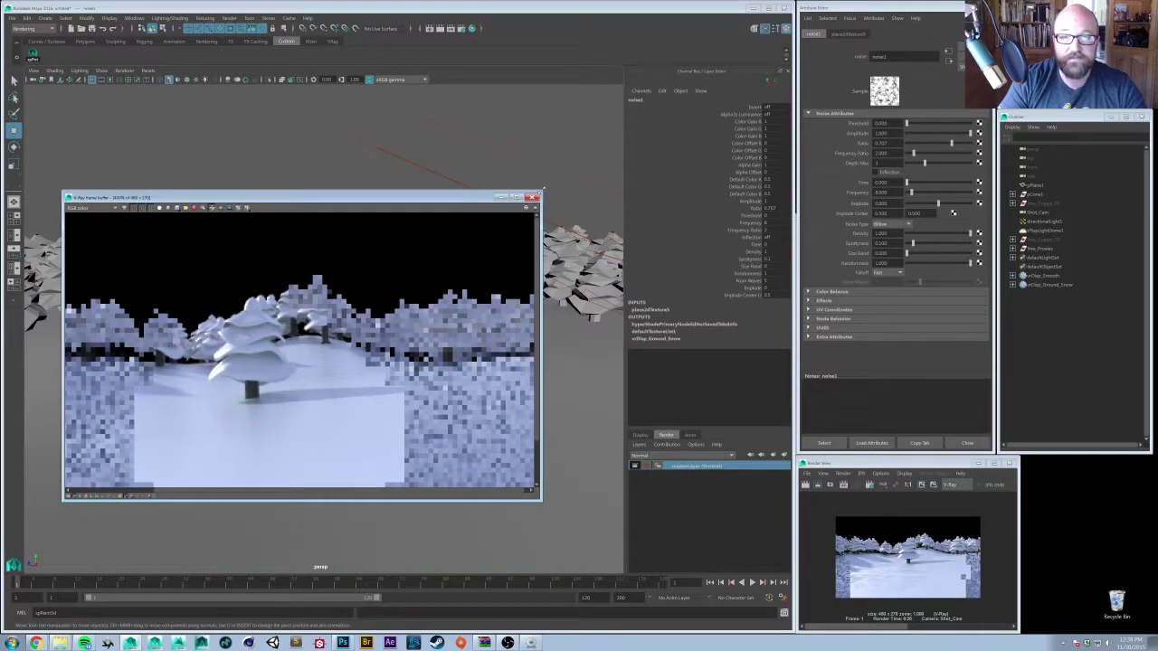
left_click_drag(542, 191, 662, 126)
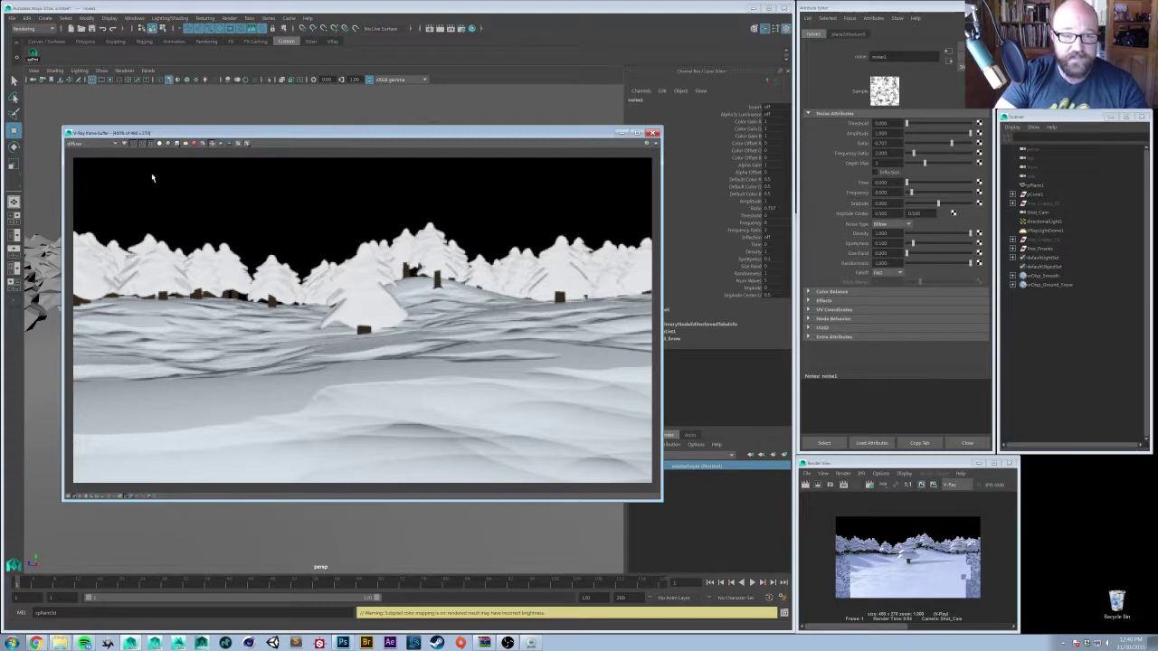
- Switch the frame buffer from the diffuse channel to RGB color and examine the noise displacement on the rendered snowy ground
scroll(100, 146, "down", 1)
scroll(100, 146, "down", 1)
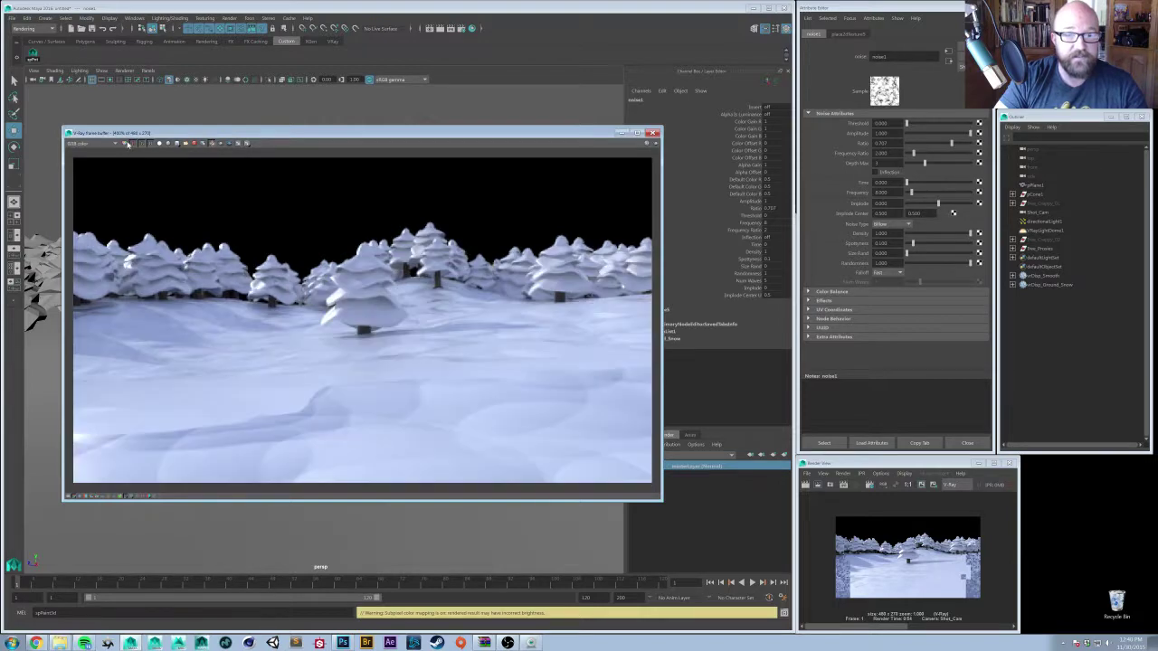
scroll(127, 144, "down", 1)
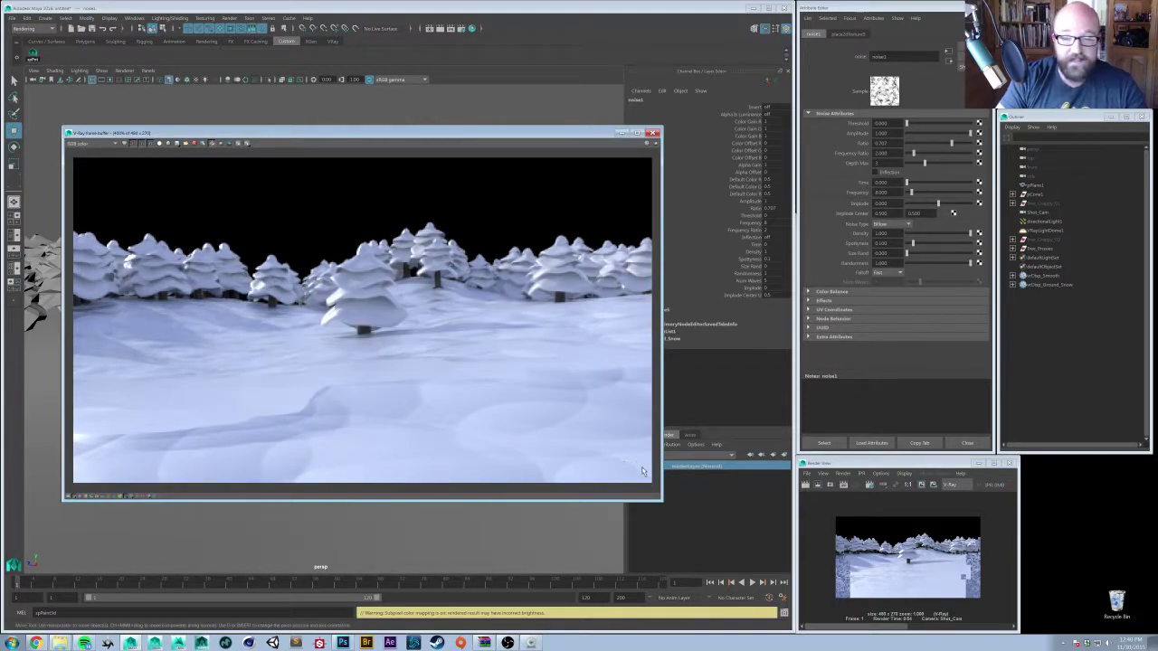
left_click_drag(657, 499, 660, 506)
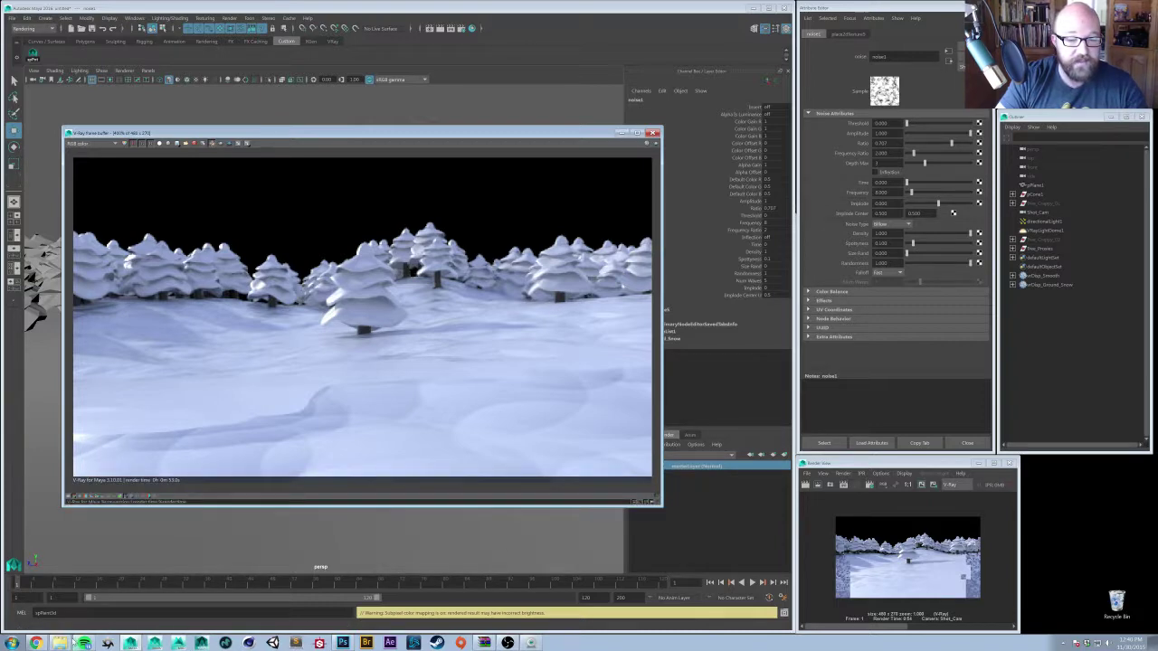
mouse_move(35, 641)
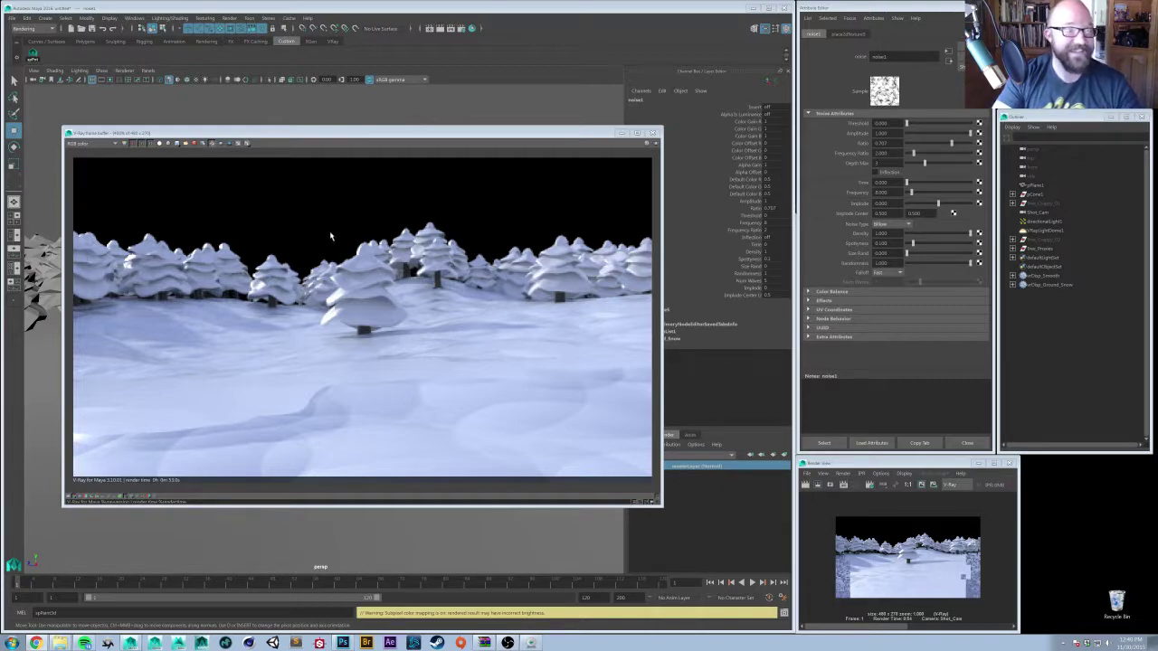
- Compare the ambient occlusion channel with the RGB color render in the V-Ray frame buffer and slightly enlarge its window
left_click(334, 268)
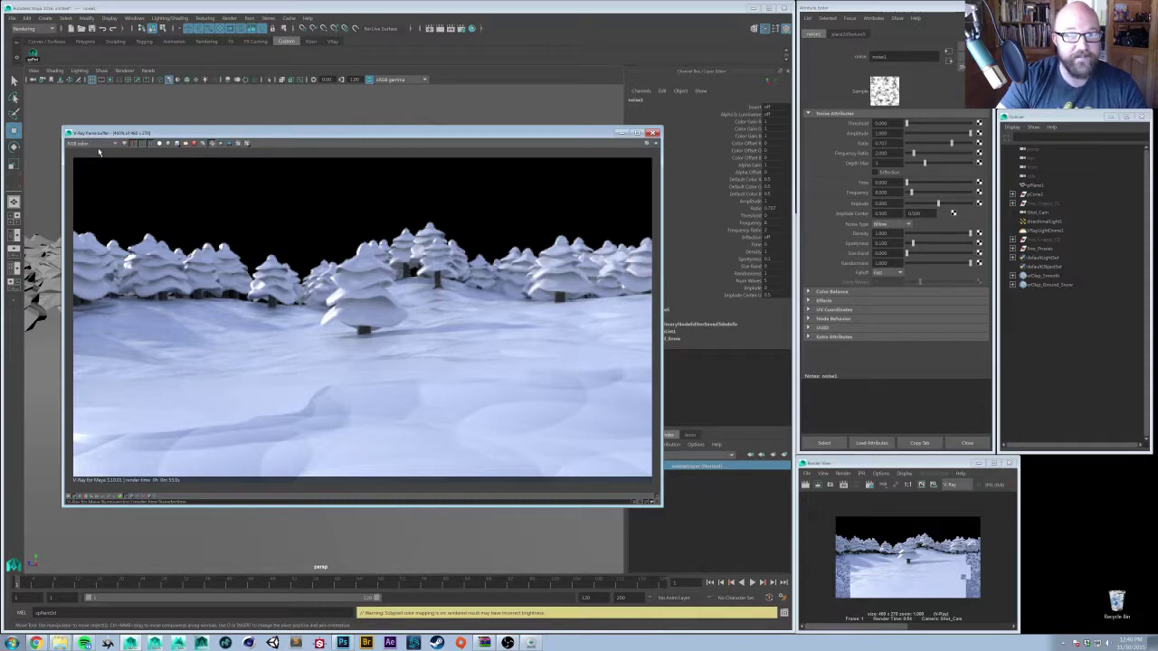
scroll(99, 146, "down", 1)
scroll(99, 146, "down", 1)
scroll(99, 146, "down", 1)
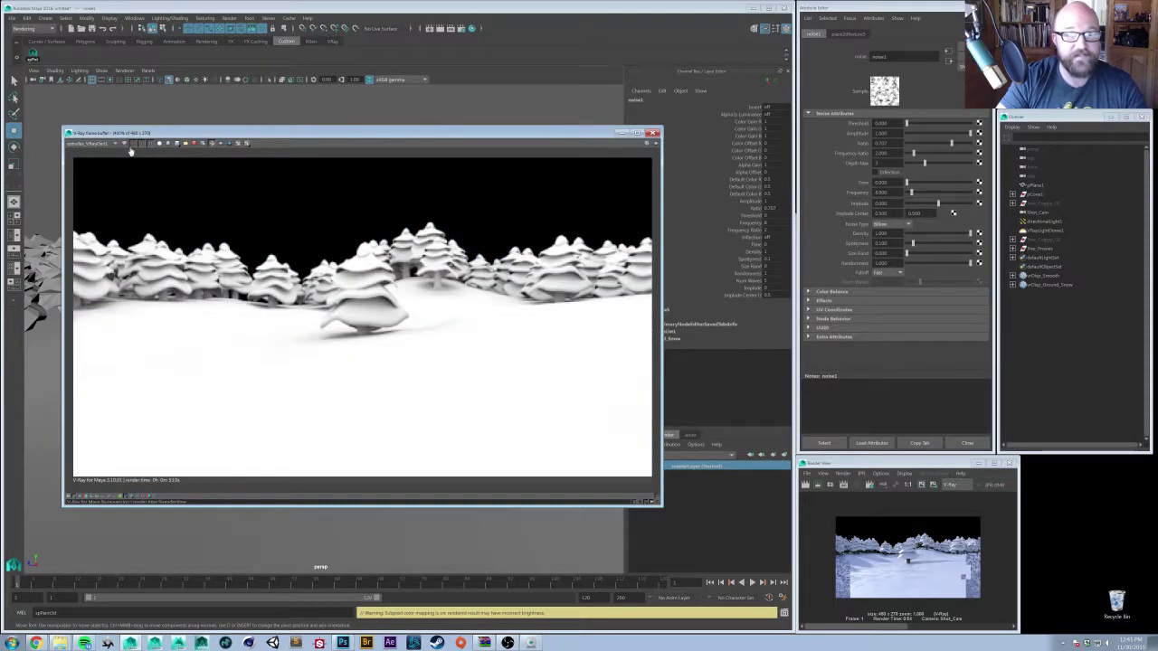
left_click(126, 144)
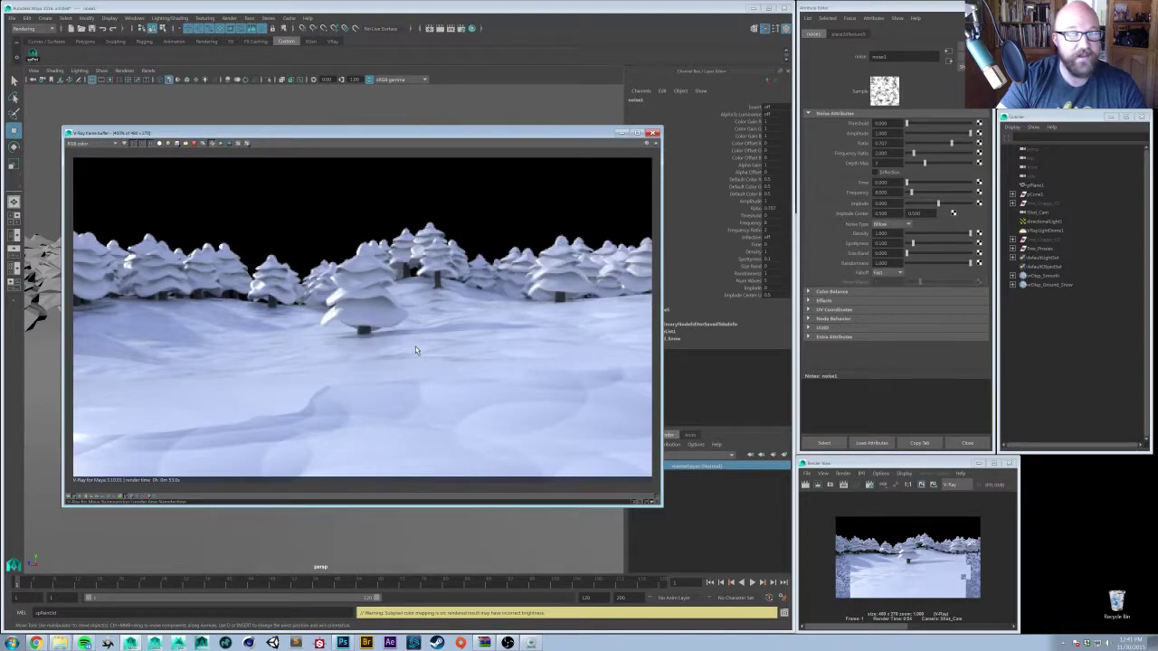
scroll(415, 347, "down", 1)
scroll(415, 351, "up", 1)
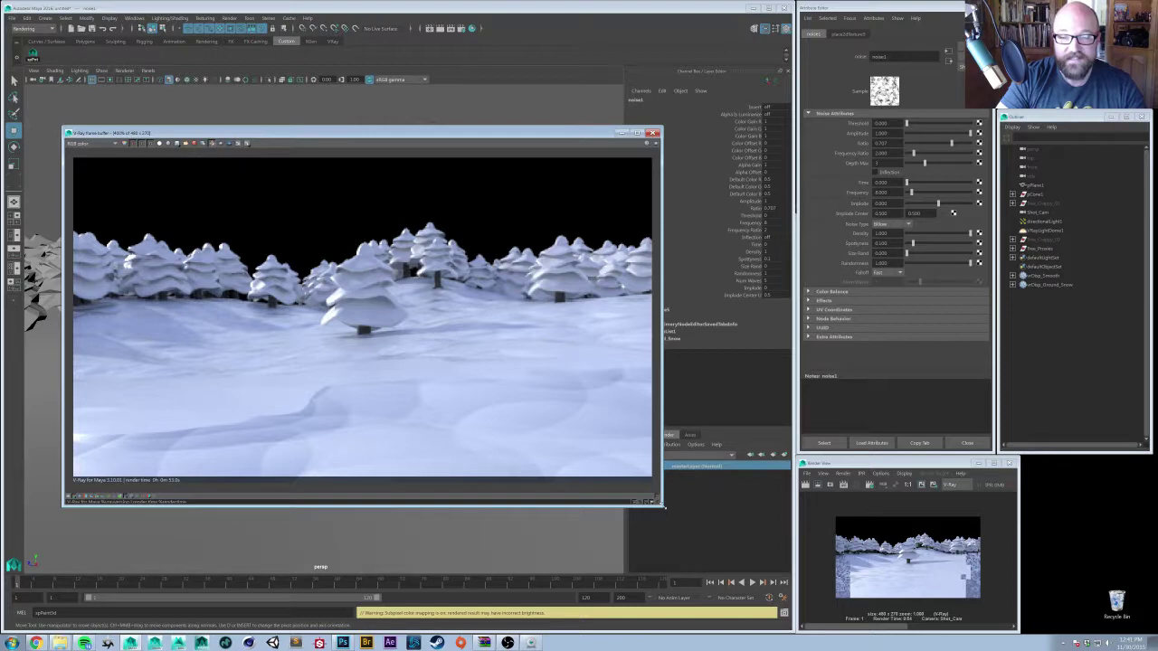
left_click_drag(663, 505, 670, 510)
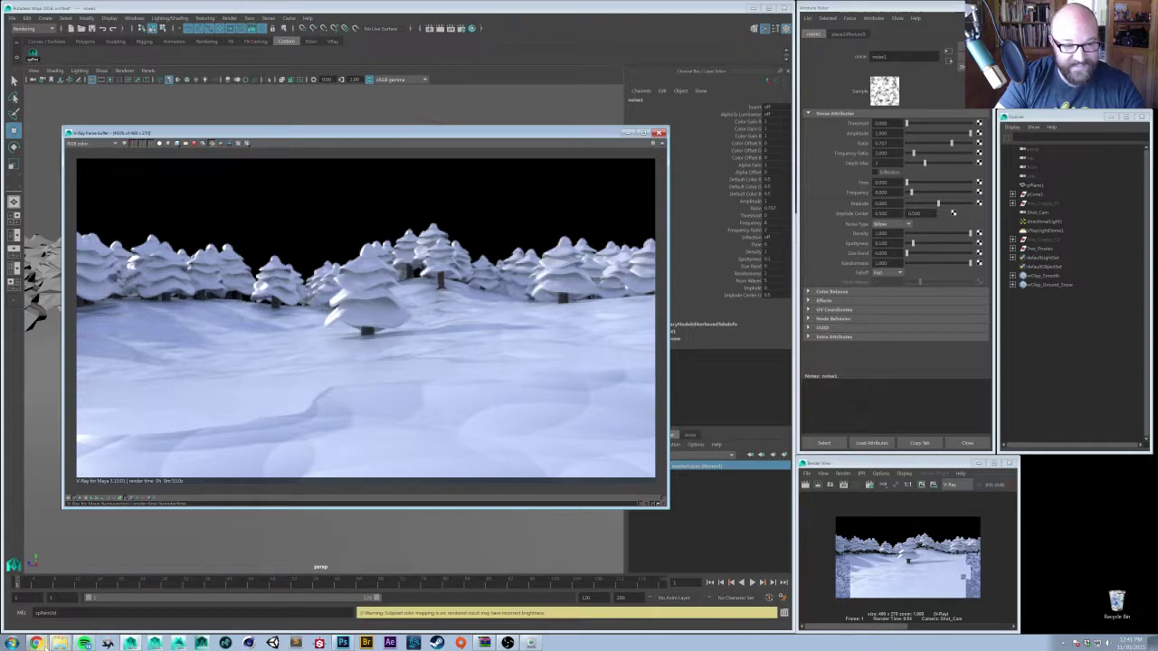
- Switch to Chrome and look through the textures.com results for "rock" for another displacement source image
left_click(87, 643)
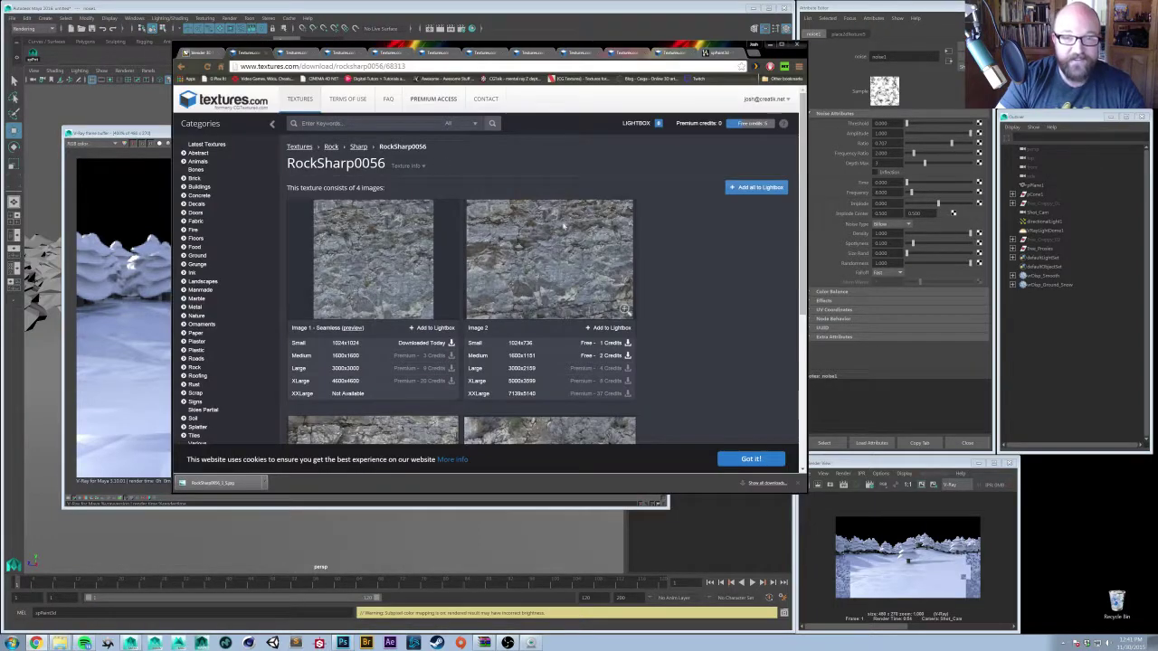
scroll(665, 255, "down", 4)
scroll(665, 258, "up", 3)
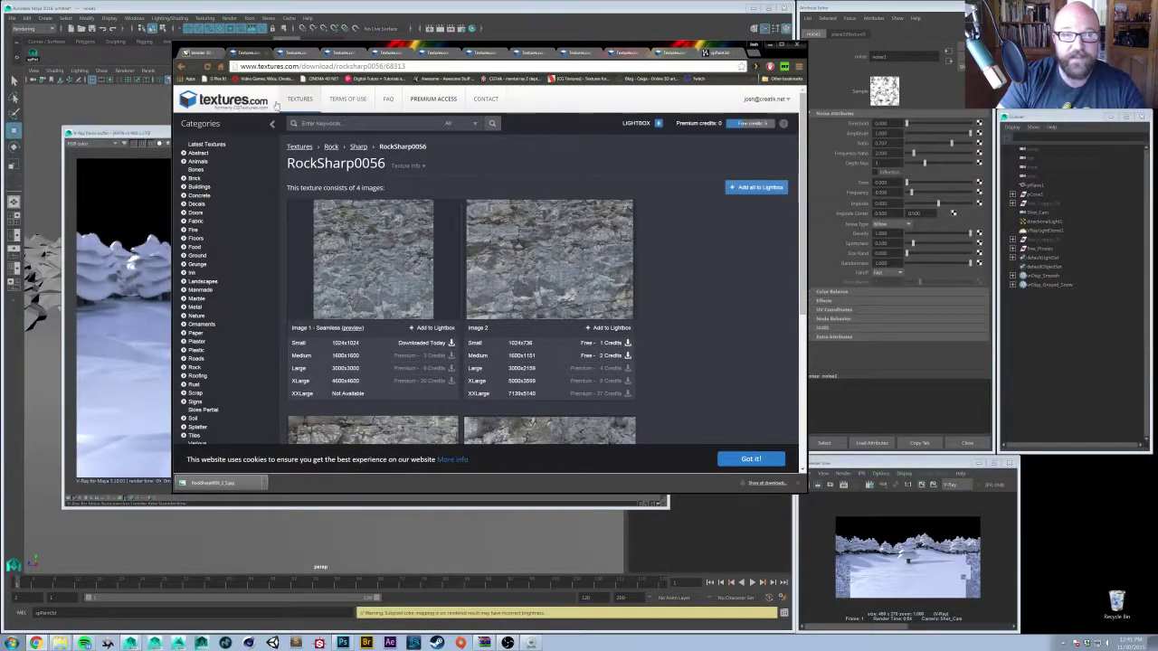
left_click(183, 67)
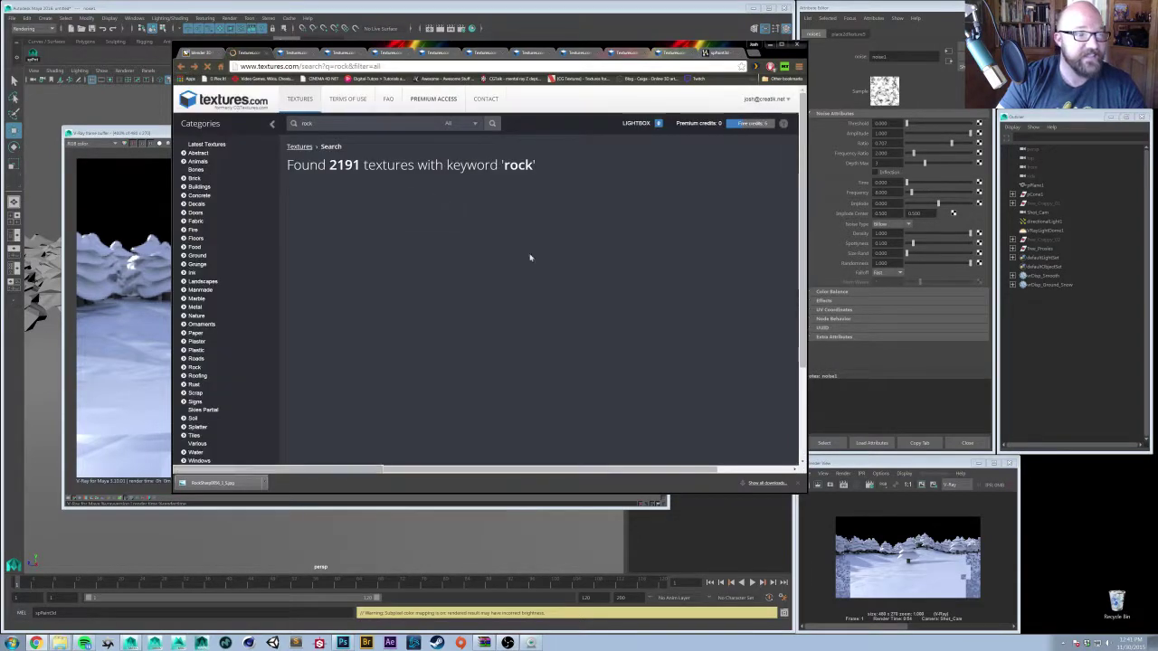
scroll(530, 336, "down", 2)
scroll(549, 334, "down", 6)
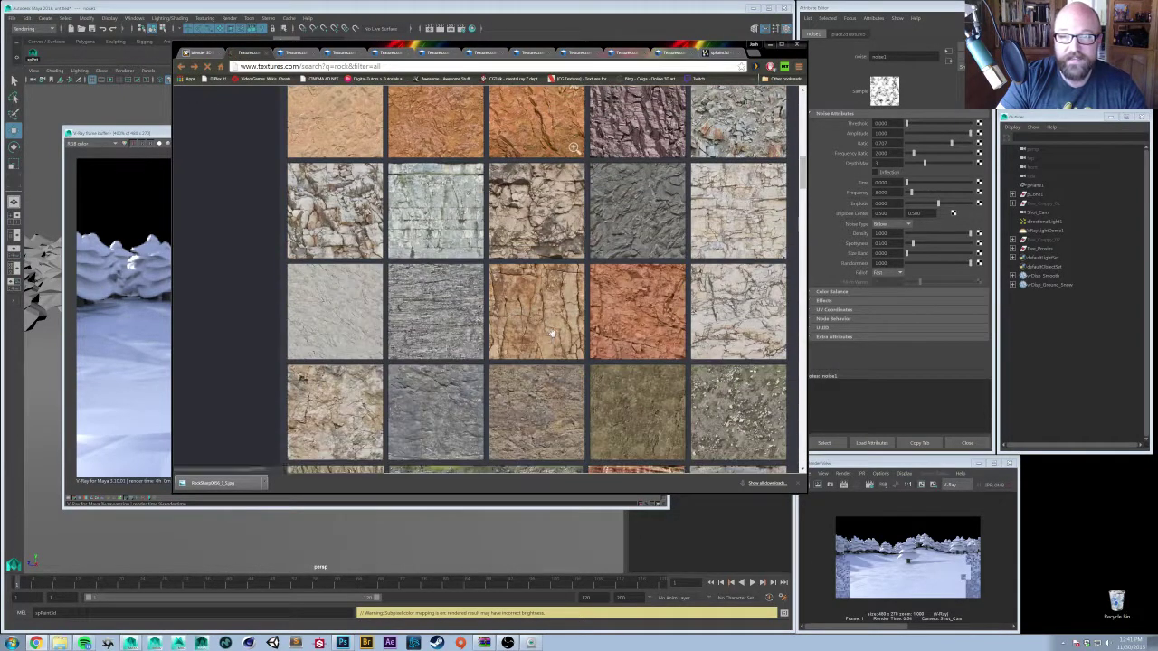
scroll(553, 330, "down", 8)
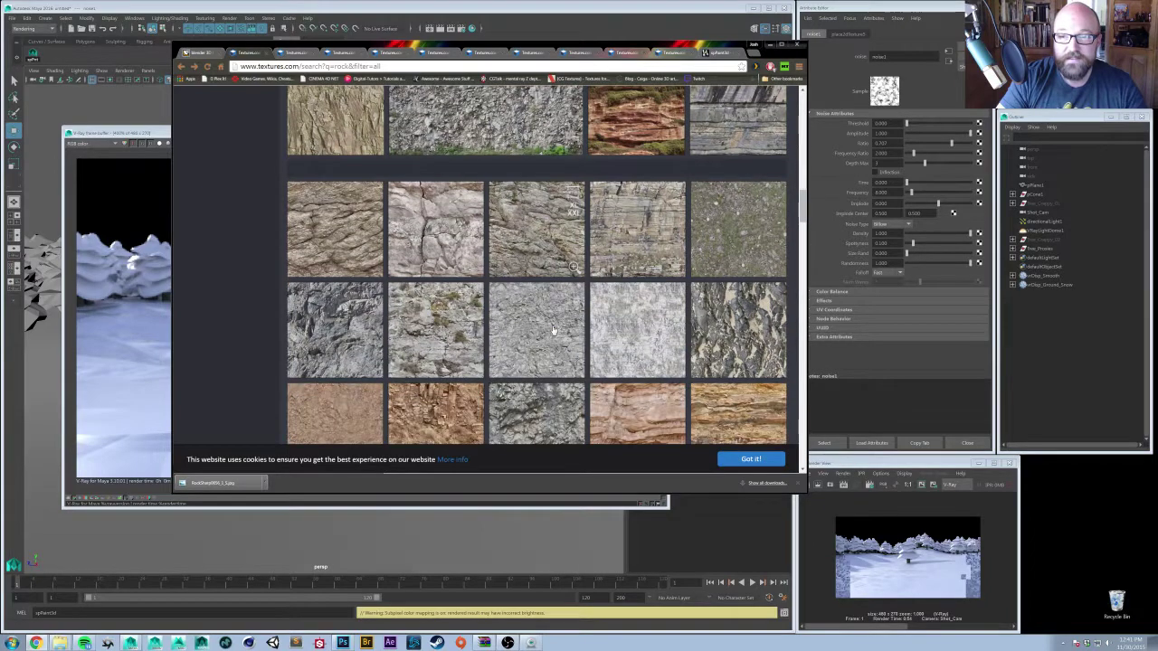
scroll(555, 332, "down", 8)
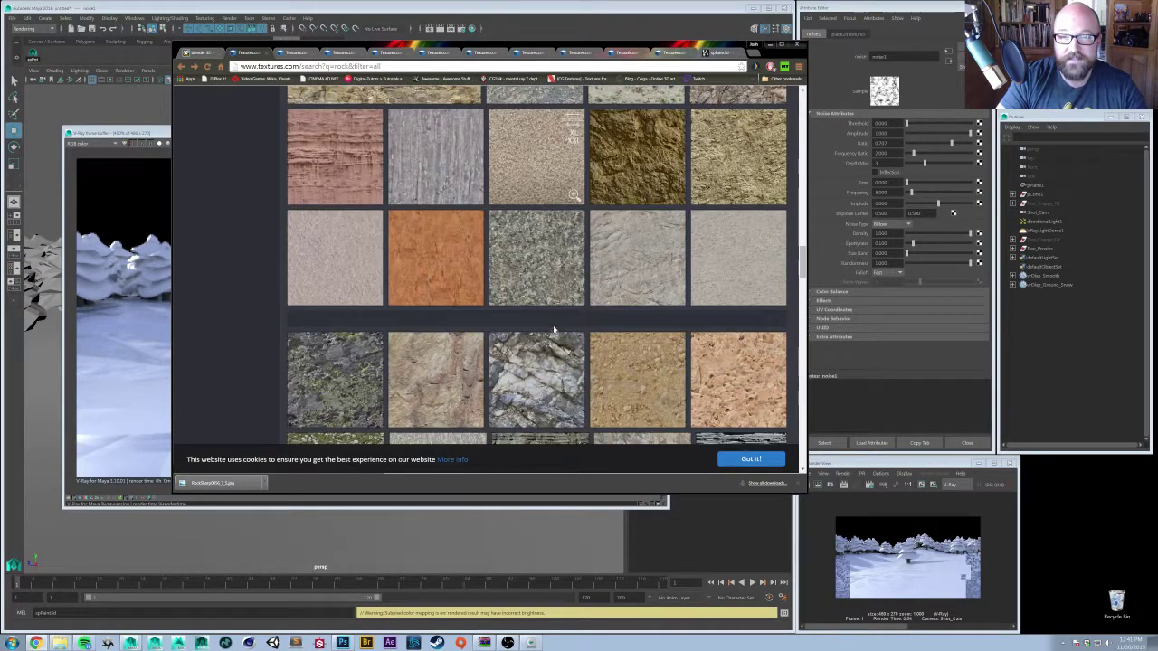
scroll(554, 331, "down", 8)
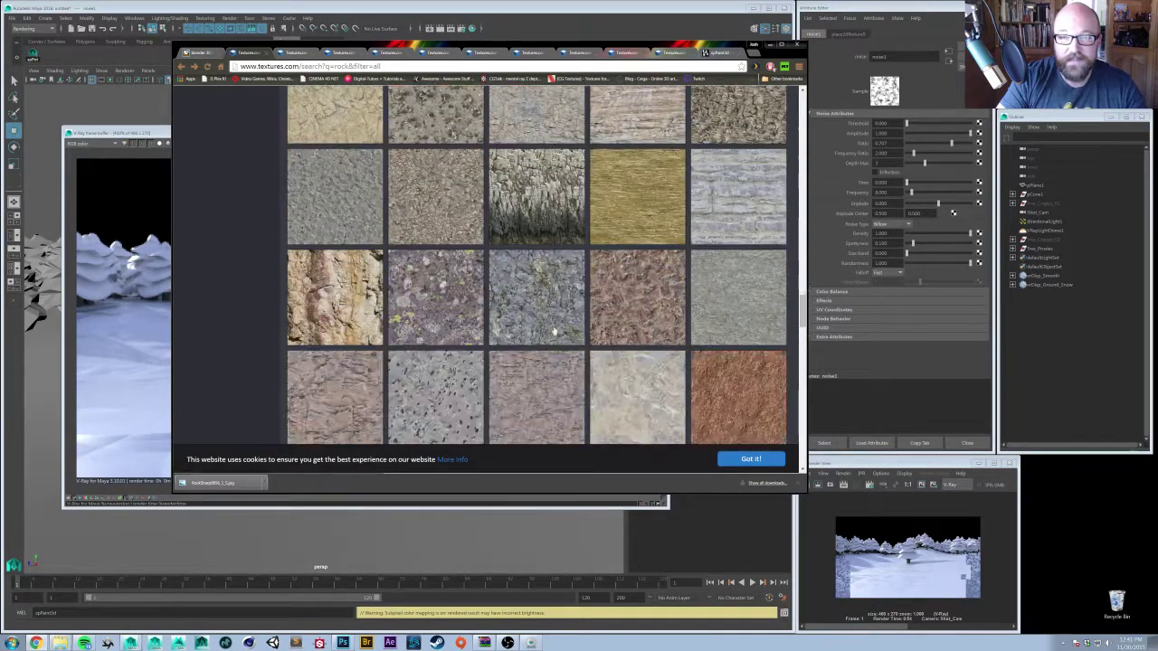
scroll(554, 331, "down", 8)
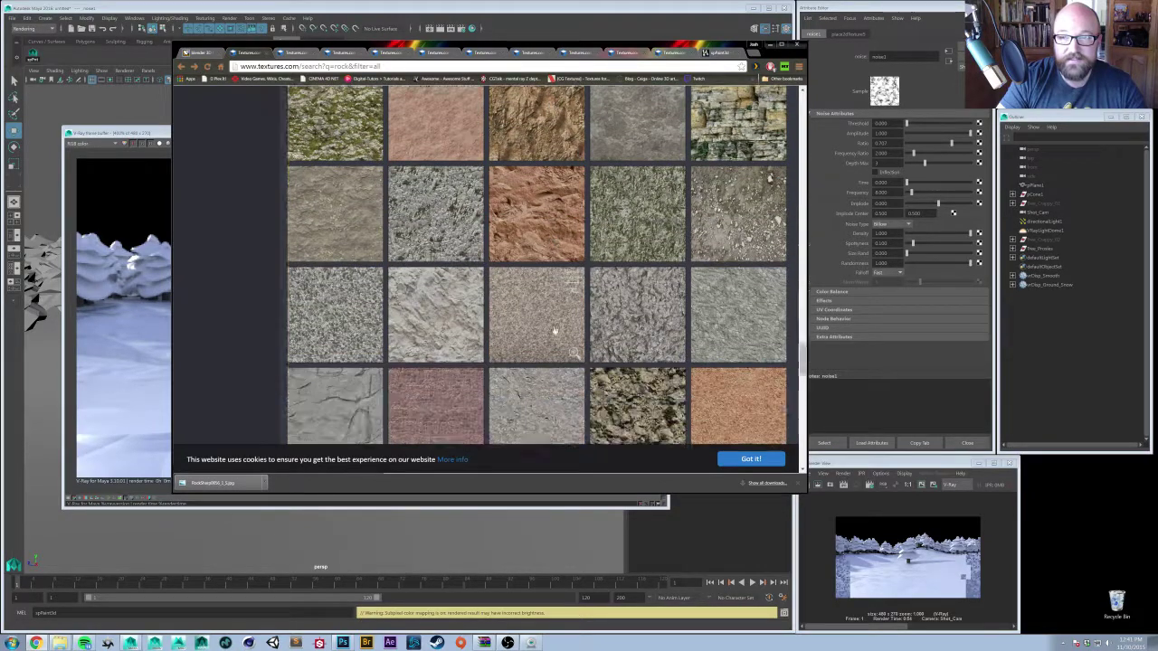
scroll(555, 331, "down", 10)
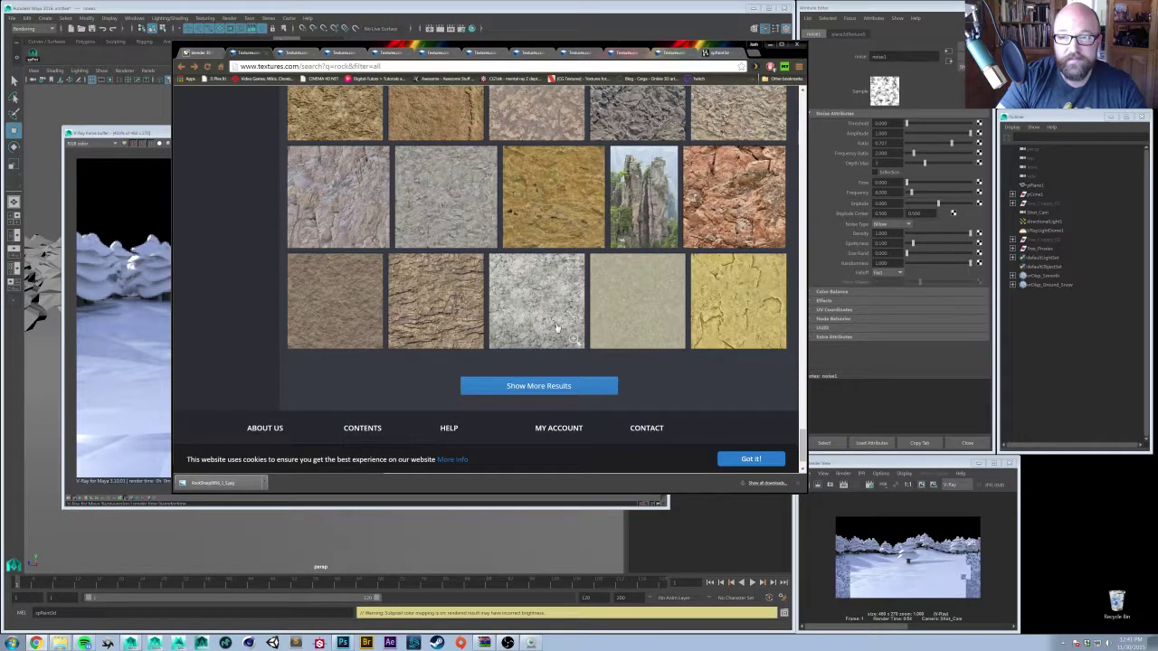
scroll(557, 331, "up", 2)
scroll(579, 321, "up", 1)
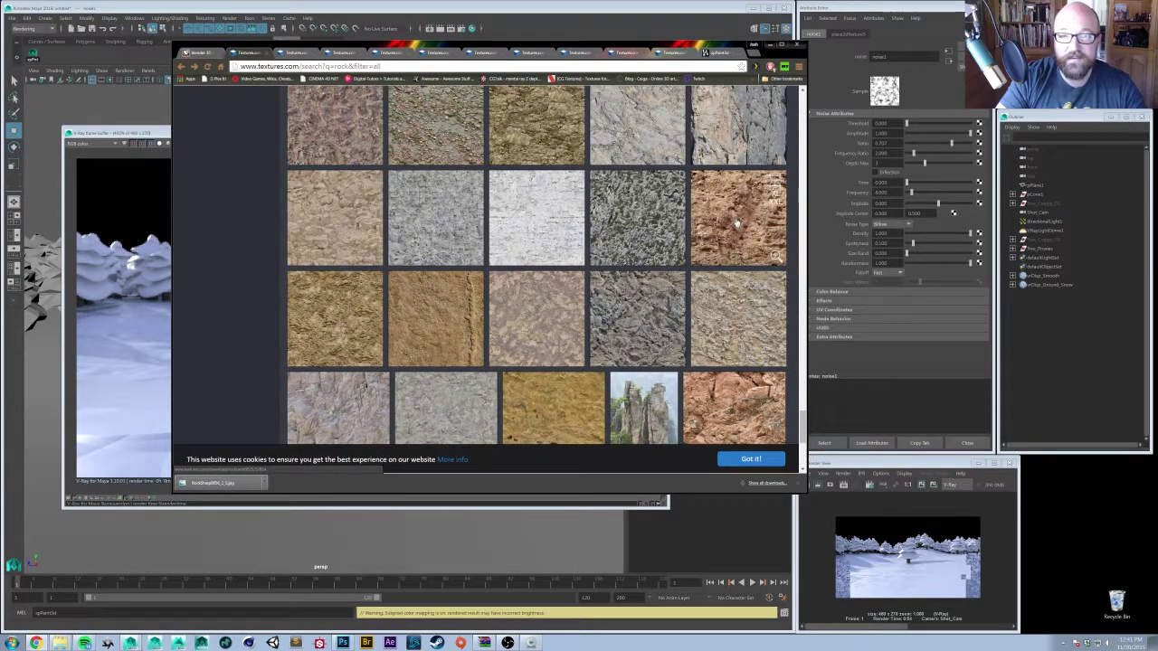
- Check the RocksArid0025 texture, return to the results, and download the small 1024x1024 seamless image of RocksArid0037
left_click(736, 220)
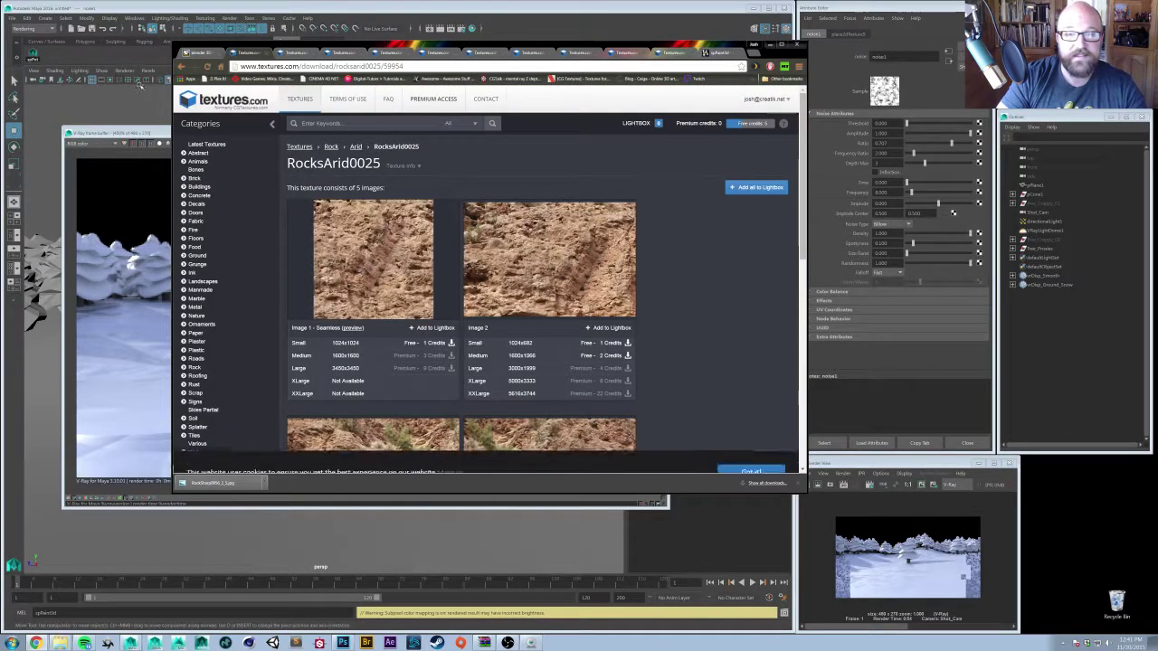
key("alt+Left")
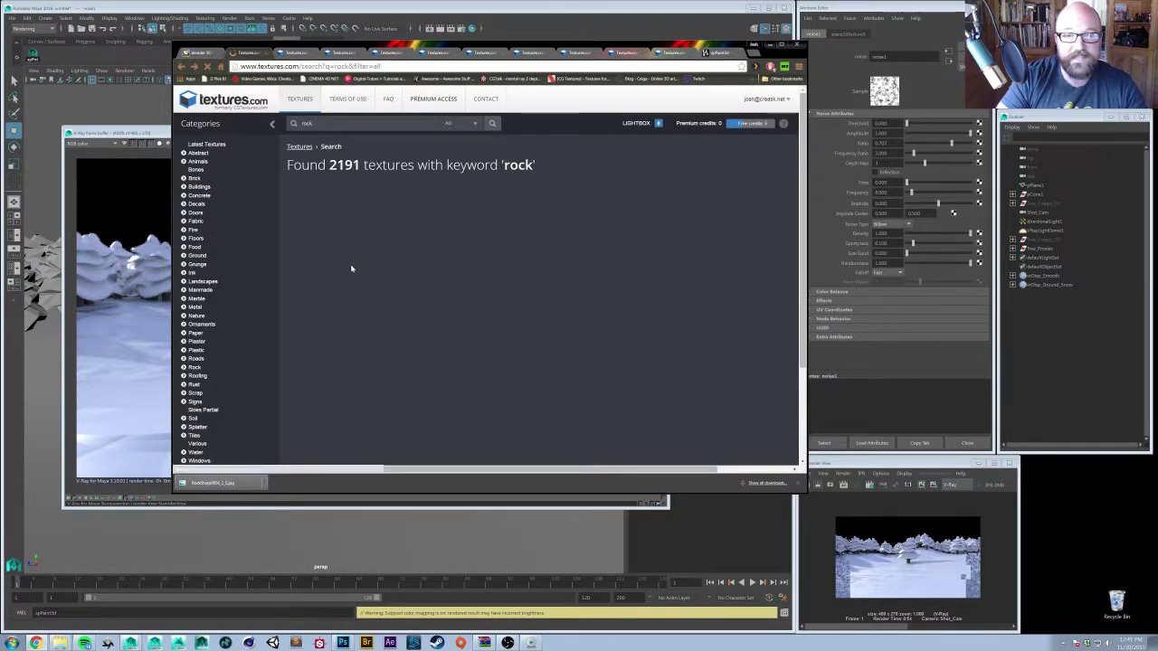
left_click(371, 256)
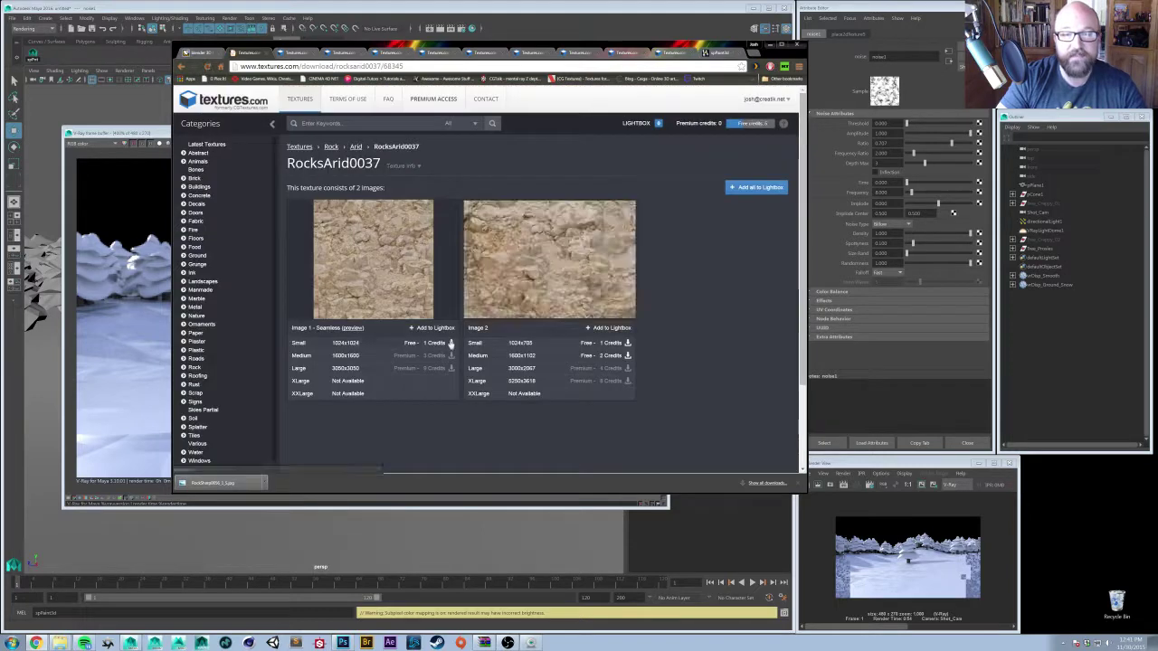
left_click(450, 343)
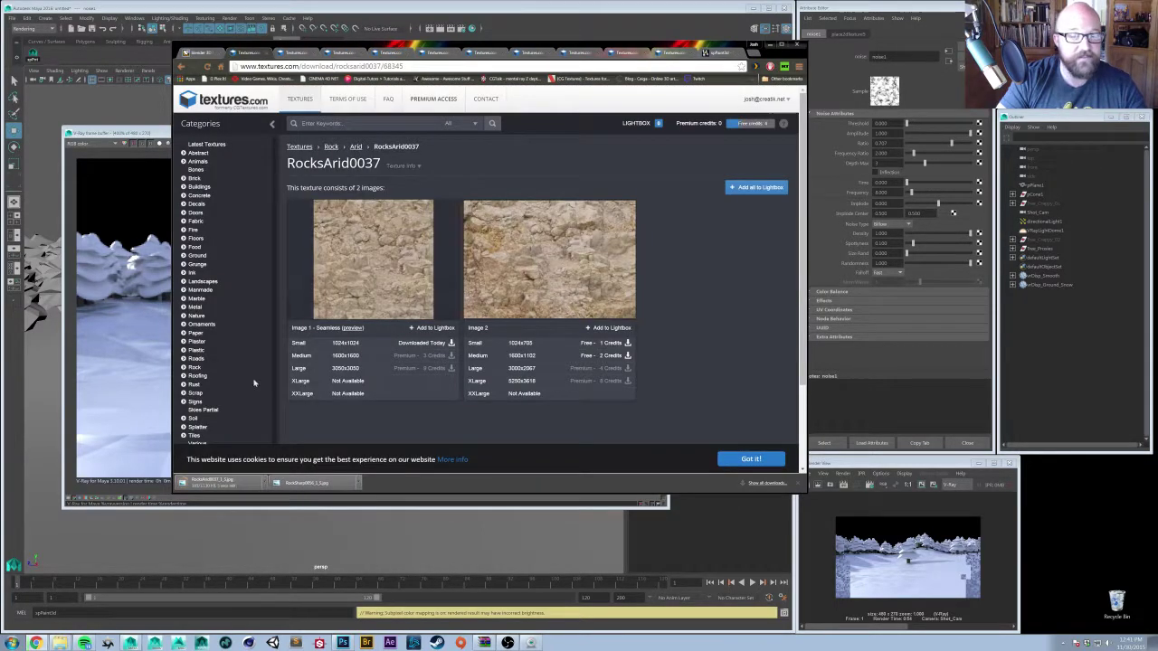
- Show the downloaded RocksArid0037 image in its folder and open it in Photoshop as a floating document beside the other rock texture
right_click(267, 488)
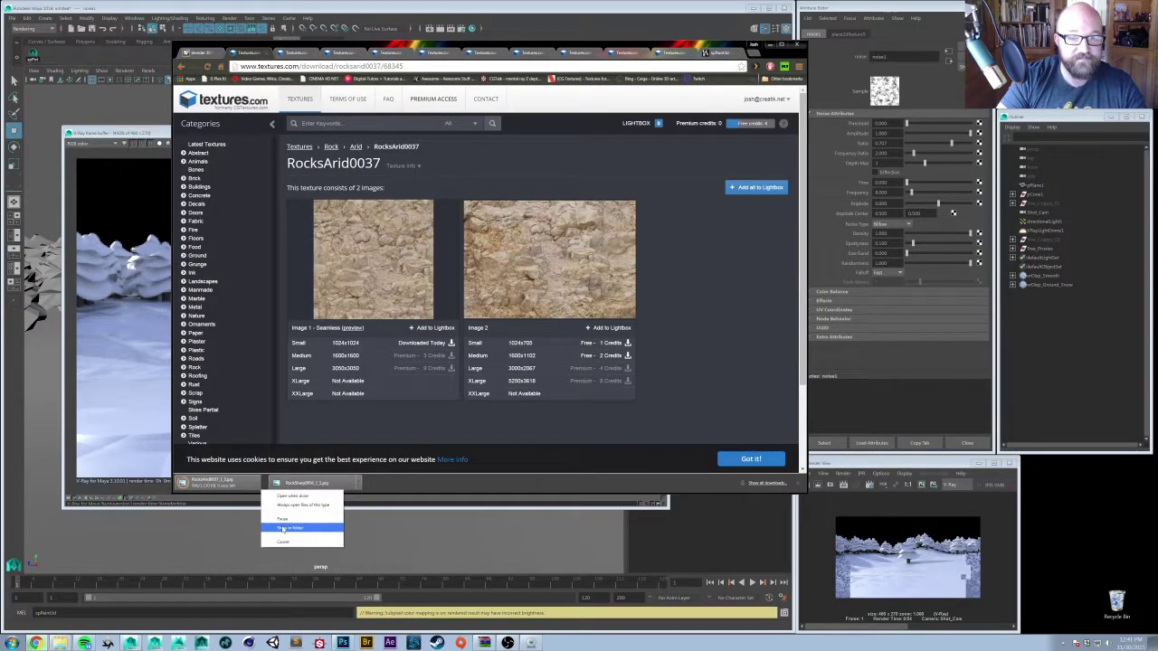
left_click(290, 527)
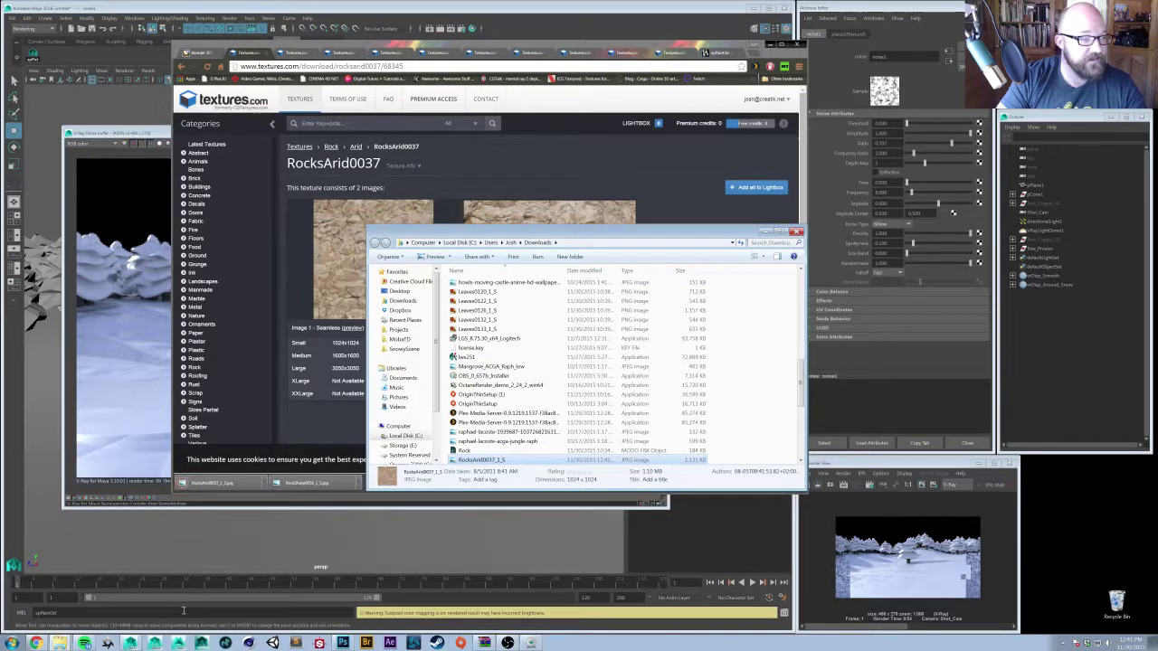
left_click(343, 643)
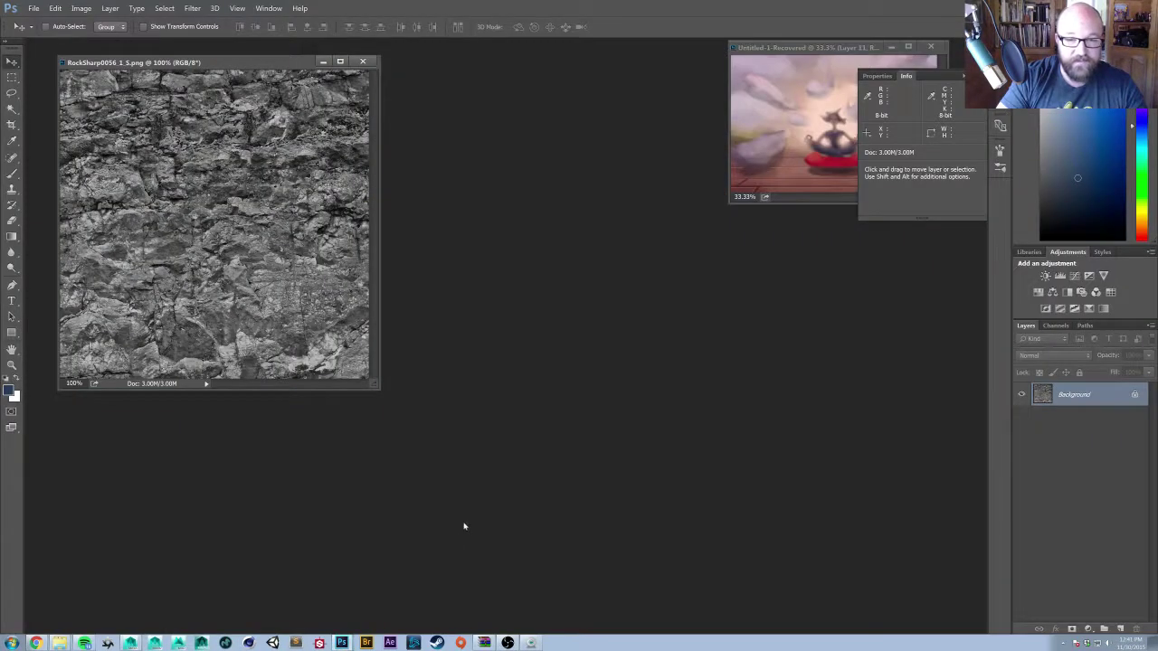
key("alt+Tab")
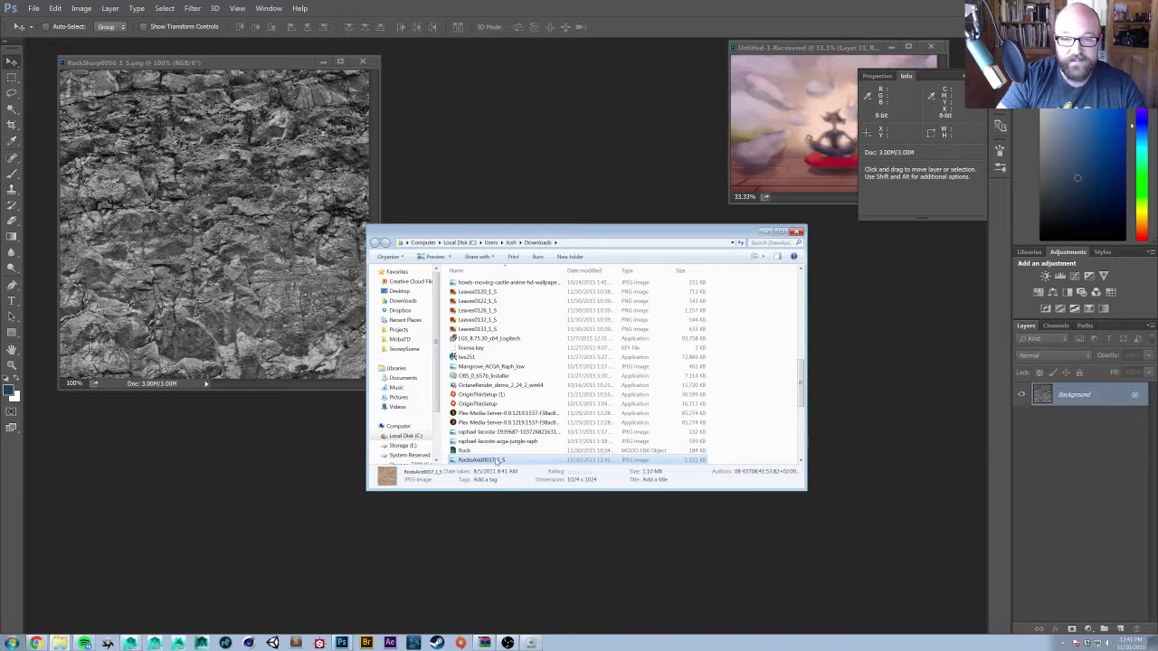
left_click_drag(481, 460, 282, 475)
left_click_drag(273, 67, 597, 213)
- Desaturate the RocksArid0037 image and use Curves to darken it and strengthen its contrast
key("ctrl+shift+u")
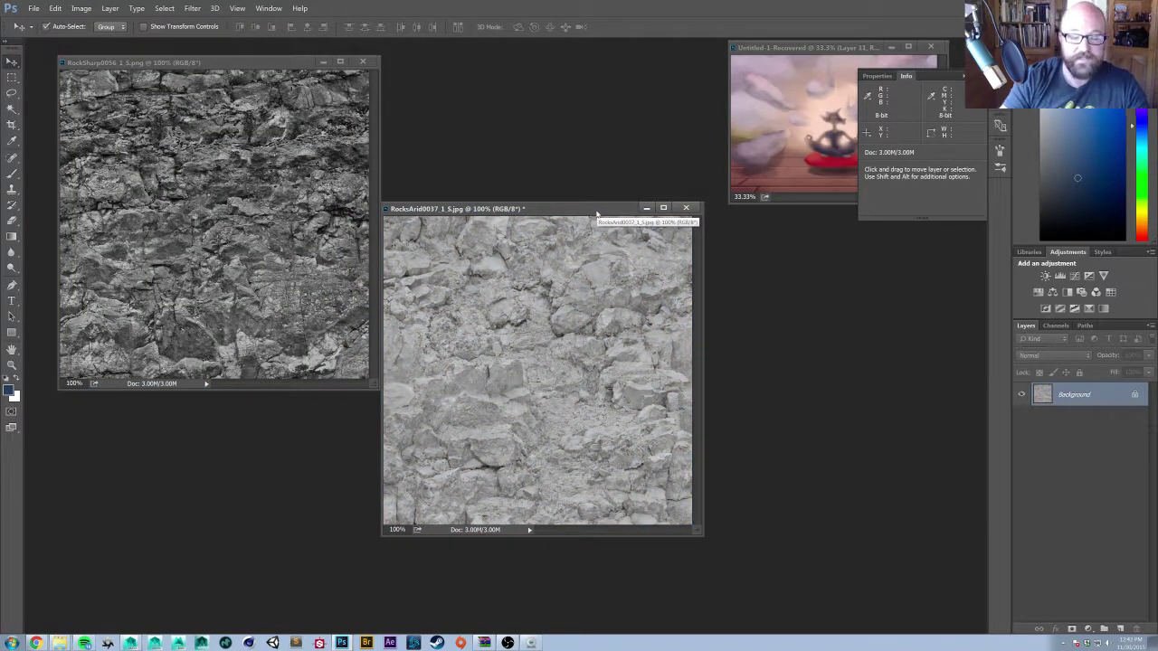
key("ctrl+m")
left_click_drag(766, 346, 768, 381)
mouse_move(824, 312)
left_mouse_down()
mouse_move(820, 268)
mouse_move(831, 295)
left_mouse_up()
key("Return")
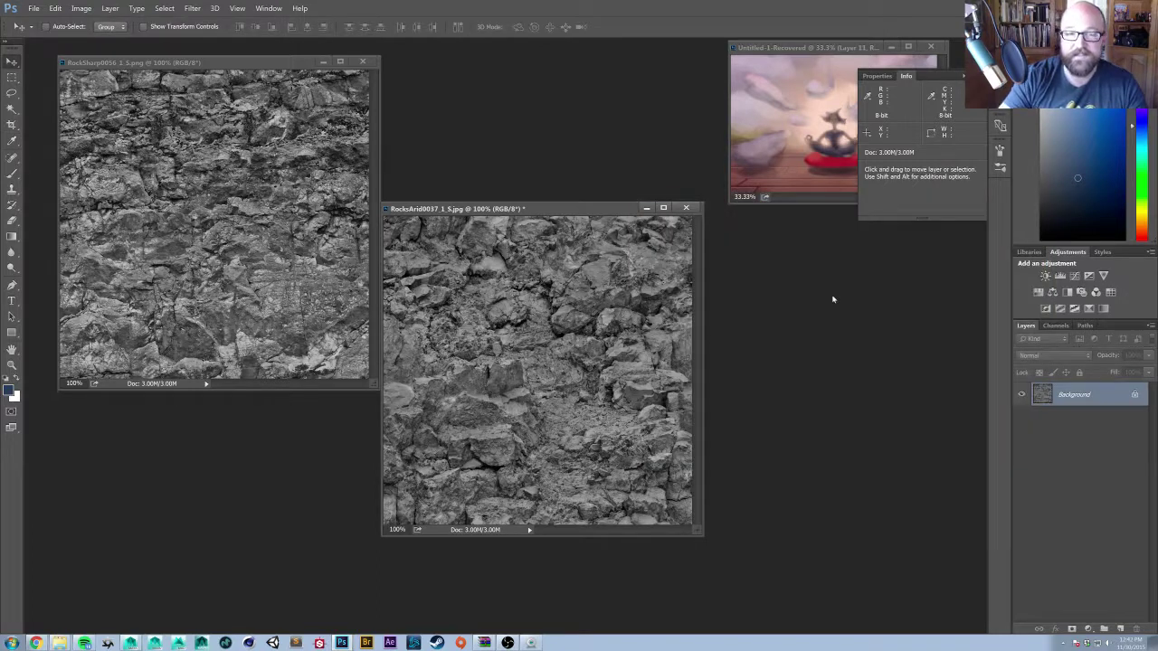
- Save a JPEG copy of the grayscale rock image as Rocks_Disp_01 in the SnowyScene project's textures folder
key("ctrl+shift+s")
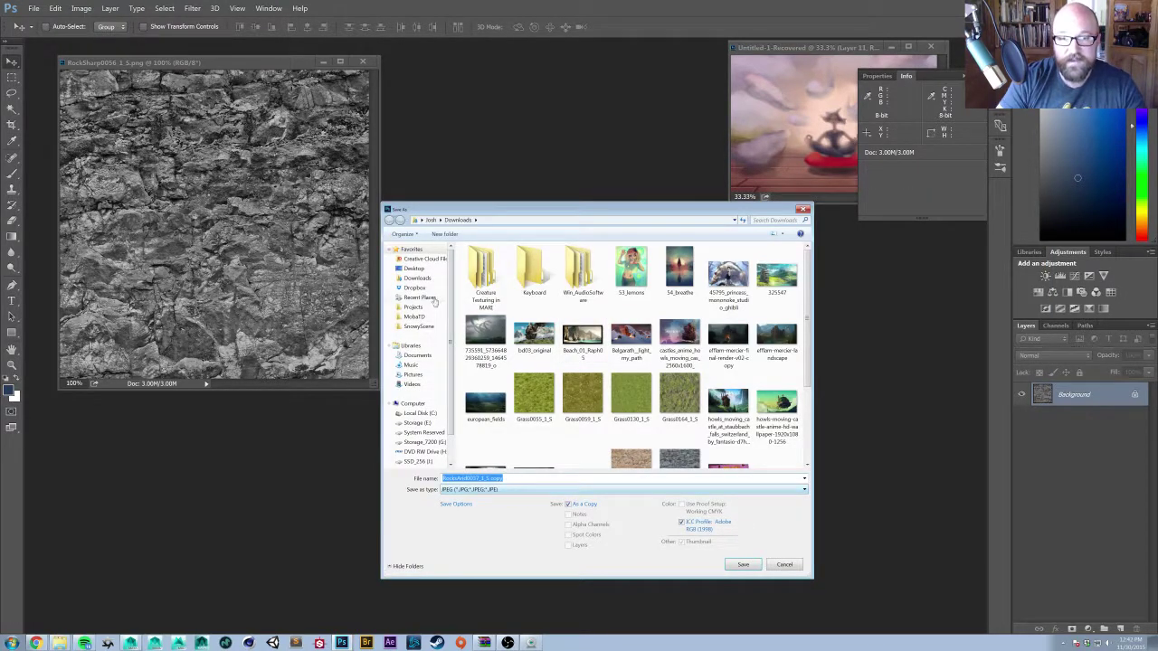
left_click(409, 328)
left_click(480, 264)
double_click(480, 264)
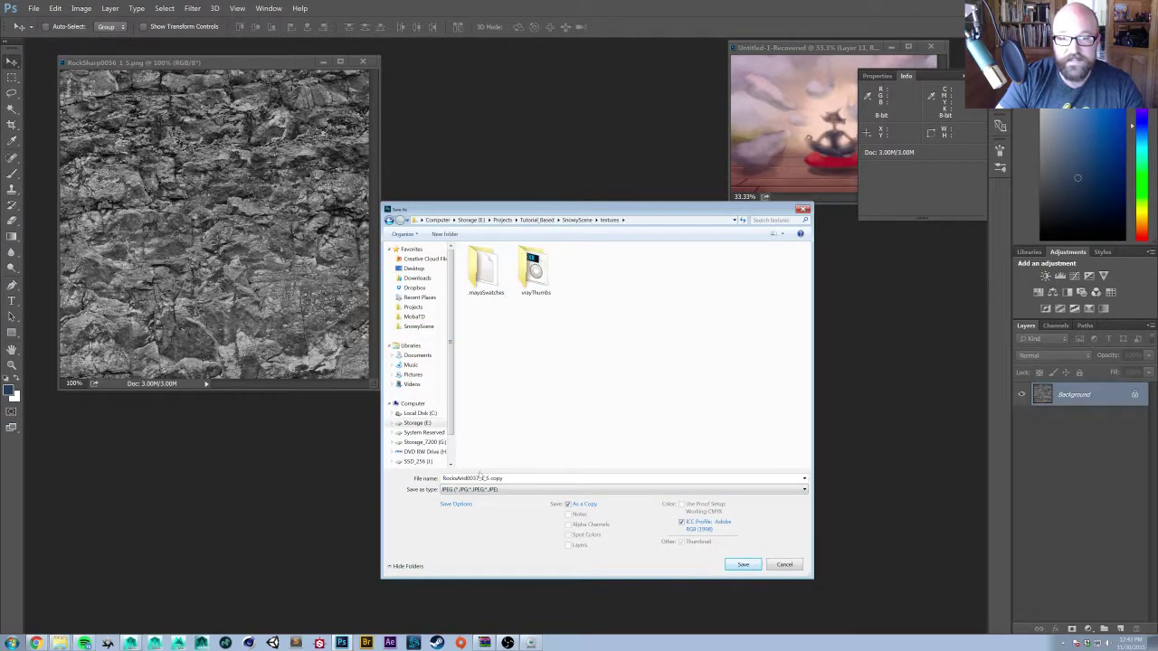
left_click_drag(548, 479, 365, 476)
type("Rocks")
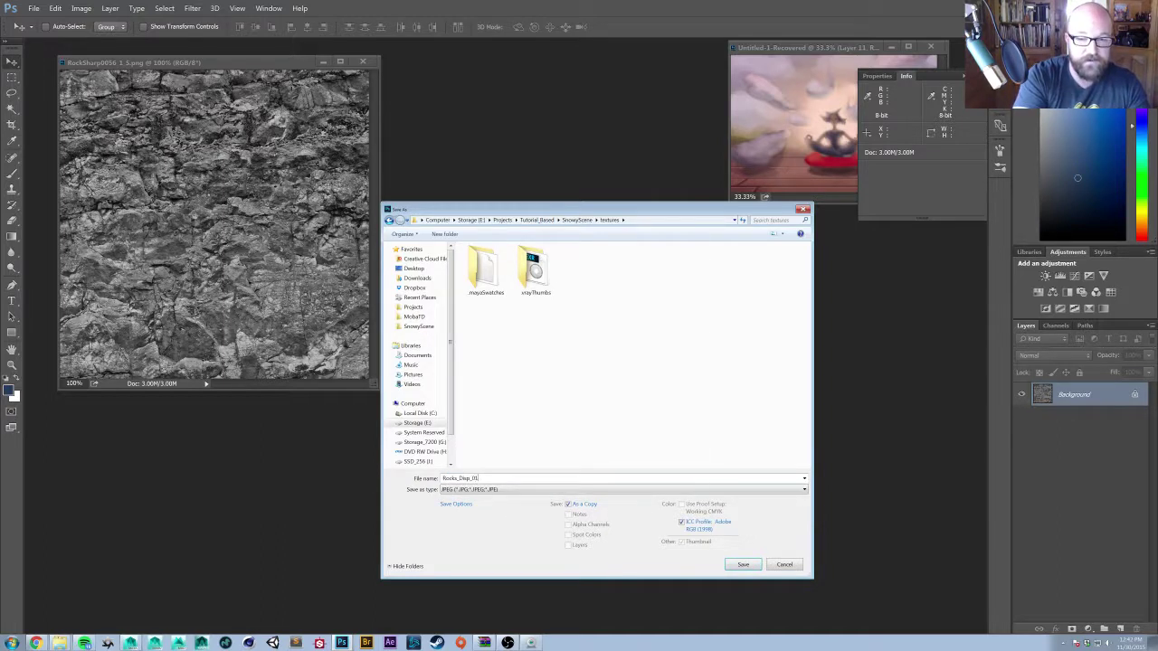
type("_Disp_01")
key("Return")
key("Return")
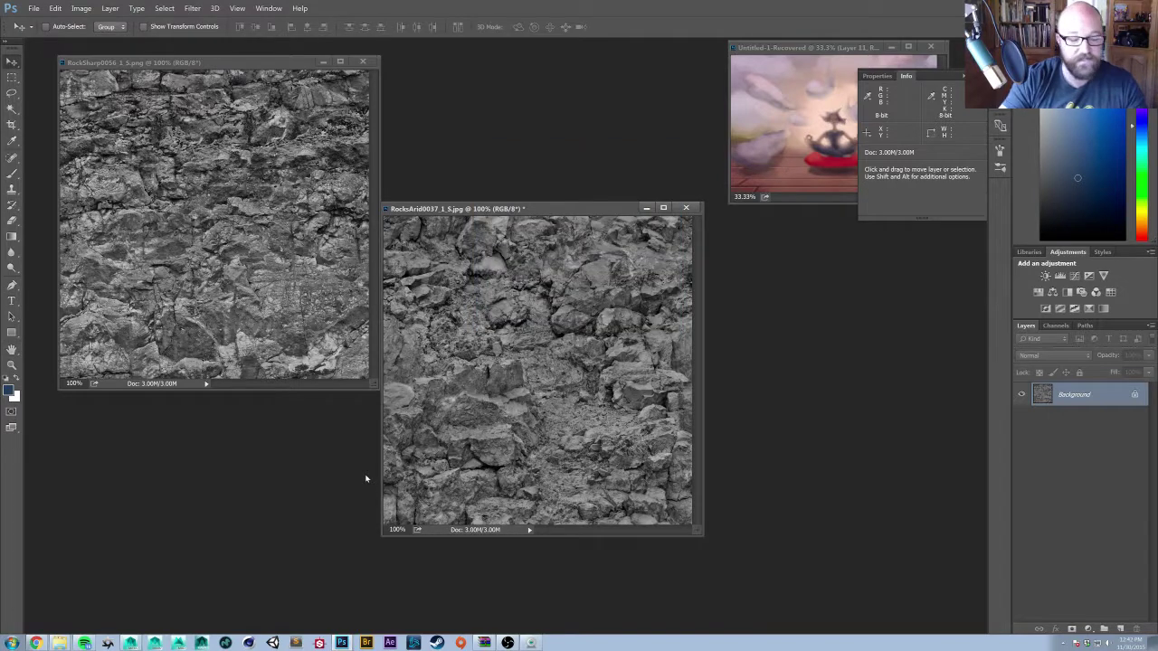
- Save a PNG copy of the rock image as Rocks_Disp in SnowyScene's textures folder and return to Maya
key("v")
key("ctrl+shift+s")
left_click(456, 490)
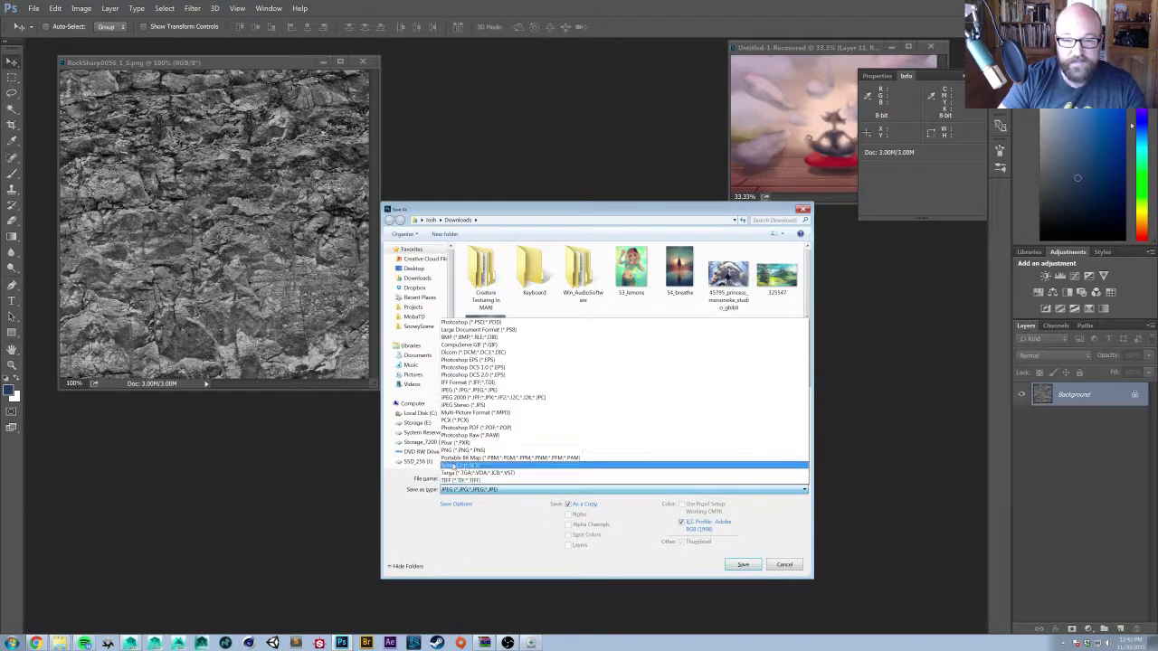
left_click(470, 473)
left_click(415, 327)
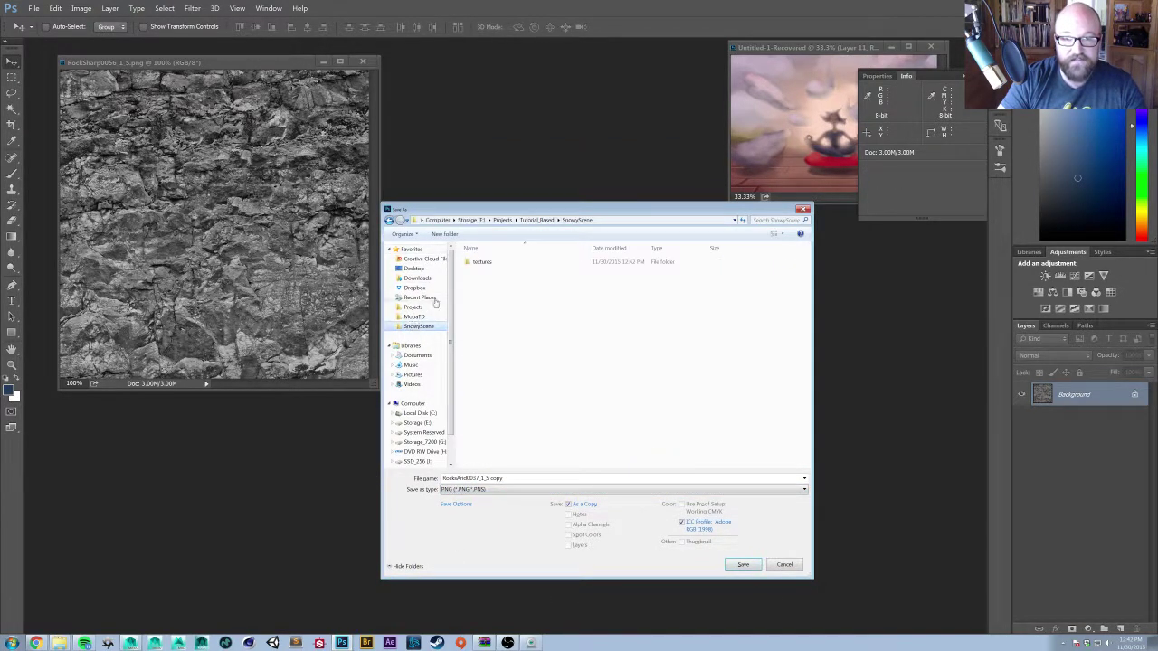
double_click(474, 259)
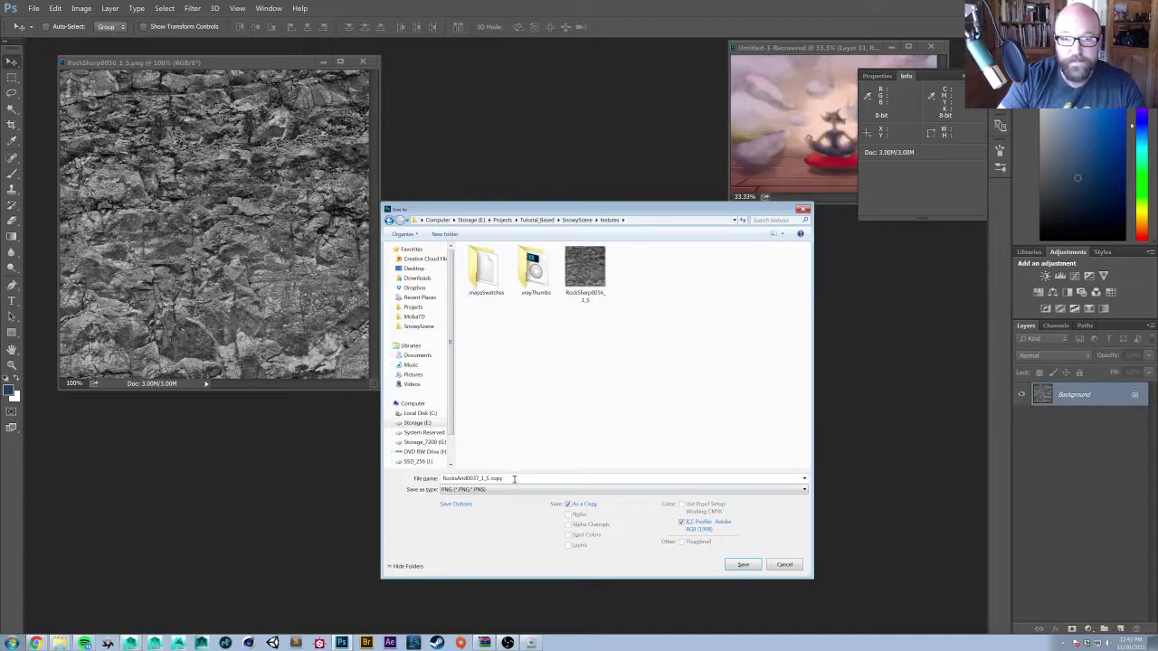
key("alt+n")
type("Rocks_D")
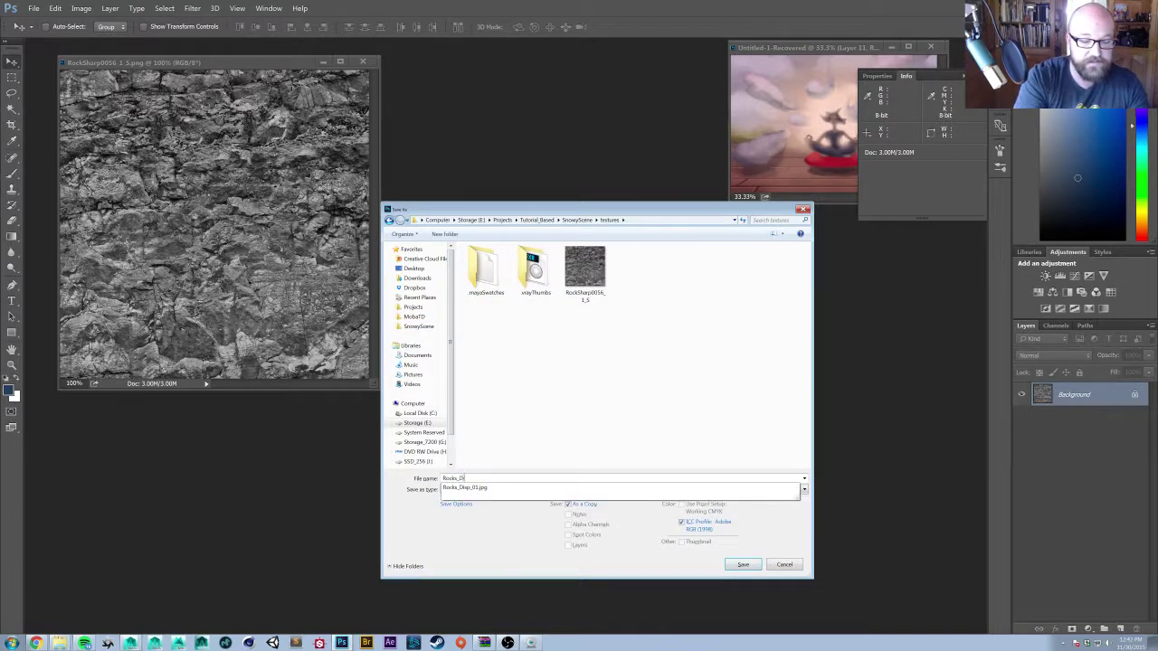
type("isp")
key("Return")
key("Return")
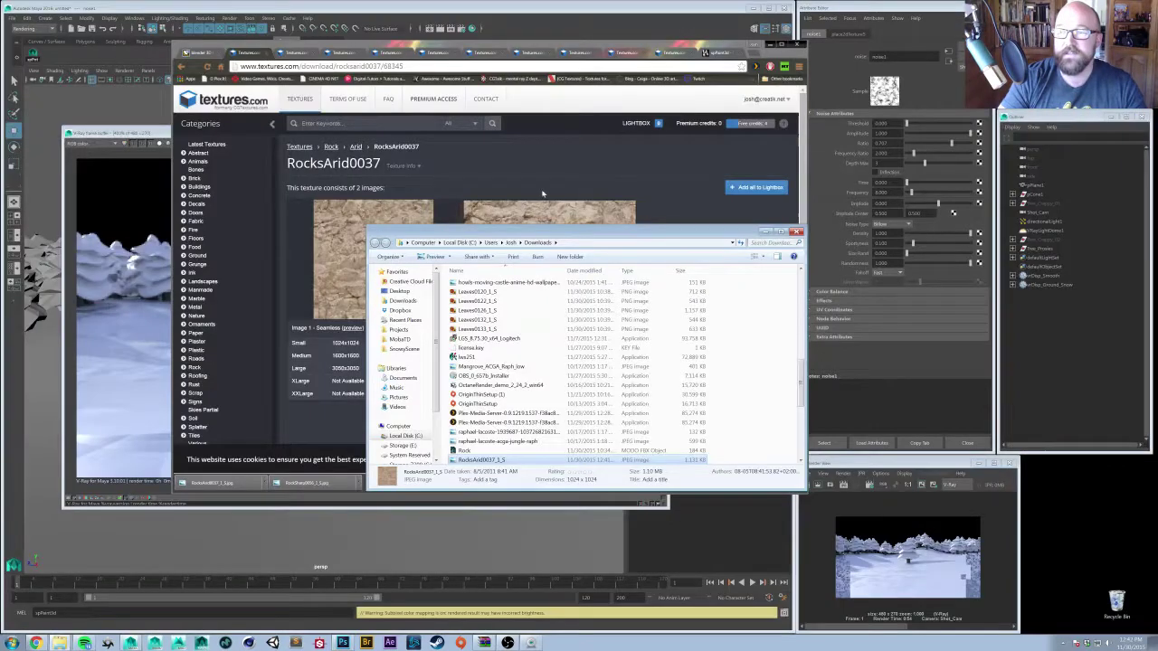
left_click(124, 268)
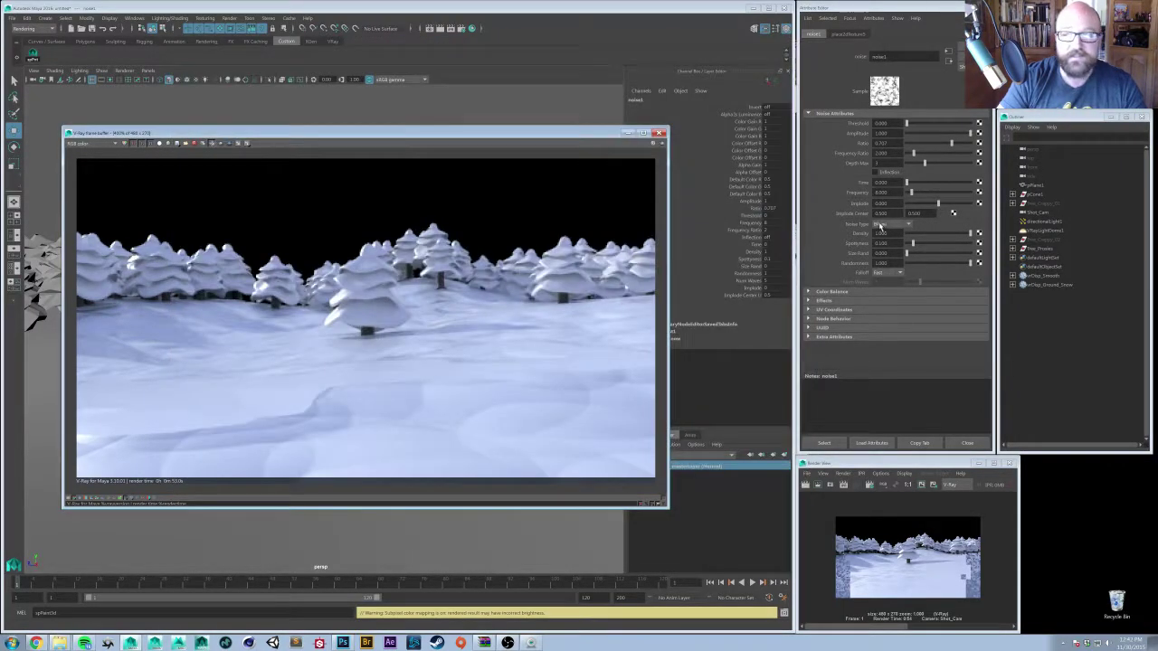
- Replace the noise in vrDisp_Ground_Snow's displacement map with a new File texture
left_click(1066, 284)
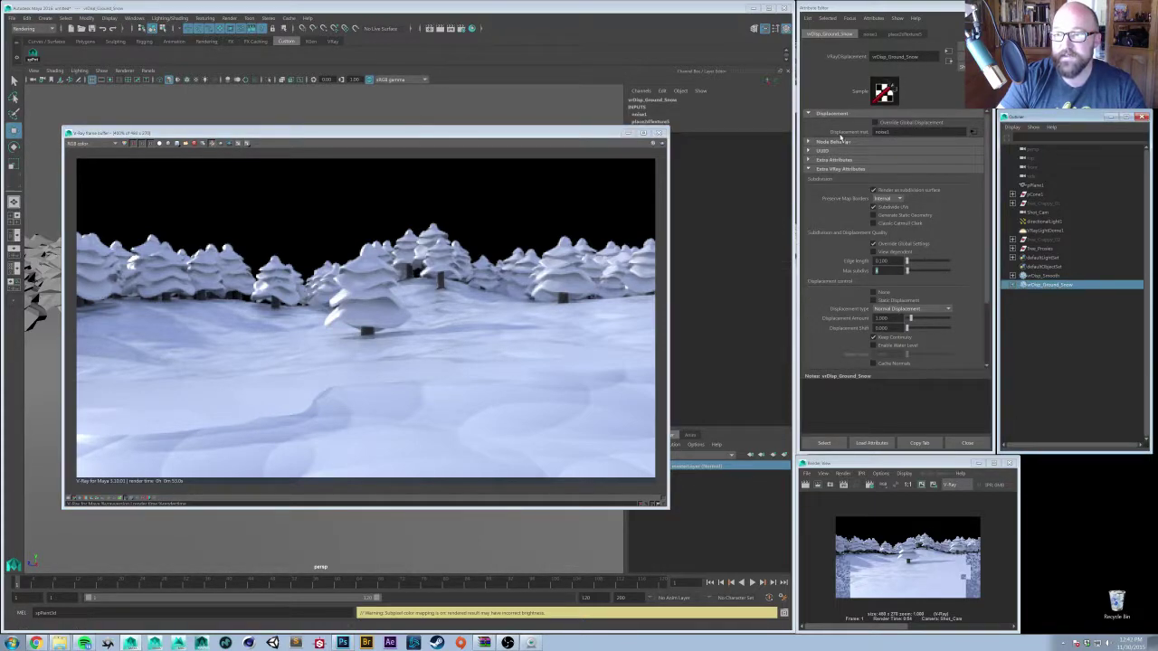
left_click(973, 132)
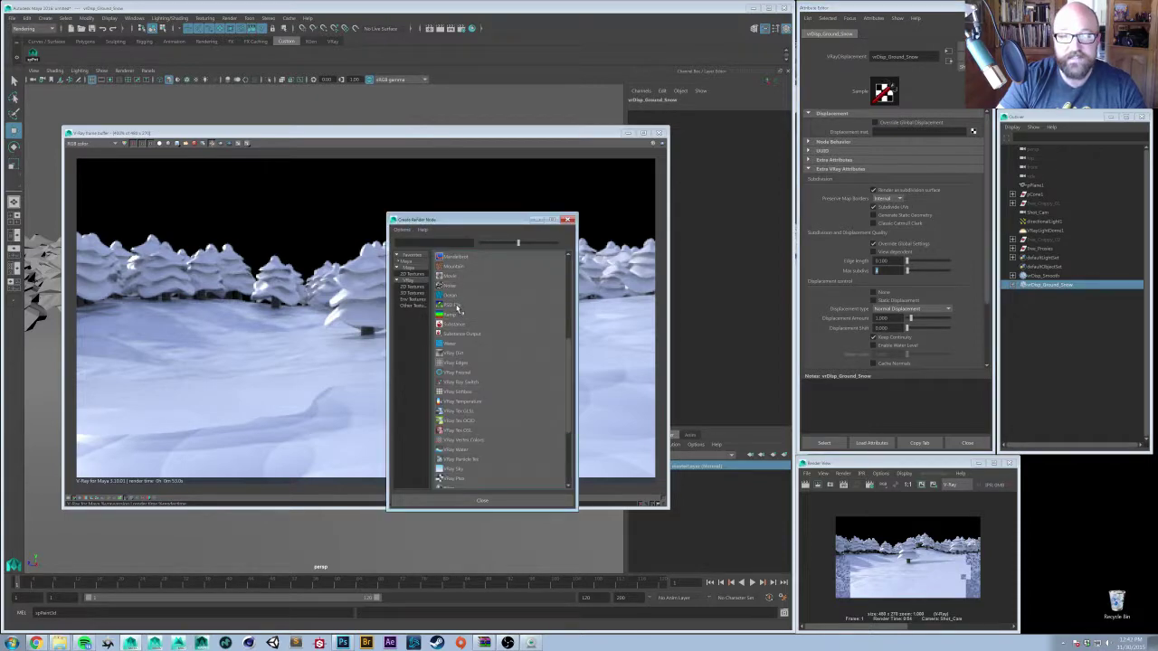
scroll(469, 337, "down", 5)
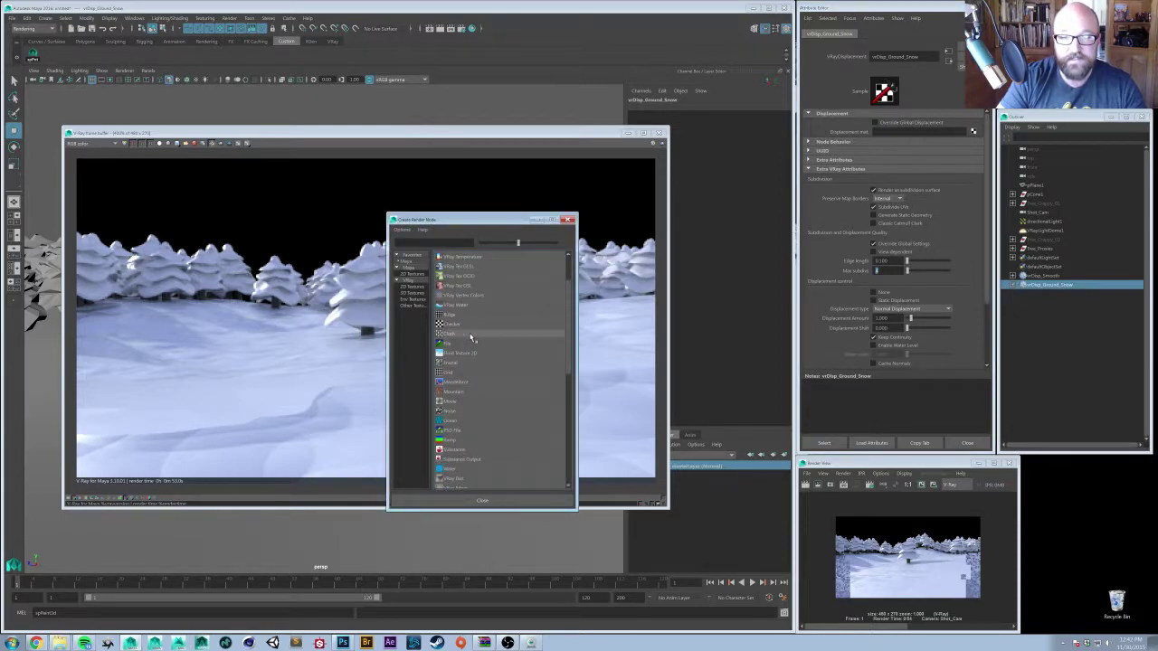
scroll(470, 338, "up", 1)
left_click(462, 390)
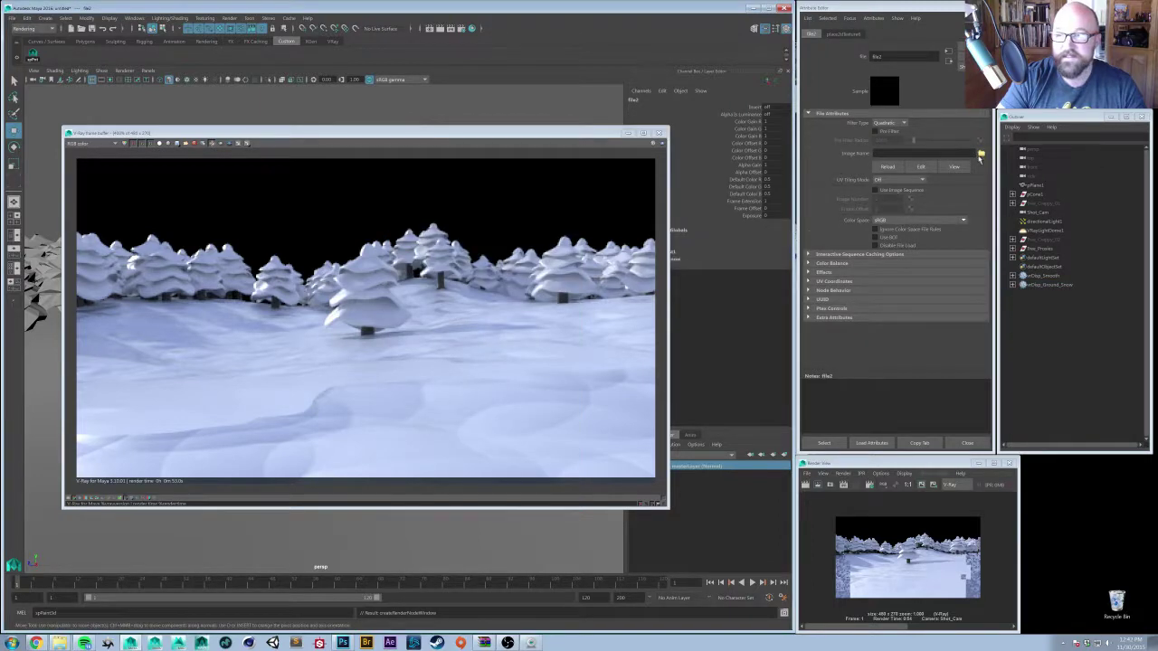
- Load Rocks_Disp_01.png from the project's textures folder into the new file texture
left_click(980, 154)
left_click(410, 206)
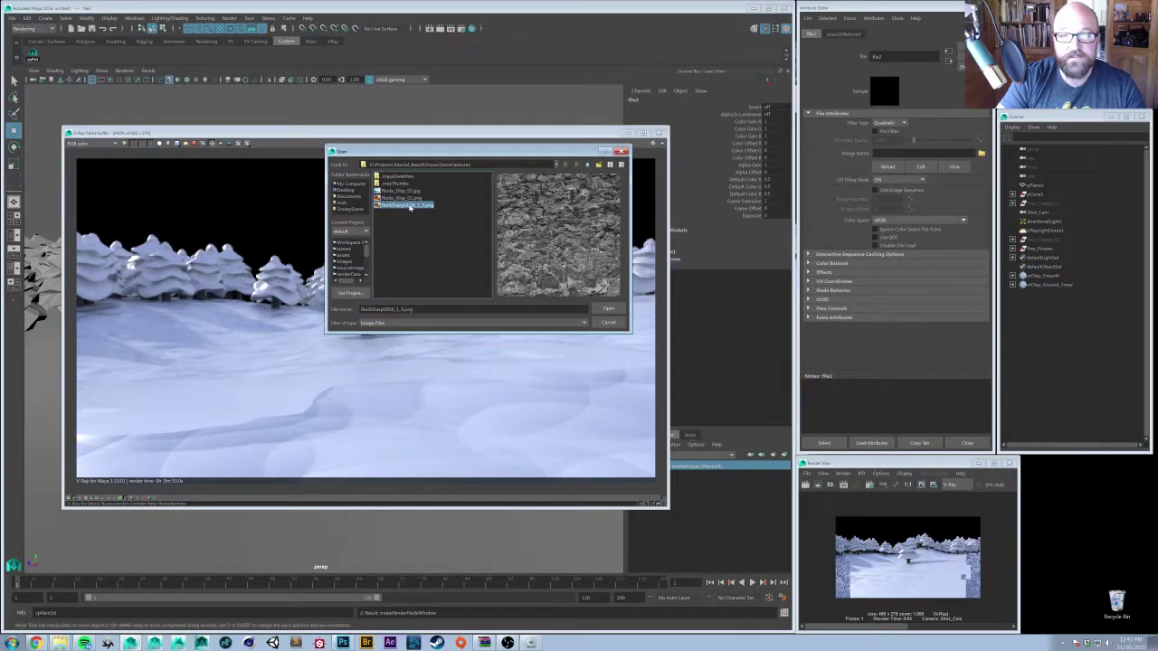
left_click(403, 197)
left_click(616, 310)
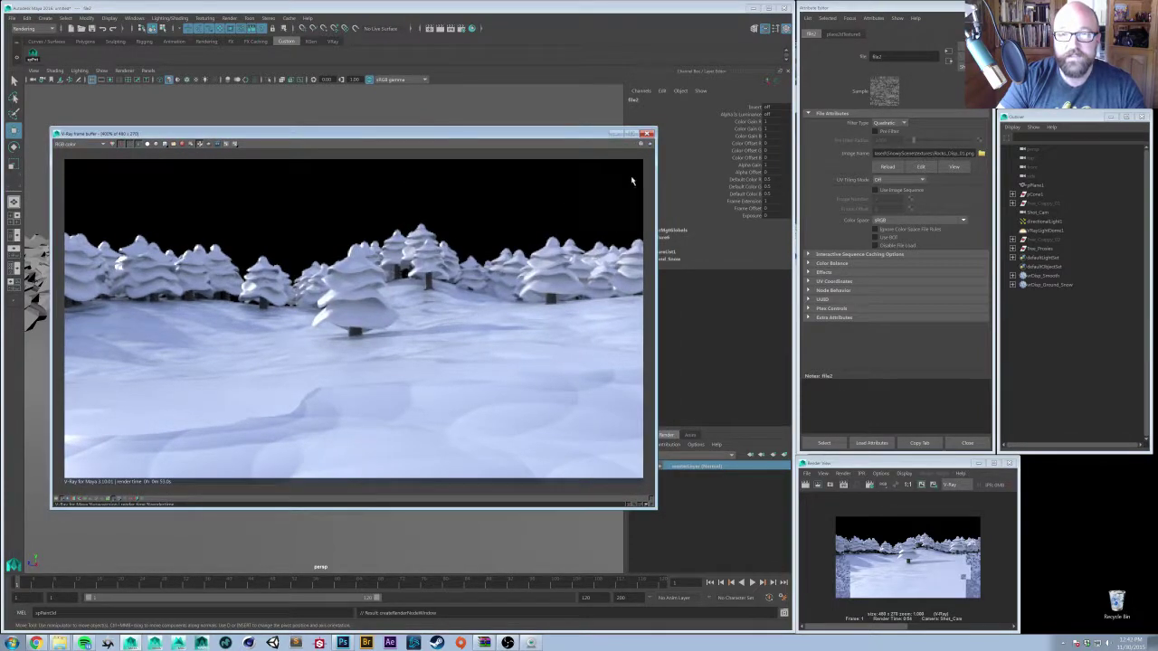
- Render the scene and inspect the rock displacement on the snowy ground up close
left_click(922, 486)
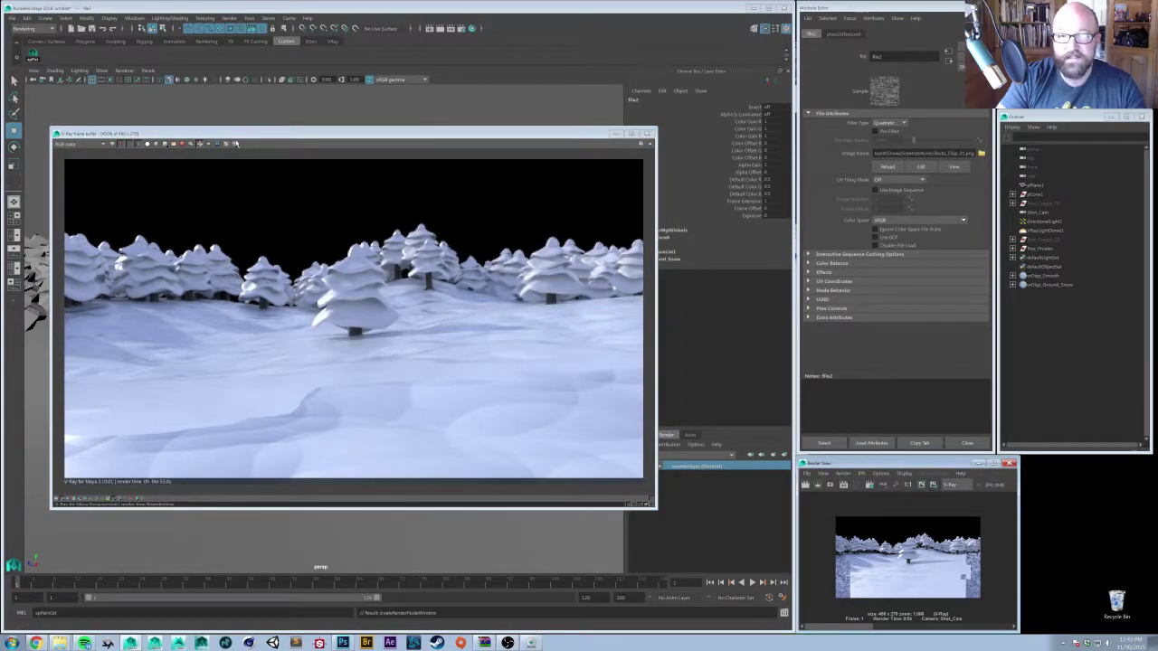
left_click(651, 143)
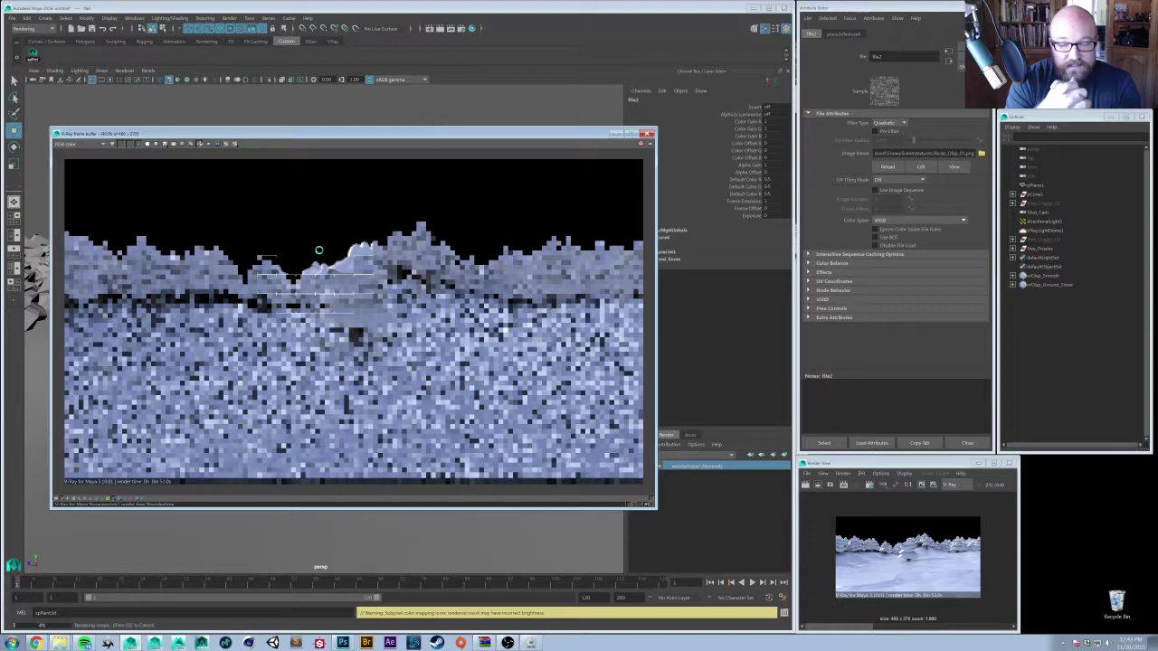
scroll(345, 405, "up", 2)
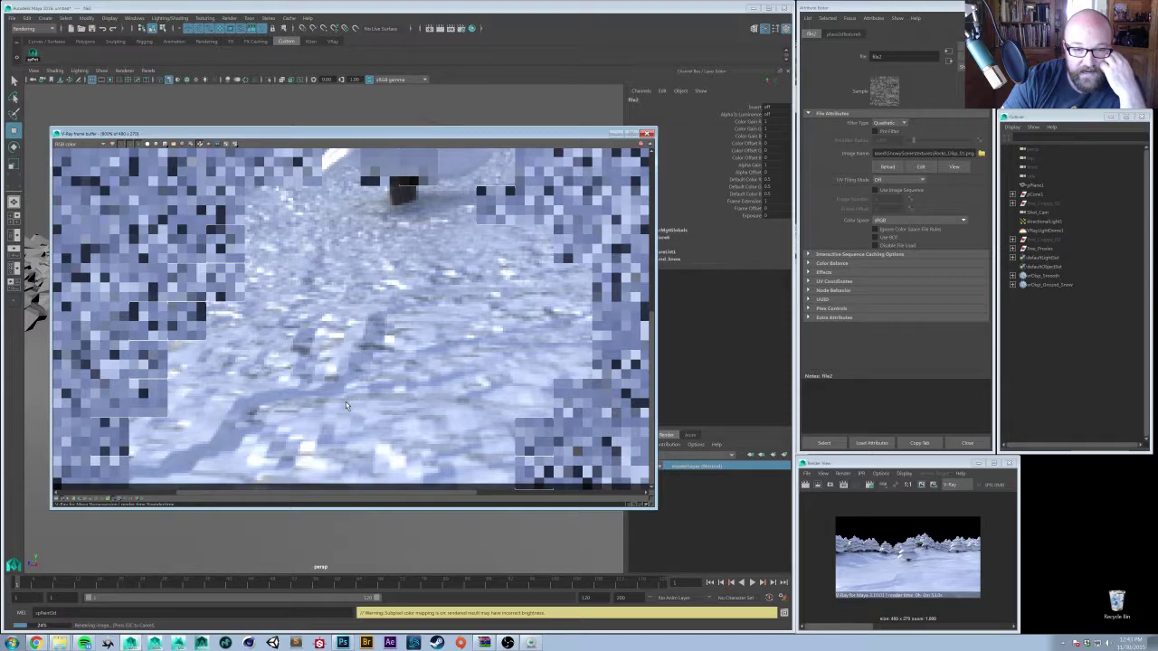
scroll(345, 401, "down", 3)
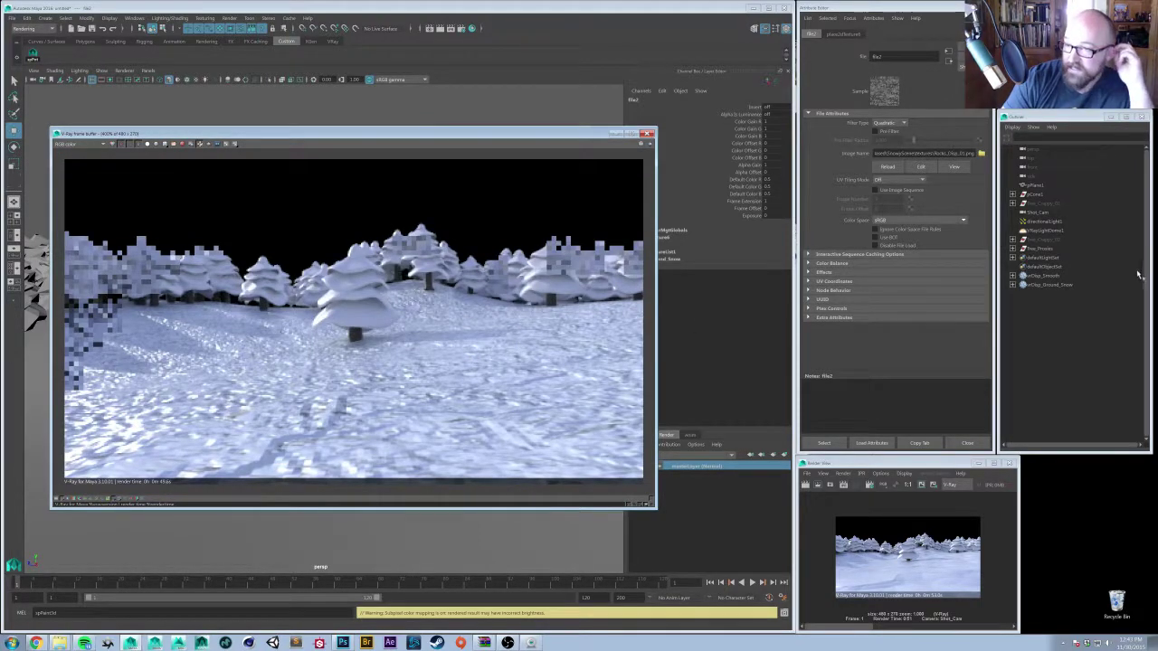
- Set vrDisp_Ground_Snow's edge length to 0.01 and max subdivs to 12, and re-render the scene
left_click(1061, 286)
scroll(880, 319, "down", 1)
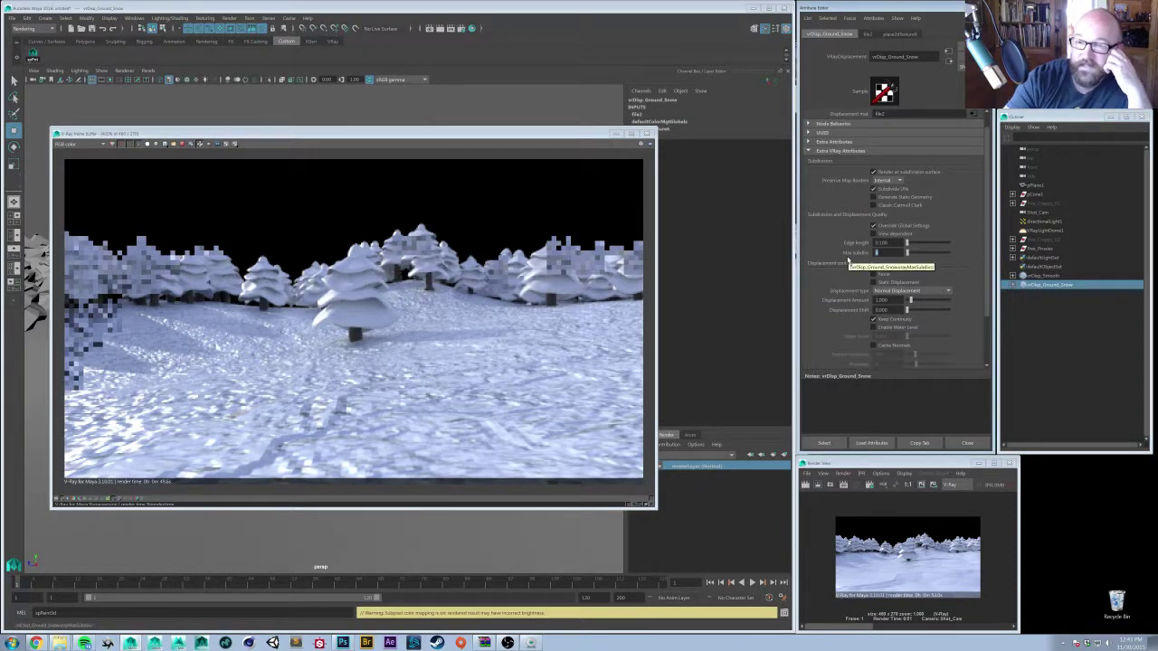
left_click_drag(890, 244, 844, 246)
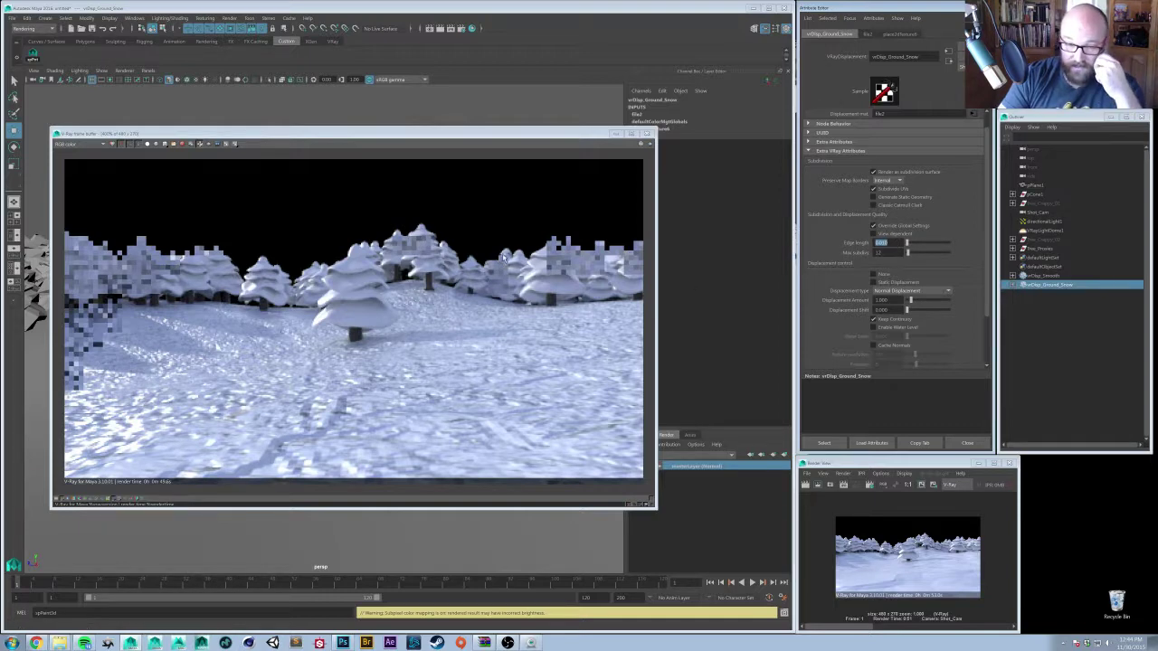
left_click(536, 158)
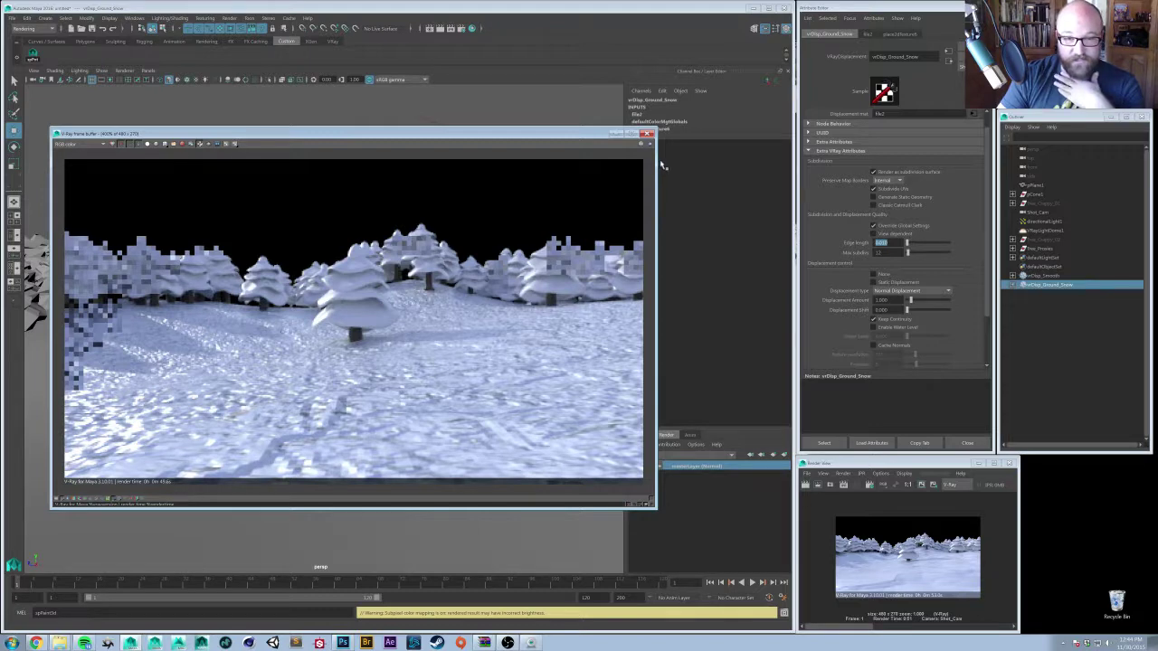
left_click(920, 522)
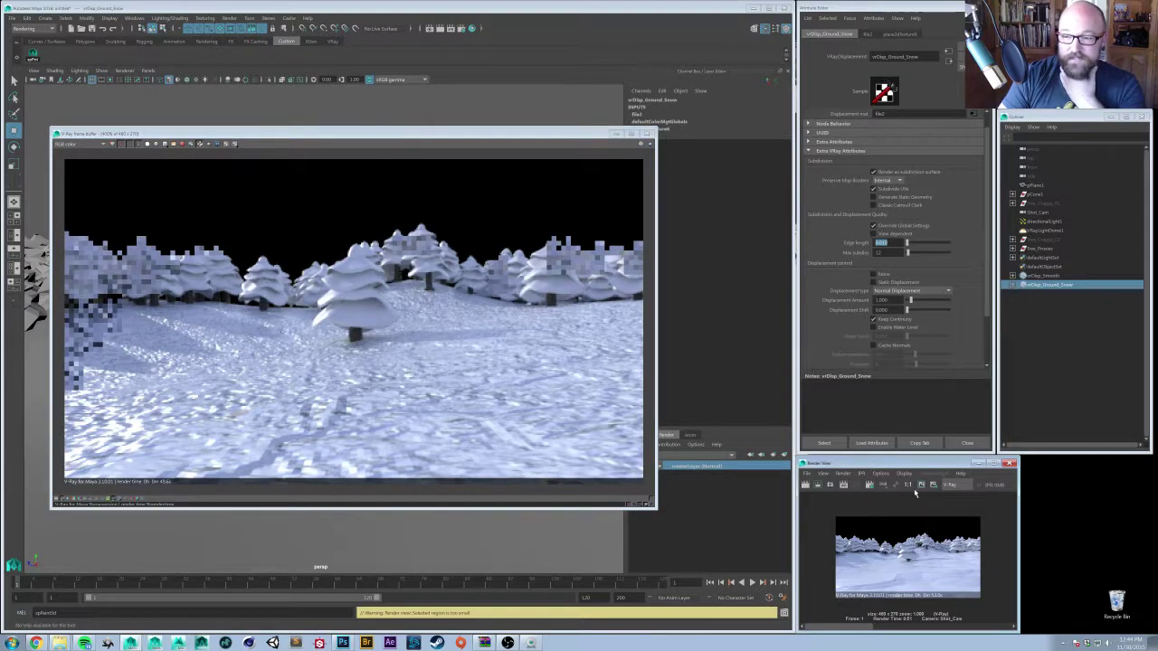
left_click(188, 147)
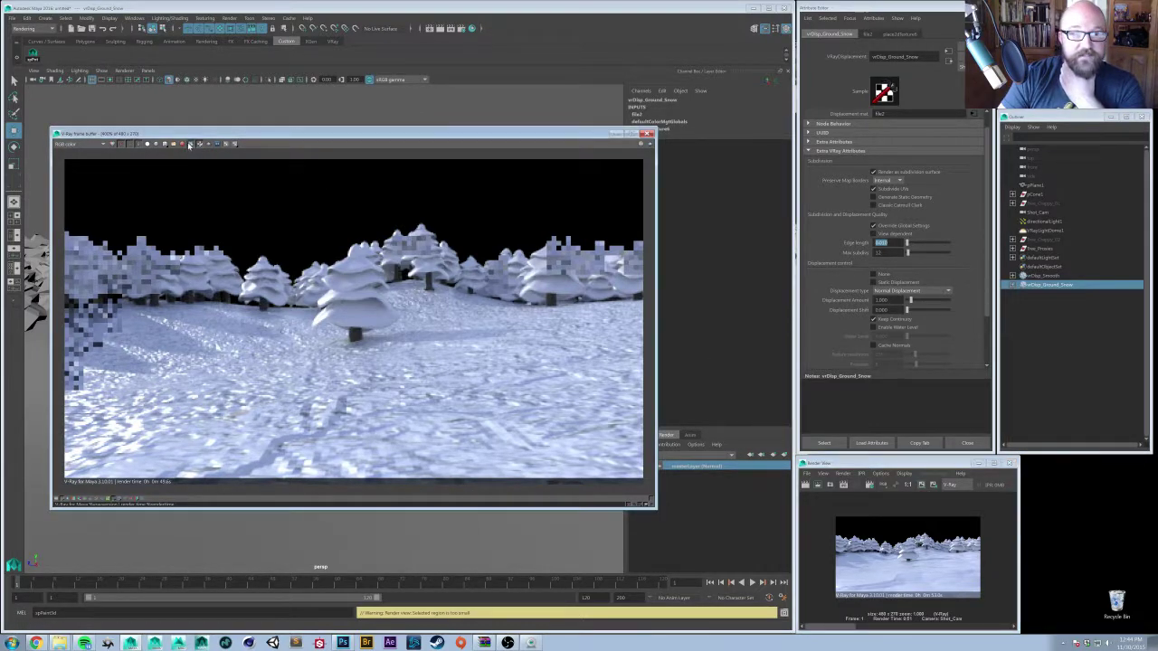
left_click(651, 144)
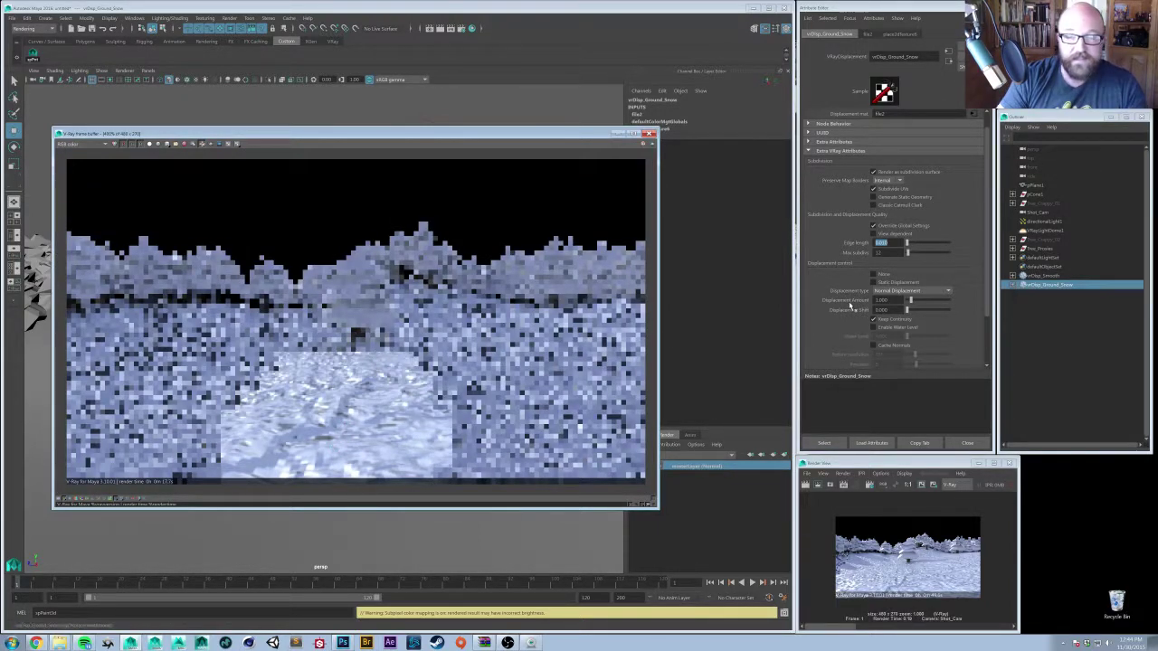
- Set the filter type of the ground displacement's rock file texture to Off
left_click(974, 114)
left_click(894, 124)
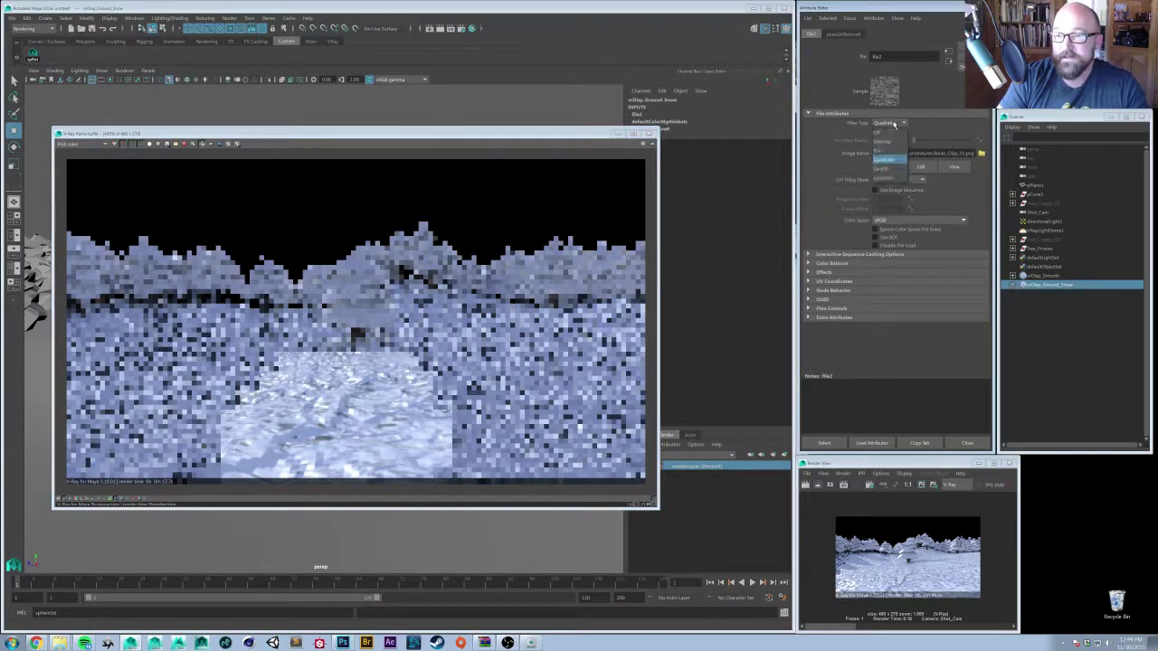
left_click(894, 132)
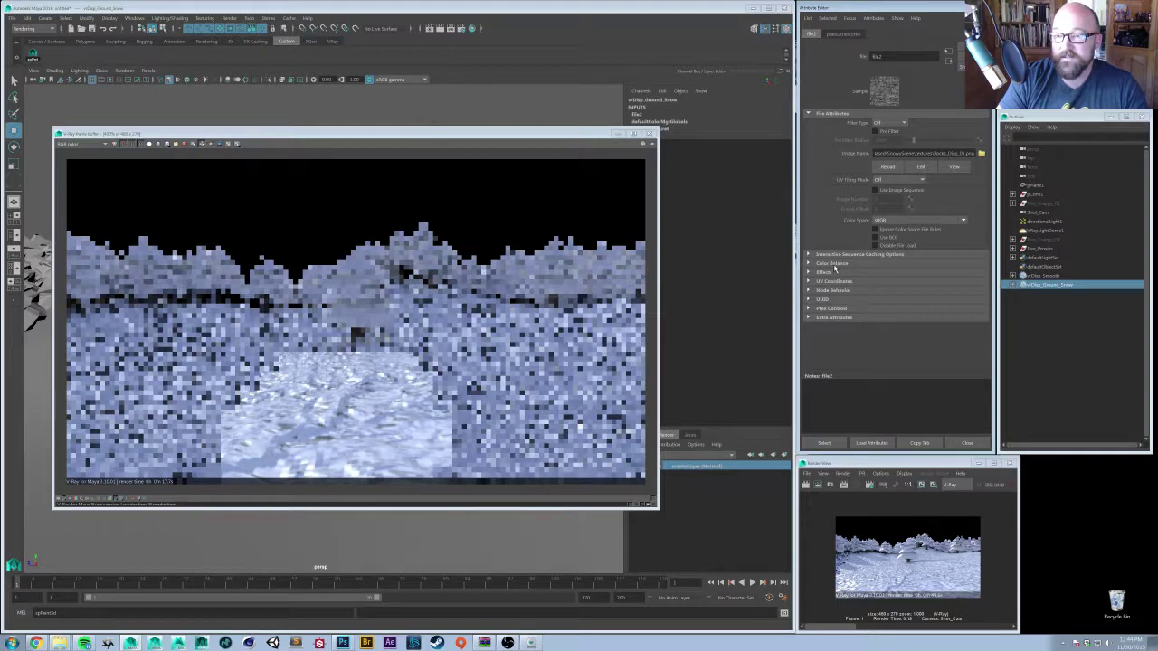
left_click(831, 263)
left_click(832, 264)
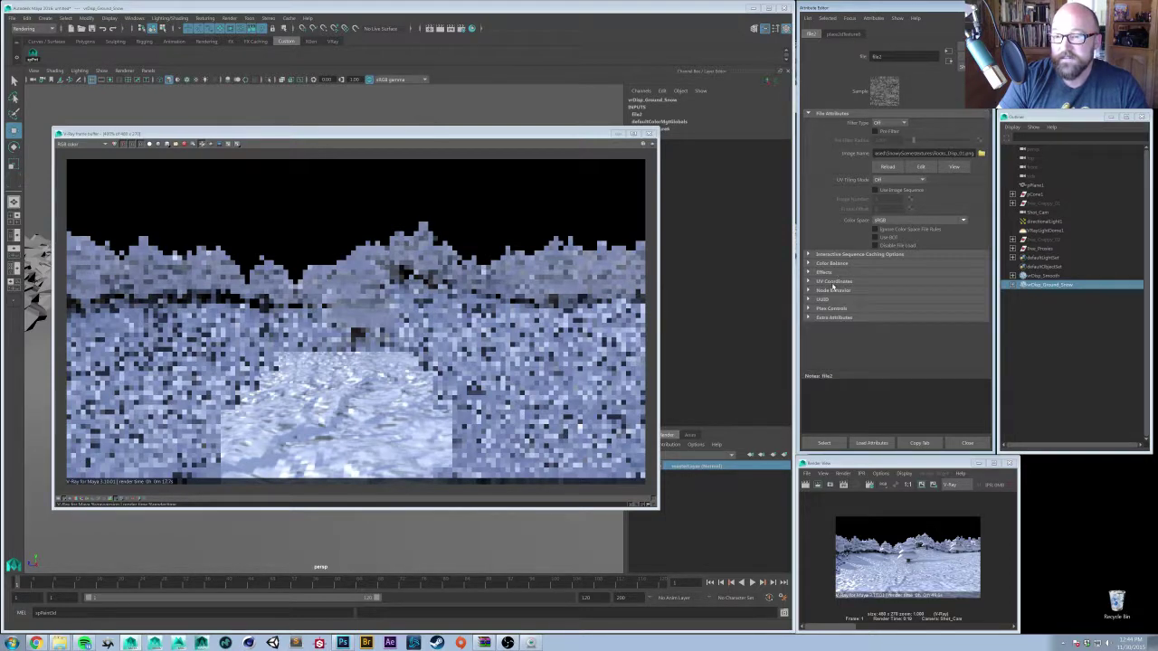
left_click(821, 274)
- Set vrDisp_Ground_Snow's displacement amount to 2 and its displacement shift to -1
left_click(1046, 286)
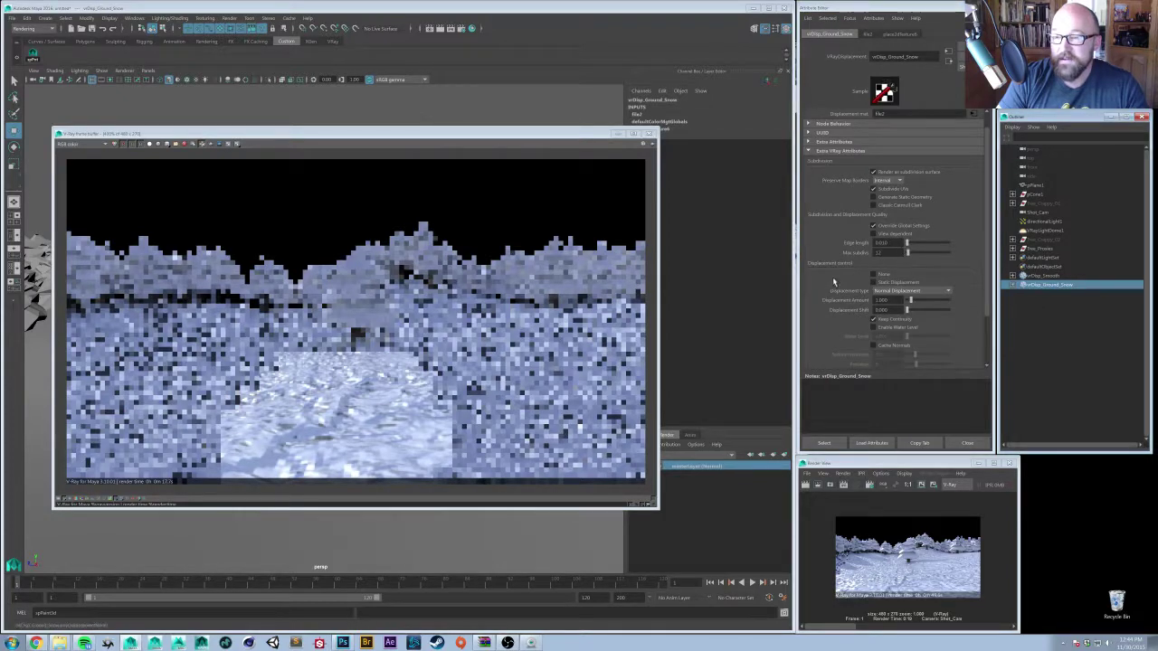
scroll(834, 282, "down", 2)
left_click_drag(896, 264, 812, 265)
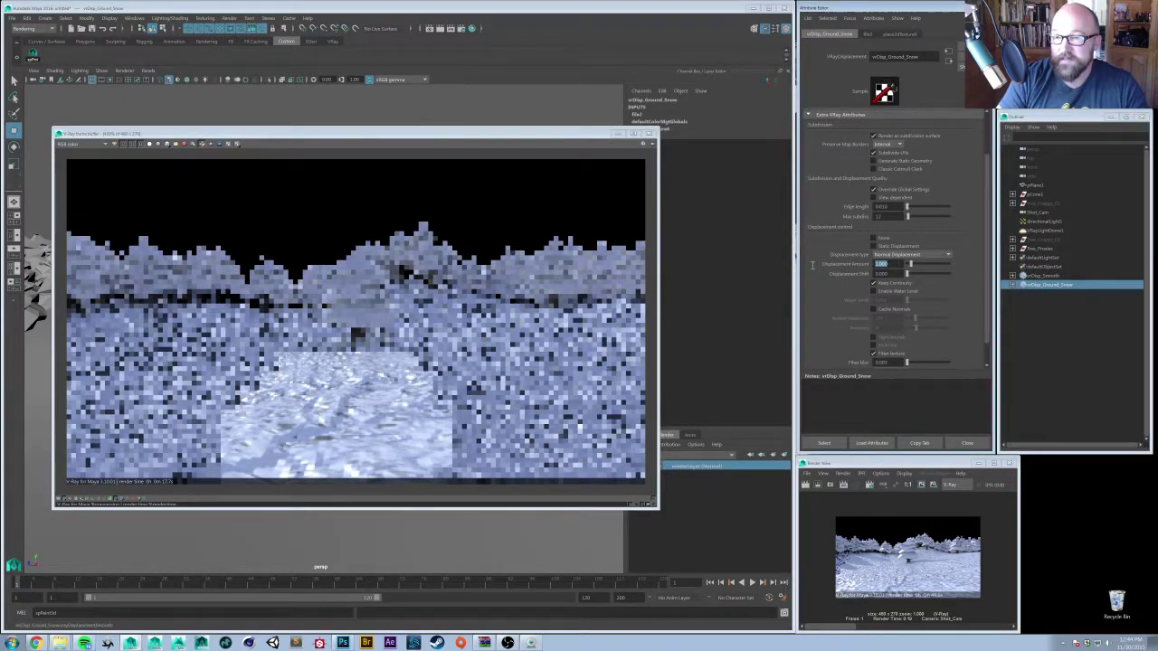
type("1")
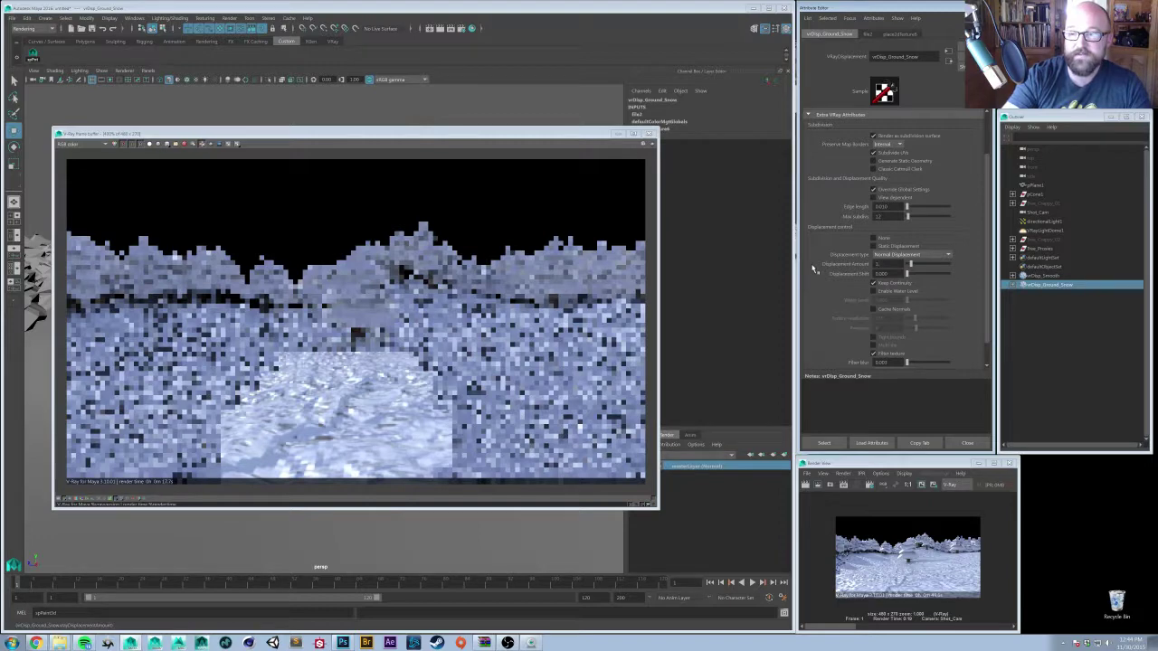
type(".5")
key("Tab")
key("shift+Tab")
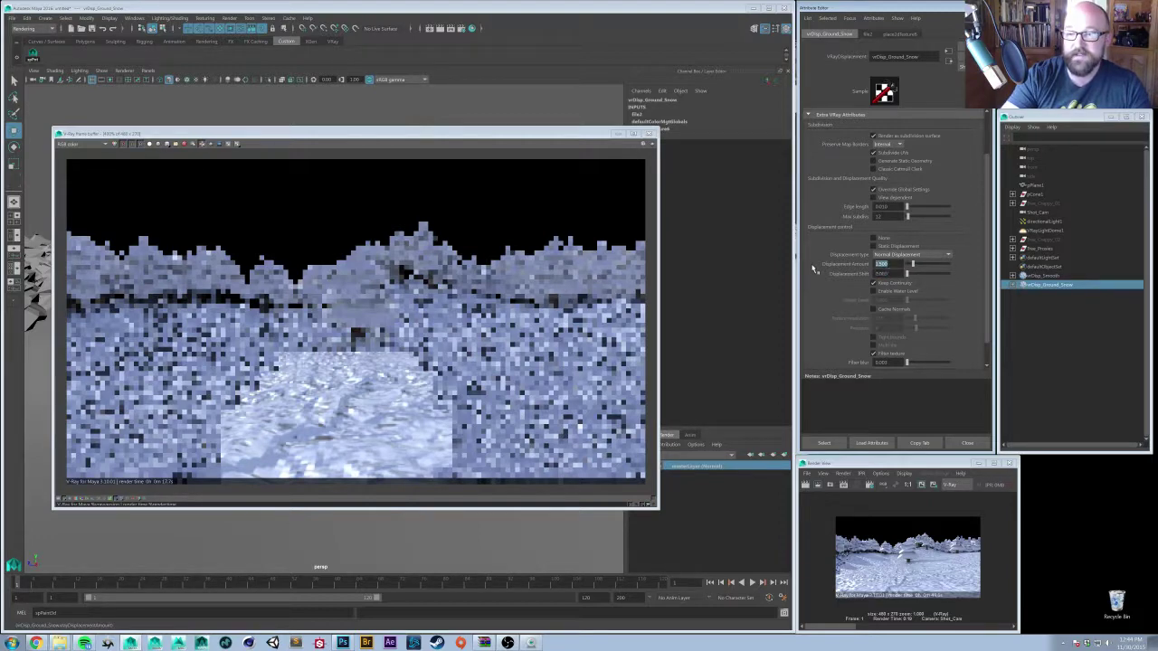
type("2")
key("Tab")
type("-")
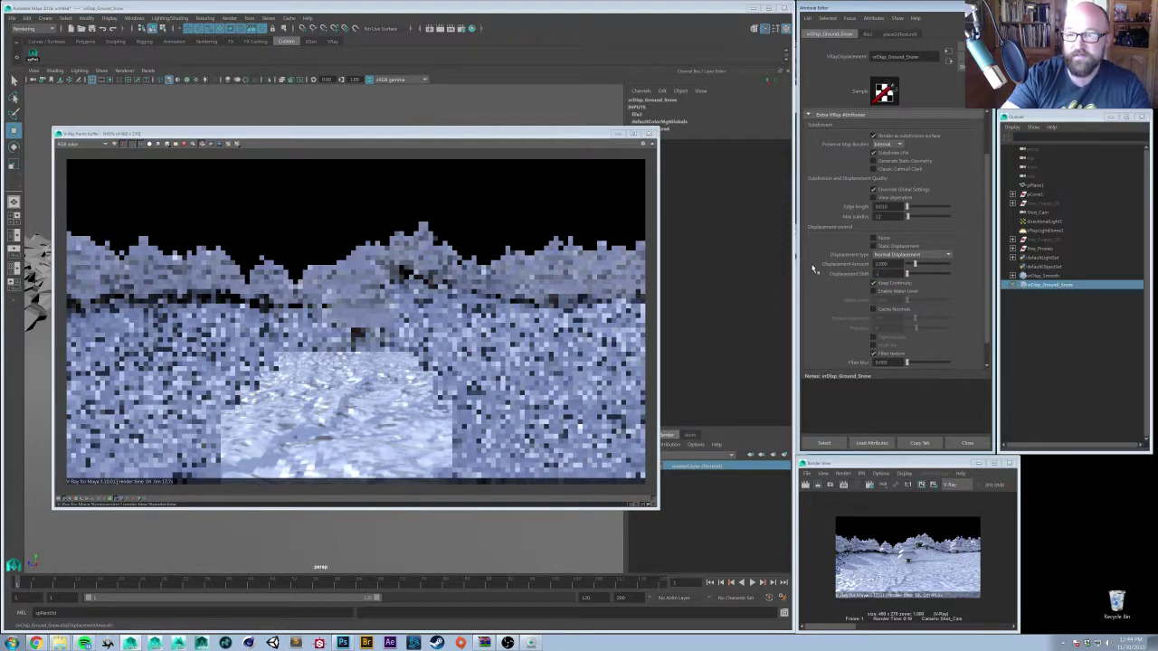
type("1")
key("Return")
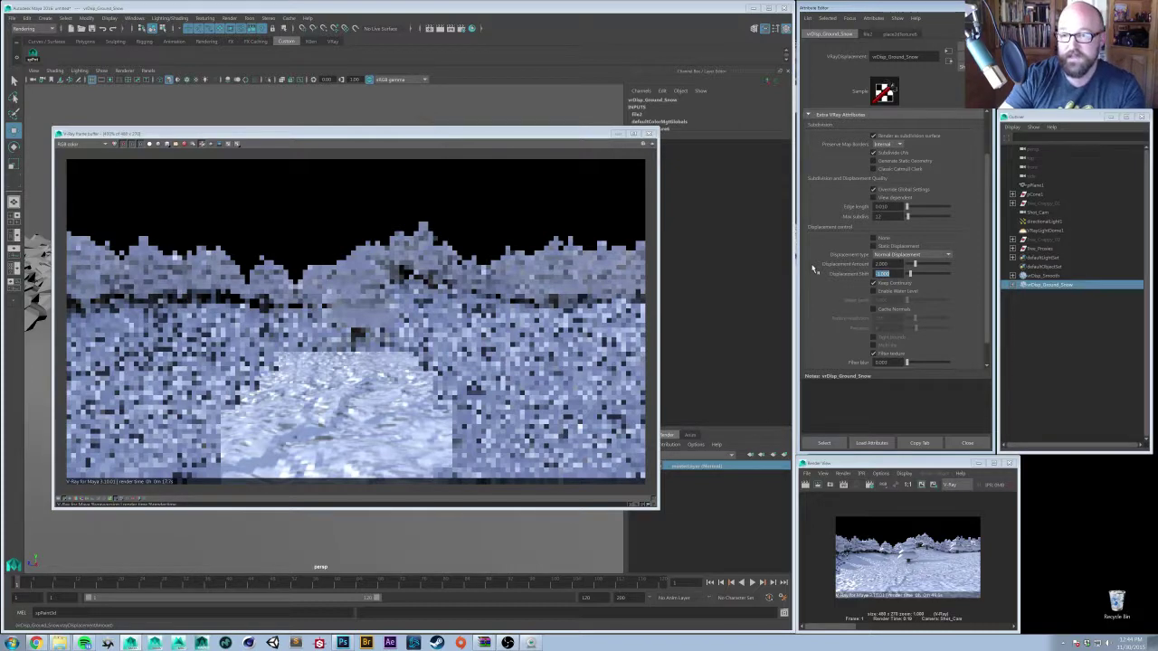
- Set vrDisp_Ground_Snow's edge length to 0.001, raise its max subdivs, and re-render the scene to check the ground
scroll(816, 271, "down", 1)
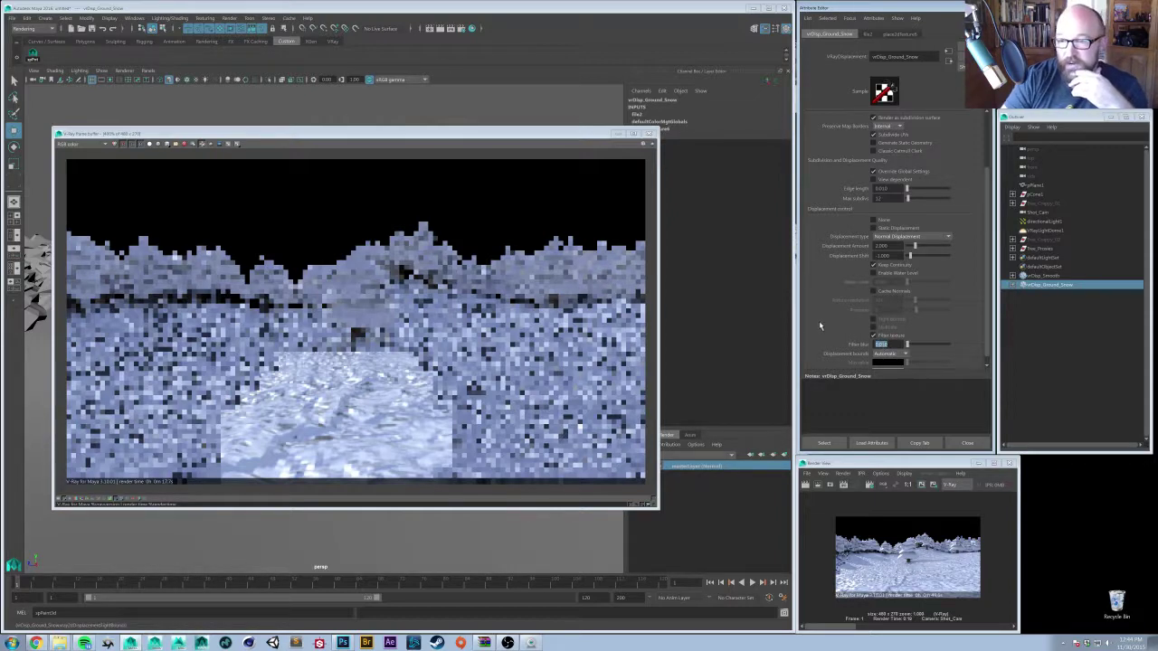
scroll(832, 317, "up", 4)
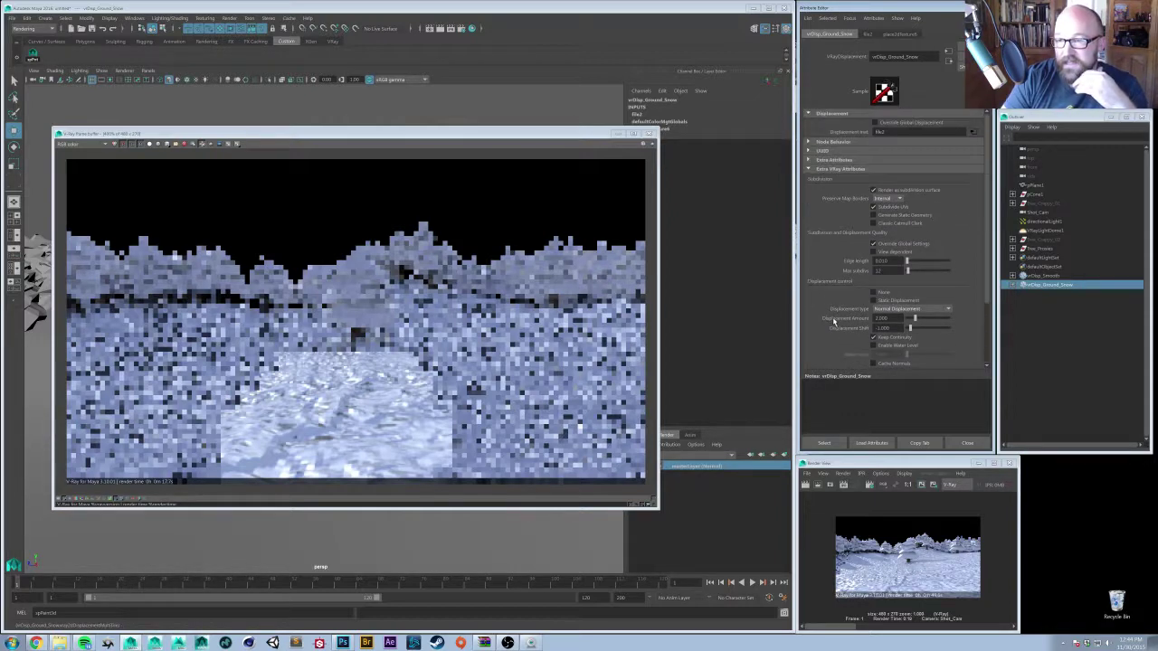
left_click(1056, 276)
left_click(1054, 286)
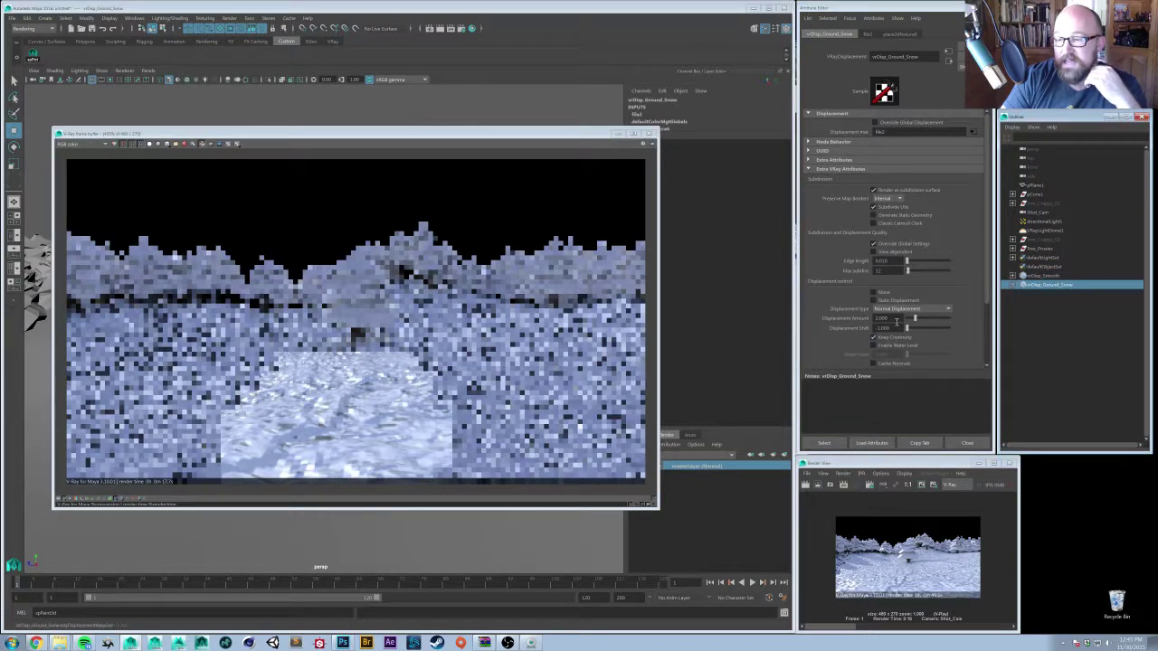
double_click(882, 261)
type("10")
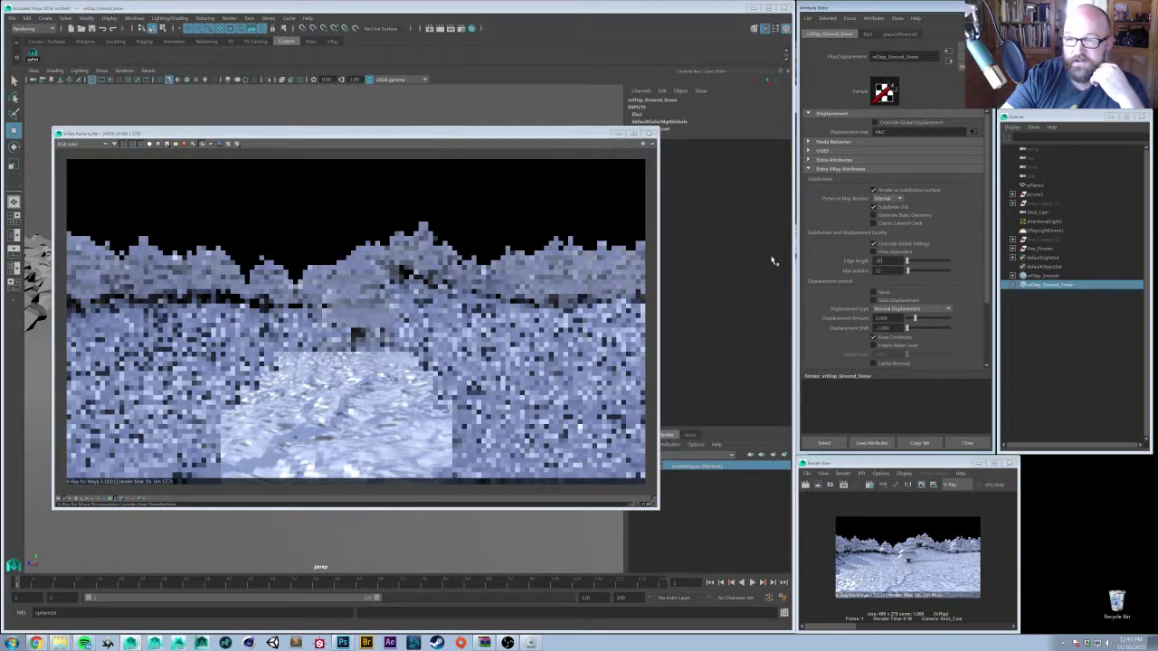
key("Return")
key("Tab")
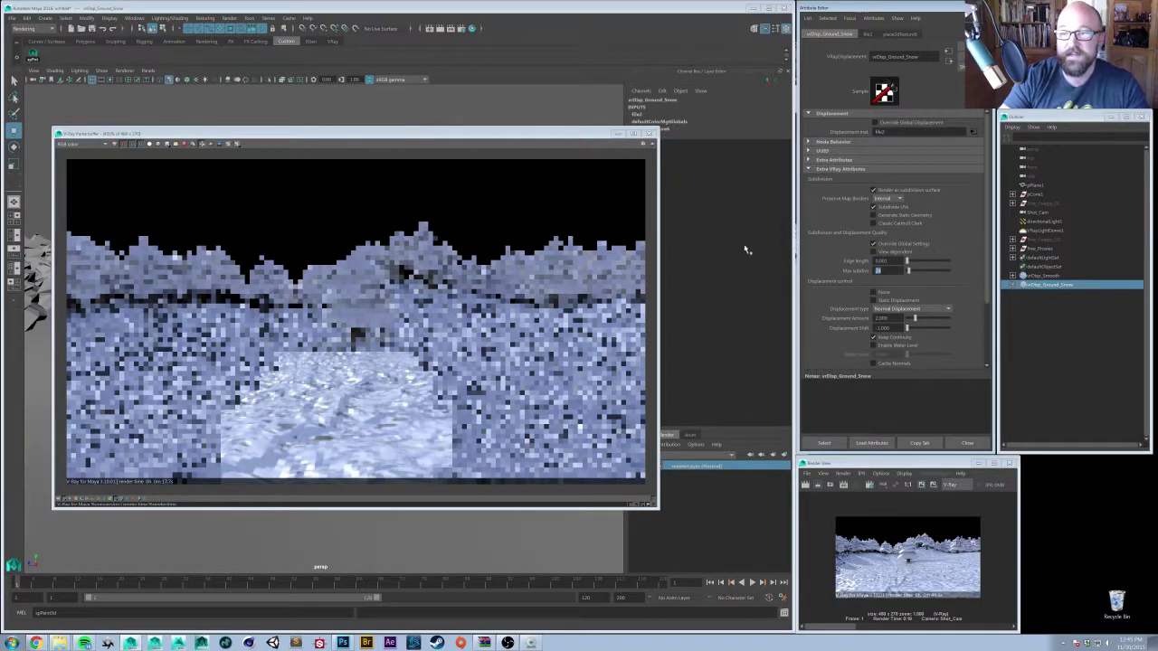
left_click(652, 145)
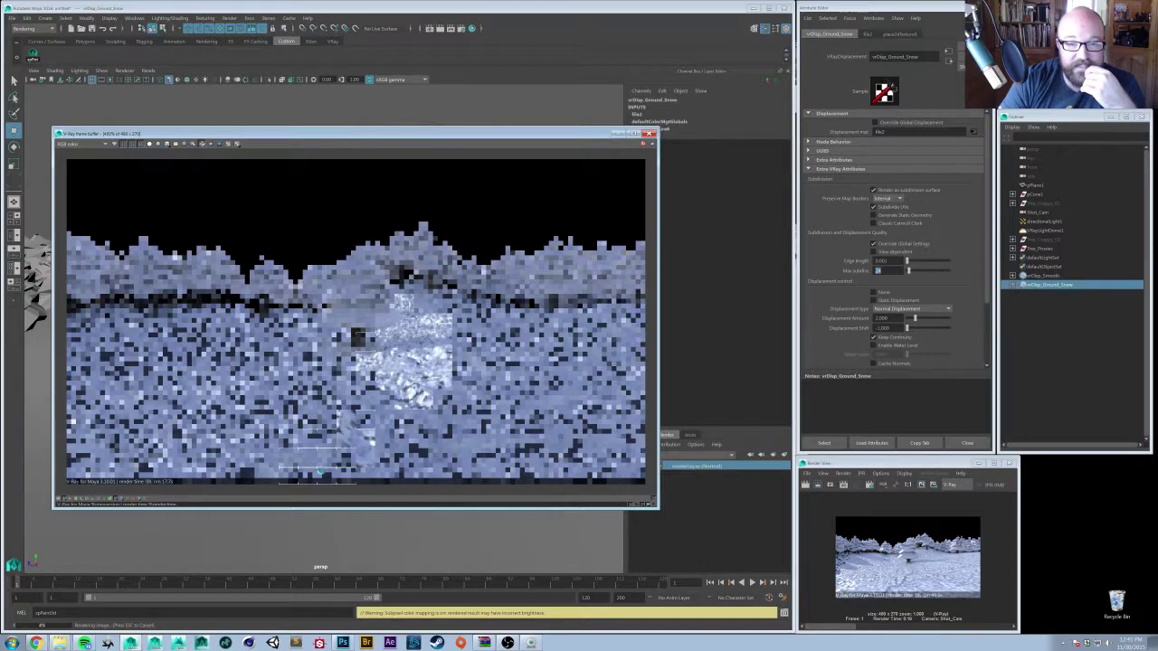
scroll(335, 469, "up", 1)
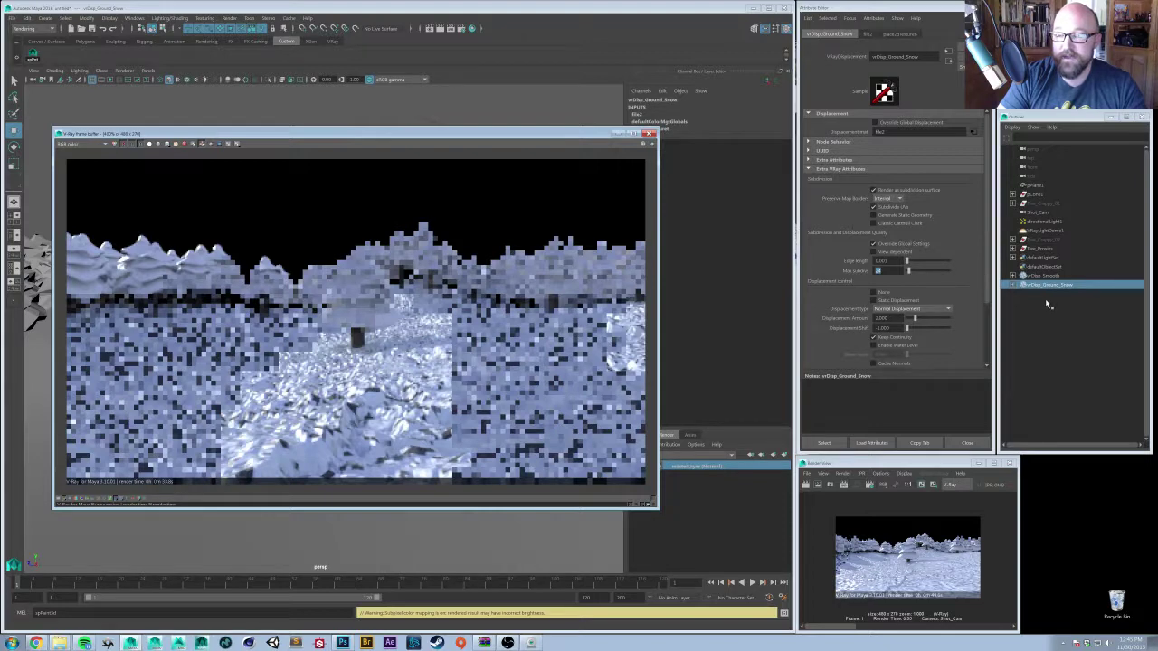
- Set vrDisp_Ground_Snow's max subdivs to 24 and its displacement amount to 1
left_click(1038, 285)
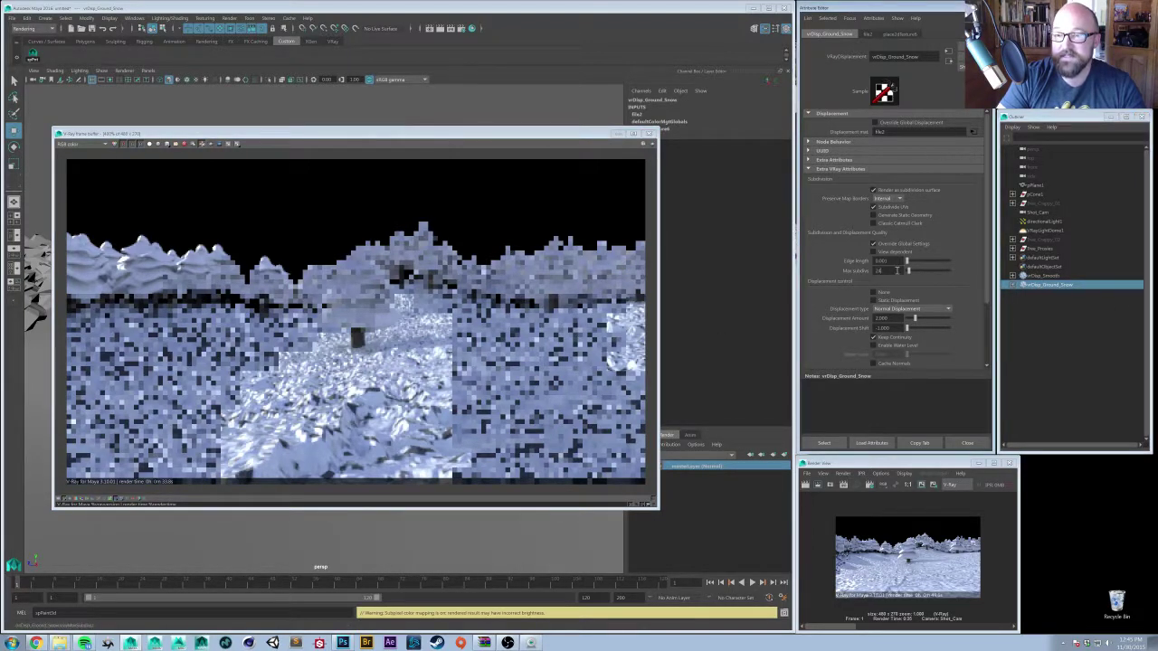
type("24")
key("Tab")
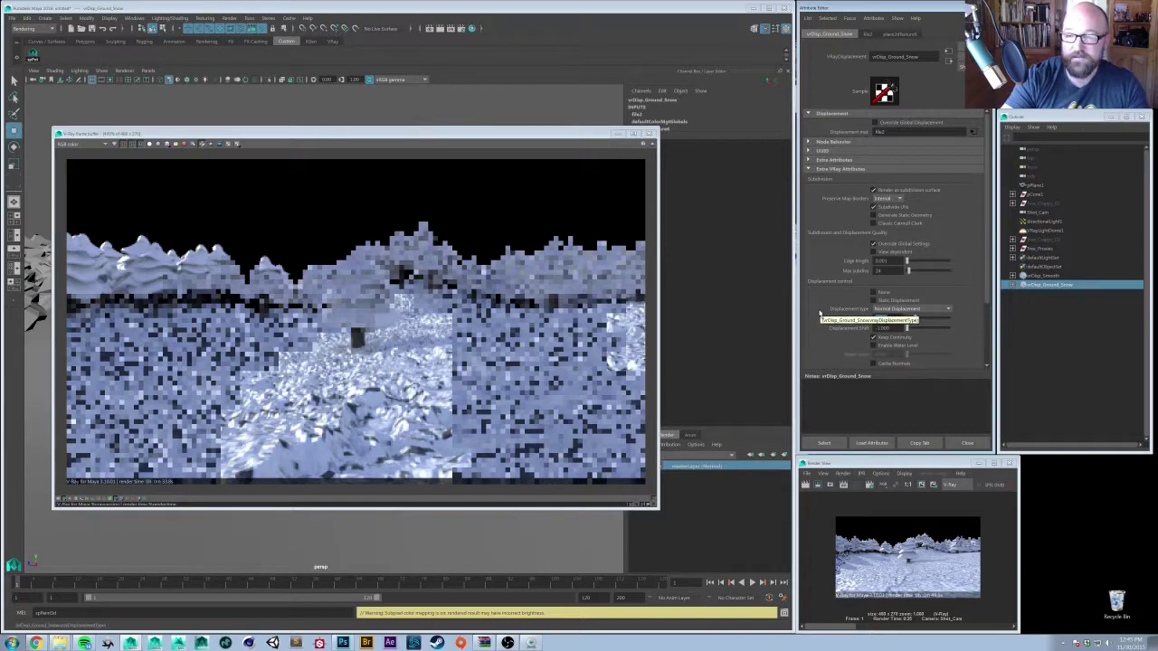
type("1")
key("Tab")
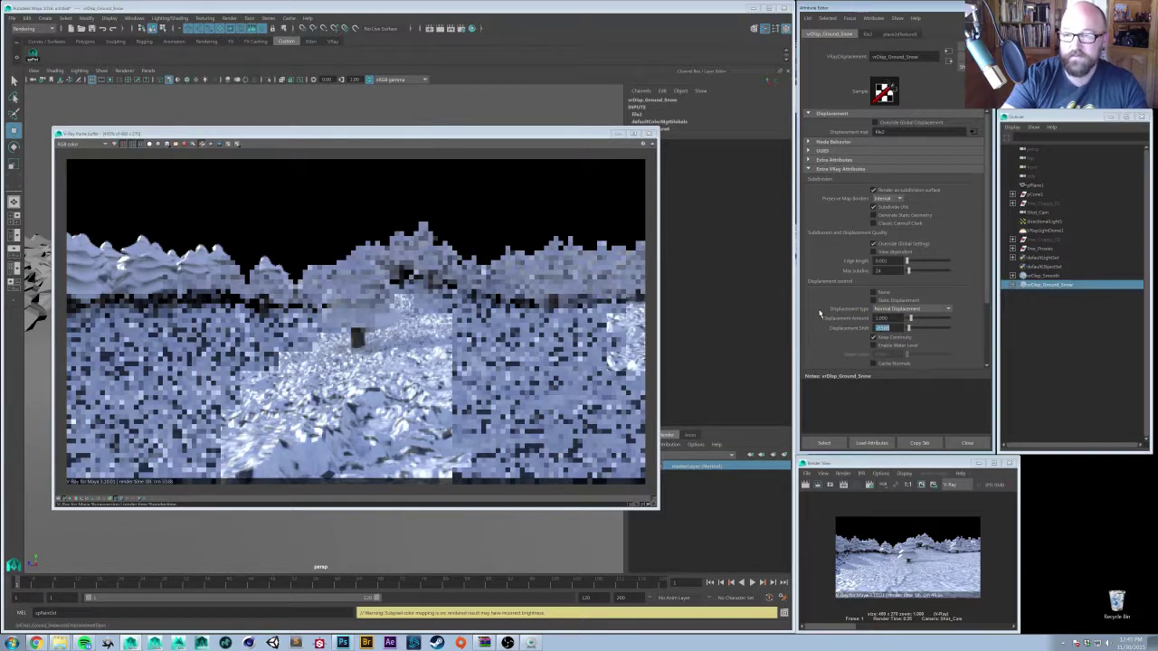
- Set the repeat UV of the ground displacement's texture placement to 3 in both directions and re-render the scene
left_click(973, 132)
left_click(851, 34)
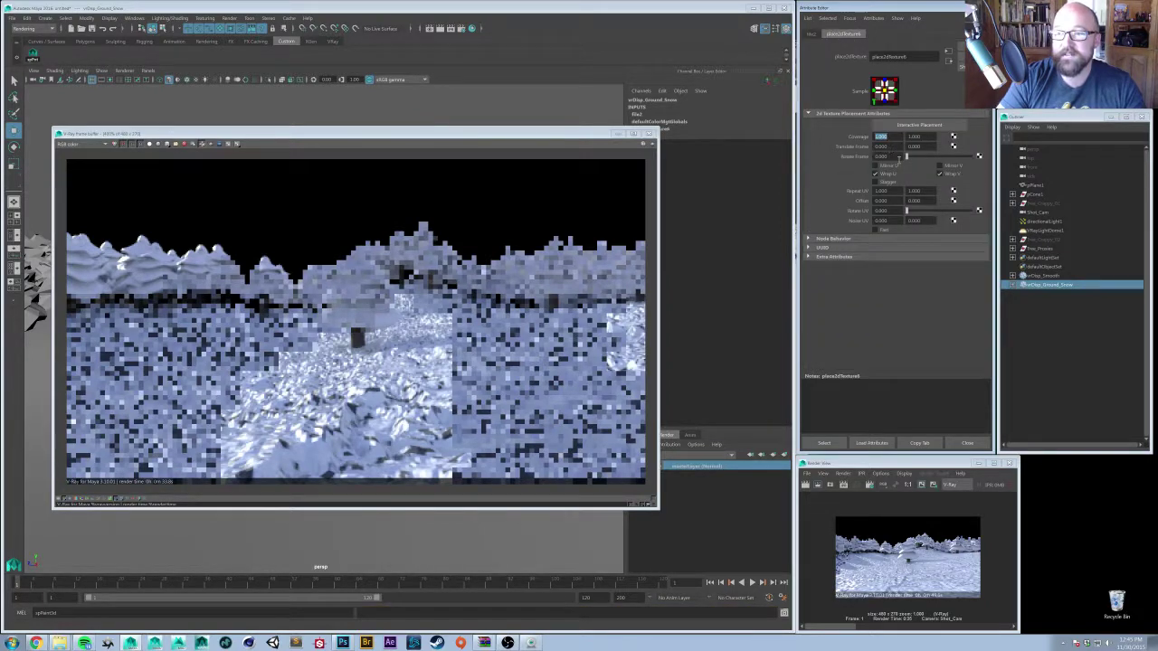
left_click(880, 190)
type("3")
key("Tab")
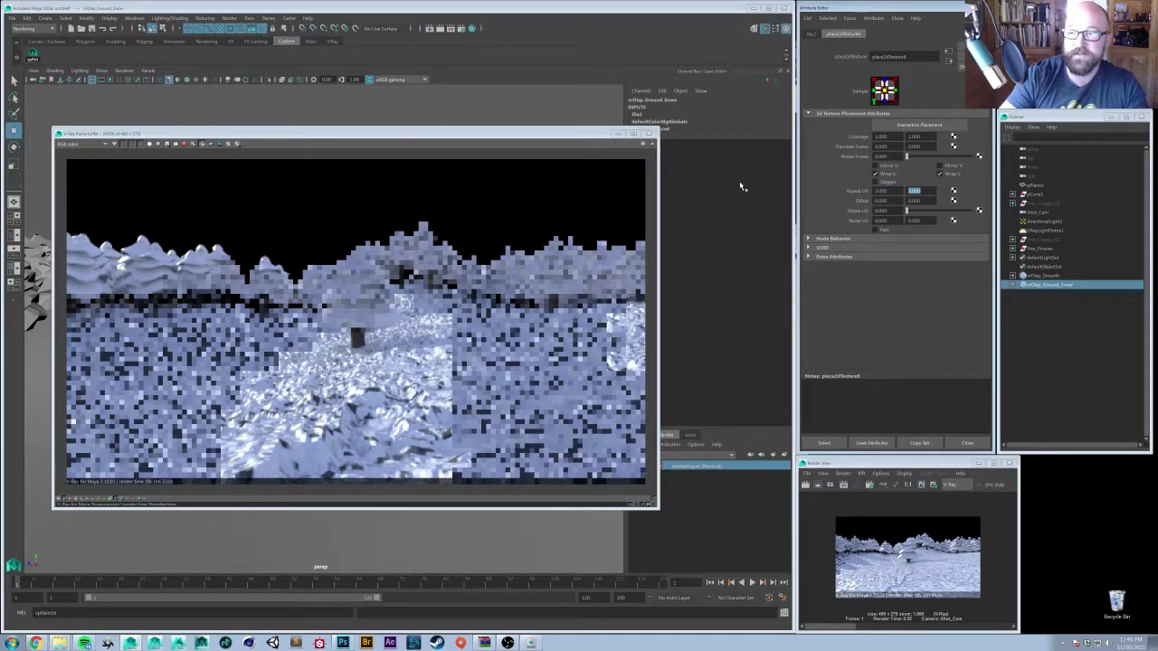
left_click(621, 153)
left_click(651, 144)
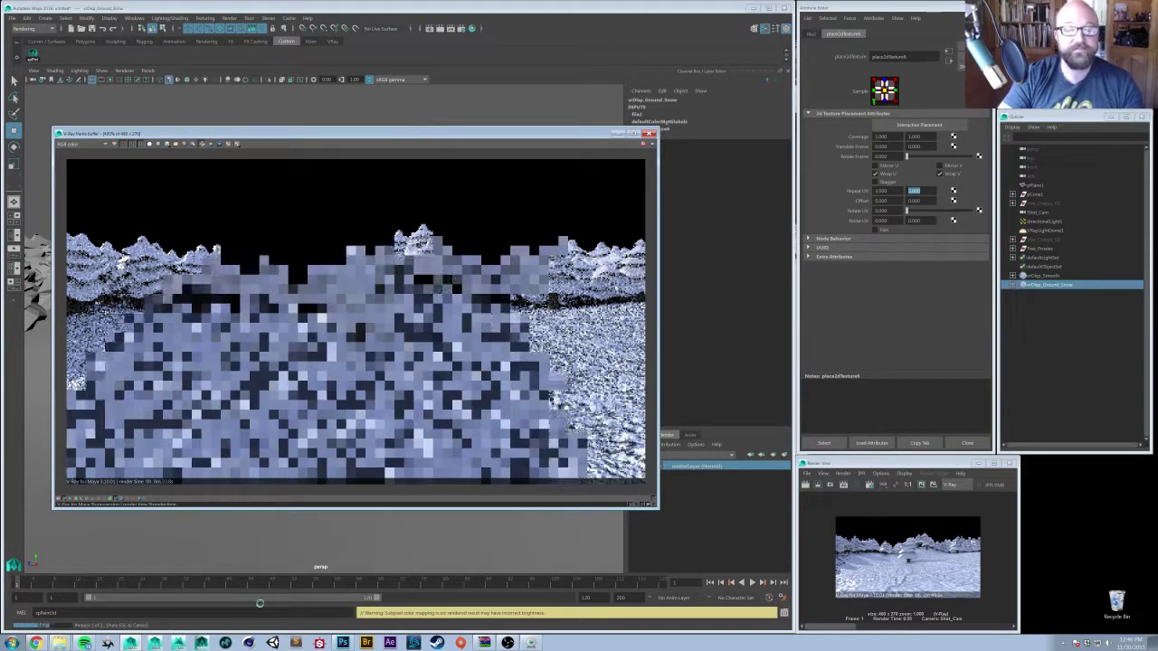
- Switch to Photoshop and move the RocksArid0037_1_S.jpg document window higher in the workspace
left_click(342, 642)
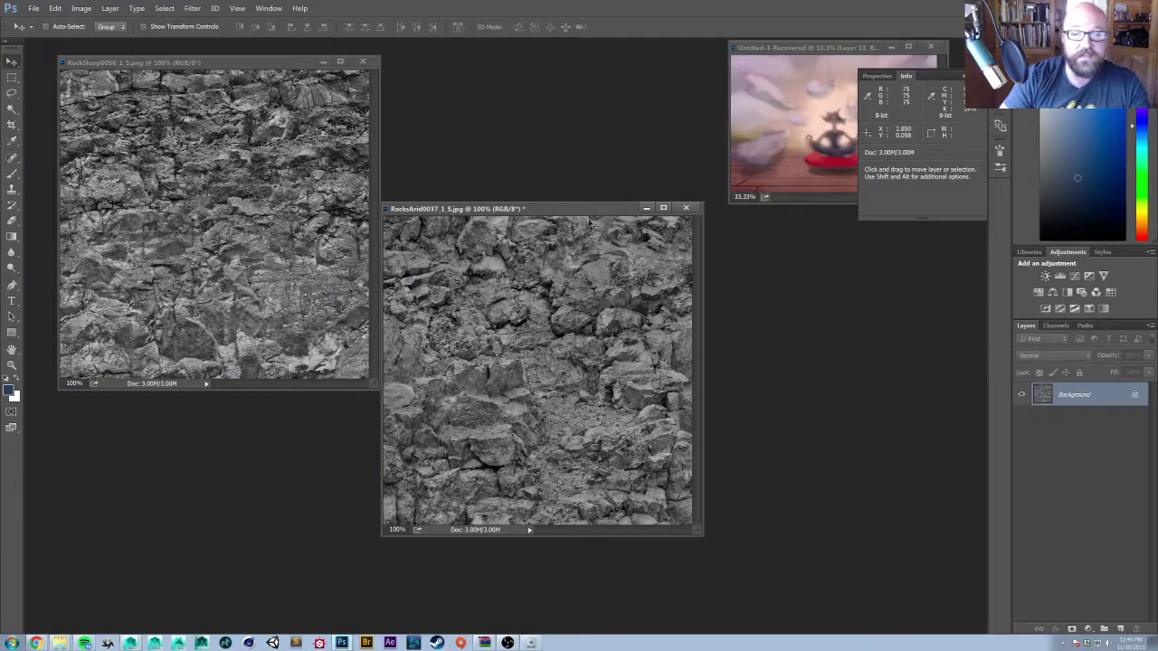
left_click_drag(587, 207, 613, 130)
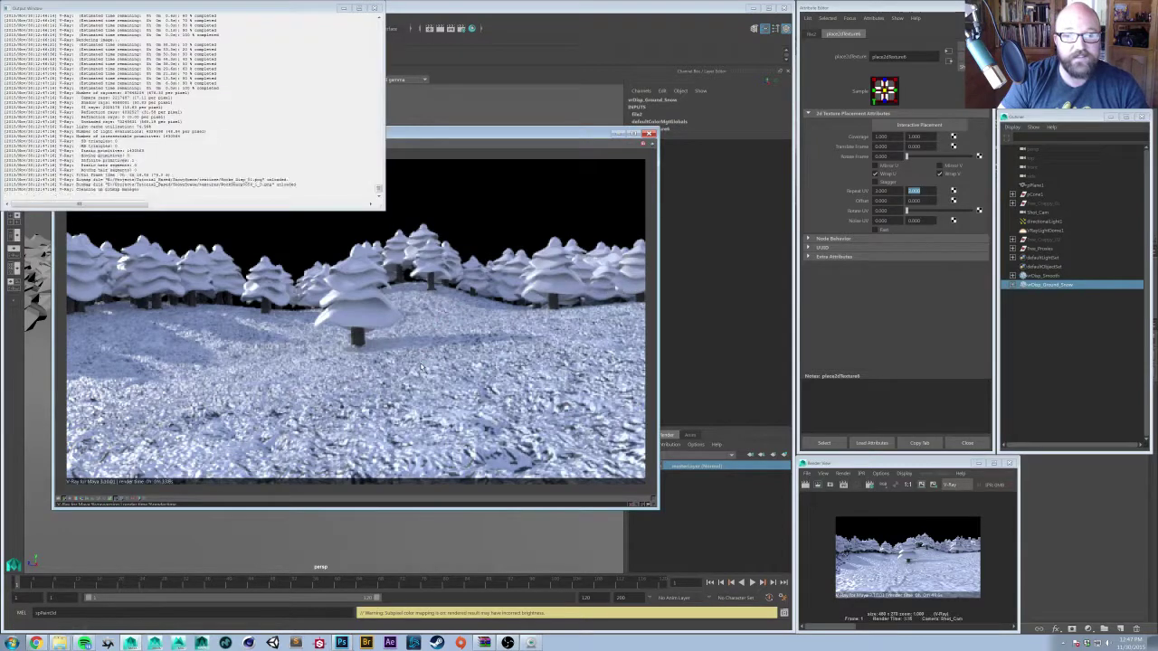
- Minimize the output window in Maya and change the ground displacement's file texture image to Rocks_Disp_02.png
left_click(343, 8)
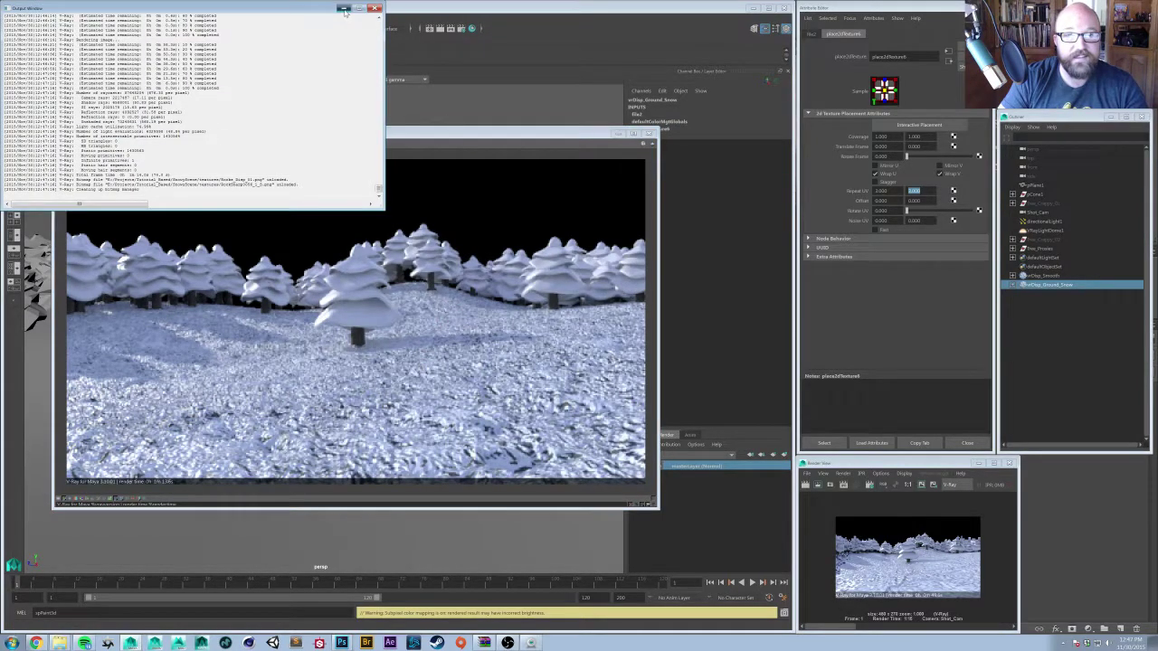
left_click_drag(458, 138, 459, 111)
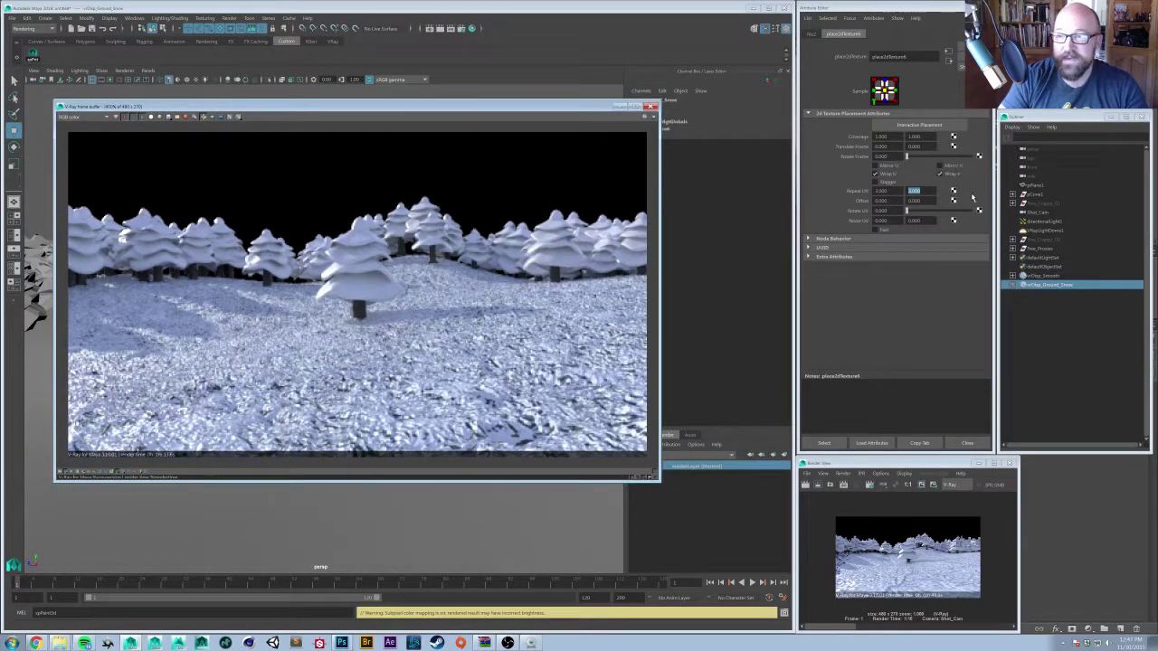
left_click(1031, 284)
left_click(898, 34)
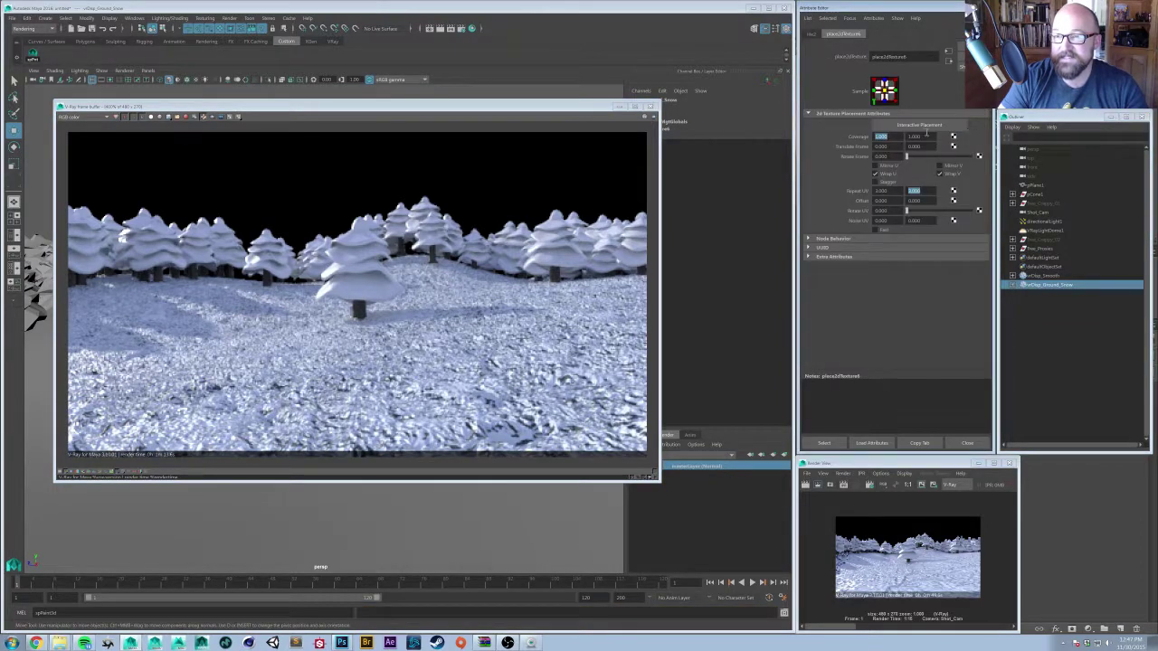
left_click(811, 34)
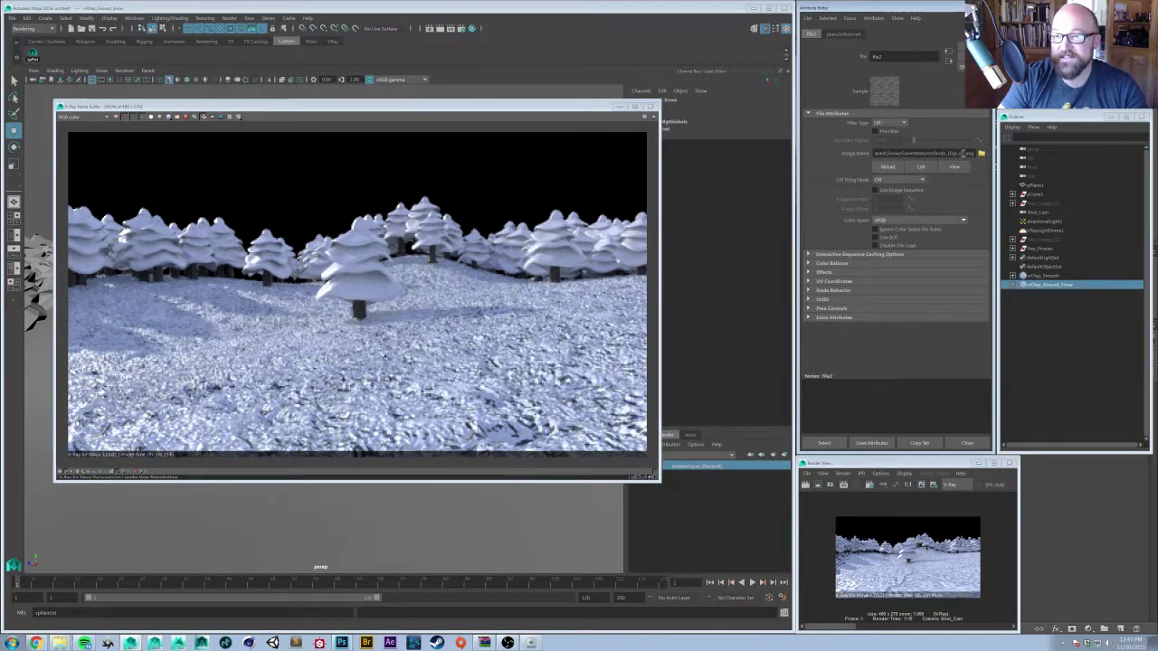
type("2")
key("Return")
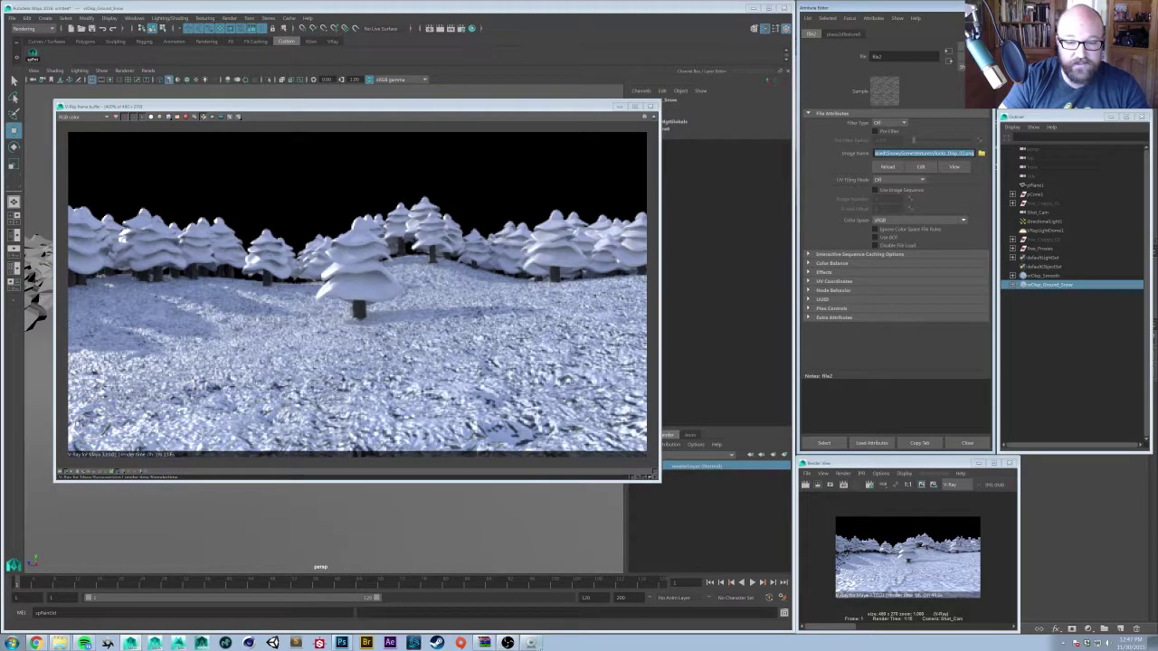
- In Windows Task Manager, set the processor affinity of maya.exe to exclude CPU 11, and minimize Task Manager
right_click(568, 639)
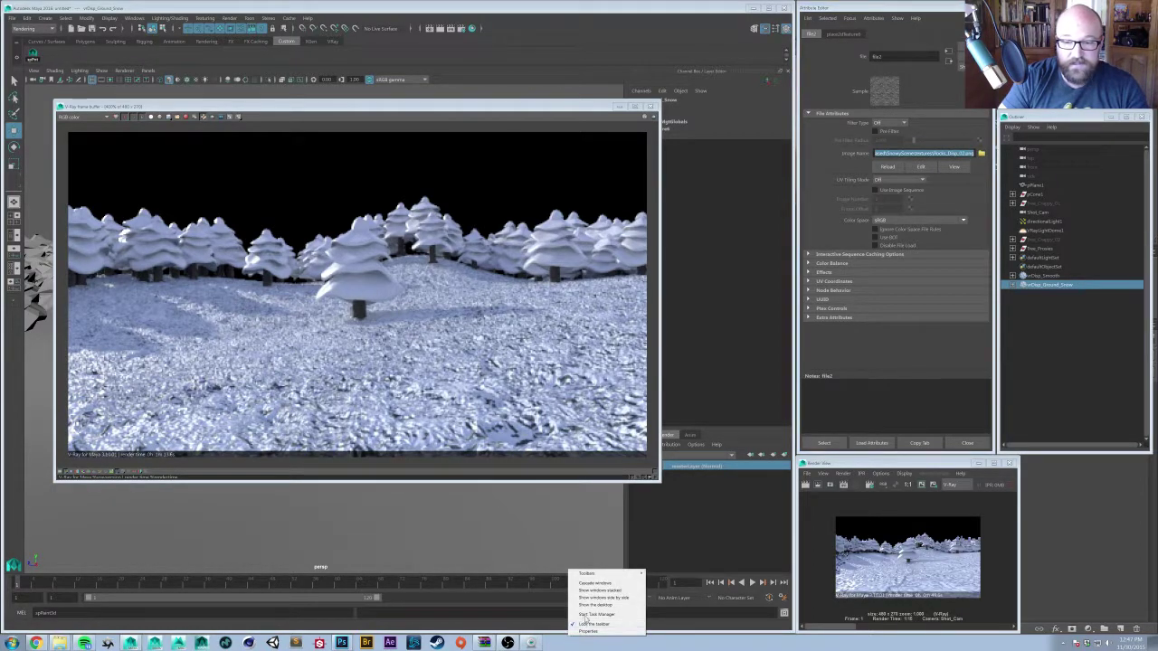
left_click(596, 614)
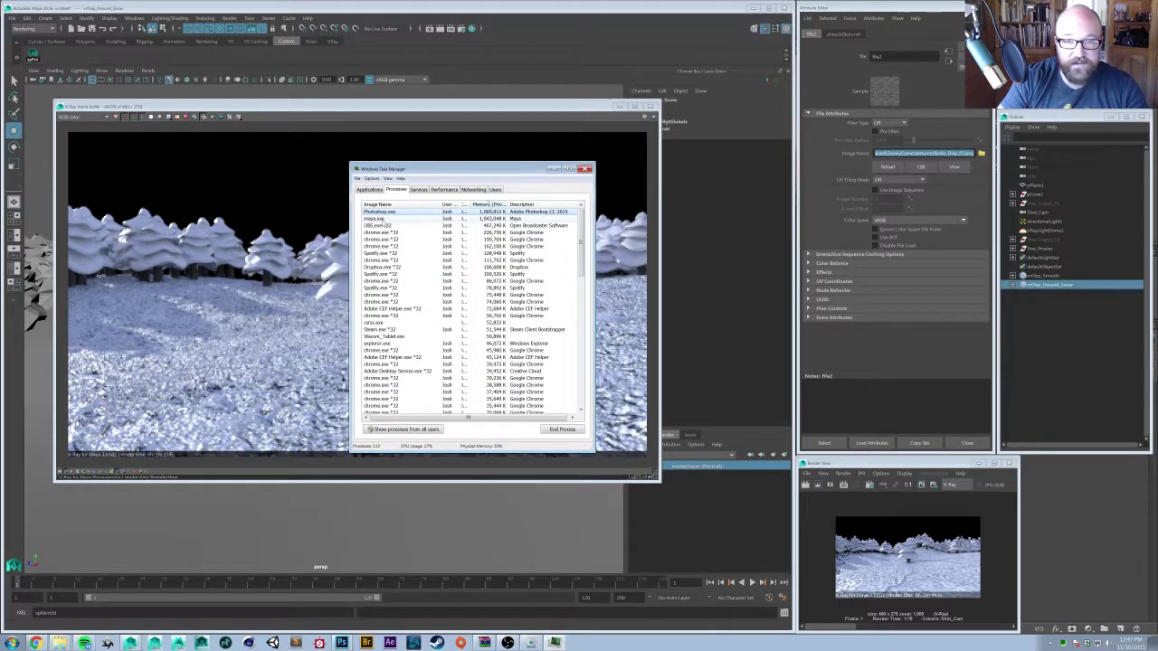
right_click(390, 219)
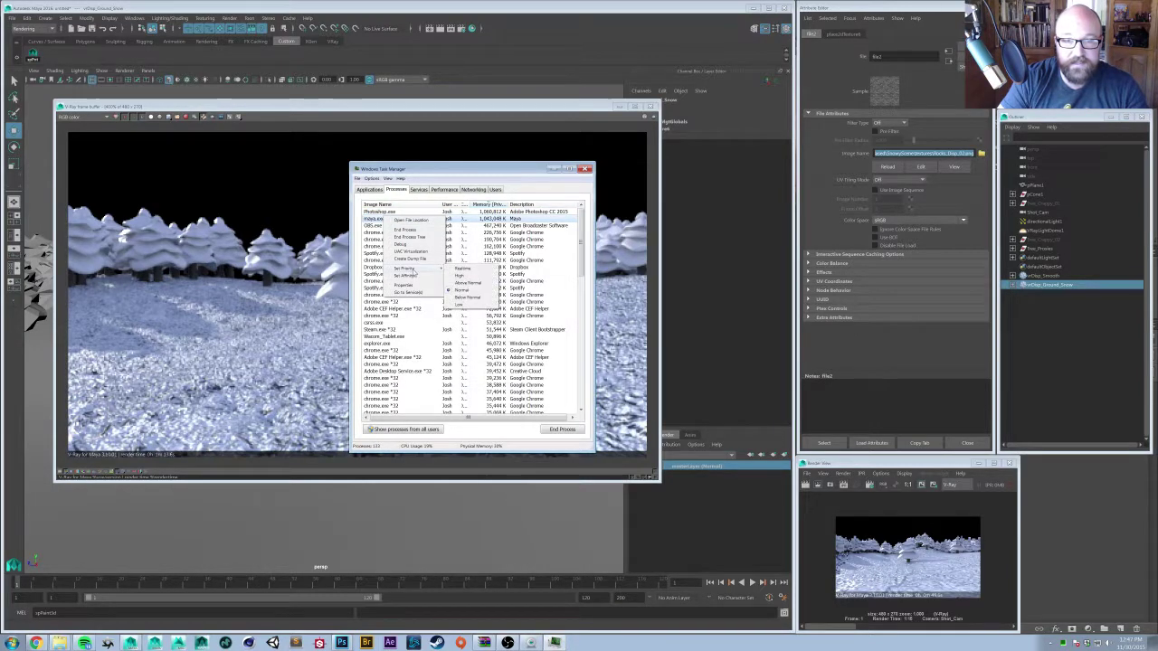
left_click(414, 275)
scroll(394, 295, "down", 1)
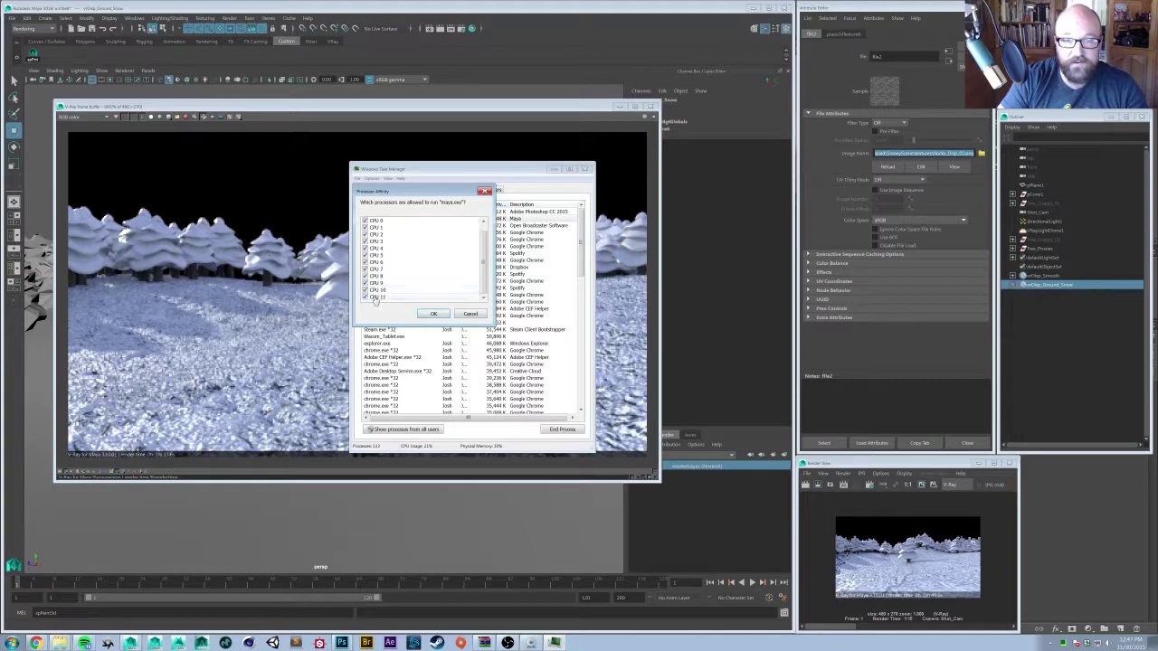
left_click(366, 298)
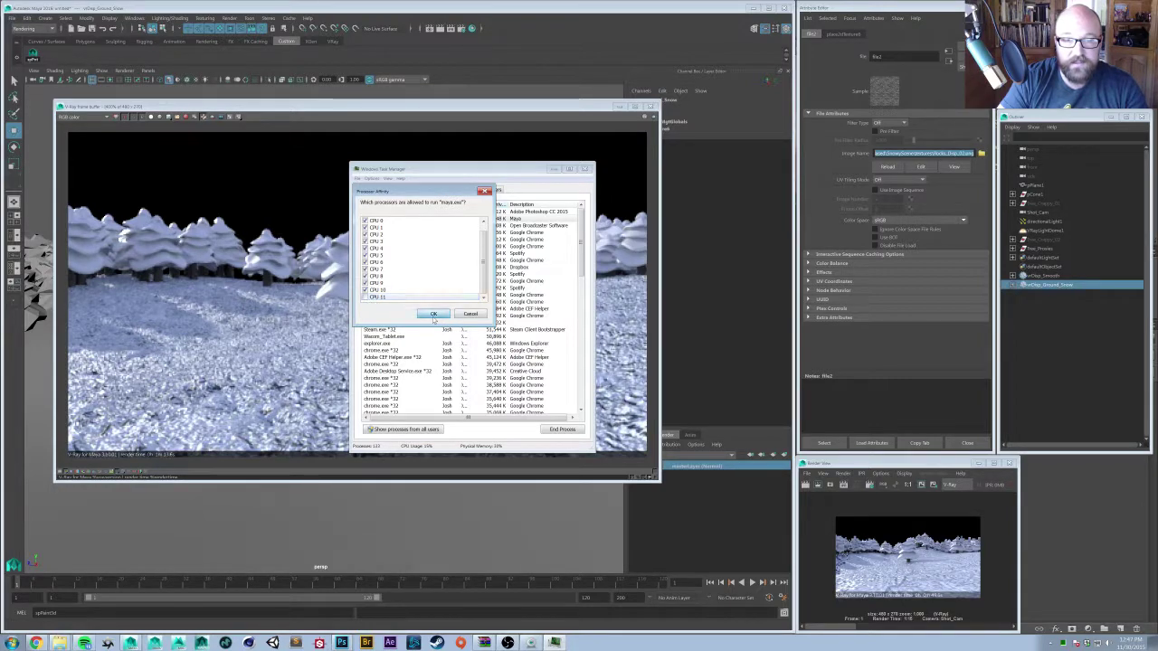
left_click(433, 313)
left_click(554, 169)
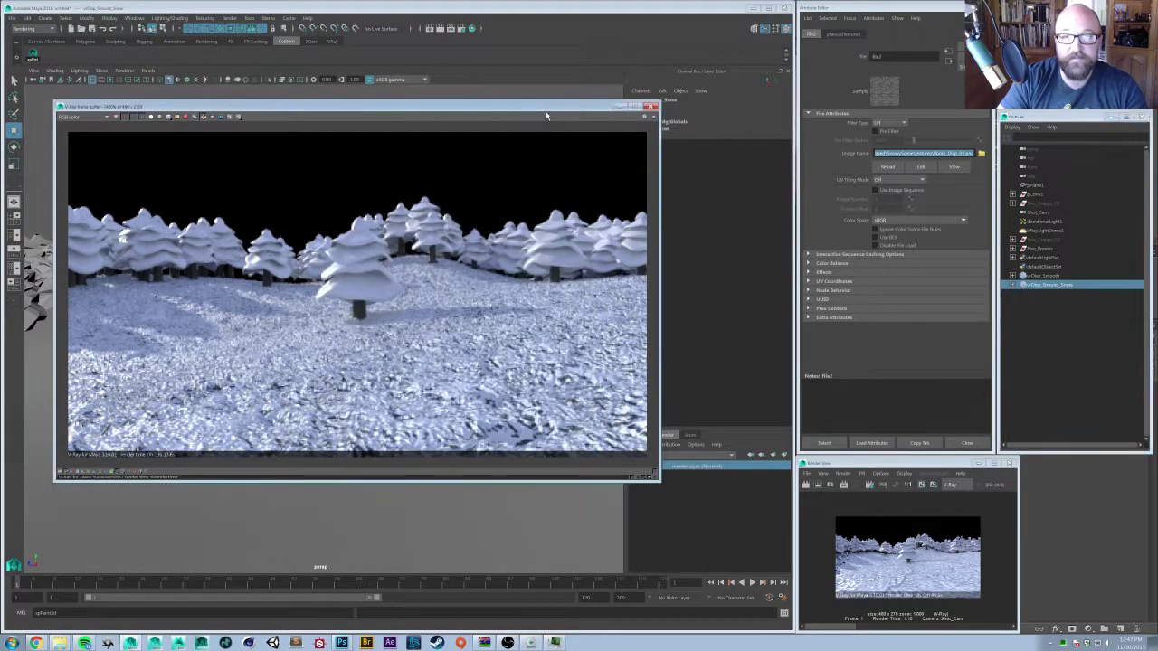
- Re-render the scene, examine the snowy ground's displacement up close and at full frame, and minimize the frame buffer
left_click(652, 117)
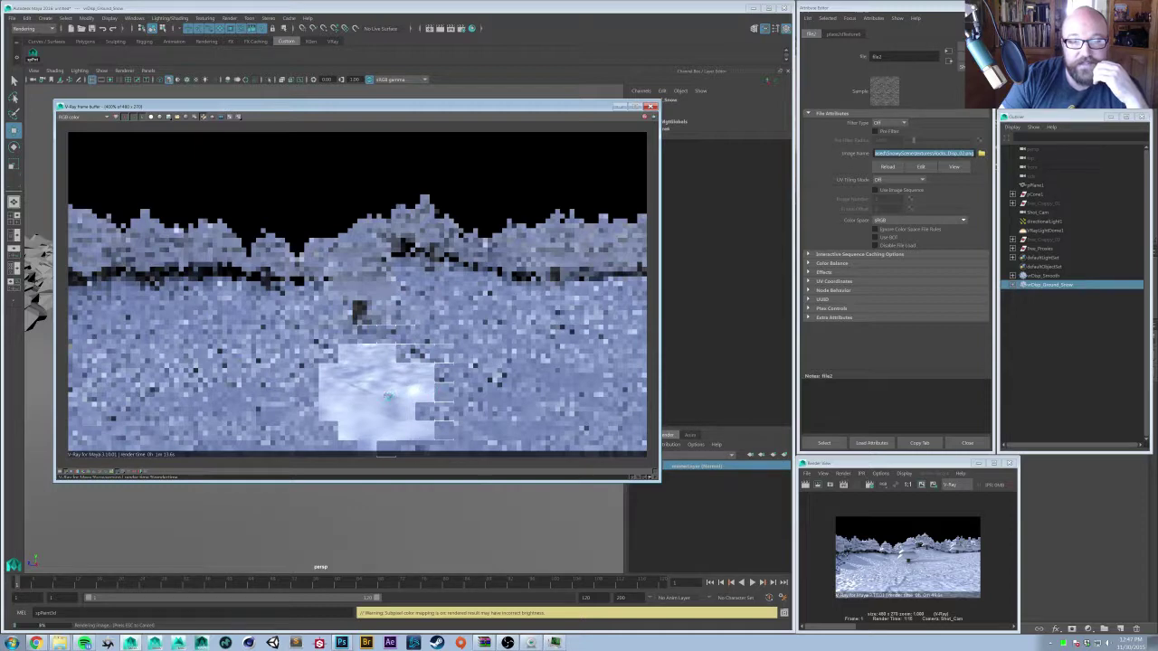
scroll(363, 387, "up", 1)
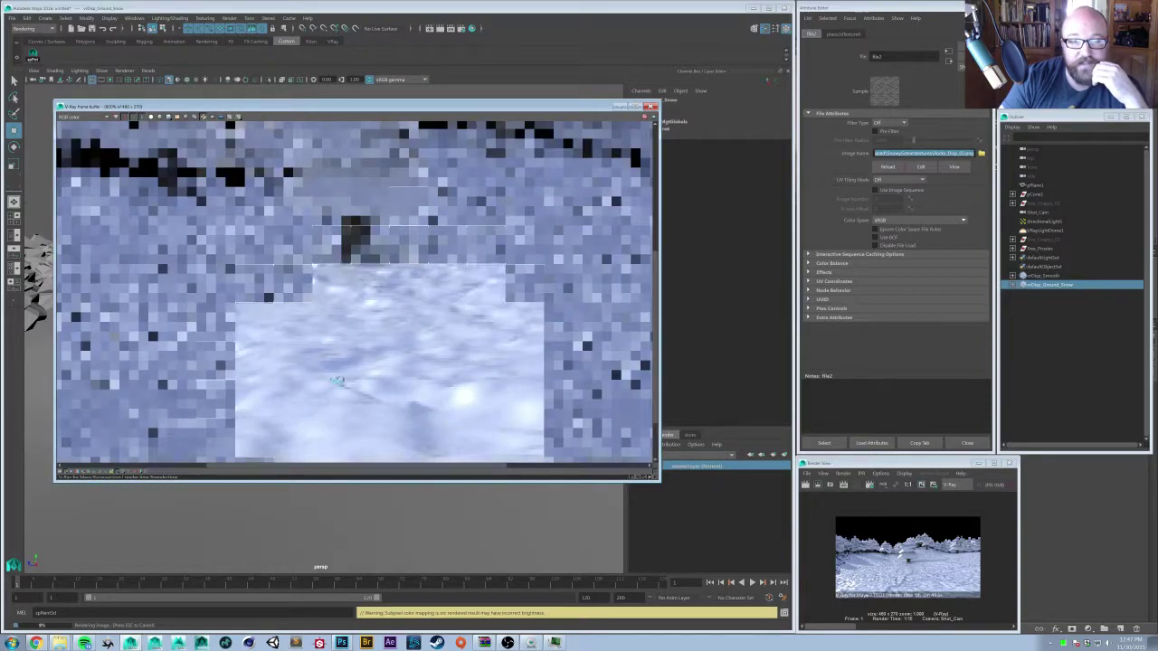
scroll(301, 387, "down", 1)
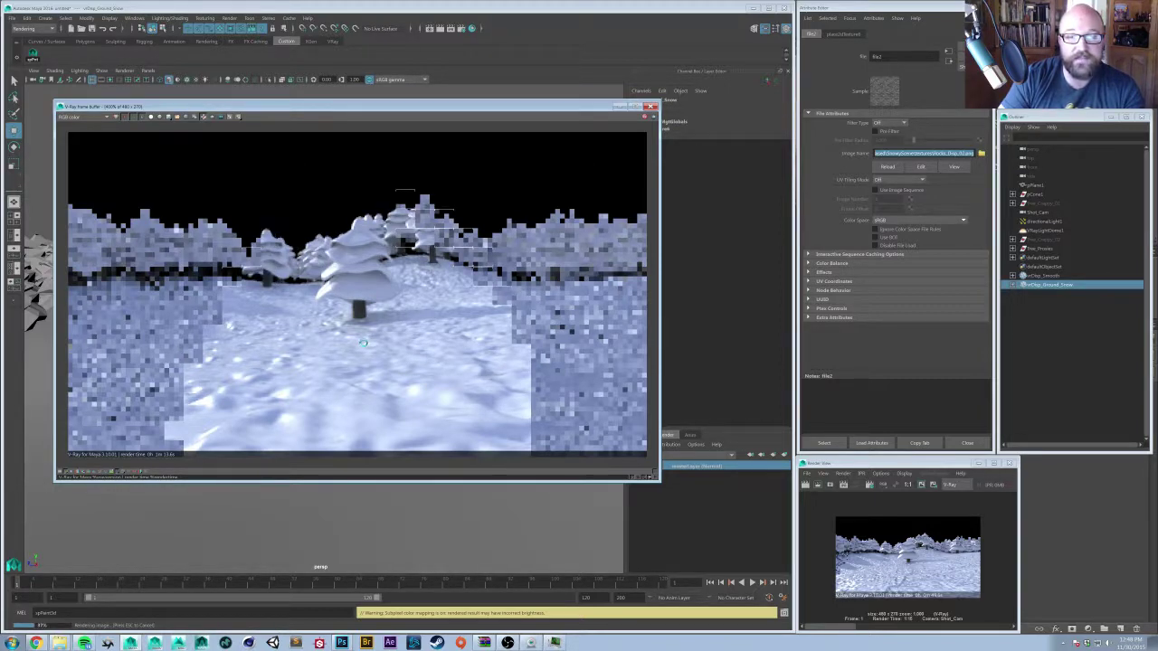
scroll(363, 343, "down", 1)
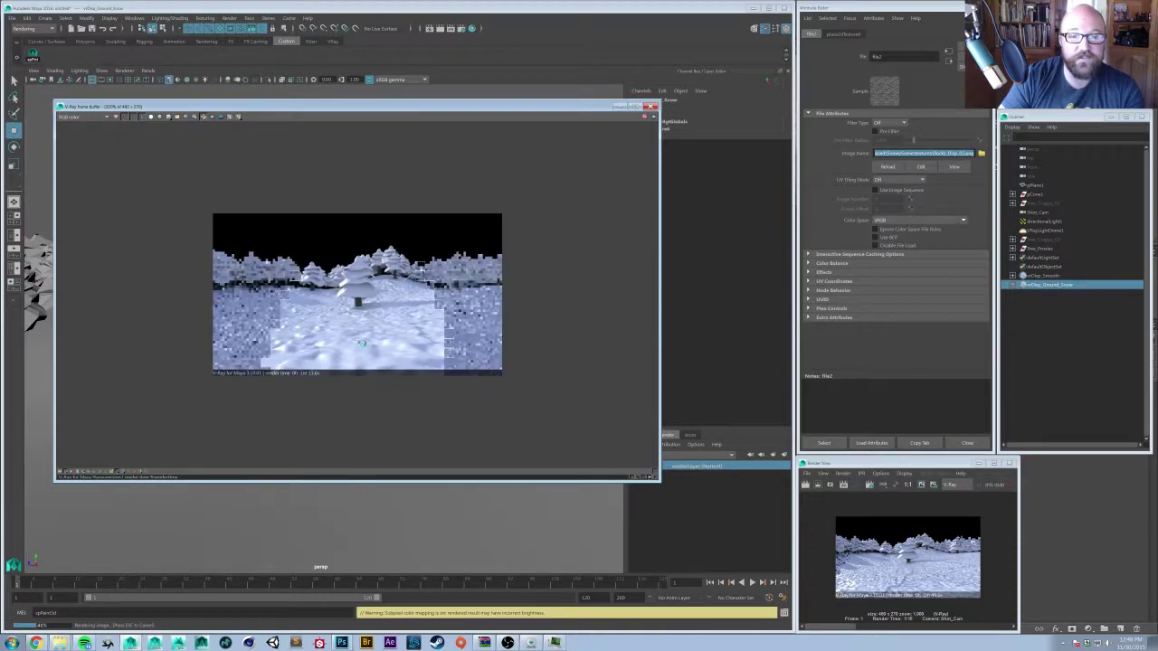
scroll(361, 342, "up", 1)
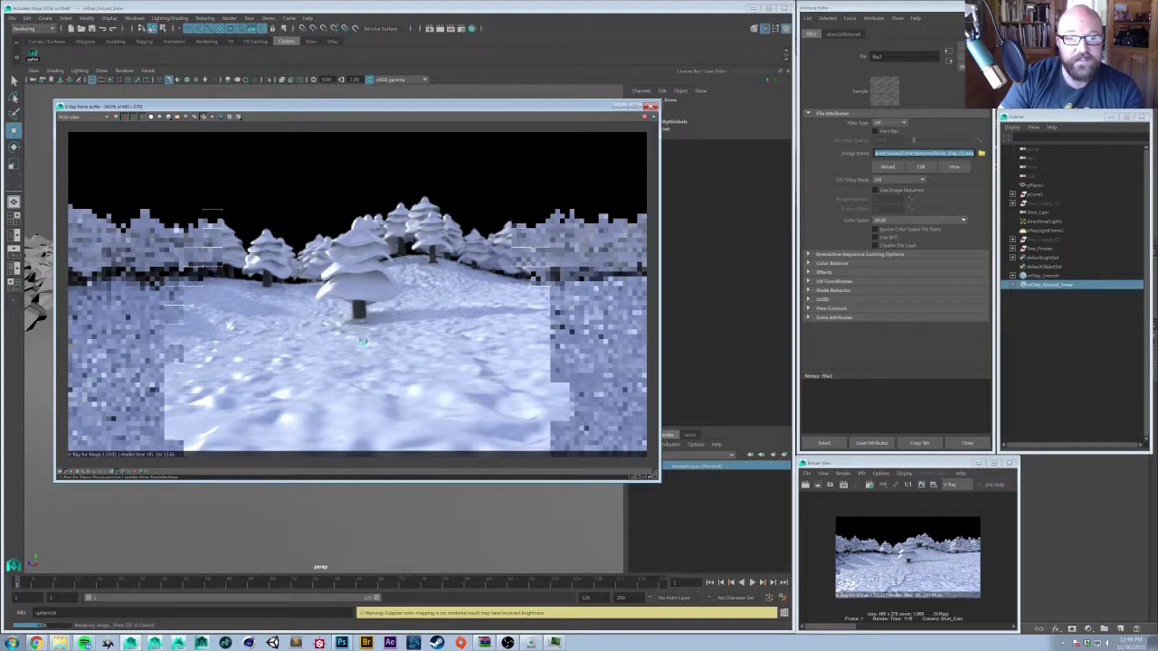
scroll(360, 341, "down", 1)
scroll(361, 341, "up", 1)
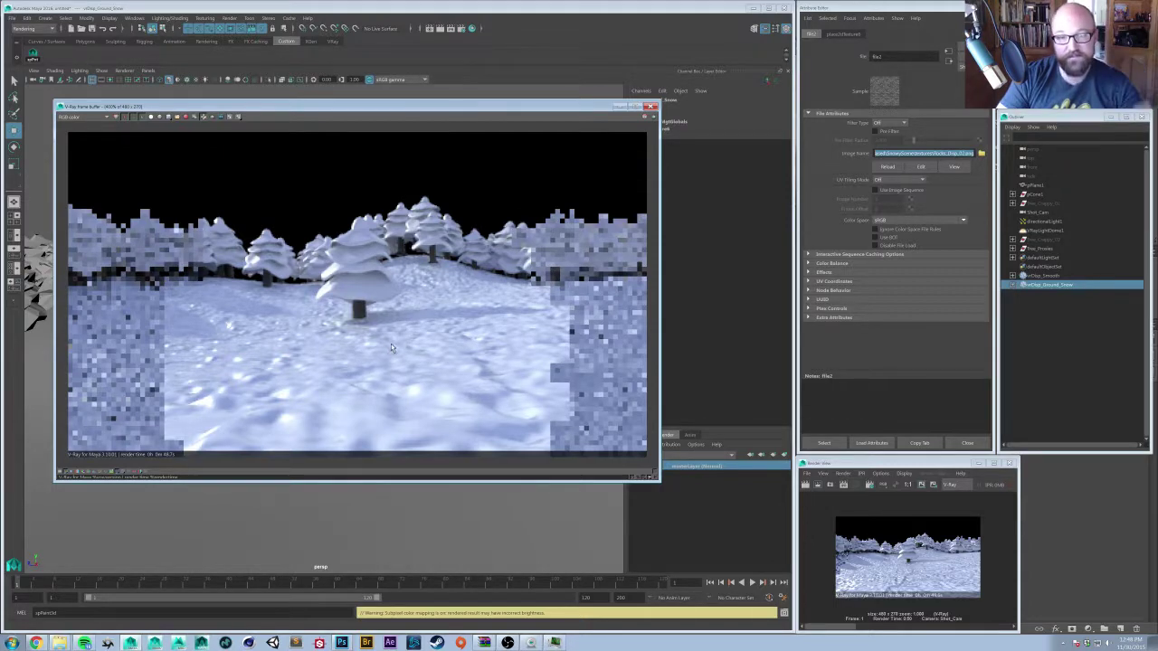
scroll(392, 347, "down", 1)
left_click(620, 106)
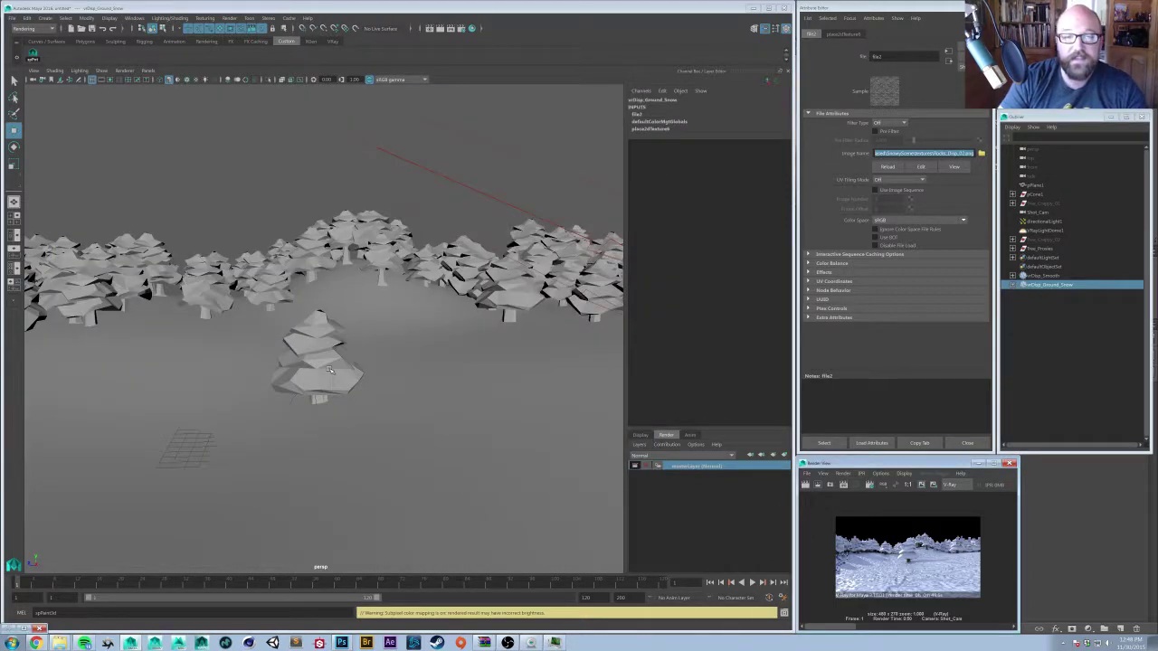
- Rotate directionalLight1 to about 18, -61, -50 degrees to change the direction of the sunlight over the forest
left_click(330, 370)
key("a")
left_click(413, 422)
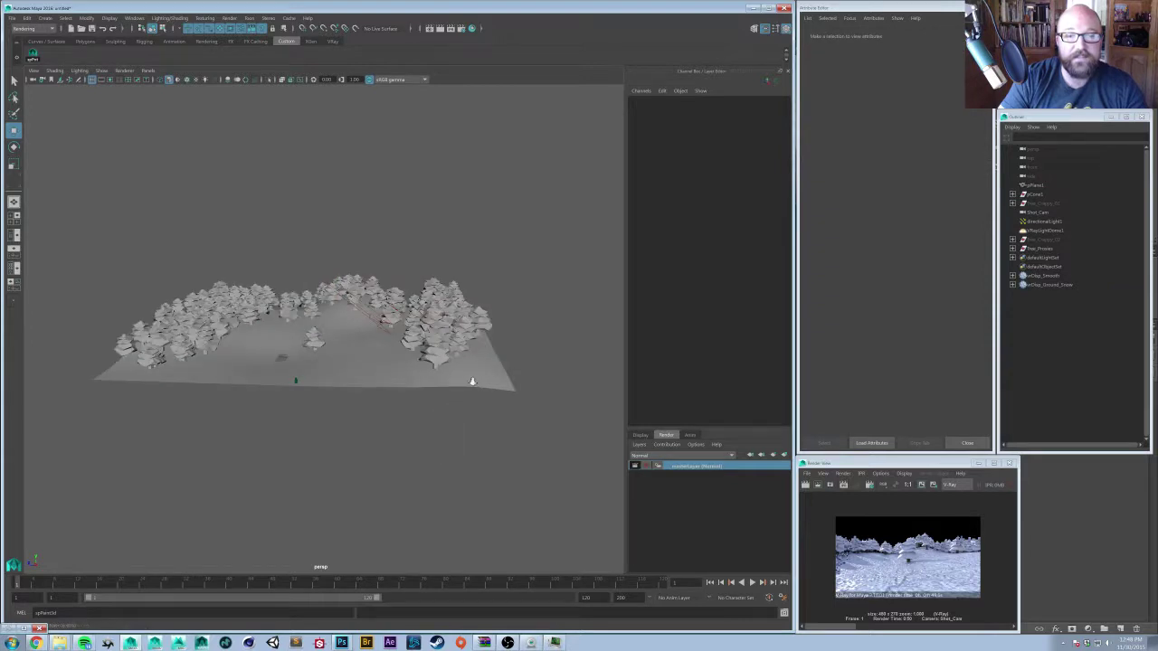
left_click_drag(472, 380, 360, 425, "alt")
left_click(335, 371)
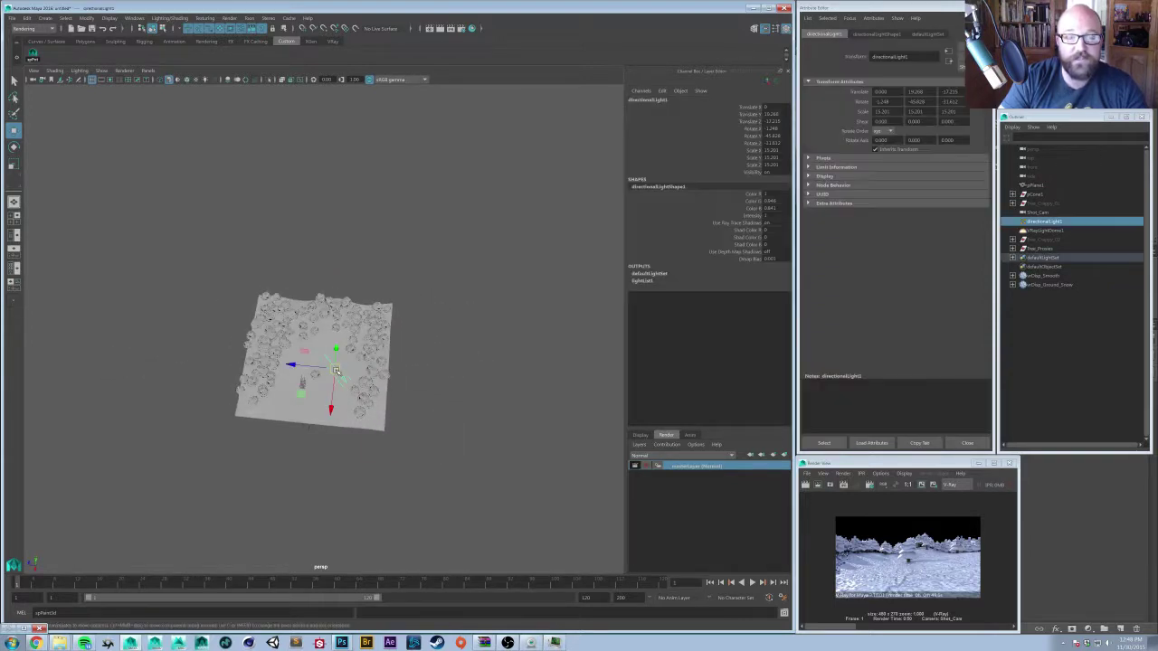
mouse_move(336, 370)
left_mouse_down("alt")
mouse_move(336, 386)
mouse_move(347, 370)
left_mouse_up("alt")
key("e")
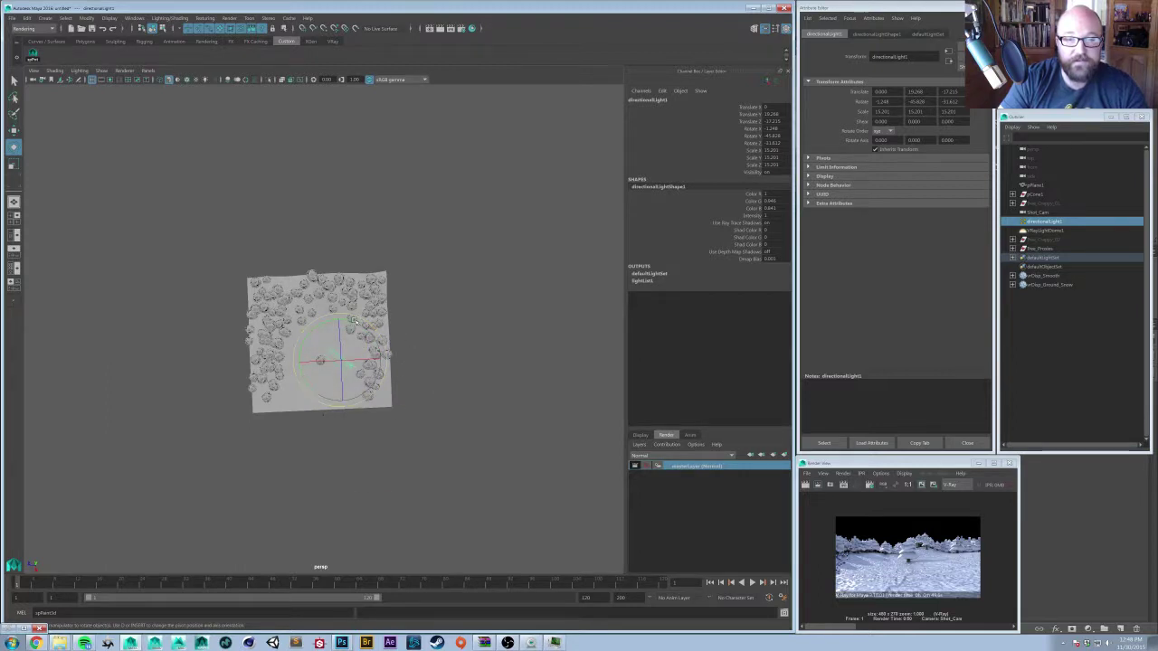
left_click_drag(354, 320, 374, 322)
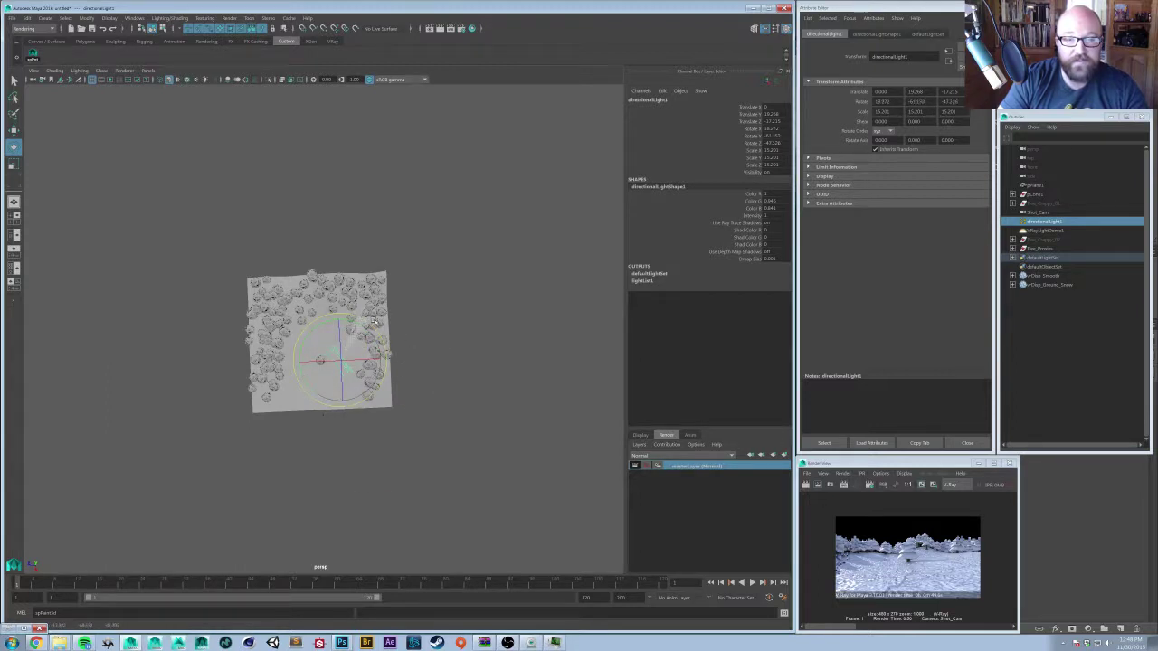
key("w")
left_click_drag(387, 384, 315, 326, "alt")
key("e")
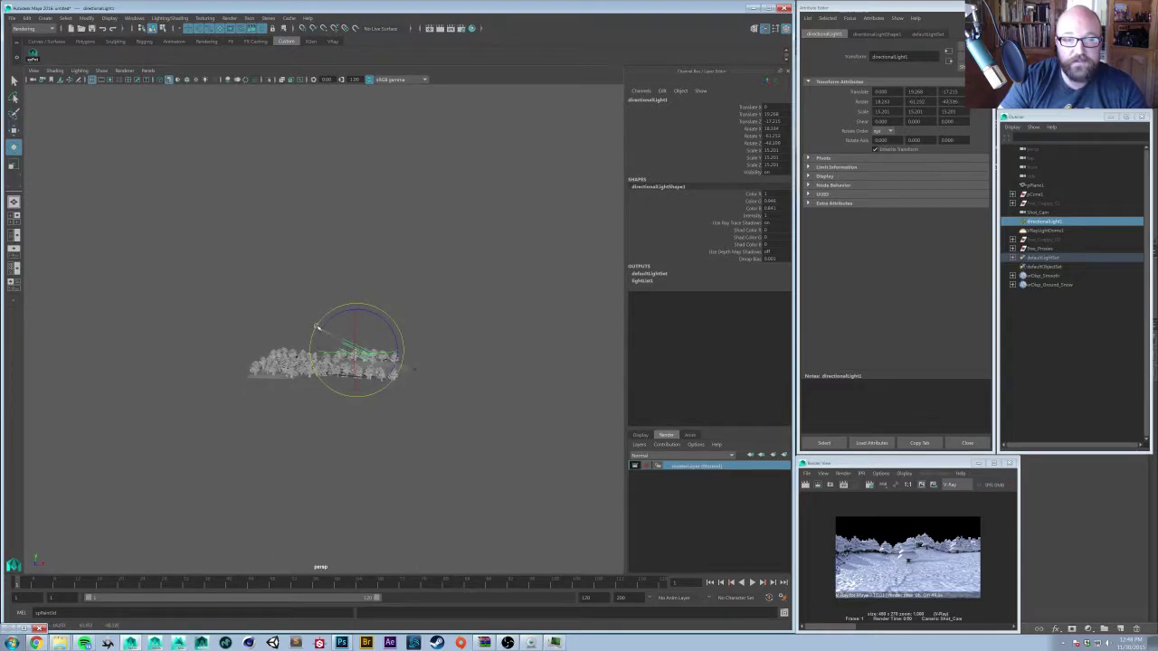
key("w")
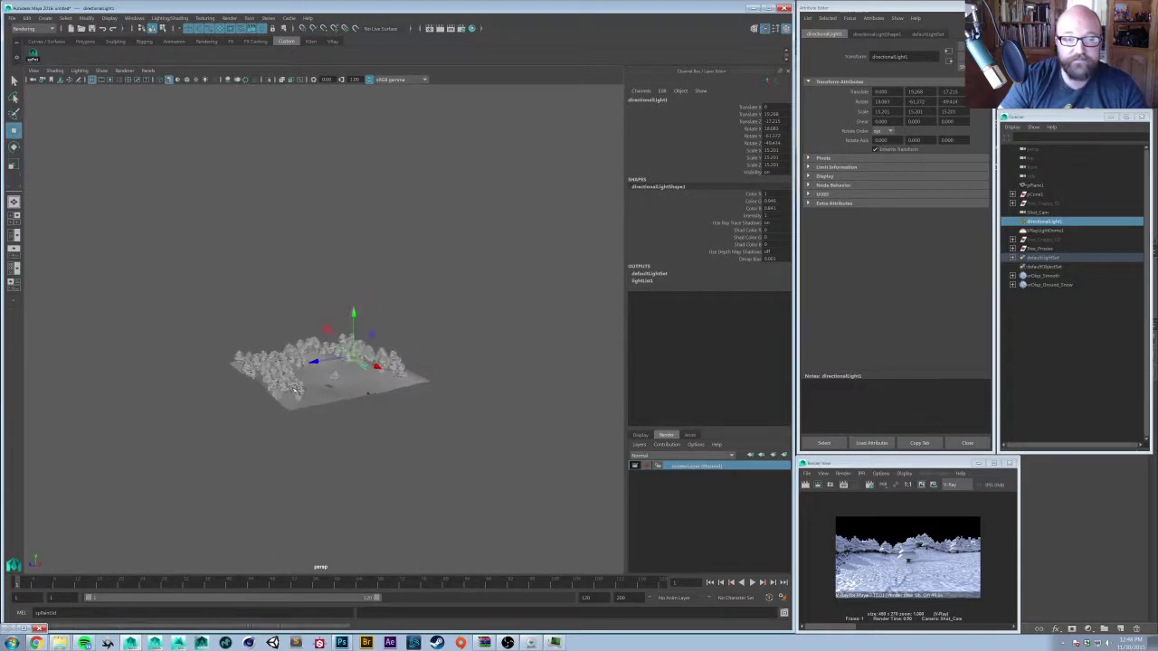
- Create a V-Ray Rect Light in the forest scene
scroll(316, 326, "up", 5)
left_click_drag(317, 325, 344, 394, "alt")
right_click_drag(345, 394, 387, 405, "alt")
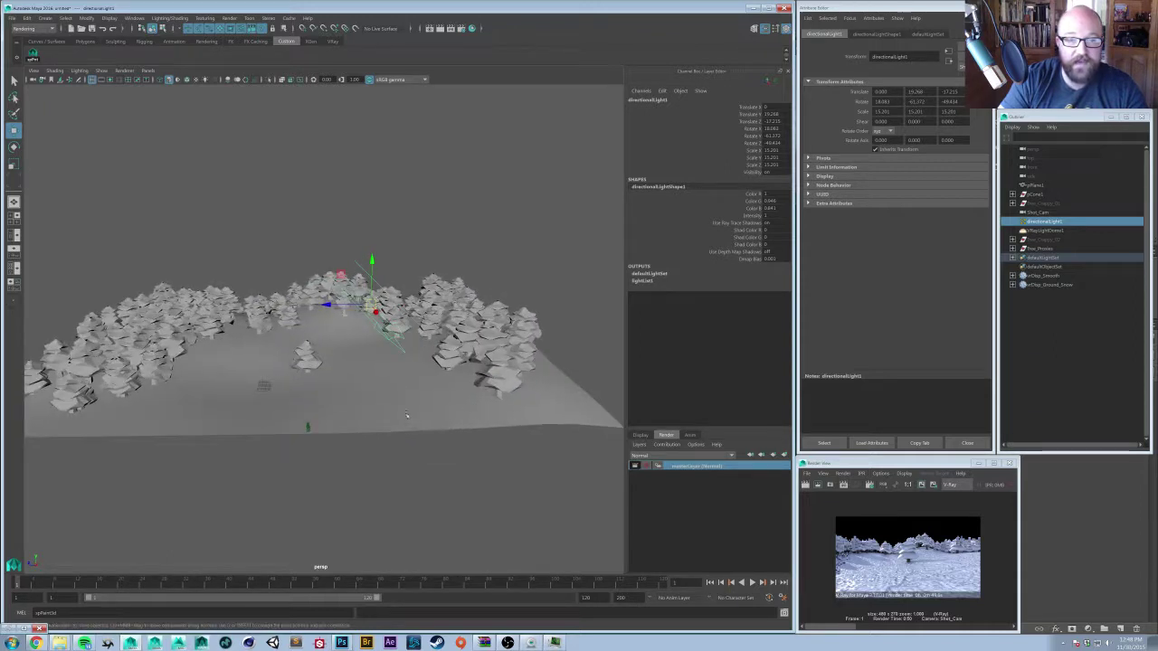
left_click_drag(387, 405, 380, 418, "alt")
right_click_drag(380, 418, 338, 387, "alt")
left_click_drag(339, 387, 336, 397, "alt")
key("space")
left_click(286, 370)
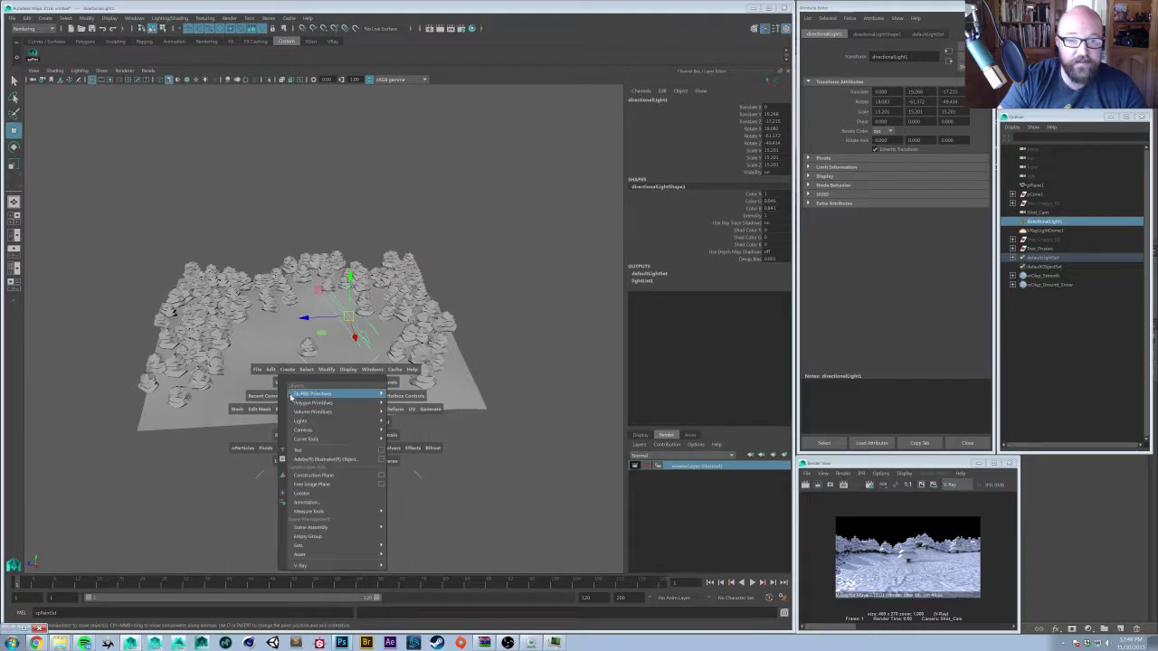
mouse_move(310, 405)
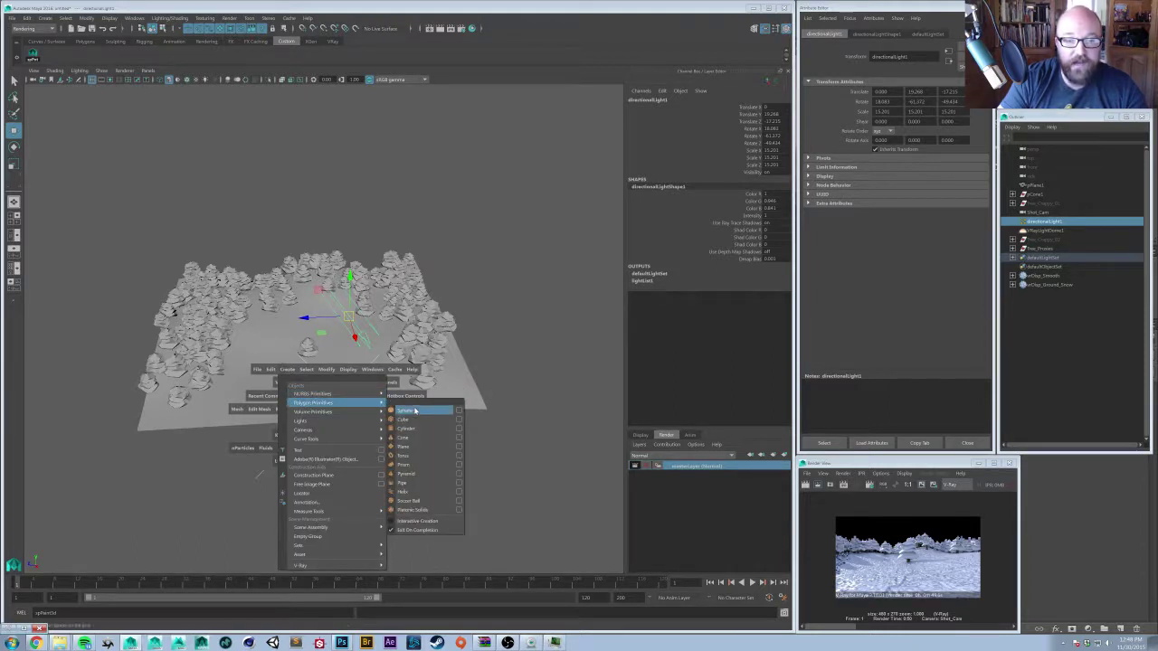
mouse_move(358, 421)
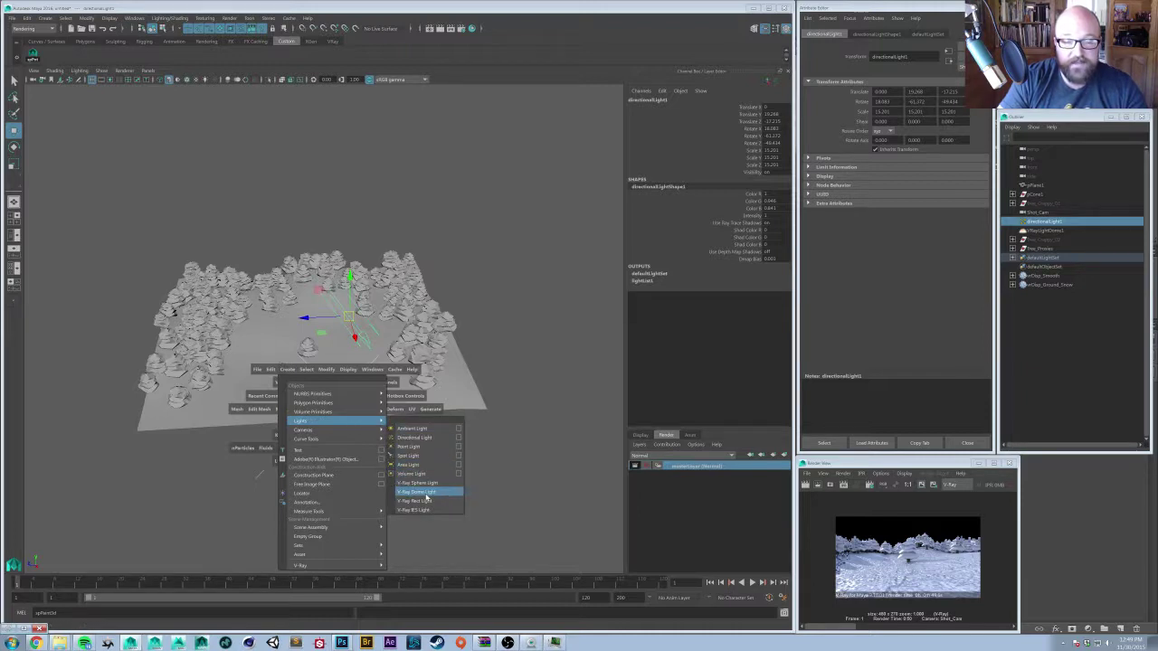
left_click(416, 500)
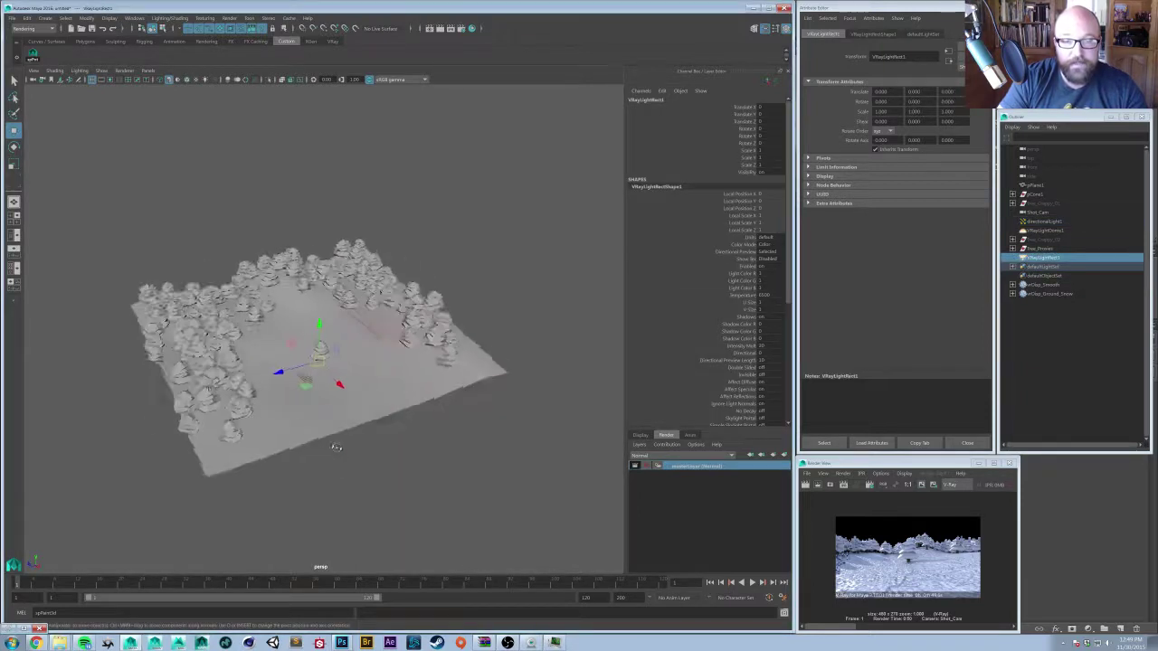
- Move the new rectangular light beyond the ground's corner and raise it to about 37 units above the scene
scroll(335, 447, "up", 3)
left_click_drag(333, 387, 398, 479)
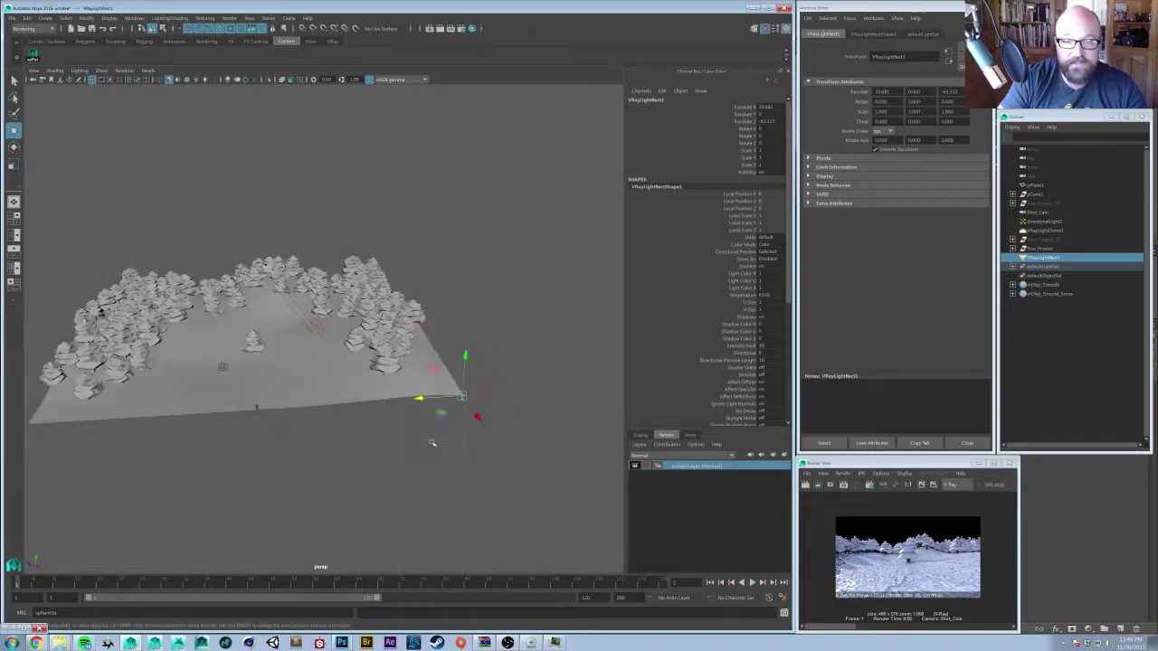
middle_click_drag(396, 483, 374, 368)
left_click_drag(375, 370, 347, 419, "alt")
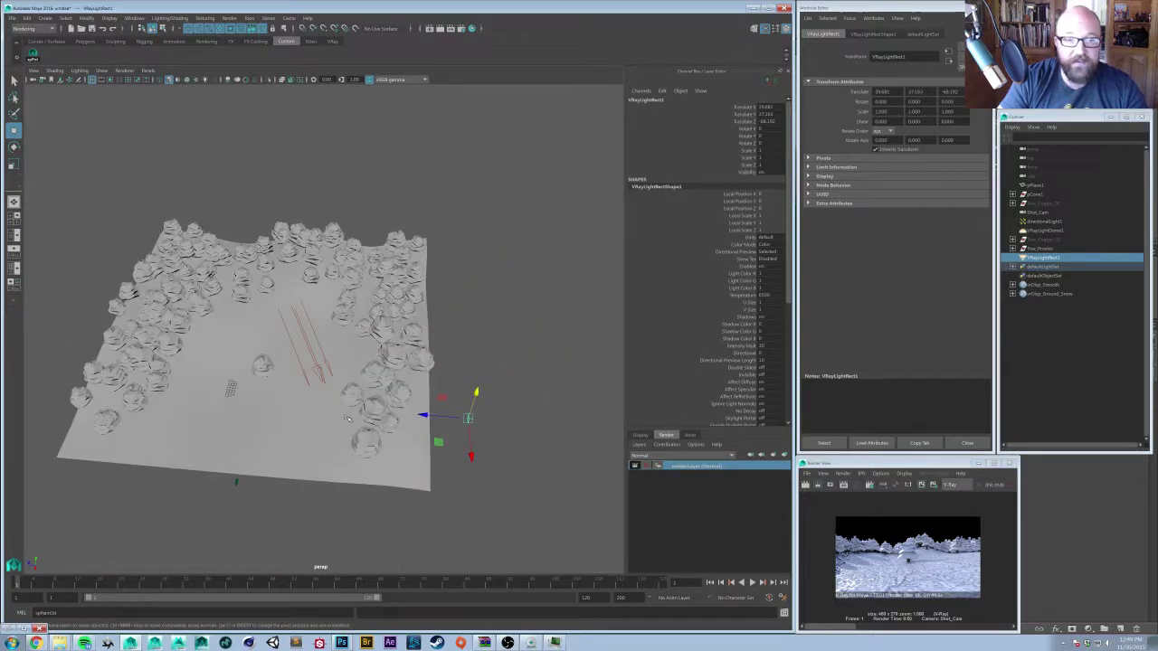
left_click_drag(307, 464, 358, 412, "alt")
middle_click_drag(406, 368, 388, 393, "alt")
- Rotate the rectangular light around its Y axis to about 162 degrees
key("e")
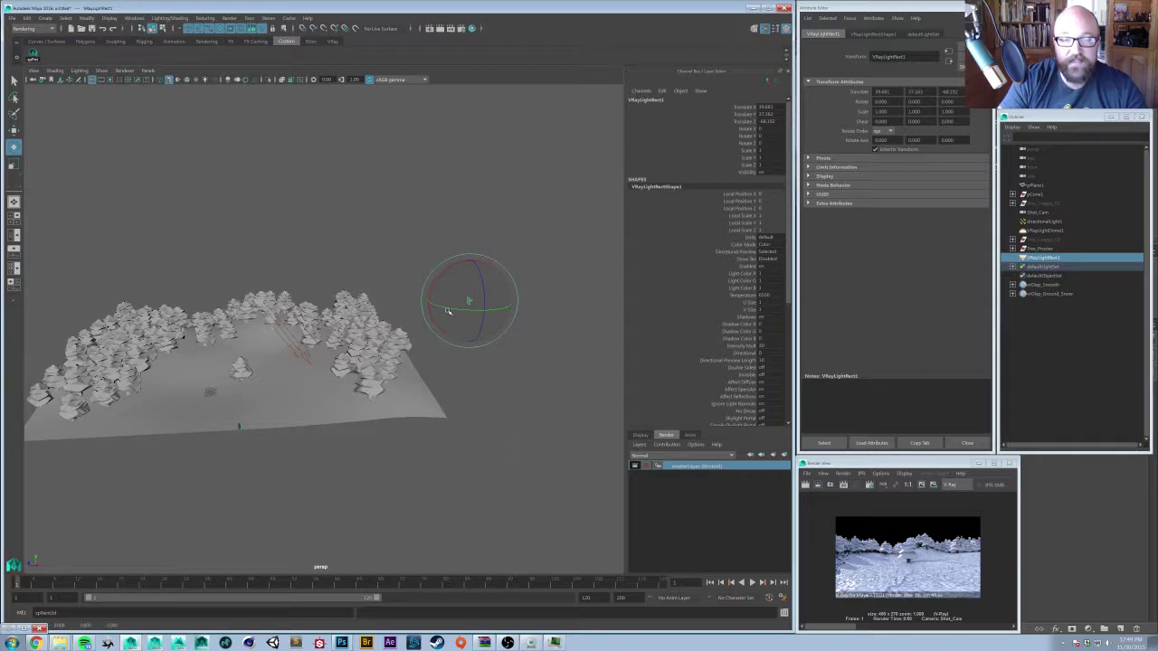
left_click_drag(446, 308, 552, 316)
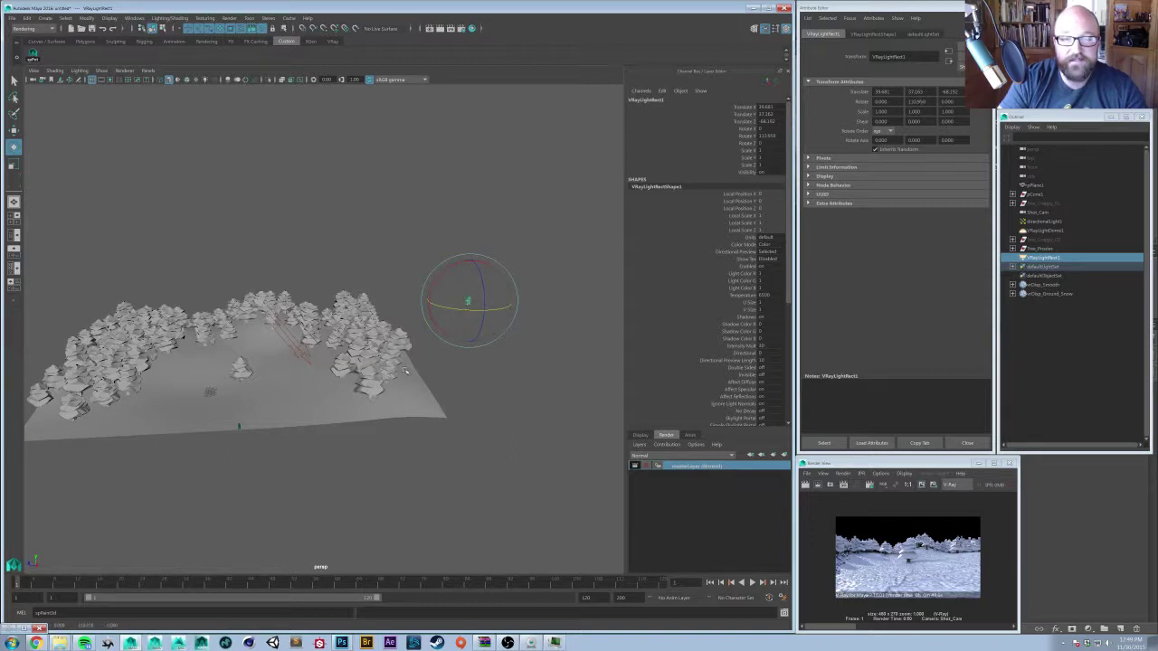
middle_click_drag(396, 299, 388, 326, "alt")
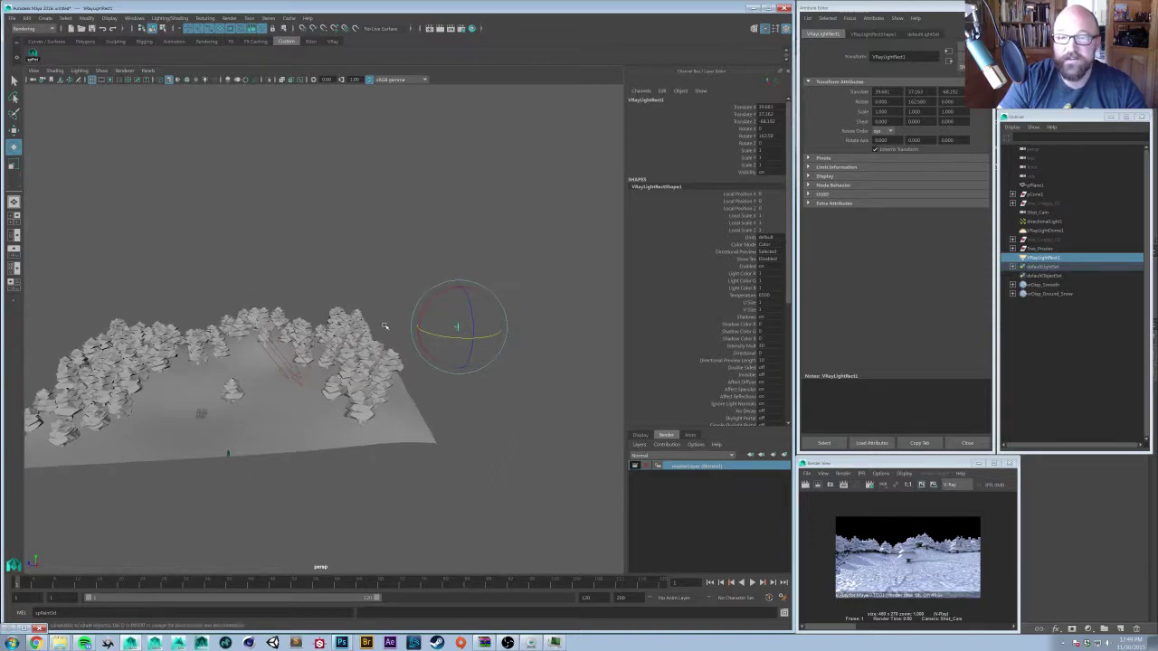
left_click_drag(388, 325, 517, 331, "alt")
key("w")
middle_click_drag(475, 329, 464, 297, "alt")
left_click_drag(464, 298, 459, 284, "alt")
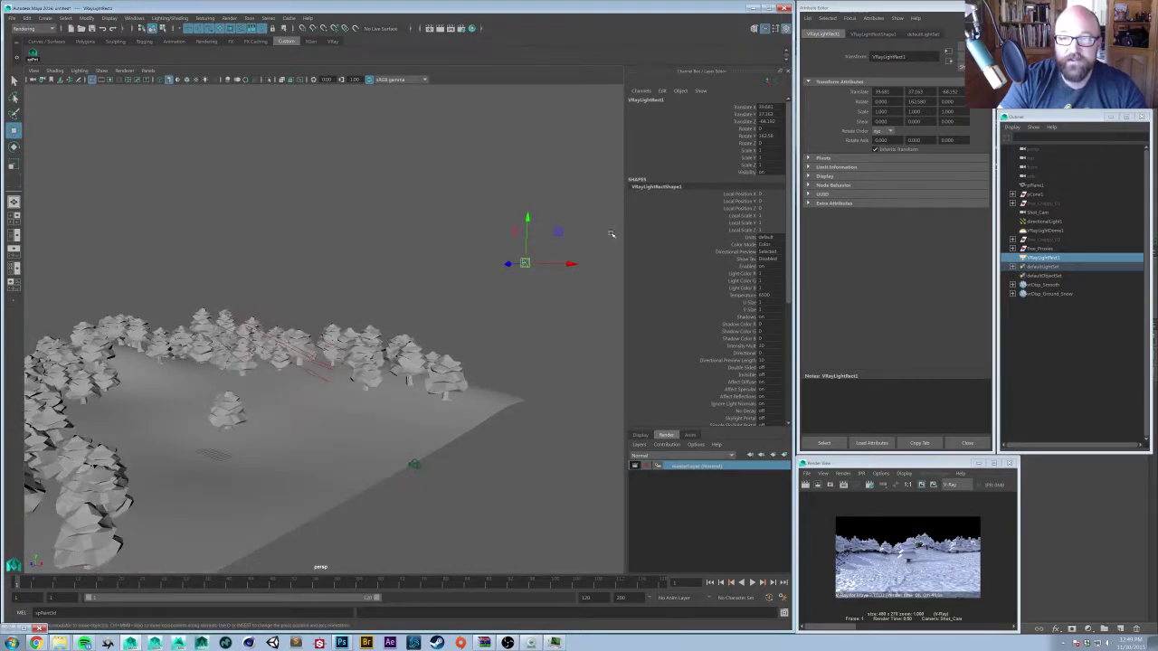
- Try scaling the rectangular light uniformly to about 14.8, and undo the scaling
key("r")
middle_click_drag(354, 292, 464, 267)
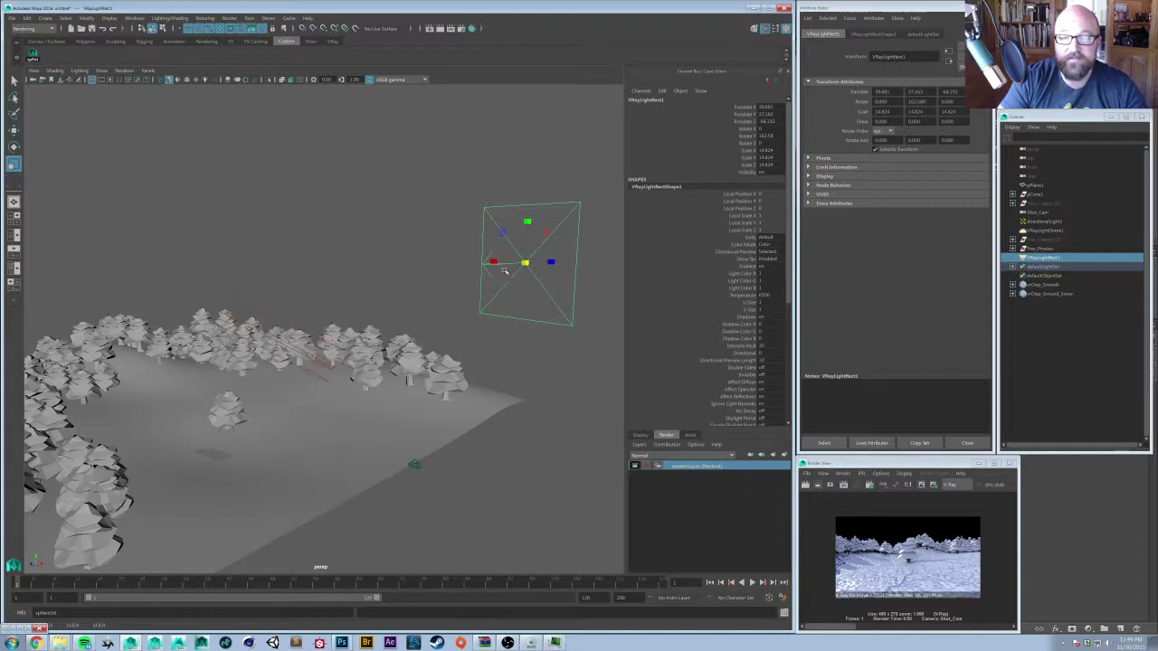
left_click_drag(504, 270, 468, 290, "alt")
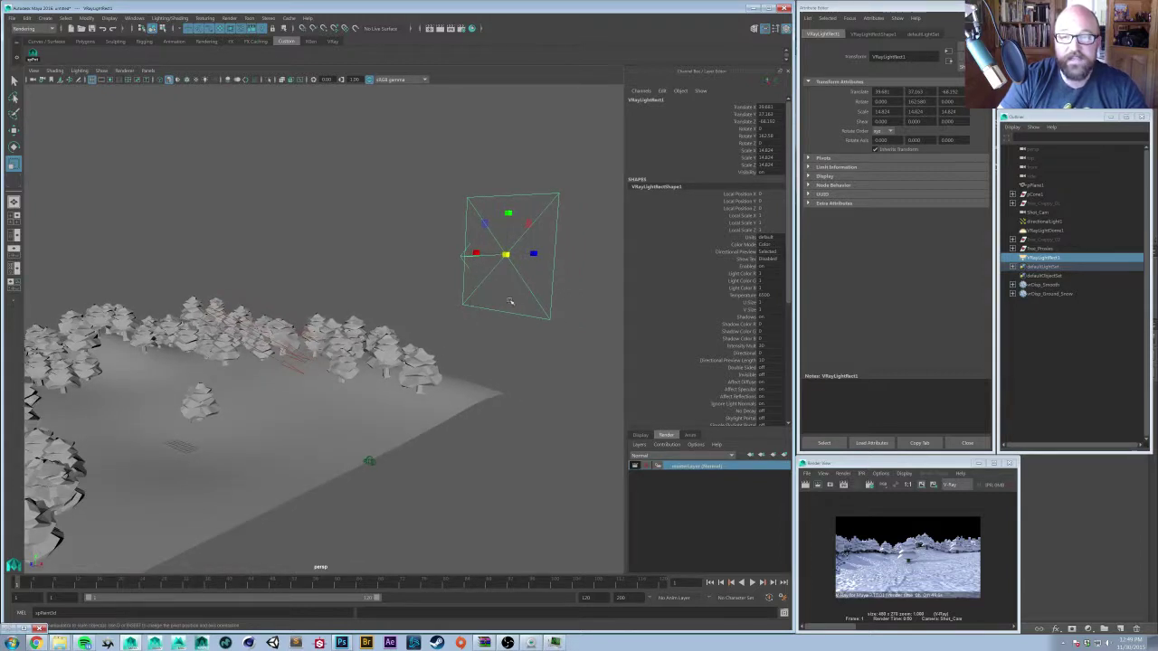
key("ctrl+z")
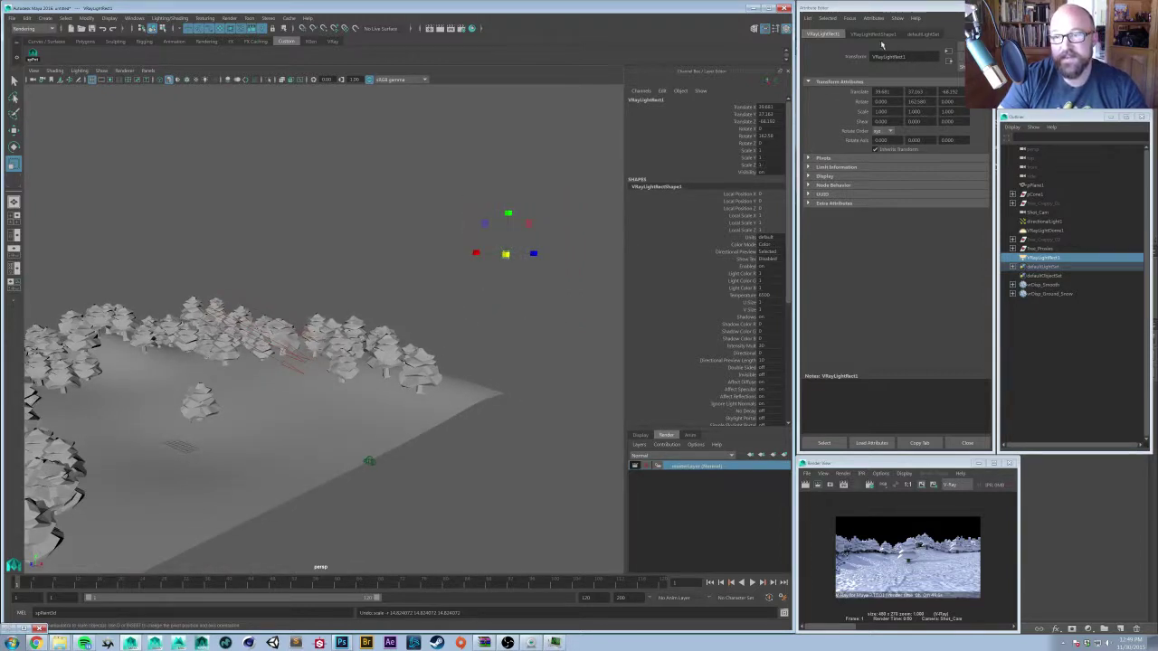
- Set both the U size and V size of the rectangular light's shape to 20
left_click(883, 35)
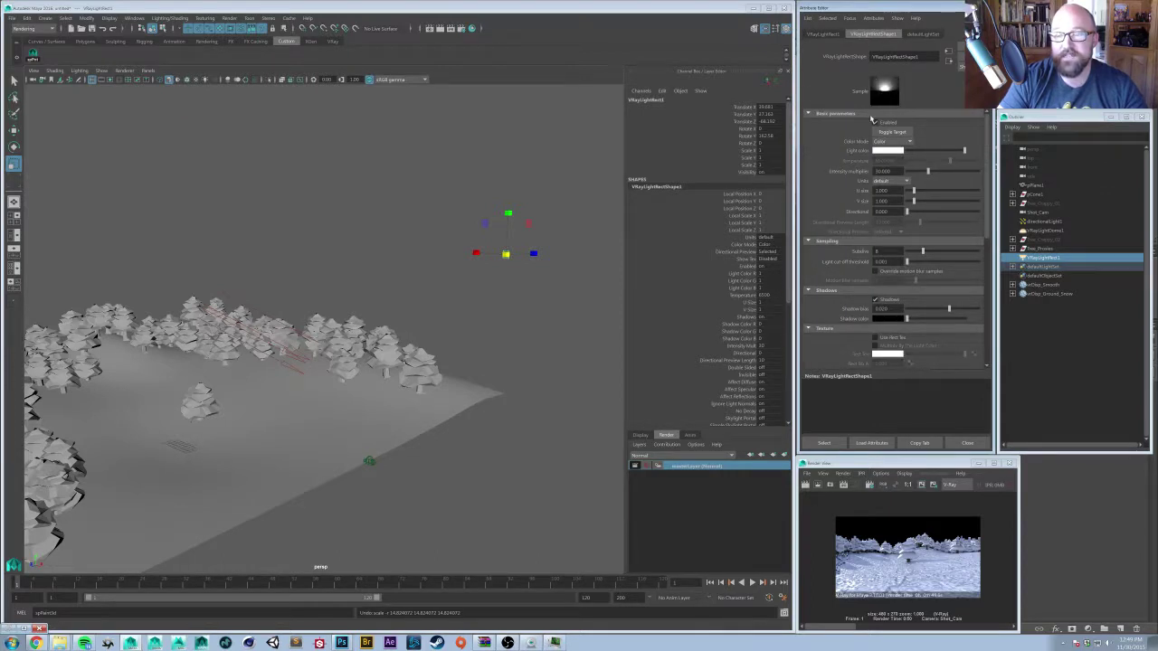
left_click_drag(898, 190, 778, 189)
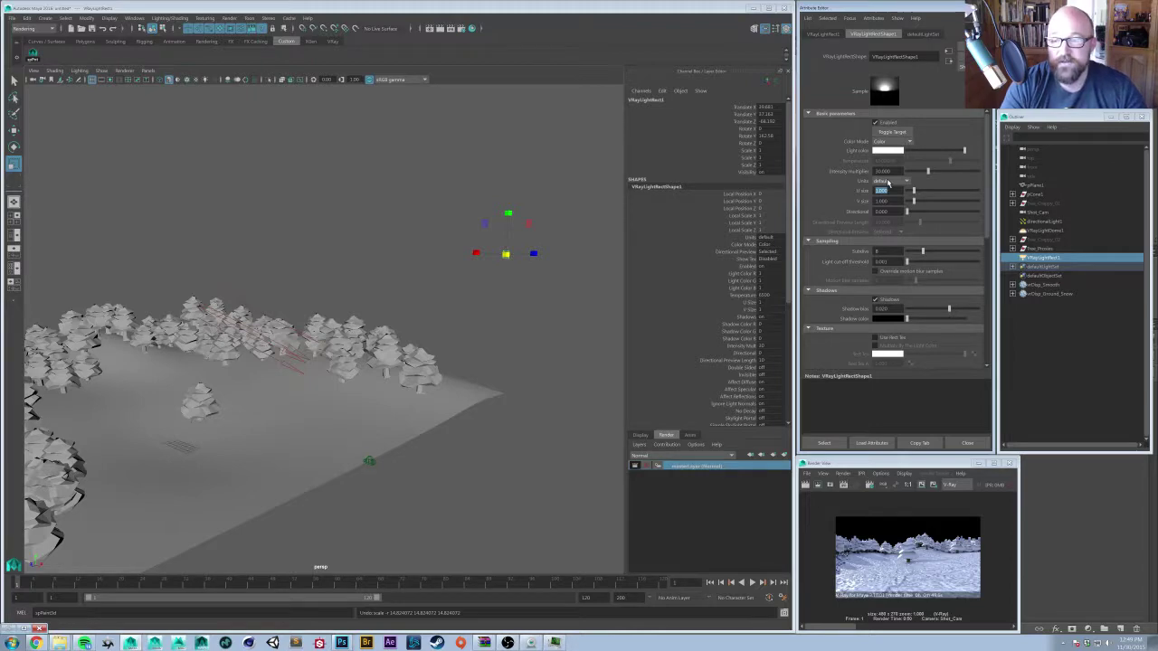
type("20")
key("Tab")
type("20")
key("Return")
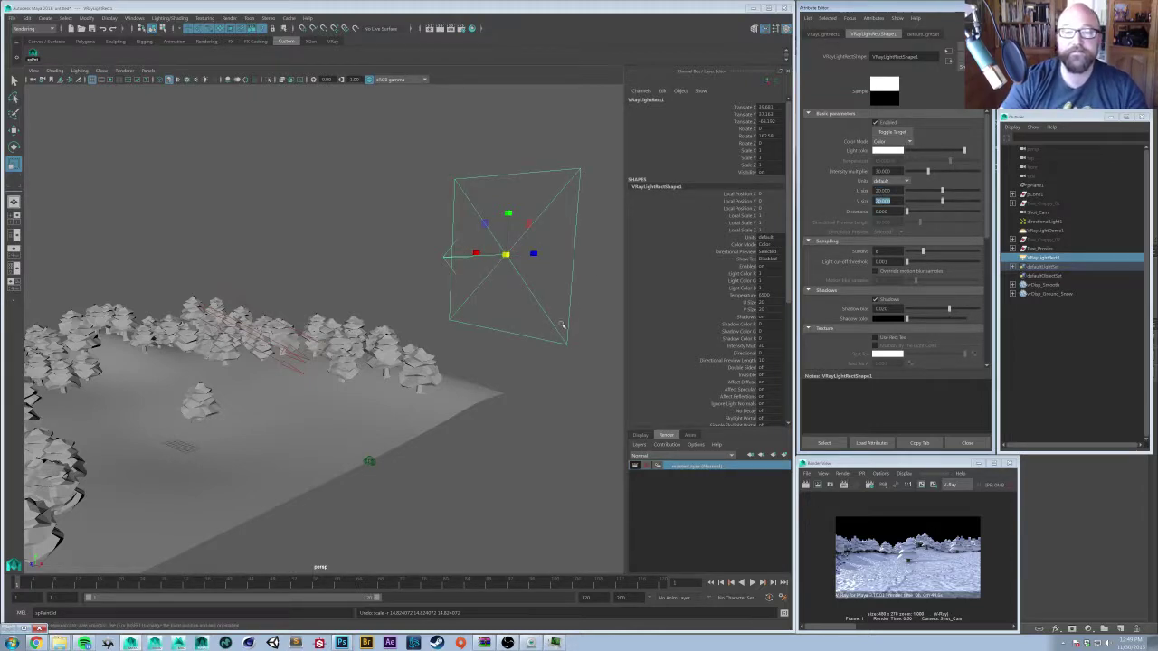
- Lower the rectangular light to about 25 units in Y beside the forest
left_click_drag(548, 324, 578, 315, "alt")
key("w")
left_click_drag(441, 232, 573, 308)
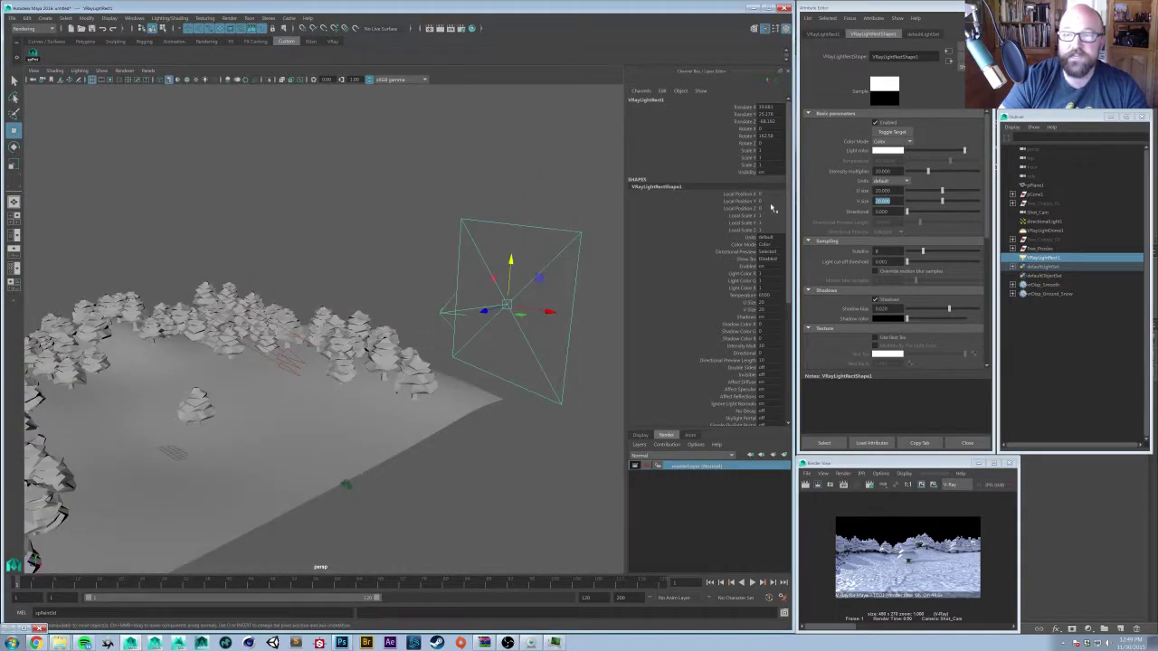
- Set the rectangular light's intensity multiplier to 1 and change its light color to pale pink
double_click(893, 170)
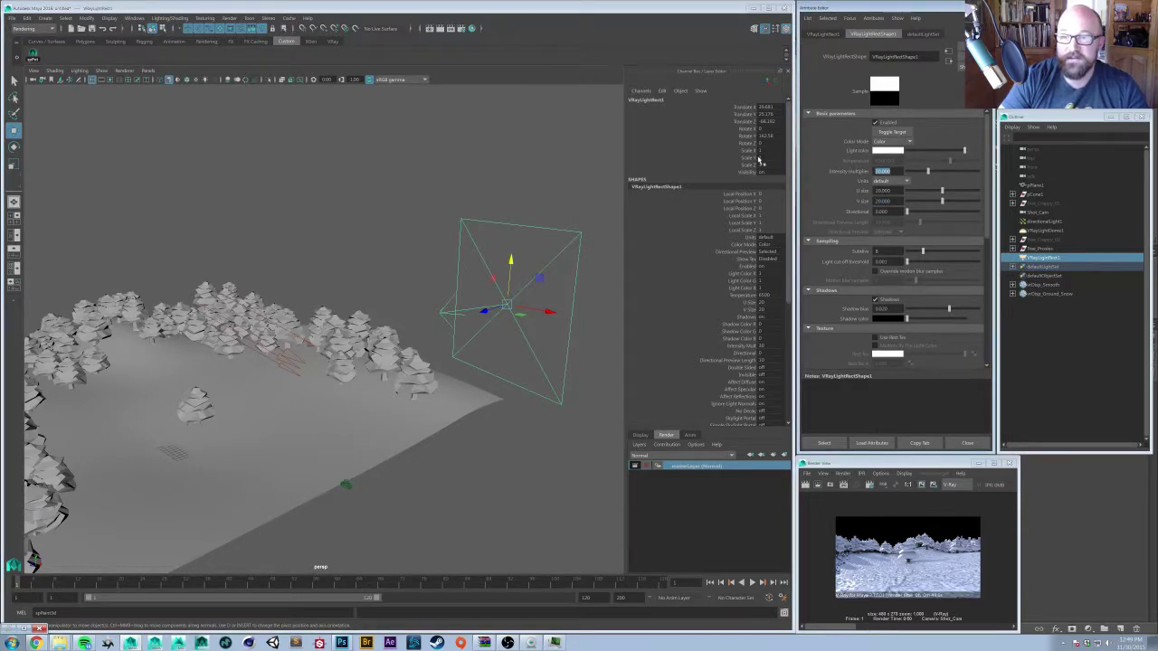
type("1")
key("Return")
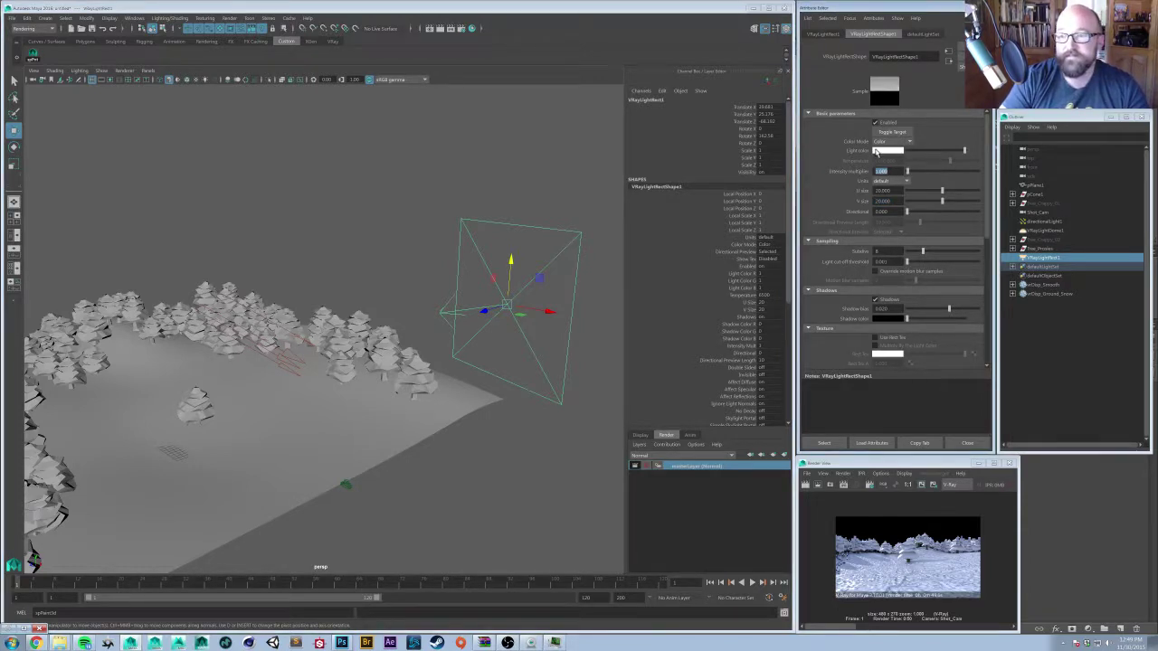
left_click(876, 152)
mouse_move(894, 178)
left_mouse_down()
mouse_move(905, 175)
mouse_move(876, 187)
left_mouse_up()
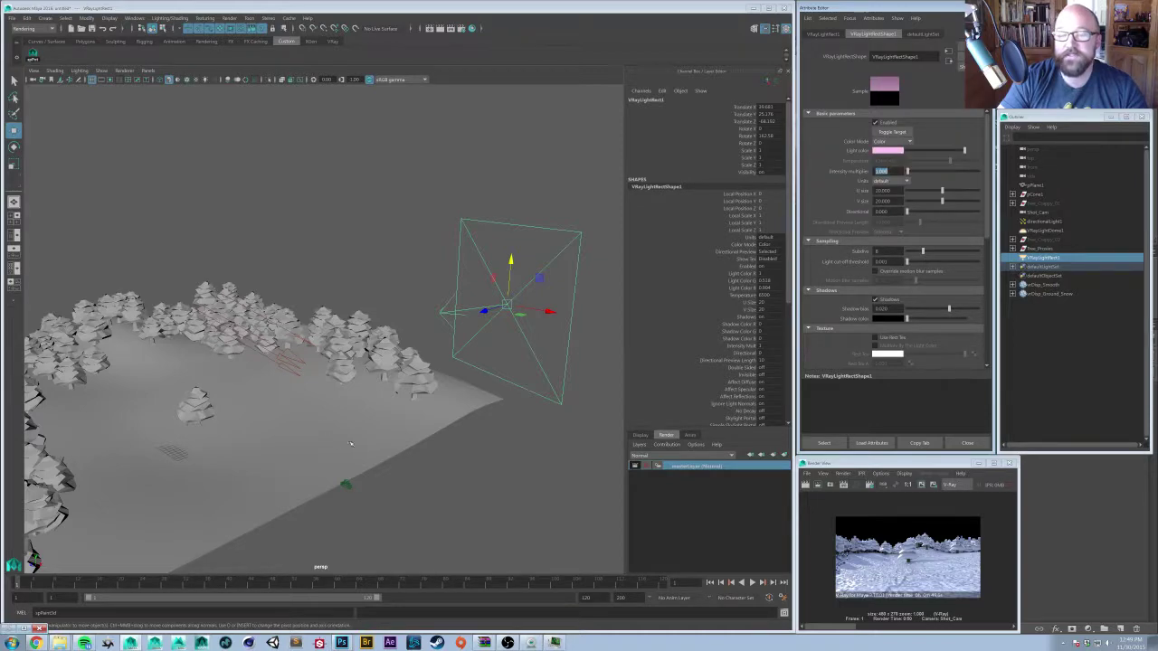
- Move the rectangular light outward to about 49.5 in X and rotate it to aim across the snowy clearing
left_click_drag(371, 357, 439, 384, "alt")
left_click_drag(460, 242, 489, 239)
left_click_drag(502, 373, 461, 335, "alt")
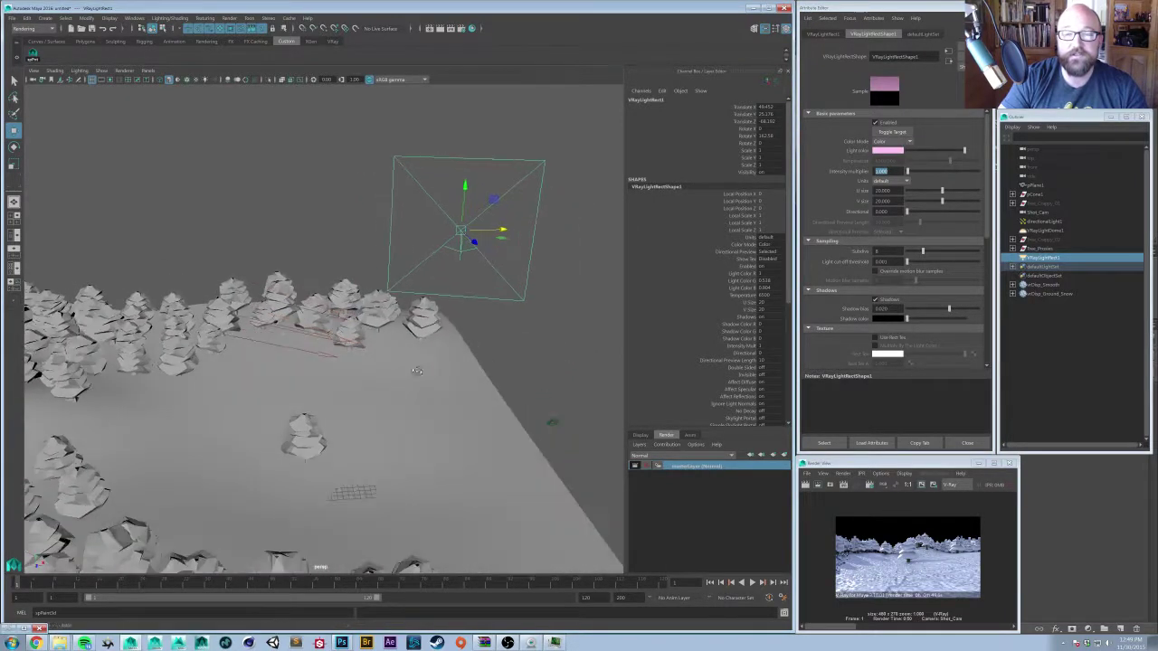
key("e")
left_click_drag(454, 238, 442, 395)
key("w")
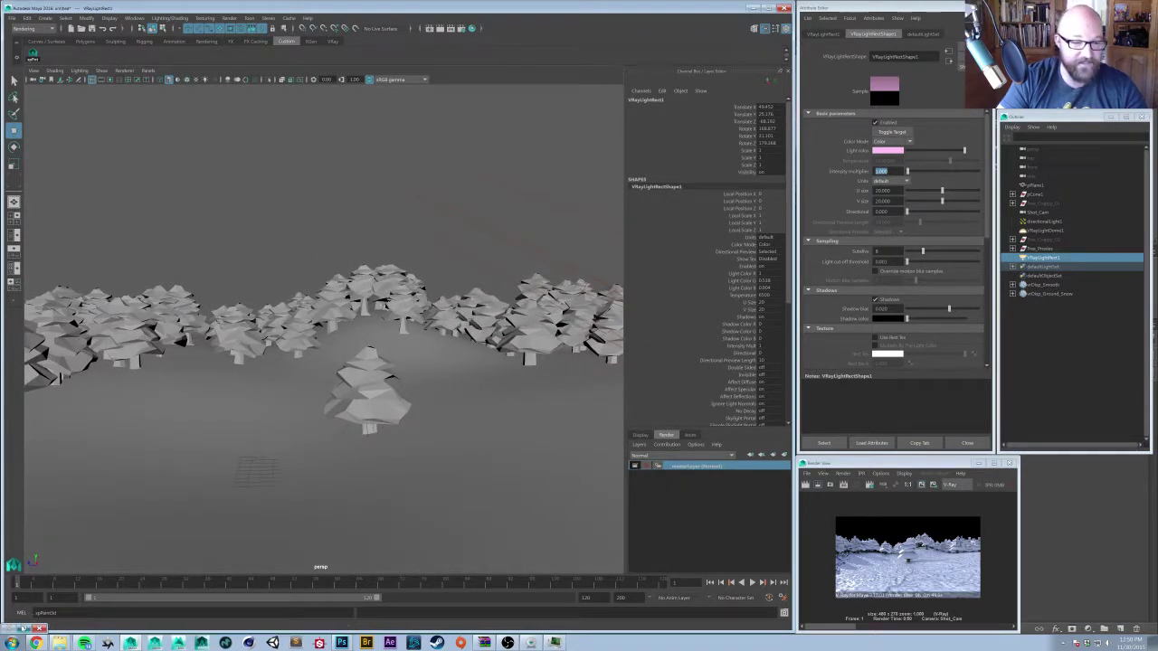
- Restore the V-Ray frame buffer, enlarge the rendered image and re-render the scene with the rectangular light
left_click(20, 629)
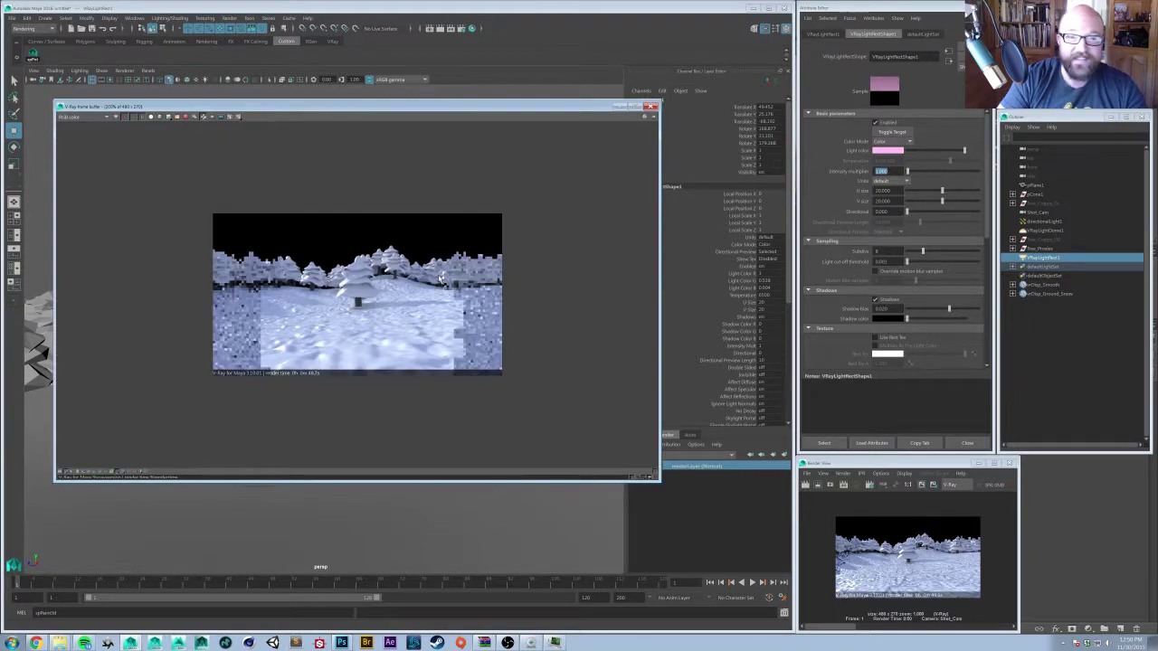
scroll(441, 278, "up", 2)
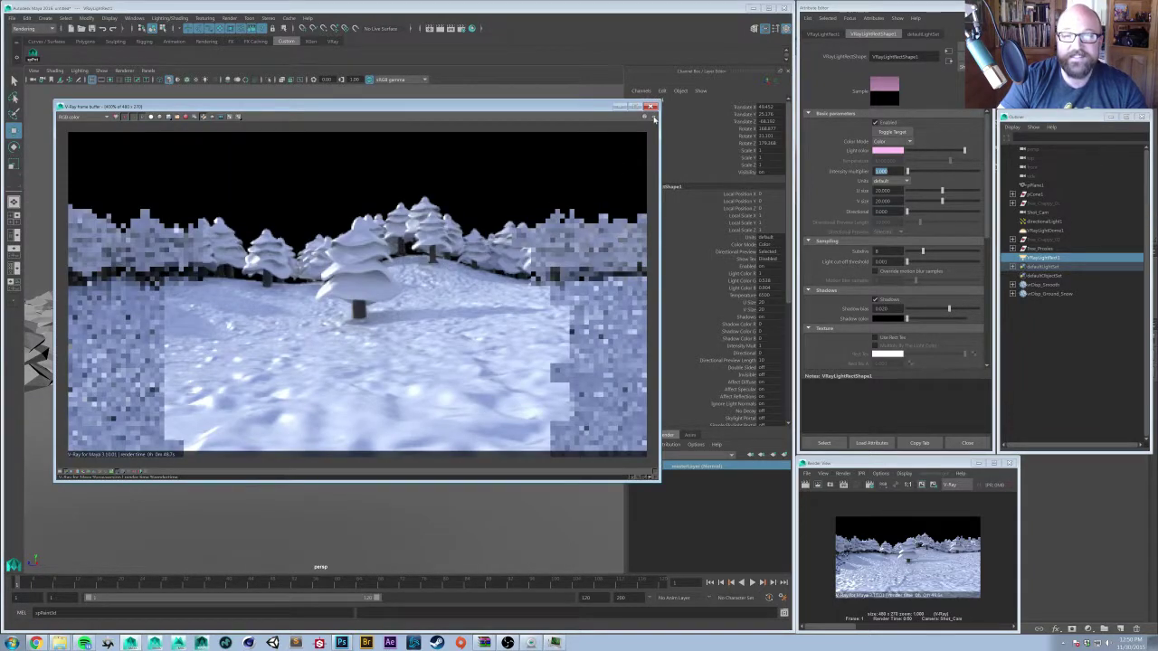
left_click(644, 117)
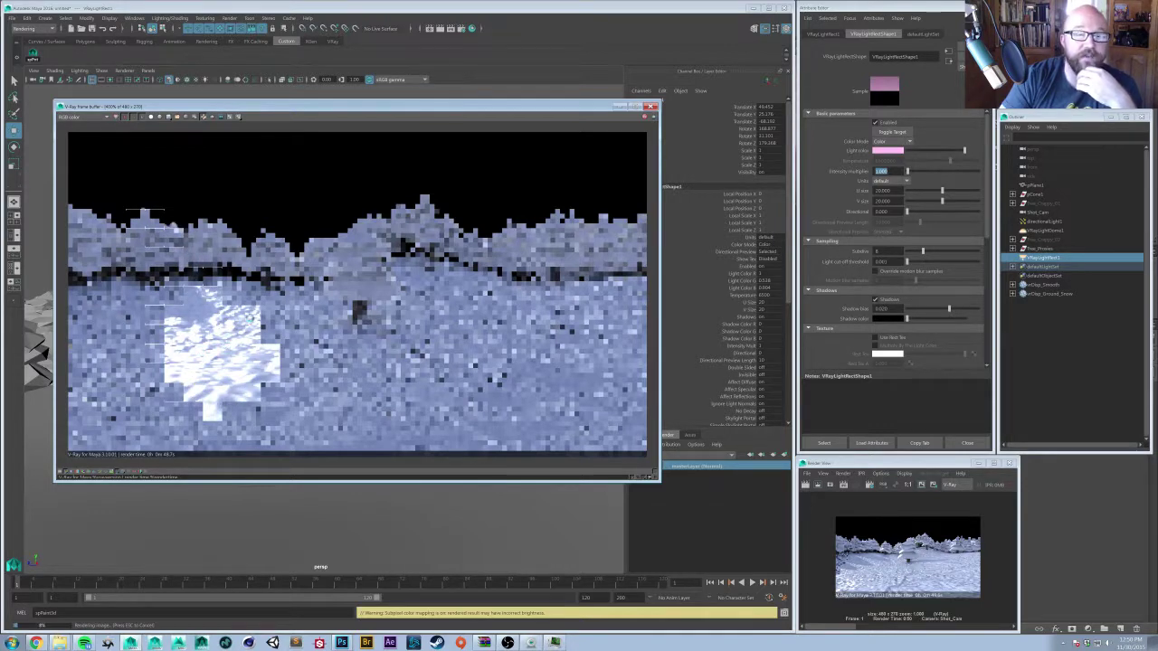
- Cycle the frame buffer through its render elements, examining the diffuse, lighting, sample rate and specular passes
scroll(83, 118, "down", 3)
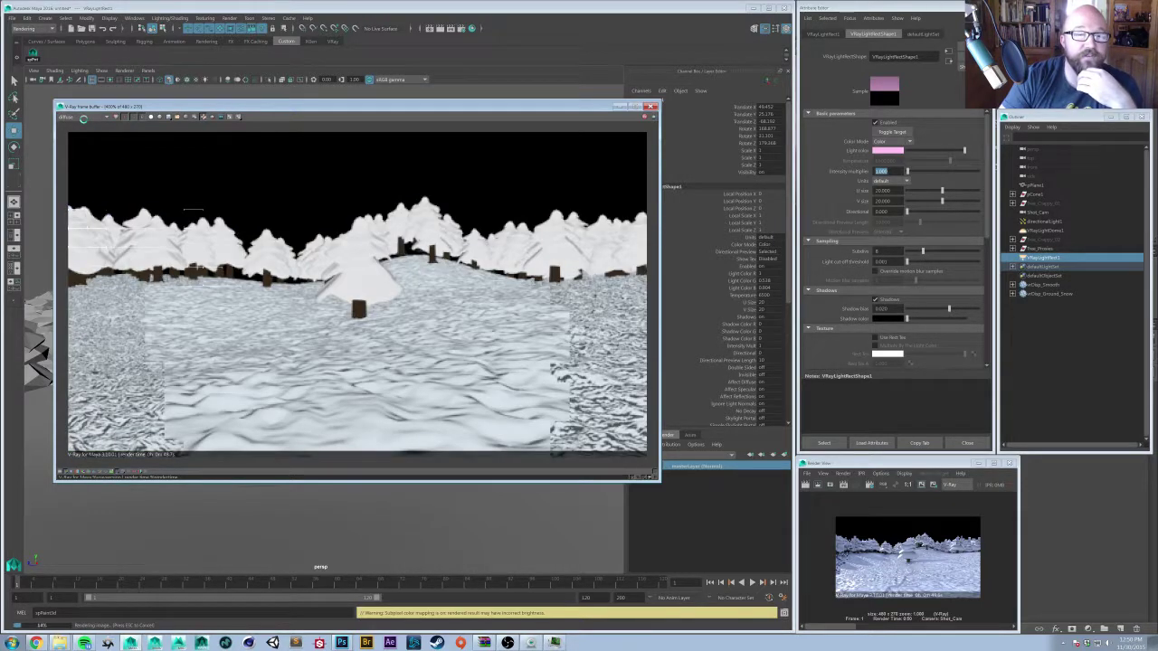
scroll(83, 119, "down", 1)
scroll(83, 118, "down", 1)
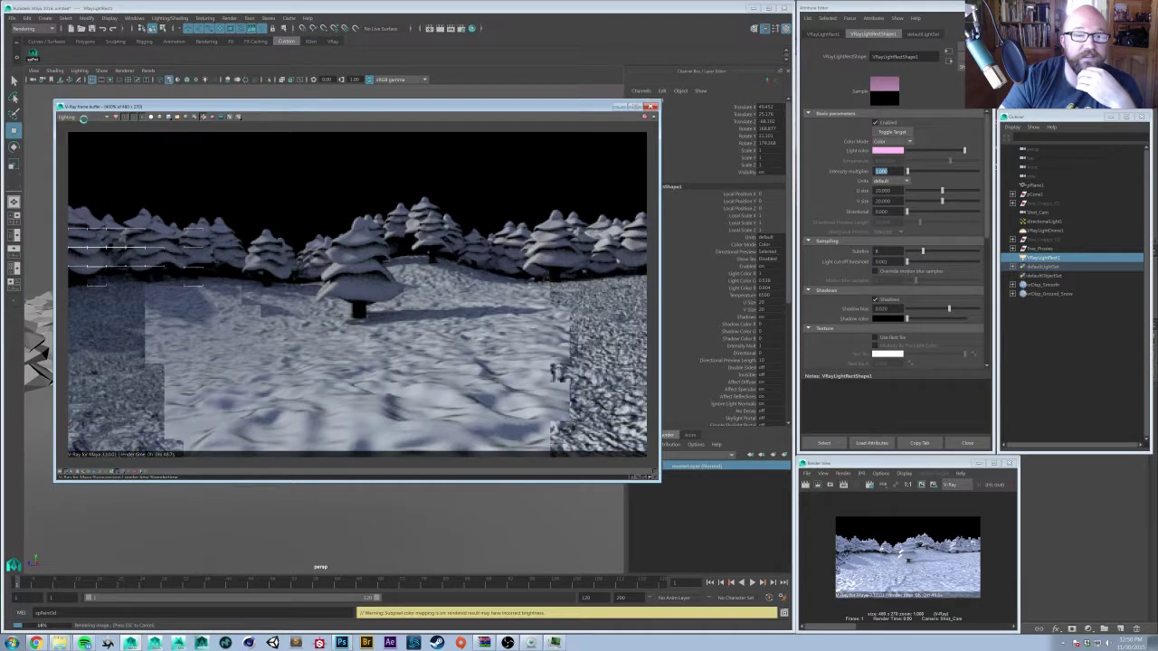
scroll(83, 119, "up", 1)
scroll(84, 118, "down", 1)
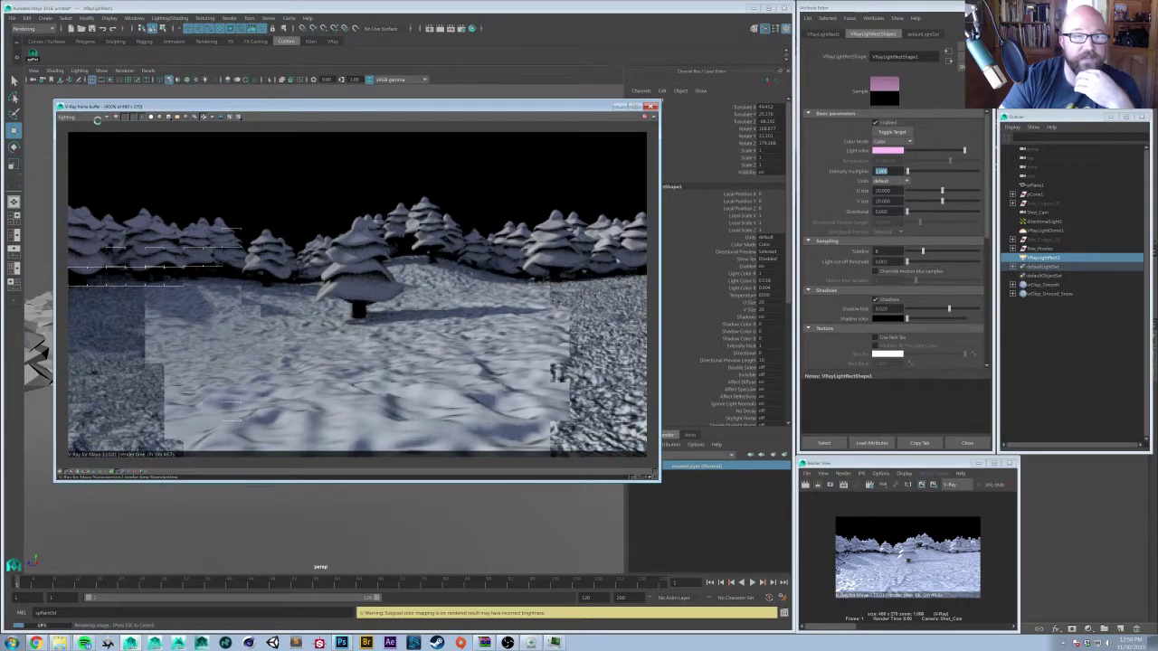
scroll(91, 117, "down", 3)
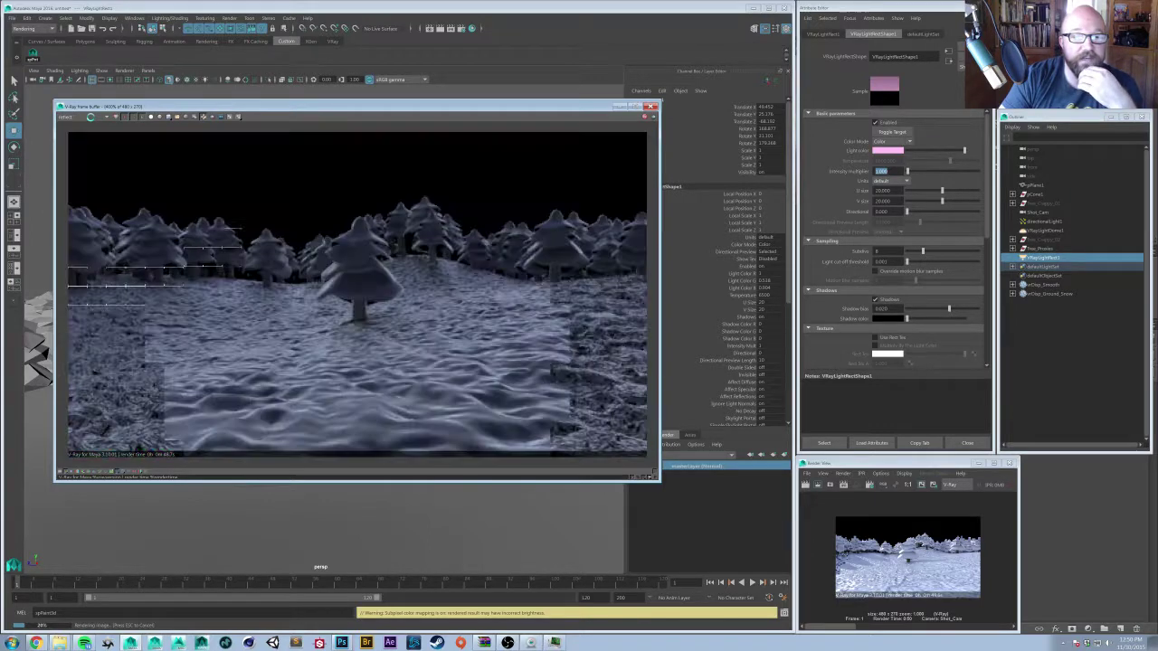
scroll(91, 117, "down", 2)
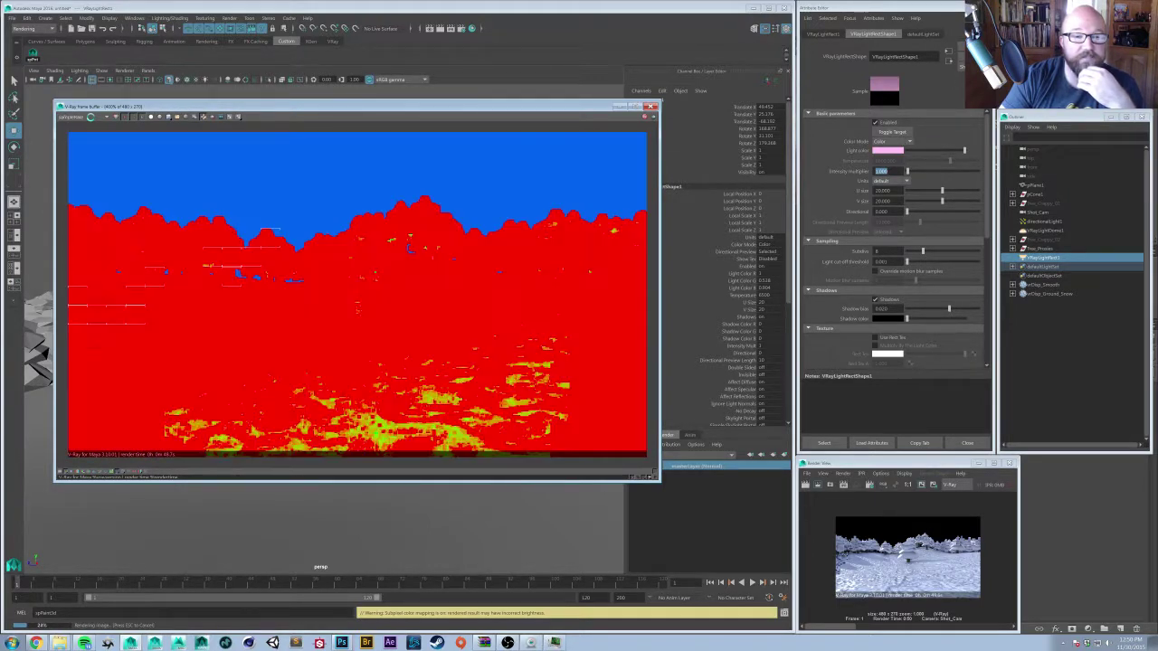
scroll(90, 117, "down", 1)
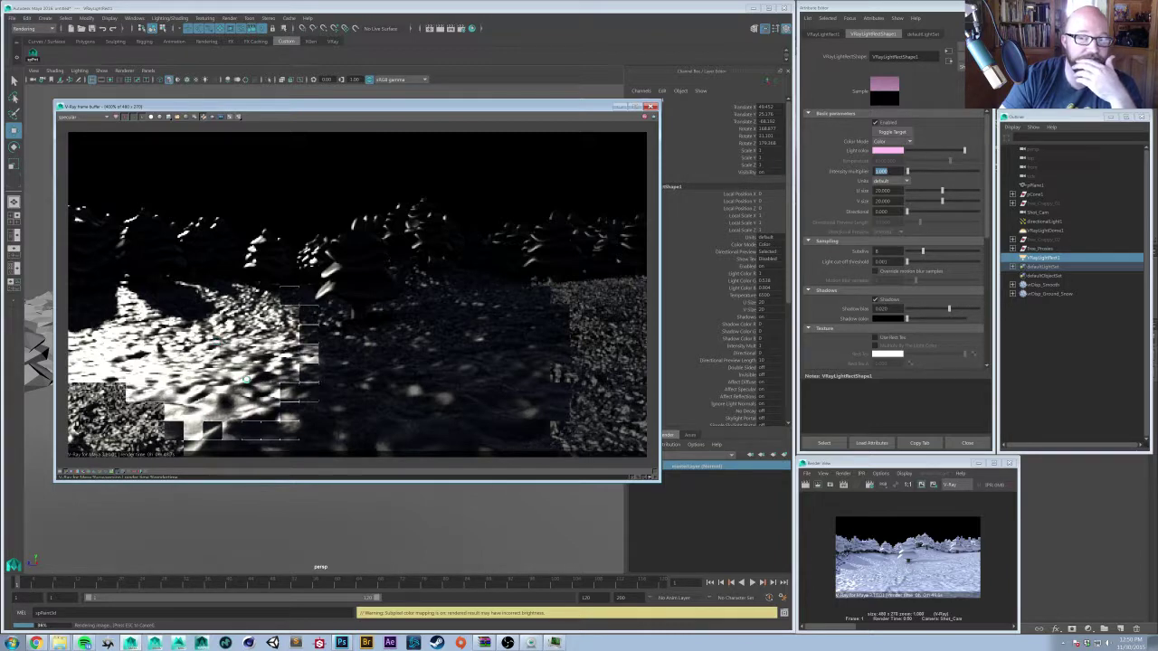
- Inspect the pixel values of the bright snow in the specular pass and return the frame buffer to RGB color
right_click(240, 372)
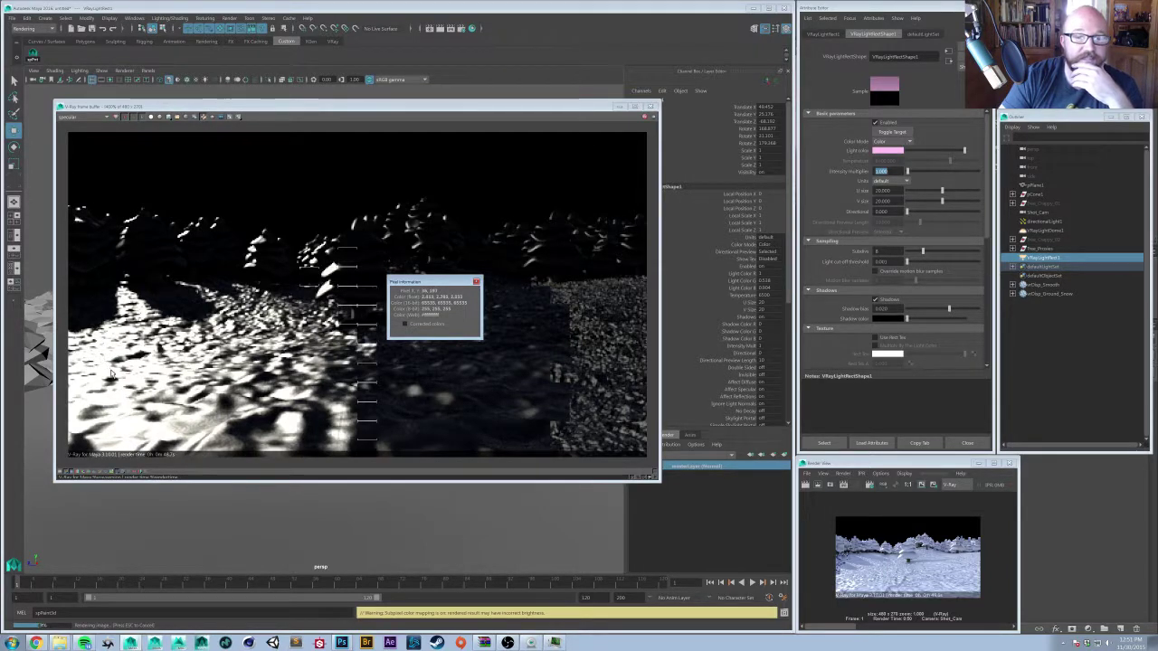
left_click(206, 360)
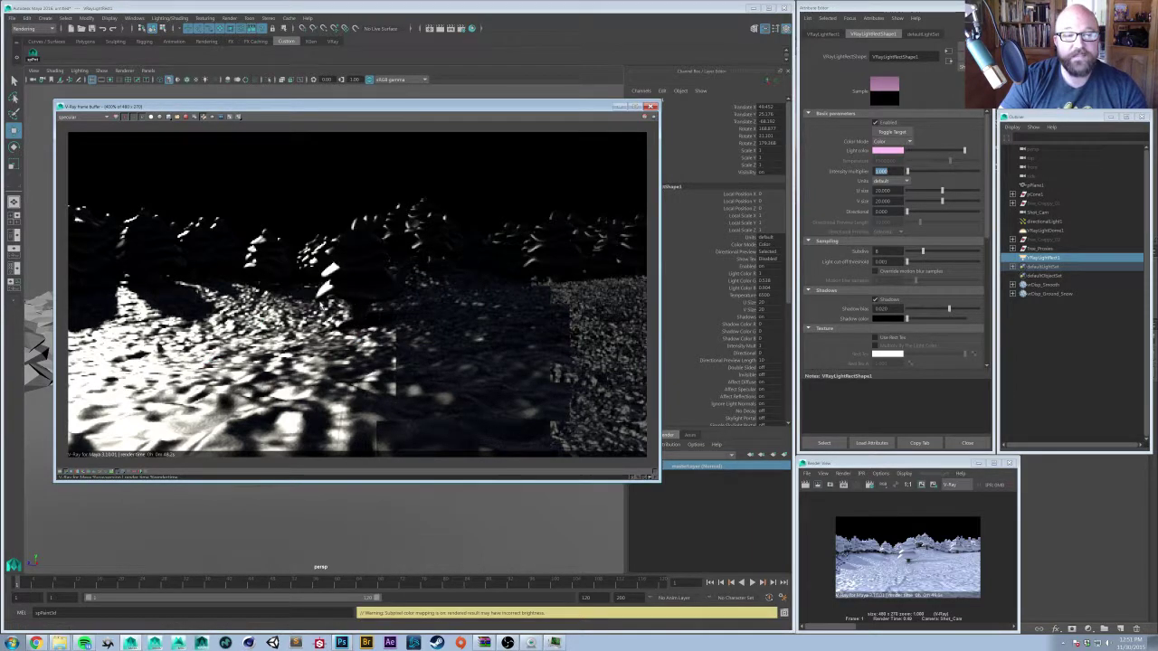
scroll(115, 118, "up", 3)
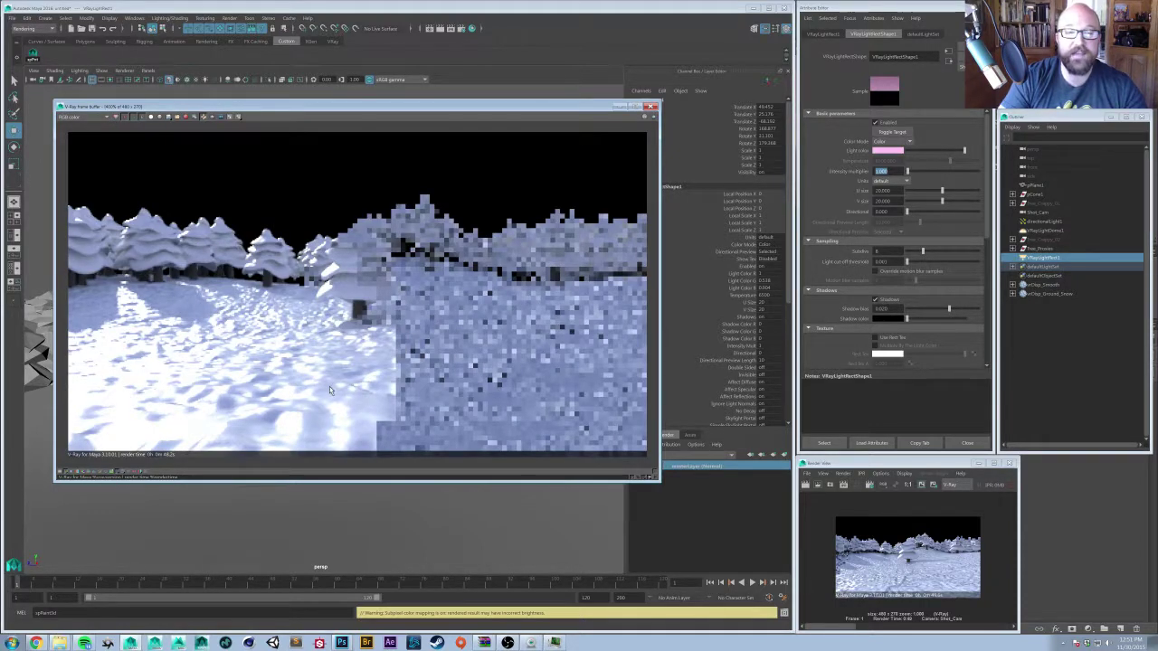
- Zoom out the rendered image and shrink and reposition the V-Ray frame buffer to uncover the viewport
left_click_drag(530, 113, 628, 212)
scroll(447, 349, "down", 1)
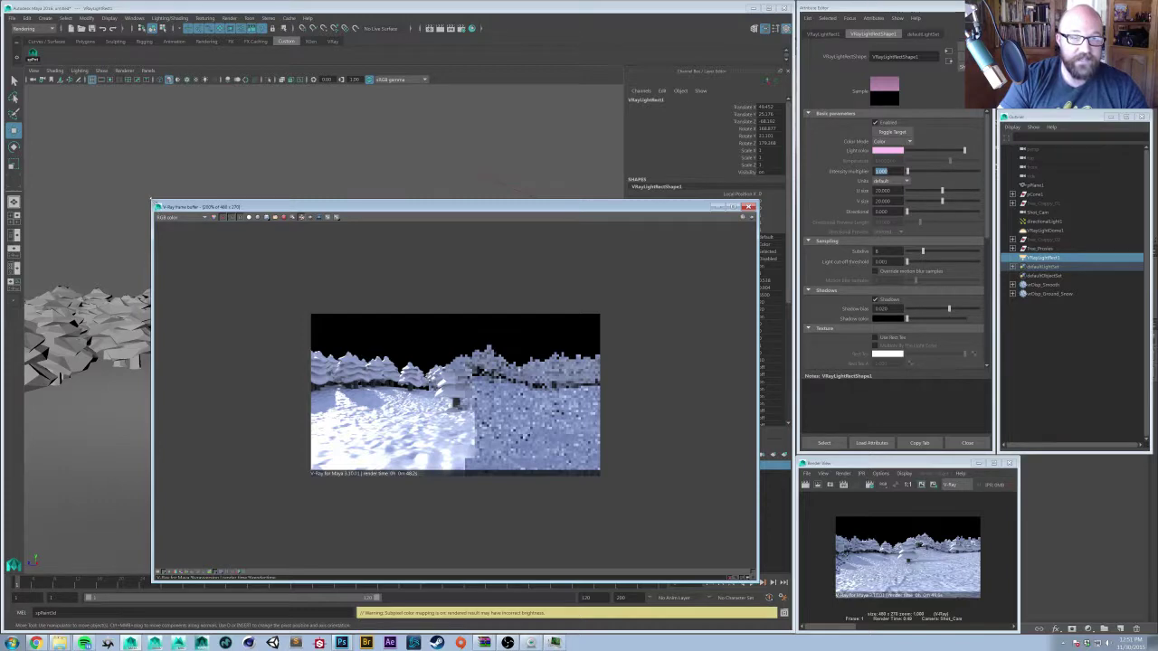
left_click_drag(151, 200, 352, 328)
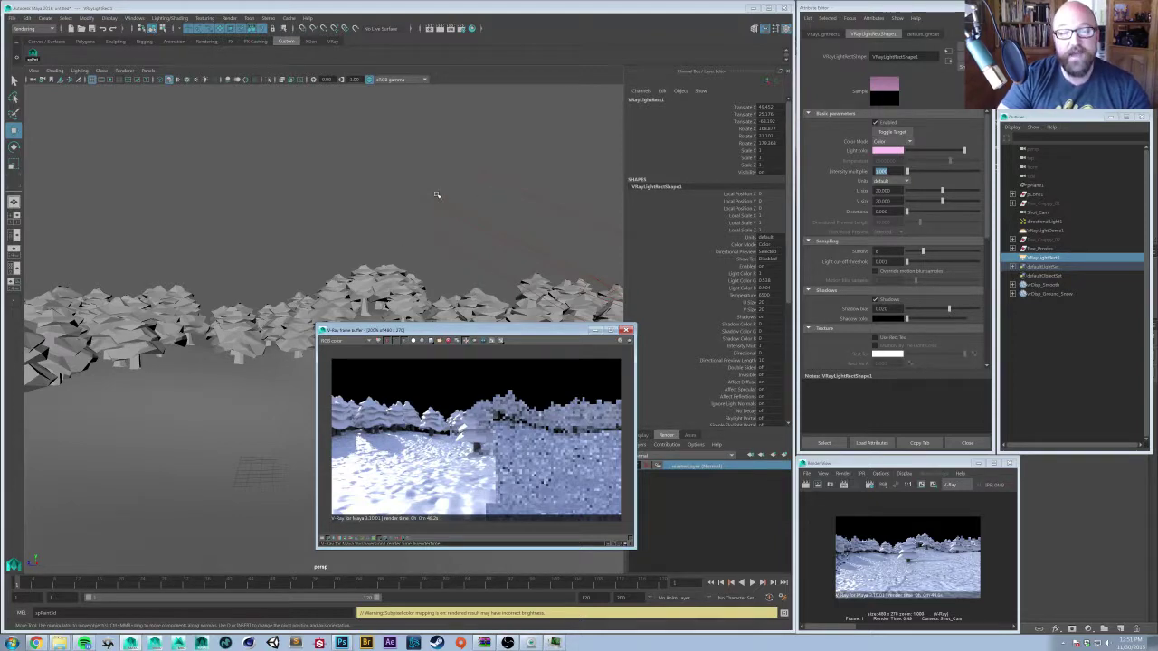
left_click_drag(430, 331, 507, 337)
- Select the ground plane and examine the reflection settings of its Snowy_Ground material
mouse_move(461, 235)
left_mouse_down("alt")
mouse_move(428, 211)
mouse_move(485, 199)
mouse_move(454, 237)
left_mouse_up("alt")
left_click(452, 312)
left_click_drag(534, 271, 631, 270, "alt")
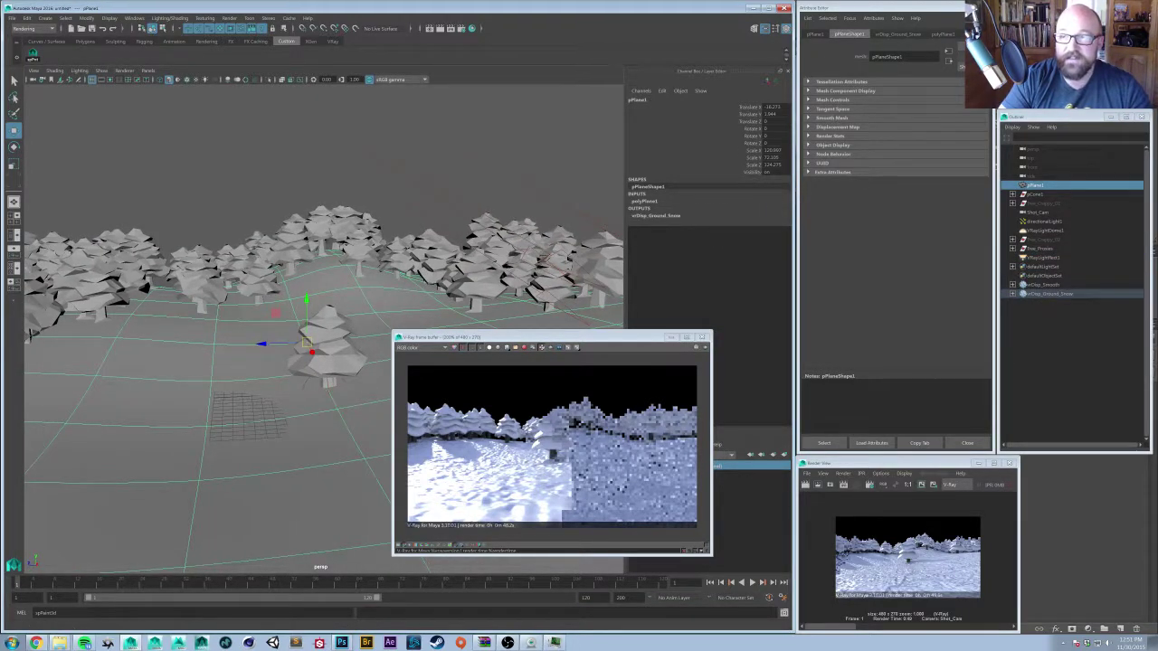
left_click(966, 35)
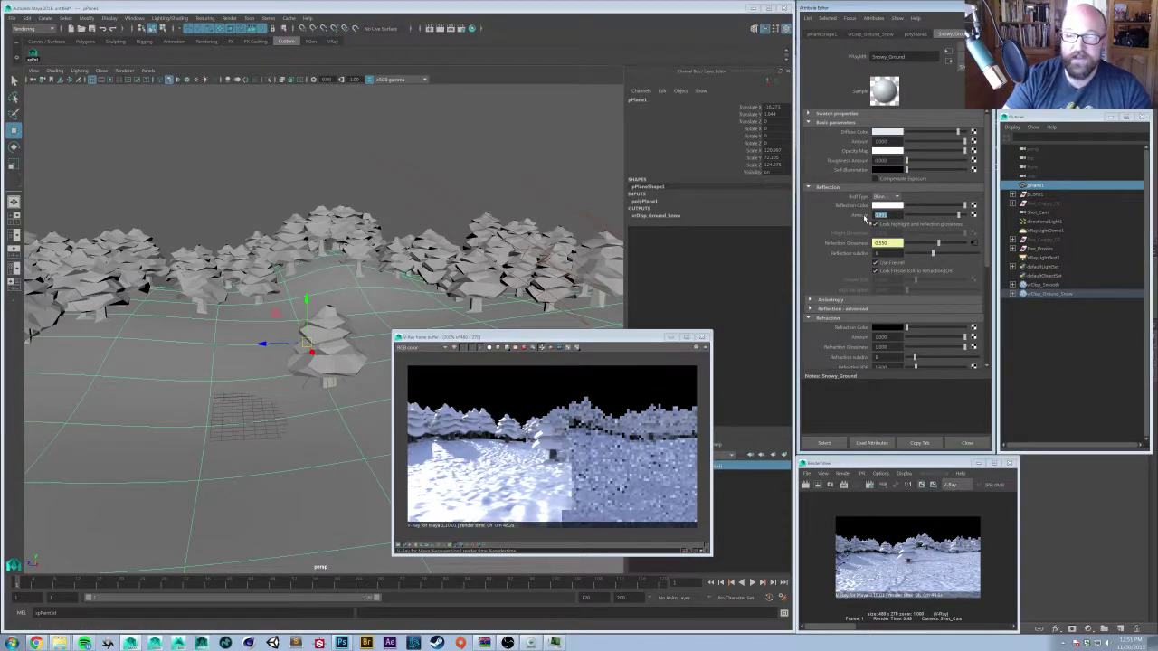
left_click_drag(463, 284, 458, 269, "alt")
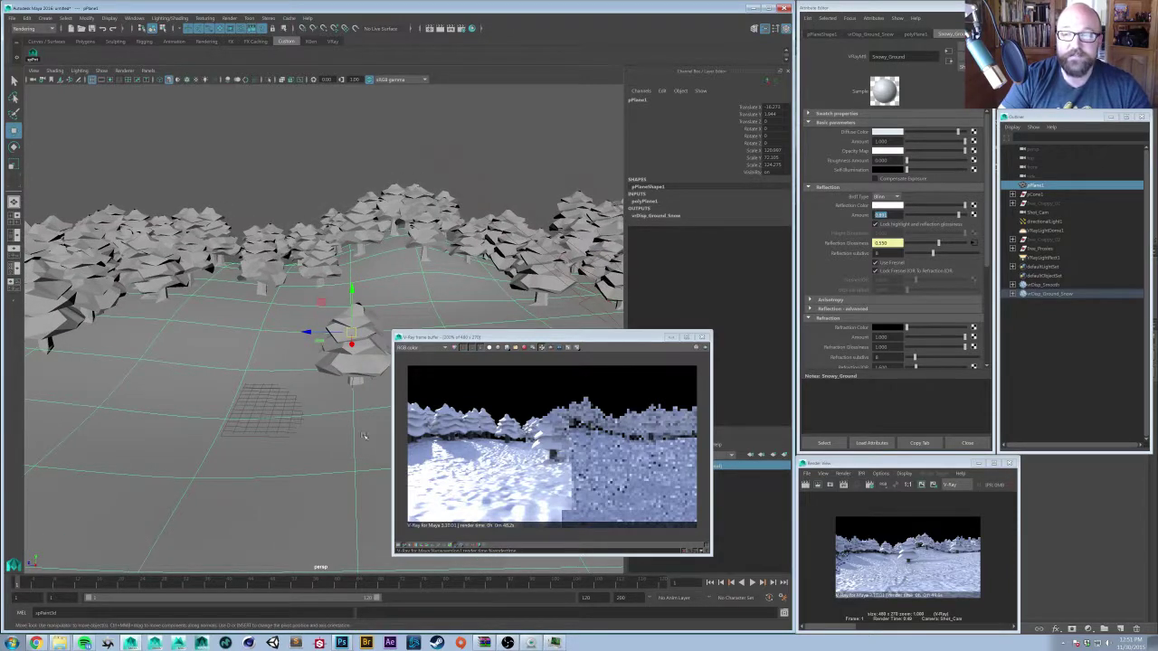
left_click_drag(362, 436, 343, 308, "alt")
- Duplicate the directional light and move the copy along Z, away from the original
left_click(308, 232)
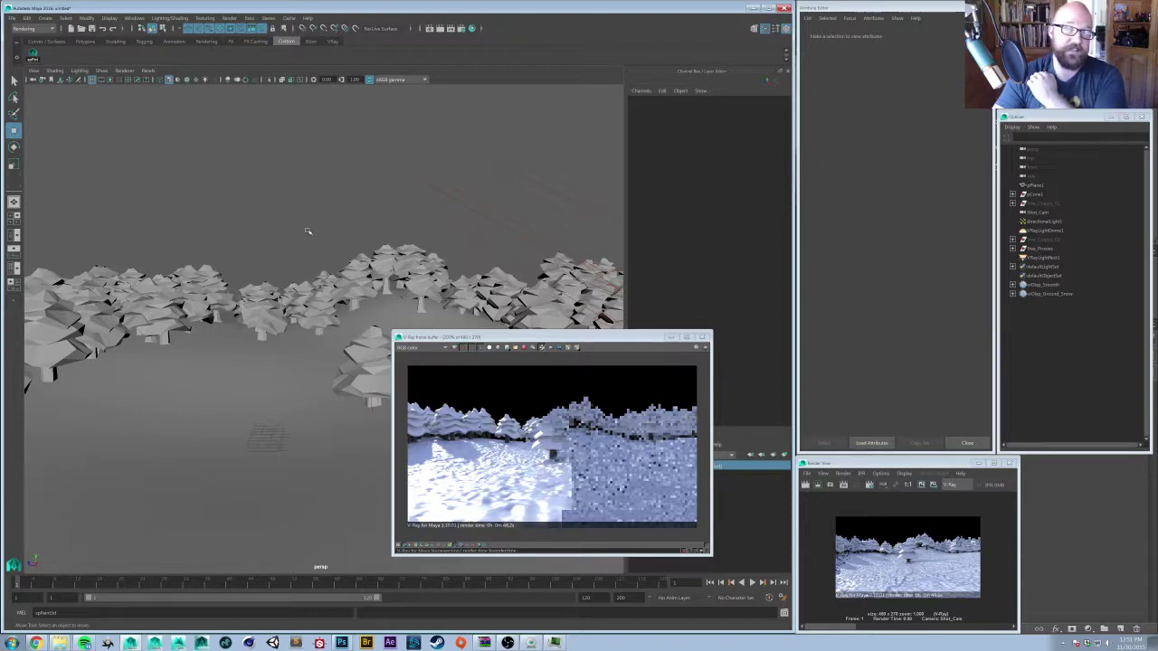
left_click(494, 216)
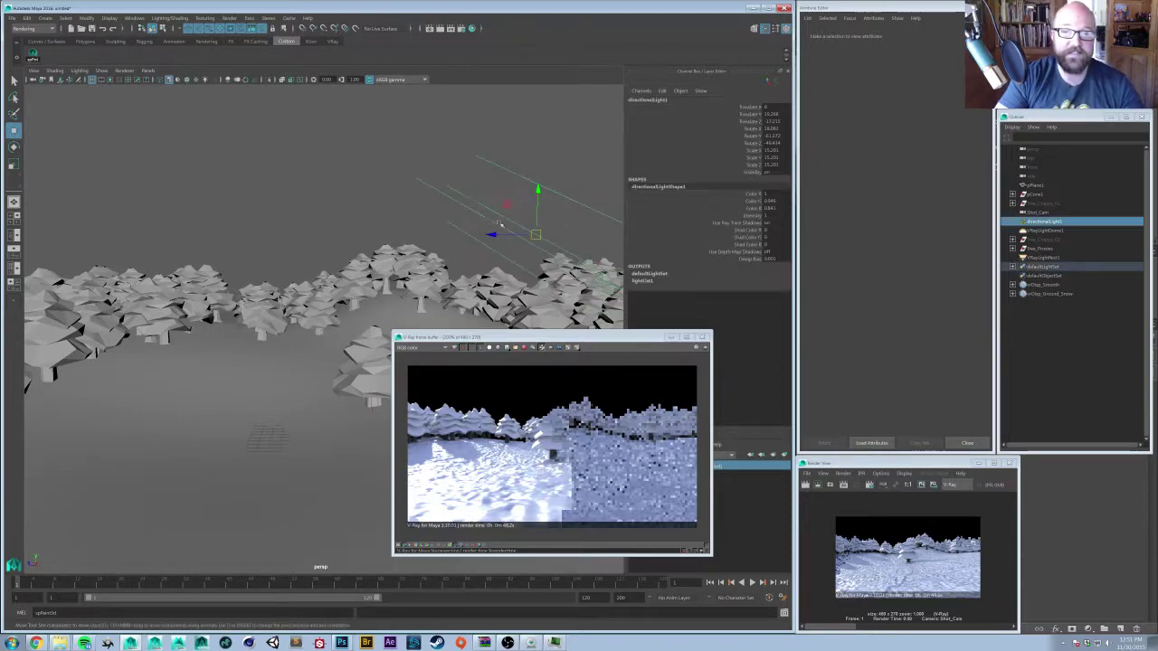
left_click_drag(495, 217, 347, 236, "alt")
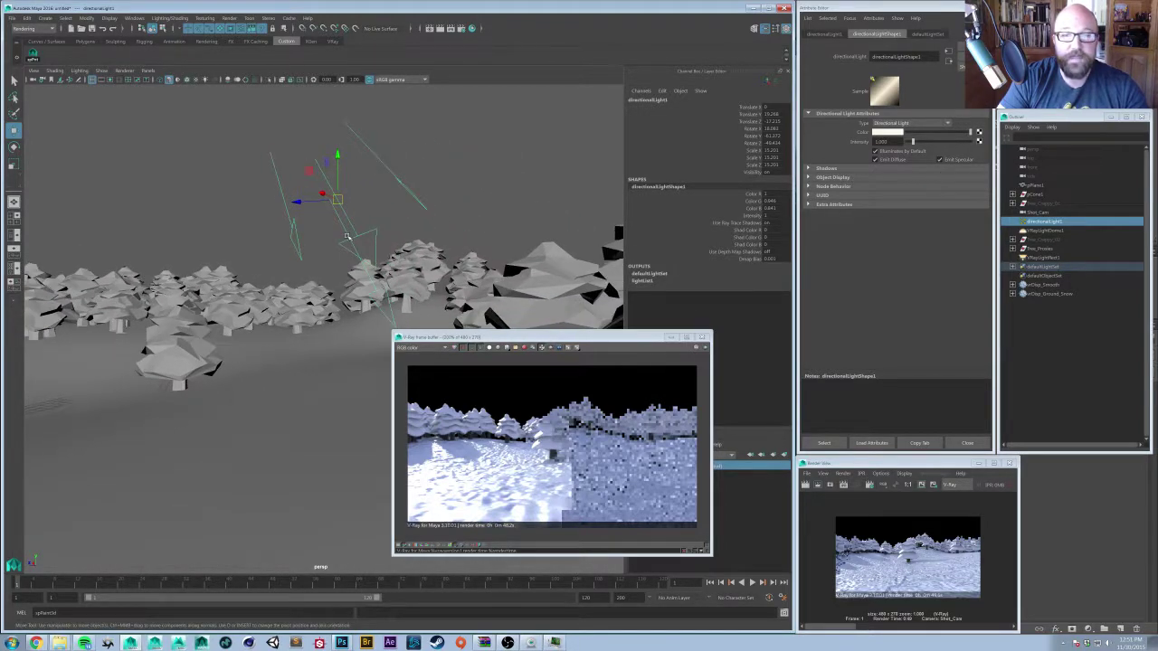
key("ctrl+d")
middle_click_drag(289, 272, 333, 195)
left_click_drag(322, 263, 339, 244, "alt")
- Turn off Emit Specular on the original directional light
left_click(344, 200)
left_click_drag(345, 200, 358, 229, "alt")
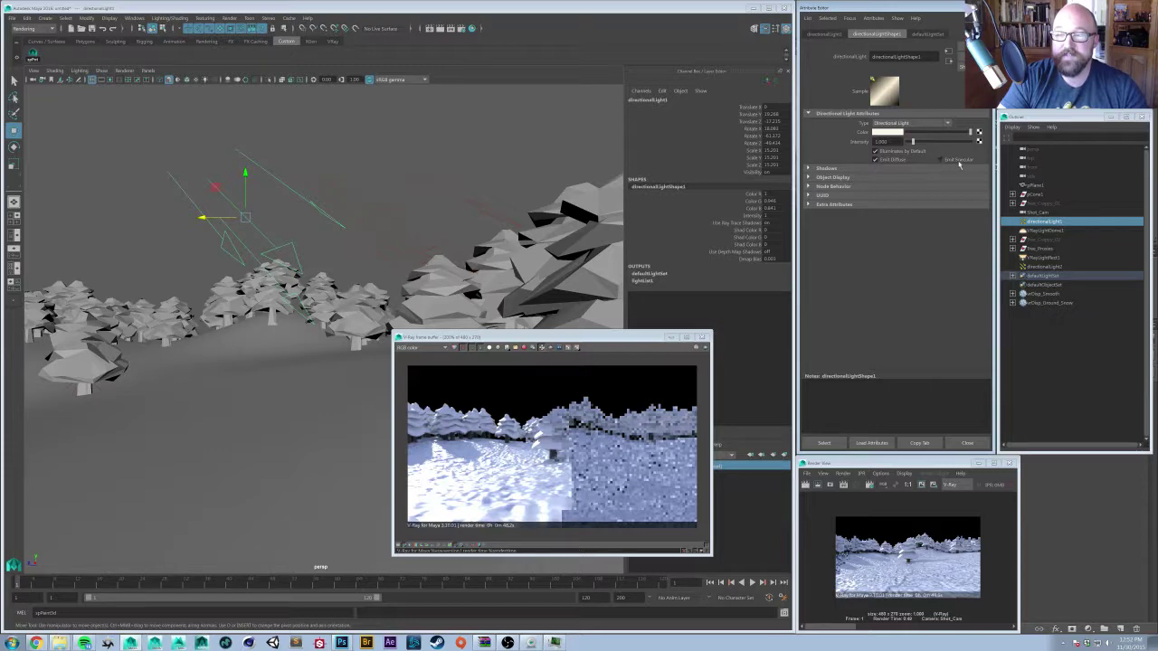
- Turn off Emit Diffuse on the duplicate directional light, set its intensity to 0.2 and compare it with the original
left_click(385, 222)
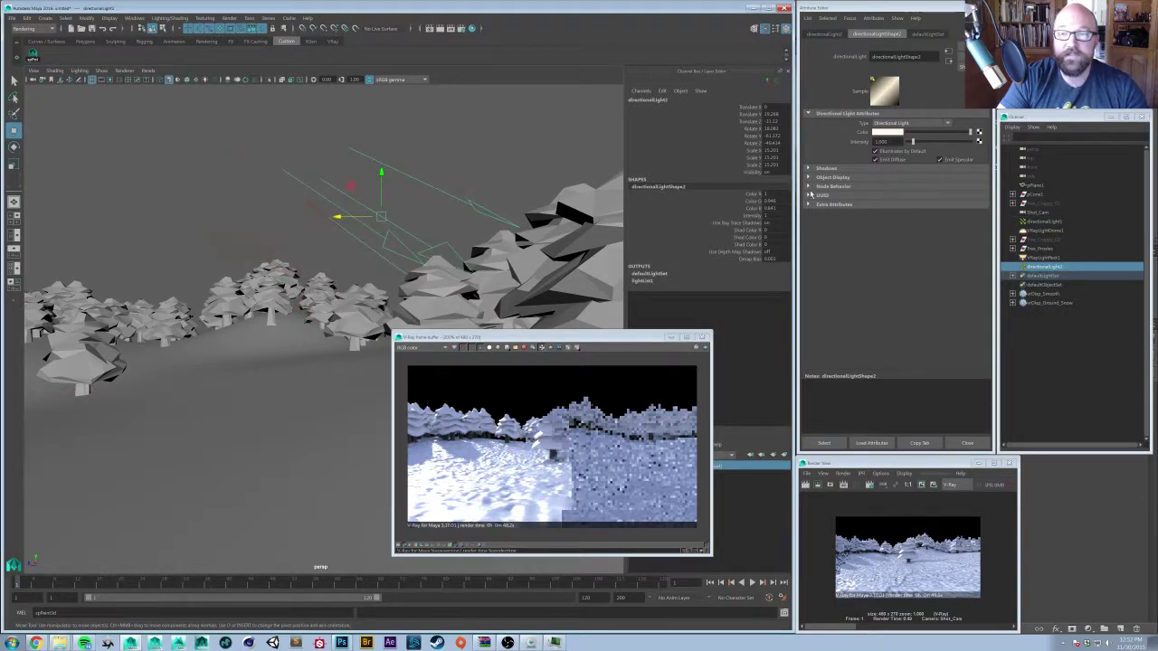
left_click(888, 162)
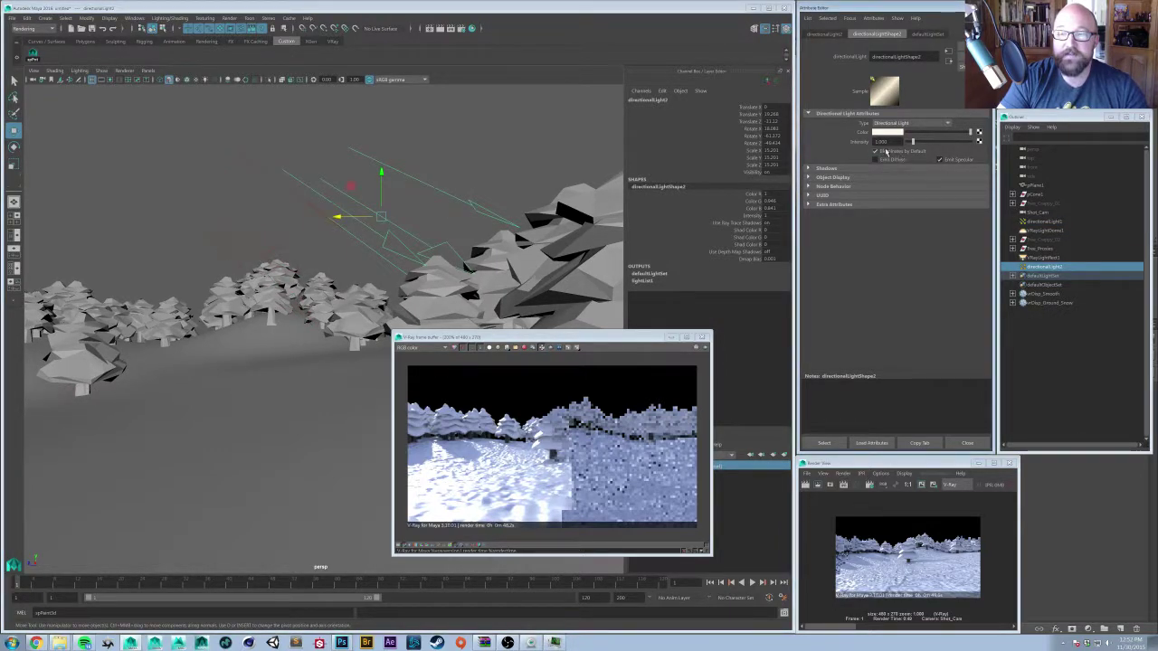
double_click(880, 142)
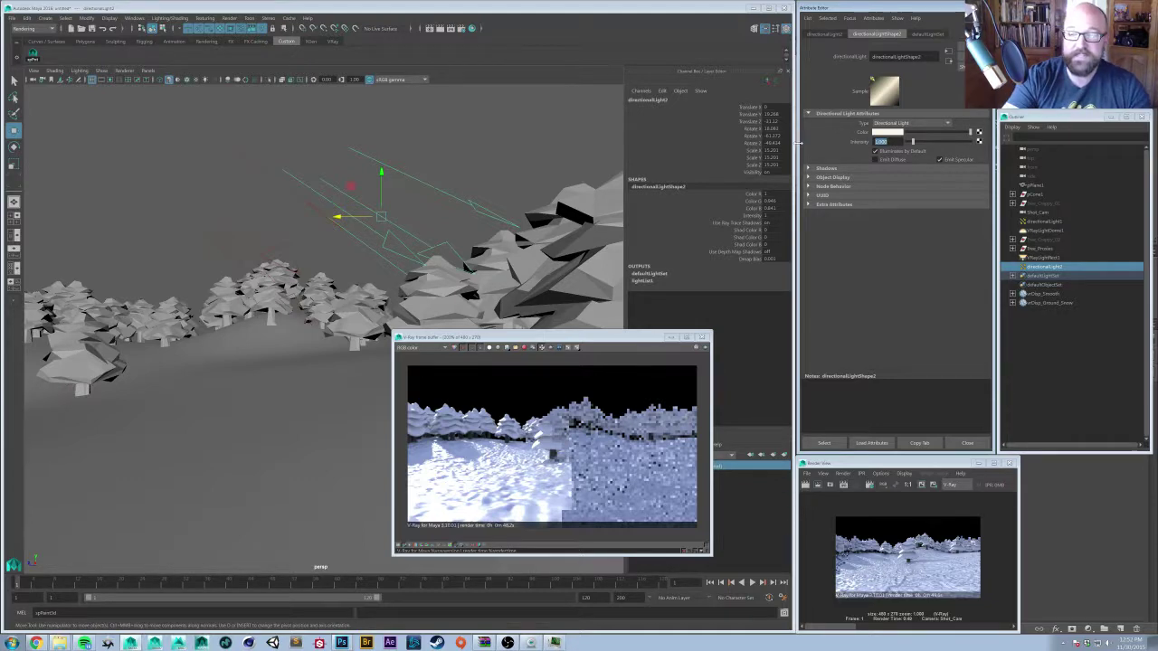
type("0.2")
key("Return")
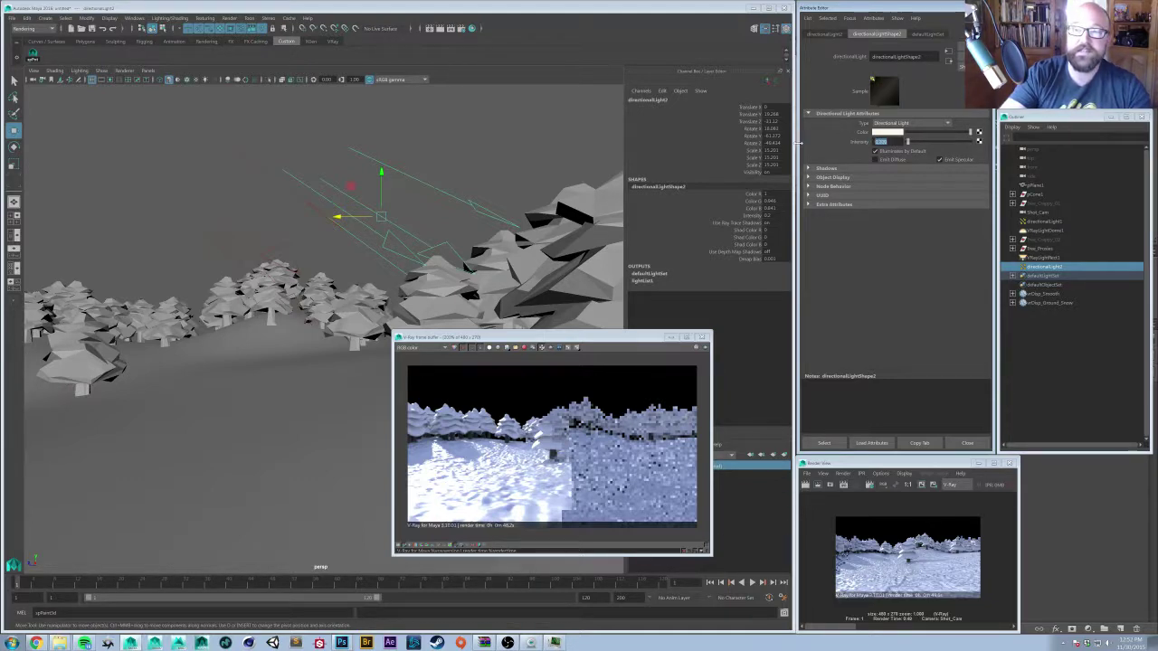
left_click_drag(235, 212, 321, 206, "alt")
left_click(254, 191)
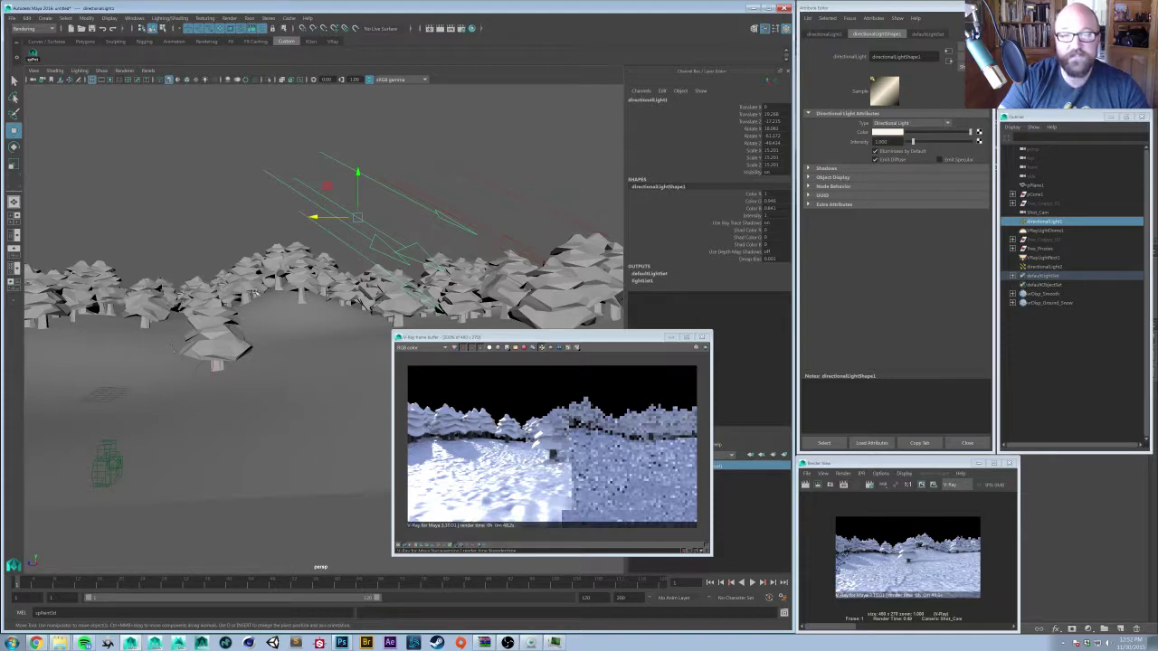
left_click(516, 212)
left_click_drag(516, 212, 479, 258, "alt")
- Enlarge the V-Ray frame buffer and re-render the snowy forest with the two directional lights
left_click(654, 345)
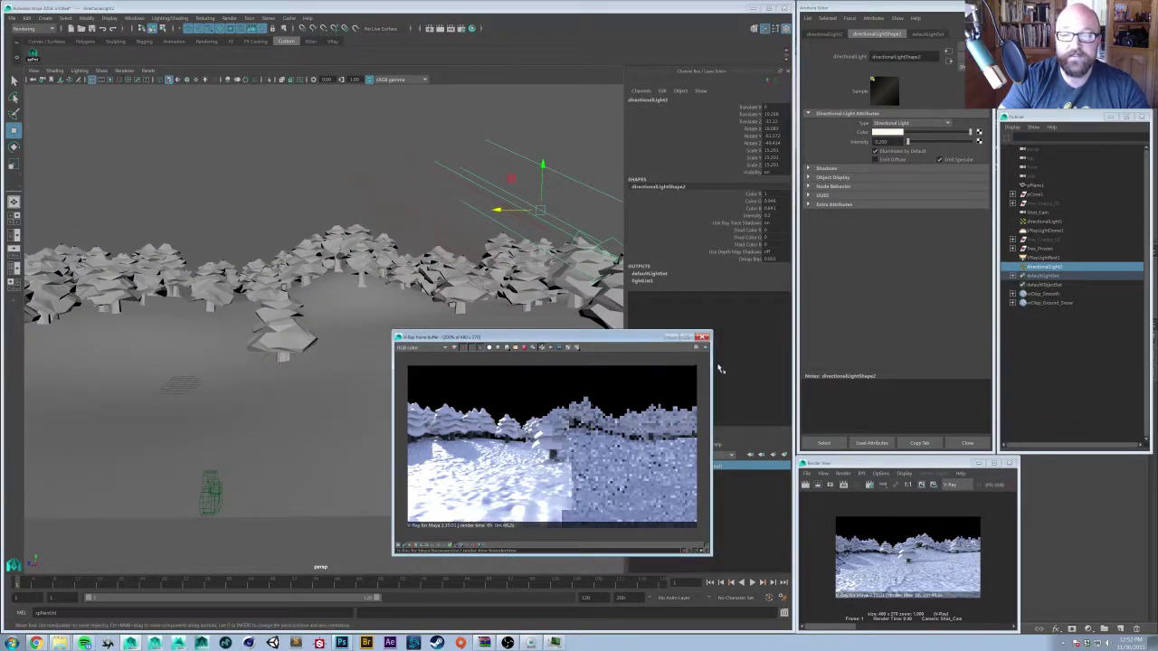
scroll(584, 373, "up", 1)
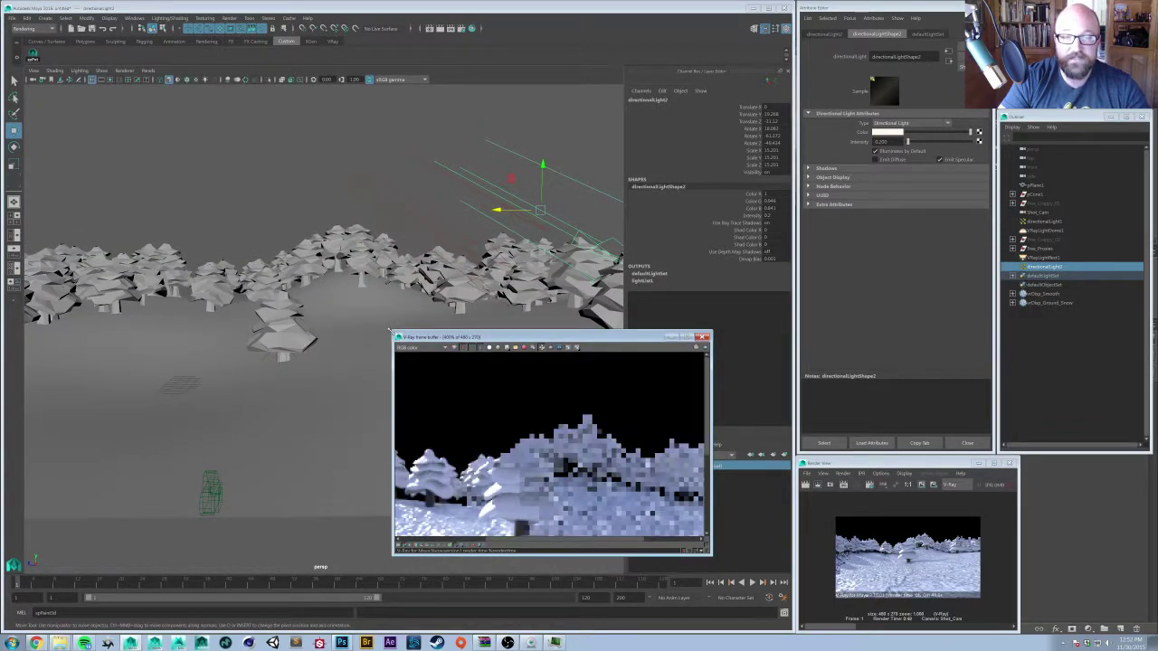
left_click_drag(390, 331, 101, 176)
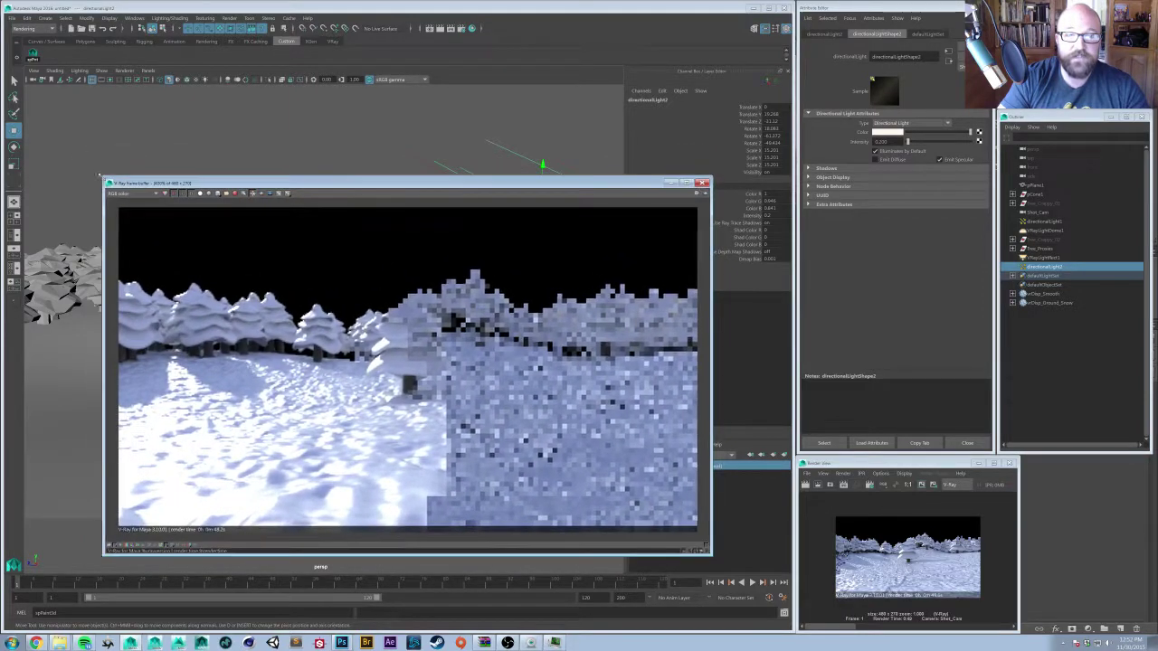
left_click(923, 486)
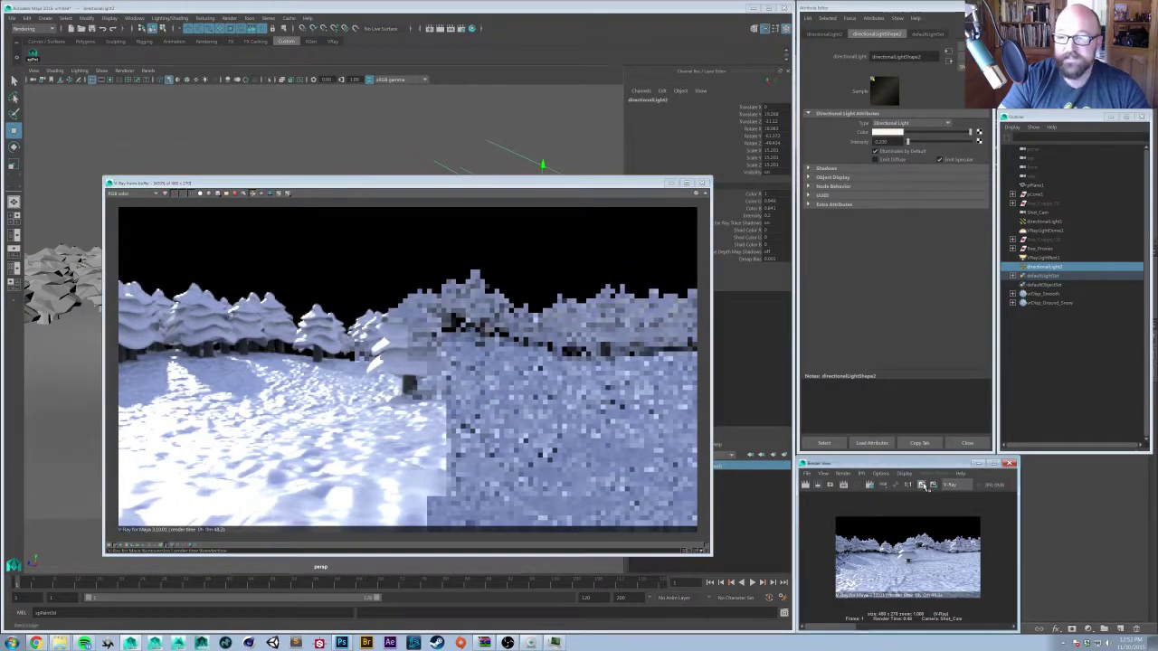
left_click(243, 195)
left_click(705, 194)
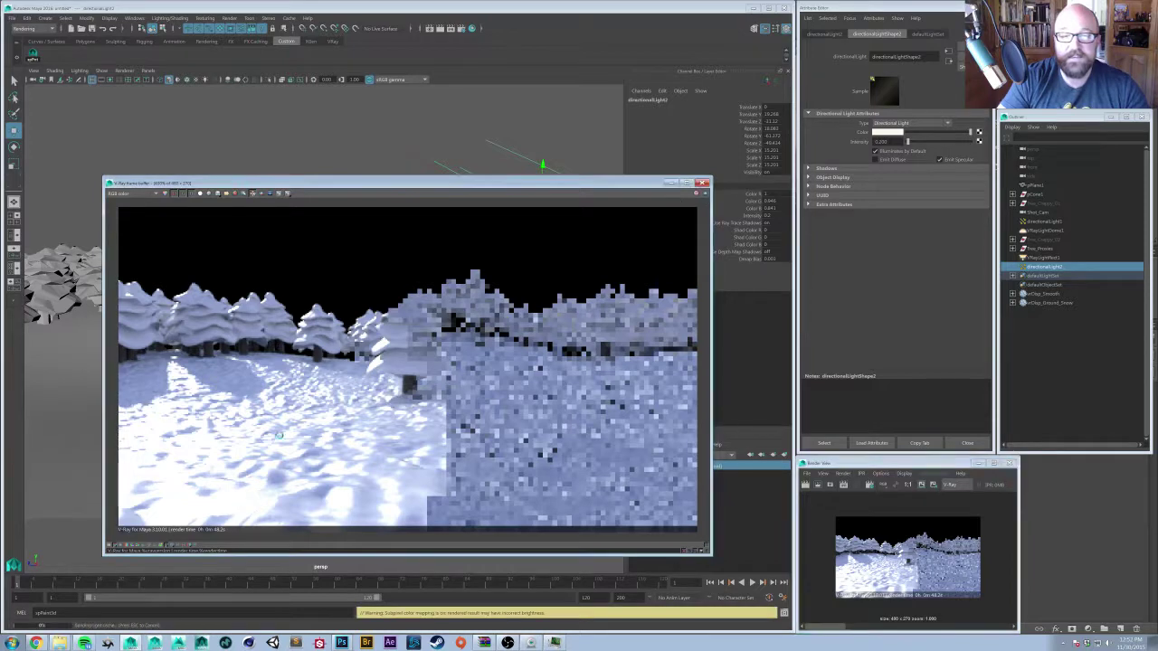
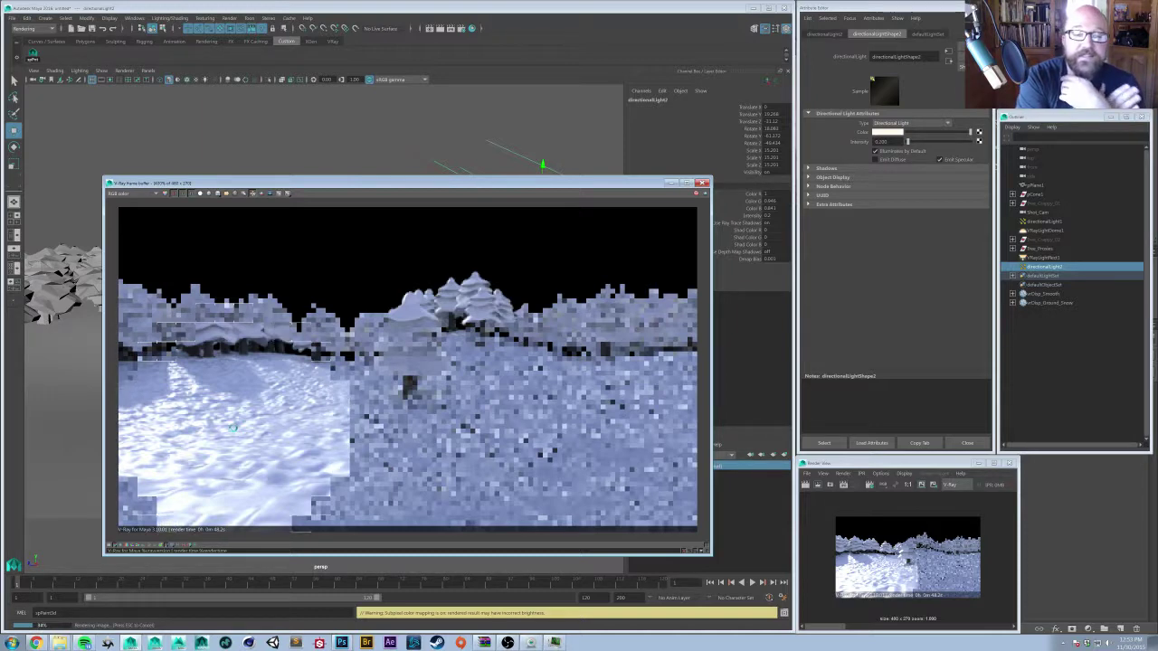
right_click(175, 467)
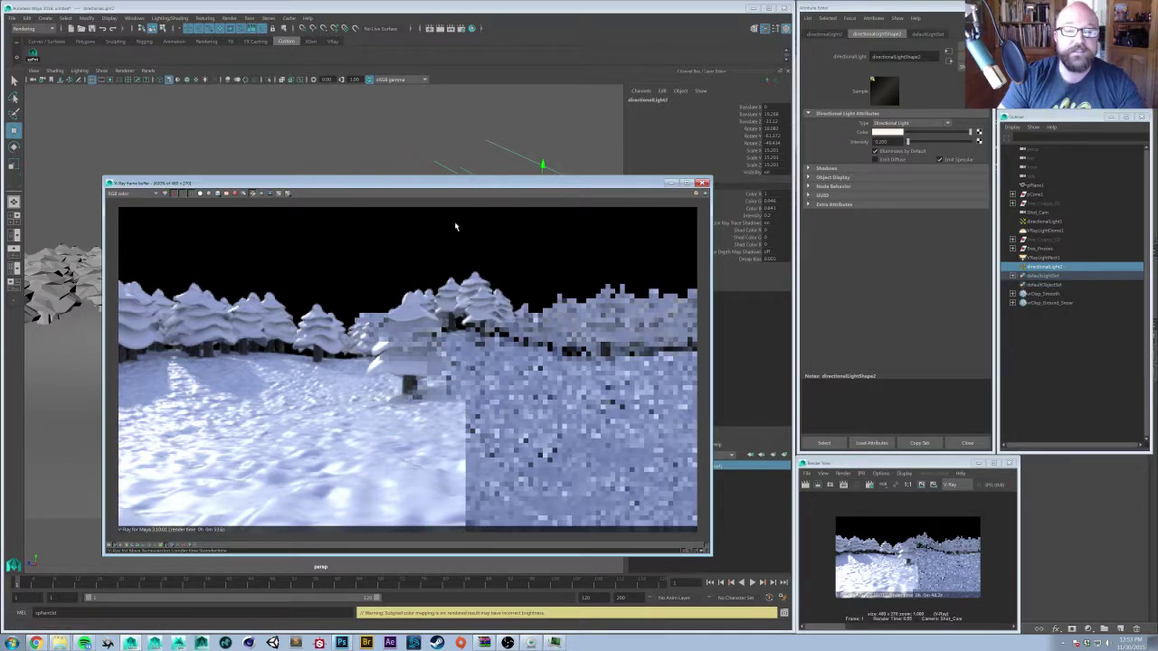
- Shift the V-Ray rectangular light's color toward violet and set its intensity multiplier to 3
left_click_drag(634, 185, 612, 318)
left_click_drag(400, 192, 419, 231, "alt")
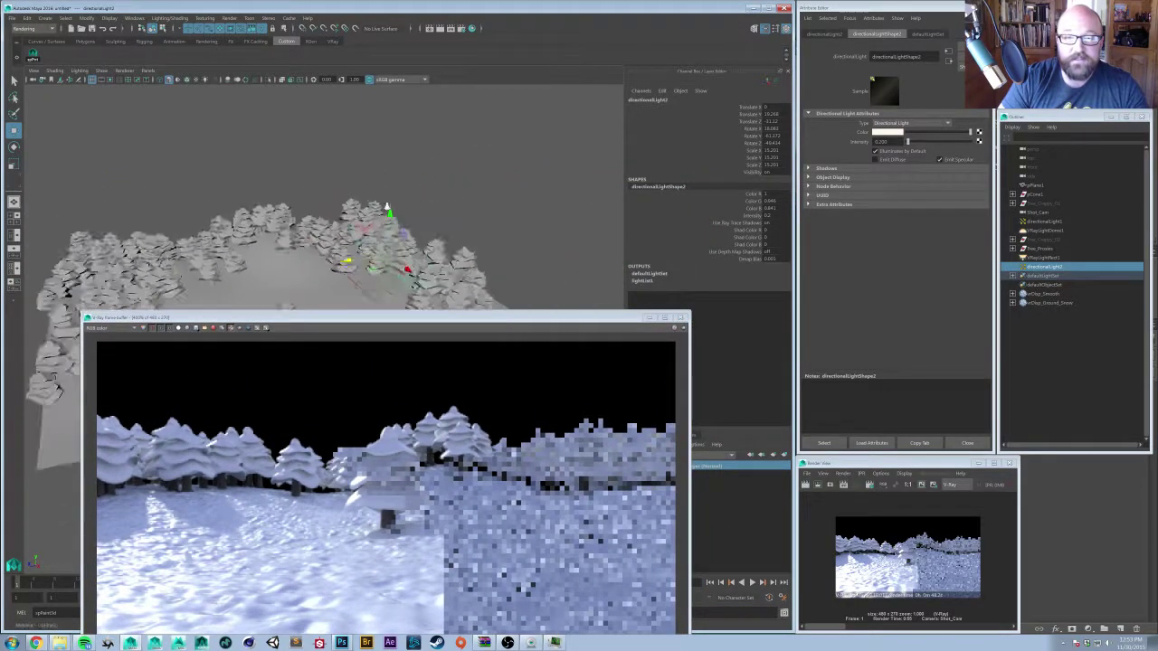
scroll(419, 231, "down", 3)
middle_click_drag(419, 231, 406, 197, "alt")
left_click(494, 246)
left_click_drag(494, 246, 524, 223, "alt")
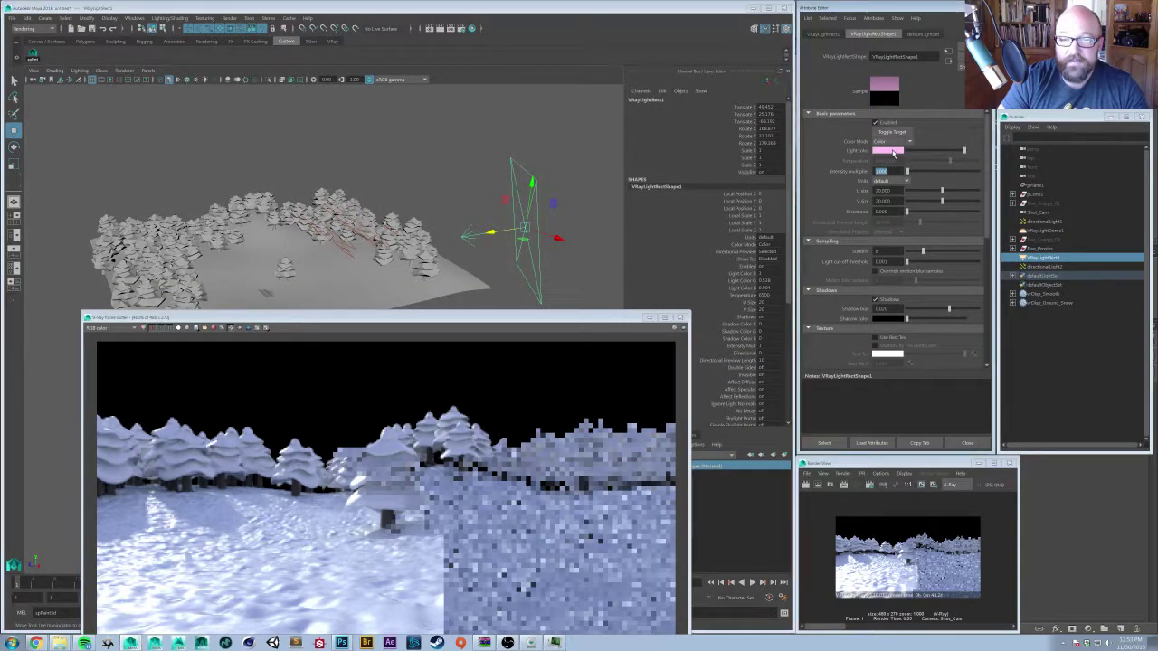
left_click(890, 151)
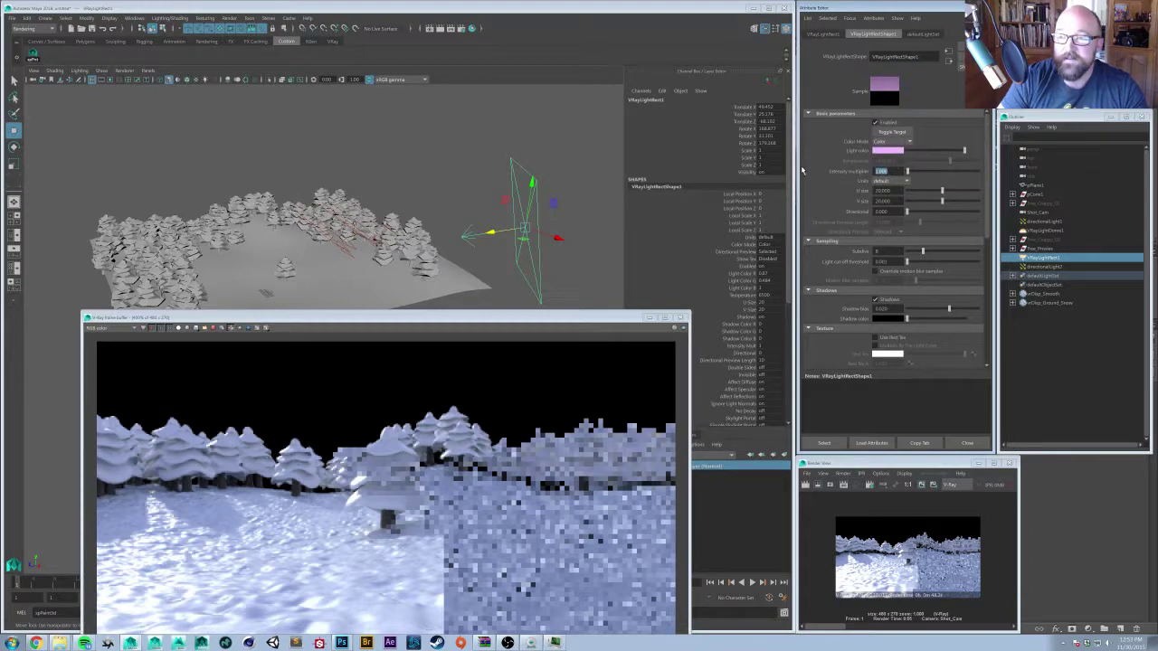
type("3")
key("Return")
- Move the rectangular light to about 15.3 in X and rotate it to face the forest clearing
left_click_drag(420, 250, 285, 234, "alt")
middle_click_drag(279, 259, 399, 273)
key("e")
left_click_drag(376, 304, 410, 269)
key("w")
left_click_drag(384, 256, 461, 135, "alt")
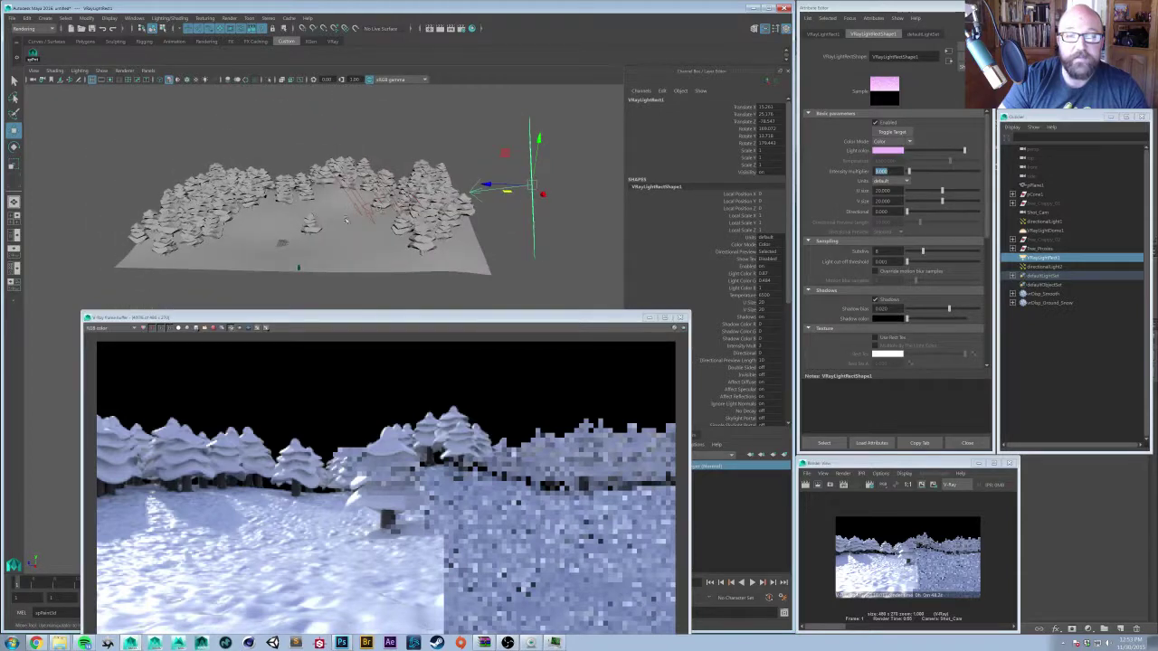
- Examine the forest clearing and the tree layout from several angles
right_click_drag(434, 190, 498, 217, "alt")
middle_click_drag(341, 171, 364, 227, "alt")
left_click_drag(363, 227, 384, 232, "alt")
middle_click_drag(383, 232, 393, 252, "alt")
right_click_drag(392, 252, 423, 261, "alt")
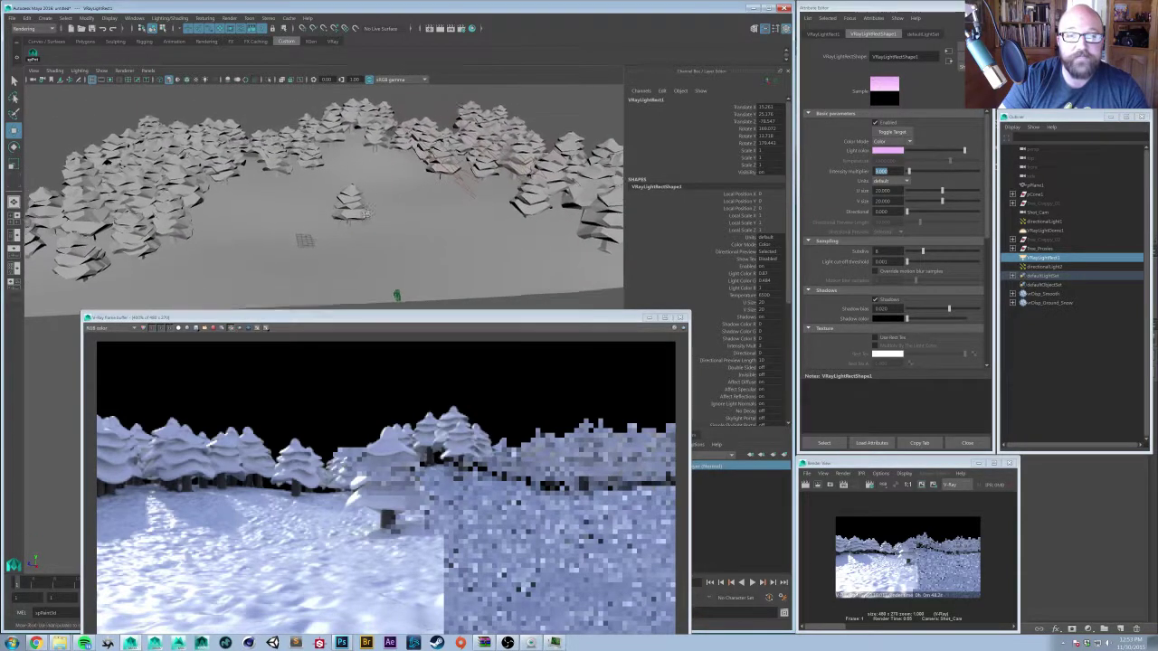
middle_click_drag(423, 260, 423, 275, "alt")
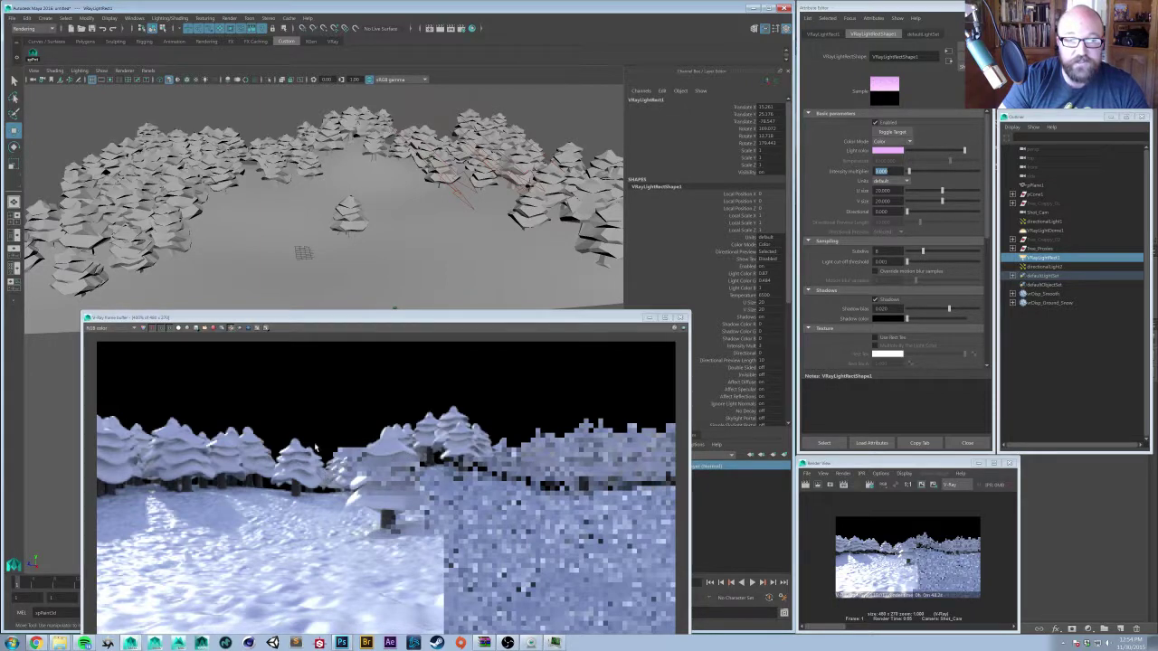
left_click_drag(365, 173, 373, 207, "alt")
right_click_drag(372, 207, 376, 221, "alt")
middle_click_drag(376, 221, 401, 243, "alt")
- Raise the frame buffer window and delete the duplicate directional light
left_click_drag(444, 326, 450, 269)
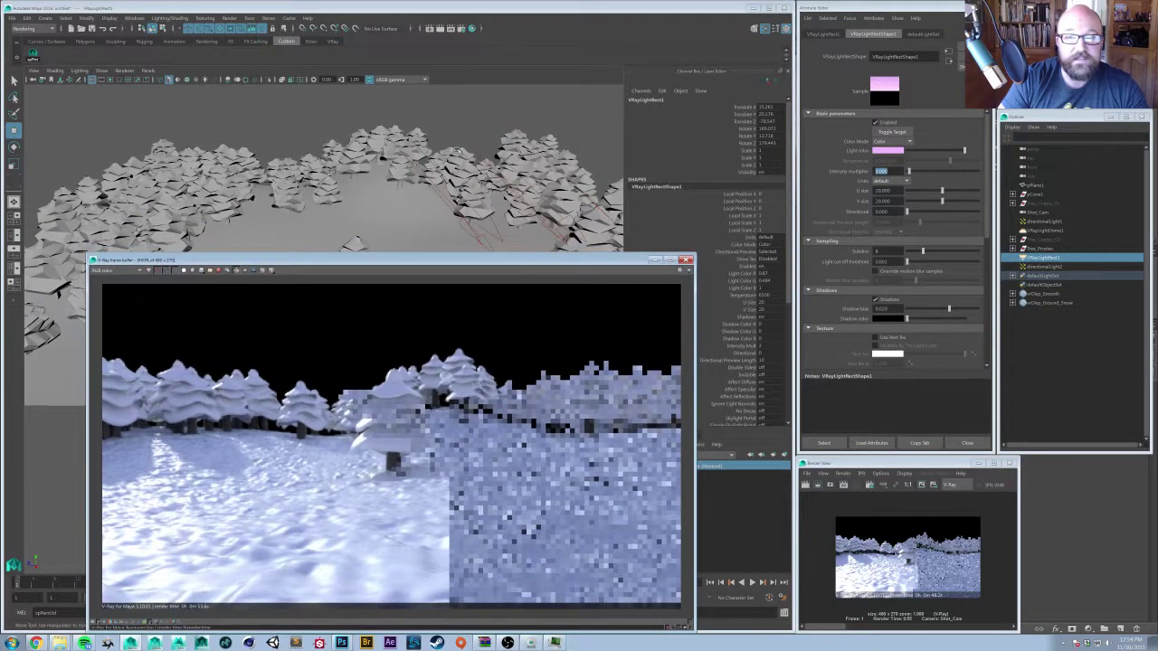
mouse_move(425, 170)
left_mouse_down("alt")
mouse_move(471, 193)
mouse_move(409, 168)
mouse_move(430, 178)
left_mouse_up("alt")
left_click(486, 150)
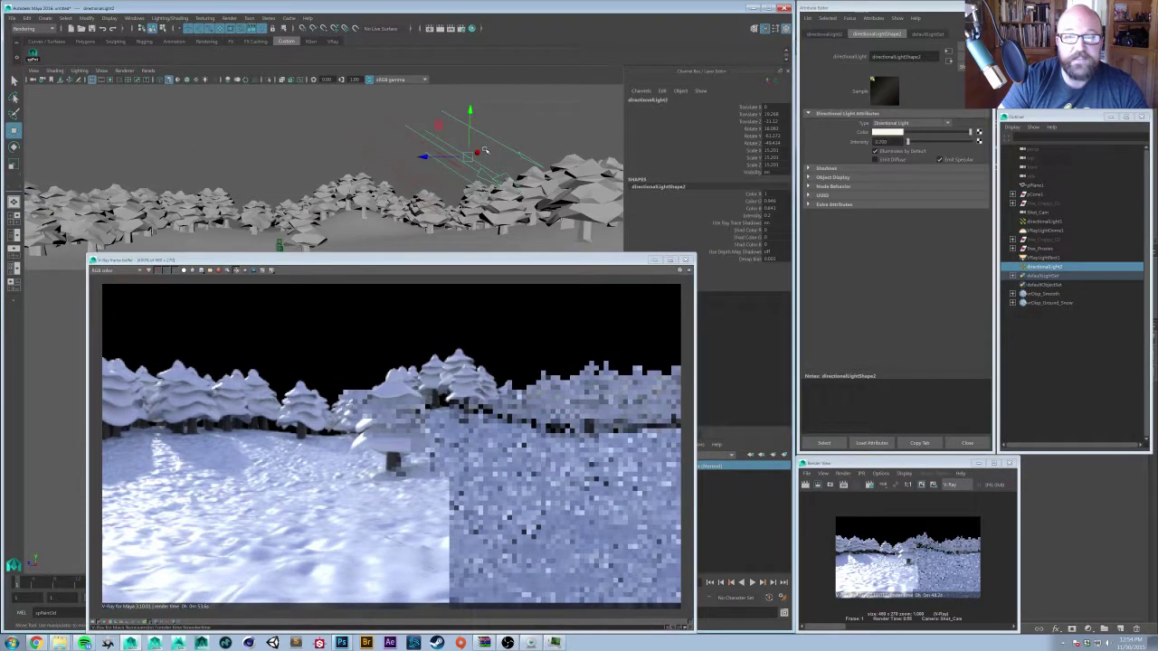
left_click_drag(486, 150, 481, 162, "alt")
left_click(423, 123)
- Rotate the remaining directional light to a shallower angle across the forest
left_click(407, 159)
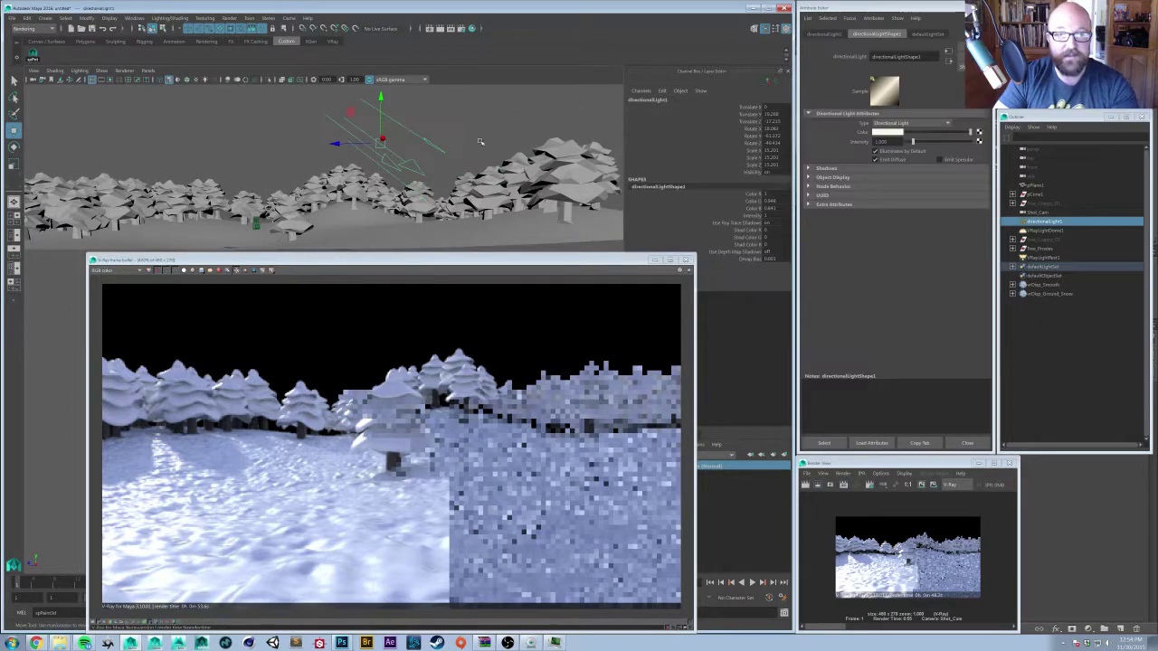
key("e")
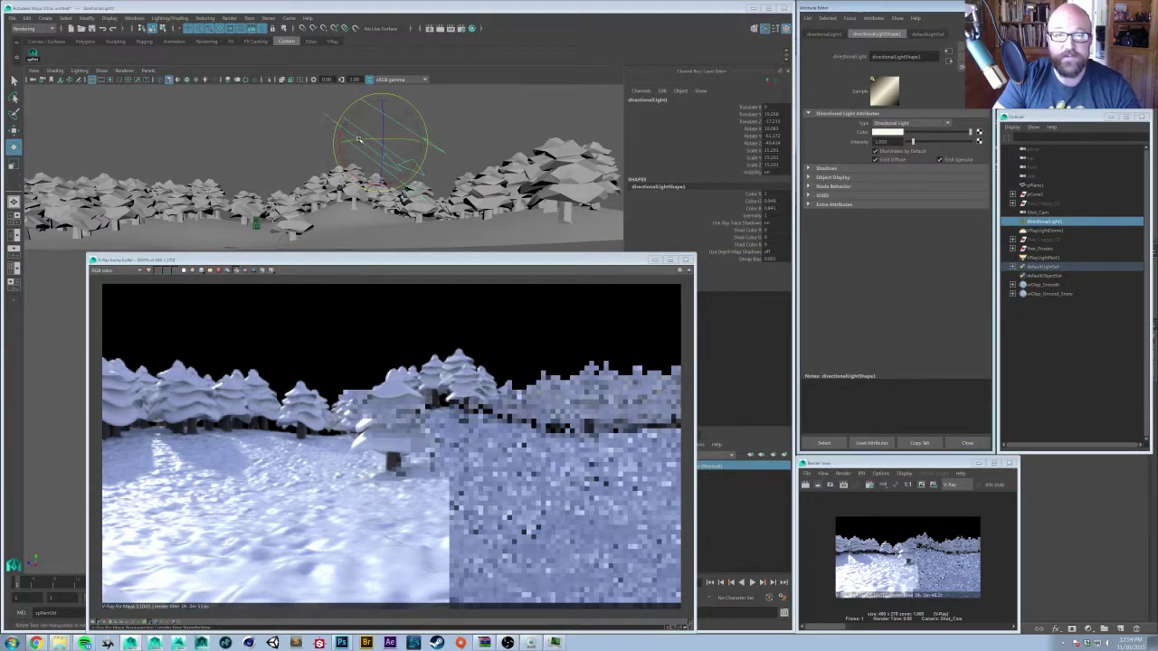
left_click_drag(360, 142, 398, 173)
right_click_drag(398, 173, 307, 226, "alt")
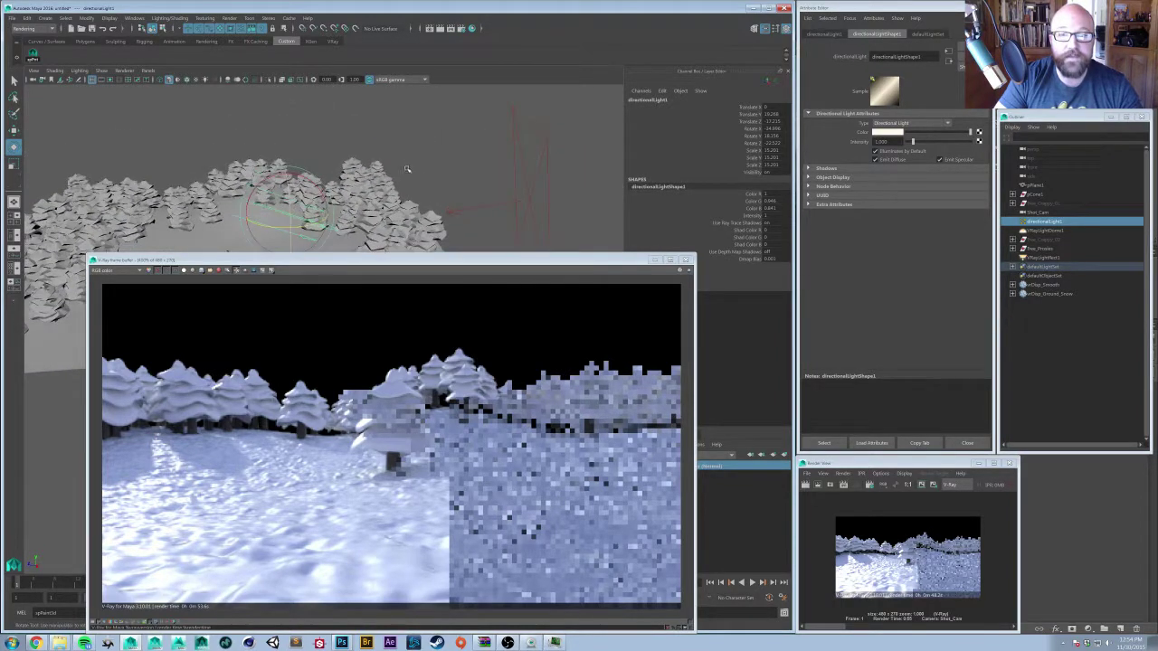
left_click_drag(307, 226, 291, 229)
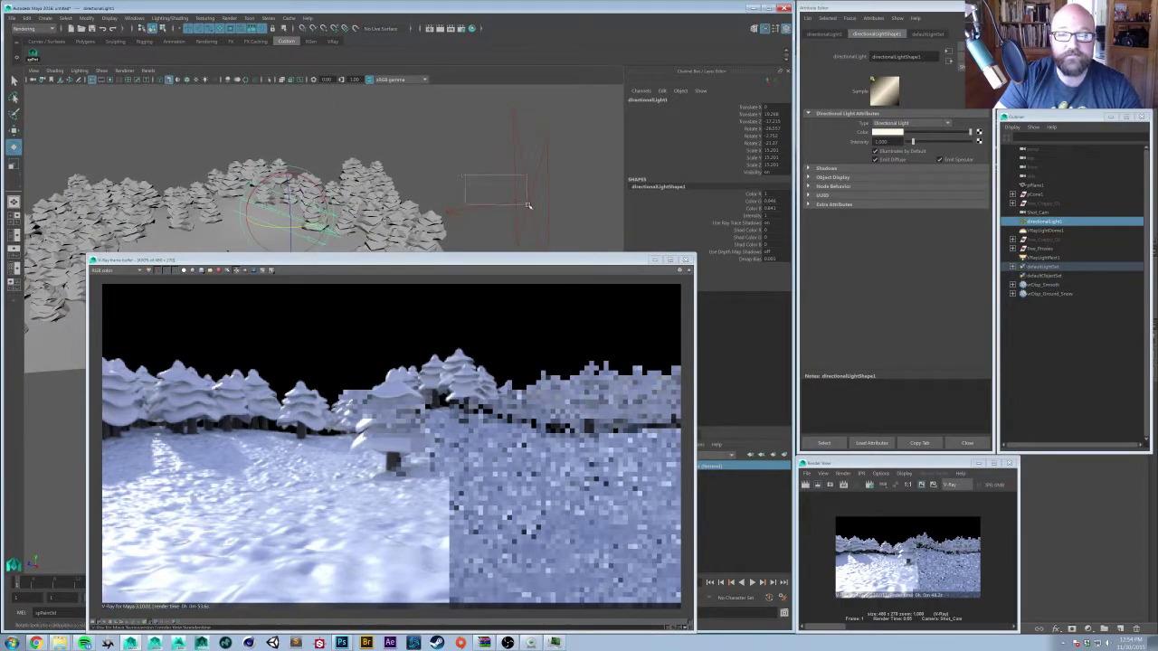
- Move the rectangular light to about 4.7 in X and re-render the scene
key("w")
left_click_drag(527, 205, 499, 226)
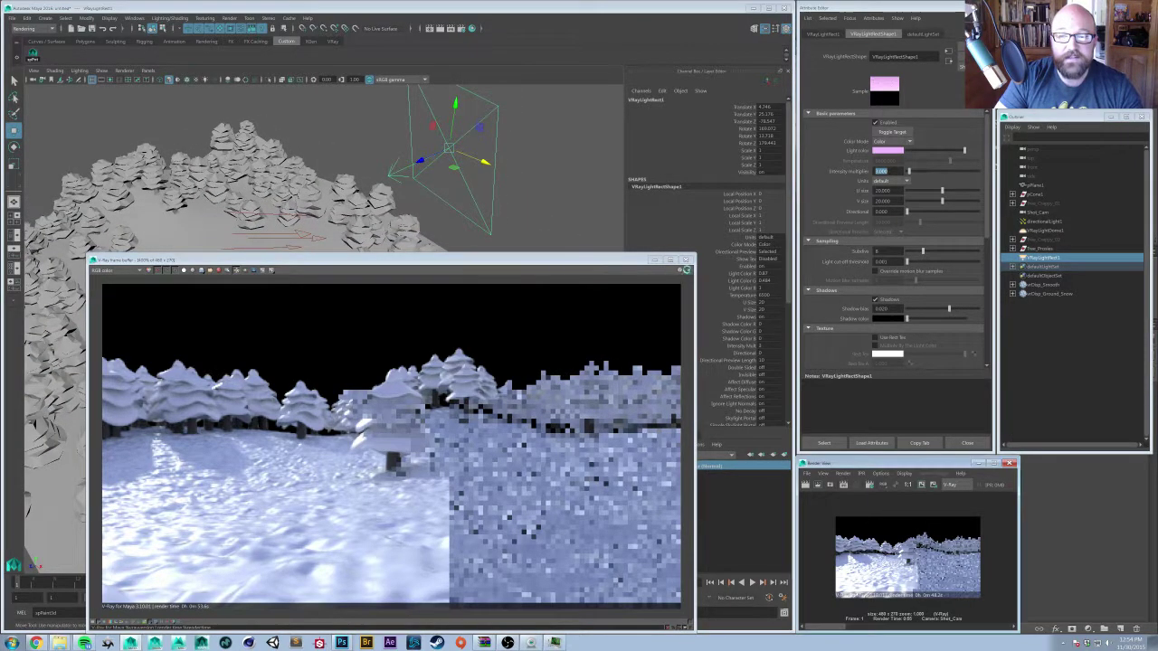
left_click(681, 270)
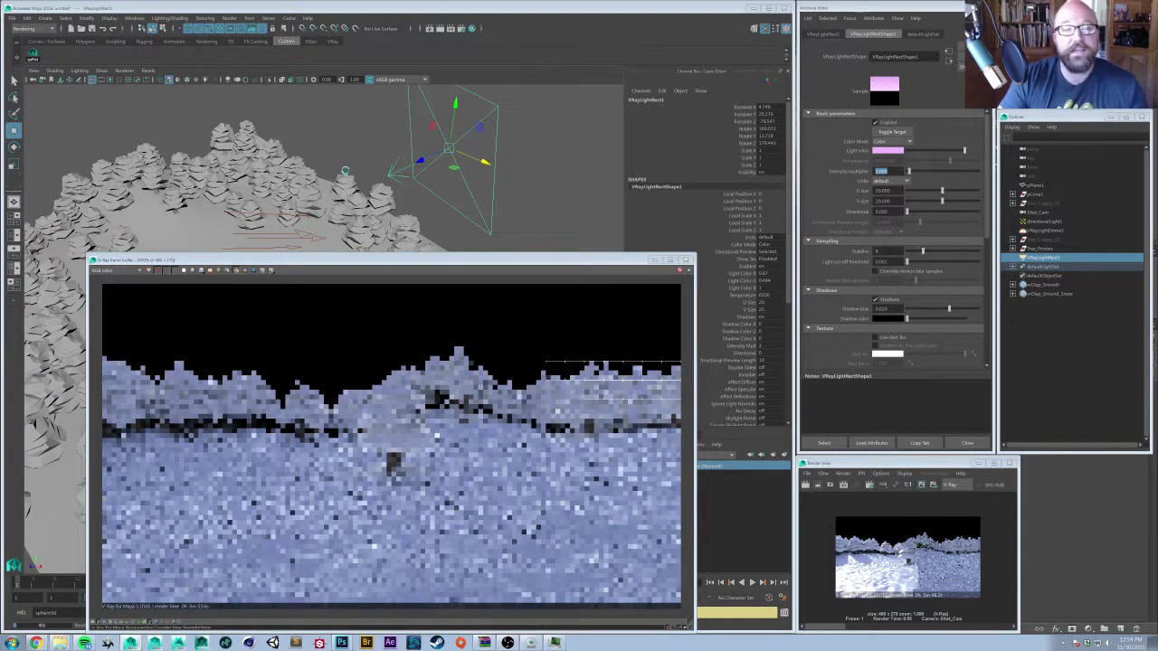
- Stop the test render and deselect the rectangular light
key("Escape")
left_click(422, 194)
left_click_drag(422, 195, 413, 169, "alt")
scroll(413, 169, "down", 5)
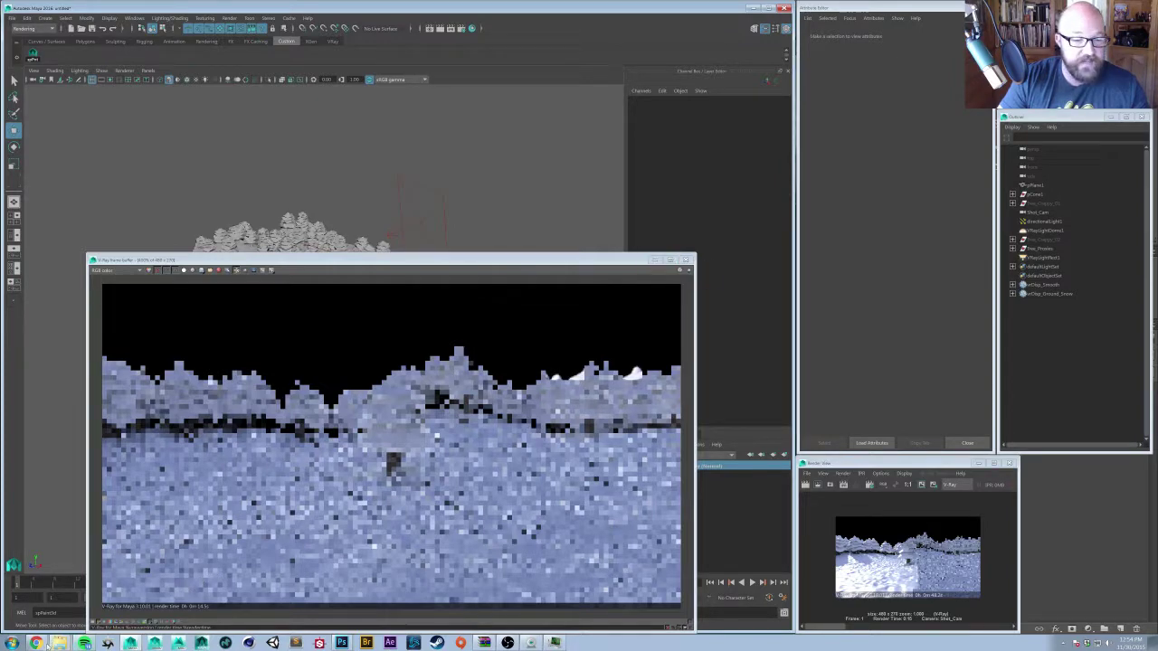
- Switch to Chrome and run a Google image search for "snowy winter landscape" in a new tab
mouse_move(38, 642)
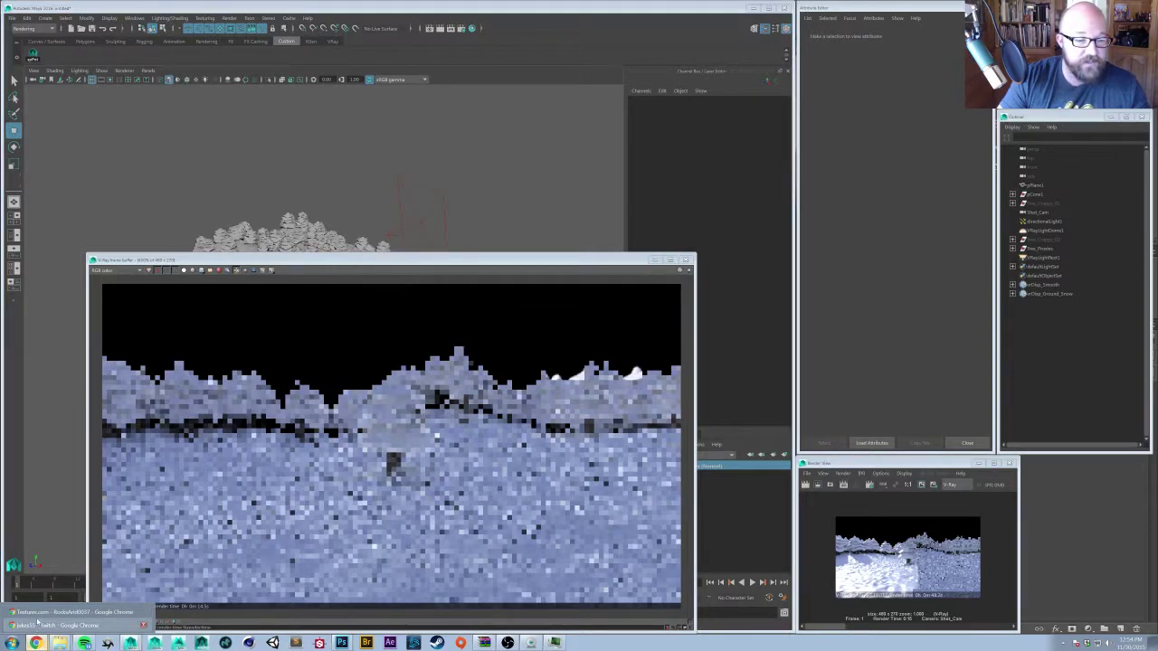
left_click(40, 614)
key("ctrl+t")
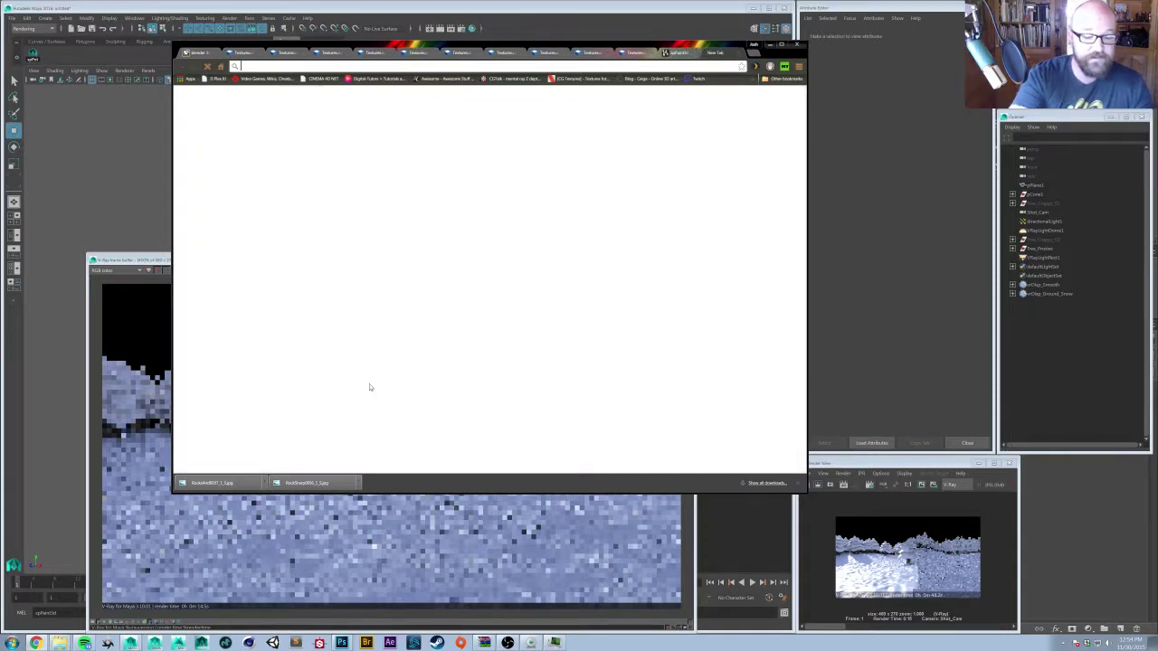
type("sno")
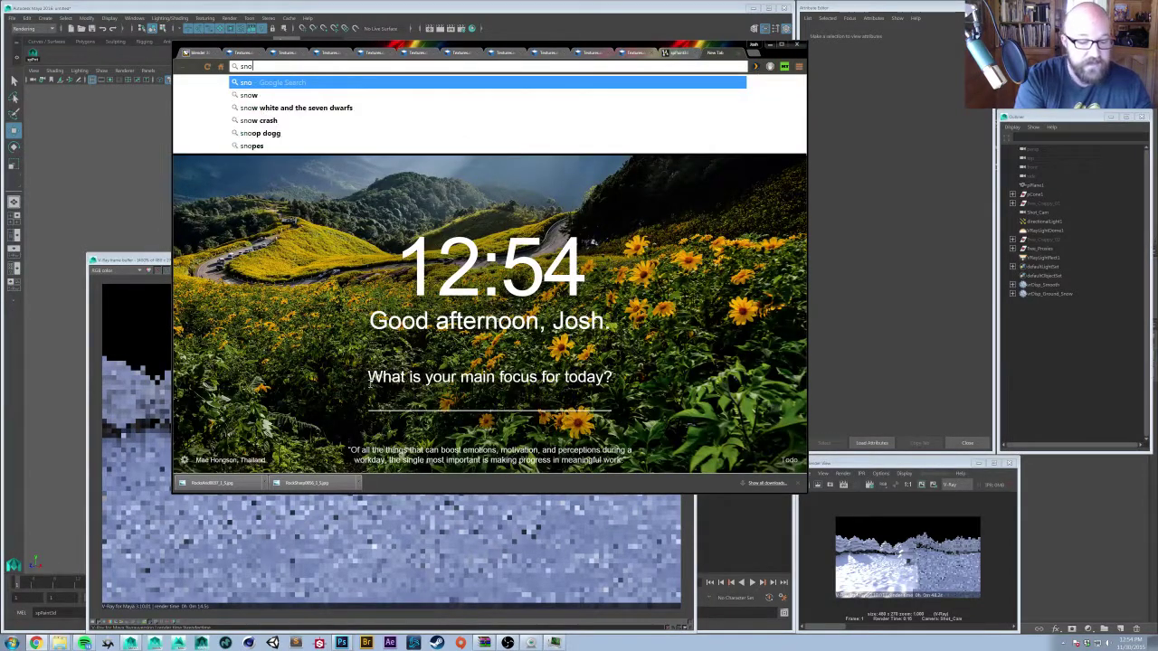
type("wy winter ")
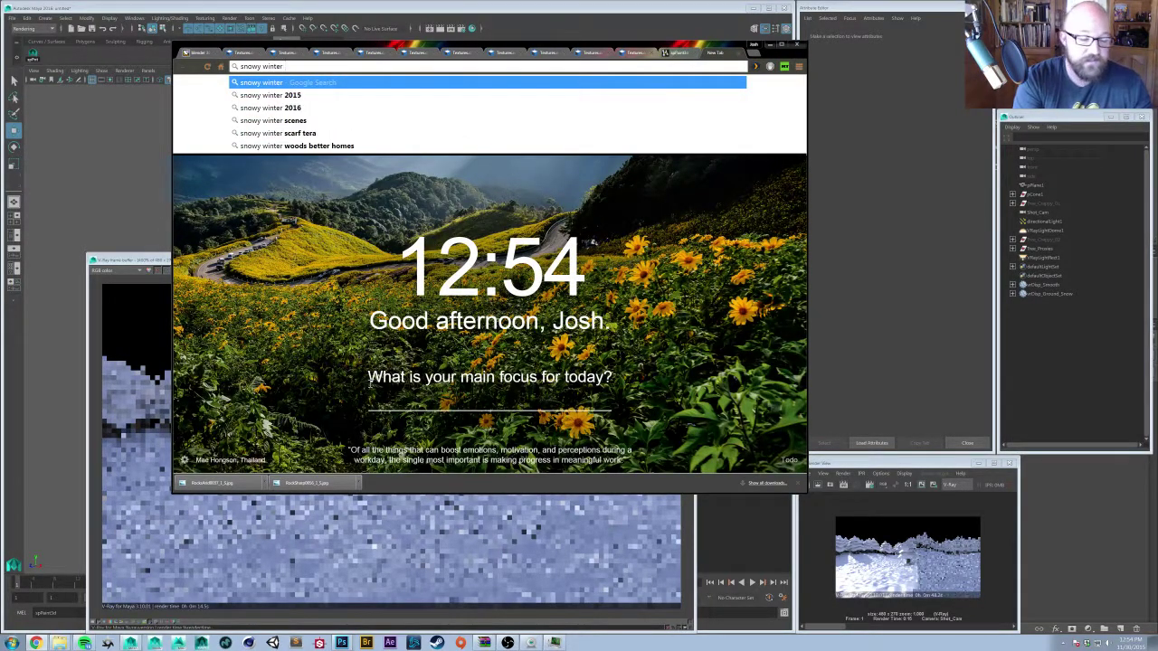
type("ol")
key("BackSpace")
key("BackSpace")
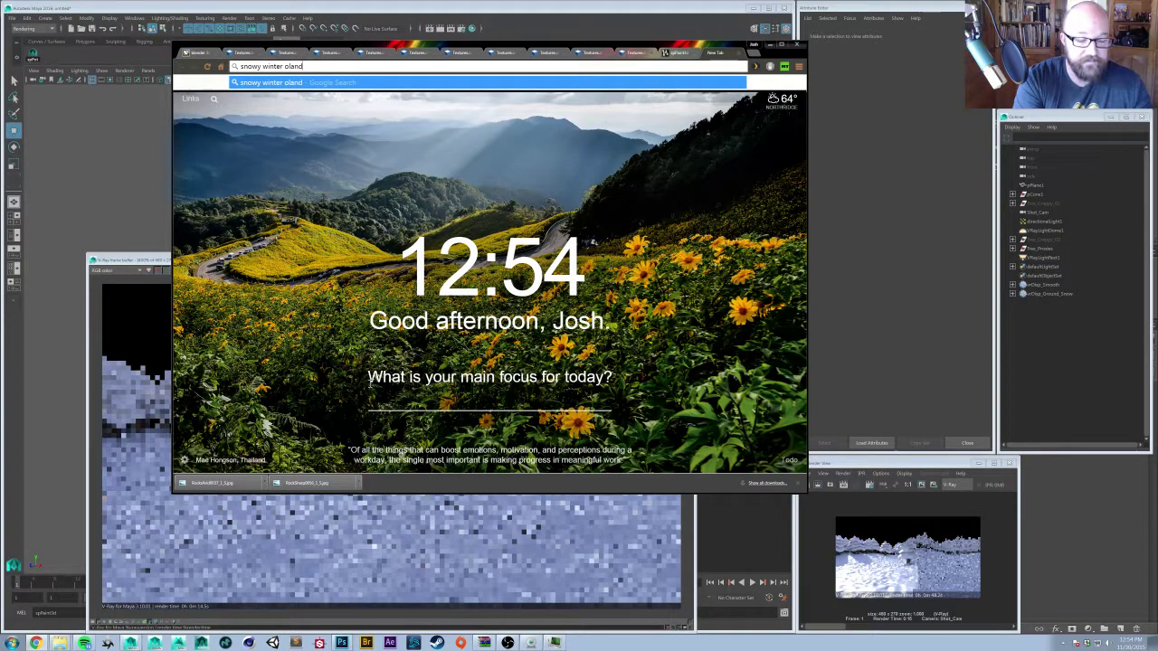
type("landscape")
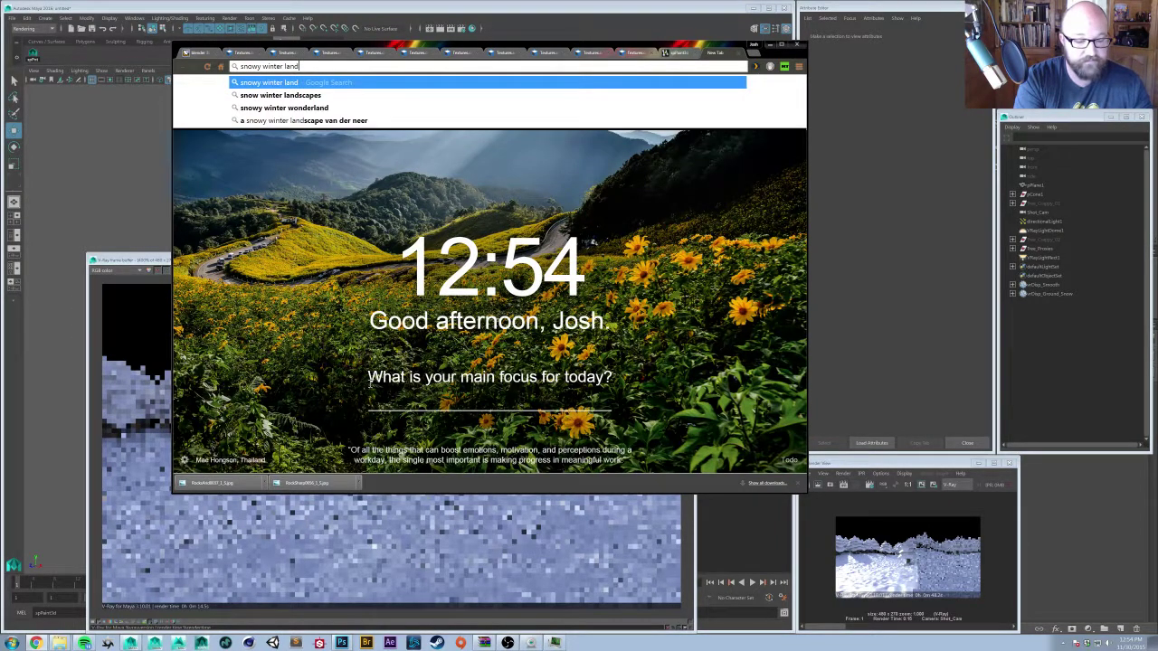
key("Return")
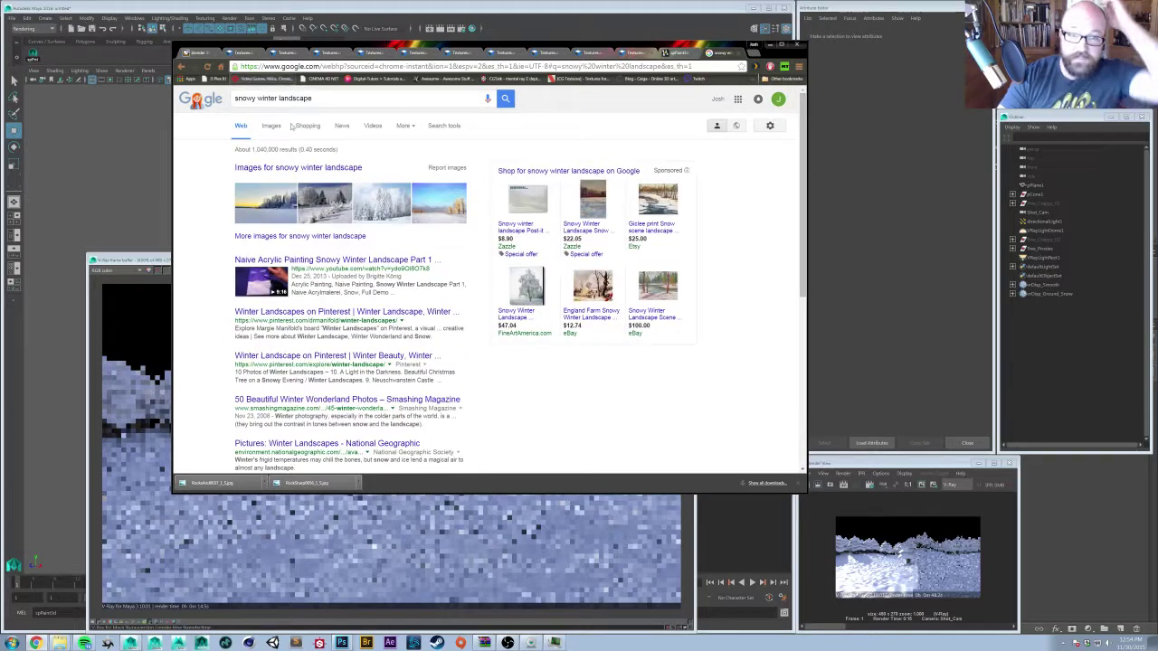
left_click(271, 127)
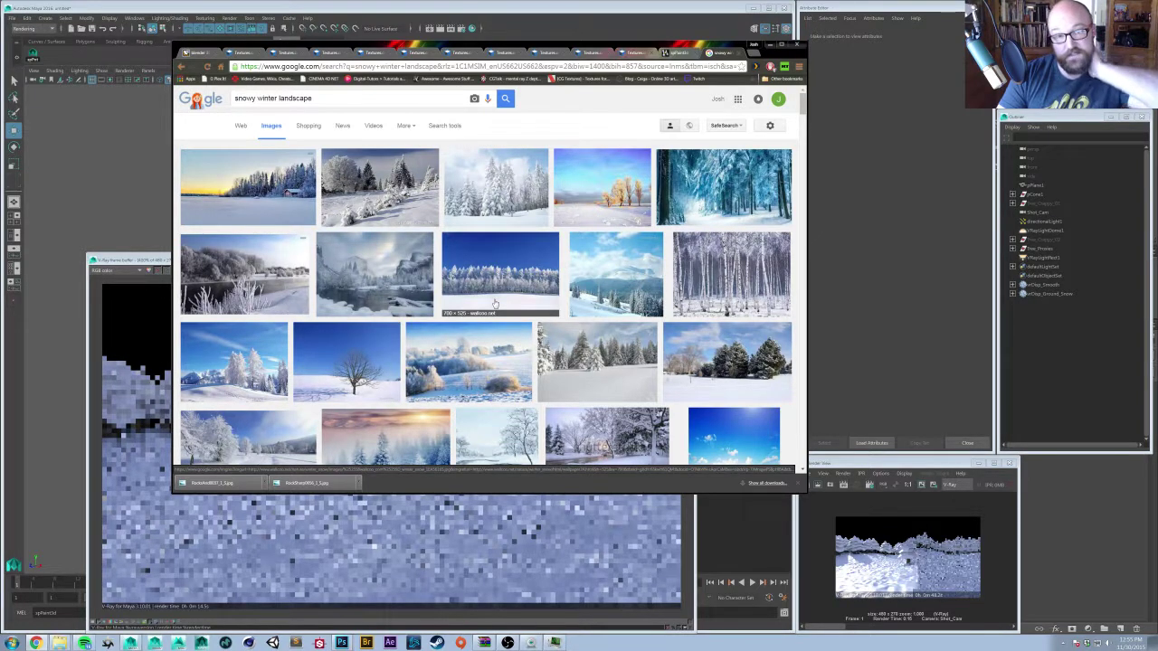
- Examine the image results, previewing several snowy landscapes to compare their skies and light
scroll(495, 304, "down", 2)
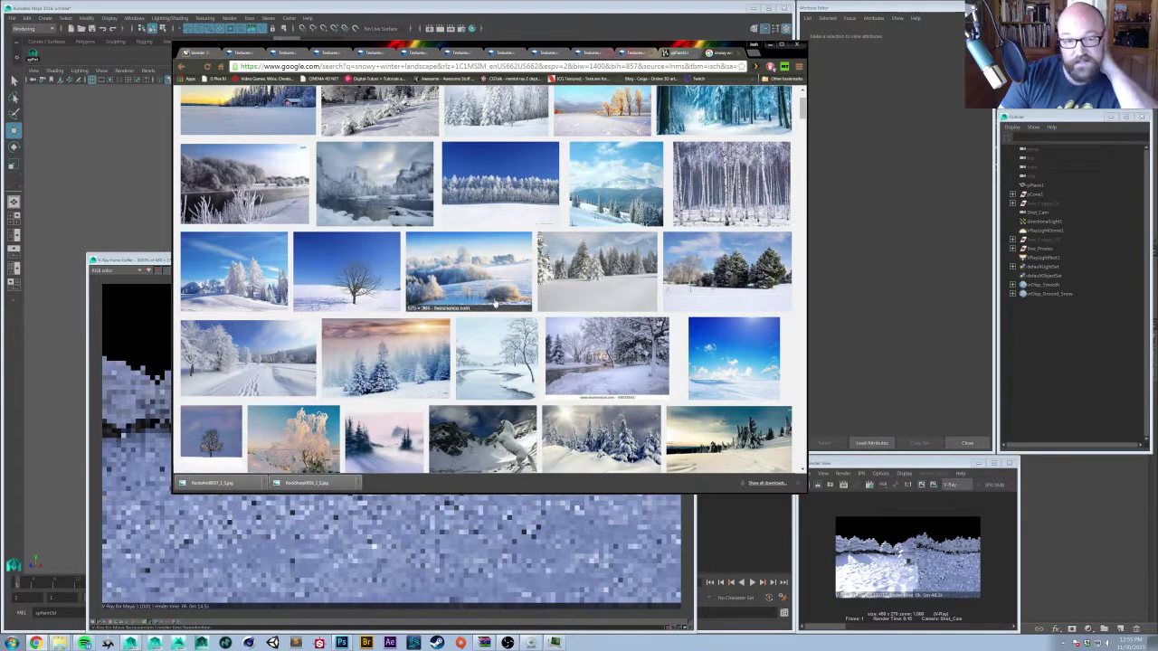
scroll(494, 303, "down", 1)
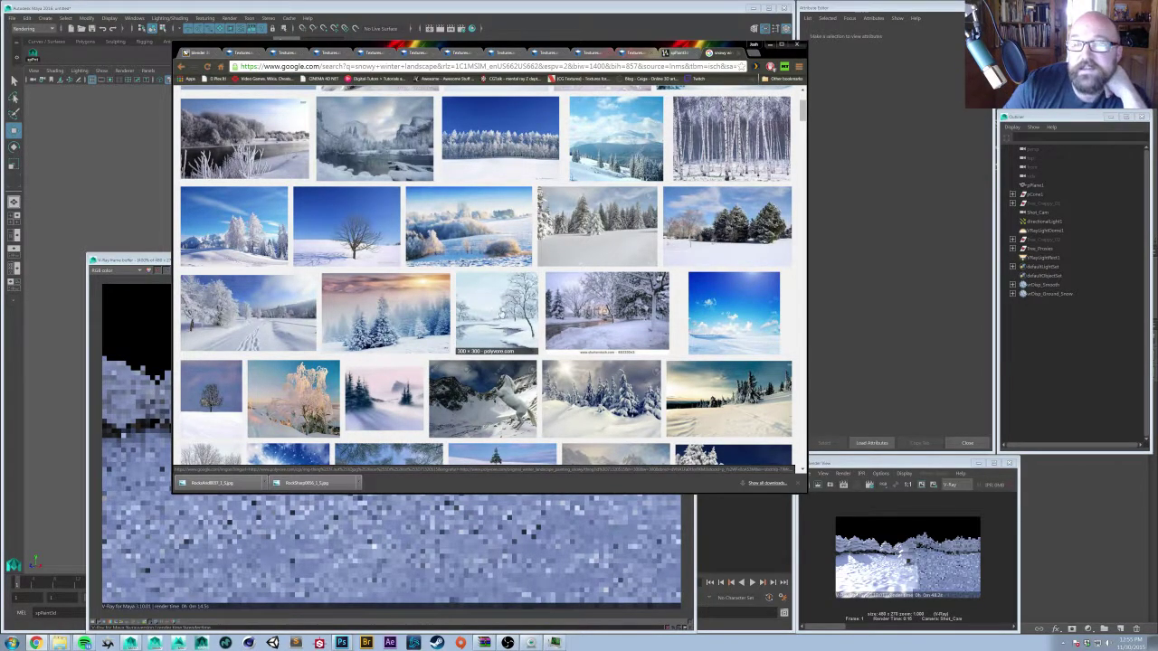
scroll(503, 314, "down", 1)
scroll(504, 314, "down", 1)
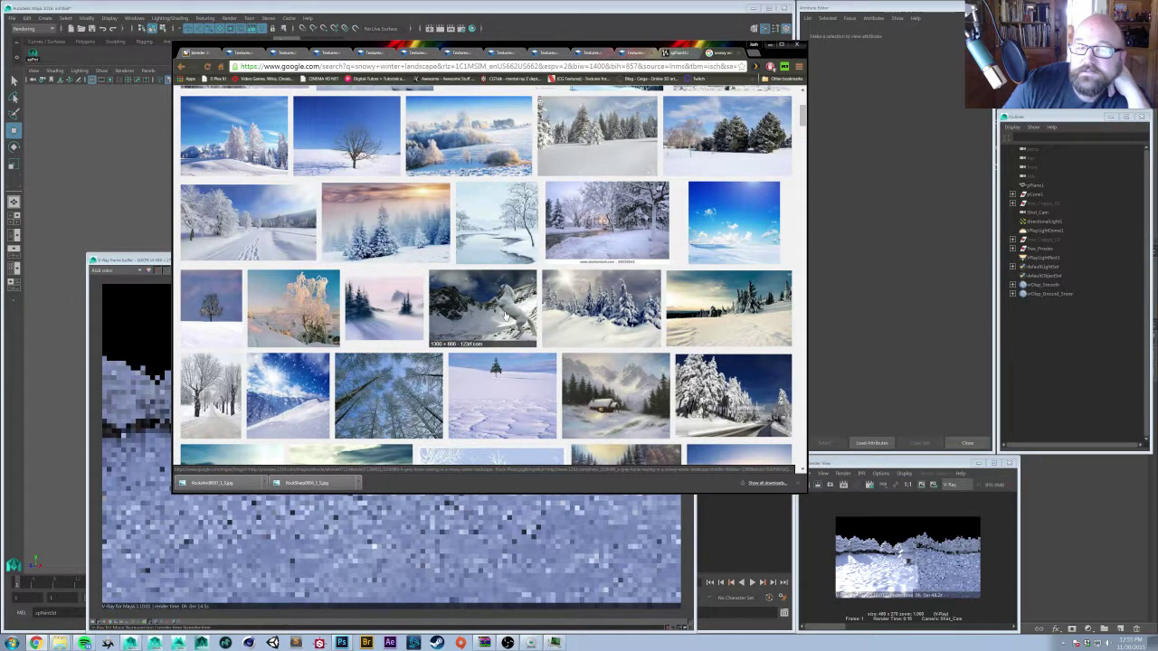
scroll(501, 316, "up", 1)
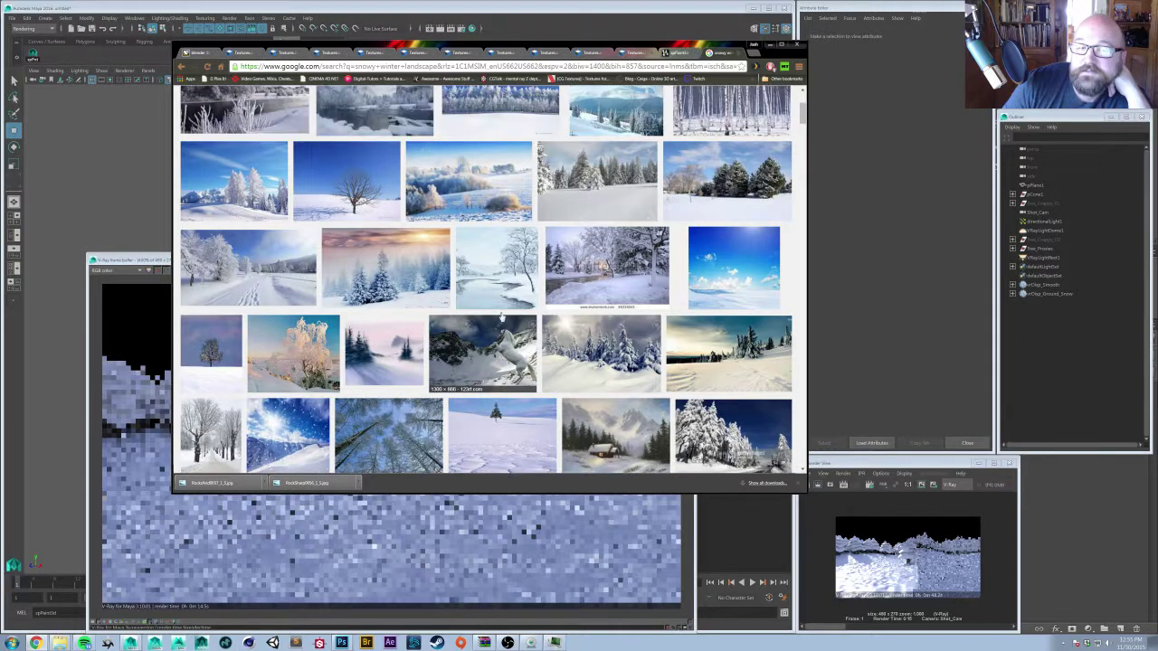
scroll(465, 217, "up", 1)
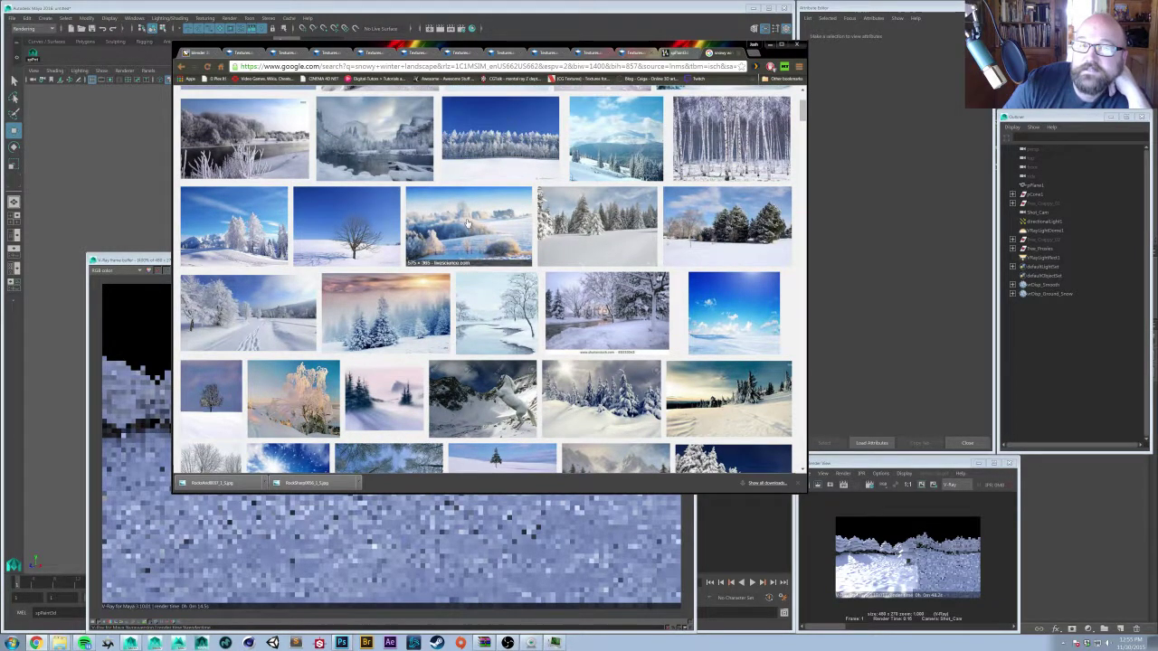
left_click(468, 226)
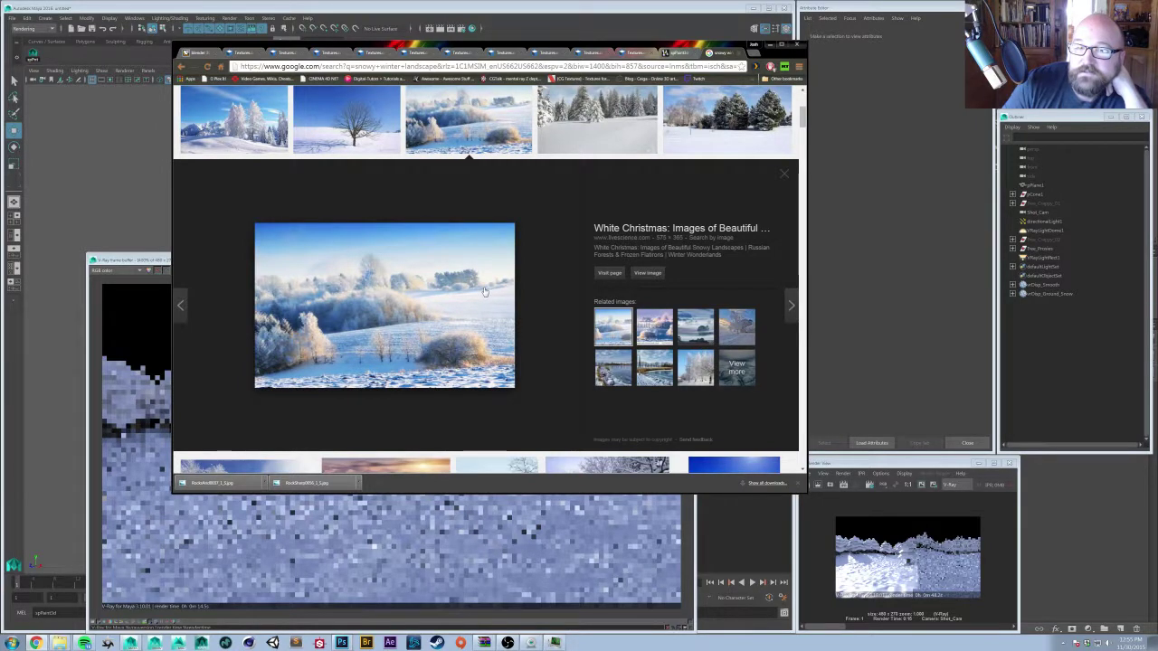
scroll(443, 265, "up", 4)
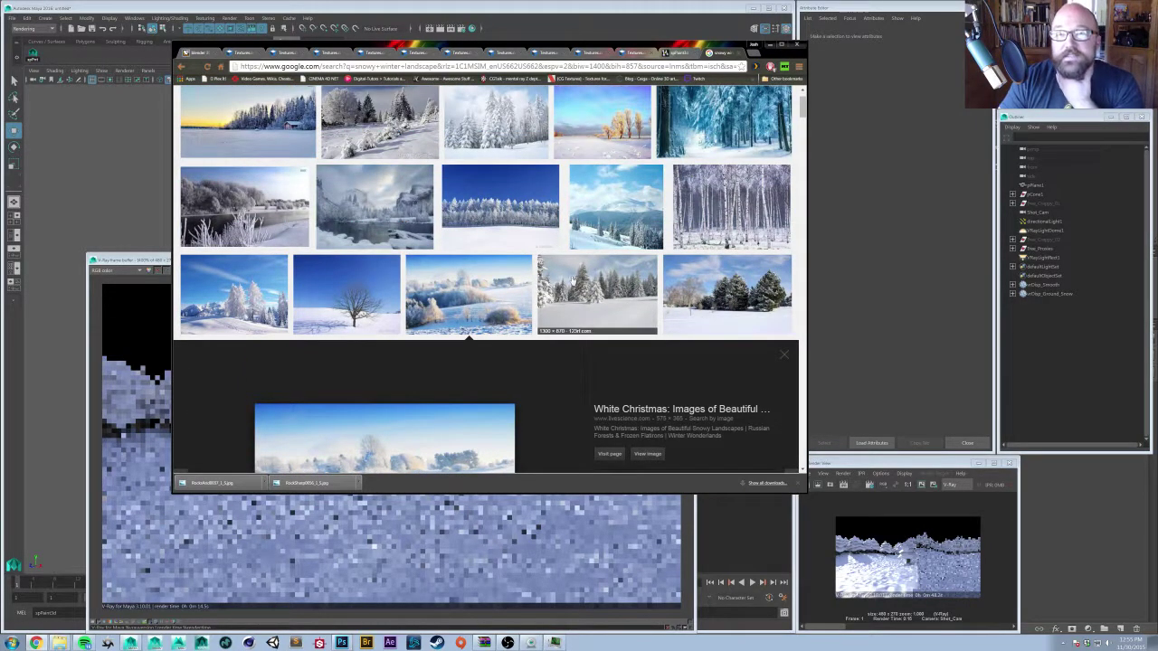
left_click(615, 206)
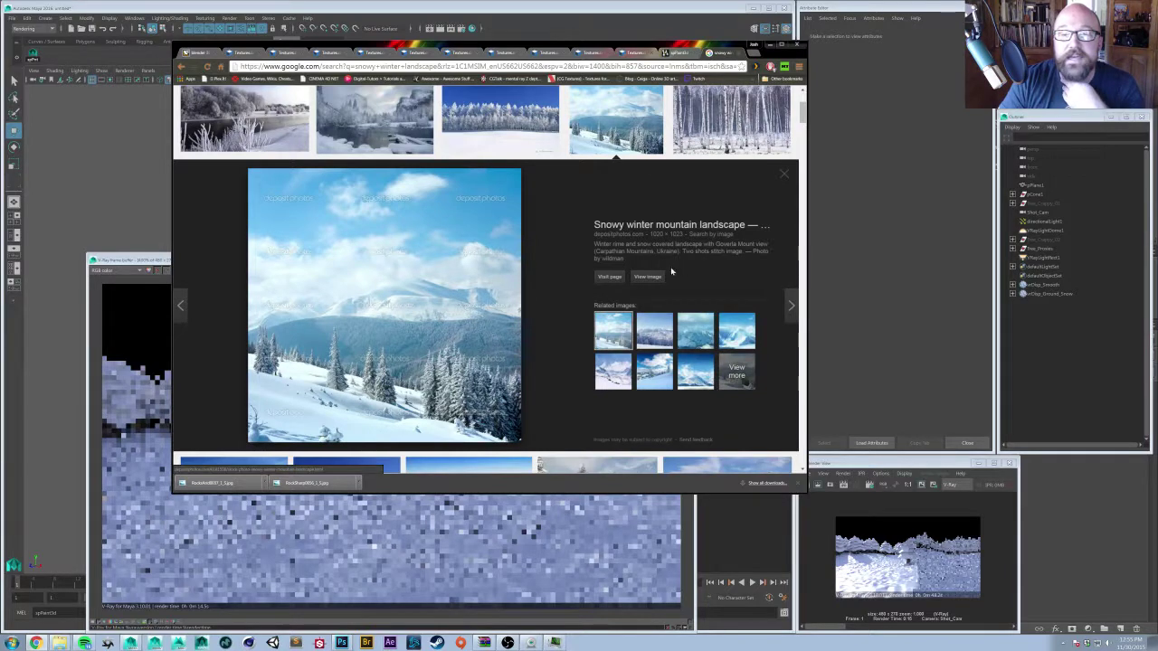
scroll(541, 298, "up", 2)
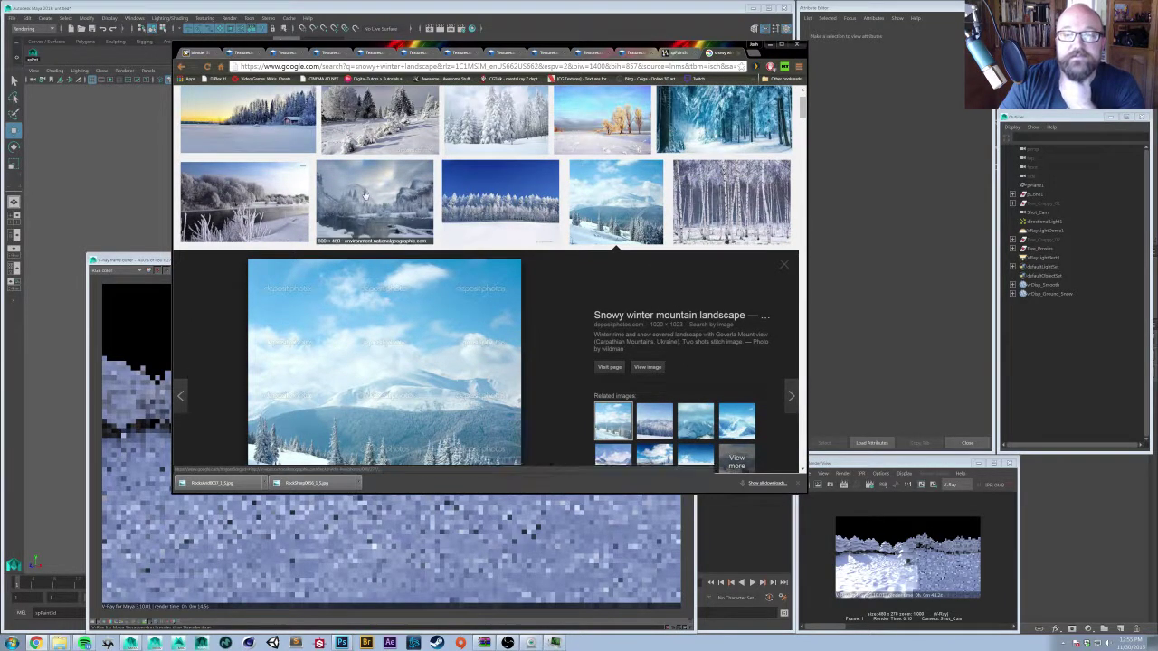
left_click(364, 195)
scroll(533, 305, "up", 2)
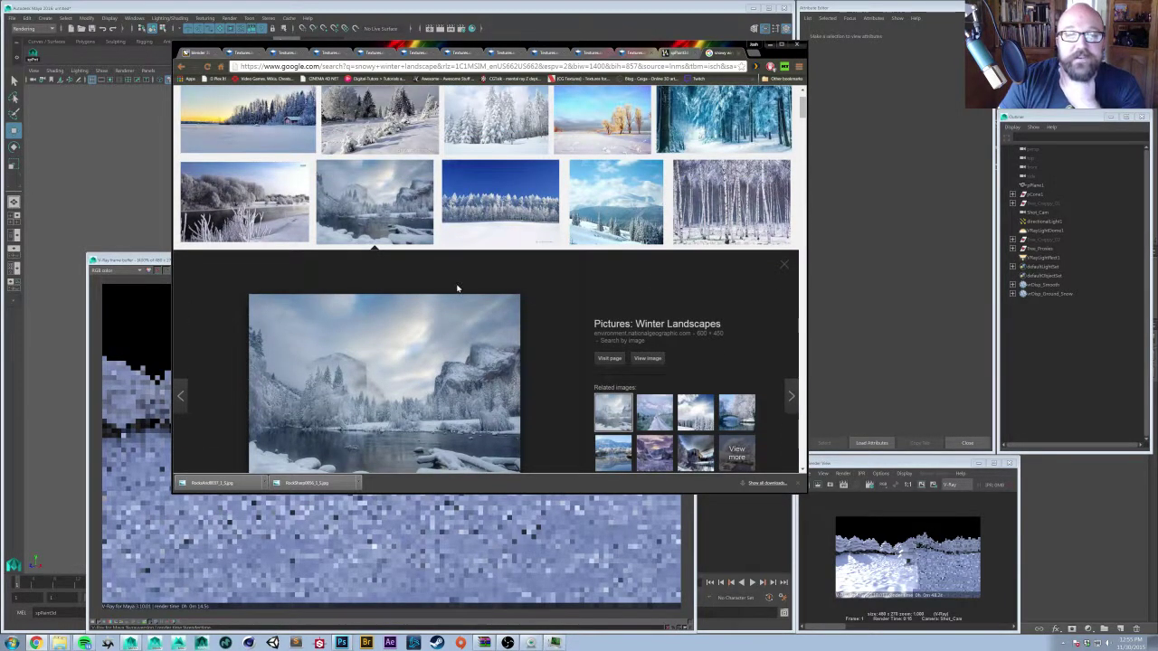
left_click(271, 217)
scroll(308, 253, "up", 3)
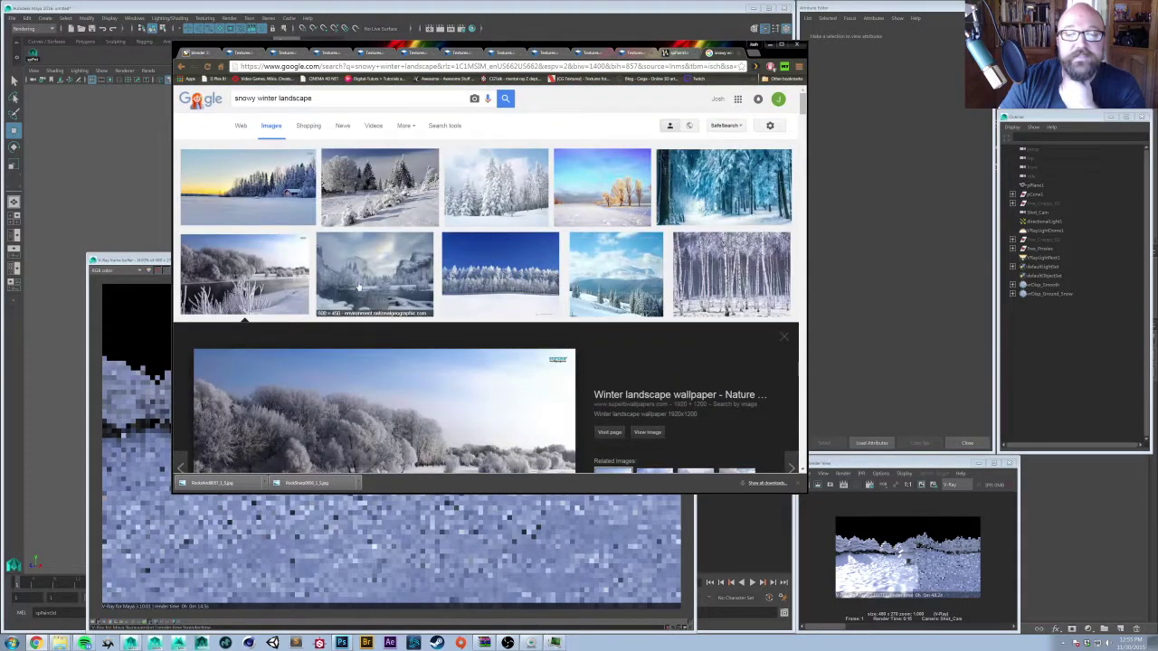
- Download the full-size sunset winter landscape with the red cabin and show the file in the Downloads folder
left_click(249, 190)
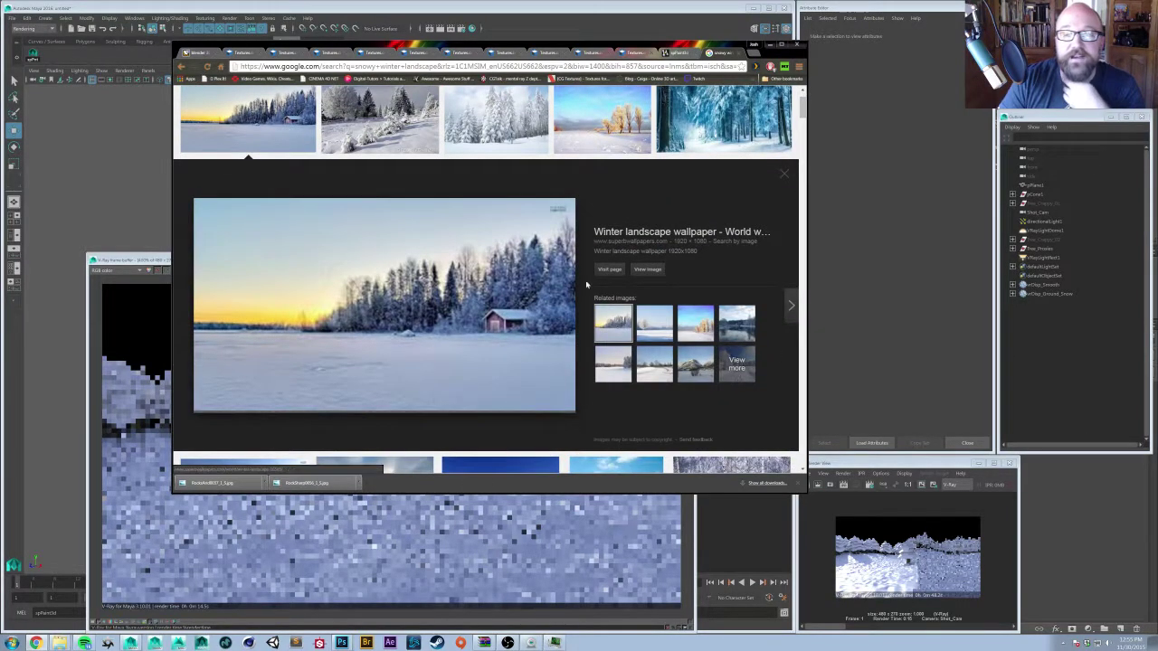
left_click(644, 268)
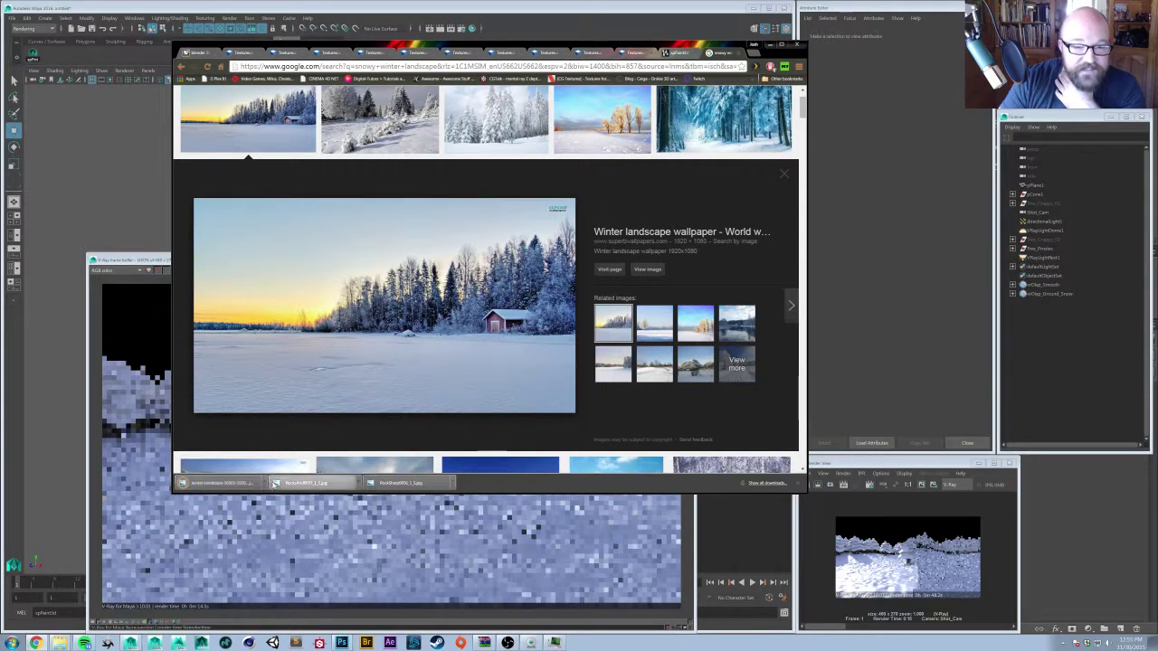
right_click(268, 489)
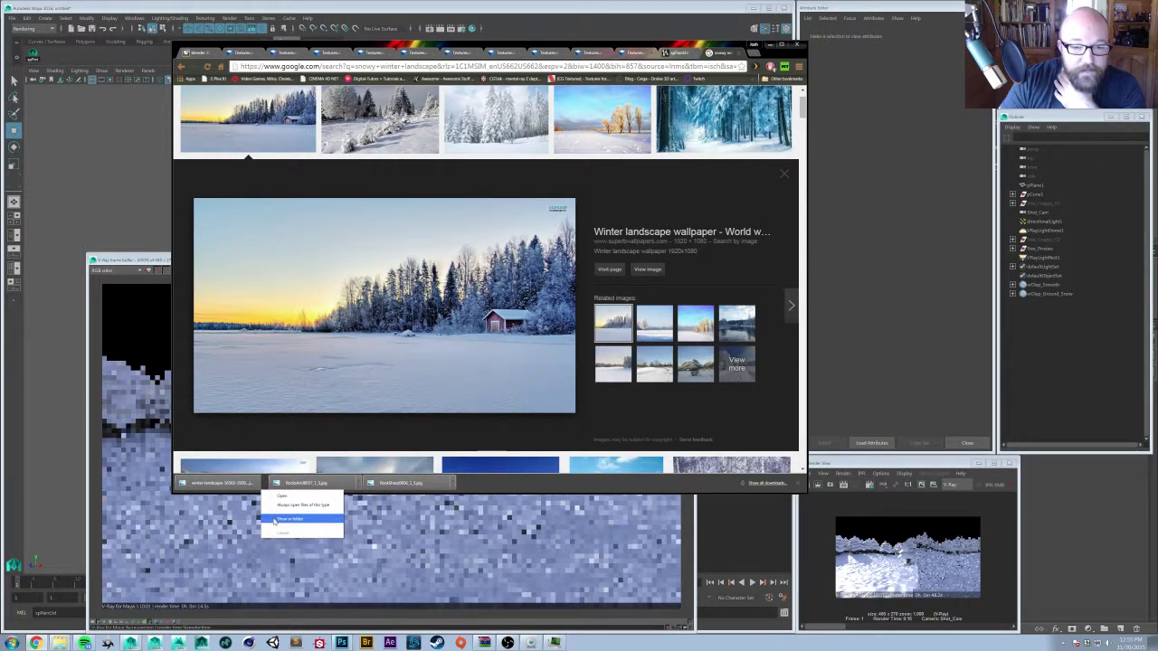
left_click(290, 519)
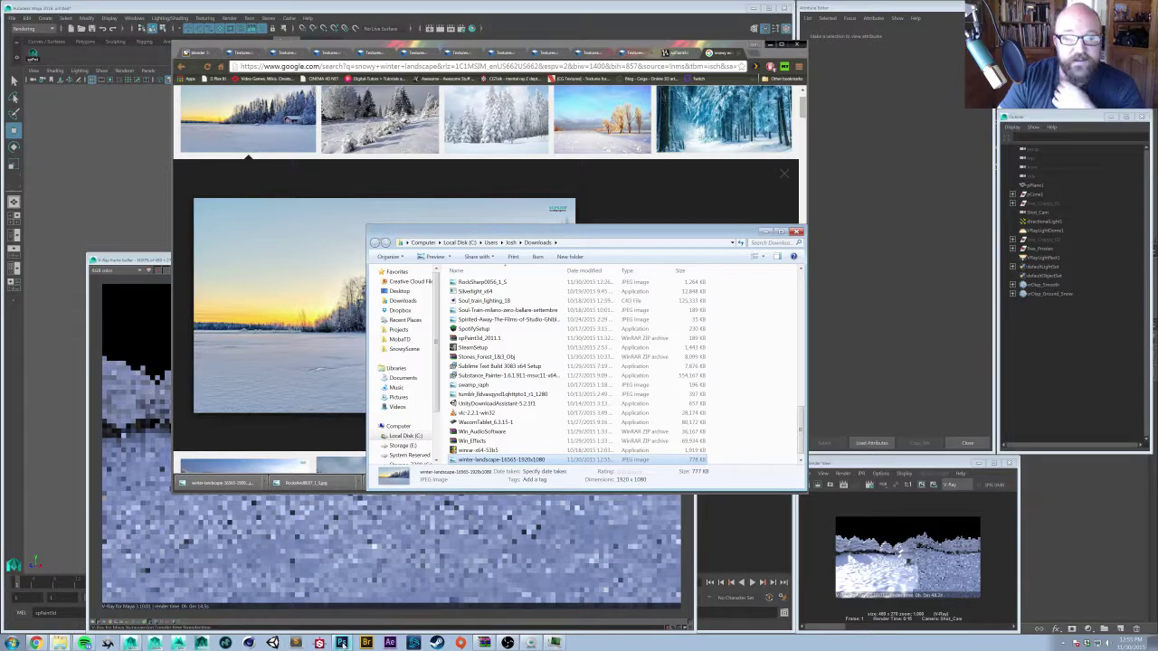
- Open winter-landscape-16565-1920x1080 from the Downloads folder in Photoshop as its own document and reposition its window
mouse_move(342, 644)
left_click(362, 599)
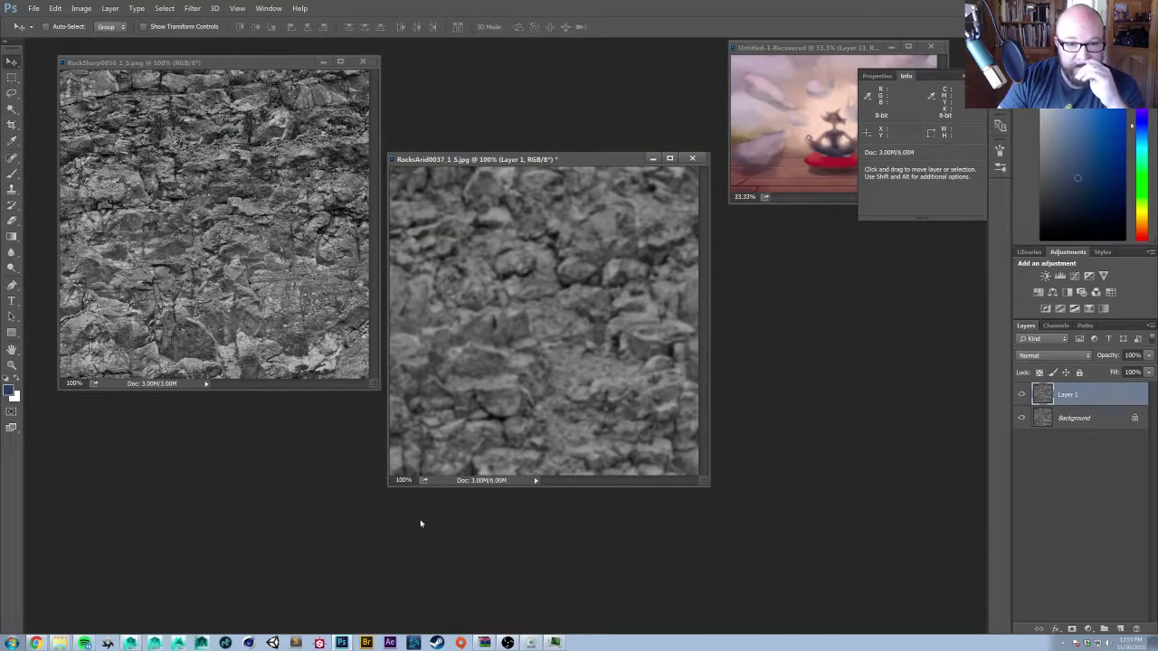
key("alt+Tab")
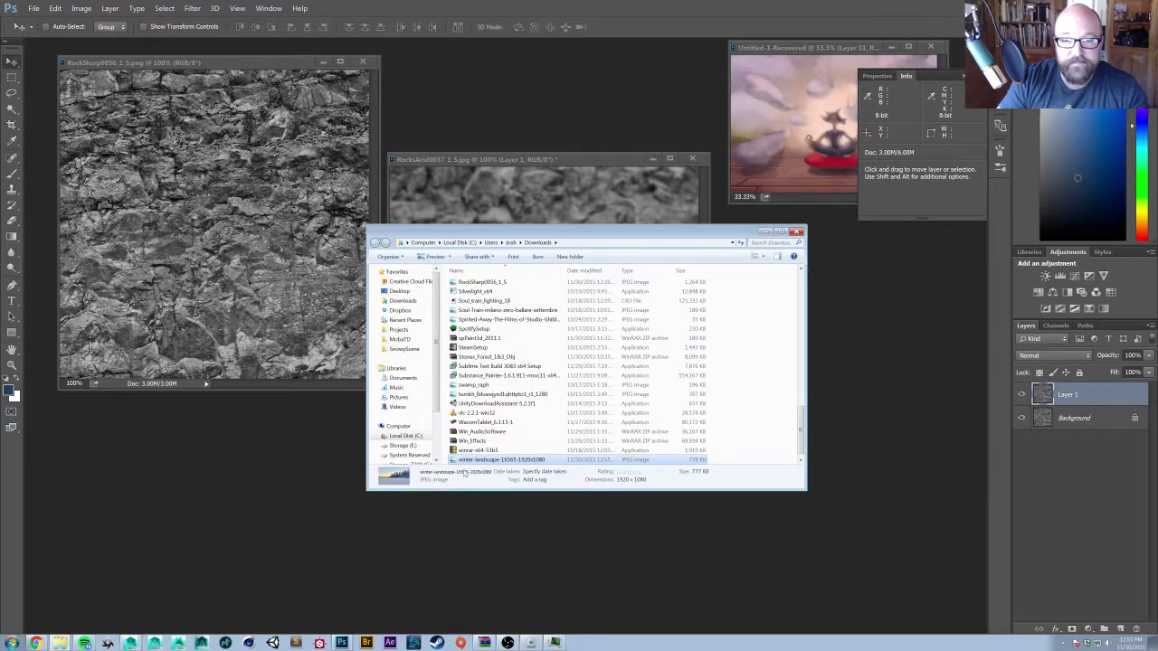
left_click_drag(471, 463, 305, 465)
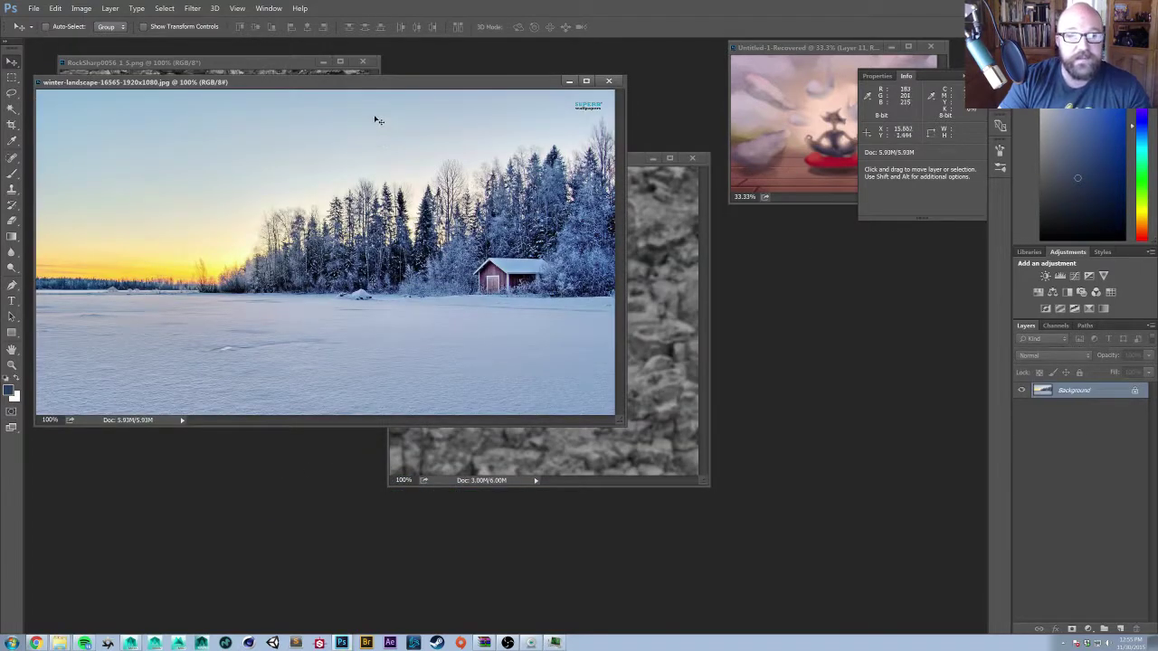
left_click_drag(371, 84, 452, 136)
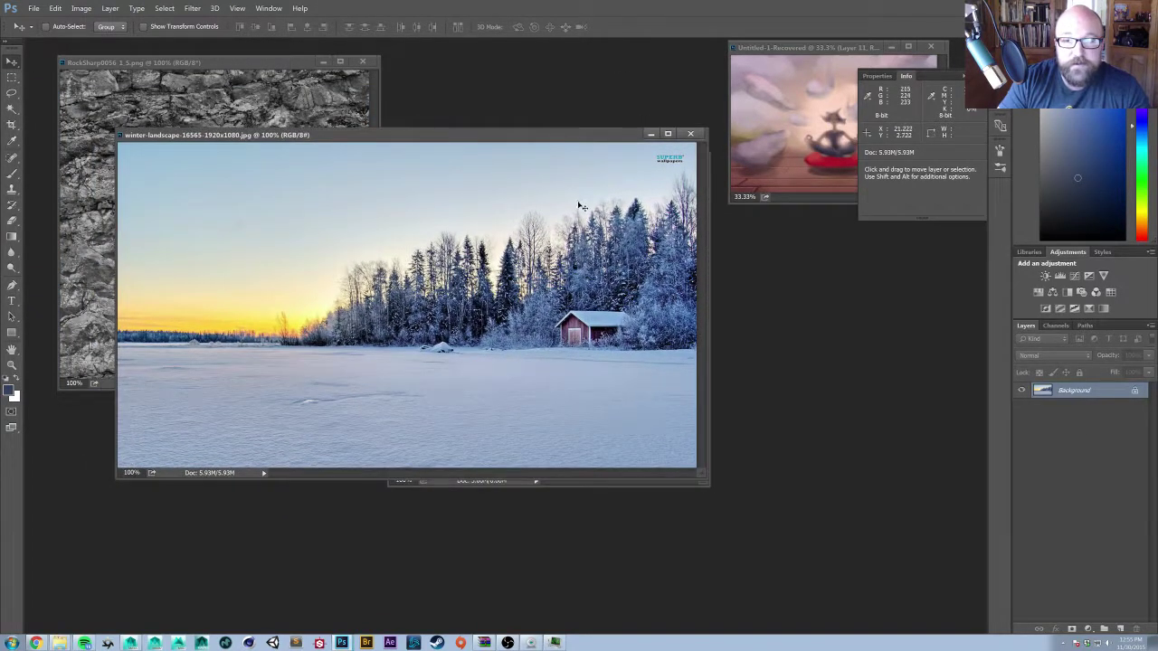
key("m")
left_click_drag(651, 152, 627, 164)
key("v")
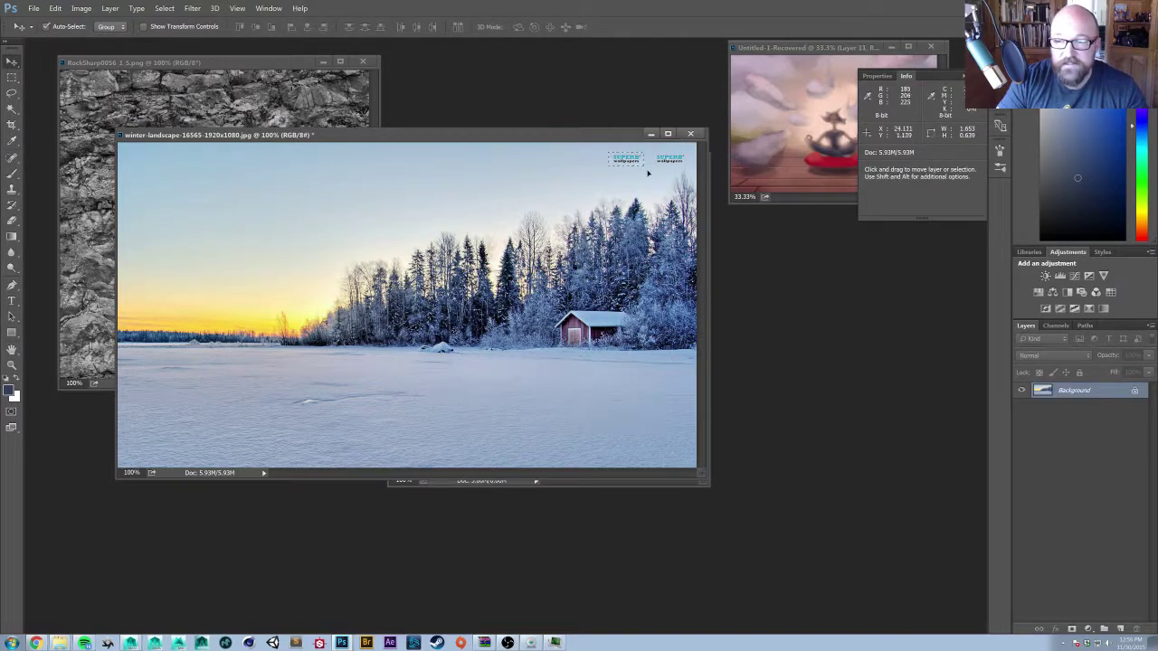
key("ctrl+z")
- Cover the wallpaper watermark in the sky with a copied patch of the clean sky beside it and clear the selection
key("m")
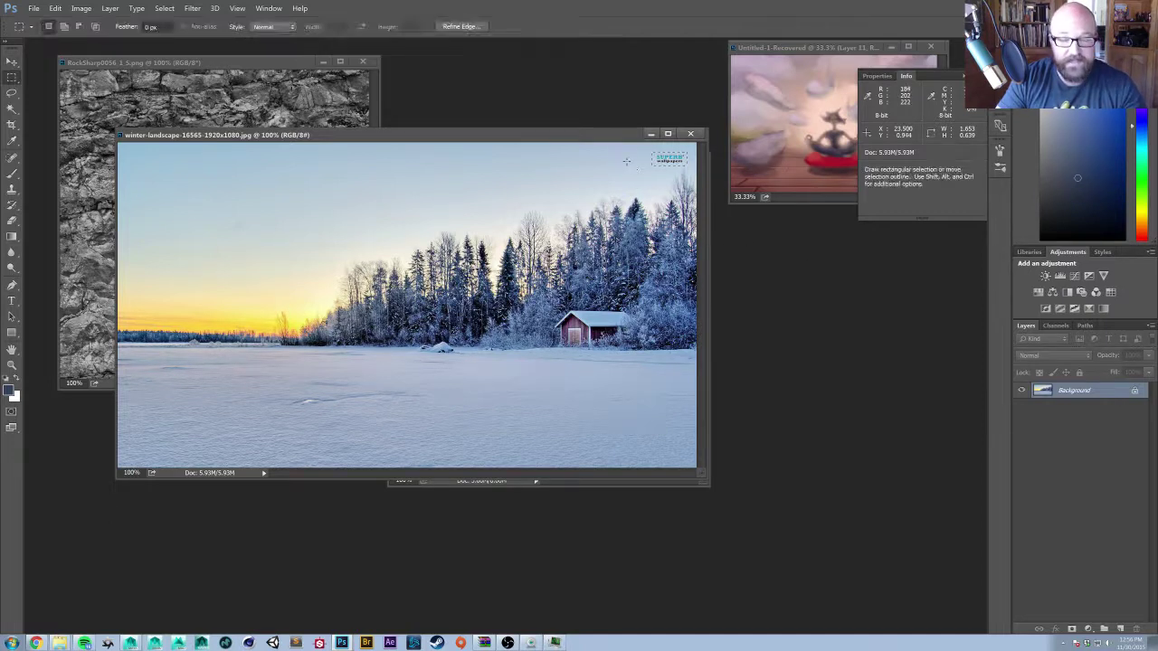
left_click_drag(618, 154, 680, 185)
key("v")
key("ctrl+d")
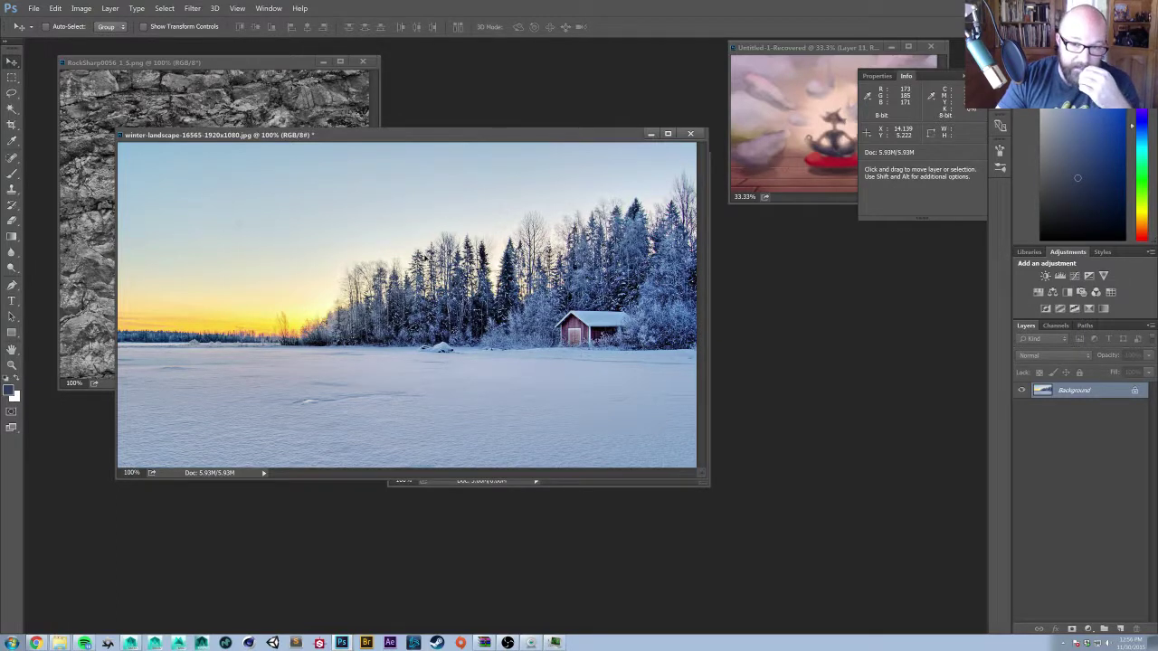
- Save the cleaned photo as a maximum-quality JPEG copy named winter-landscape-16565-1920x1080_BG in the SnowyScene textures folder
key("ctrl+shift+s")
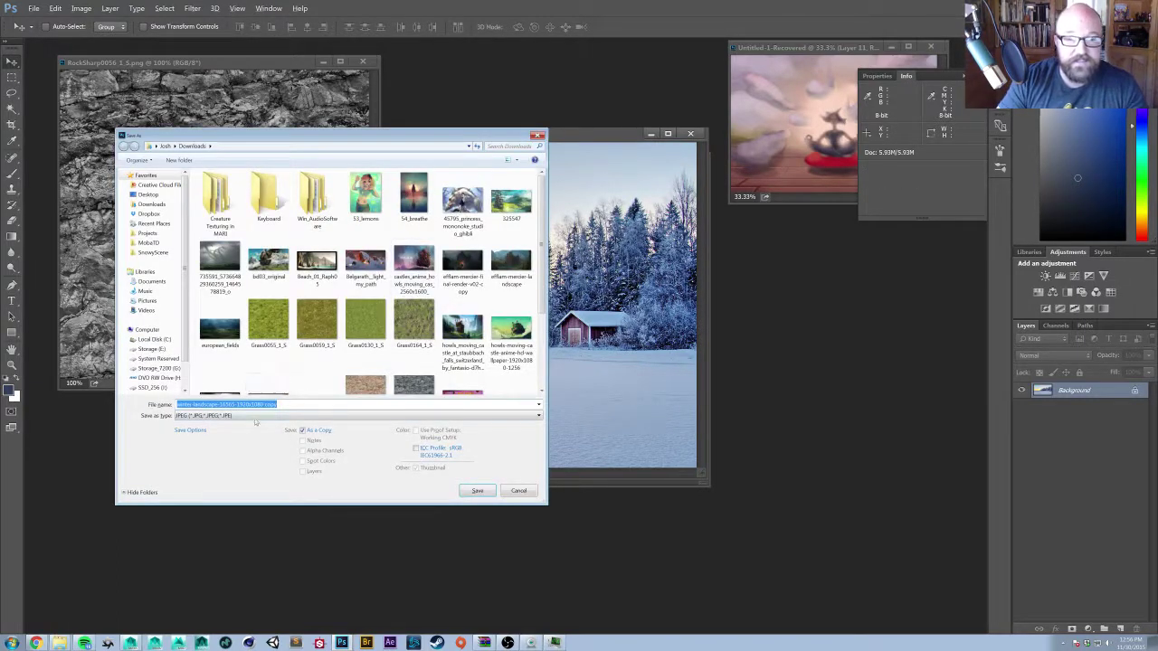
left_click(152, 252)
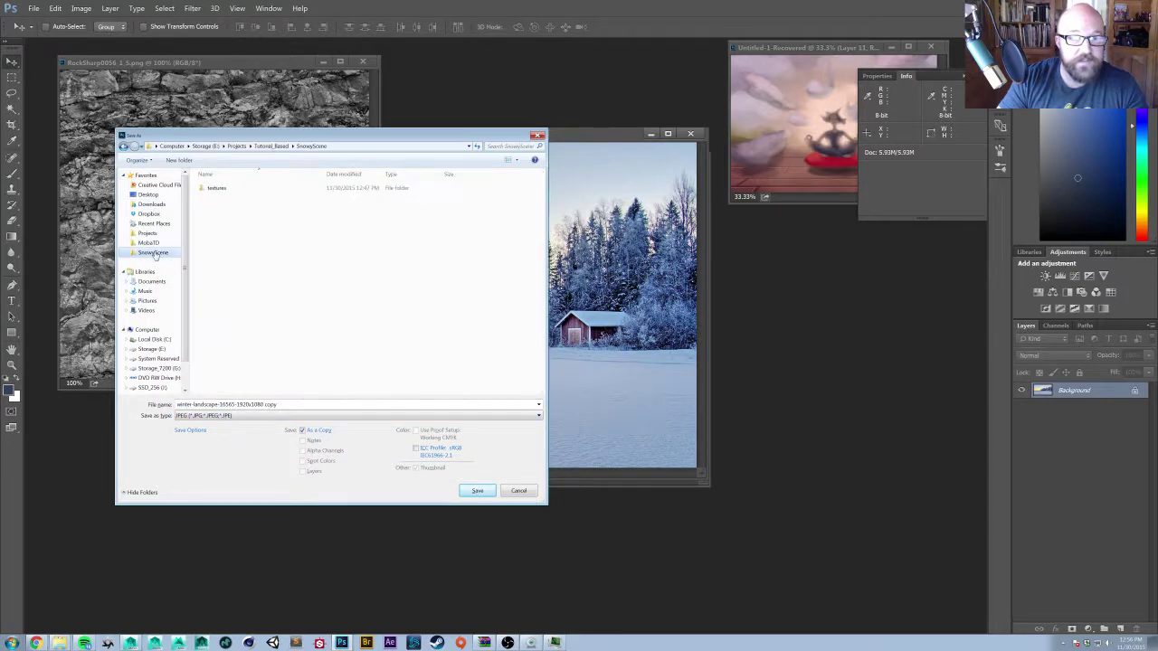
double_click(210, 192)
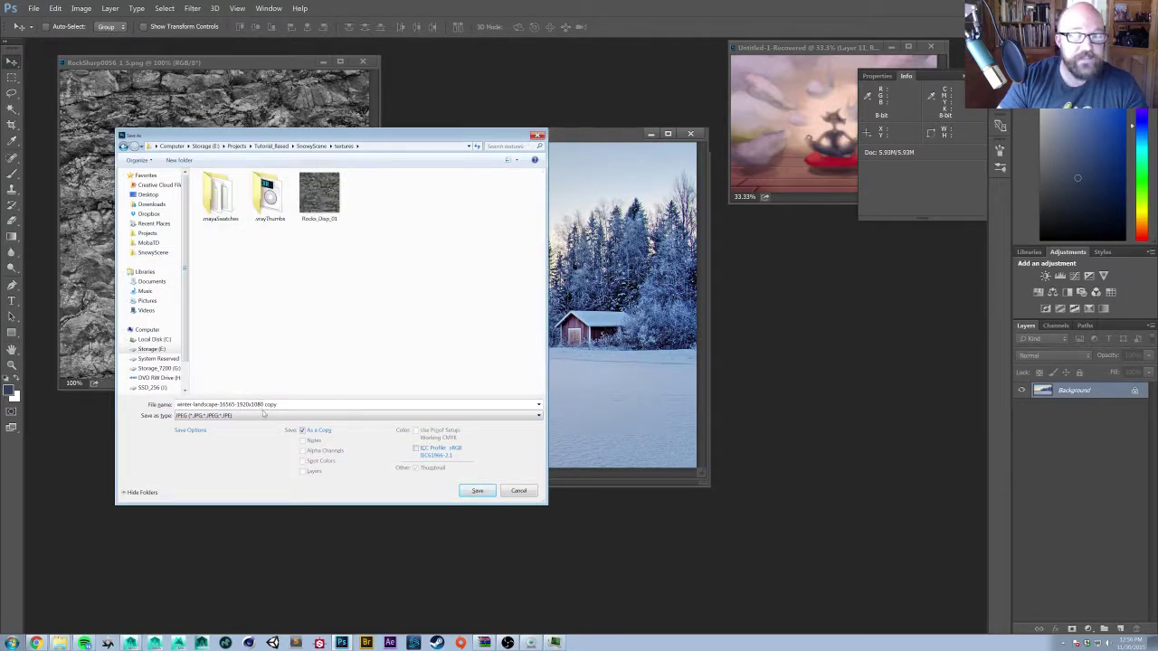
left_click(295, 406)
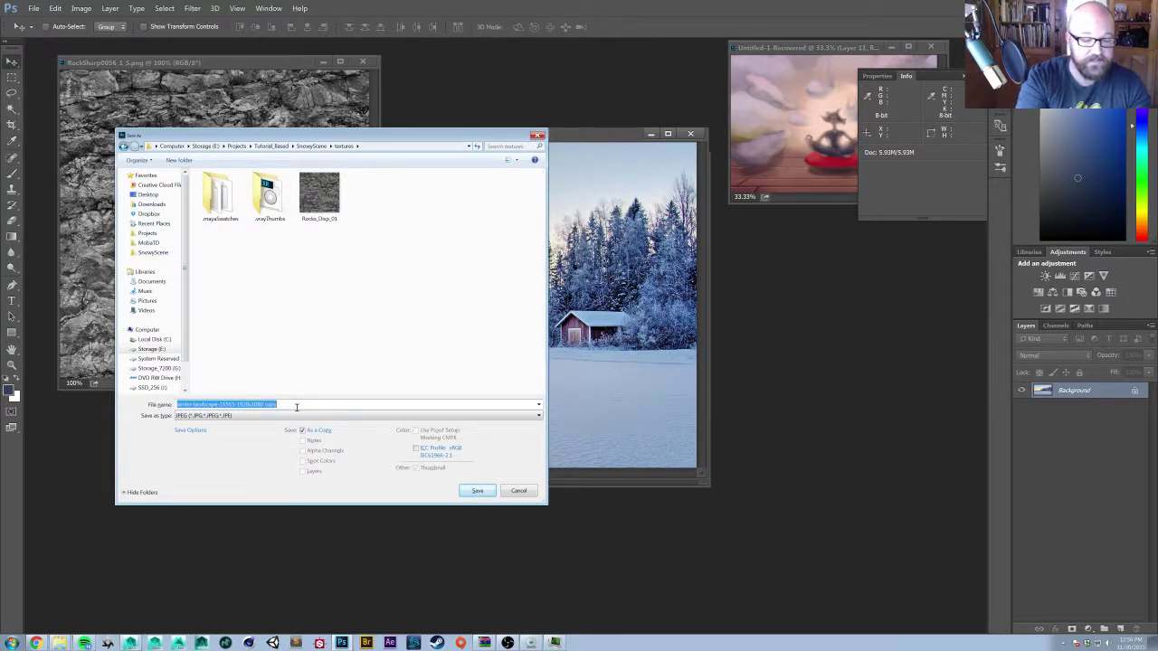
left_click(296, 407)
key("BackSpace")
key("BackSpace")
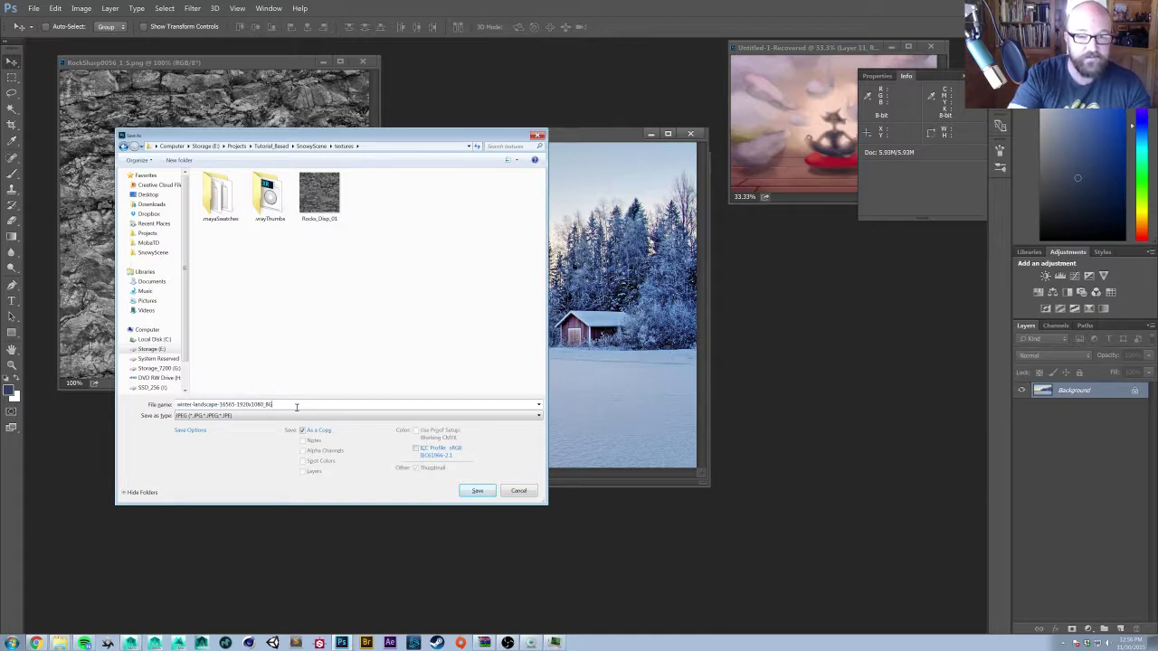
key("Return")
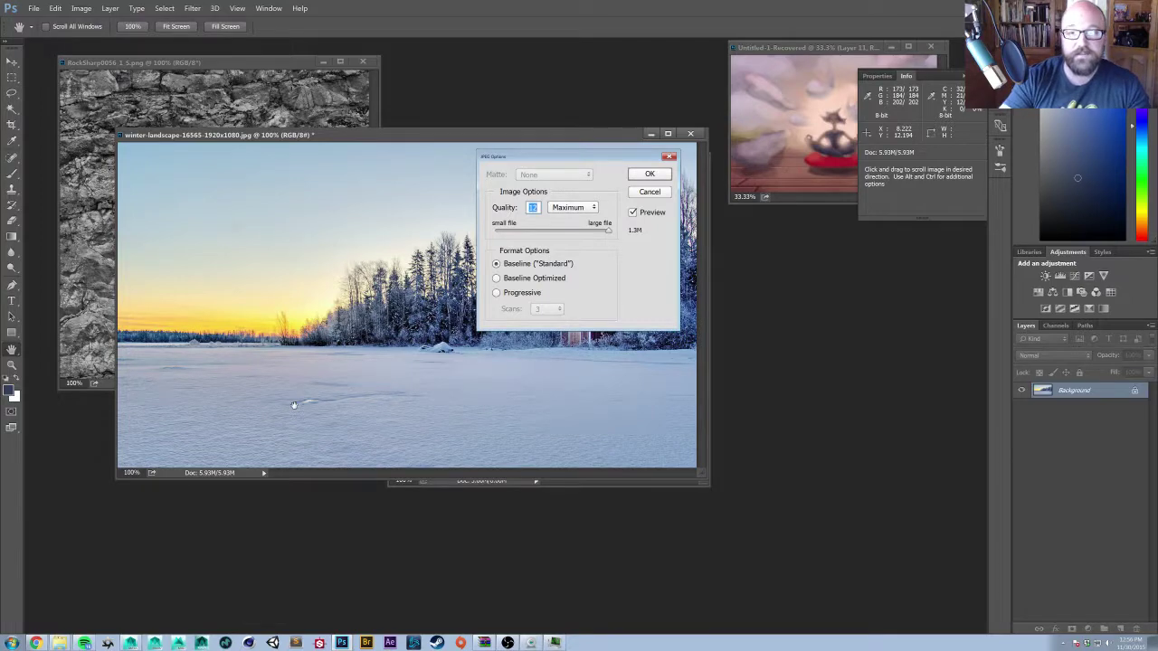
key("Return")
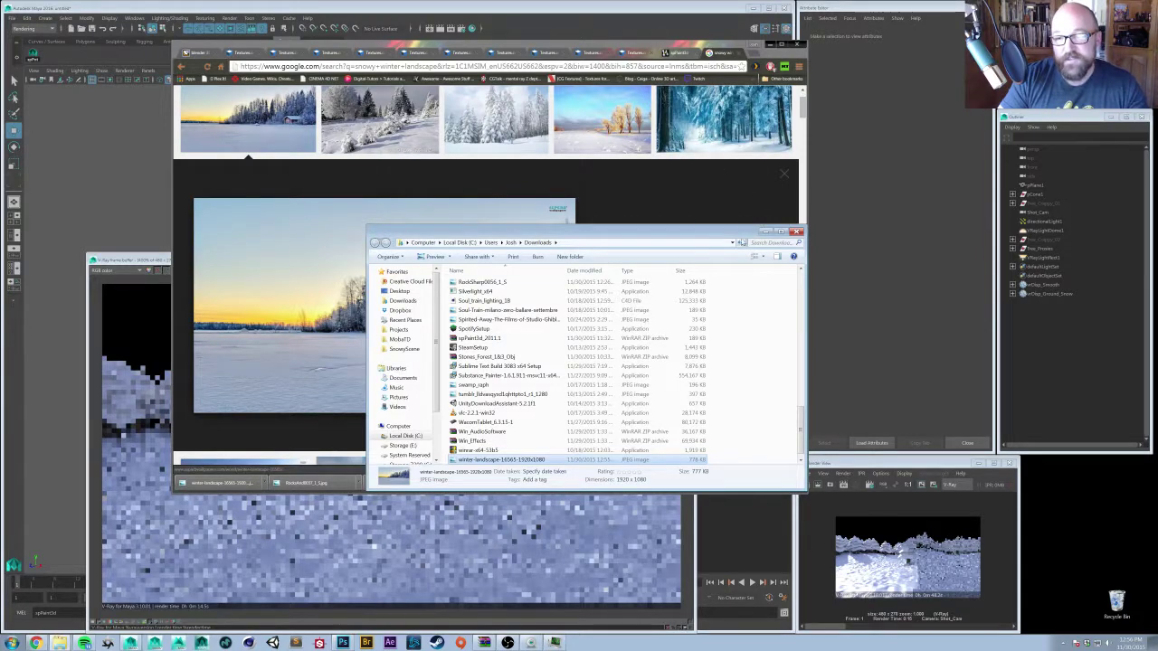
- Minimize the Downloads window, switch to Maya and minimize the V-Ray frame buffer to uncover the scene
left_click_drag(742, 239, 754, 249)
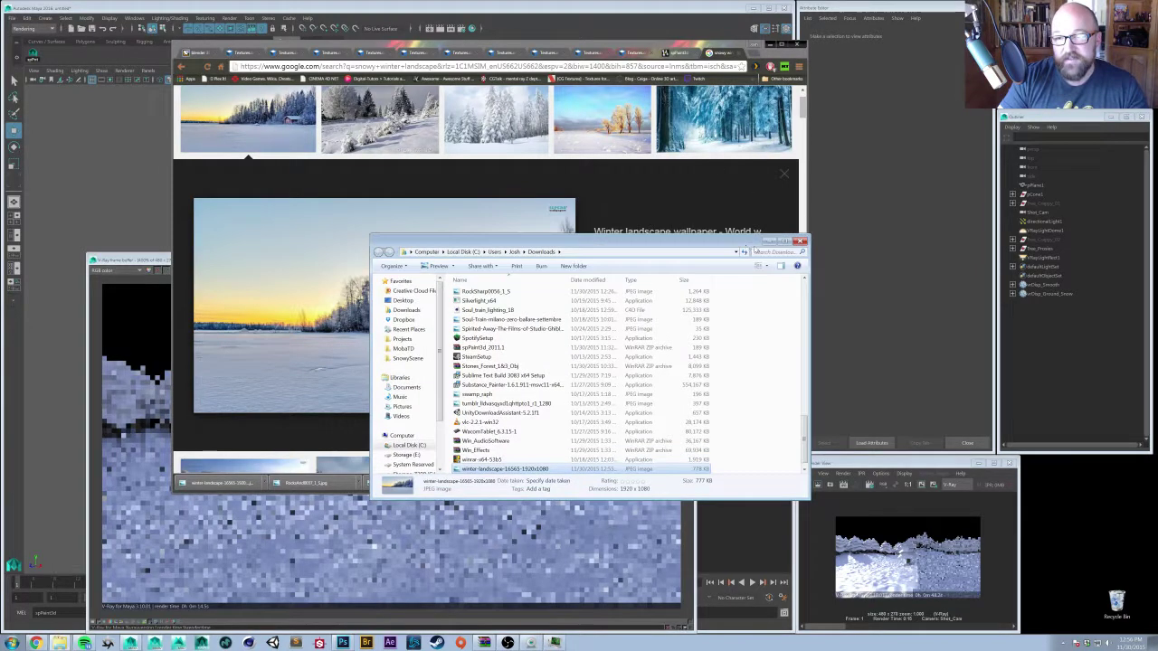
left_click(769, 241)
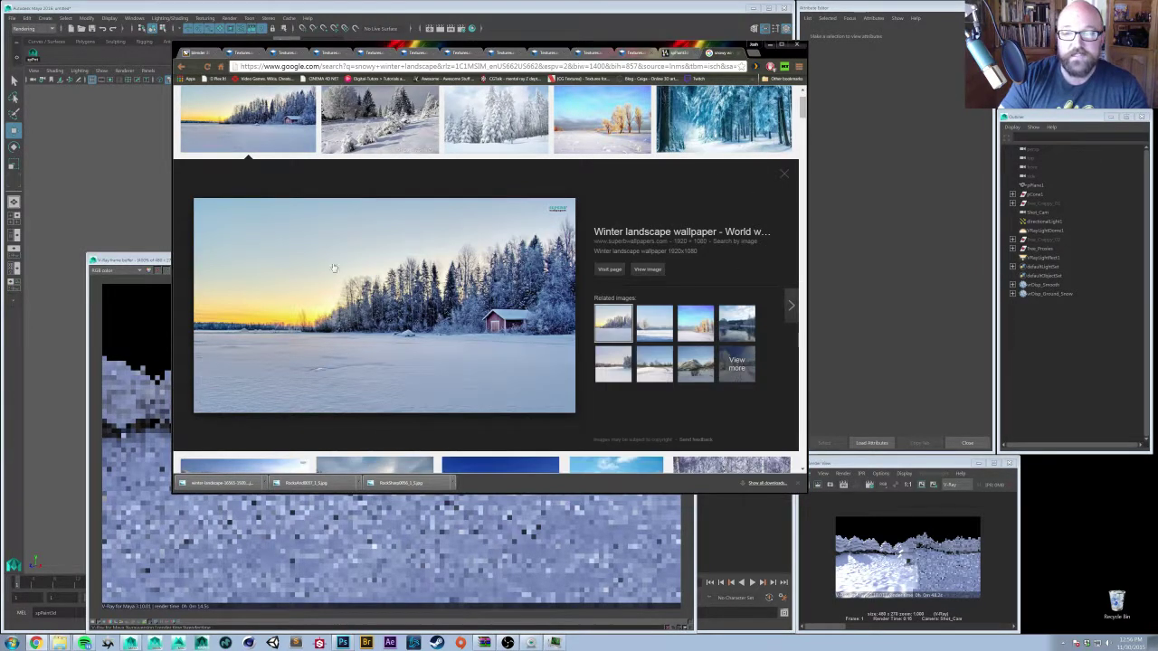
left_click(120, 214)
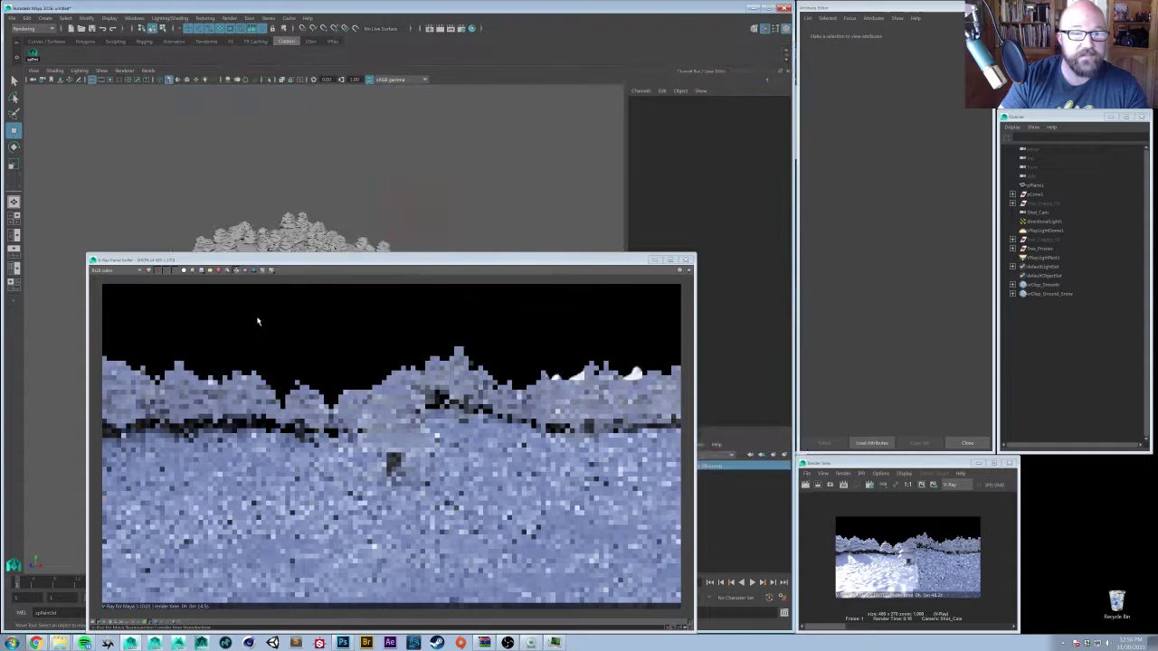
left_click(653, 260)
- Create a polygon plane, enlarge it to nearly the size of the snowy ground and raise it above the trees
left_click_drag(389, 334, 351, 362, "alt")
key("space")
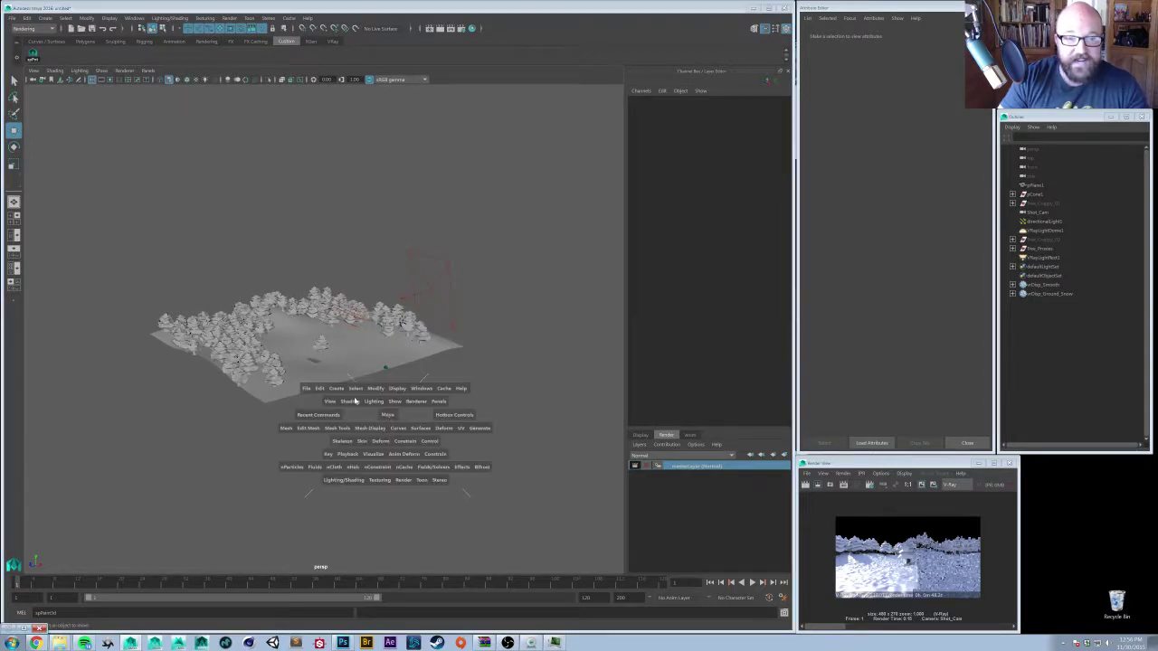
left_click(336, 388)
mouse_move(348, 421)
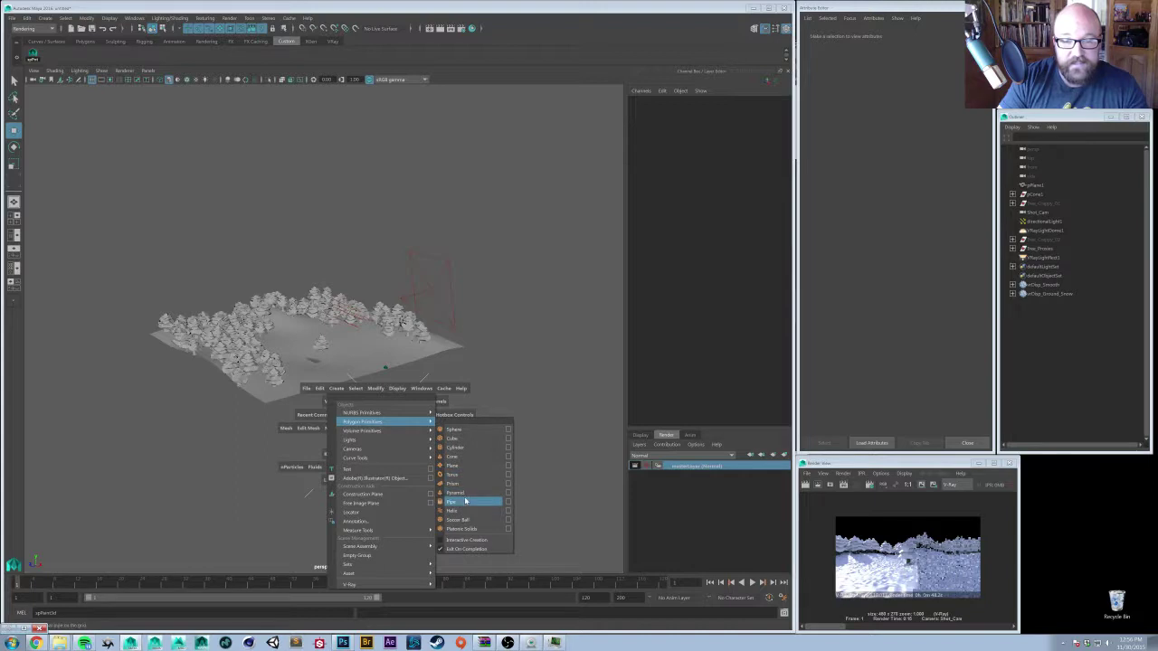
left_click(466, 466)
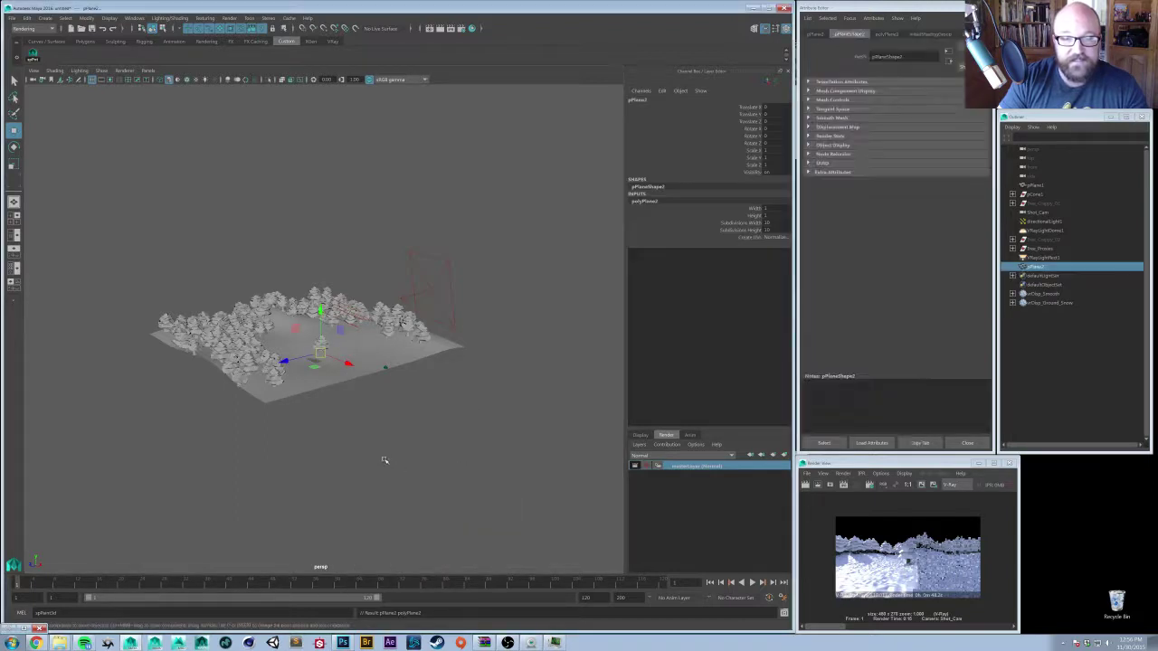
key("r")
key("w")
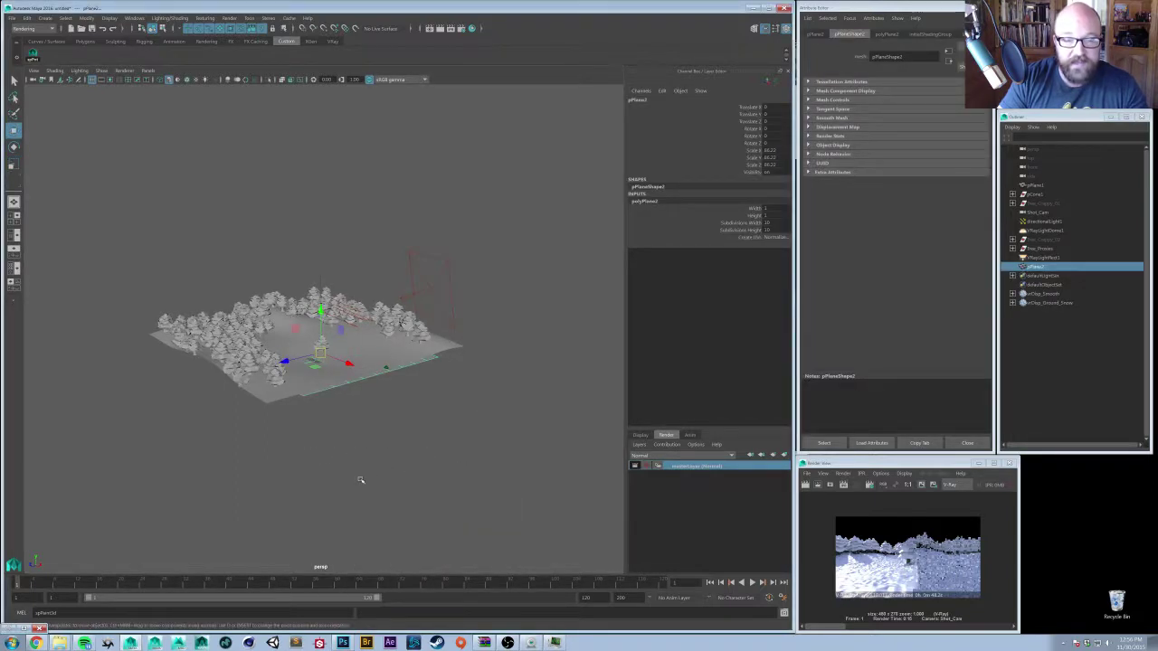
middle_click_drag(359, 478, 362, 405)
- Set the new plane's subdivisions width and height to 1
left_click_drag(774, 222, 771, 230)
type("1")
key("Return")
left_click_drag(493, 362, 496, 372, "alt")
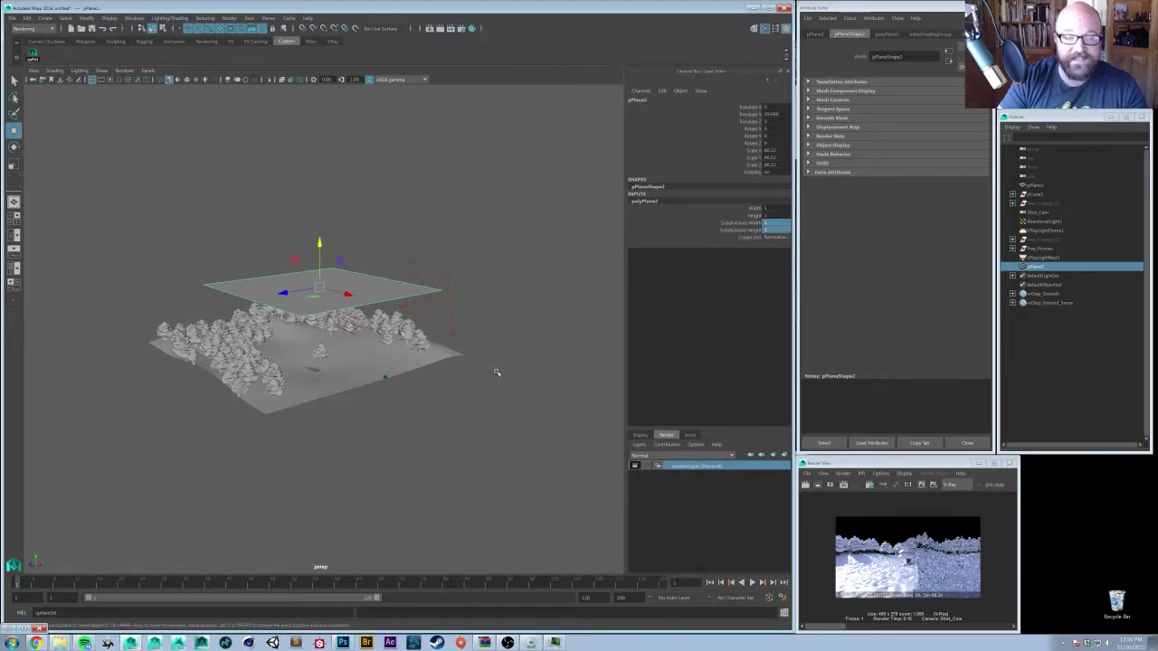
- Check the winter photo's image dimensions in pixels in Photoshop, close the dialog without resizing and return to Maya
left_click(343, 642)
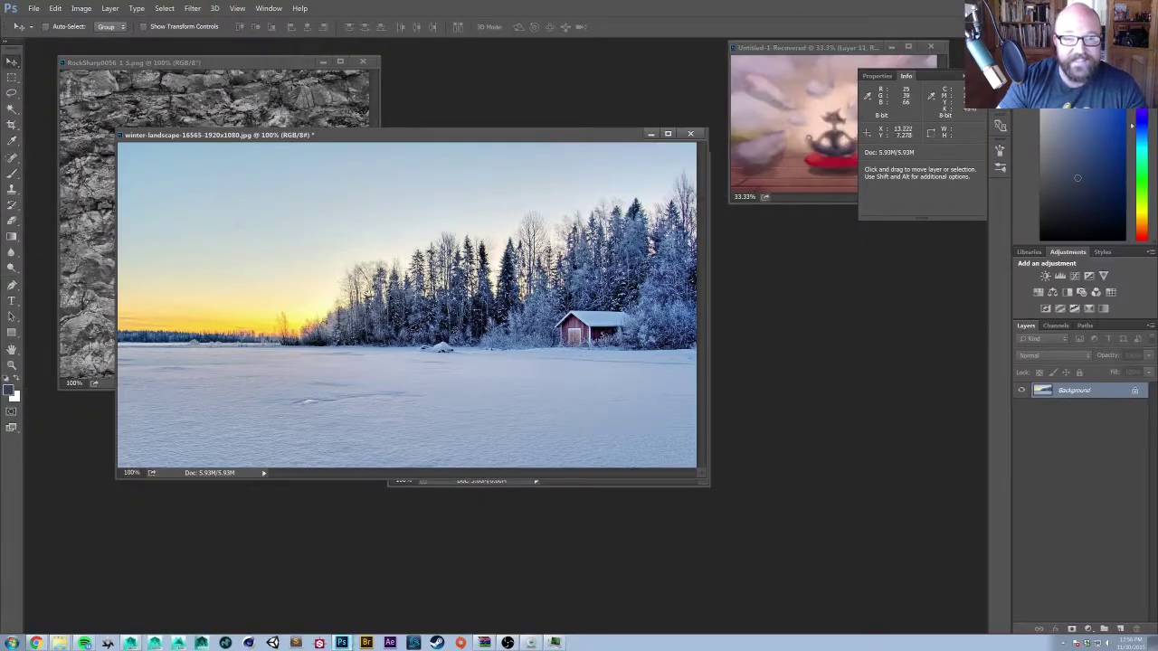
key("ctrl+alt+i")
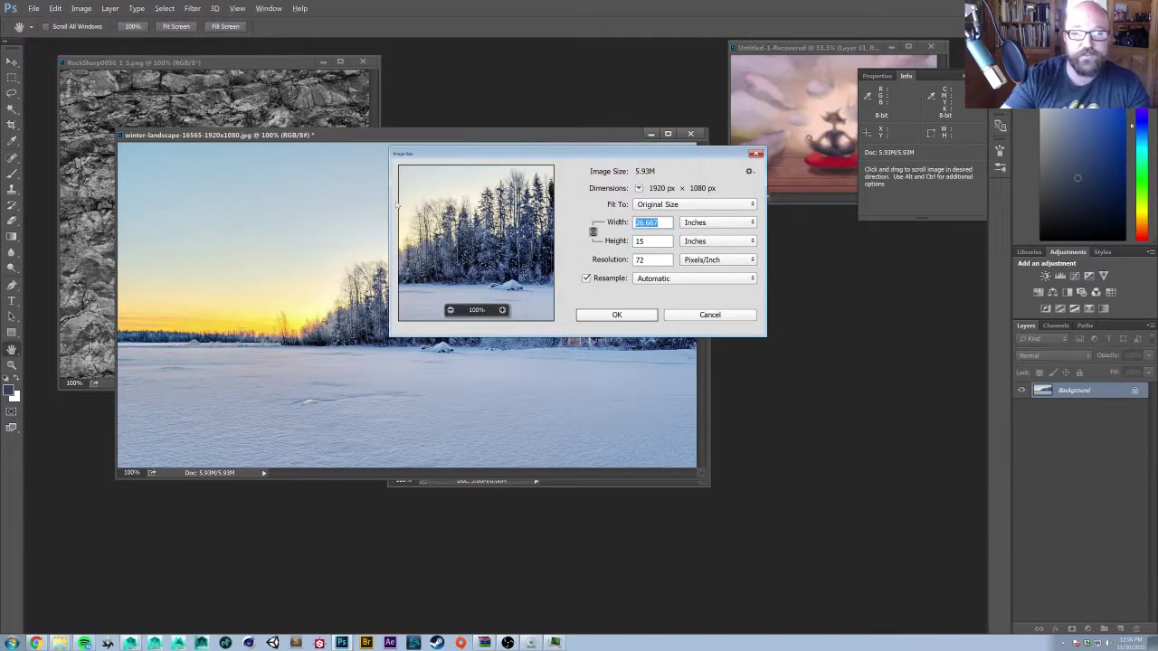
left_click(694, 224)
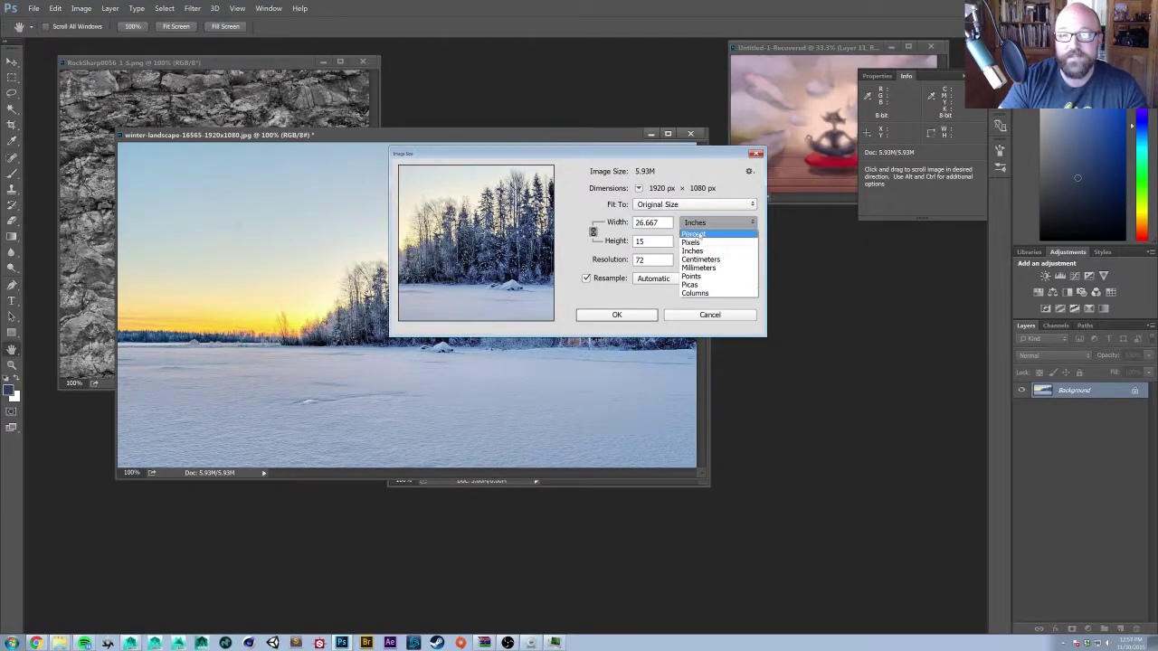
left_click(692, 242)
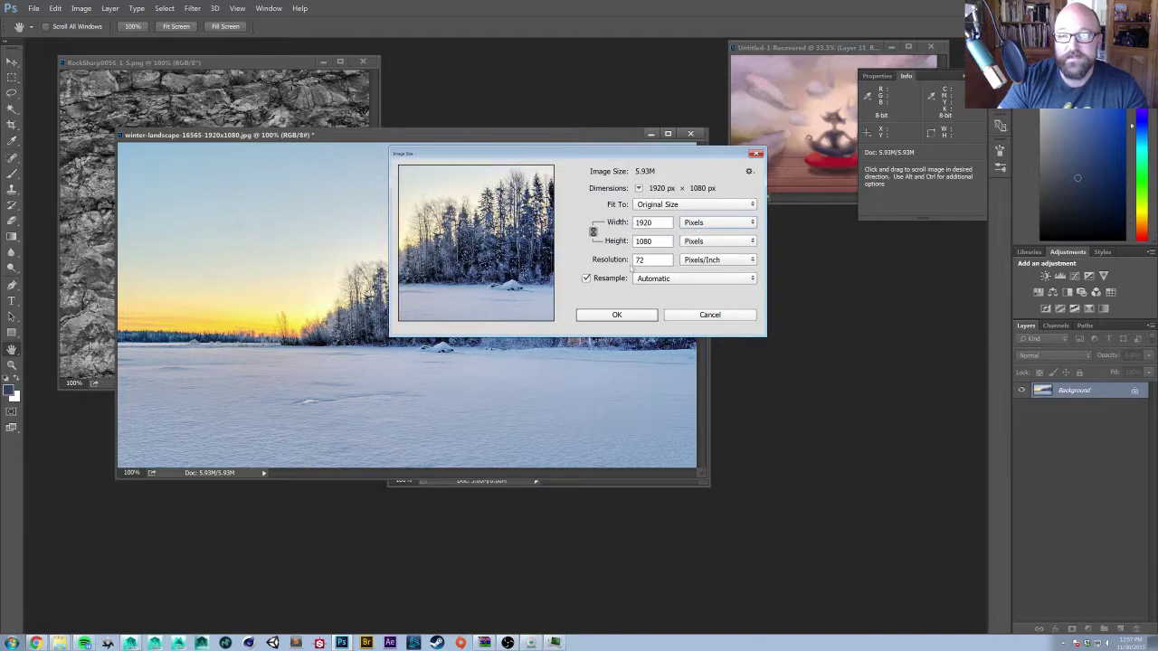
left_click(692, 316)
left_click_drag(388, 136, 418, 202)
key("alt+Tab")
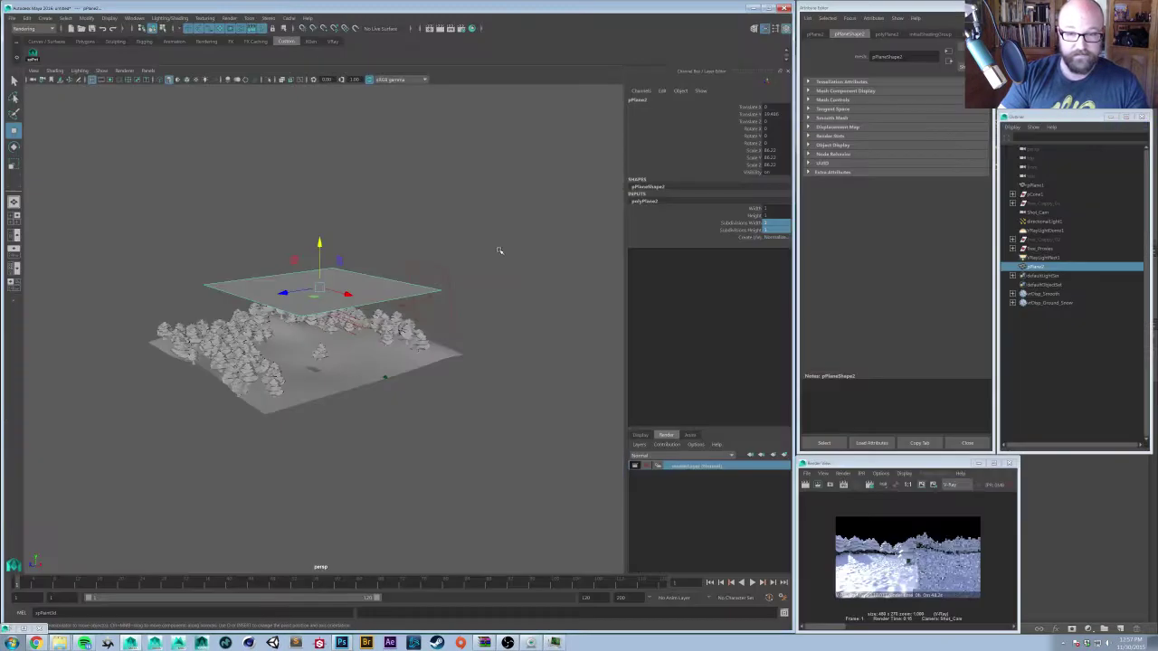
- Match the plane to the photo's proportions by setting Scale X and Y to 1920 and Scale Z to 1080
double_click(769, 150)
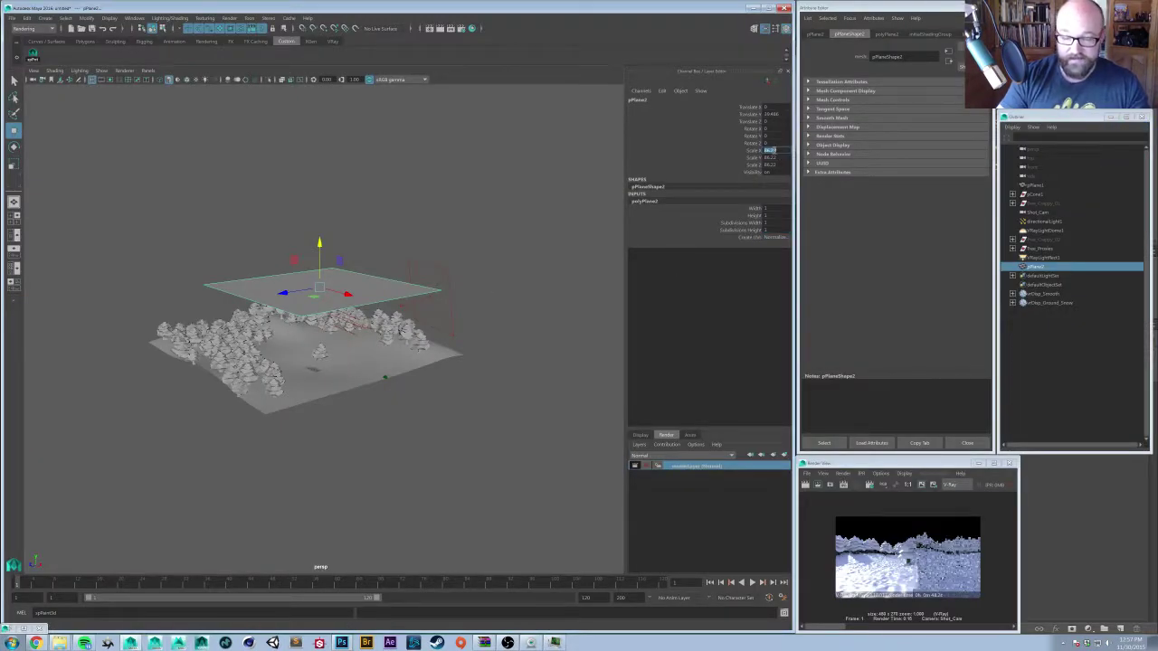
key("Return")
type("19")
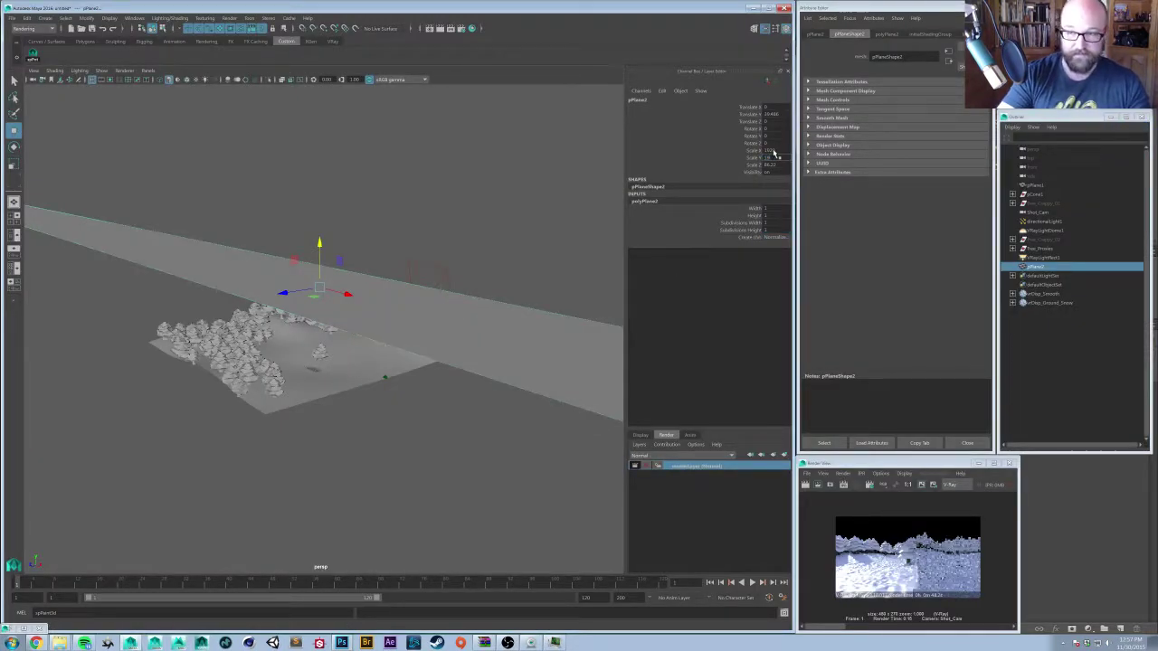
type("20")
key("Tab")
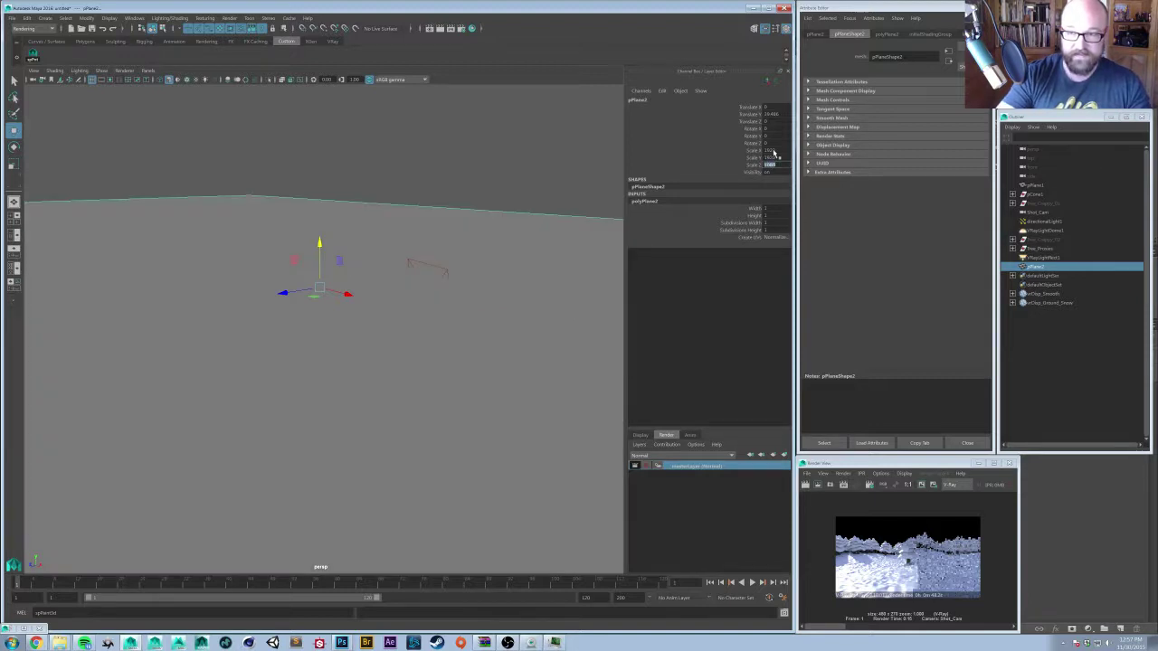
scroll(437, 354, "down", 8)
left_click_drag(407, 317, 421, 371, "alt")
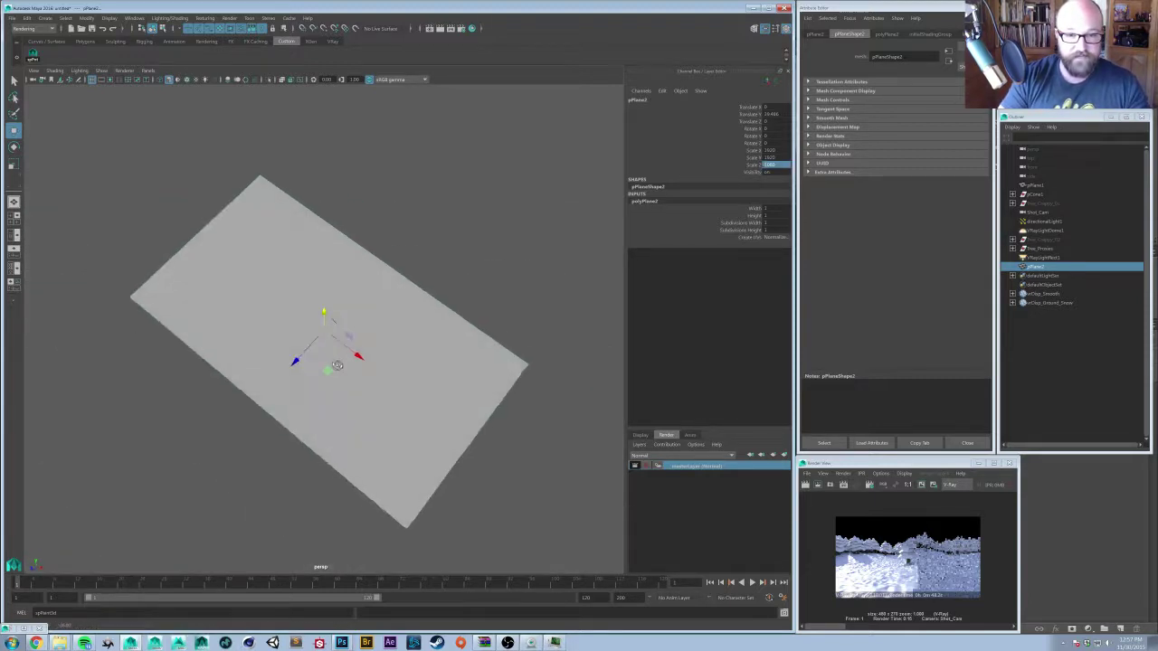
- Scale the plane down uniformly to about 157 in X and Y and 88 in Z, near the size of the scene
scroll(422, 371, "up", 2)
key("r")
scroll(473, 411, "down", 5)
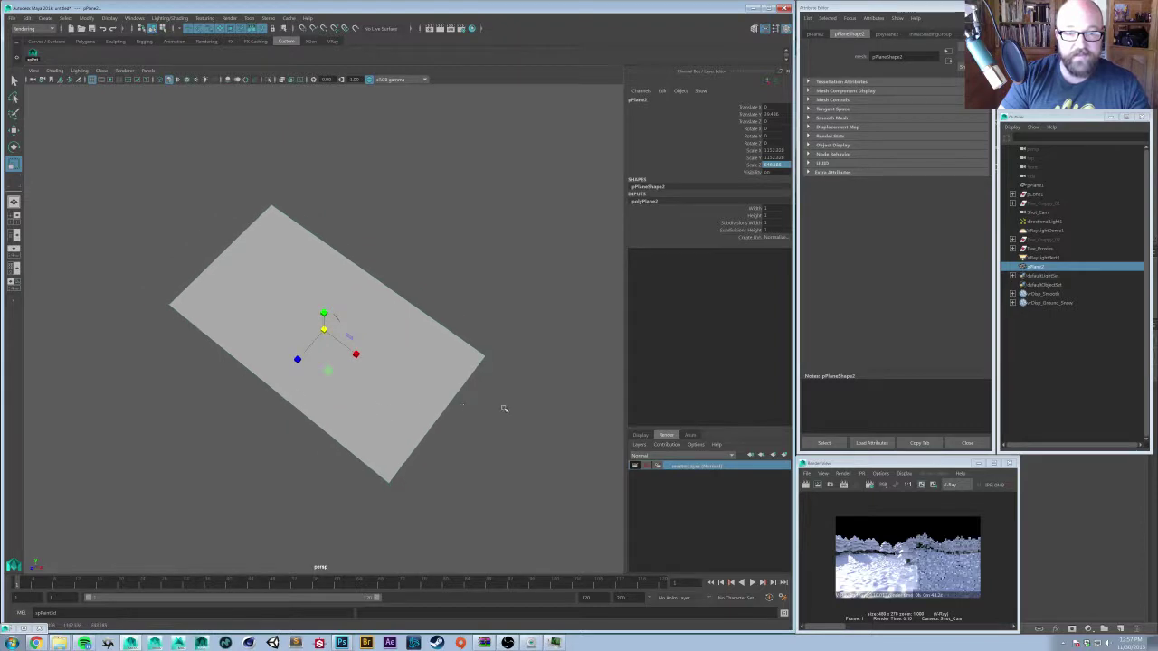
middle_click_drag(418, 408, 336, 410)
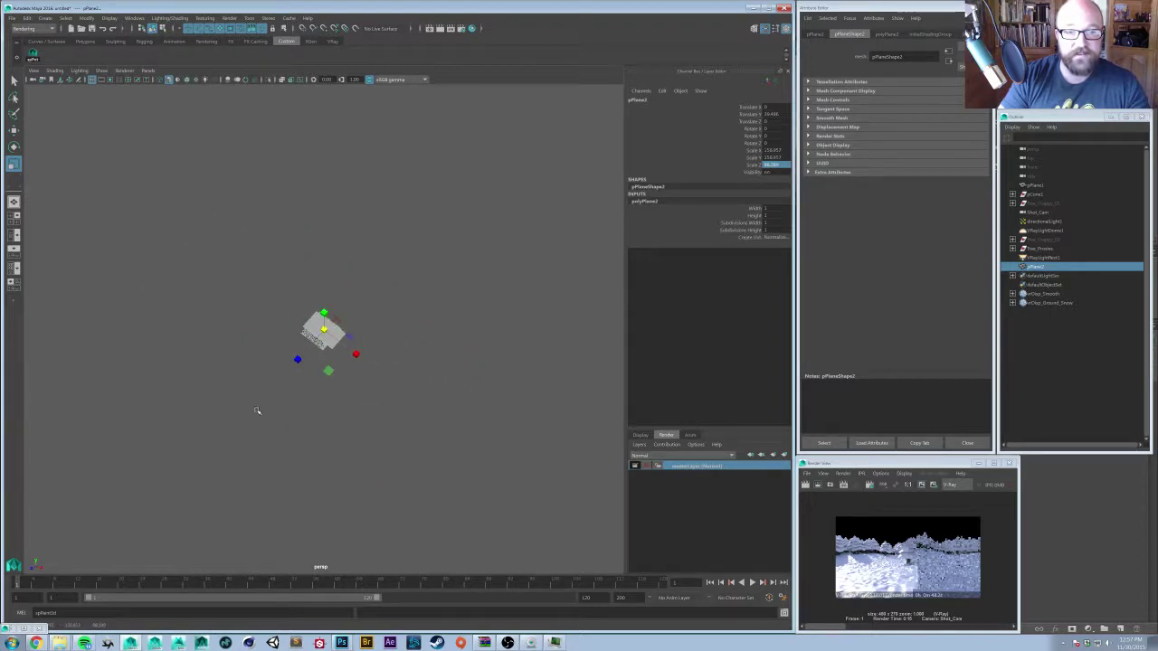
right_click_drag(256, 410, 336, 408, "alt")
- Rotate the plane 90 degrees in Y and X so it stands upright, and move it along X behind the trees
key("e")
left_click_drag(308, 368, 362, 361)
key("ctrl+z")
key("e")
key("ctrl+z")
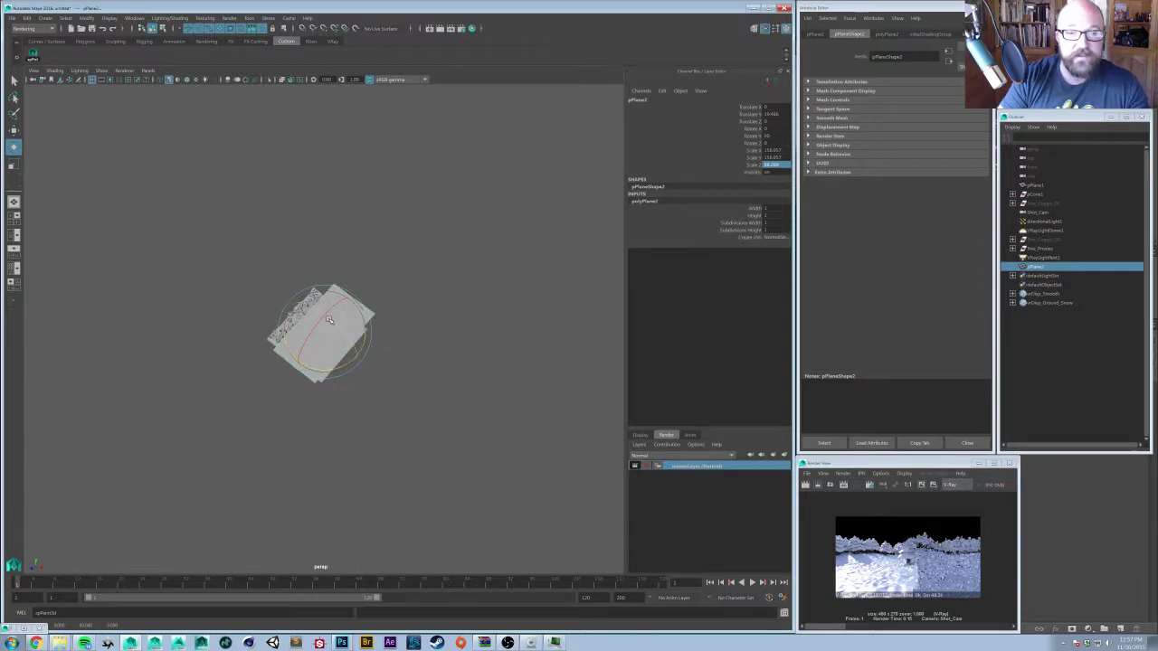
left_click_drag(328, 319, 354, 355)
key("w")
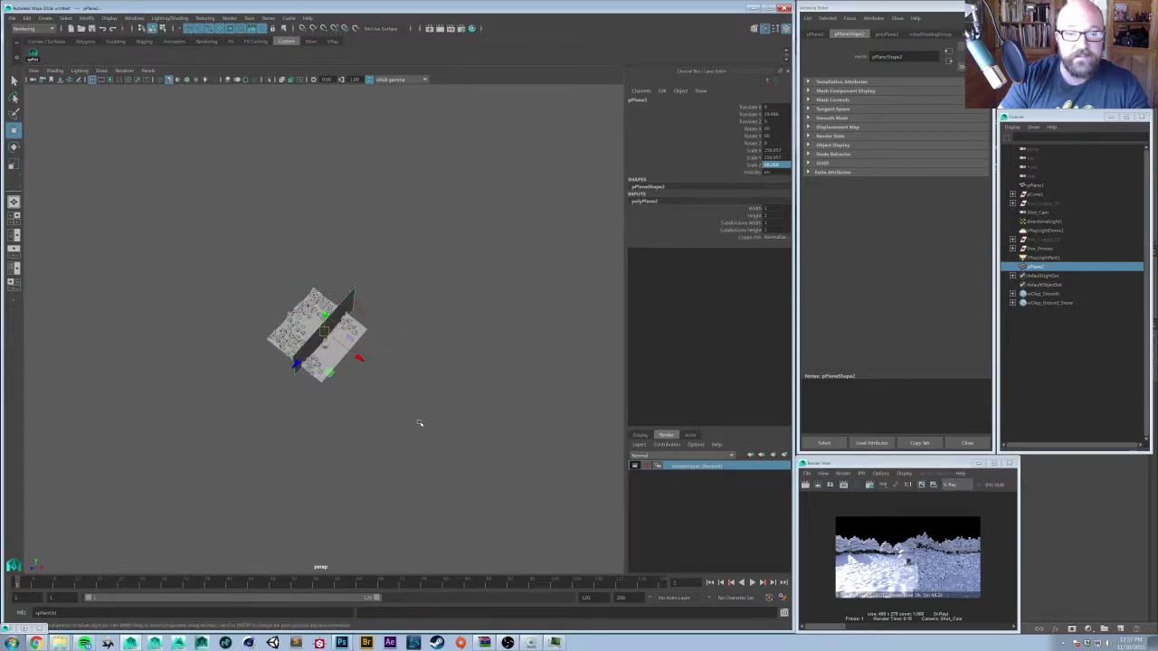
middle_click_drag(419, 422, 365, 409, "shift")
- Assign a new VRay Light Mtl to the upright plane and enable Compensate Camera Exposure
left_click_drag(346, 406, 419, 380, "alt")
right_click_drag(419, 380, 443, 387, "alt")
left_click_drag(398, 403, 229, 300, "alt")
right_click_drag(230, 301, 235, 521)
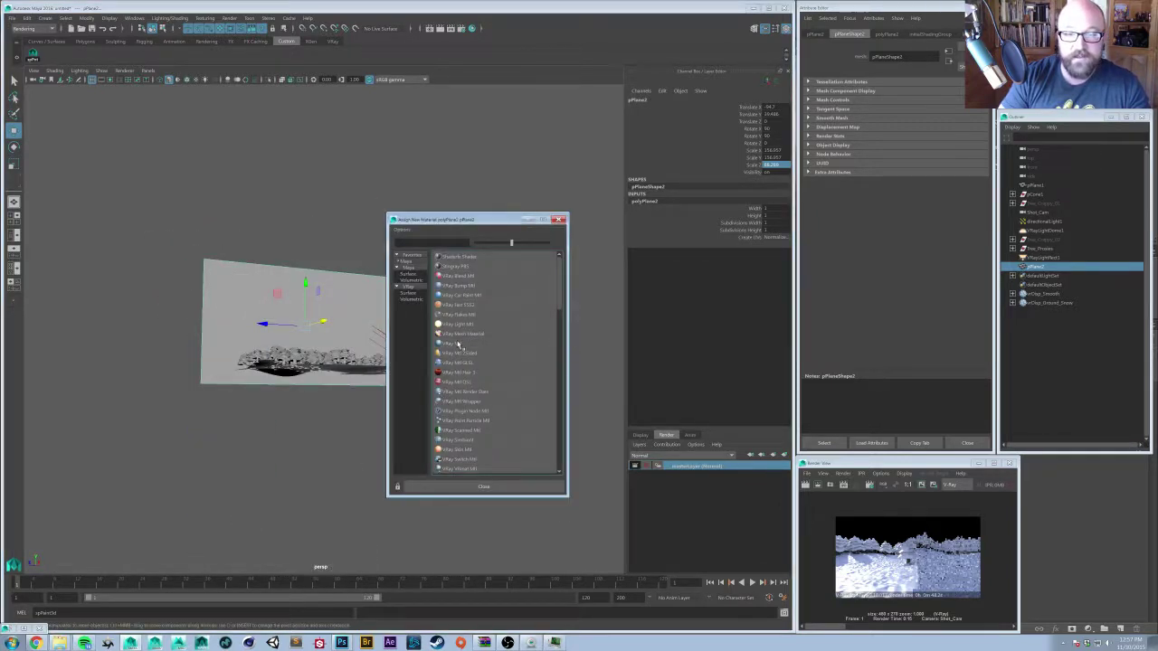
left_click(459, 325)
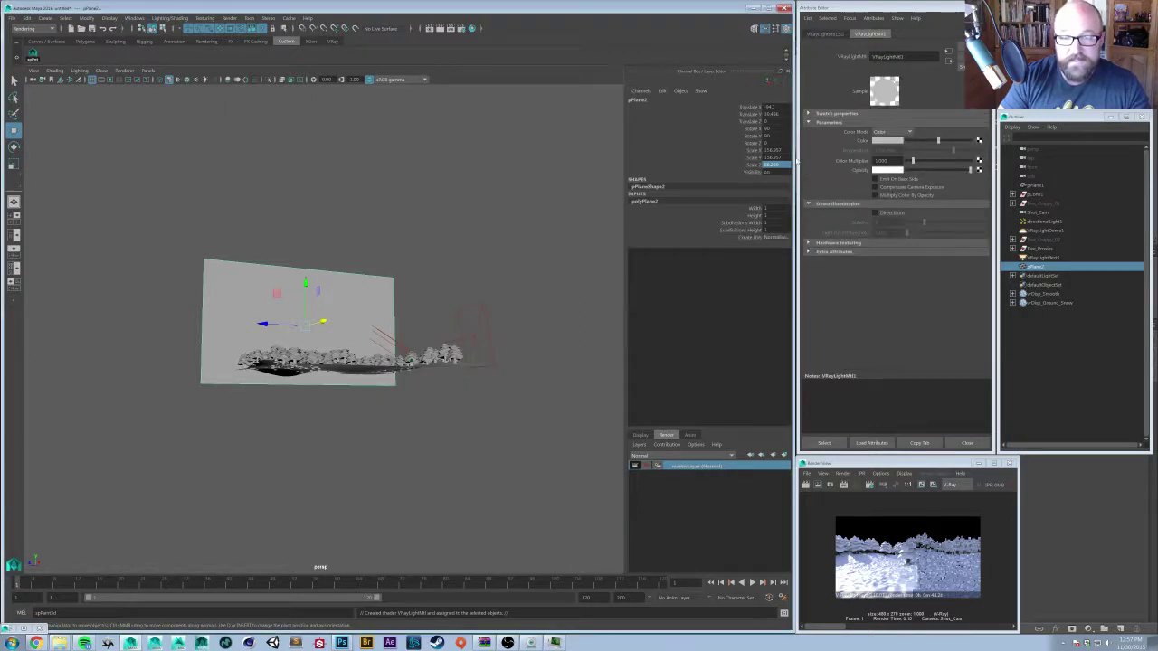
- Map the light material's color to a file texture using winter-landscape-16565-1920x1080_BG.jpg from the textures folder
left_click(978, 141)
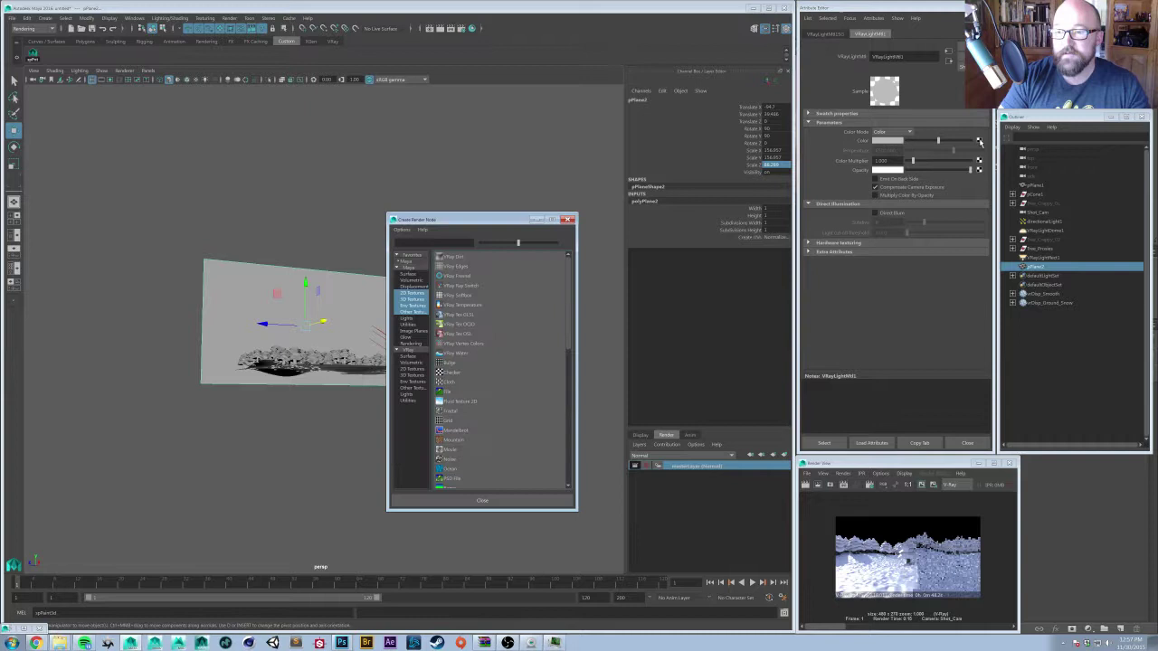
left_click(457, 390)
left_click(980, 153)
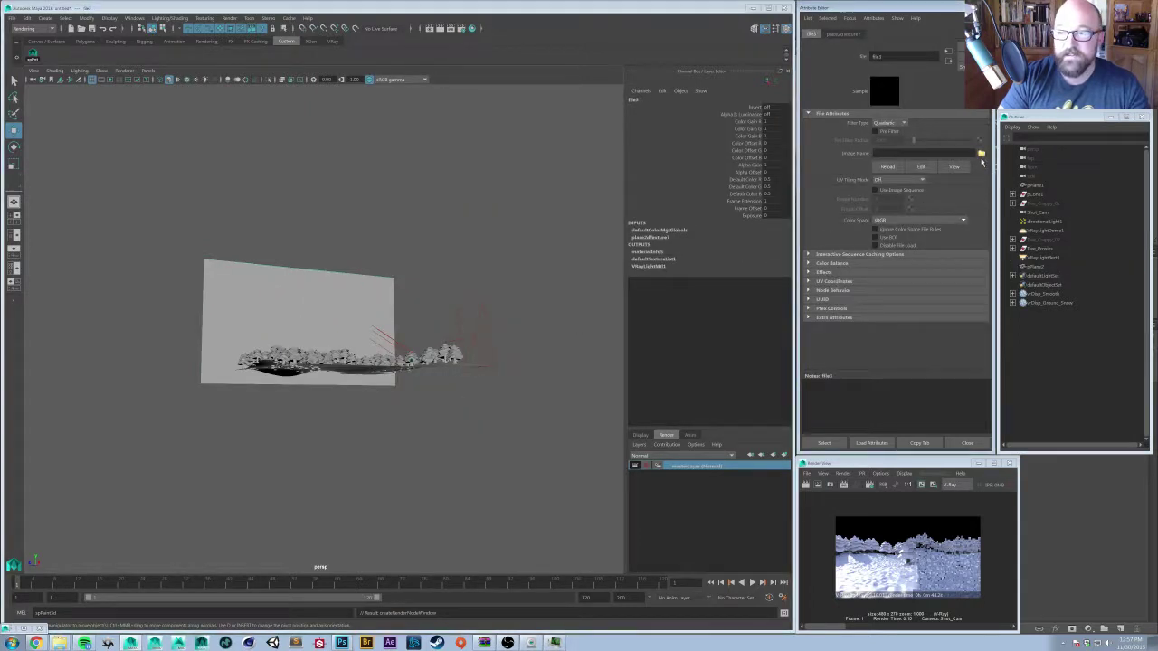
left_click(417, 220)
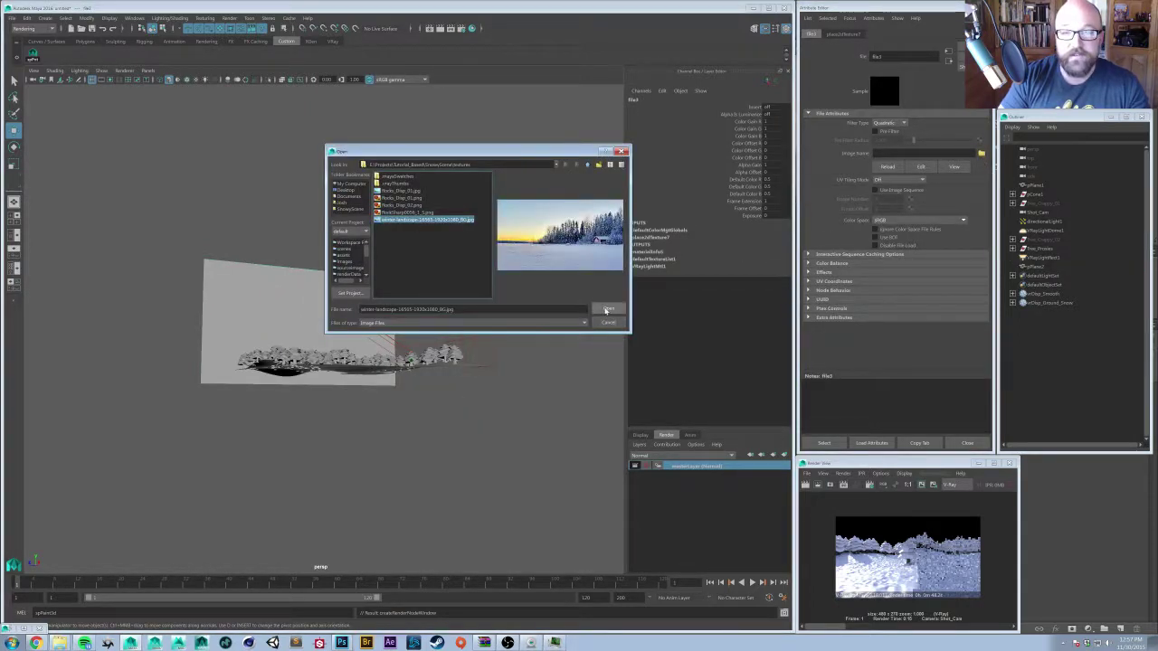
left_click(604, 309)
- Display textures in the viewport, face the backdrop from the front and select the backdrop plane
key("a")
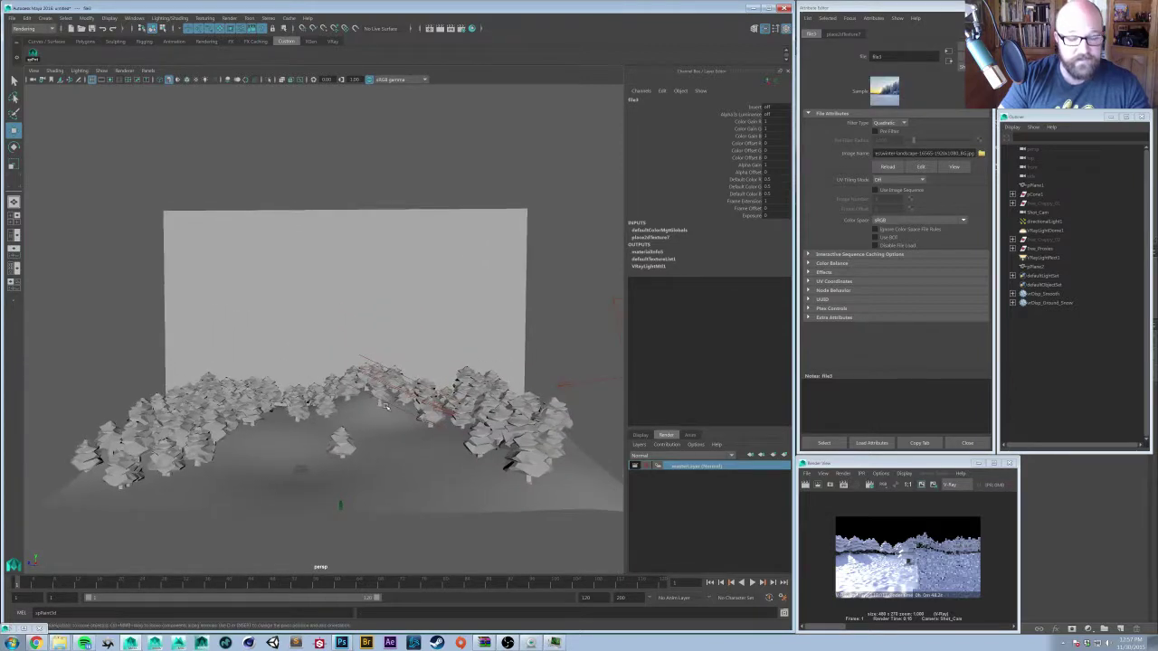
key("6")
left_click_drag(366, 414, 389, 380, "alt")
left_click(398, 331)
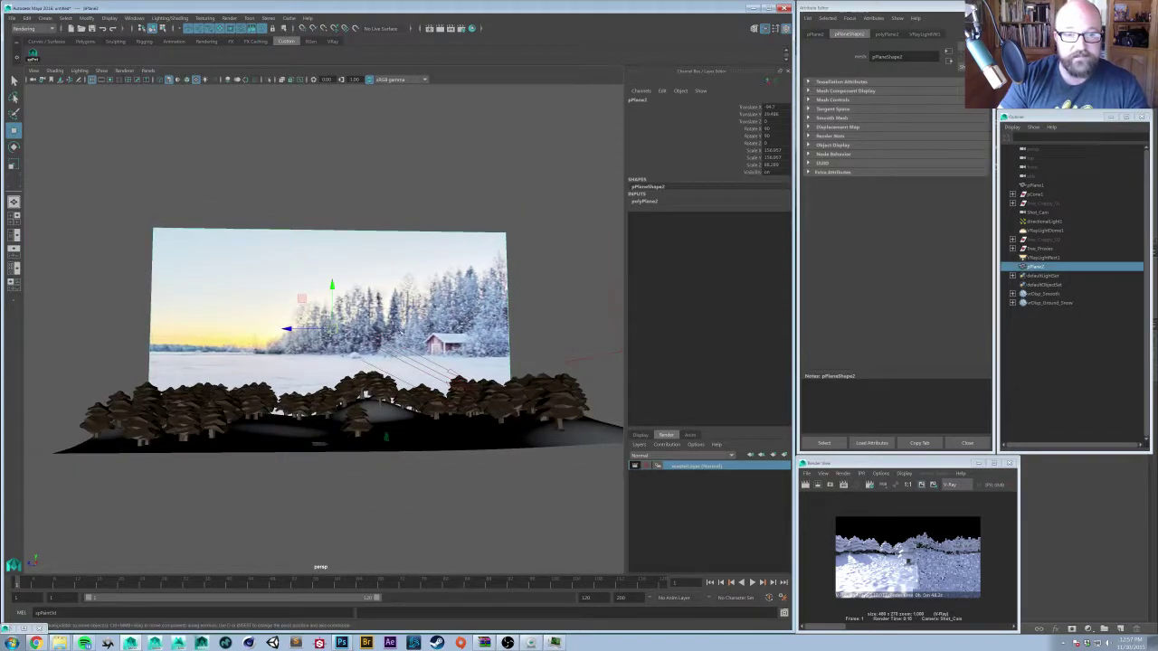
- Enlarge the backdrop plane and adjust its height through the Shot_Cam view until the photo fills the frame behind the trees
left_click_drag(332, 285, 332, 307)
left_click_drag(389, 411, 344, 389, "alt")
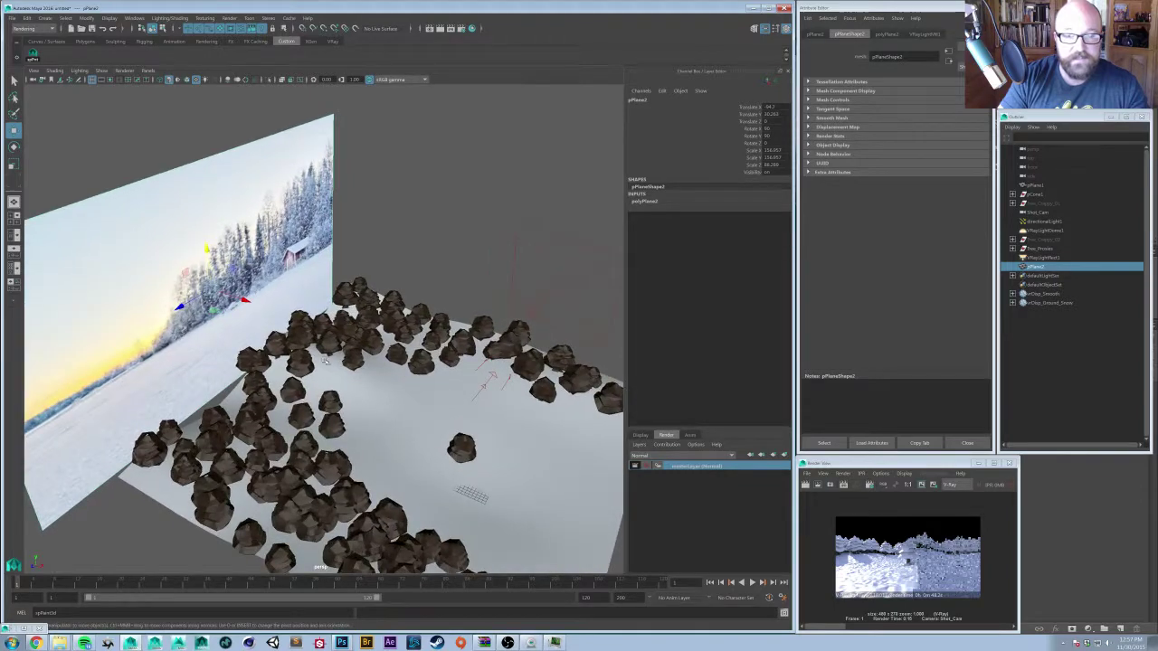
left_click(147, 72)
mouse_move(203, 80)
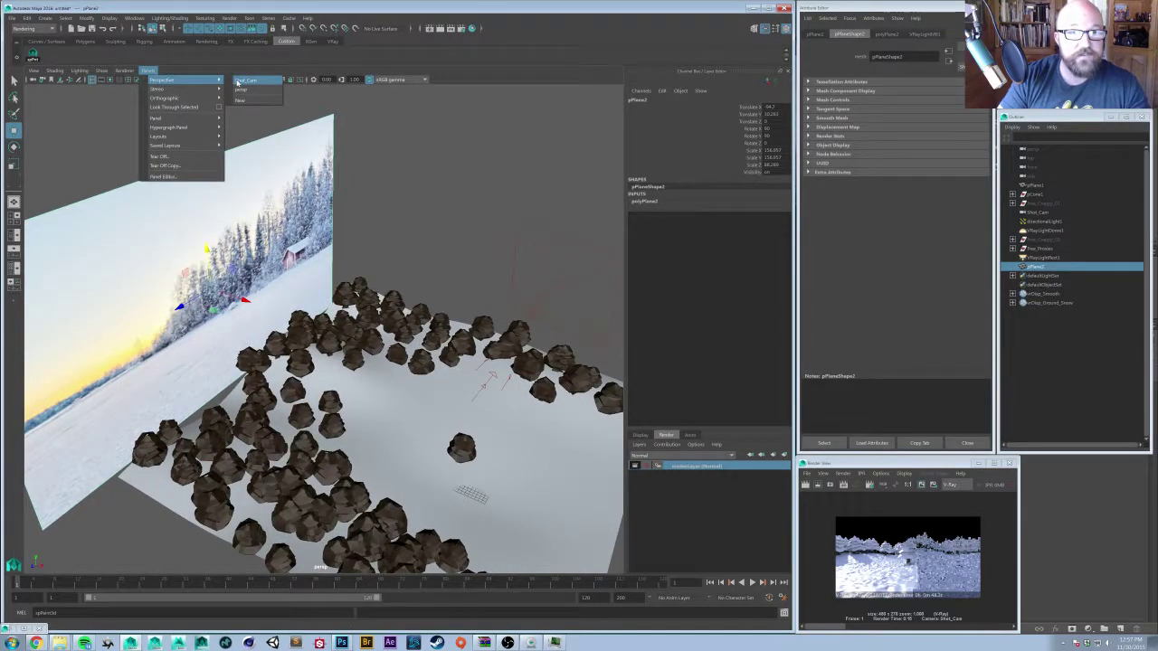
left_click(244, 81)
key("r")
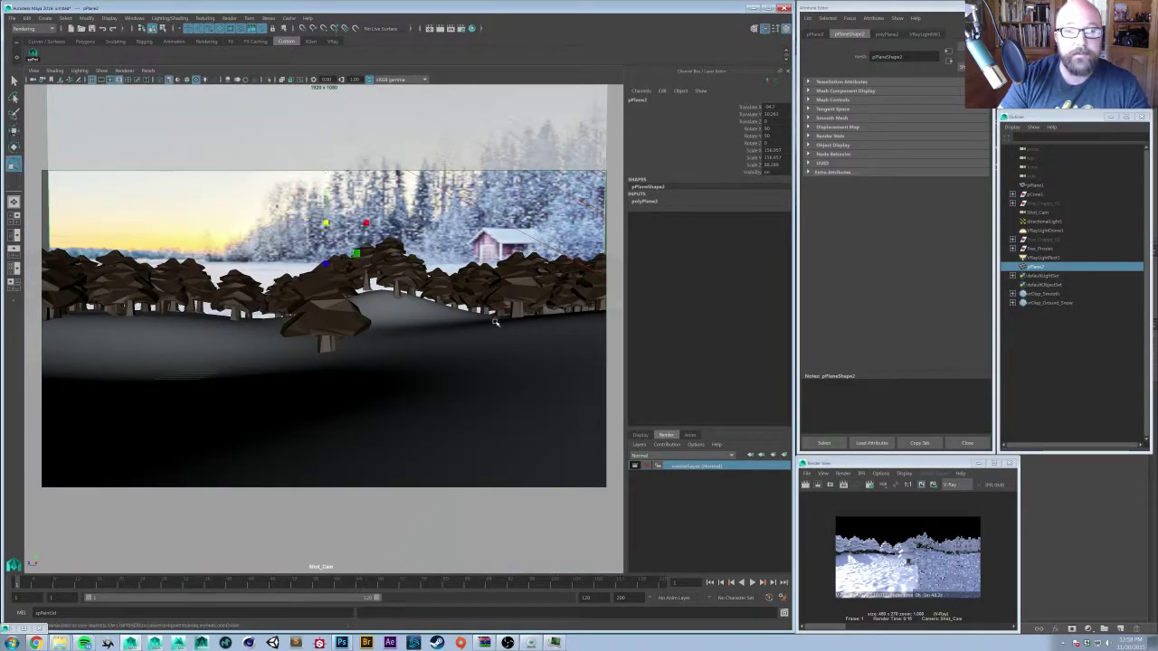
middle_click_drag(484, 297, 502, 312)
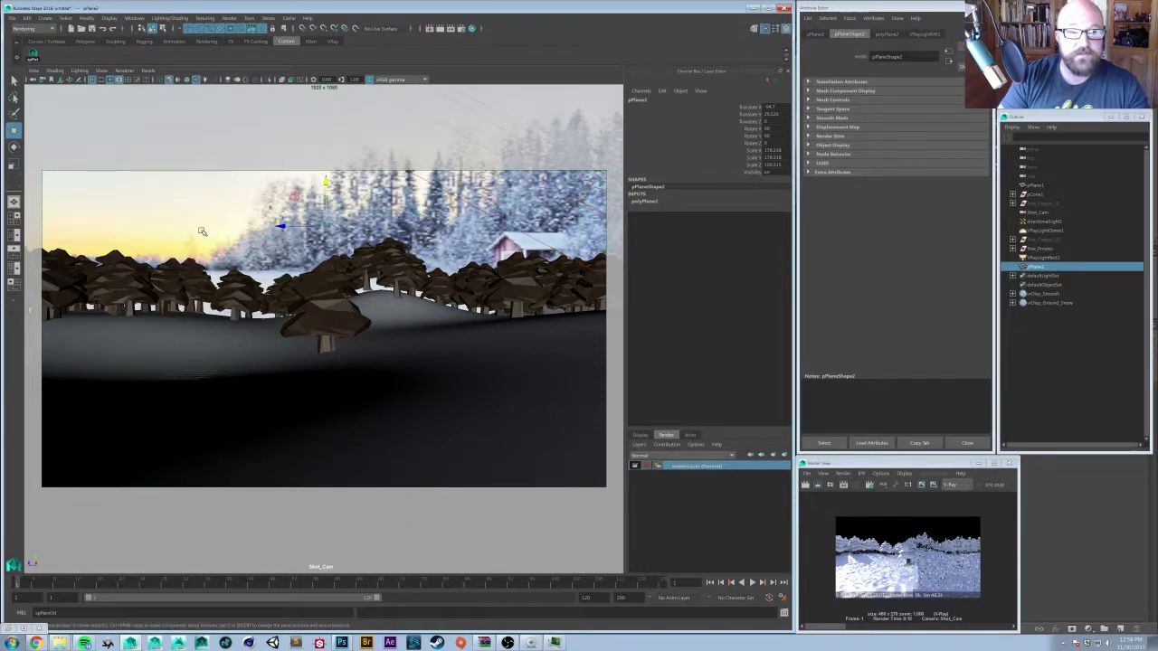
- Turn off Cast Shadows and Receive Shadows in the backdrop plane's render stats
right_click_drag(202, 232, 163, 264)
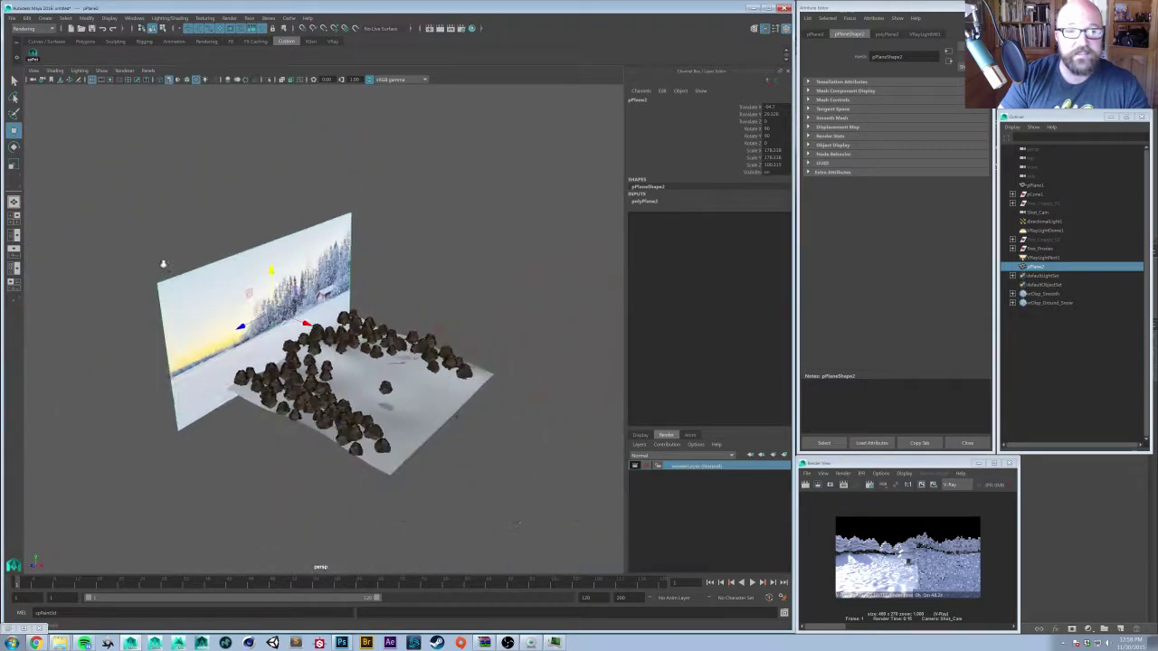
left_click_drag(163, 264, 216, 289, "alt")
left_click(217, 289)
left_click(270, 271)
left_click_drag(357, 310, 460, 314, "alt")
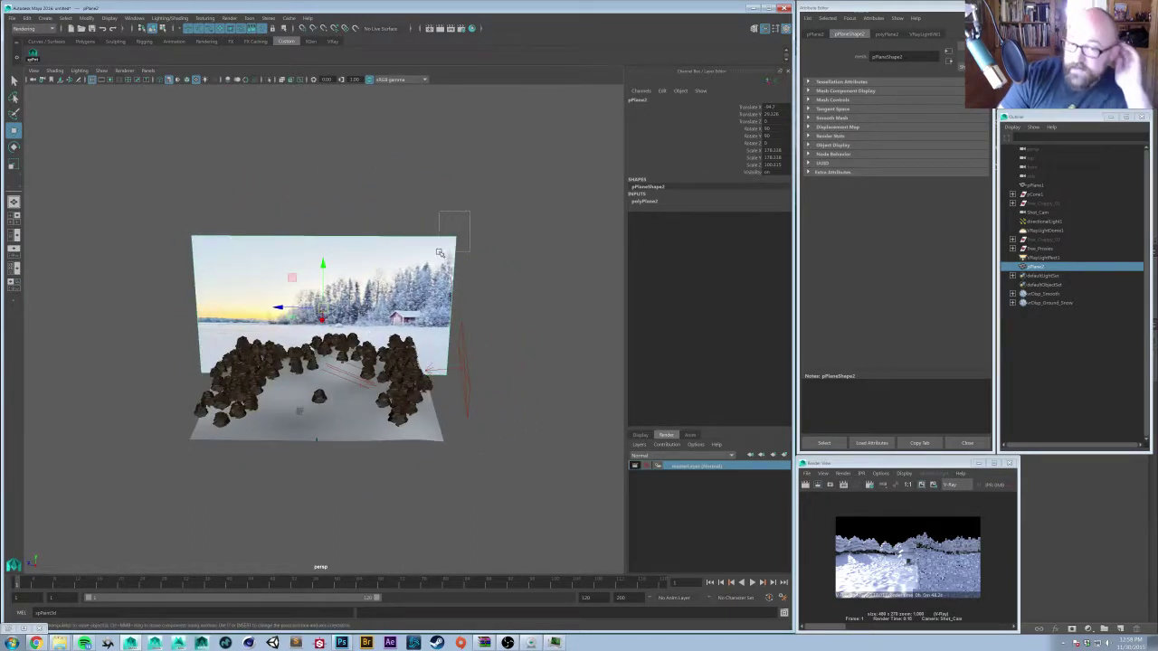
left_click(844, 136)
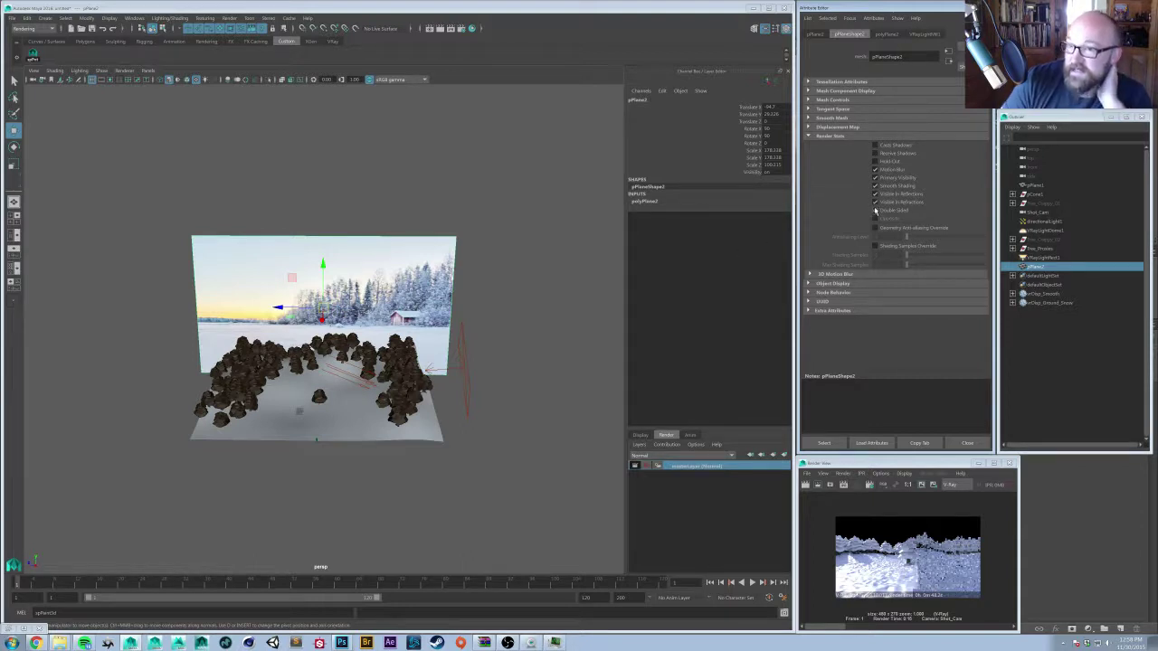
- Render the scene with the backdrop in the V-Ray frame buffer and compare it with the original photo in Photoshop
left_click_drag(382, 339, 413, 312, "alt")
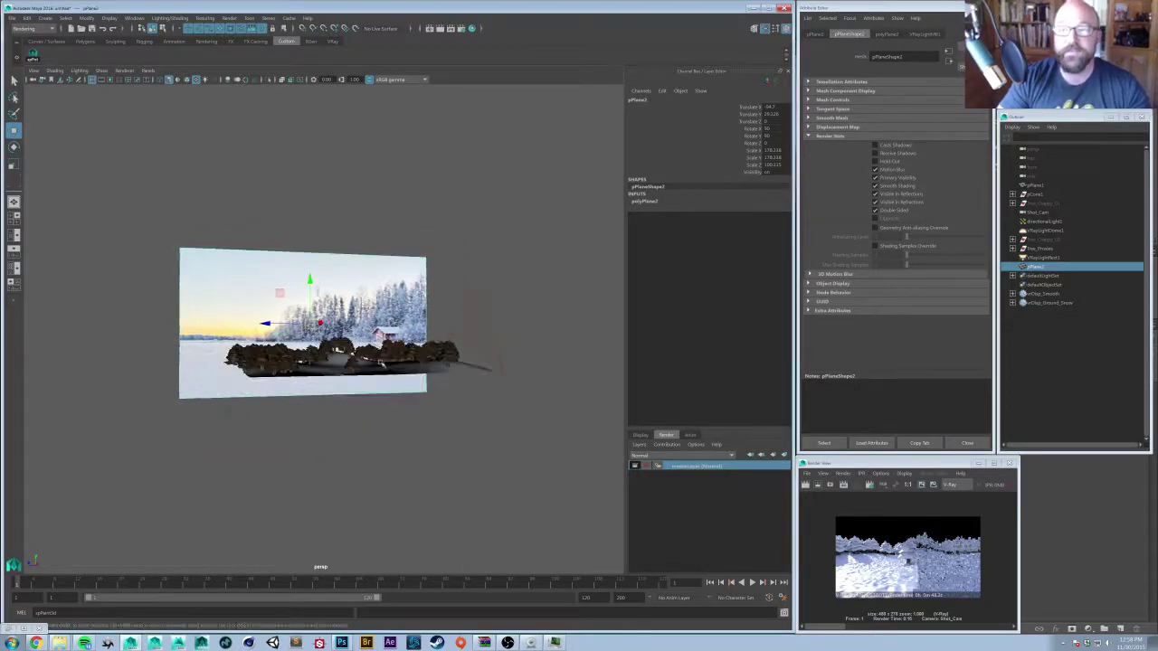
right_click_drag(412, 312, 442, 379, "alt")
left_click_drag(443, 379, 442, 470, "alt")
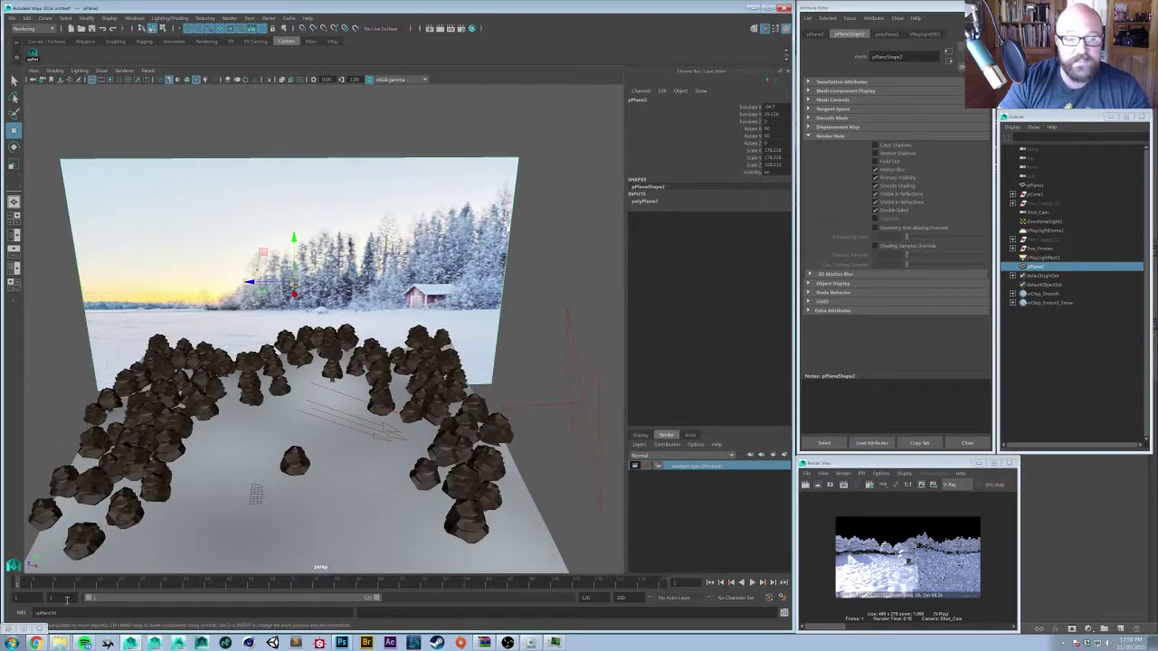
left_click(11, 628)
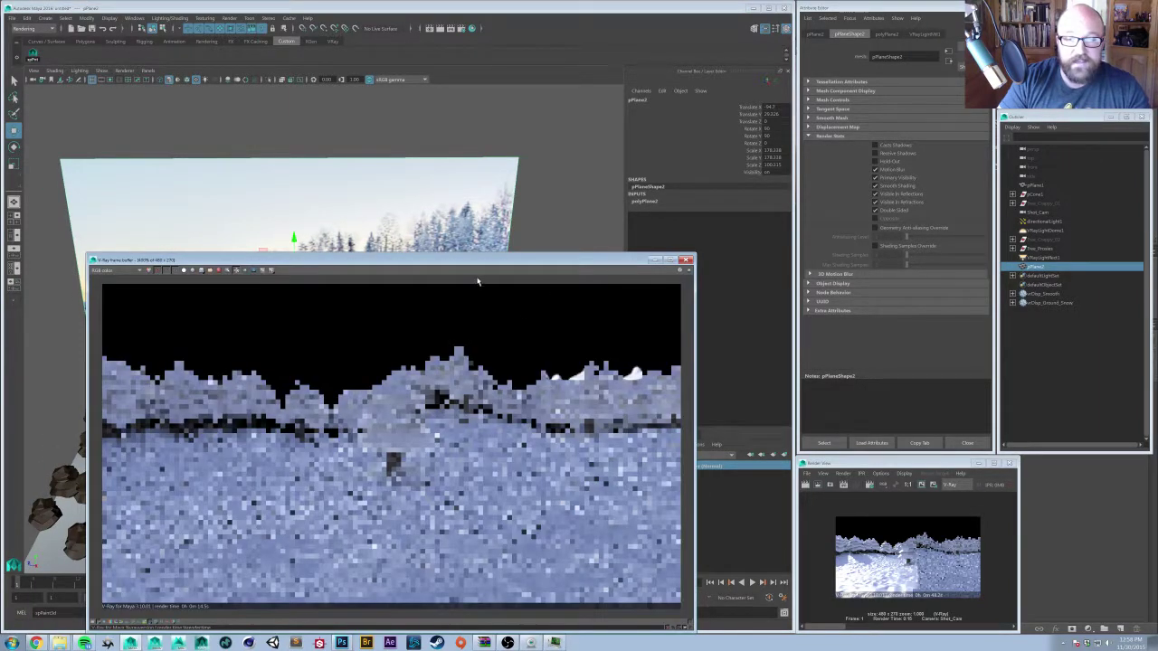
left_click_drag(478, 261, 481, 163)
left_click(692, 172)
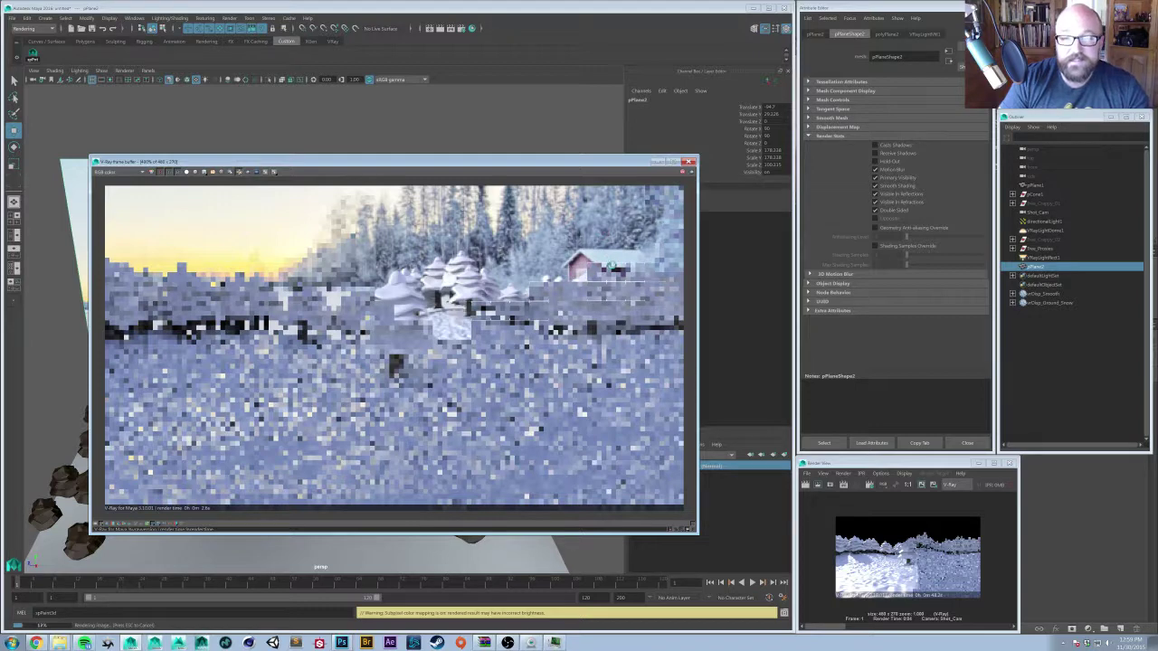
key("alt+Tab")
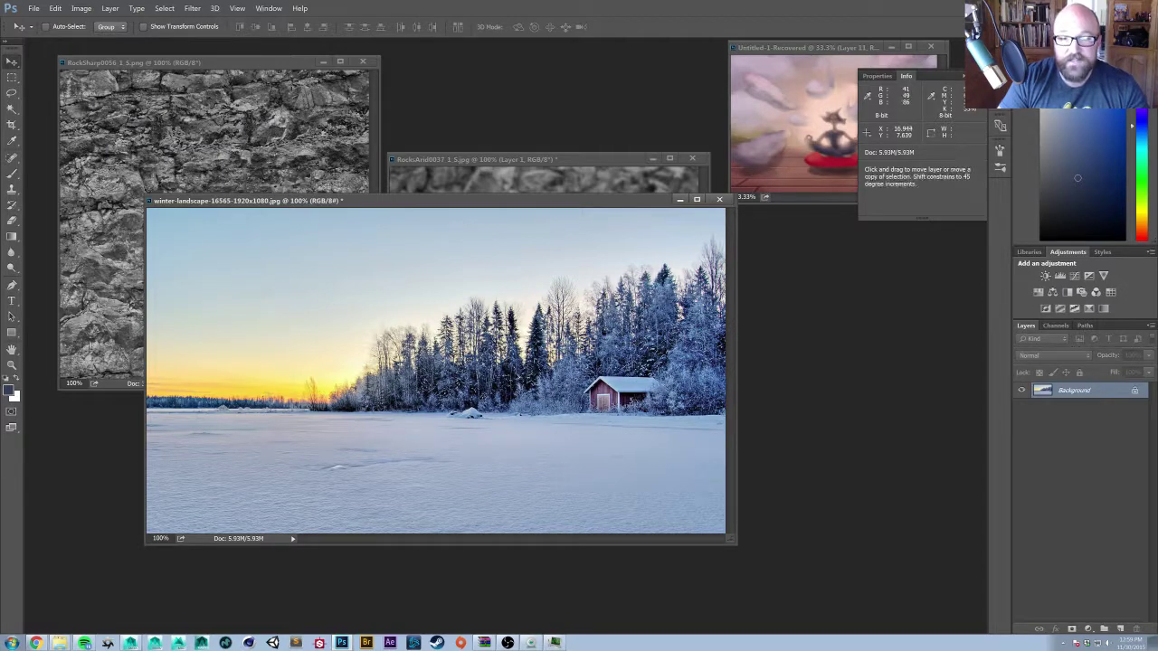
key("alt+Tab")
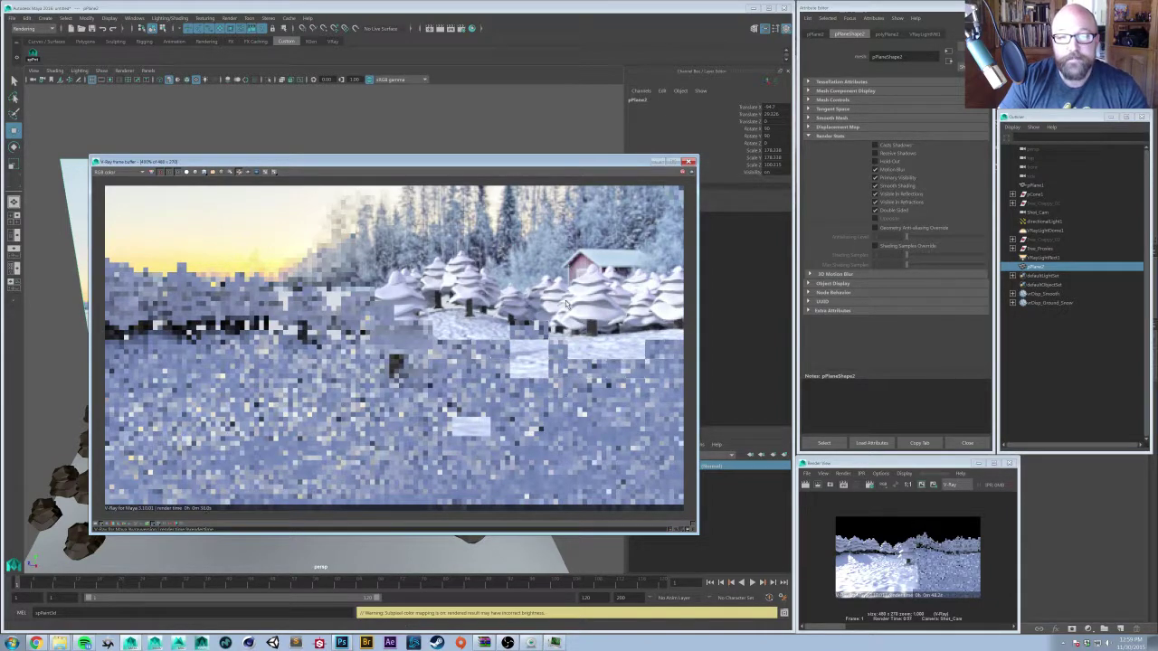
- Open Hypershade and graph the input and output connections of the backdrop's VRay light material
left_click_drag(633, 170, 606, 360)
left_click_drag(449, 237, 475, 217, "alt")
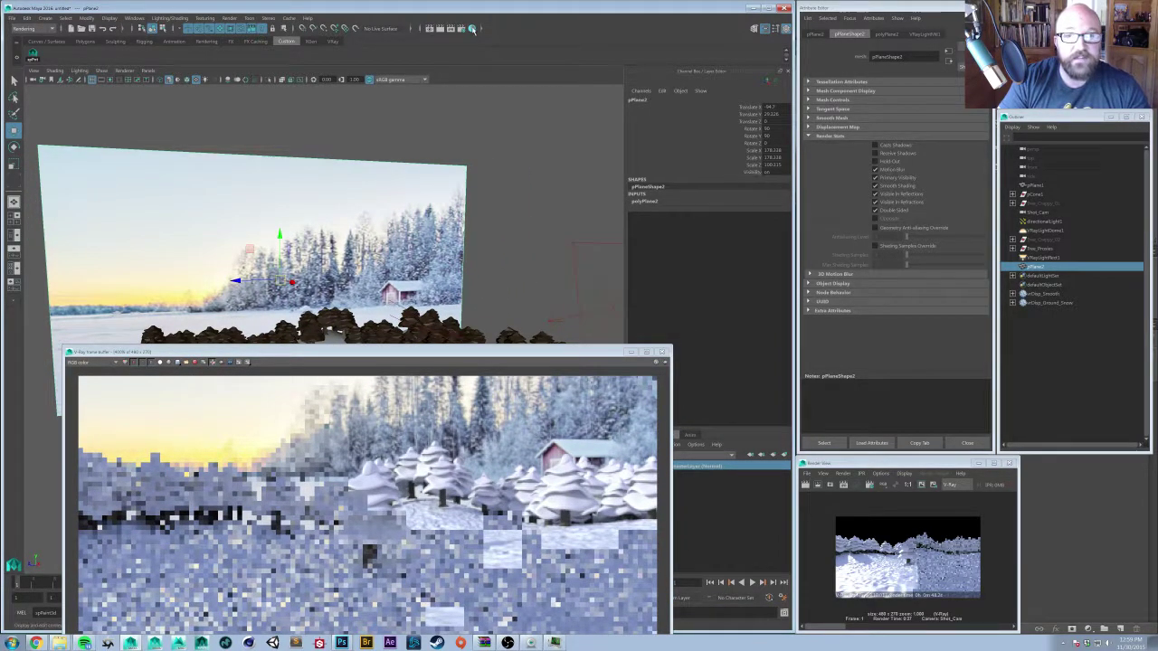
left_click(615, 356)
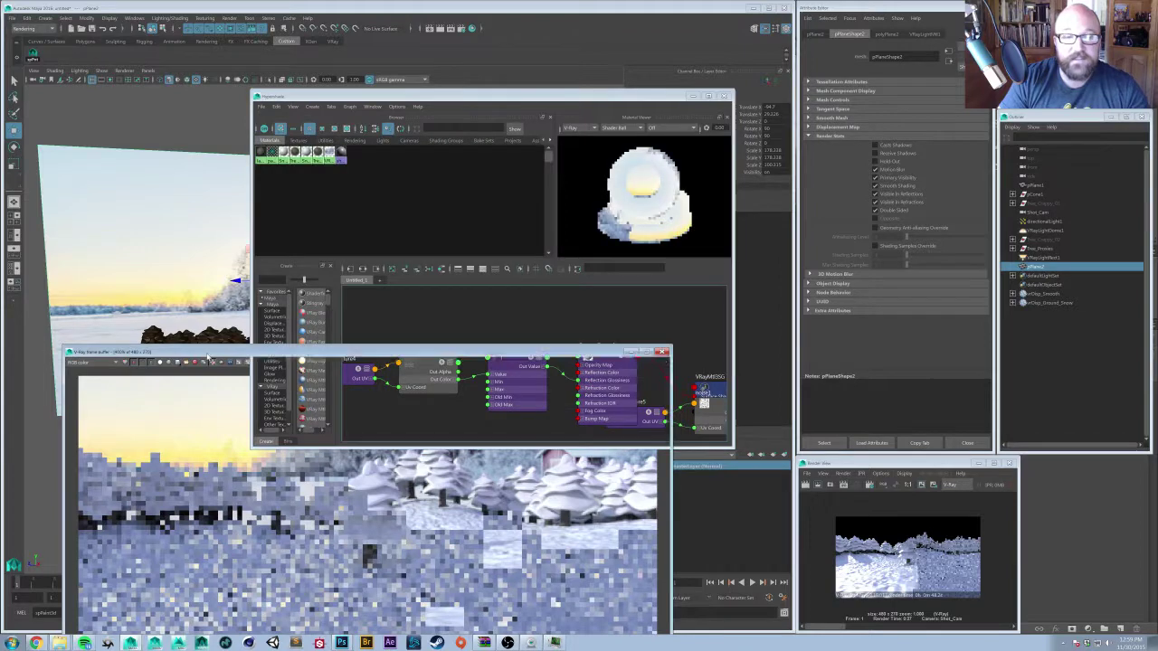
left_click(630, 351)
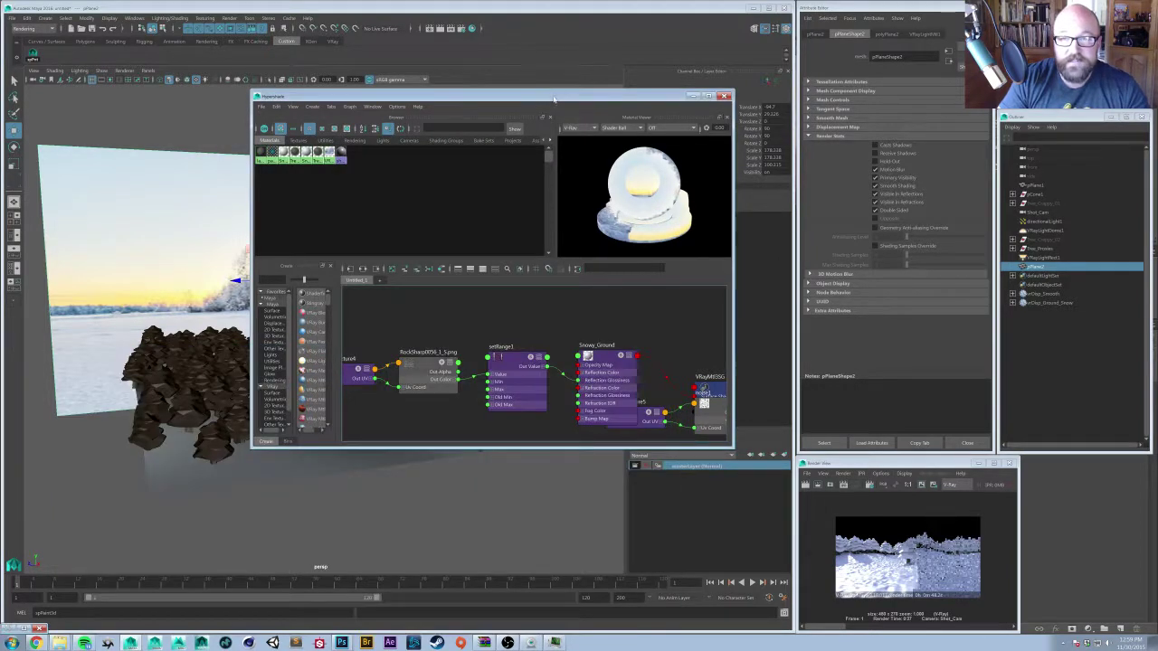
left_click(470, 258)
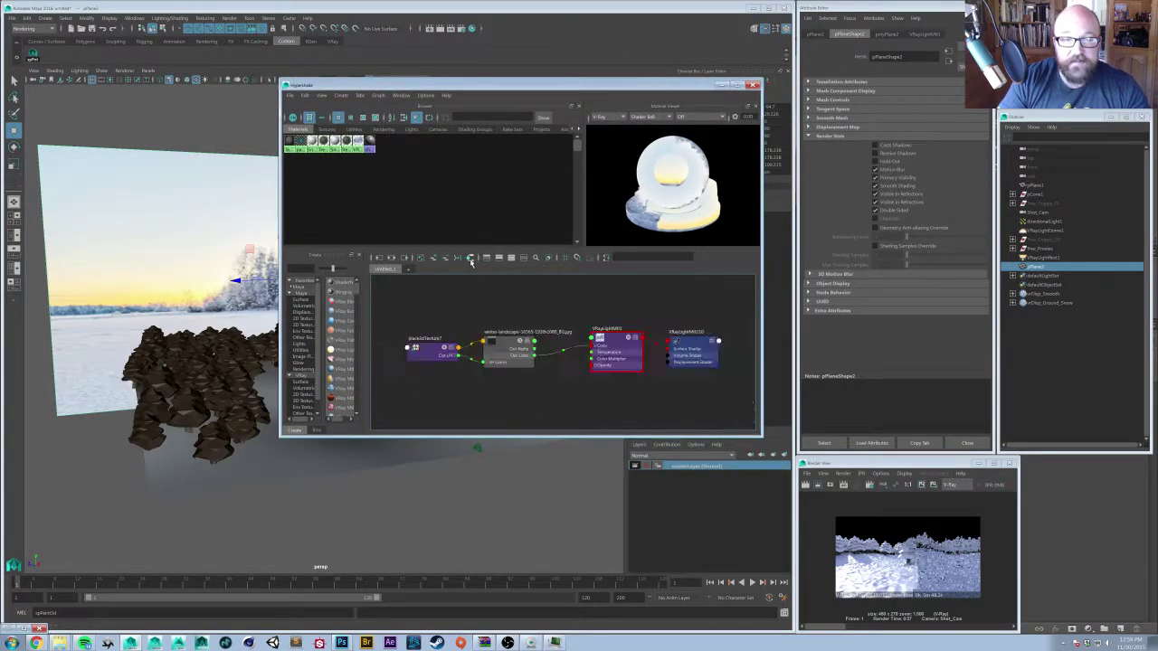
- Add the V-Ray texture input gamma attribute to the winter landscape file texture and show its extra V-Ray attributes
left_click(512, 345)
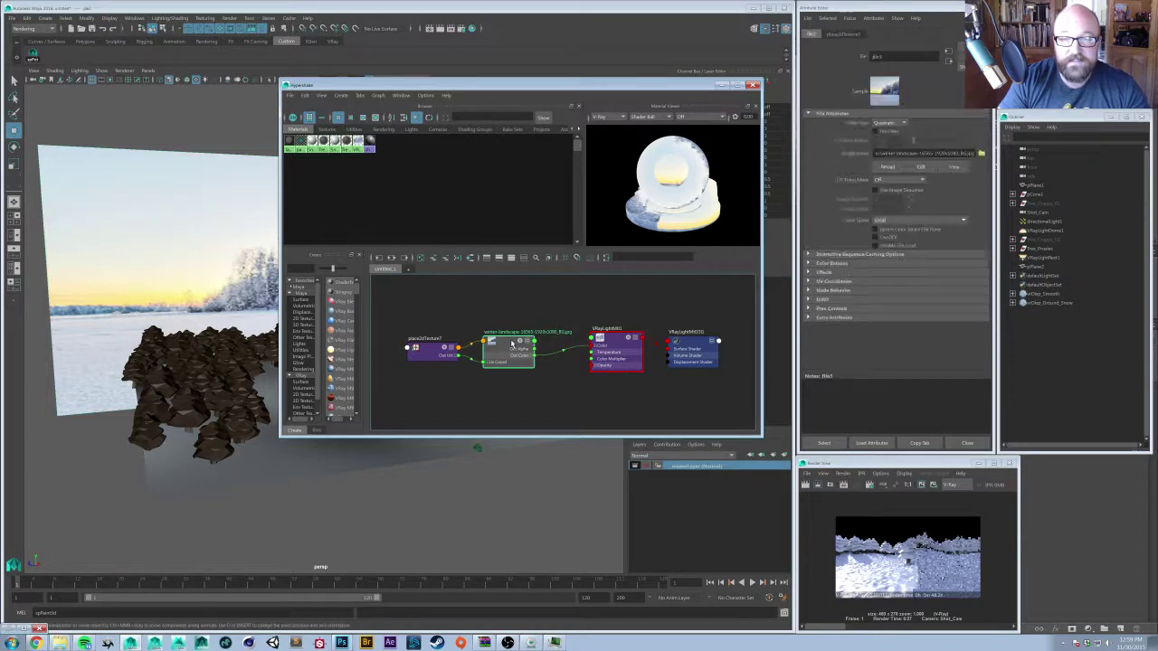
left_click(874, 18)
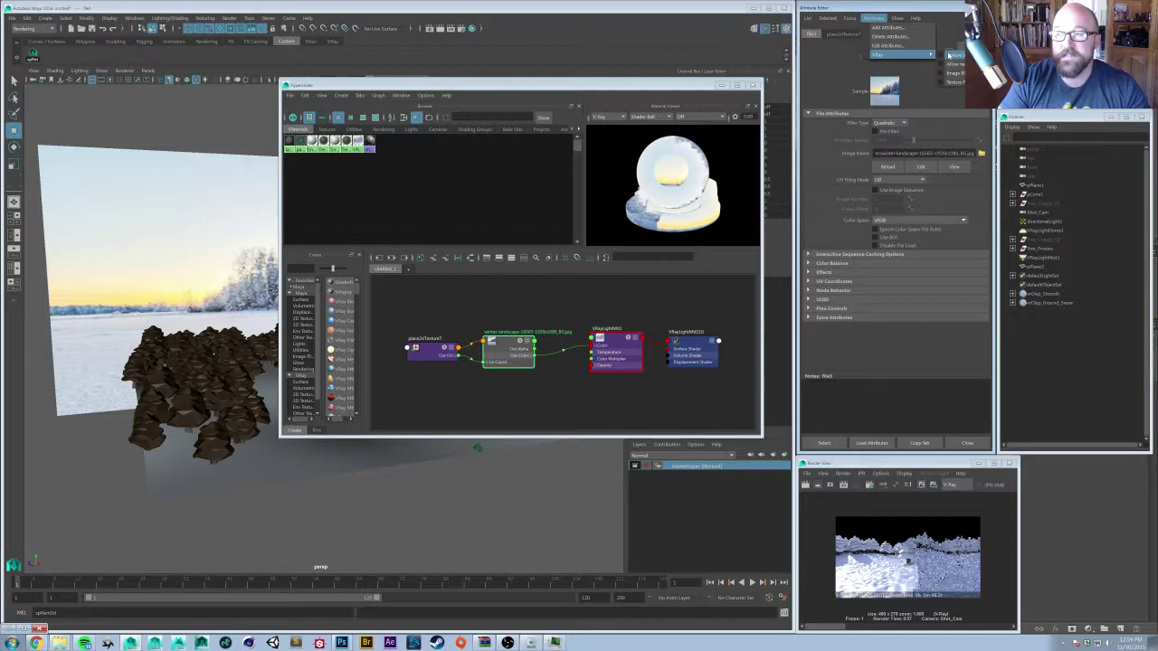
left_click(950, 55)
left_click(831, 329)
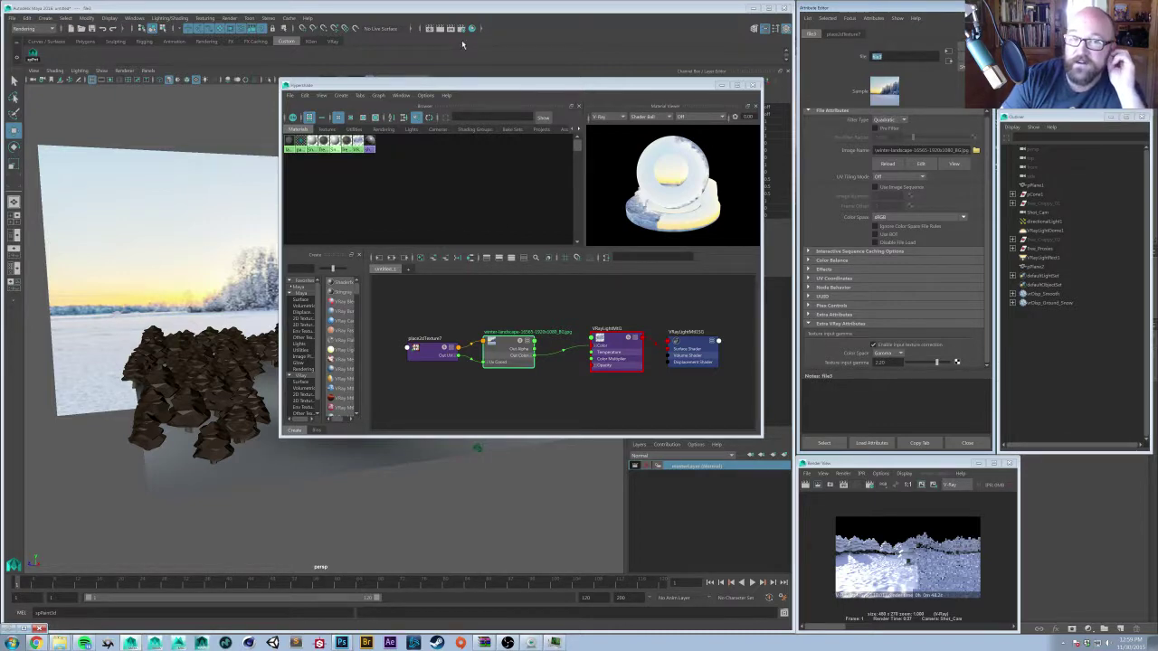
- Check the gamma and mode of the color mapping in the V-Ray render settings
left_click(461, 28)
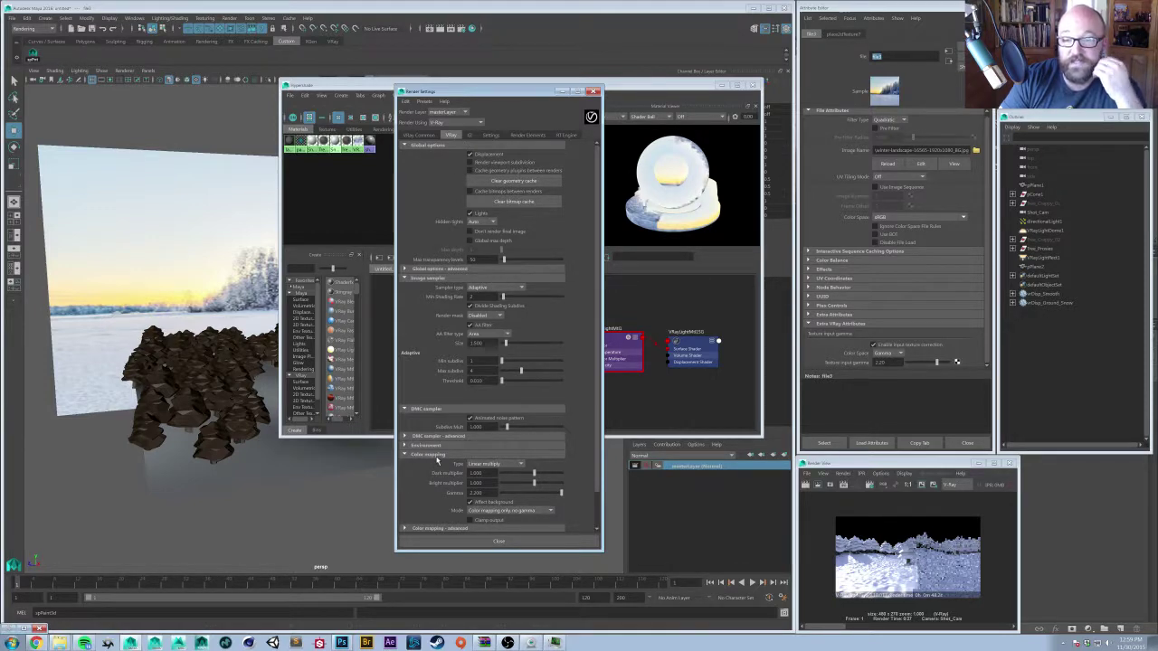
scroll(597, 472, "down", 2)
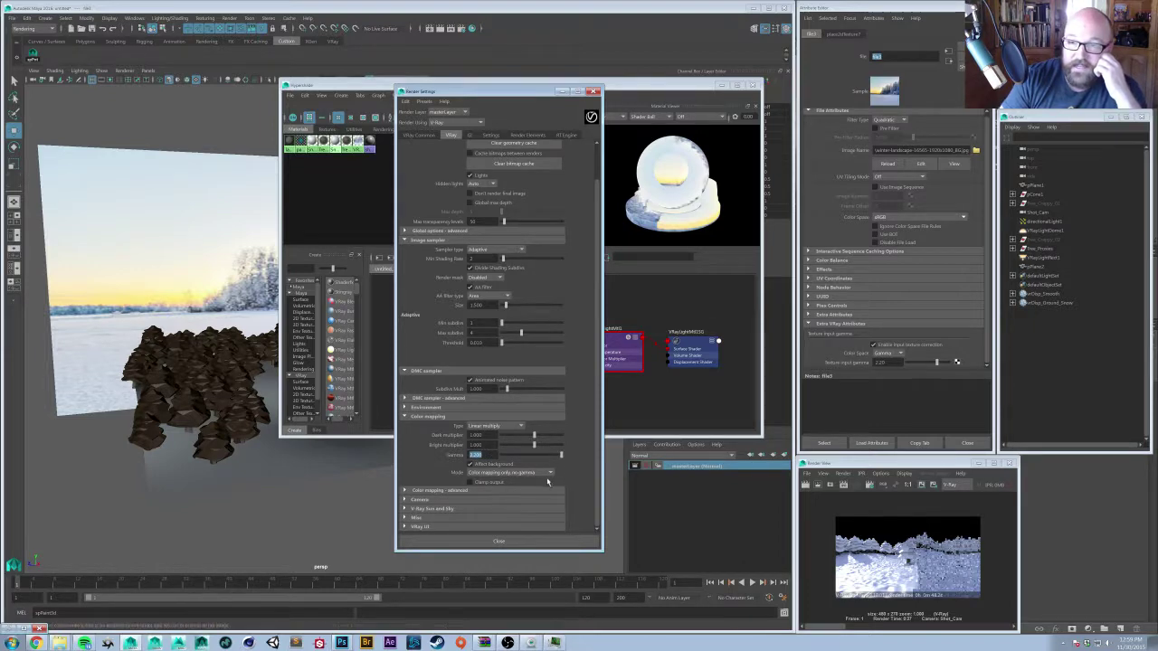
left_click(567, 538)
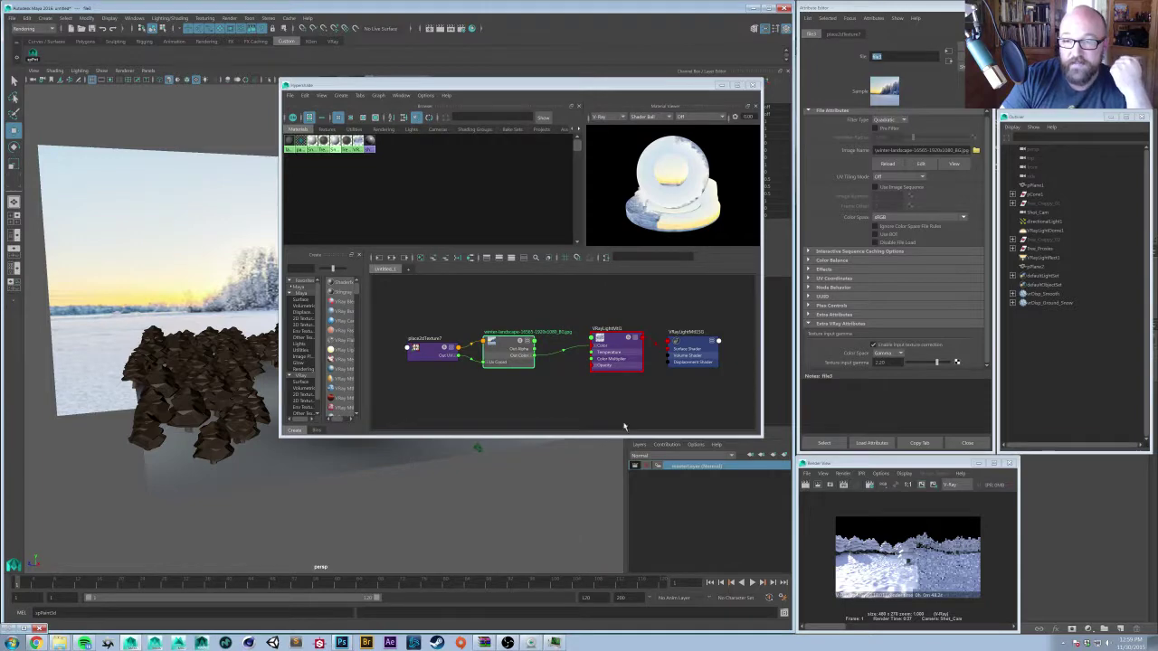
- Close Hypershade and render the scene again in the V-Ray frame buffer with the gamma-corrected backdrop
left_click_drag(697, 86, 667, 84)
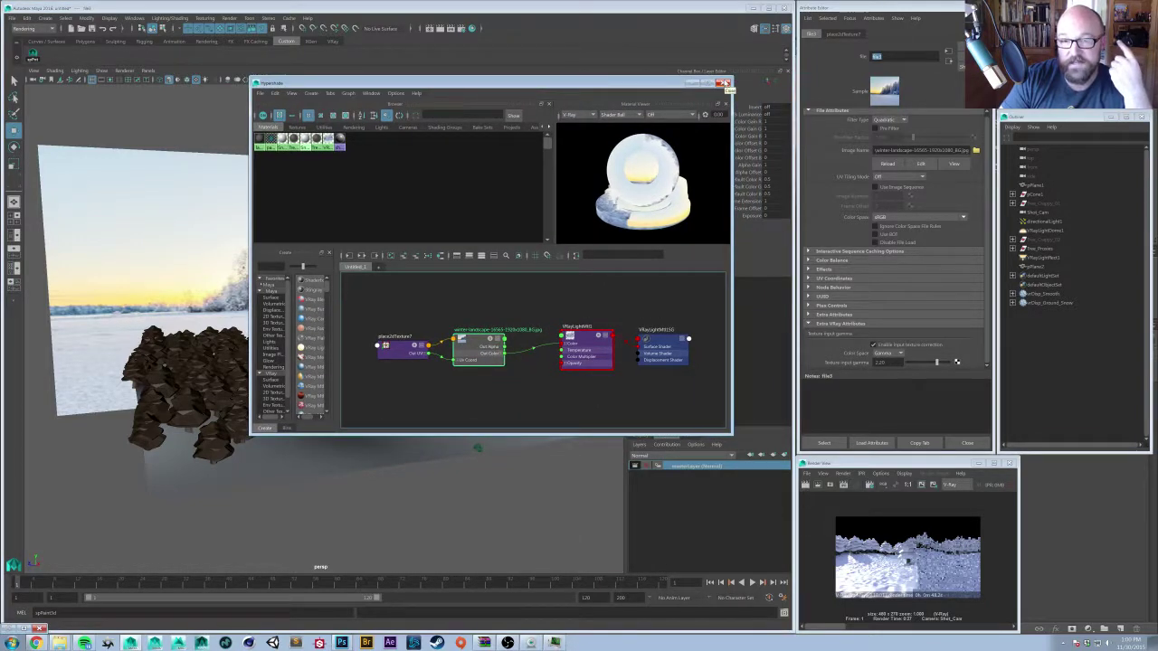
left_click(724, 84)
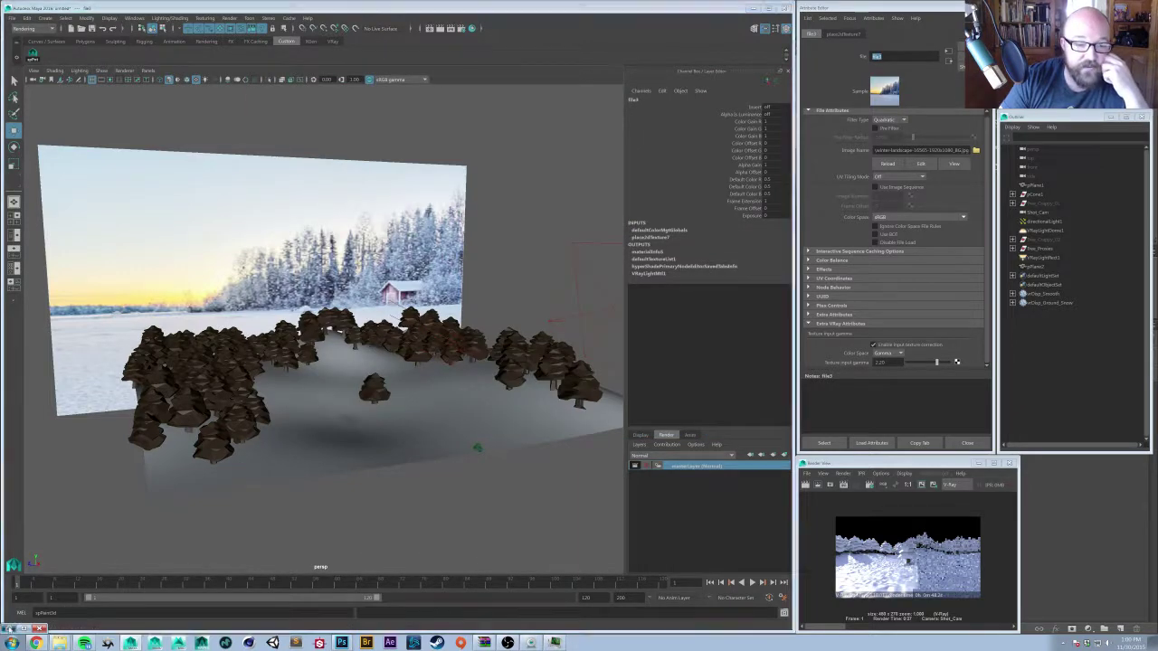
left_click_drag(597, 347, 597, 234)
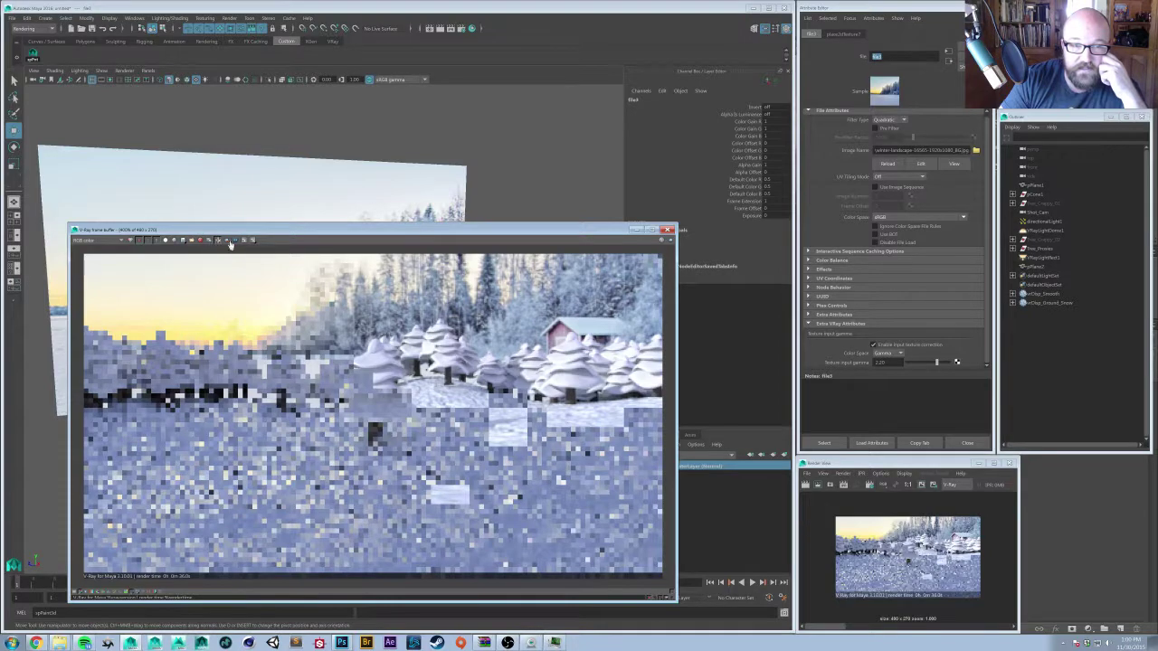
left_click(671, 240)
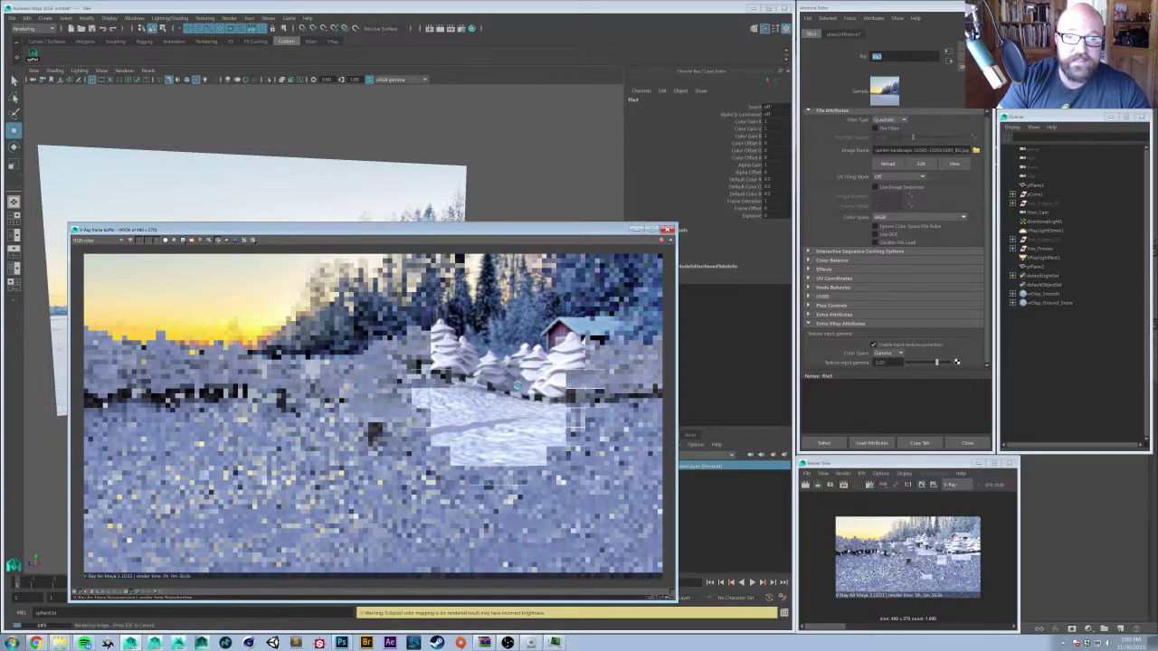
- Switch to Photoshop and examine the winter landscape photo full screen, studying the snow, tree line and cabin up close
key("alt+Tab")
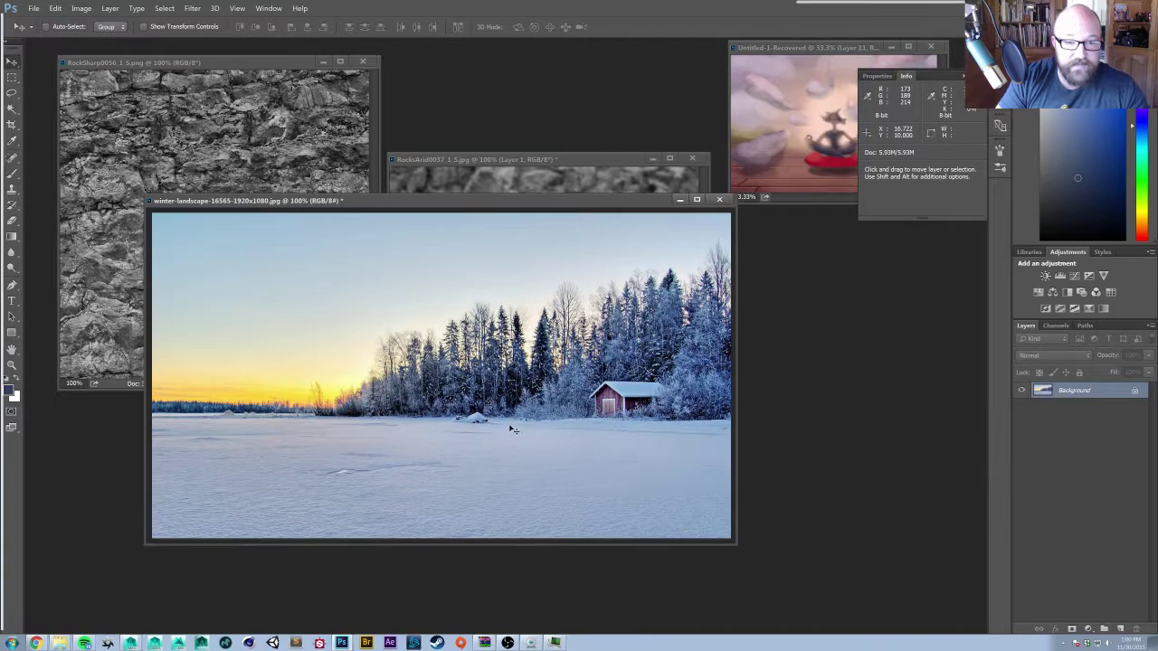
key("f")
left_click(496, 364)
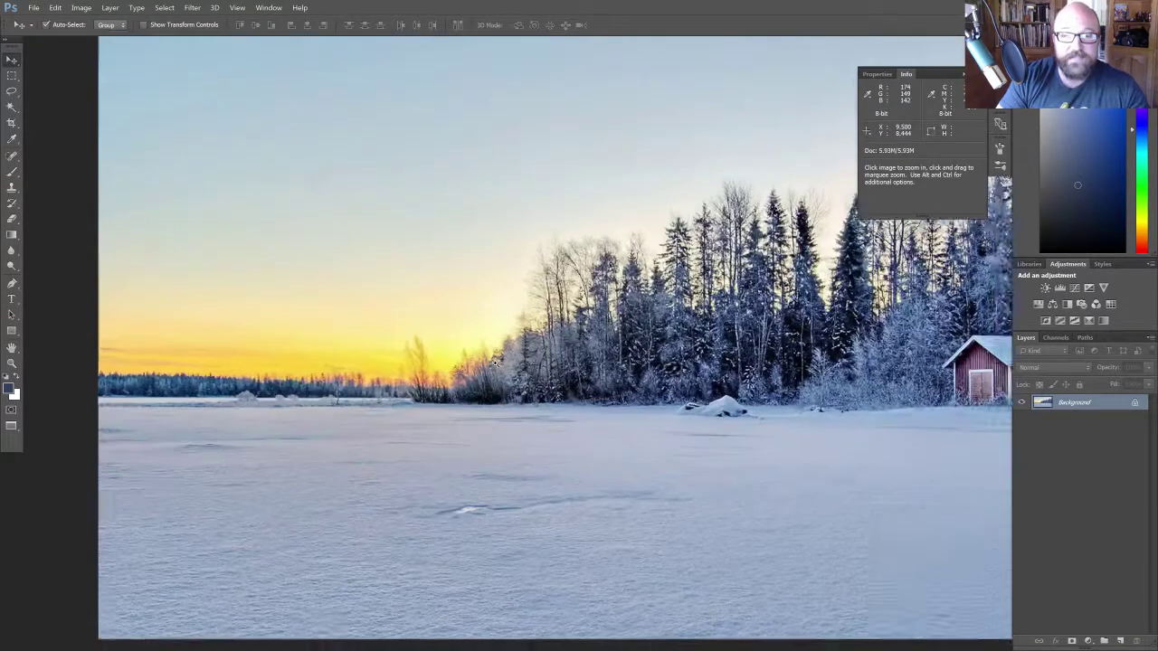
key("v")
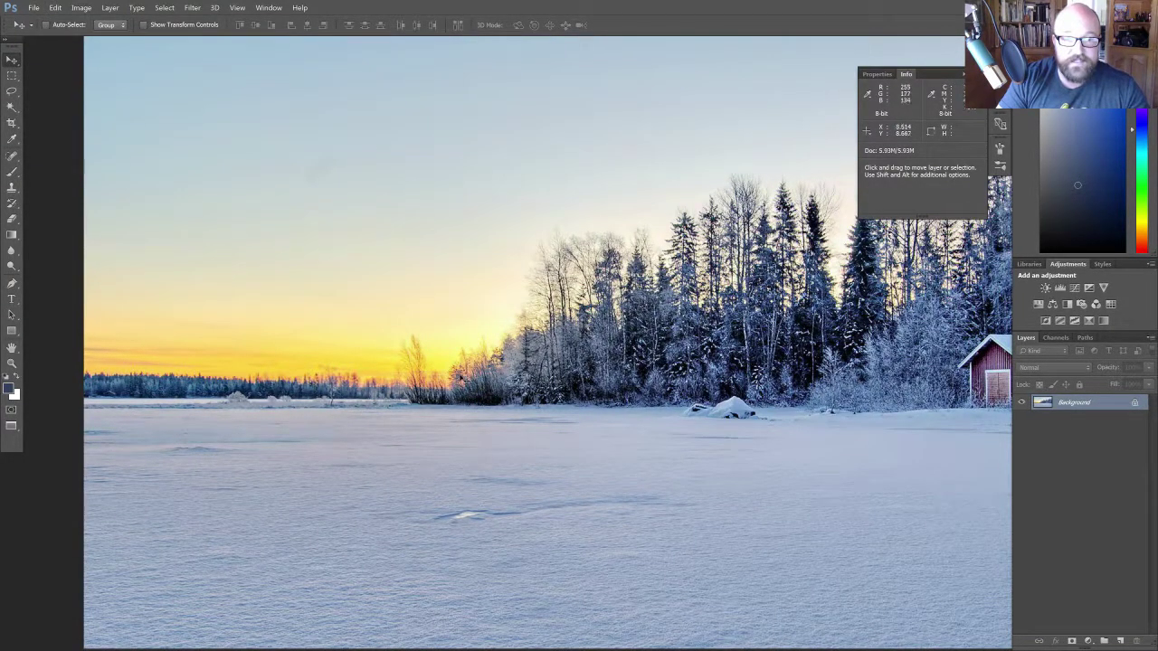
left_click_drag(655, 396, 546, 393)
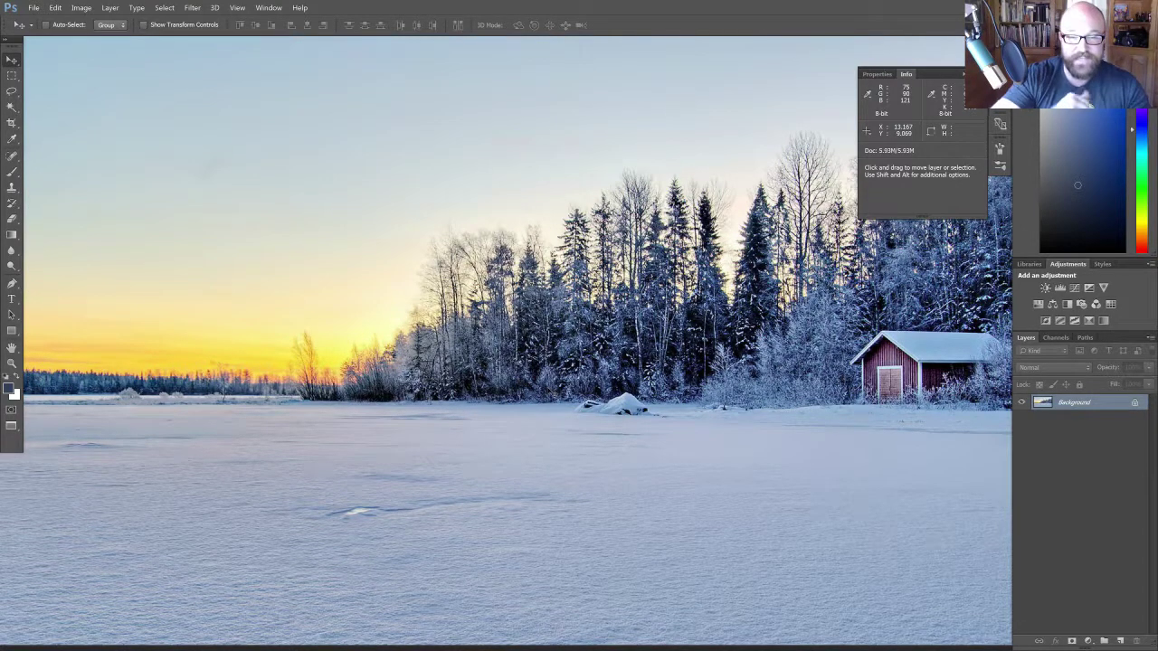
left_click_drag(546, 389, 454, 398)
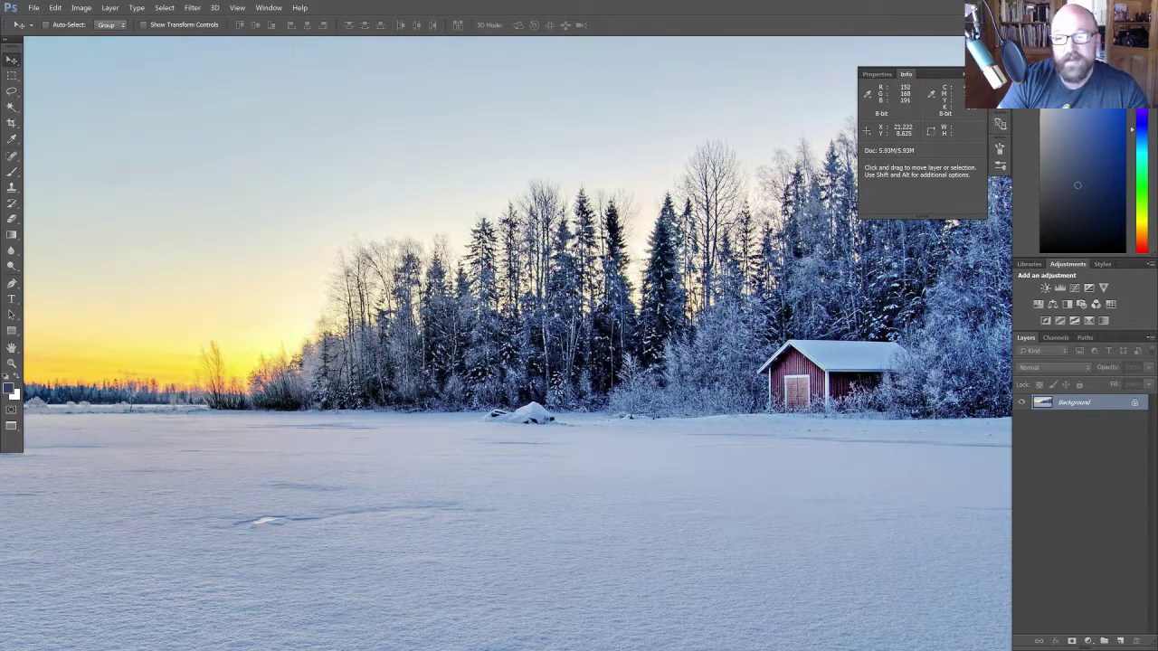
key("space")
left_click_drag(591, 417, 685, 445)
double_click(683, 449, "ctrl+alt")
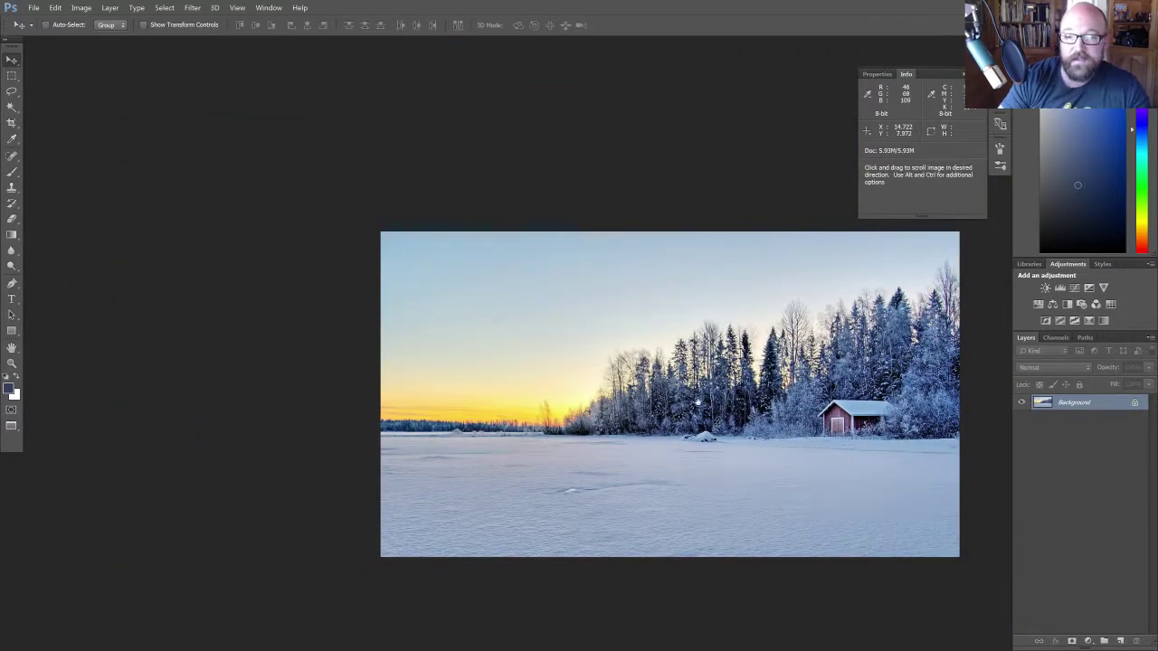
- View the winter landscape photo full screen, return to the standard window view, and switch to Maya
key("f")
key("f")
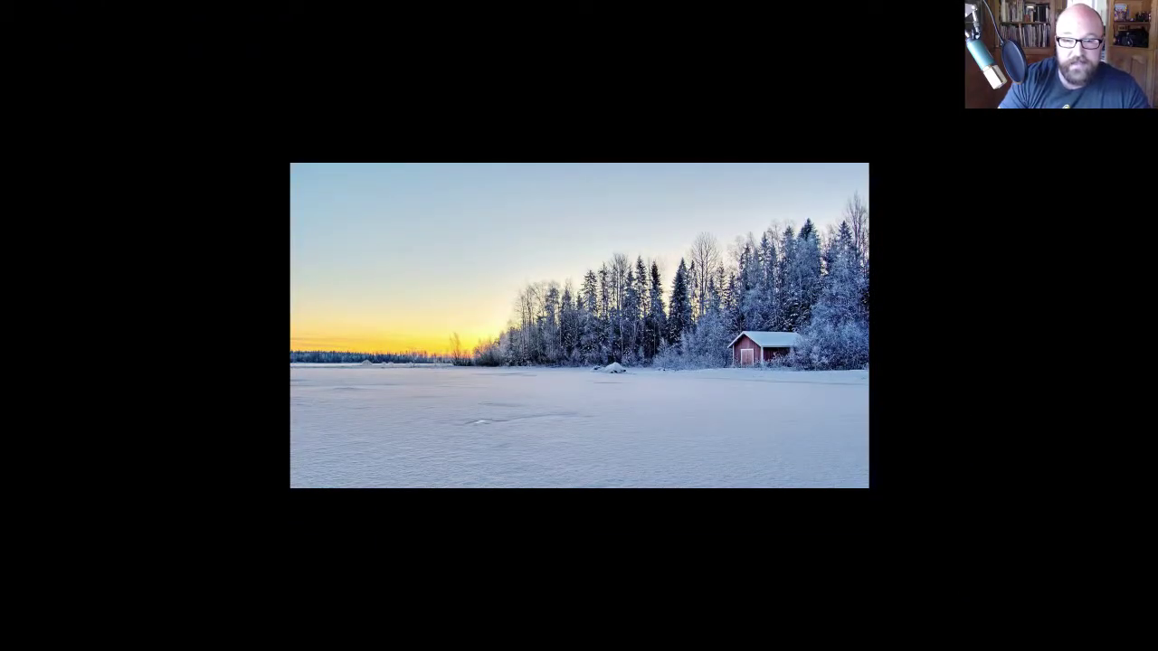
key("f")
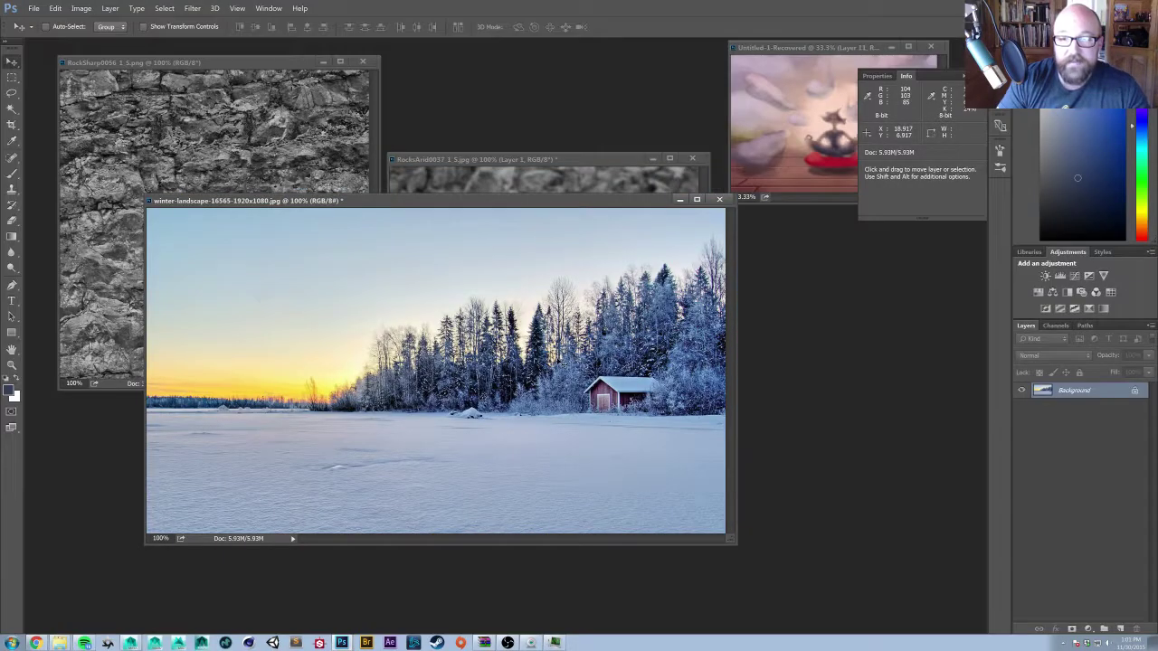
key("alt+Tab")
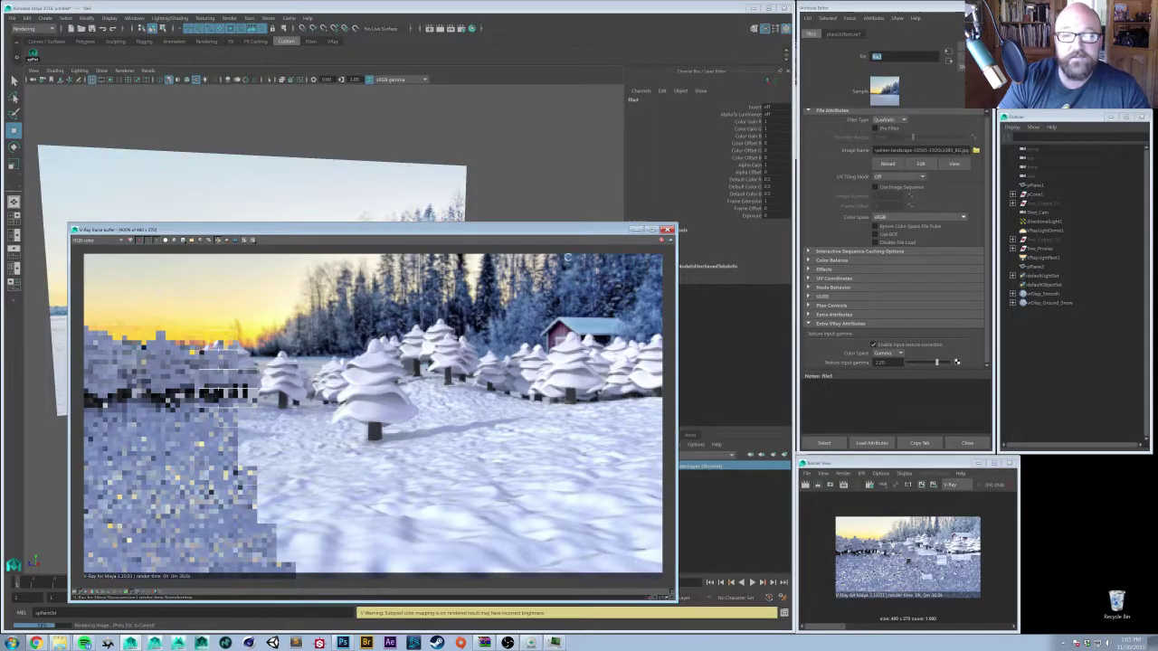
- Examine the snowy forest render in the V-Ray frame buffer at reduced and enlarged zoom, and minimize the buffer
double_click(380, 456)
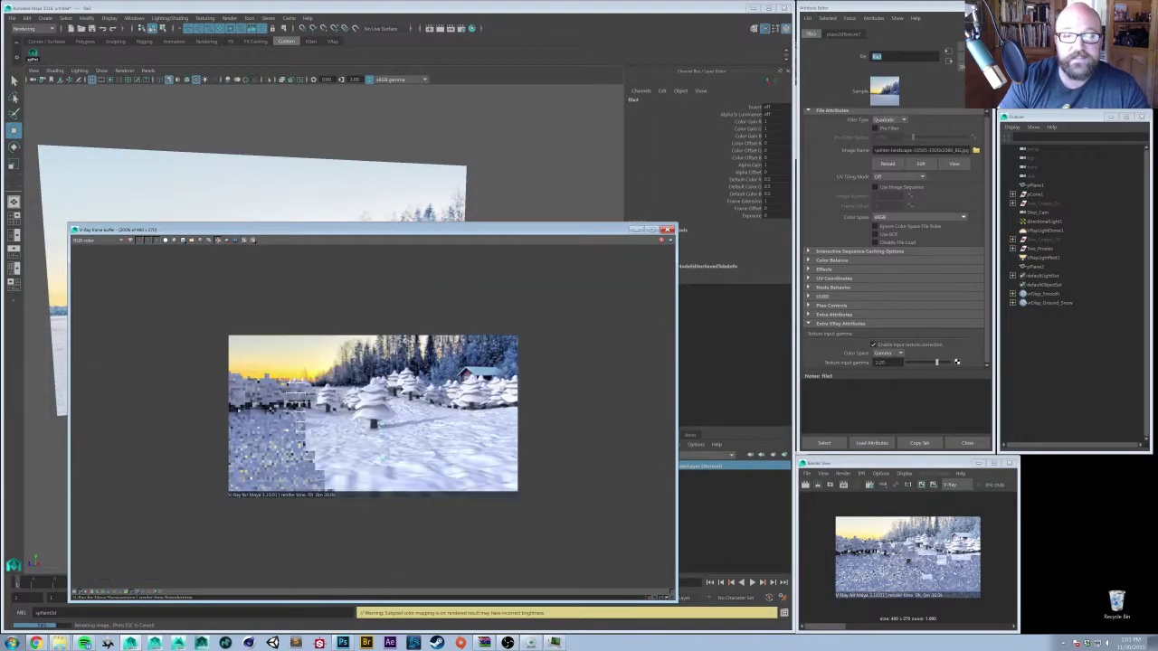
double_click(380, 435)
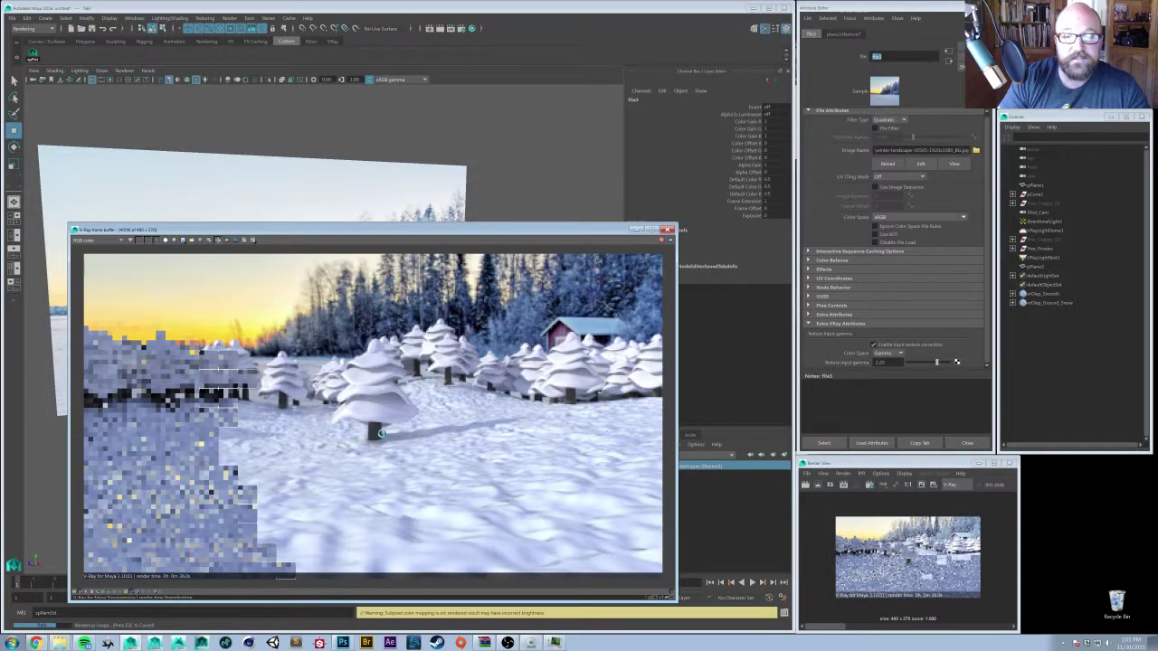
left_click(636, 230)
- Select the directional light in the scene and set its intensity to 0.5
left_click_drag(425, 352, 316, 390, "alt")
left_click(425, 341)
key("e")
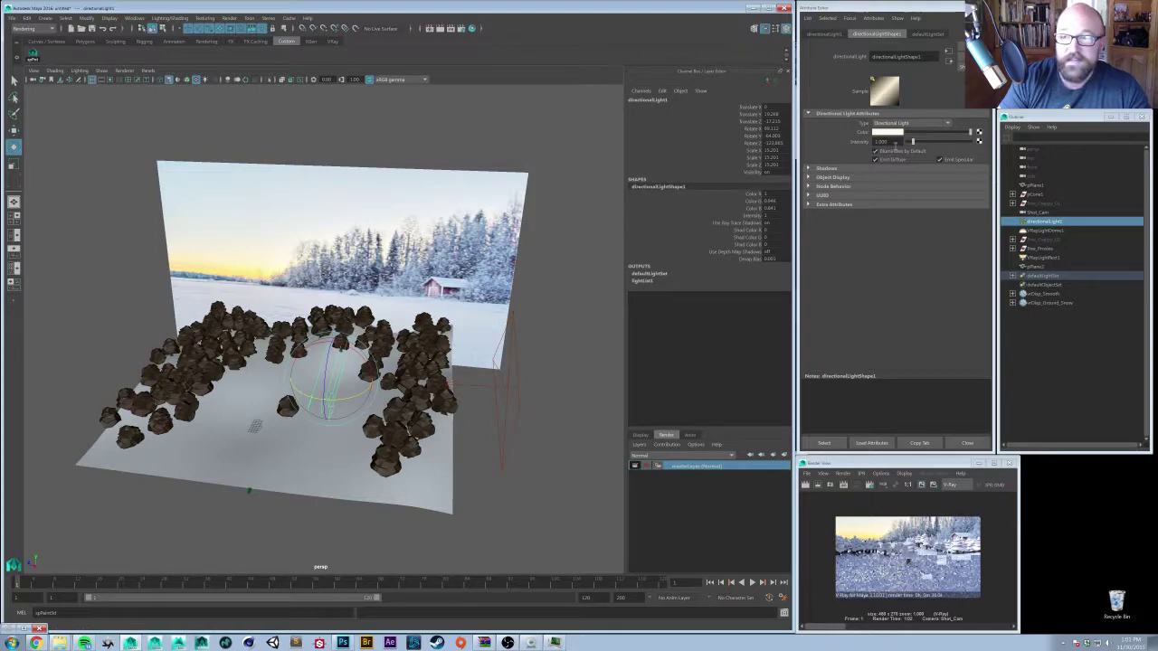
double_click(890, 143)
key("BackSpace")
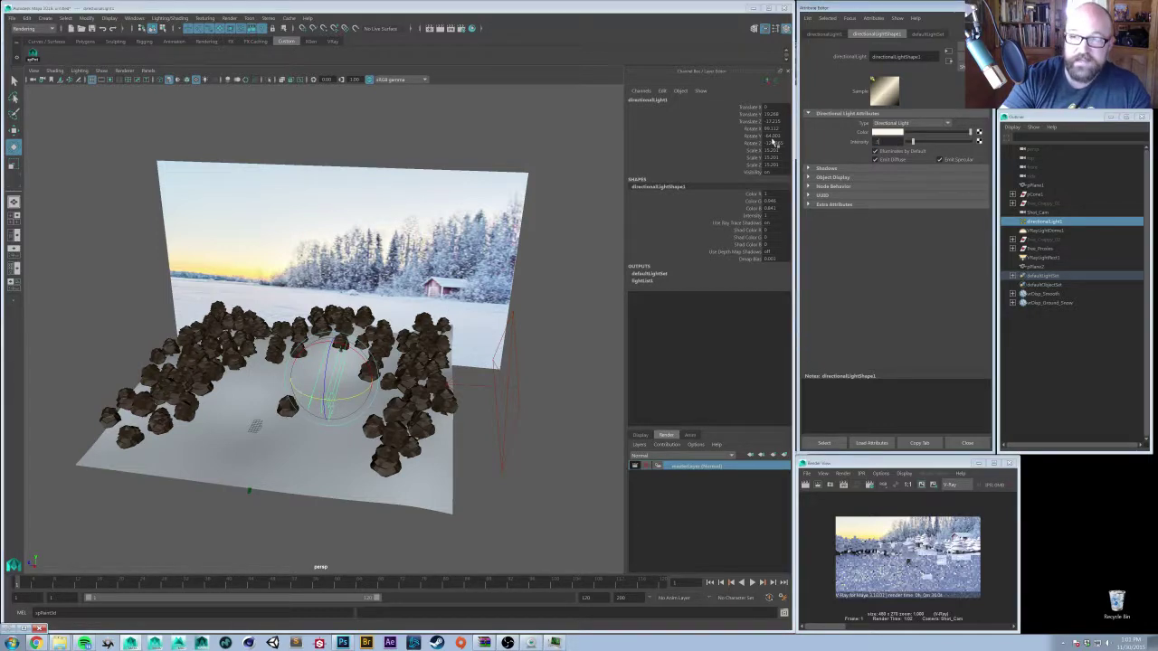
type(".5")
key("Return")
- Select the V-Ray rectangle light and move it along X away from the trees to about 54.5
left_click_drag(457, 325, 511, 336, "alt")
left_click(525, 267)
left_click_drag(525, 267, 527, 366, "alt")
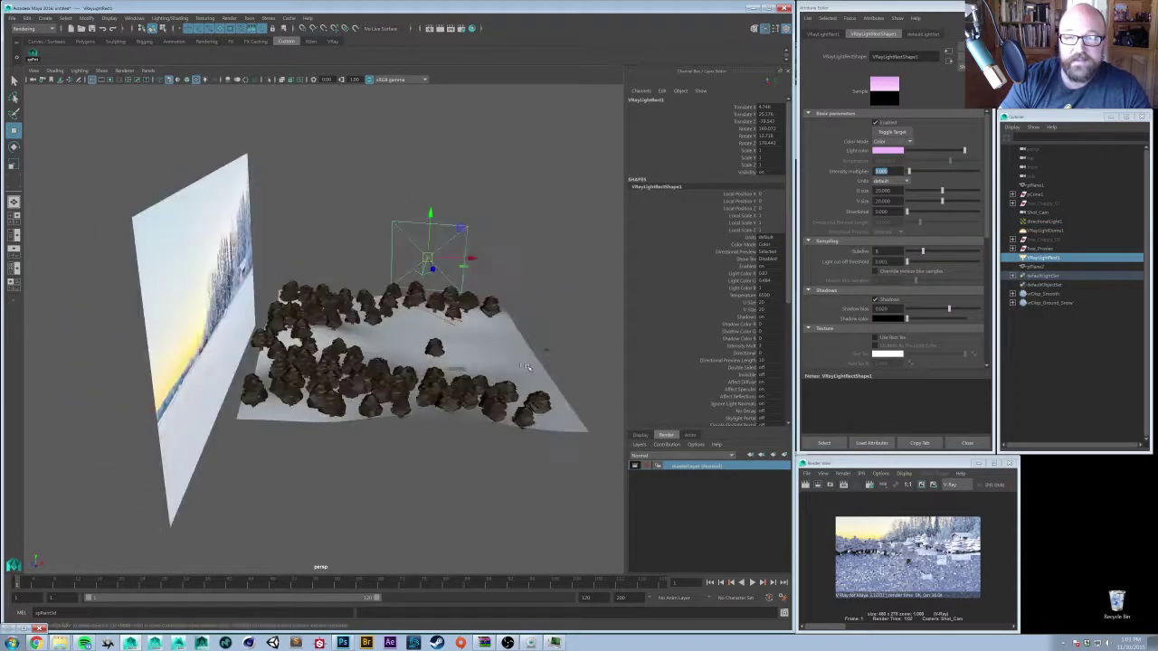
middle_click_drag(527, 366, 505, 351)
left_click_drag(537, 321, 579, 334, "alt")
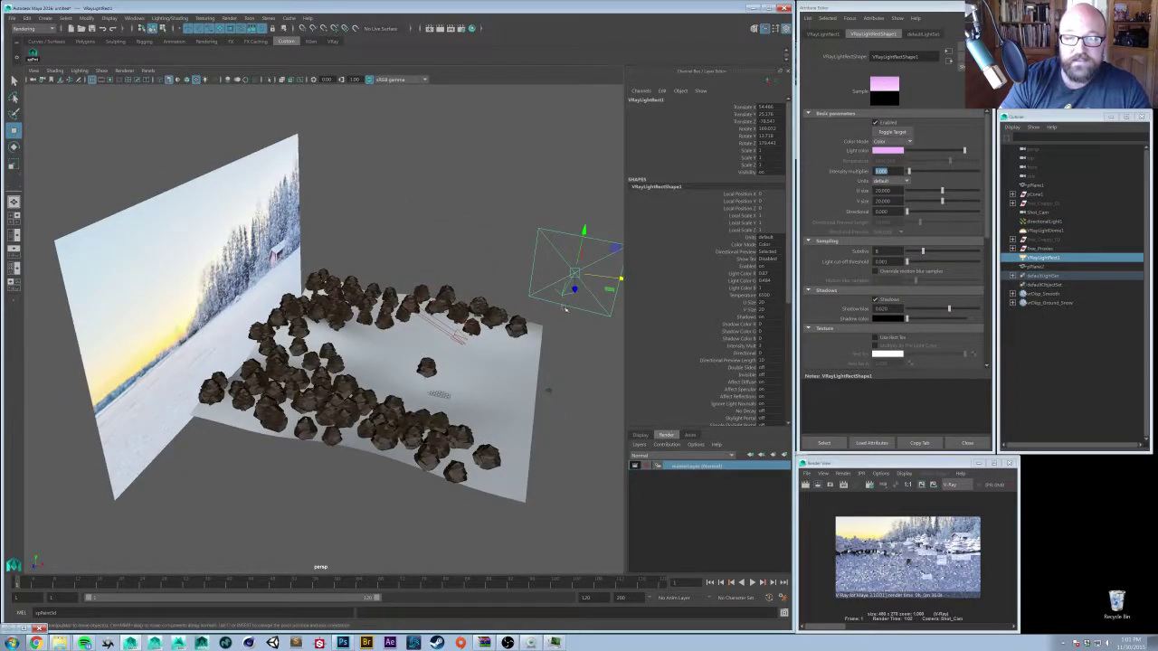
key("e")
- Change the rectangle light's color to a pale orange with a hue of about 25.7
left_click(888, 150)
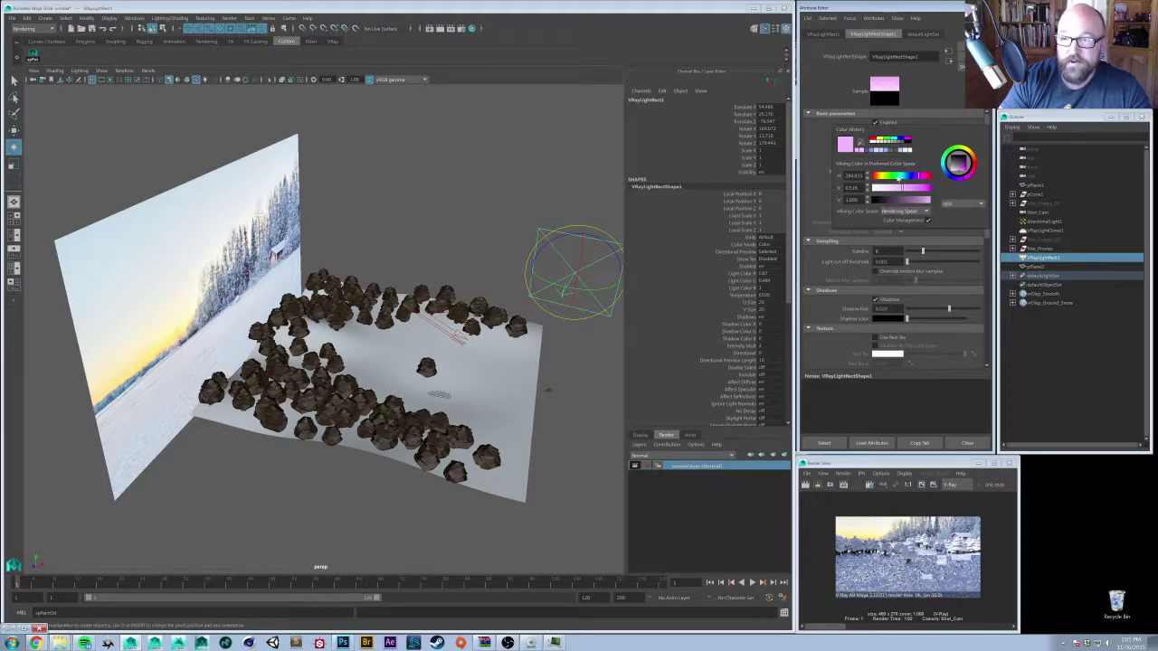
left_click_drag(898, 178, 881, 178)
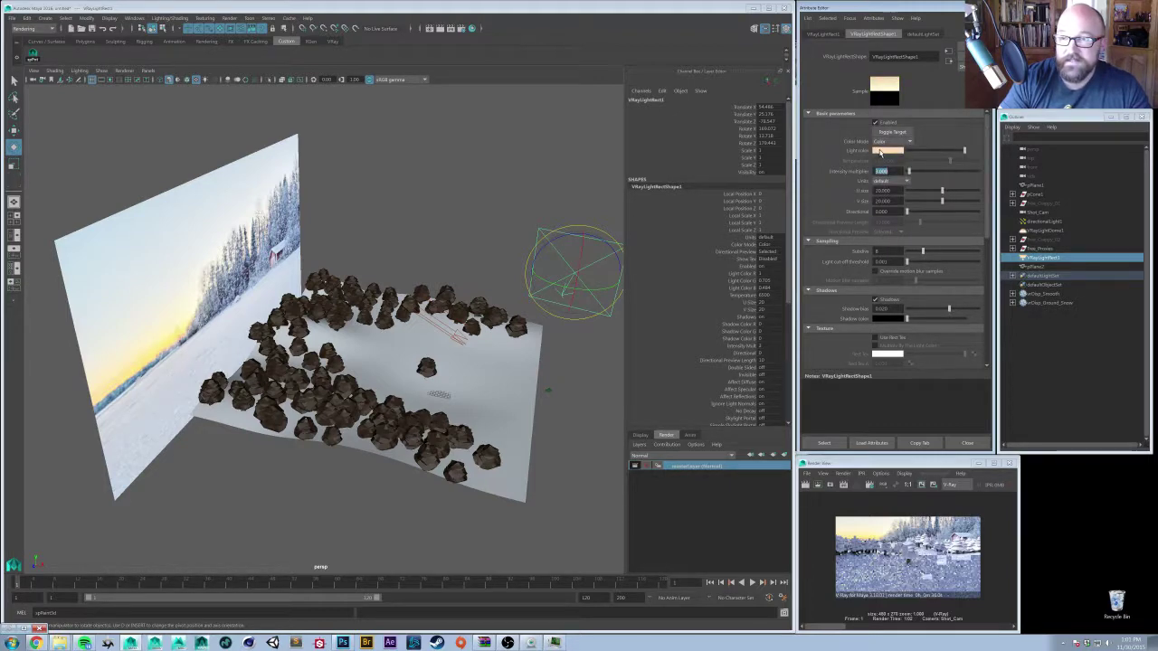
left_click(879, 152)
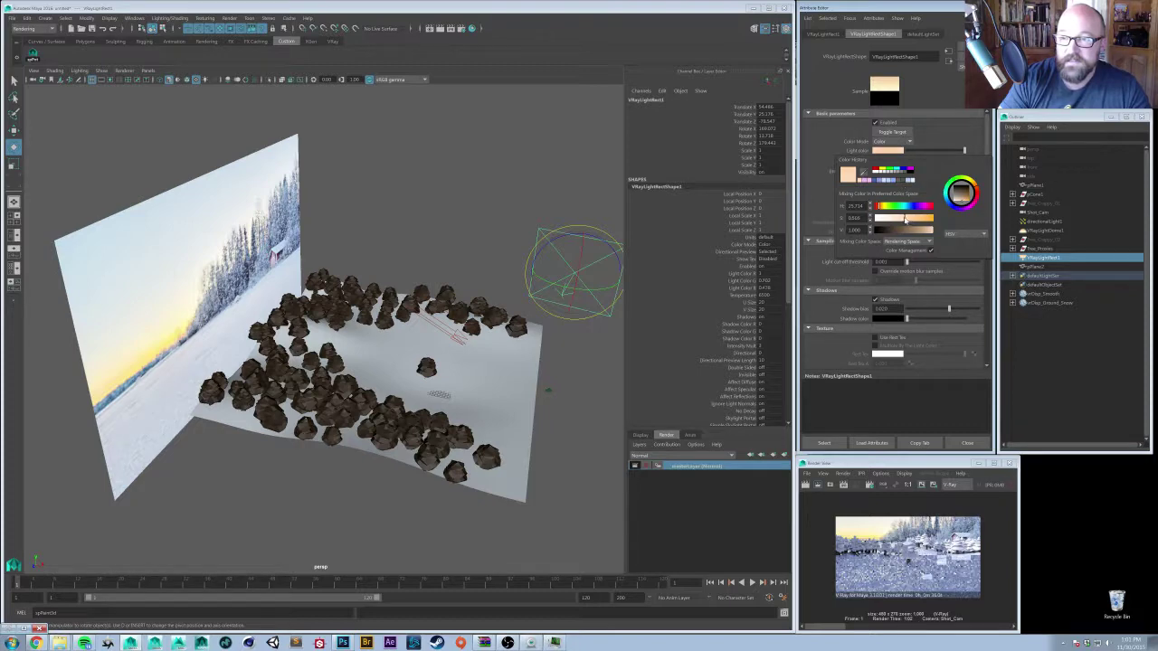
- Move the rectangle light across the scene to the opposite side of the snowy ground plane
left_click_drag(281, 518, 305, 498, "alt")
right_click_drag(305, 498, 251, 496, "alt")
key("w")
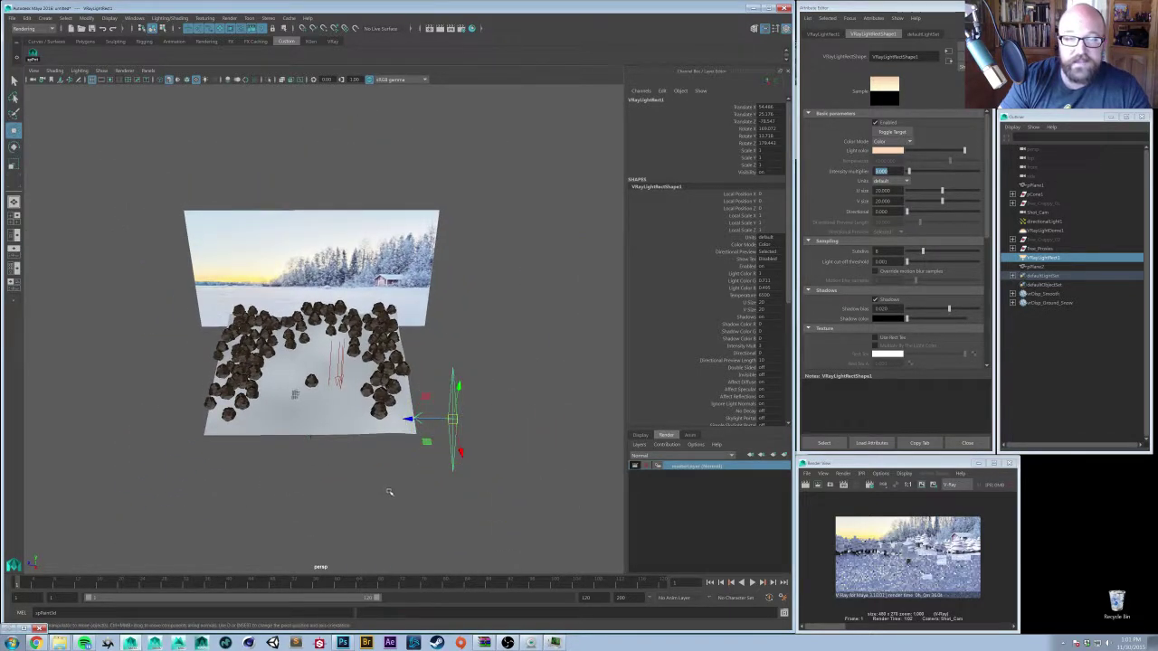
middle_click_drag(389, 493, 103, 497)
- Rotate the rectangle light to aim across the trees from its new side and shift it slightly farther outward
key("e")
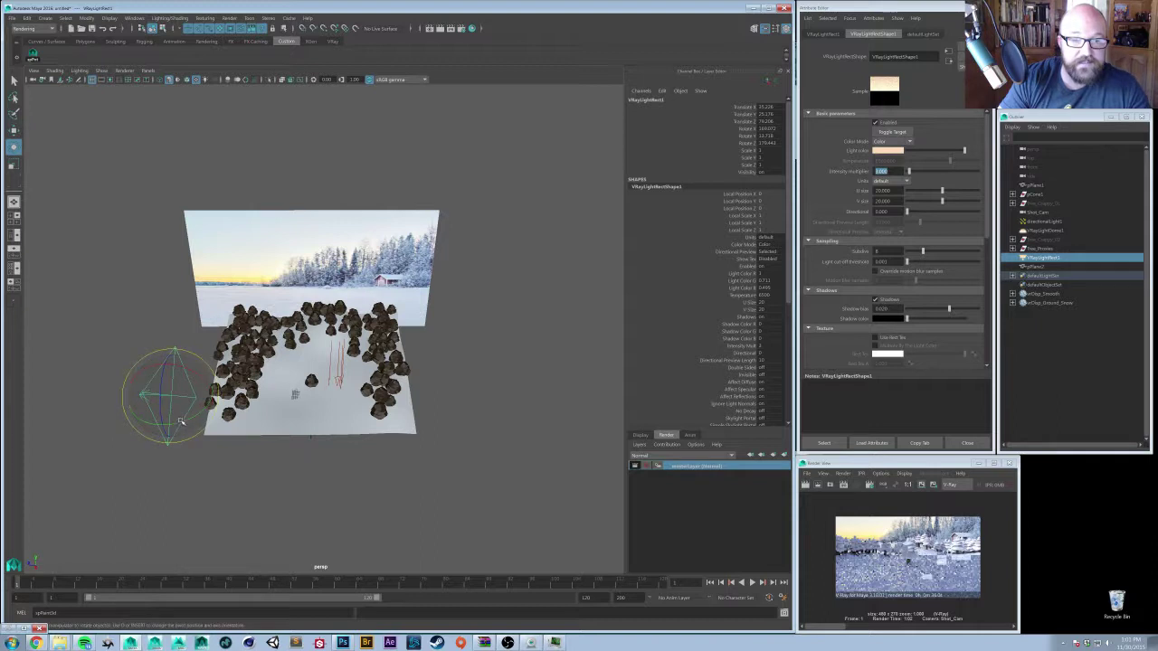
left_click_drag(181, 421, 182, 422)
right_click_drag(273, 416, 215, 399)
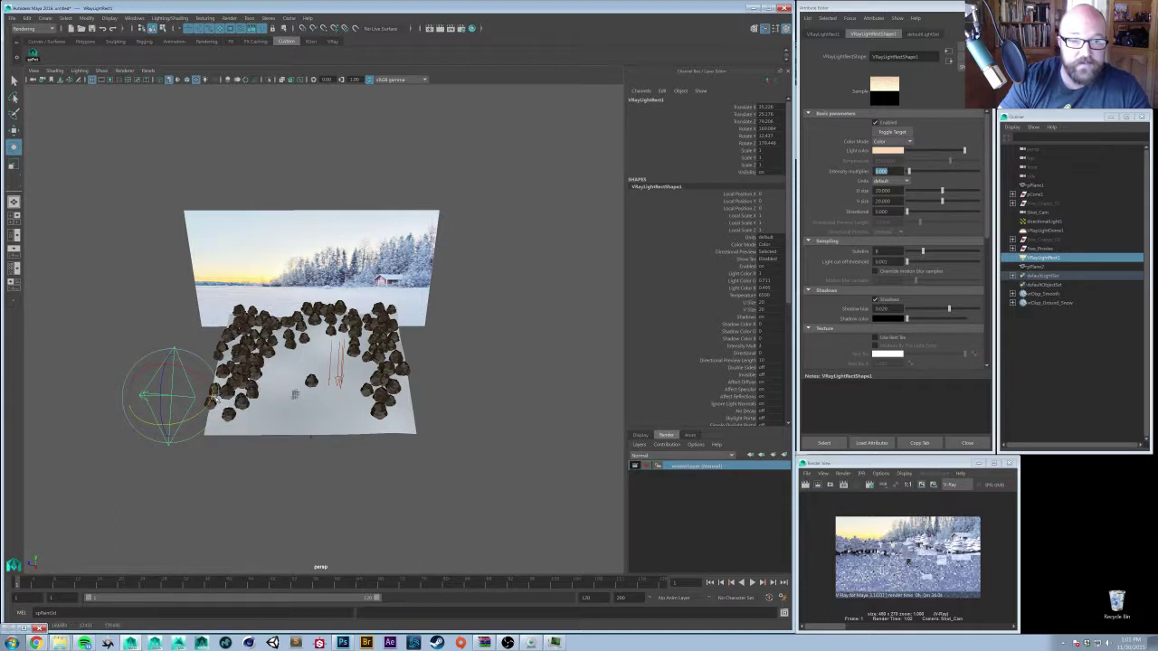
left_click_drag(208, 407, 99, 403)
key("w")
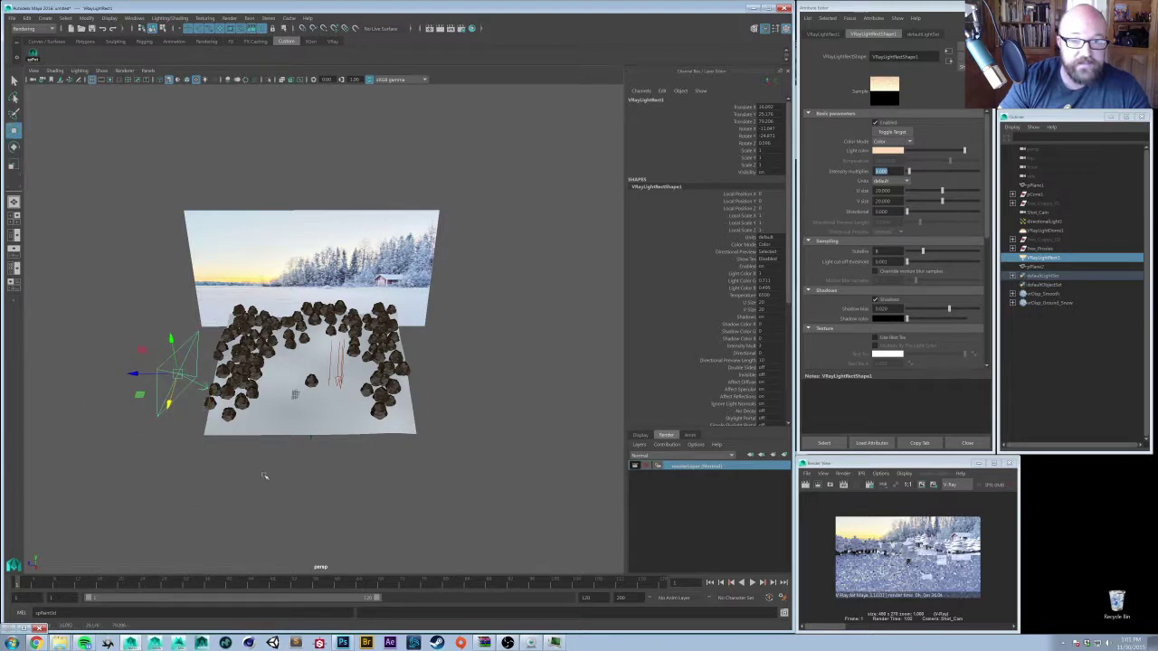
key("e")
middle_click_drag(185, 454, 263, 460)
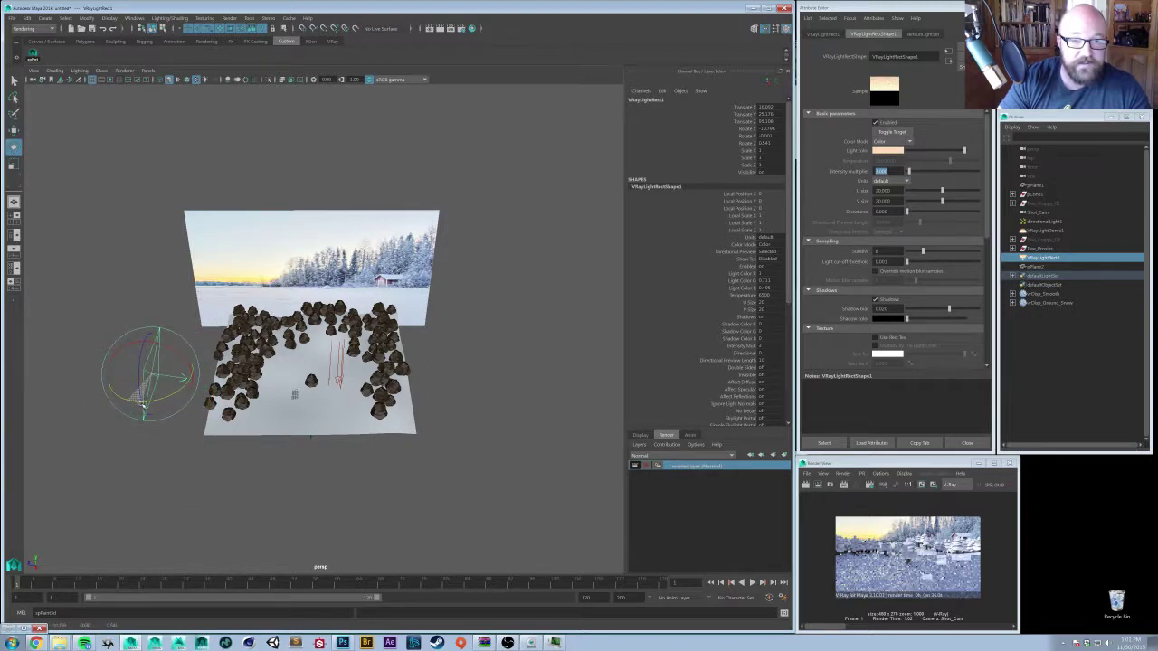
key("w")
- Open the Hypershade and darken the diffuse color of the Snowy_Tree_Green material to a light grey
left_click_drag(263, 460, 320, 465, "alt")
right_click_drag(320, 465, 449, 479, "alt")
left_click_drag(308, 414, 345, 416, "alt")
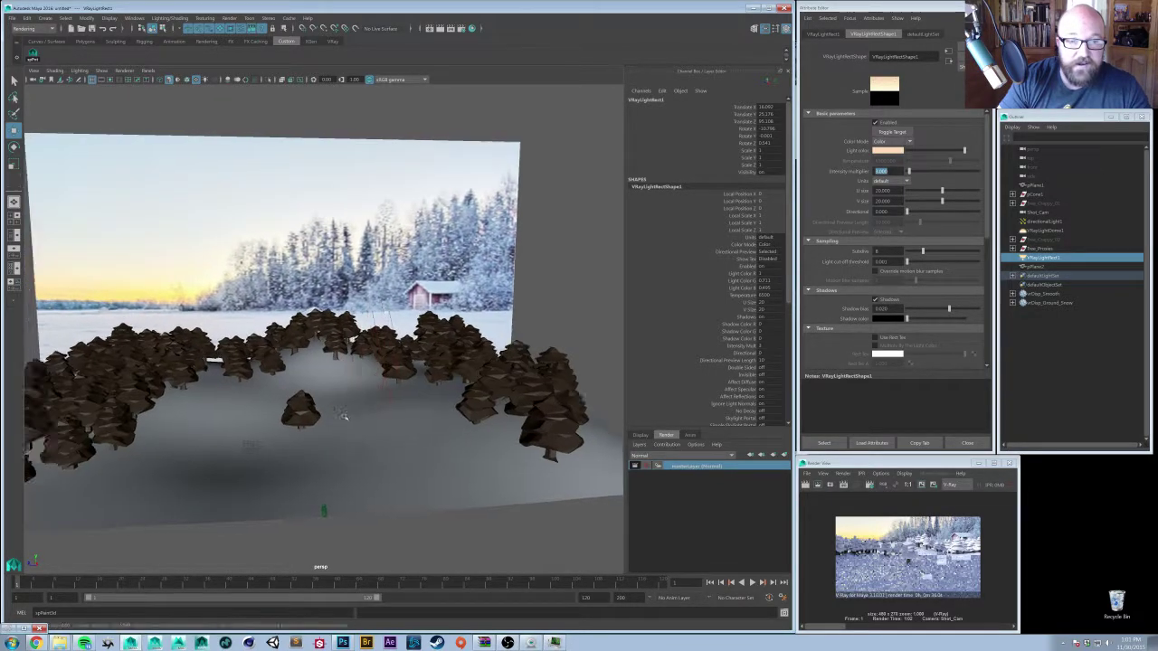
right_click_drag(345, 416, 439, 442, "alt")
left_click(333, 355)
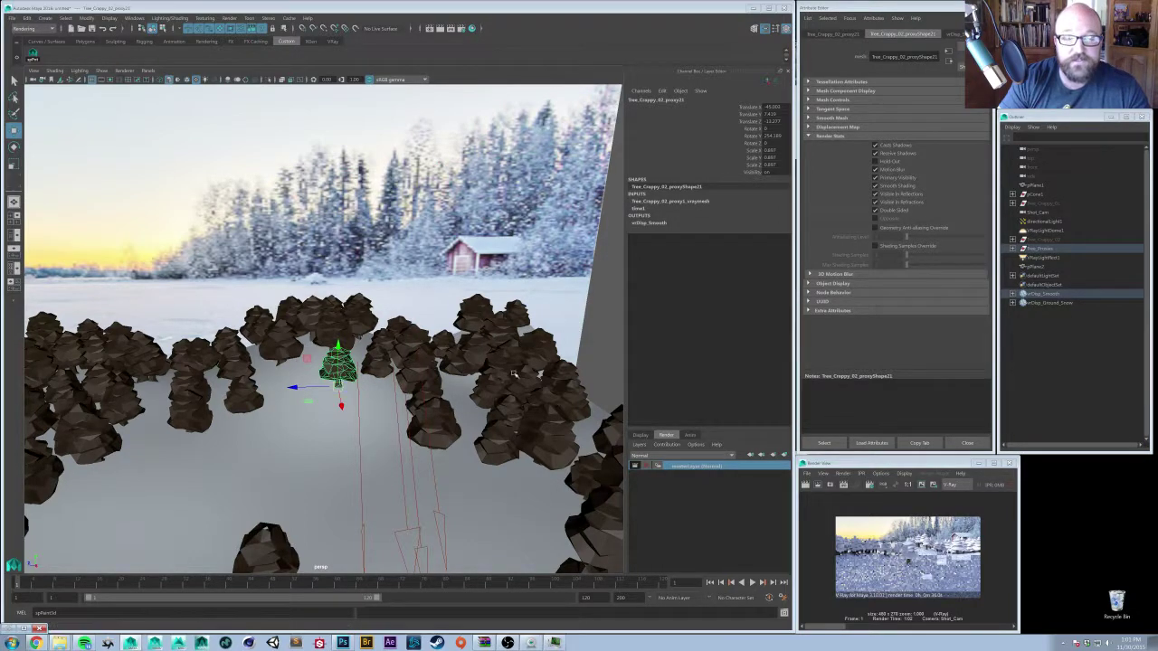
left_click_drag(586, 85, 614, 109)
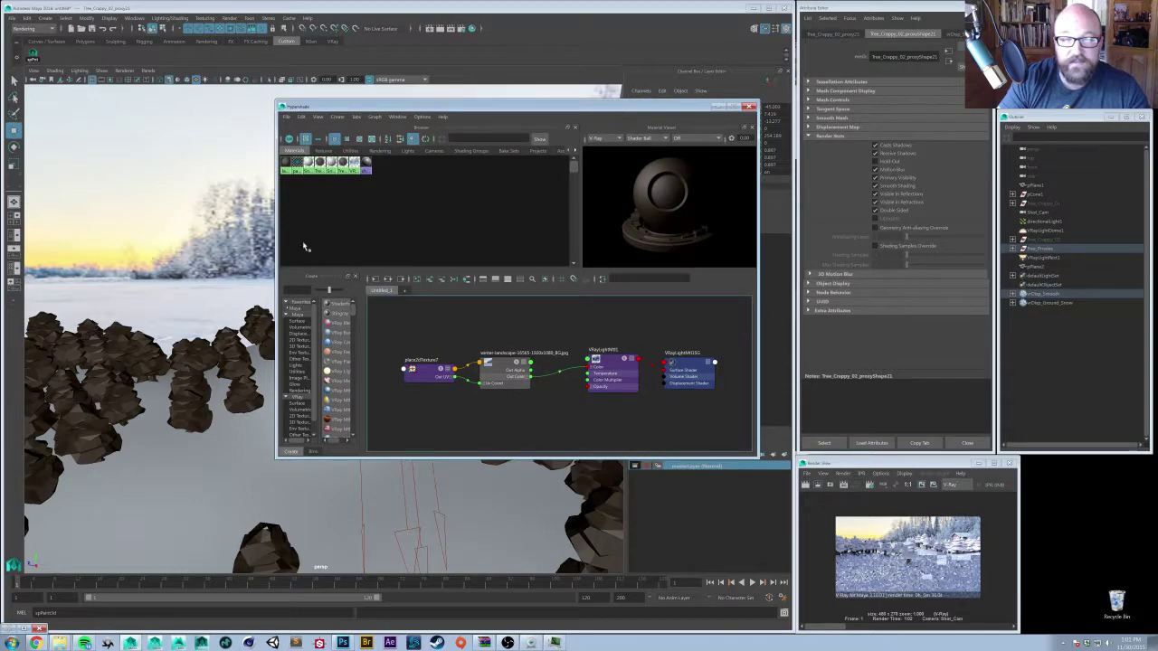
left_click(310, 165)
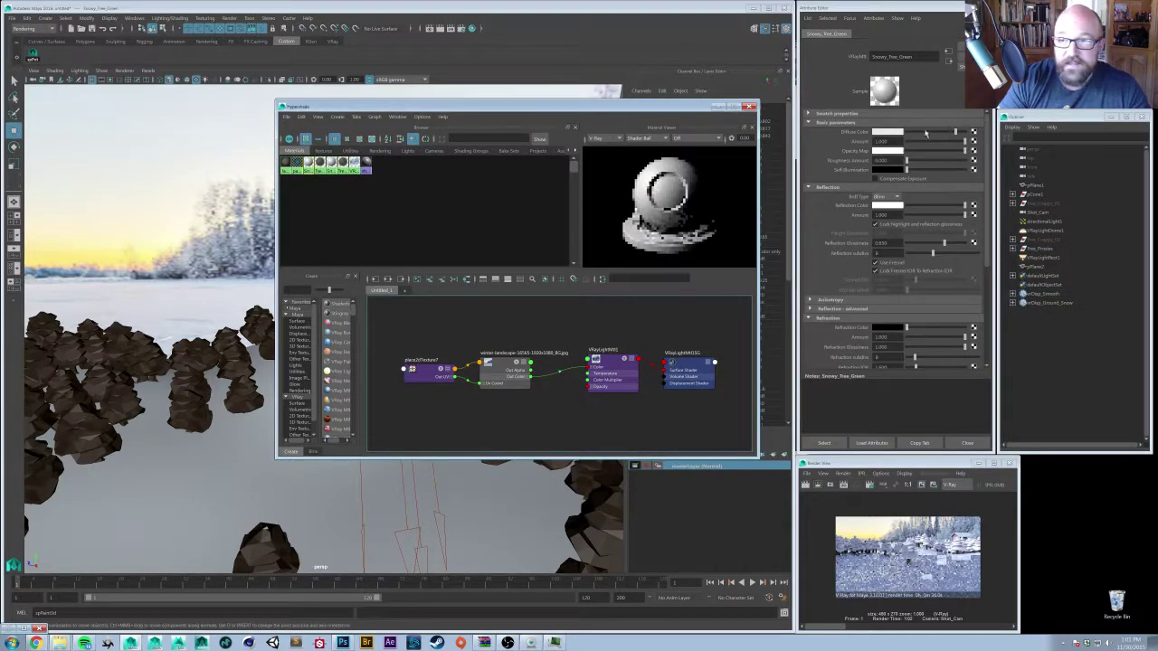
left_click(893, 134)
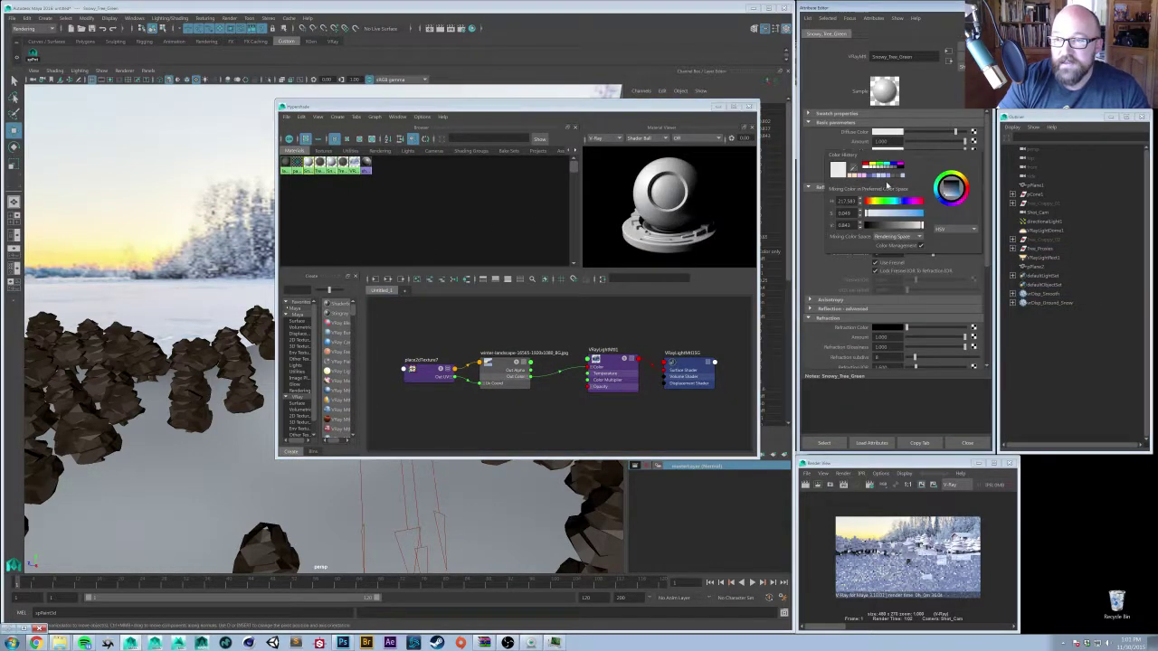
mouse_move(893, 217)
left_mouse_down()
mouse_move(915, 228)
mouse_move(872, 217)
left_mouse_up()
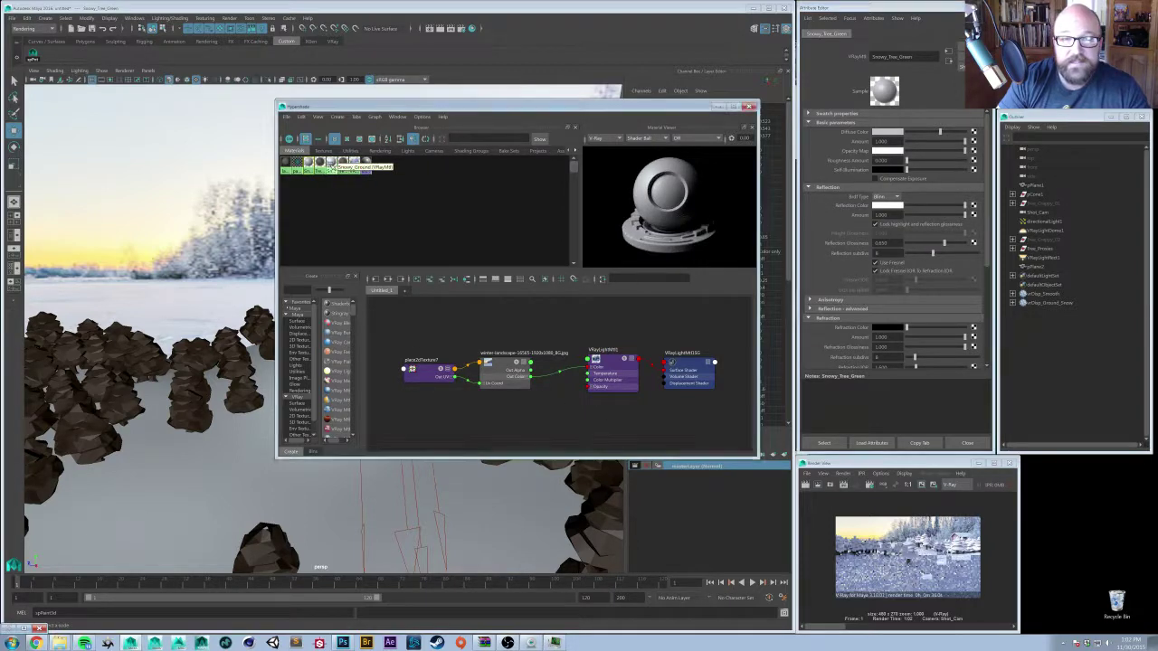
- Darken the Snowy_Ground material's diffuse color to match the tree snow's light grey, and put the Hypershade away
left_click(333, 164)
left_click(886, 132)
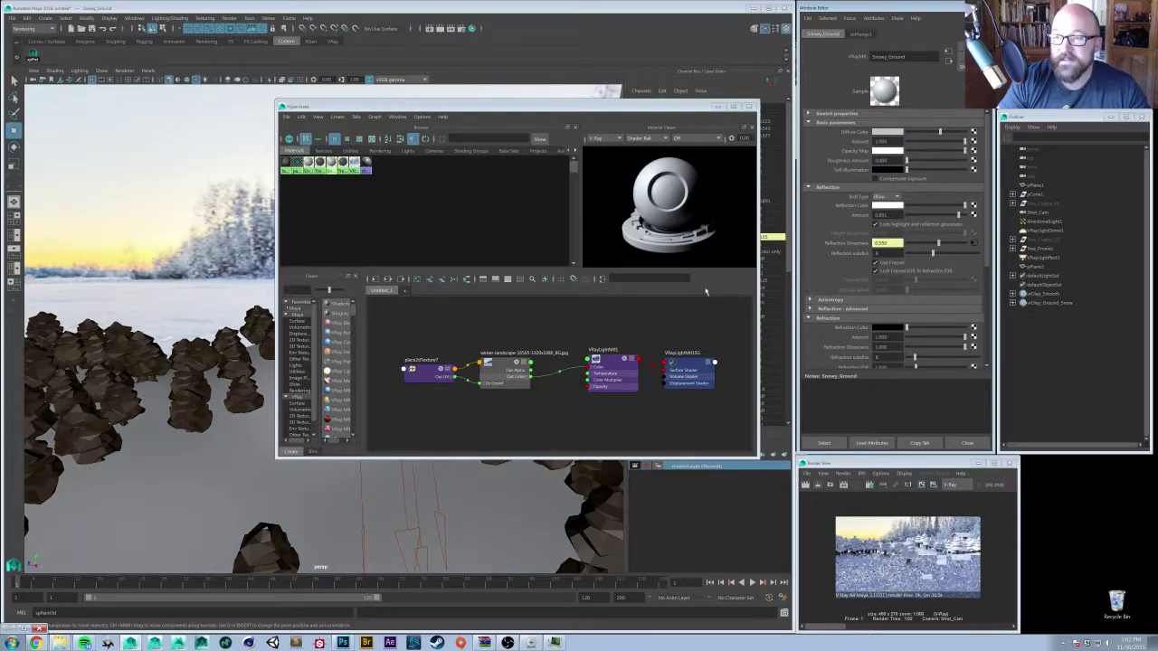
left_click(721, 108)
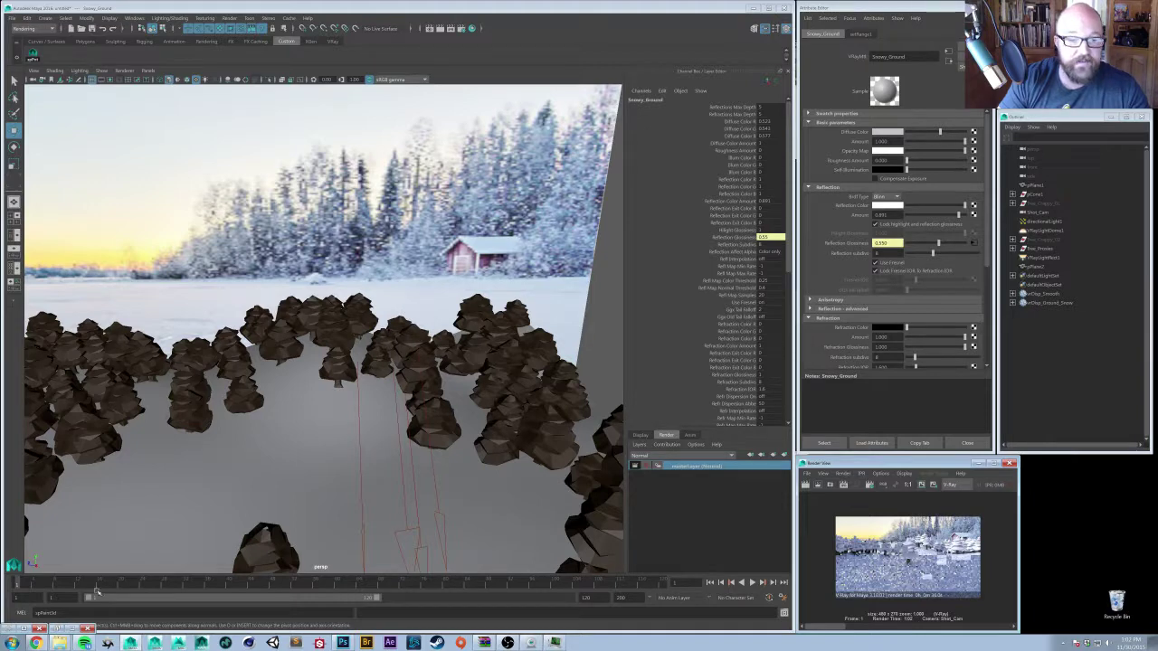
- Review the partial render in the V-Ray frame buffer for its lighting and snow color, and minimize the buffer
left_click(7, 628)
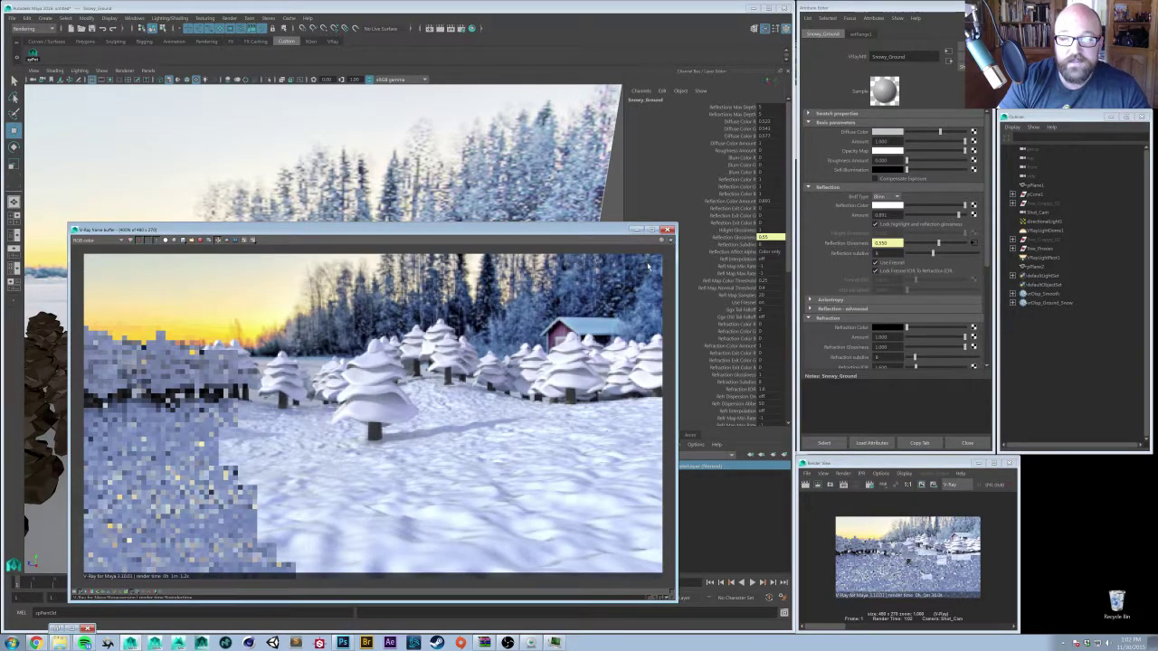
left_click(635, 229)
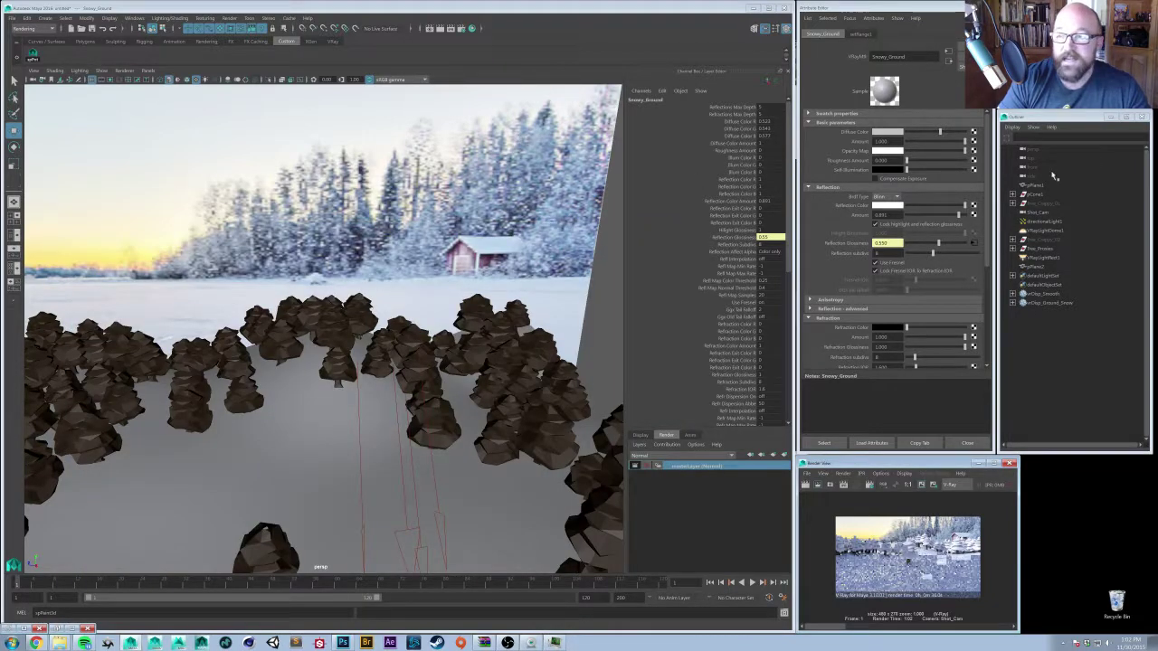
left_click(9, 627)
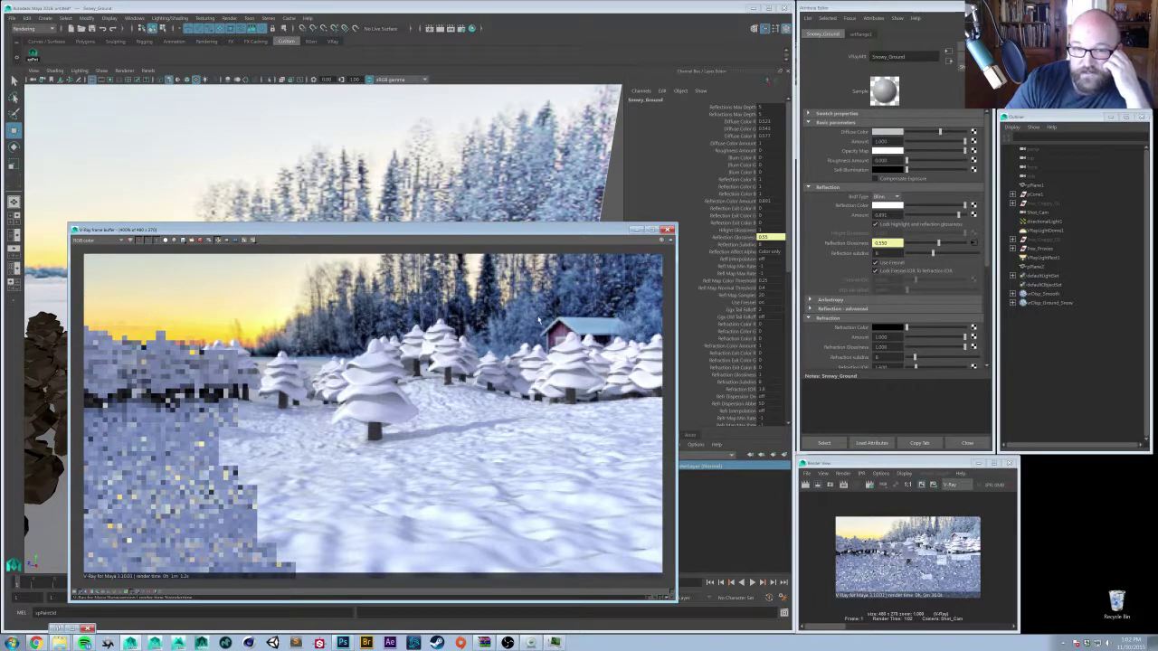
left_click_drag(611, 234, 598, 229)
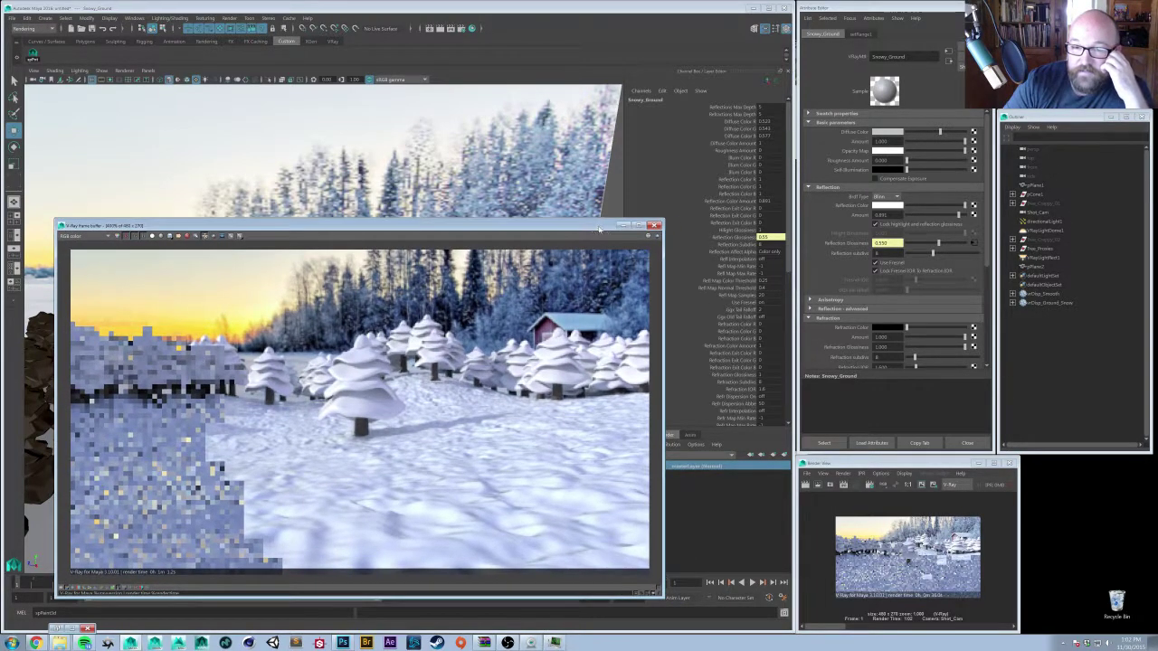
left_click(623, 225)
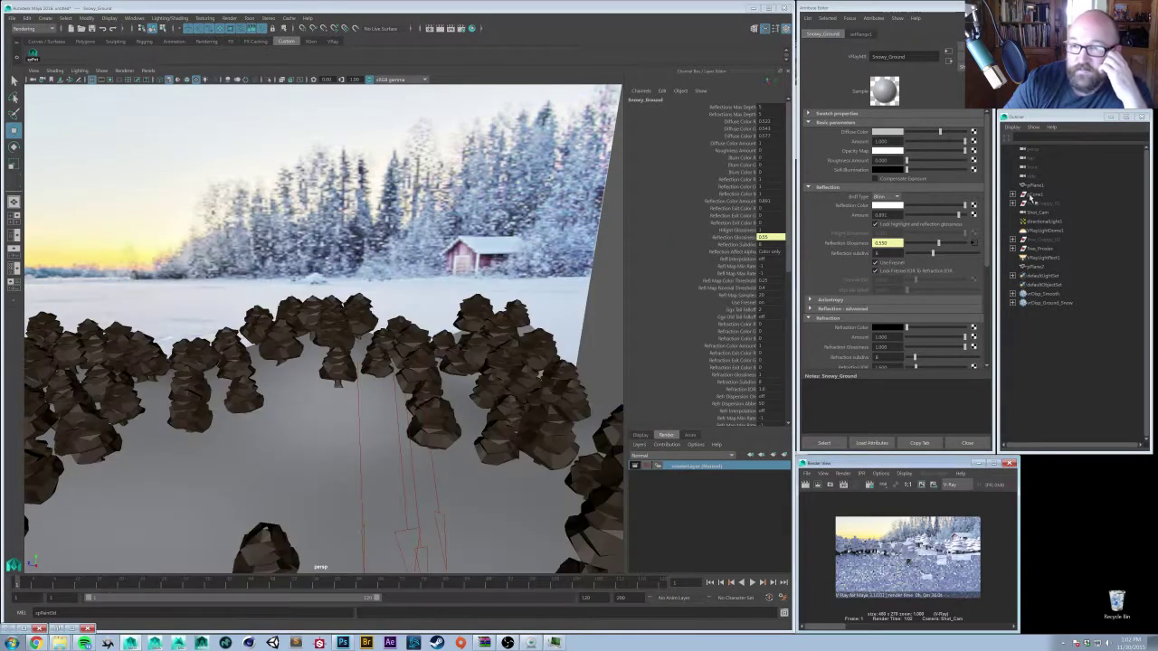
- Open the ramp texture of VRayLightDome1 and make the mid-sky stop a darker, more saturated blue
left_click(1034, 259)
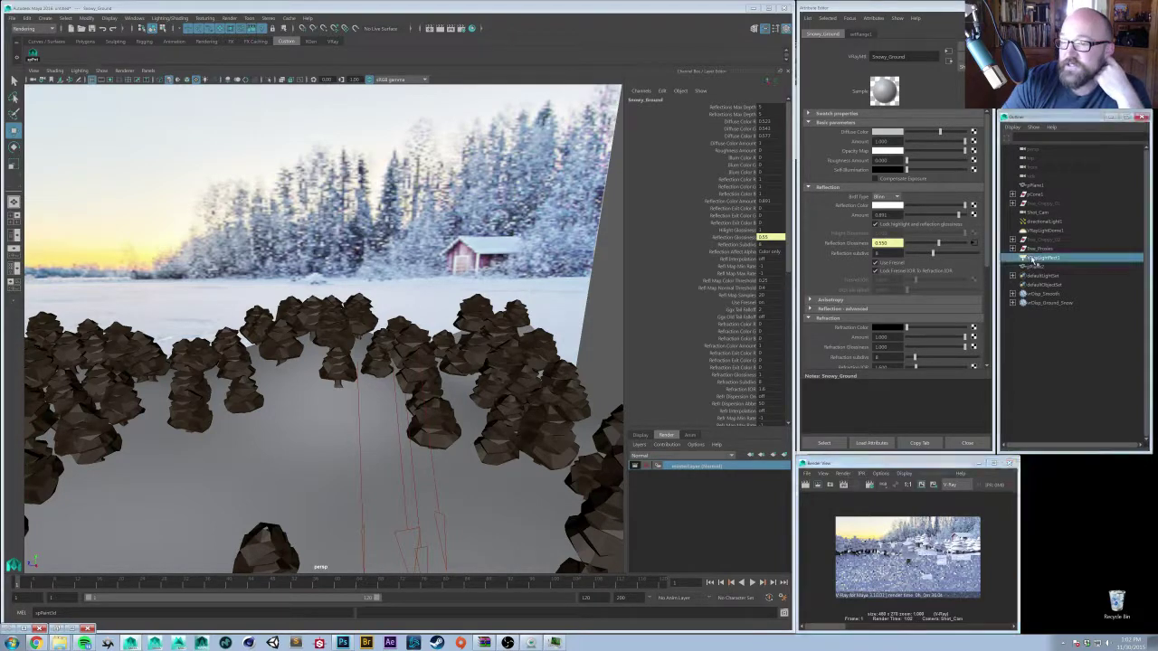
left_click(1040, 231)
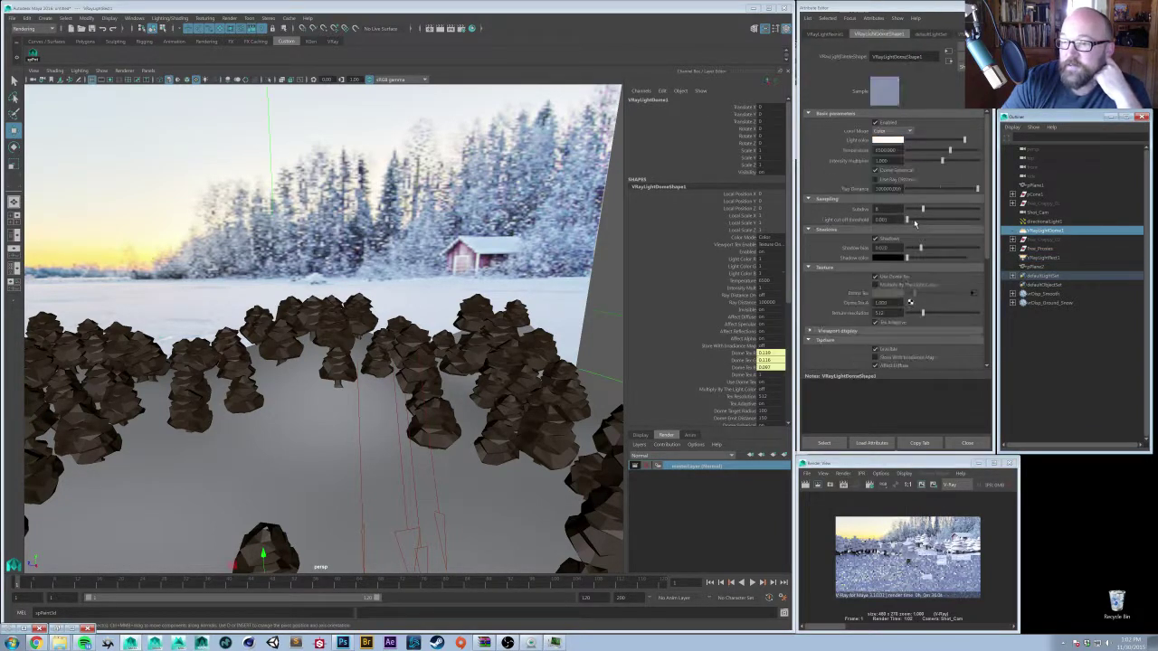
left_click(970, 296)
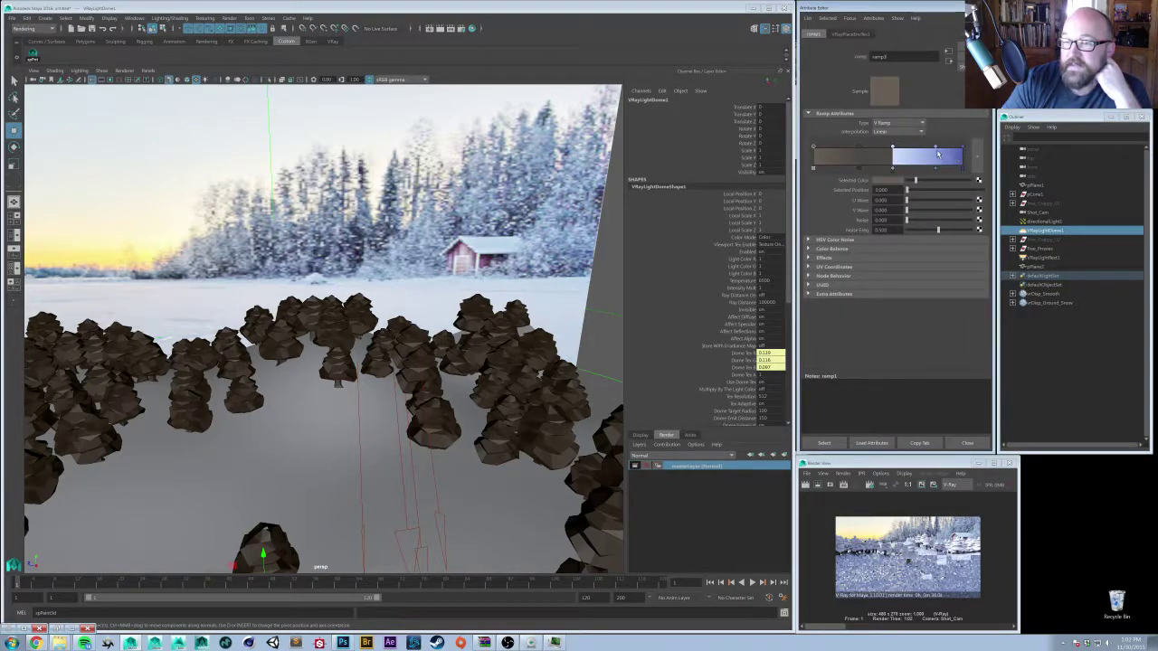
left_click(936, 154)
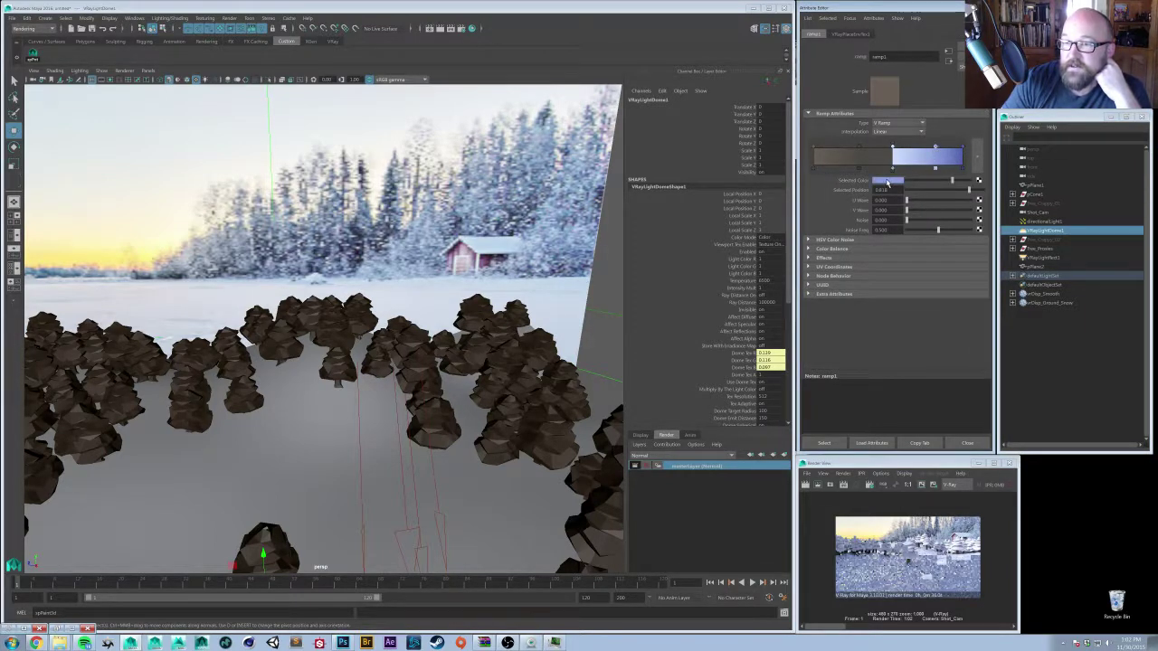
left_click(880, 181)
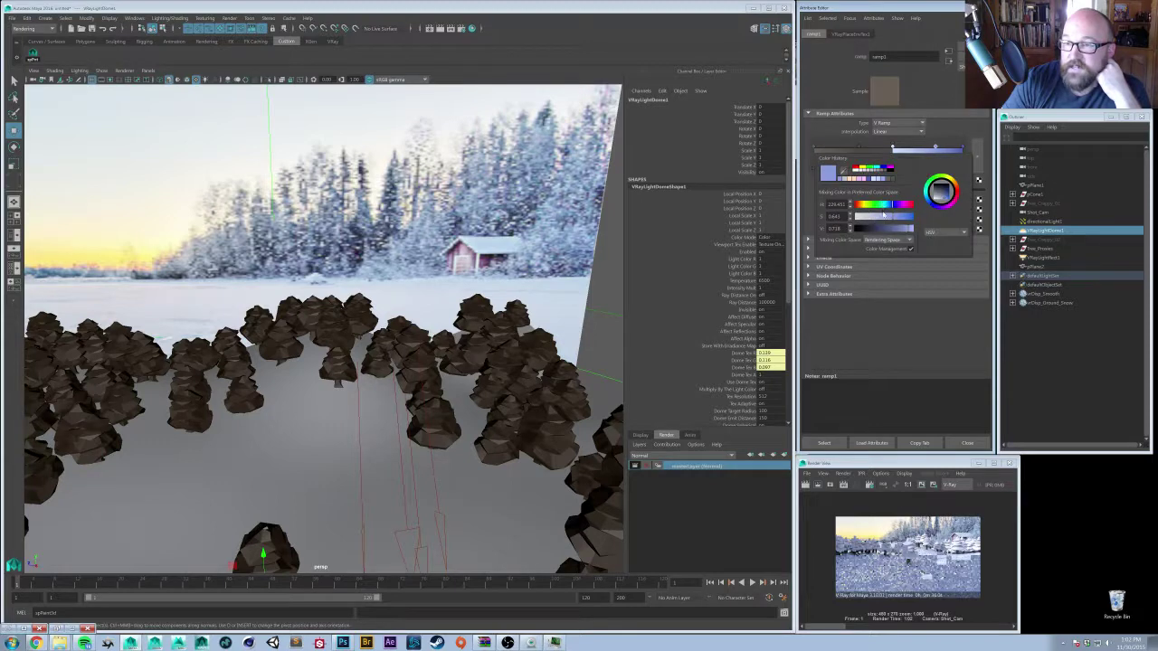
left_click_drag(895, 217, 902, 233)
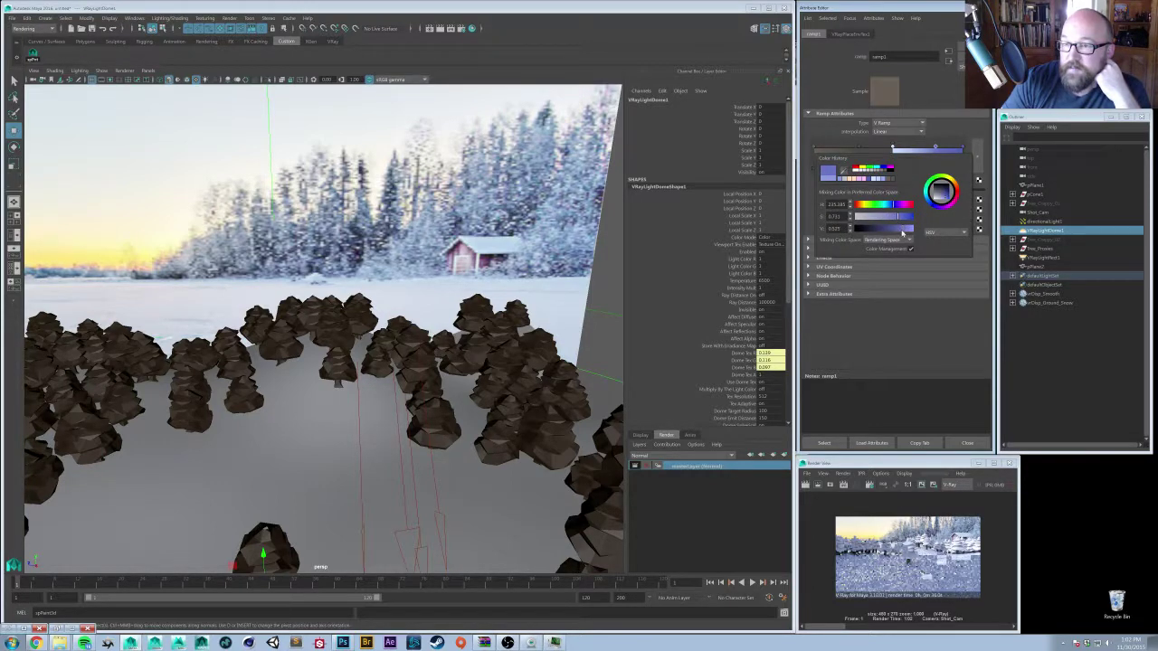
- Darken the blue of the ramp's end stop and move the mid-sky blue stop closer to the horizon
left_click(962, 147)
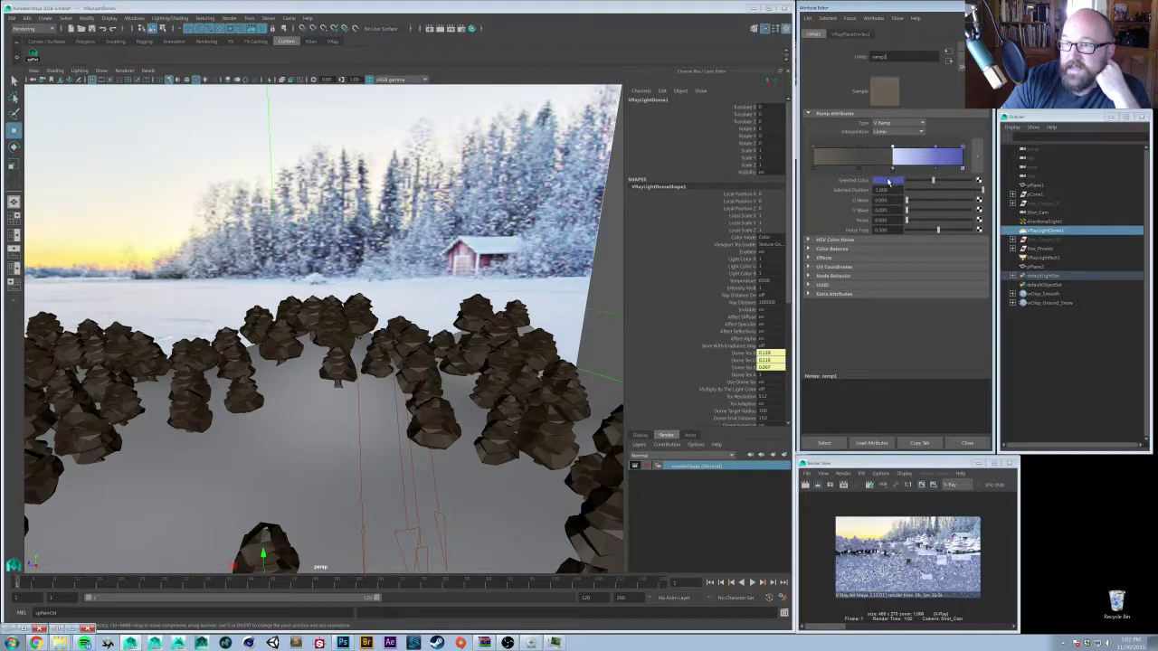
left_click(889, 181)
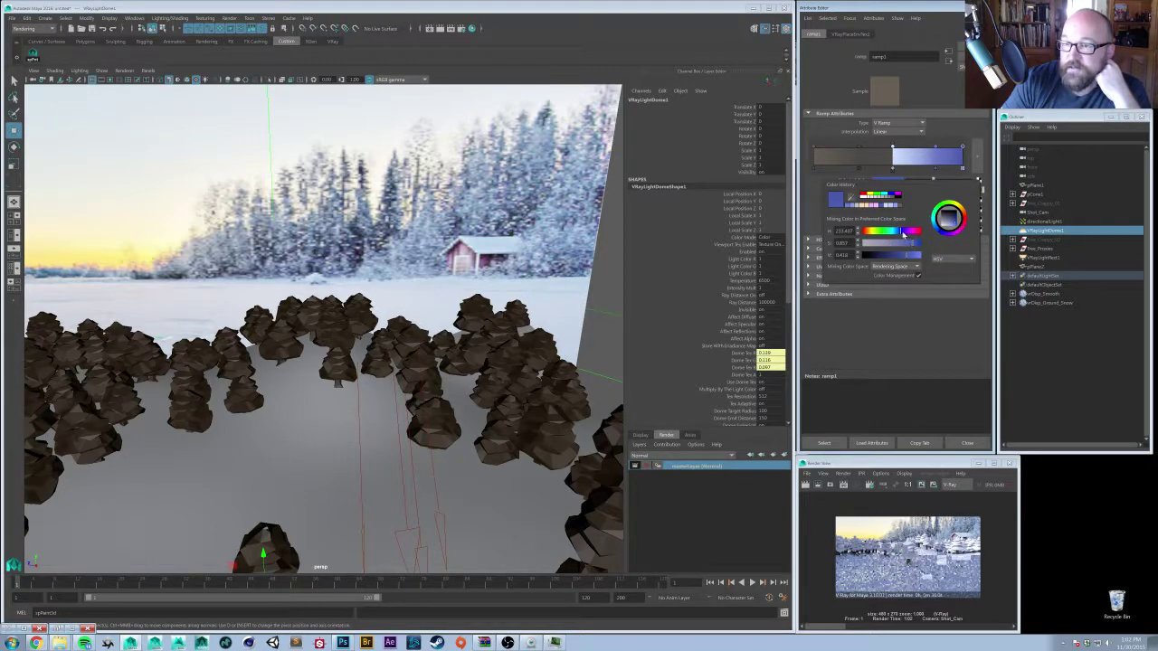
left_click_drag(903, 233, 896, 256)
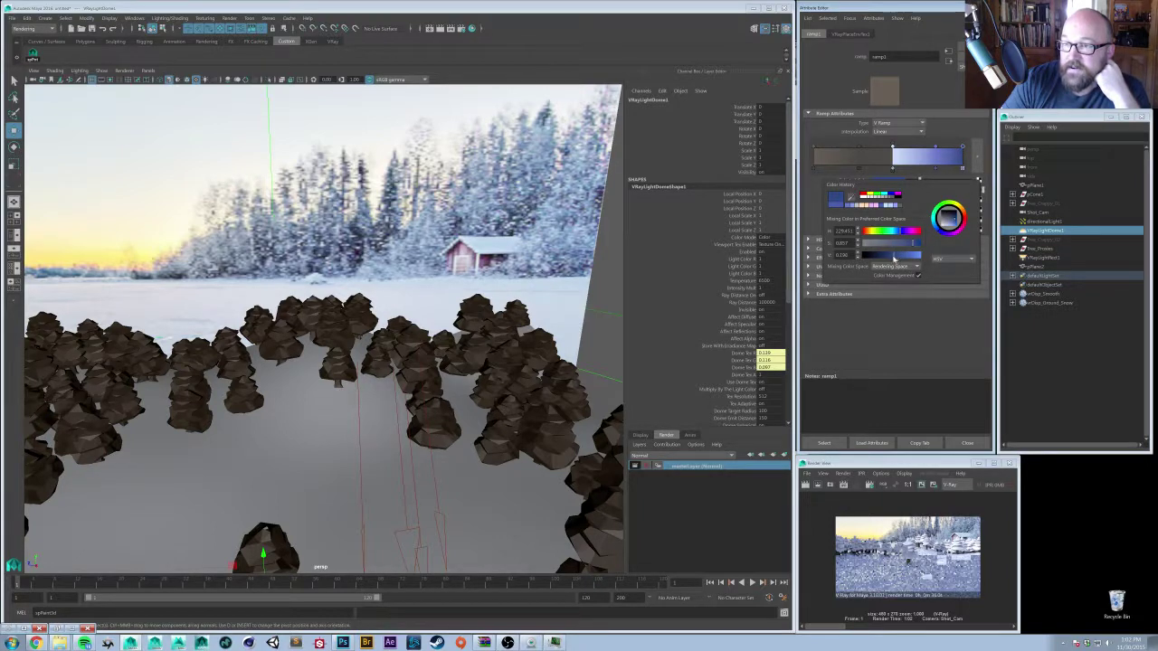
left_click_drag(937, 149, 893, 149)
- Add a color stop at the horizon of the dome light ramp and make it pale yellow
left_click(892, 149)
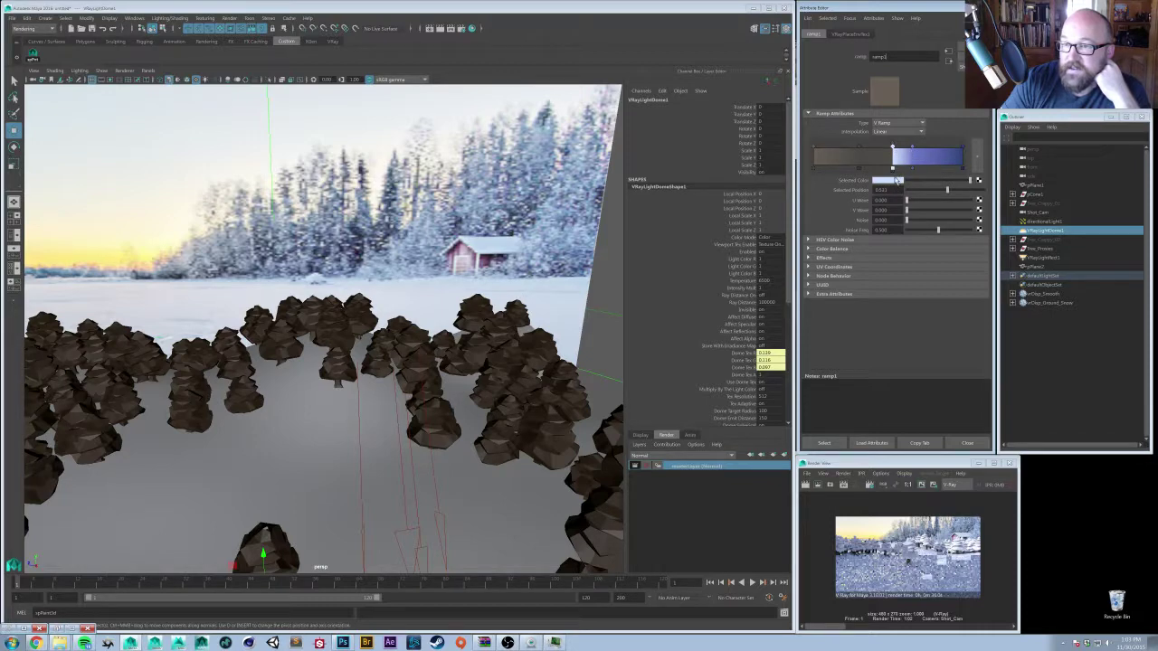
left_click(895, 180)
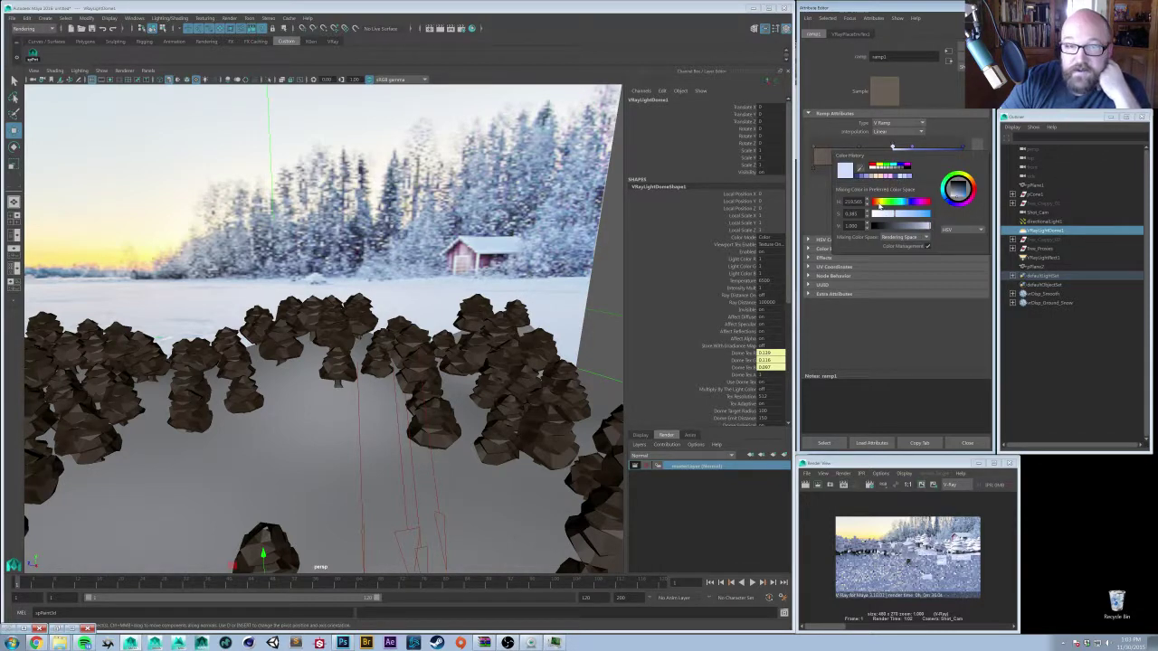
left_click_drag(893, 150, 893, 161)
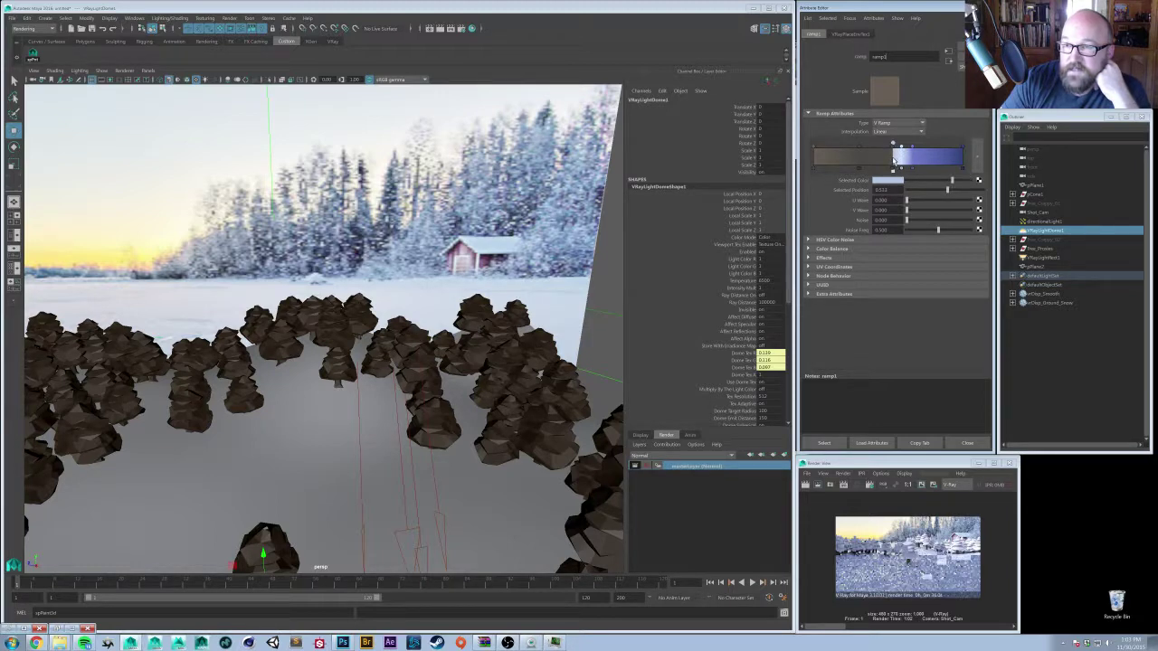
left_click(892, 180)
left_click(847, 230)
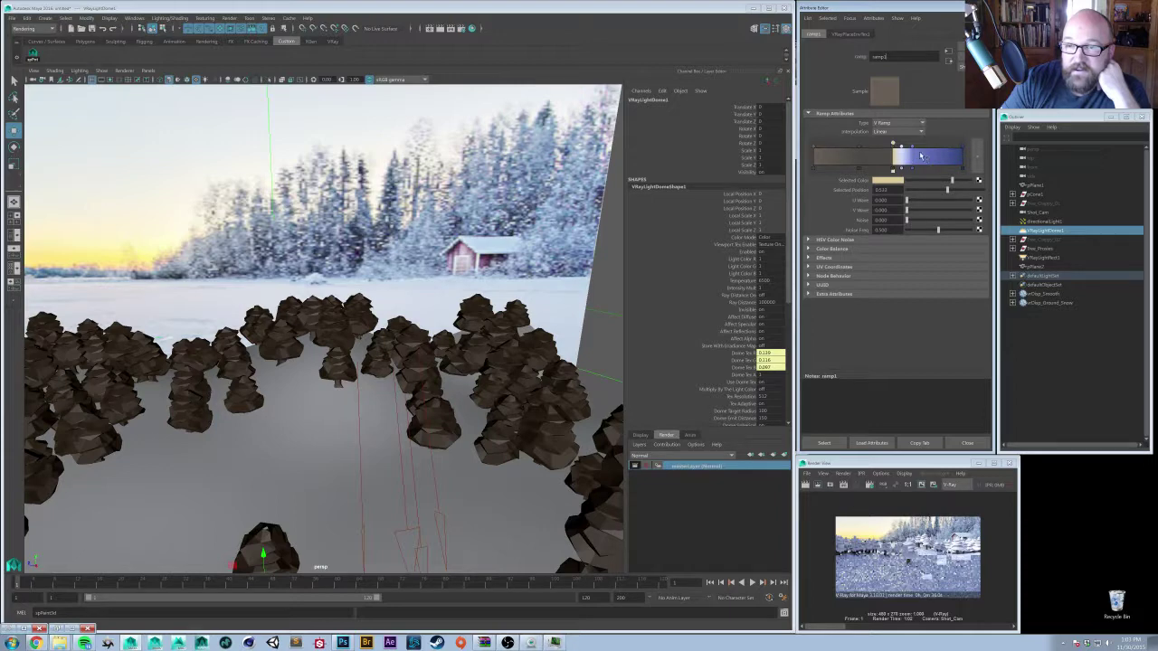
- Warm the horizon stop to light orange and add a pale peach stop between it and the light blue one
left_click(912, 150)
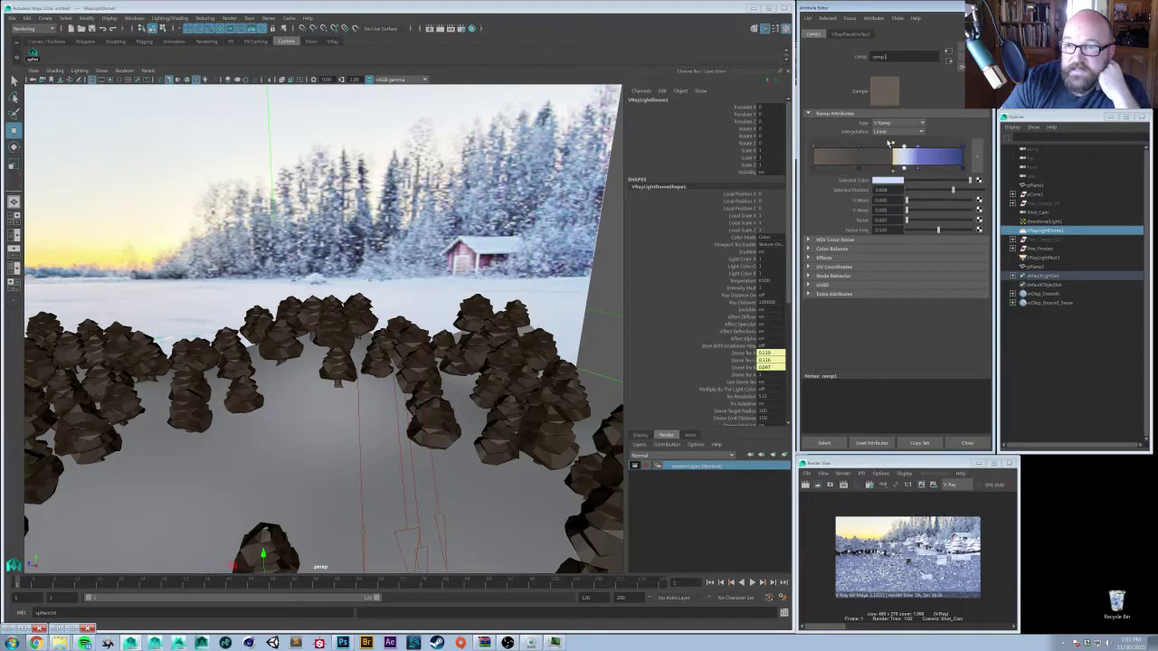
left_click(894, 151)
left_click(891, 181)
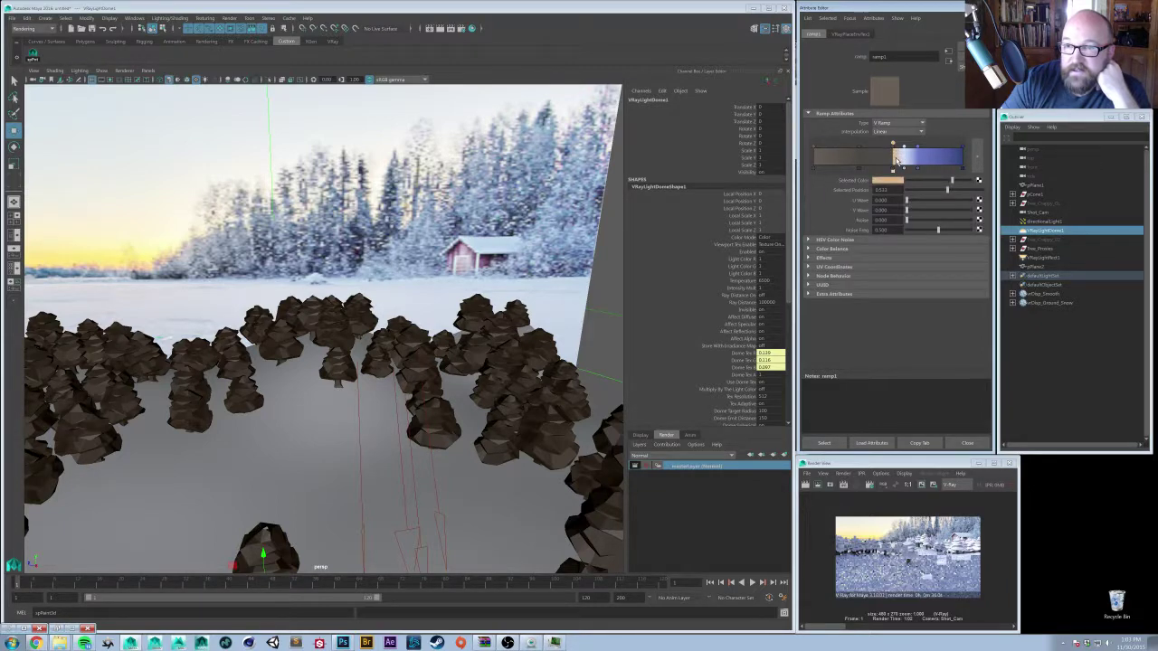
left_click(896, 158)
left_click(885, 184)
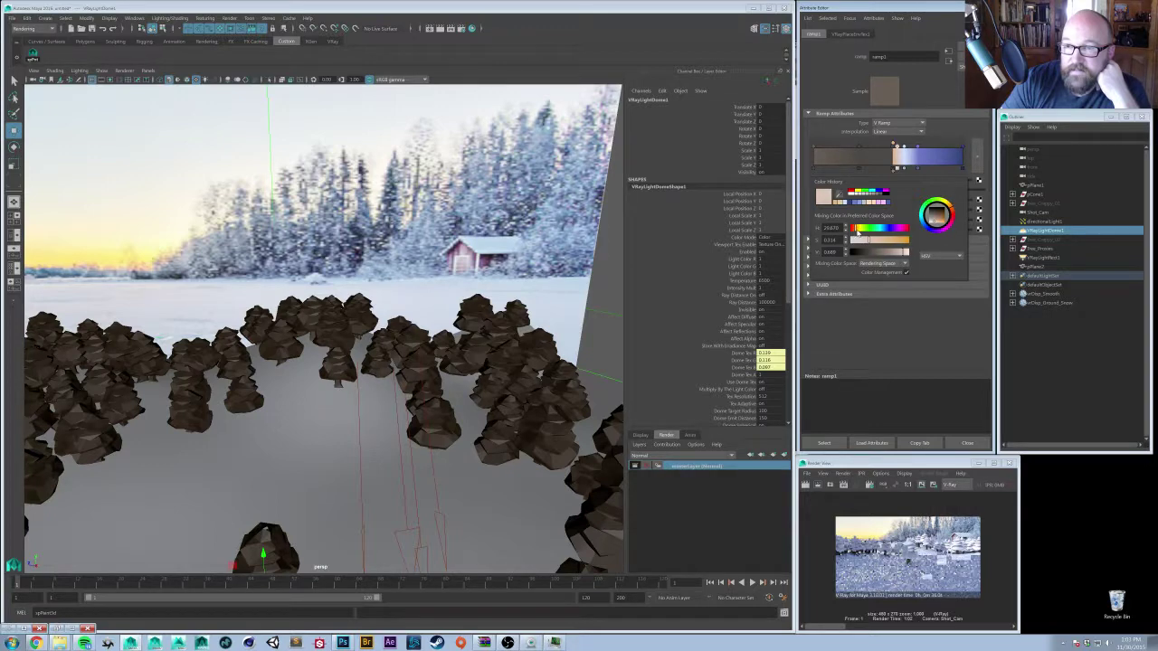
mouse_move(874, 241)
left_mouse_down()
mouse_move(889, 242)
mouse_move(864, 242)
left_mouse_up()
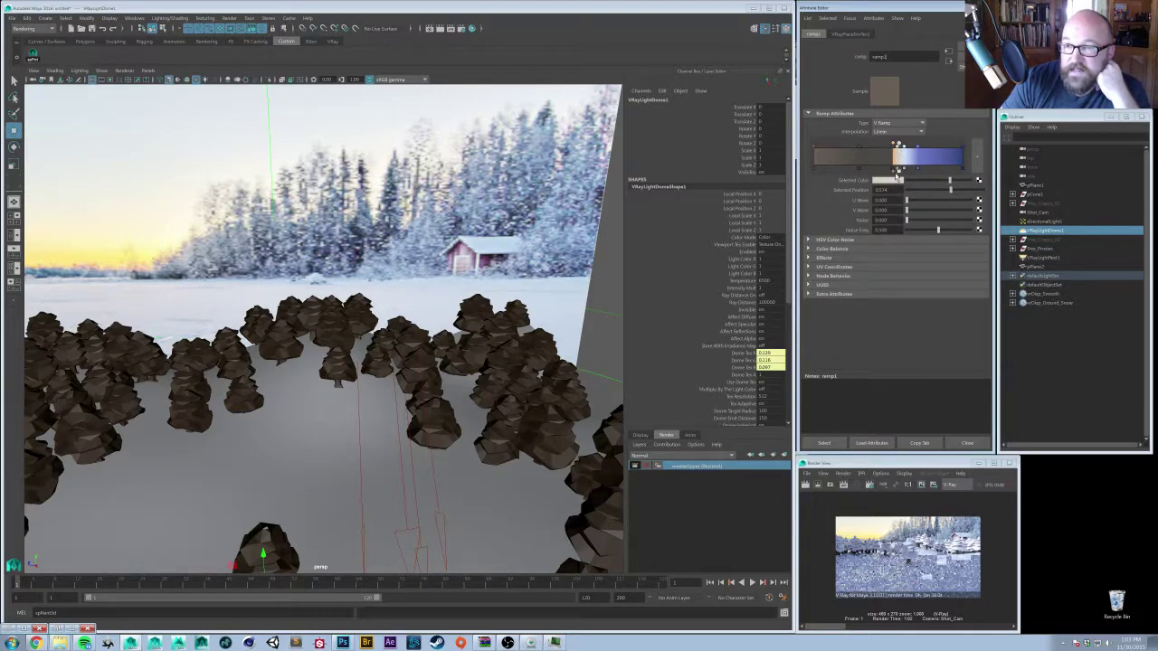
- Deepen the orange of the ramp's horizon stop
left_click(898, 170)
left_click(894, 147)
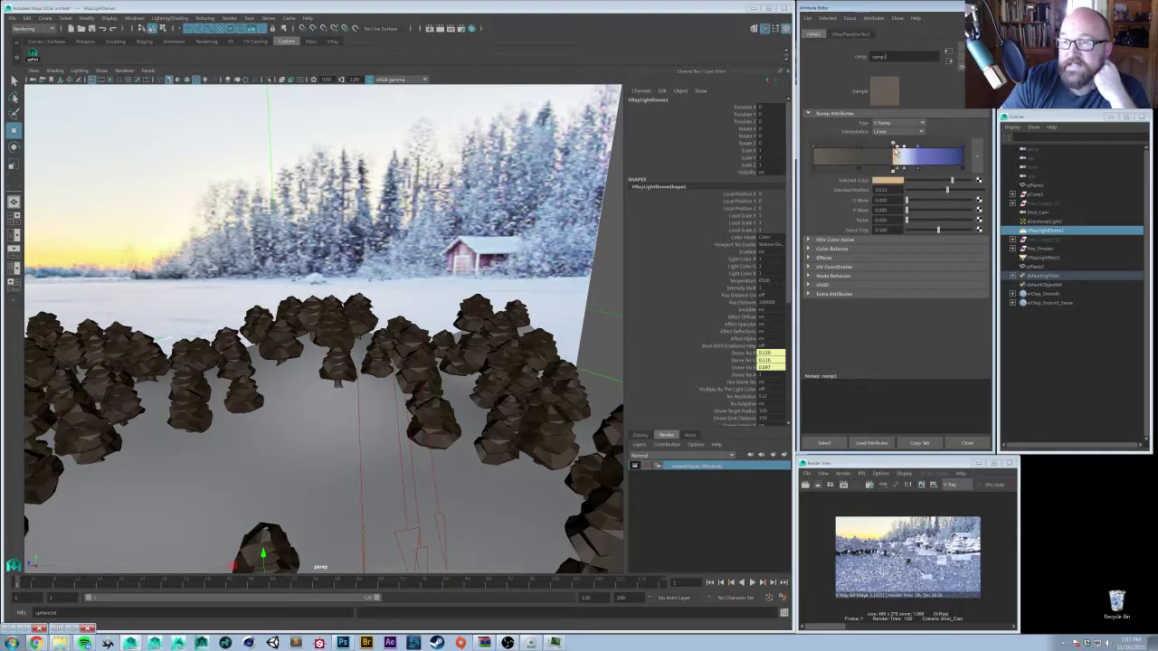
left_click(895, 180)
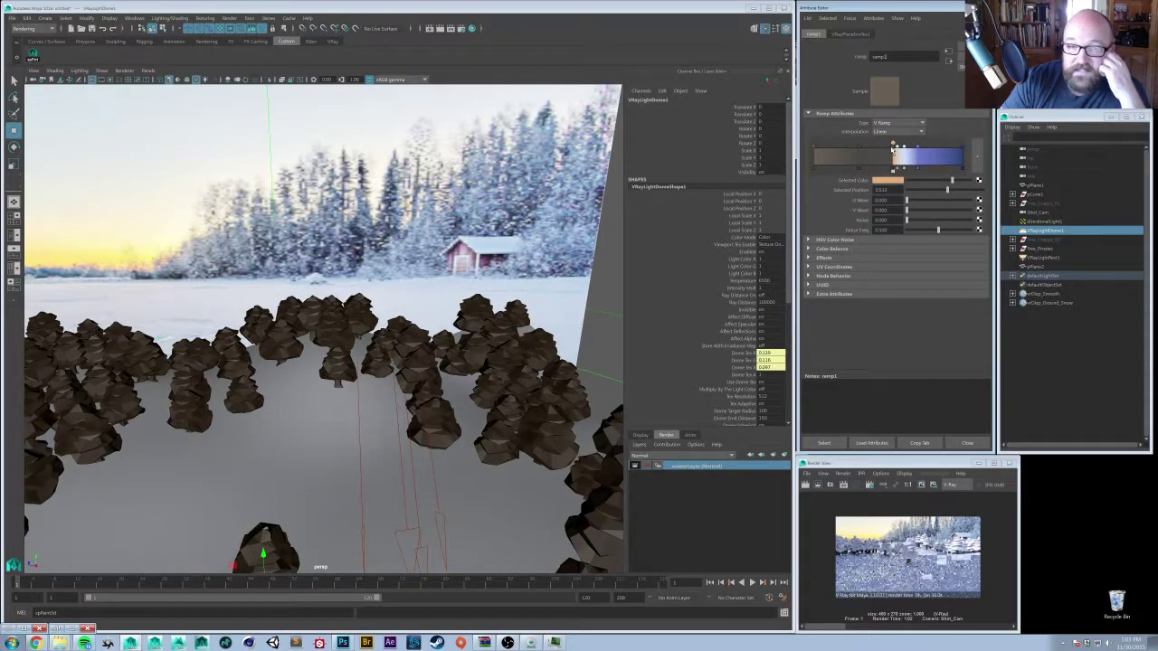
- Shift the dark stop just below the horizon and the middle ground stop from brown to a cool dark grey
left_click(893, 149)
left_click(887, 181)
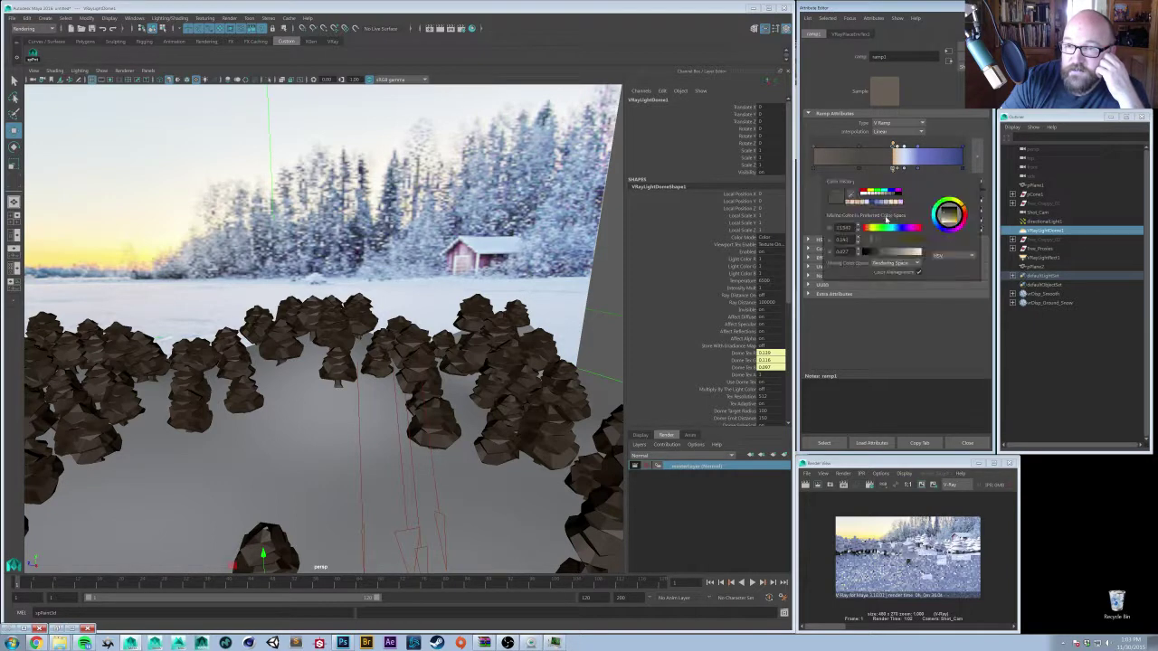
left_click_drag(898, 228, 885, 254)
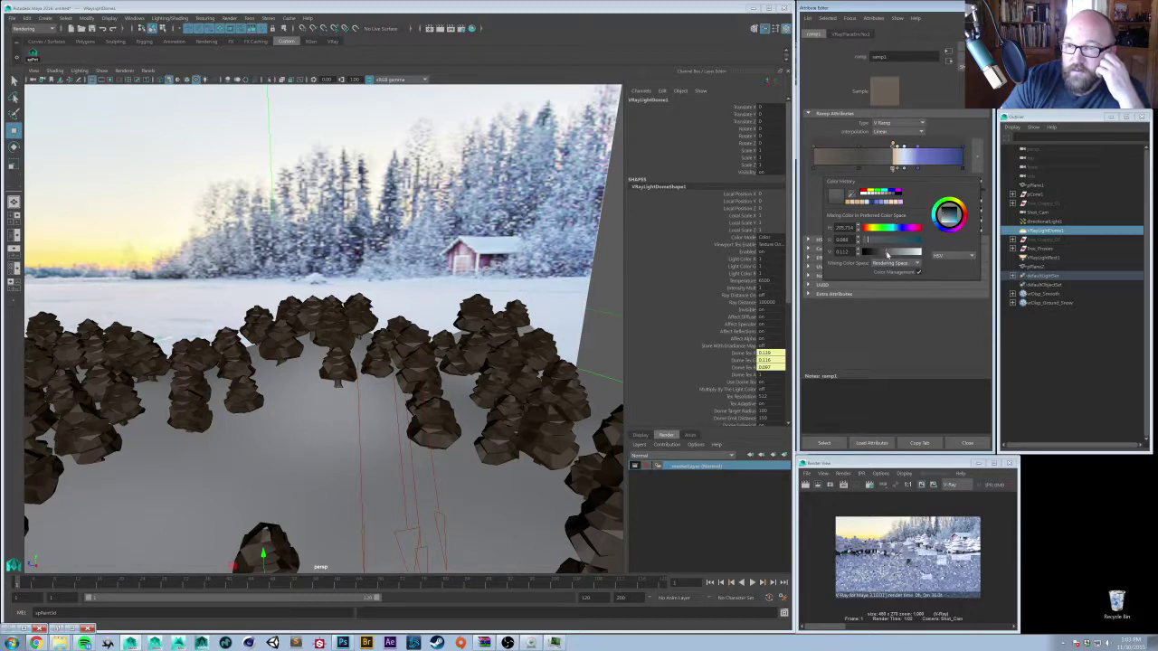
left_click(859, 152)
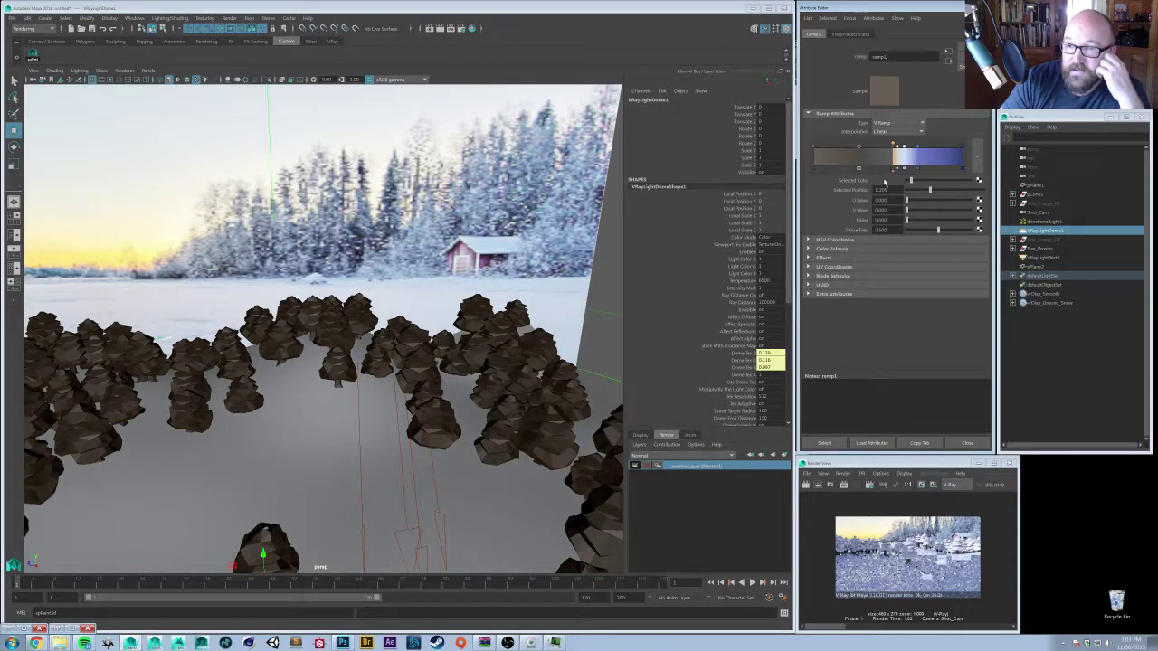
left_click(882, 181)
left_click(896, 207)
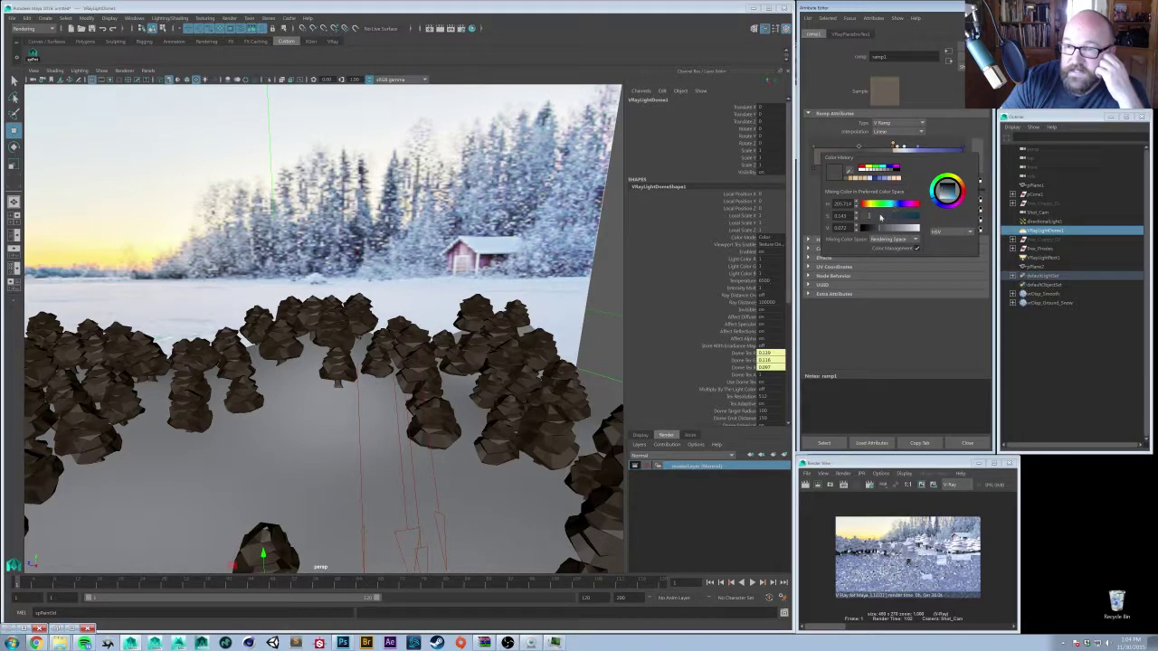
- Change the ramp's first stop from brown to a blue-grey and adjust the middle ground stop's hue to match
left_click(815, 152)
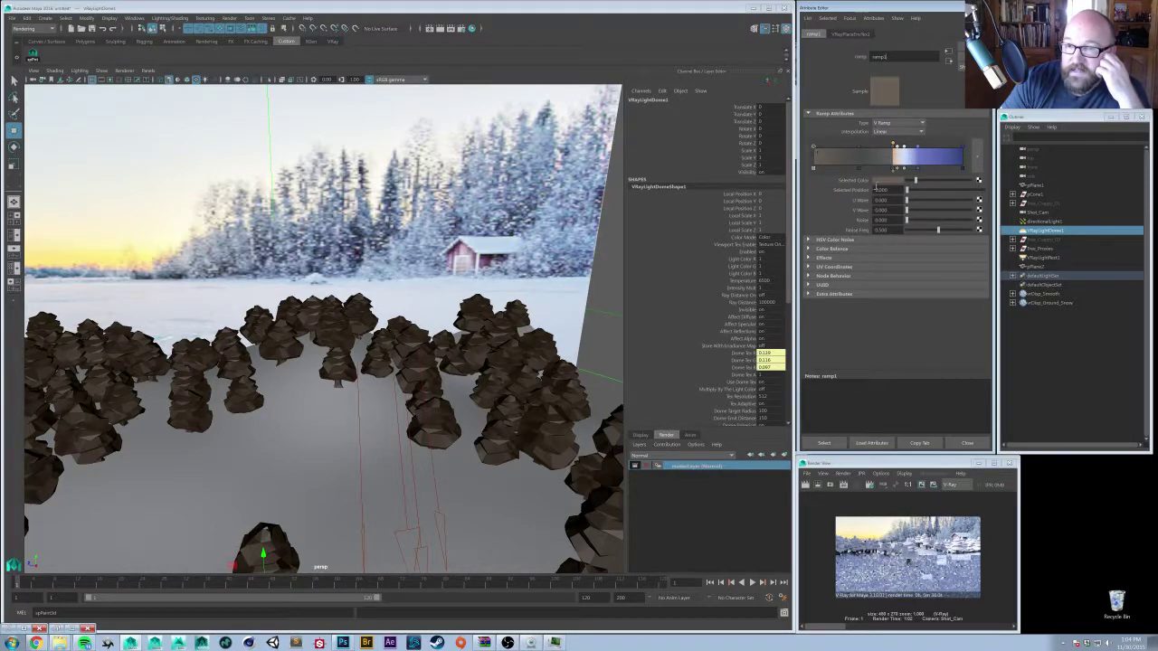
left_click(893, 181)
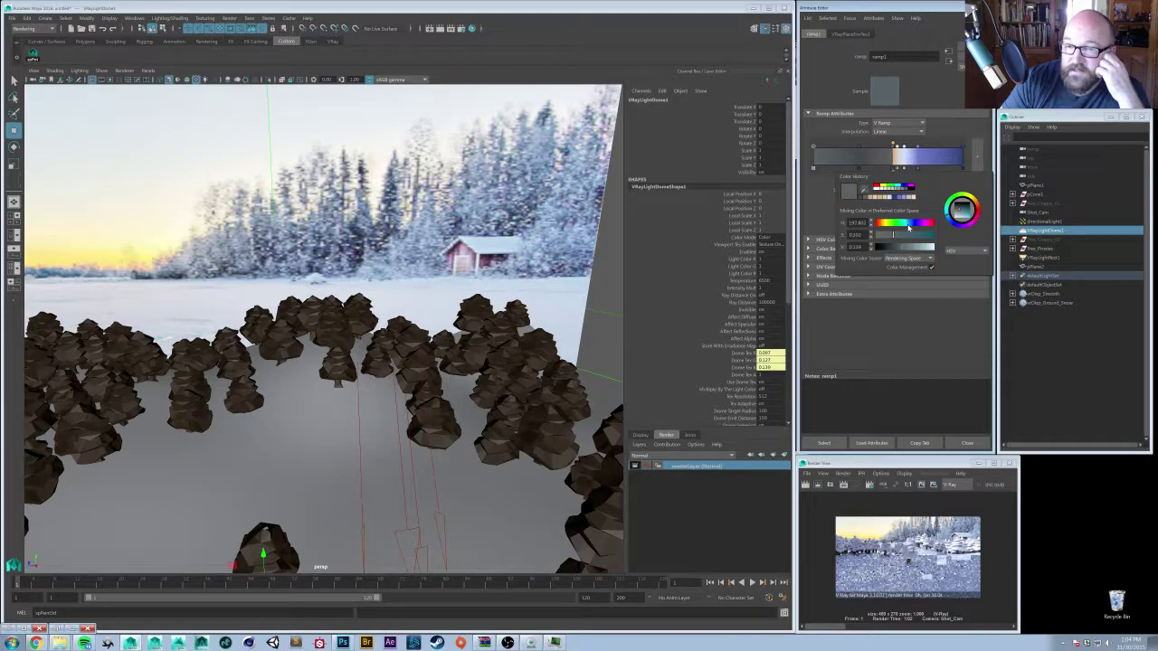
left_click(858, 148)
left_click(889, 181)
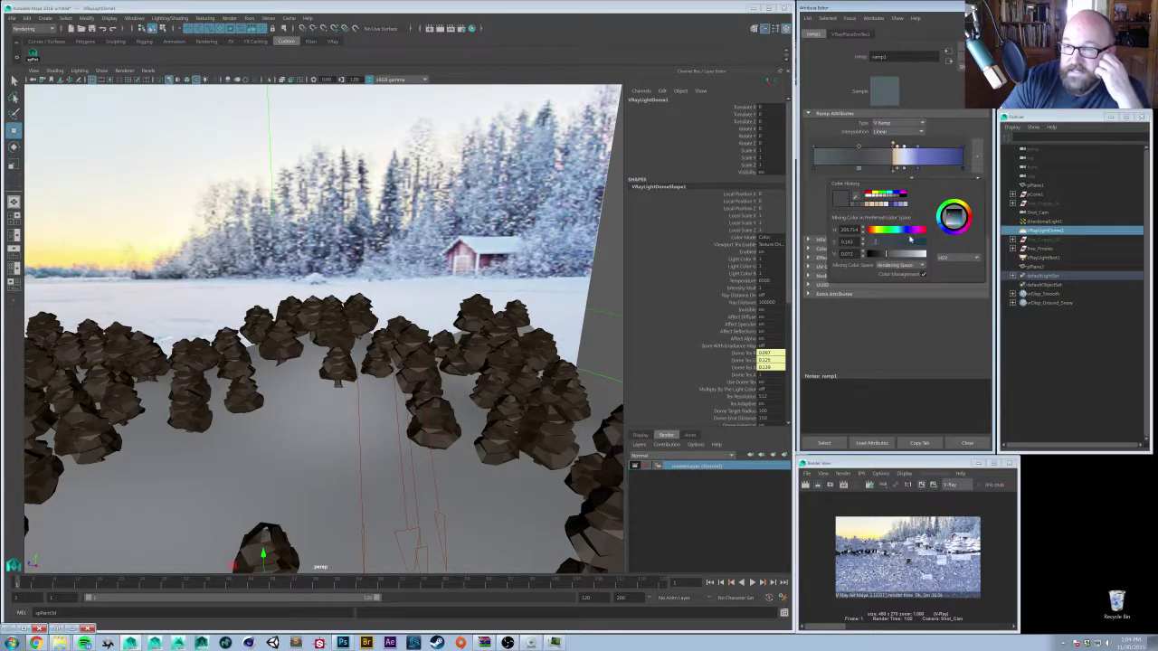
left_click_drag(902, 234, 904, 234)
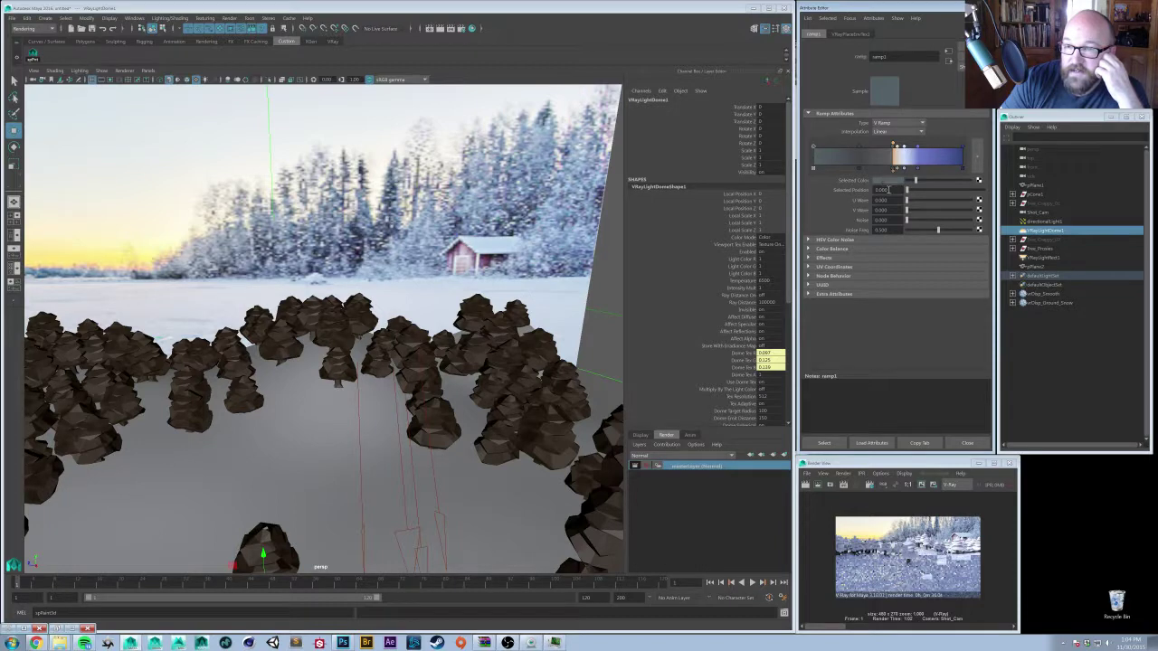
- Tint the ramp's first stop and the dark stop just below the horizon toward a violet-blue grey
left_click(889, 181)
left_click_drag(904, 232, 906, 232)
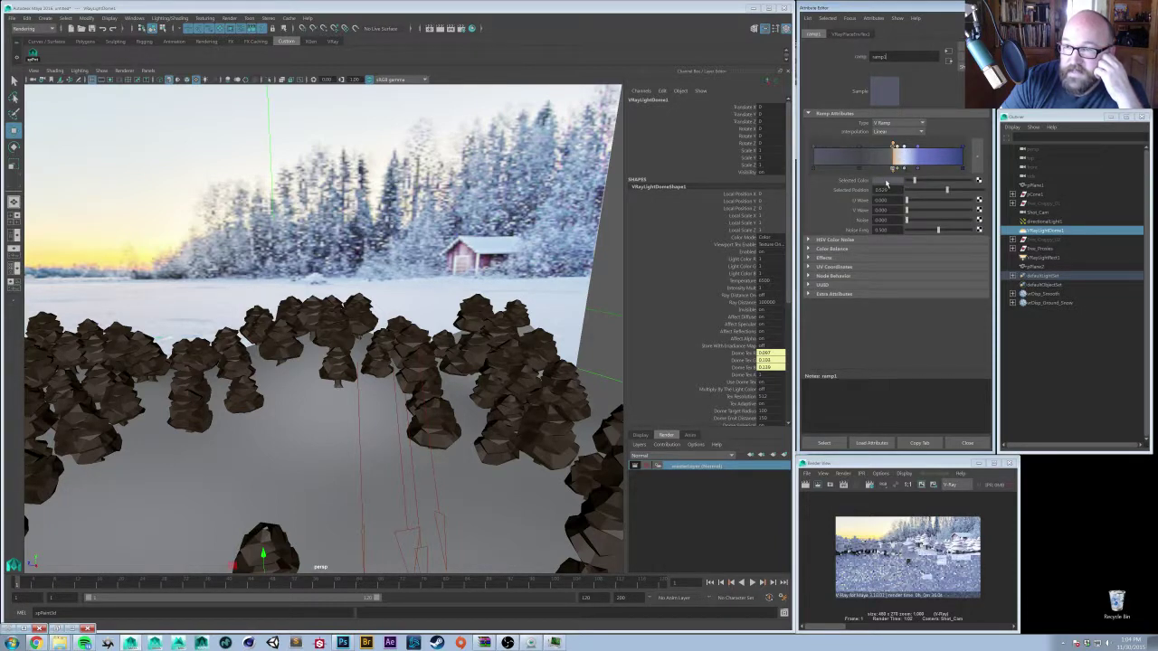
left_click(887, 182)
left_click_drag(903, 214, 902, 212)
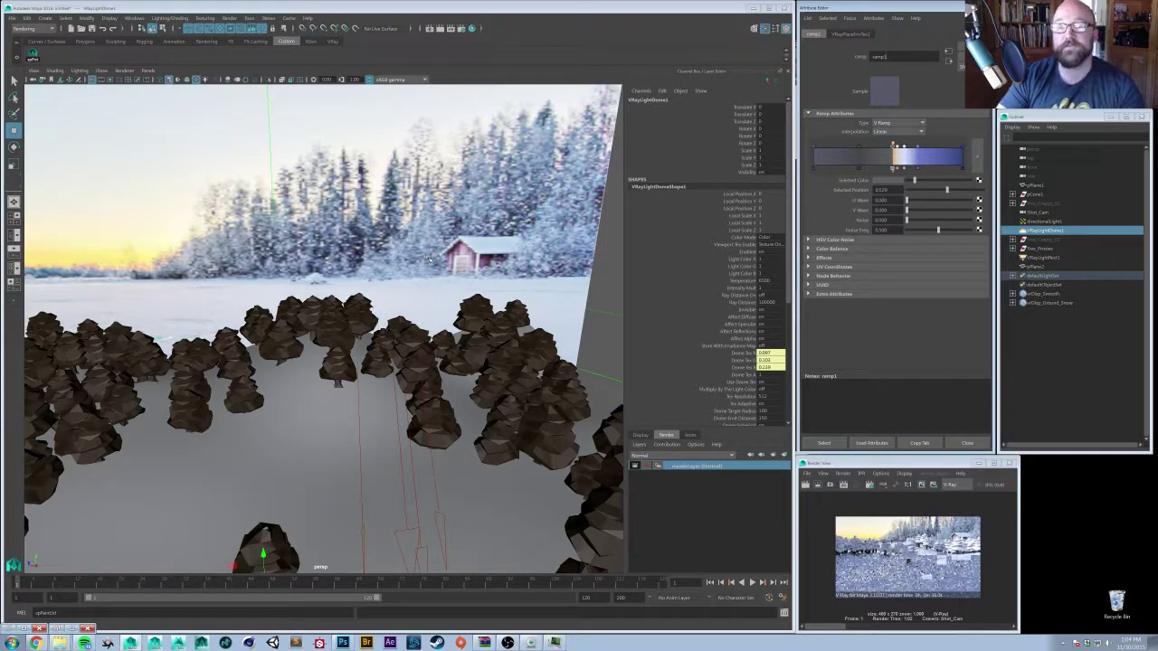
- Restore the V-Ray frame buffer and render the scene again with the new dome light ramp
right_click_drag(438, 317, 380, 340, "alt")
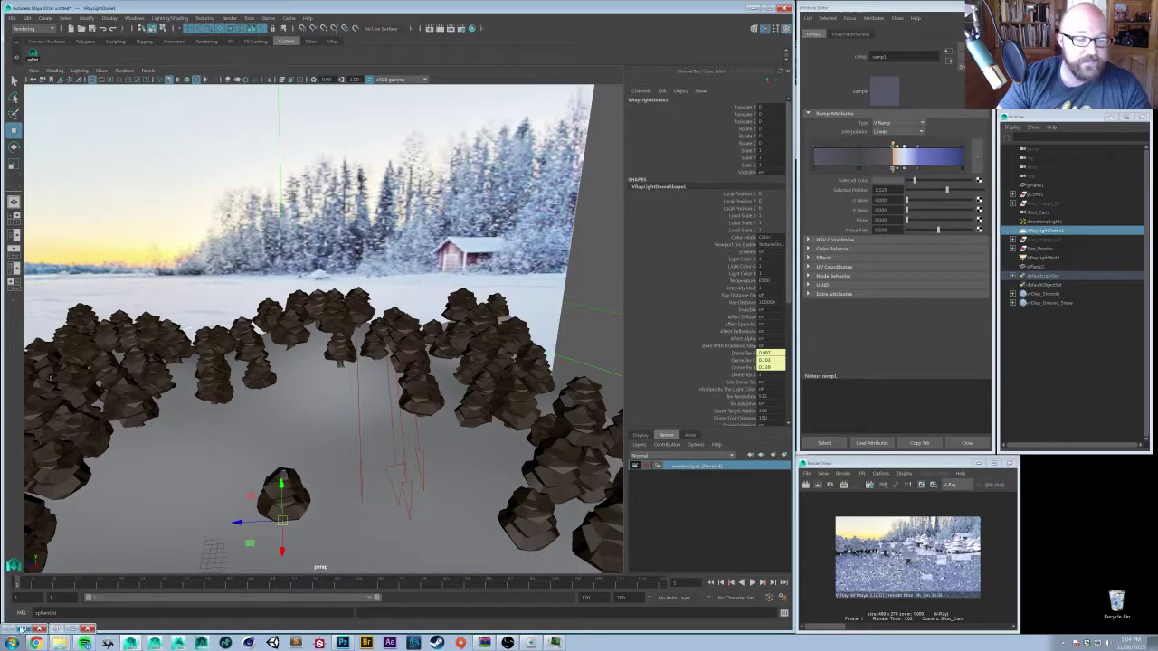
left_click(9, 628)
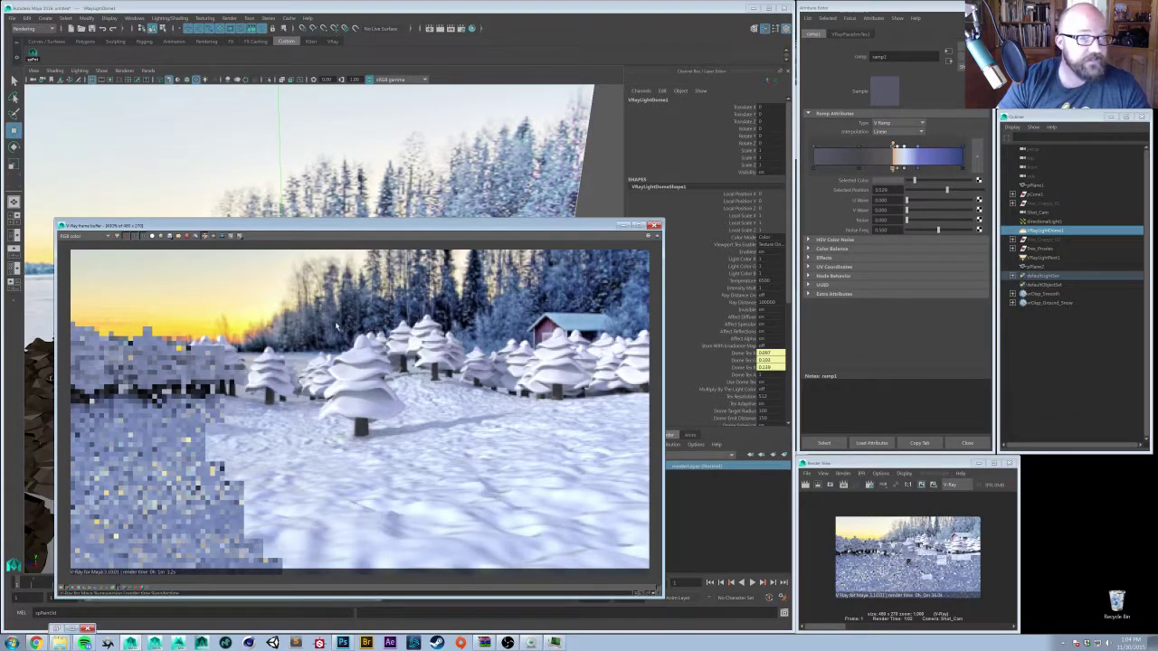
left_click(658, 236)
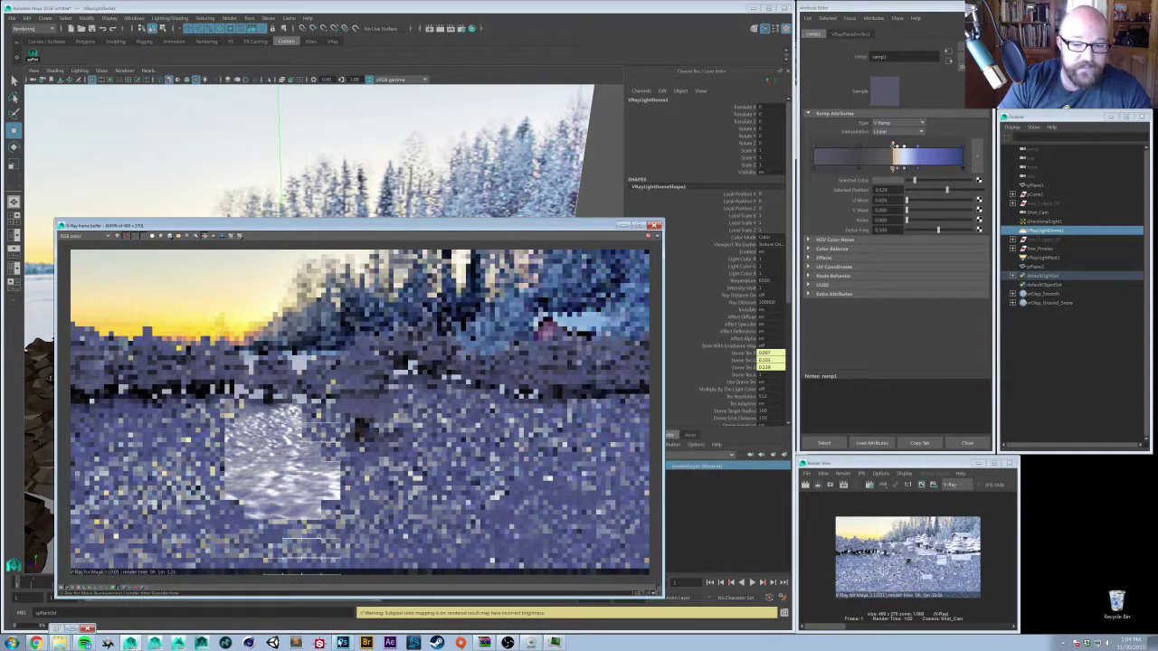
- Switch to Photoshop, move the rock texture off the winter landscape photo, and bring the photo forward at 66.7% zoom
left_click(342, 643)
left_click(518, 163)
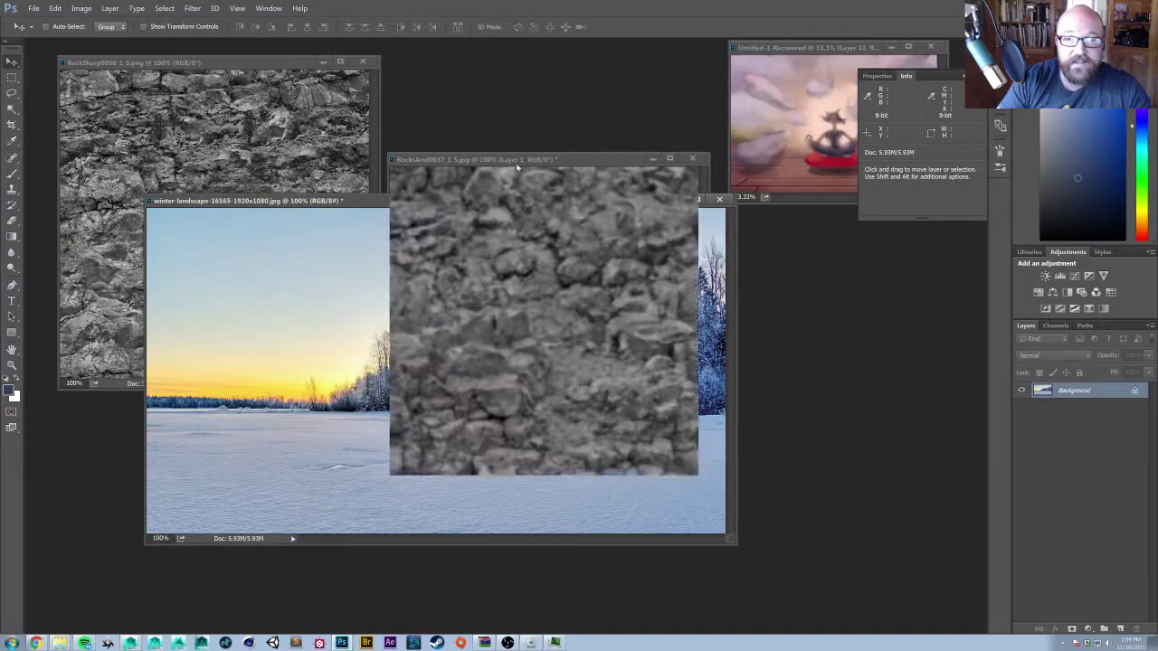
left_click_drag(518, 166, 530, 75)
left_click(354, 200)
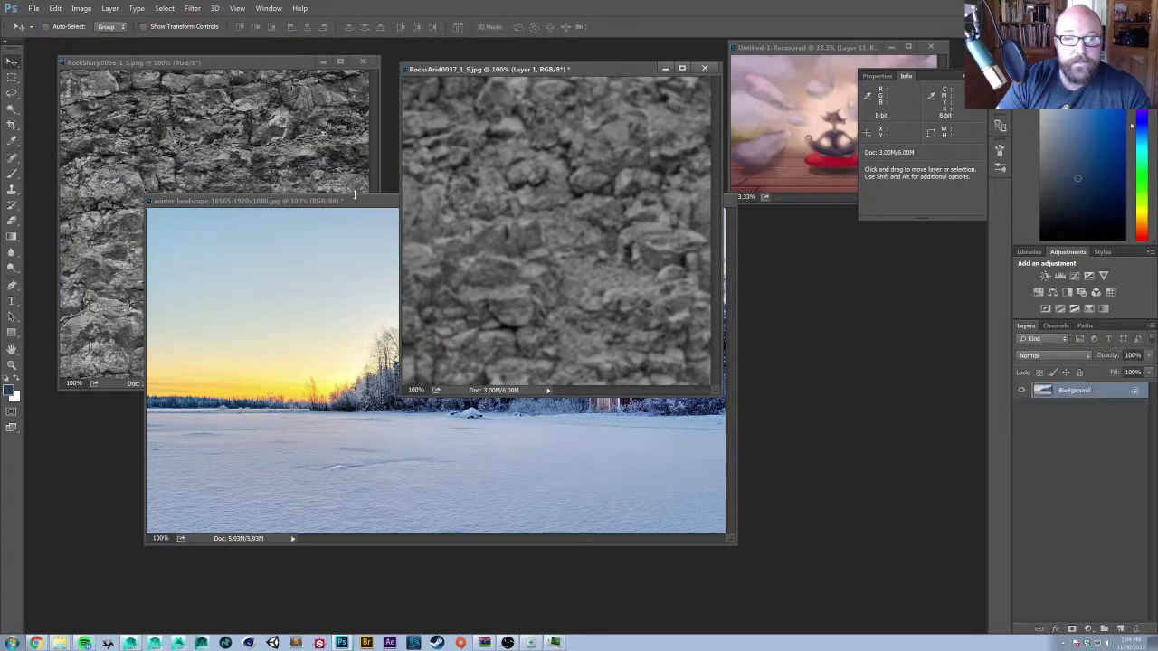
left_click_drag(355, 200, 326, 242)
key("ctrl+minus")
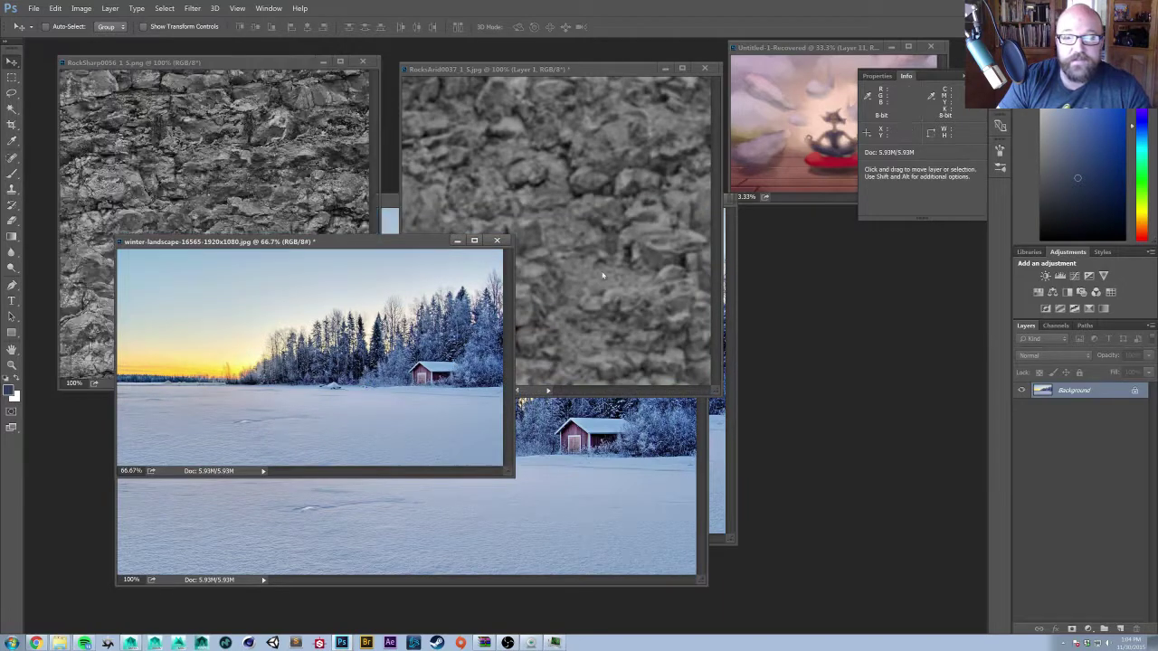
- Move the winter photo aside for comparison, switch back to Maya, and shift the dome ramp's violet sky stop toward a purer blue
left_click_drag(344, 243, 328, 352)
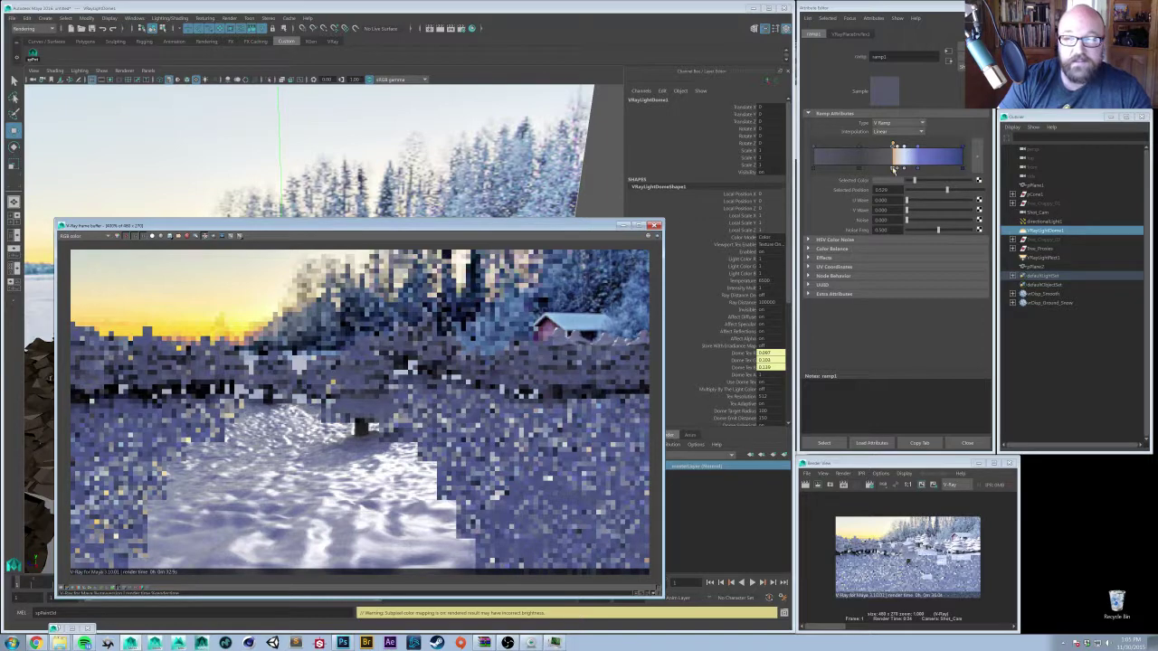
left_click(918, 147)
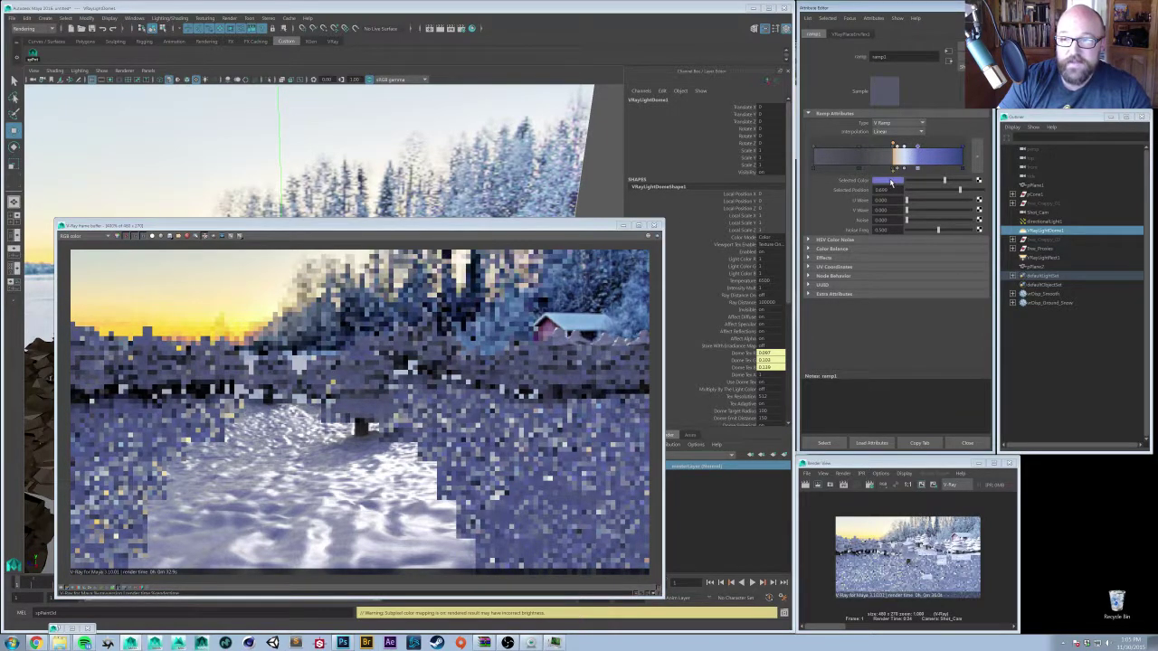
left_click(890, 181)
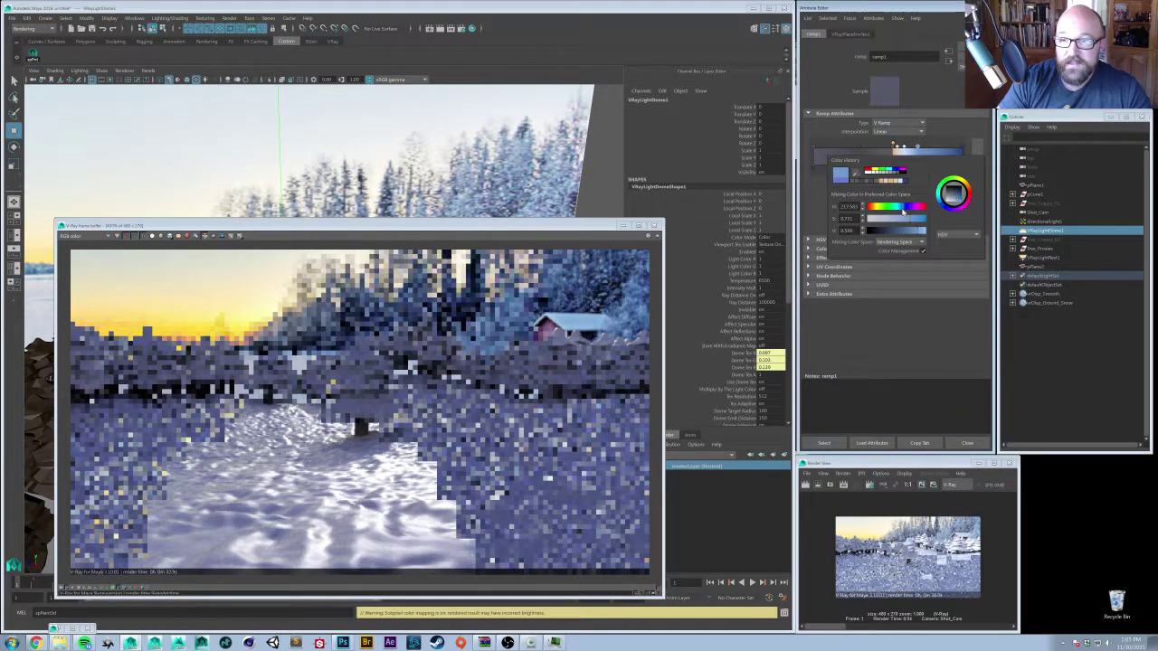
left_click_drag(903, 209, 905, 209)
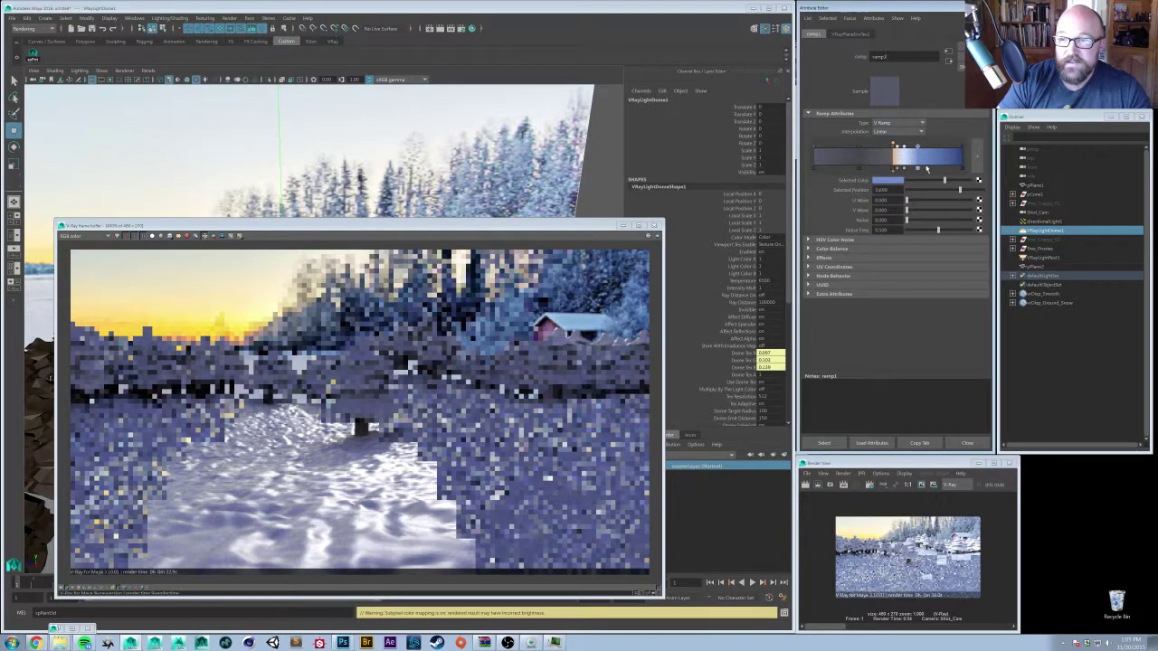
- Open the 2D texture placement of vrDisp_Ground_Snow's displacement file, and examine its tiling against the ground plane and the Hypershade texture preview
left_click(623, 226)
right_click_drag(416, 416, 280, 407, "alt")
left_click_drag(281, 407, 354, 412, "alt")
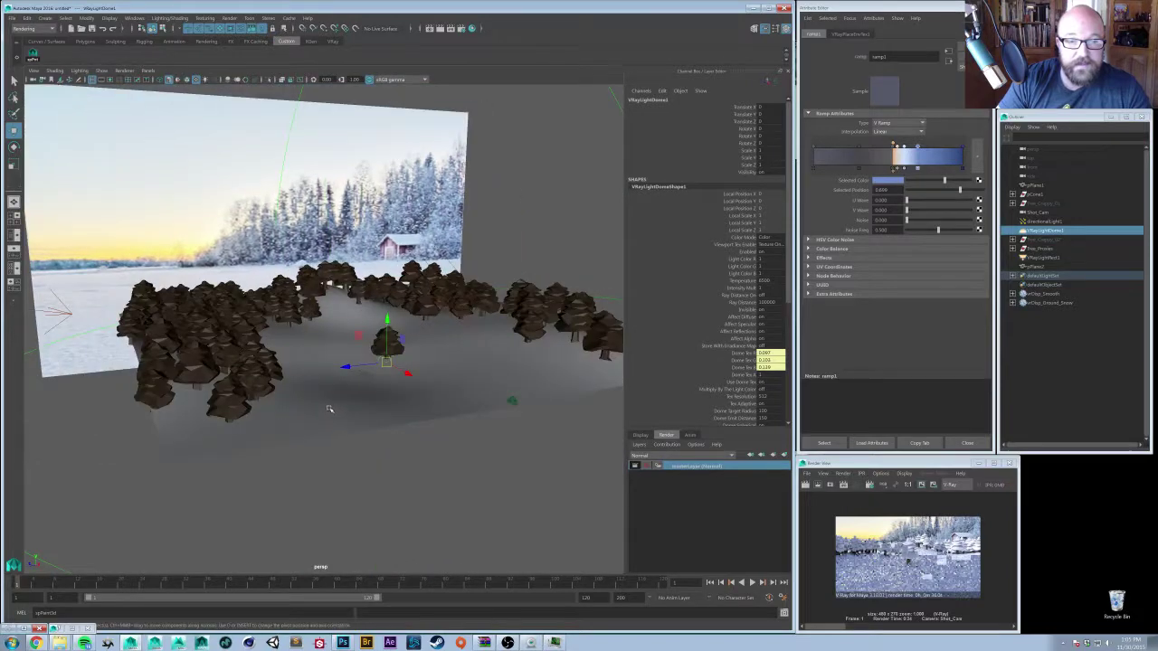
left_click(329, 409)
left_click(1047, 304)
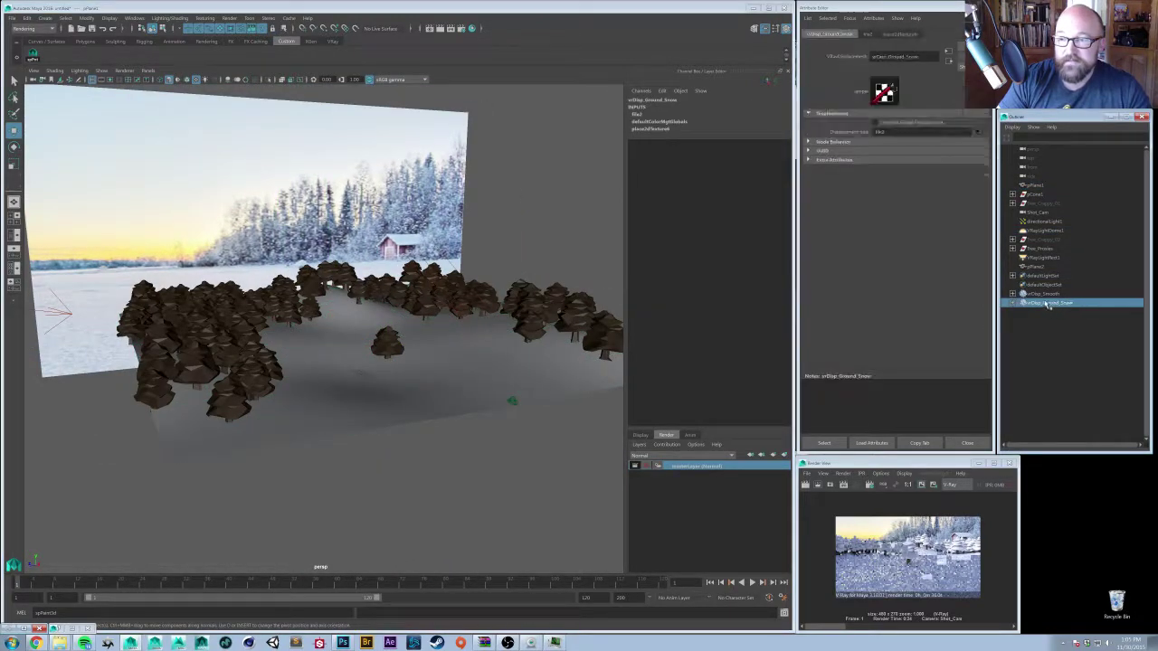
left_click(978, 132)
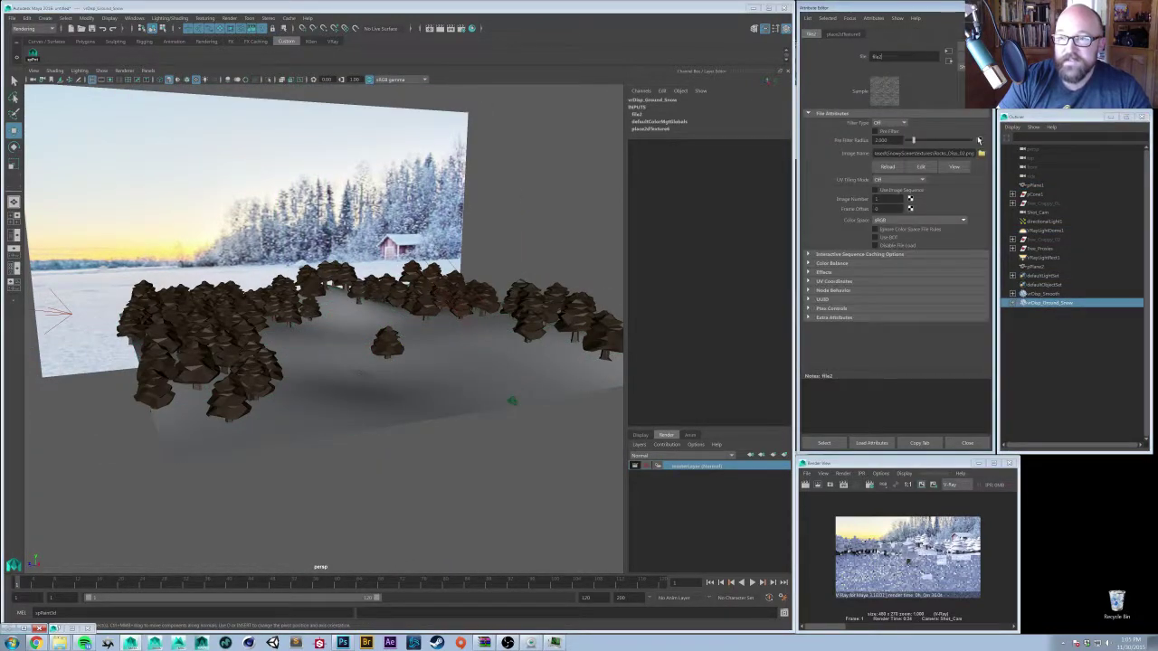
left_click(842, 33)
left_click(881, 191)
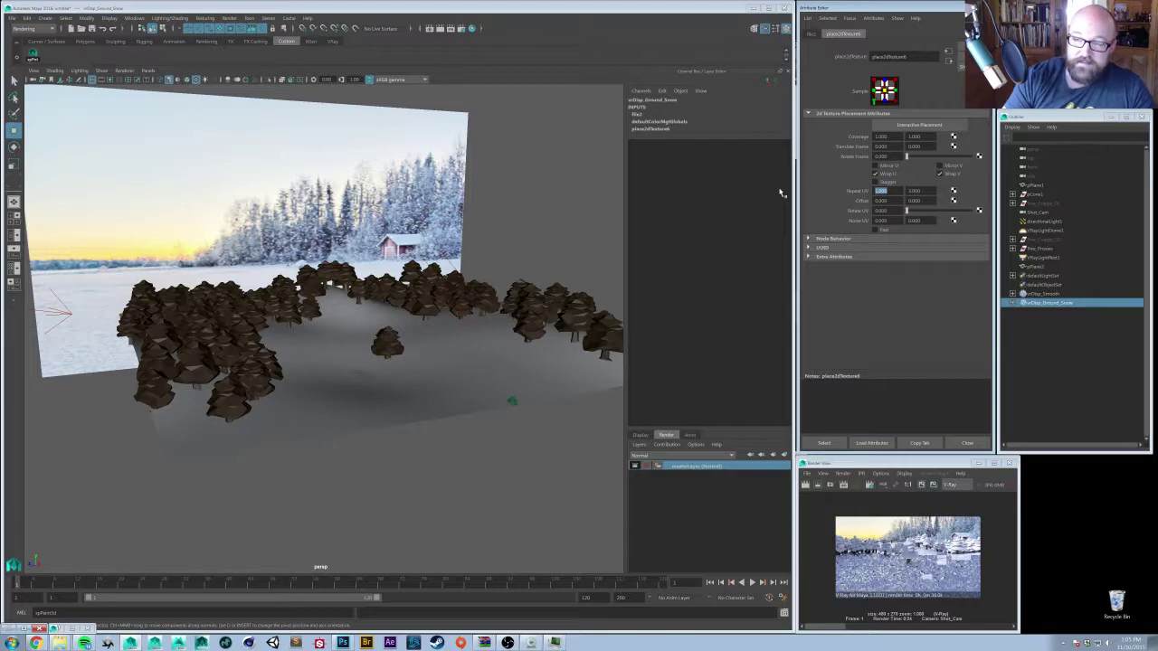
left_click_drag(474, 368, 356, 423, "alt")
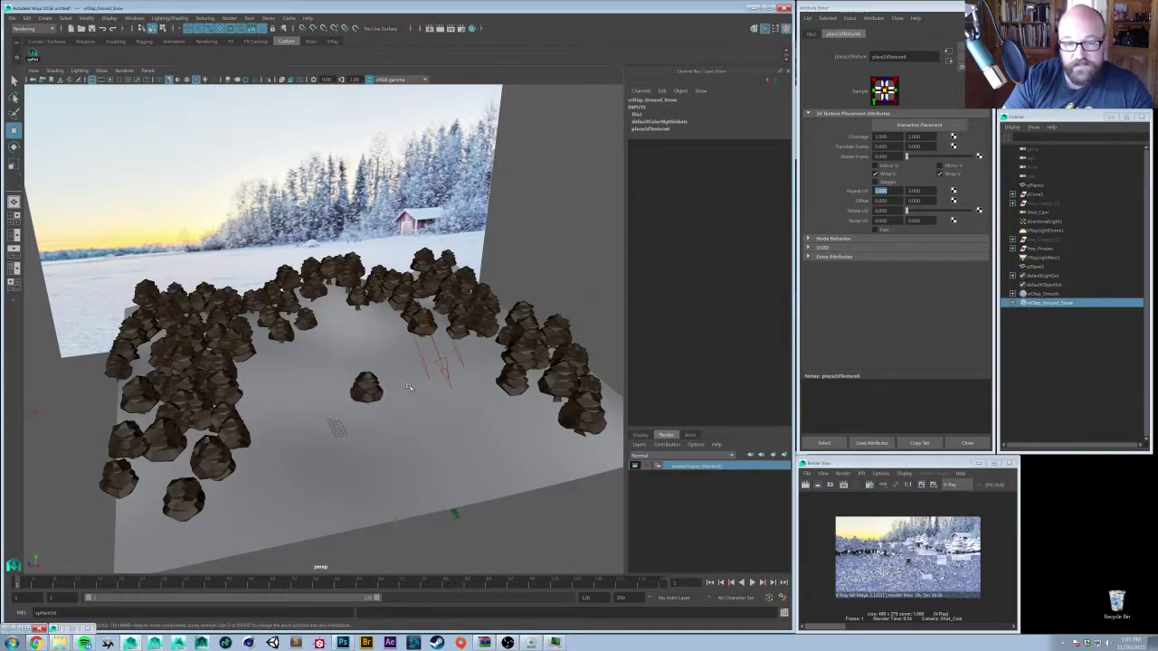
mouse_move(450, 401)
left_mouse_down("alt")
mouse_move(440, 427)
mouse_move(428, 385)
mouse_move(445, 389)
left_mouse_up("alt")
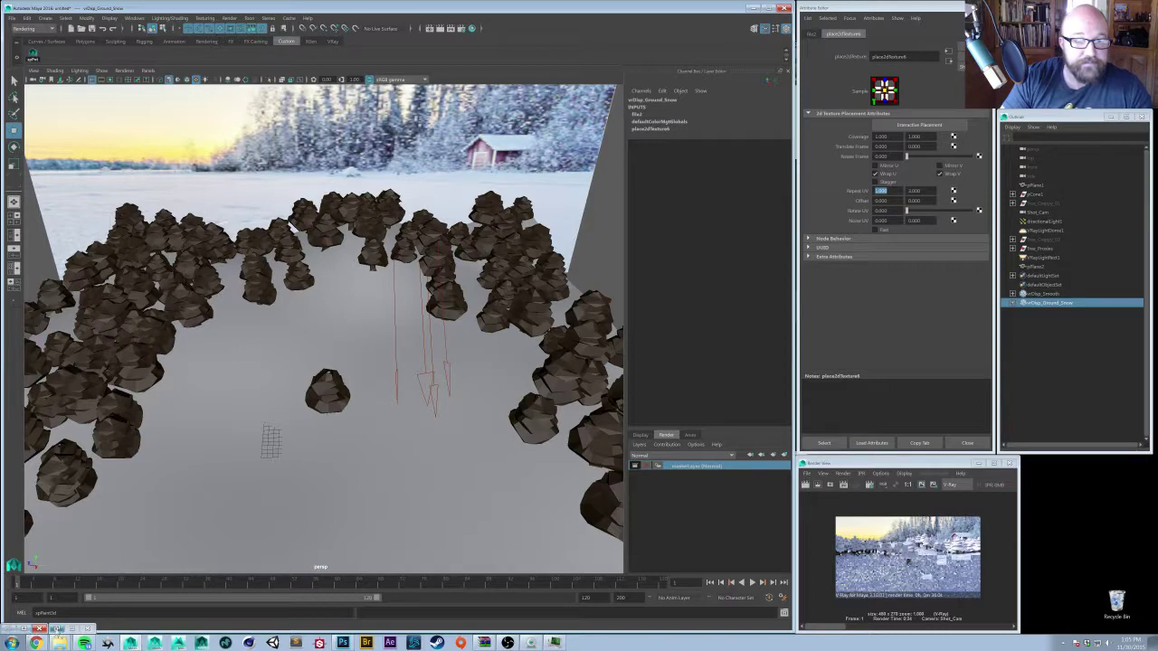
left_click(56, 627)
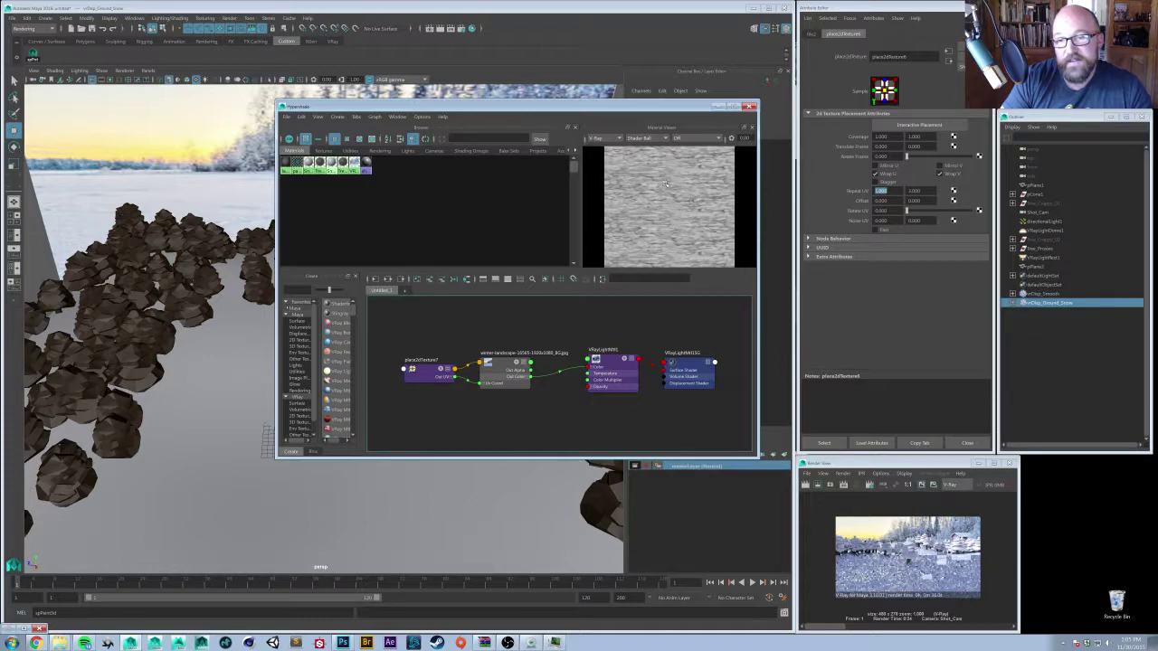
left_click(715, 107)
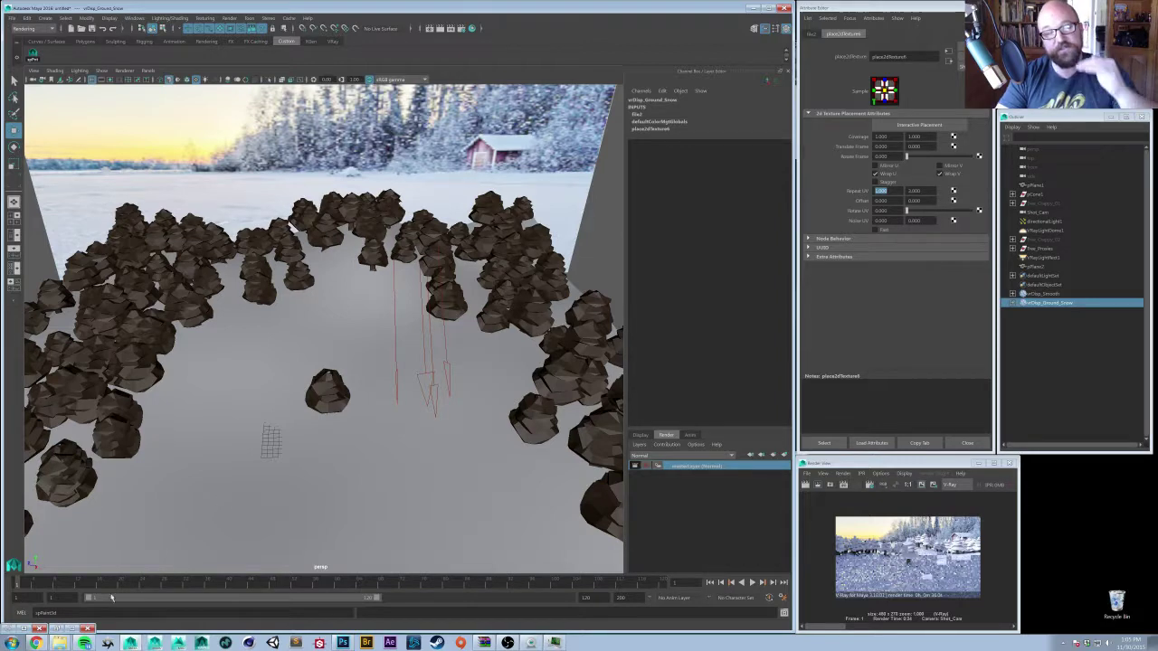
- Render the scene again in the V-Ray frame buffer with the bluer dome light ramp
left_click(8, 627)
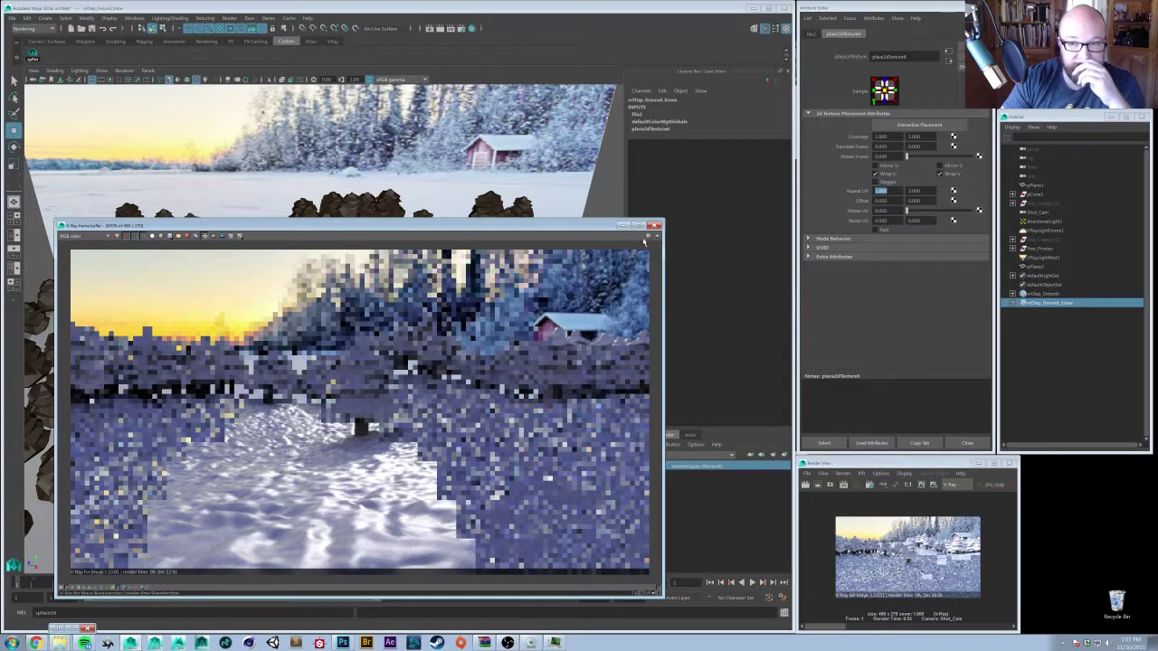
scroll(484, 410, "down", 1)
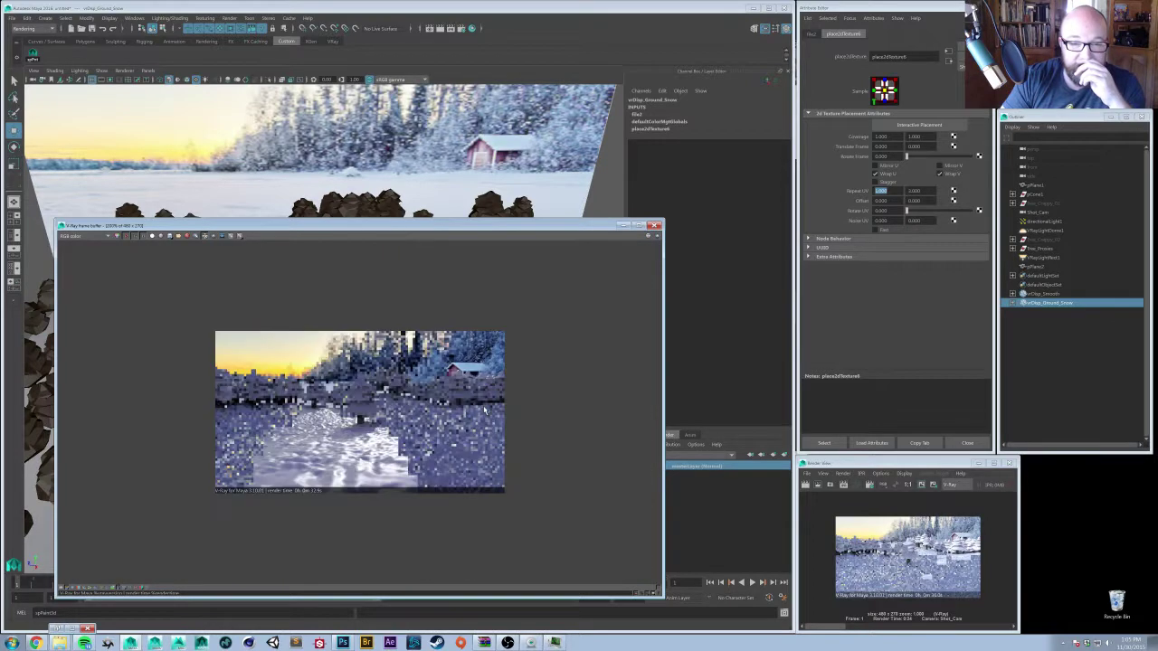
left_click(648, 237)
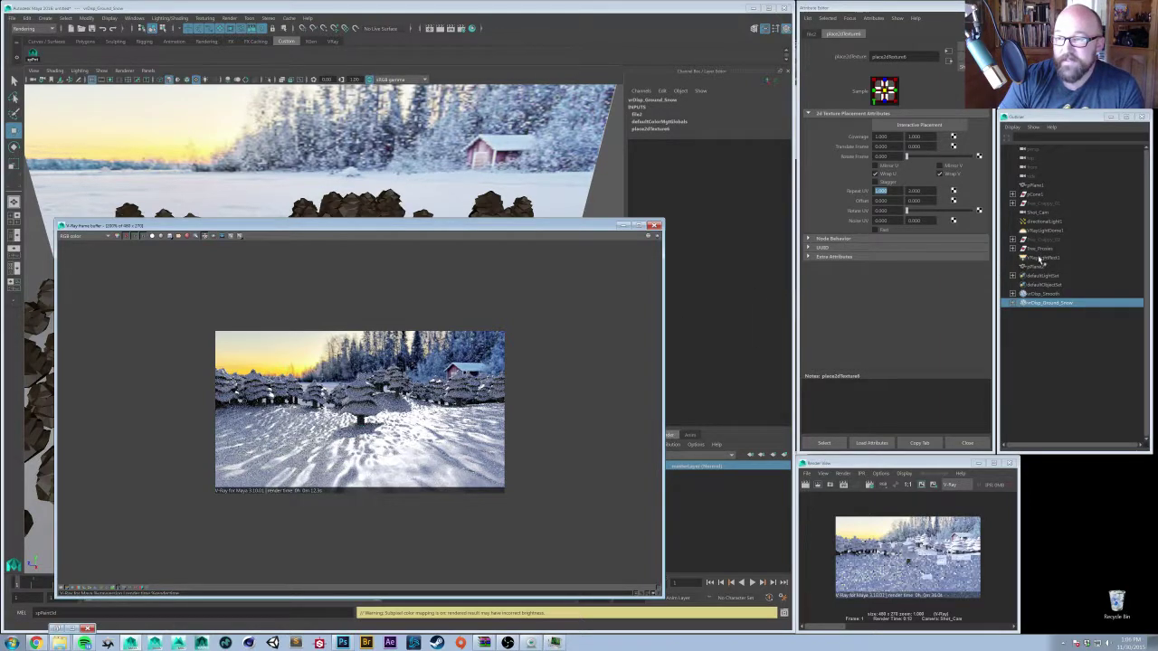
- Set the UV repeat of vrDisp_Ground_Snow's displacement texture to 2 in both directions
left_click(1031, 302)
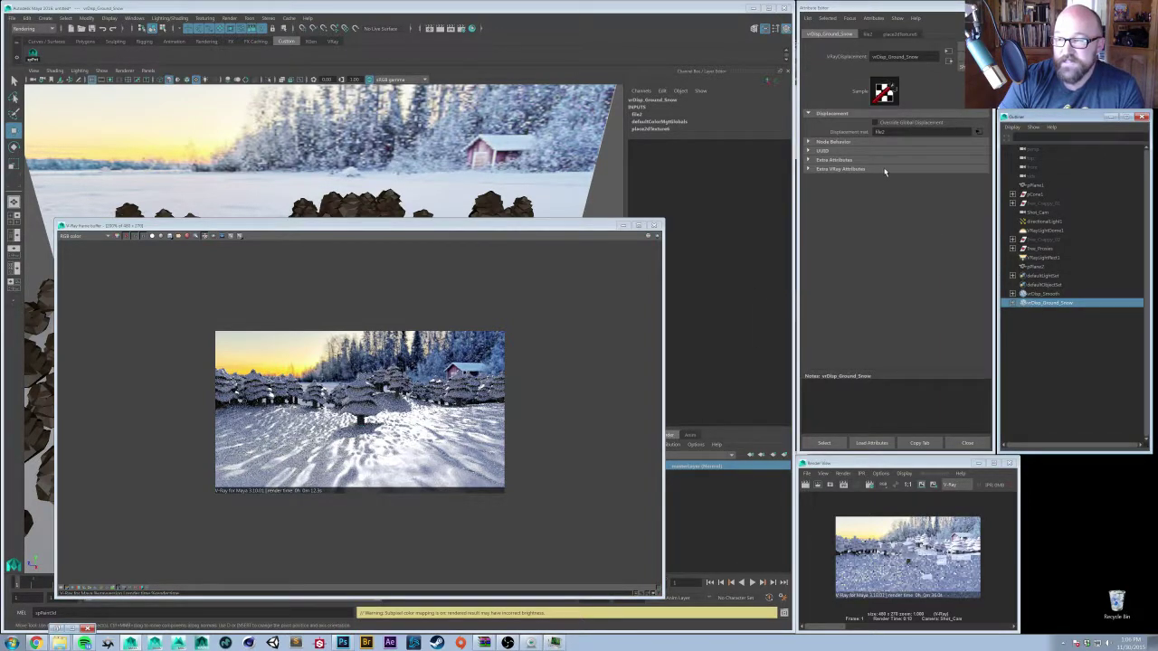
left_click(857, 169)
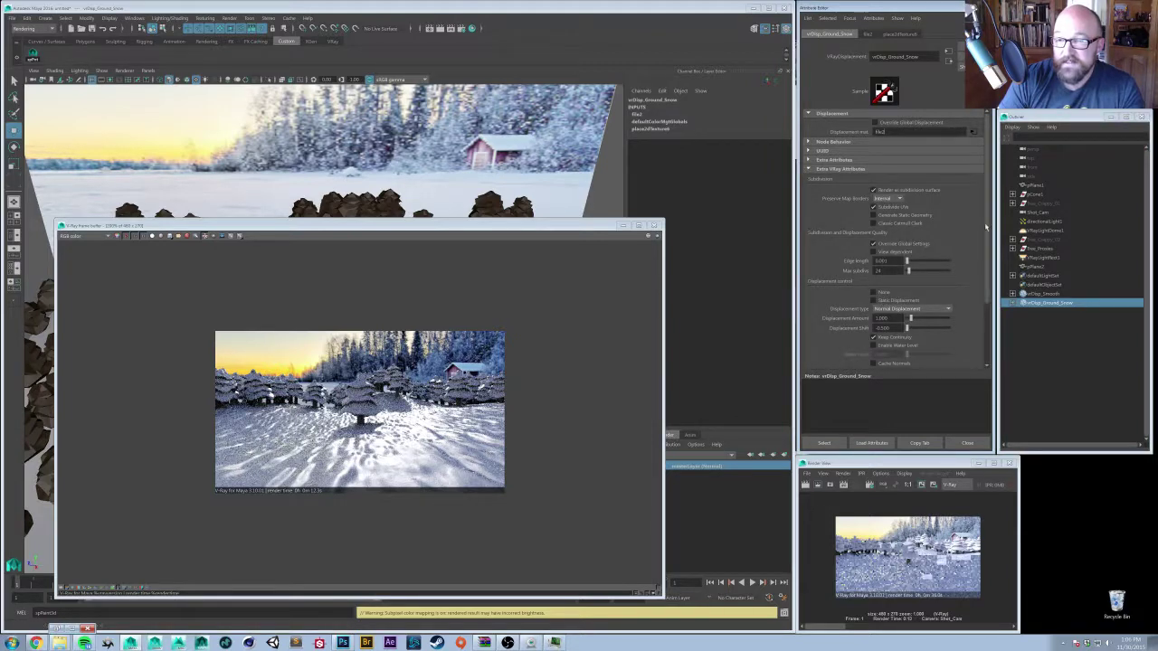
left_click(974, 132)
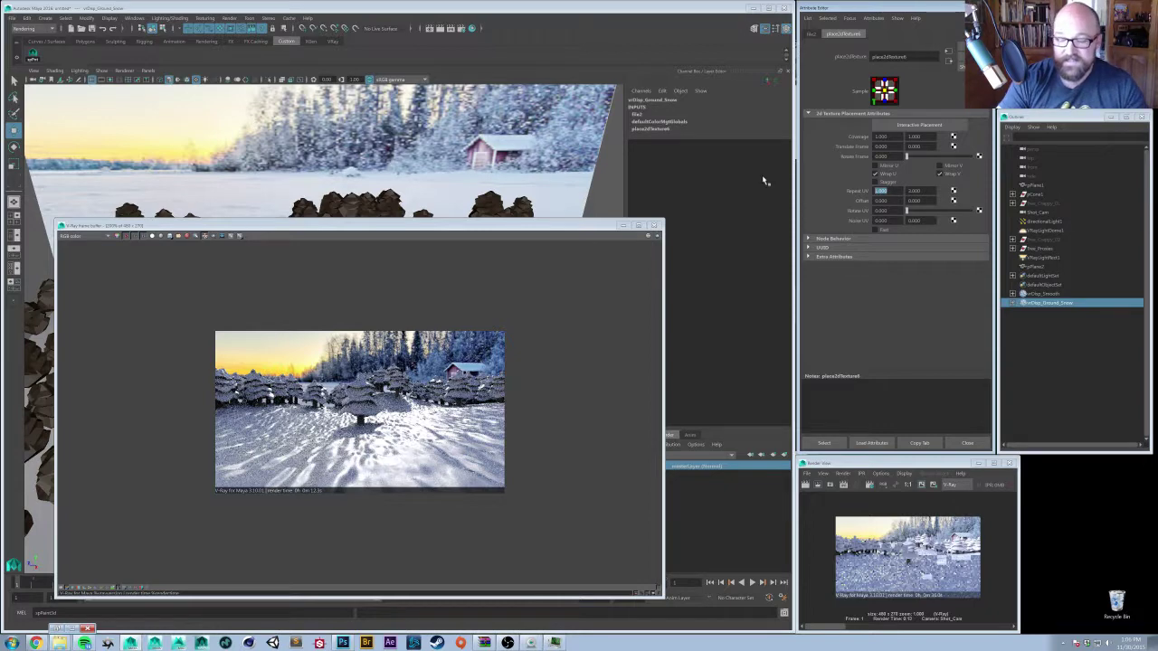
type("2")
key("Tab")
type("2")
key("Return")
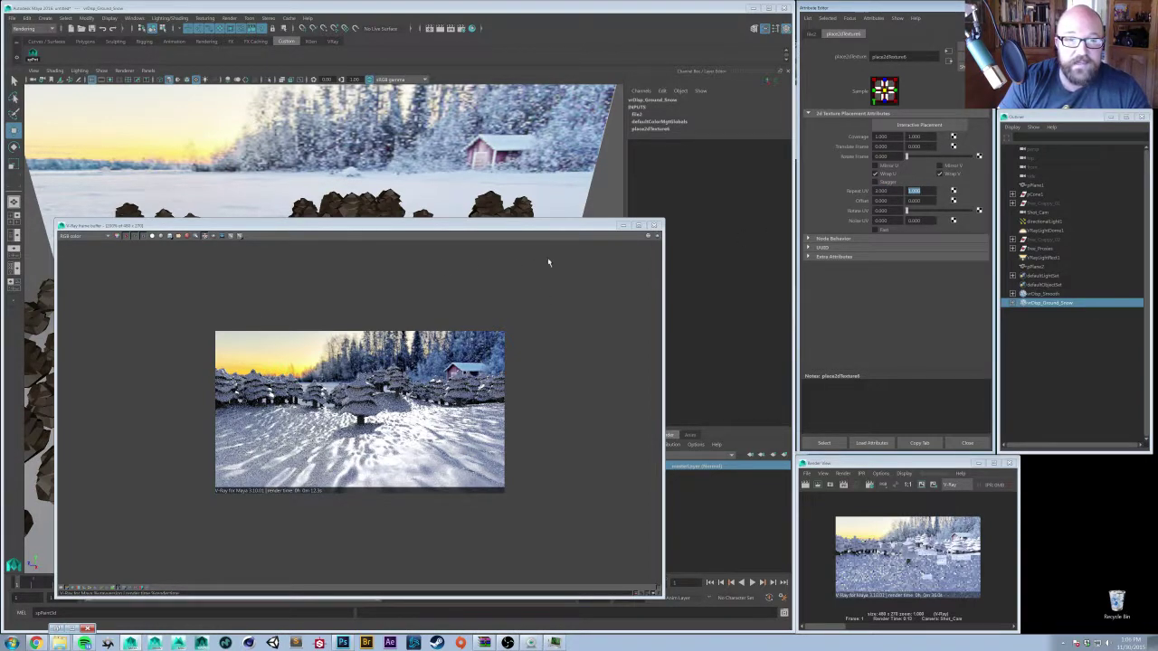
- Duplicate the directional light and raise the copy straight up above the original
left_click(623, 225)
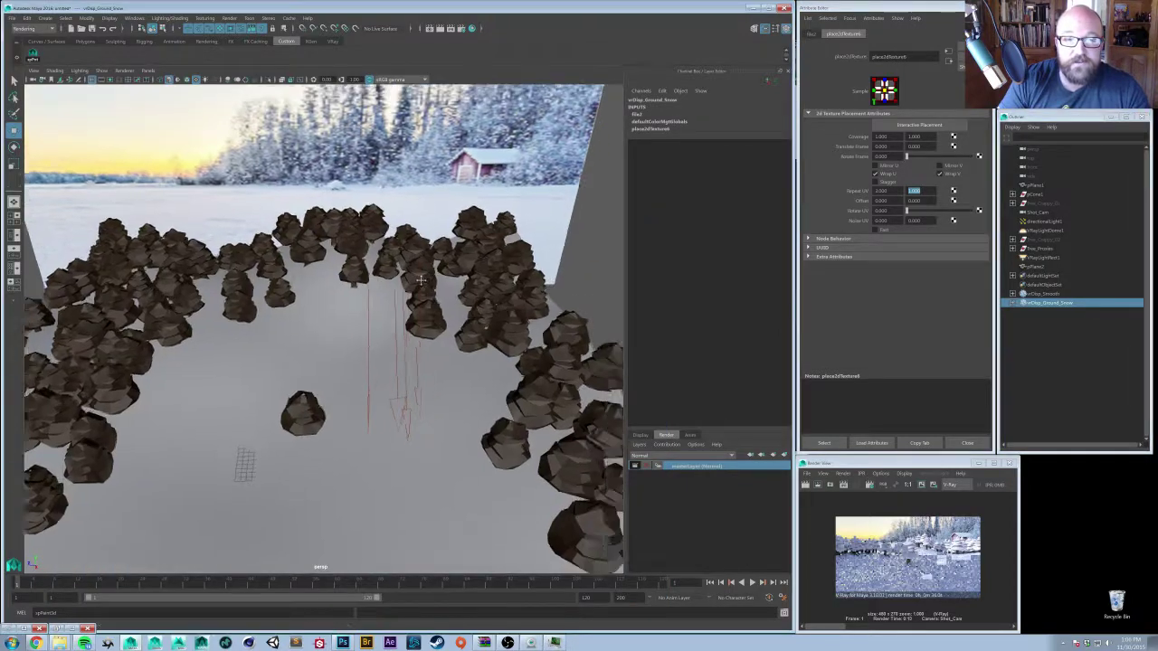
left_click_drag(420, 280, 335, 231, "alt")
left_click(467, 242)
left_click(330, 237)
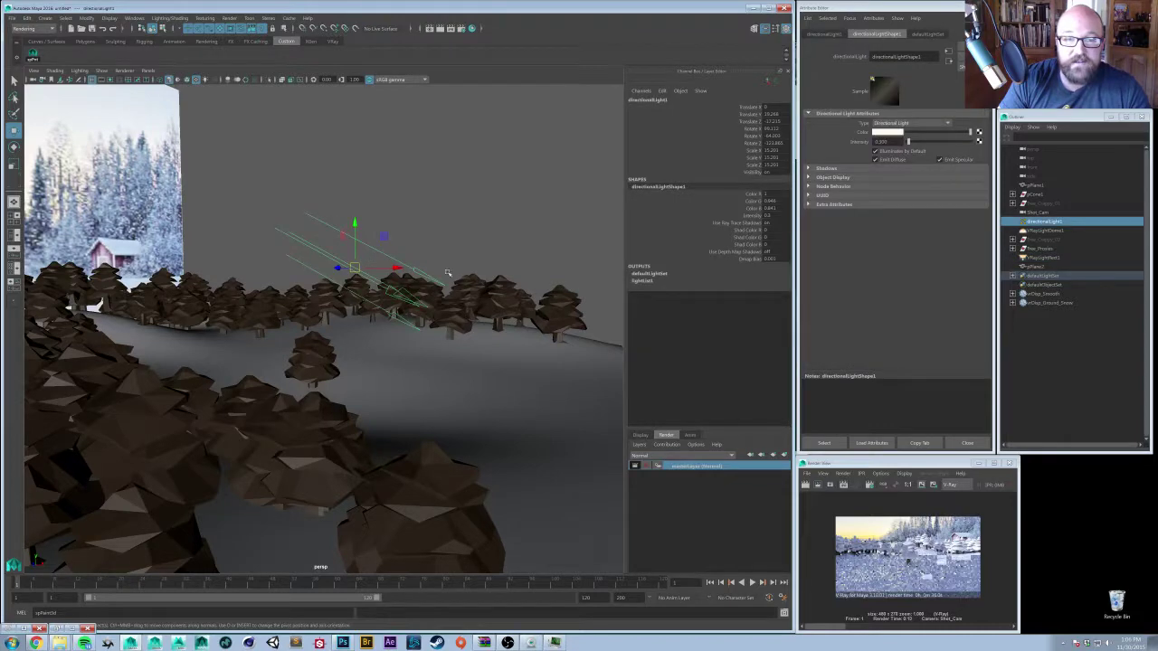
left_click_drag(447, 273, 466, 278, "alt")
key("ctrl+d")
middle_click_drag(378, 364, 374, 299, "shift")
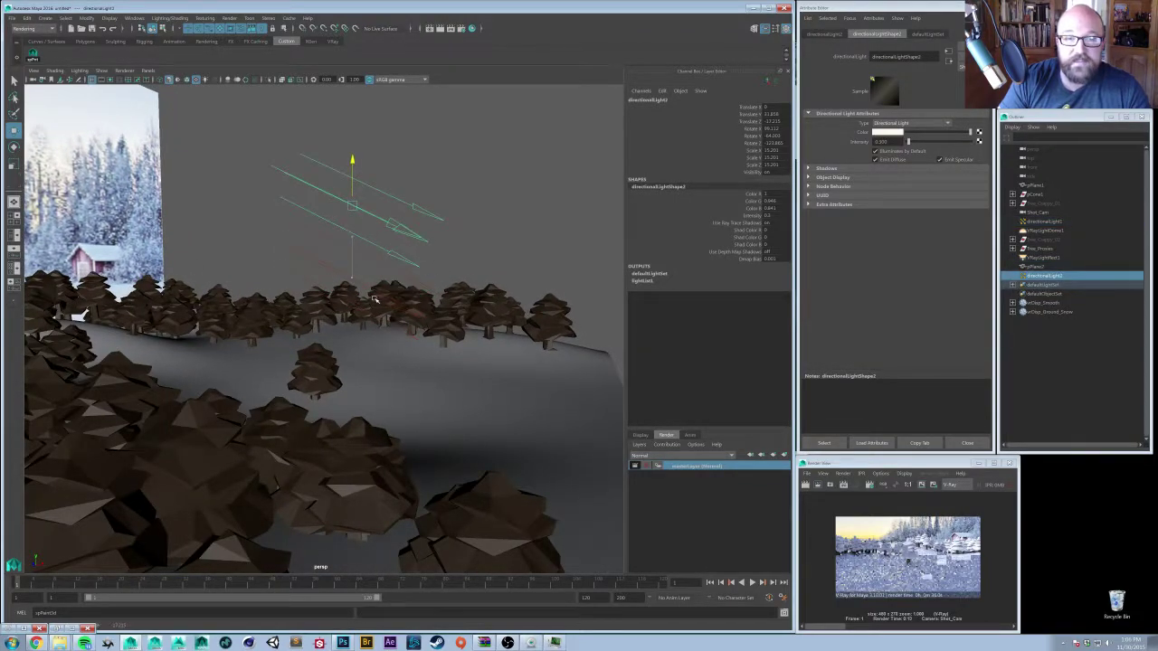
left_click_drag(373, 299, 412, 275, "alt")
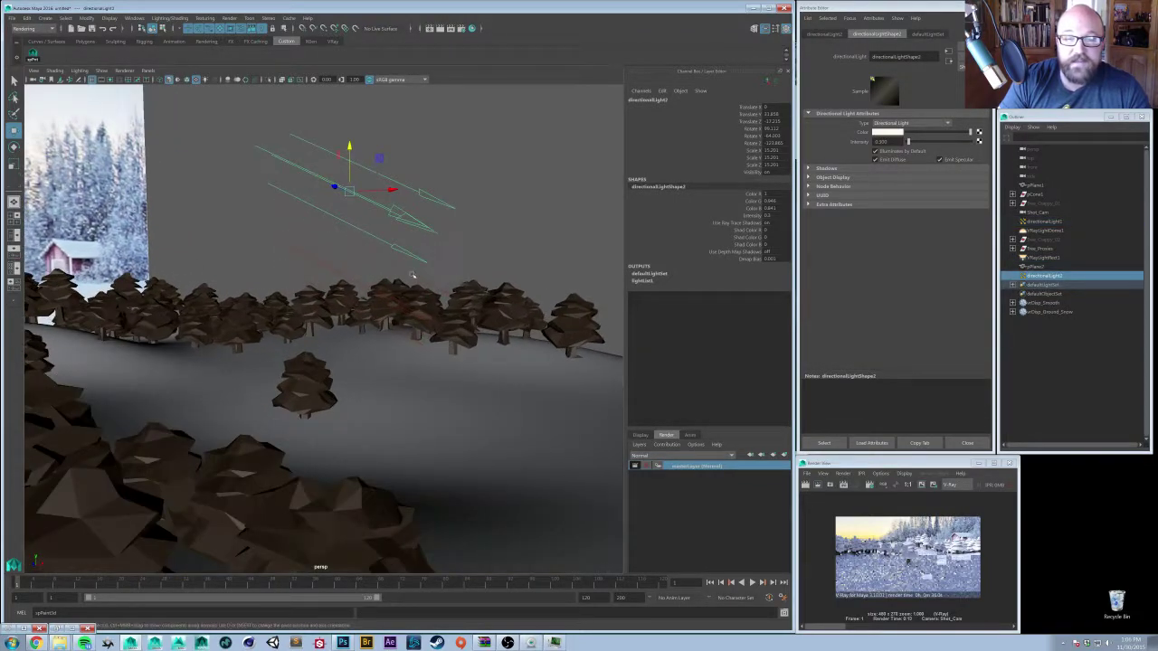
- Turn off Emit Diffuse on the duplicated directional light and Emit Specular on the original one
left_click(939, 160)
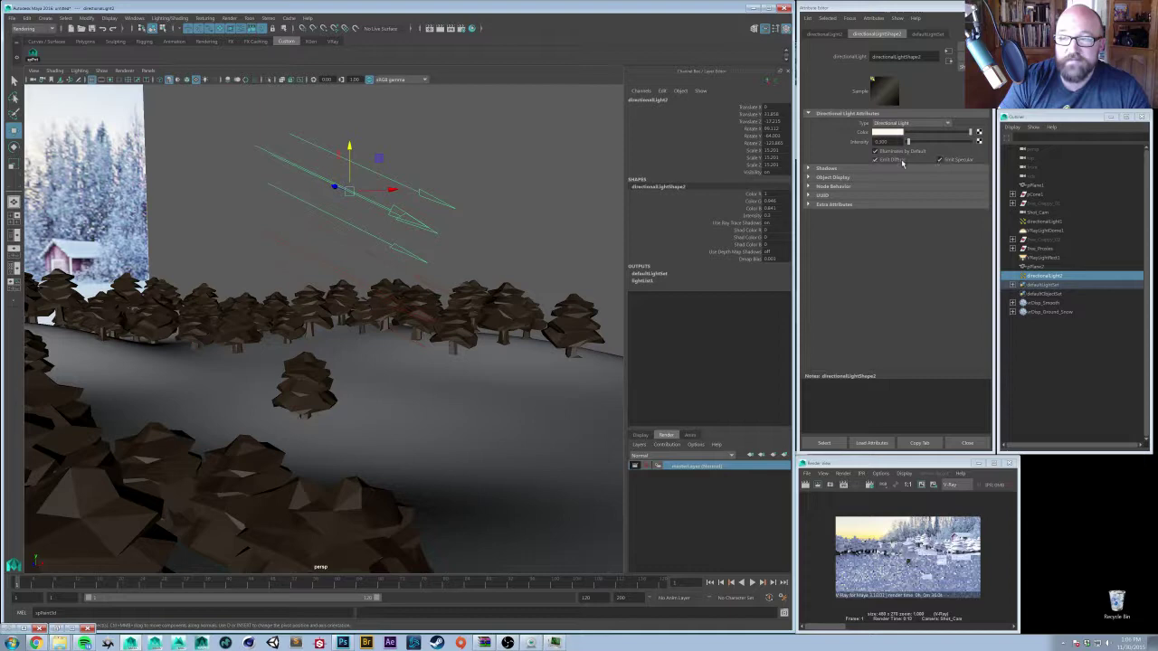
left_click(408, 272)
left_click(418, 275)
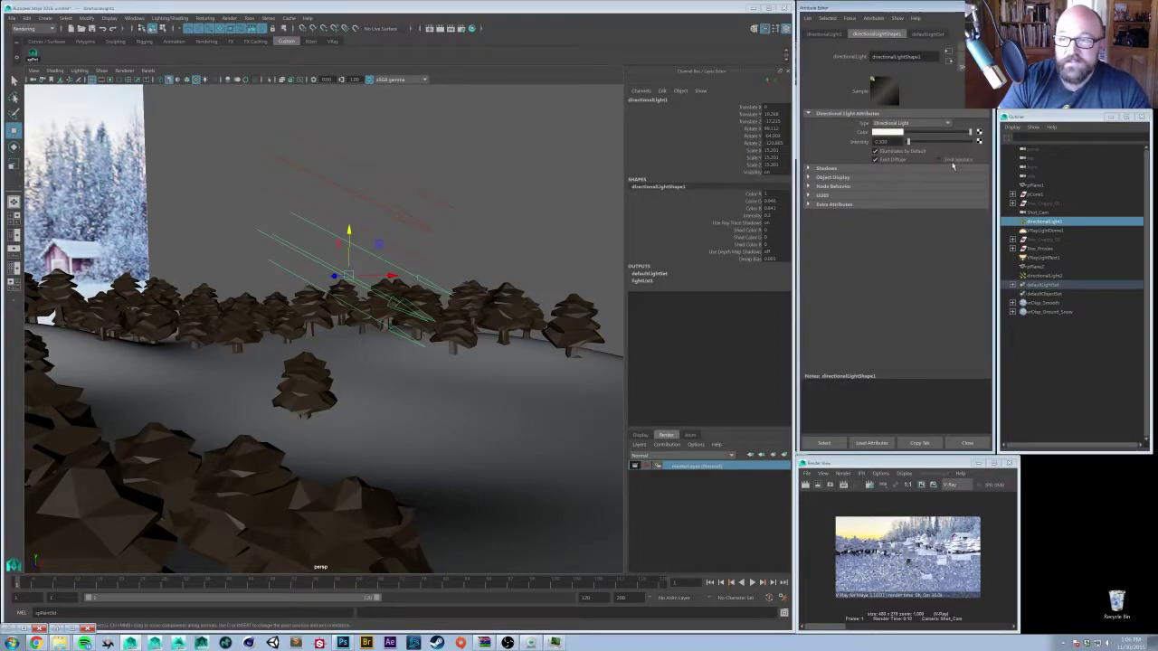
- Set the duplicated directional light's intensity to 0.05 and select the original light again
left_click(393, 199)
left_click_drag(892, 142, 782, 138)
type(".1")
key("Return")
type(".05")
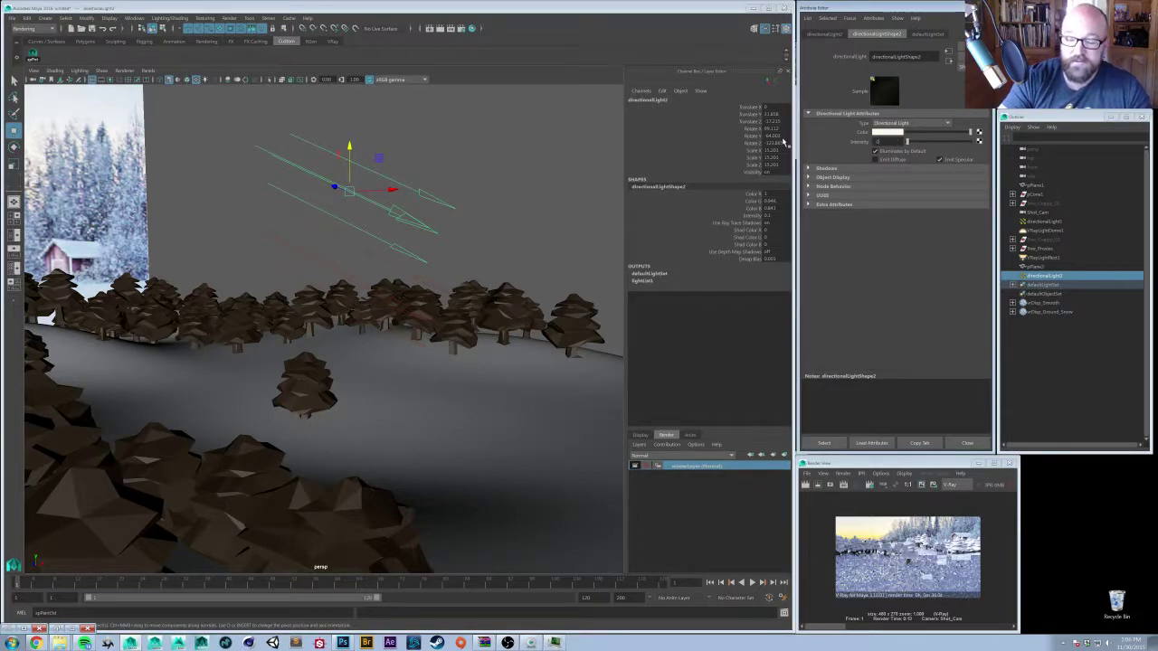
key("Return")
left_click(341, 245)
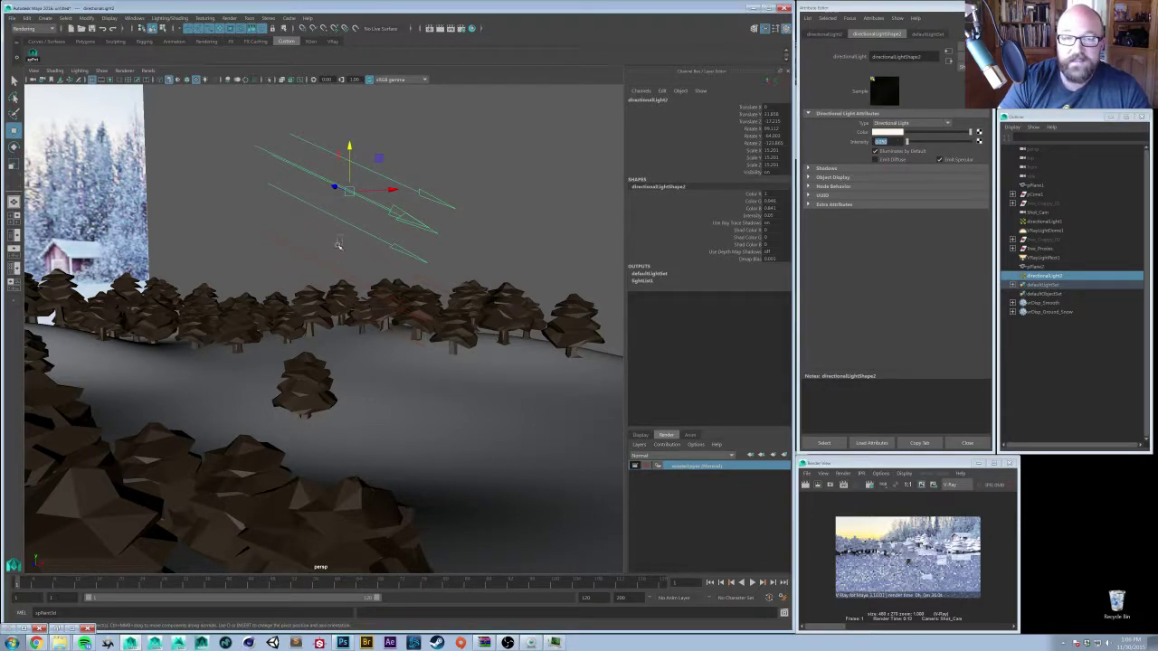
left_click_drag(504, 245, 503, 242, "alt")
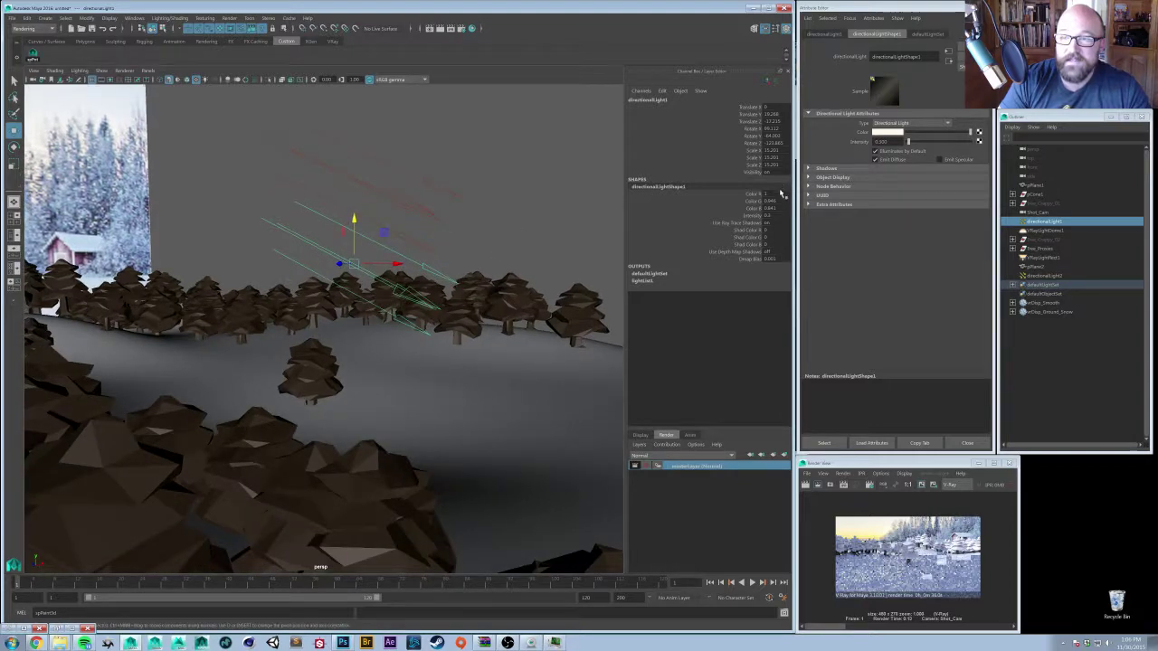
- Restore the V-Ray frame buffer, shrink its window to fit around the render, and move it to the middle of the viewport
left_click(7, 629)
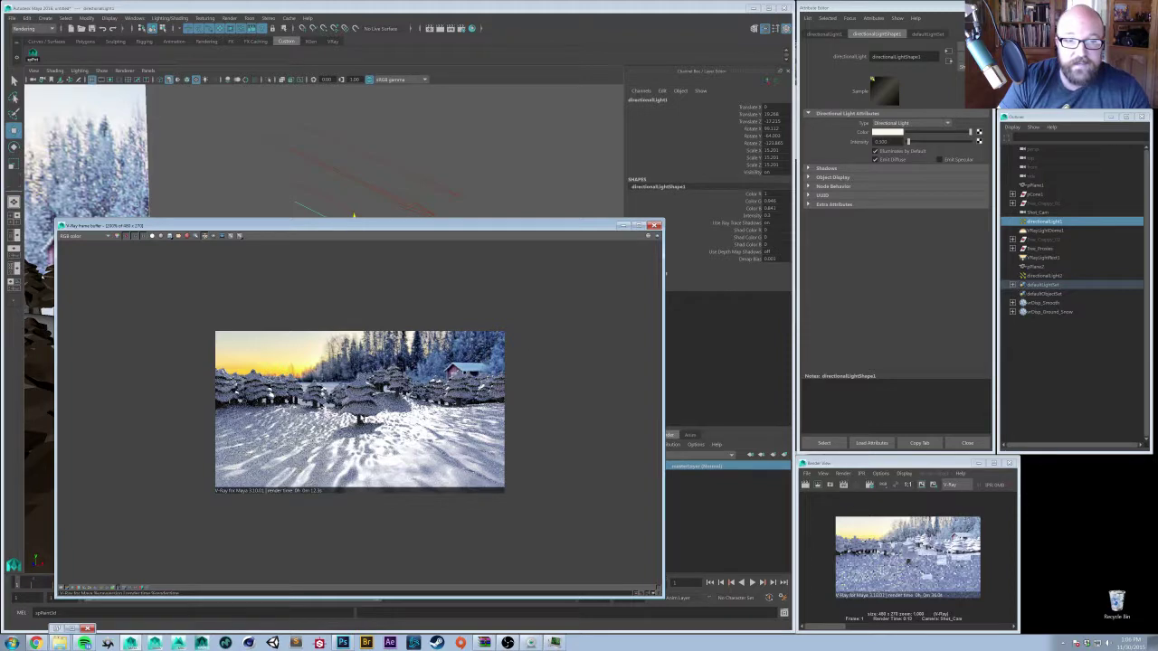
scroll(361, 418, "up", 1)
scroll(362, 417, "down", 1)
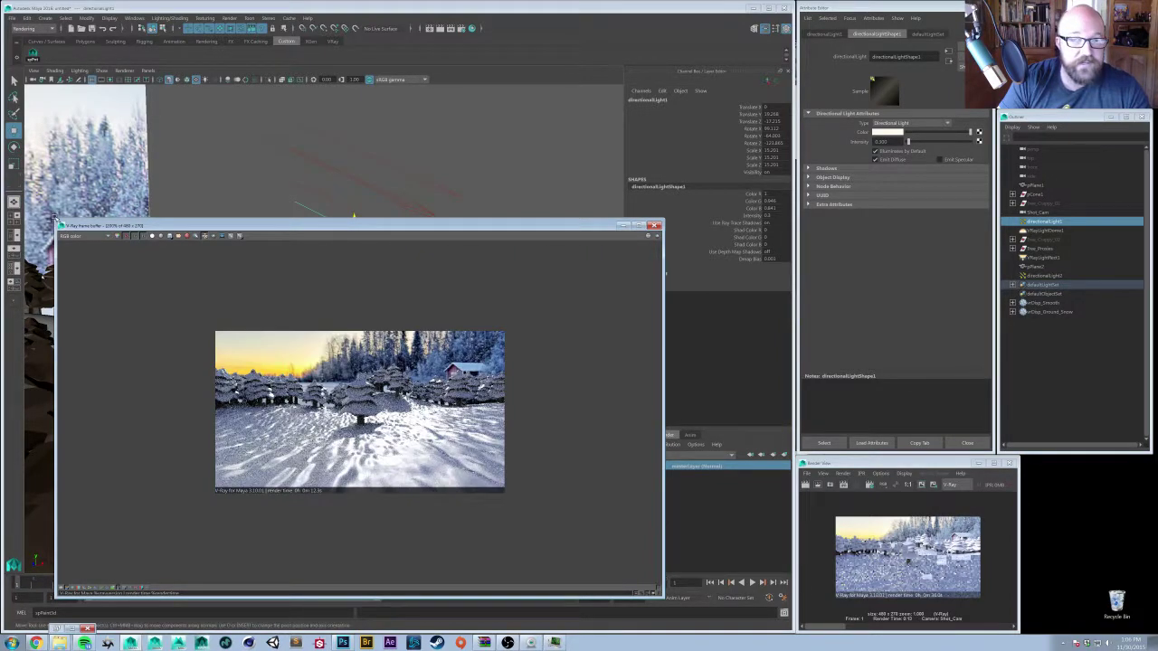
left_click_drag(56, 222, 329, 365)
left_click_drag(518, 372, 373, 296)
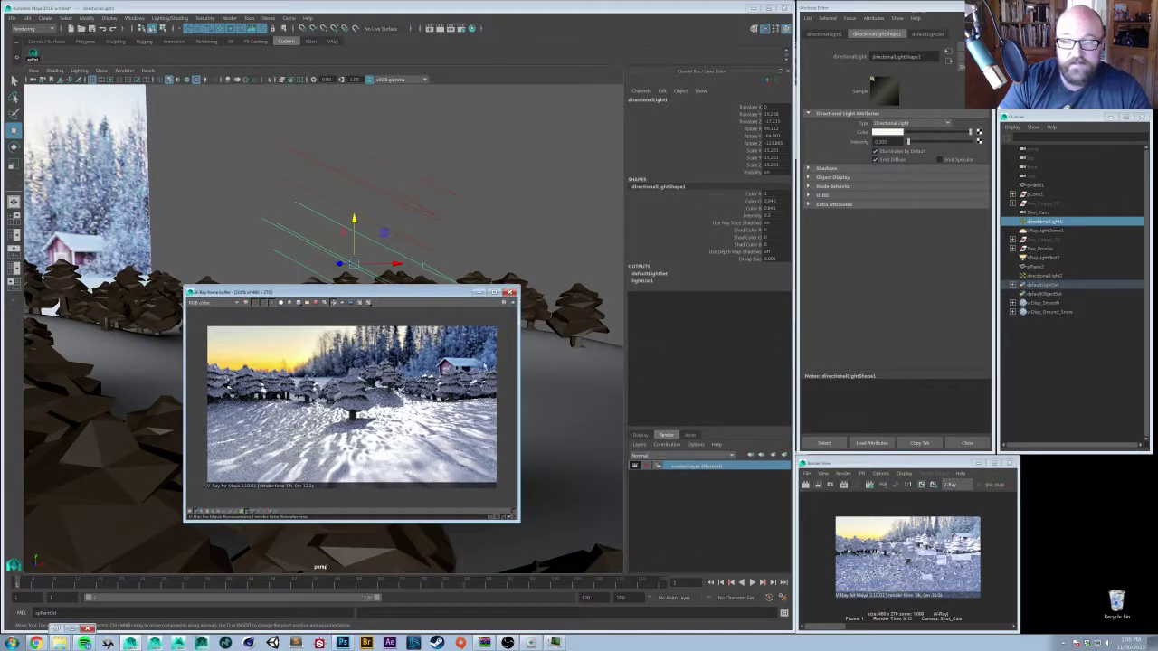
- Run an IPR render from Shot_Cam to preview the lighting and stop it
left_click(842, 473)
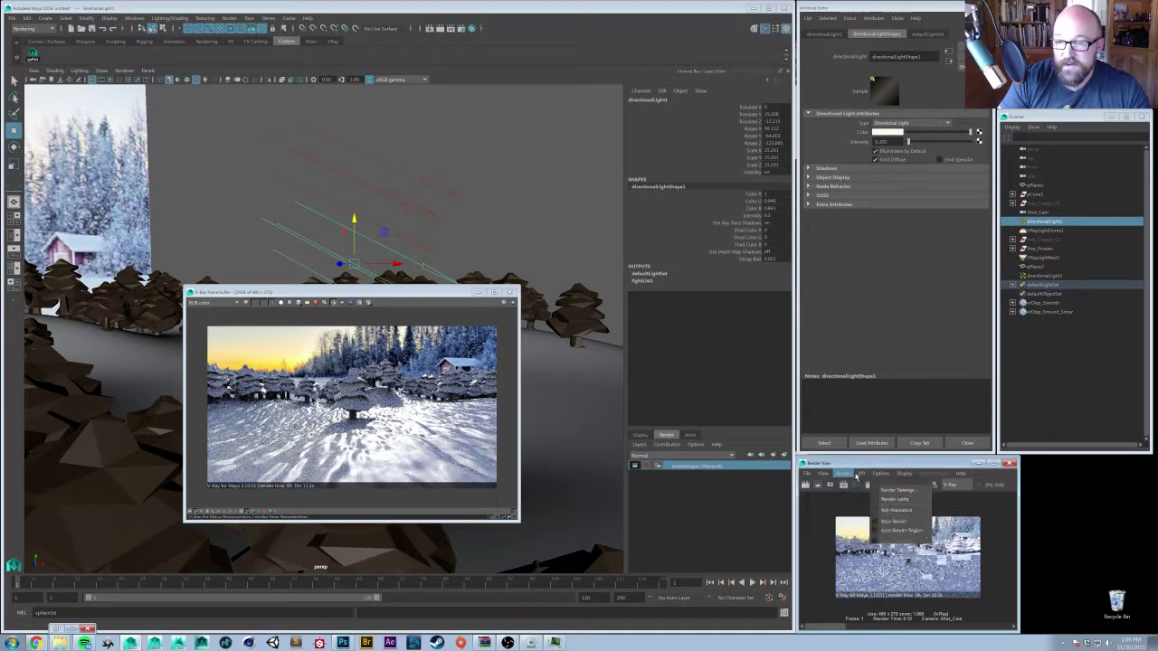
mouse_move(861, 473)
mouse_move(904, 500)
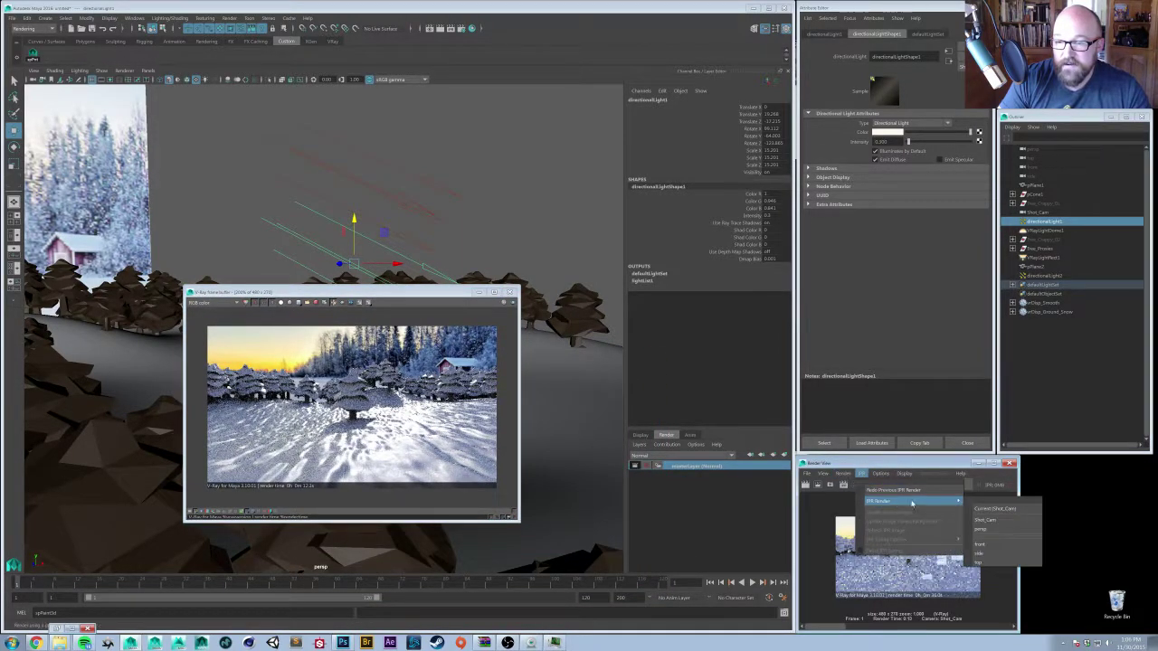
left_click(986, 522)
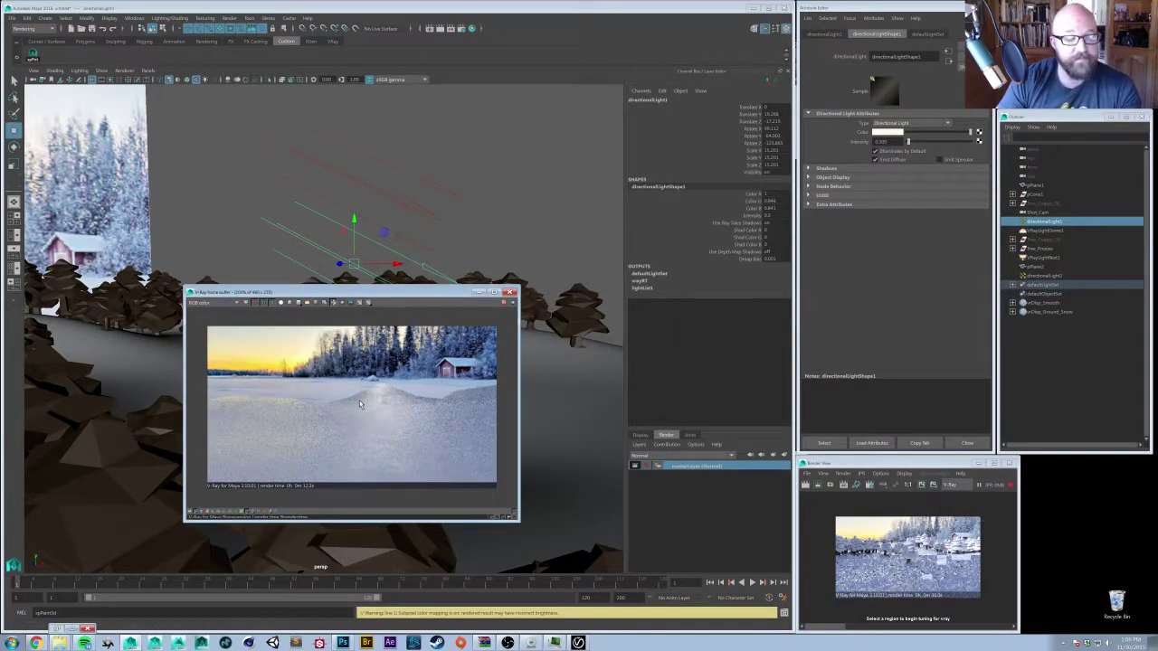
left_click(504, 303)
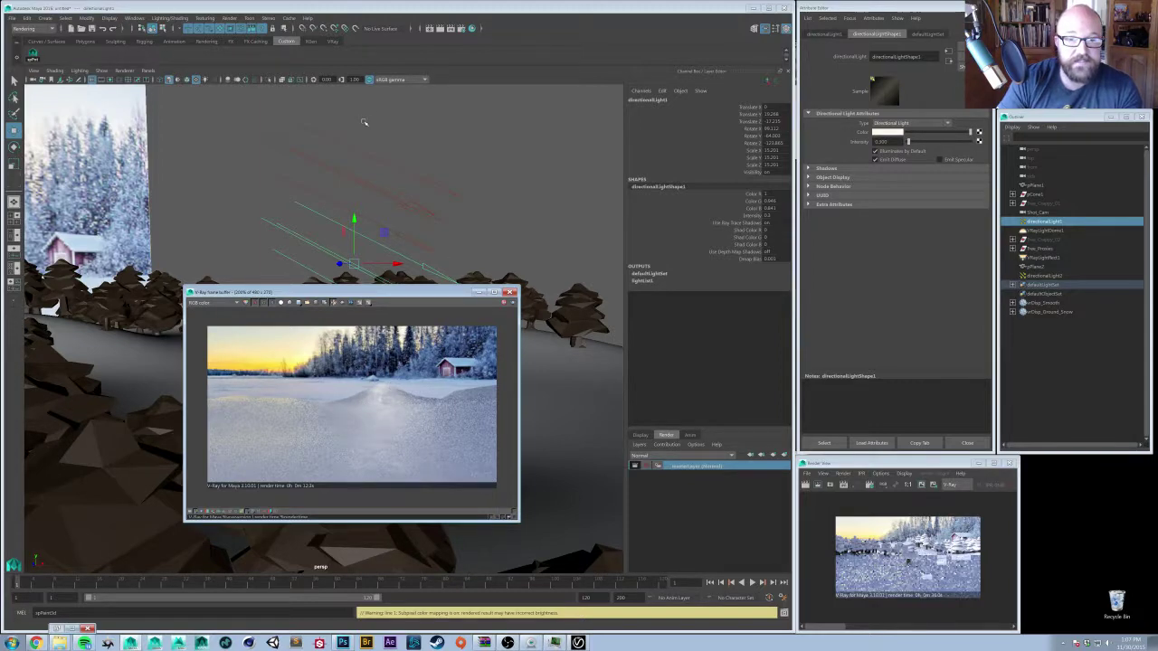
- Enable displacement in the RT Engine geometry options of the render settings
left_click(460, 28)
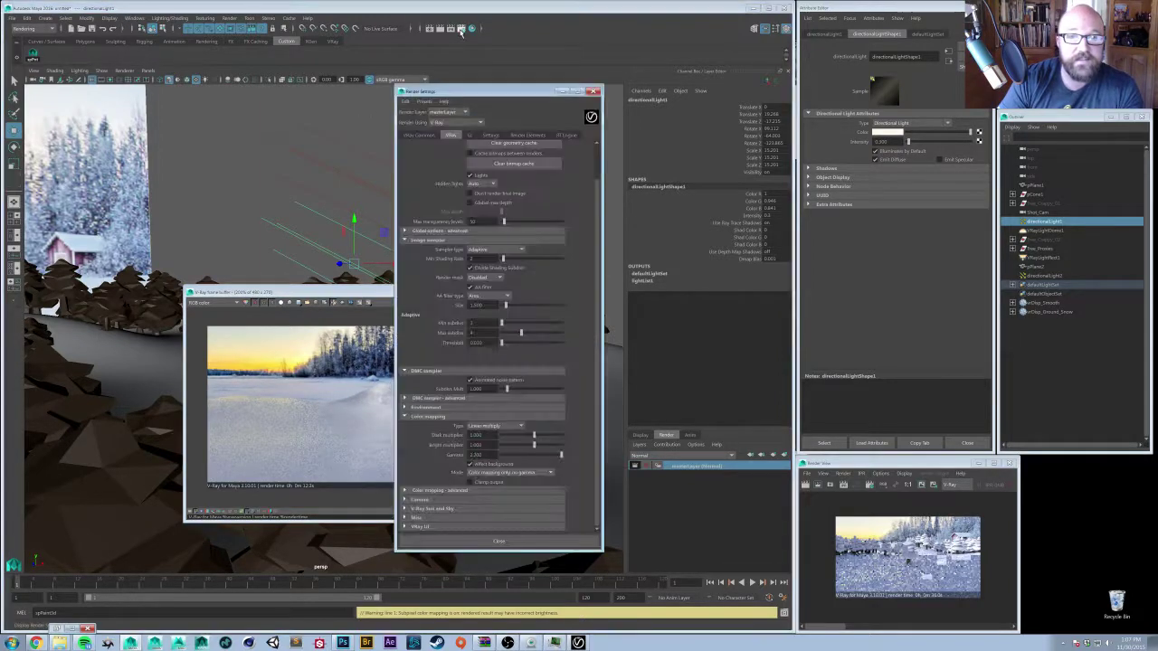
left_click(566, 135)
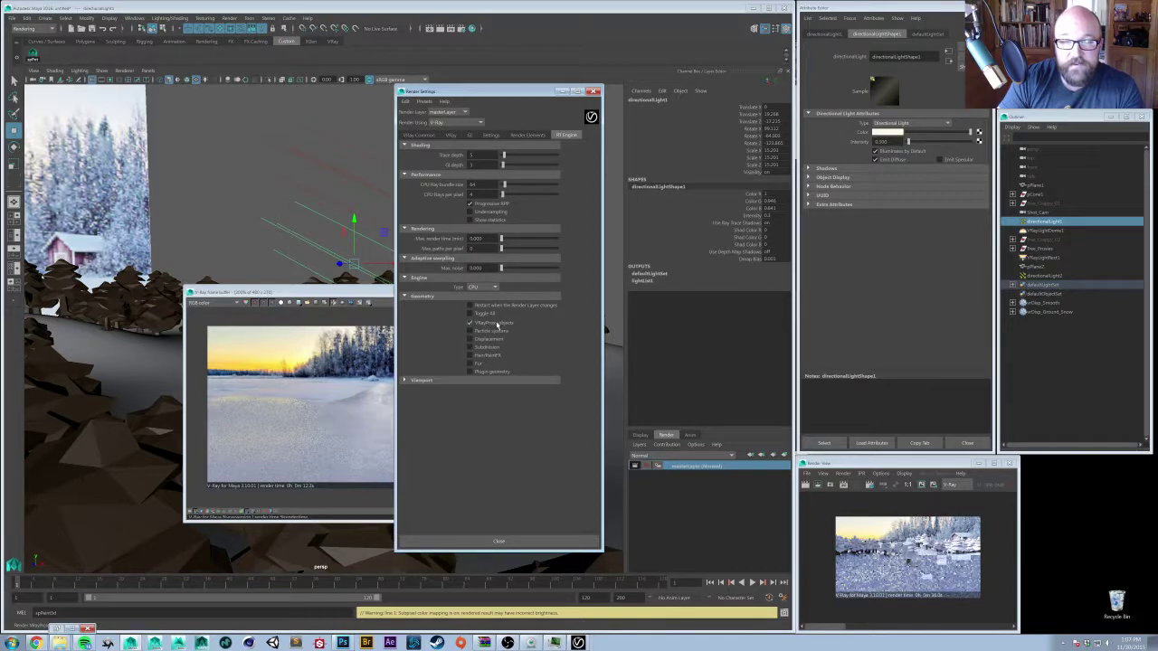
left_click(488, 340)
left_click(593, 91)
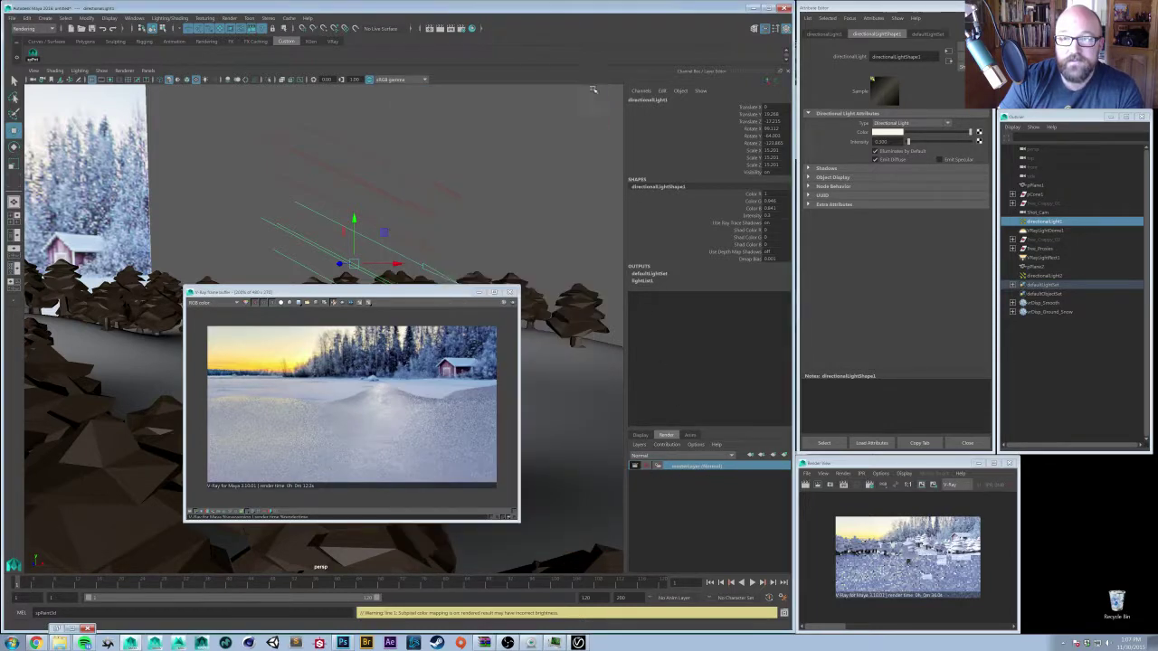
- Start an IPR render and move the V-Ray frame buffer to the viewport's lower-left corner, clear of the scene
left_click(861, 473)
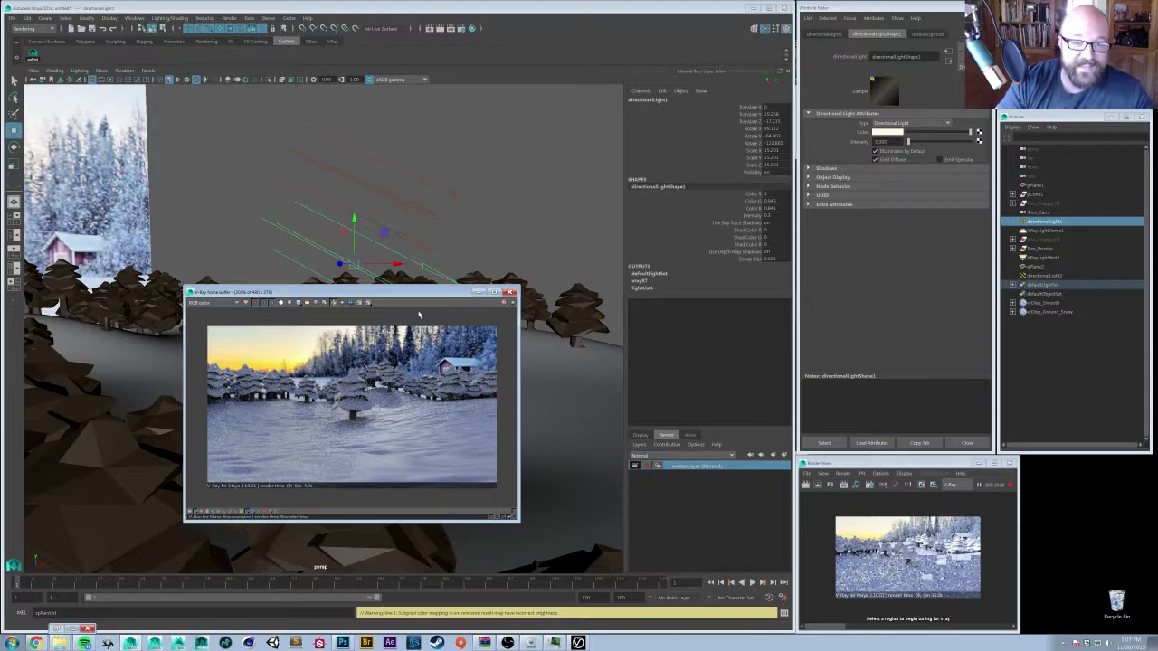
left_click_drag(447, 222, 419, 209, "alt")
right_click_drag(418, 209, 389, 242, "alt")
middle_click_drag(389, 243, 453, 235, "alt")
left_click_drag(451, 235, 260, 385, "alt")
left_click_drag(481, 299, 737, 253, "alt")
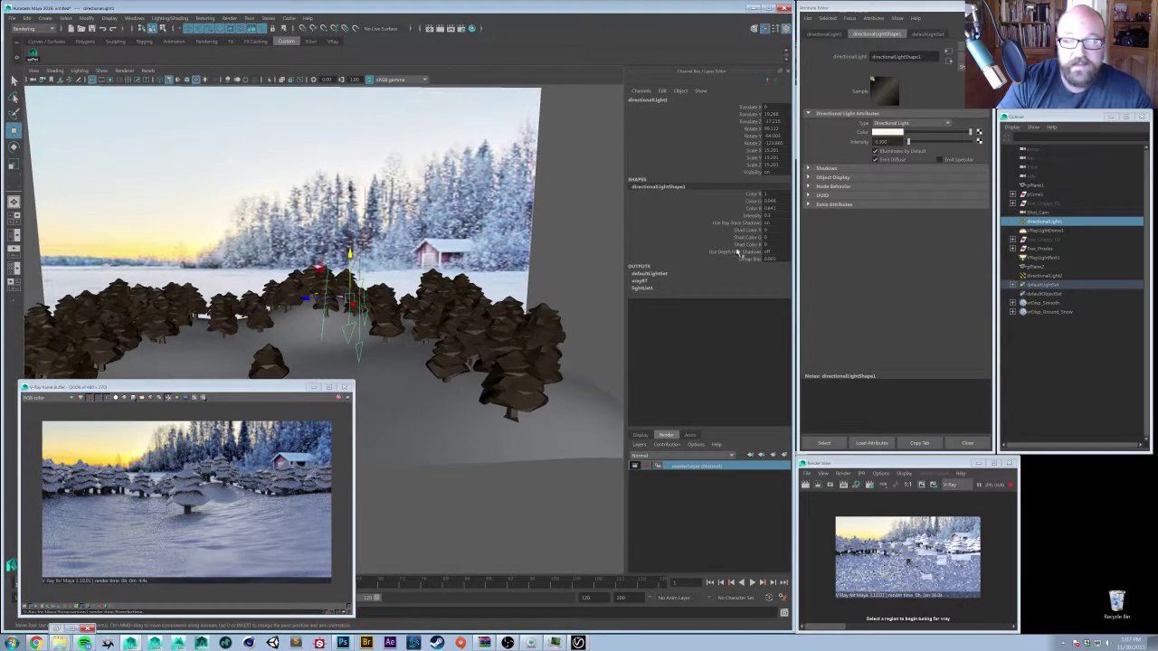
- Open the dome light's ramp texture and make the blue marker at position 0.699 a deeper blue
left_click(1045, 231)
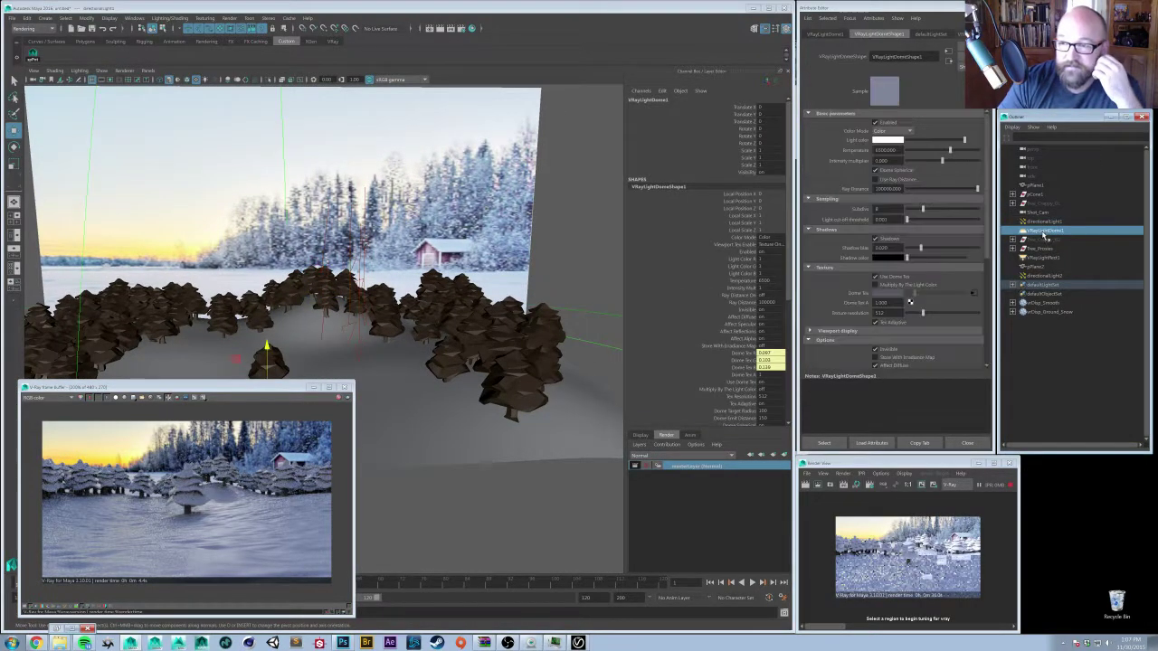
left_click(973, 294)
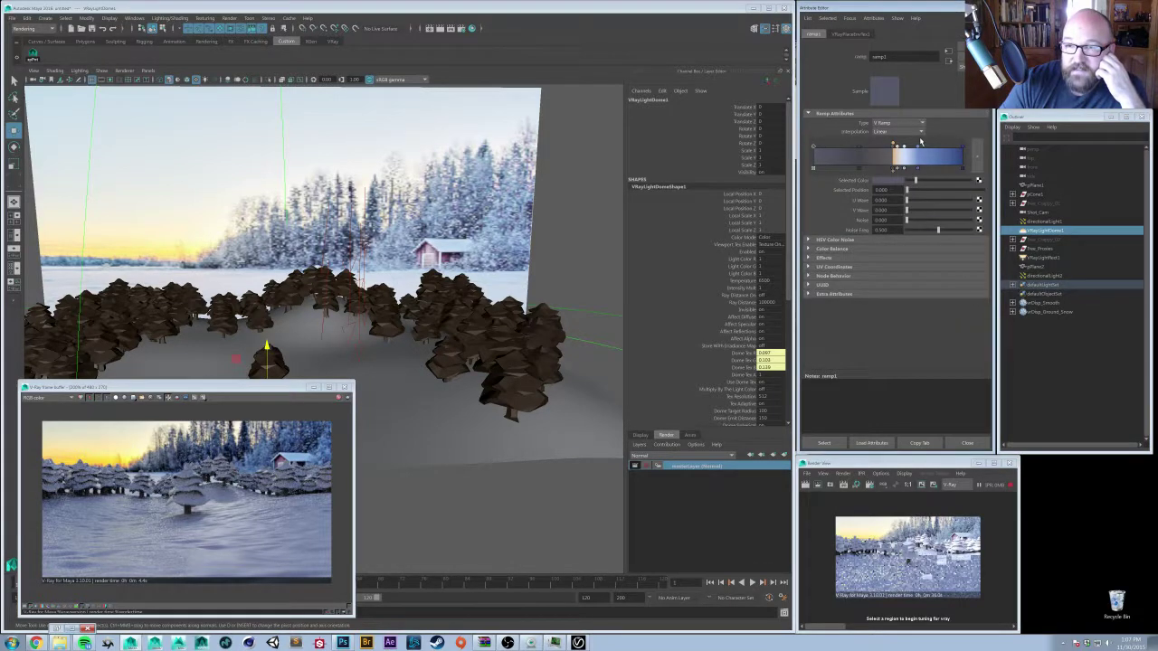
left_click(919, 151)
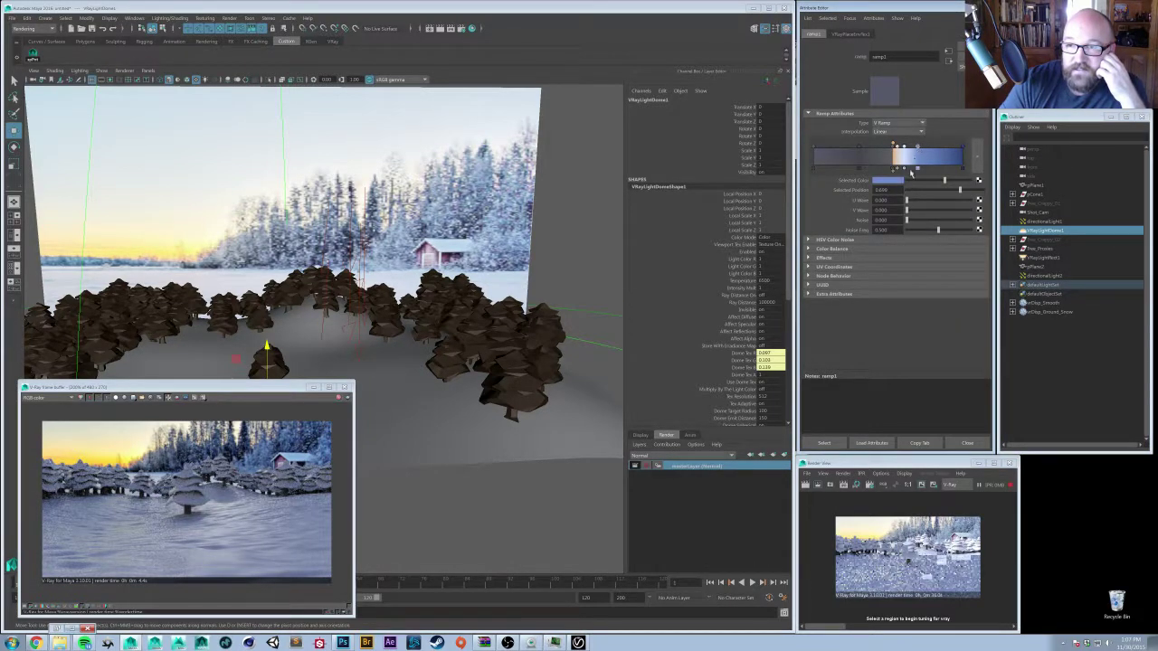
left_click(895, 182)
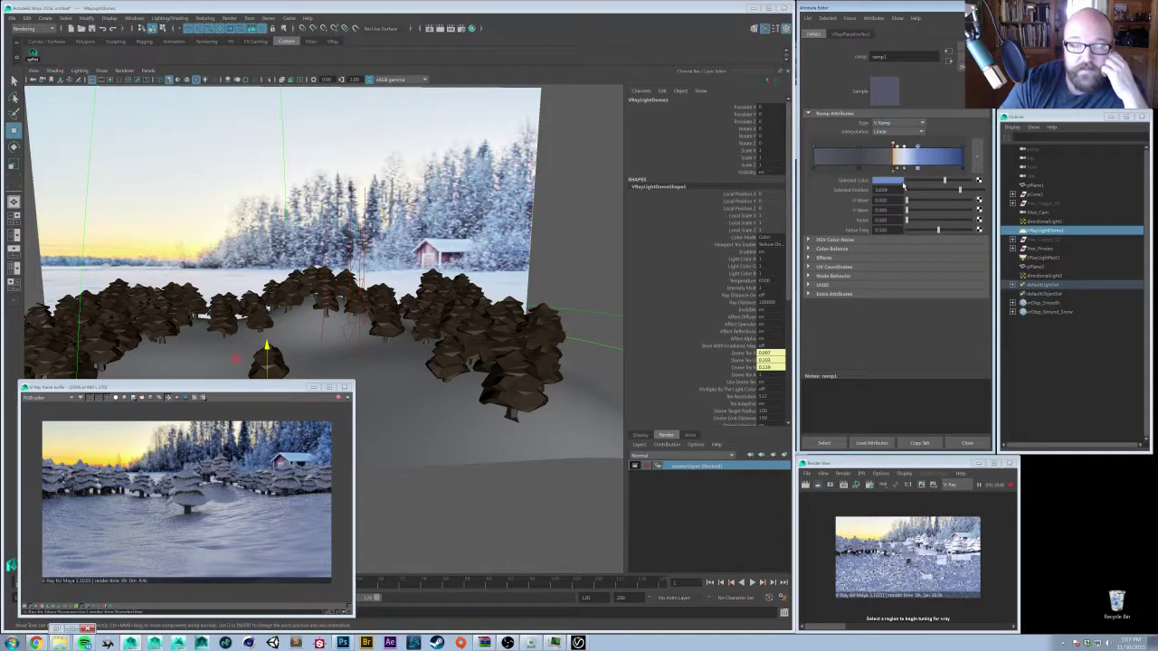
left_click(898, 181)
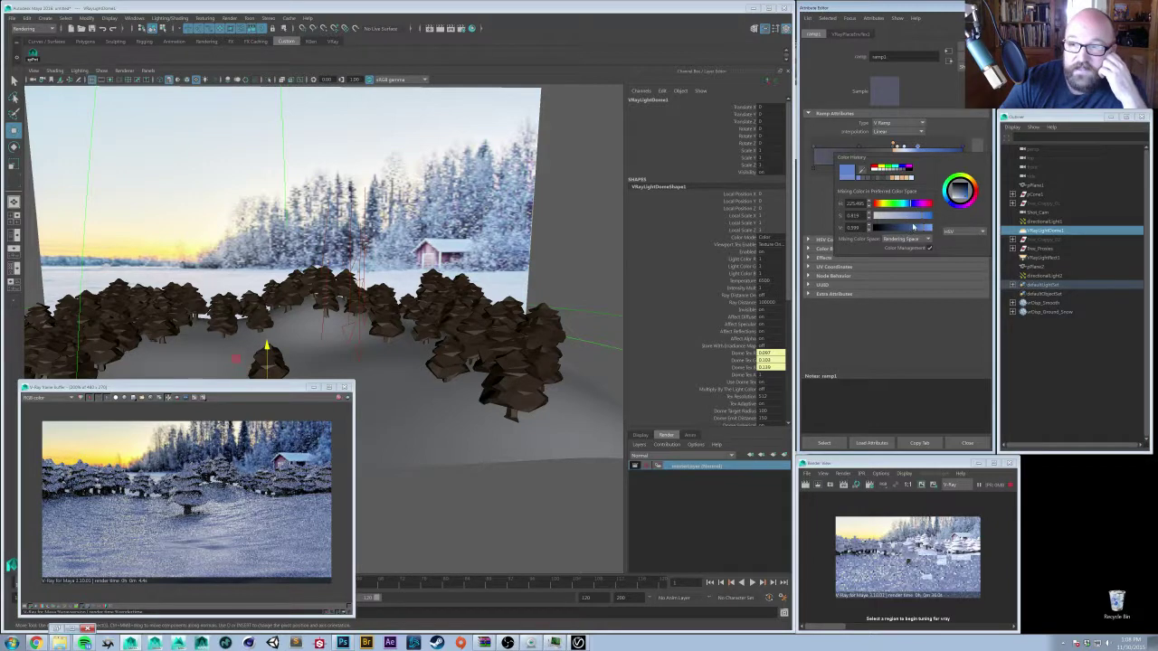
- Make the ramp's pale blue marker more saturated and shift it to position 0.723
left_click(904, 146)
left_click(888, 180)
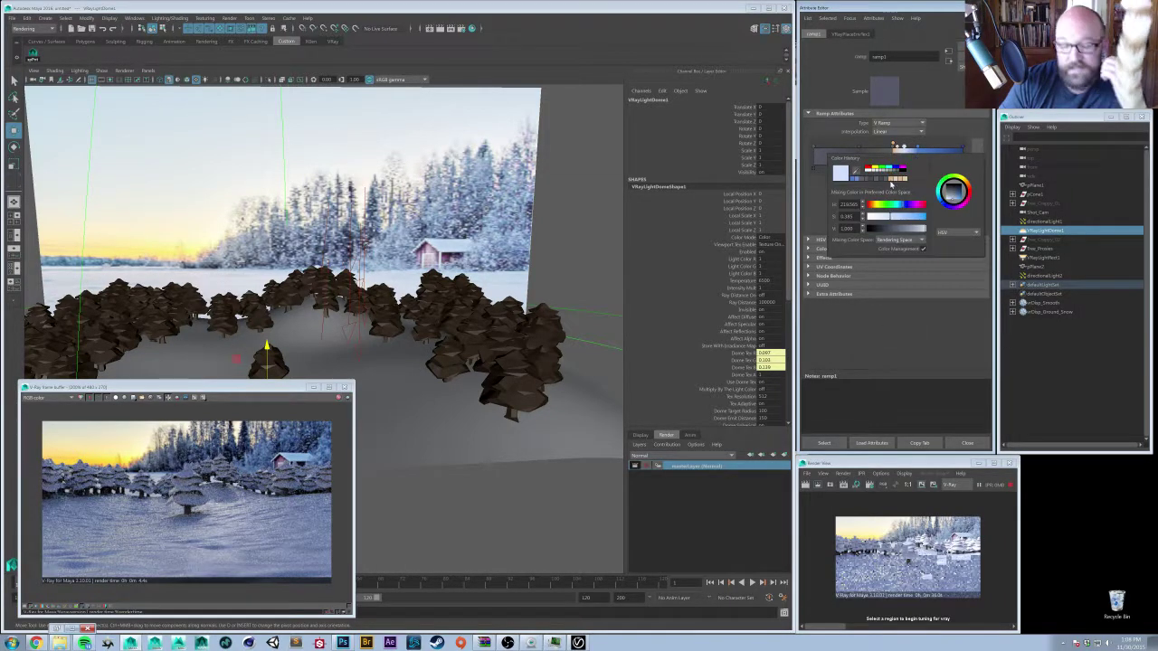
left_click(901, 217)
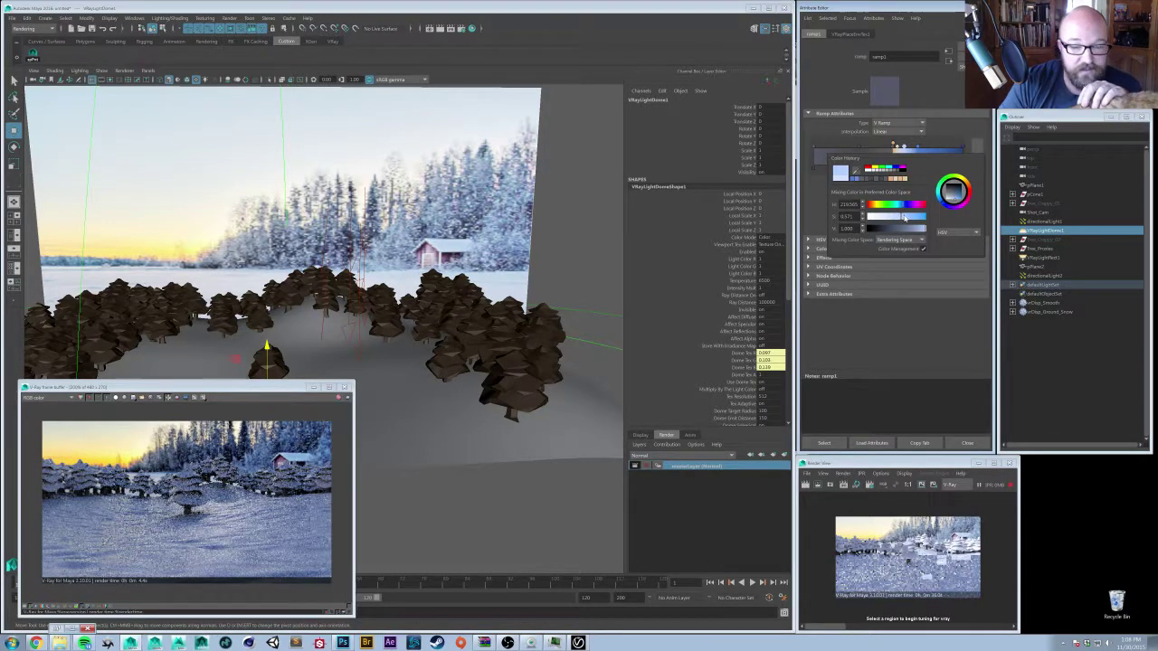
left_click(911, 218)
left_click(911, 218)
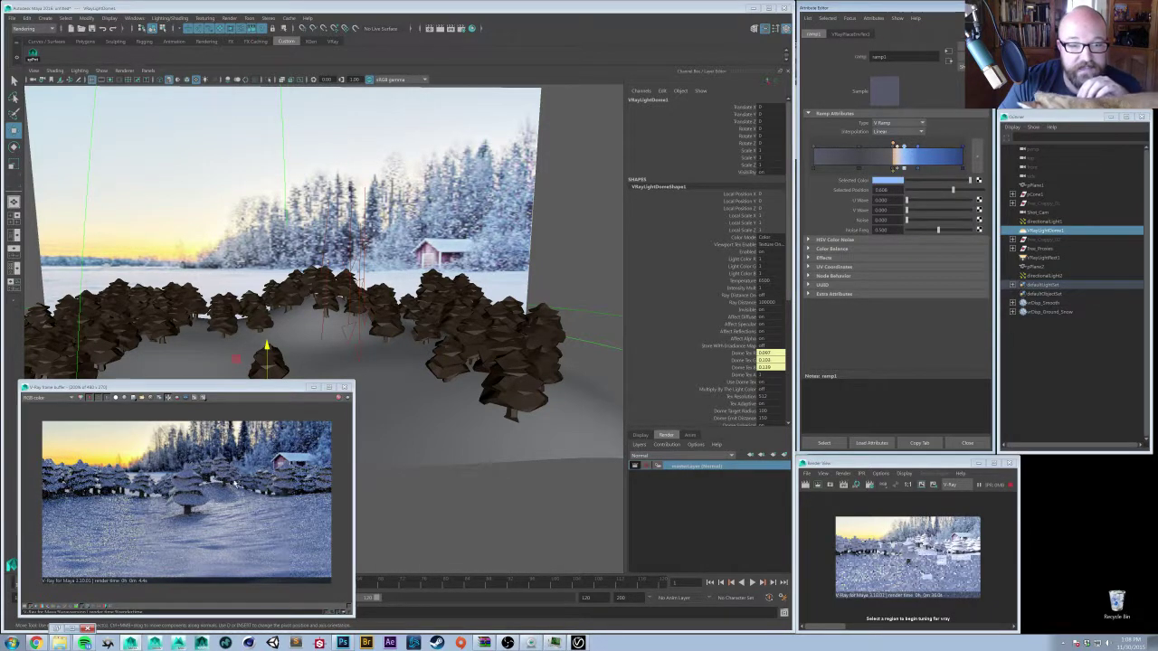
left_click(956, 189)
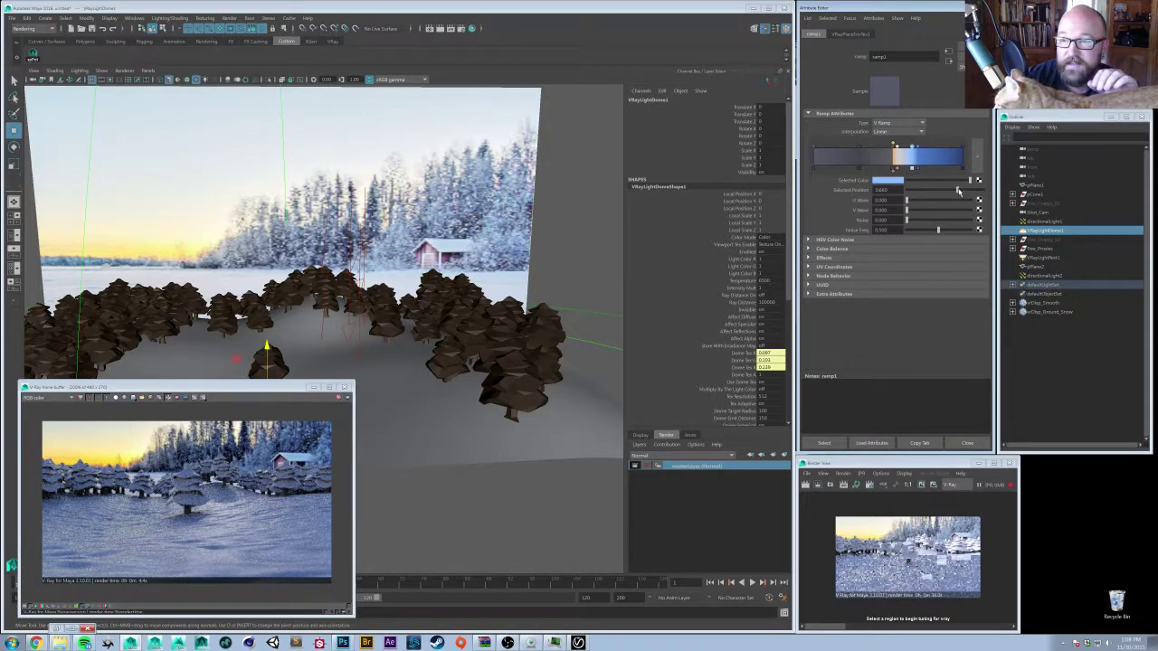
left_click_drag(961, 191, 962, 192)
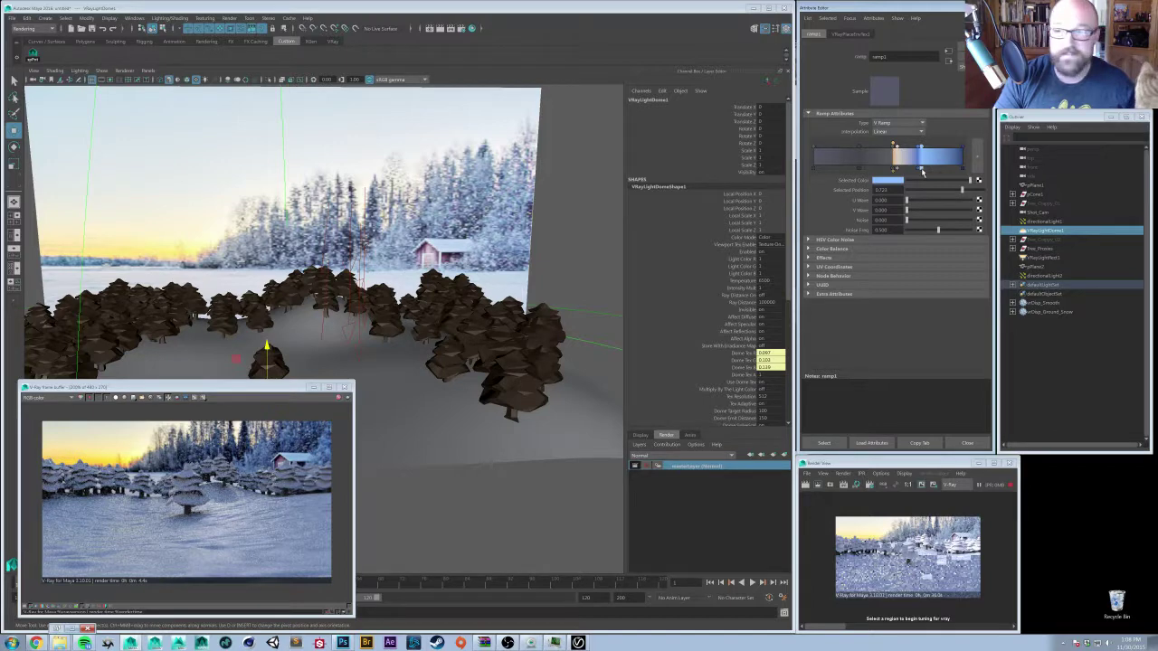
- Remove the pale blue marker from the dome ramp and brighten the blue marker at position 0.699
left_click_drag(922, 170, 917, 170)
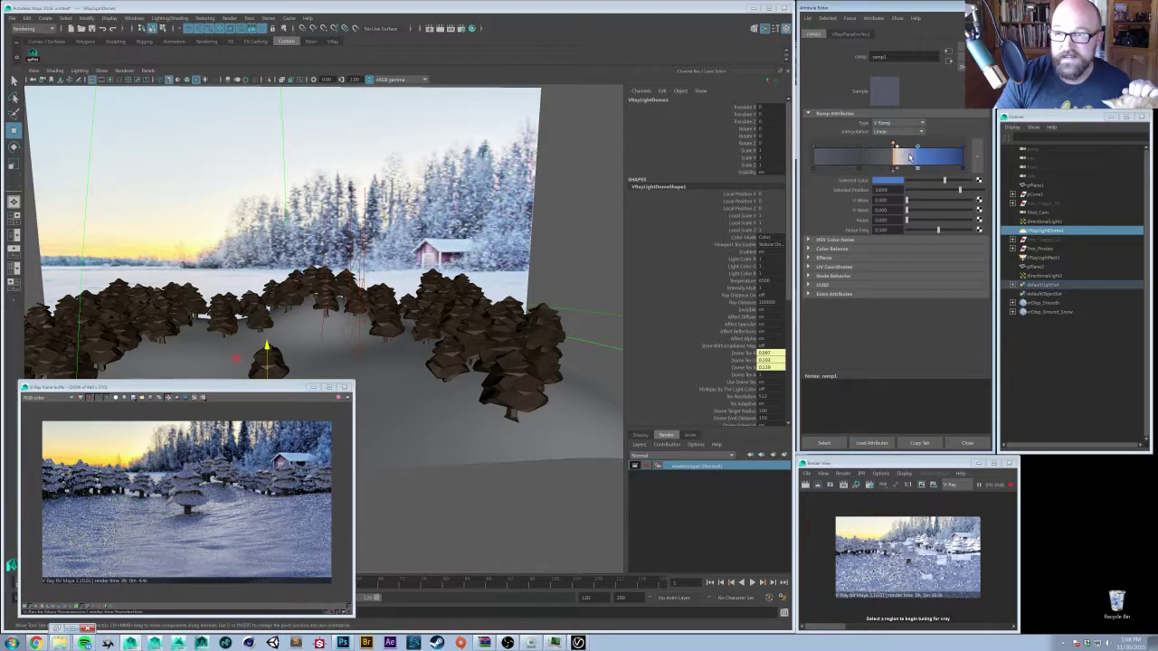
left_click(890, 181)
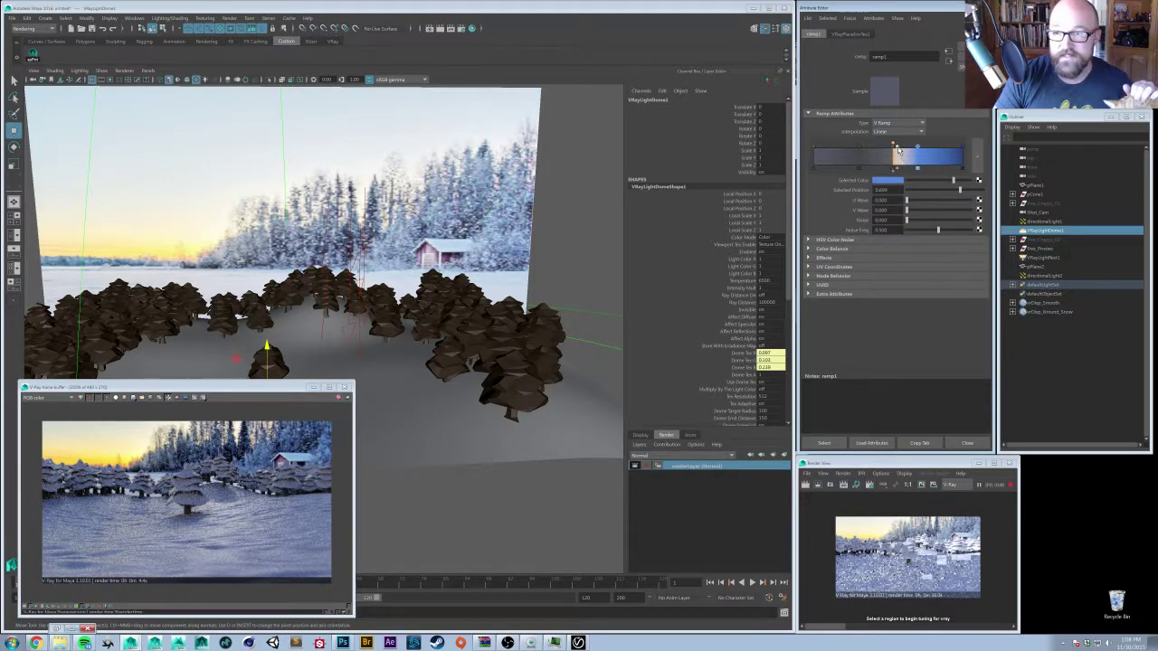
- Change the beige ramp marker at position 0.562 to a medium light blue
left_click(896, 147)
left_click(888, 180)
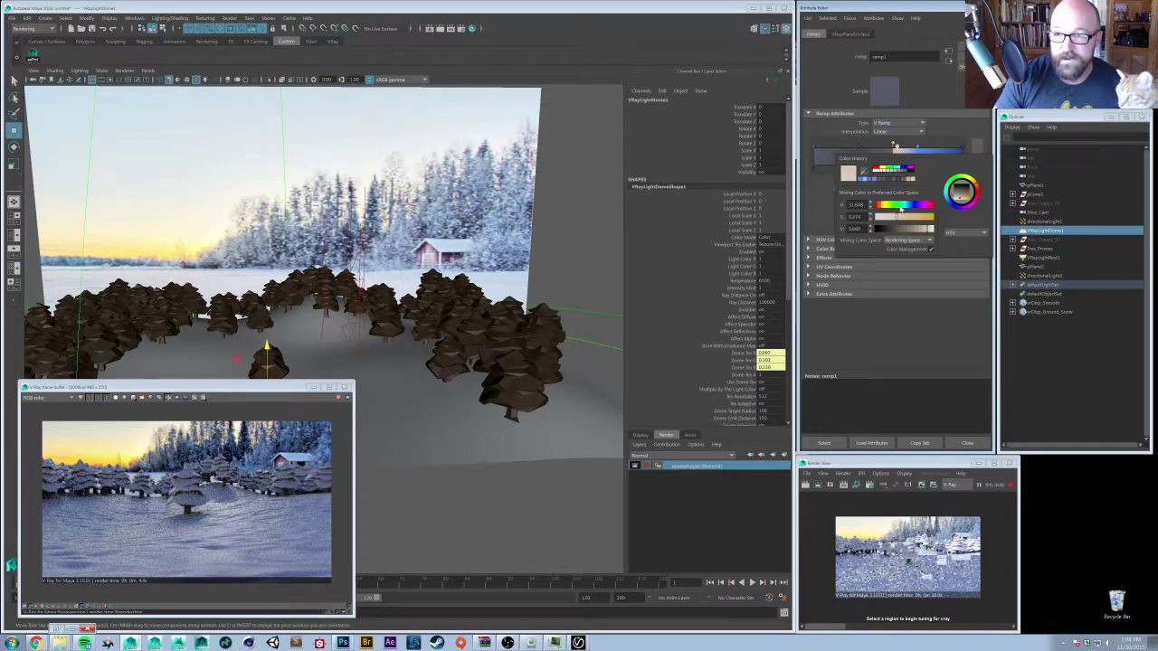
left_click_drag(897, 207, 909, 207)
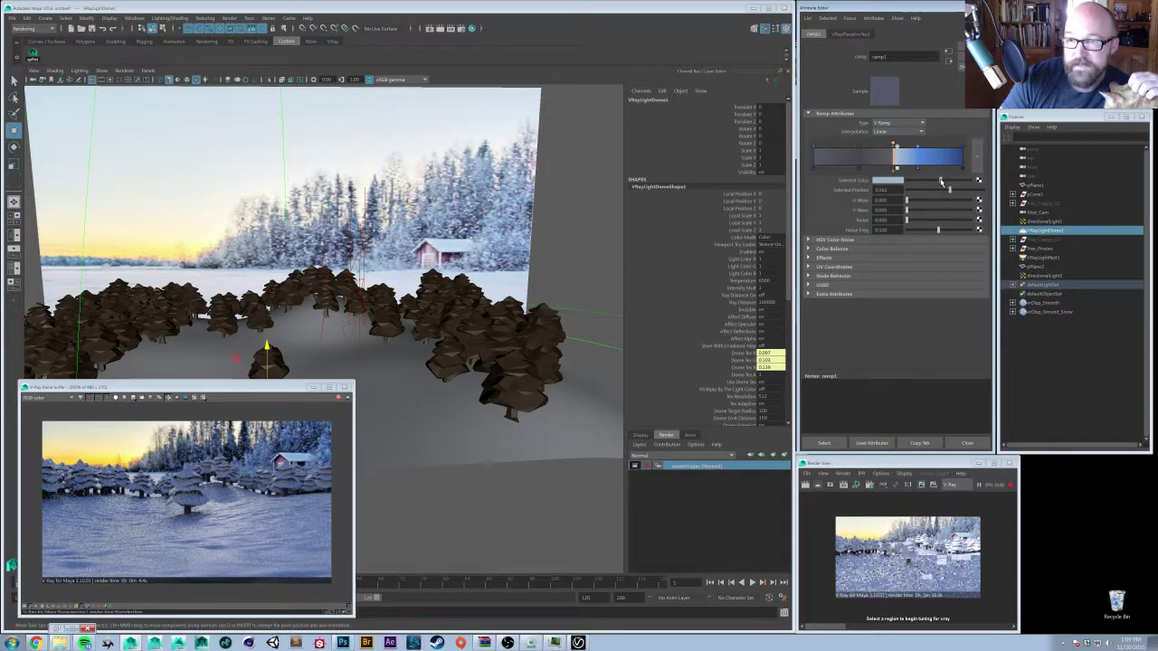
left_click(887, 180)
left_click(901, 230)
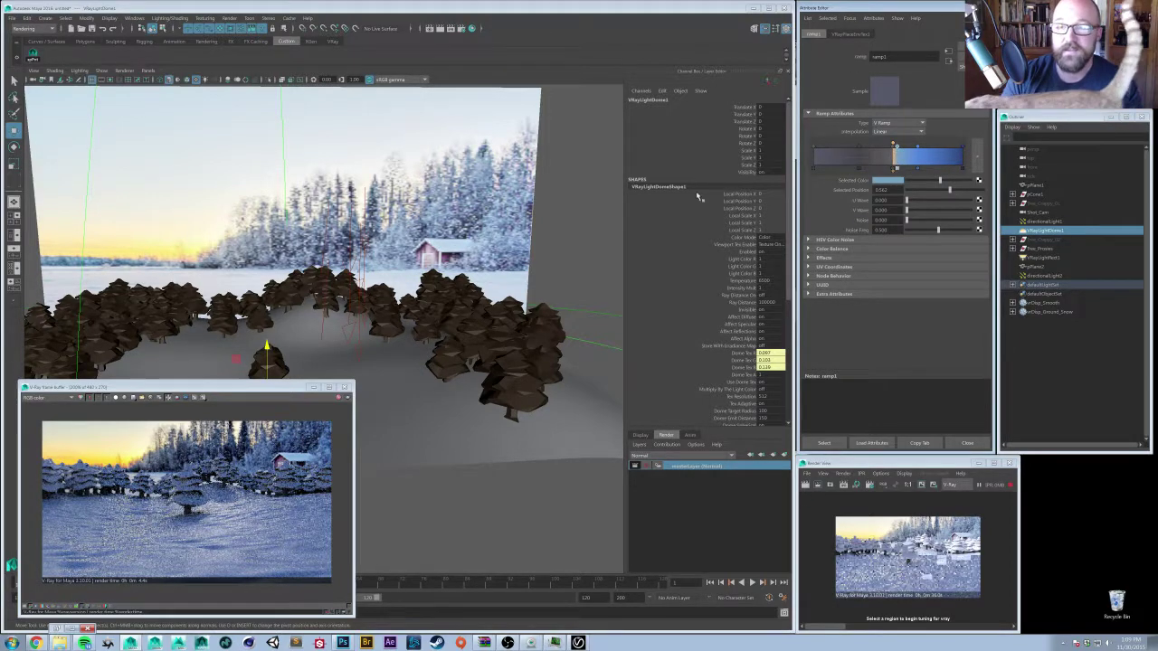
- Select both directional lights together and rotate them to change the direction of the sunlight across the snow
middle_click_drag(328, 261, 388, 275, "alt")
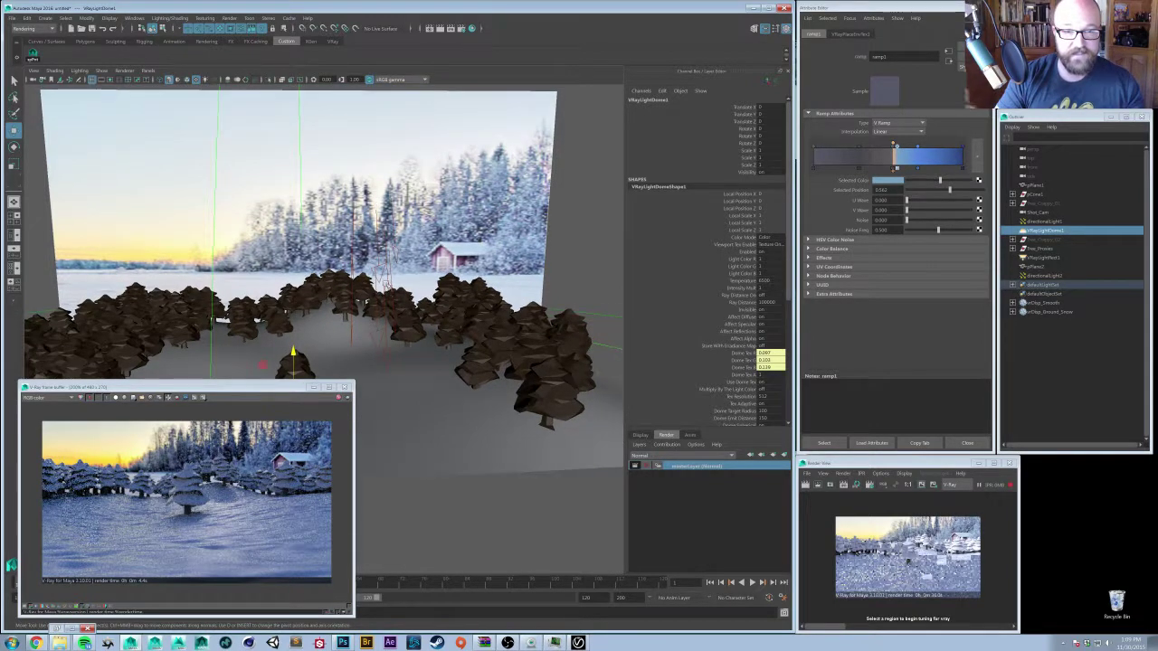
left_click(383, 264)
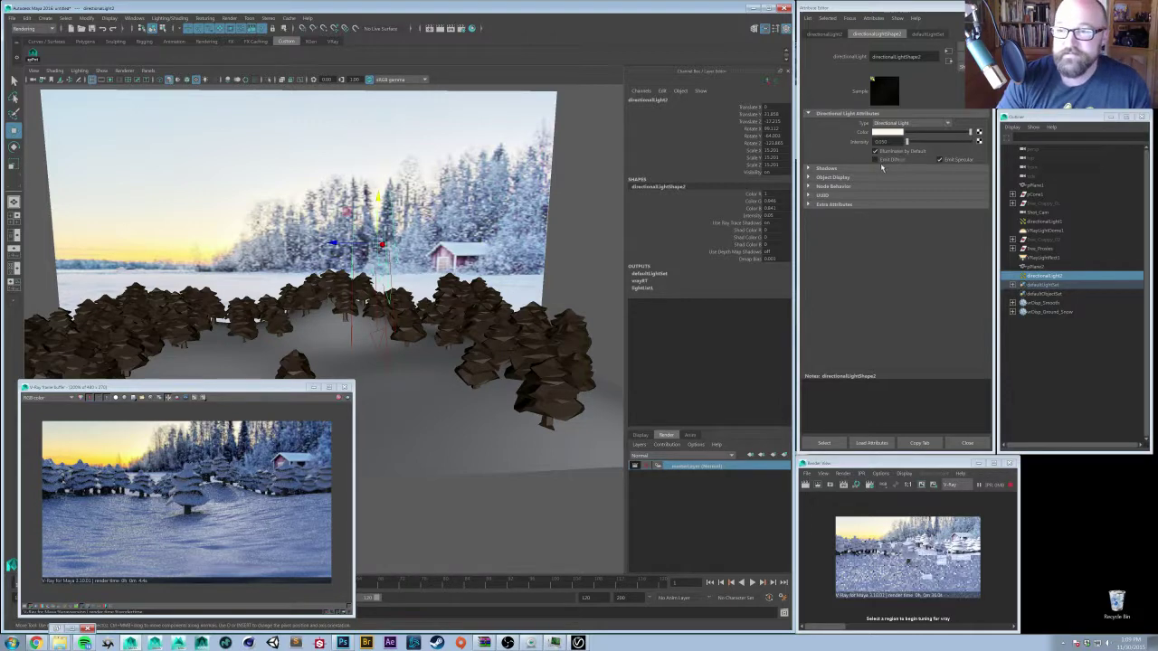
left_click_drag(409, 272, 466, 271, "alt")
left_click(467, 274)
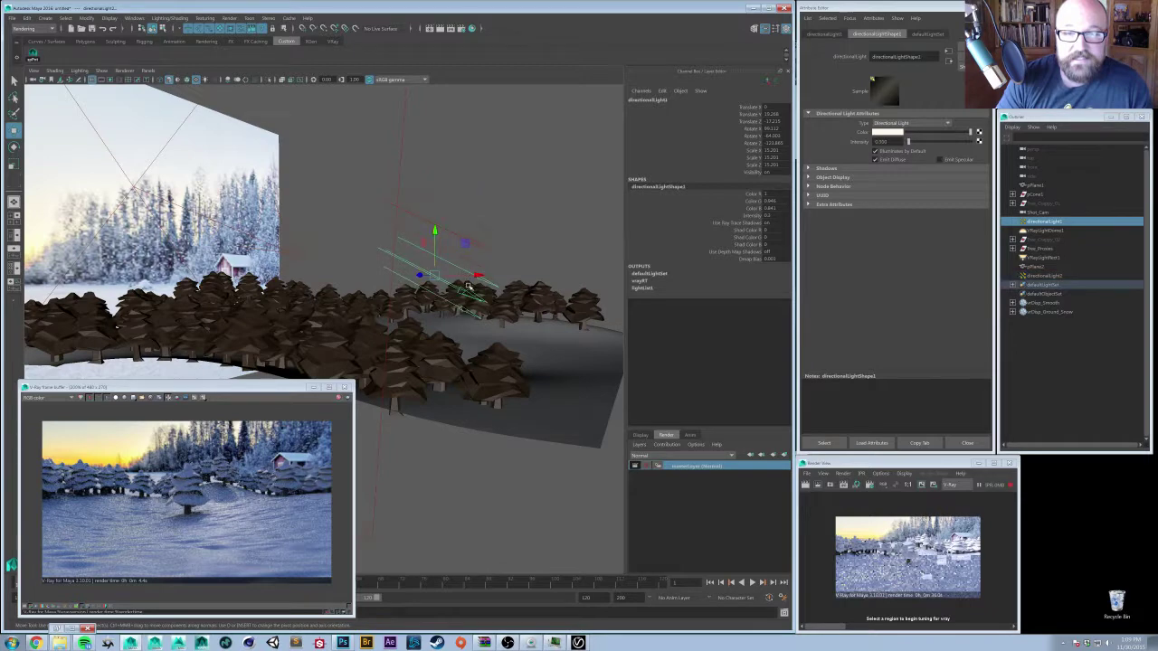
middle_click_drag(467, 286, 476, 248)
left_click_drag(476, 248, 442, 287, "alt")
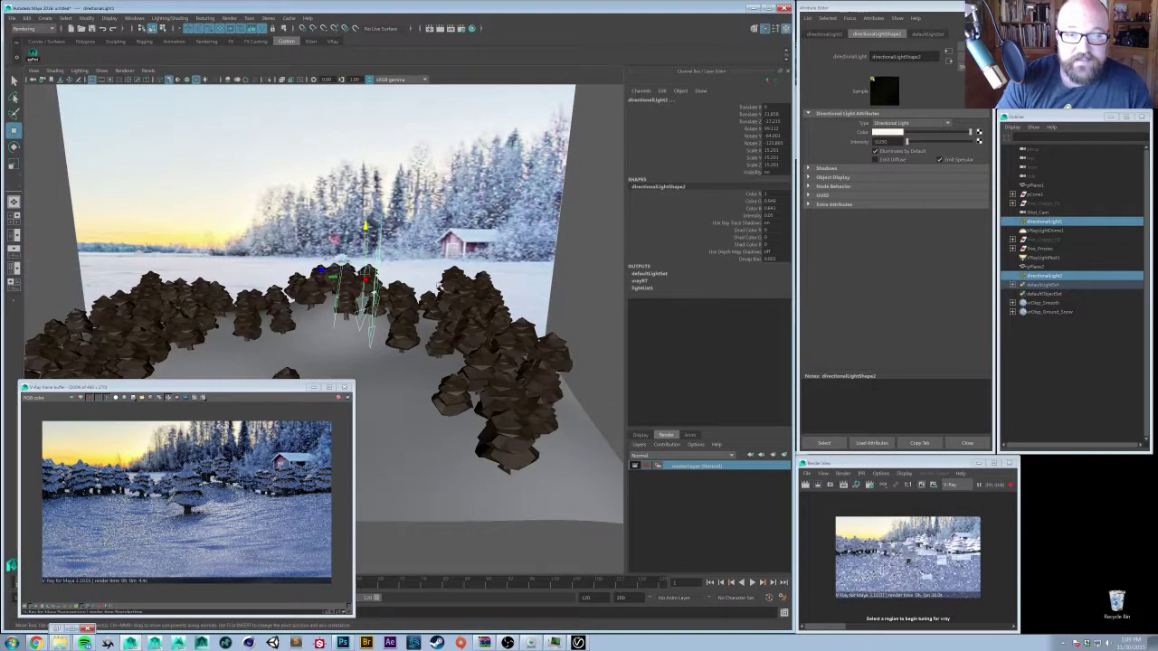
key("e")
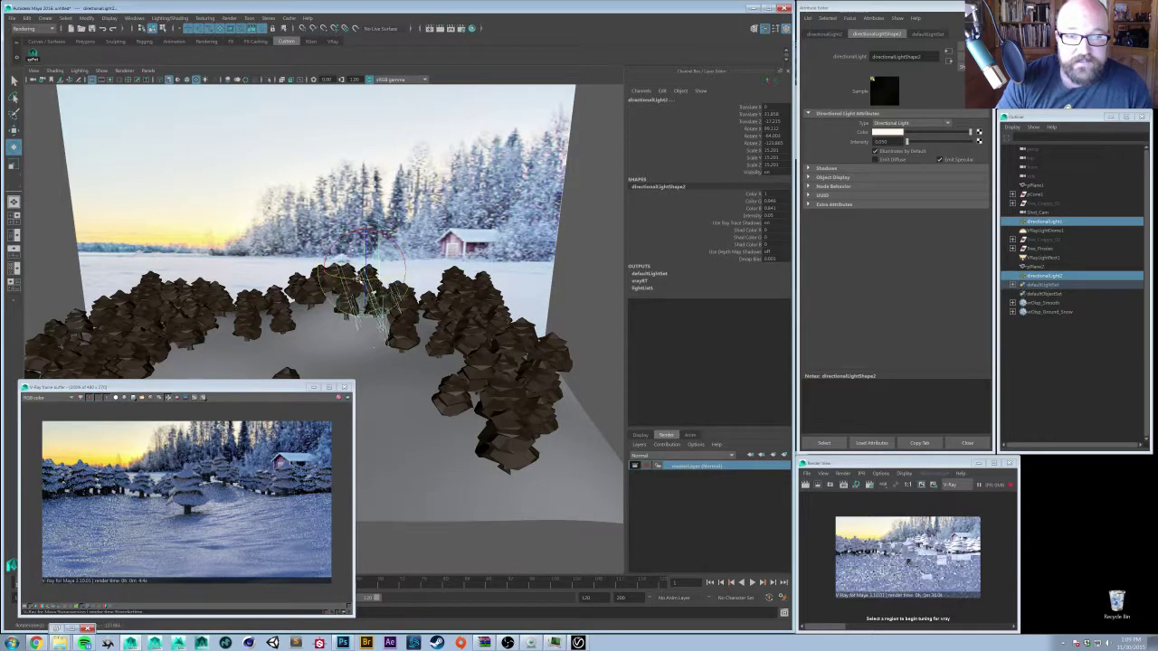
left_click_drag(347, 279, 361, 279)
right_click_drag(362, 280, 364, 282)
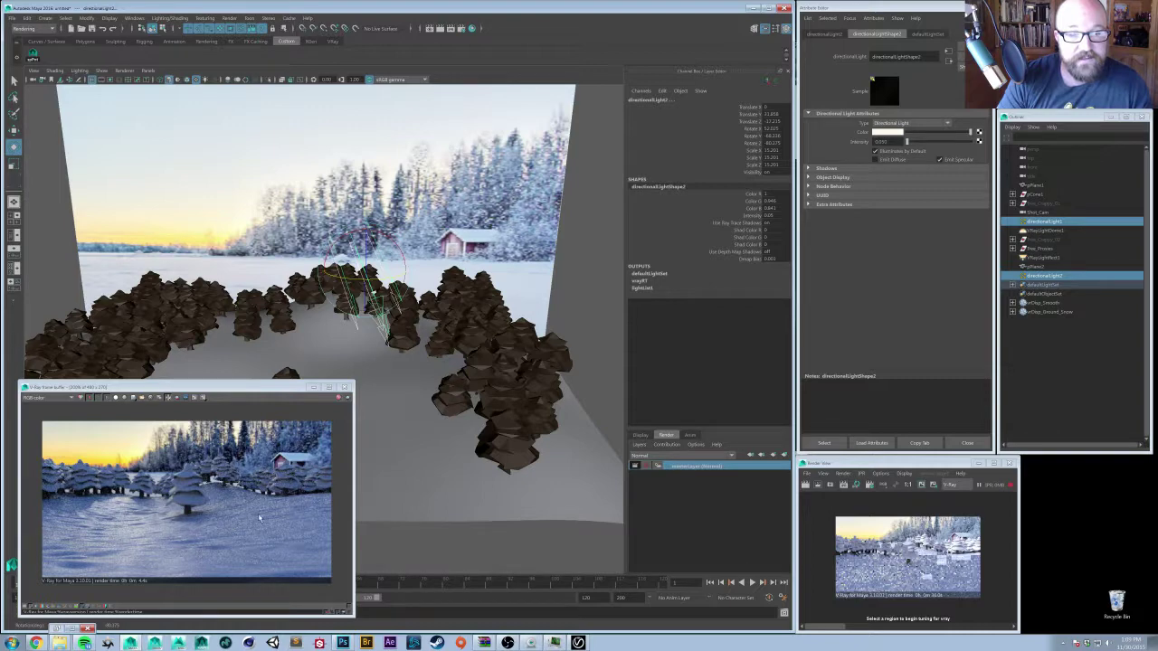
- Select the V-Ray rectangle light and move it higher and closer to the trees beside the backdrop
right_click_drag(382, 288, 210, 272, "alt")
middle_click_drag(209, 272, 291, 260, "alt")
left_click(223, 273)
key("w")
left_click_drag(228, 292, 254, 297, "alt")
right_click_drag(253, 297, 289, 305, "alt")
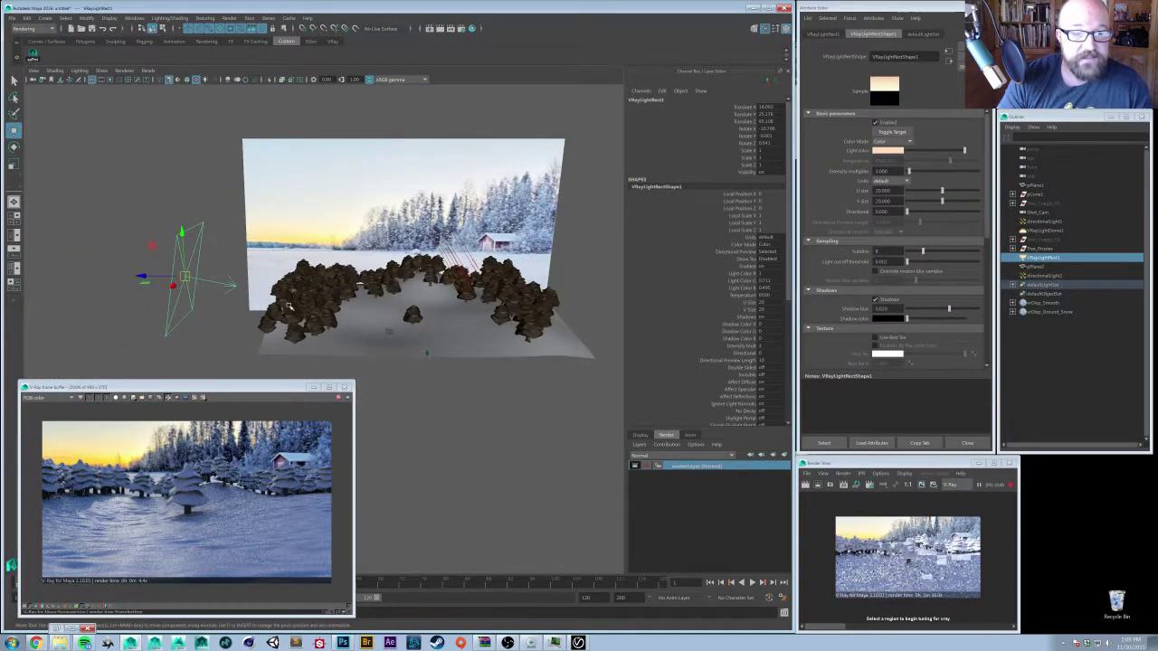
middle_click_drag(288, 306, 306, 326, "alt")
left_click_drag(181, 275, 233, 243)
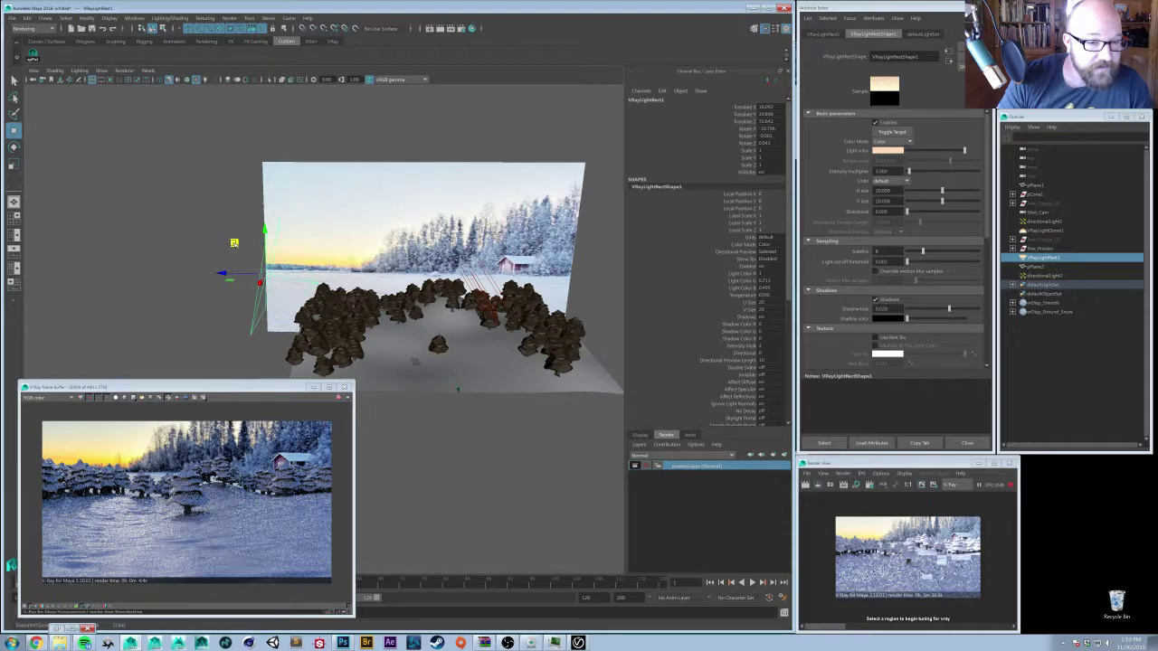
- Turn the rectangle light slightly toward the scene and move it back from the trees along its own axes
left_click_drag(298, 280, 332, 336, "alt")
key("e")
key("w")
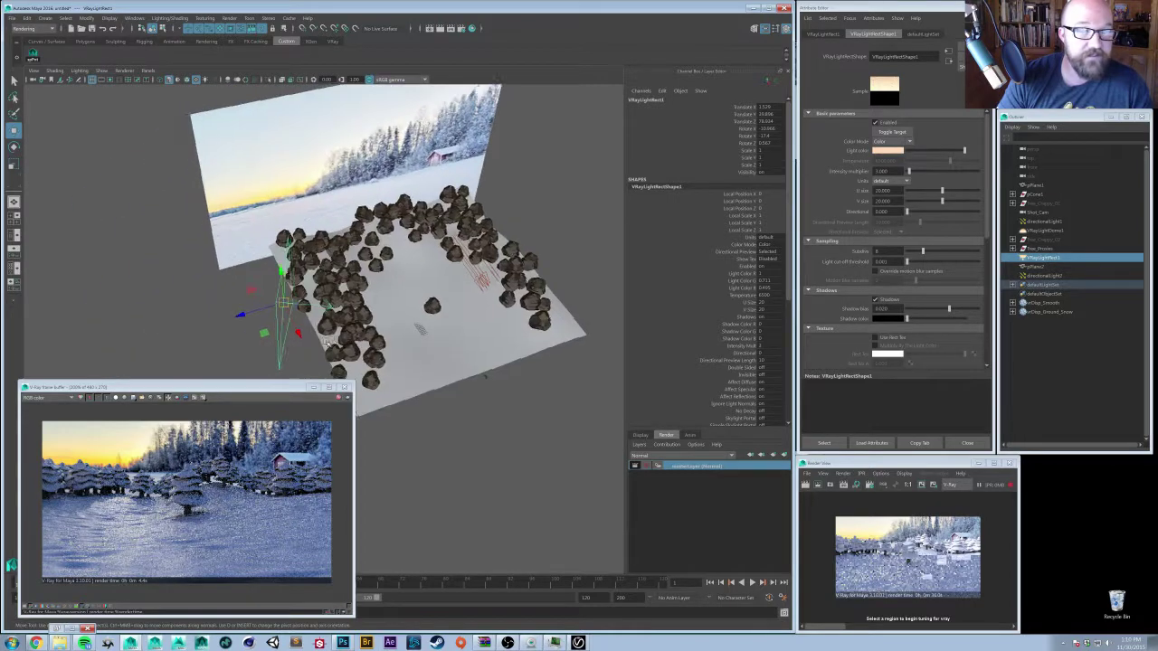
right_click(264, 333)
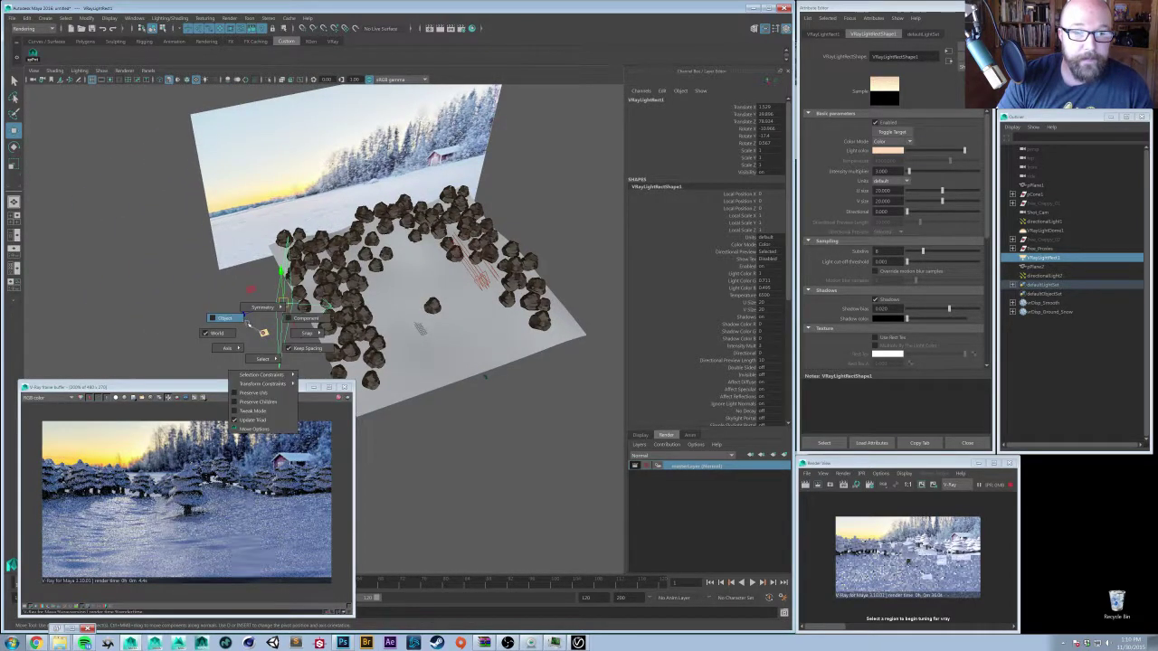
left_click_drag(264, 333, 251, 328)
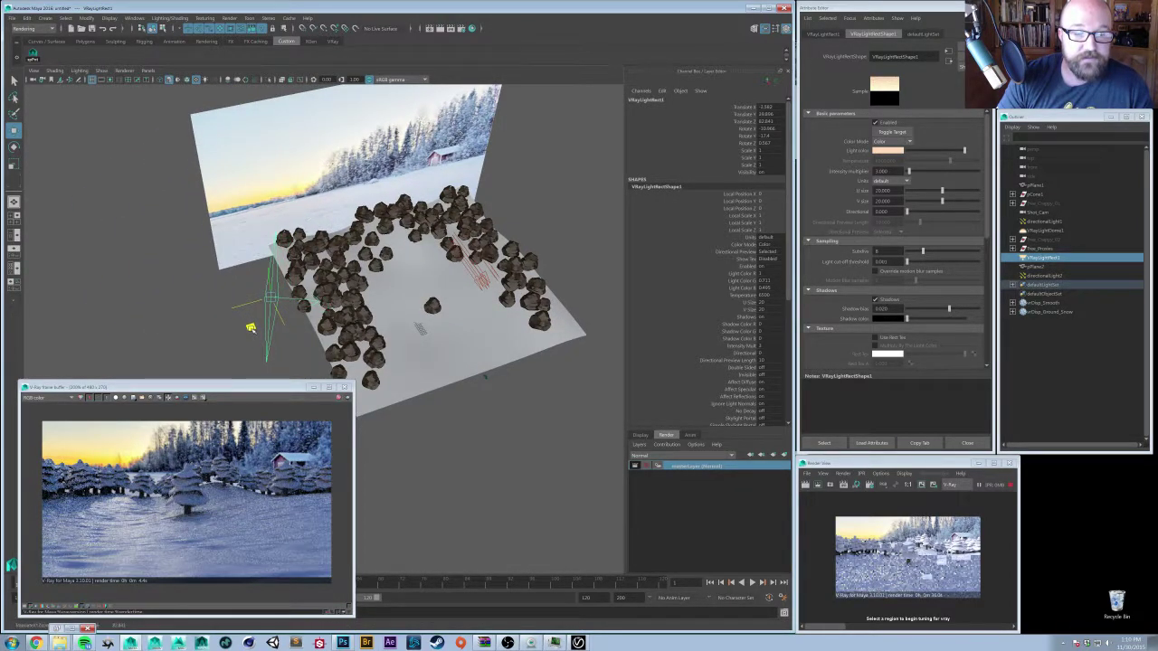
left_click_drag(389, 324, 356, 298, "alt")
right_click_drag(356, 297, 407, 298, "alt")
middle_click_drag(407, 298, 355, 267, "alt")
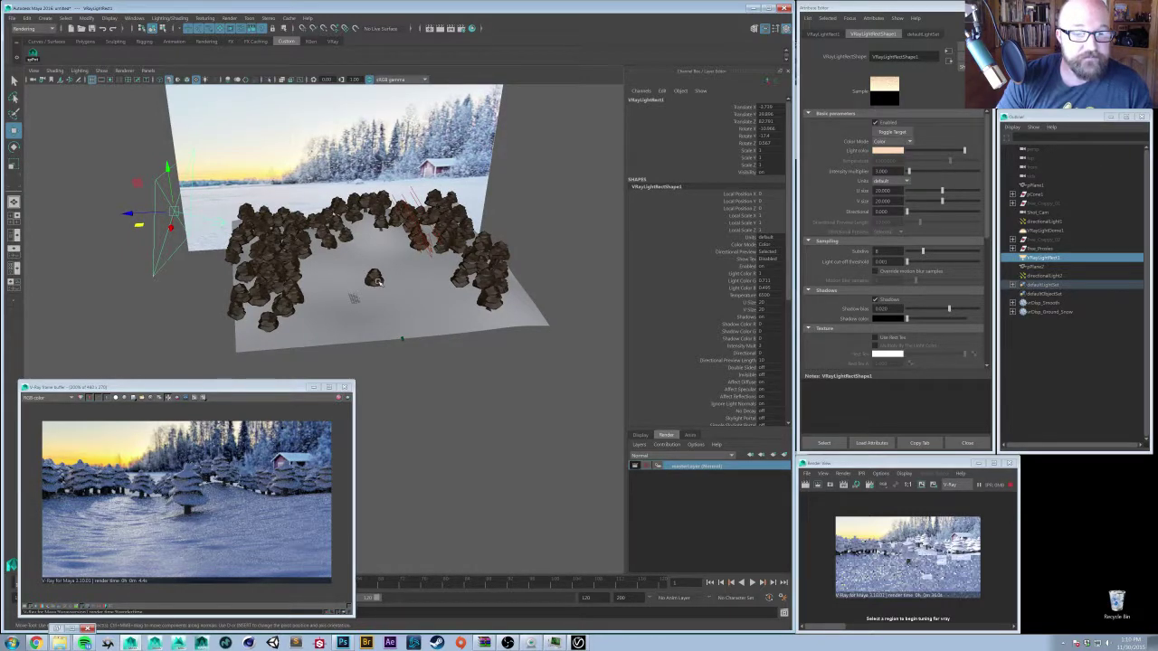
- Duplicate the rectangle light, move the copy in front of the backdrop's sunset side, and rotate it to face the trees
middle_click_drag(305, 250, 350, 286, "alt")
left_click_drag(349, 286, 371, 300, "alt")
key("ctrl+d")
left_click_drag(264, 296, 213, 263, "alt")
middle_click_drag(214, 262, 322, 97)
key("e")
left_click_drag(313, 163, 248, 143)
key("w")
middle_click_drag(312, 198, 292, 267, "alt")
mouse_move(292, 267)
left_mouse_down("alt")
mouse_move(334, 195)
mouse_move(289, 289)
left_mouse_up("alt")
middle_click_drag(277, 301, 290, 287, "alt")
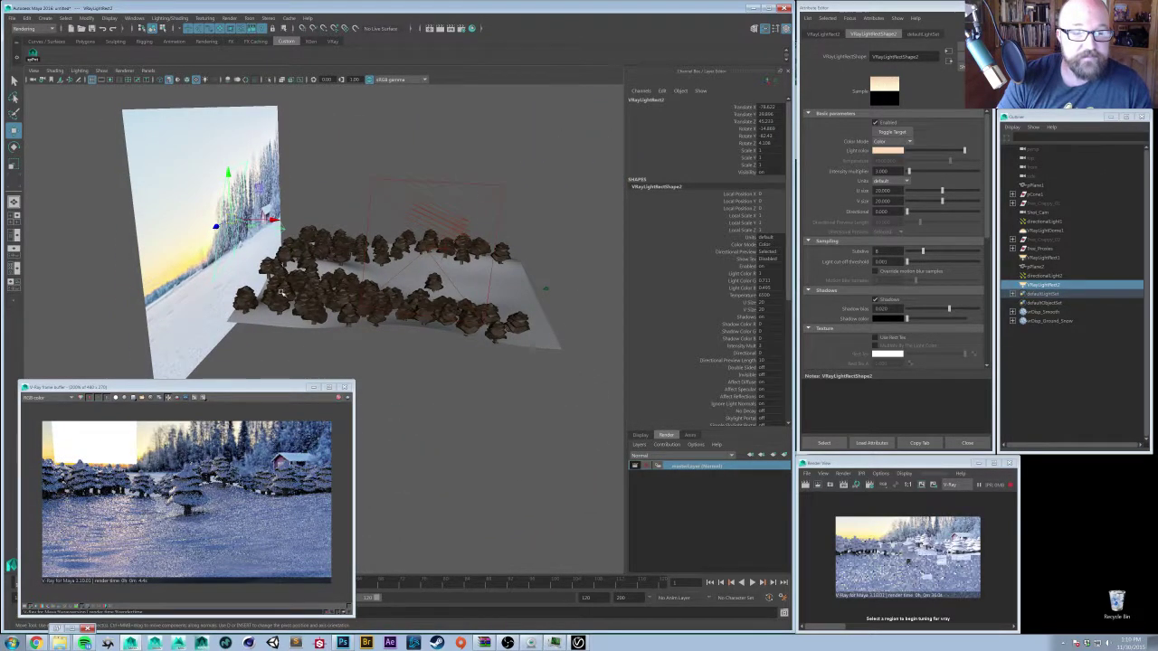
- Turn on the Invisible option for both rectangle lights and reselect the duplicate
scroll(864, 289, "down", 5)
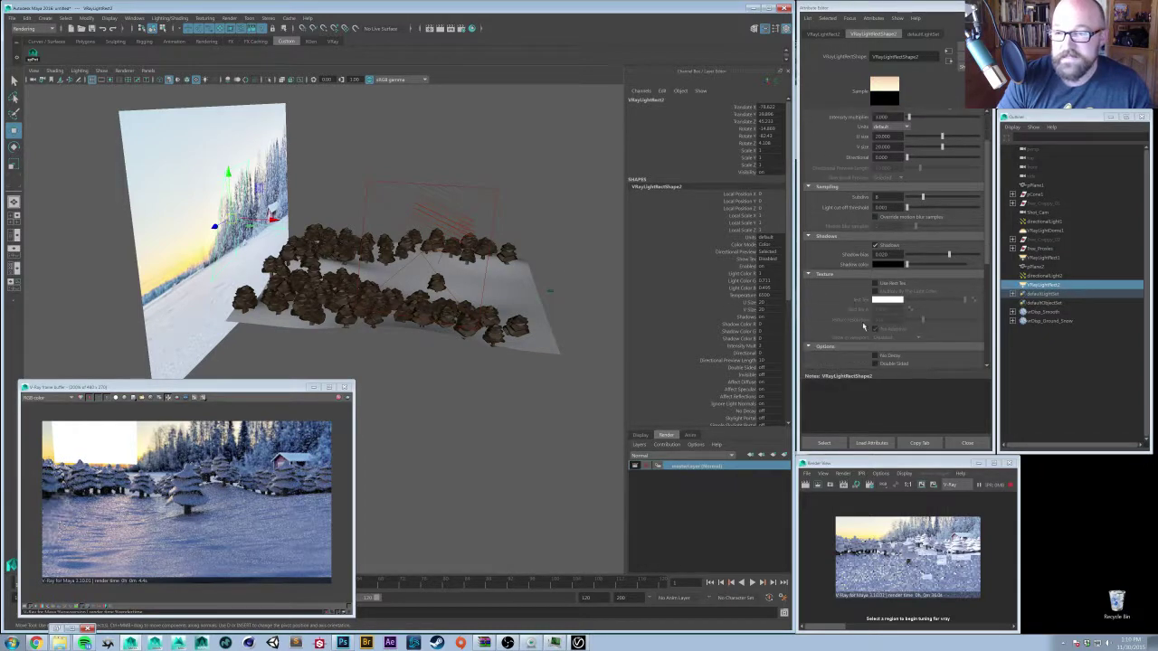
left_click_drag(413, 314, 449, 268, "alt")
left_click(486, 205)
left_click(874, 336)
left_click(272, 178)
left_click_drag(271, 178, 356, 267, "alt")
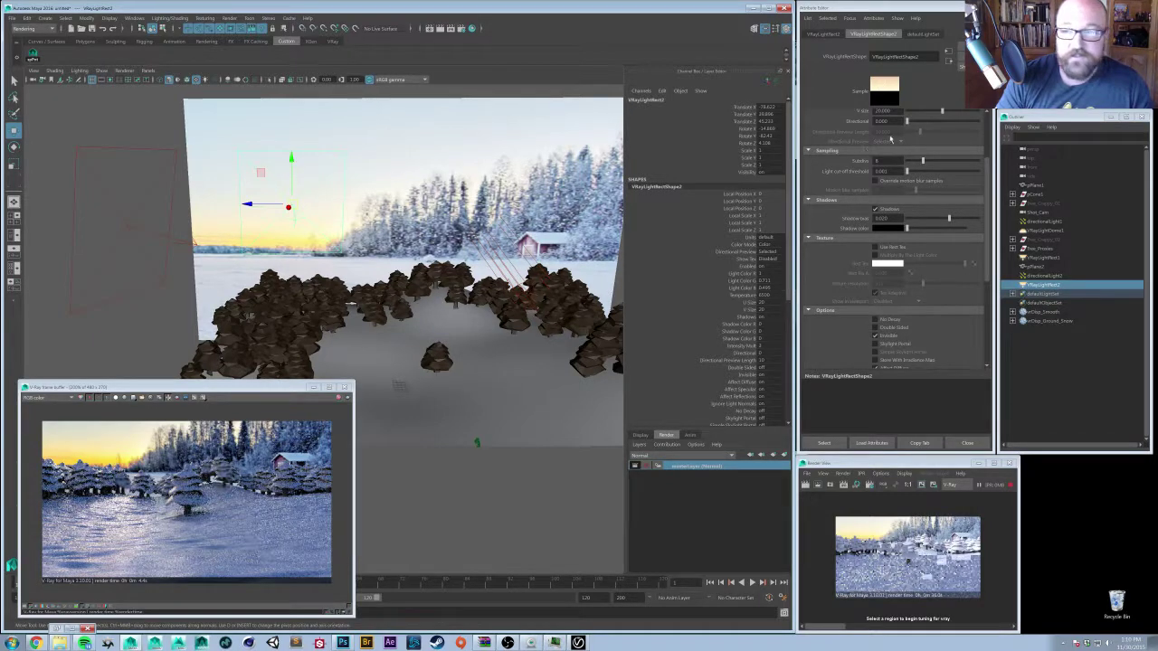
- Shift the duplicate rectangle light's light color to a warmer yellow-orange
scroll(832, 181, "up", 3)
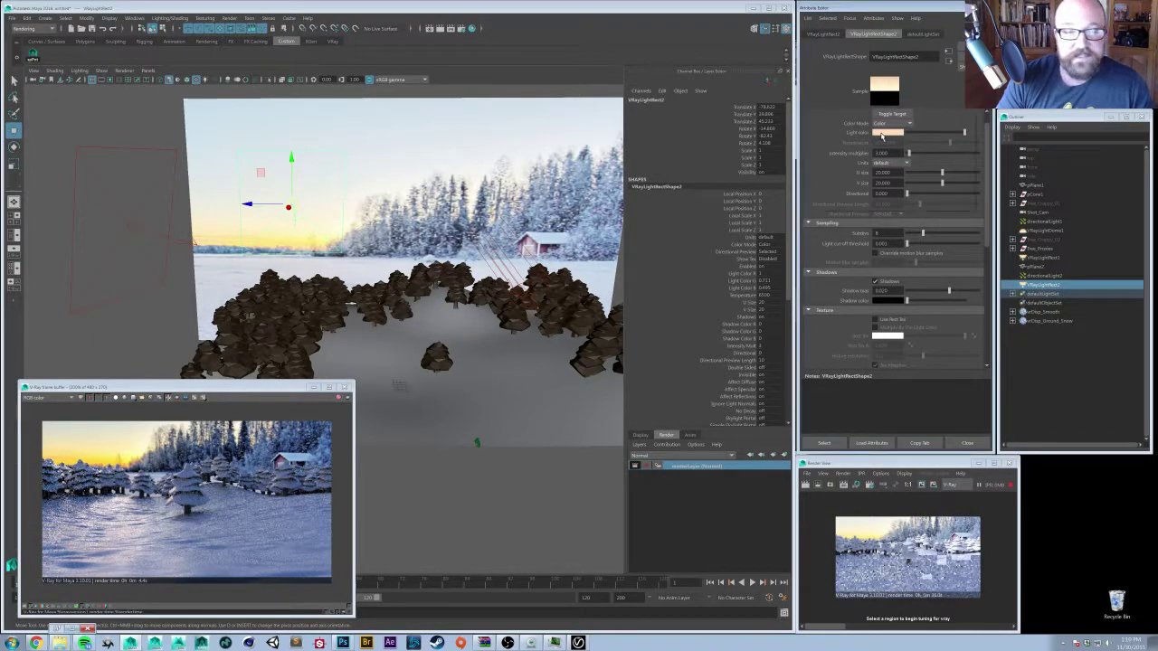
left_click(884, 134)
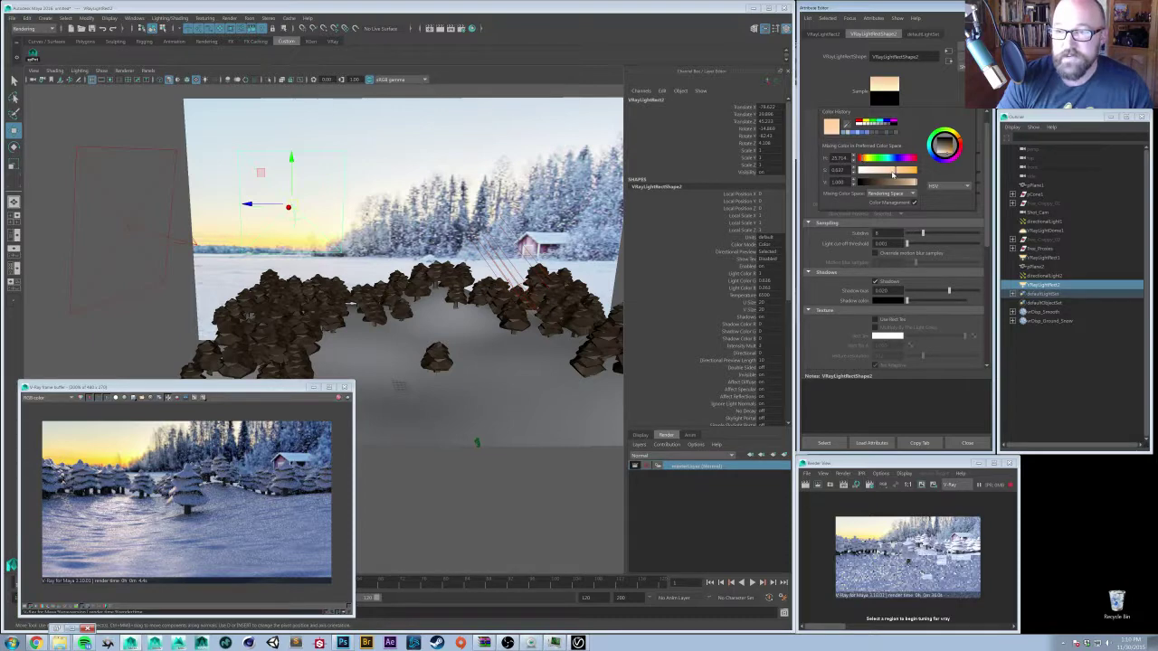
left_click_drag(864, 163, 865, 165)
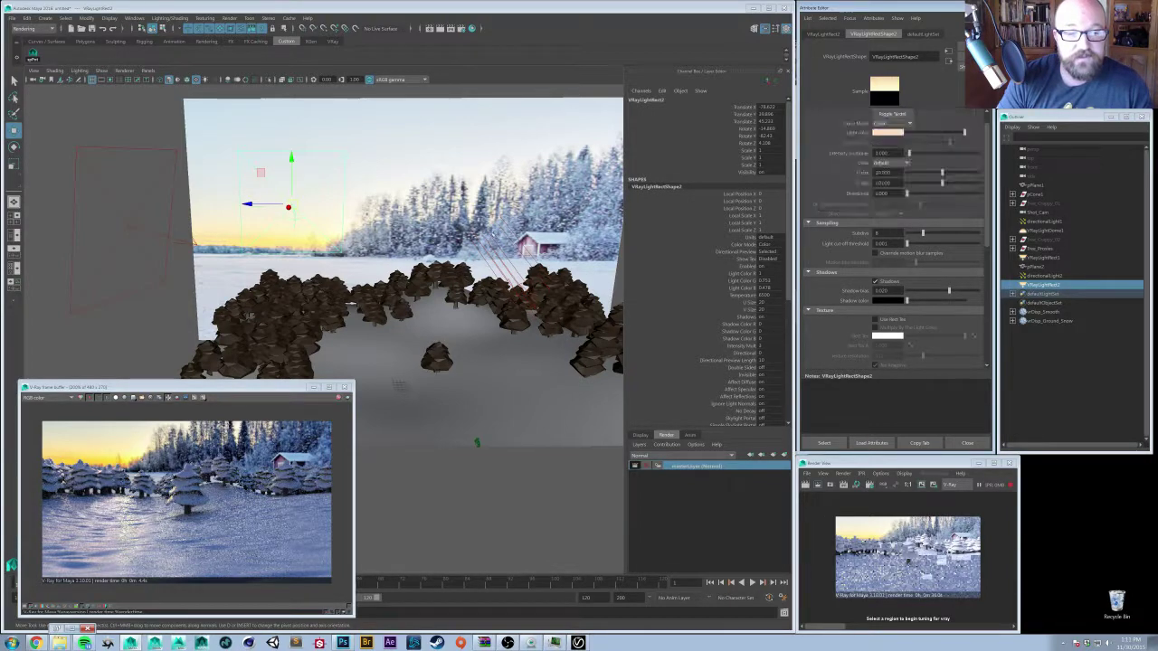
right_click_drag(388, 290, 407, 283, "alt")
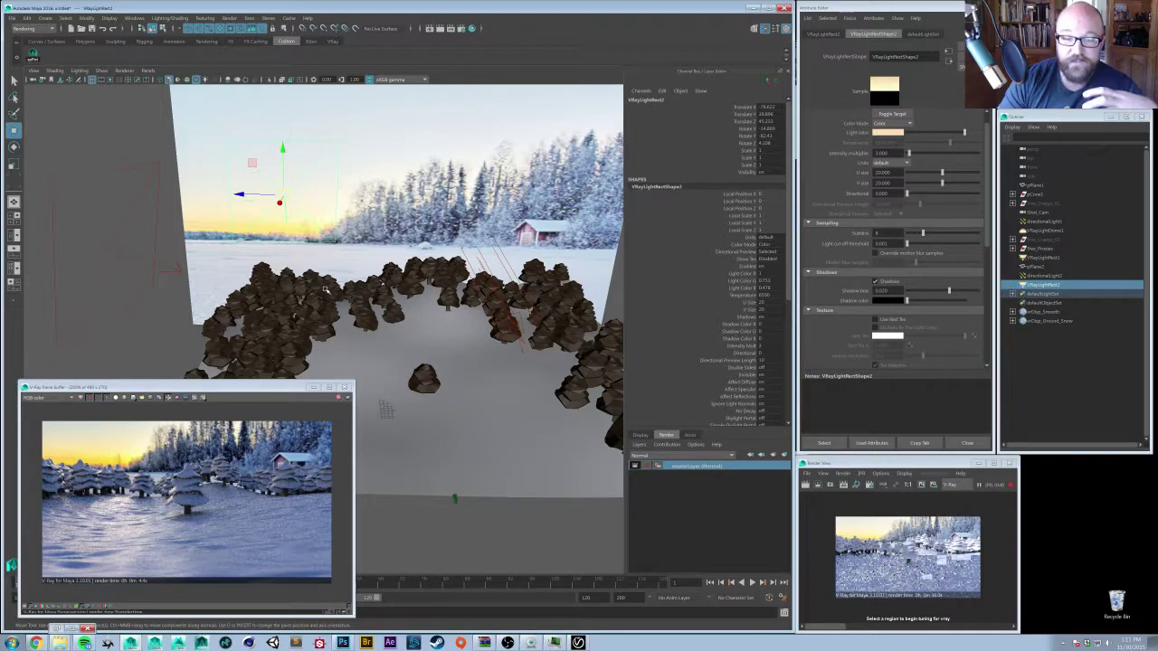
- Stop the running interactive render and start a full render through the Shot_Cam camera
left_click(338, 397)
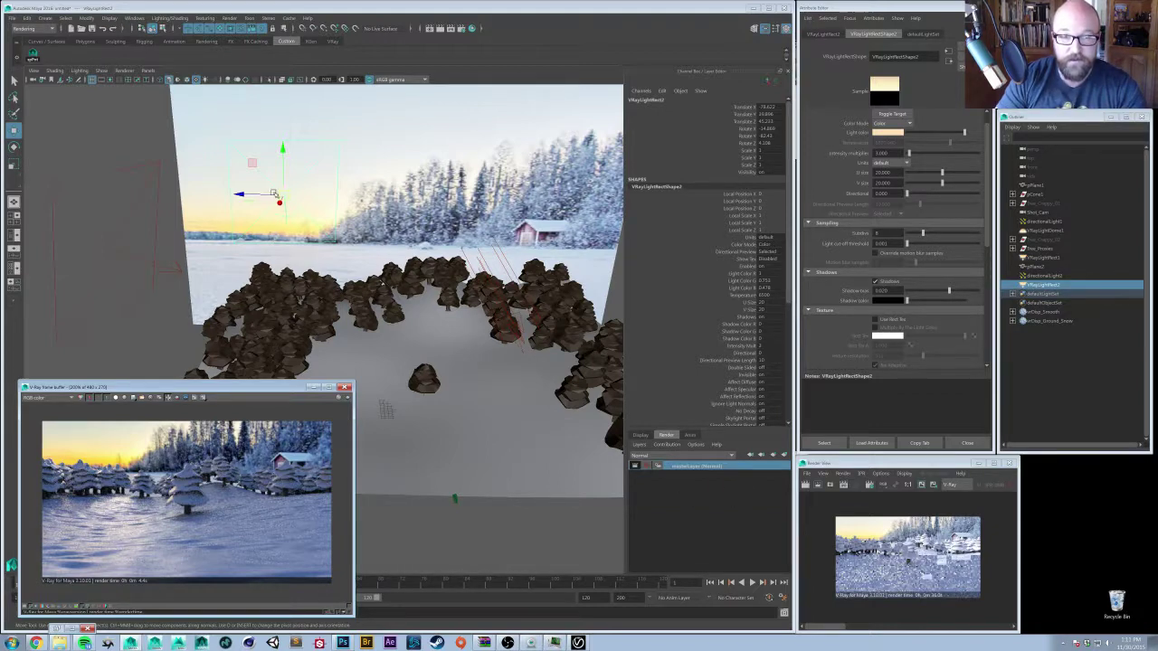
left_click(843, 473)
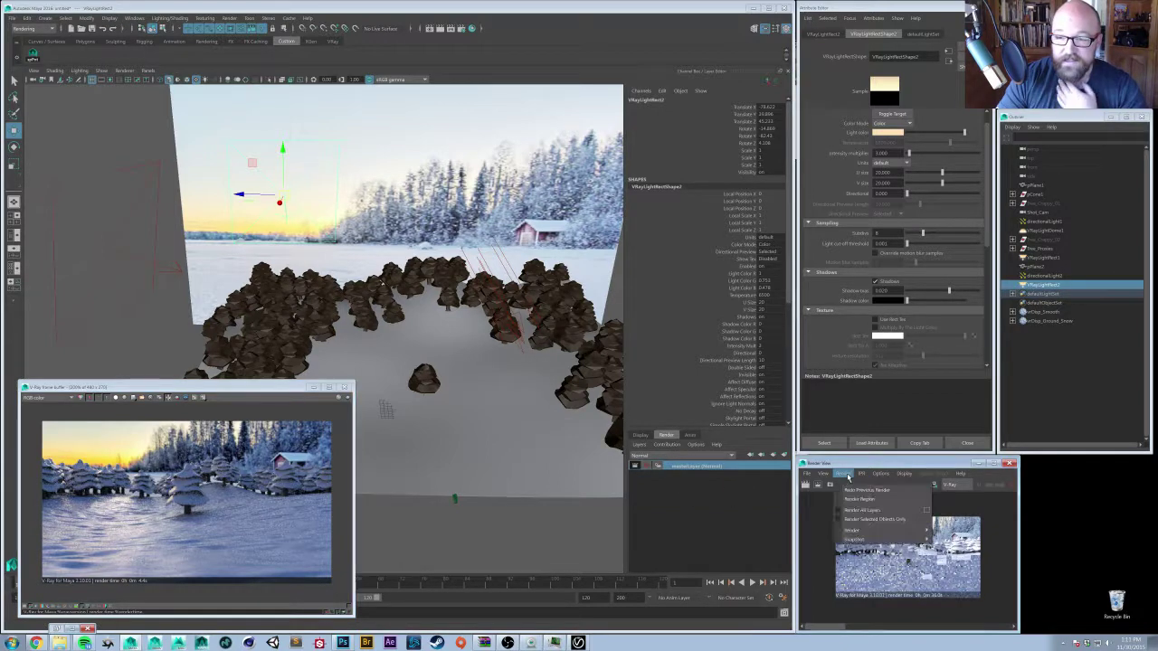
mouse_move(854, 530)
left_click(963, 538)
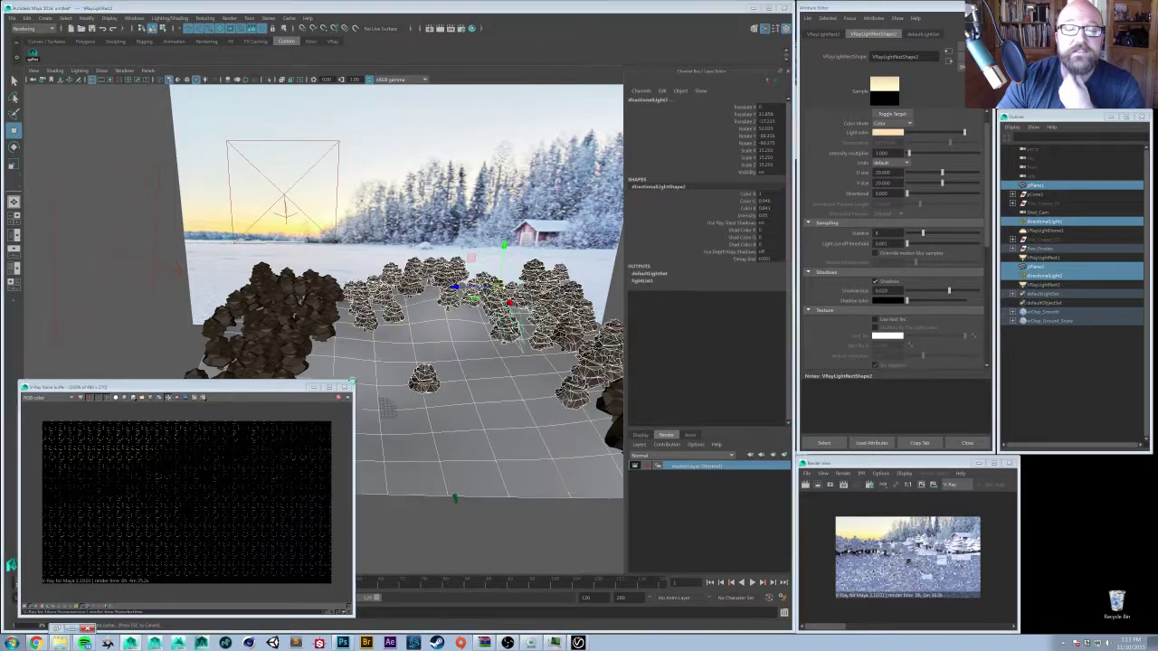
- Enlarge the V-Ray frame buffer window and zoom in on the snowy forest render to examine it
left_click_drag(353, 381, 584, 237)
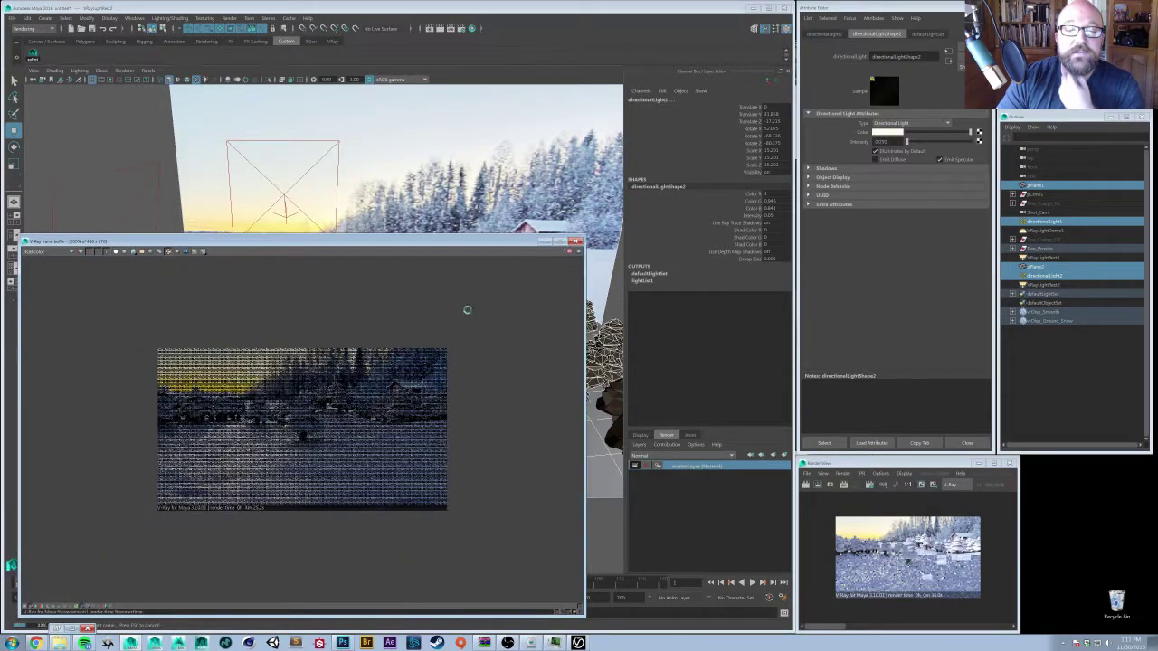
scroll(302, 400, "up", 1)
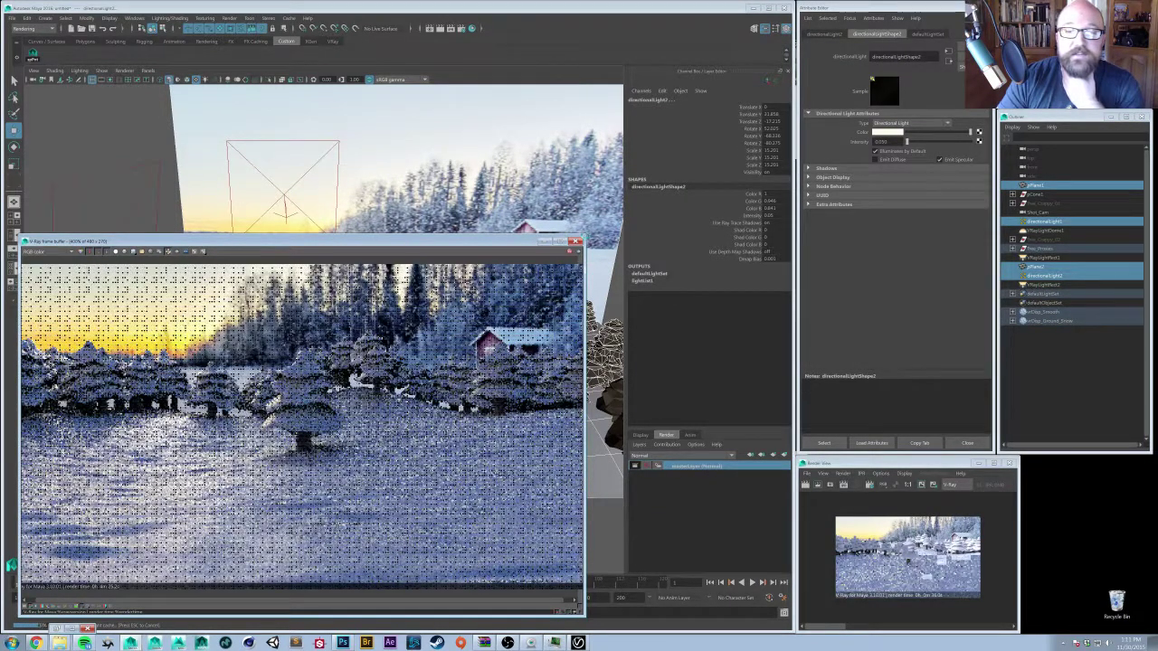
left_click_drag(585, 237, 625, 233)
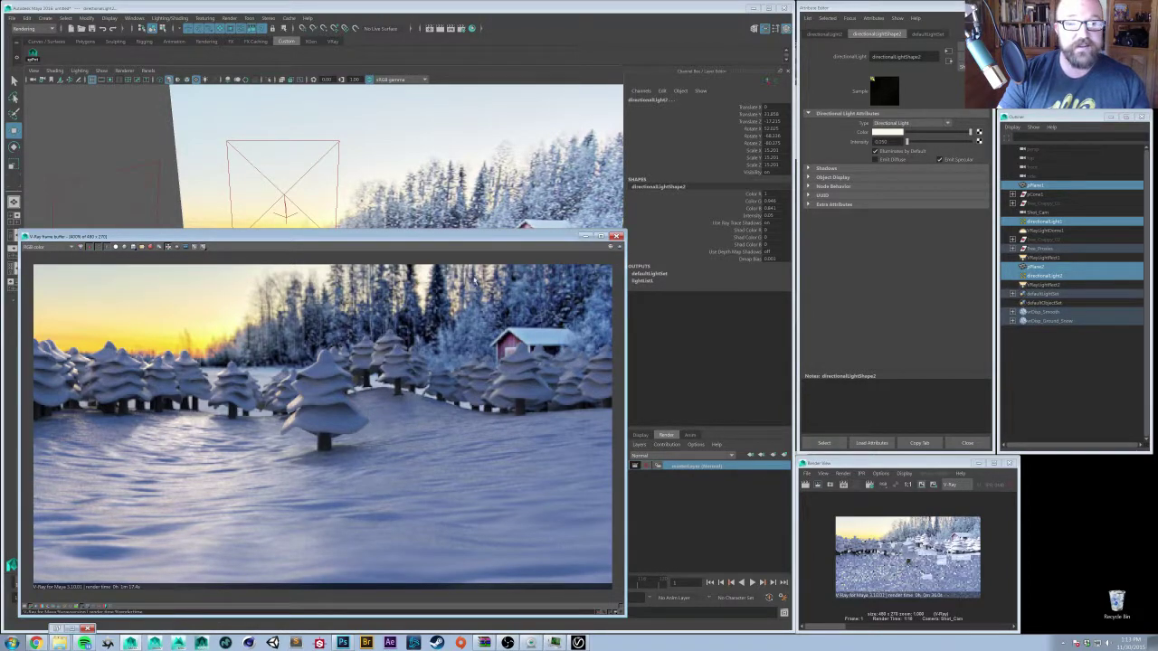
left_click_drag(548, 237, 544, 241)
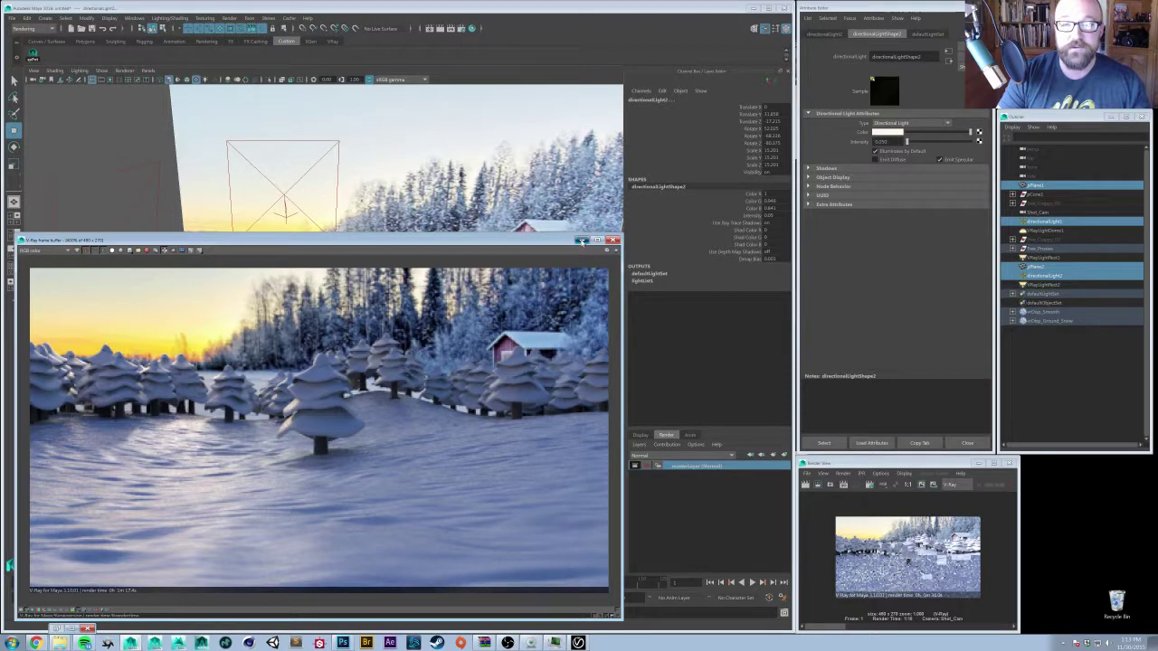
- Minimize the frame buffer, select the backdrop plane and turn off Primary Visibility in its render stats
left_click(582, 241)
left_click(181, 238)
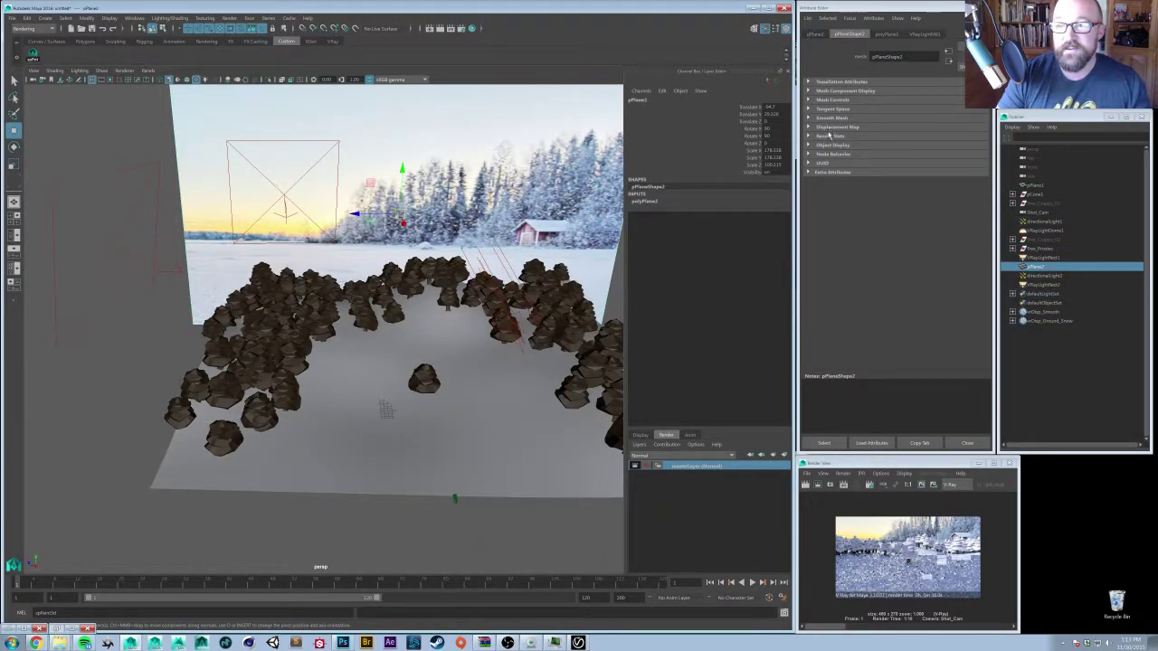
left_click(828, 136)
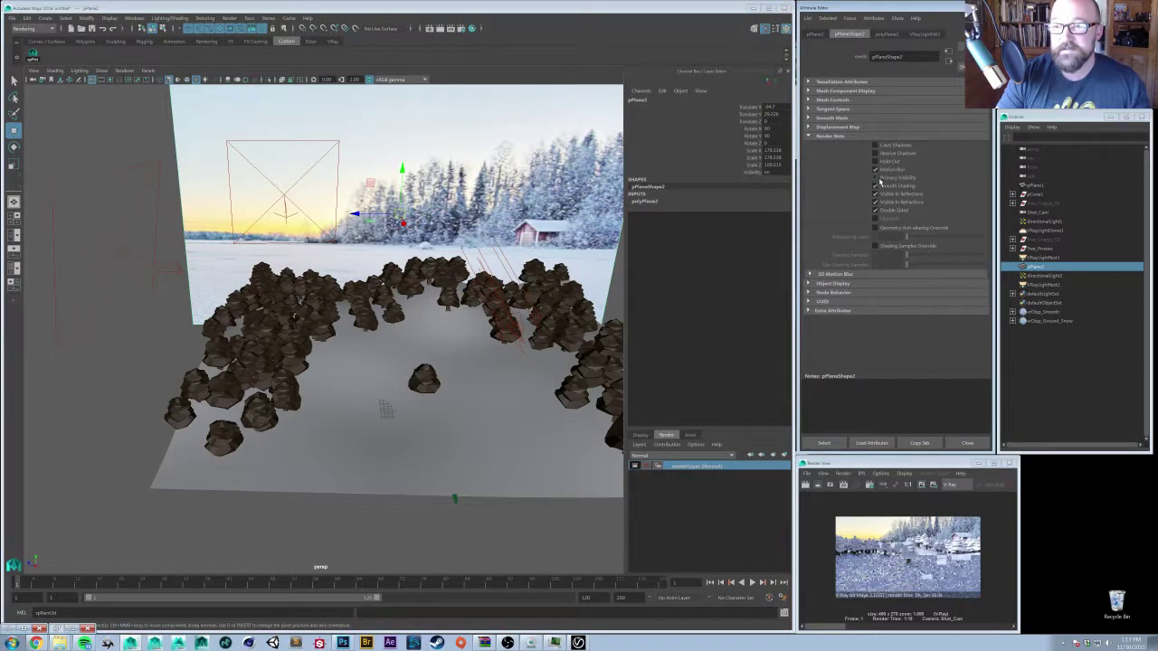
left_click_drag(387, 410, 348, 429, "alt")
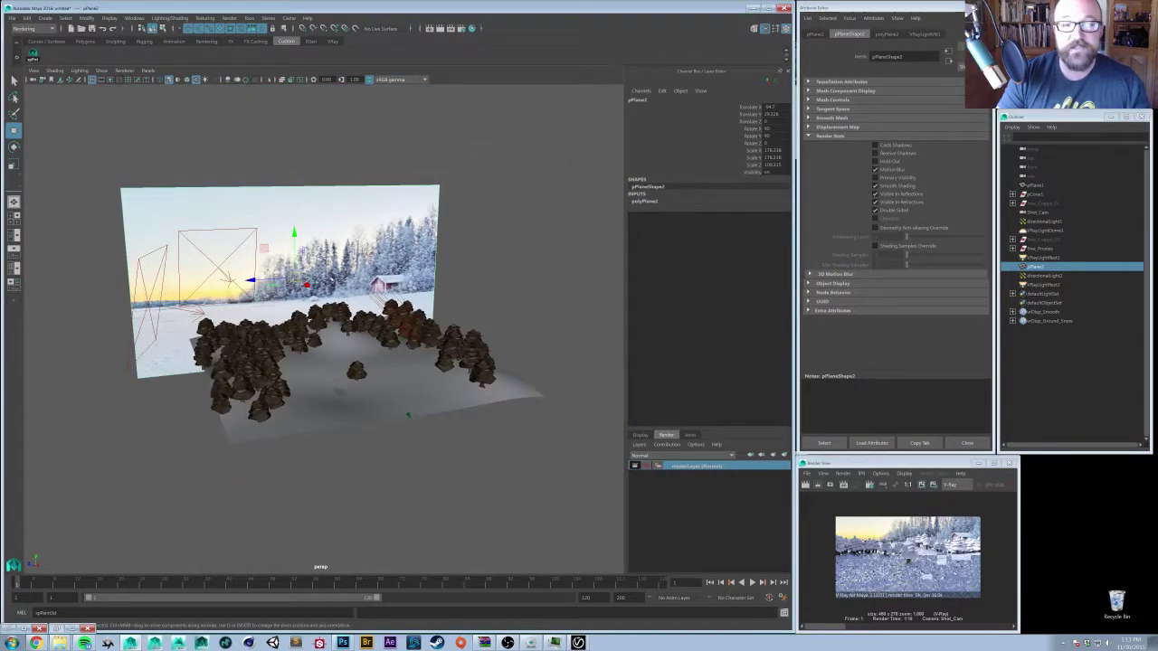
scroll(348, 429, "up", 3)
left_click_drag(373, 304, 370, 287, "alt")
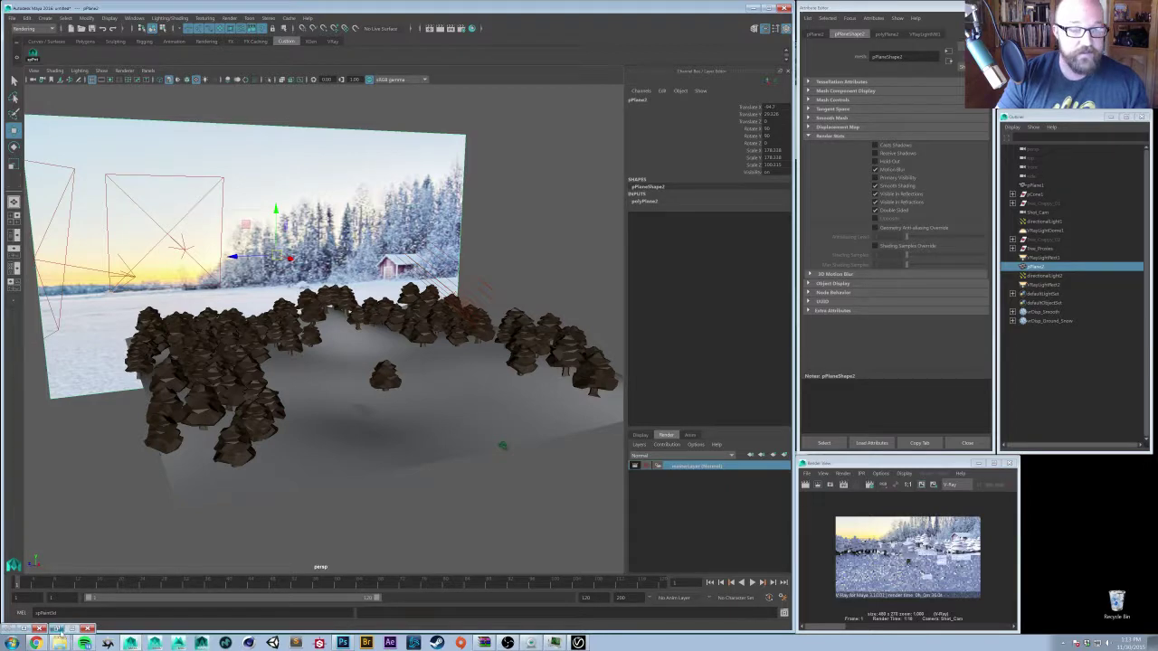
- Set the render's test resolution to 960 x 540
left_click(878, 474)
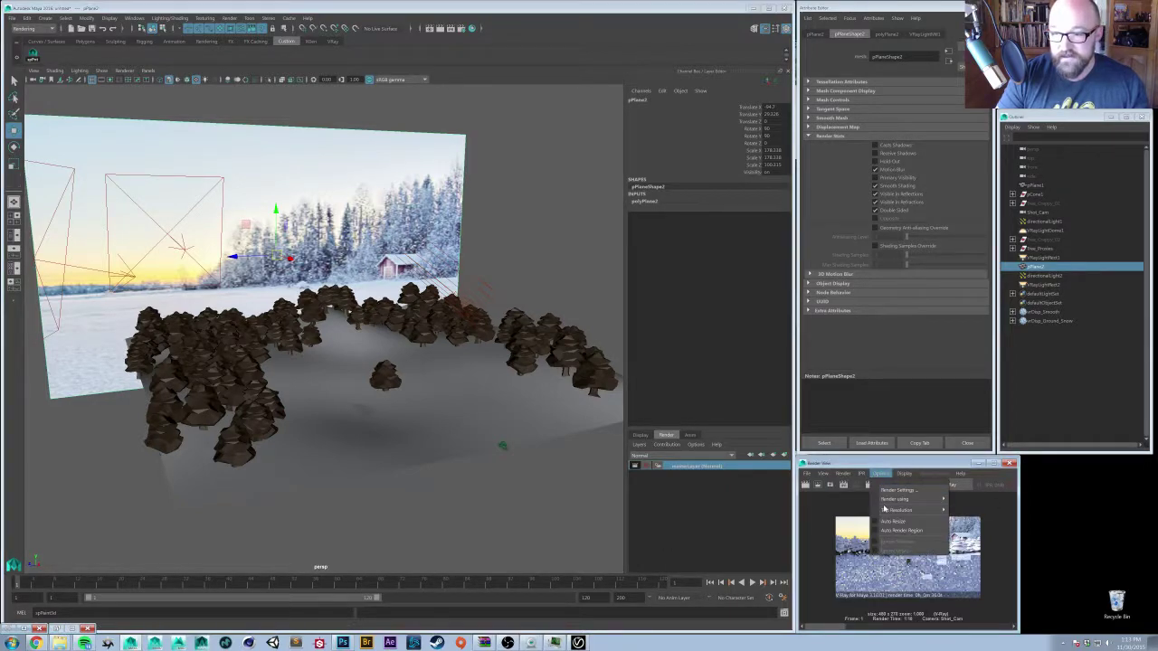
mouse_move(896, 510)
left_click(972, 550)
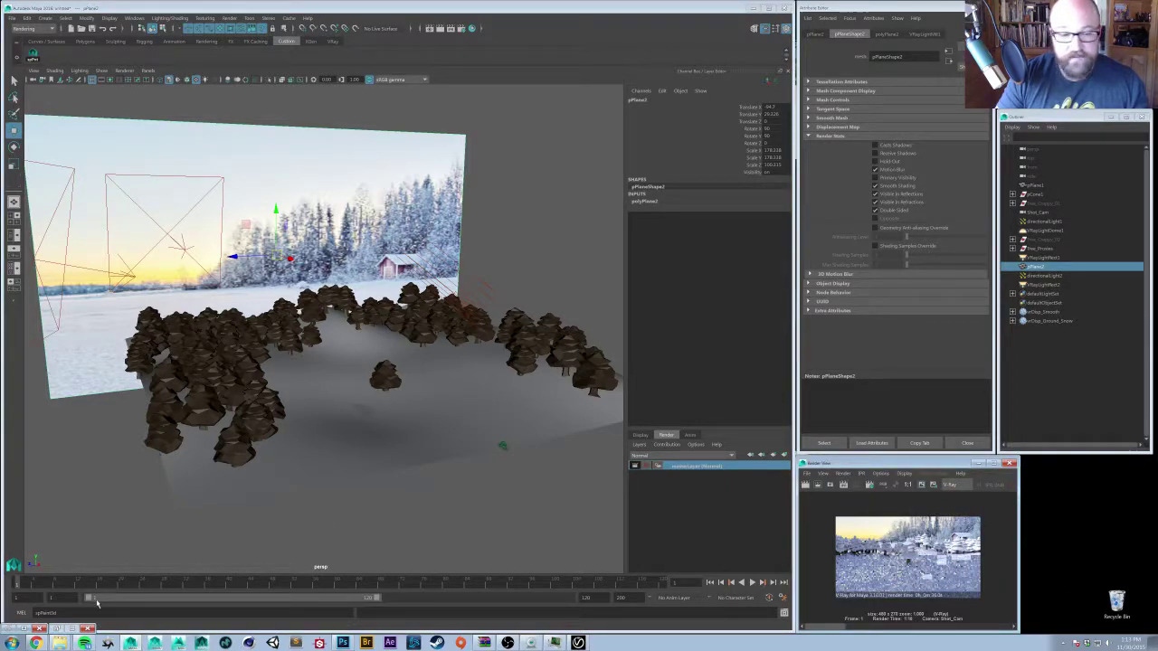
- Render the scene again without the backdrop, then reposition and enlarge the new frame buffer window and zoom into the image
left_click(7, 628)
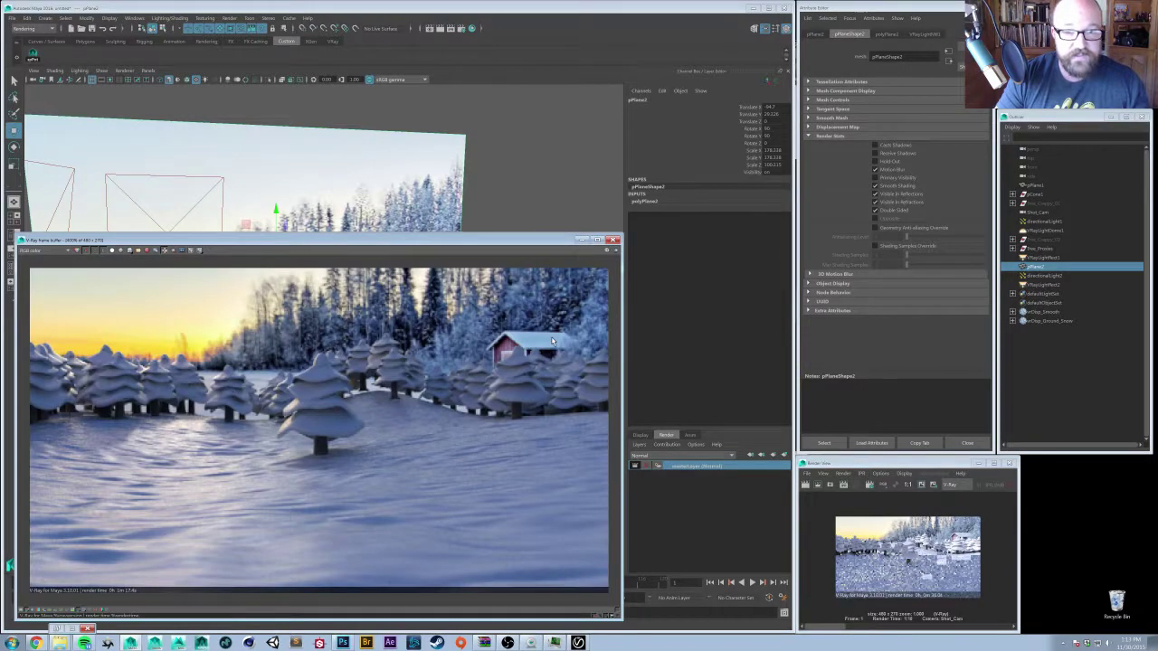
left_click_drag(536, 239, 521, 235)
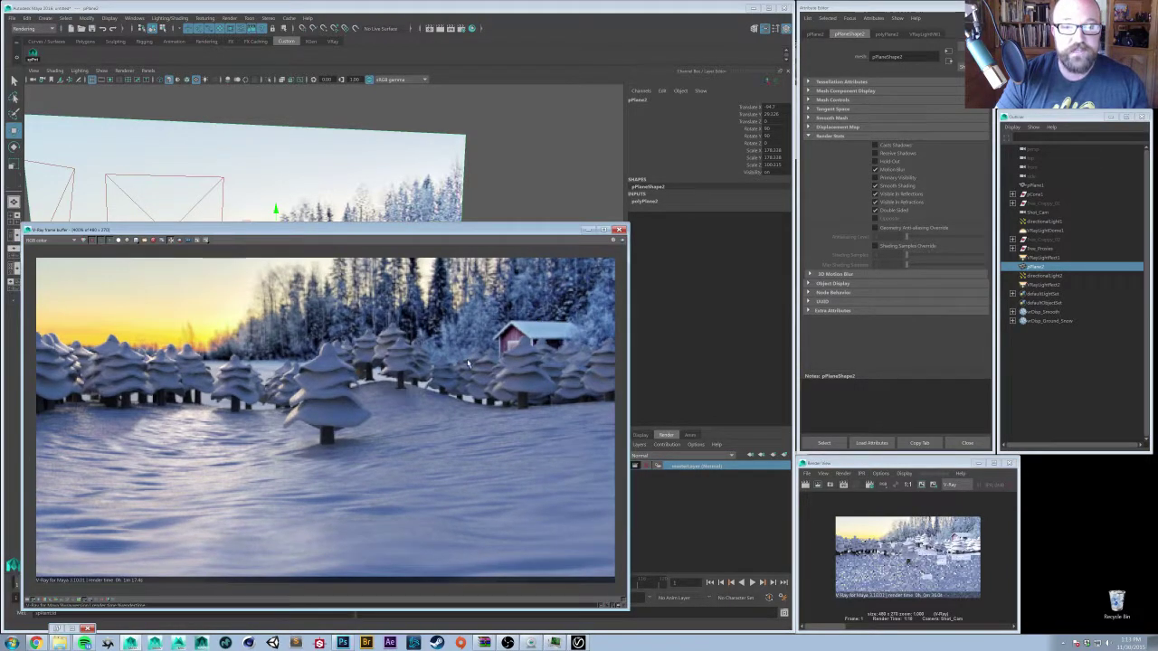
left_click(623, 242)
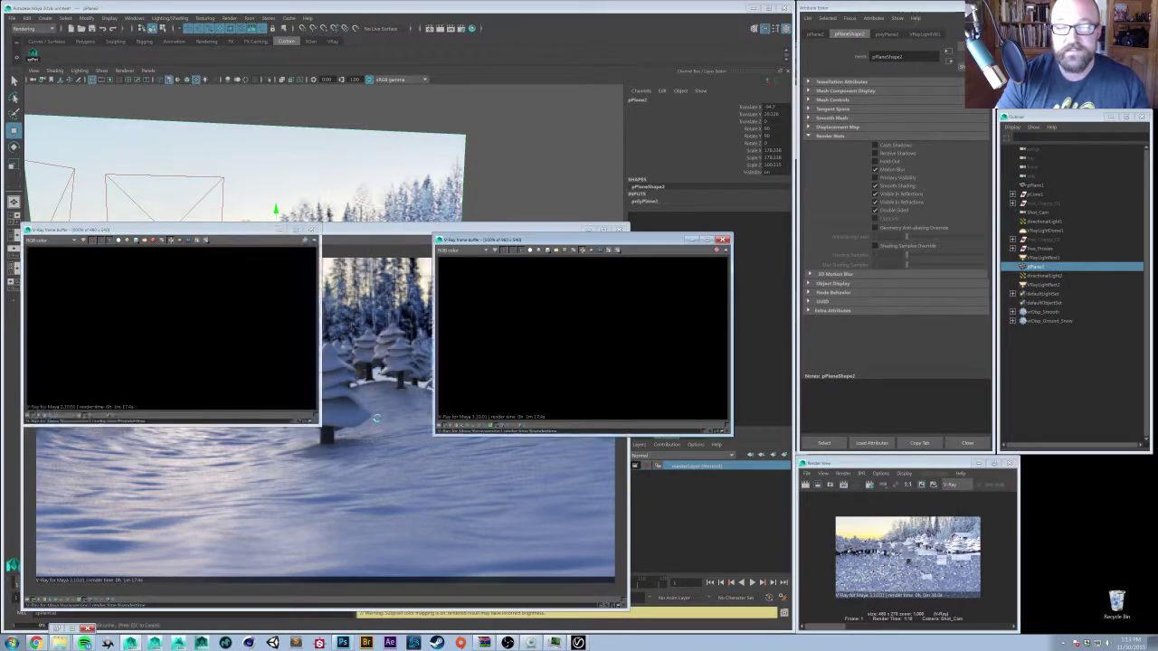
left_click_drag(537, 239, 257, 172)
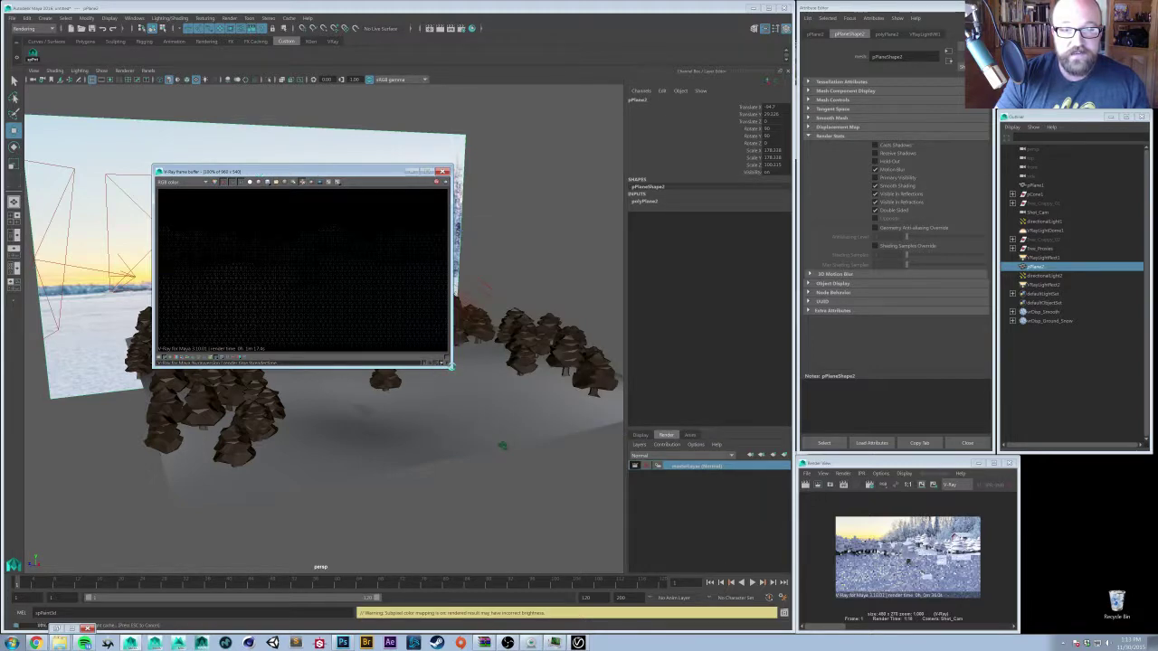
left_click_drag(447, 365, 773, 549)
scroll(391, 305, "up", 1)
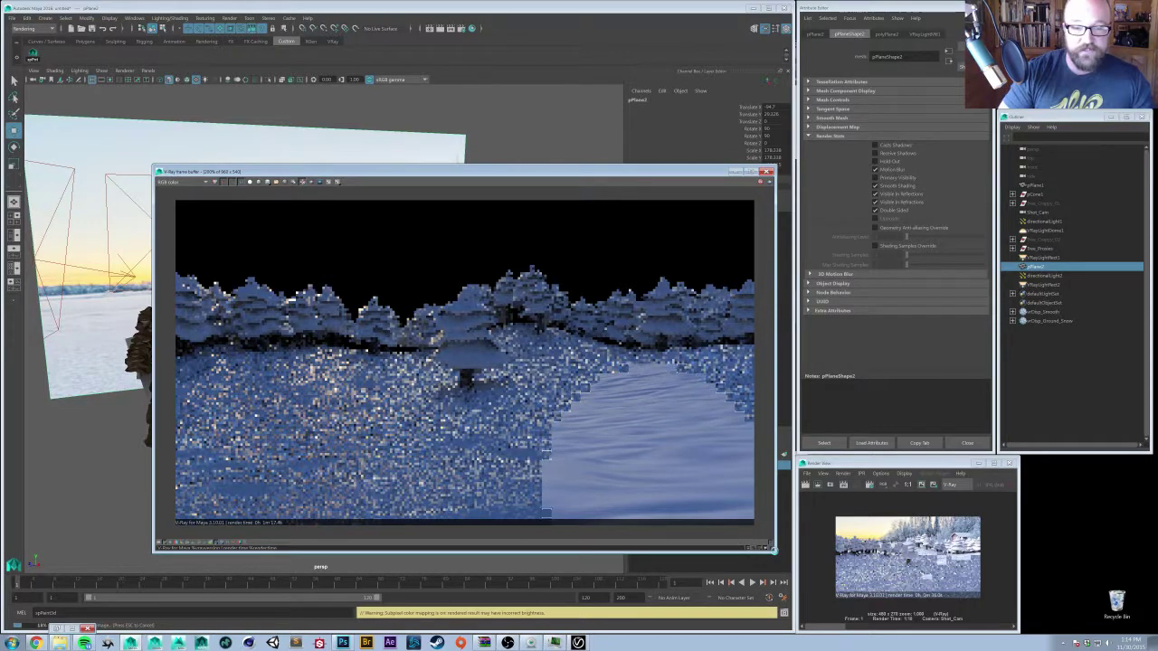
- Switch to Photoshop and close RocksArid0037_1_S.jpg without saving, then close RockSharp0056_1_S.png
left_click(342, 642)
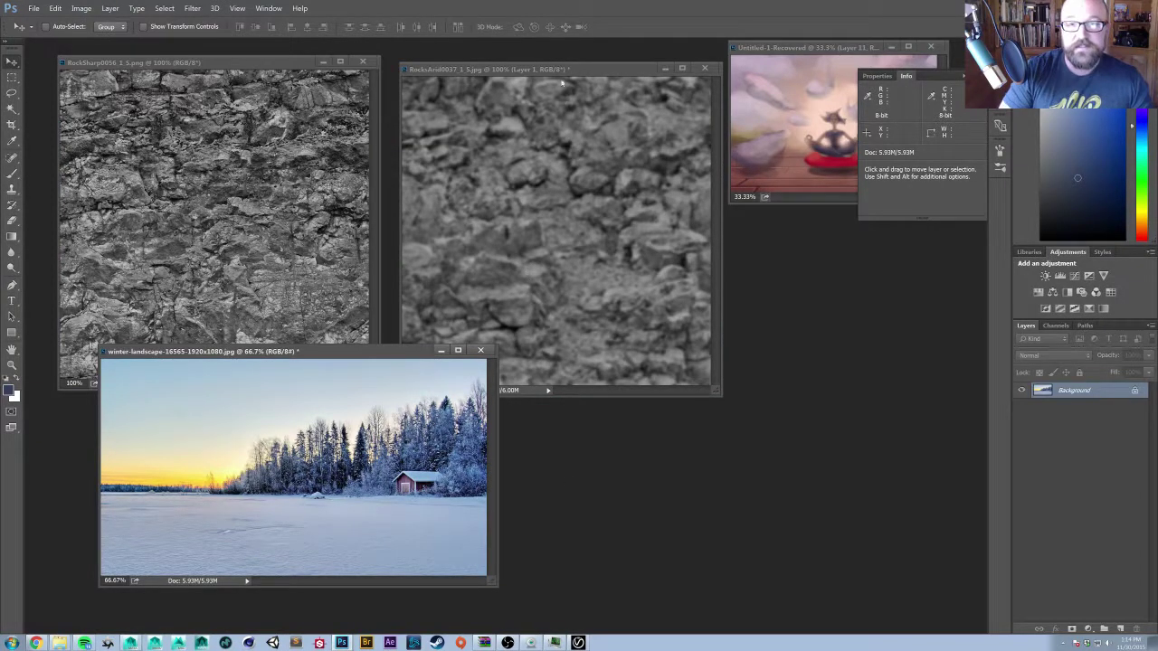
left_click(561, 82)
key("ctrl+w")
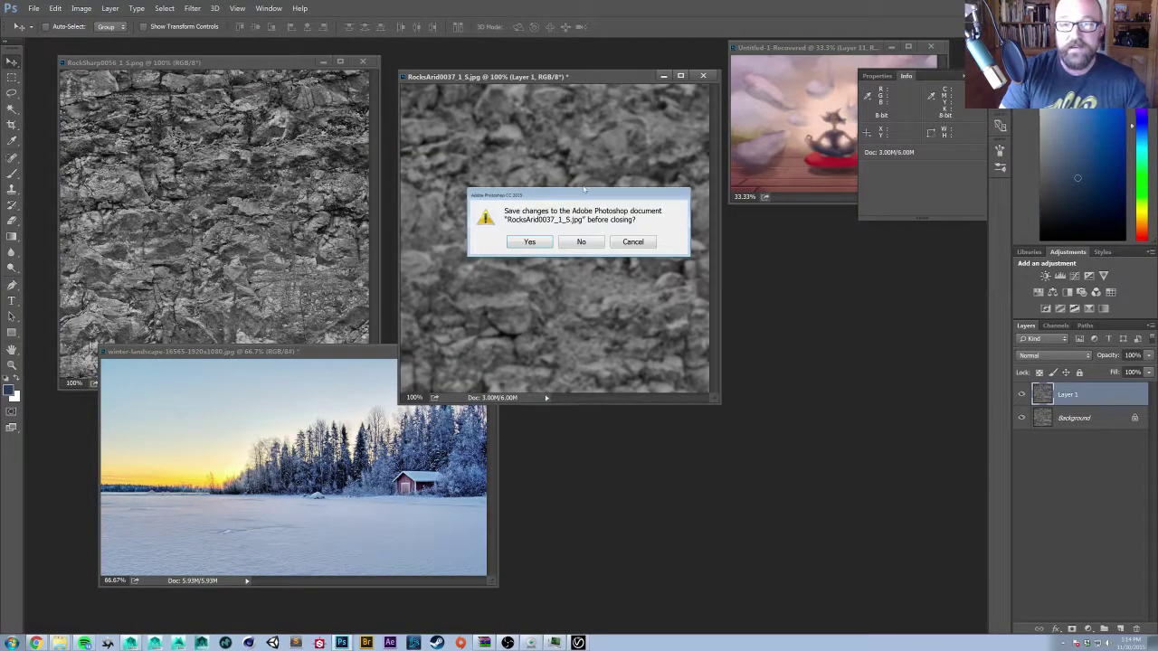
left_click(581, 241)
left_click_drag(181, 62, 246, 64)
key("w")
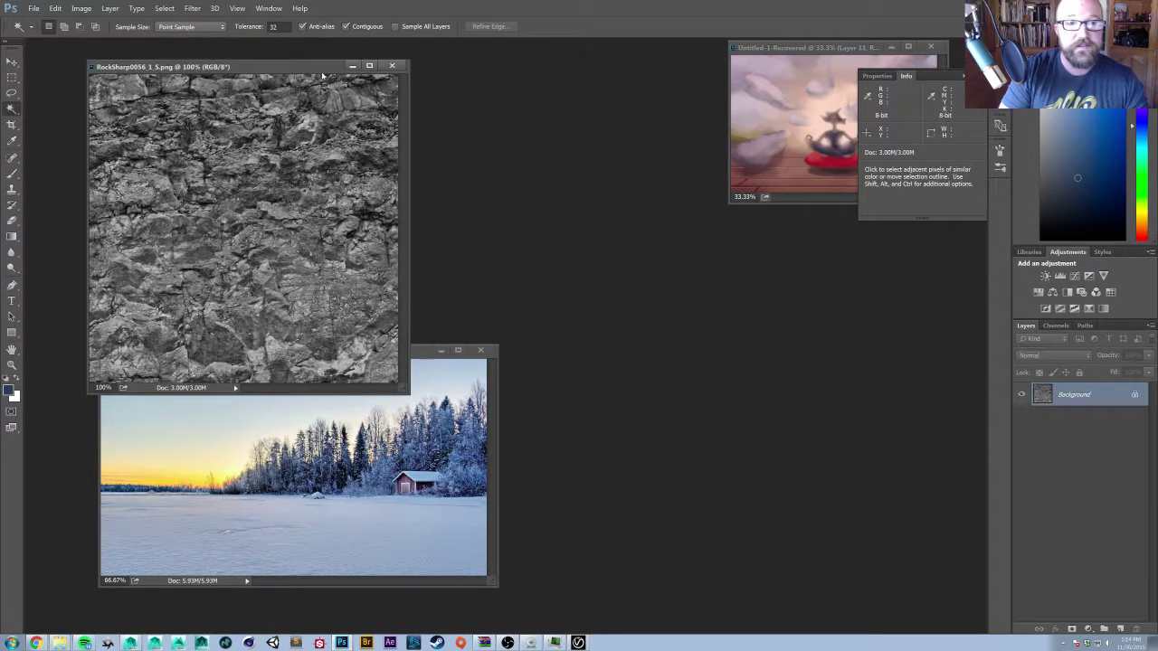
key("ctrl+w")
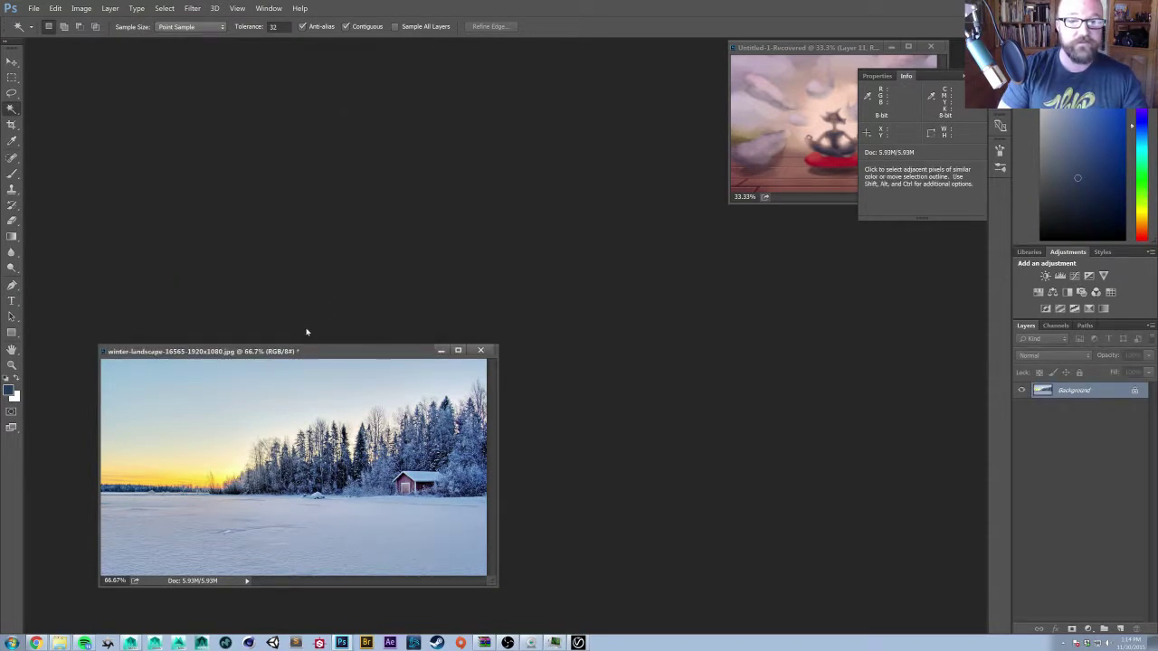
- Move the winter landscape photo's window up into the free space and enlarge it around the image
left_click_drag(309, 352, 284, 91)
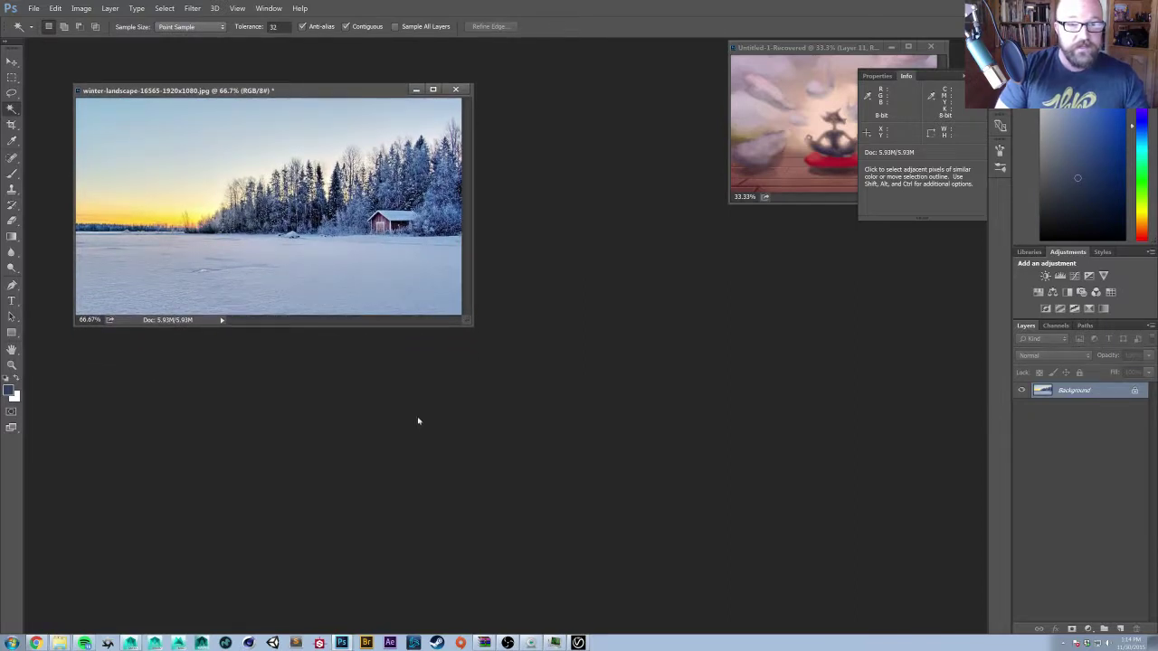
left_click_drag(465, 319, 549, 367)
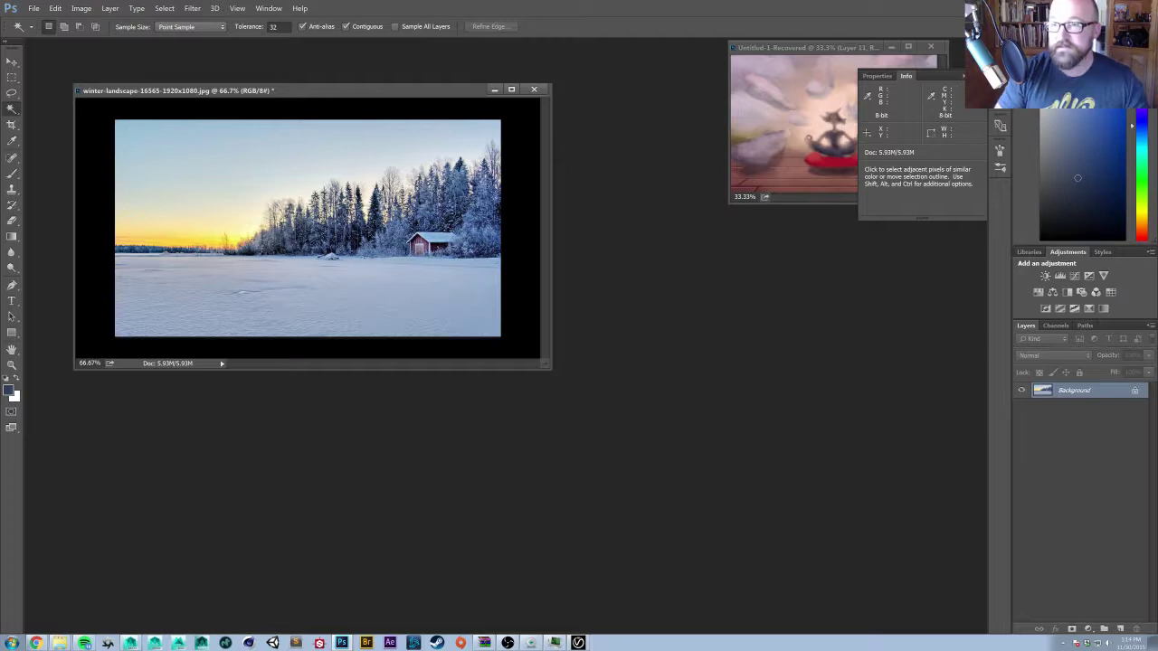
- Check the winter photo's original snapshot in its history, then return to the Deselect (Save As) state
left_click(999, 55)
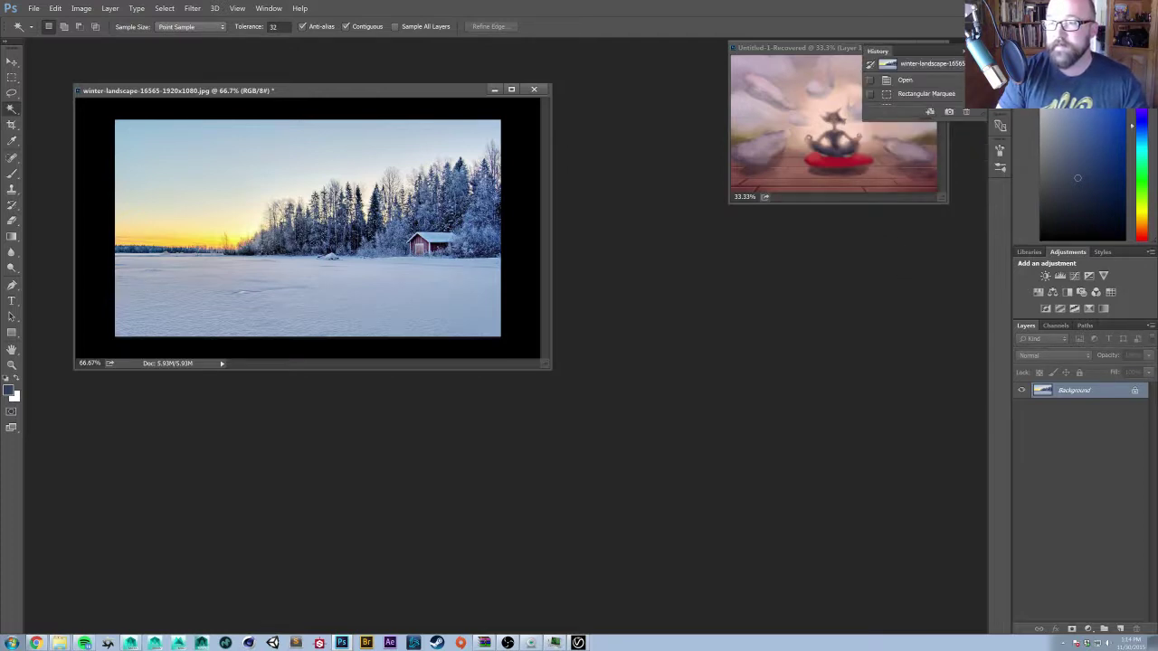
left_click(923, 66)
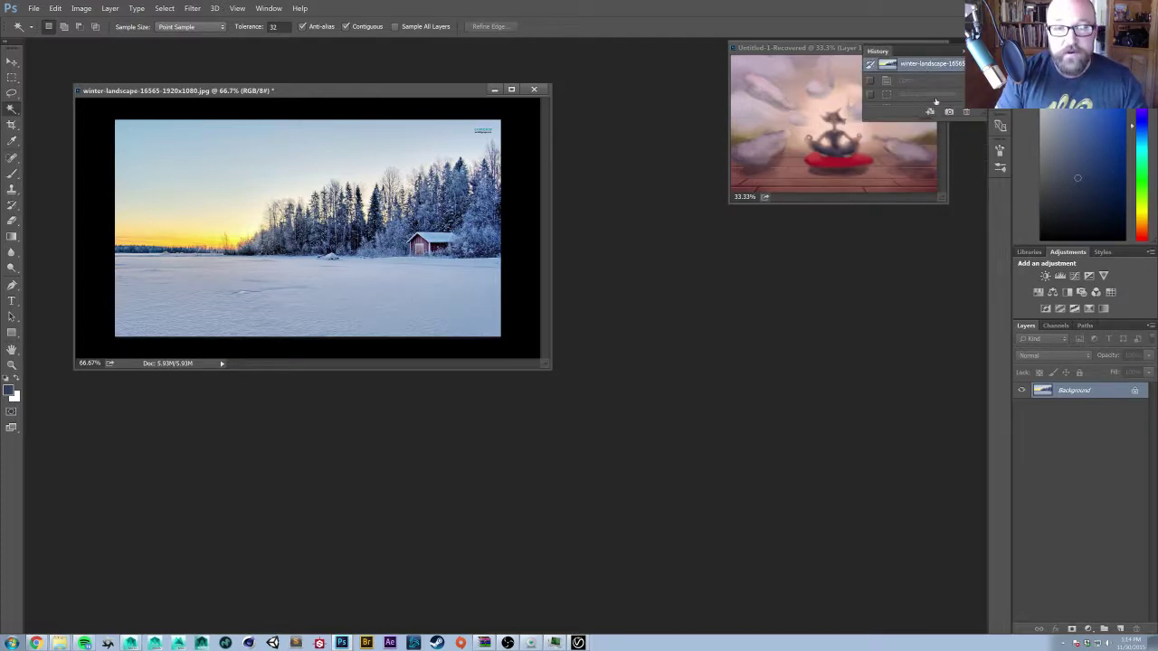
left_click_drag(979, 119, 978, 259)
left_click(927, 136)
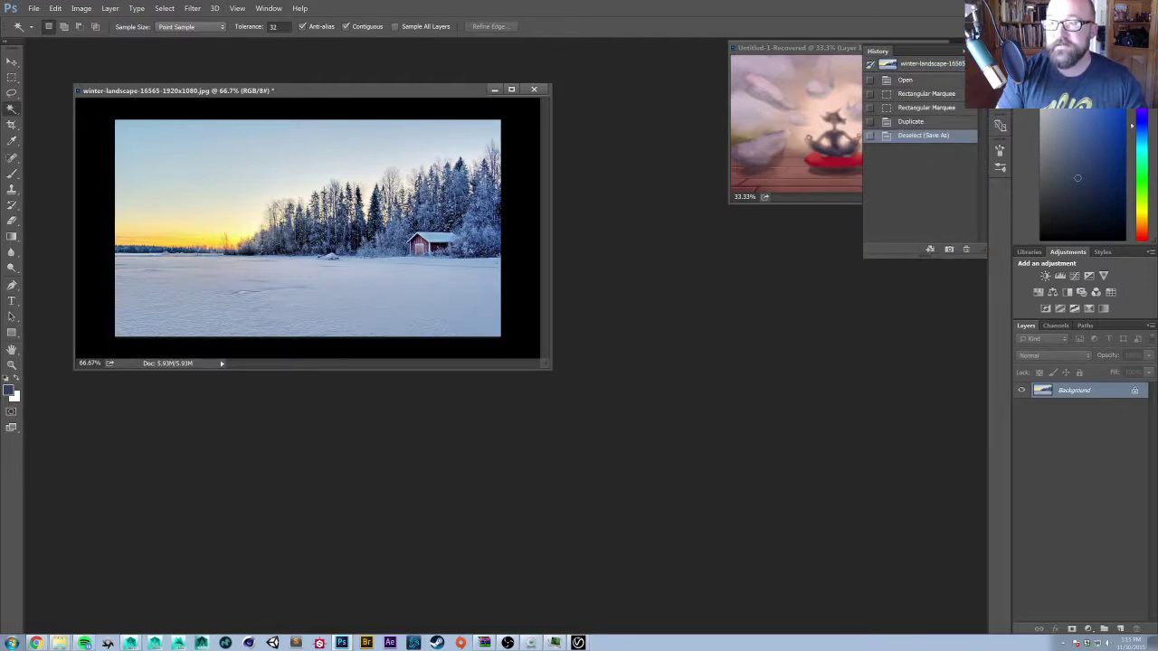
left_click(999, 54)
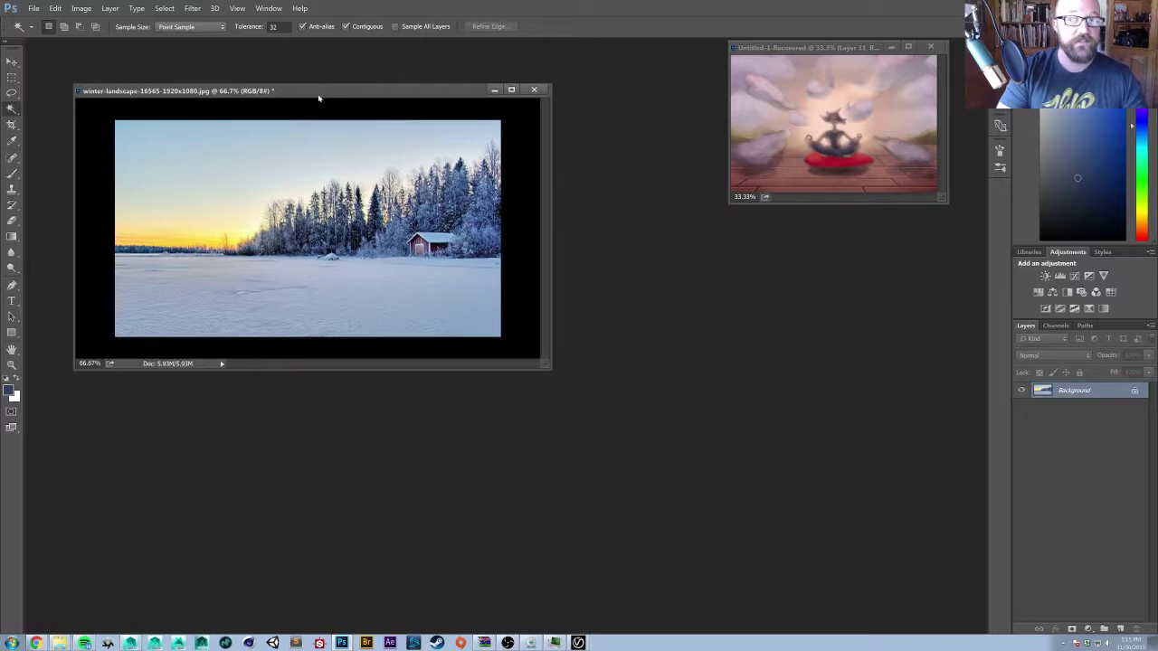
left_click_drag(318, 95, 332, 101)
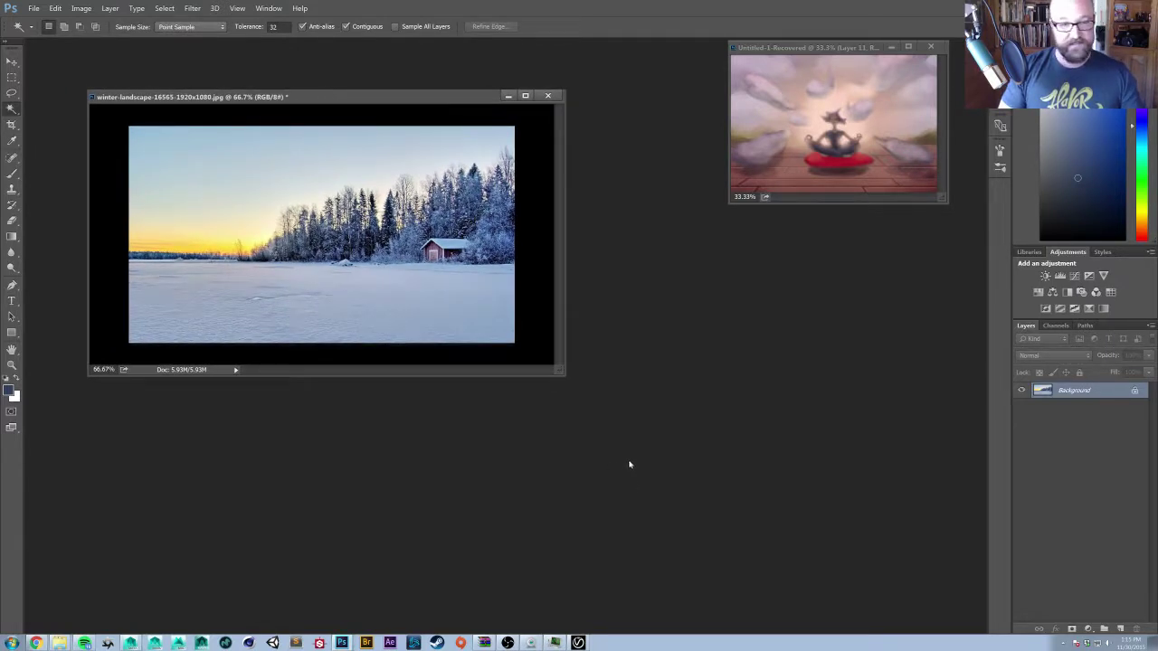
key("v")
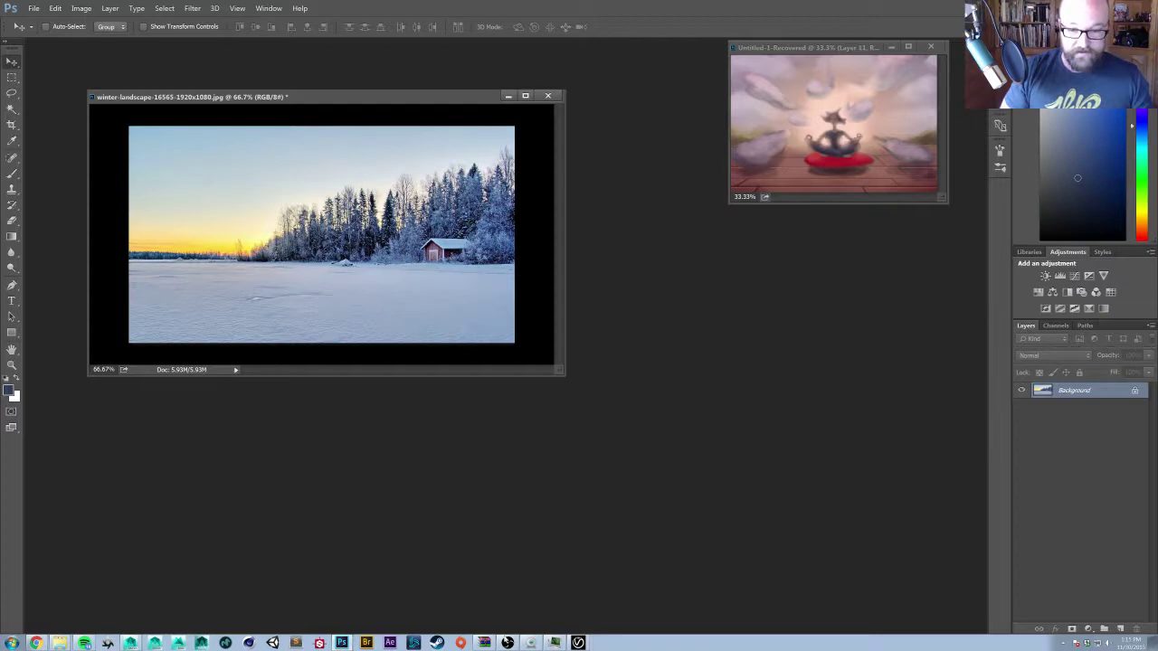
right_click(484, 644)
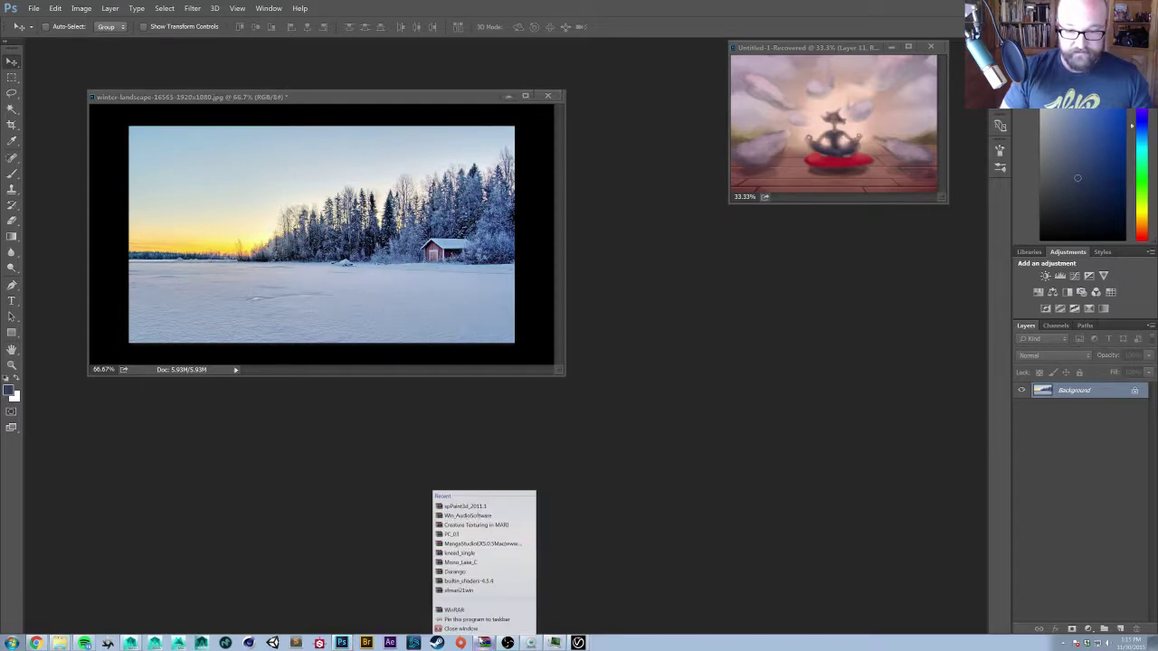
- Close the WinRAR window and switch to the Maya scene
left_click(470, 627)
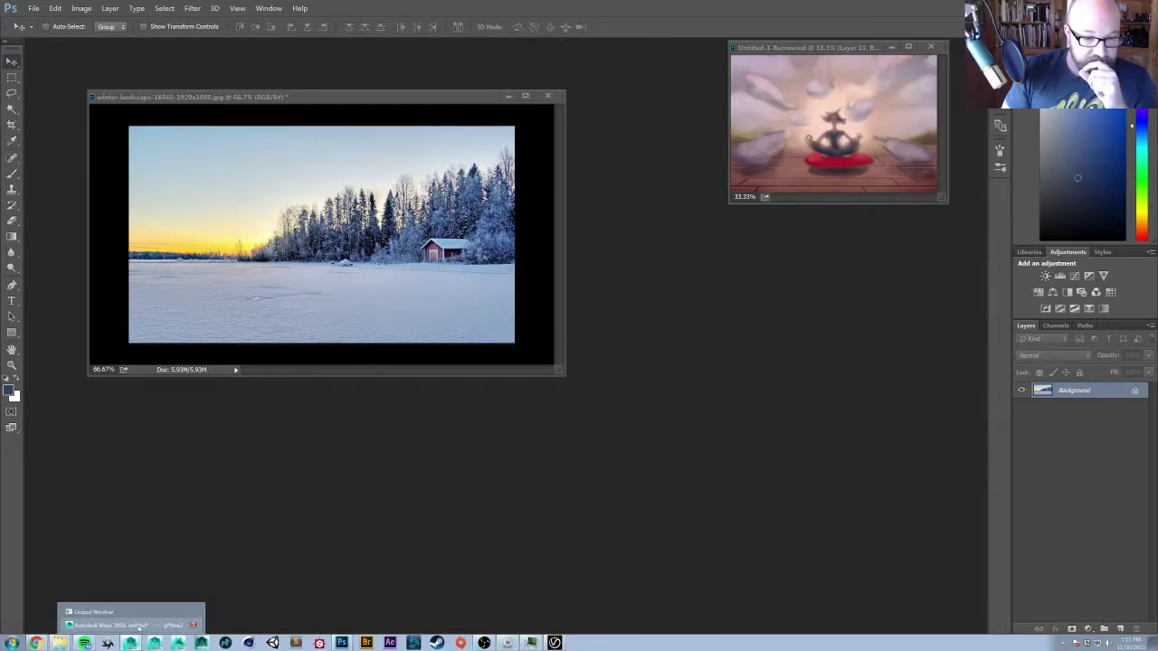
left_click(134, 626)
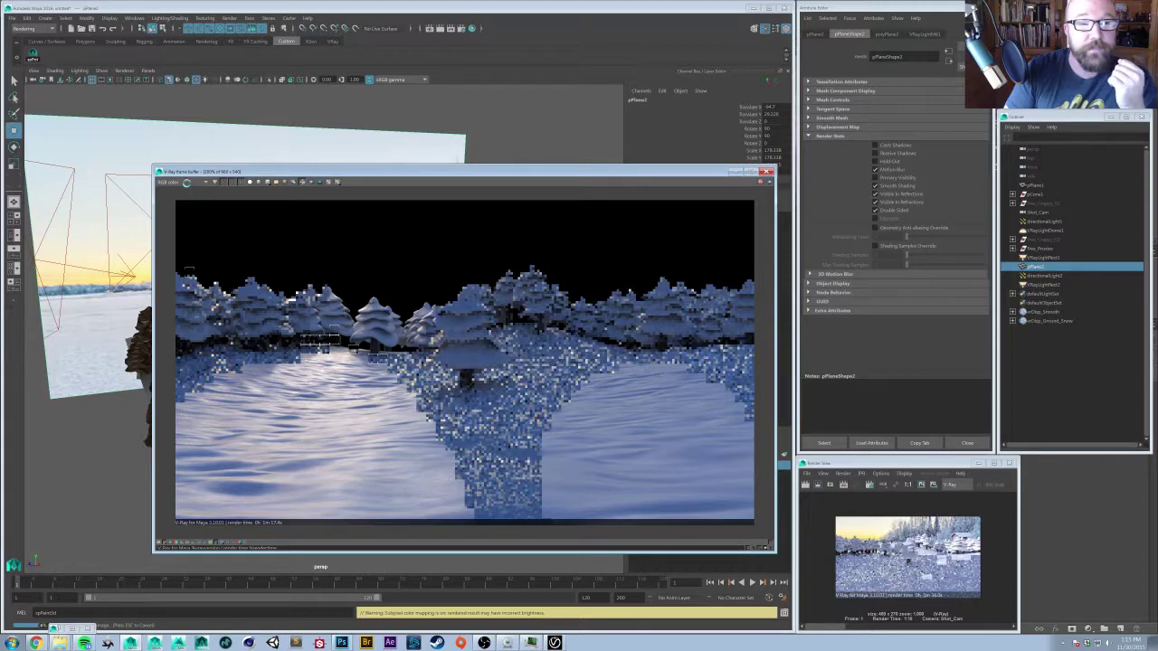
- Inspect the sampleRate channel of the running render in the frame buffer, then return to the RGB color channel
left_click(193, 184)
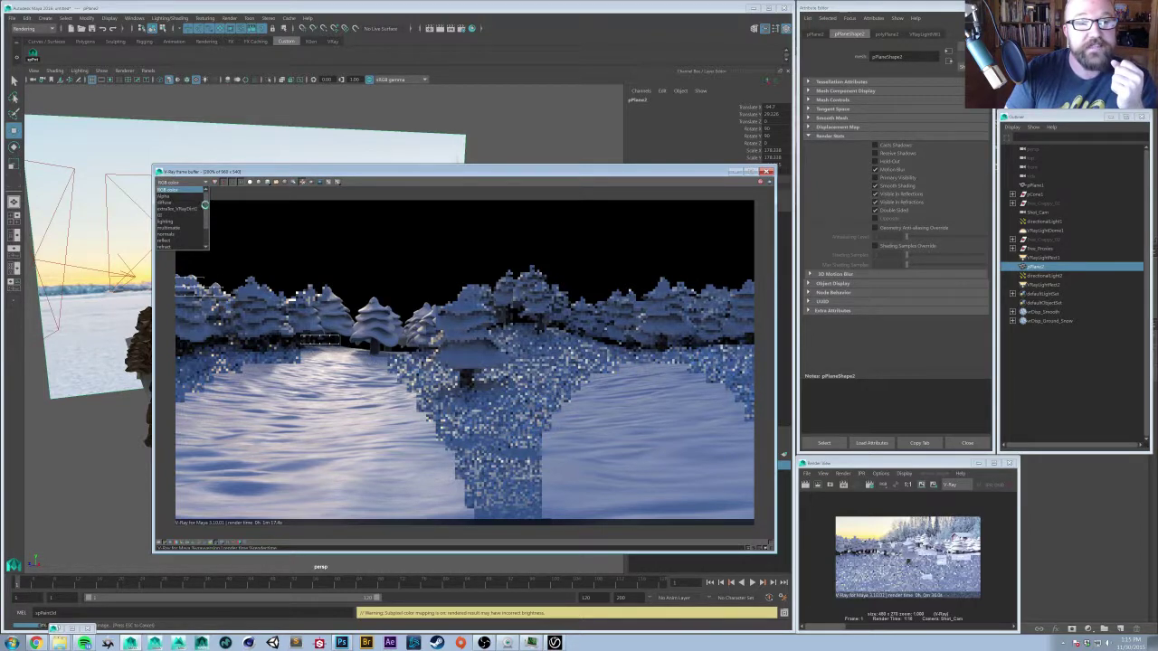
scroll(195, 212, "down", 3)
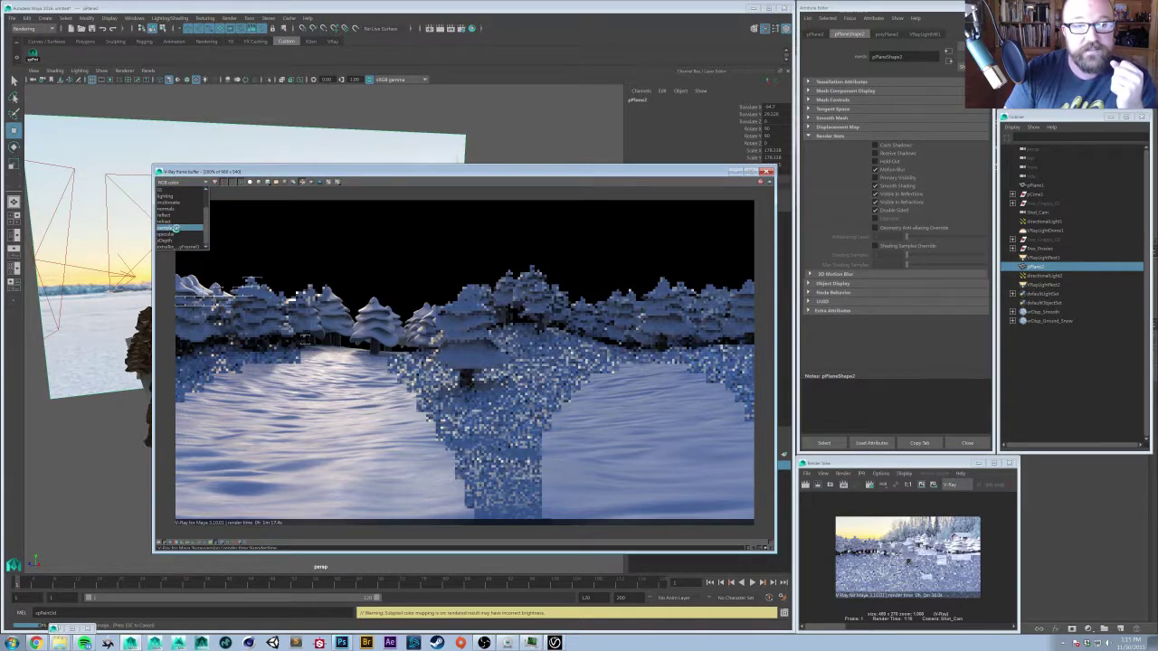
left_click(177, 228)
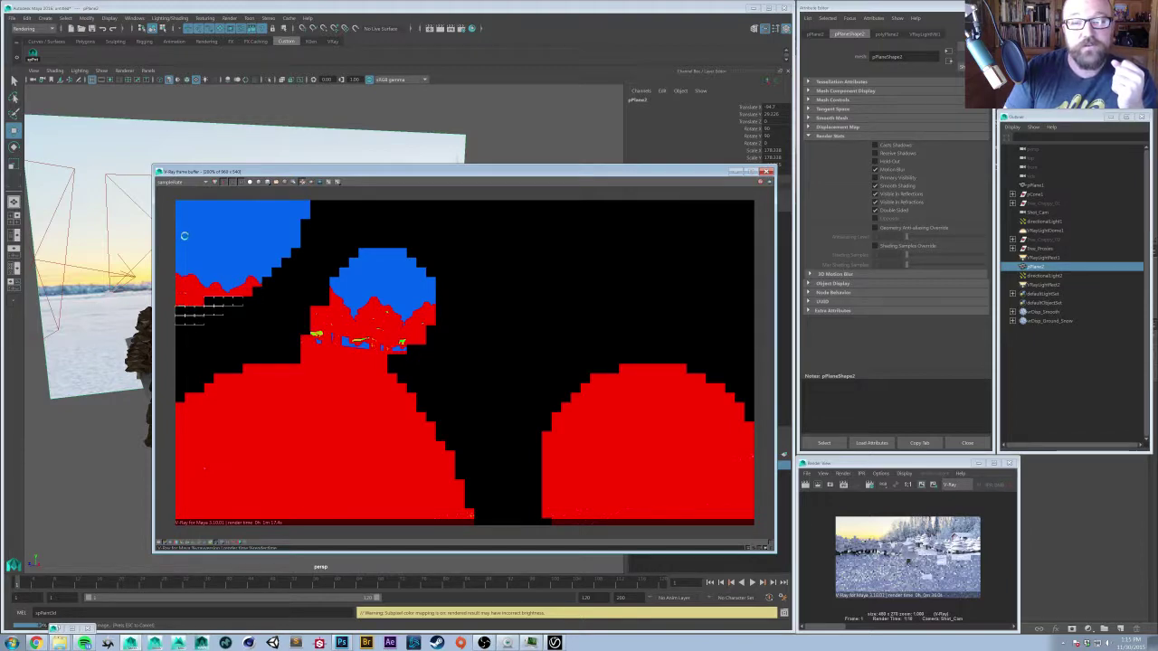
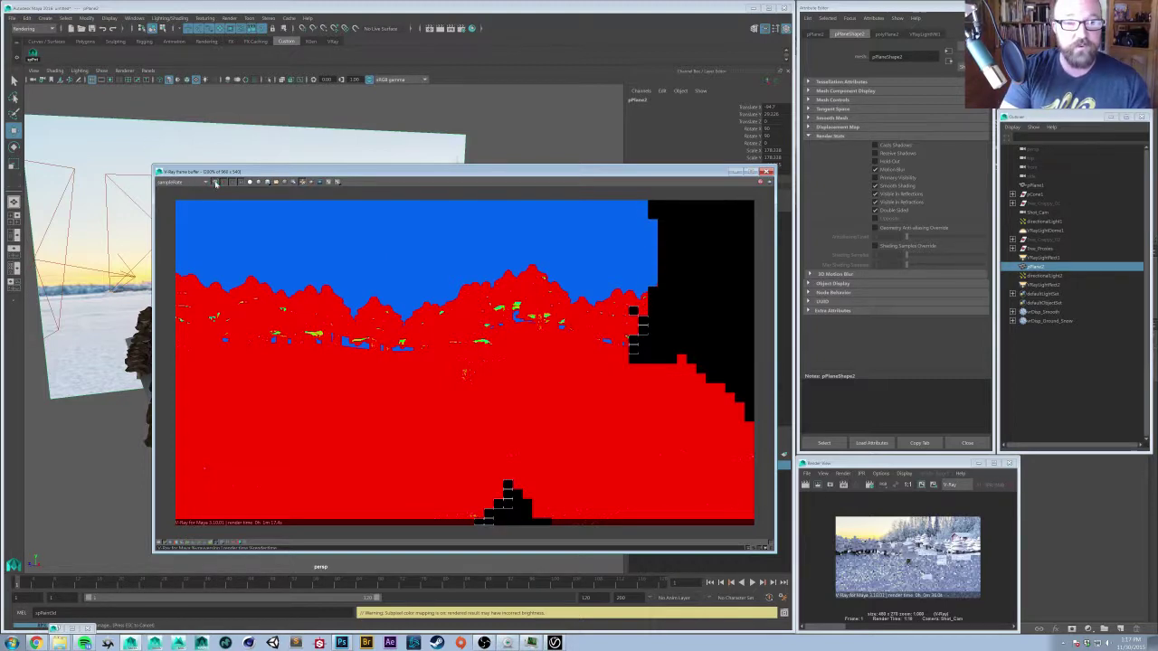
left_click(213, 183)
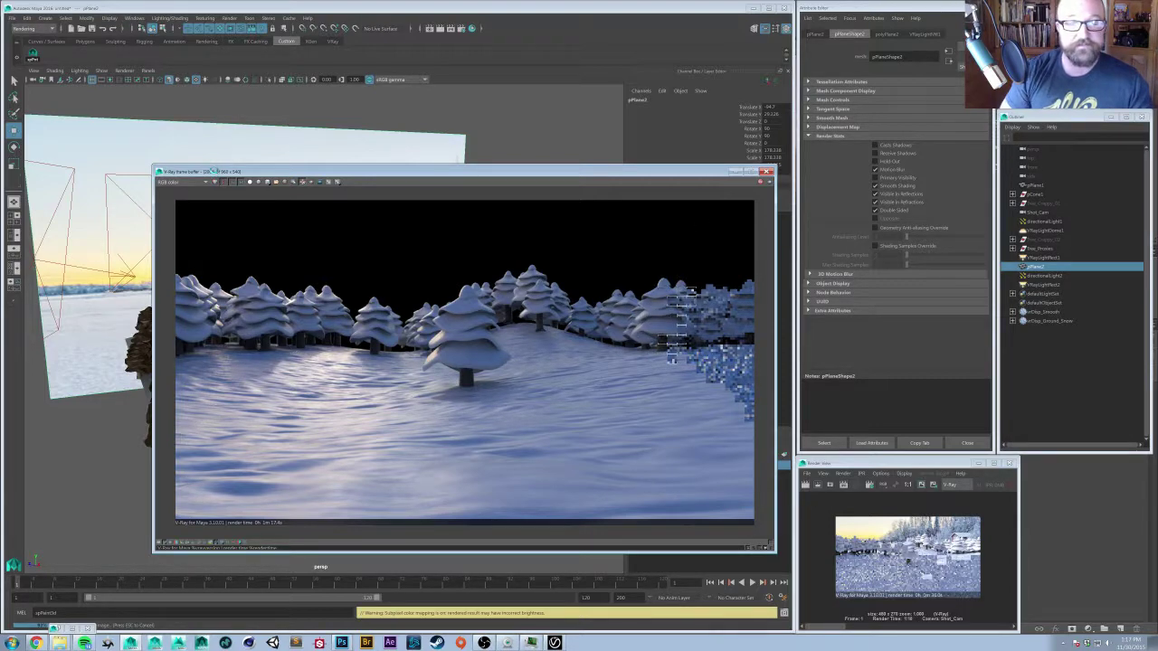
- Check the V-Ray Common output options in the render settings, then close them and reposition the frame buffer window
left_click_drag(246, 170, 165, 142)
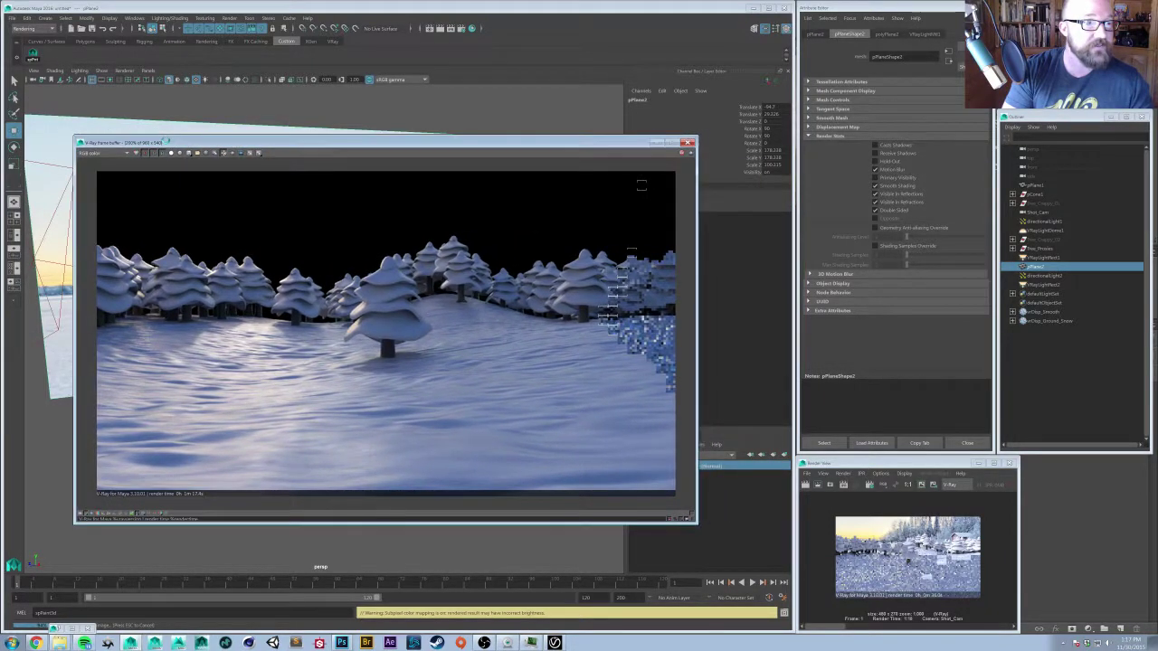
left_click(457, 31)
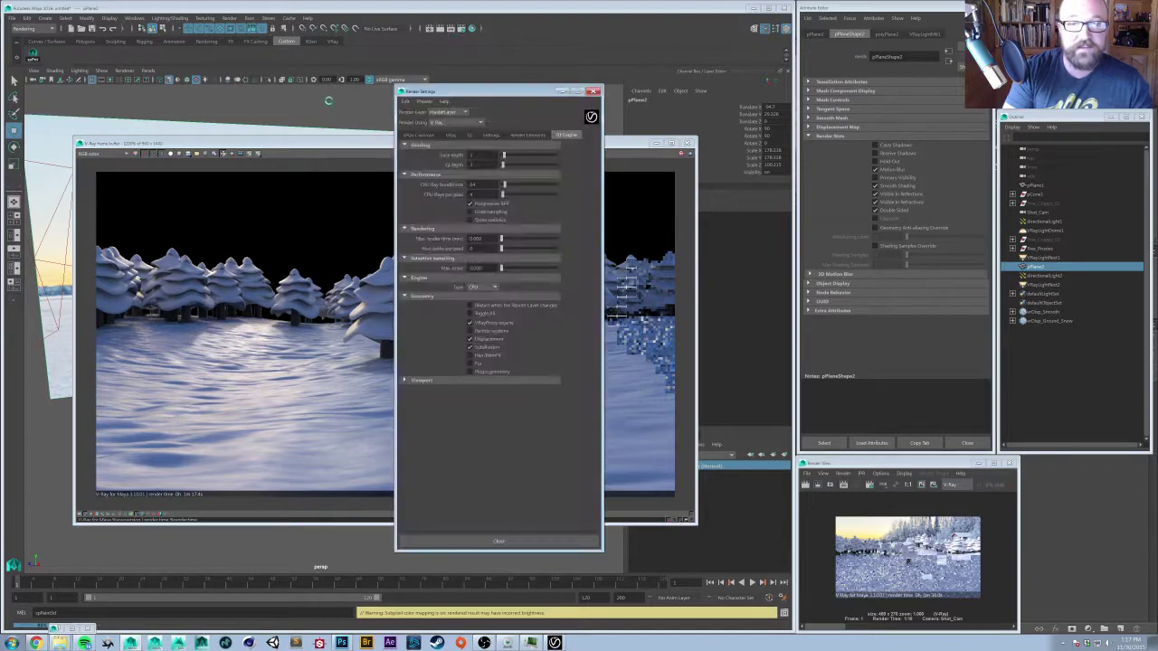
left_click(418, 134)
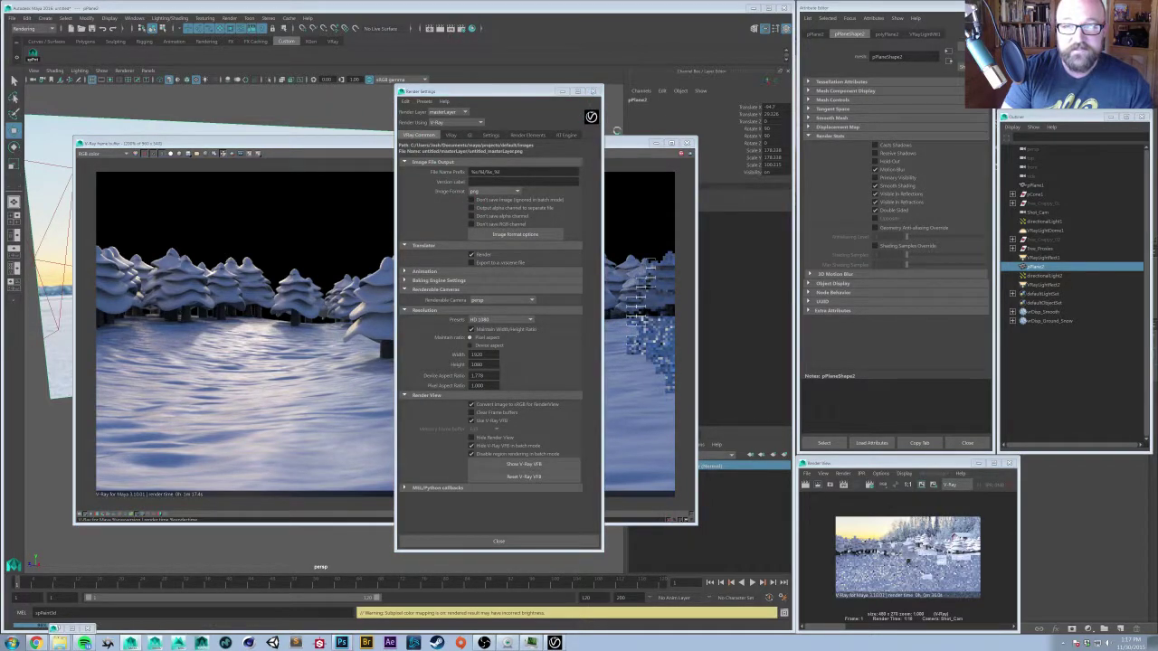
left_click(593, 91)
left_click_drag(613, 142, 606, 134)
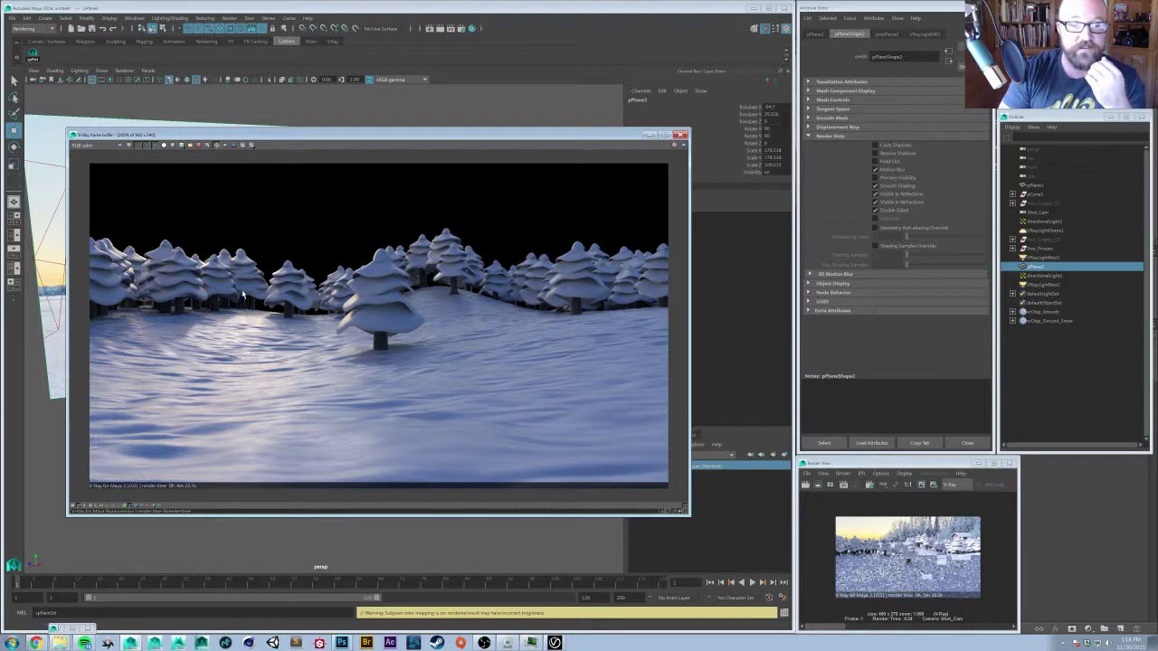
left_click_drag(331, 142, 364, 156)
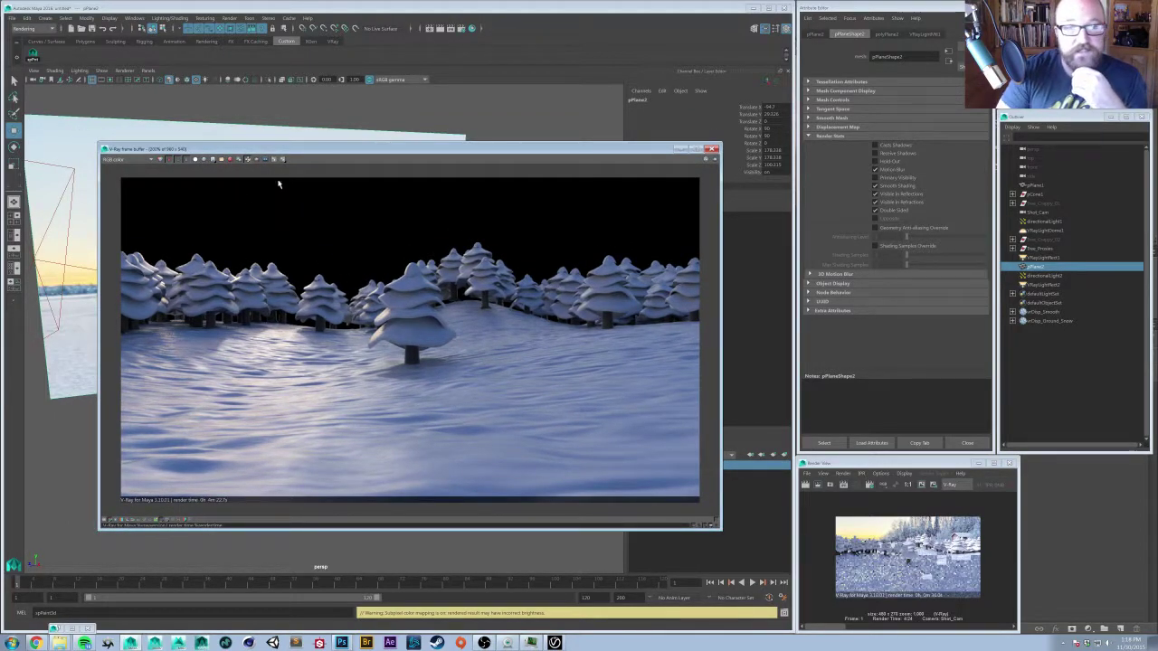
- Start saving the RGB color render, browse to the SnowyScene project folder on the E: drive and create a renders folder there
left_click(213, 161)
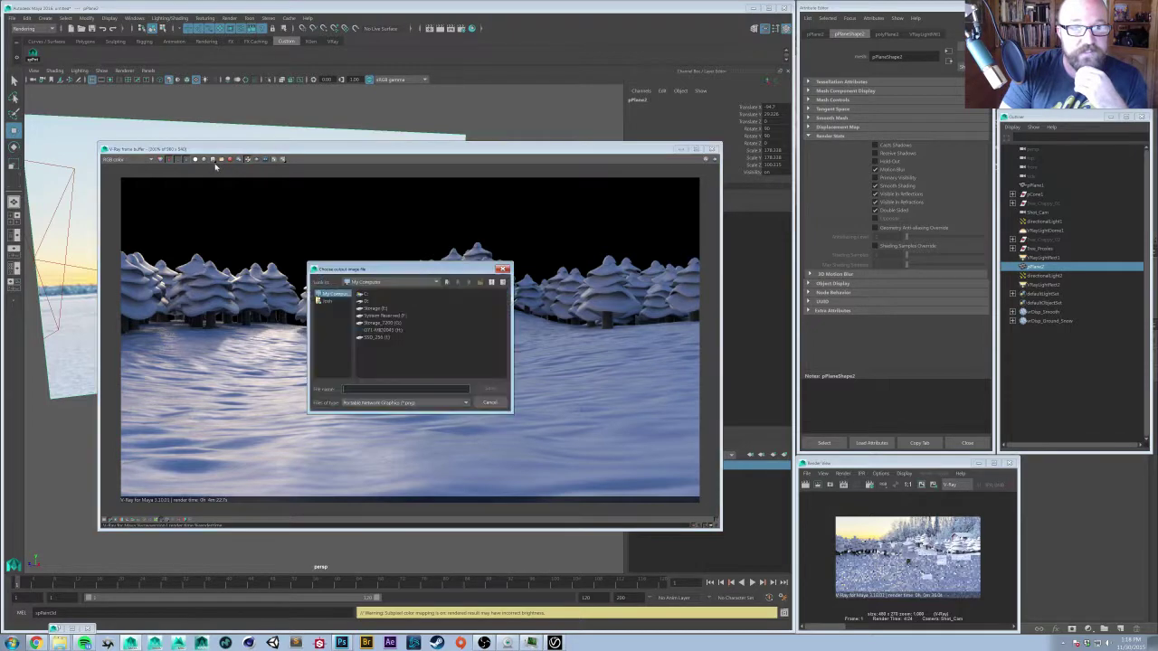
double_click(372, 310)
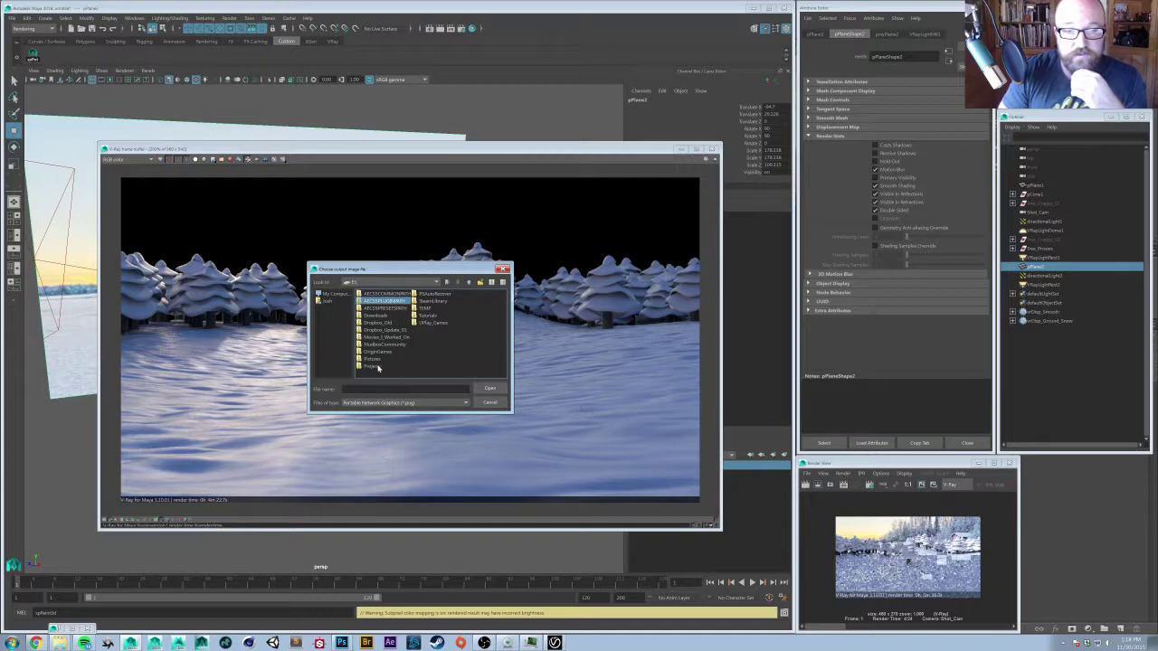
double_click(373, 367)
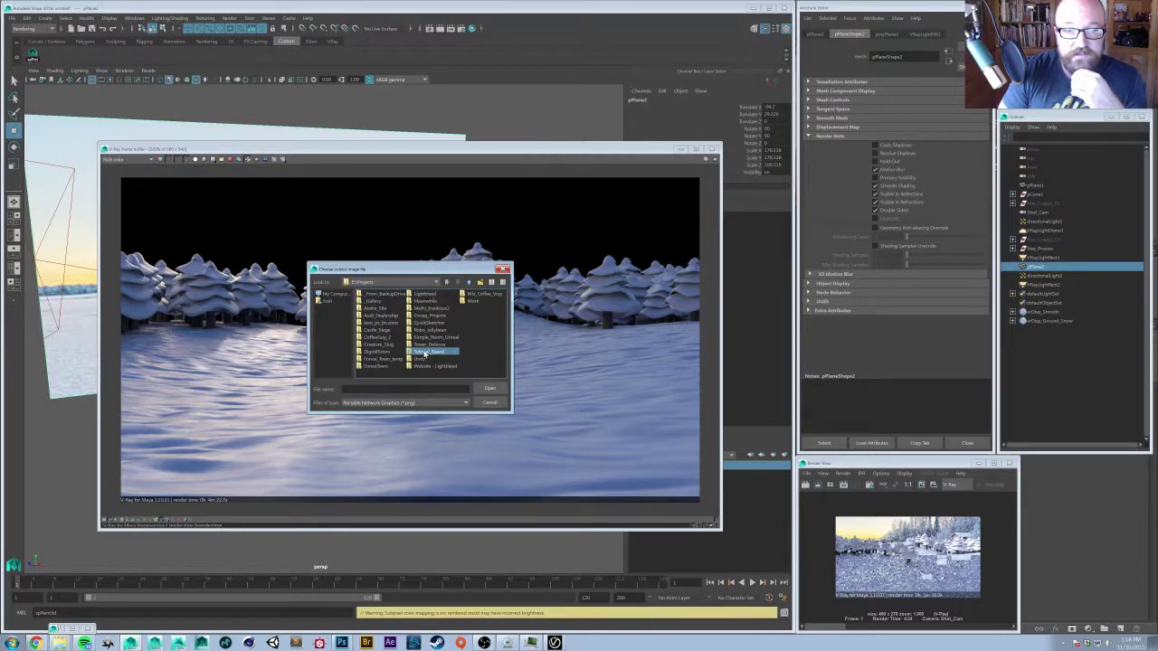
double_click(424, 352)
double_click(380, 317)
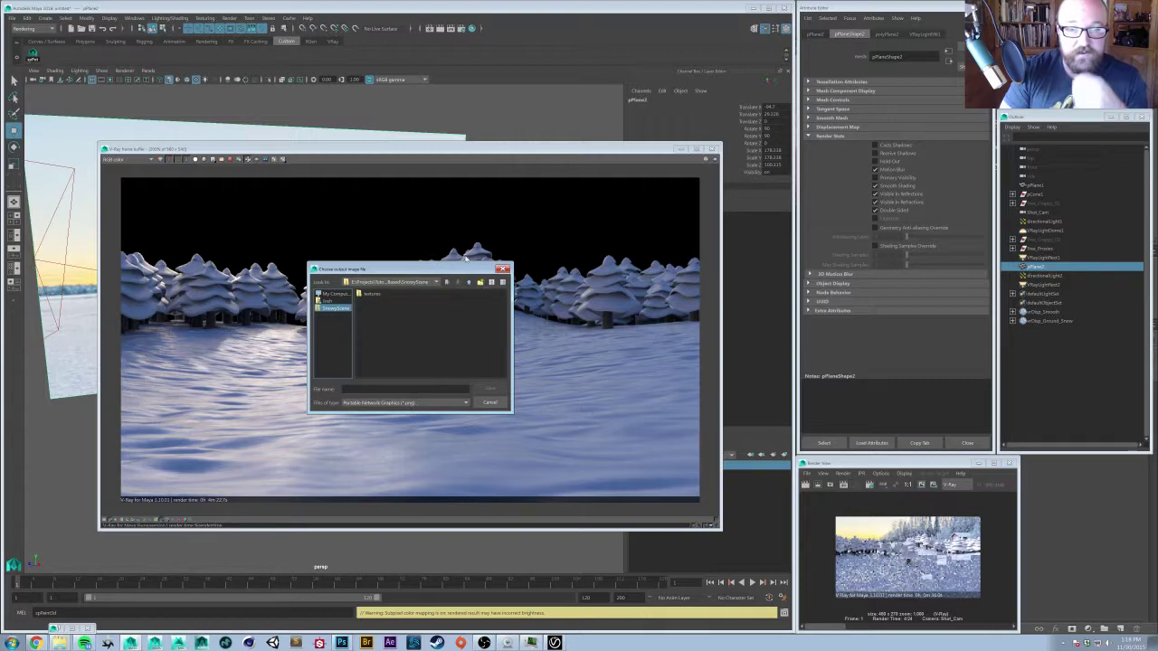
left_click(479, 282)
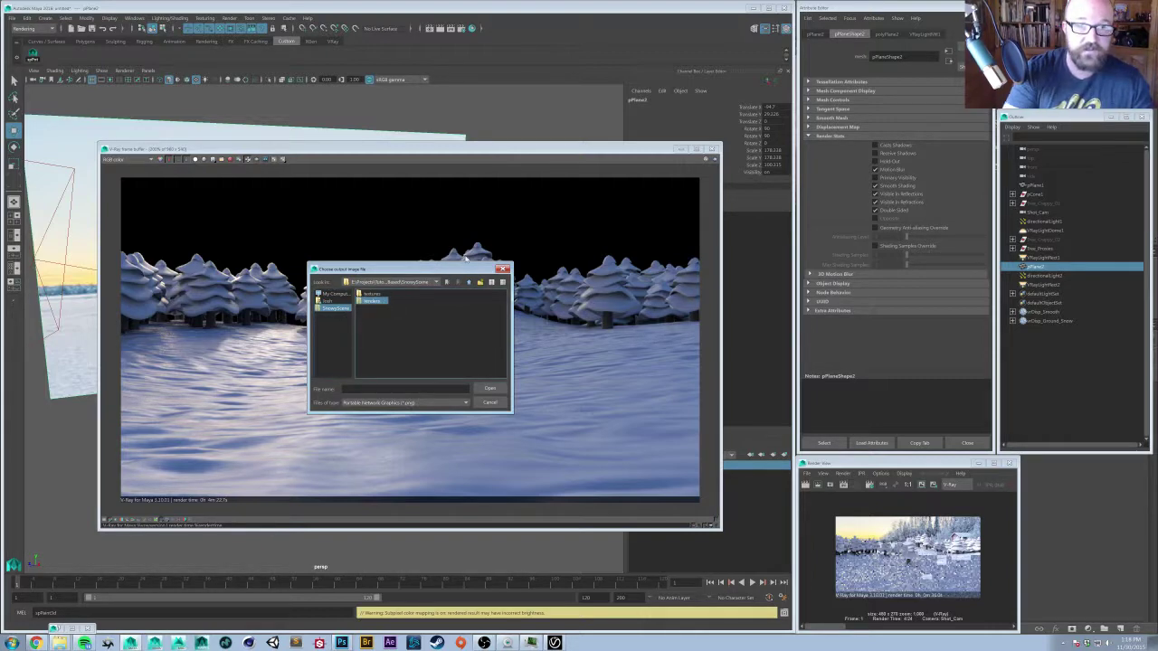
- Save the RGB color render as the PNG snowy_test_01 in the SnowyScene folder
left_click(372, 389)
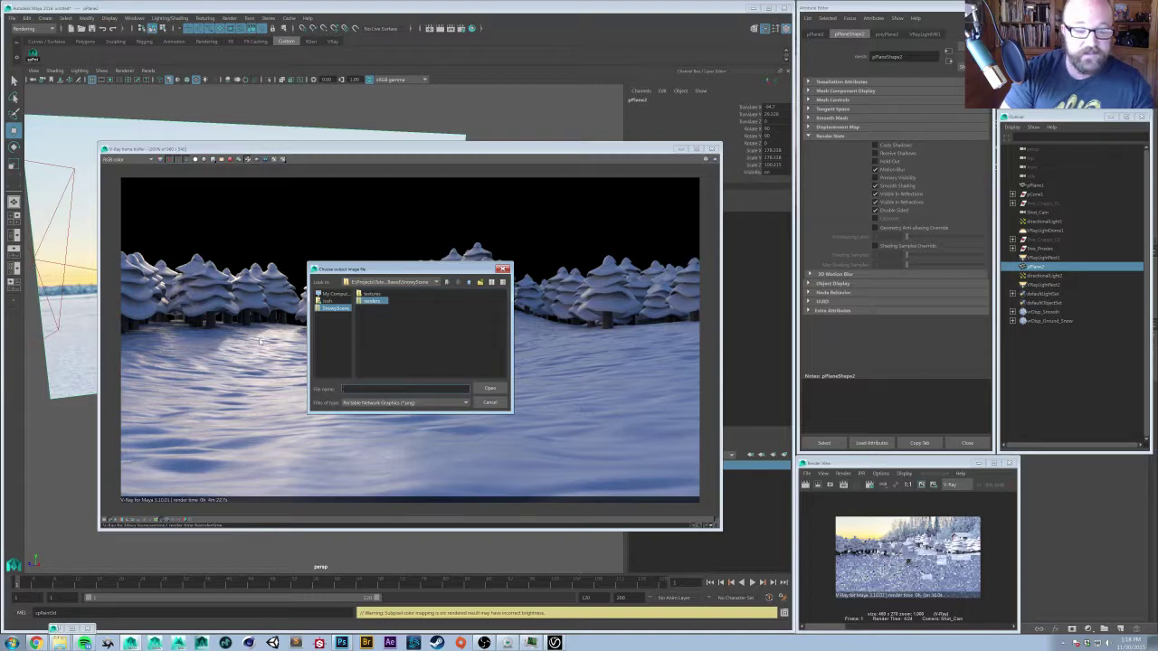
type("snowy_test_01")
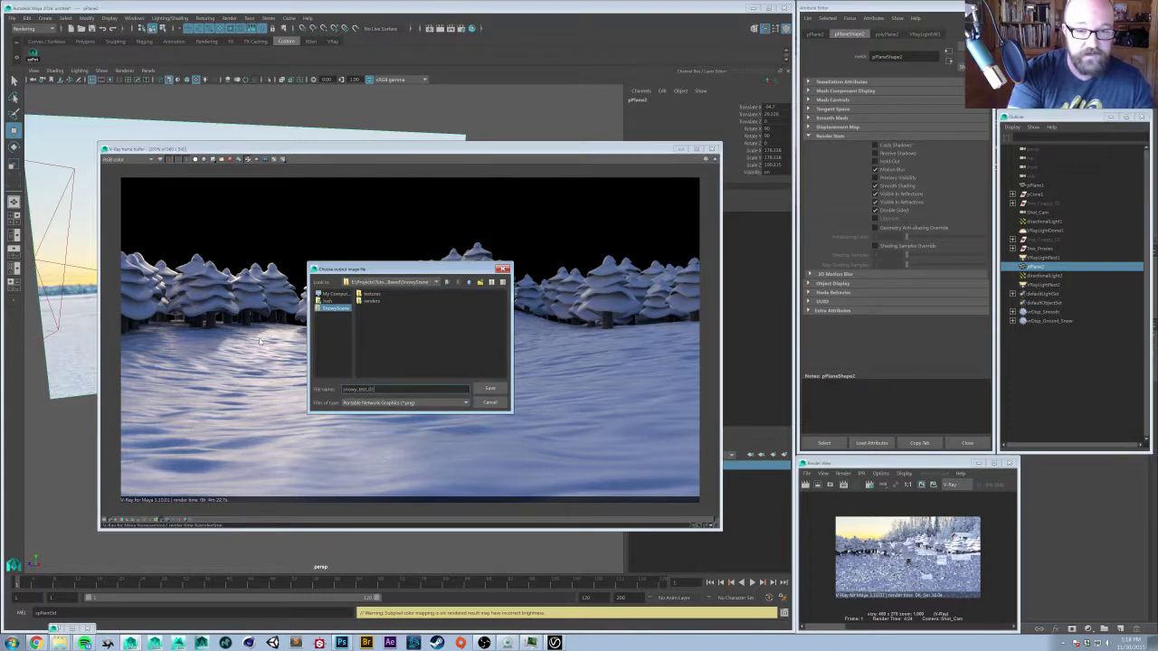
key("Return")
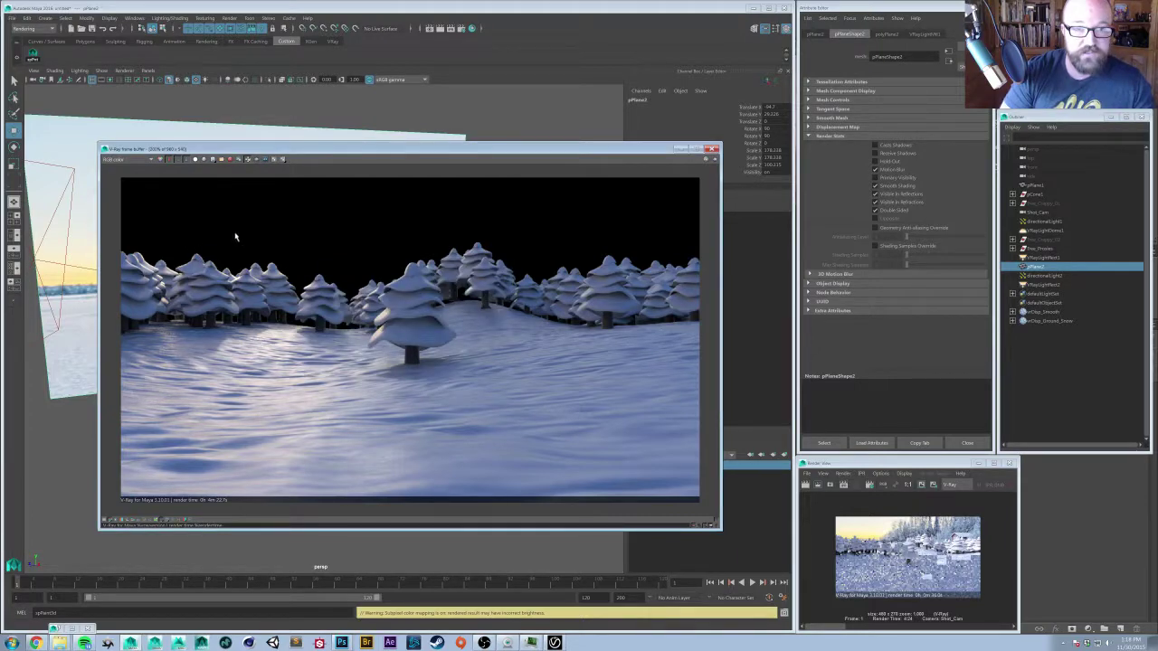
- Display the extraTex VRayDirt1 channel and save it as the PNG Snowy_Test_OCC_v01 in the renders folder
left_click(137, 160)
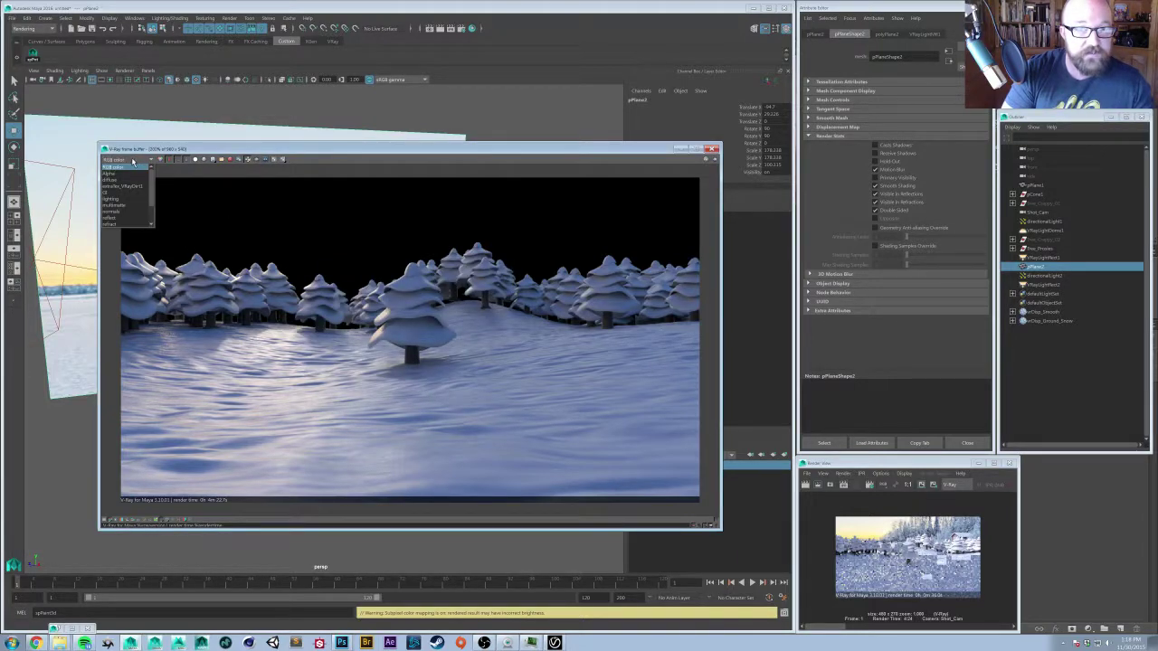
left_click(110, 173)
key("Down")
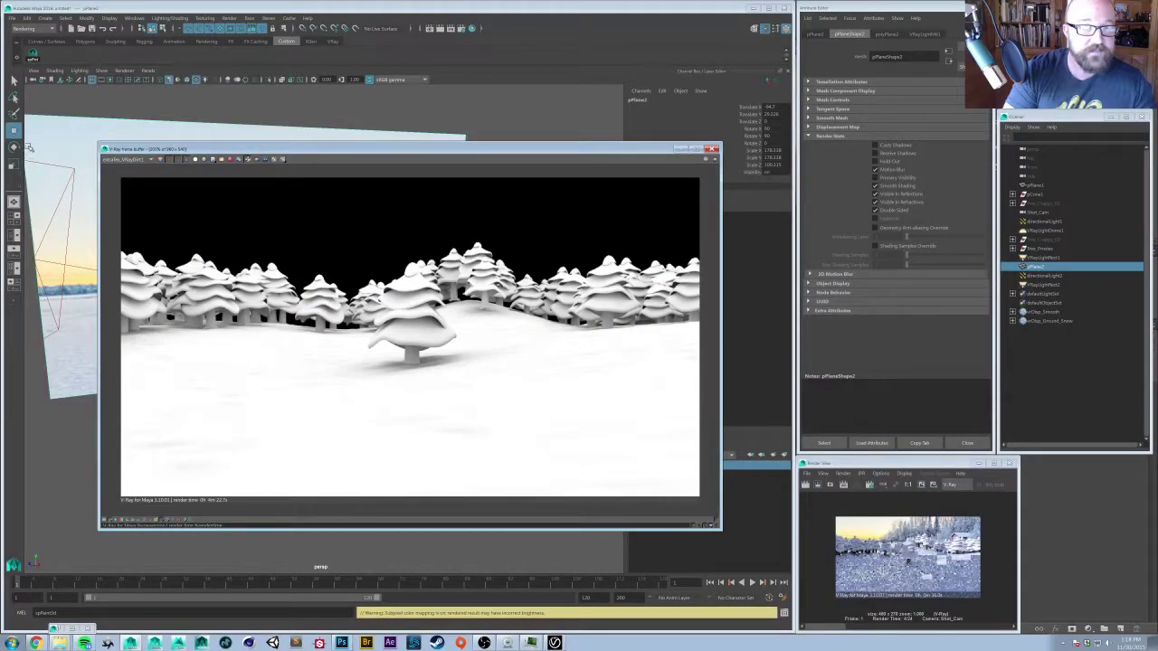
left_click(212, 160)
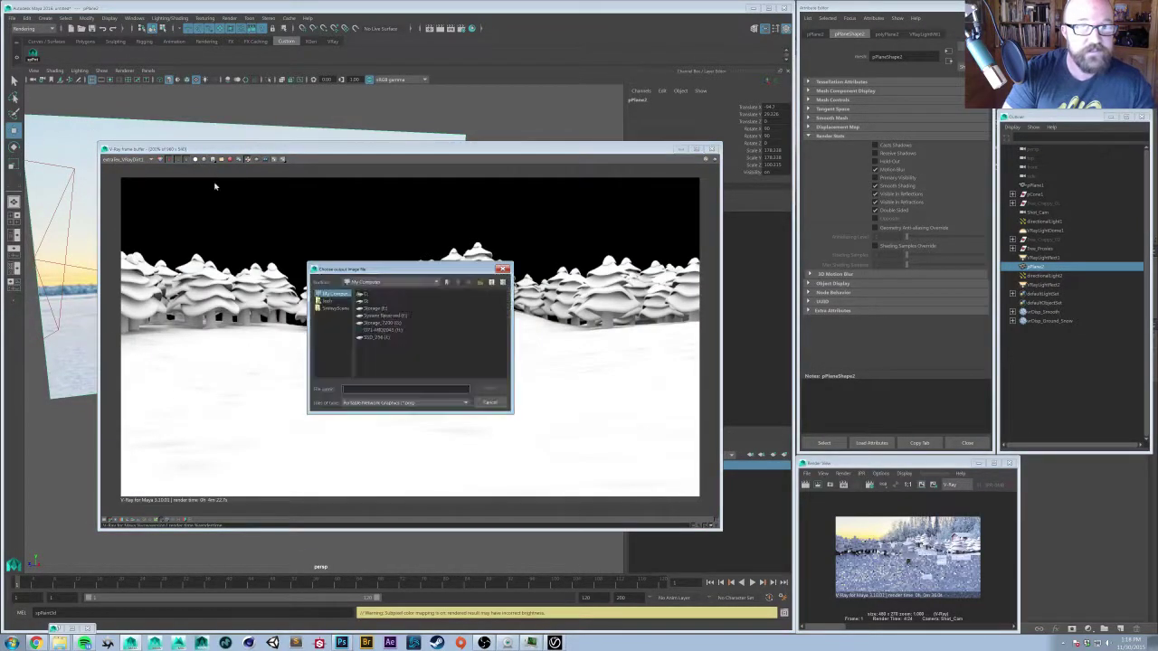
left_click(339, 309)
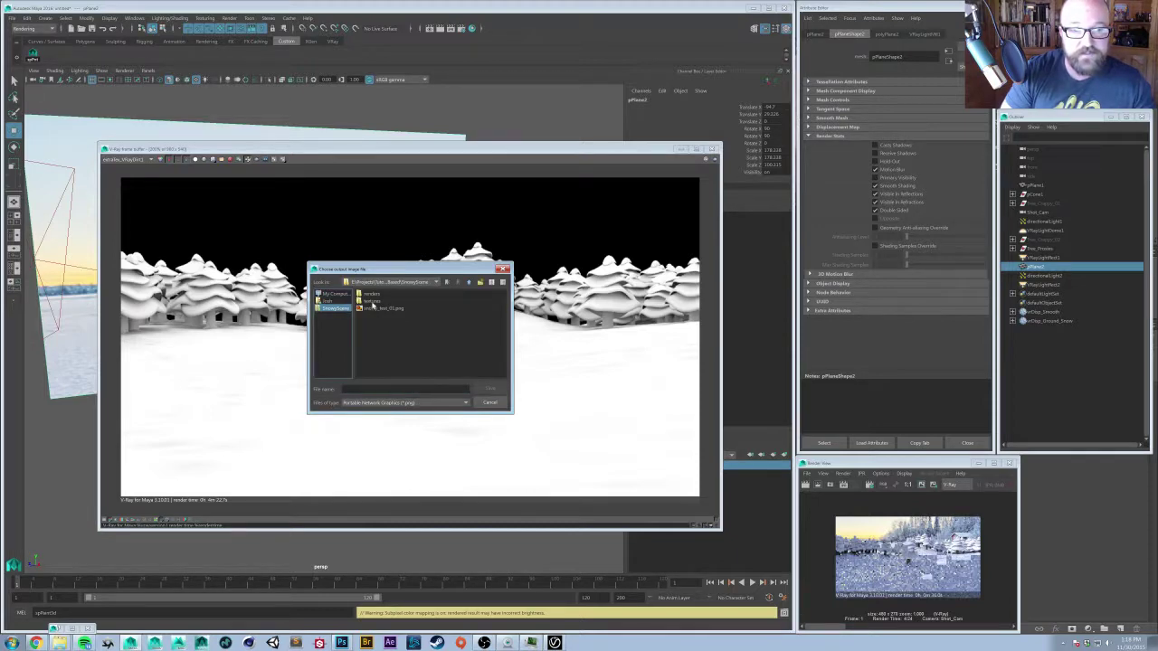
left_click(393, 390)
type("Snowy_Test_OCC_v01")
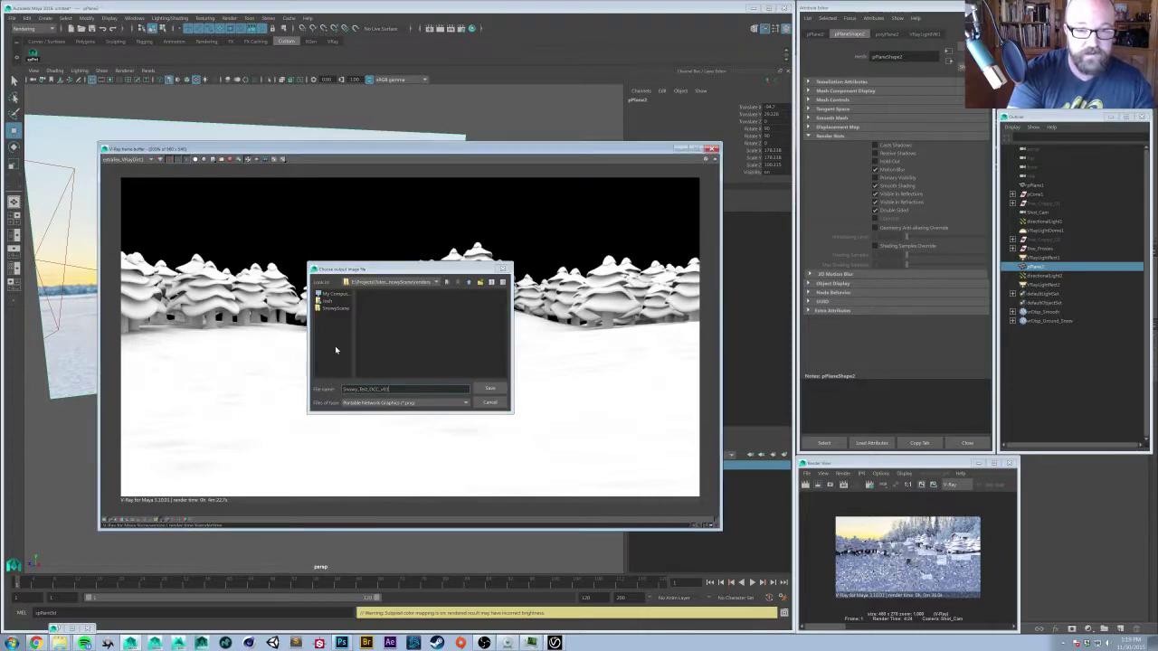
key("Return")
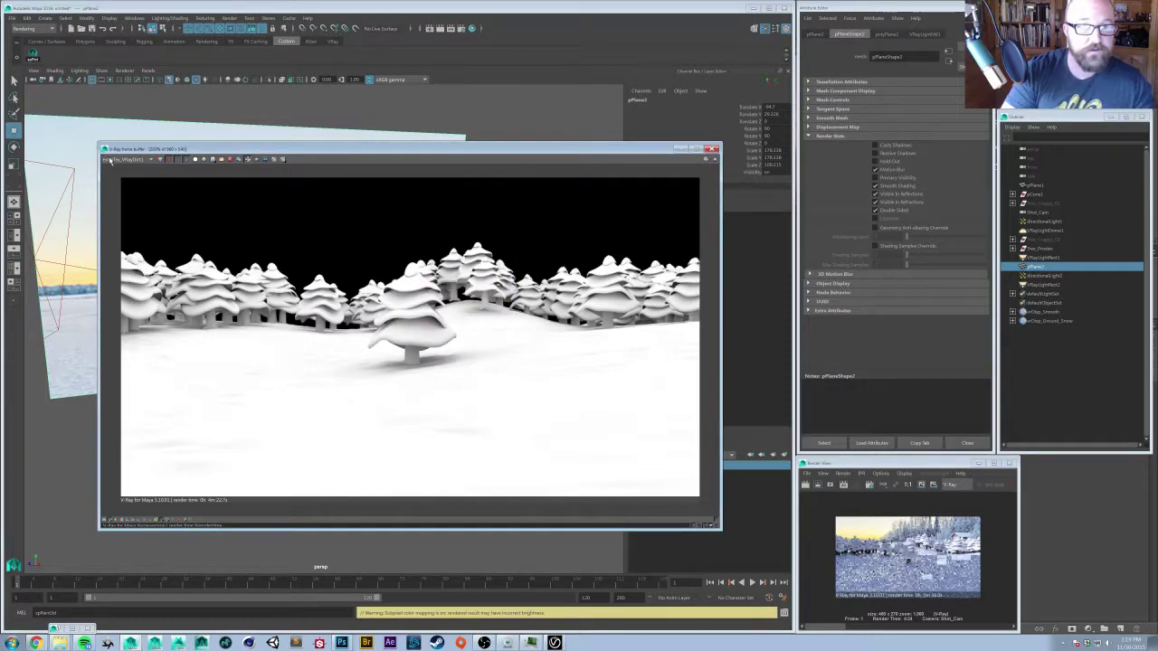
- Look through the remaining render channels in the frame buffer and display the reflect channel
left_click(127, 160)
left_click(117, 166)
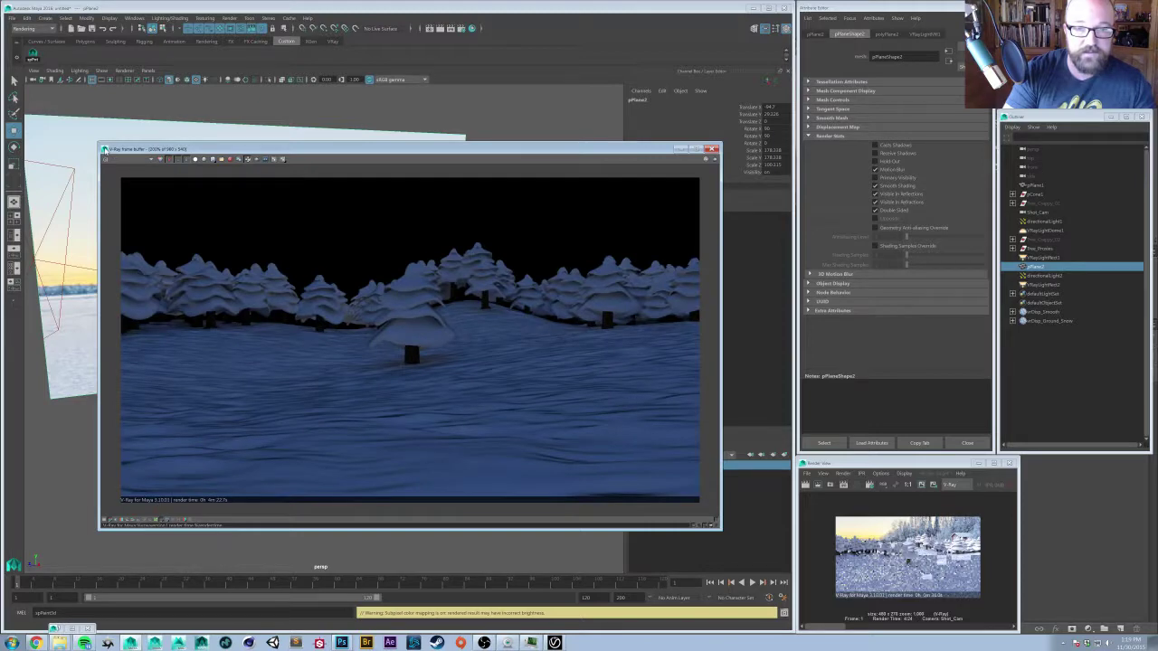
key("Down")
key("Down")
key("Down")
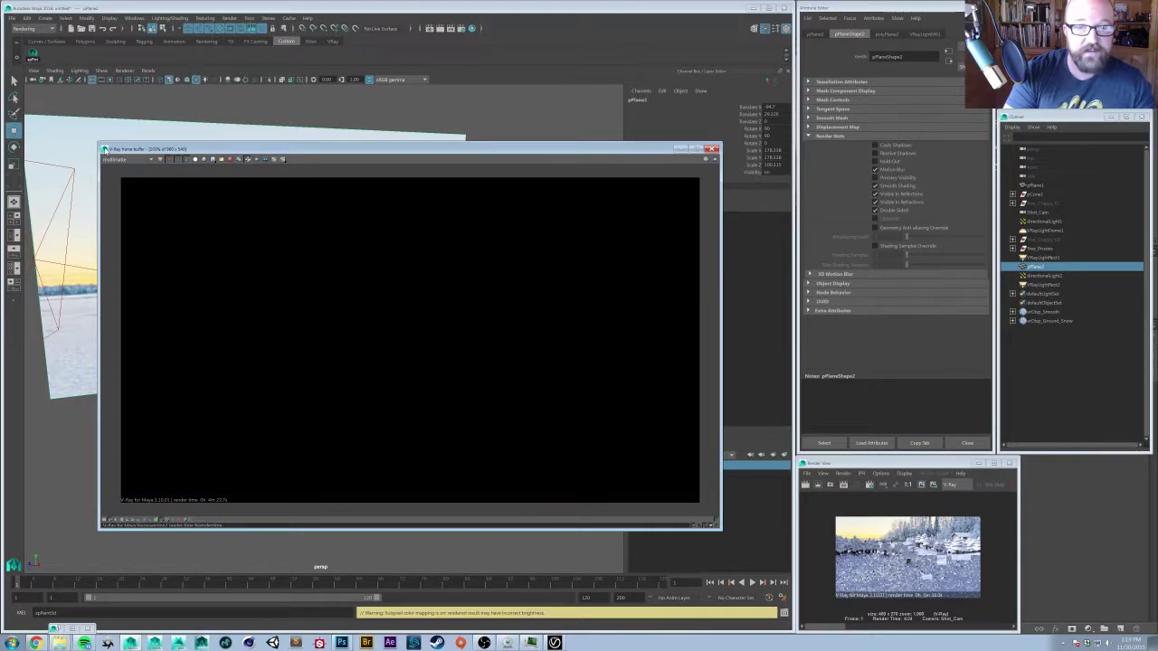
key("Up")
key("Up")
key("Up")
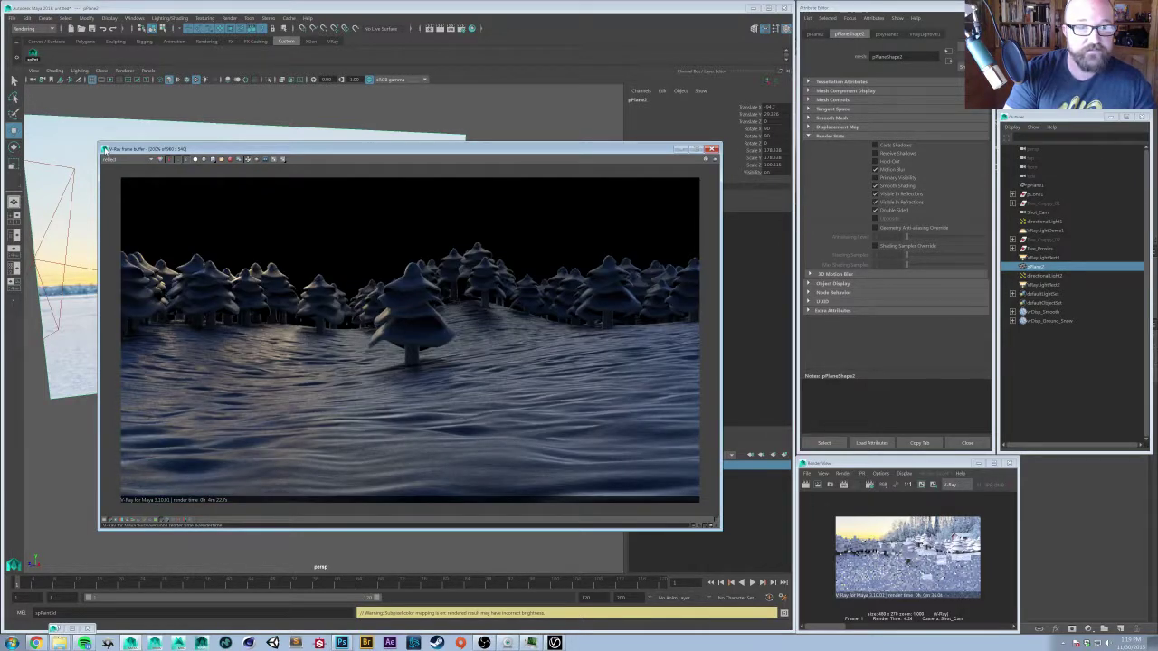
key("Down")
key("Up")
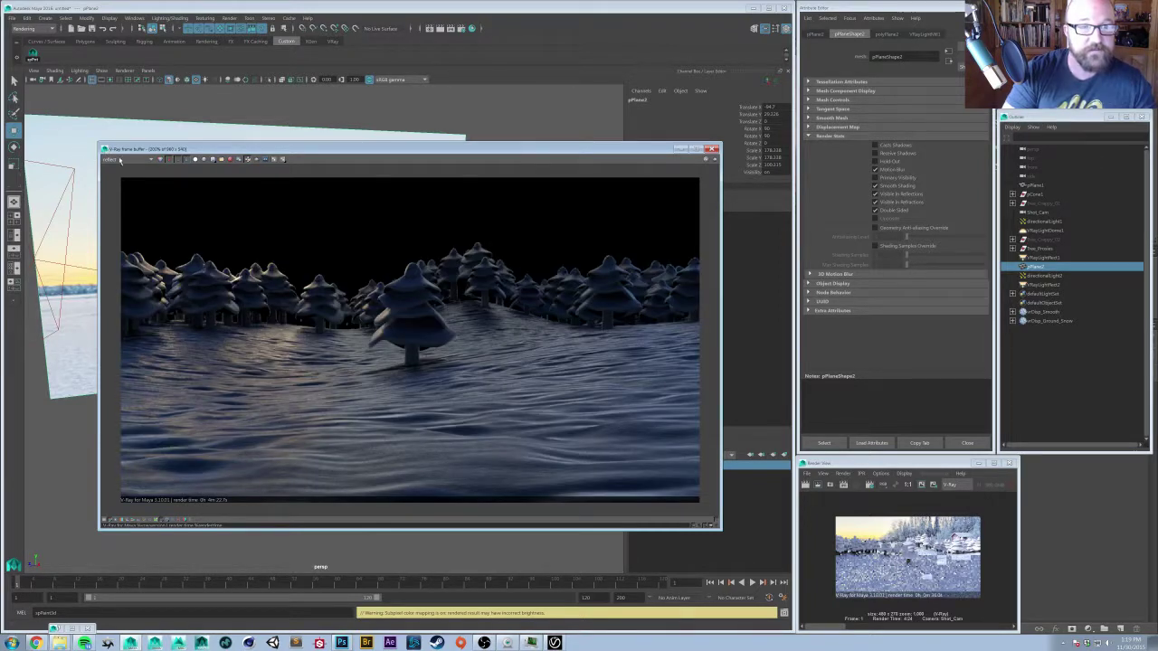
- Save the displayed reflect channel as the PNG Snowy_Test_v01 in the SnowyScene renders folder
left_click(214, 159)
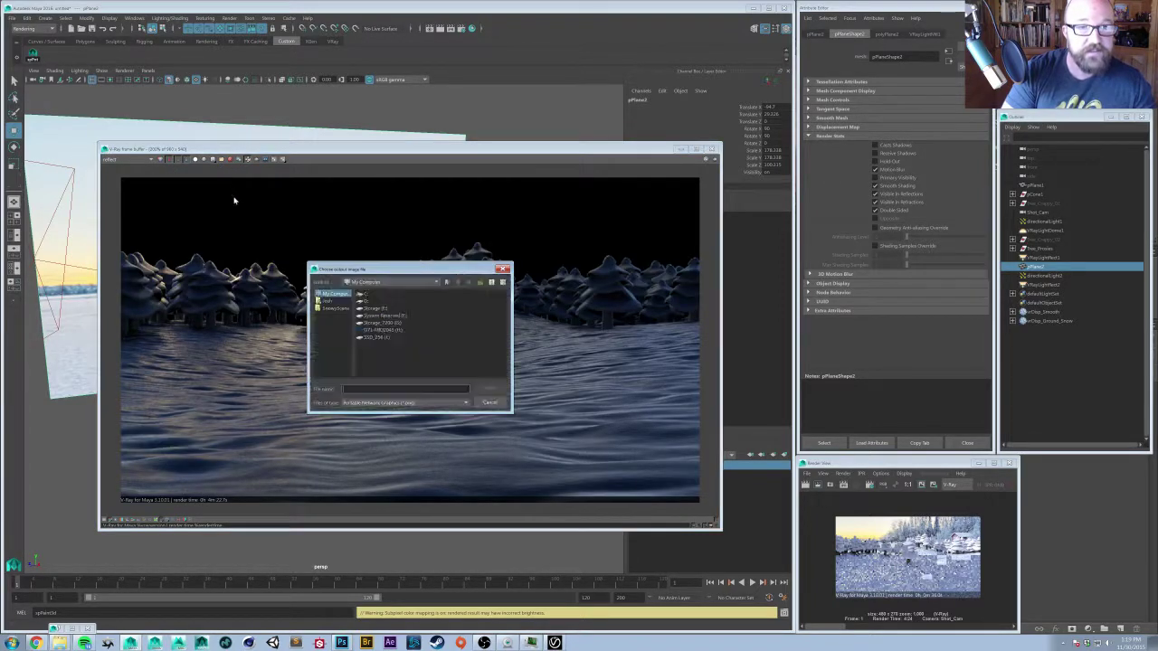
left_click(335, 310)
left_click(369, 295)
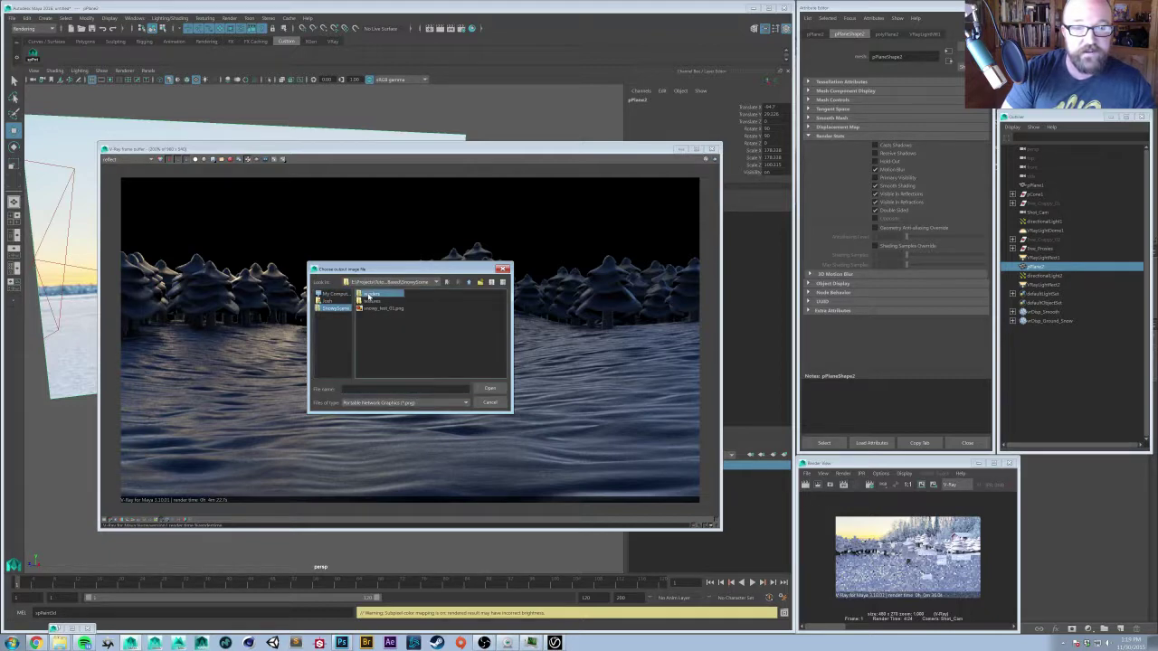
double_click(371, 297)
left_click(371, 389)
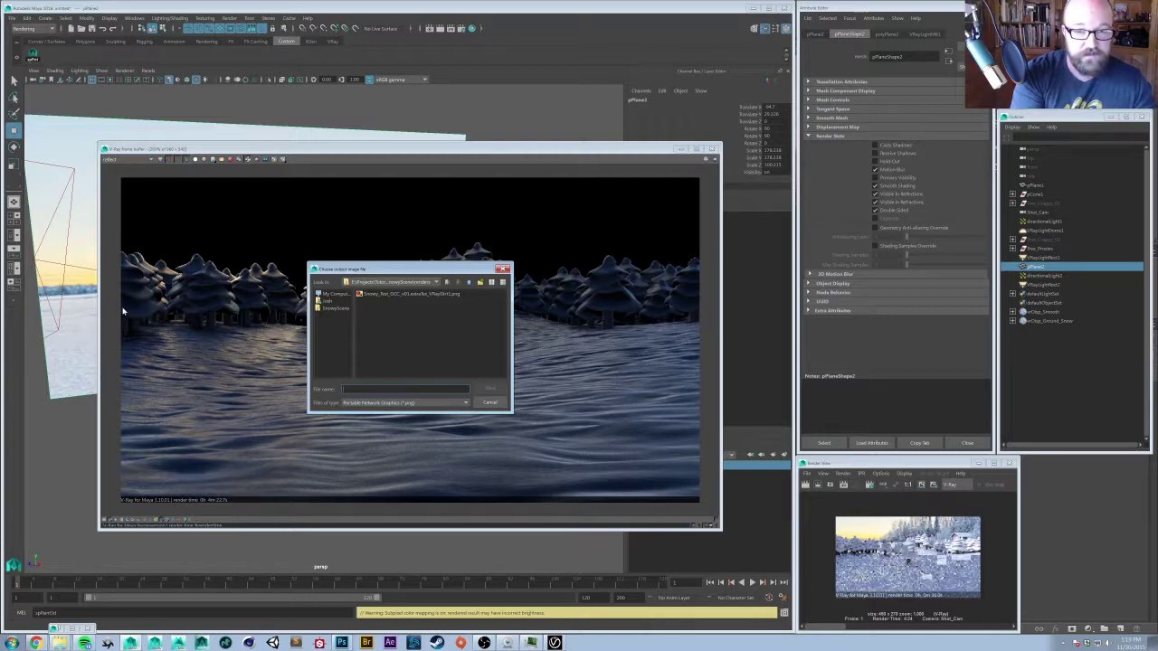
type("SnowyW")
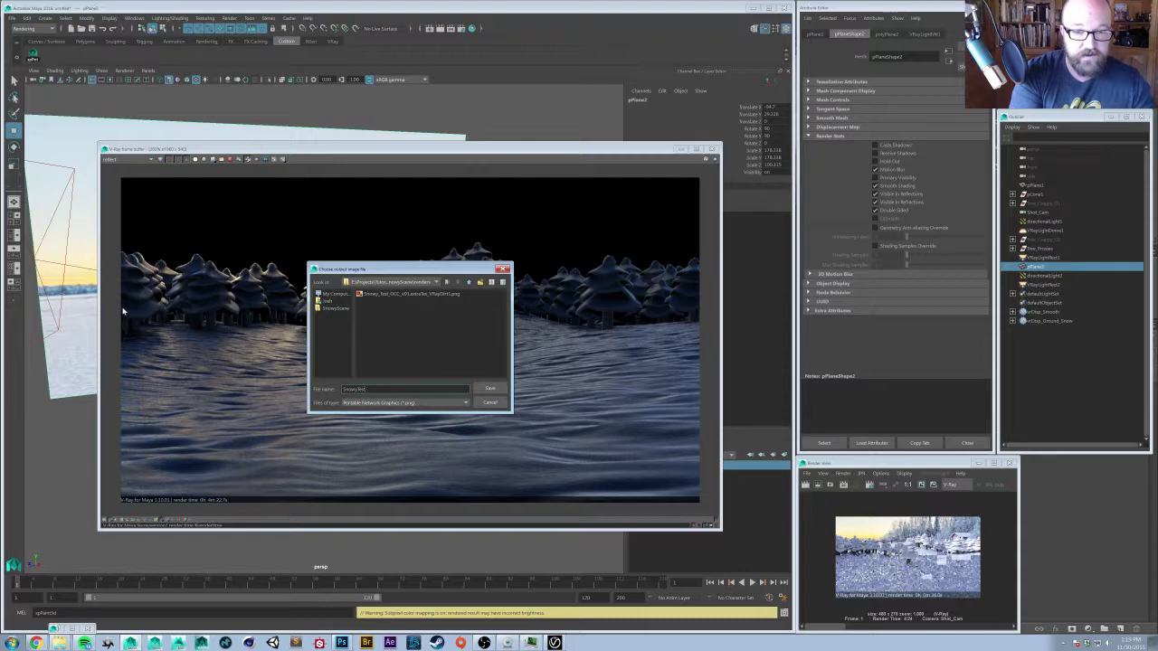
key("BackSpace")
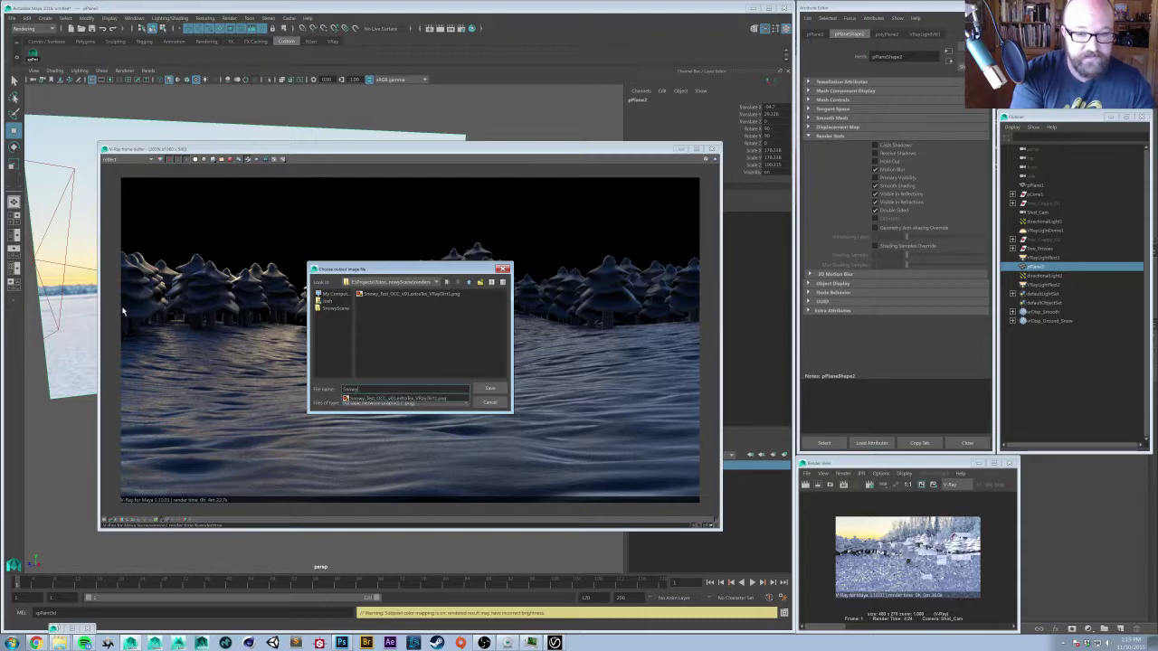
type("_Test_R")
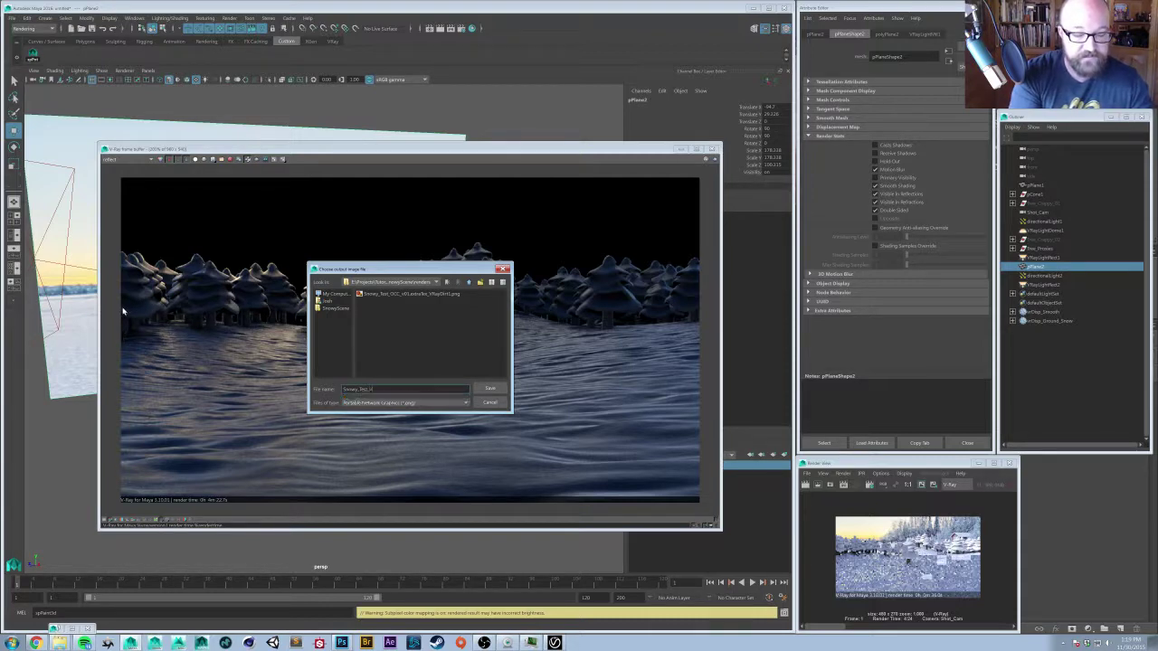
key("Return")
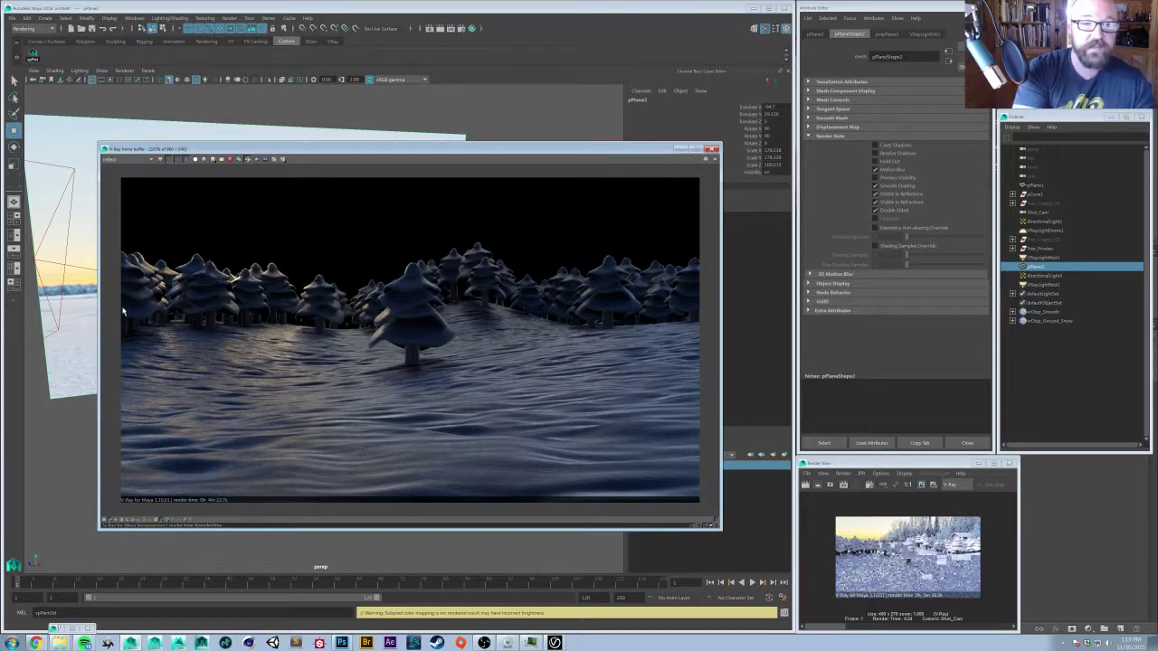
- Cycle through the render channels in the frame buffer and display the extraTex VRayFresnel1 channel
left_click(136, 161)
left_click(136, 162)
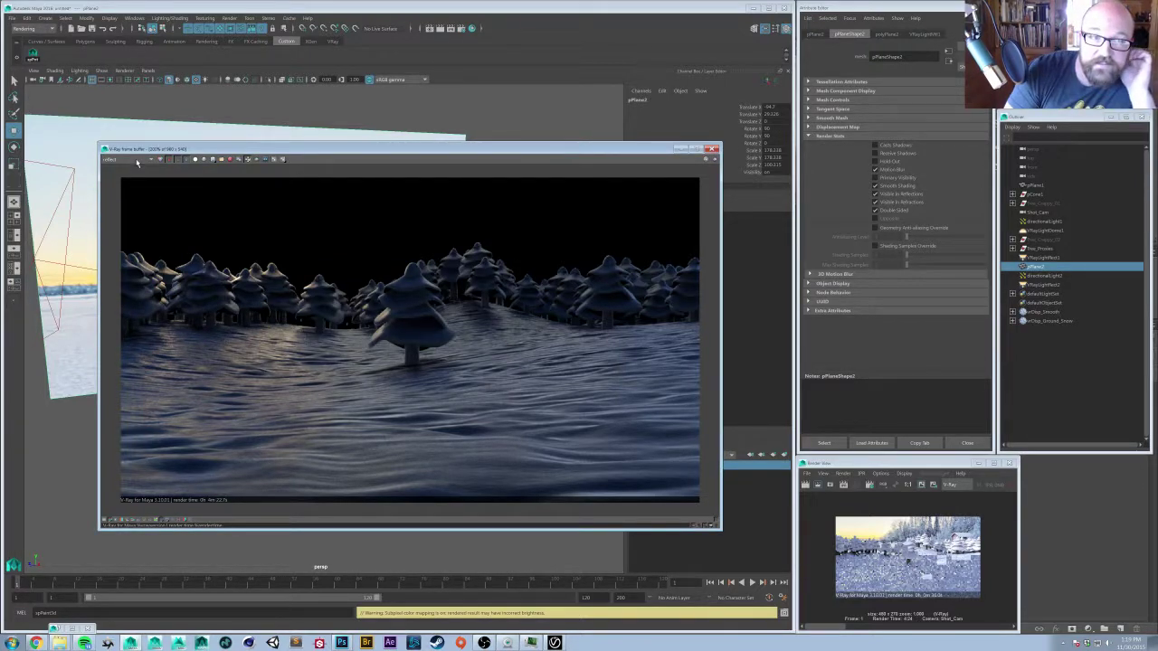
scroll(138, 163, "down", 1)
scroll(137, 163, "down", 3)
scroll(137, 162, "up", 1)
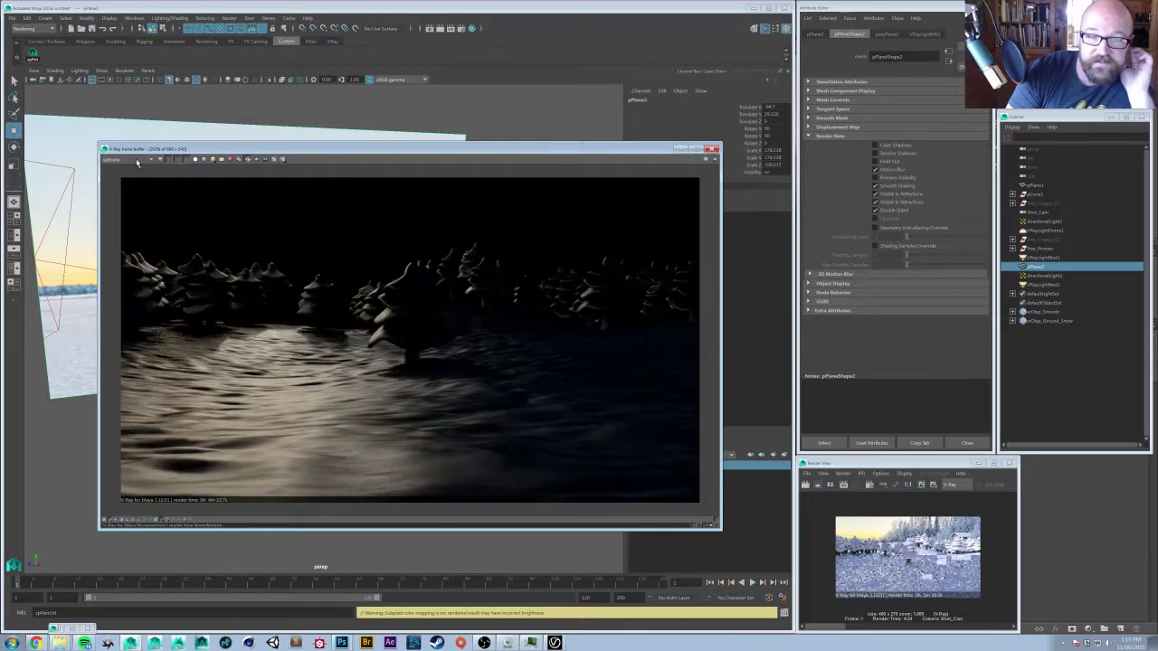
scroll(137, 163, "down", 1)
scroll(138, 163, "down", 1)
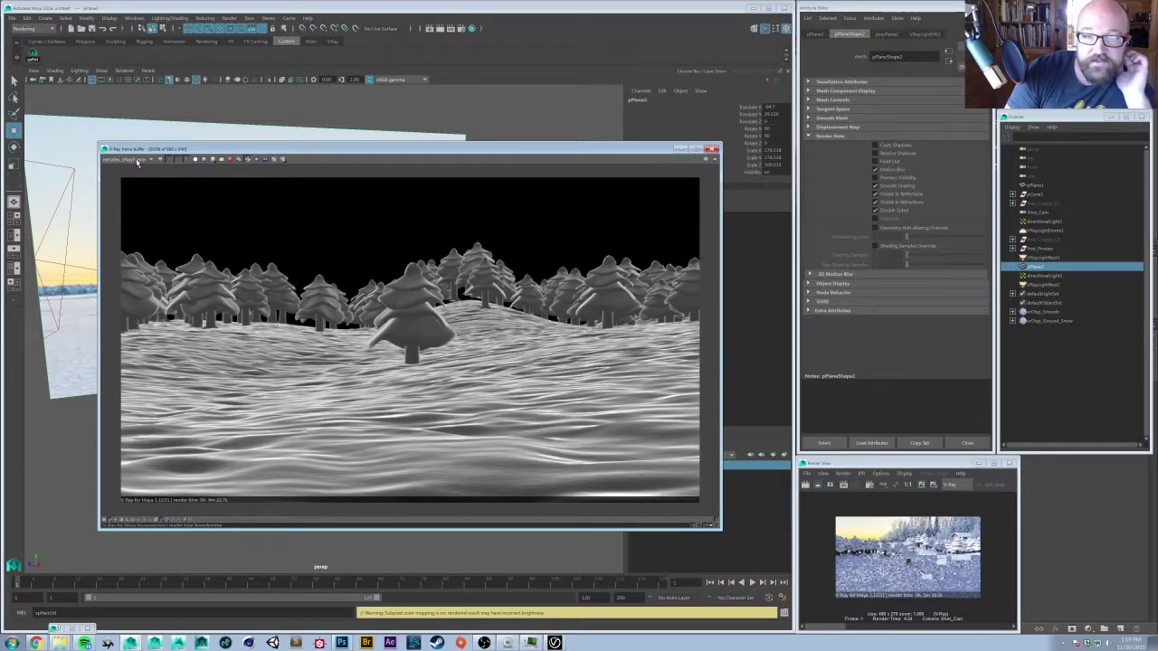
scroll(138, 162, "up", 1)
scroll(138, 162, "down", 1)
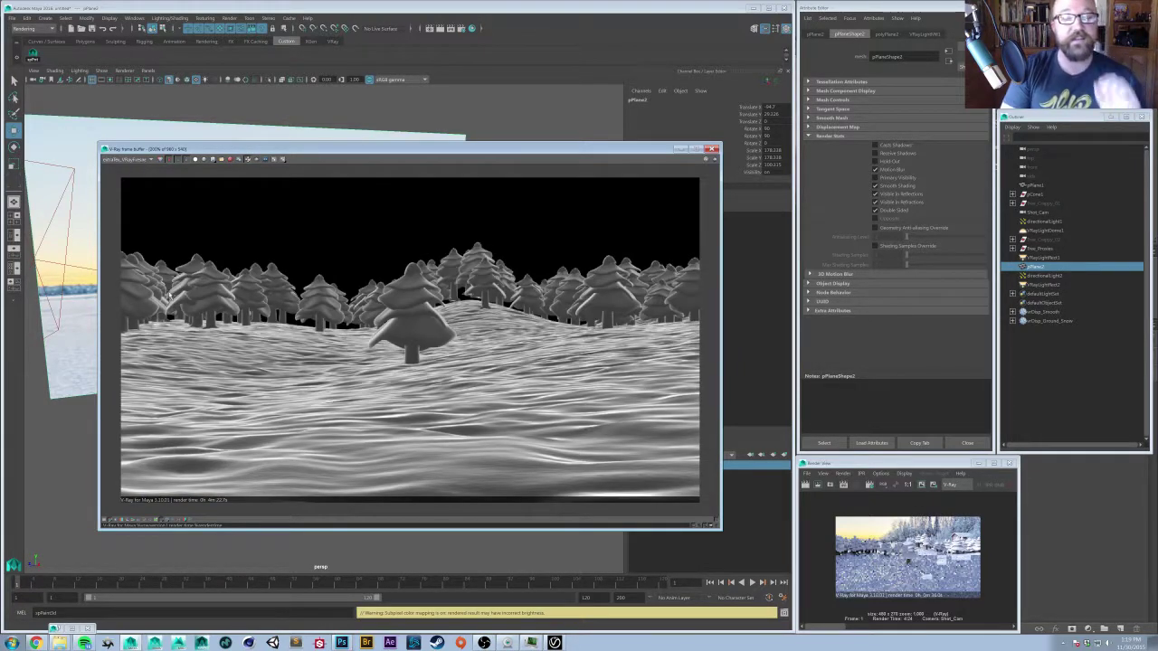
left_click(239, 161)
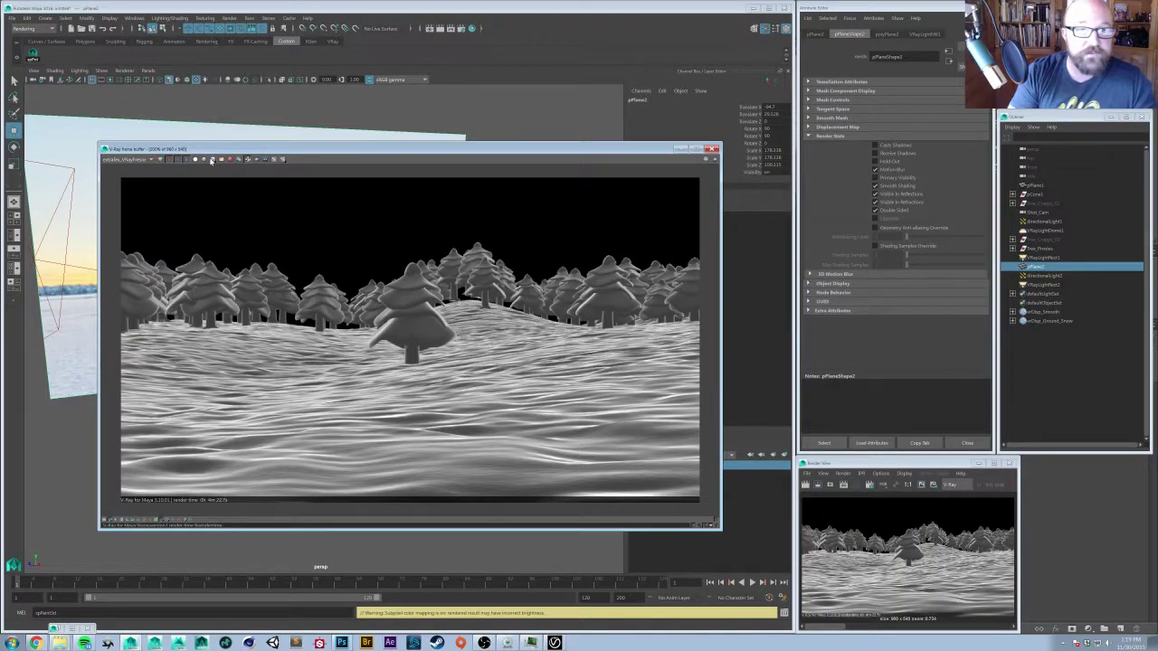
- Save the Fresnel channel as a PNG in the renders folder, reusing the base name Snowy_Test_v01
left_click(212, 160)
left_click(334, 309)
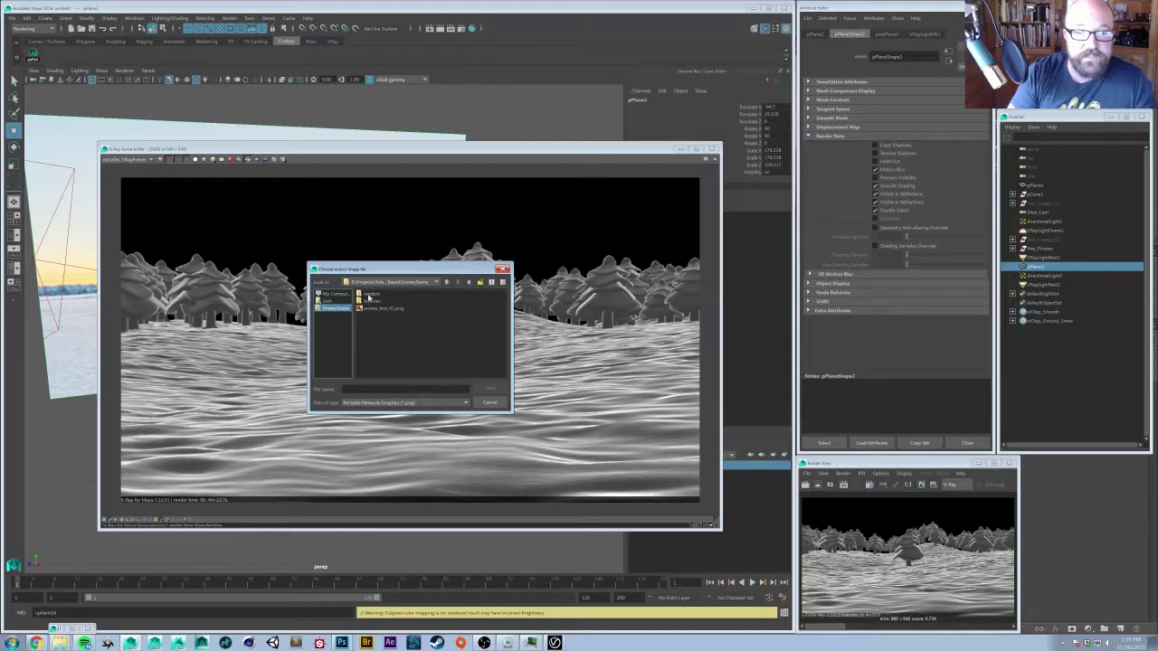
left_click(370, 295)
double_click(370, 295)
left_click(374, 295)
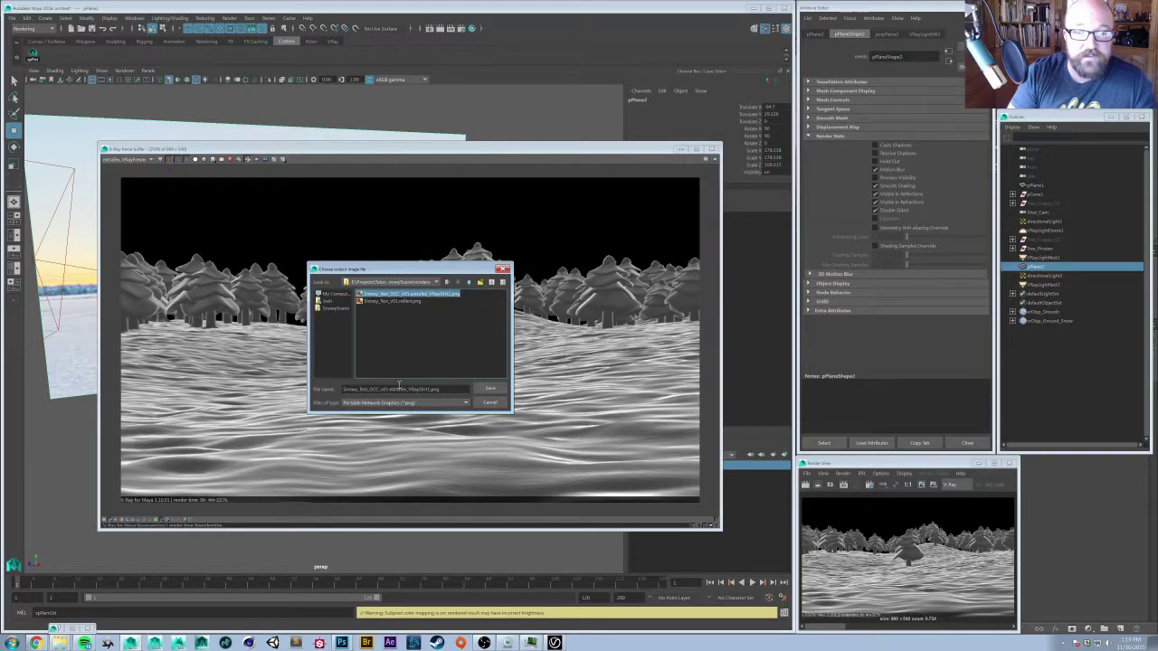
left_click(387, 301)
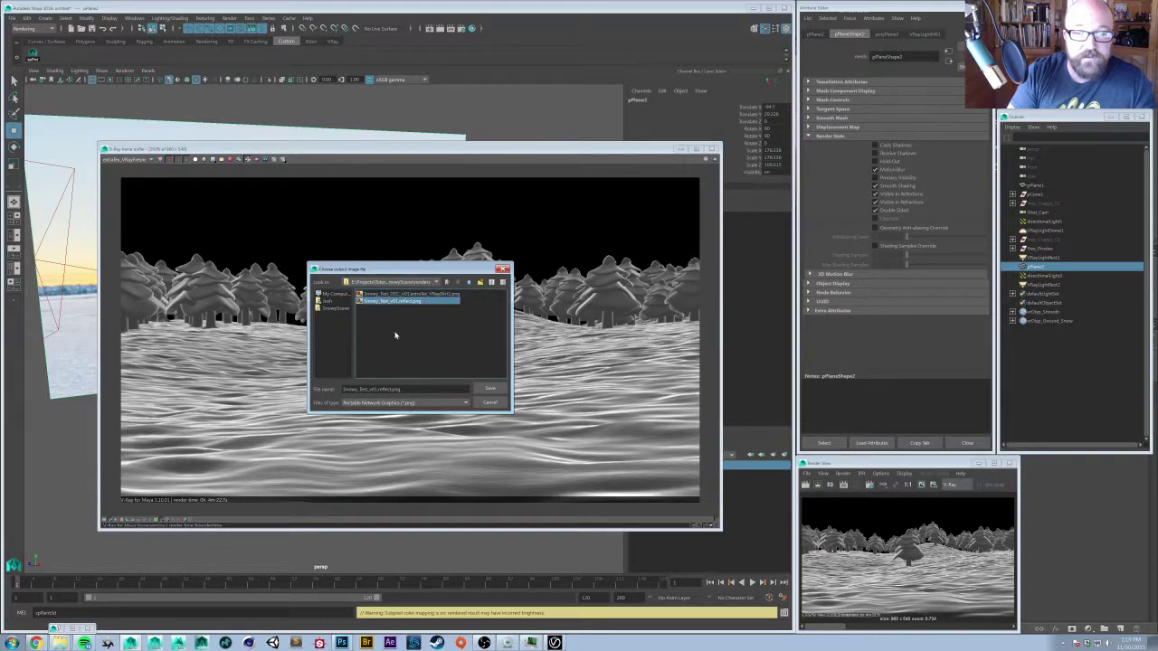
left_click_drag(407, 390, 383, 391)
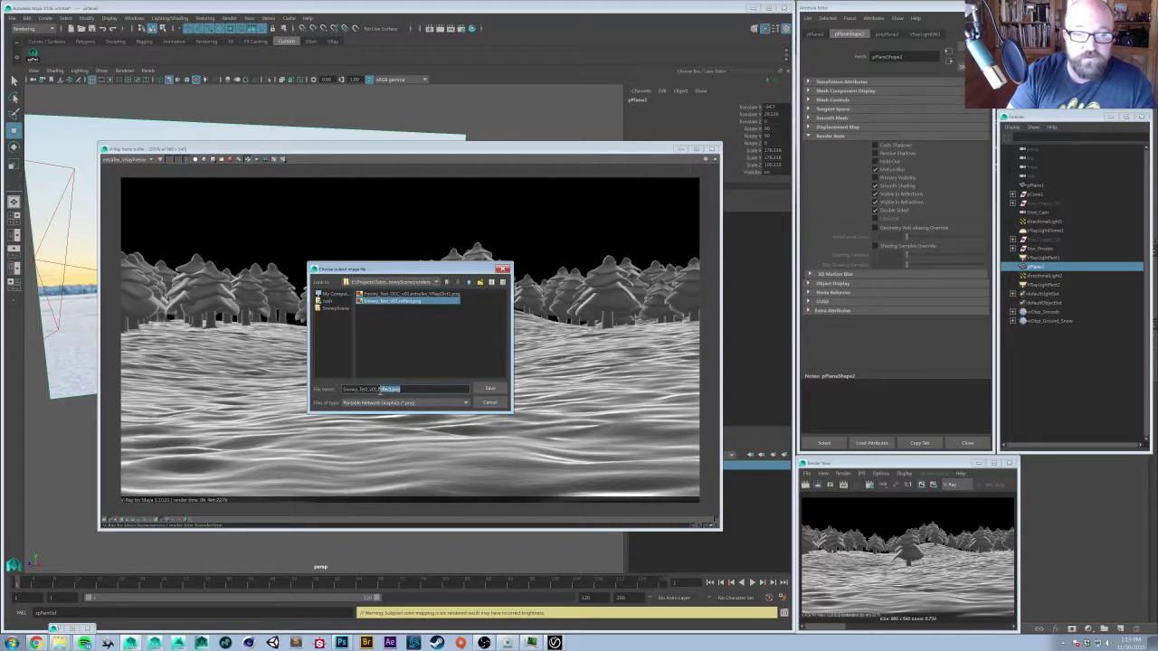
key("BackSpace")
key("Return")
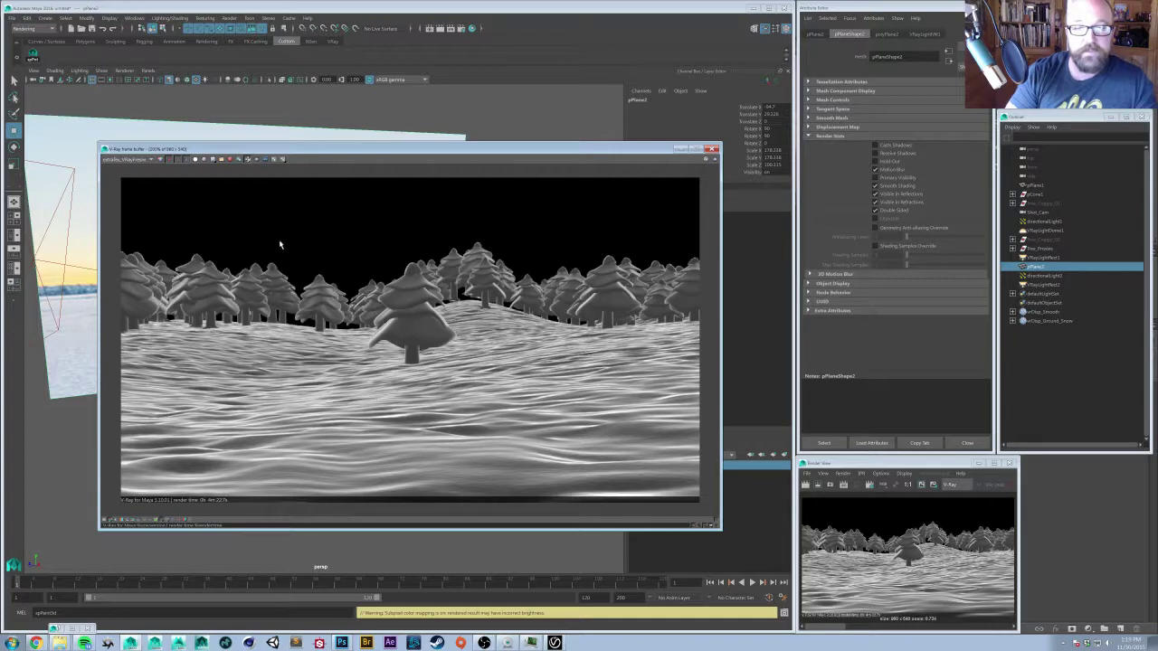
- Return the frame buffer to RGB color, switch to Photoshop and open all four snowy test PNGs from the renders folder
left_click(167, 162)
left_click(538, 111)
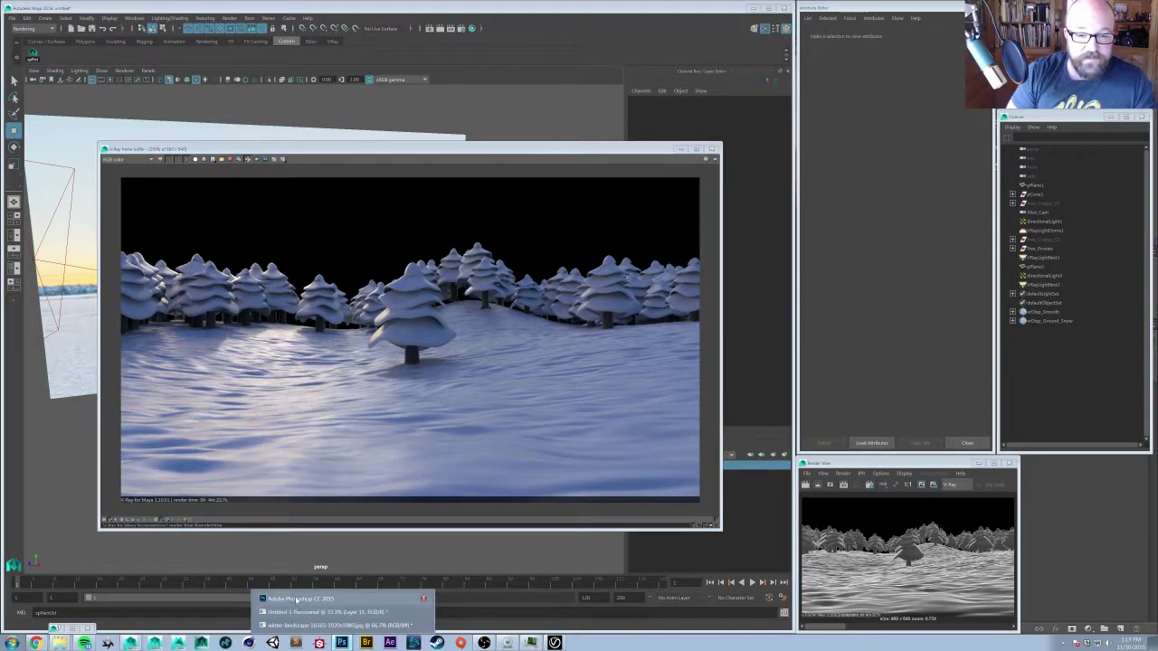
left_click(332, 598)
key("ctrl+o")
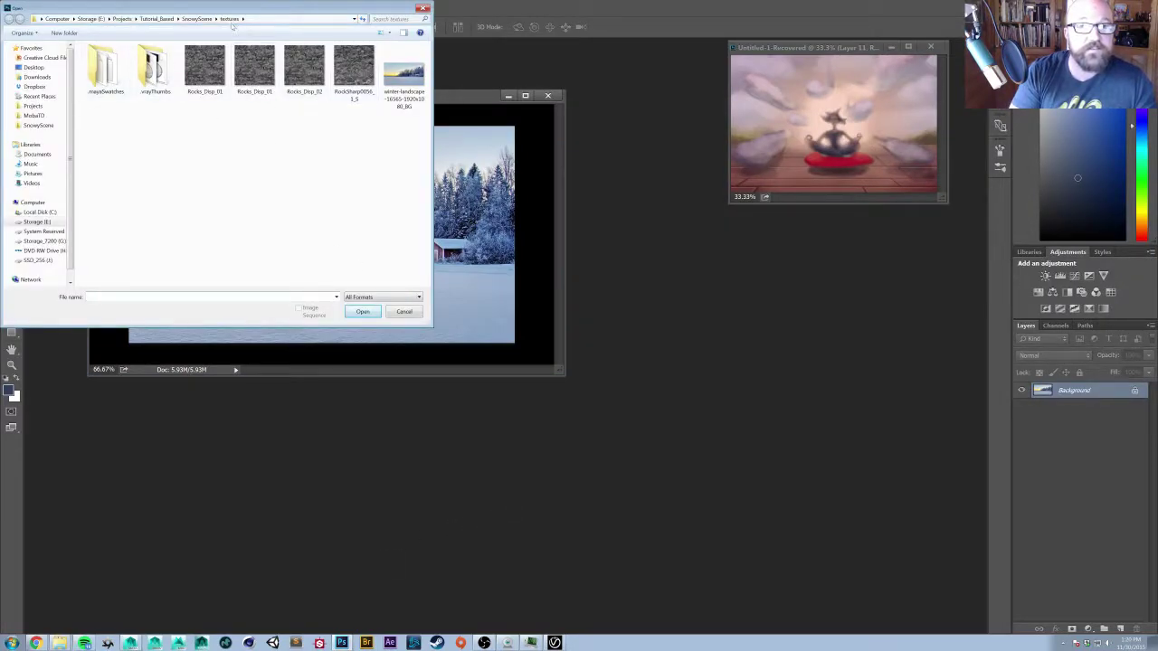
left_click(194, 20)
left_click_drag(108, 80, 106, 63)
double_click(106, 63)
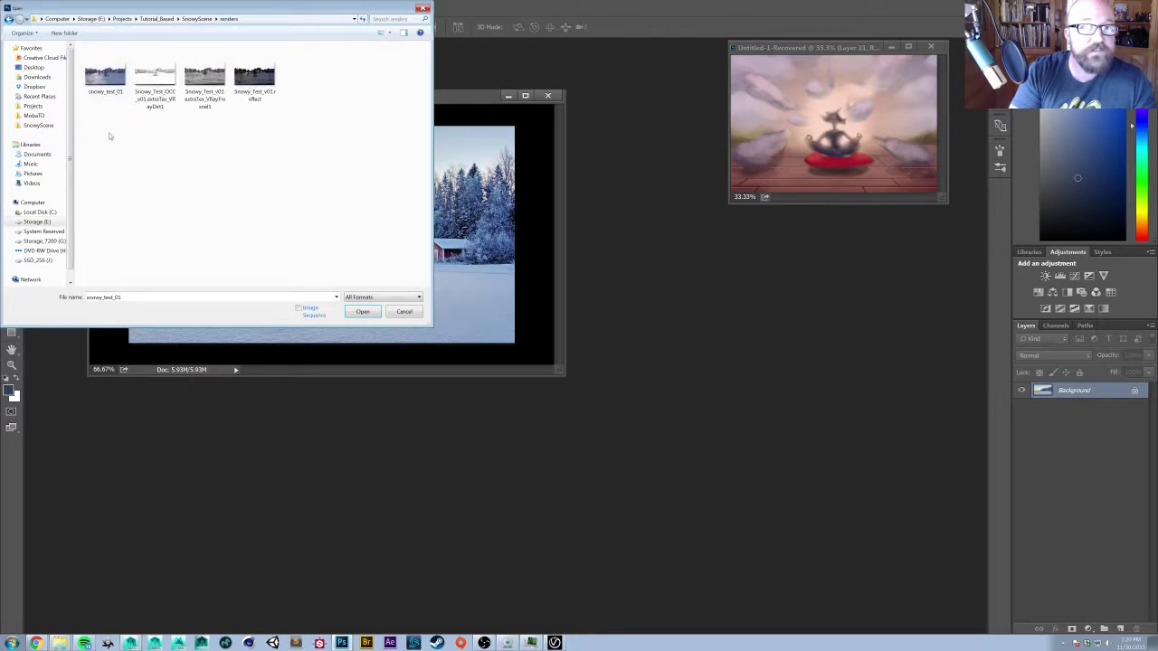
left_click_drag(106, 126, 303, 75)
left_click(362, 311)
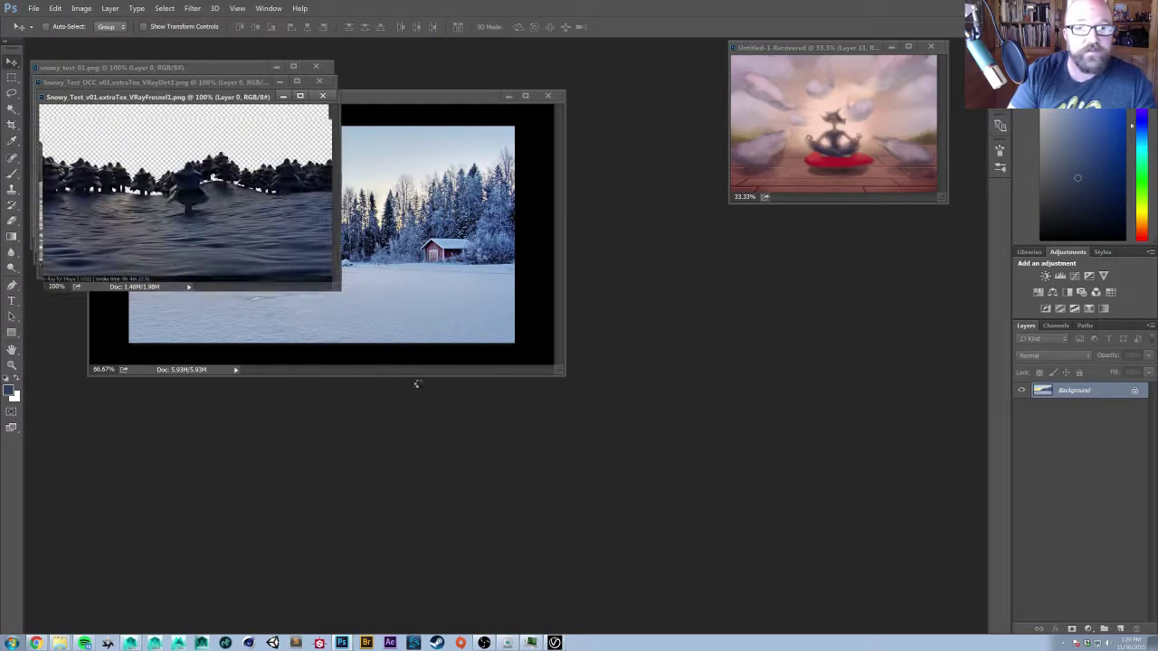
- Separate the snowy_test_01 document from the other images and copy the winter landscape photo into it as a new layer
left_click_drag(211, 67, 515, 317)
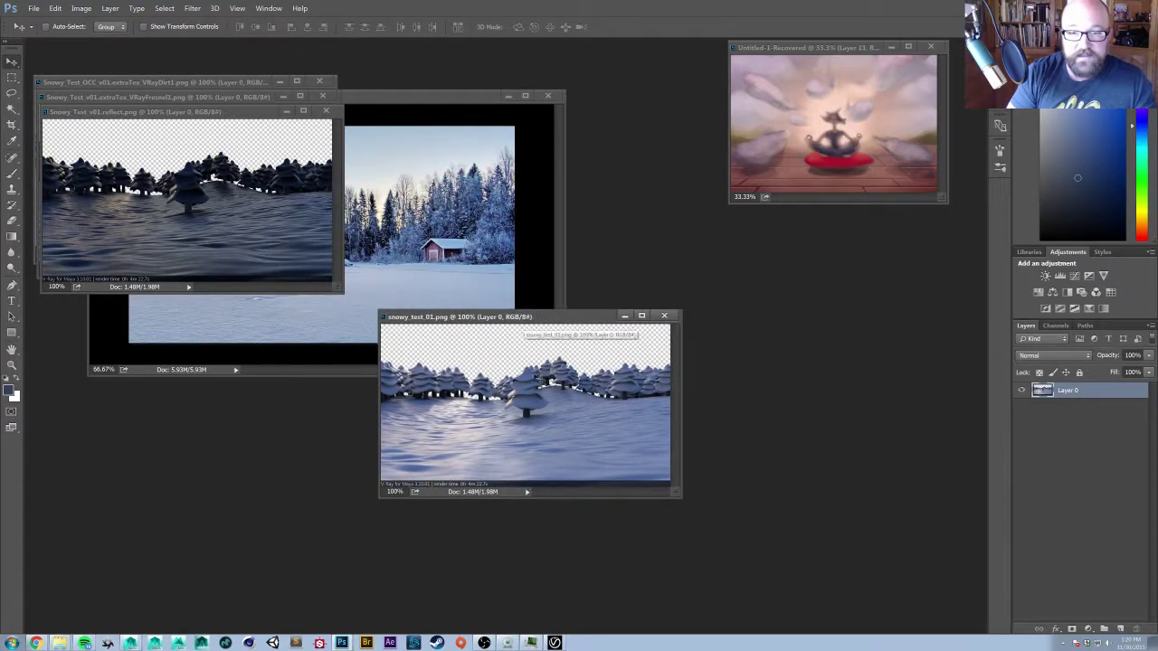
left_click(558, 224)
left_click_drag(458, 272, 604, 407)
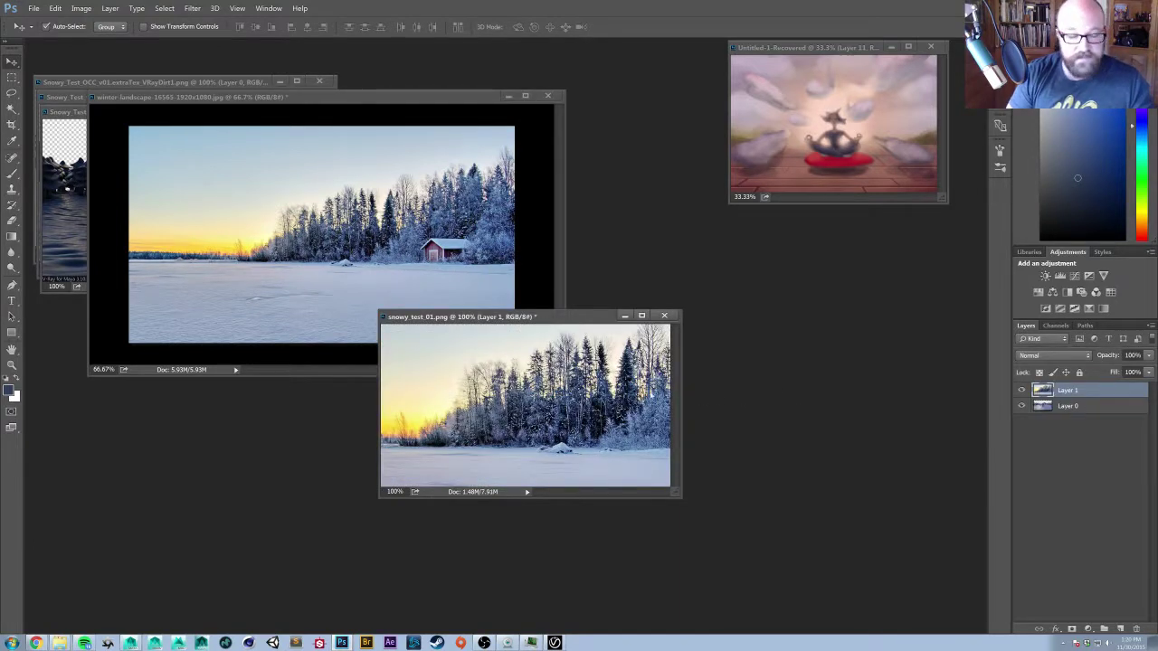
- Scale the winter photo layer proportionally to 54% so it fits the snowy_test_01 canvas
key("ctrl+t")
left_click_drag(675, 494, 841, 602)
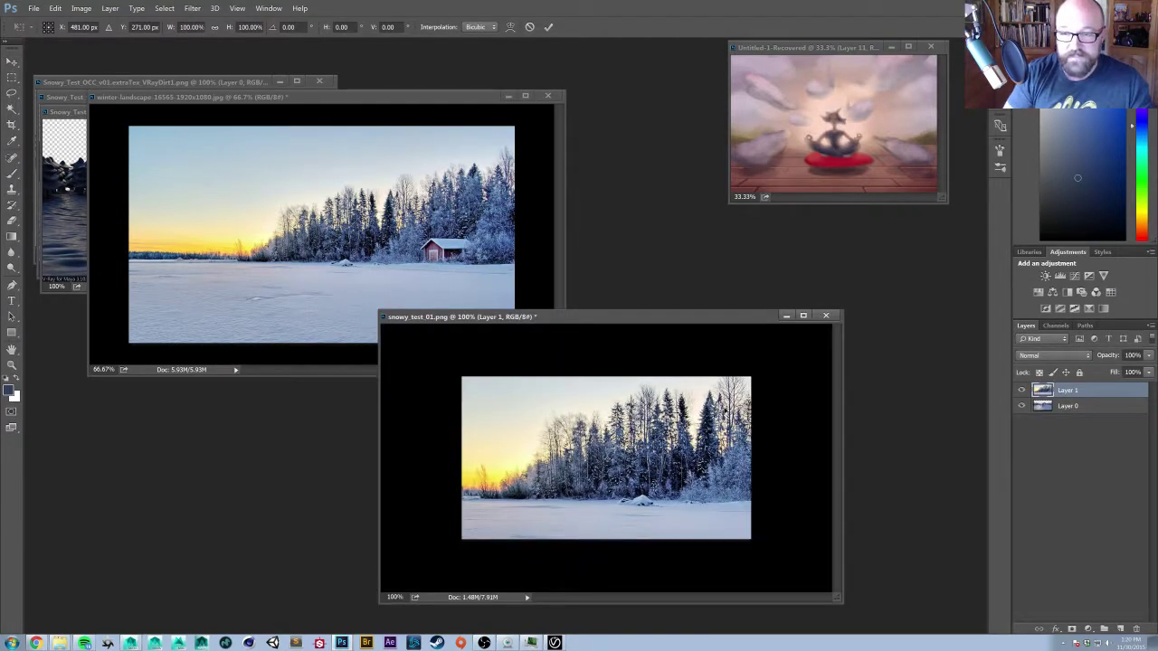
left_click(215, 29)
left_click_drag(227, 29, 198, 28)
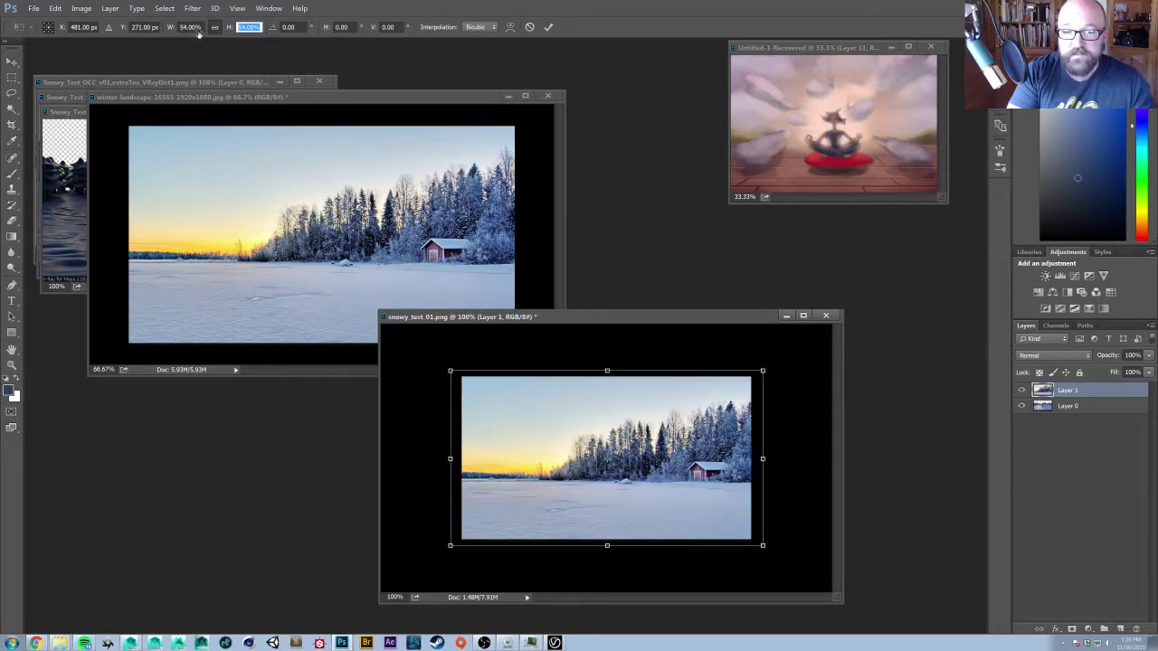
key("Return")
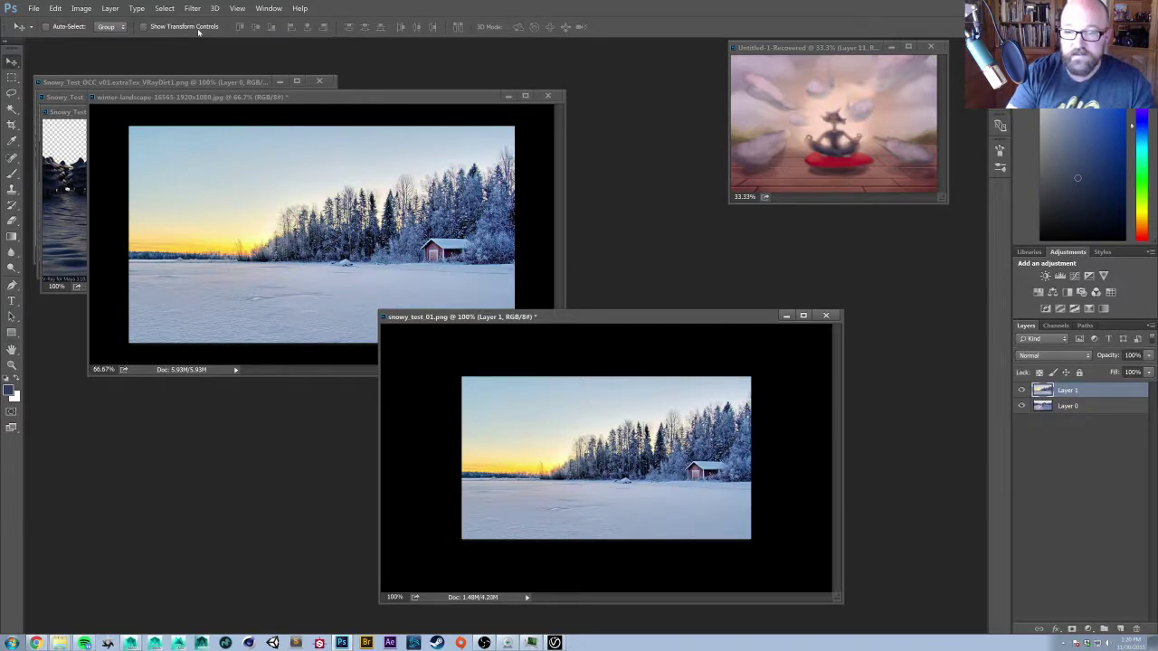
- Place the winter photo layer beneath the color render and shift it up so its treeline and cabin sit behind the rendered trees
left_click_drag(1049, 390, 1042, 455)
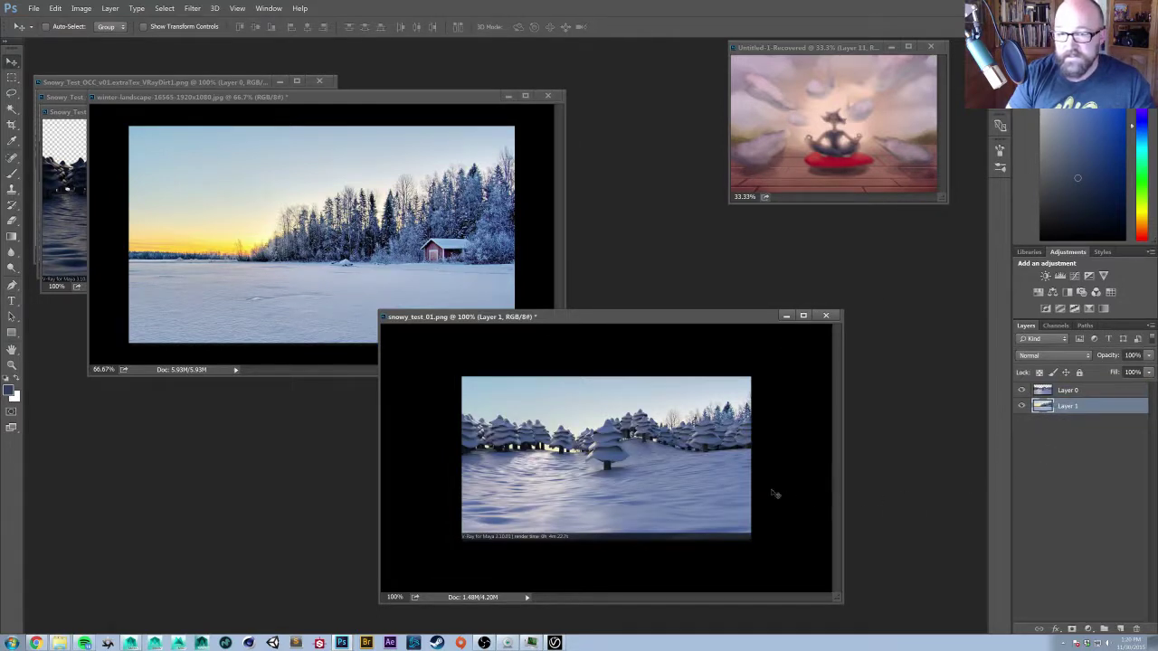
left_click_drag(720, 509, 715, 453)
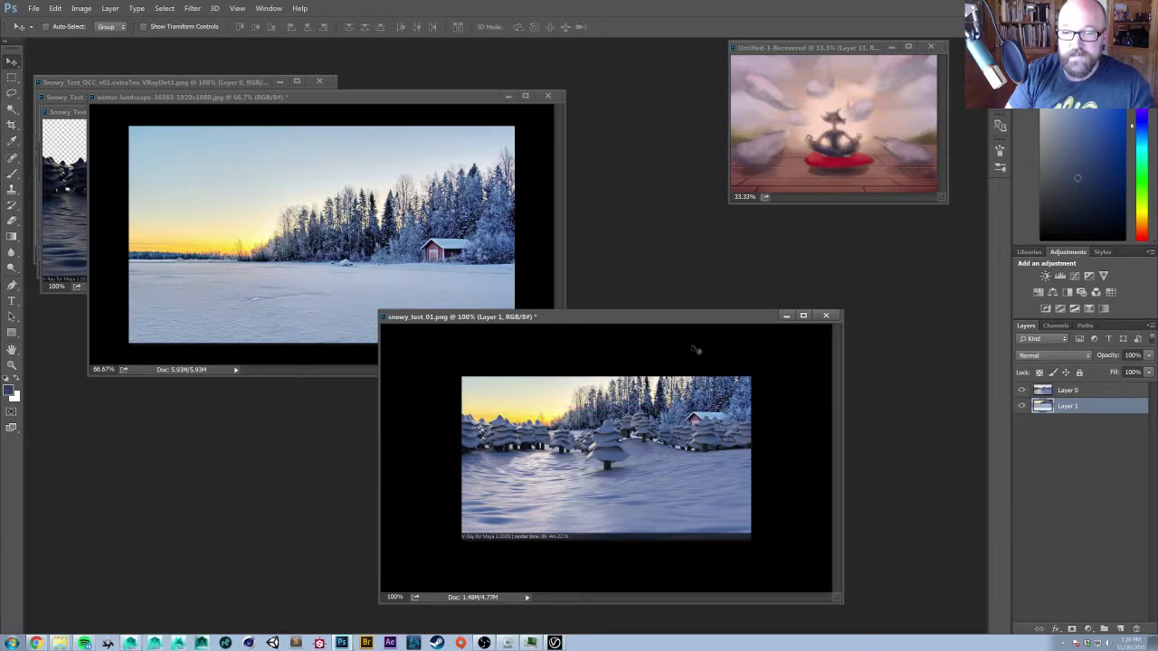
left_click_drag(682, 320, 700, 298)
- Close the original winter landscape photo document
left_click(560, 213)
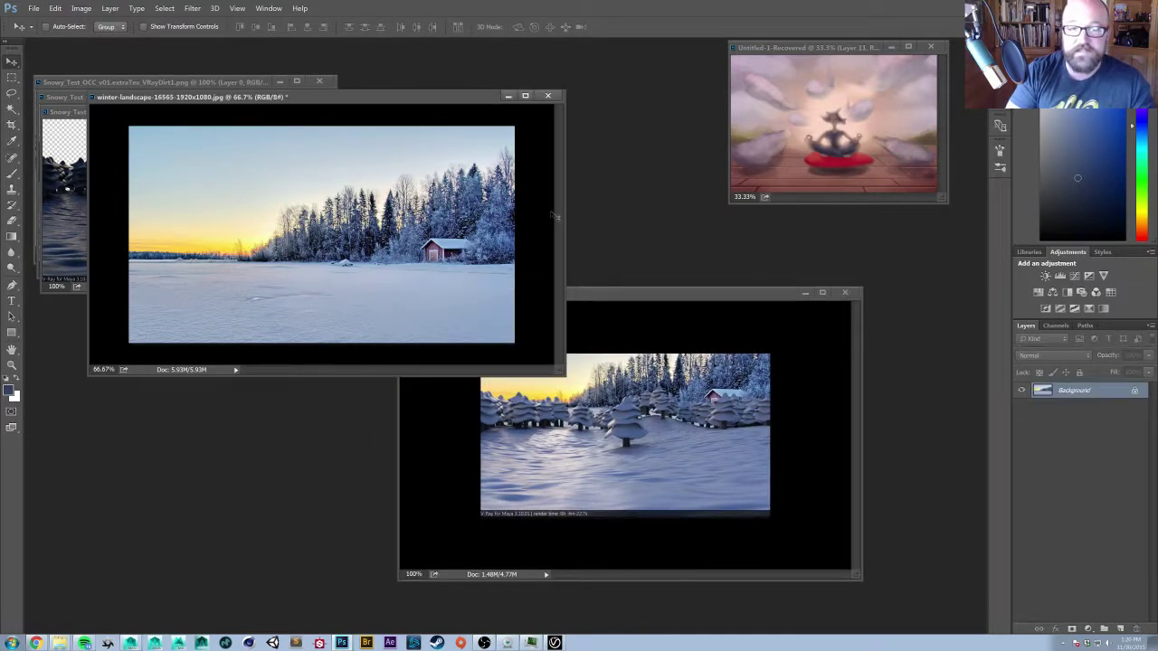
key("ctrl+w")
left_click(581, 246)
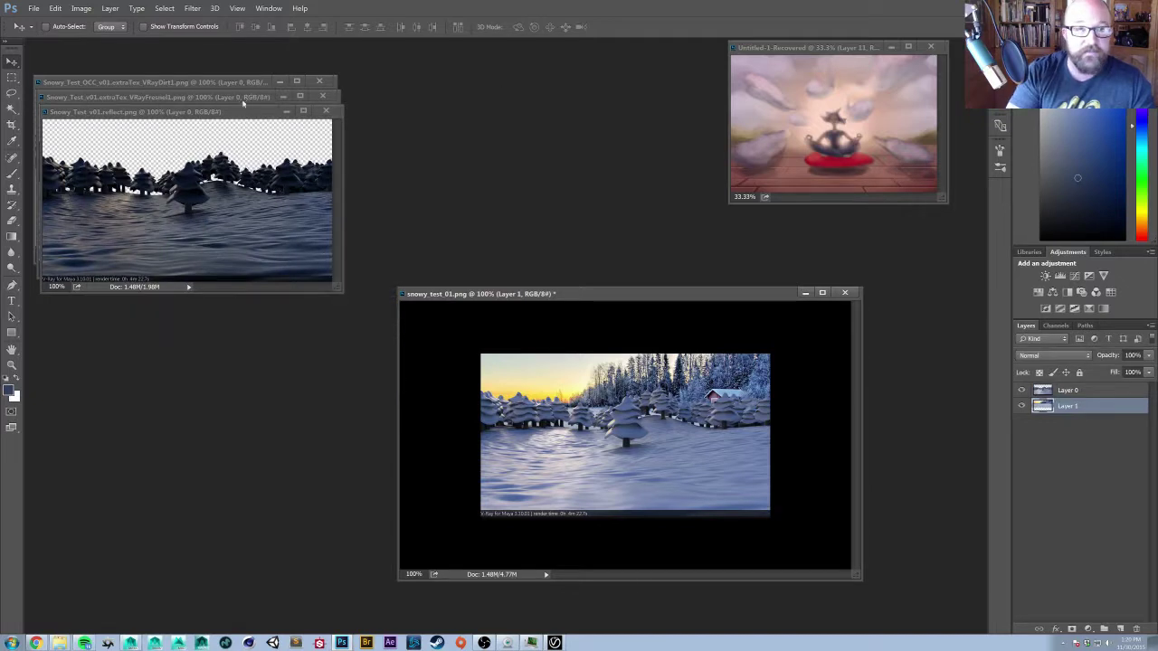
- Copy the reflect pass into snowy_test_01 as the topmost layer and close its source document
left_click_drag(244, 111, 315, 135)
left_click_drag(310, 237, 604, 434)
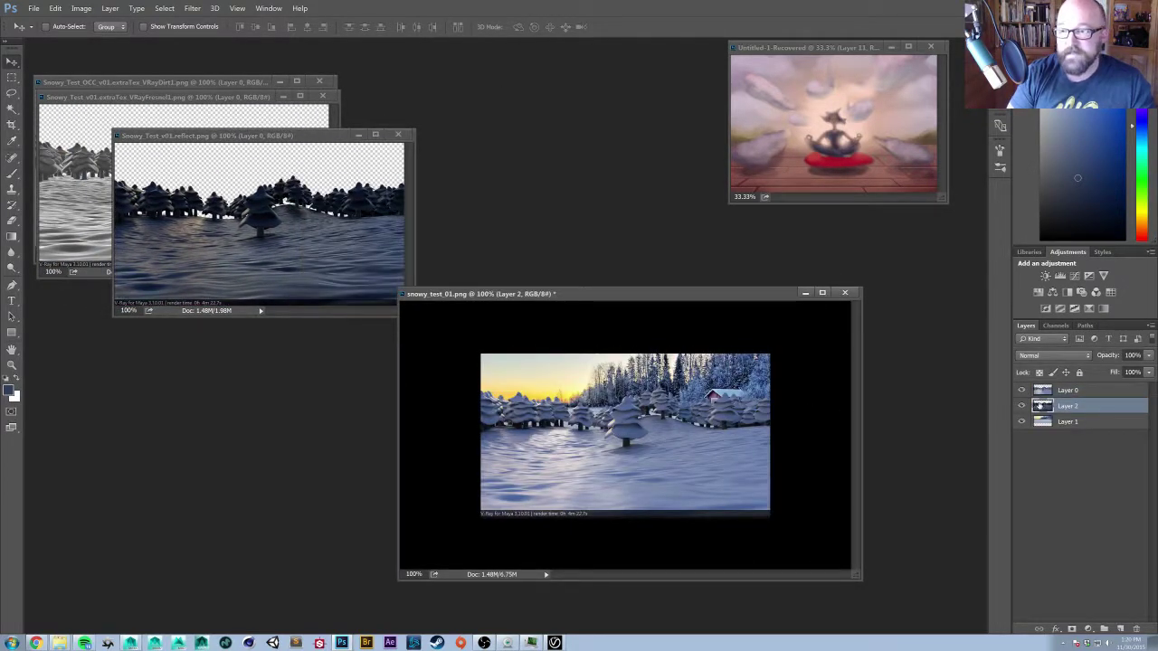
left_click_drag(1038, 406, 1037, 384)
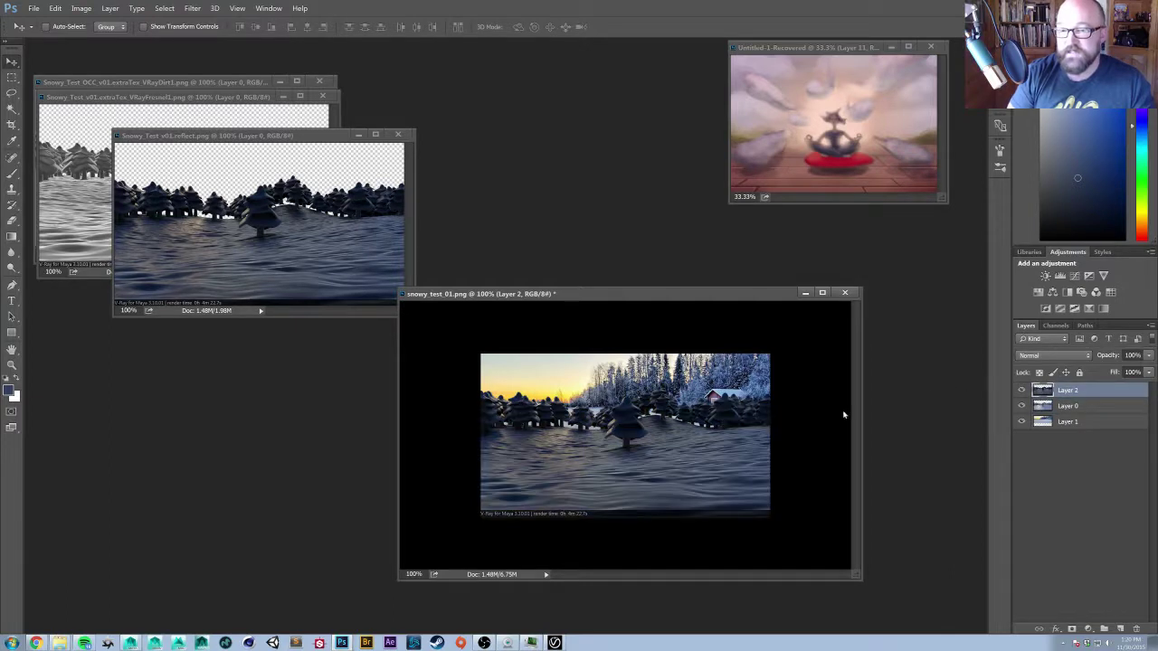
left_click(347, 209)
key("ctrl+w")
- Copy the Fresnel pass into snowy_test_01, aligned to the canvas above the reflect layer, and close its source document
left_click(221, 188)
left_click_drag(265, 192, 569, 403, "shift")
left_click(248, 179)
key("ctrl+w")
- Copy the VRayDirt occlusion pass into snowy_test_01, aligned to the canvas as the top layer, and close its source document
left_click(241, 175)
left_click_drag(242, 177, 542, 398, "shift")
left_click(248, 167)
key("ctrl+w")
- Show the snowy_test_01 composite in full-screen mode, enlarged enough to examine the layered trees and snow
left_click_drag(532, 295, 412, 207)
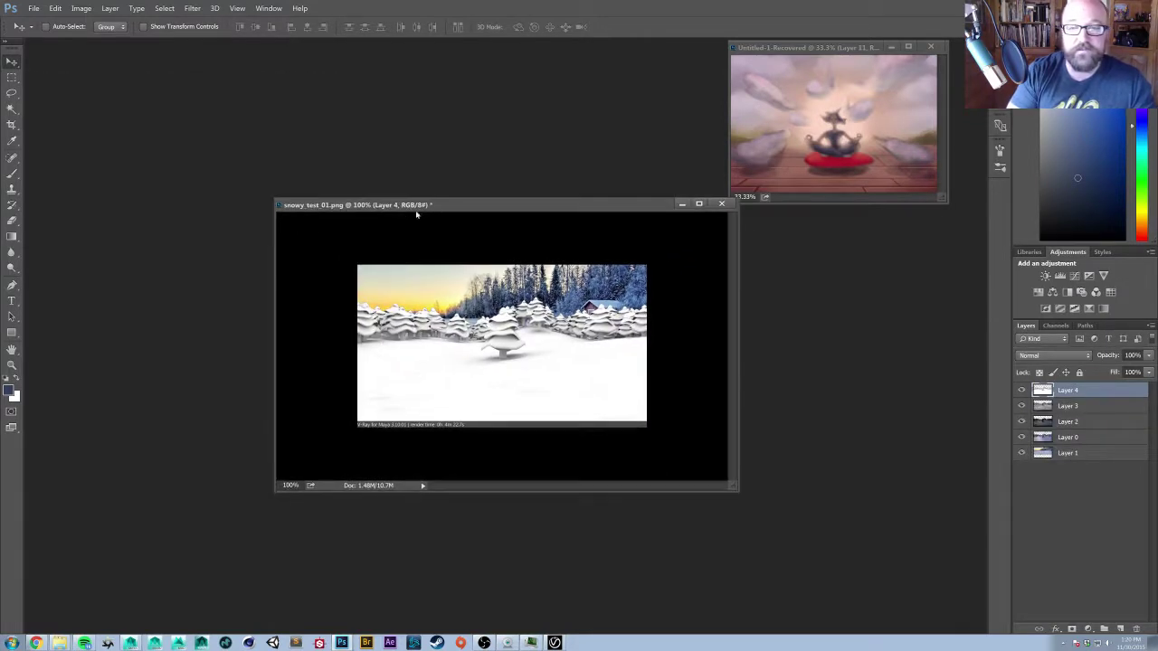
key("f")
left_click(575, 339, "ctrl")
left_click(575, 339, "ctrl")
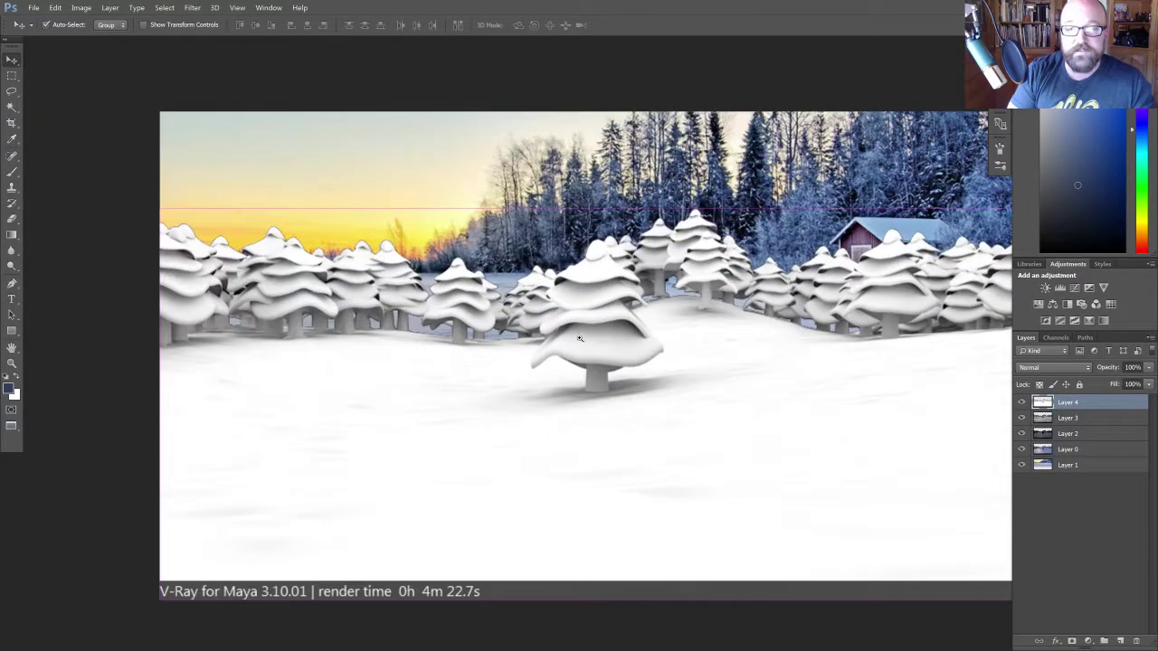
left_click_drag(622, 326, 489, 310)
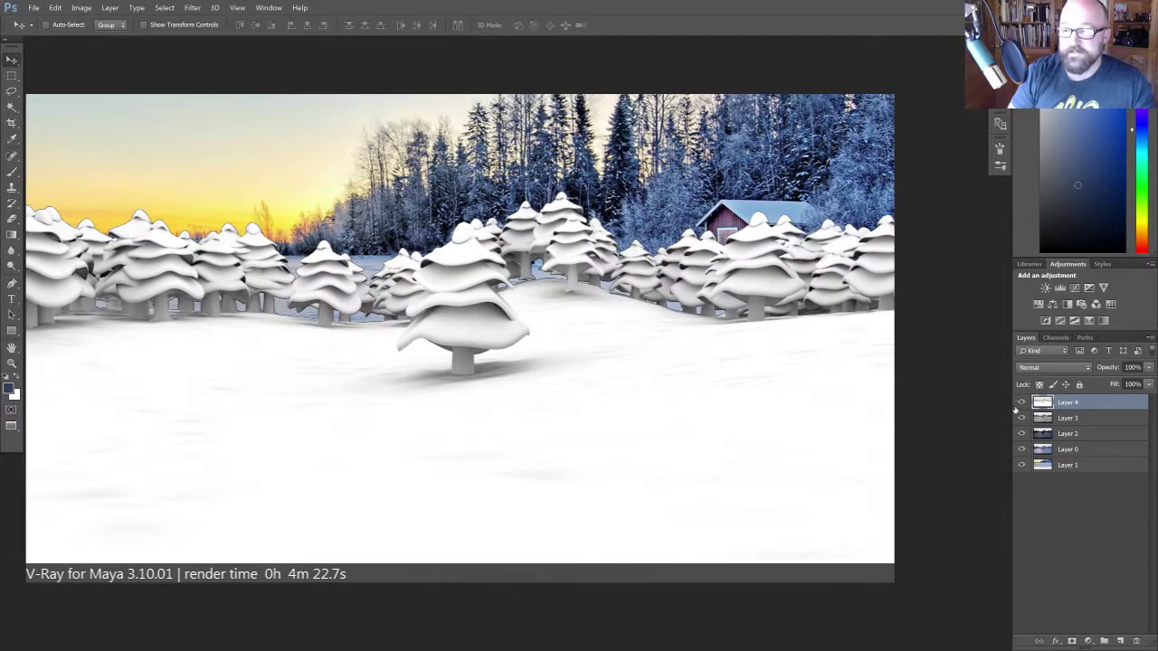
- Hide Layers 2, 3 and 4 and add a Curves adjustment directly above Layer 0, clipped to it
left_click_drag(1020, 403, 1022, 434)
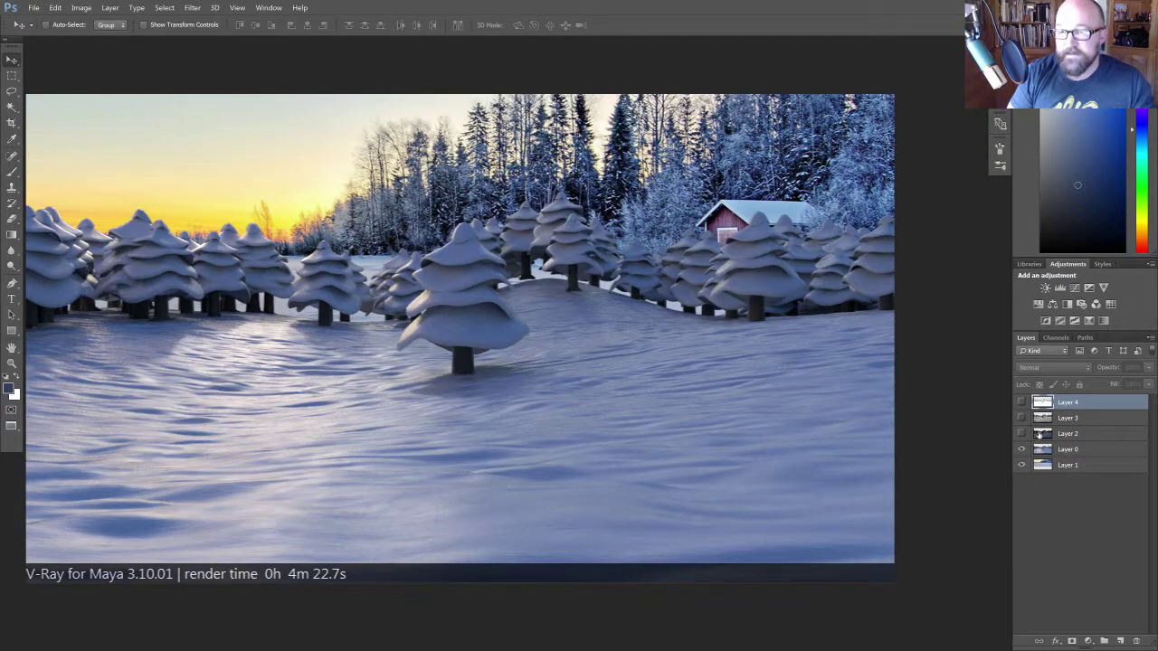
left_click(1040, 433)
left_click(1049, 452)
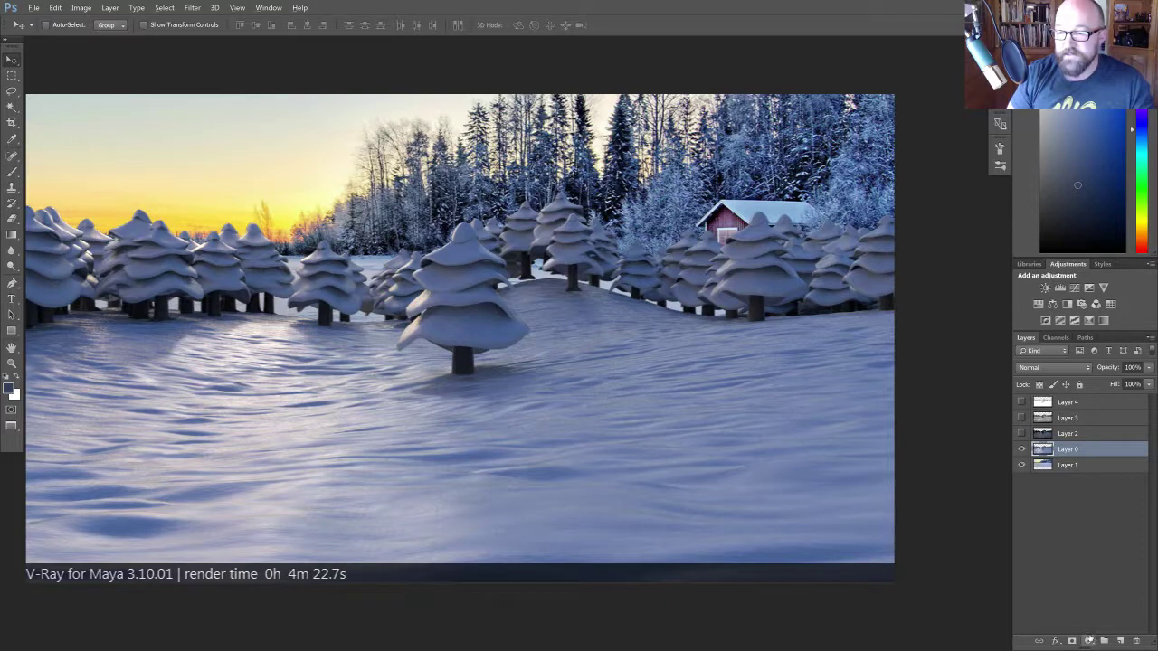
left_click(1088, 641)
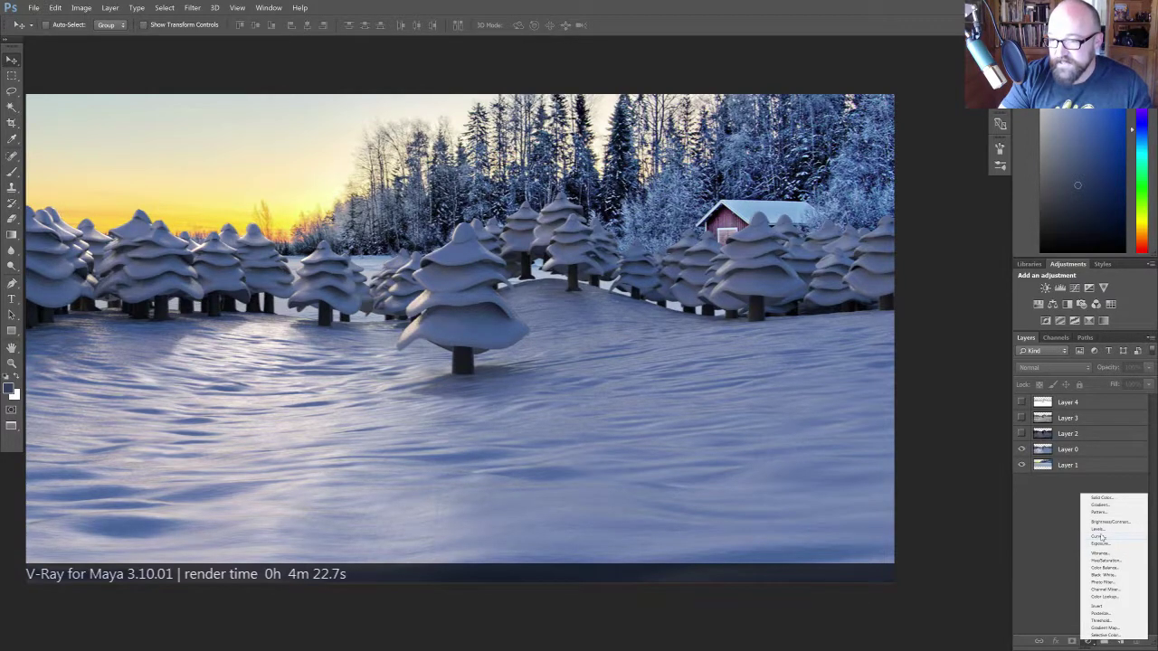
left_click(1099, 537)
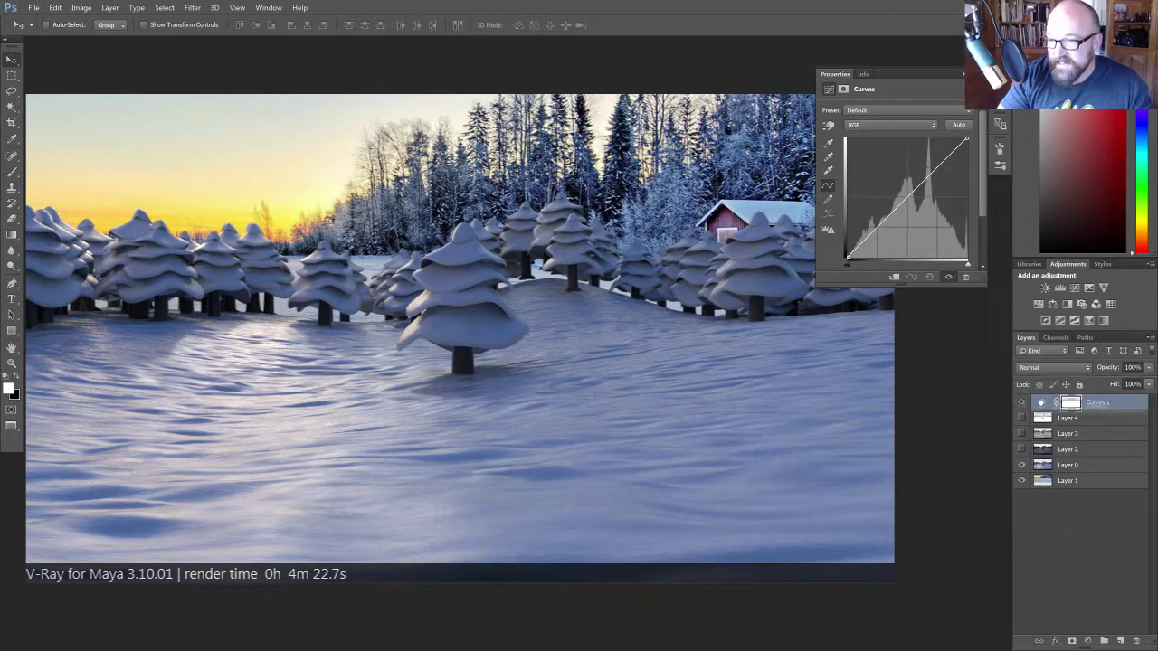
left_click_drag(1043, 449, 1043, 449)
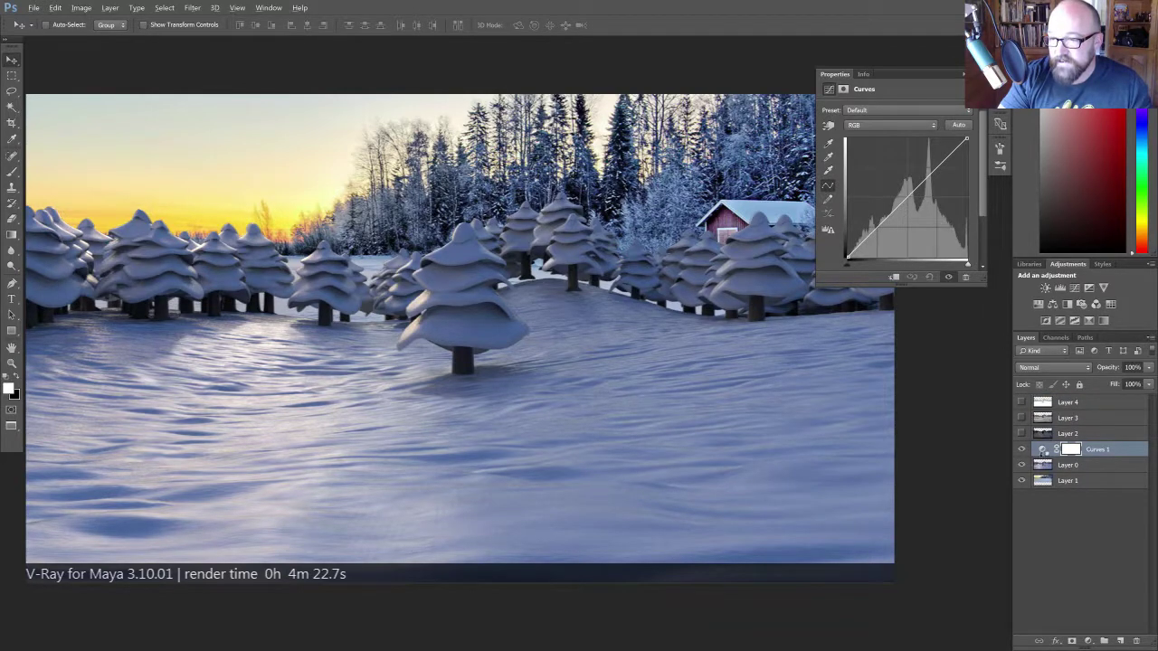
left_click(1044, 456, "alt")
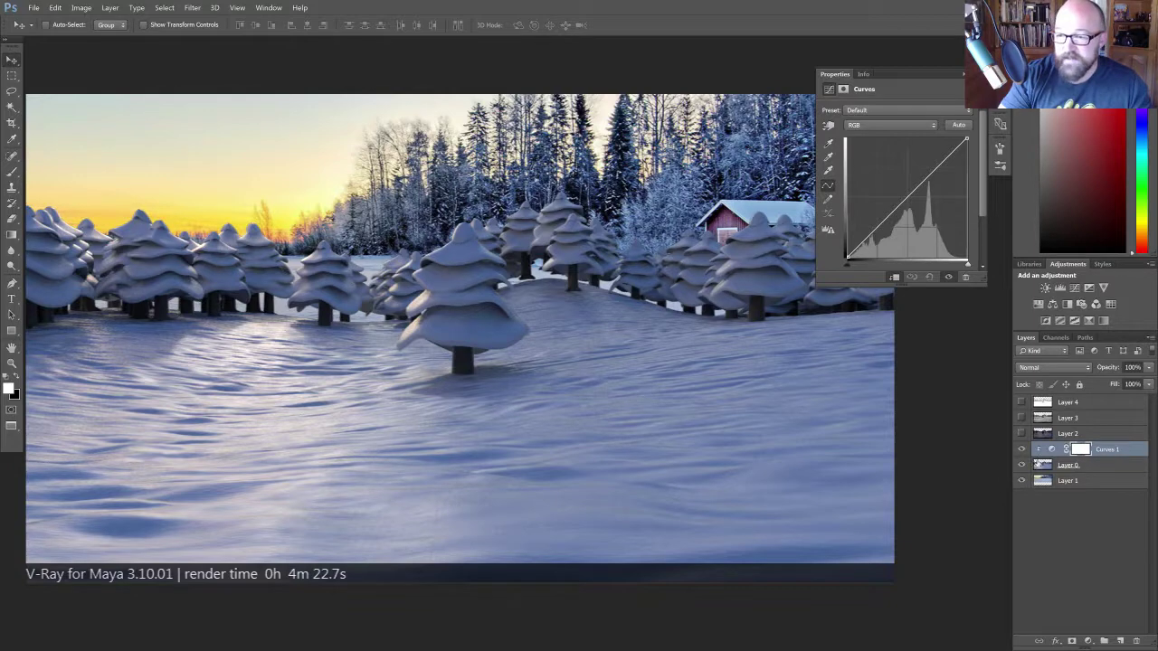
left_click(1051, 452)
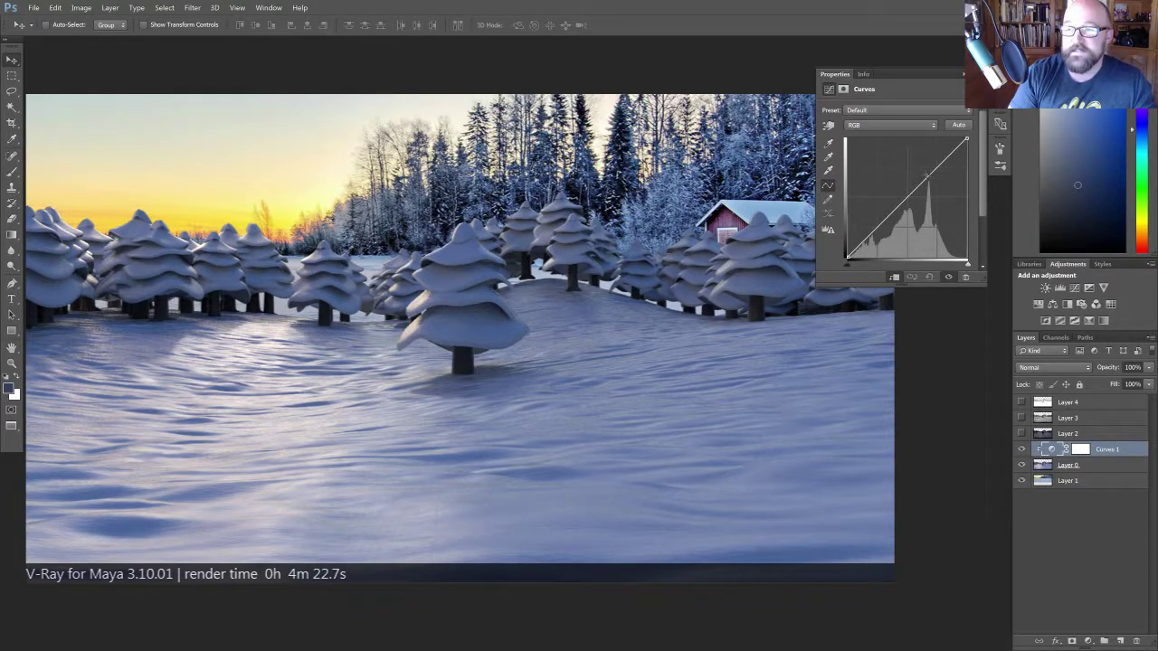
- Shape the RGB curve with a raised highlight point and a shadow point to brighten the rendered snow and trees
left_click_drag(927, 174, 933, 162)
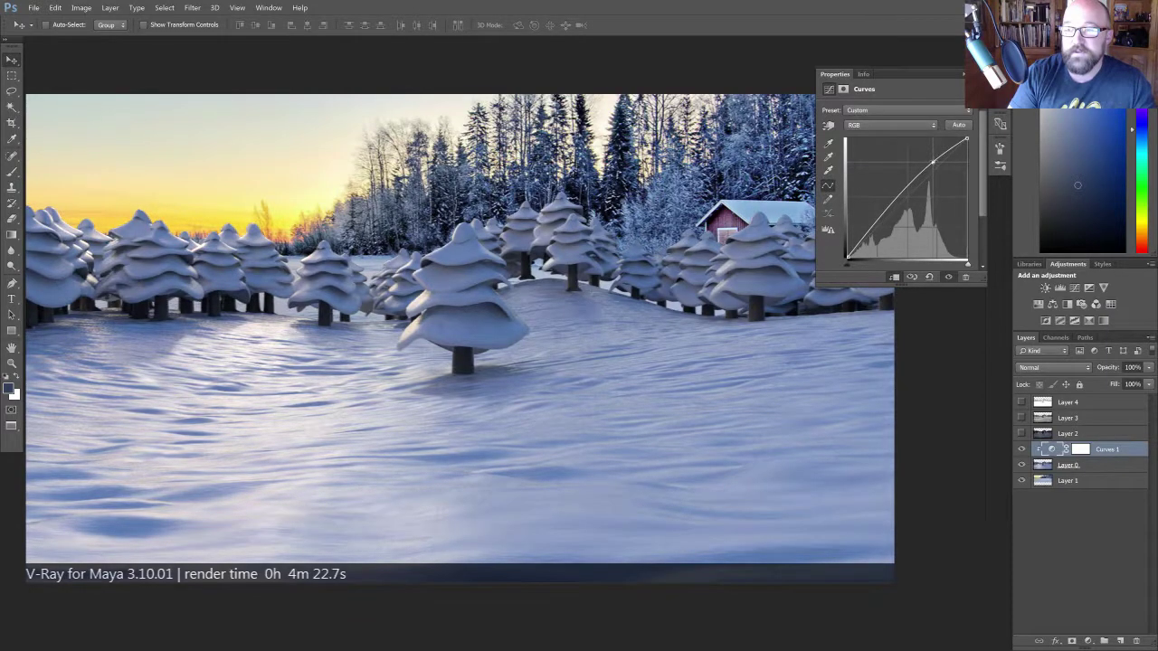
left_click_drag(884, 215, 878, 223)
left_click_drag(921, 171, 927, 158)
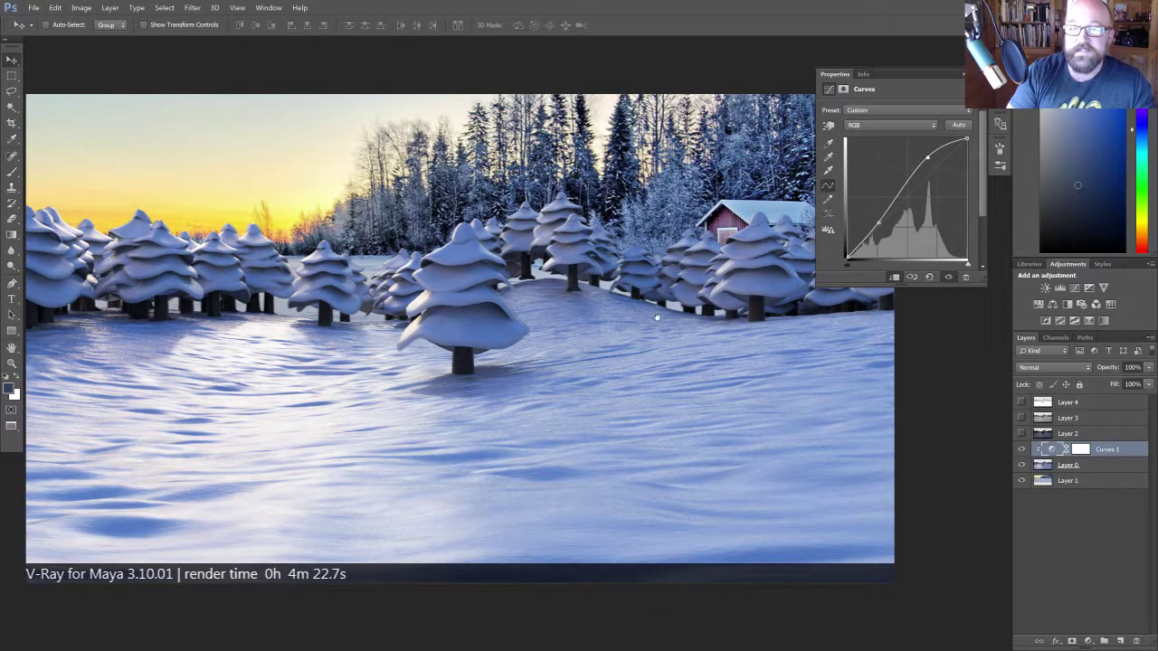
scroll(657, 317, "down", 1, "alt")
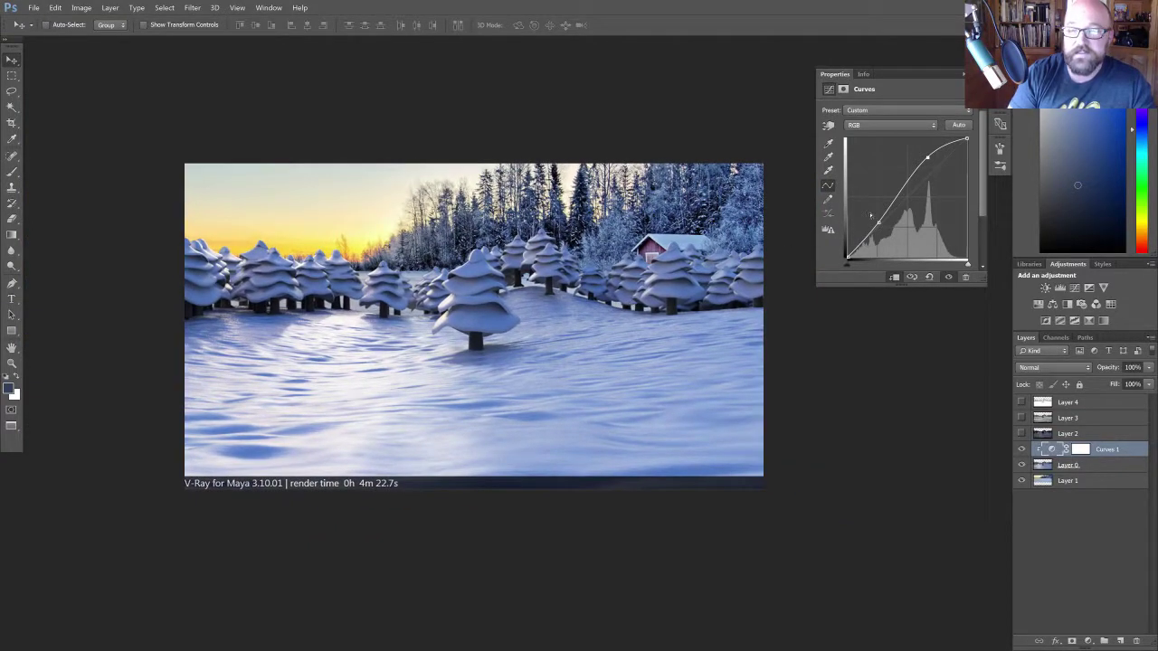
mouse_move(877, 220)
left_mouse_down()
mouse_move(868, 201)
mouse_move(876, 218)
left_mouse_up()
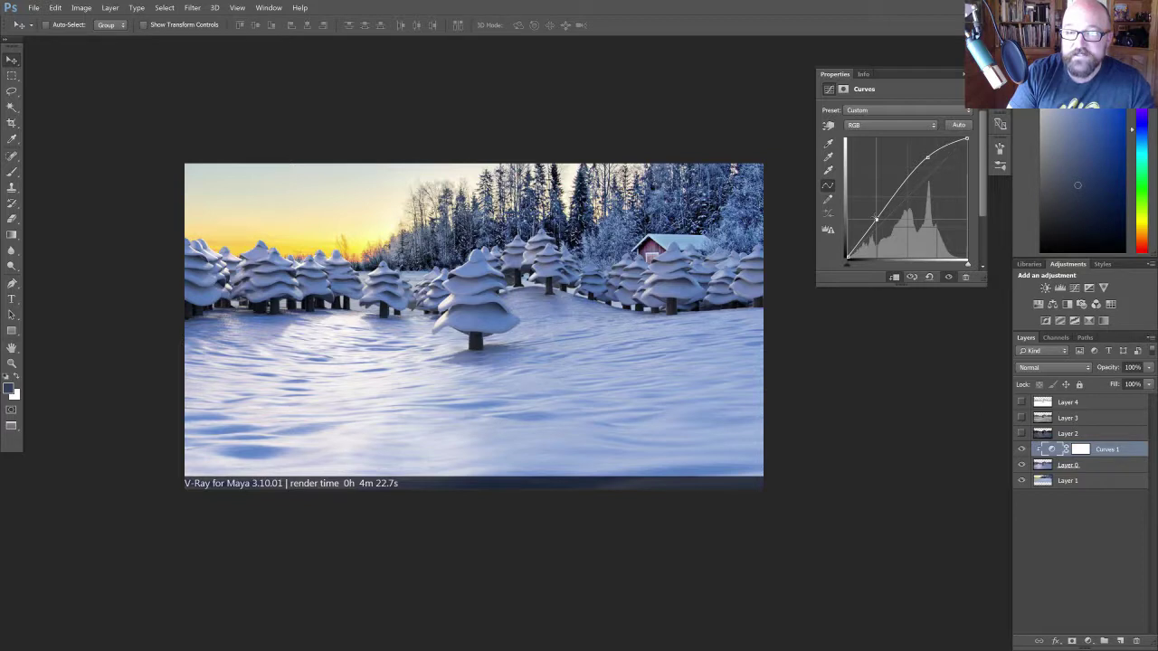
left_click(925, 156)
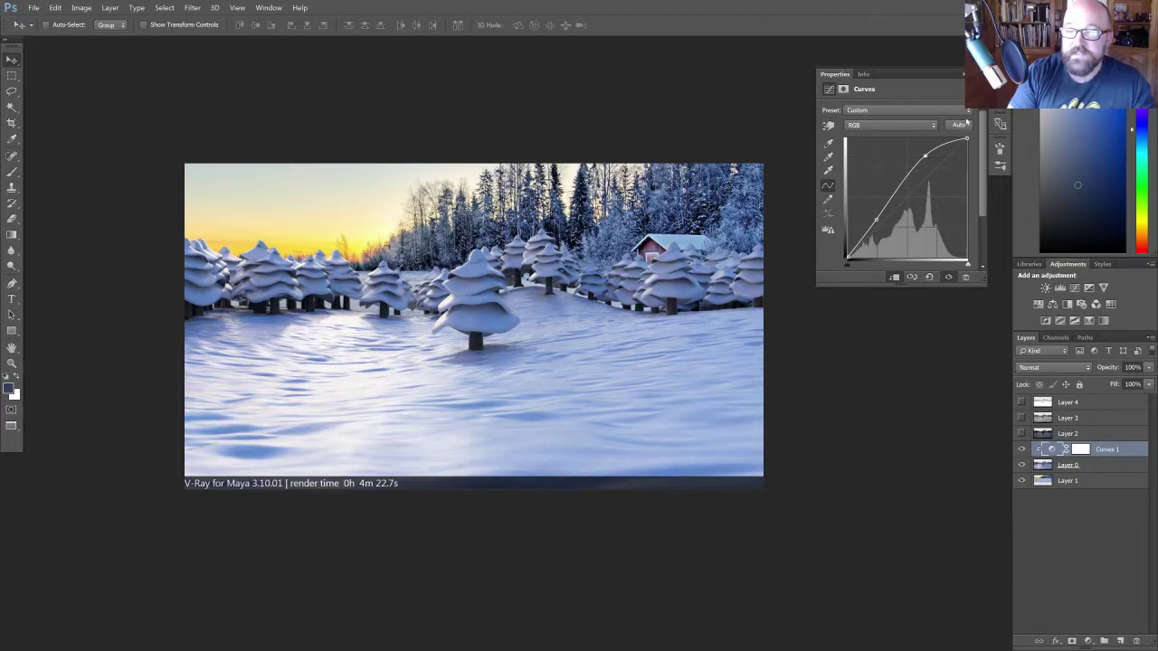
left_click(1051, 452)
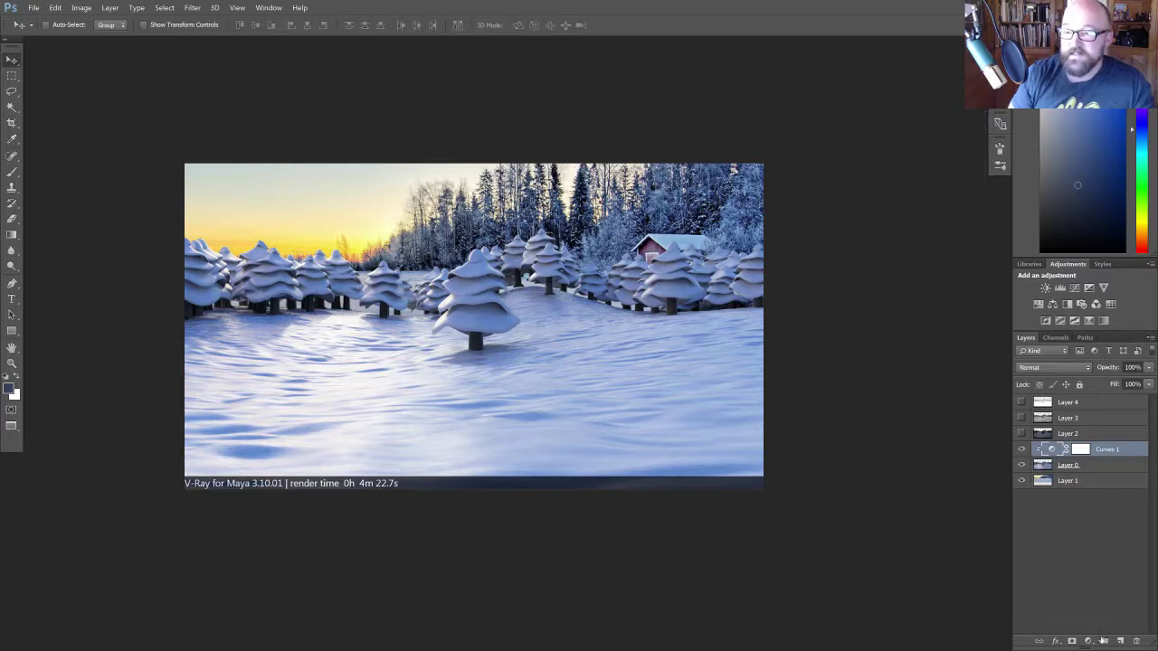
- Add a Hue/Saturation adjustment above Curves 1, clipped to Layer 0, with Saturation set to -4
left_click(1088, 641)
left_click(1099, 555)
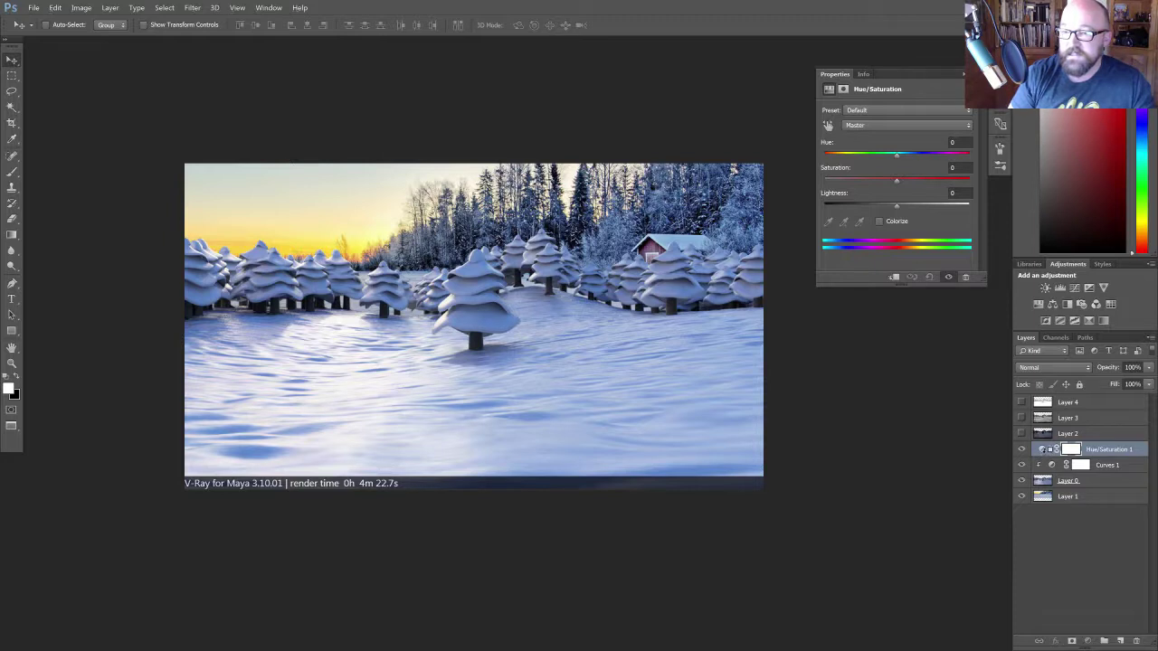
left_click(1048, 457, "alt")
left_click(877, 181)
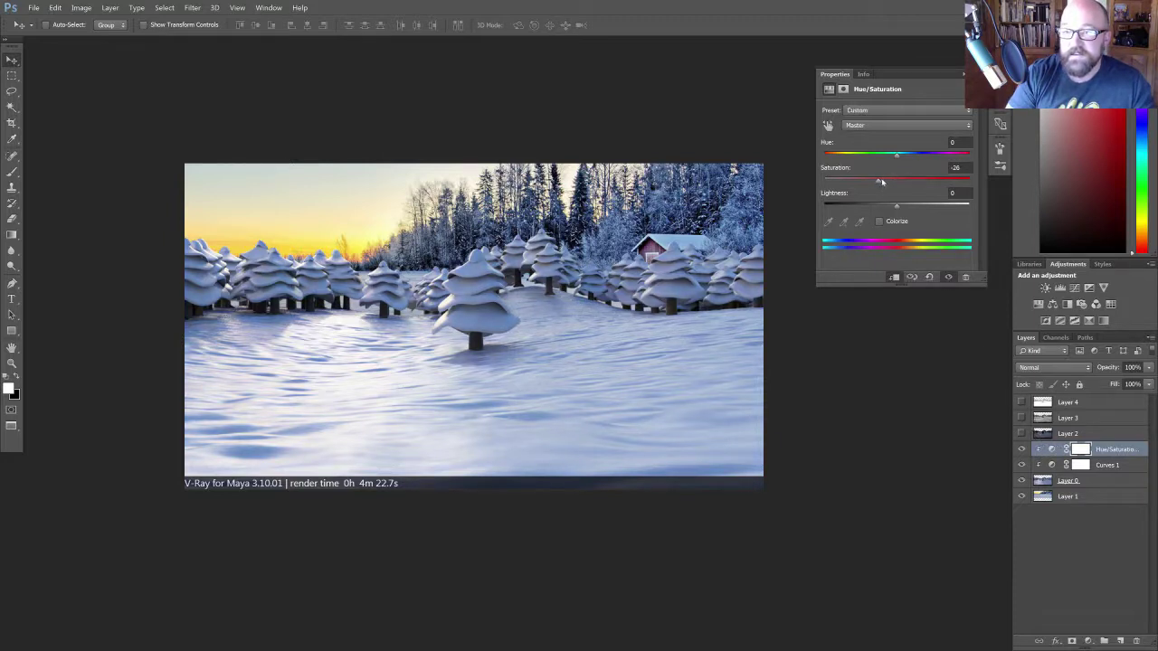
left_click_drag(882, 180, 897, 182)
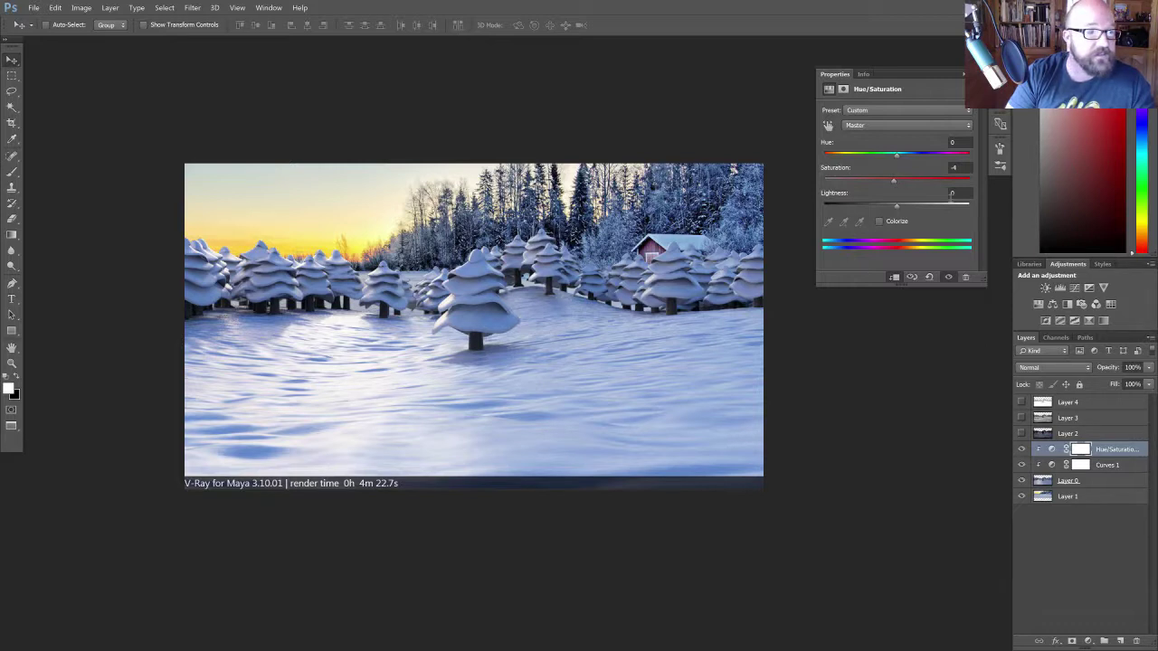
- Show Layer 2, the reflect pass, and set its blend mode to Screen
left_click(1021, 433)
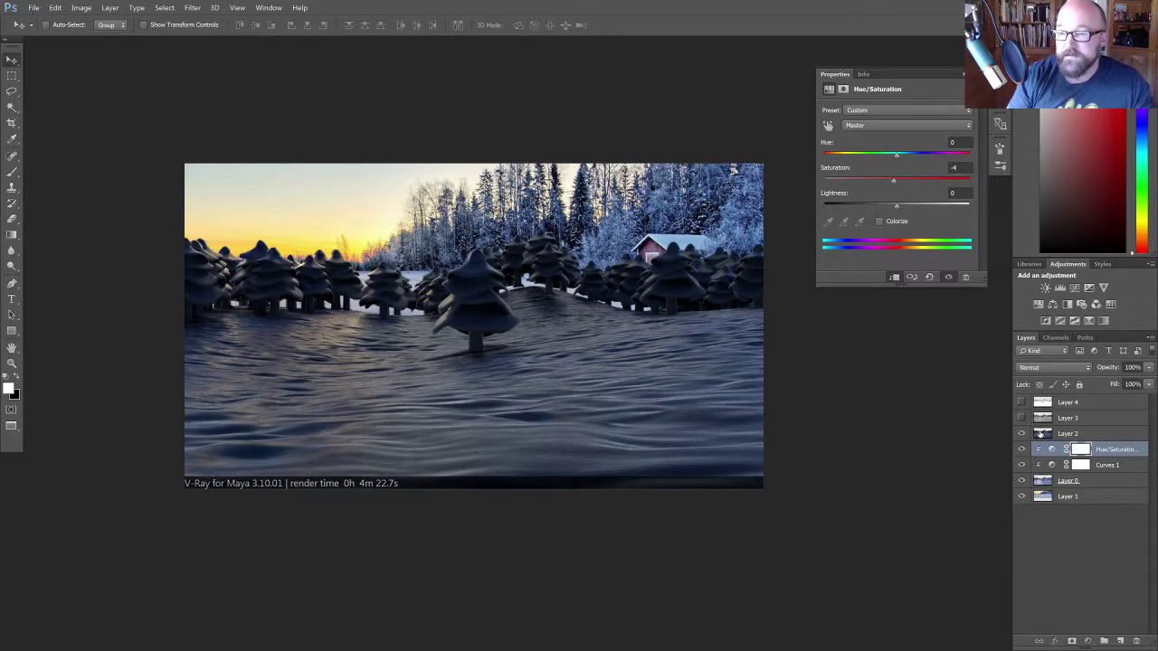
left_click(1040, 434)
left_click(1040, 367)
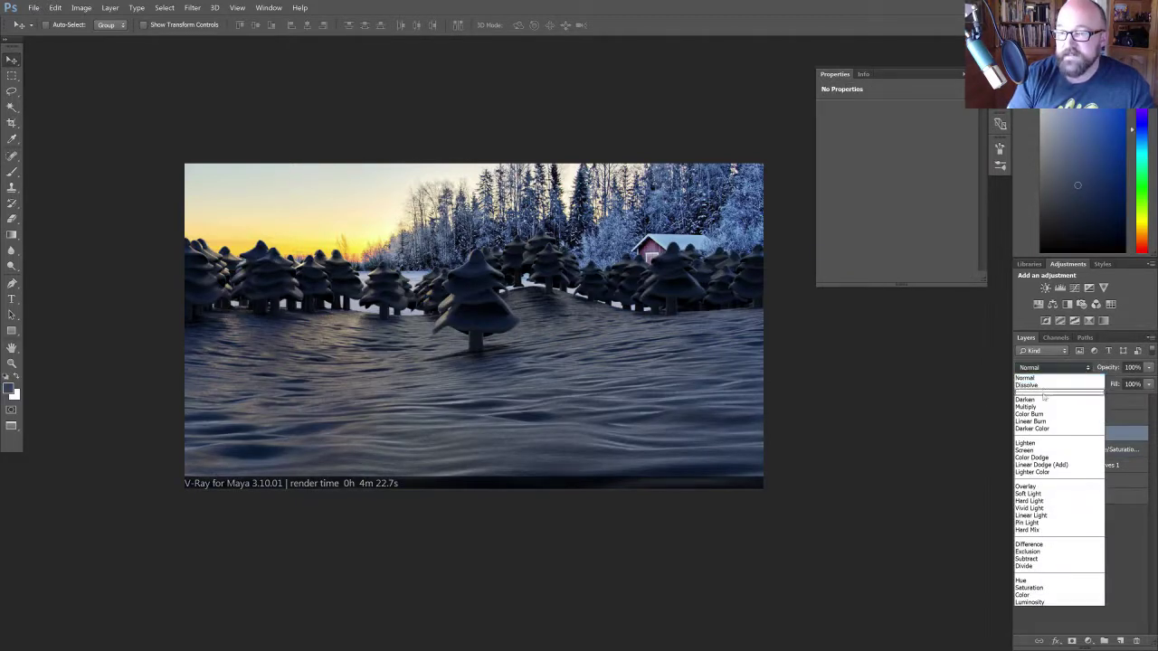
left_click(1039, 451)
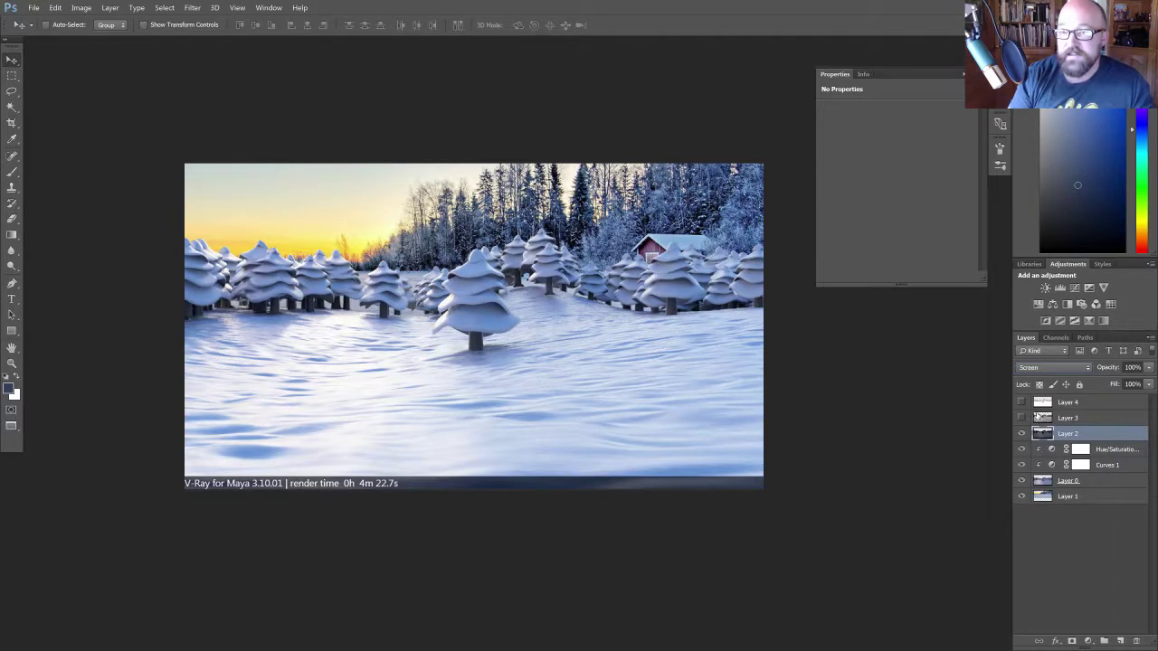
- Toggle Layer 2's visibility repeatedly to compare the composite with and without the screened reflections
left_click(1021, 434)
left_click(1021, 433)
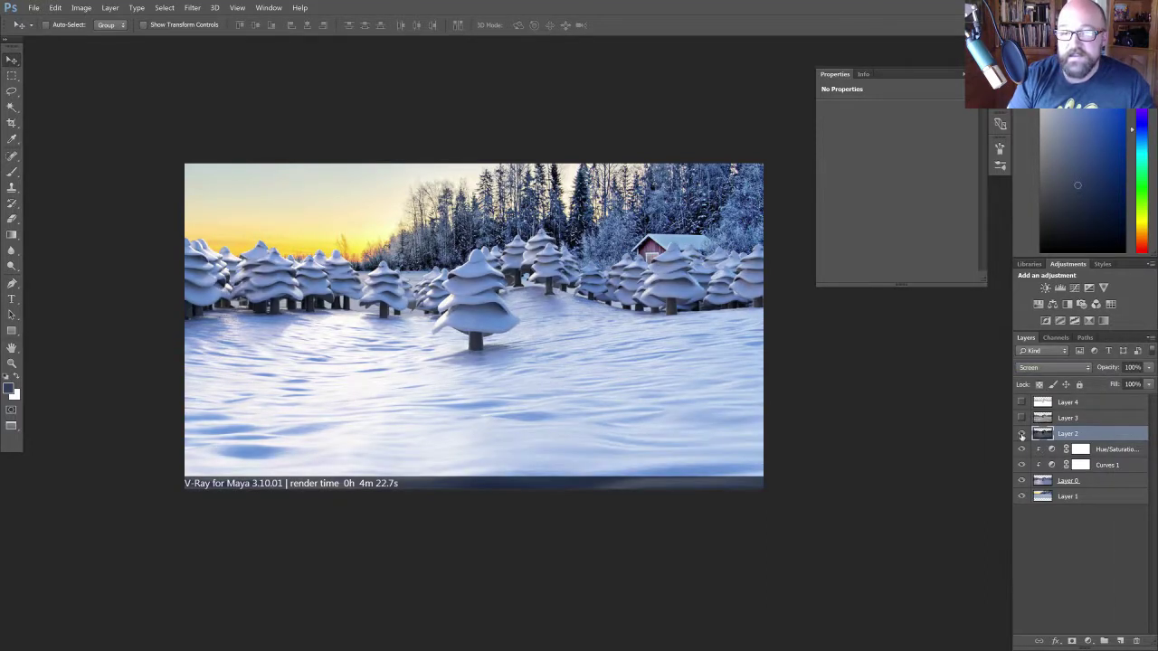
left_click(1021, 434)
left_click(1021, 435)
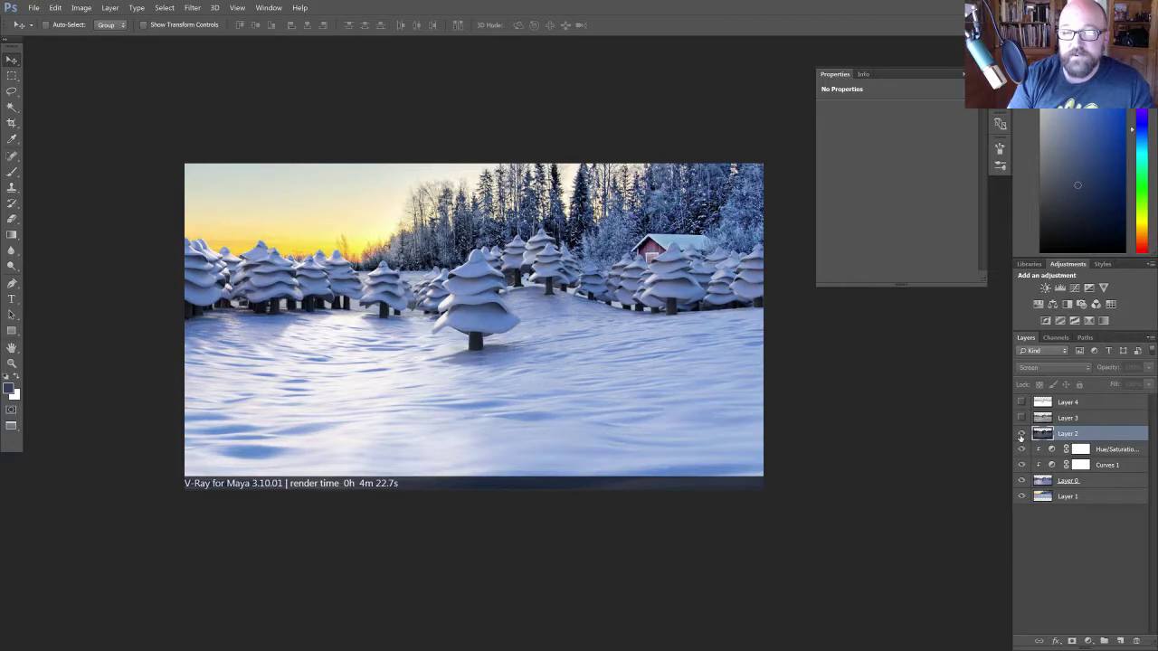
left_click(1021, 435)
left_click(1021, 435)
left_click(1021, 435)
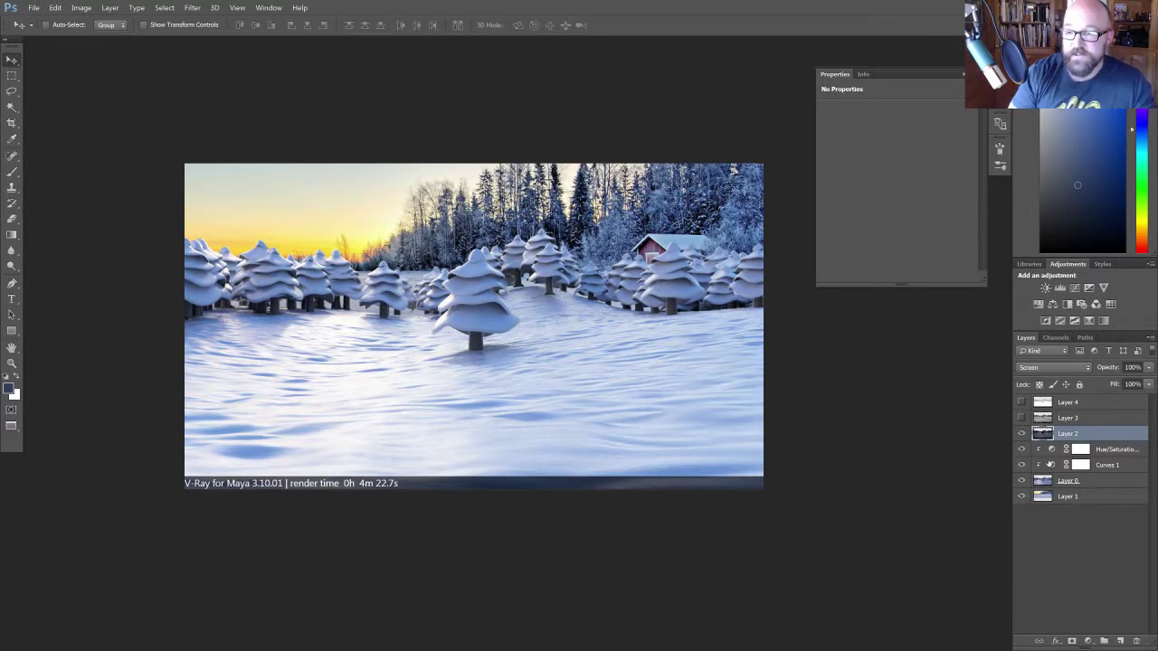
- Add a black mask to Layer 2 and brush white over the background tree rows to reveal reflections there
left_click(1071, 640)
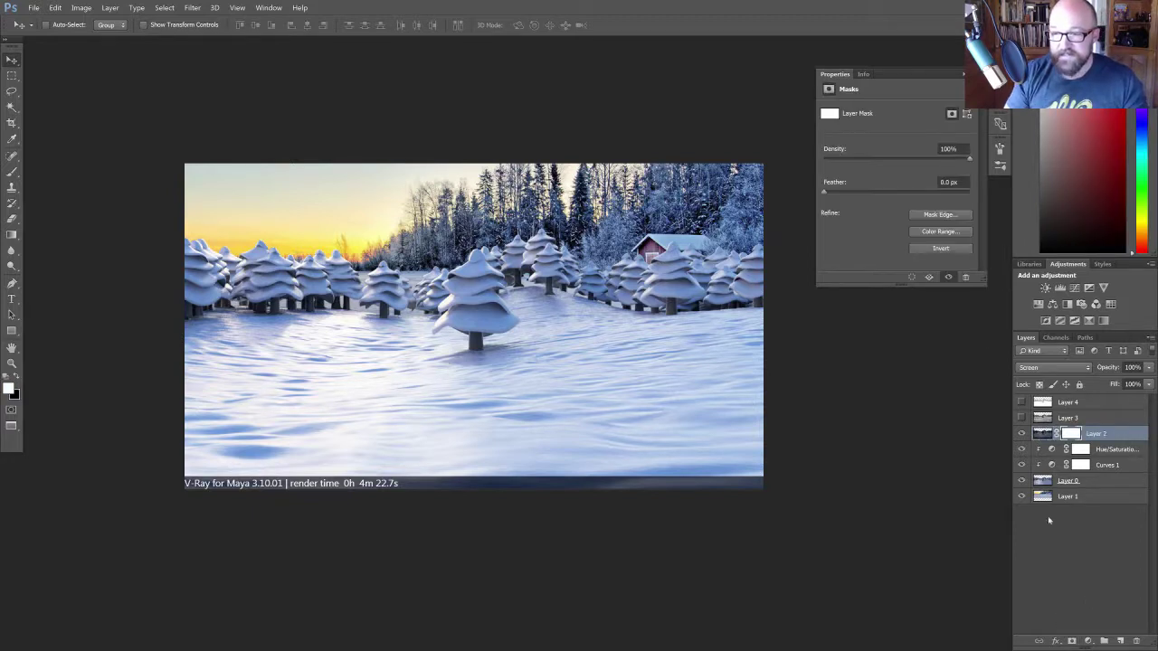
key("ctrl+i")
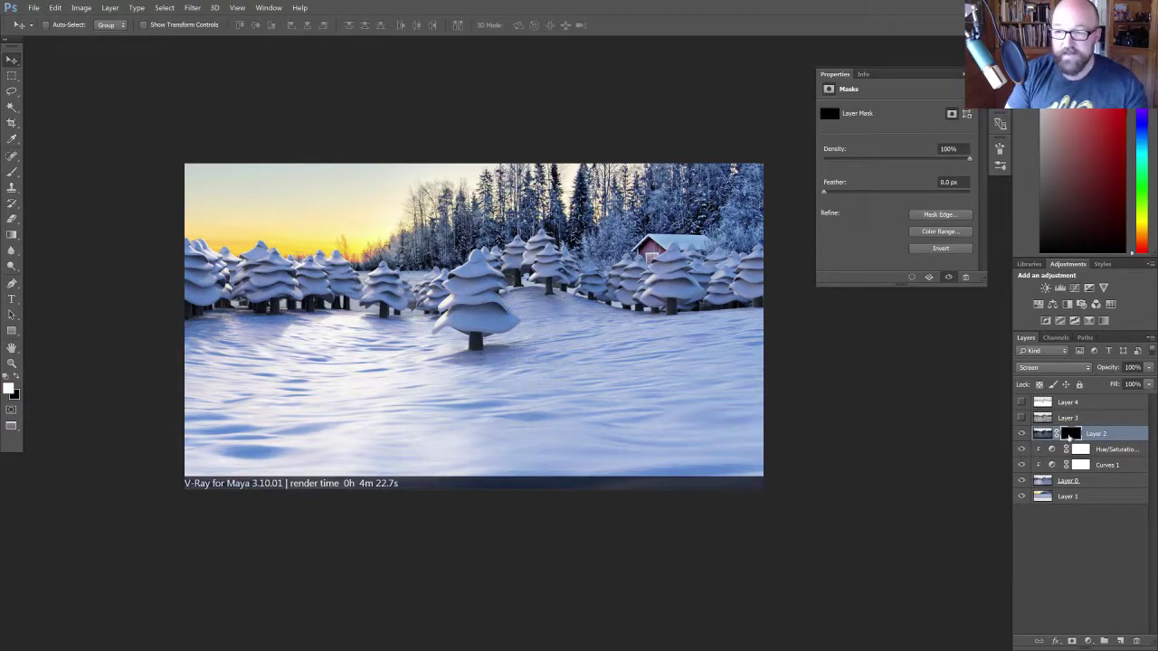
key("b")
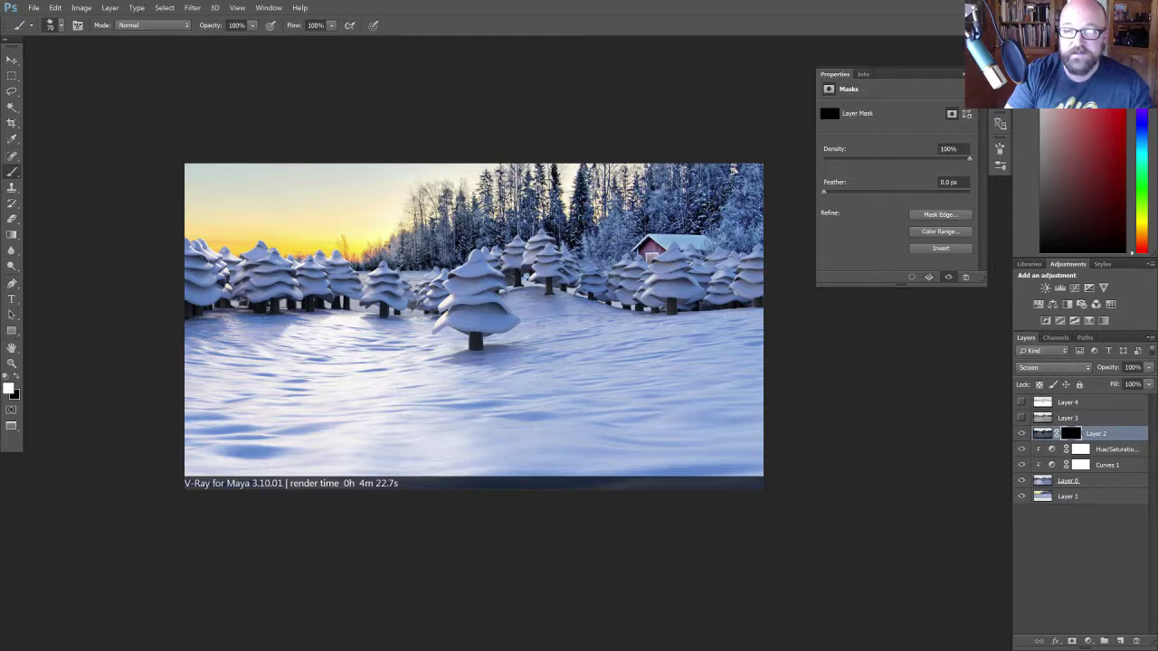
mouse_move(679, 264)
left_mouse_down()
mouse_move(724, 262)
mouse_move(592, 273)
mouse_move(550, 262)
mouse_move(539, 242)
left_mouse_up()
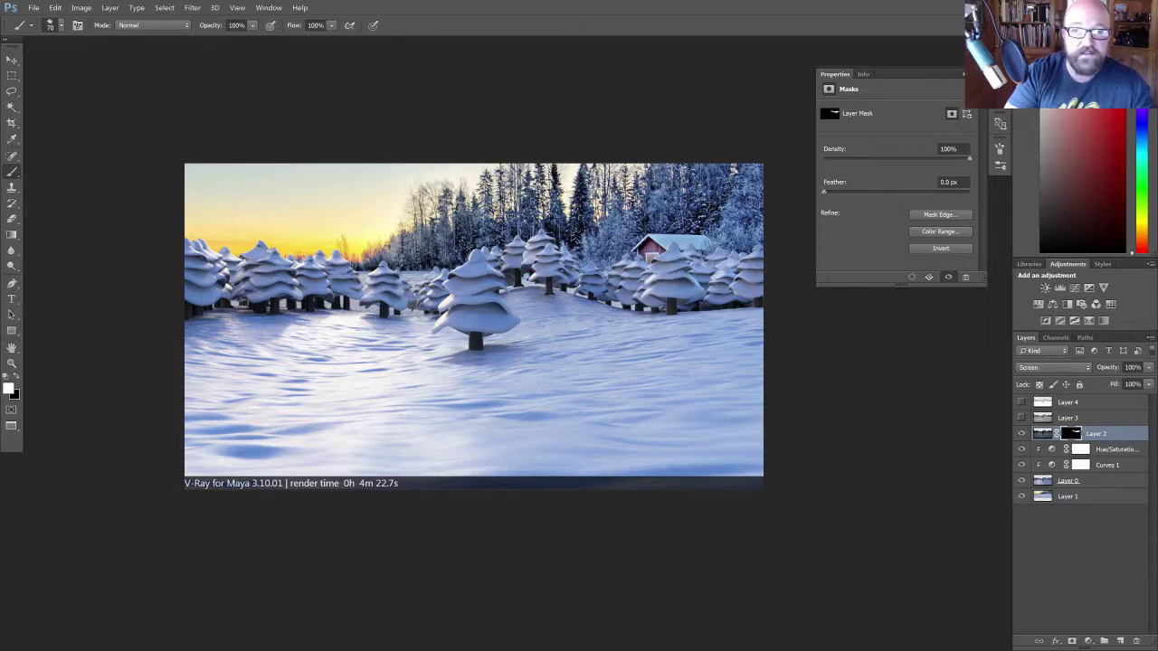
mouse_move(355, 268)
left_mouse_down()
mouse_move(298, 287)
mouse_move(241, 273)
left_mouse_up()
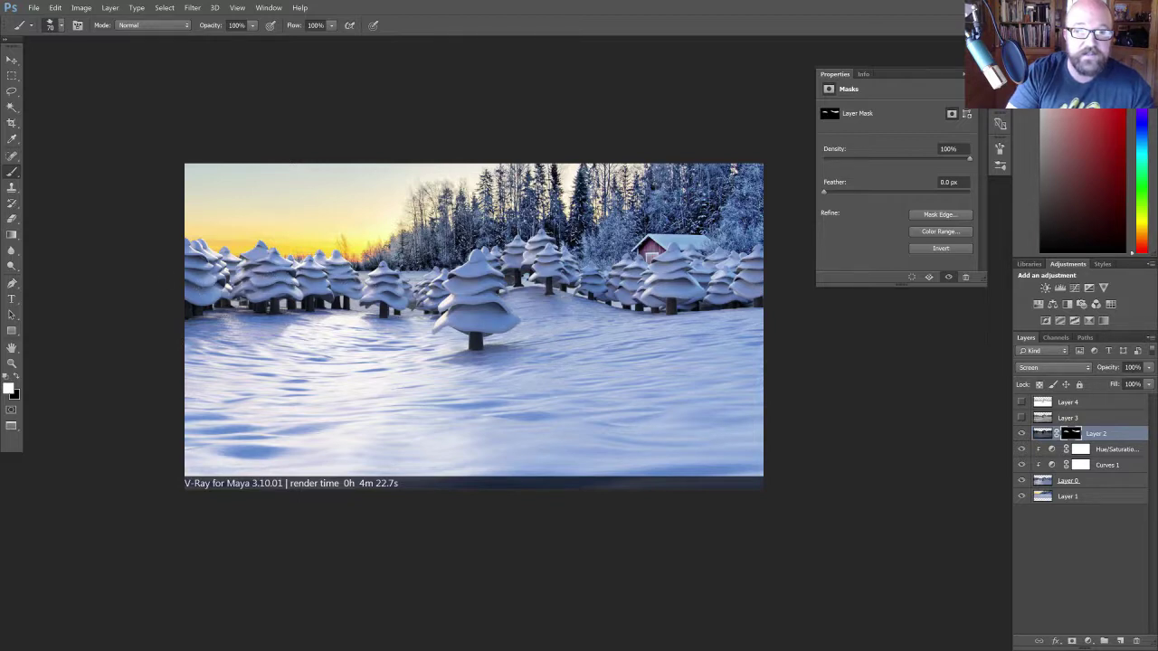
- Toggle the Curves 1 adjustment off and on to compare the snow's brightness
left_click(1021, 464)
left_click(1021, 464)
left_click(1021, 464)
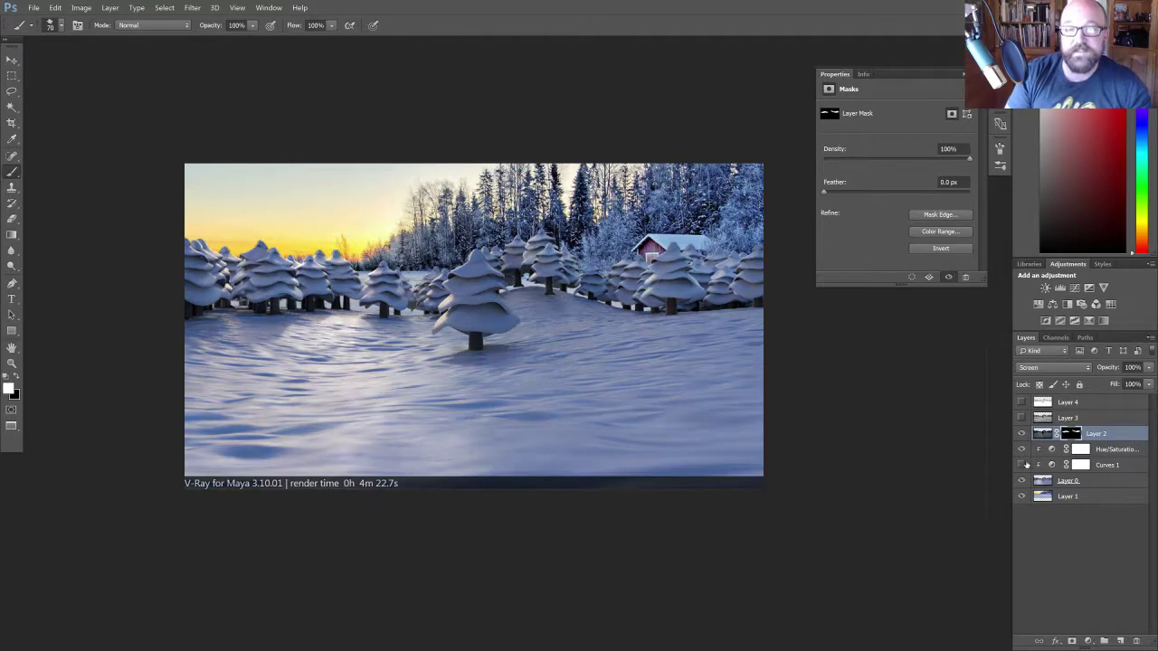
left_click(1021, 464)
- Paint black on the Curves 1 mask over the foreground snow to remove the brightening there
left_click(1079, 465)
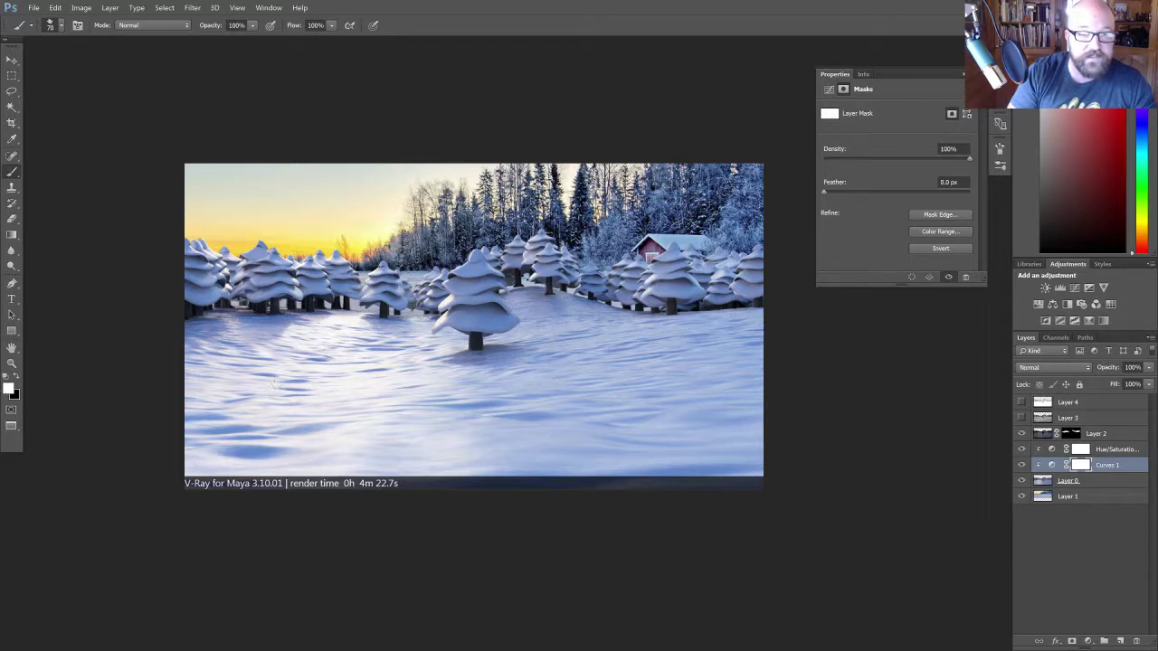
left_click_drag(314, 386, 324, 385)
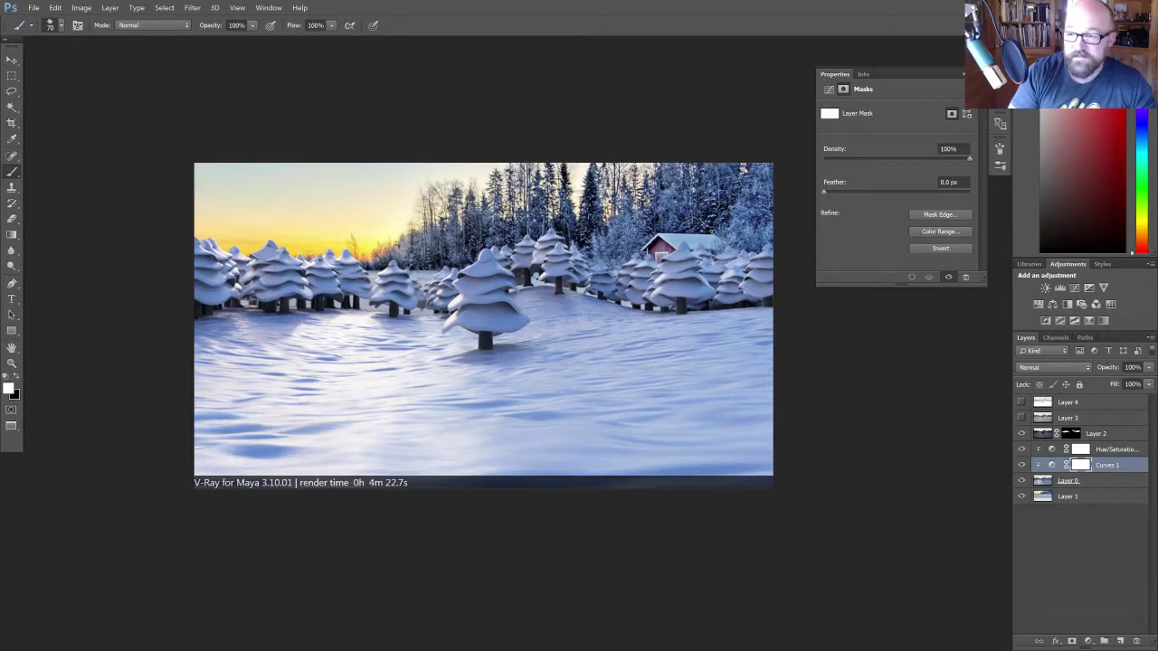
left_click(1075, 464)
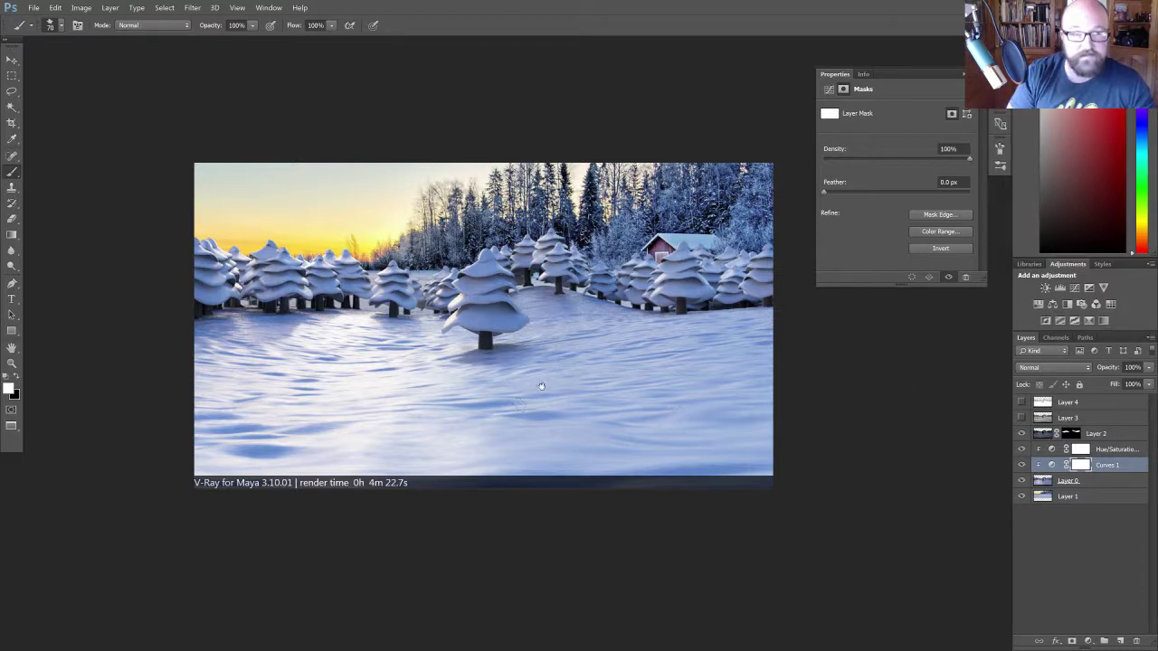
left_click_drag(541, 386, 494, 396)
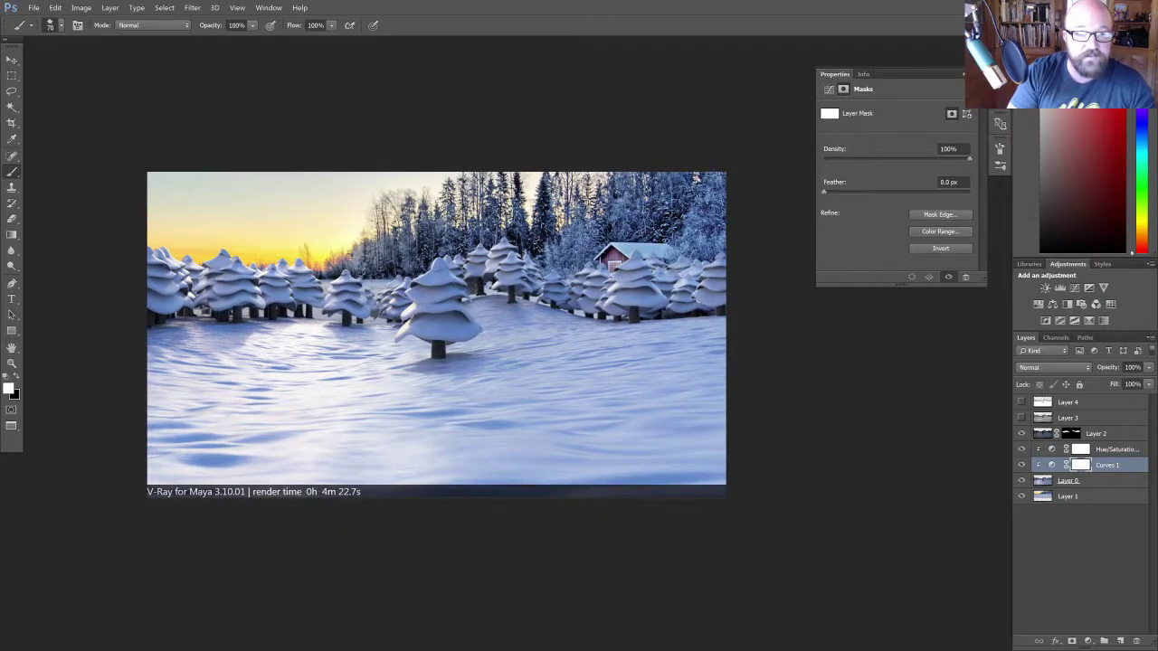
left_click(16, 379)
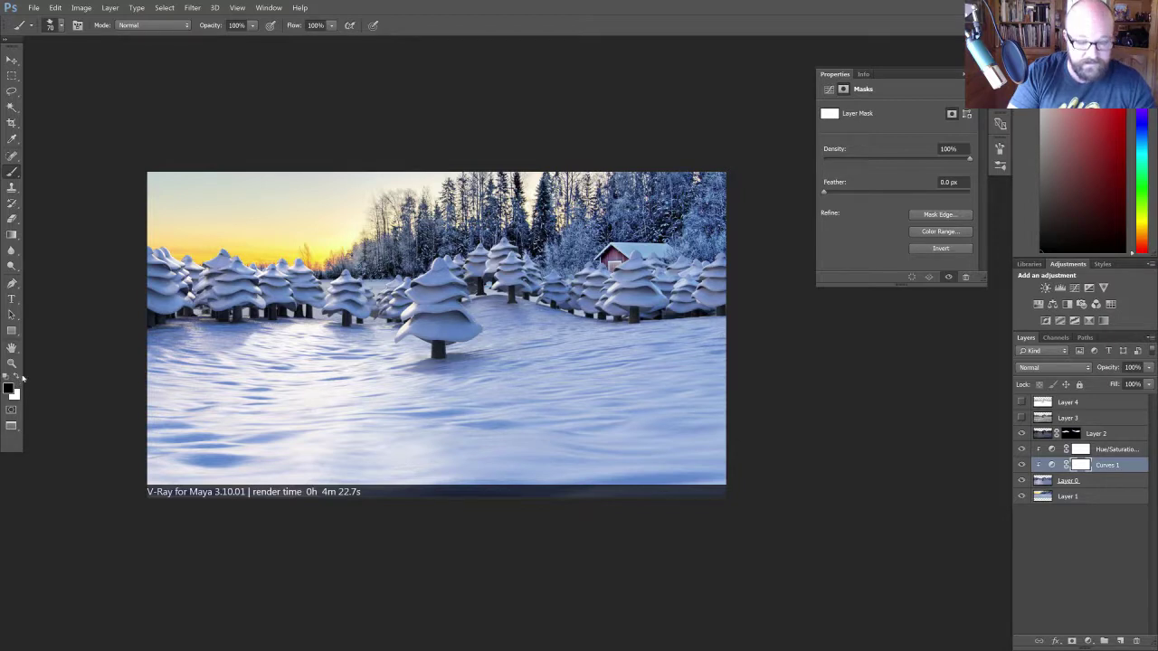
mouse_move(315, 356)
left_mouse_down()
mouse_move(302, 366)
mouse_move(273, 348)
mouse_move(313, 326)
mouse_move(175, 364)
mouse_move(188, 337)
mouse_move(162, 351)
mouse_move(155, 384)
mouse_move(253, 402)
mouse_move(181, 465)
mouse_move(290, 432)
mouse_move(723, 441)
left_mouse_up()
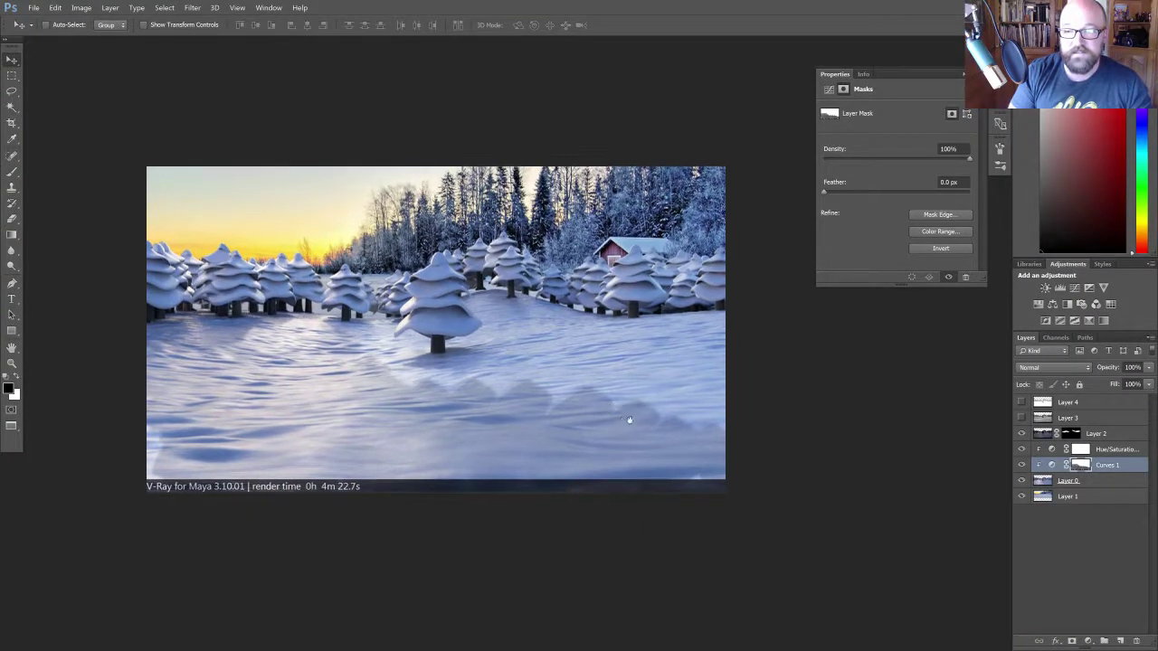
- Enlarge the brush to 125 and extend the black on the Curves 1 mask across the scalloped edge in the foreground snow
key("b")
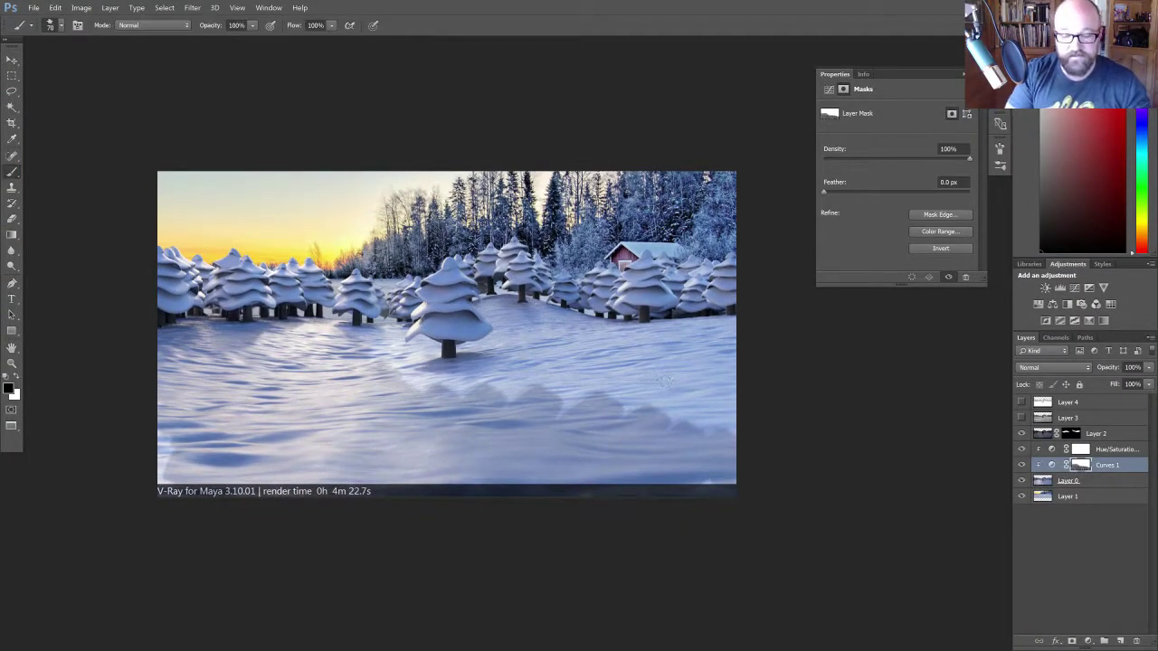
key("bracketright")
key("bracketright")
key("bracketright")
mouse_move(680, 432)
left_mouse_down()
mouse_move(711, 413)
mouse_move(680, 413)
mouse_move(673, 362)
mouse_move(698, 354)
mouse_move(579, 358)
mouse_move(548, 398)
mouse_move(495, 411)
left_mouse_up()
mouse_move(583, 476)
left_mouse_down()
mouse_move(482, 454)
mouse_move(425, 366)
mouse_move(402, 357)
mouse_move(321, 361)
mouse_move(208, 427)
mouse_move(326, 466)
mouse_move(509, 469)
left_mouse_up()
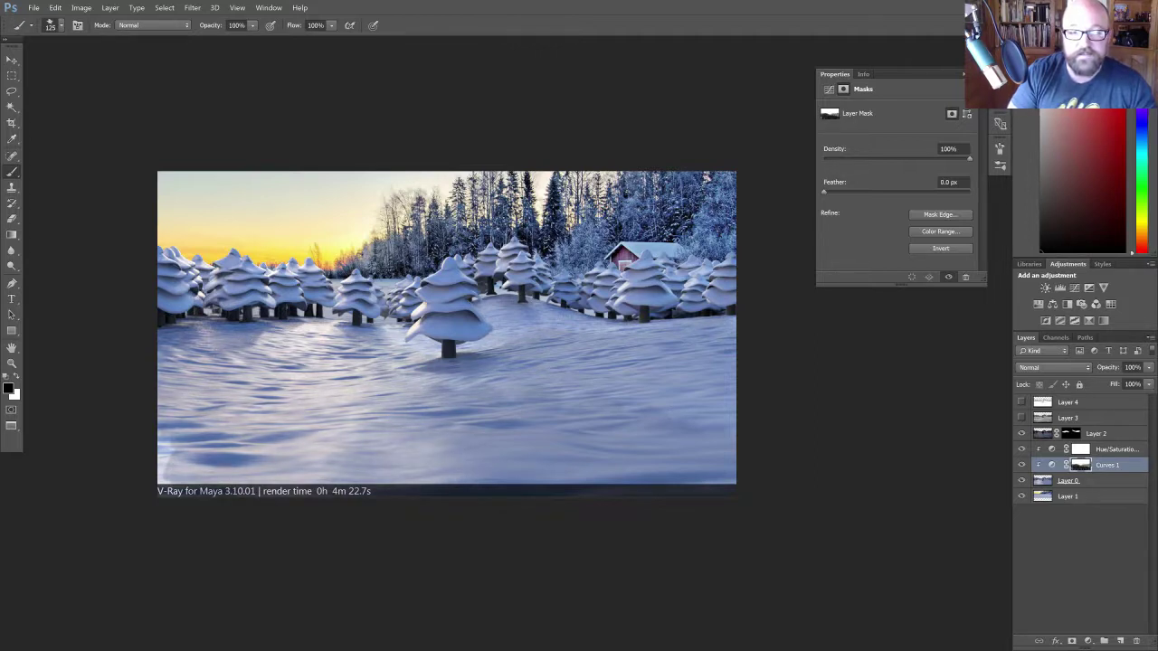
- Soften the Curves 1 mask with a Gaussian Blur of about 44 pixels
left_click(193, 7)
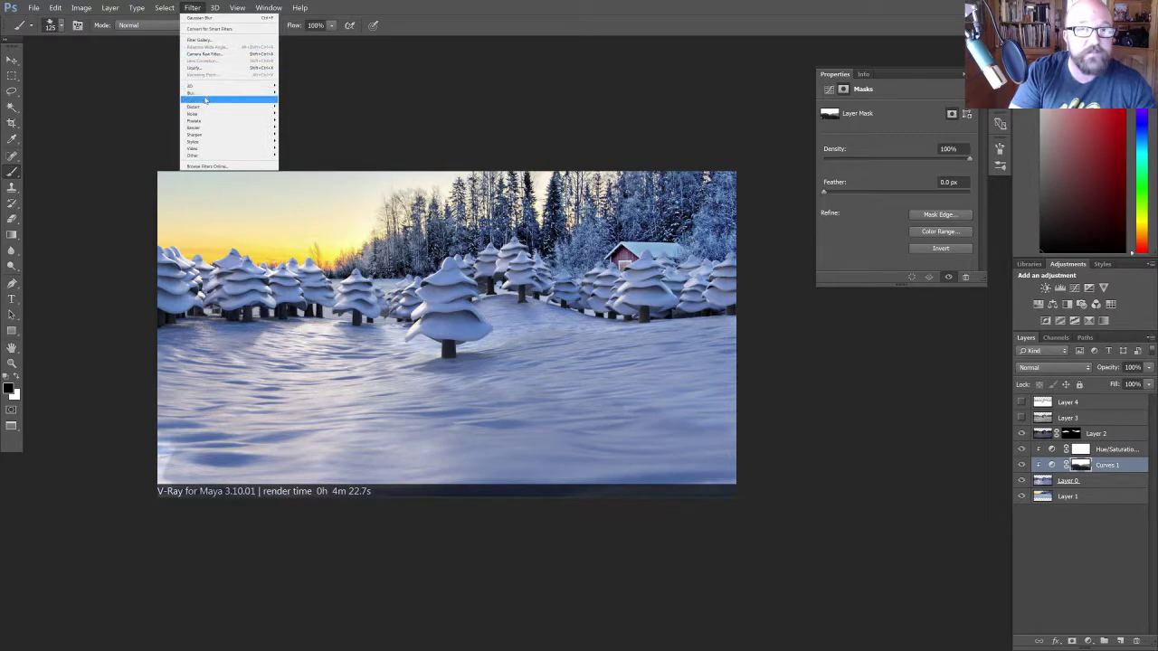
mouse_move(208, 97)
left_click(294, 122)
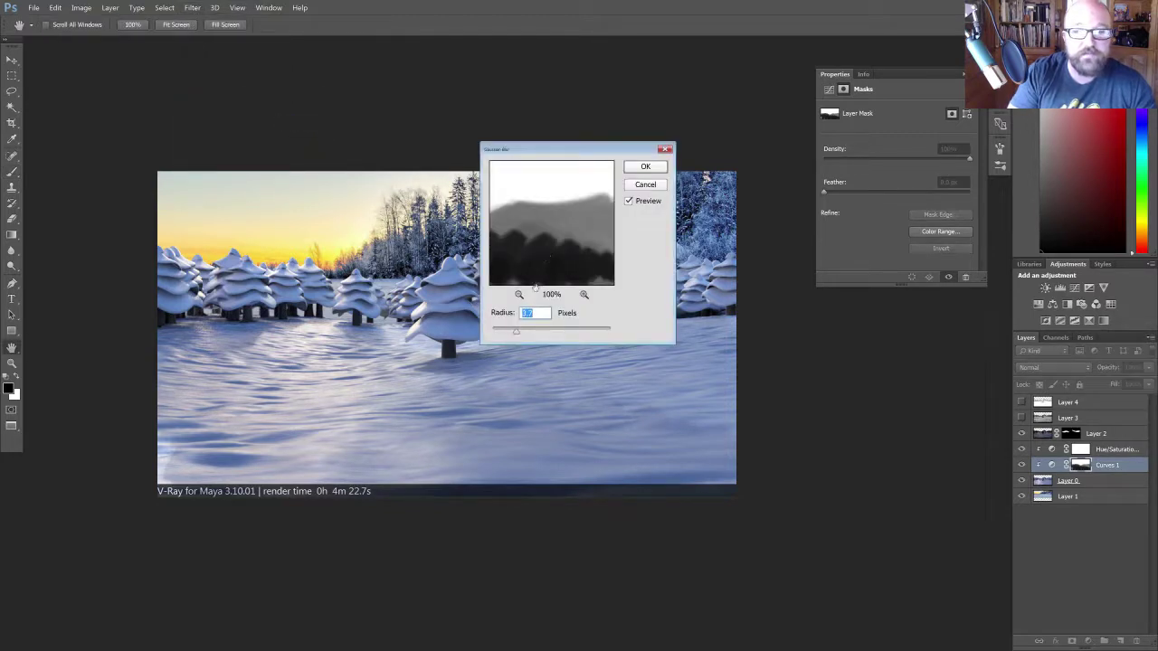
left_click_drag(526, 334, 563, 333)
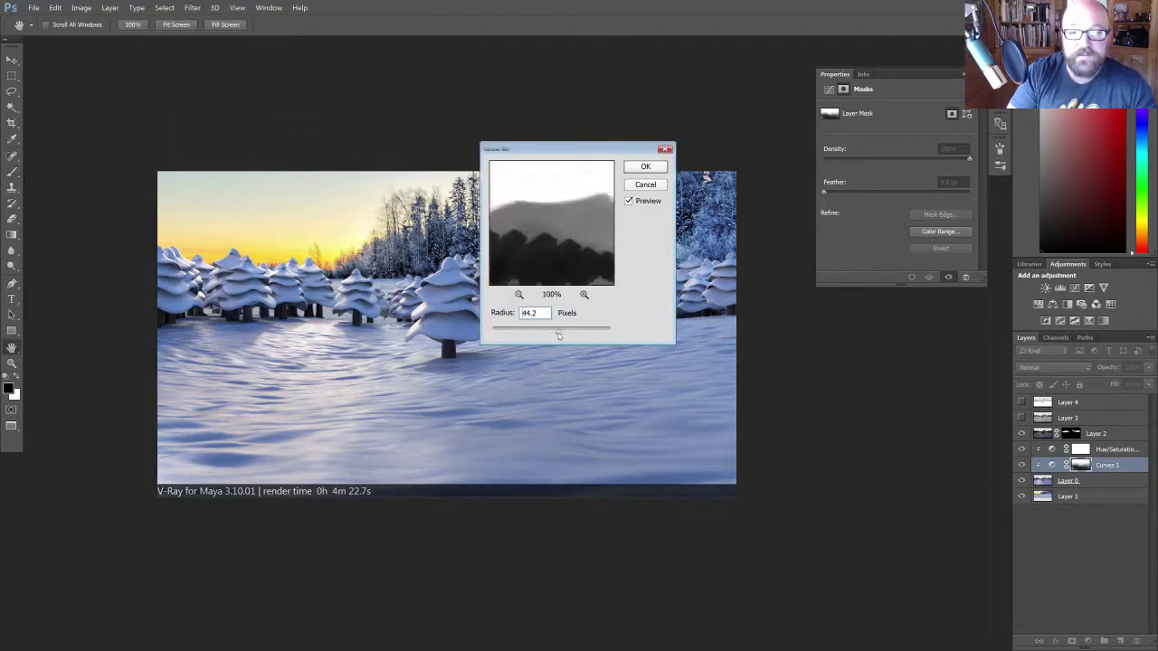
left_click(643, 169)
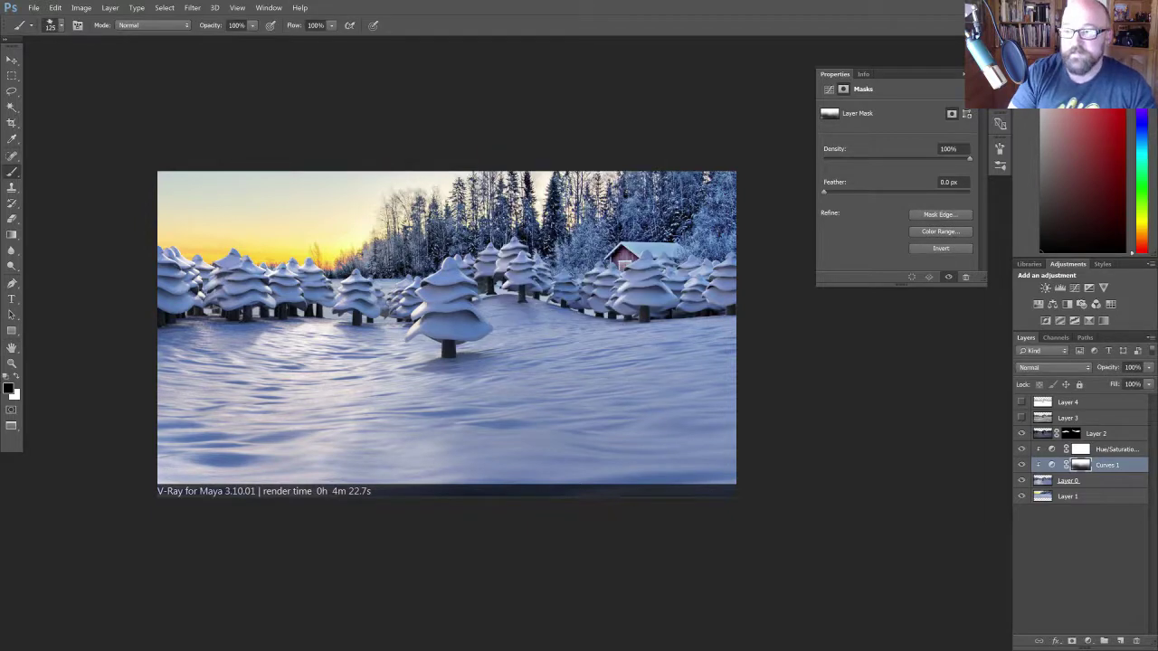
- Toggle the Curves 1 adjustment repeatedly to compare the snow with and without the blurred mask
left_click_drag(625, 402, 604, 407)
left_click(1021, 464)
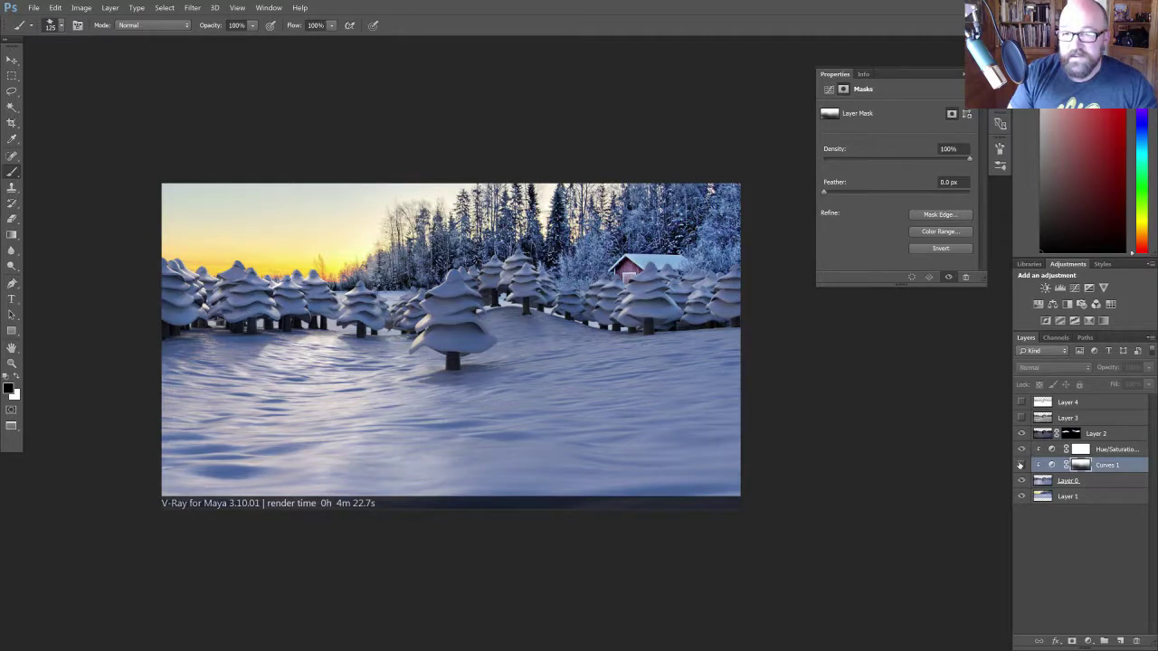
left_click(1021, 464)
left_click(1021, 464)
left_click(1021, 464)
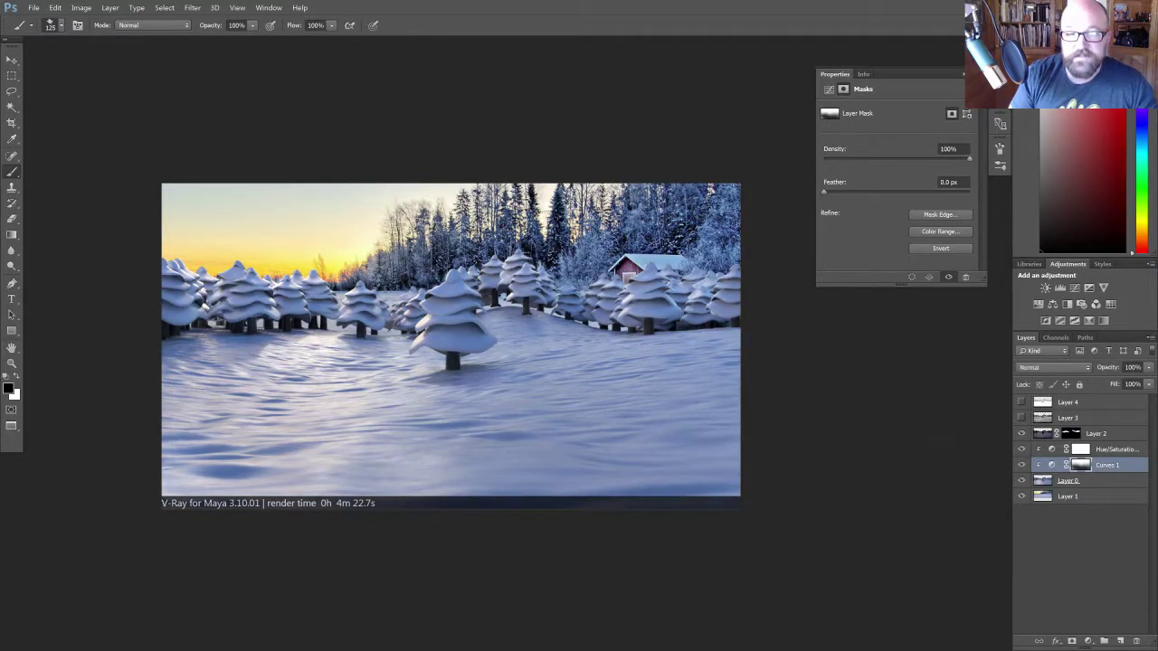
left_click_drag(663, 420, 702, 417)
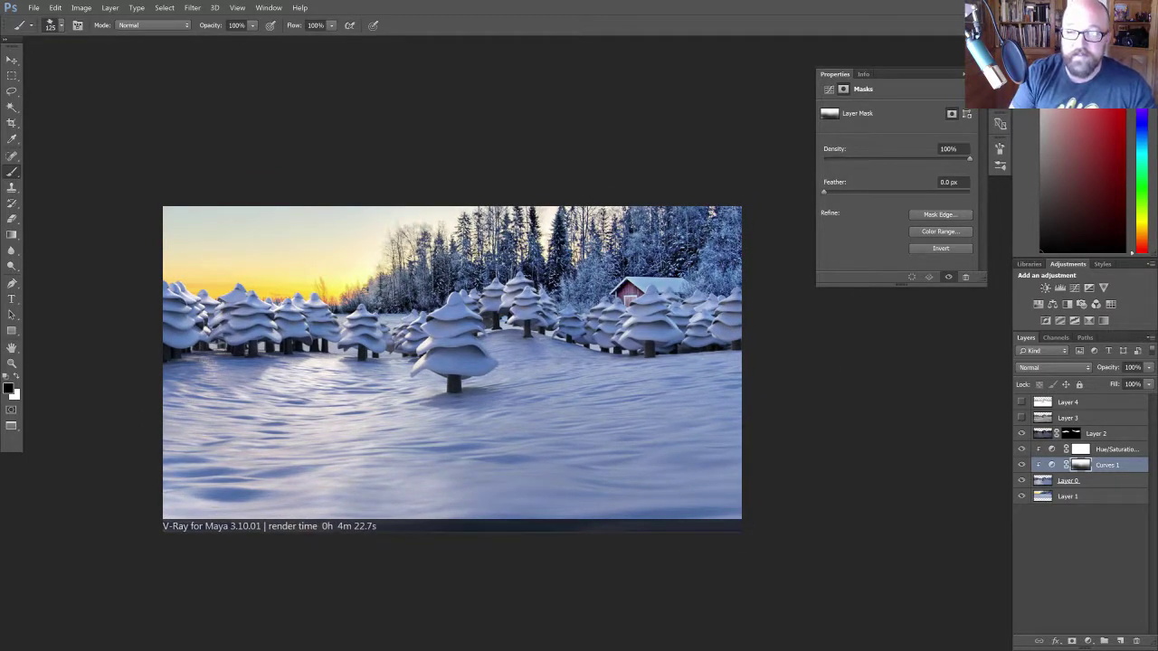
key("v")
left_click_drag(662, 444, 656, 437)
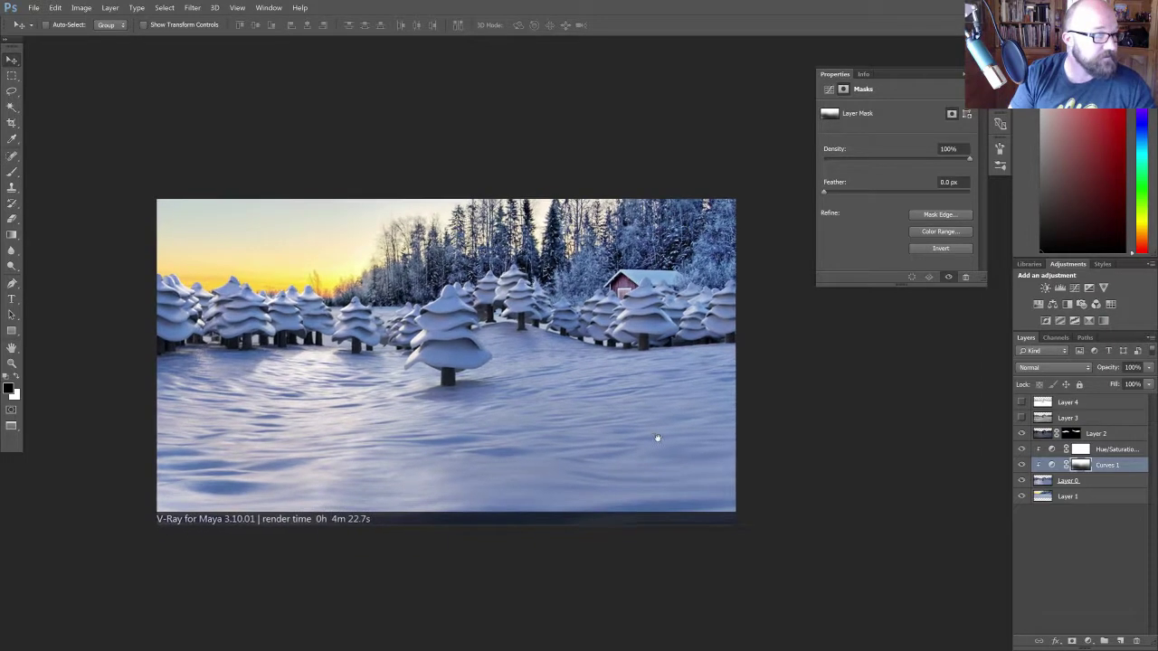
- Toggle Layer 2 off and on to check how the masked reflections affect the background trees
left_click(1022, 451)
left_click(1021, 436)
left_click(1021, 436)
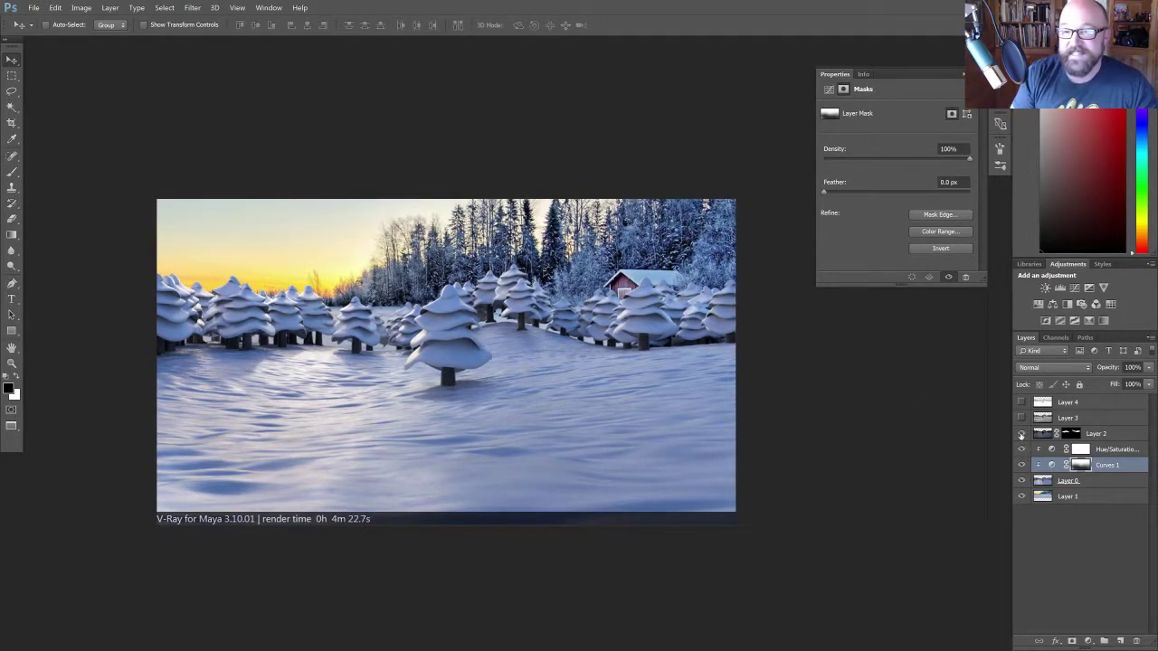
left_click(1021, 435)
left_click(1021, 435)
- Show Layer 4, the ambient occlusion pass, with Layer 3 hidden, and set its blend mode to Multiply
left_click(1020, 419)
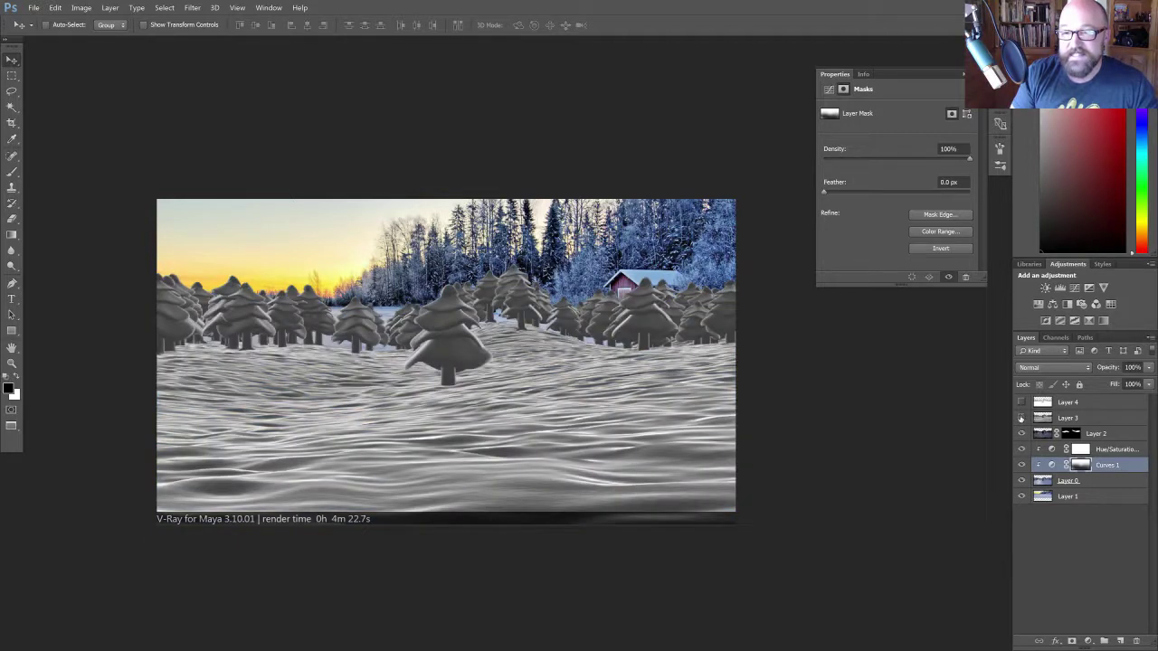
left_click(1020, 403)
left_click(1036, 404)
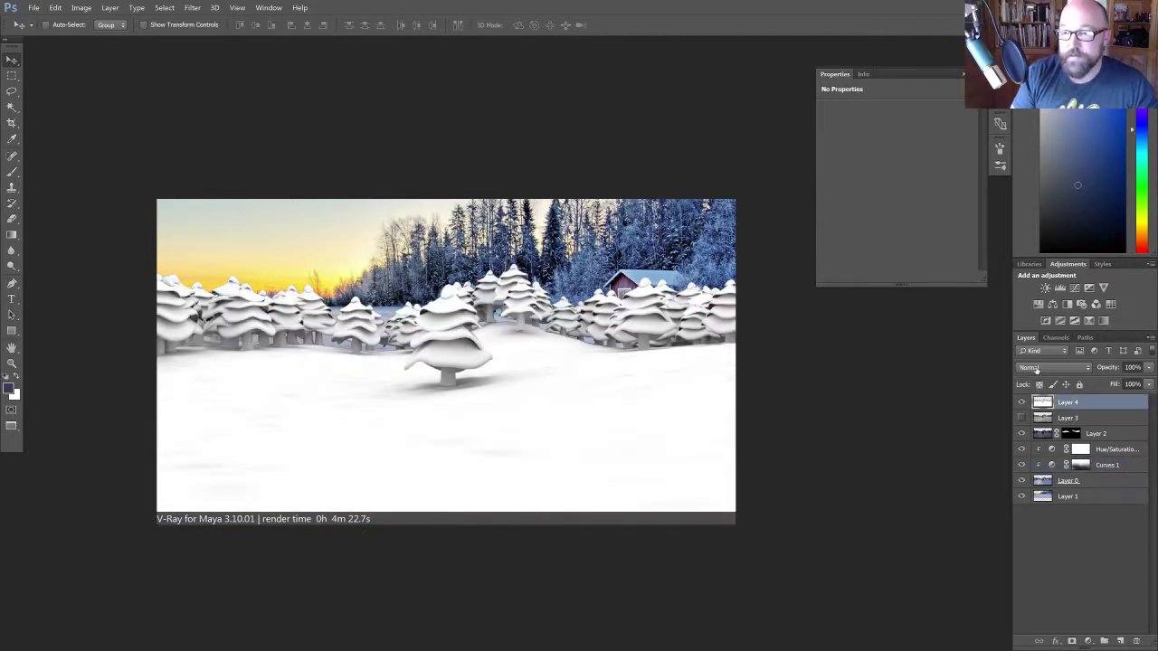
left_click(1037, 369)
left_click(1026, 407)
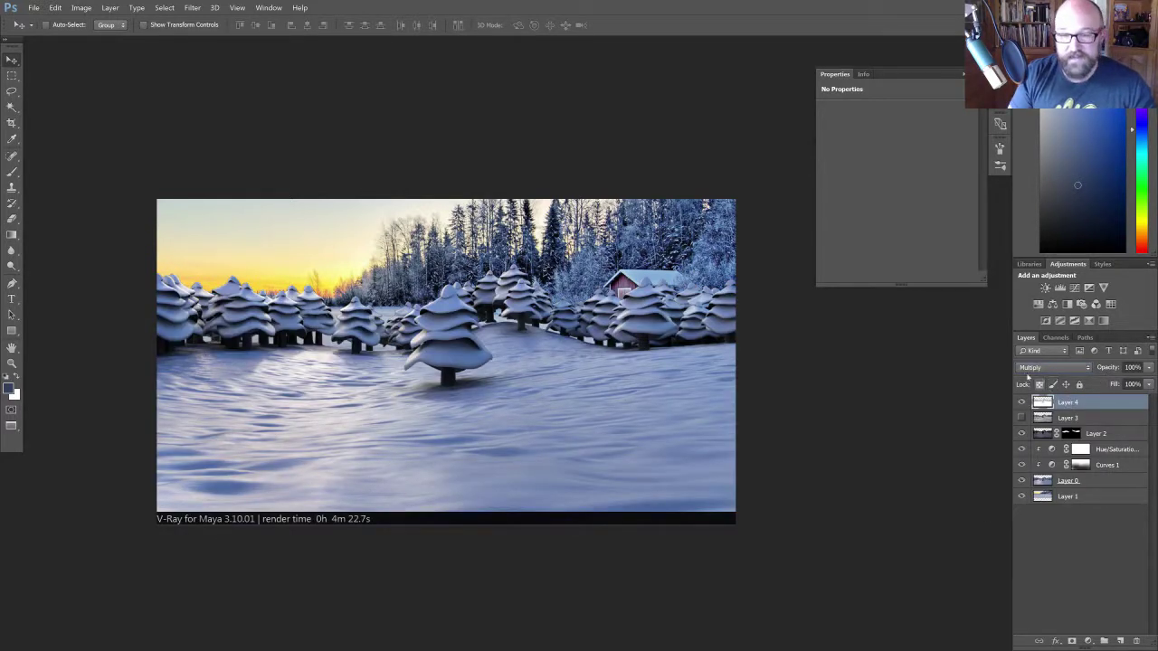
- Toggle Layer 4's visibility repeatedly to compare the composite with and without the multiplied occlusion shadows
mouse_move(761, 418)
left_mouse_down()
mouse_move(767, 430)
mouse_move(781, 424)
left_mouse_up()
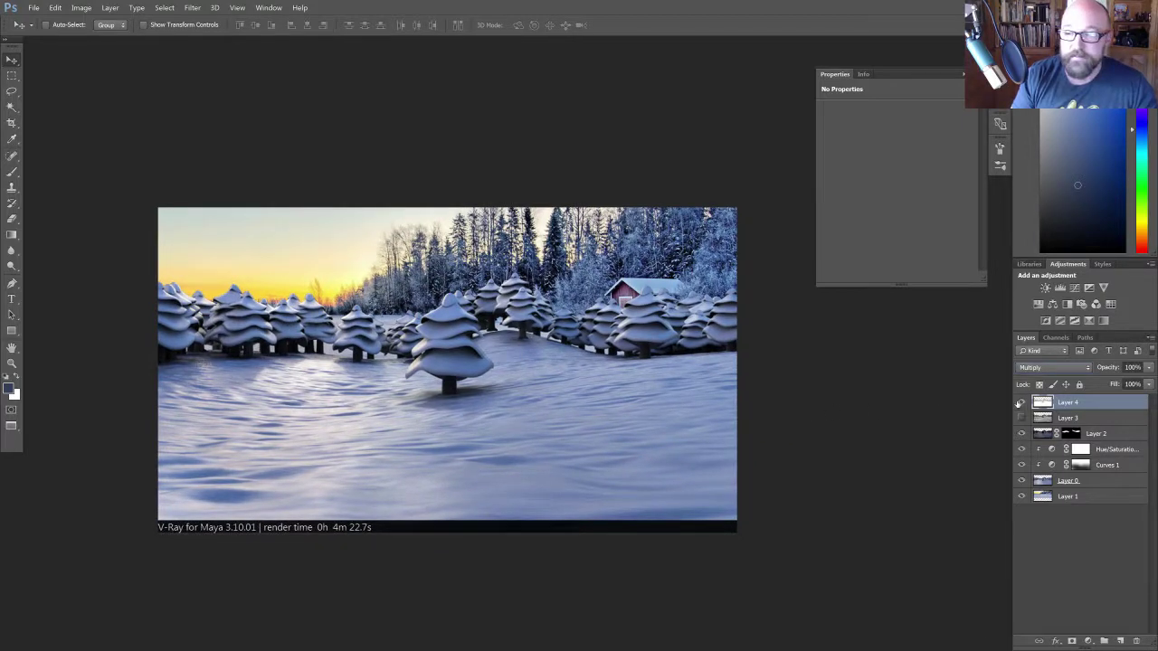
left_click(1020, 402)
left_click(1020, 401)
left_click(1020, 402)
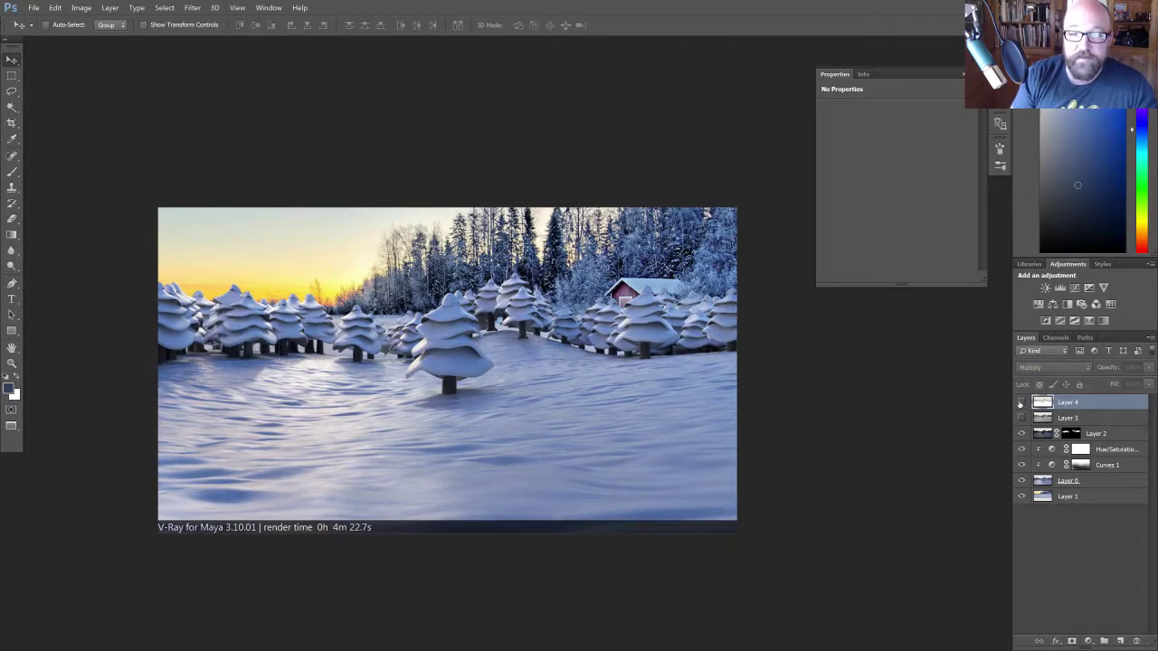
left_click(1020, 403)
left_click(1021, 402)
left_click(1020, 402)
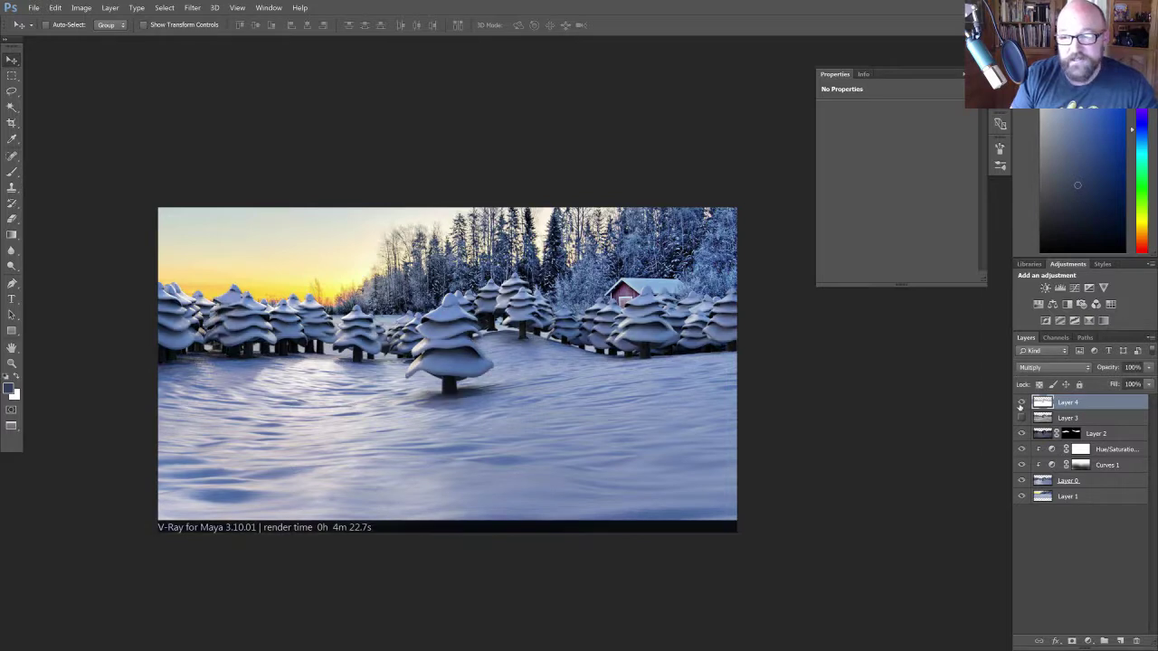
left_click(1020, 403)
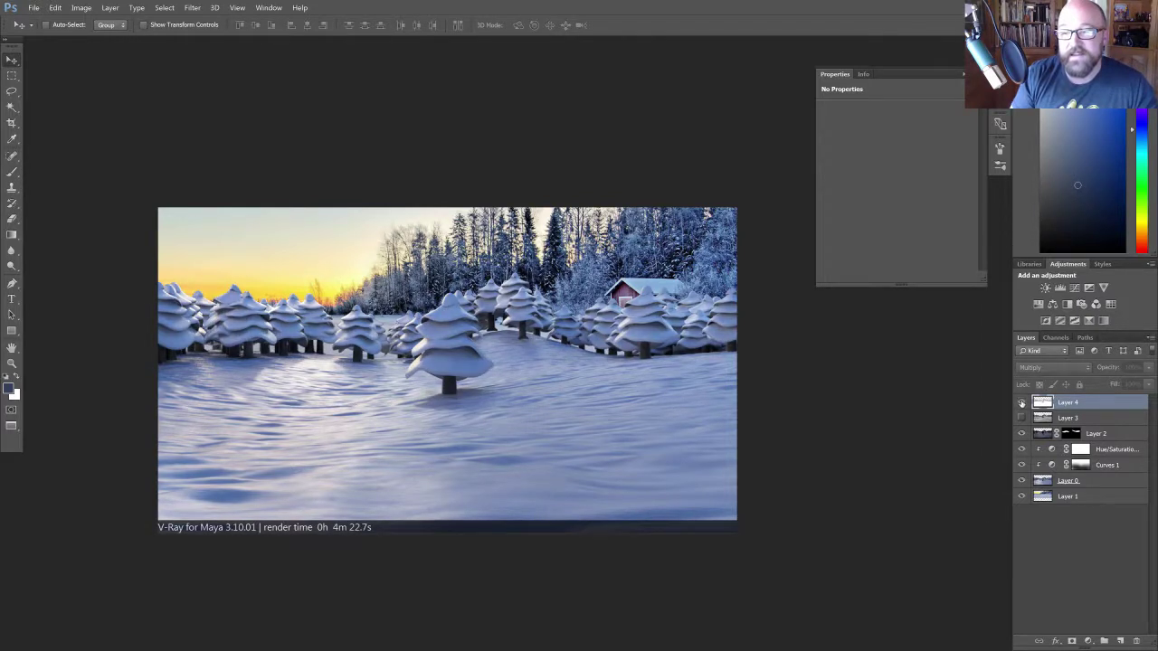
left_click(1020, 403)
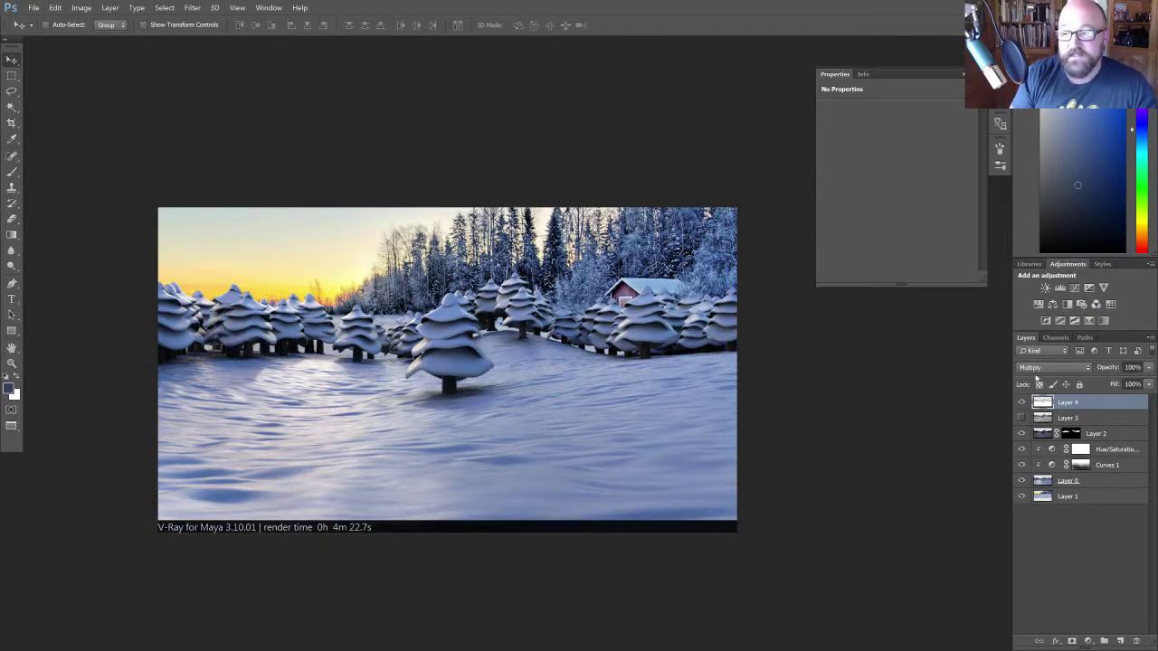
- Set Layer 4's blend mode back to Normal and display only that layer
left_click(1036, 369)
left_click(1034, 376)
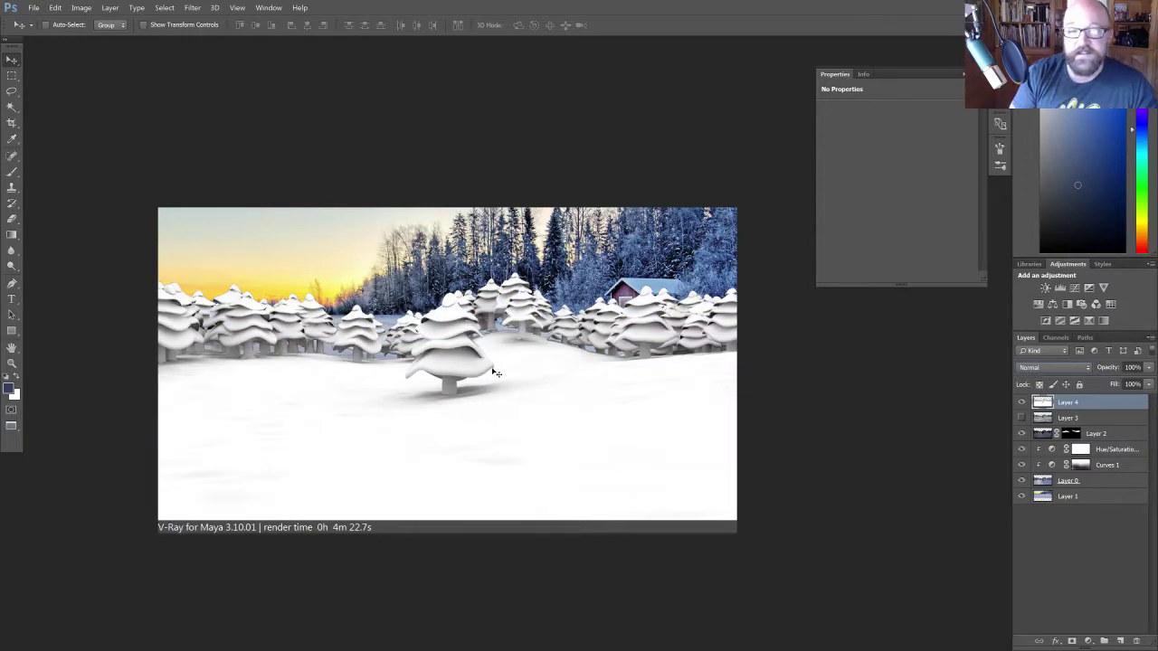
left_click(1020, 403, "alt")
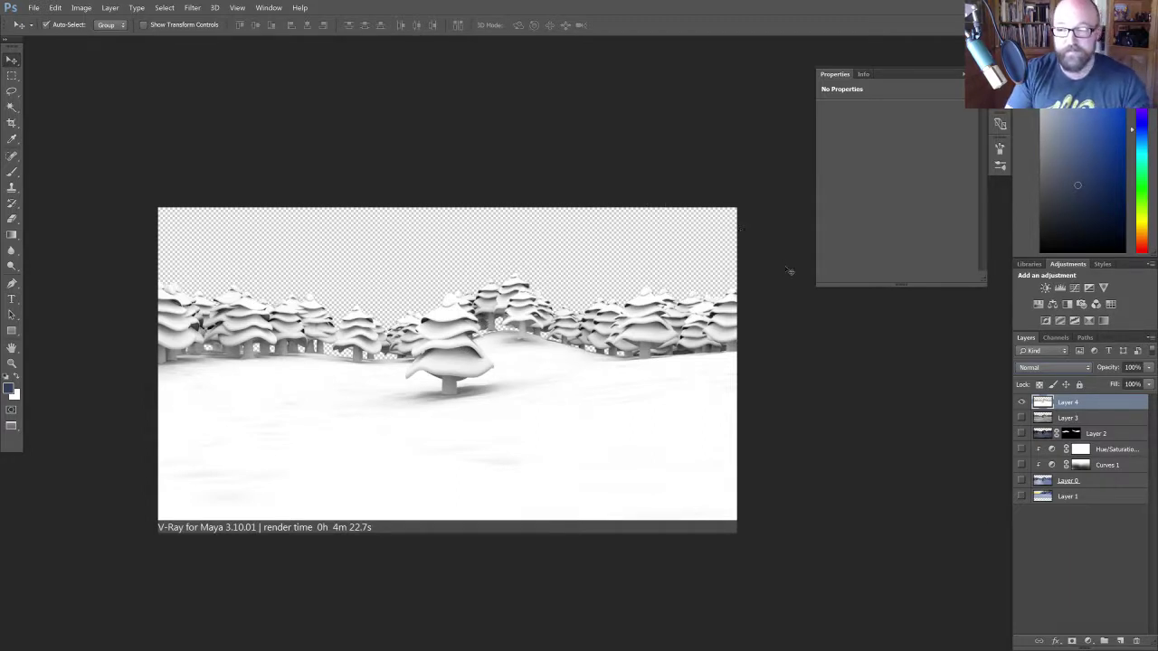
key("ctrl+m")
left_click_drag(902, 198, 942, 126)
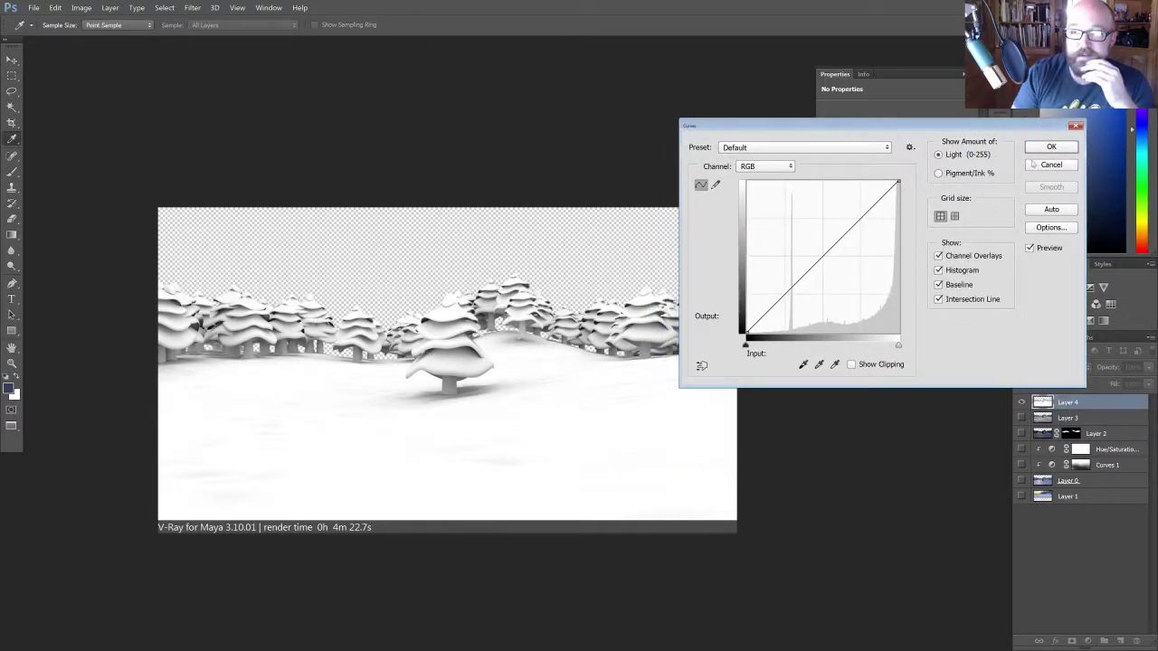
left_click(1036, 164)
- Add a Hue/Saturation adjustment clipped to Layer 4, colorized with hue 221, saturation 24 and lightness -3
left_click(1088, 641)
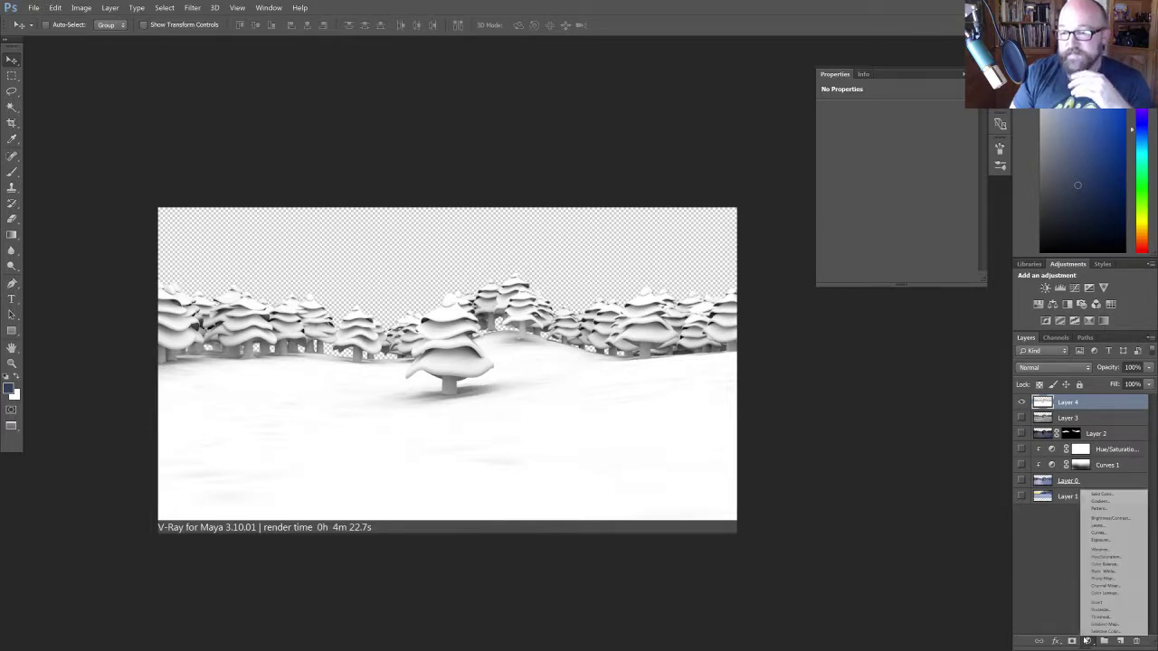
left_click(1104, 557)
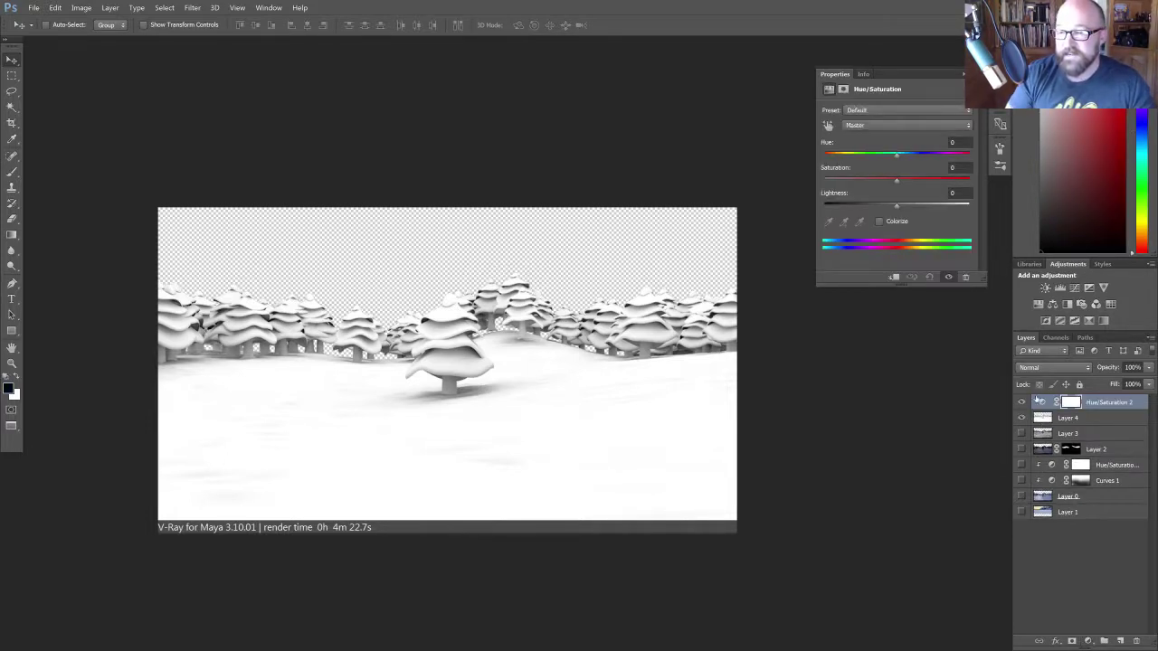
left_click(894, 276)
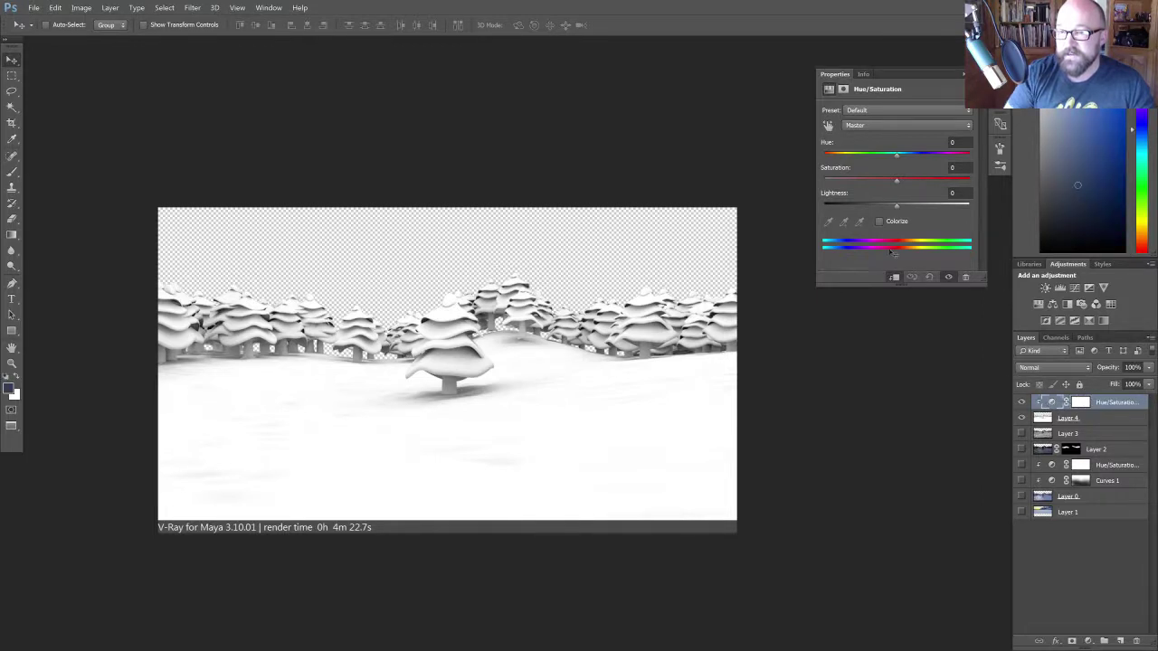
left_click(878, 221)
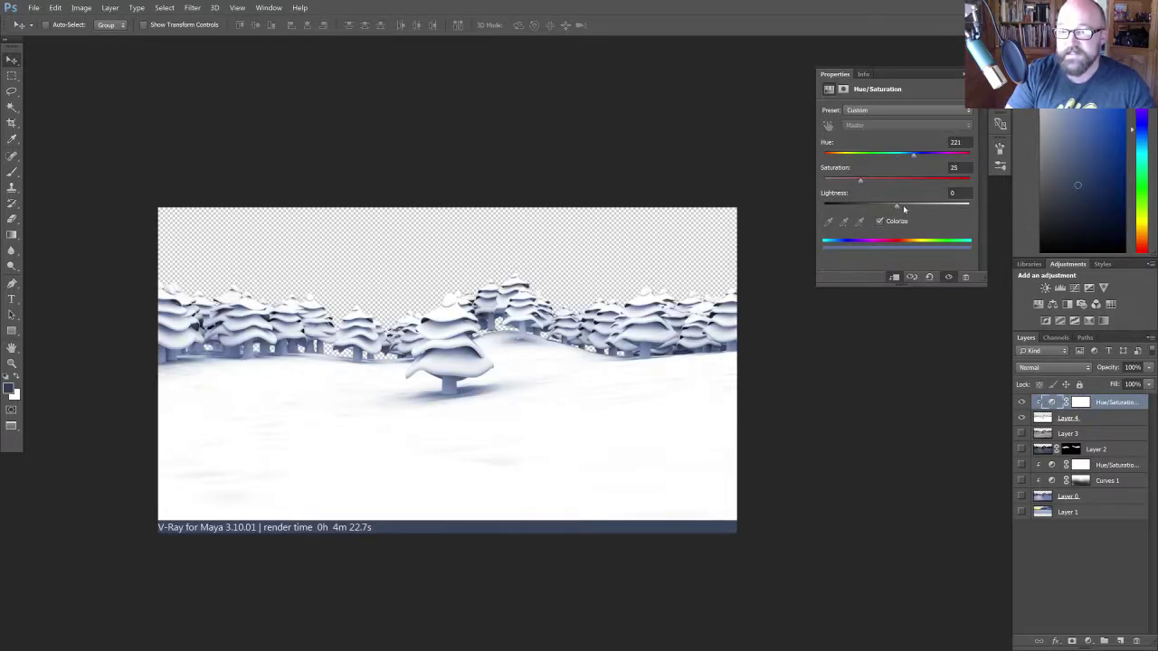
left_click_drag(896, 208, 859, 188)
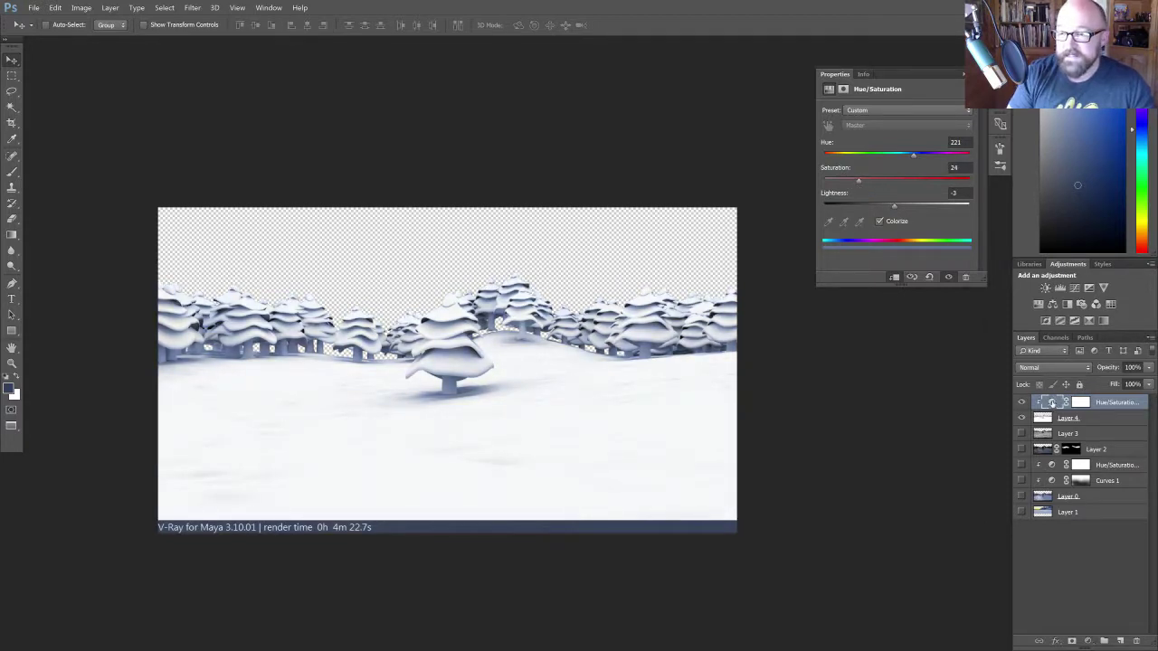
- Merge Layer 4 with its clipped Hue/Saturation adjustment and hide the merged layer
left_click(1045, 414)
left_click(1050, 403, "shift")
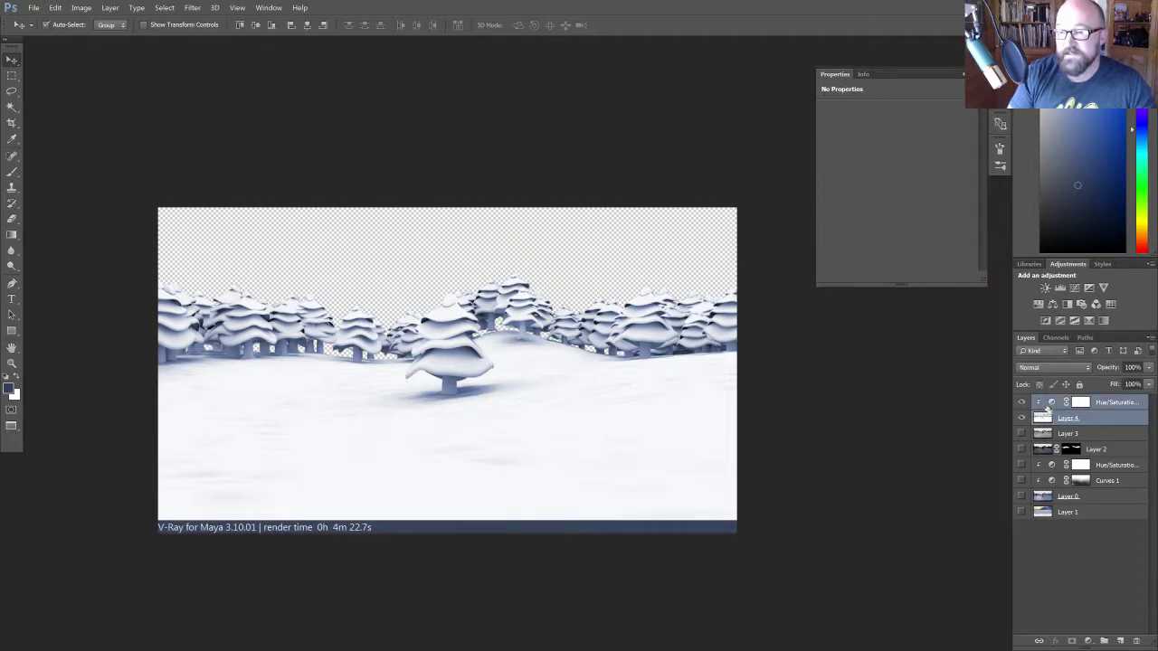
key("ctrl+e")
left_click(1021, 404)
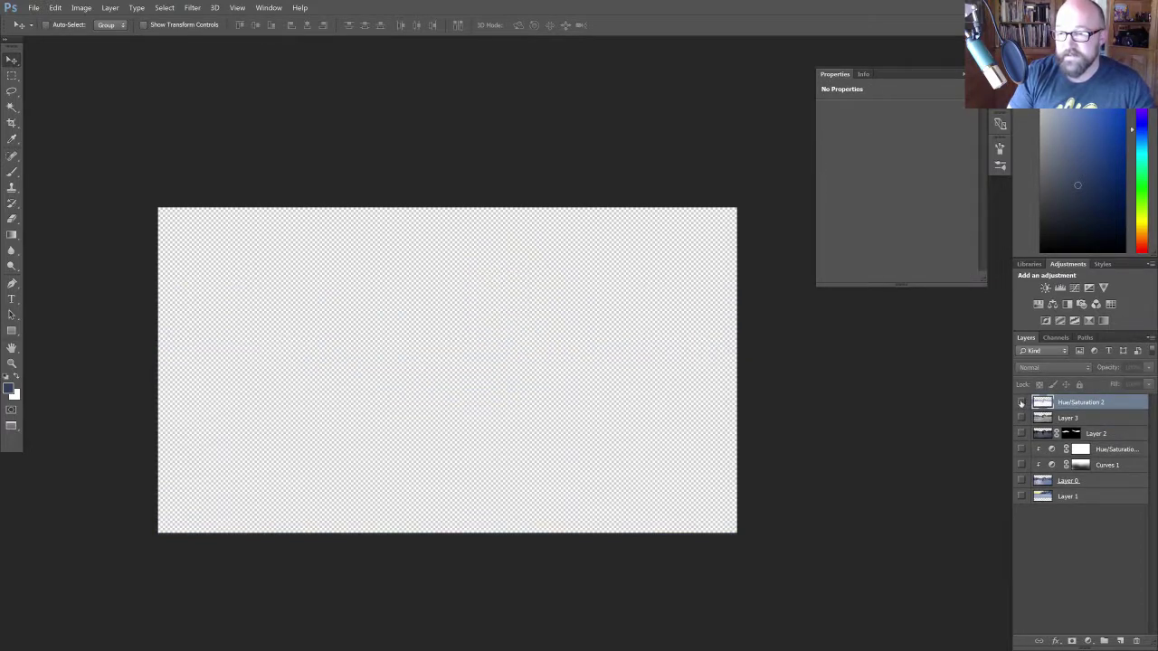
- Show all layers except Layer 3 and Layer 2, and set the merged Hue/Saturation 2 layer's blend mode to Multiply
left_click_drag(1021, 404, 1021, 498)
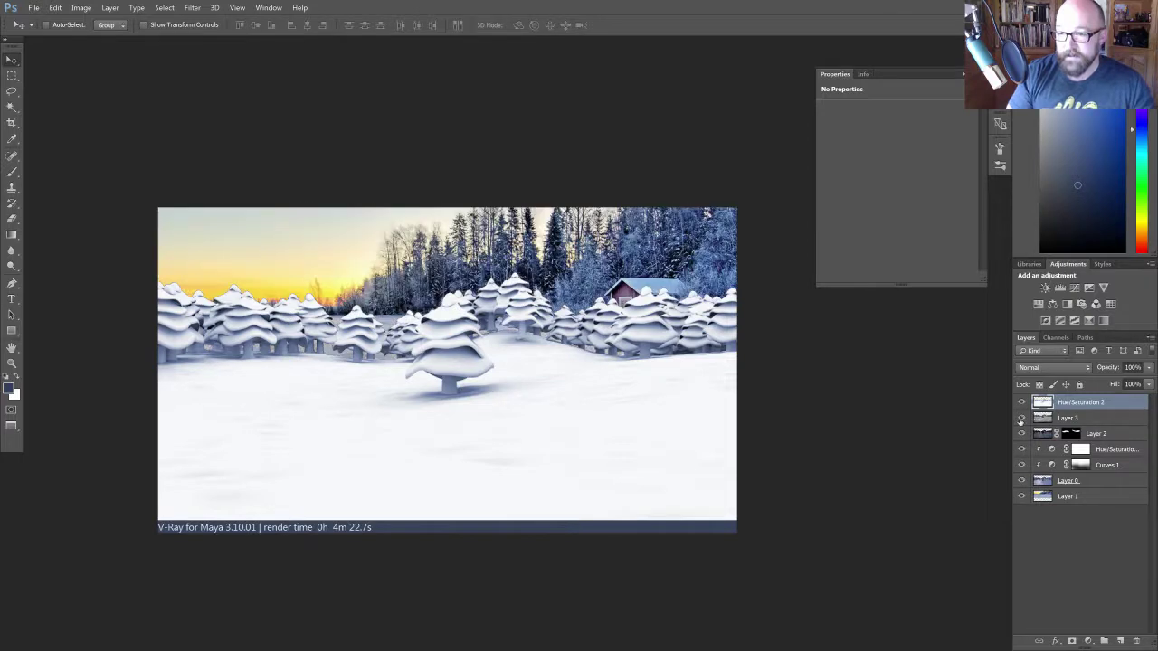
left_click(1021, 433)
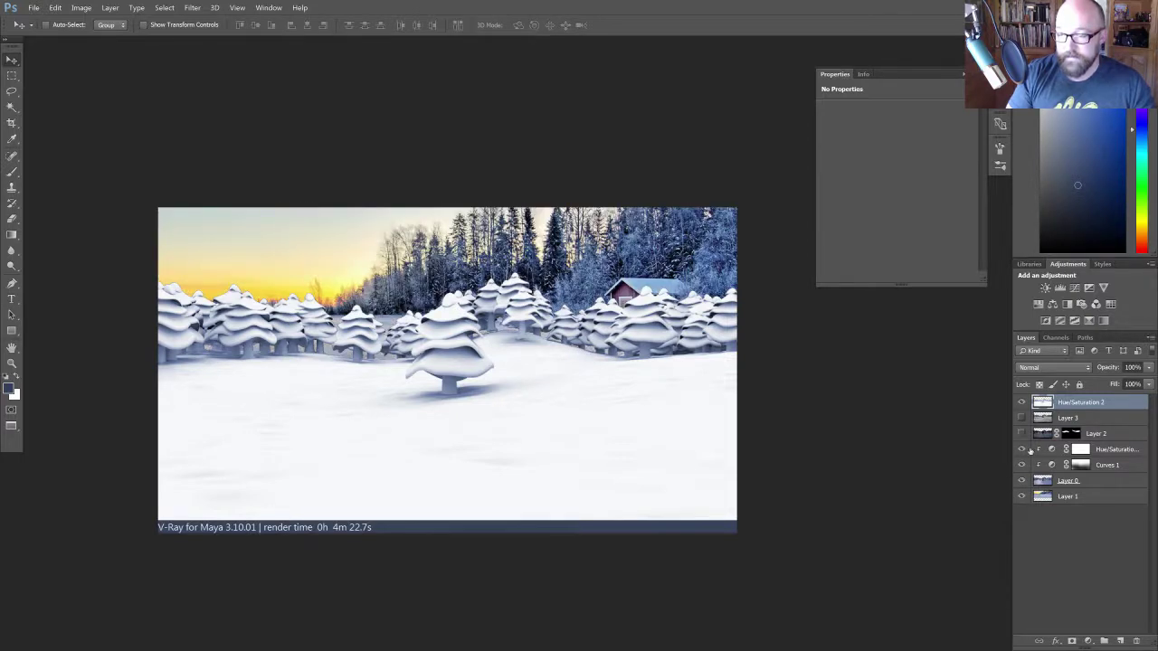
left_click(1021, 404)
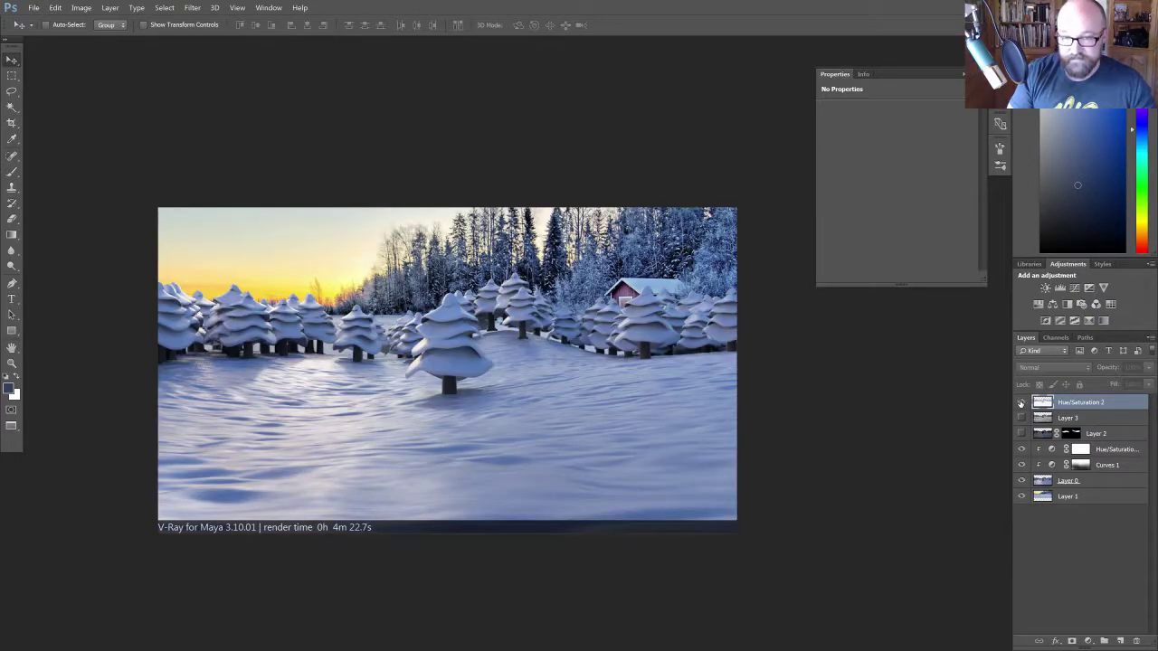
left_click(1021, 403)
left_click(1021, 403)
left_click(1021, 404)
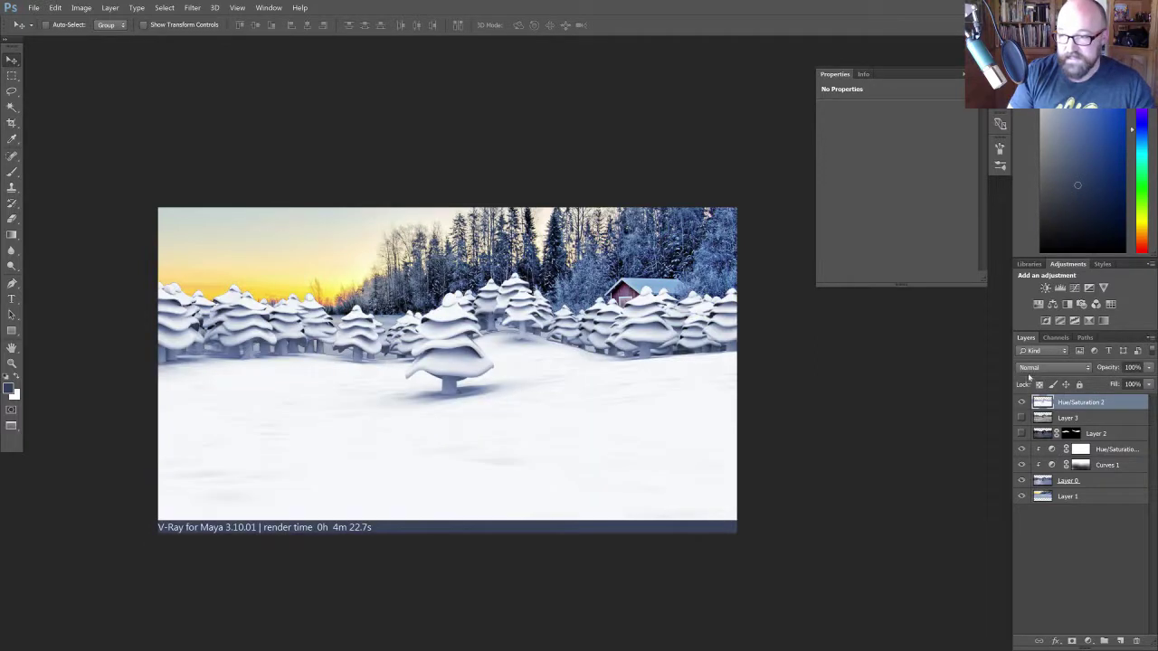
left_click(1049, 367)
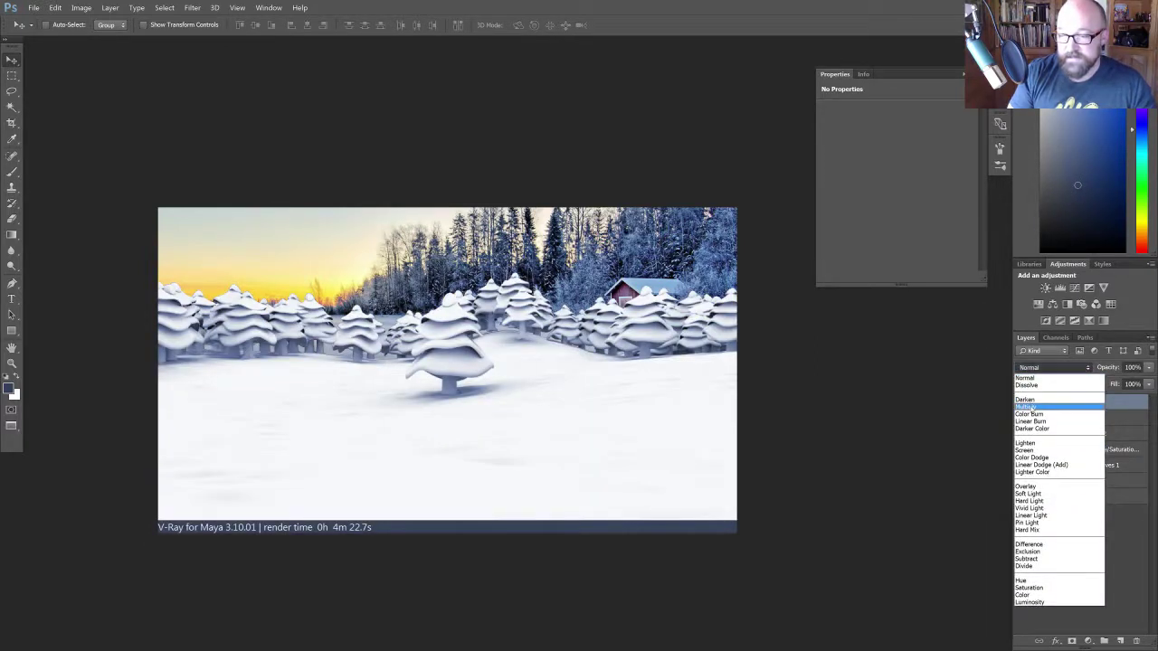
left_click(1027, 407)
- Toggle the Hue/Saturation 2 layer's visibility repeatedly to compare the whole composite with and without the blue-tinted occlusion
left_click(1021, 404)
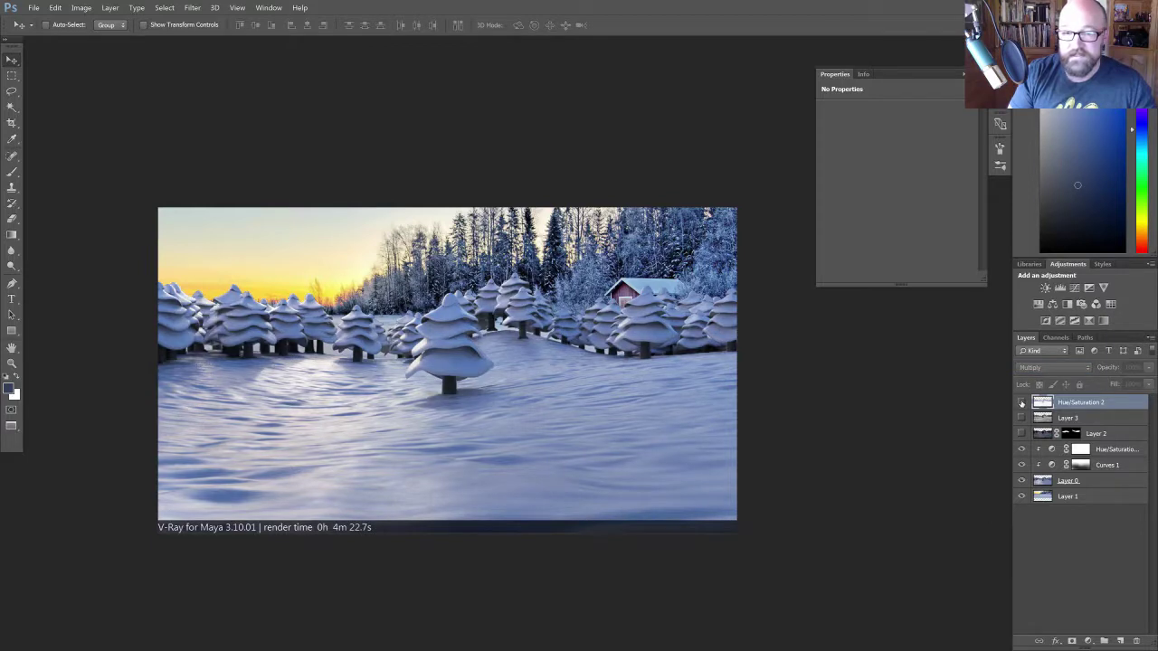
left_click(1021, 404)
left_click(1021, 403)
left_click(1021, 404)
left_click(1021, 403)
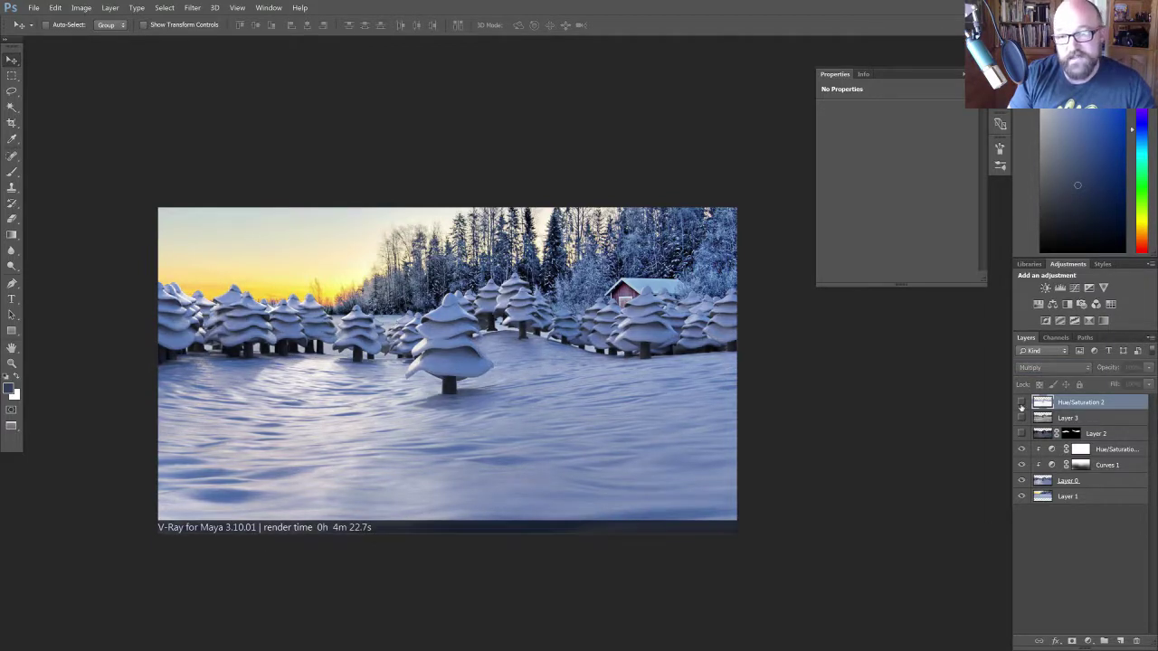
left_click(1021, 403)
left_click(1021, 404)
left_click(1021, 404)
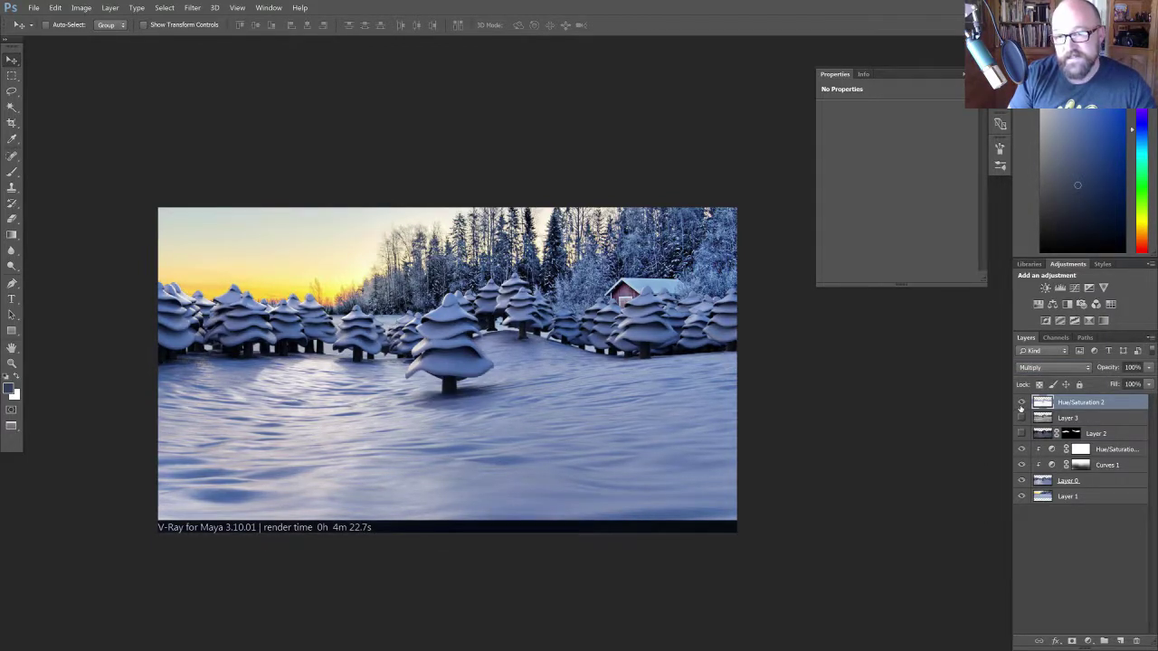
left_click(1021, 404)
left_click(1021, 403)
left_click(1020, 405)
left_click(1021, 403)
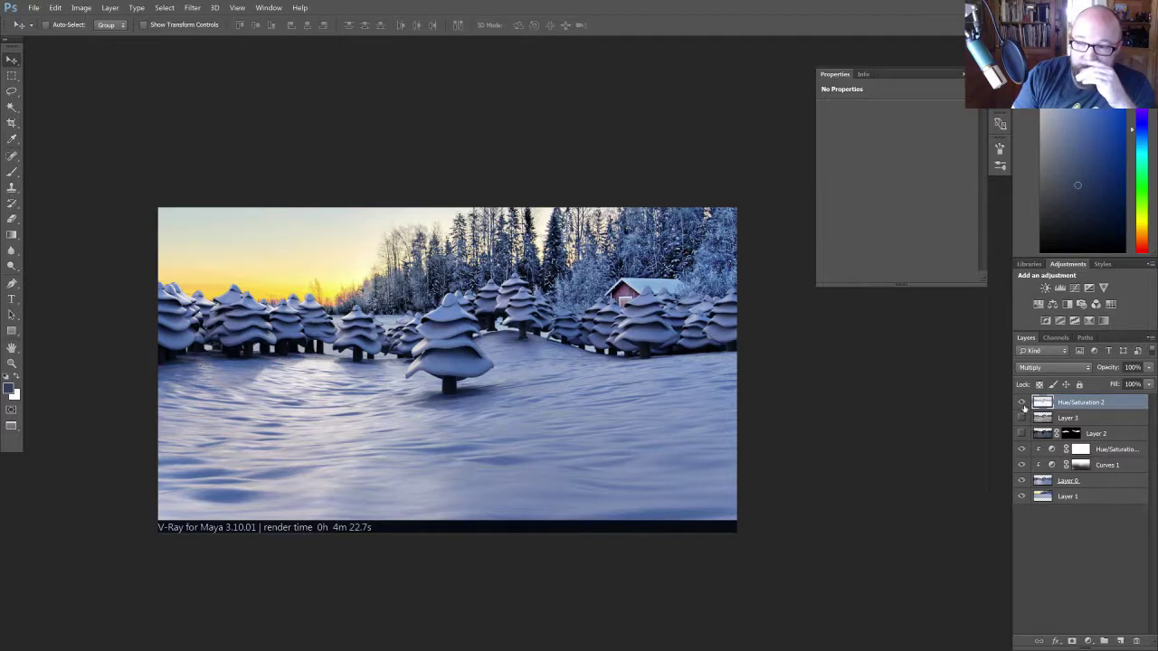
left_click(1022, 404)
left_click(1022, 403)
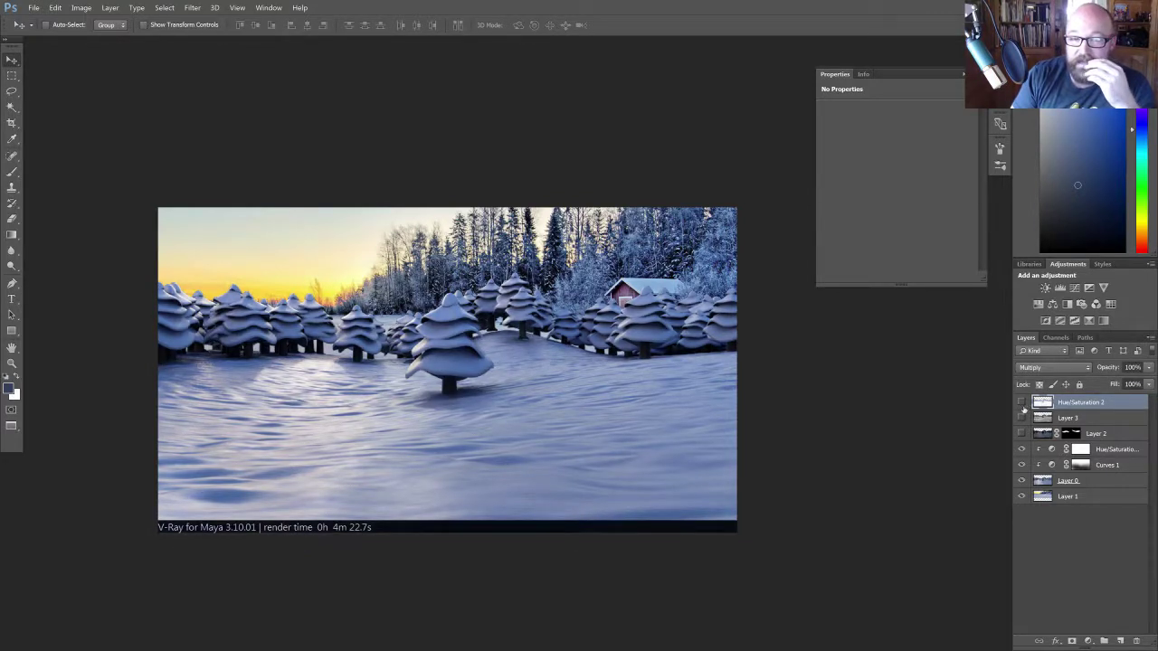
left_click(1022, 403)
left_click(1021, 403)
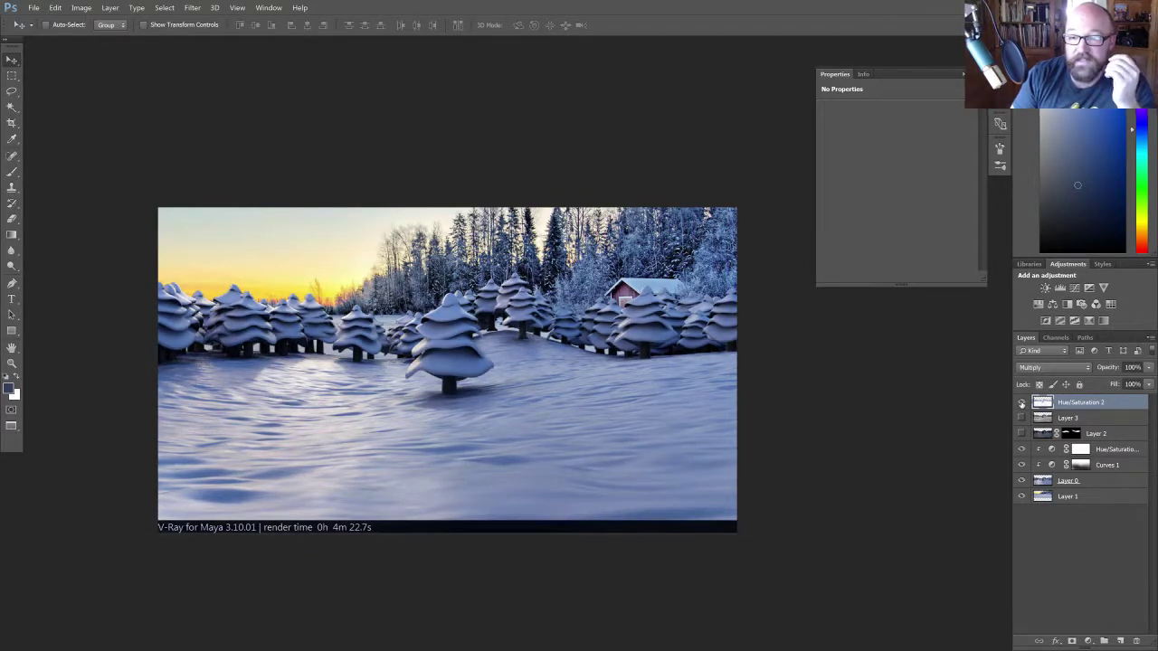
left_click(1022, 403)
left_click(1022, 403)
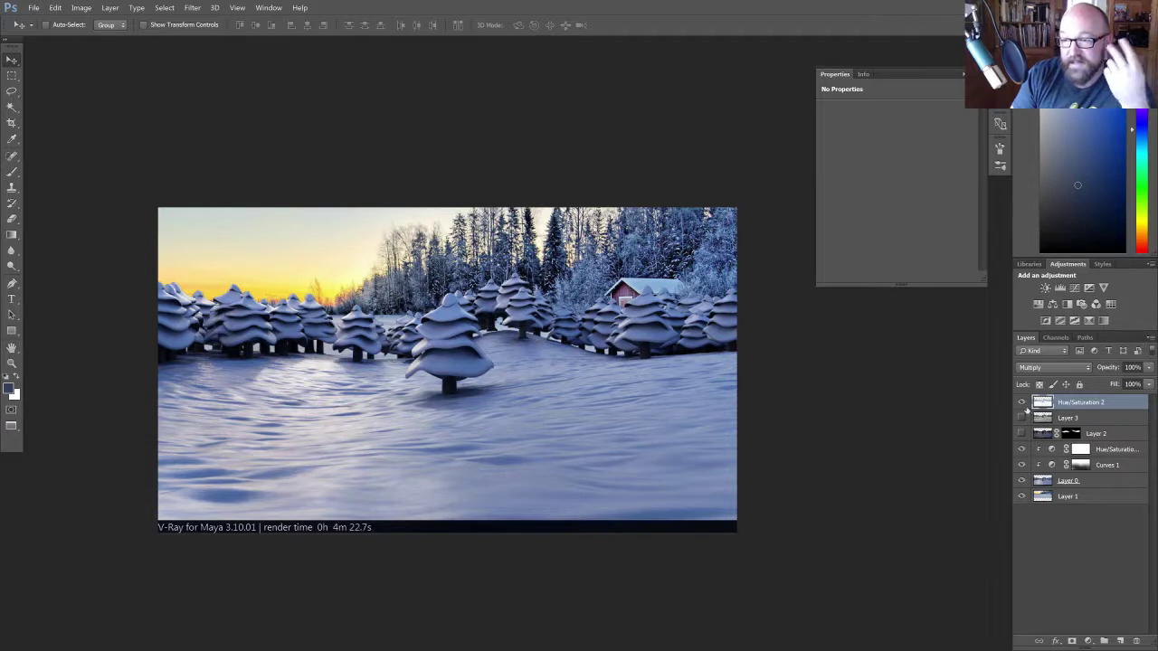
left_click(1022, 403)
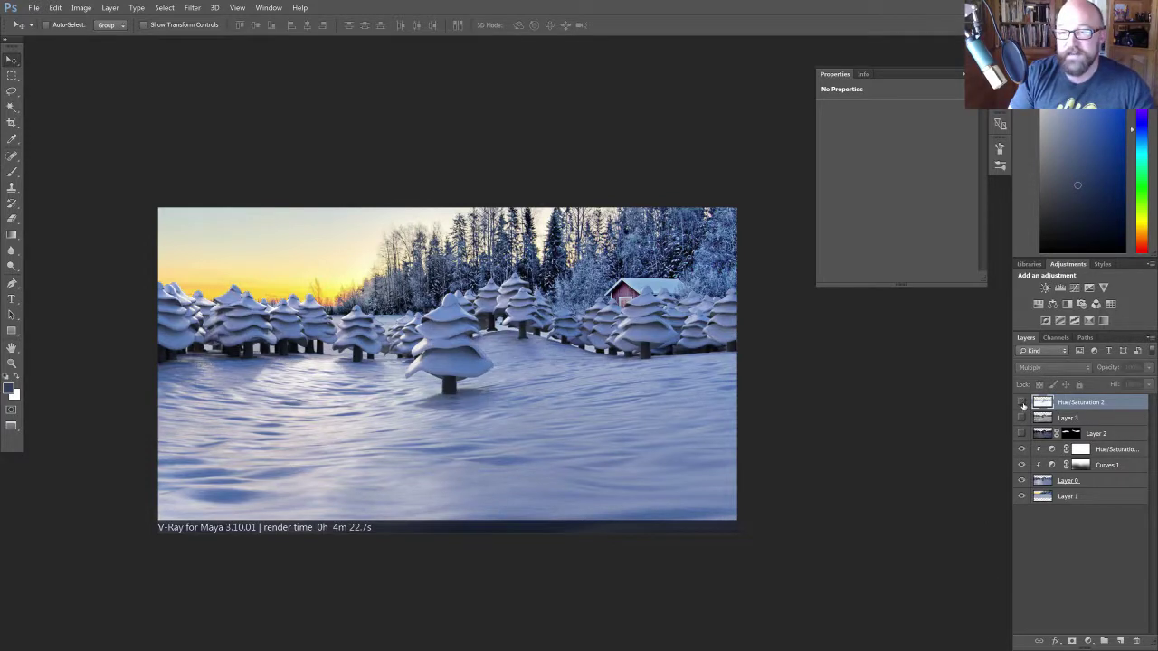
left_click(1022, 403)
left_click(1022, 404)
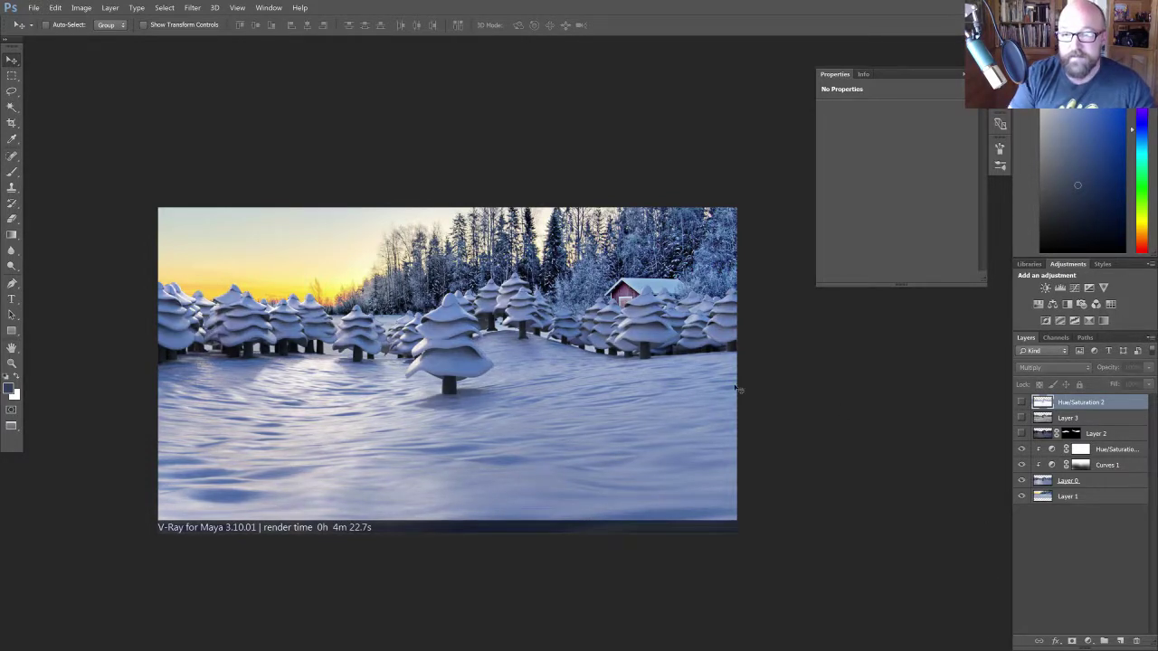
- Examine the tree edges around the red cabin up close with the Hue/Saturation 2 layer shown and hidden
key("ctrl")
scroll(648, 291, "up", 5, "alt")
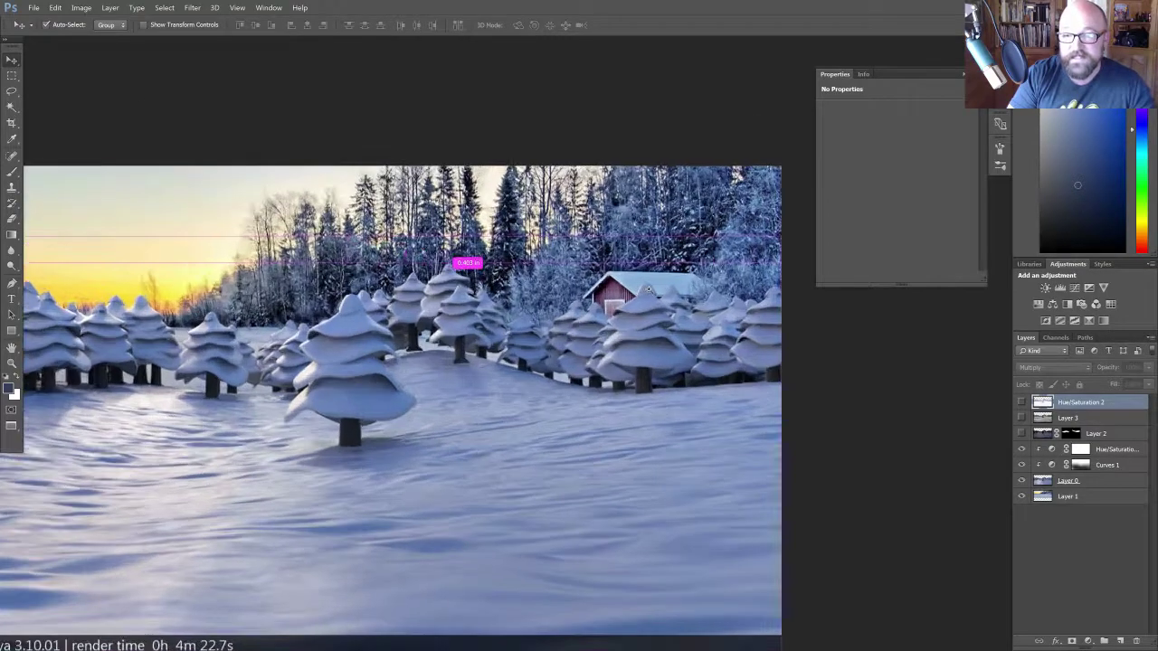
scroll(650, 288, "up", 3, "alt")
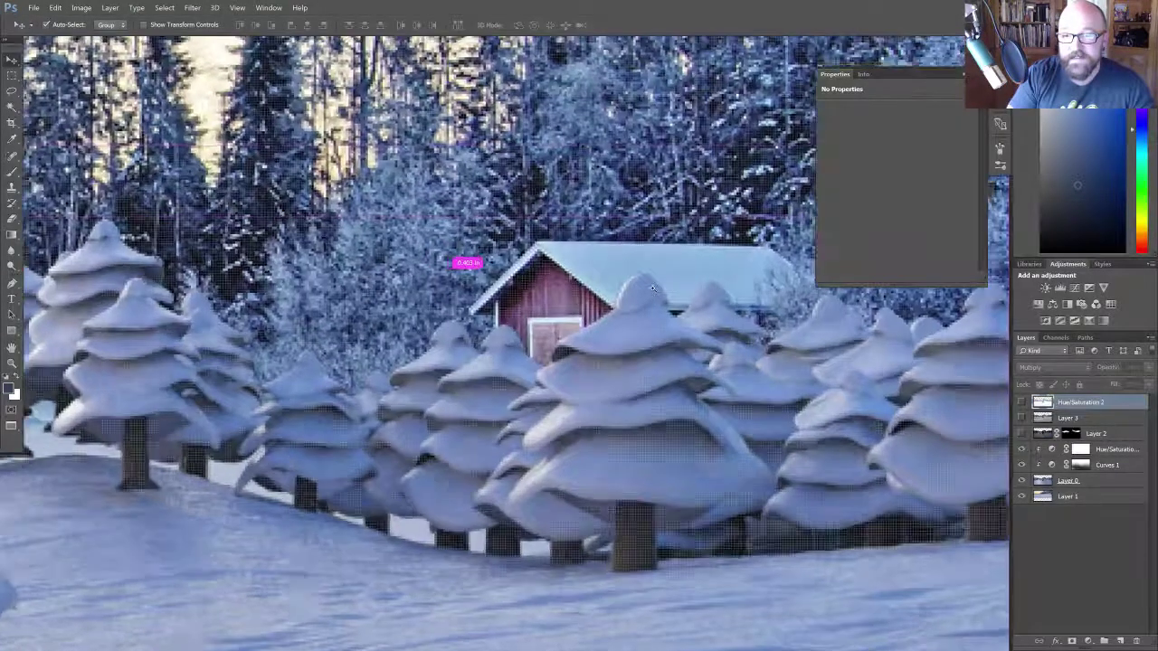
scroll(652, 331, "up", 1, "alt")
key("ctrl+0")
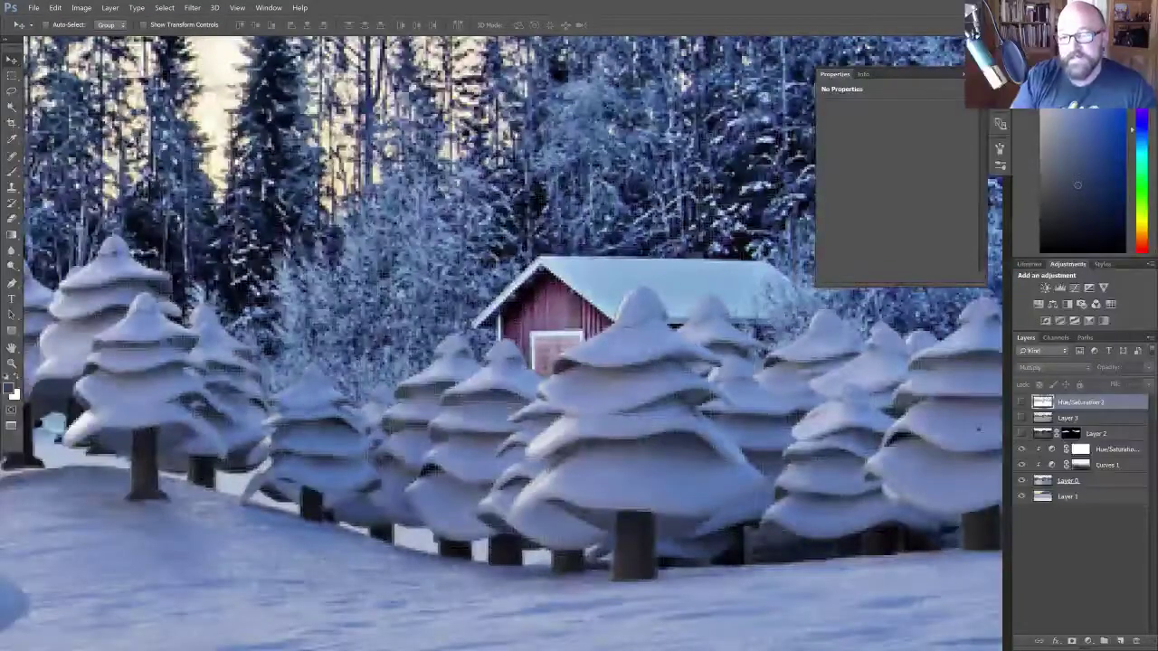
left_click(1021, 401)
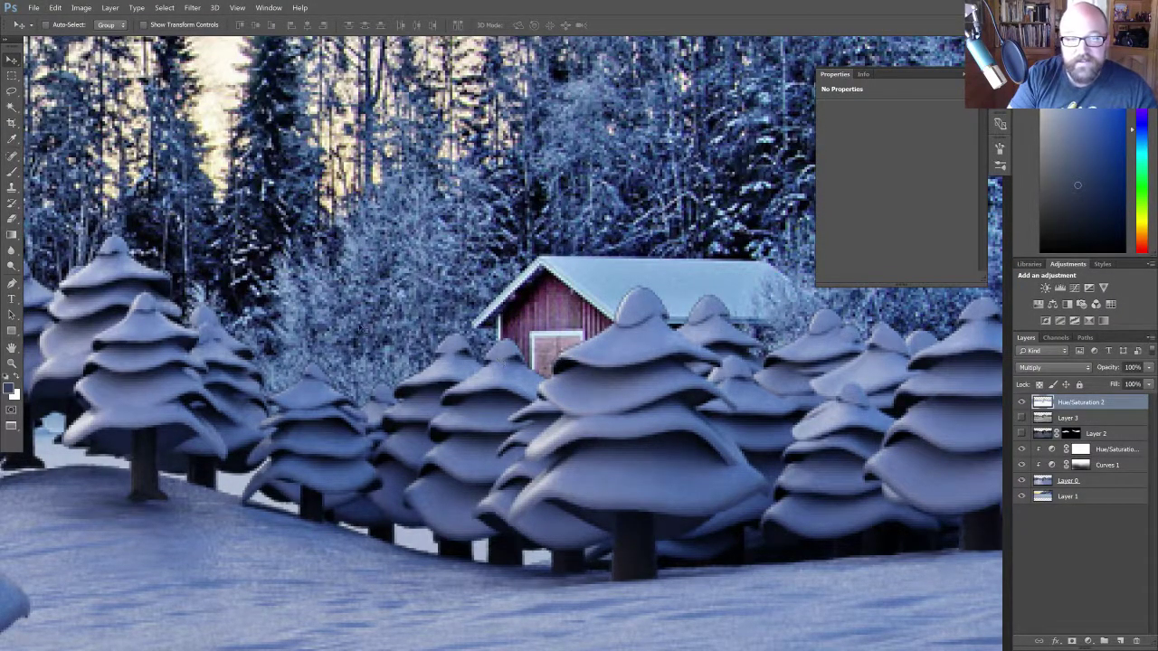
left_click(1021, 402)
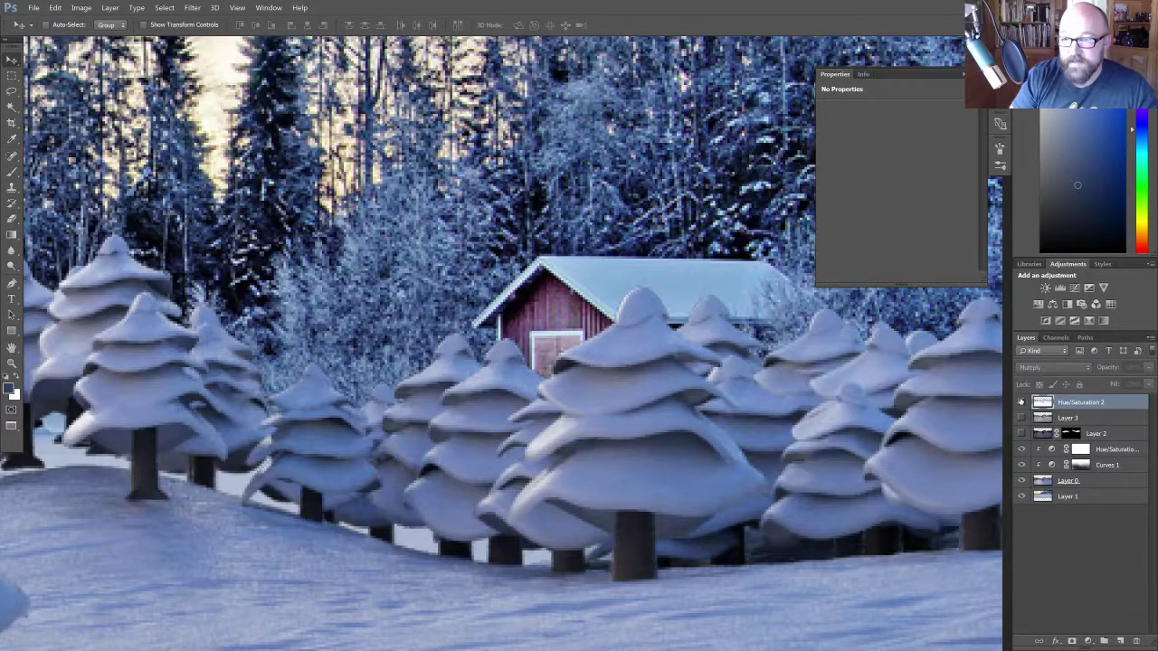
left_click(1021, 401)
left_click(1021, 402)
left_click(1021, 402)
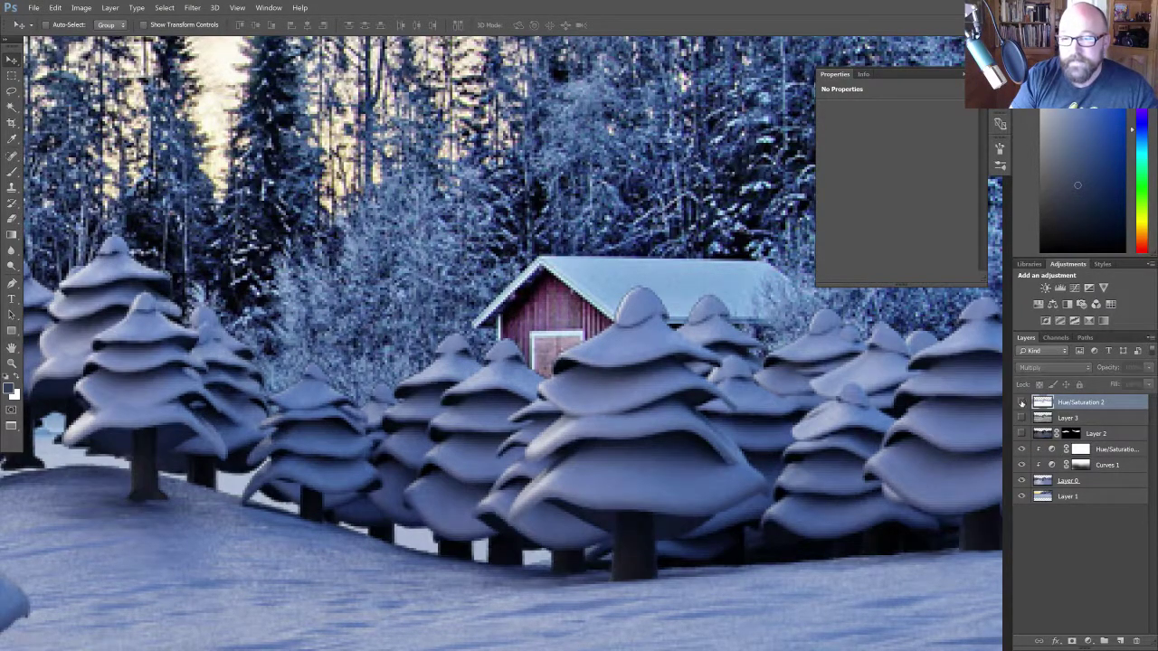
left_click(1021, 402)
- Briefly isolate the Hue/Saturation 2 layer, restore the other layers, and apply Remove Black Matte to it
left_click(1021, 402)
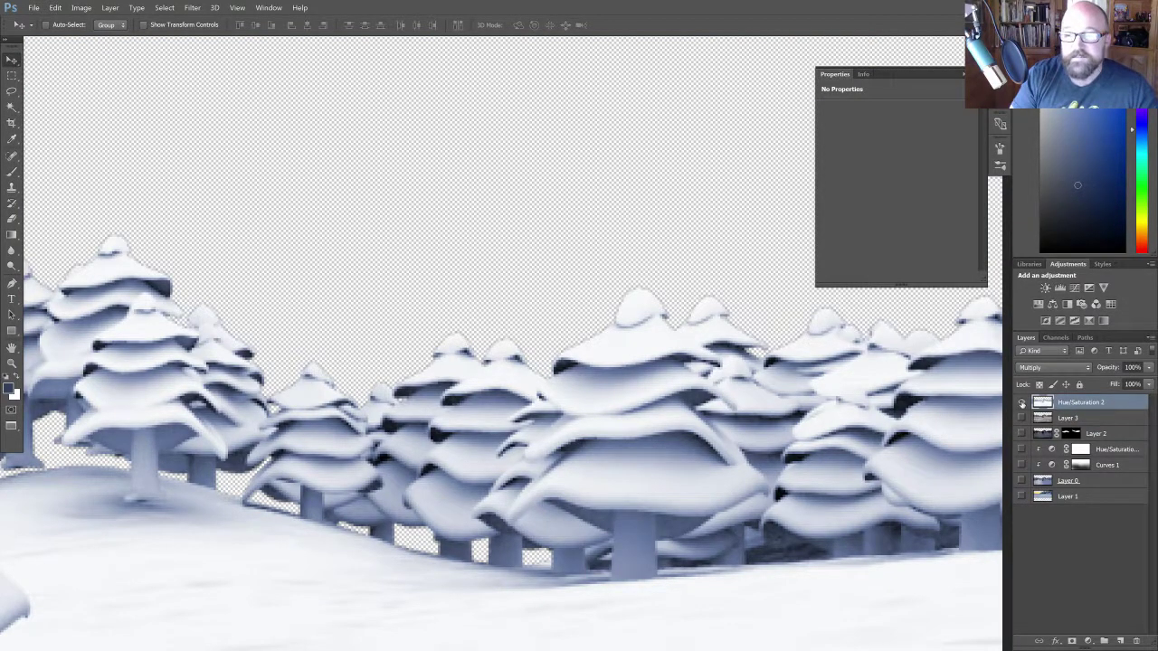
left_click(1022, 403, "alt")
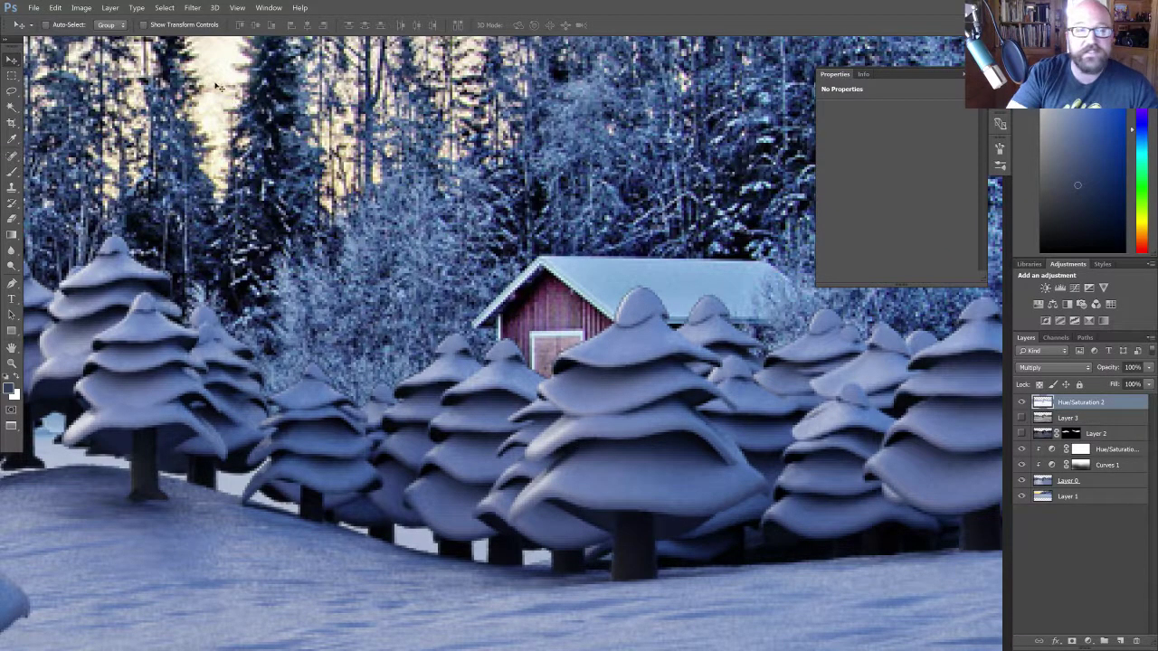
left_click(109, 7)
mouse_move(173, 297)
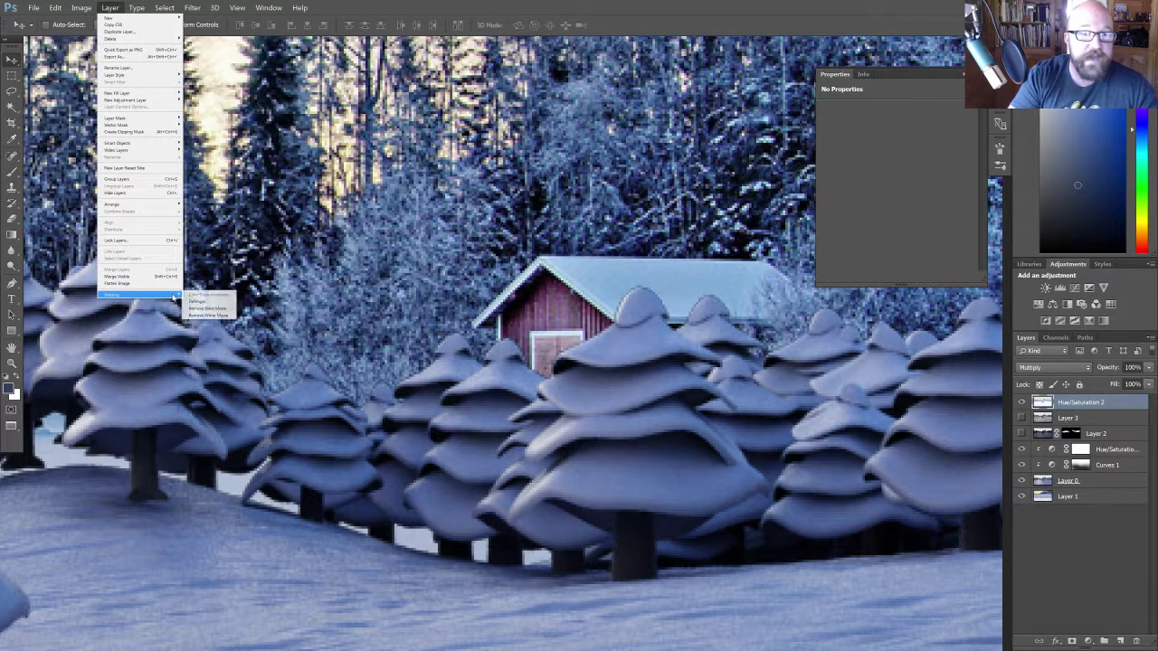
left_click(216, 310)
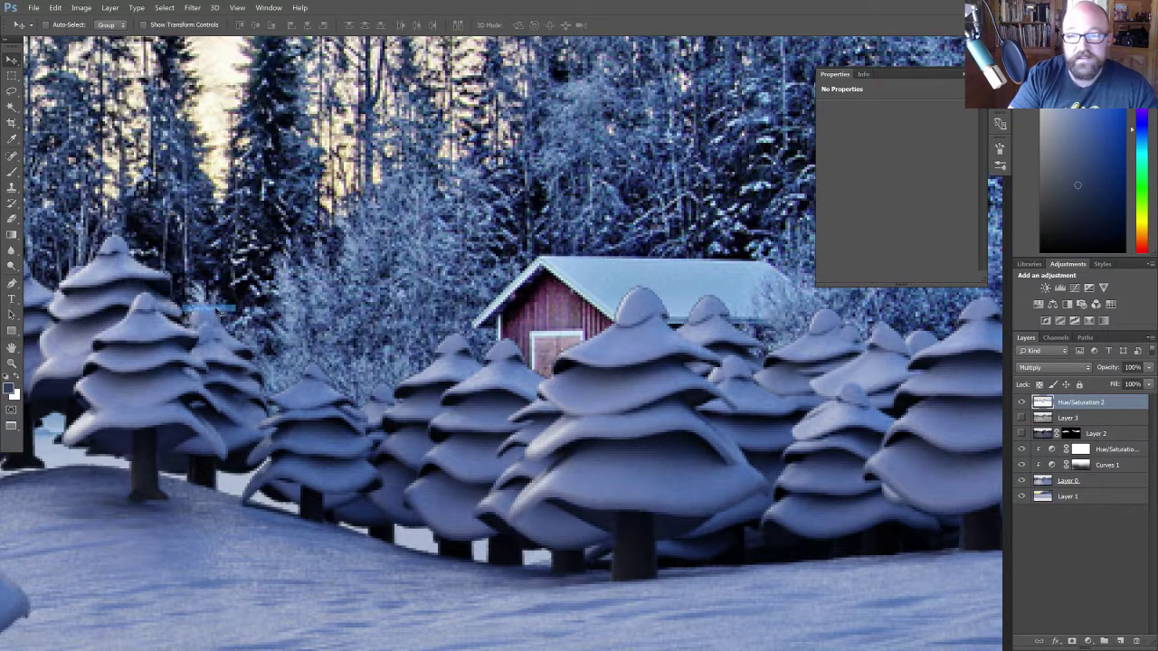
- Toggle Hue/Saturation 2, Layer 3 and Layer 2 in turn to inspect each pass's tree edges near the cabin
left_click(1021, 402)
left_click(1021, 402)
left_click(1021, 402)
left_click(1021, 402)
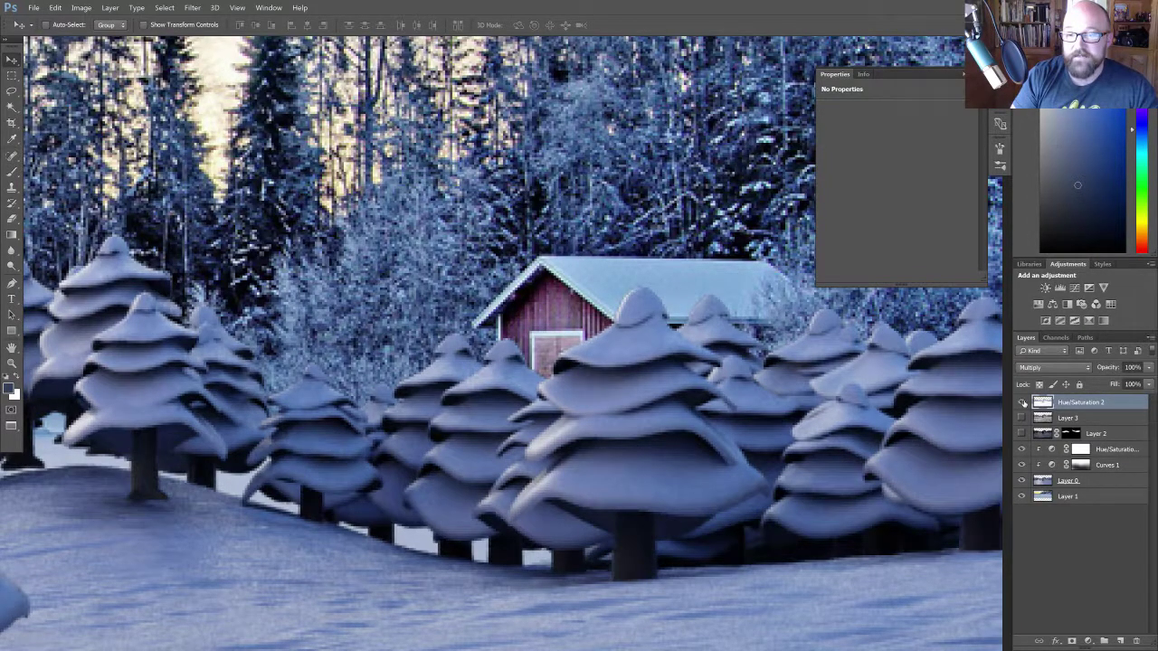
left_click(1021, 401)
left_click(1021, 417)
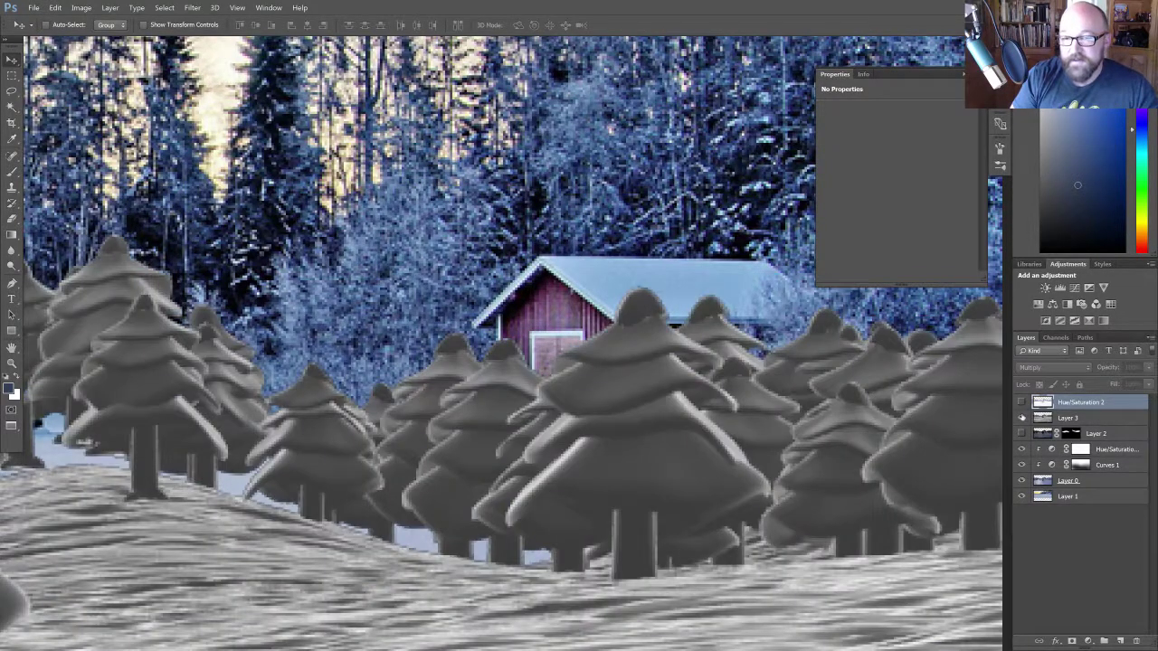
left_click(1021, 418)
left_click(1021, 433)
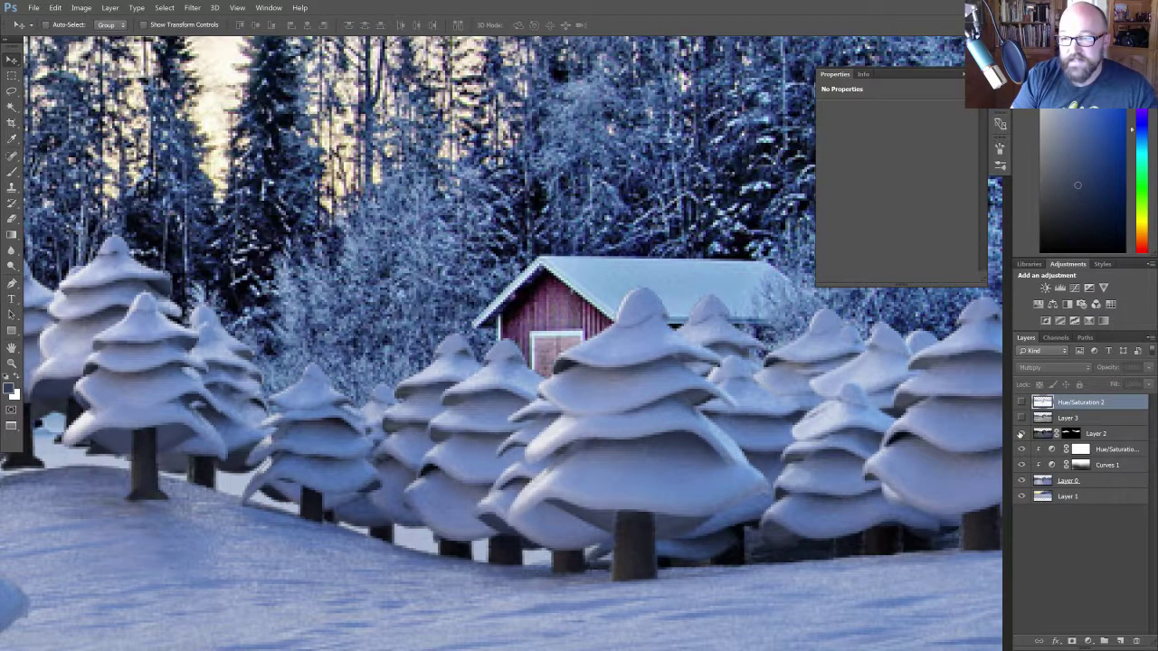
left_click(1021, 433)
left_click(1021, 418)
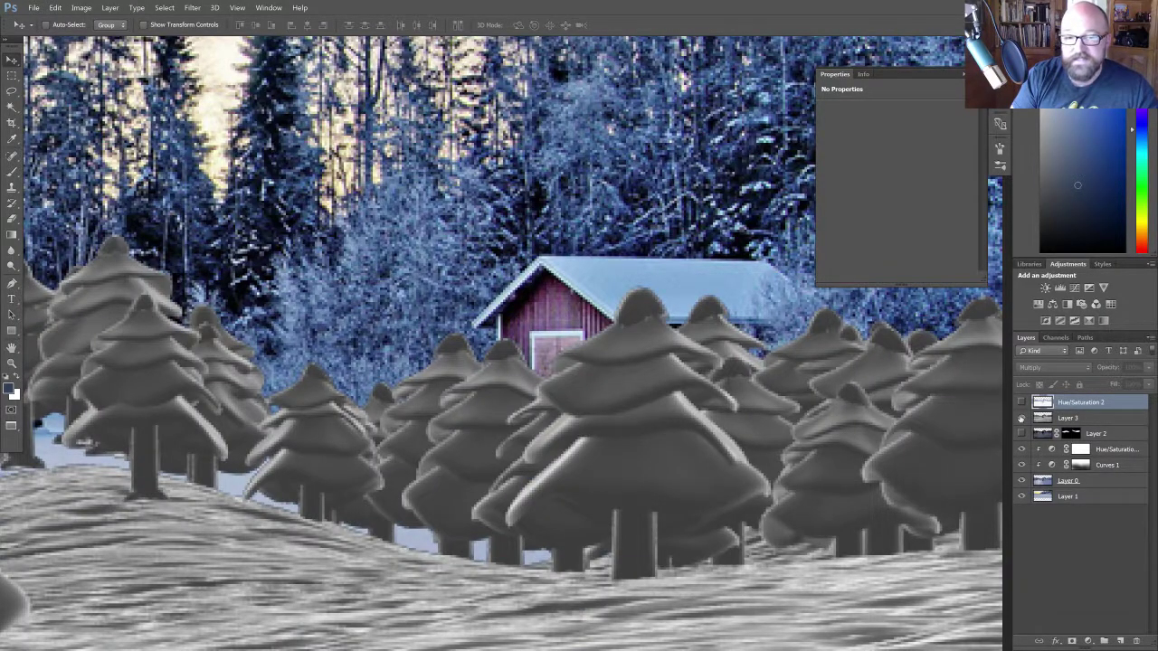
left_click(1021, 418)
- Show the Hue/Saturation 2 layer again and set its opacity to 20%
scroll(726, 415, "down", 1, "alt")
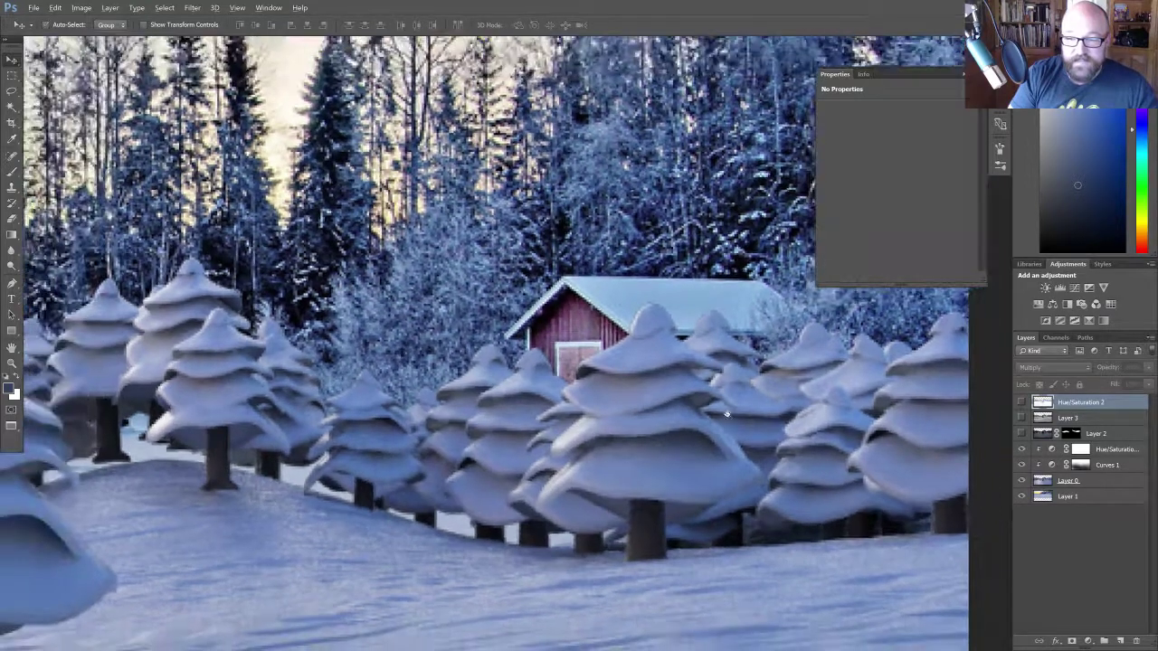
scroll(726, 414, "down", 3, "alt")
left_click(749, 423)
left_click_drag(759, 419, 790, 393)
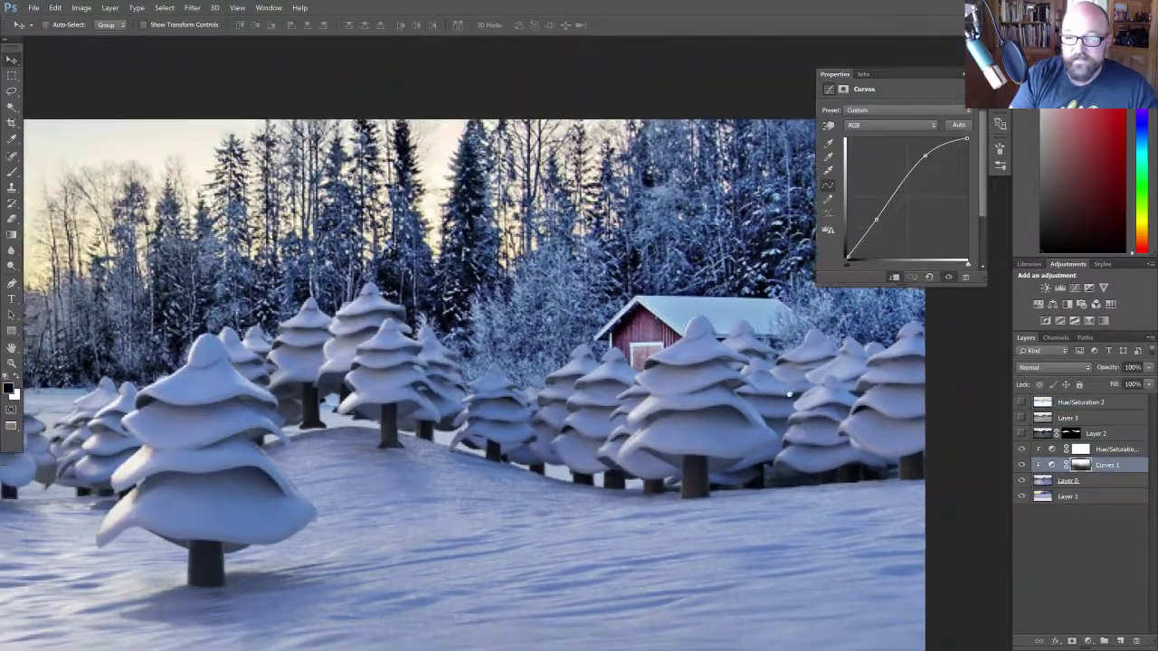
left_click(1021, 401)
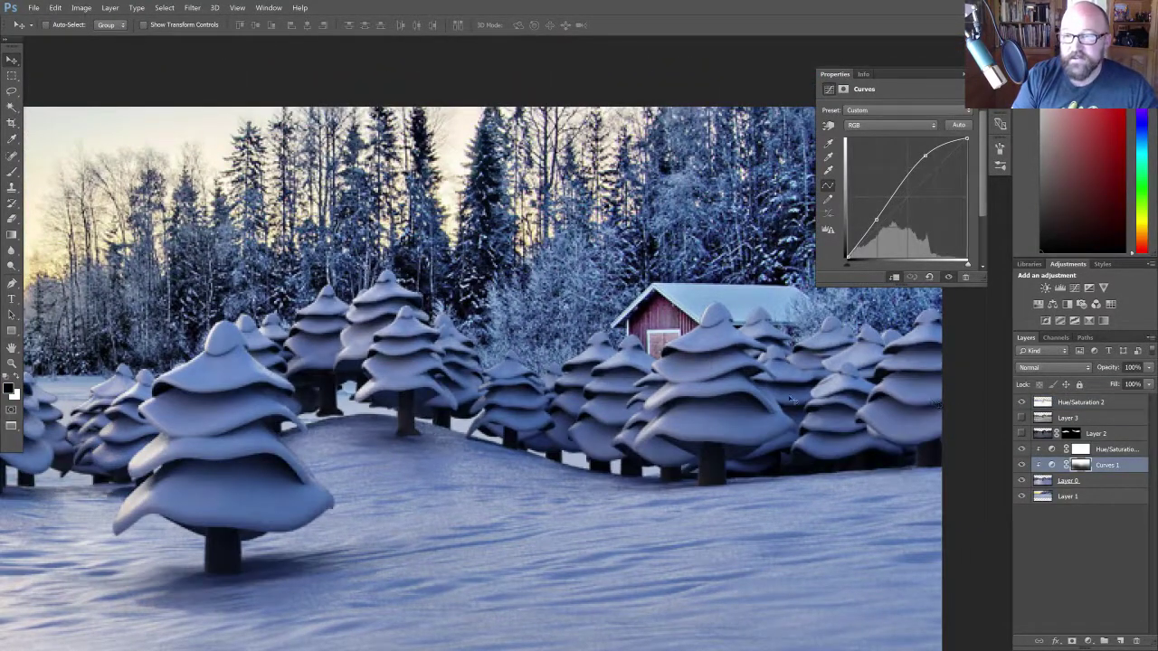
left_click(1067, 402)
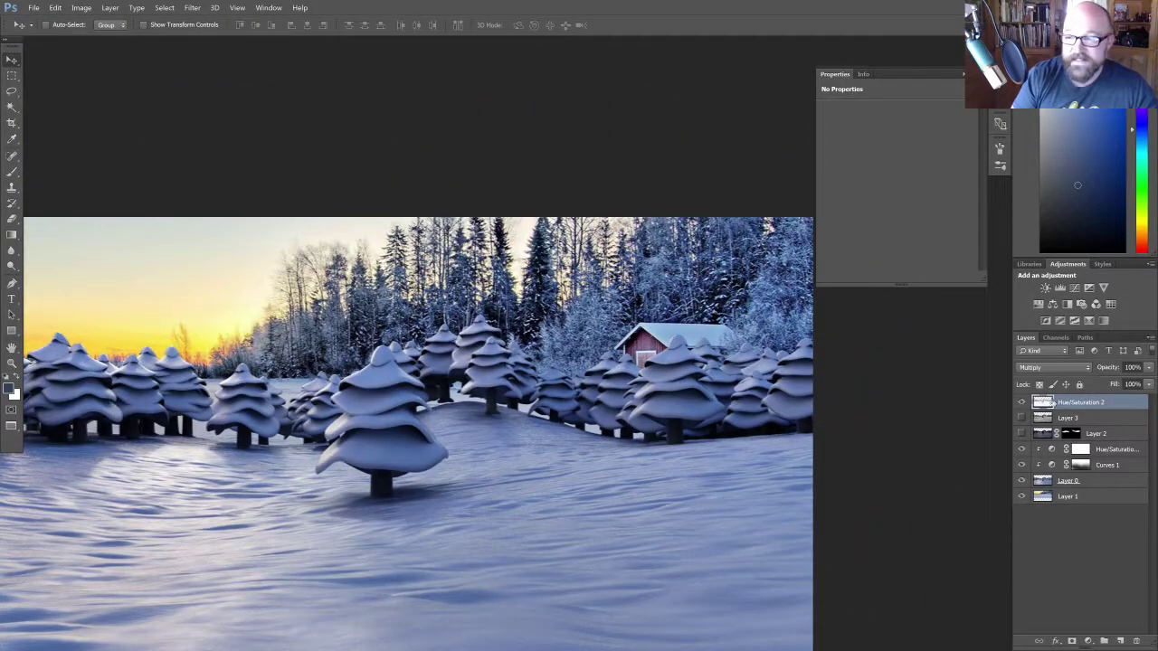
left_click(1109, 368)
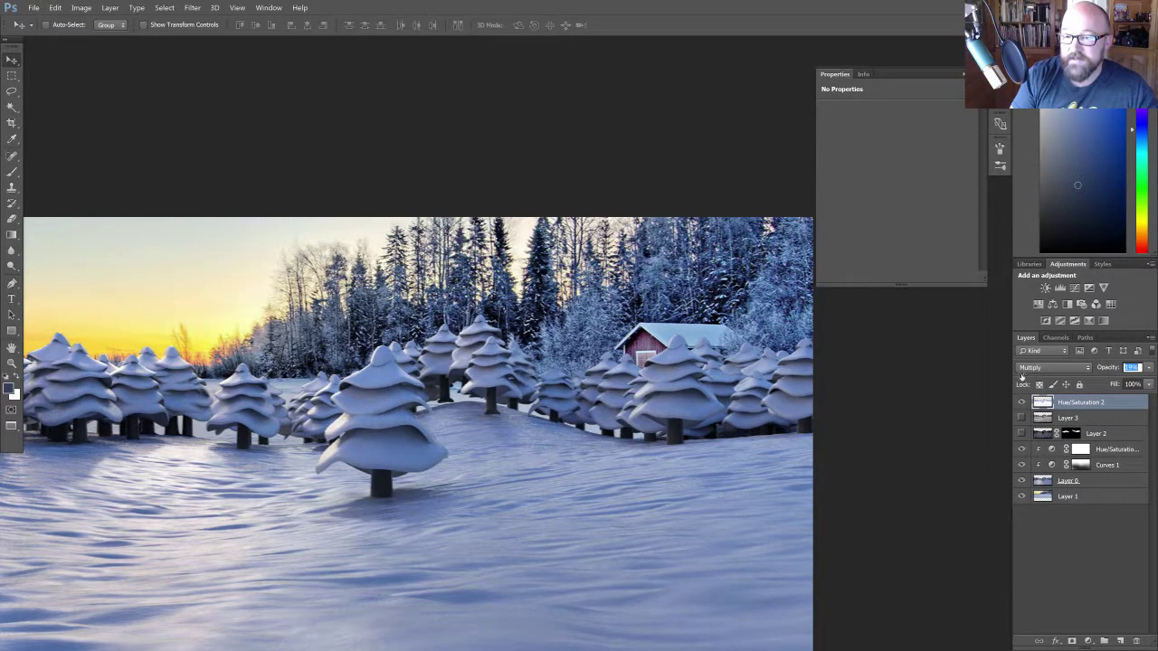
type("20")
key("Return")
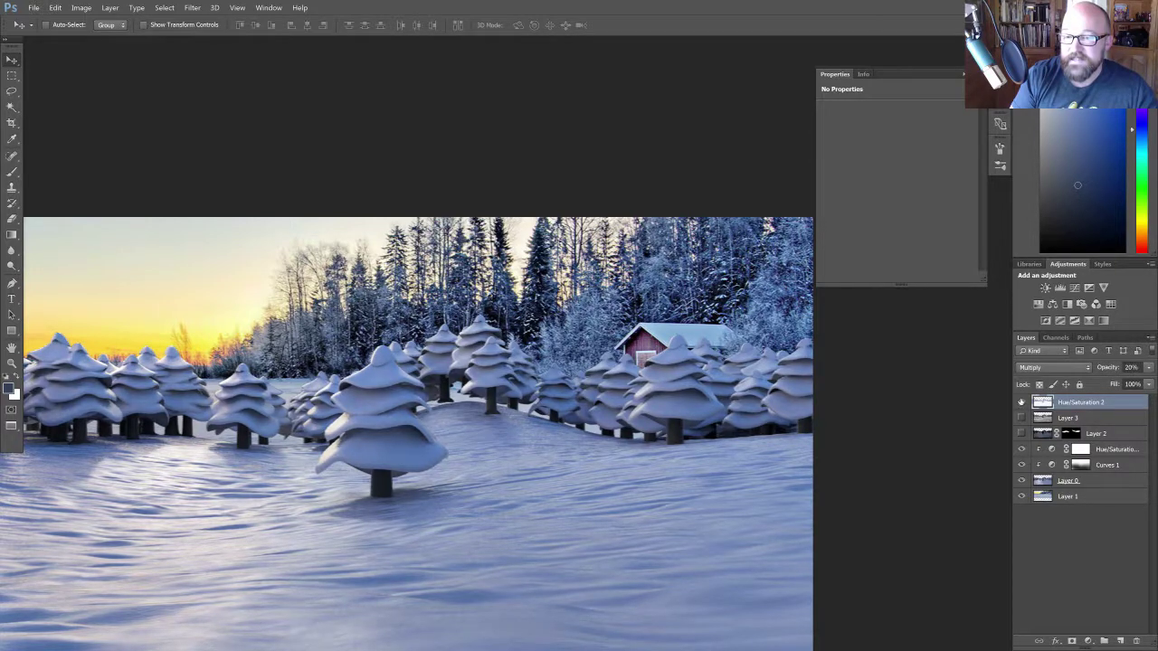
- Compare the composite with and without the Hue/Saturation 2 layer at its reduced opacity
left_click(1021, 402)
left_click(1021, 401)
left_click(1021, 401)
left_click(1021, 401)
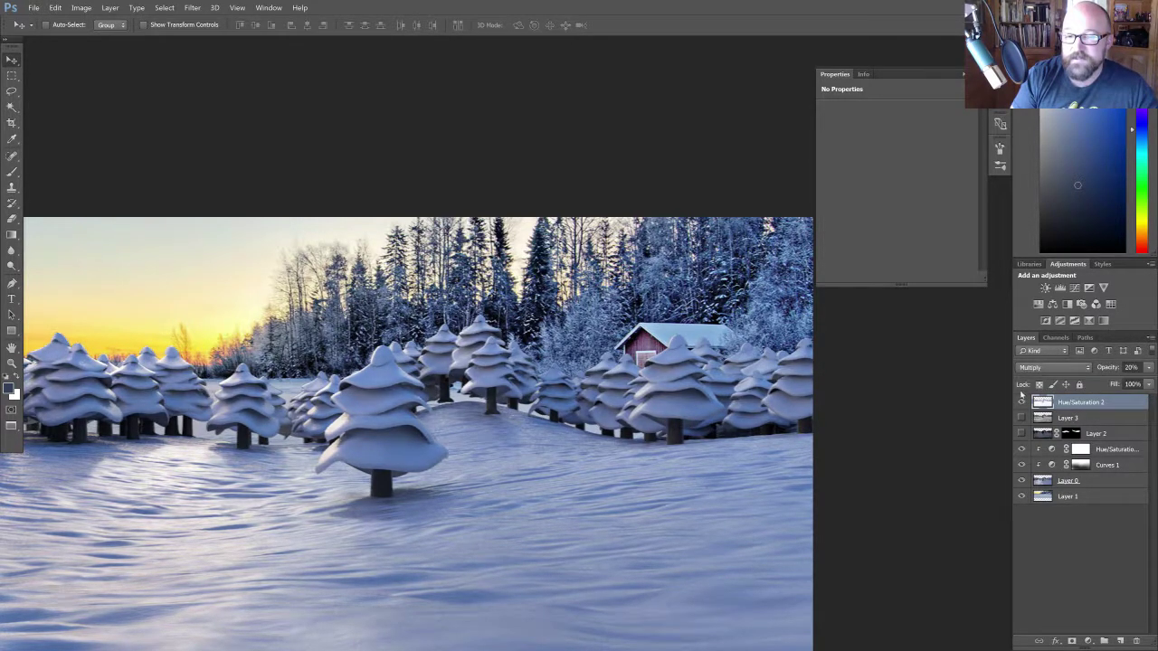
- Add a new layer above the Hue/Saturation 2 layer and set its blend mode to Screen
left_click_drag(609, 414, 633, 413)
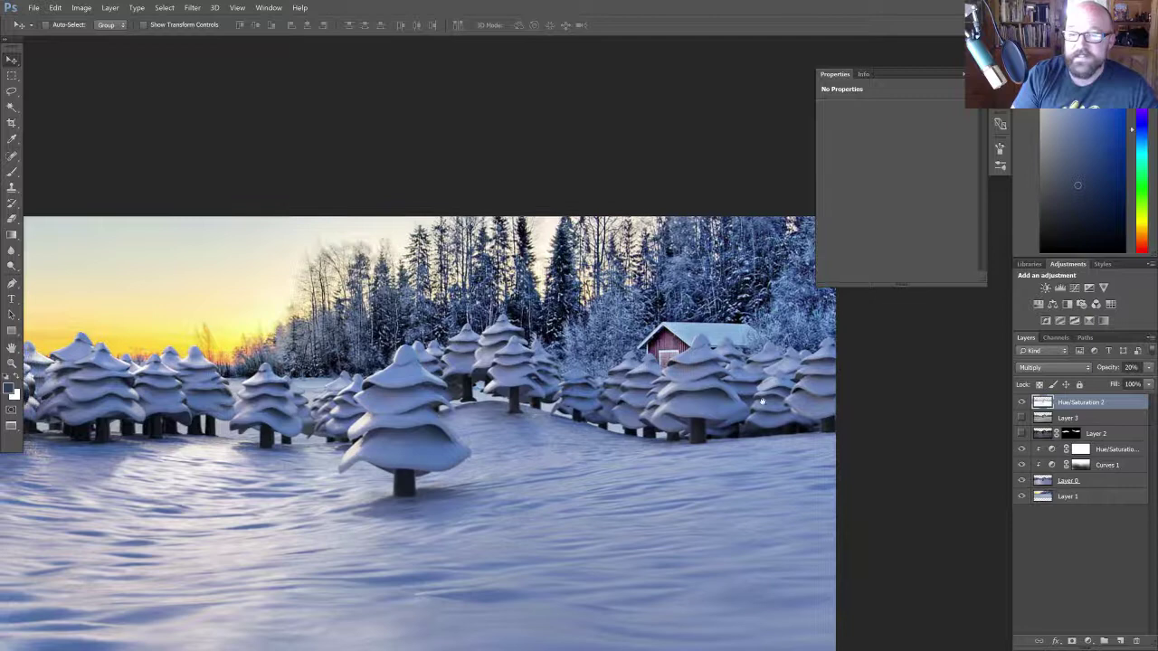
left_click(830, 423, "alt")
left_click_drag(767, 440, 696, 428)
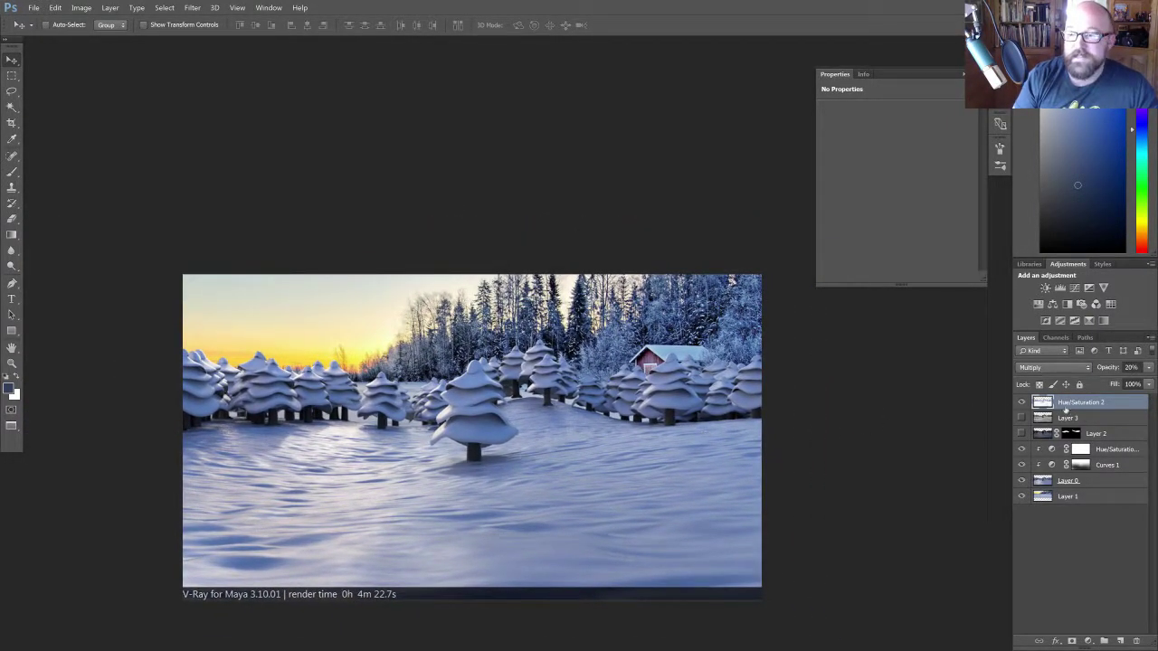
left_click(1119, 640)
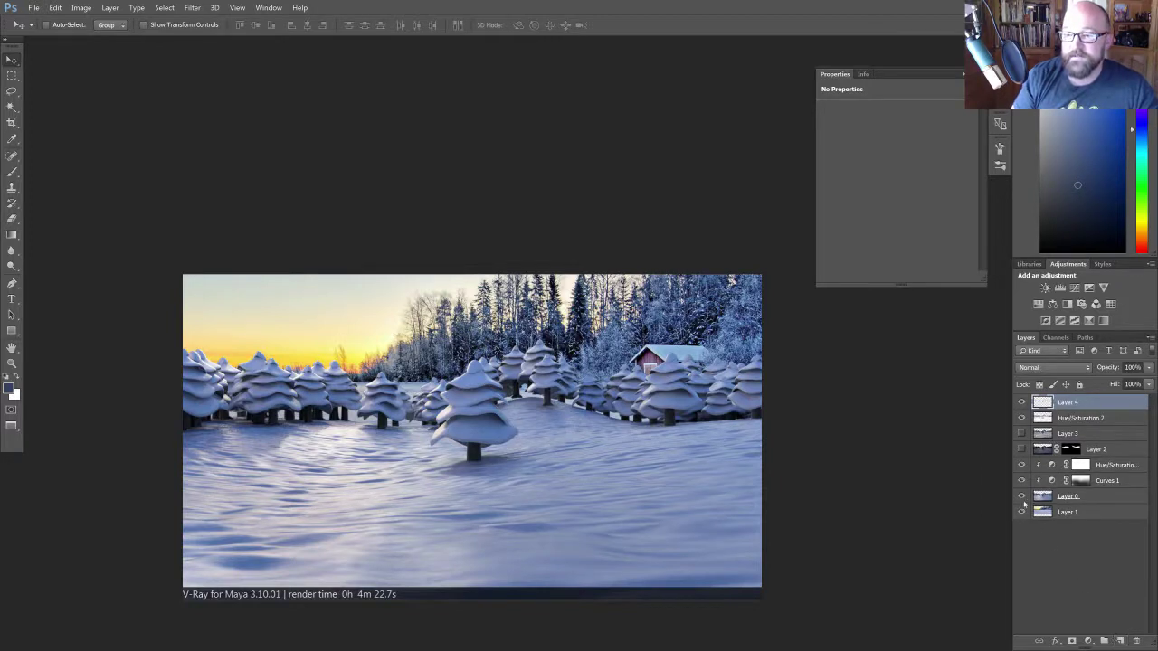
left_click(1034, 371)
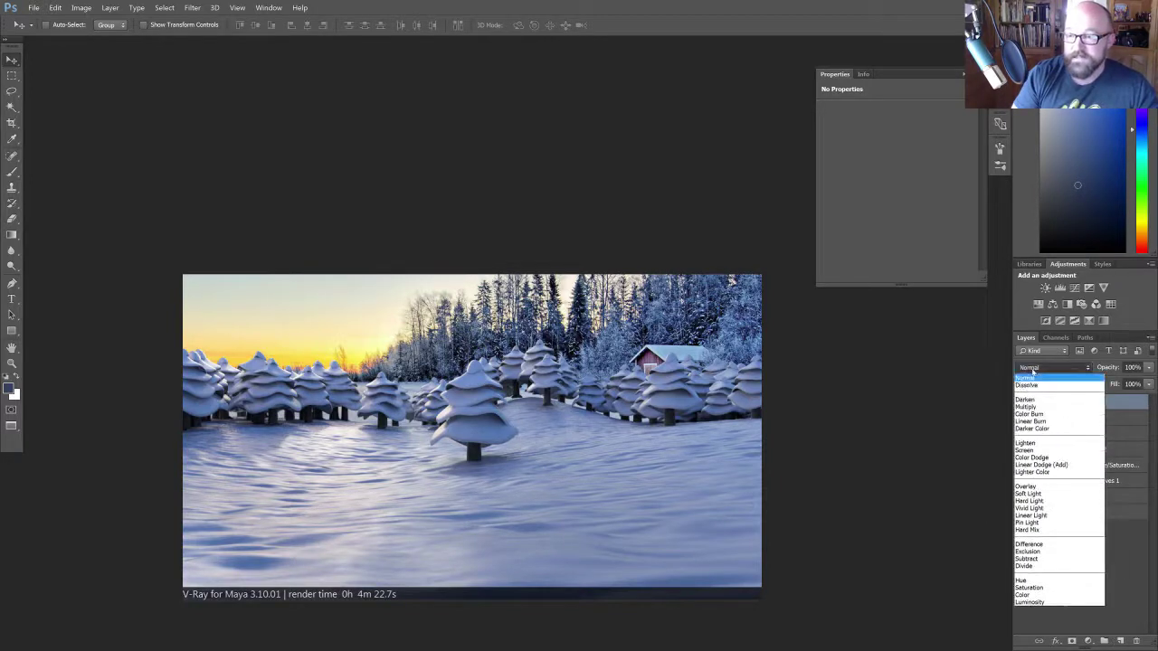
left_click(1041, 450)
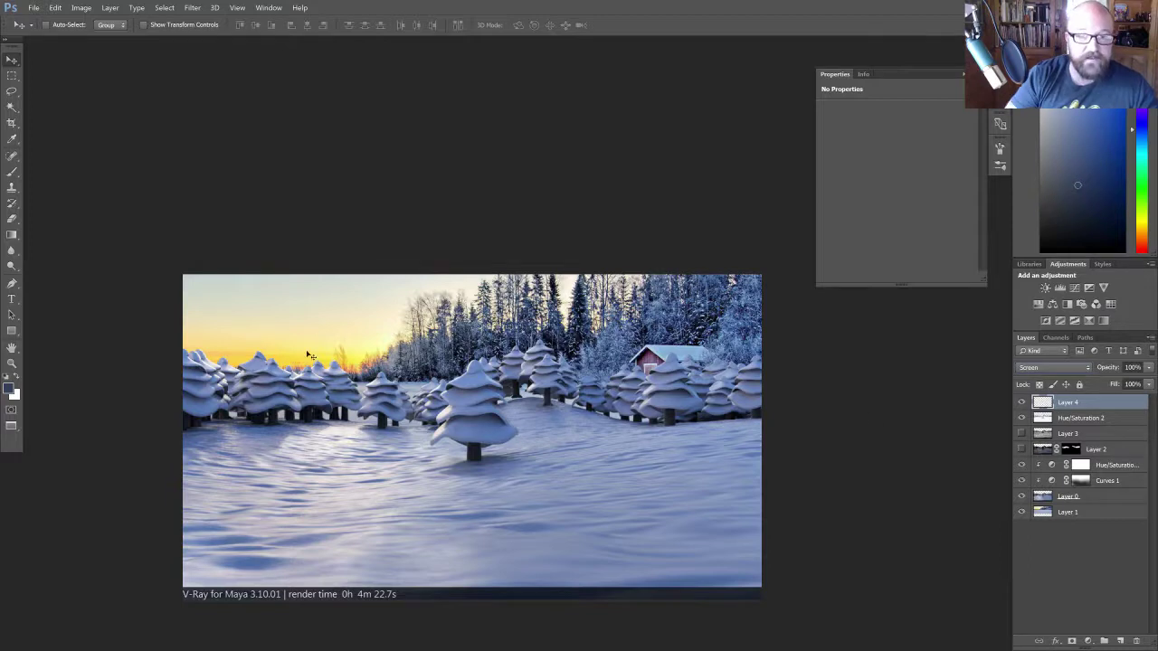
- Set up a soft round 125 px brush with yellow sampled from the sunset sky, at 20% opacity and 20% flow
key("alt")
key("space")
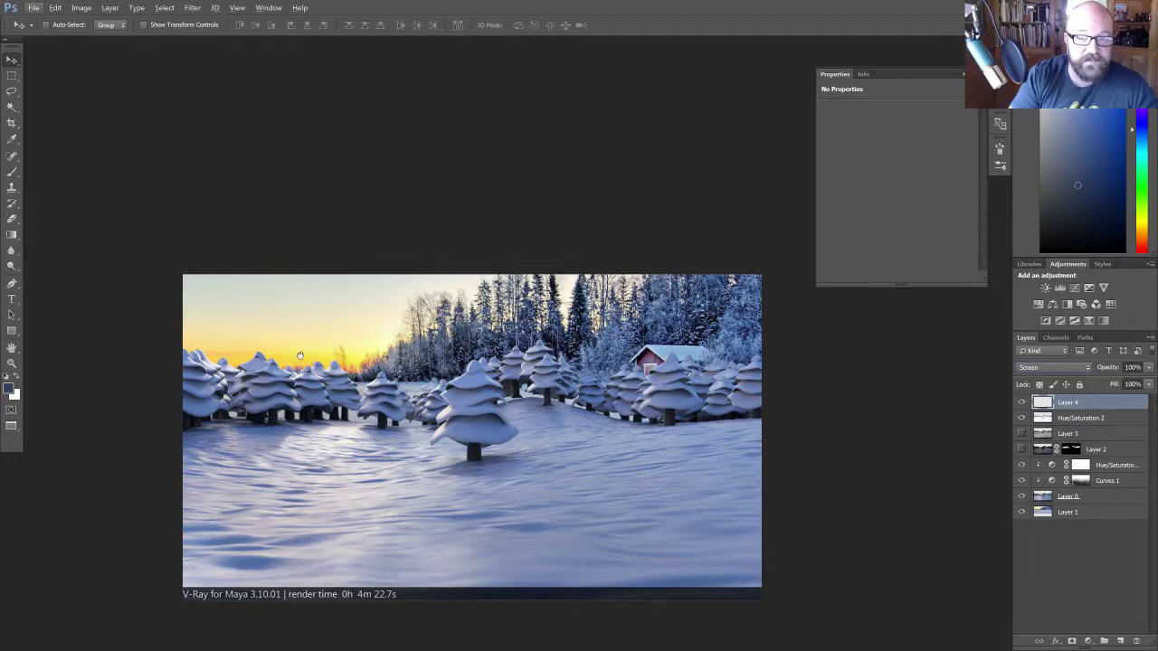
left_click_drag(300, 355, 299, 353)
key("b")
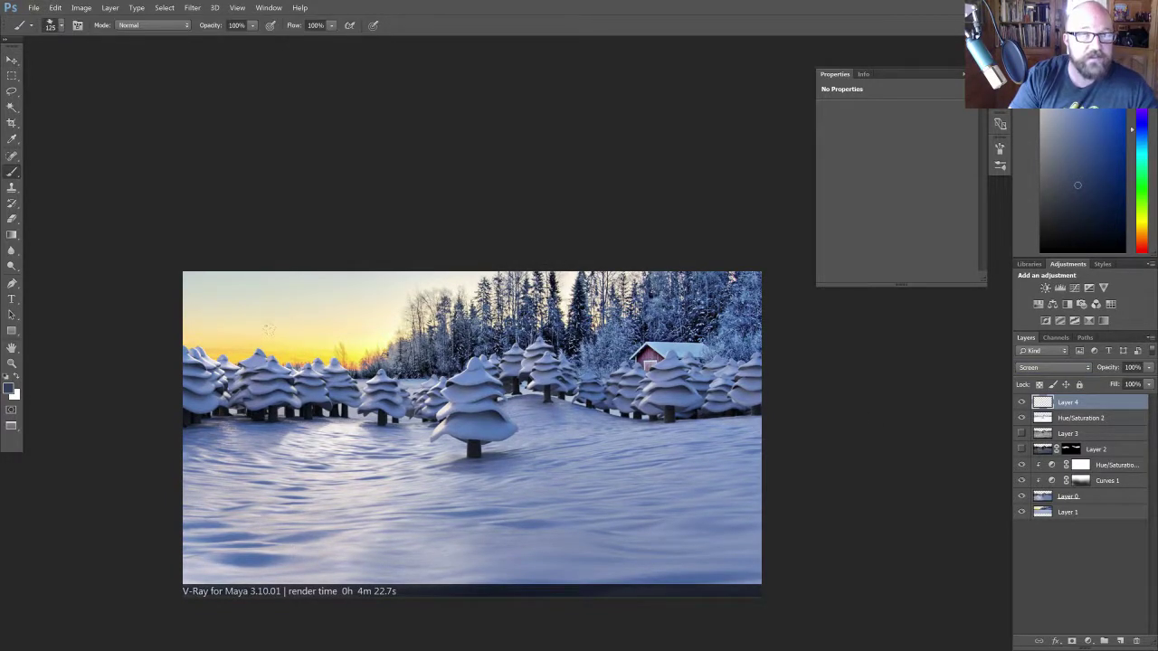
left_click(312, 353, "alt")
right_click(308, 352)
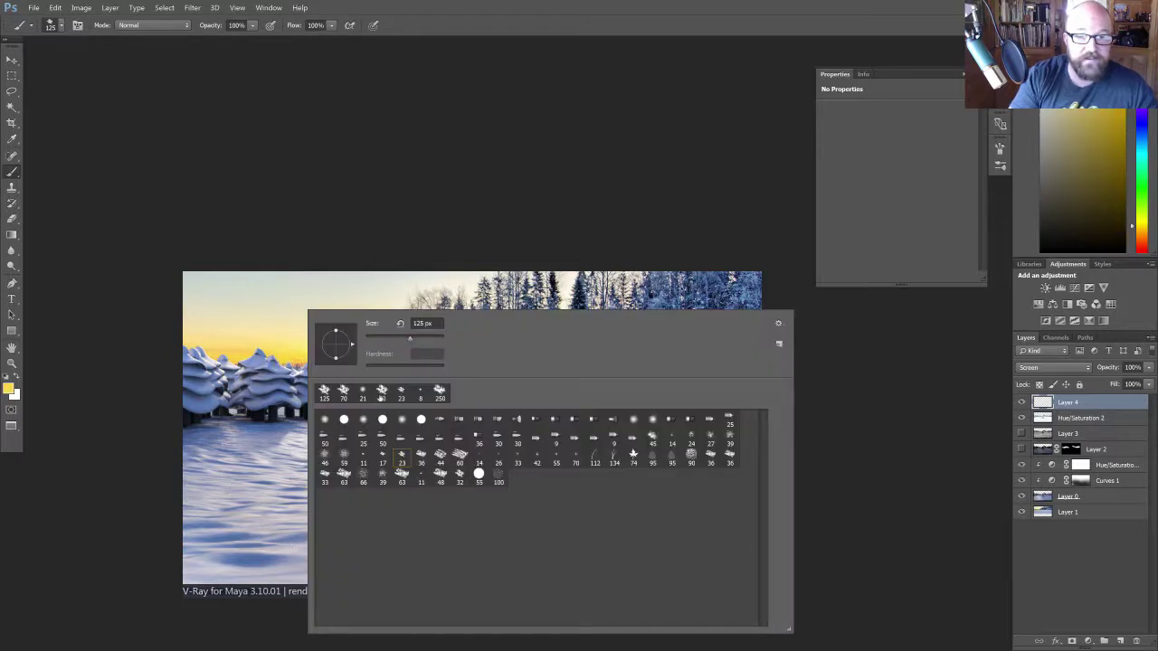
left_click(364, 419)
key("Return")
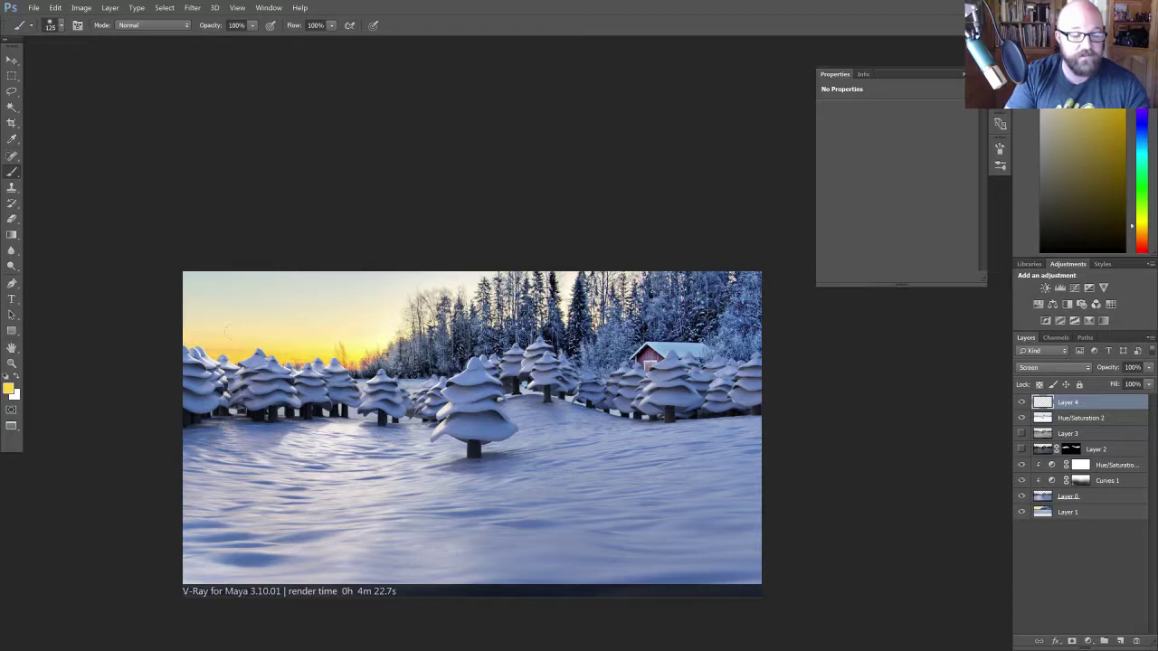
key("3")
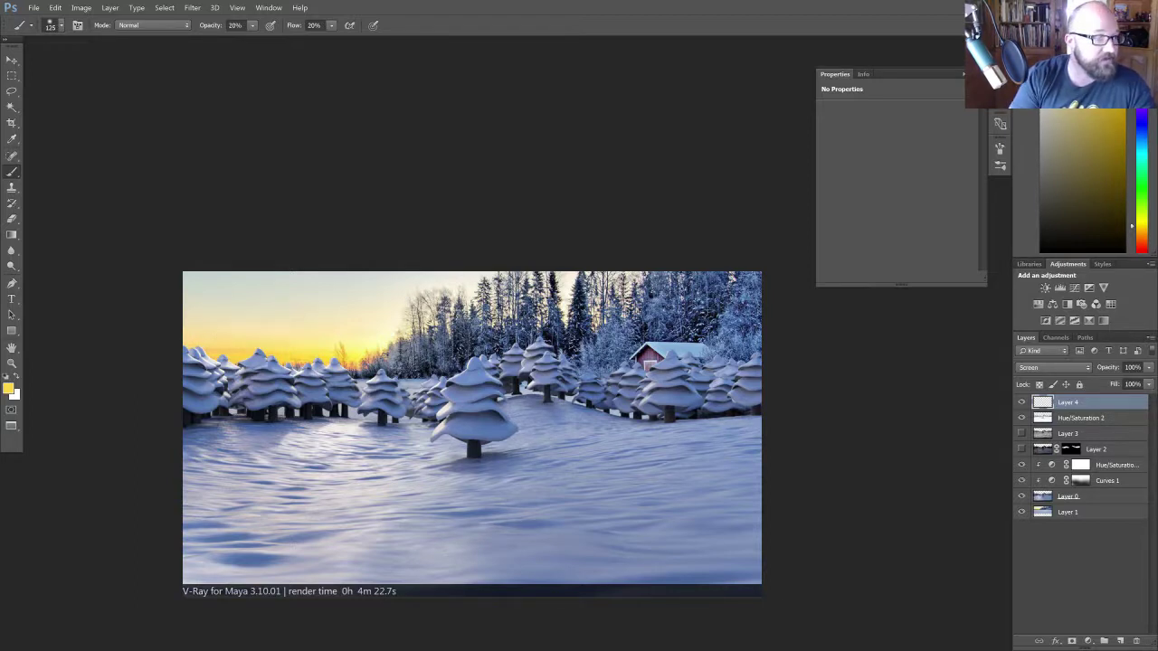
- Paint a warm yellow-to-cream glow on Layer 4 along the sunset horizon and over the nearby snowy treetops
mouse_move(254, 369)
left_mouse_down()
mouse_move(275, 373)
mouse_move(199, 360)
left_mouse_up()
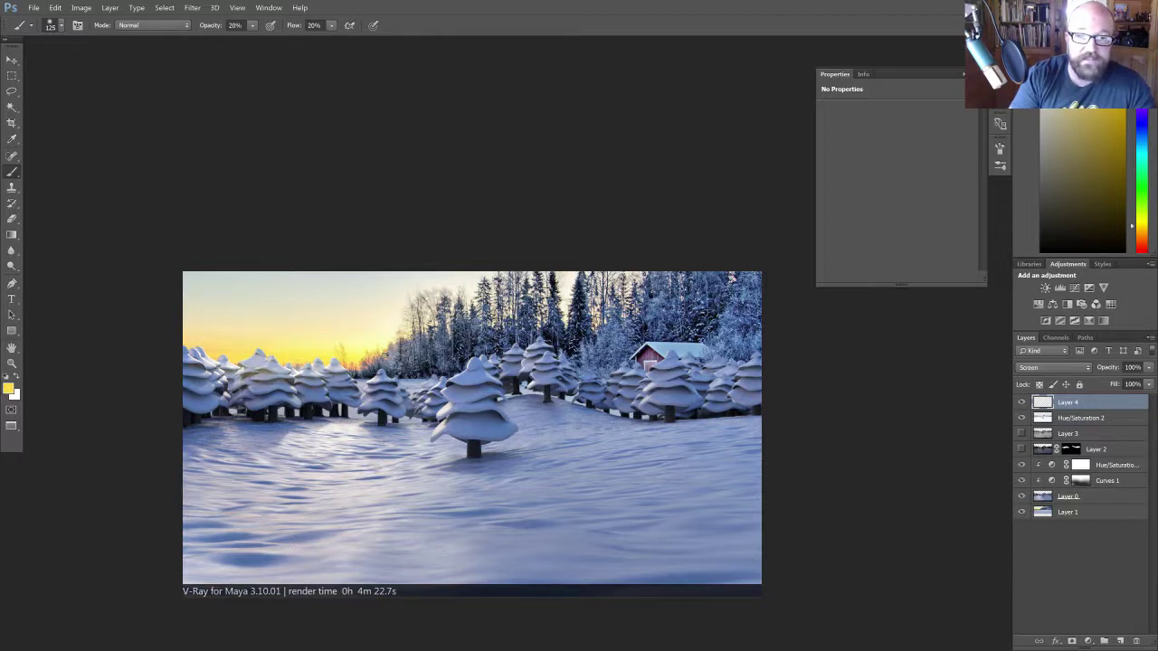
left_click_drag(347, 371, 194, 354)
left_click_drag(395, 366, 356, 372)
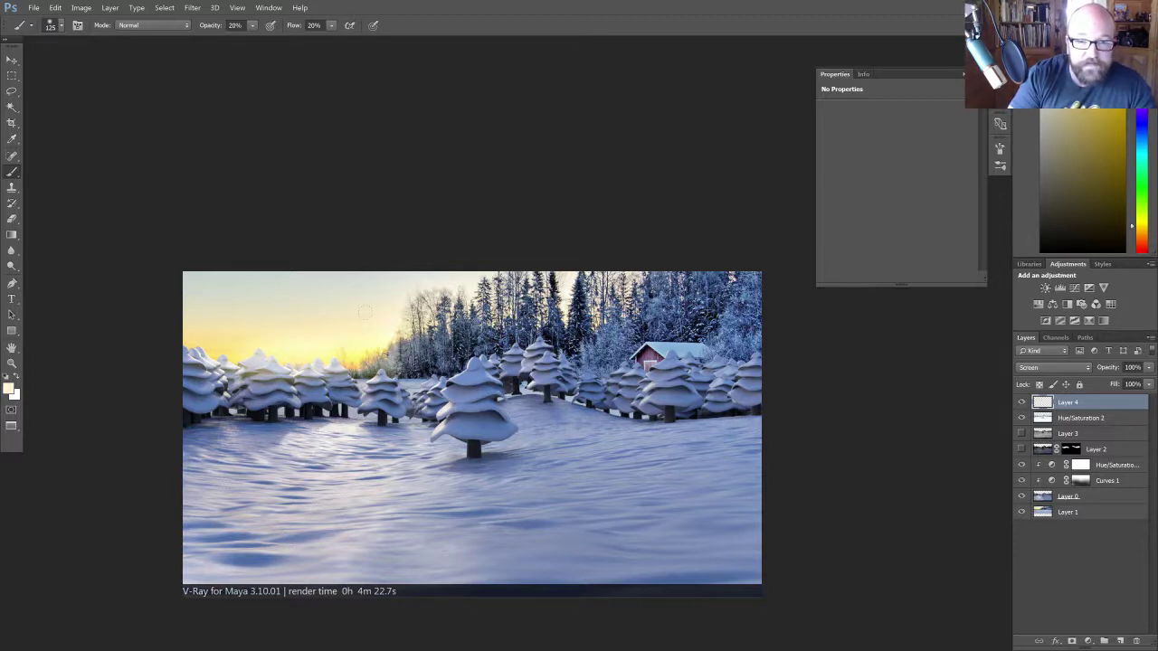
mouse_move(362, 370)
left_mouse_down()
mouse_move(425, 347)
mouse_move(452, 372)
mouse_move(423, 390)
mouse_move(456, 388)
mouse_move(471, 360)
mouse_move(496, 361)
mouse_move(535, 335)
mouse_move(503, 329)
mouse_move(523, 319)
mouse_move(617, 384)
mouse_move(746, 355)
mouse_move(714, 292)
mouse_move(660, 293)
left_mouse_up()
left_click_drag(201, 344, 213, 376)
- Soften the painted glow over the trees by the sunset with the Eraser at 40% opacity, enlarging it to 125 px
key("e")
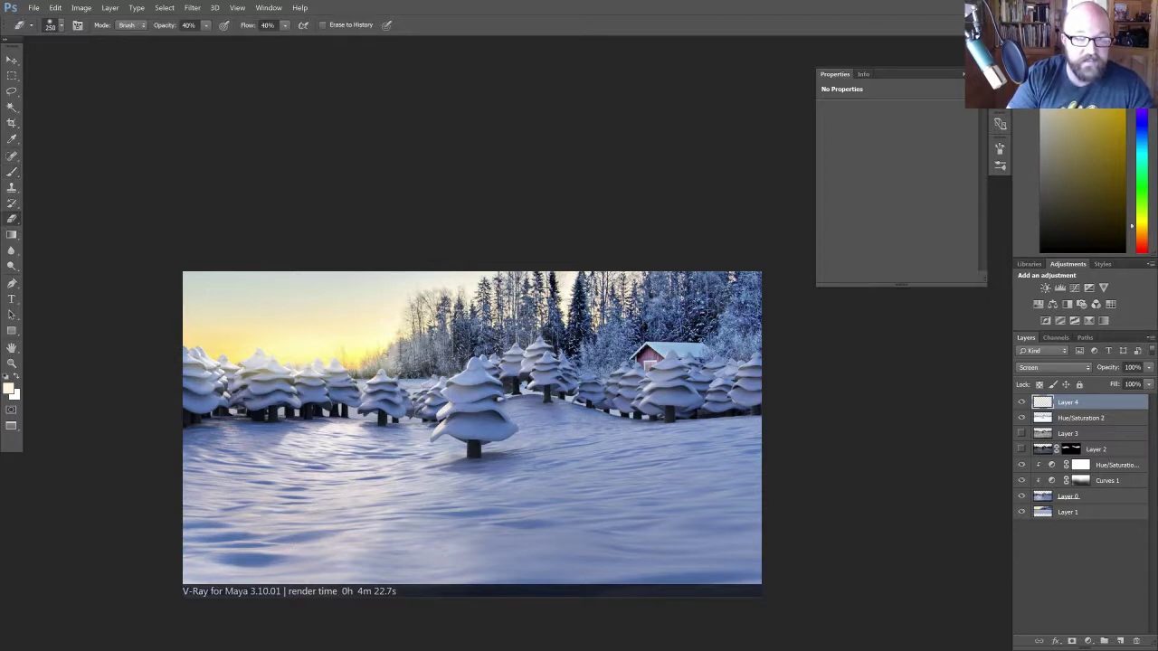
key("bracketleft")
key("bracketleft")
key("bracketleft")
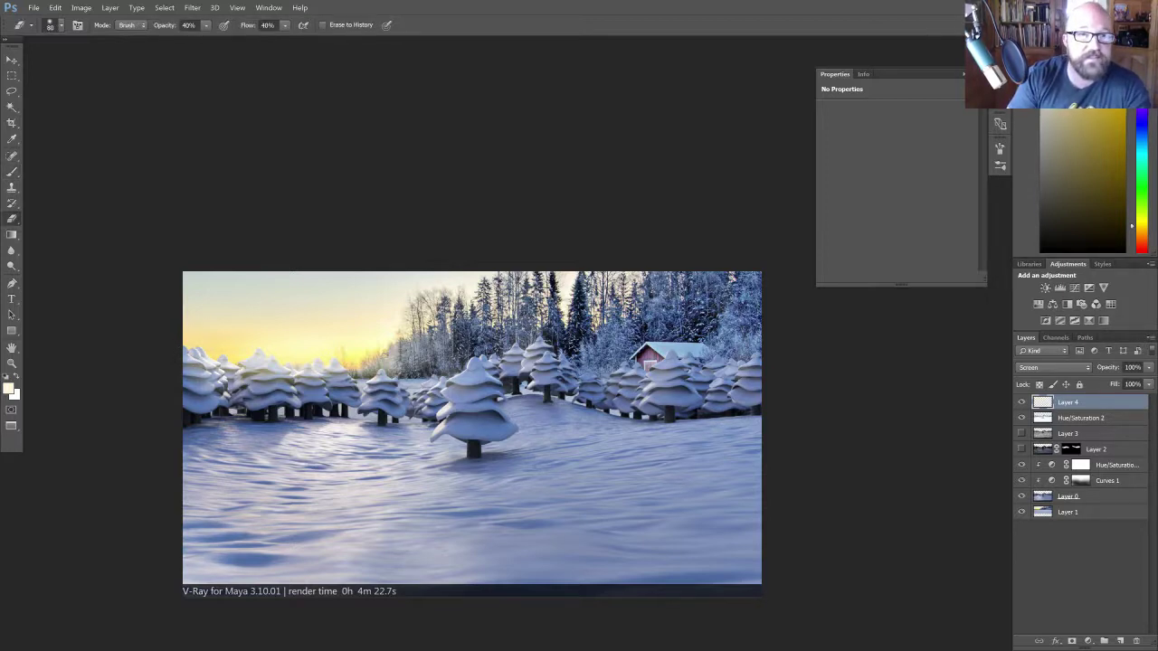
mouse_move(257, 376)
left_mouse_down()
mouse_move(245, 371)
mouse_move(266, 369)
mouse_move(210, 379)
left_mouse_up()
key("bracketright")
left_click_drag(291, 378, 315, 385)
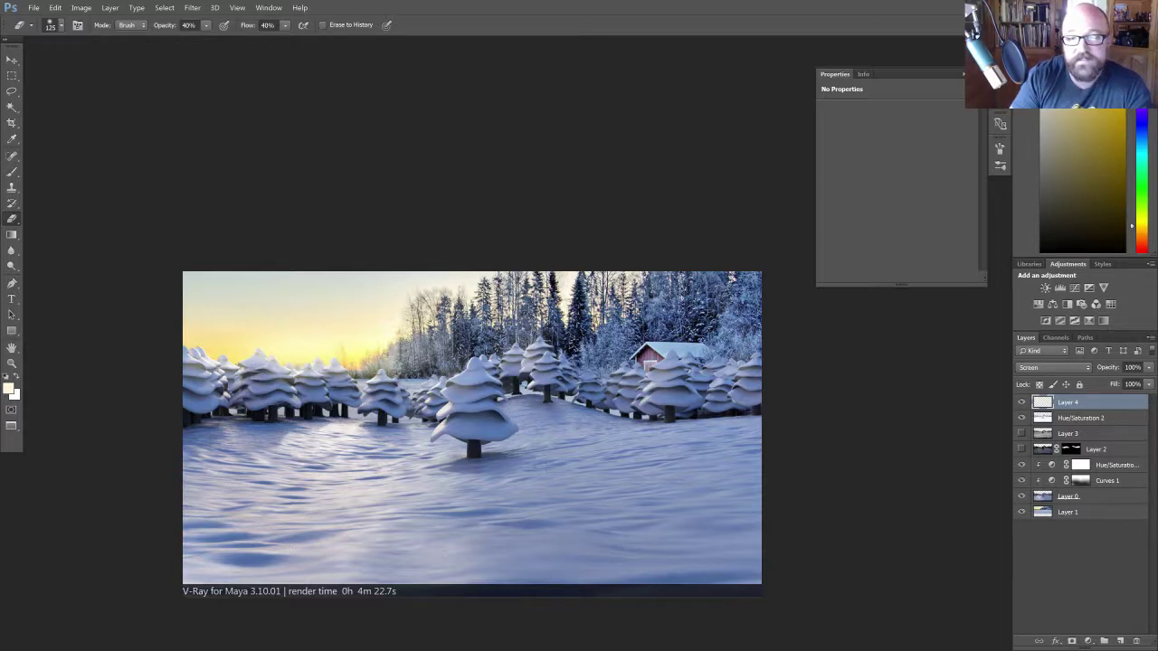
left_click_drag(318, 372, 260, 357)
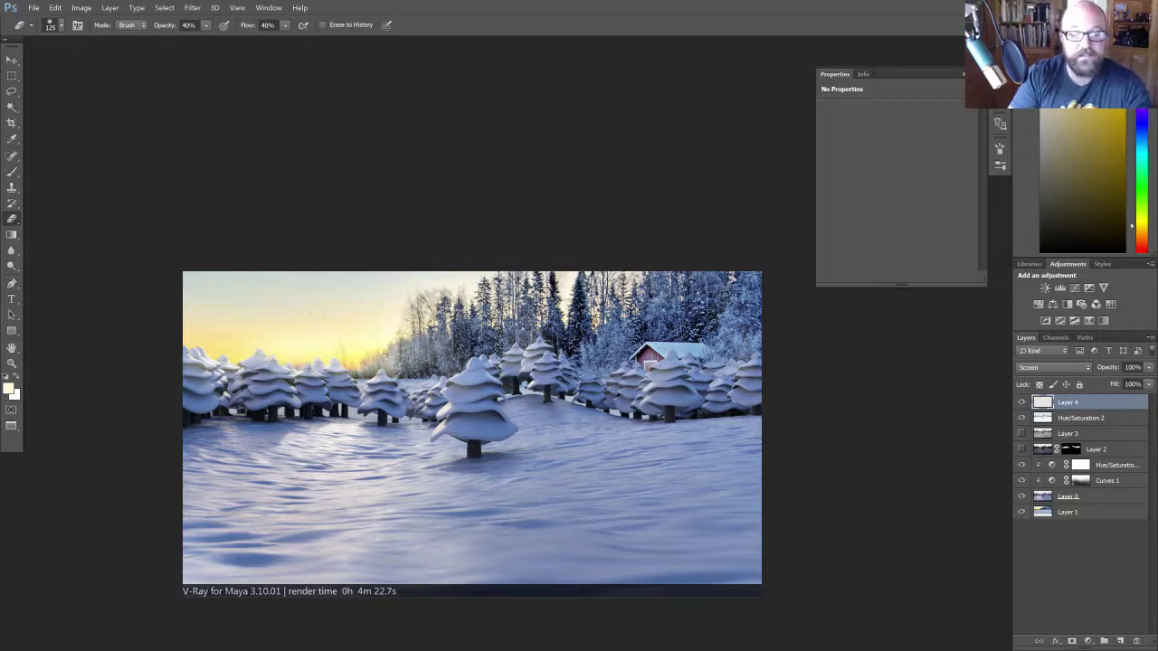
key("b")
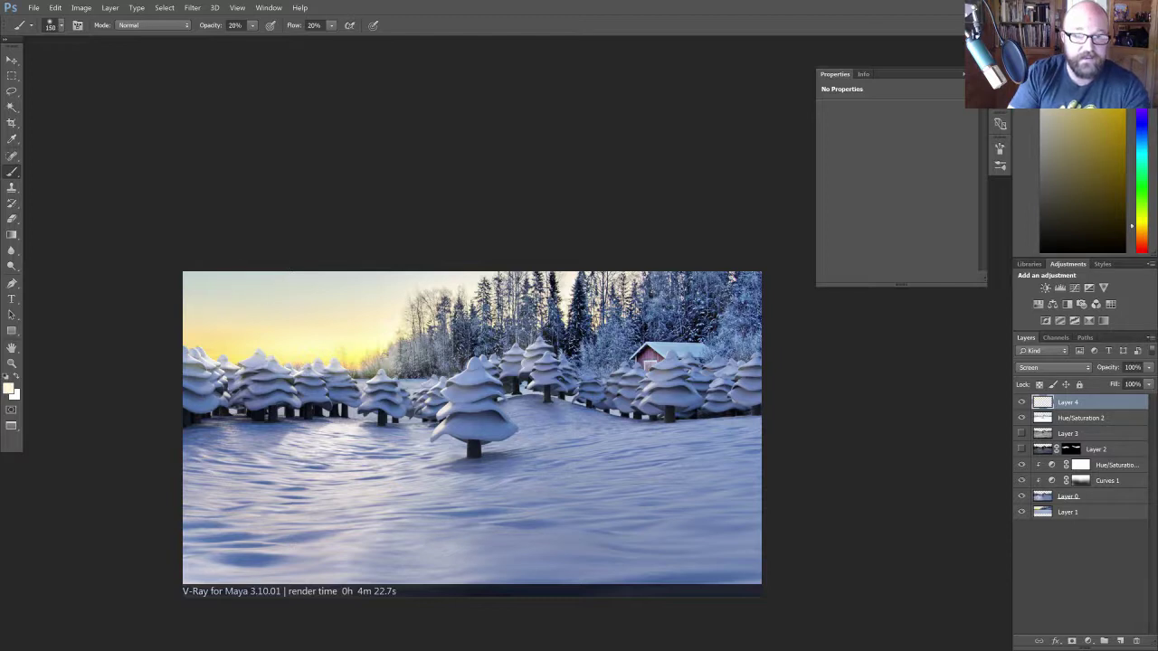
key("e")
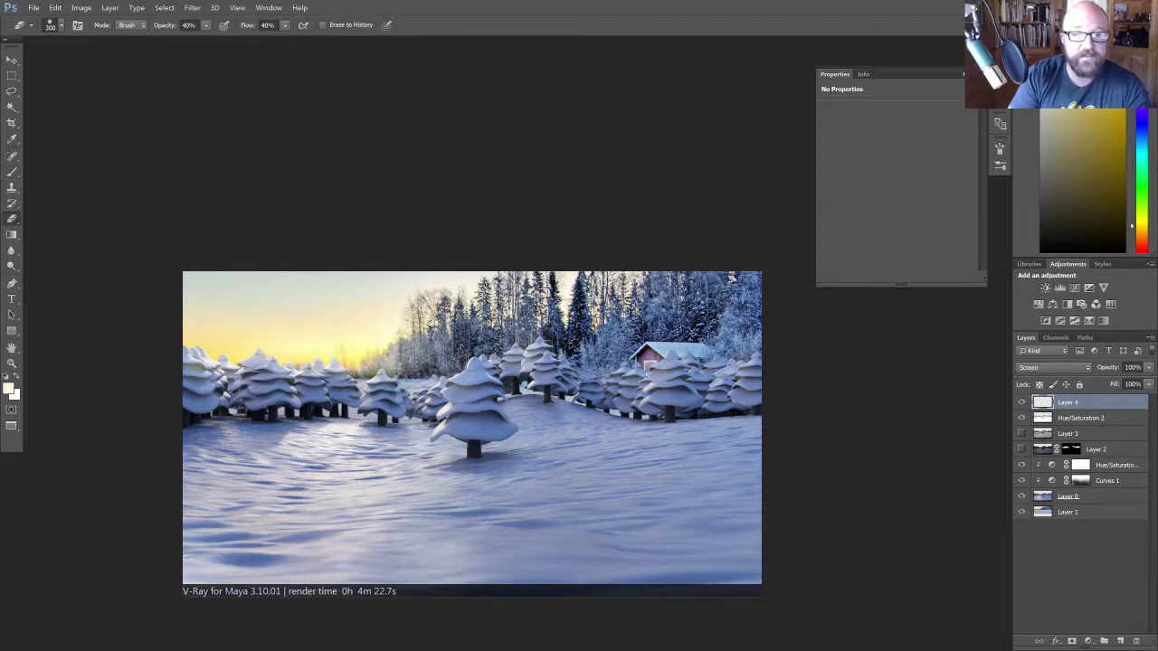
left_click_drag(472, 426, 415, 403)
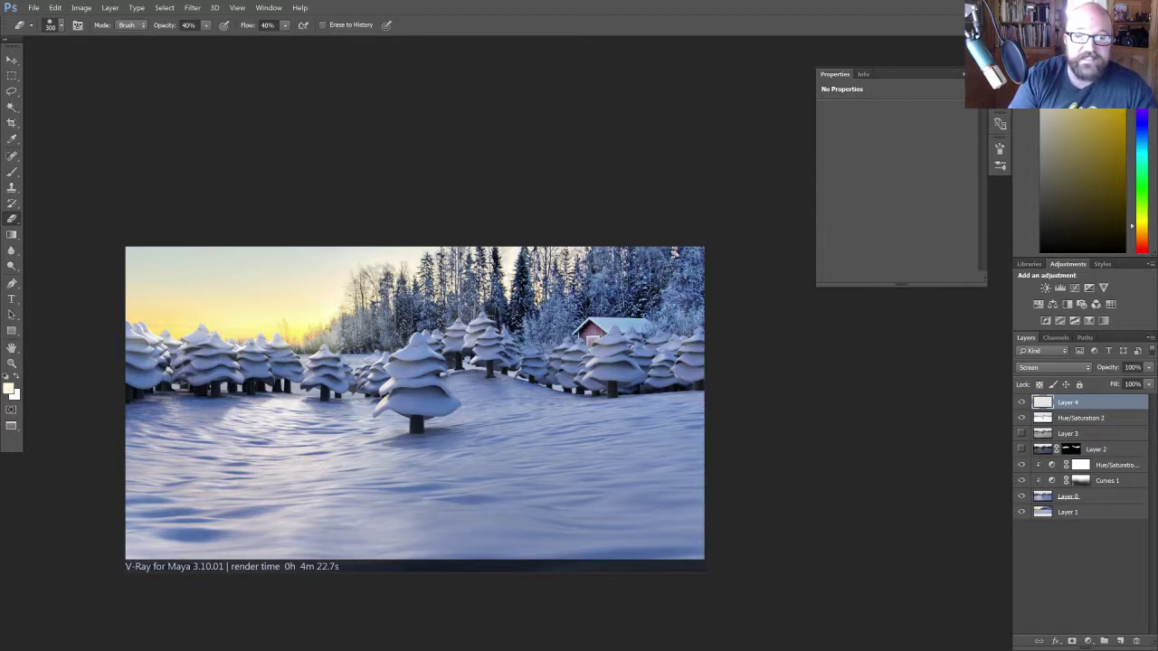
left_click_drag(491, 386, 513, 395)
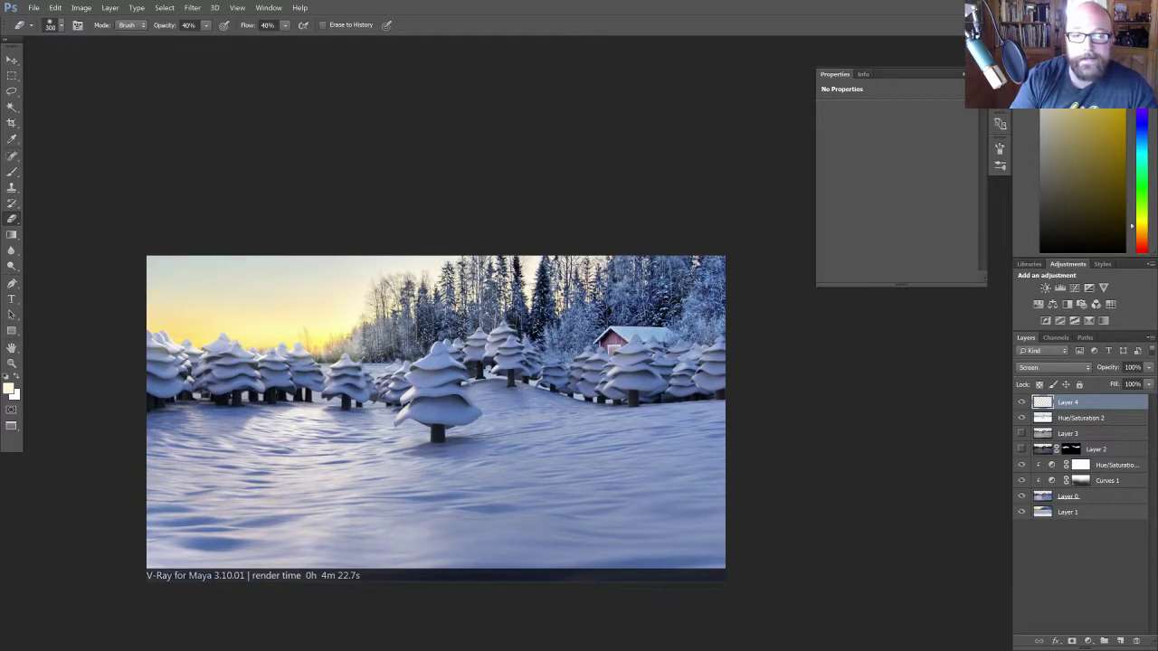
mouse_move(567, 448)
left_mouse_down()
mouse_move(597, 443)
mouse_move(606, 454)
mouse_move(612, 436)
left_mouse_up()
key("b")
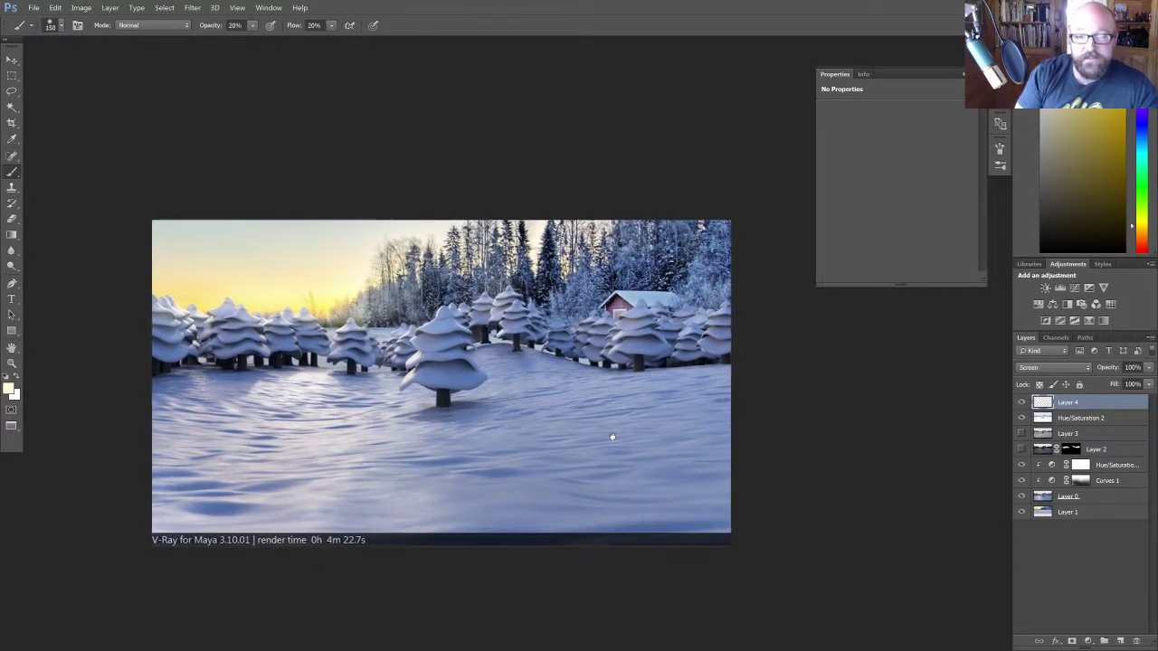
- Keep the document open, return it from full-screen mode to a floating window, and reduce its zoom to 100%
key("ctrl+w")
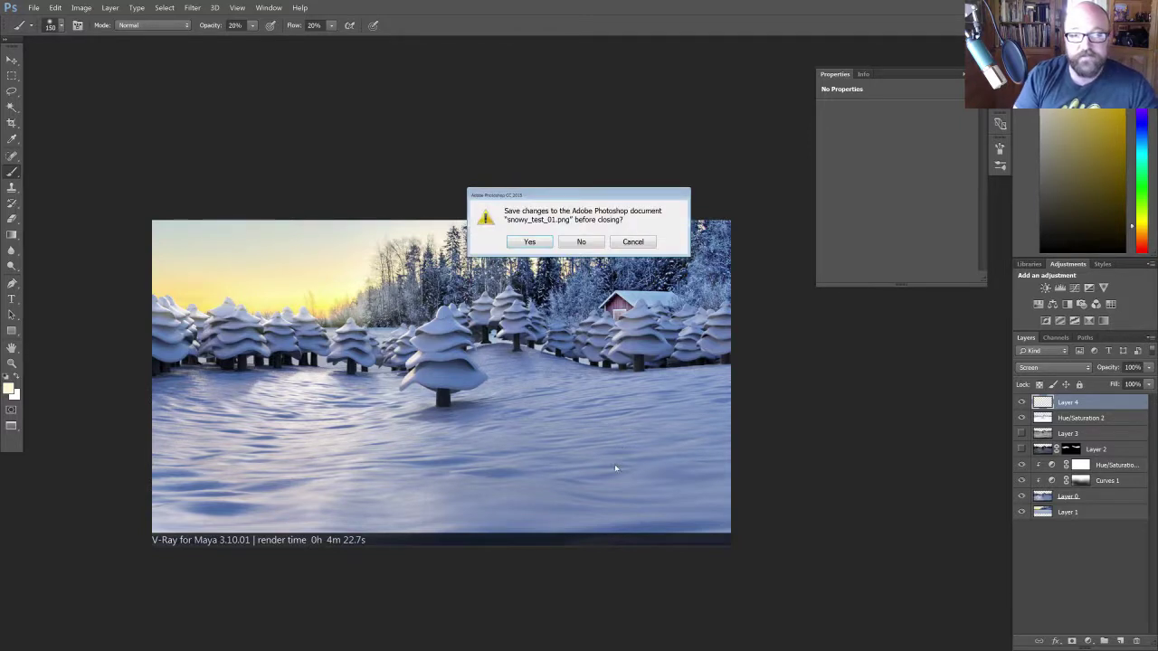
key("Escape")
key("f")
key("f")
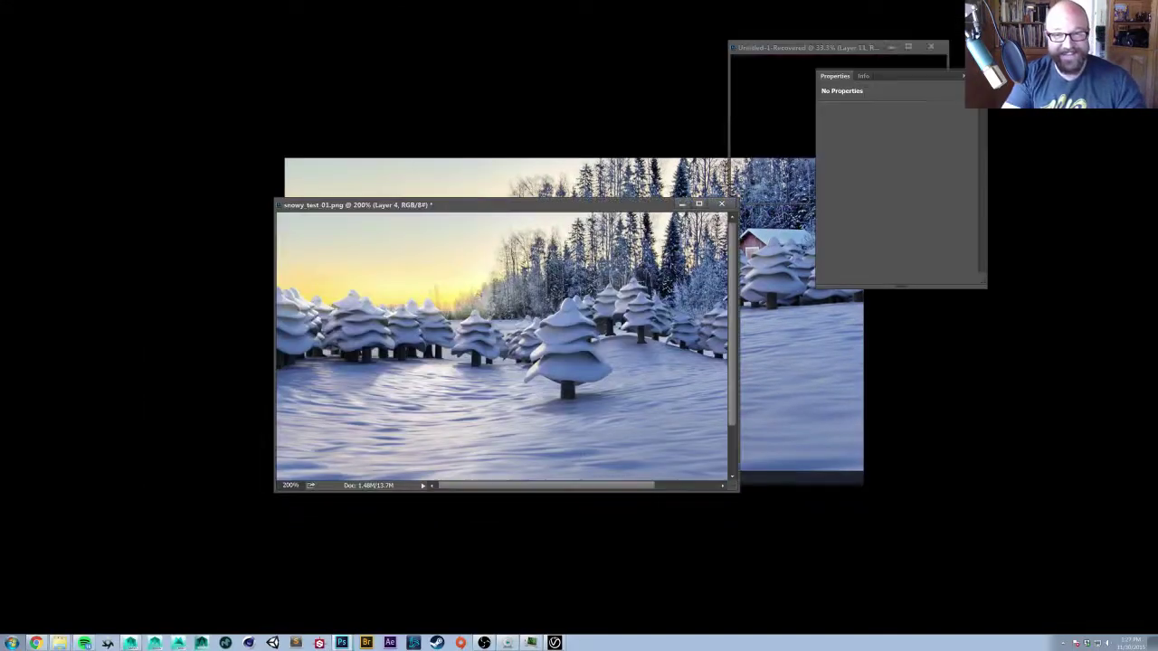
key("ctrl+minus")
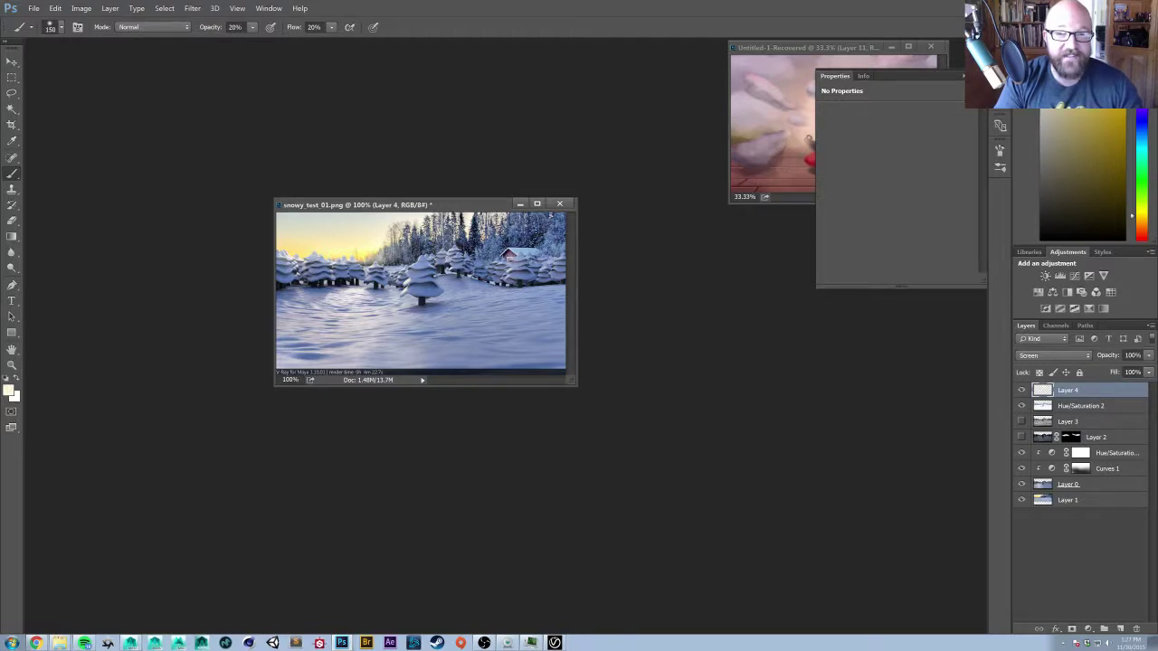
- Reposition the snowy_test_01.png window and review the composite at 200% and 100% zoom
left_click_drag(431, 205, 358, 188)
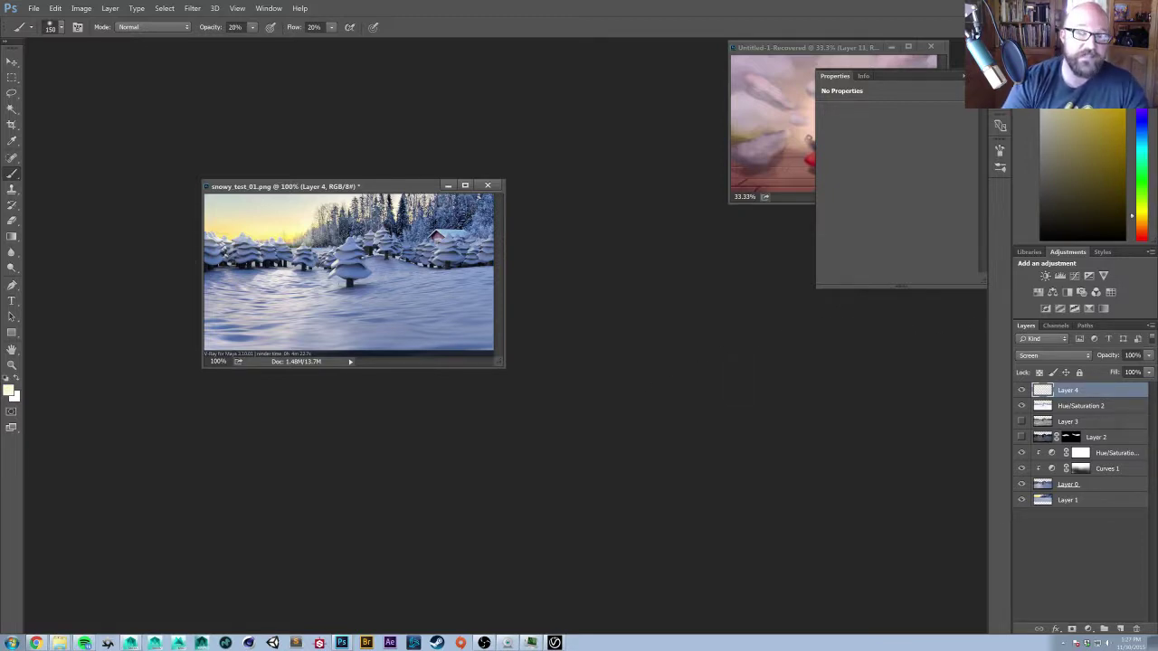
left_click_drag(365, 187, 317, 128)
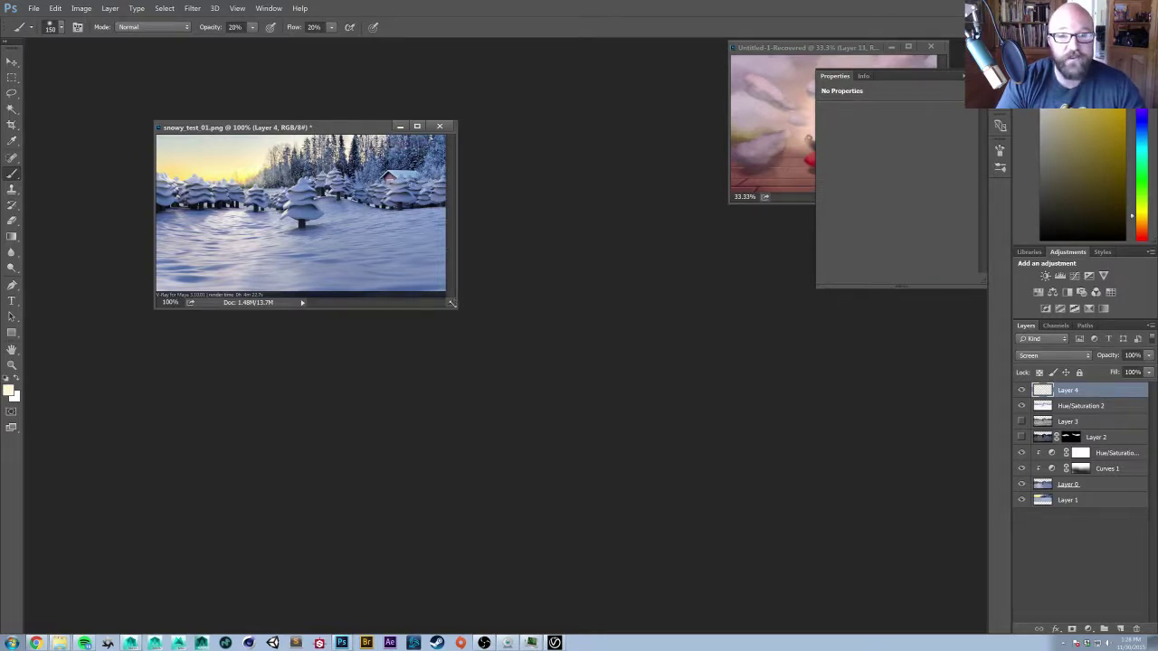
left_click_drag(452, 303, 583, 416)
key("ctrl+equal")
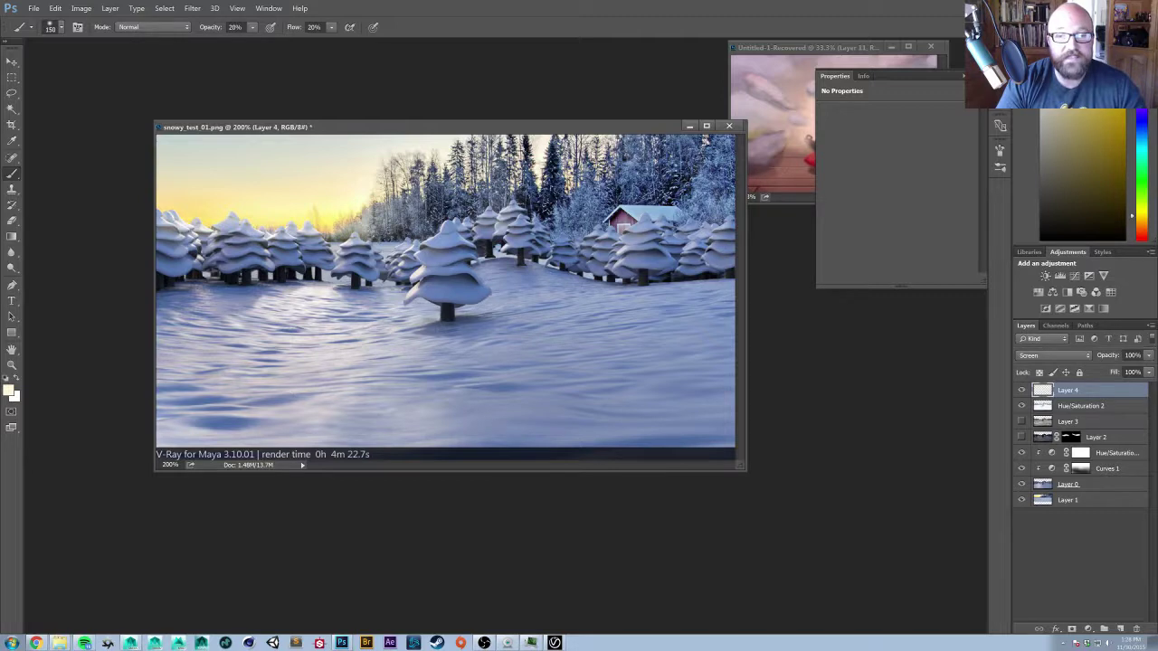
key("ctrl+minus")
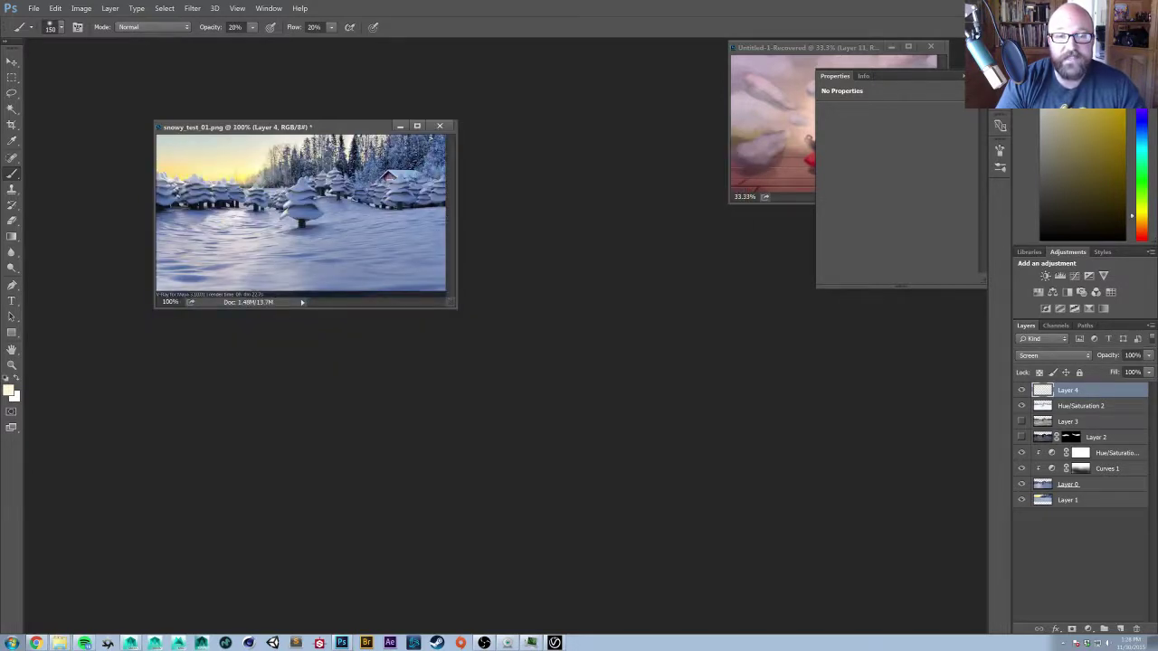
left_click_drag(323, 134, 359, 180)
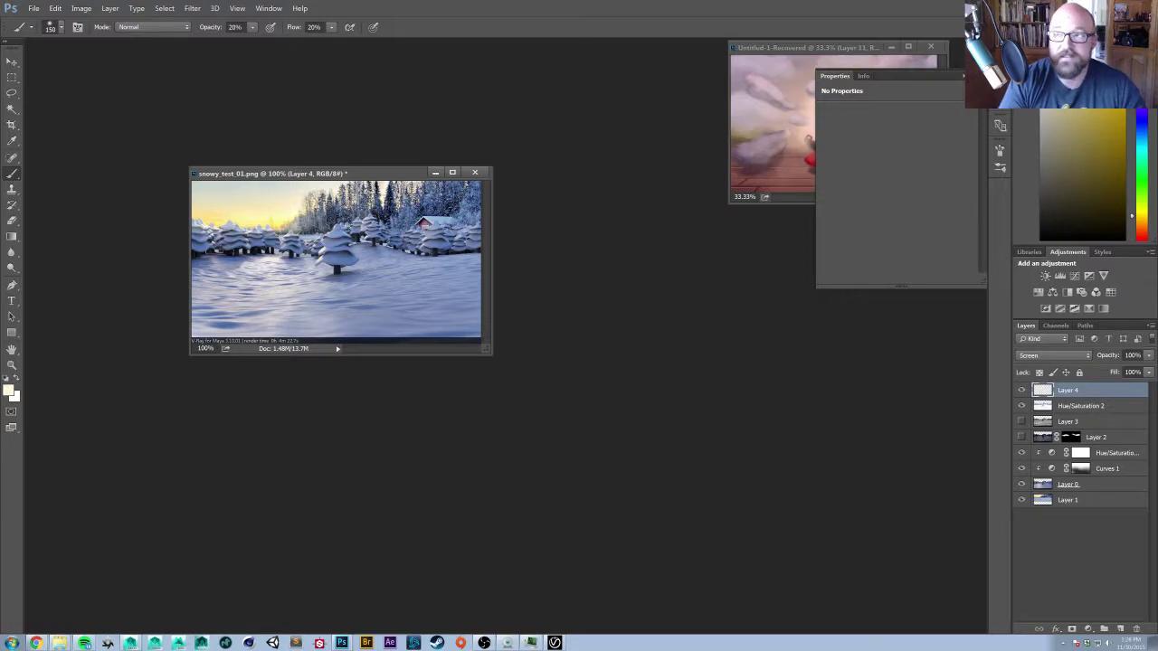
- Switch to Maya, zoom the V-Ray frame buffer to 100%, shrink its window around the render, and move it clear of the viewport's backdrop
left_click(1097, 7)
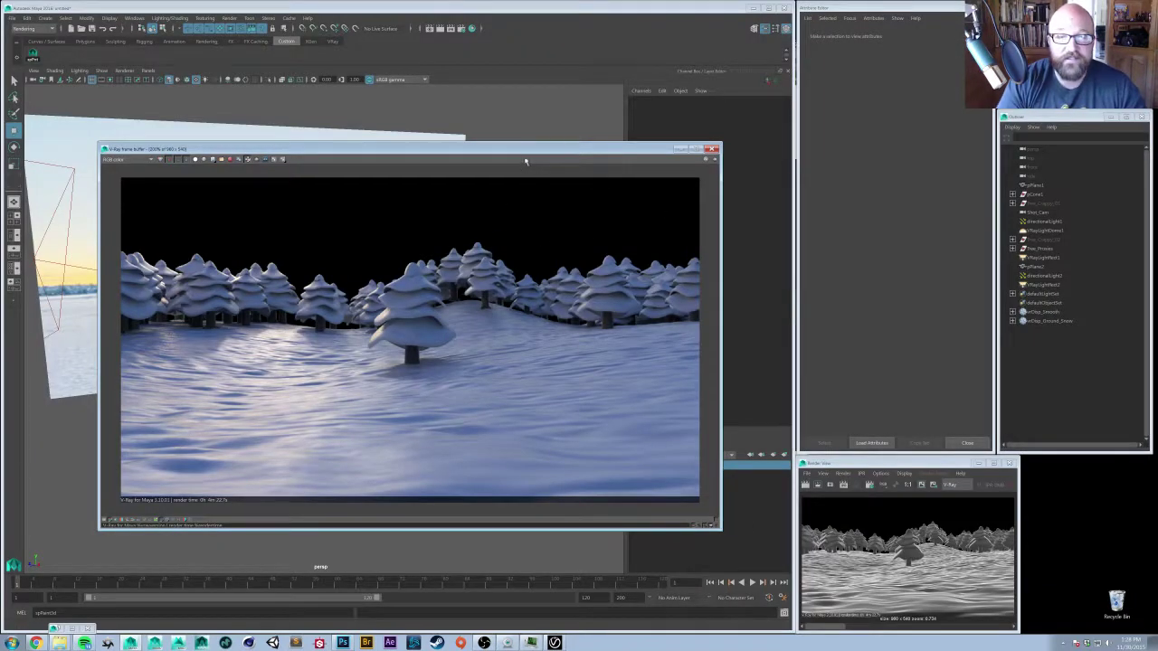
mouse_move(511, 150)
left_mouse_down()
mouse_move(660, 123)
mouse_move(727, 128)
mouse_move(516, 158)
left_mouse_up()
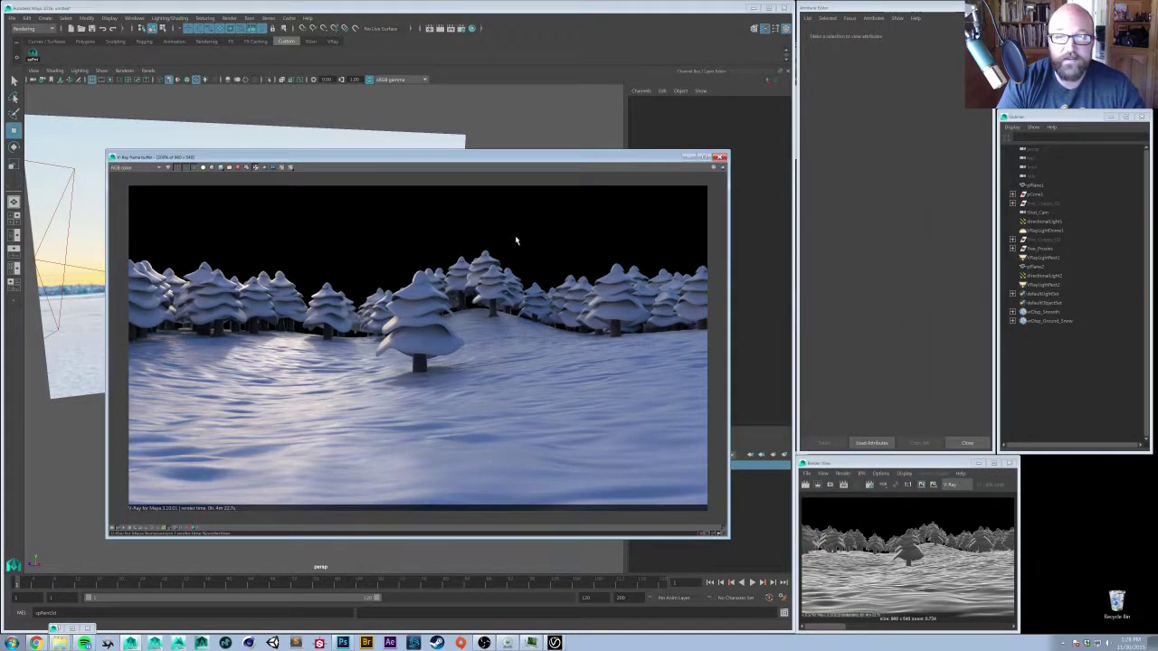
scroll(511, 262, "down", 2)
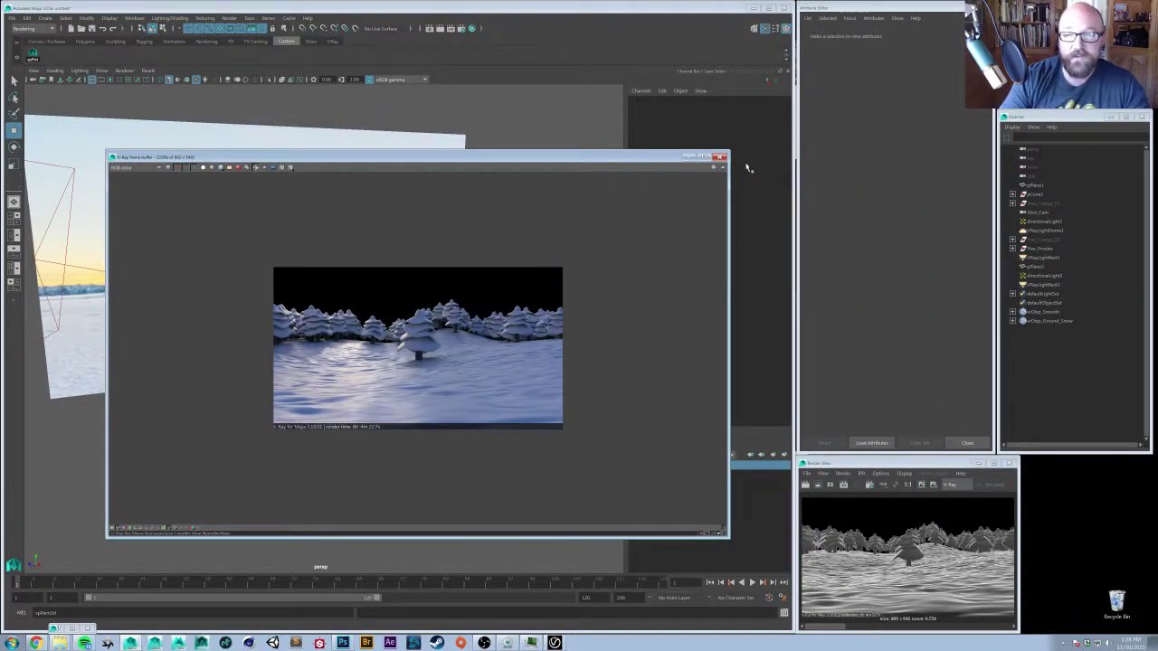
left_click_drag(729, 152, 431, 320)
left_click_drag(342, 327, 264, 354)
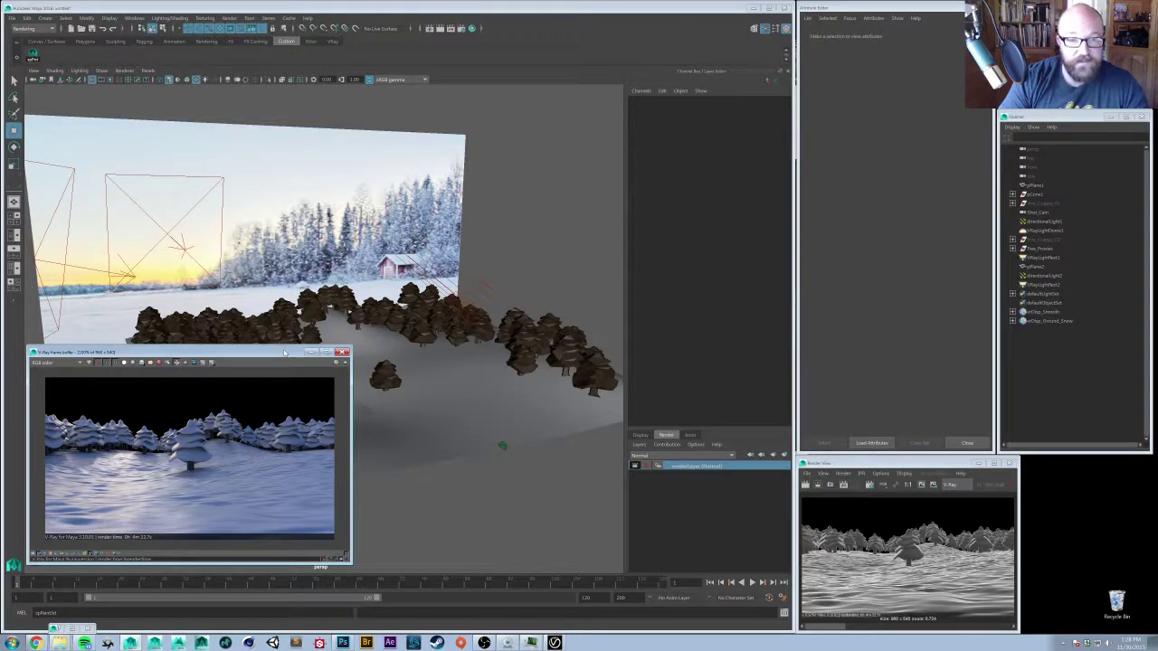
left_click_drag(284, 352, 289, 353)
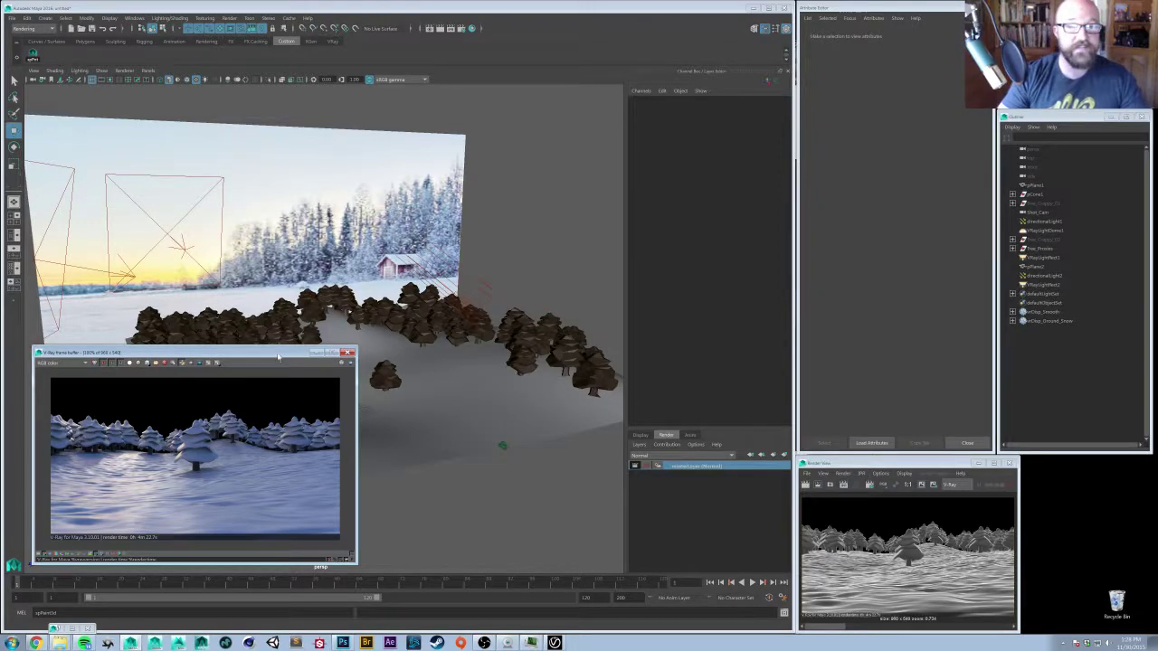
left_click_drag(278, 356, 275, 360)
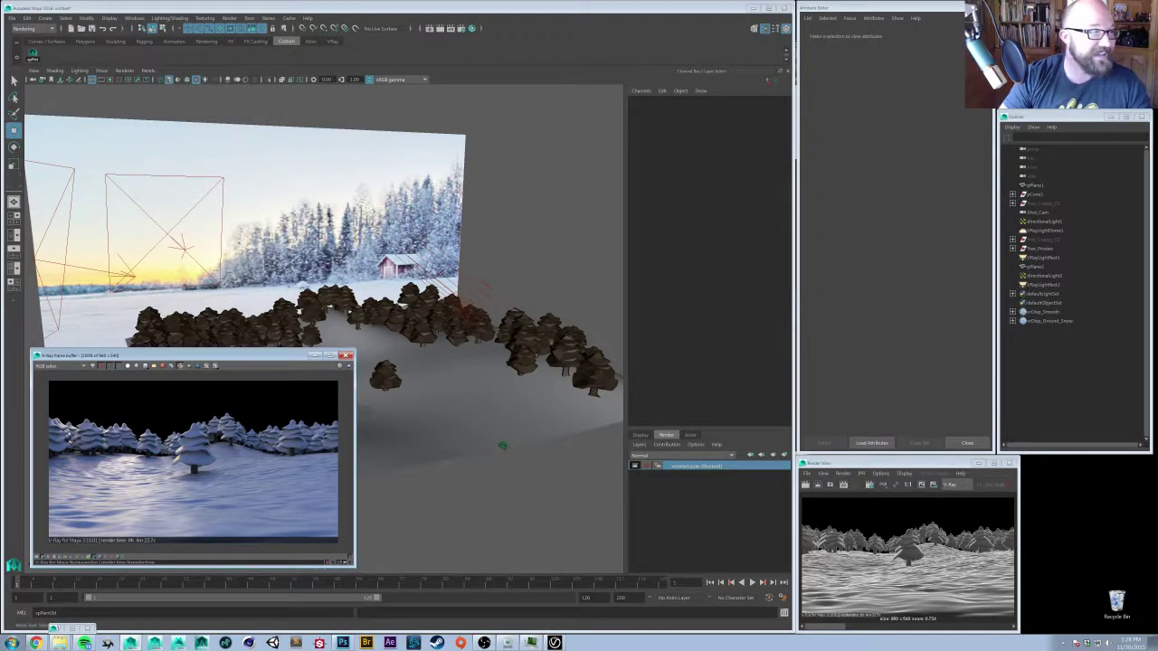